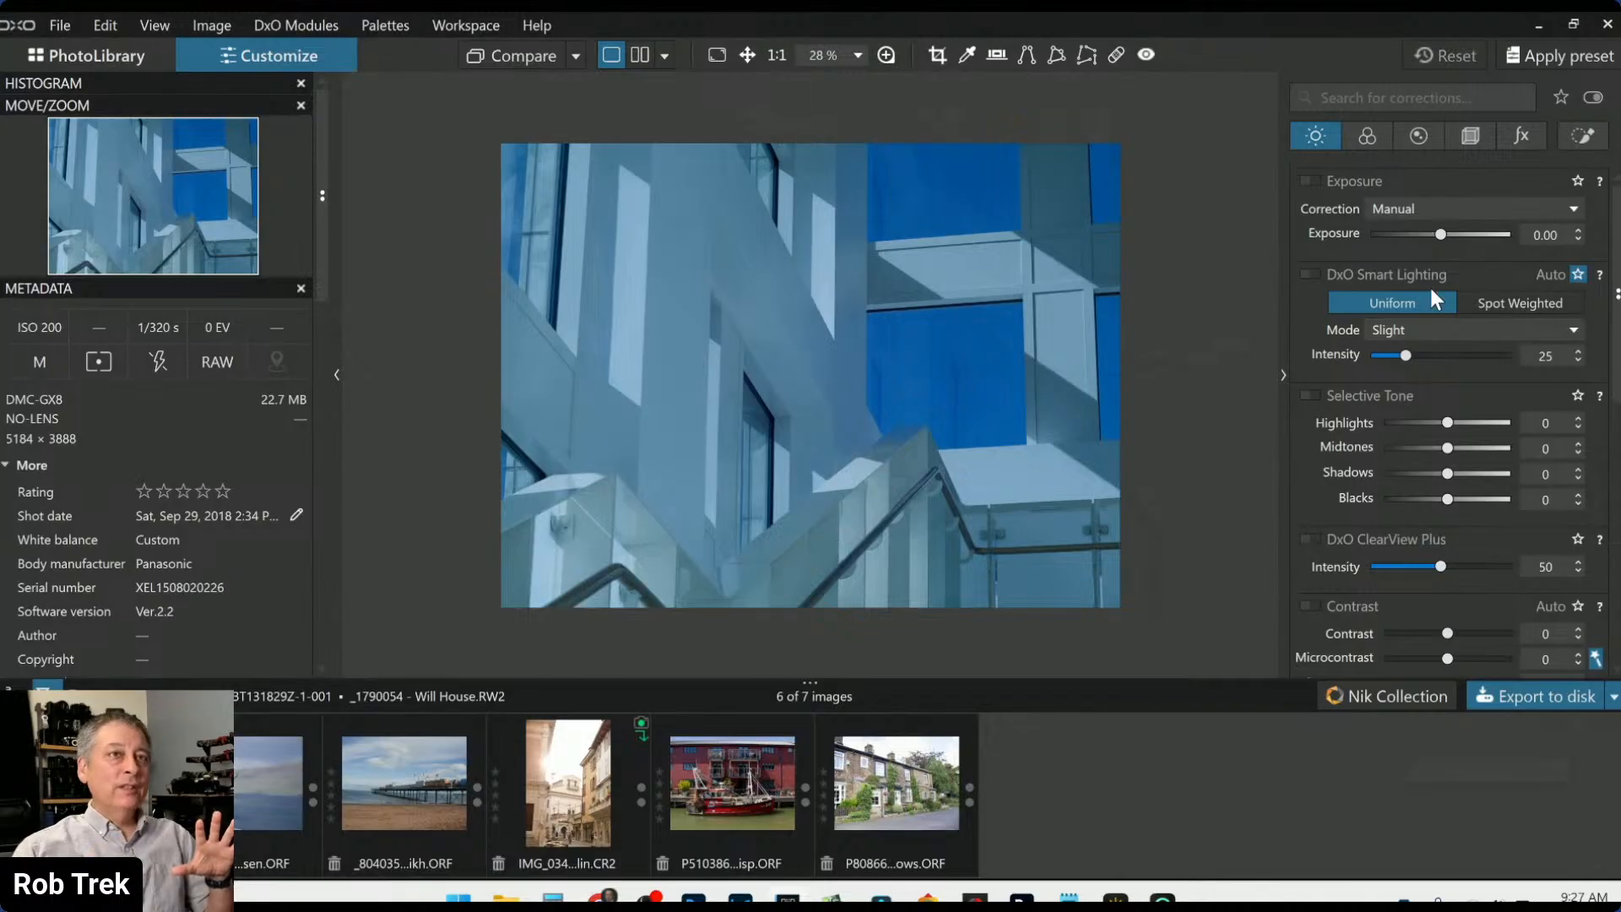
# Try the automatic perspective correction on the building photo and switch it back off
pyautogui.click(1374, 135)
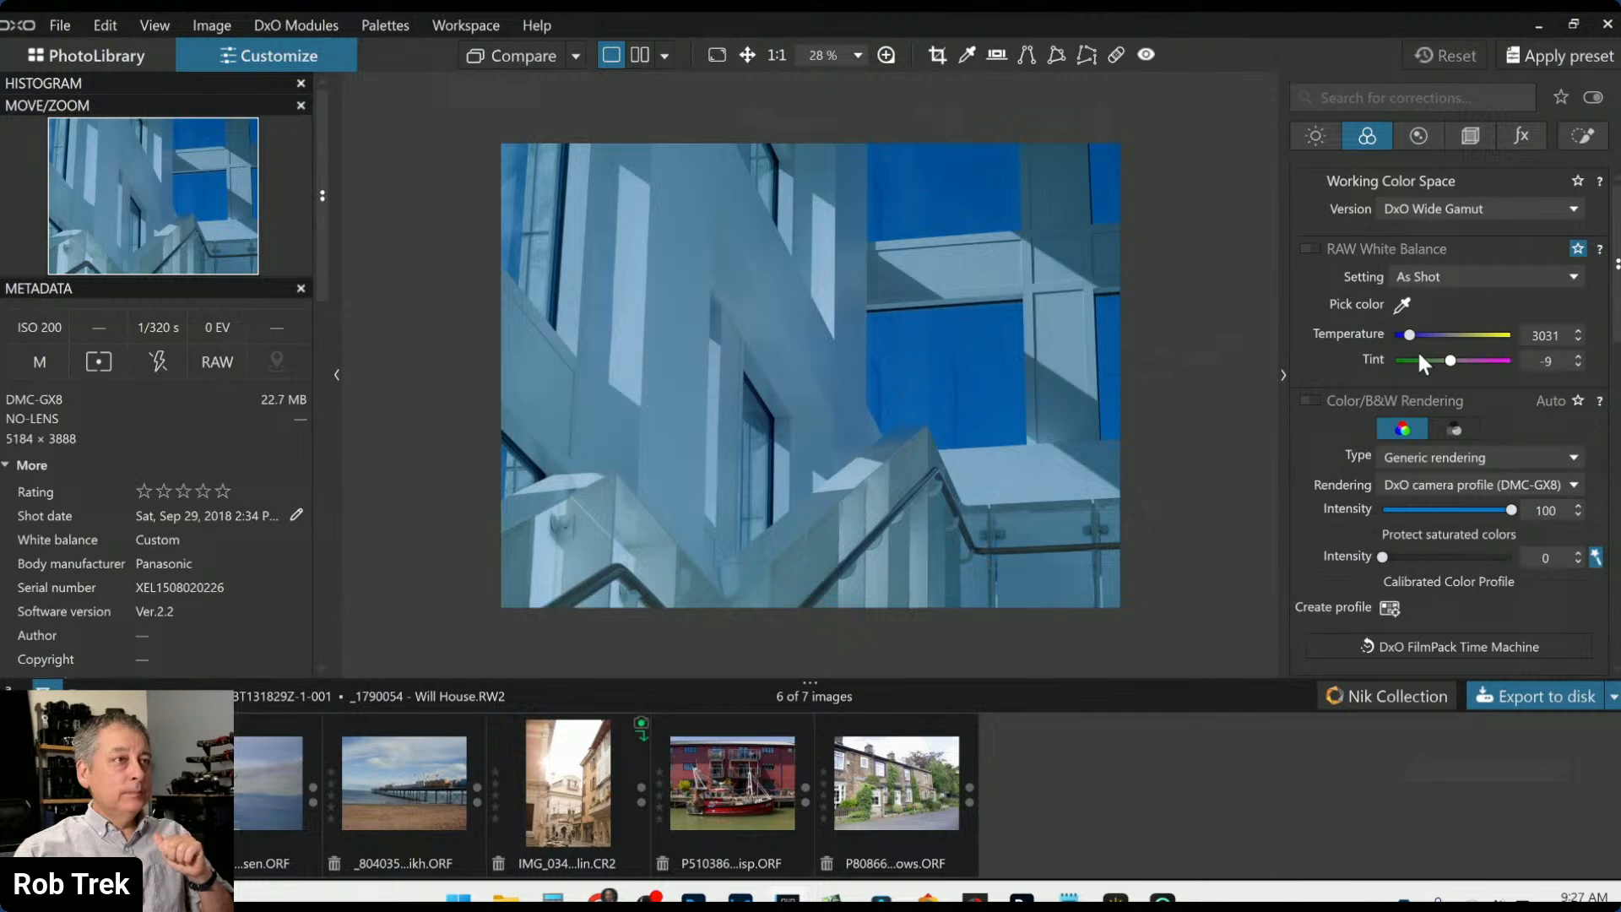
pyautogui.scroll(1, 1056, 424)
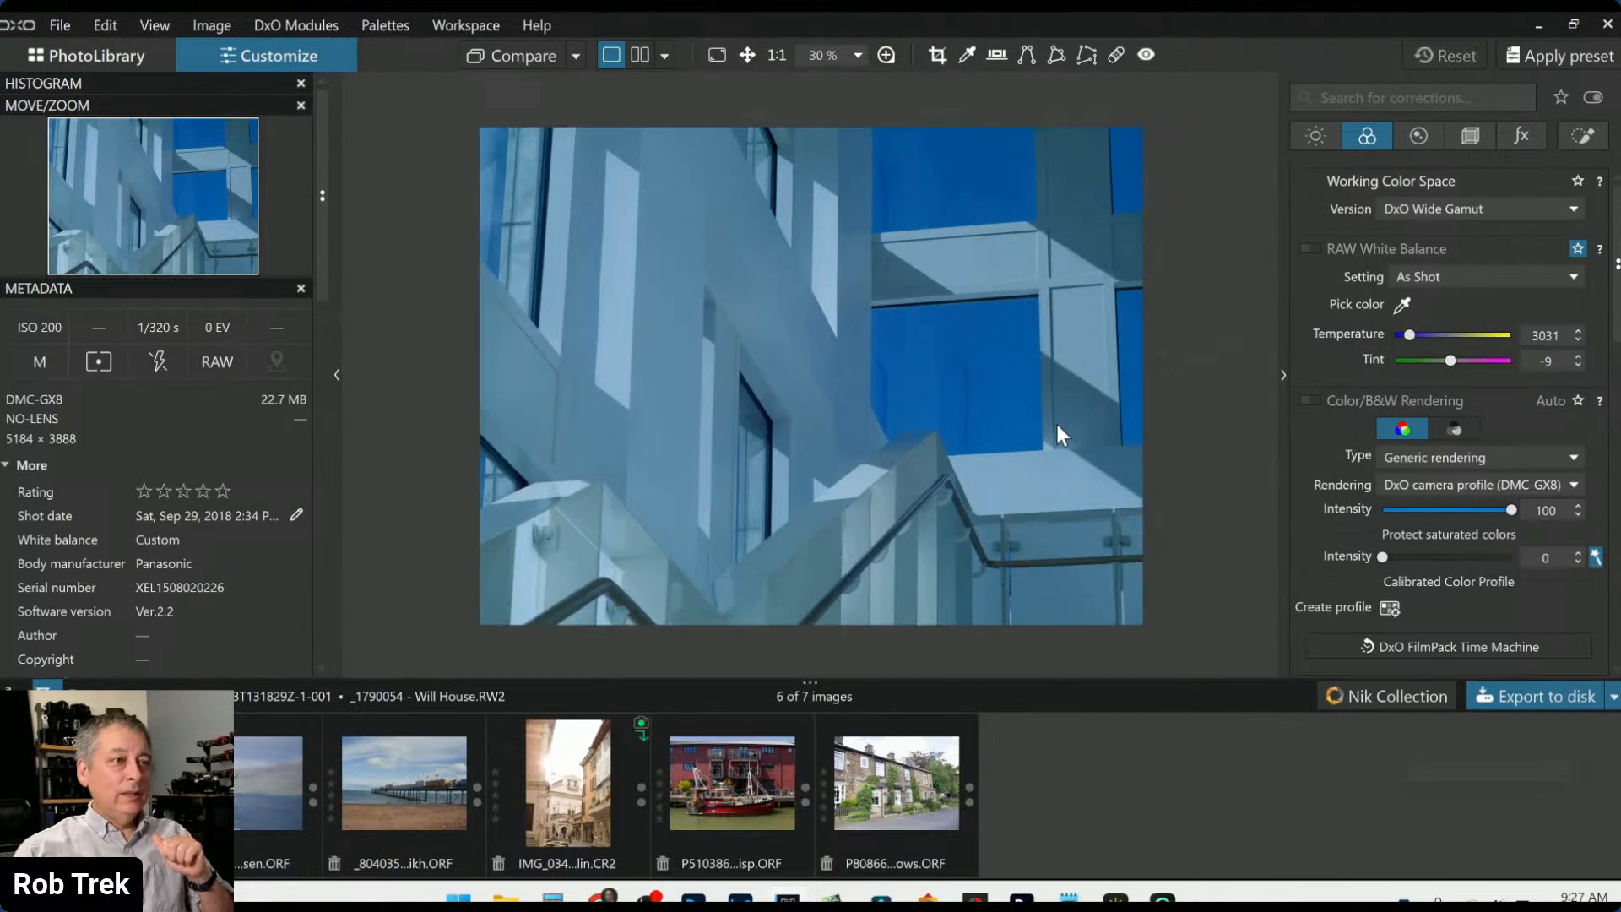
pyautogui.click(1470, 134)
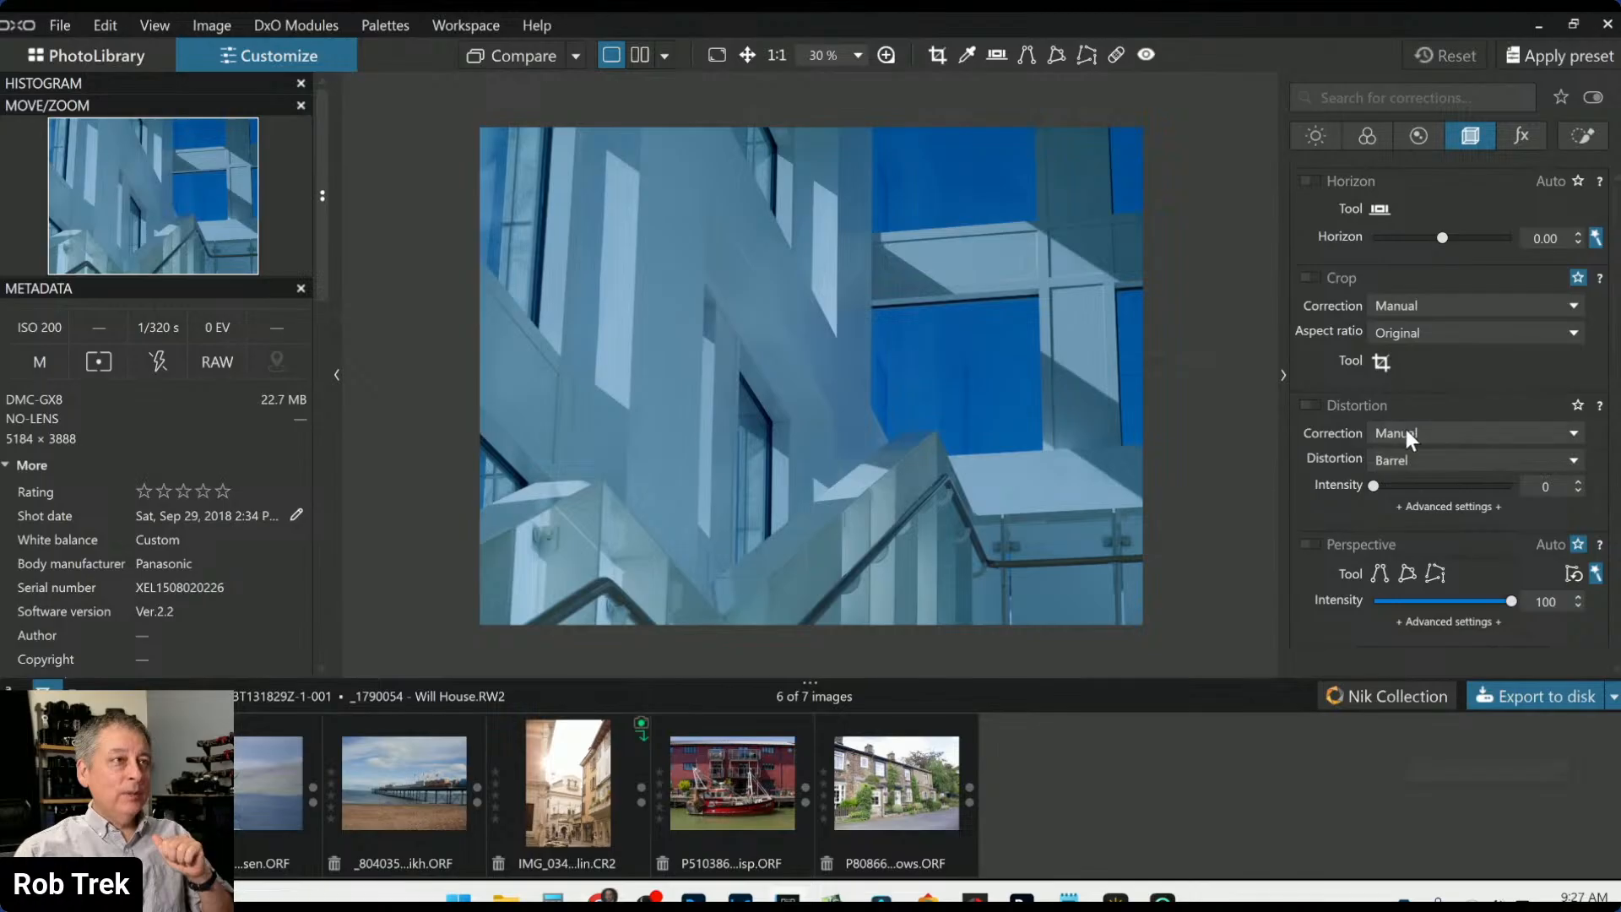
pyautogui.click(1310, 545)
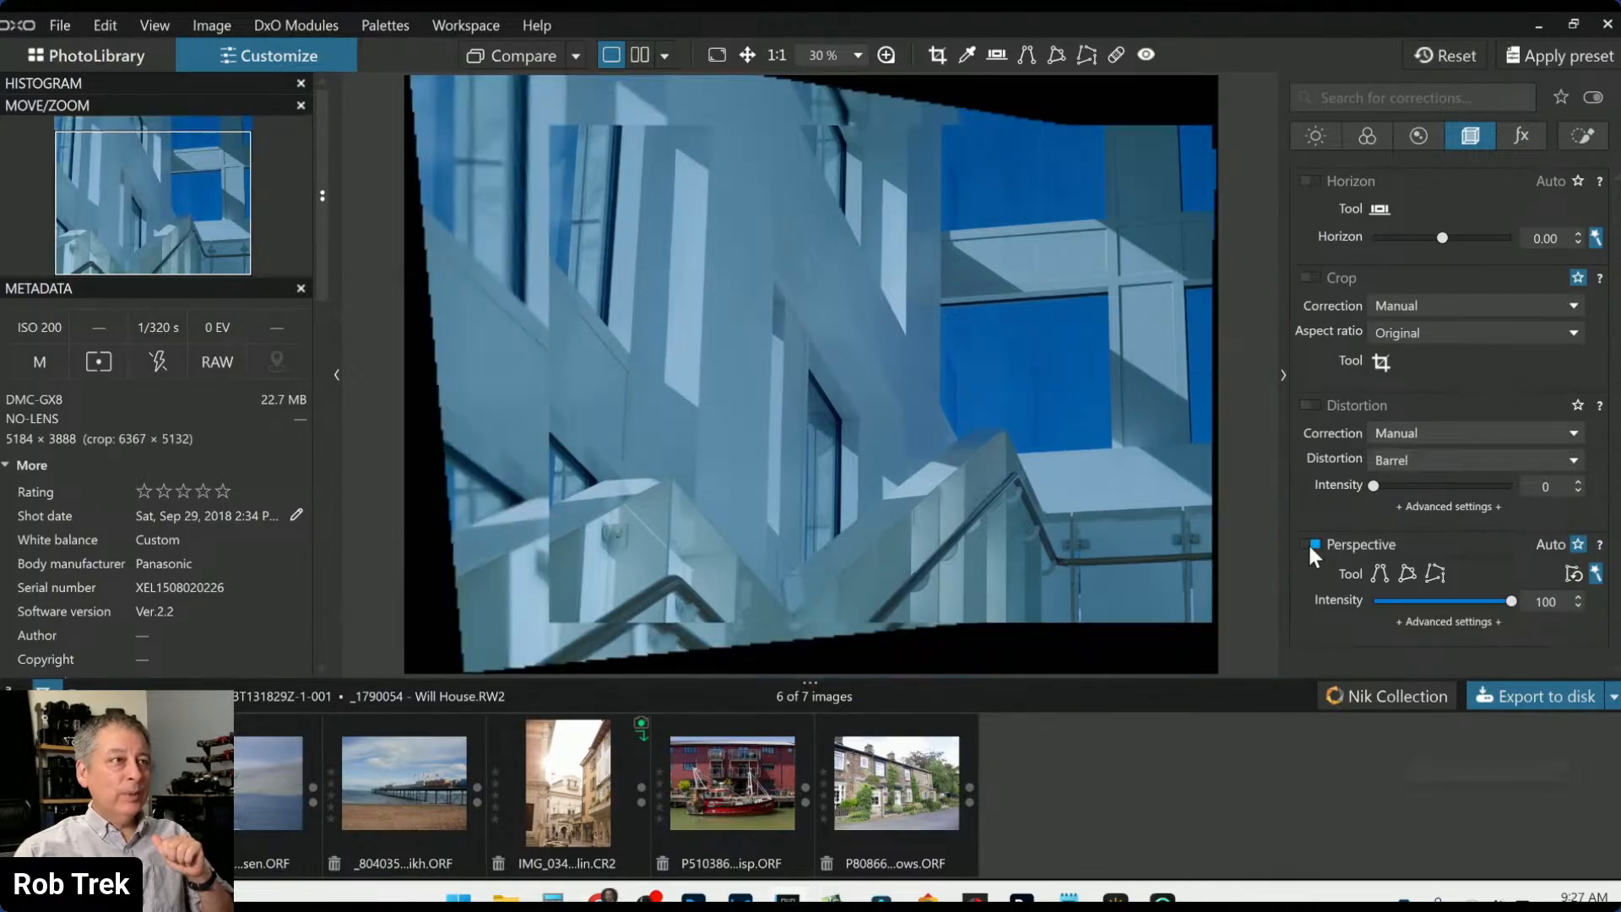
pyautogui.click(1310, 545)
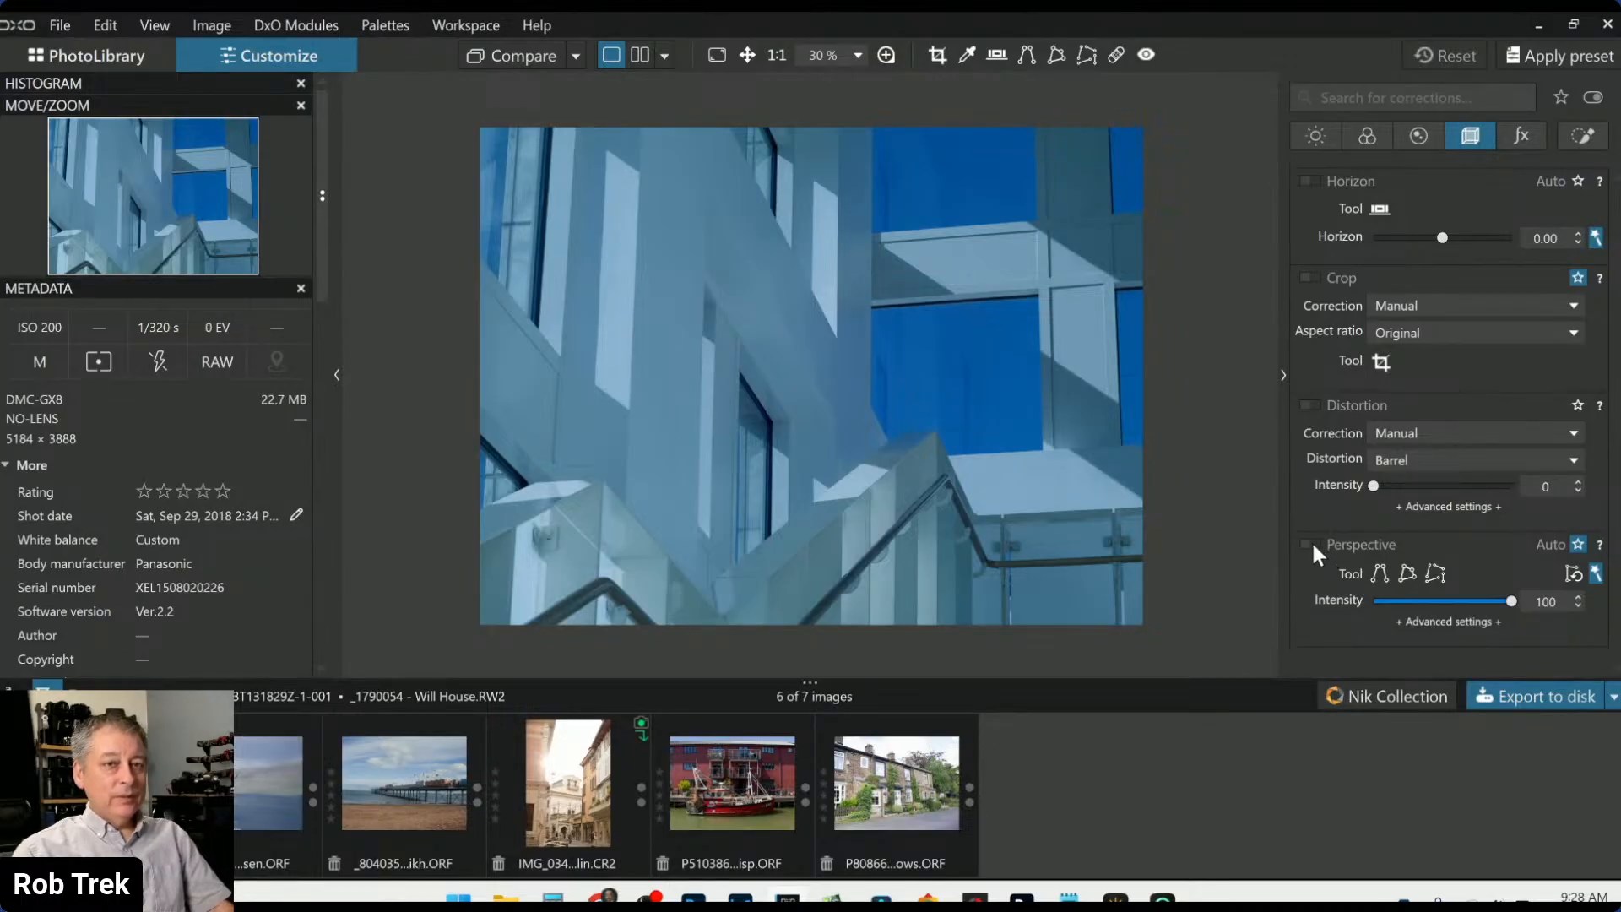
# Reset the perspective correction for manual adjustment and set its advanced Up / Down value to -10
pyautogui.click(1575, 576)
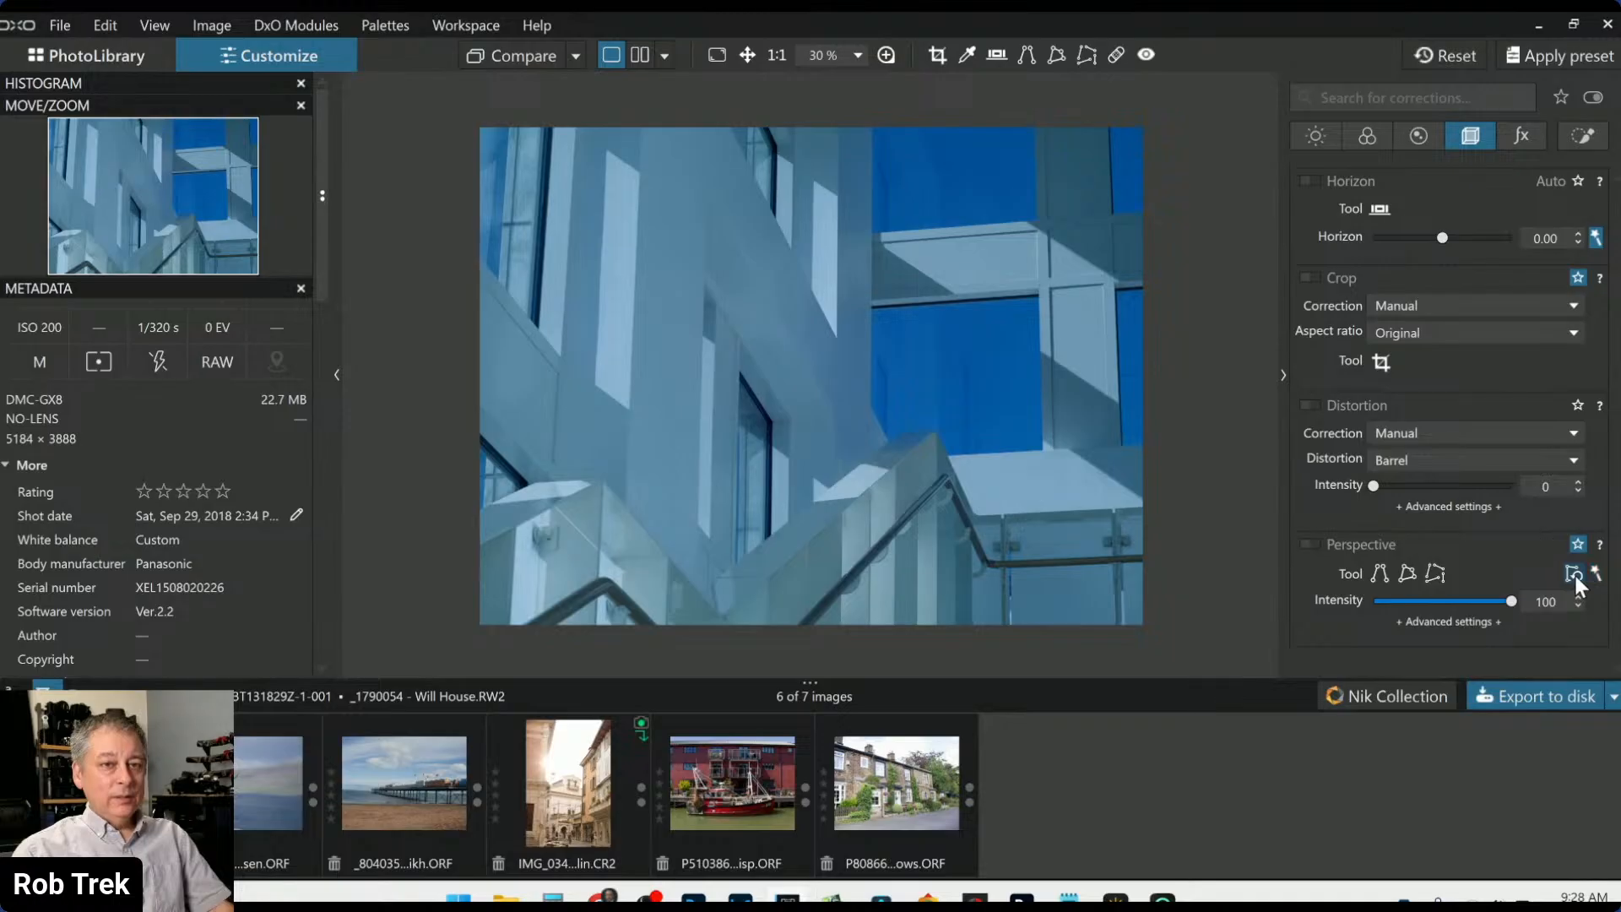
pyautogui.click(1462, 621)
pyautogui.moveTo(1444, 595); pyautogui.dragTo(1444, 595)
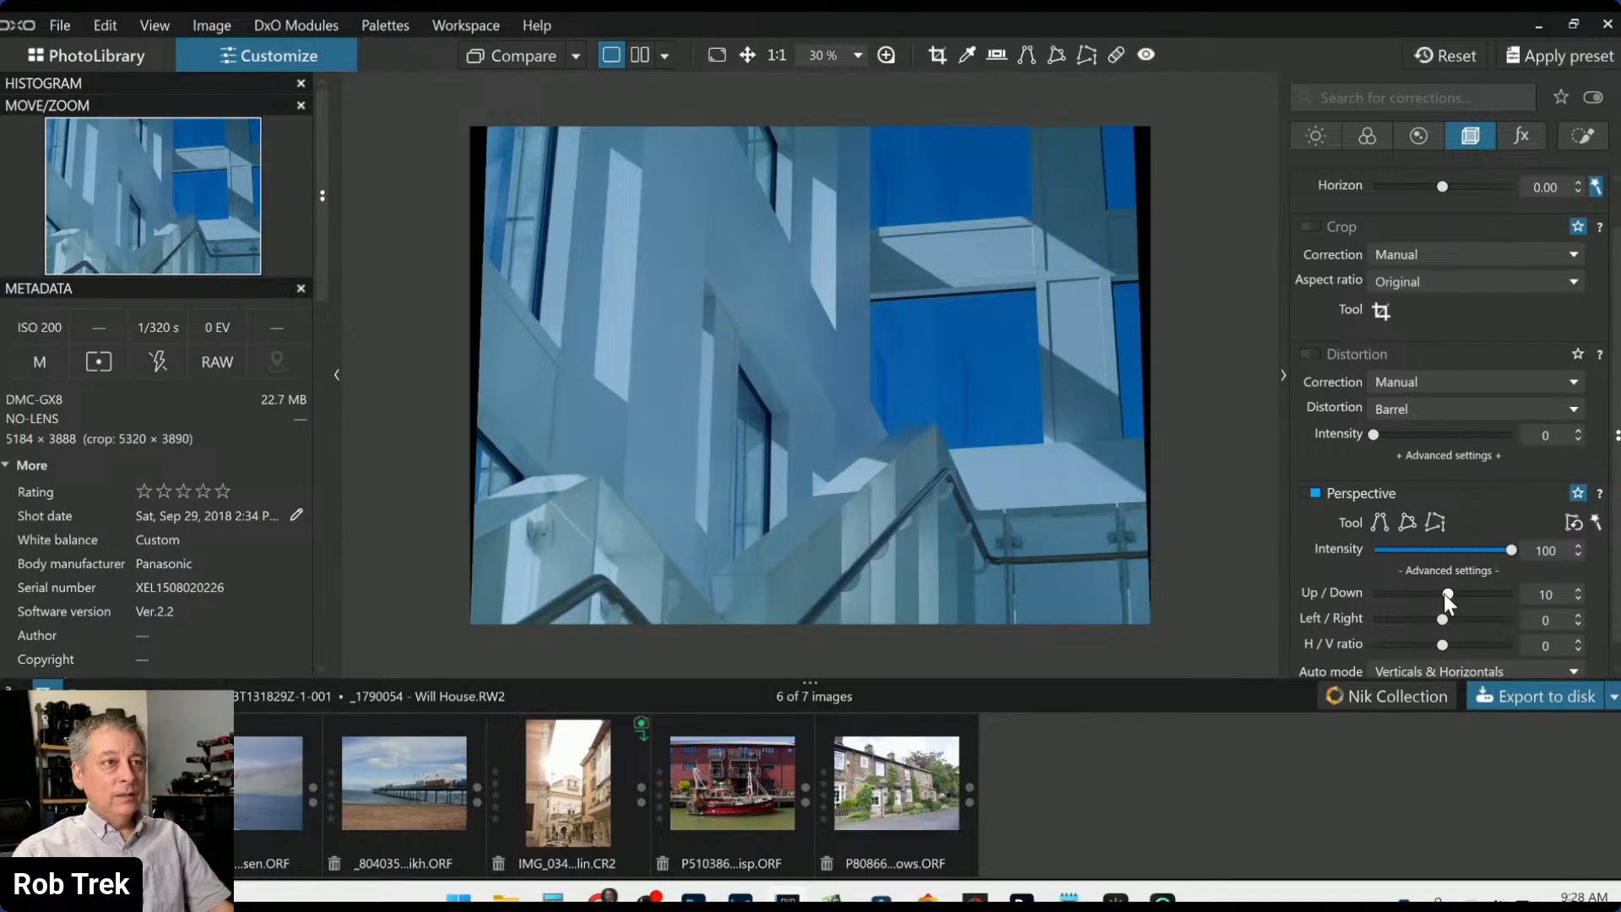
pyautogui.scroll(-2, 1443, 595)
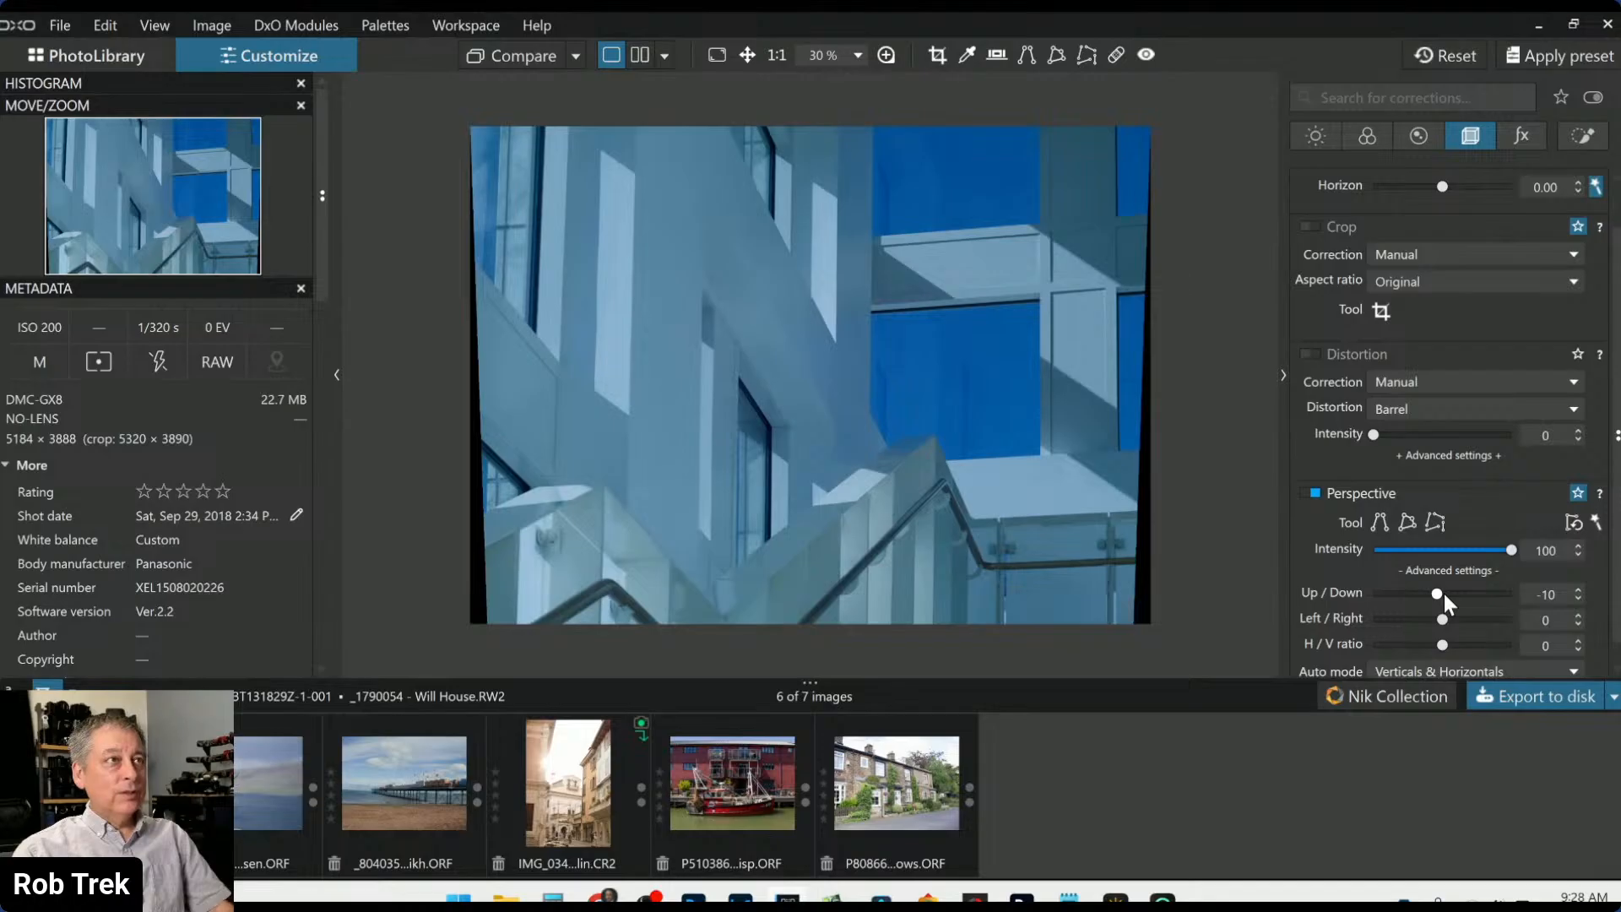
# Overlay the grid on the photo and set the Horizon correction to -1.10 to level the building
pyautogui.hotkey('ctrl', 'g')
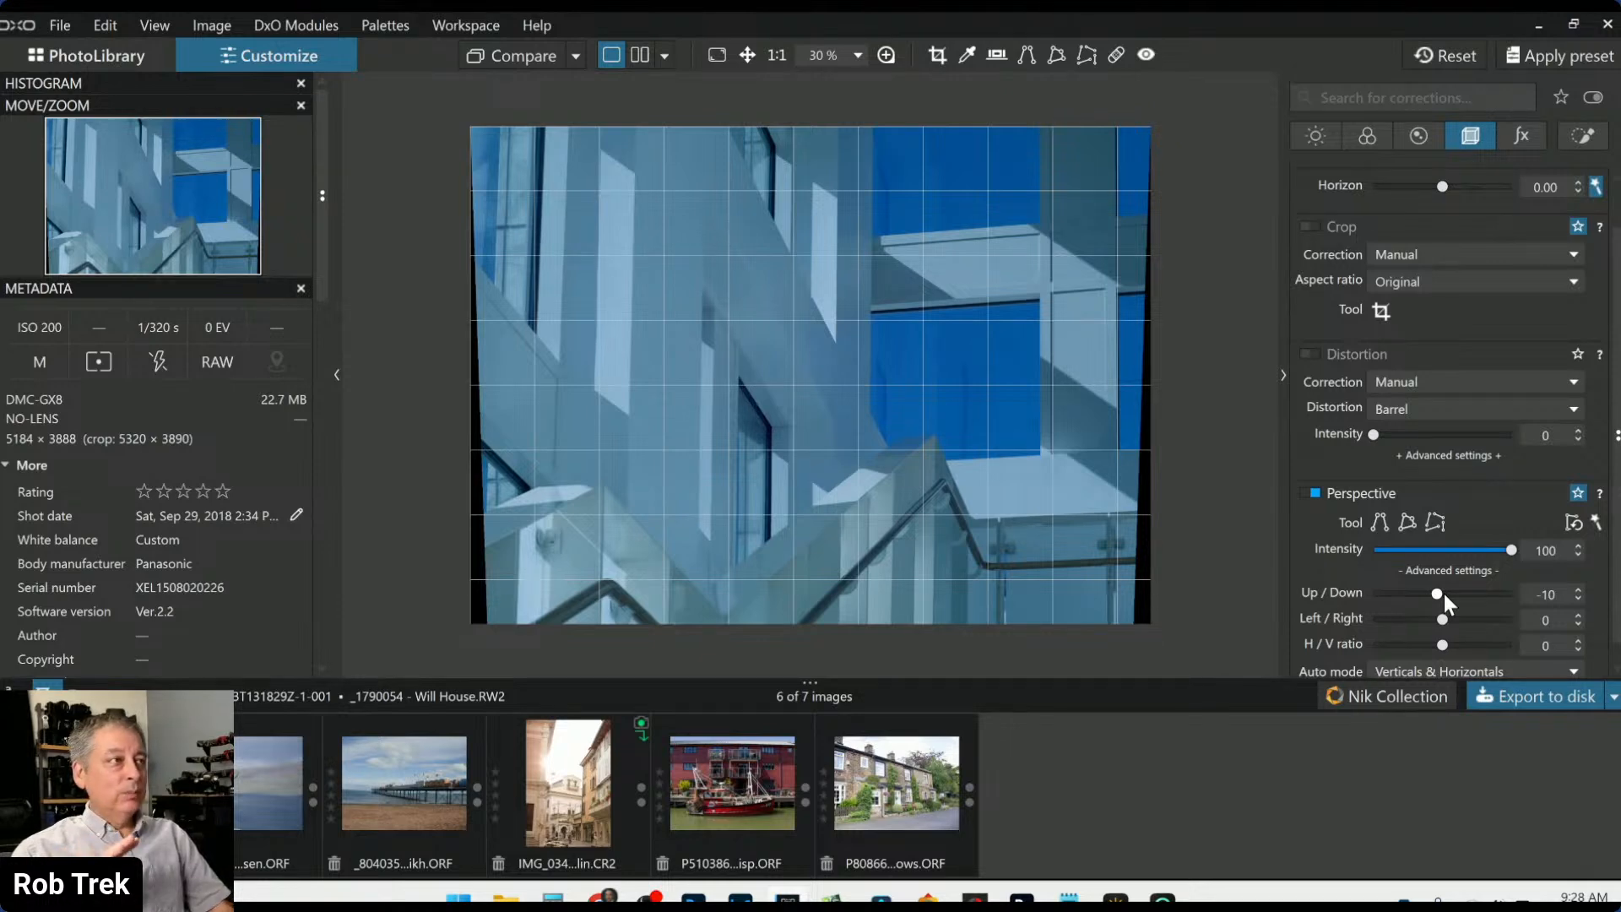
pyautogui.scroll(-1, 1364, 540)
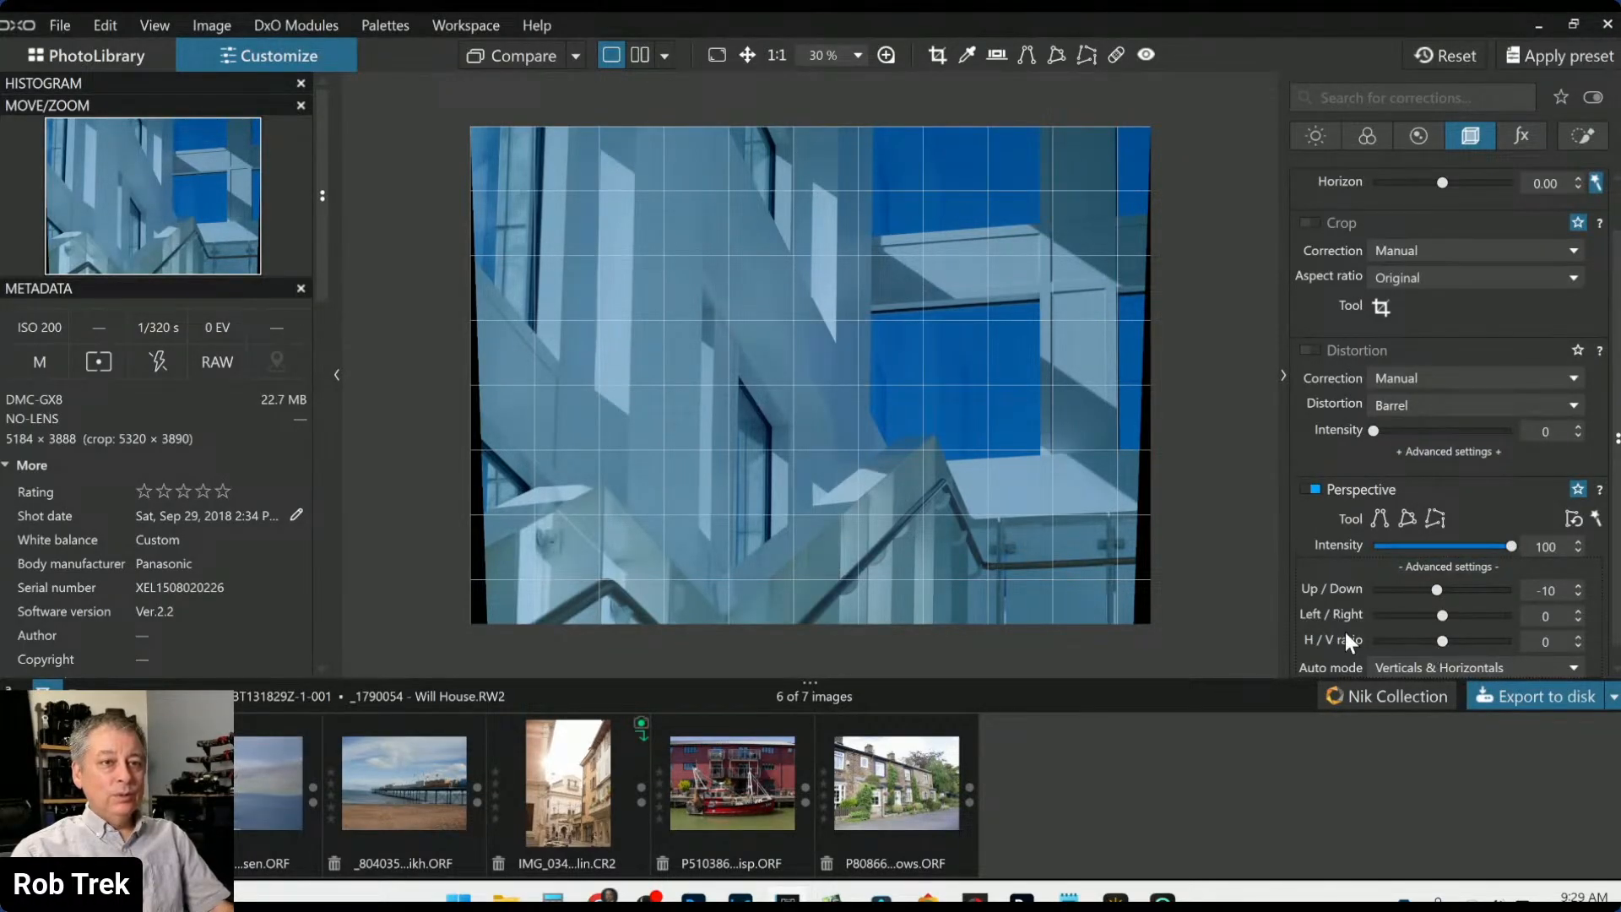
pyautogui.scroll(-1, 1349, 515)
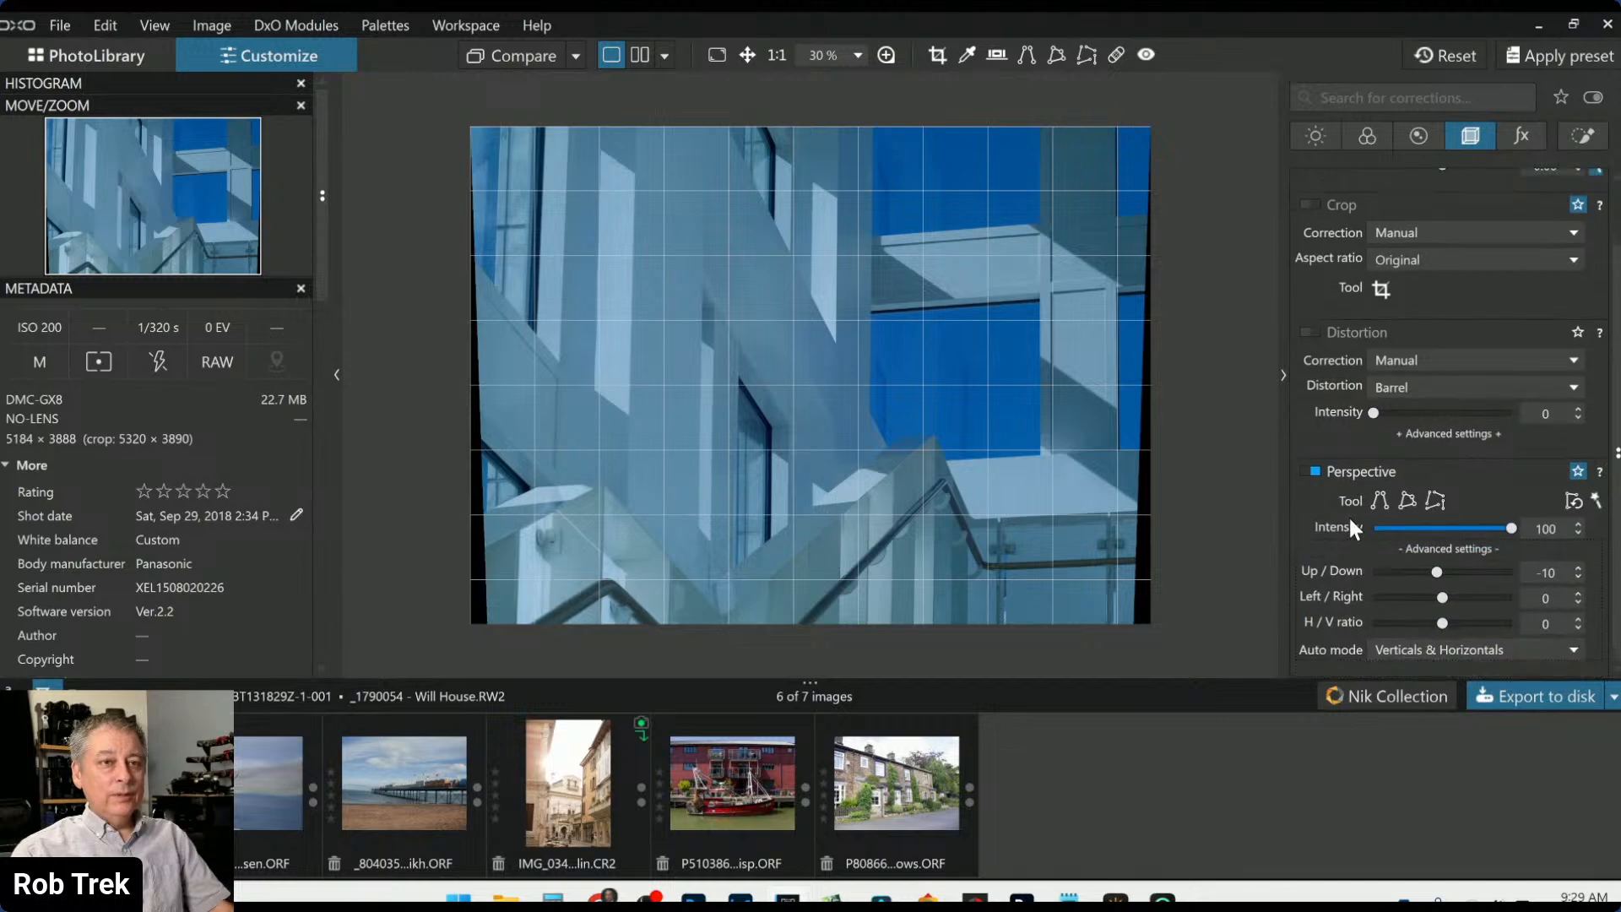
pyautogui.scroll(1, 1349, 515)
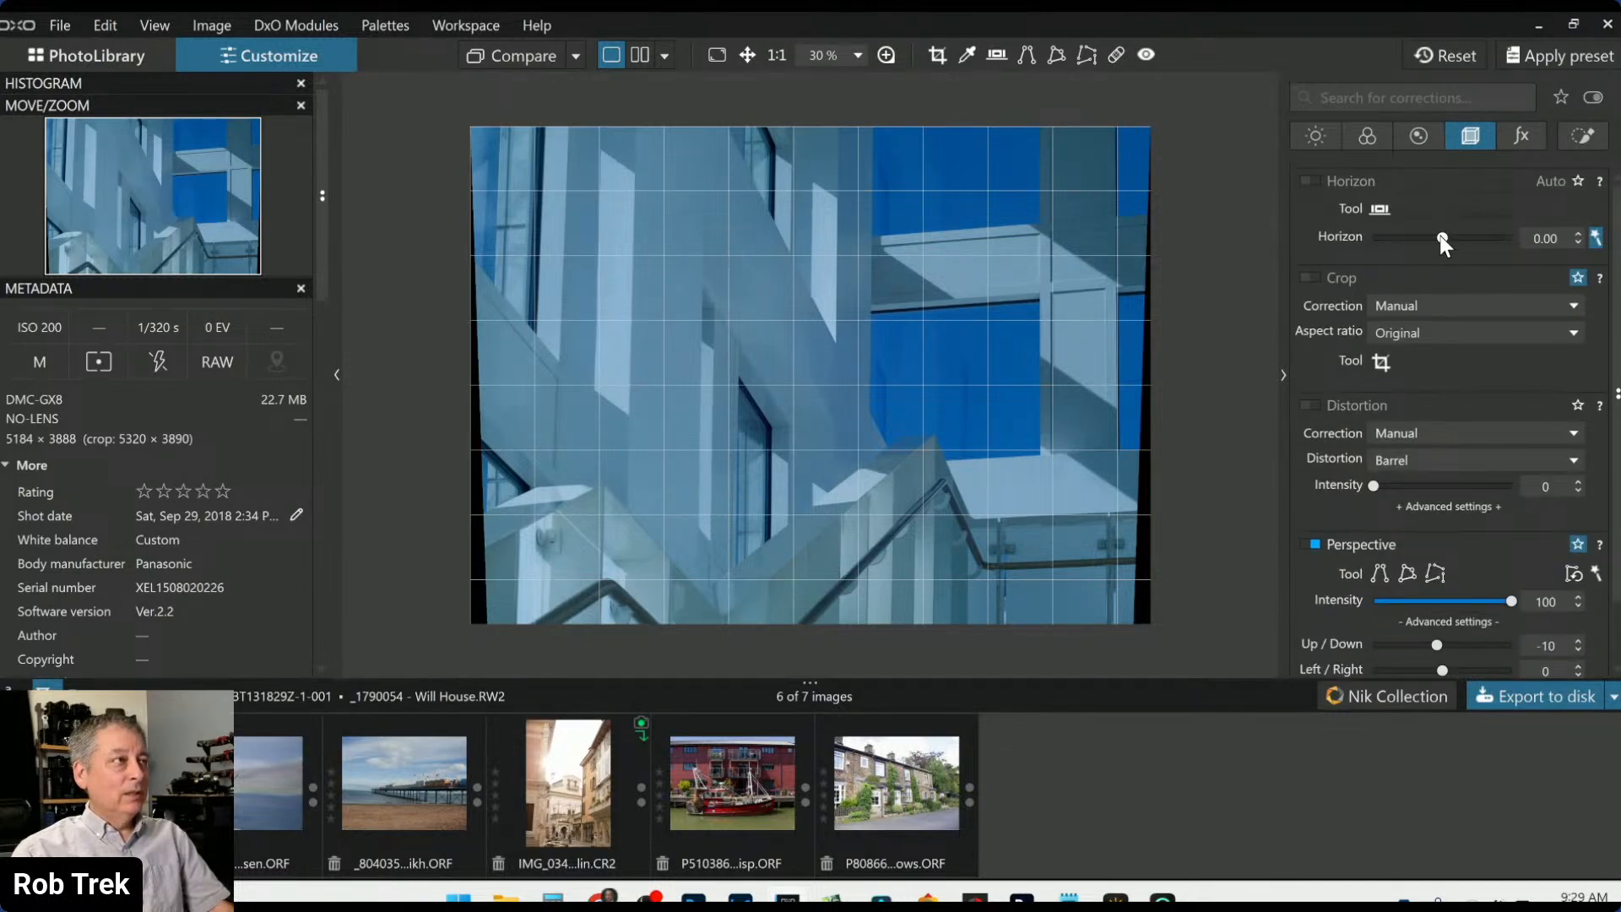
pyautogui.moveTo(1441, 239); pyautogui.dragTo(1440, 239)
pyautogui.scroll(-3, 1441, 239)
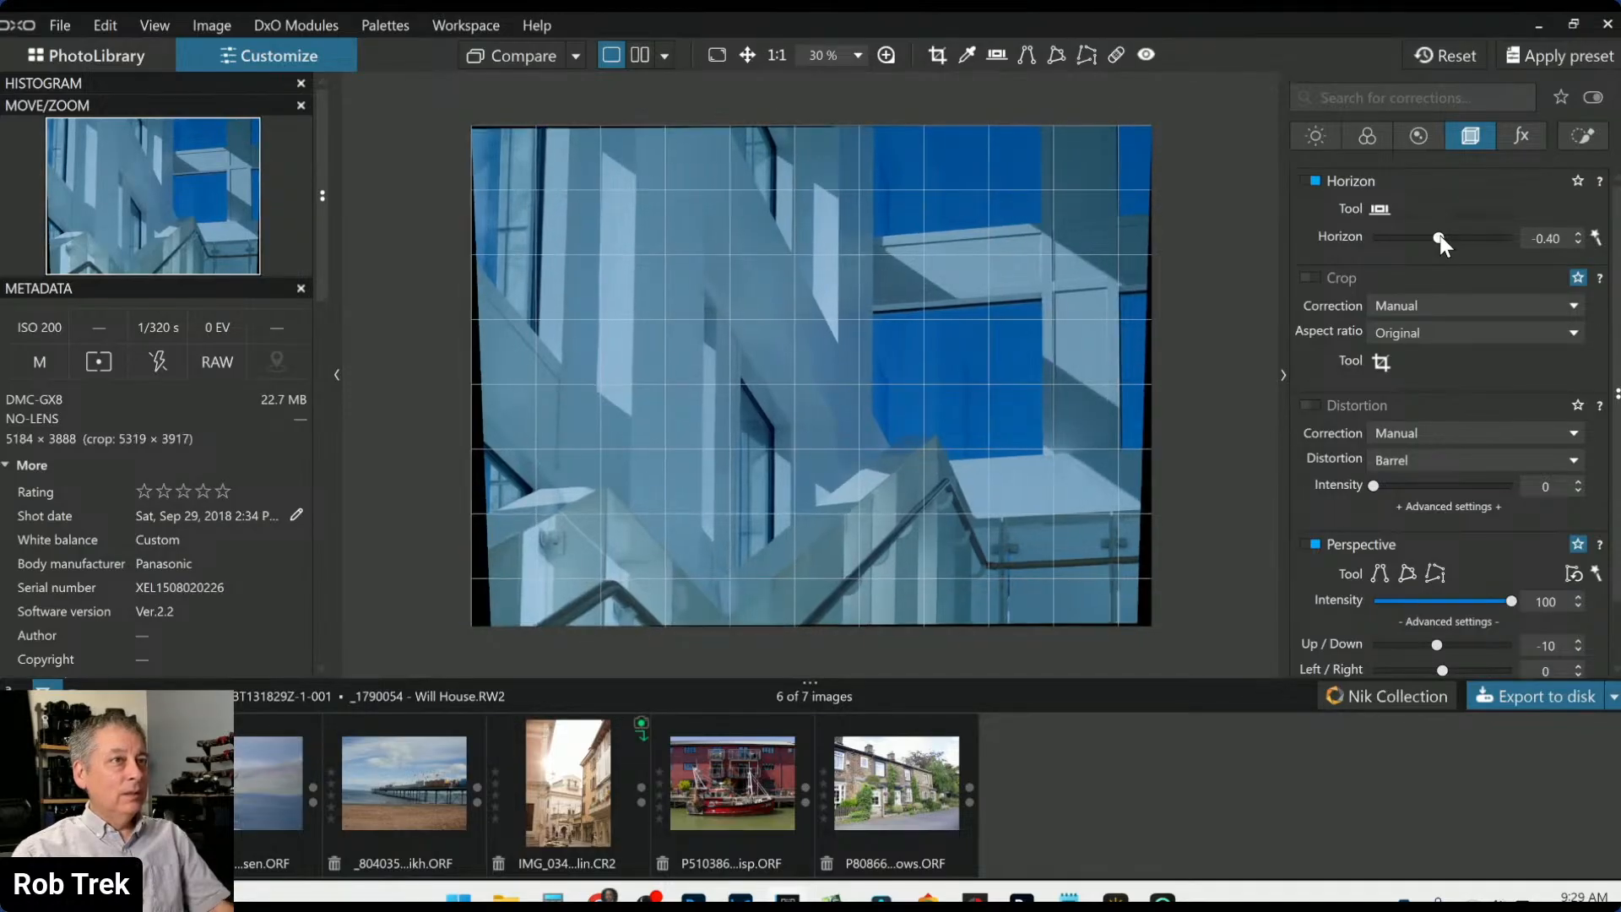
pyautogui.scroll(3, 1441, 239)
pyautogui.scroll(4, 1441, 239)
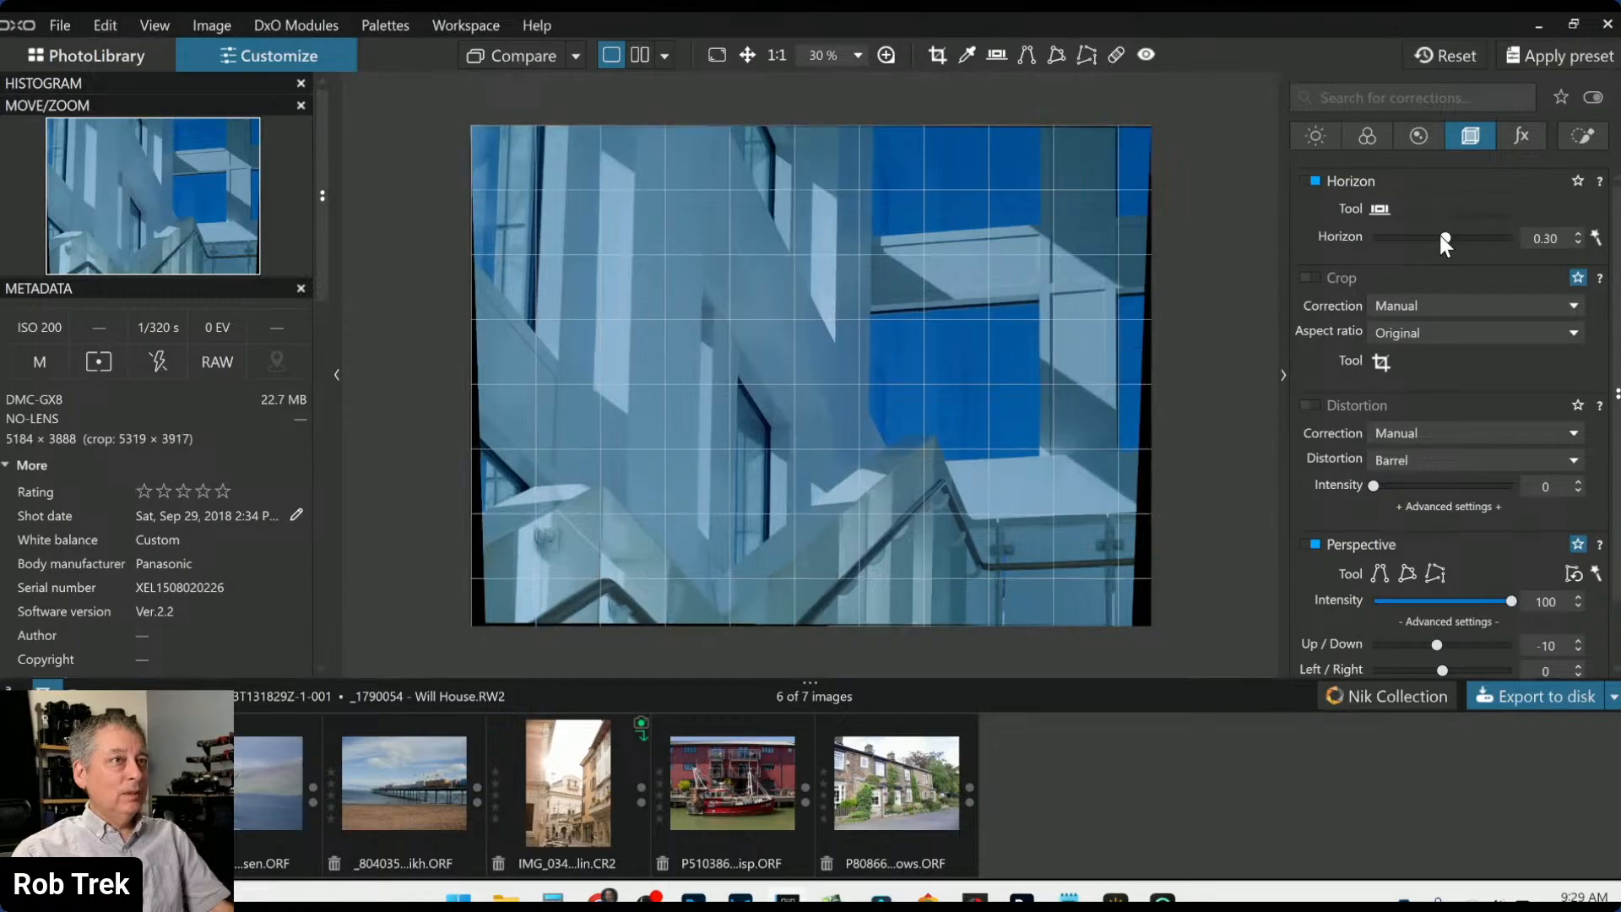
pyautogui.scroll(-8, 1441, 234)
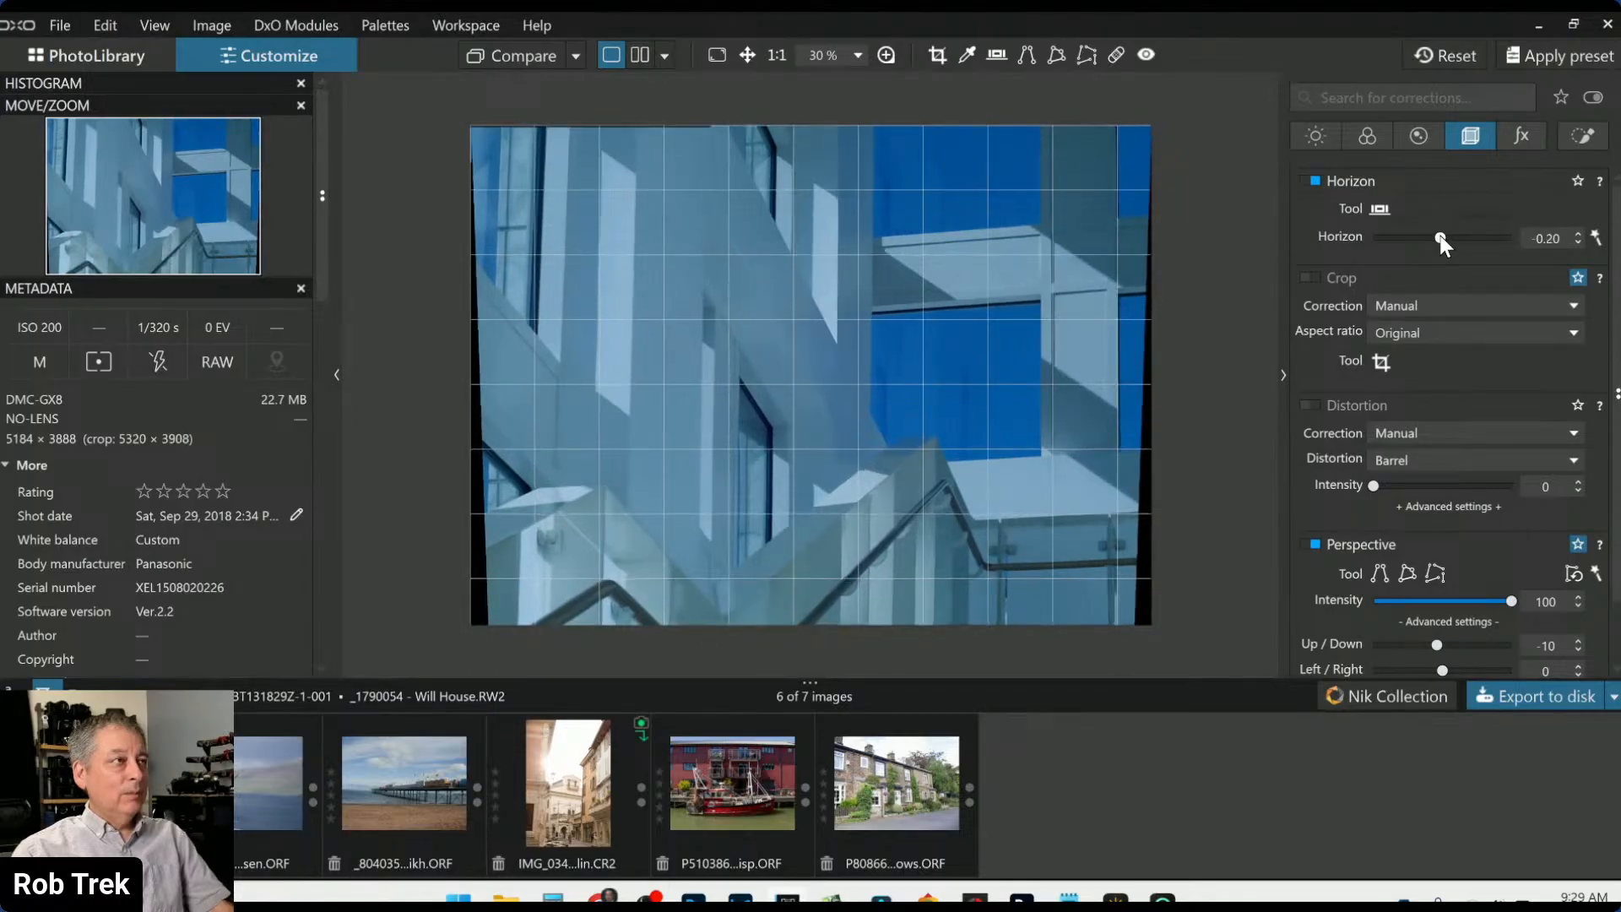
pyautogui.scroll(-2, 1441, 235)
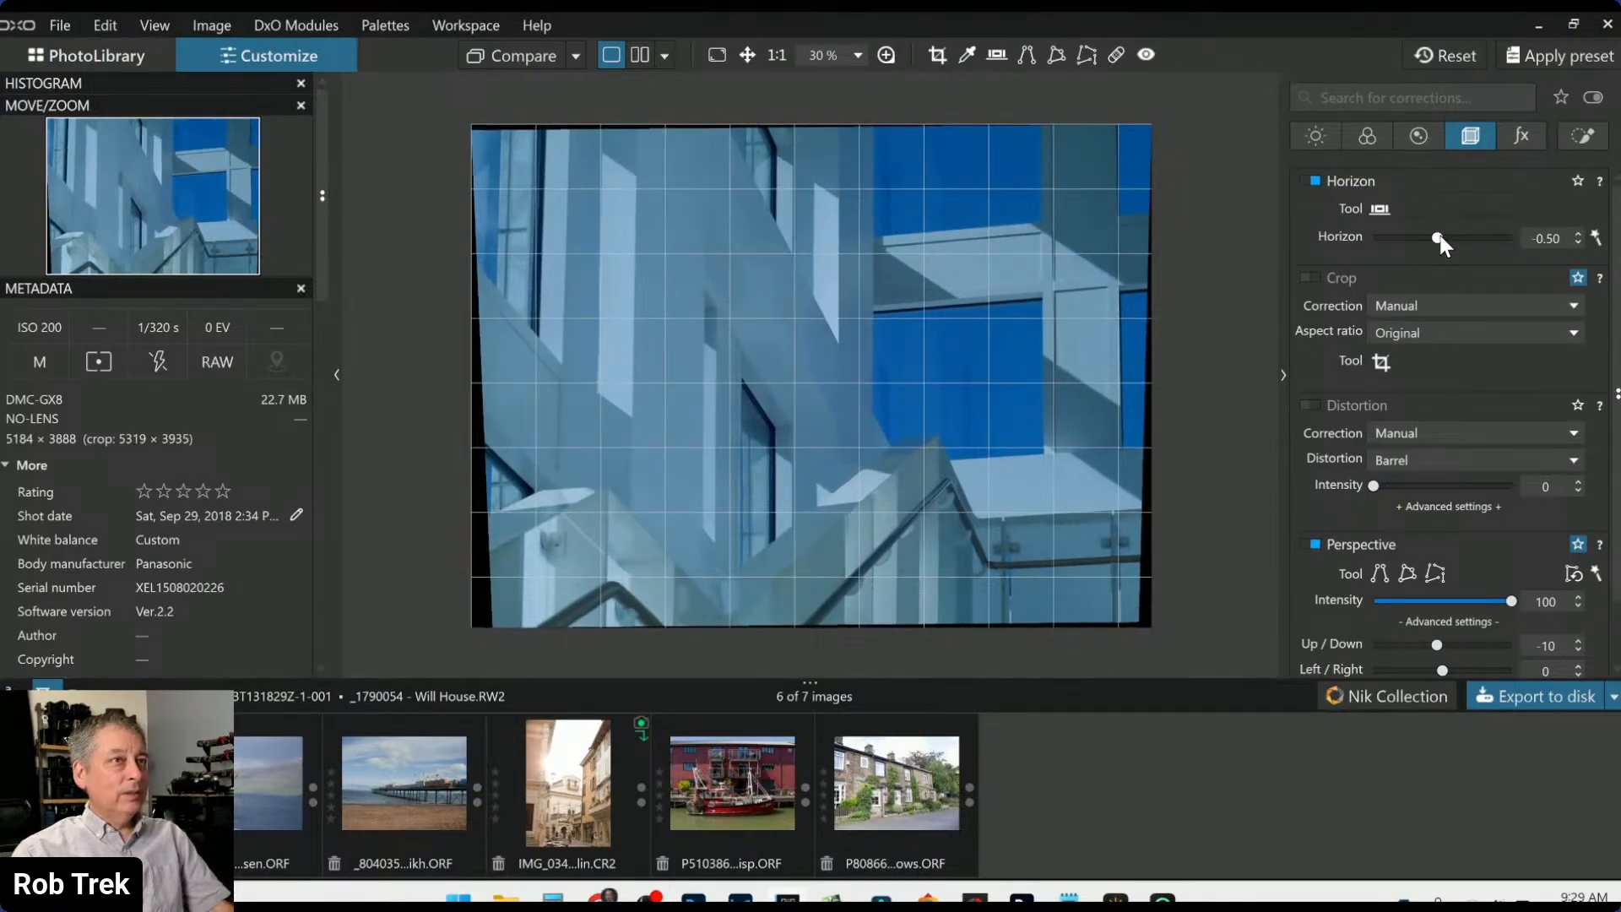
pyautogui.scroll(-2, 1440, 234)
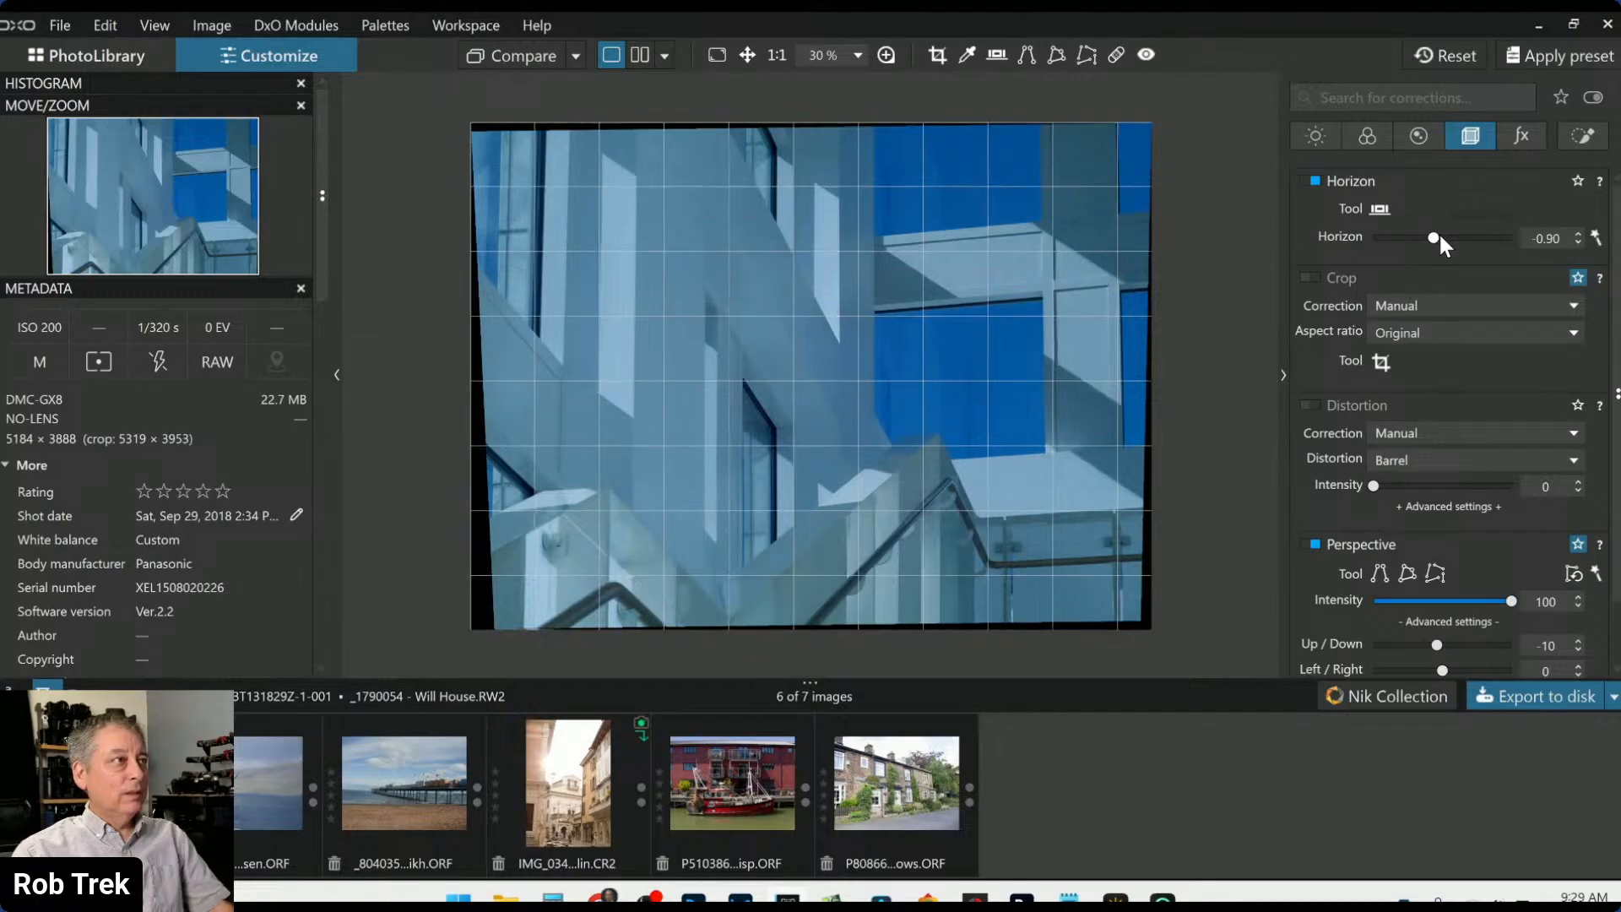
pyautogui.scroll(-2, 1440, 236)
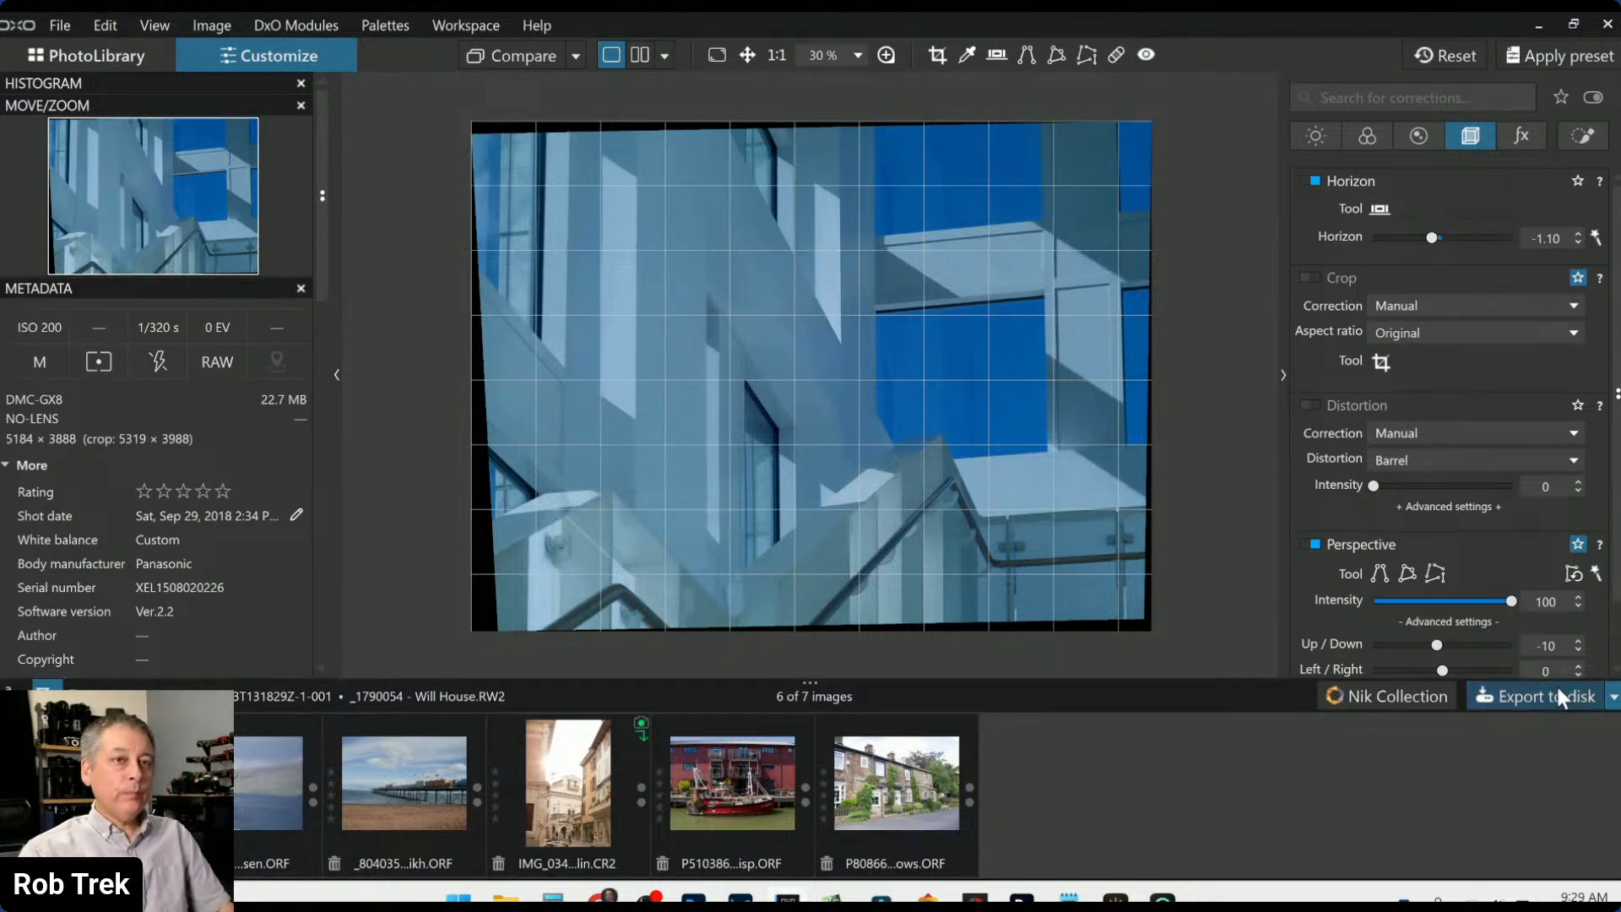
# Fine-tune the perspective correction's Up / Down value to -17, checking the building's verticals against the grid
pyautogui.click(1579, 641)
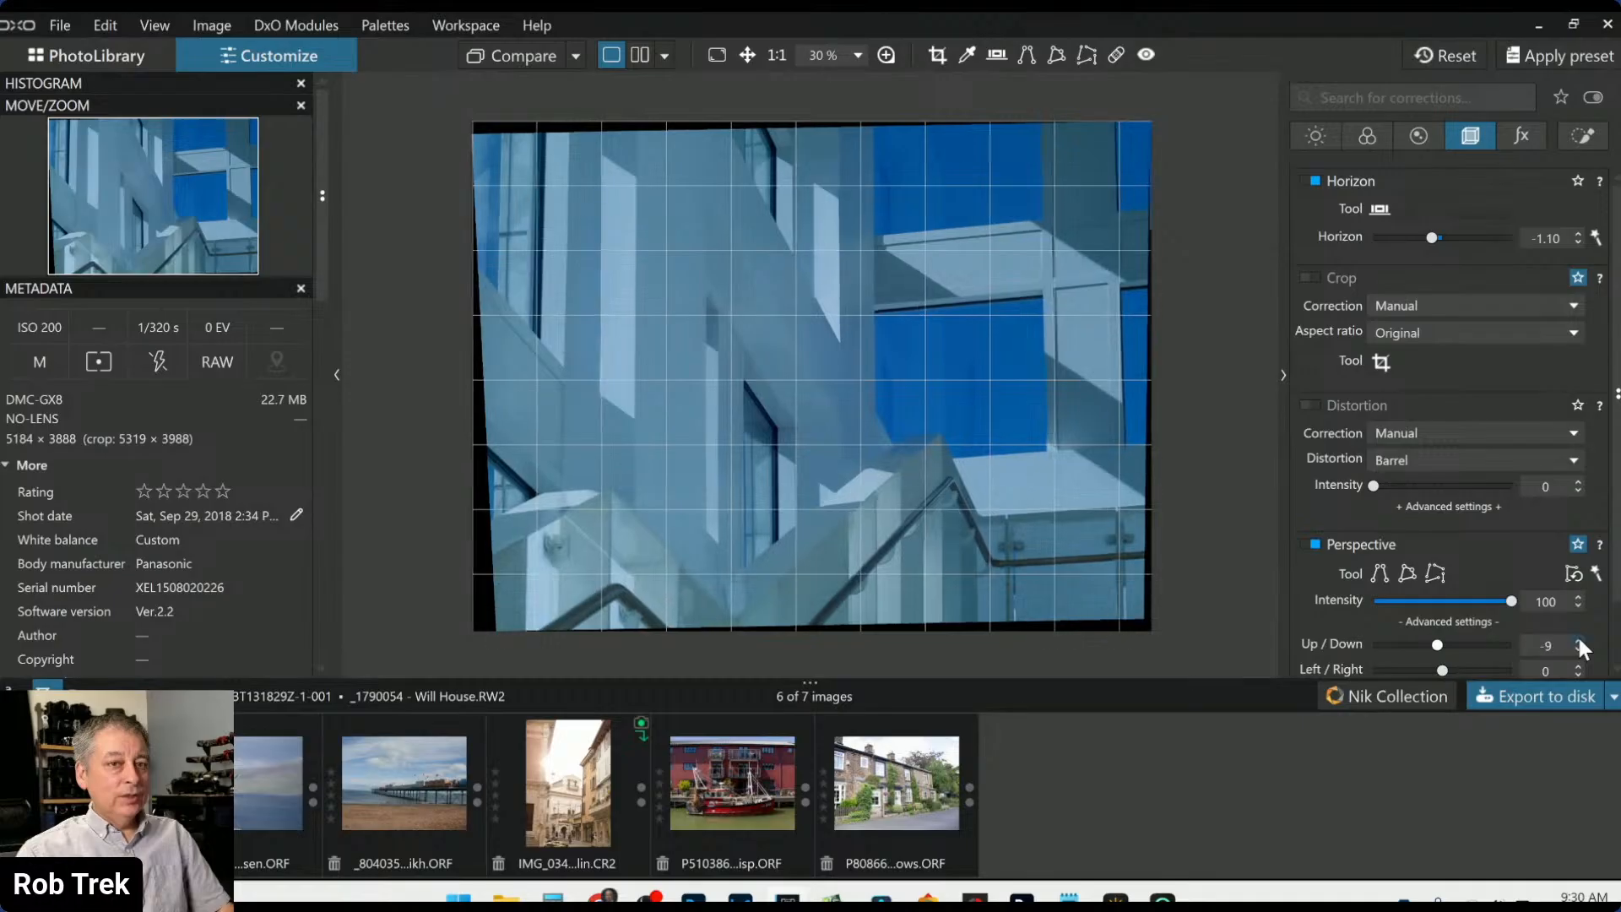
pyautogui.click(1579, 642)
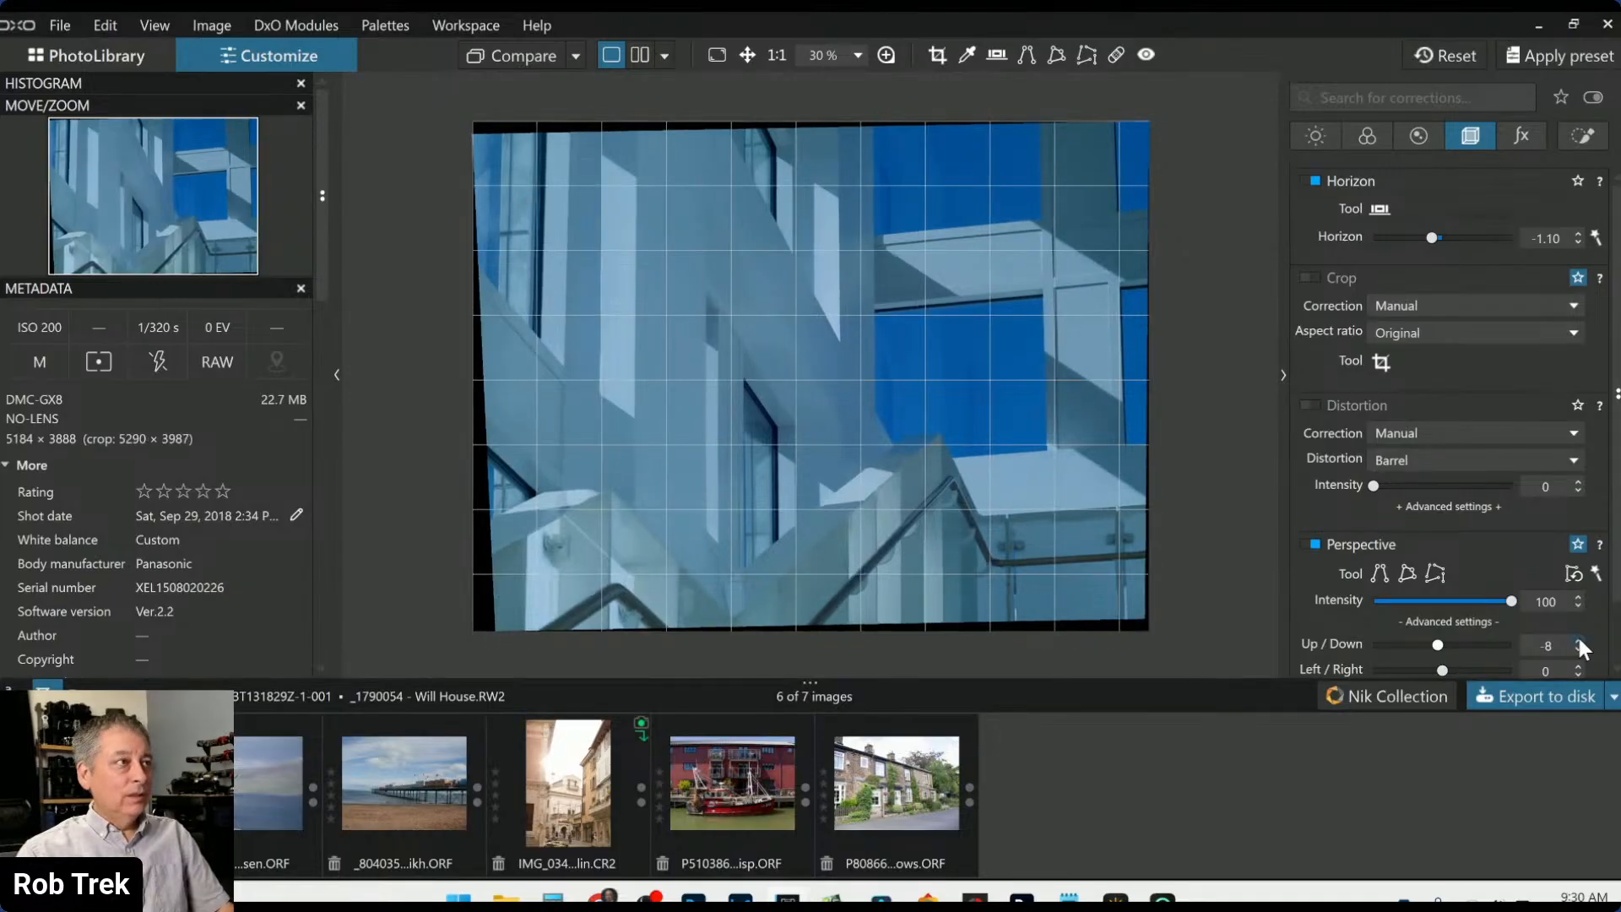
pyautogui.click(1579, 641)
pyautogui.scroll(-1, 1580, 659)
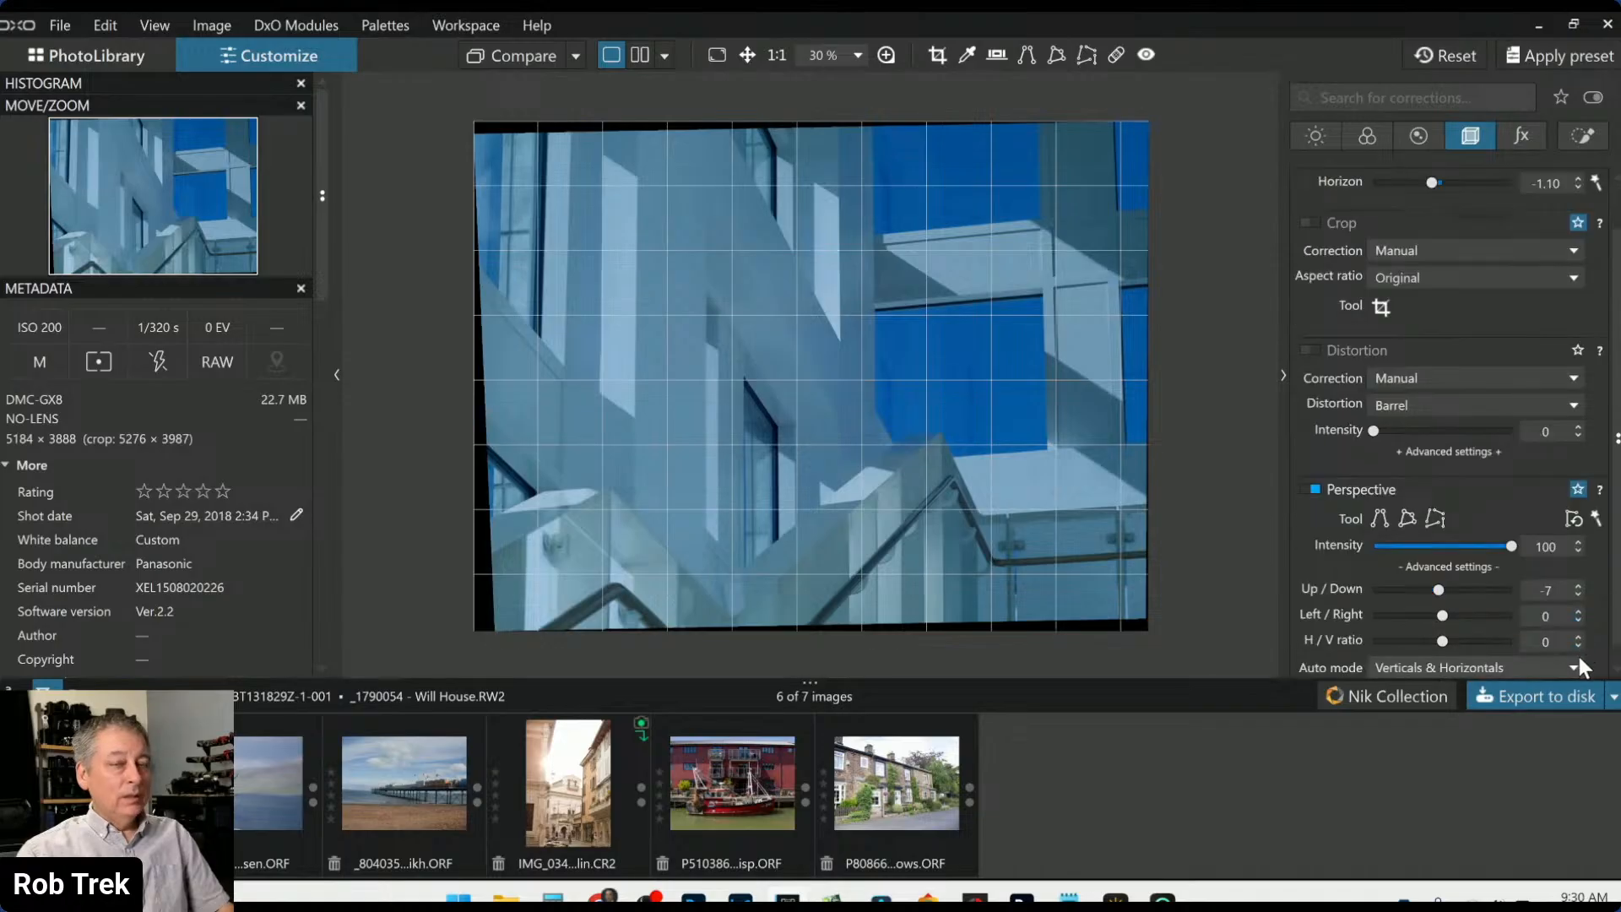
pyautogui.click(1579, 587)
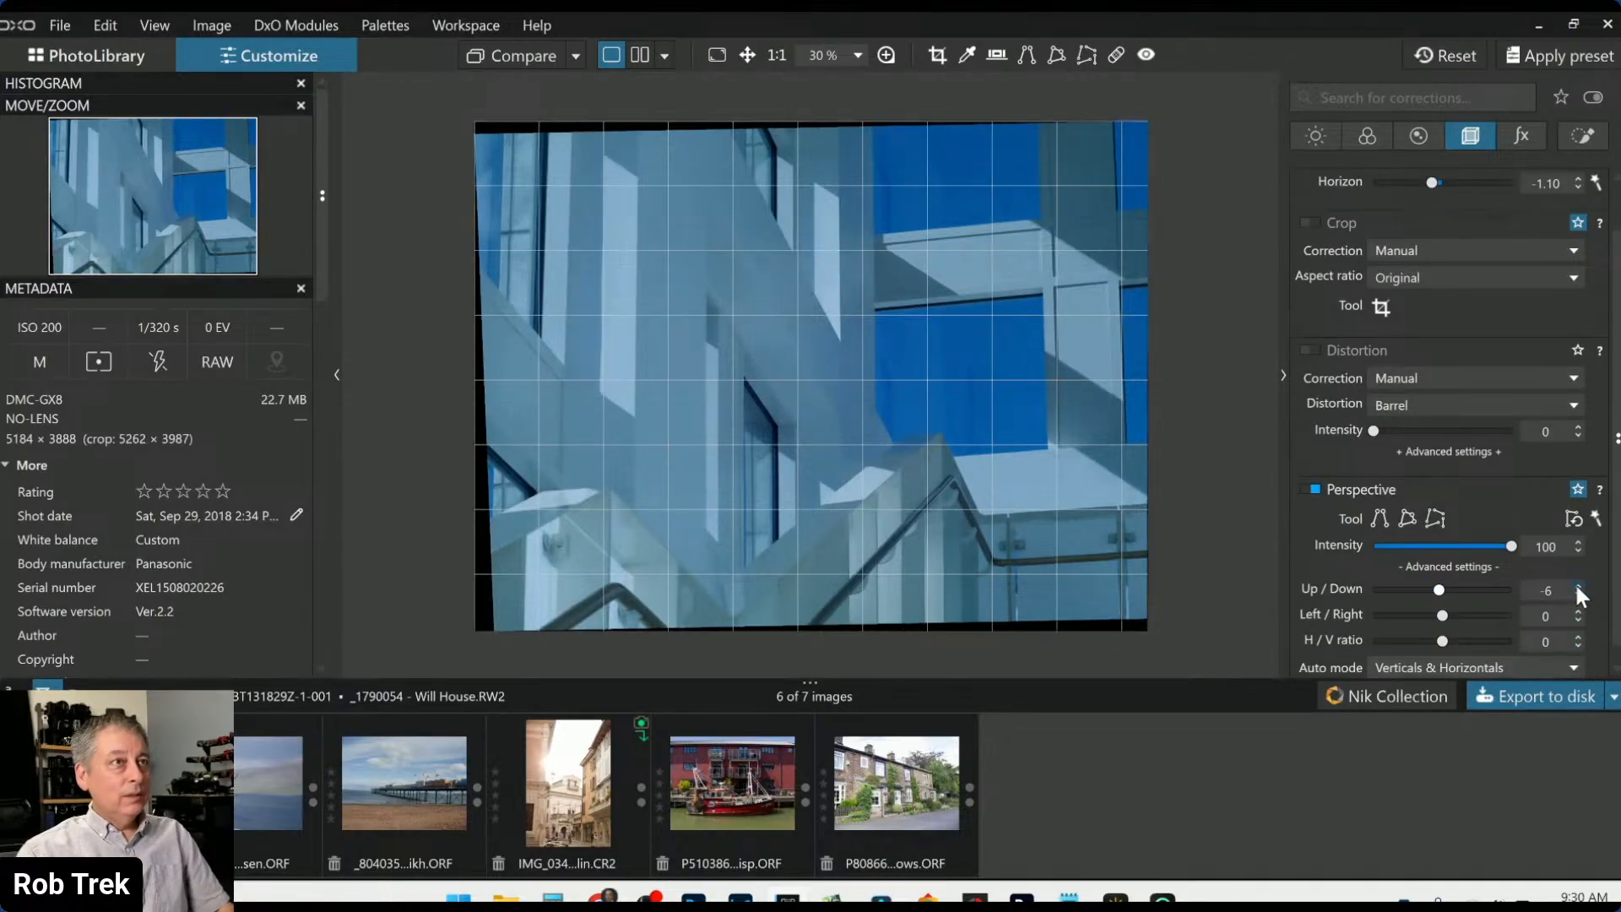
pyautogui.click(1577, 596)
pyautogui.click(1577, 596)
pyautogui.click(1578, 596)
pyautogui.click(1578, 596)
pyautogui.click(1577, 596)
pyautogui.click(1578, 596)
pyautogui.click(1578, 596)
pyautogui.click(1578, 596)
pyautogui.click(1578, 596)
pyautogui.click(1578, 596)
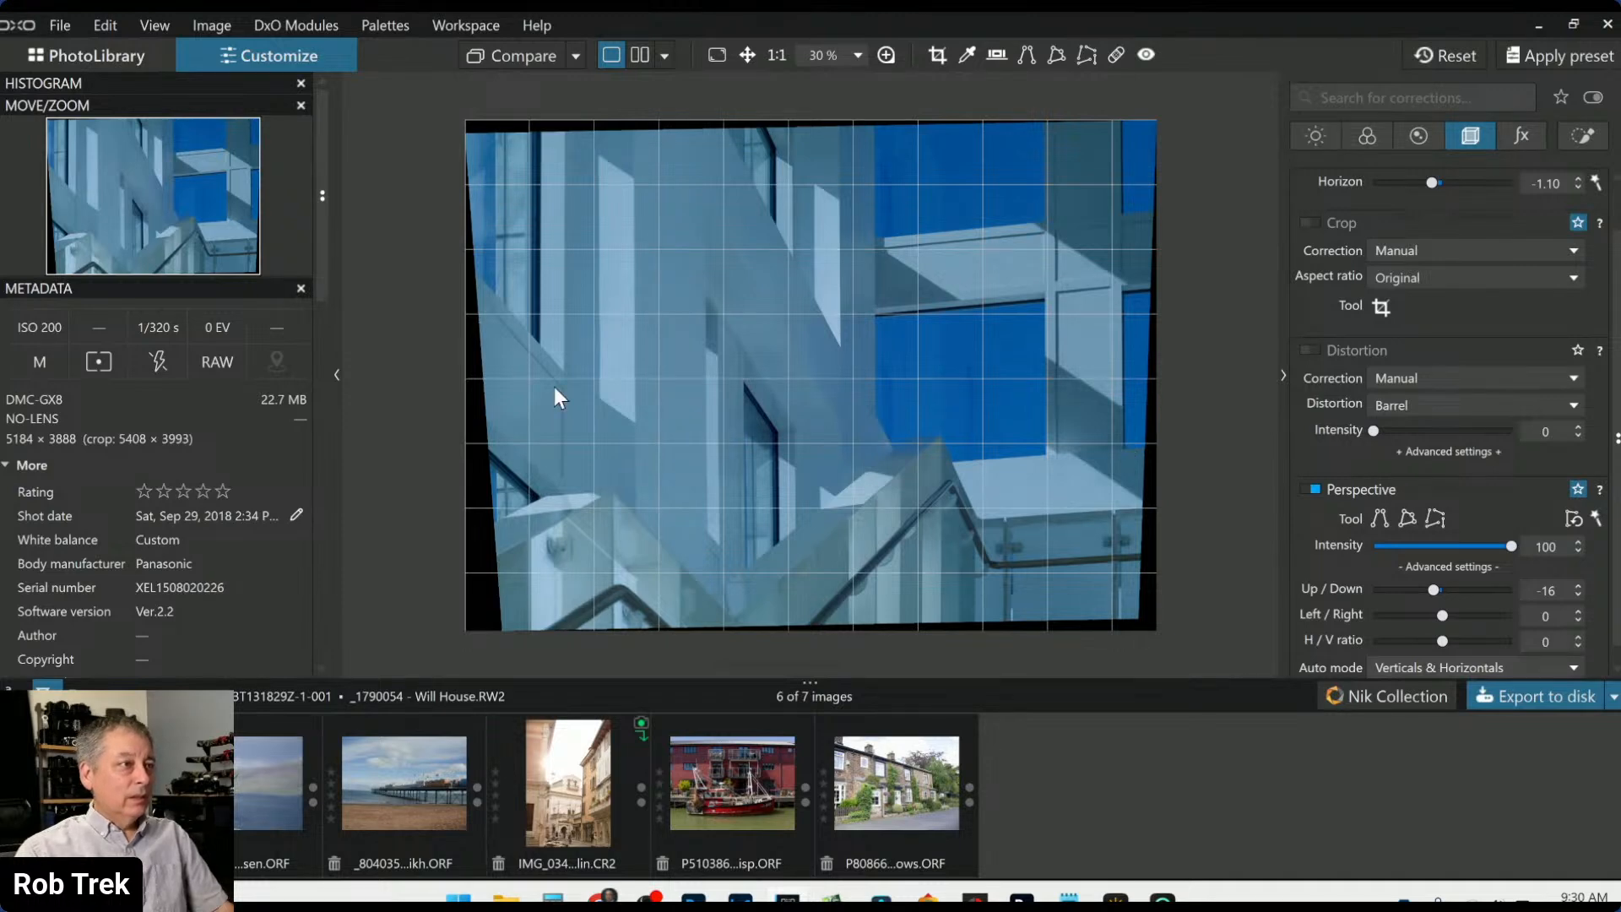
pyautogui.click(1579, 595)
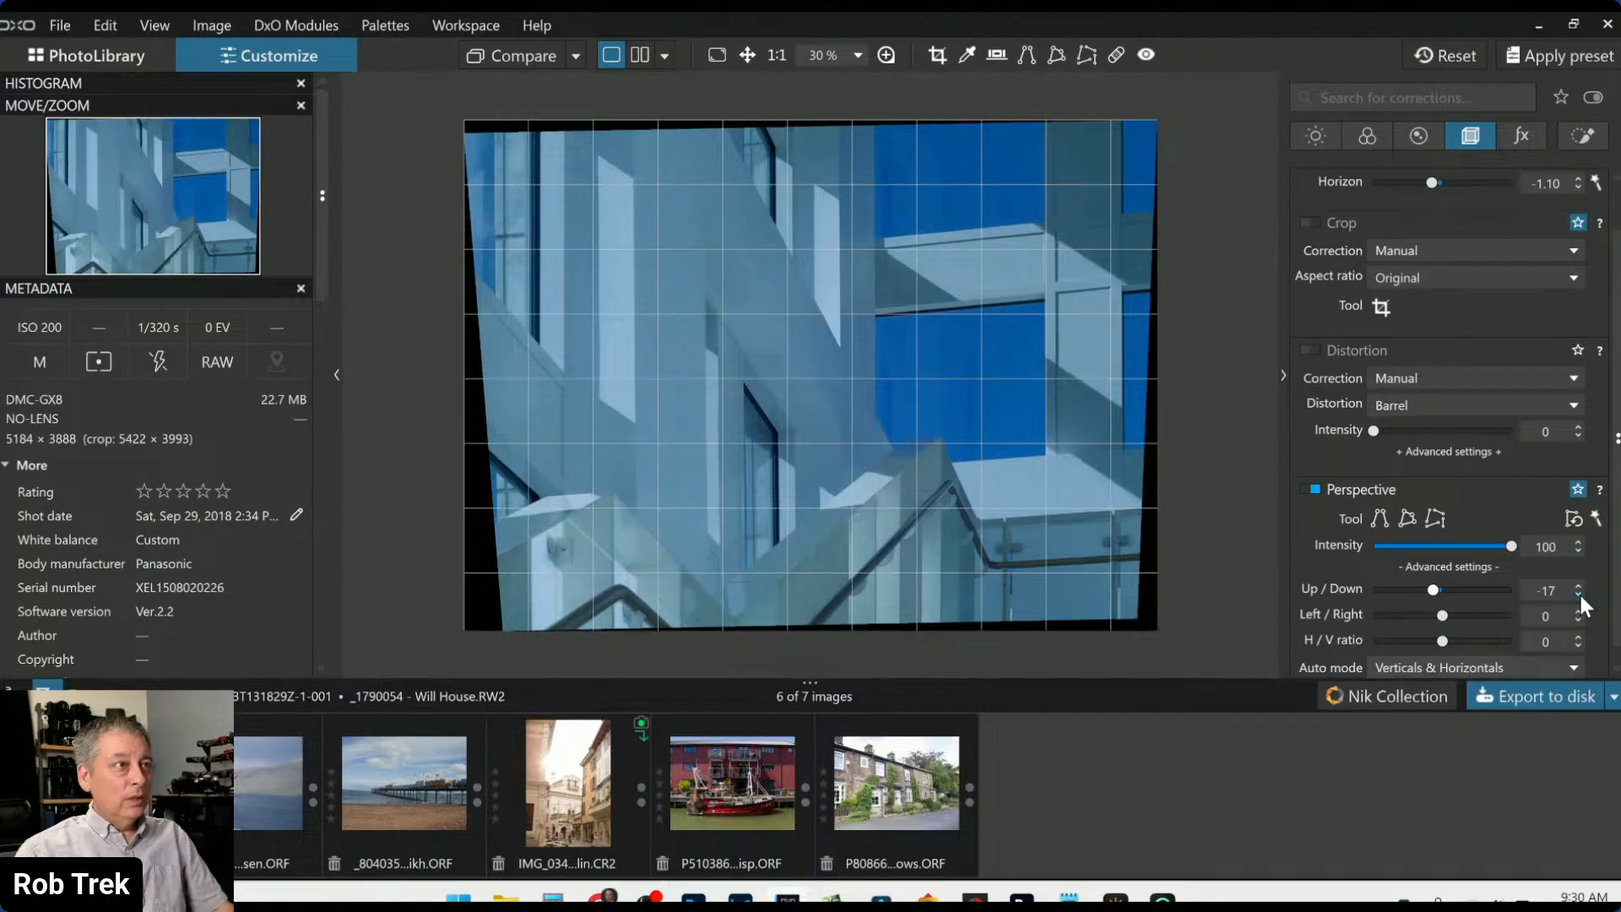
pyautogui.click(1578, 595)
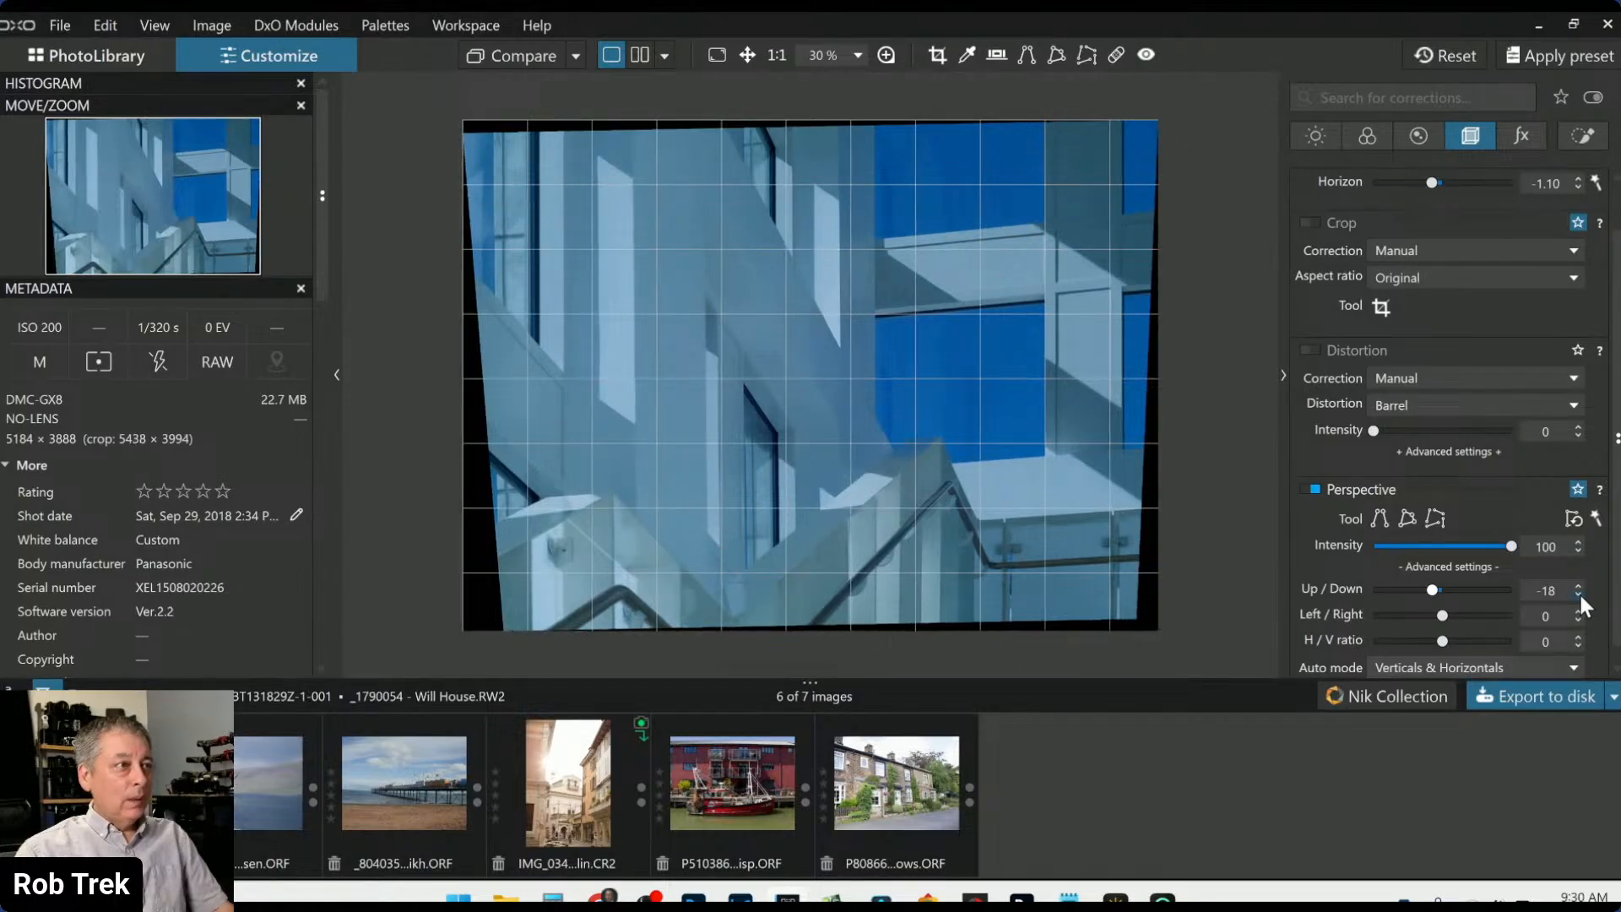
pyautogui.click(1578, 586)
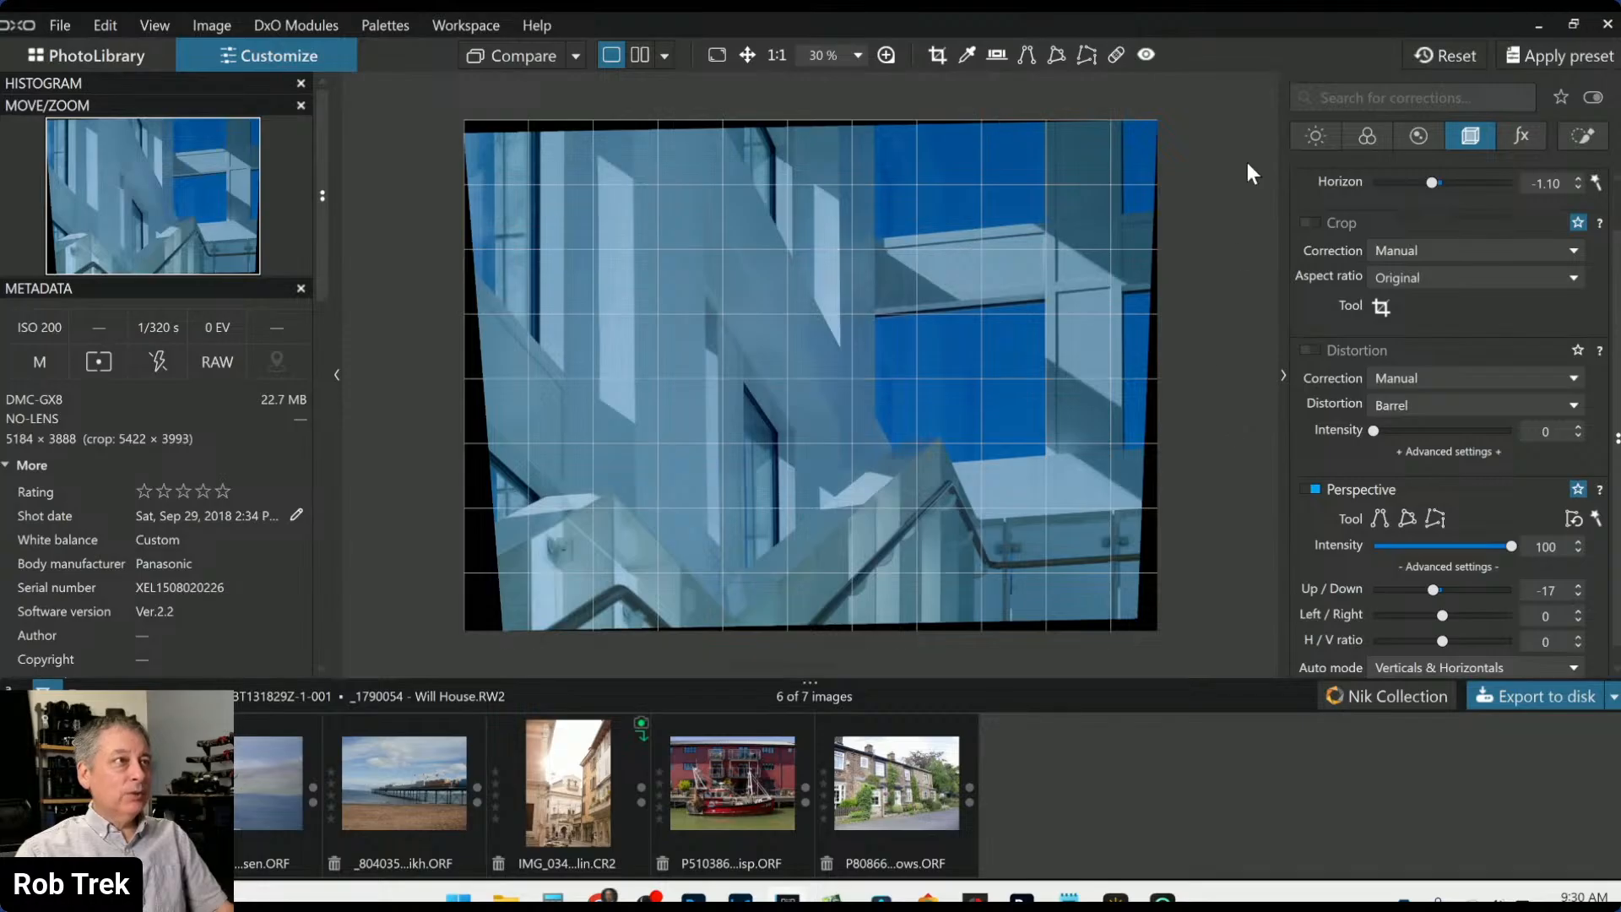
# Crop the corrected photo with the Auto based on keystoning / horizon option
pyautogui.click(937, 55)
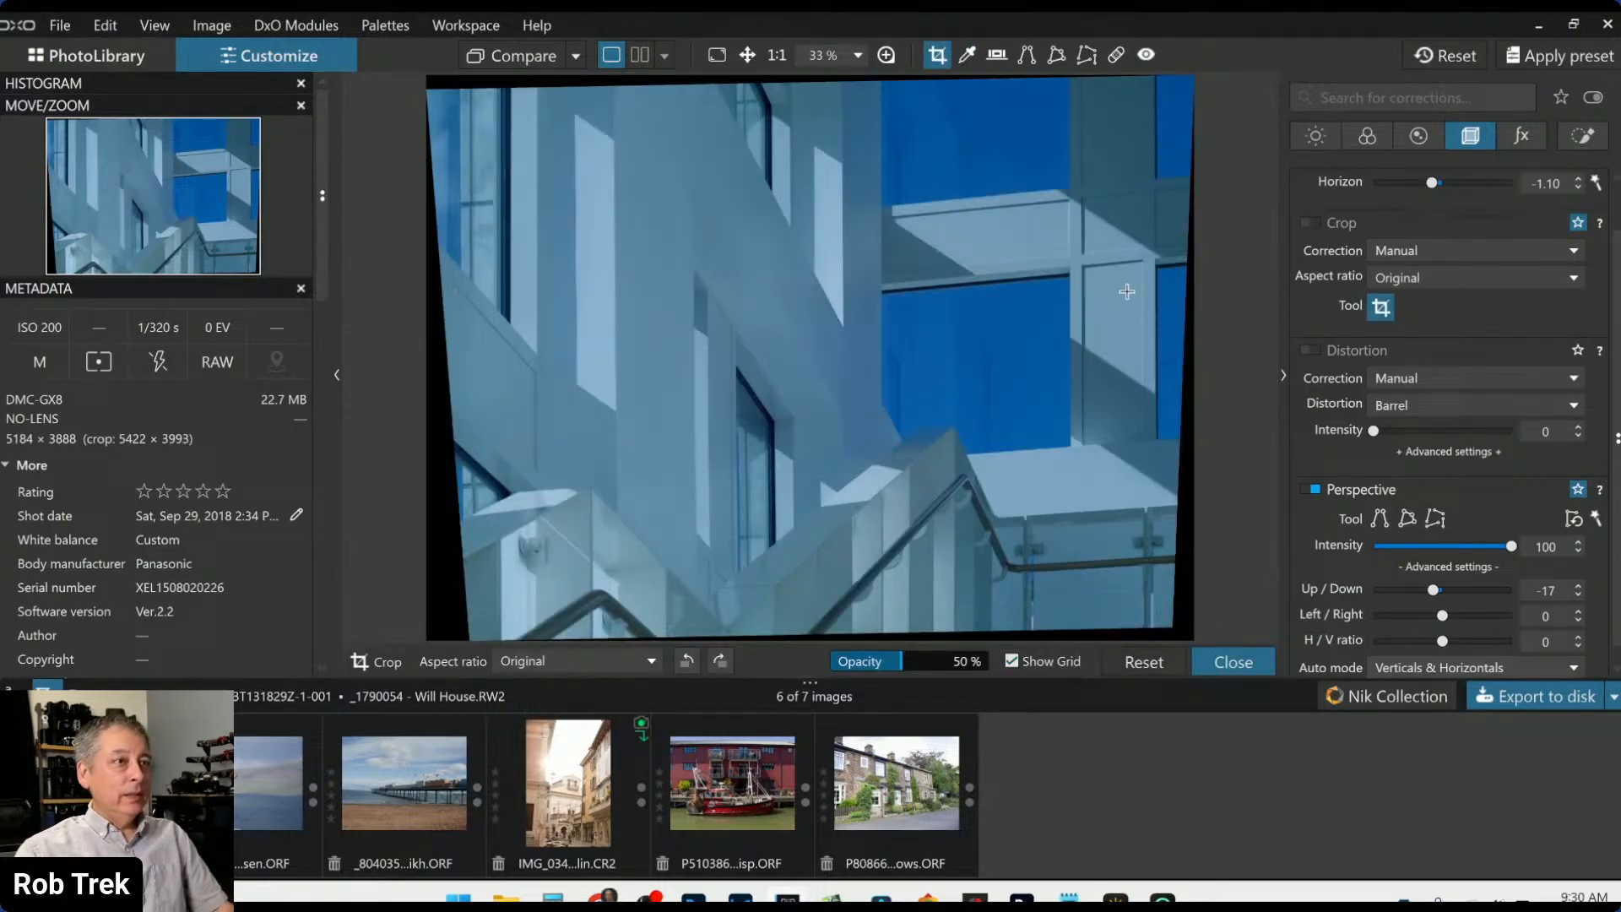
pyautogui.click(1457, 251)
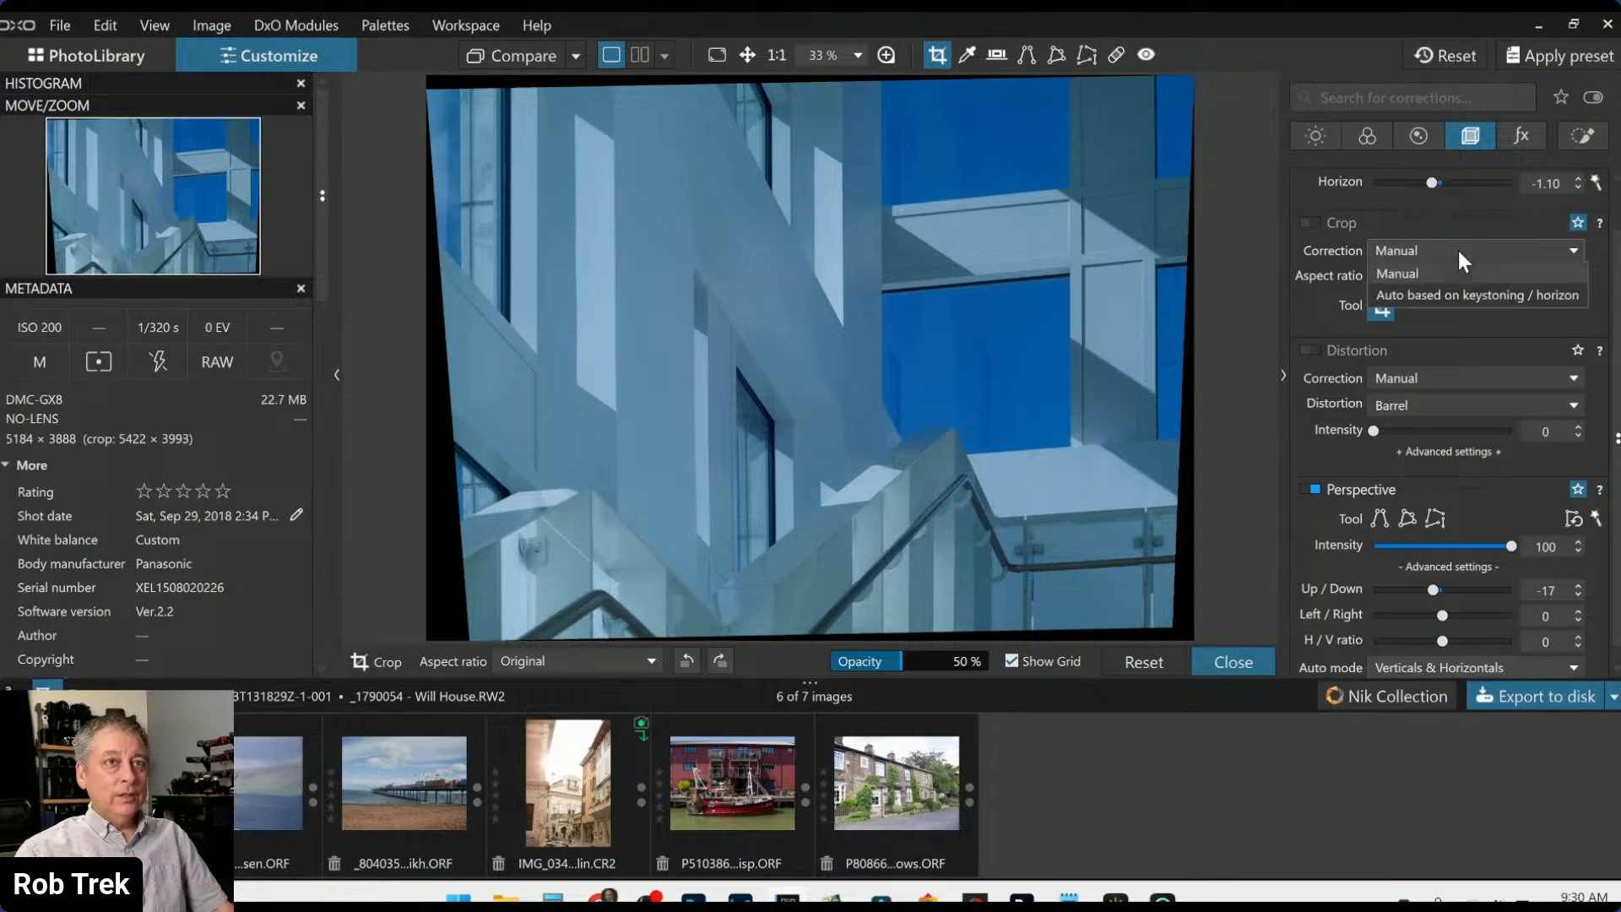
pyautogui.click(1452, 293)
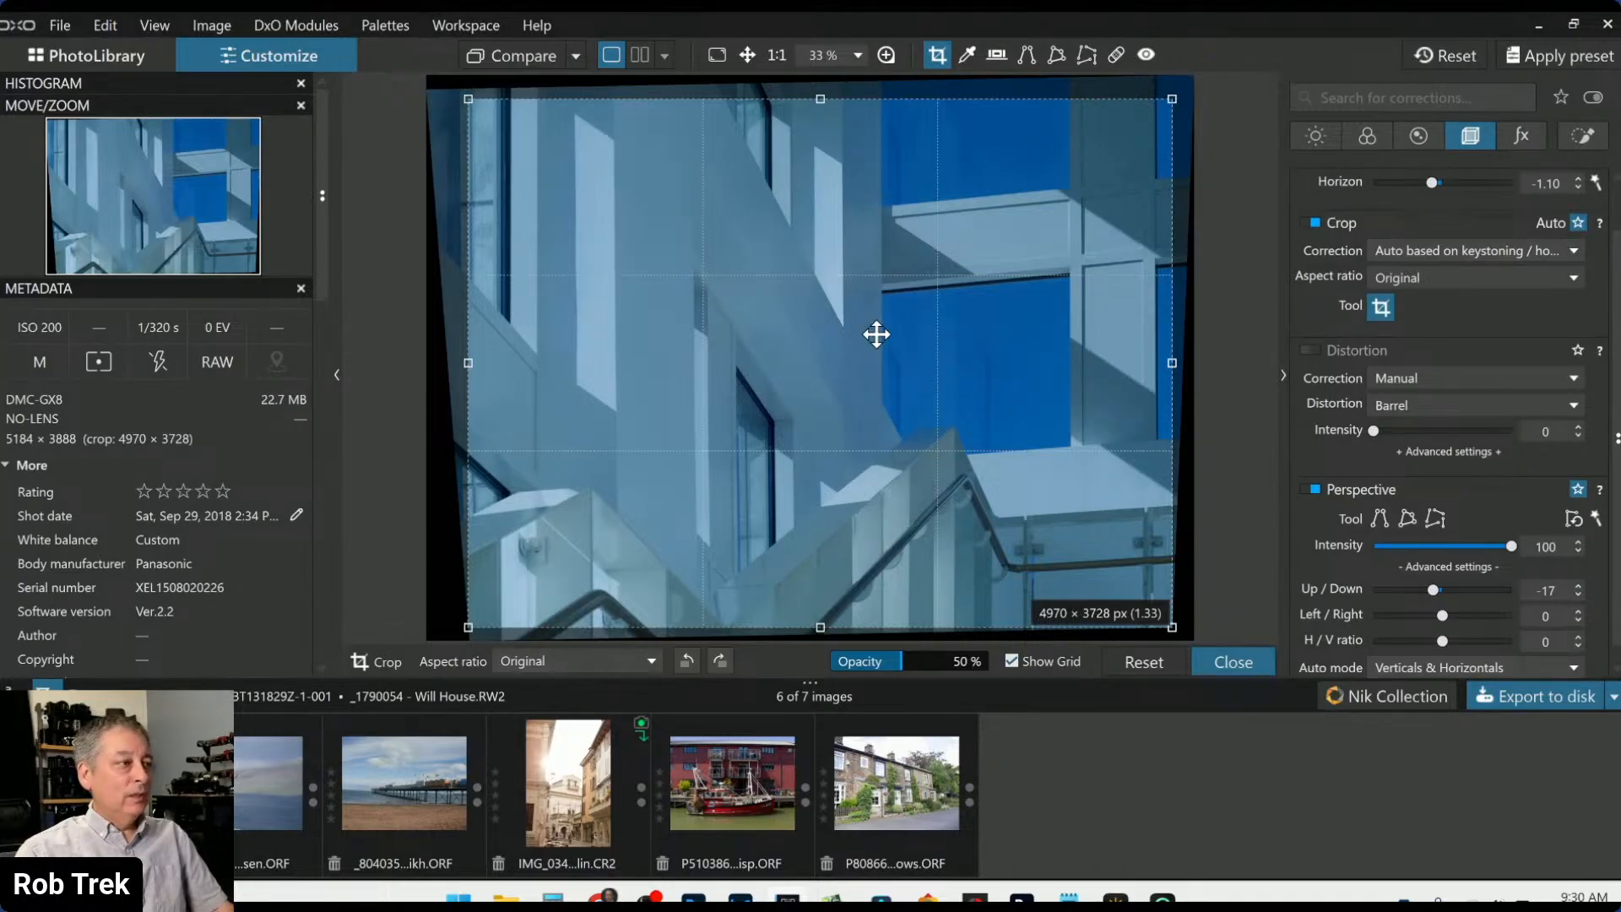
pyautogui.press('Return')
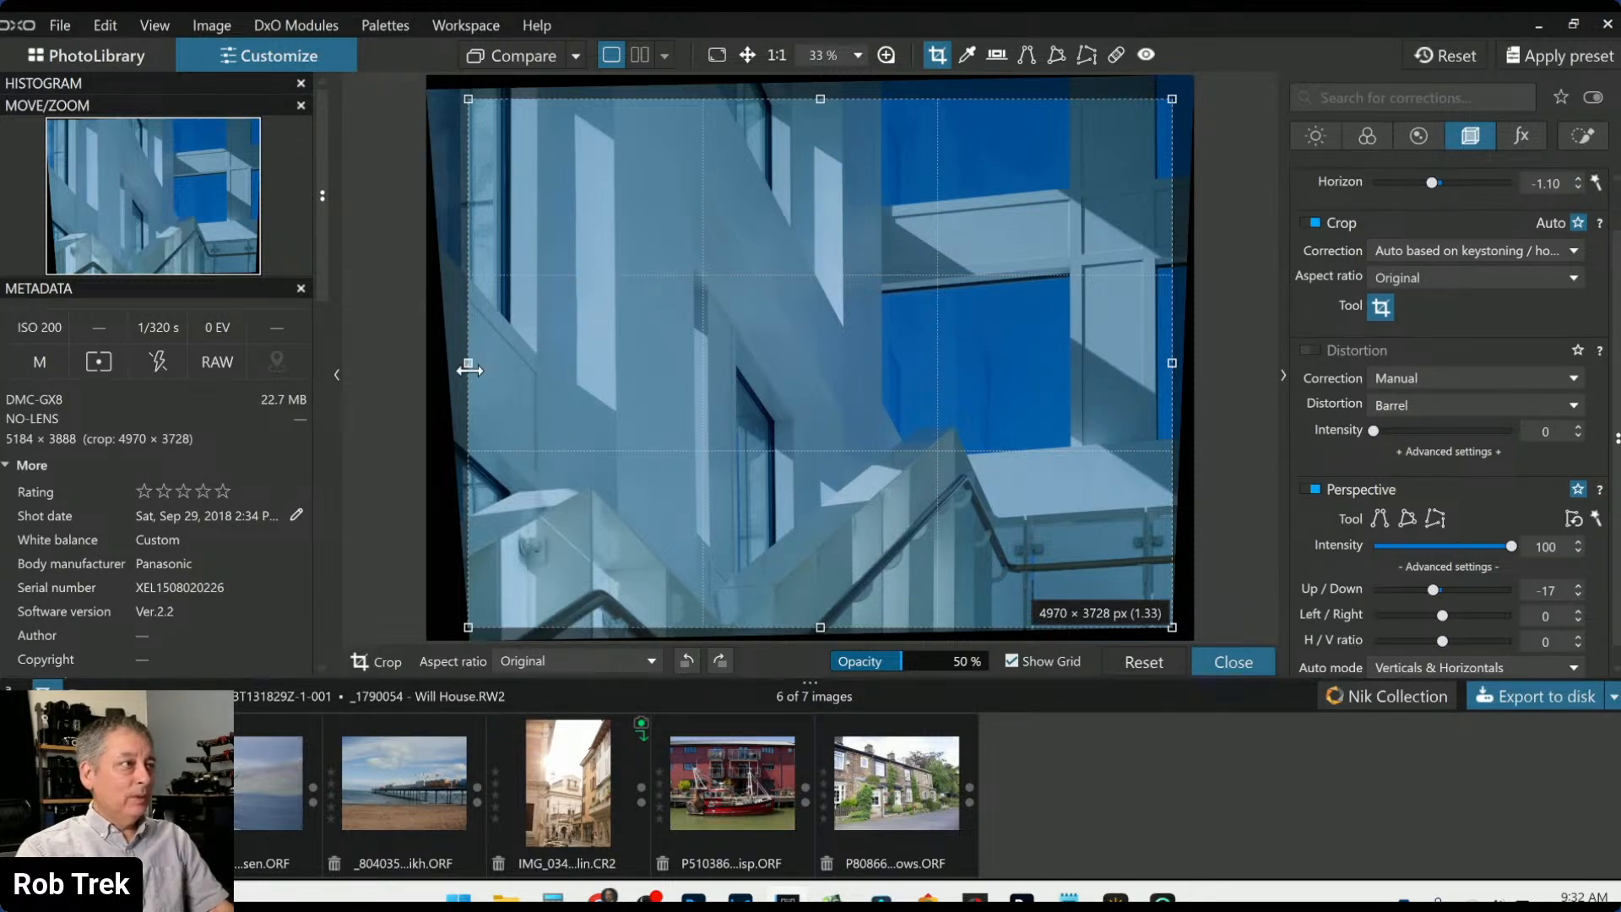
# Make the crop 1 × 1, shift it over the right part of the building, shrink it to about 3755 × 3755 px and apply it
pyautogui.click(1441, 274)
pyautogui.click(1437, 314)
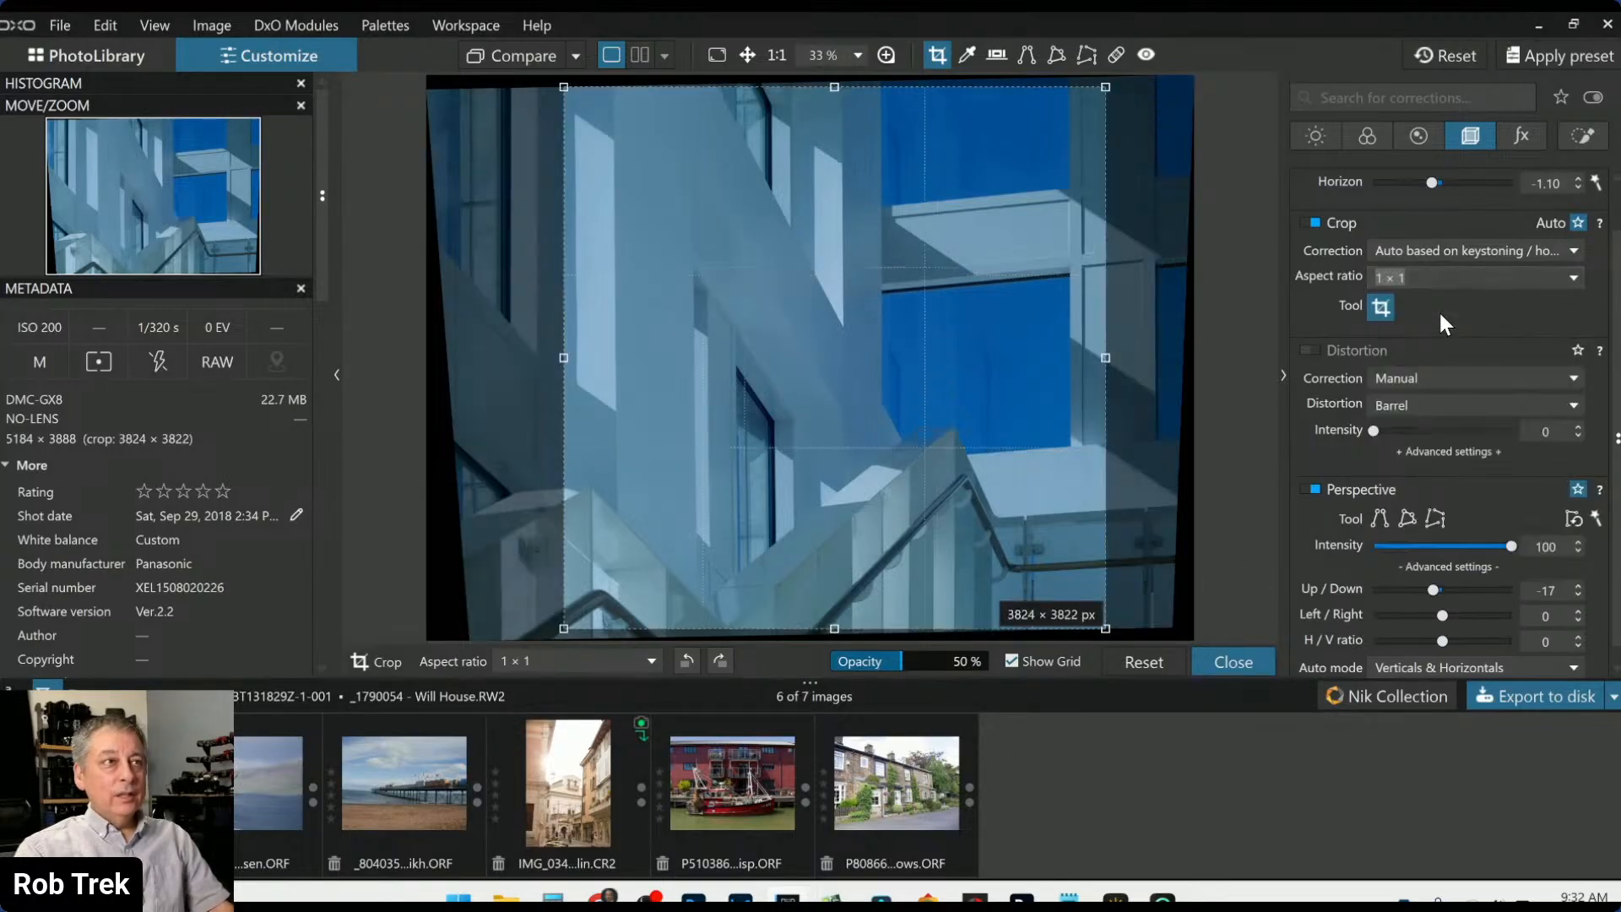
pyautogui.moveTo(861, 362); pyautogui.dragTo(930, 361)
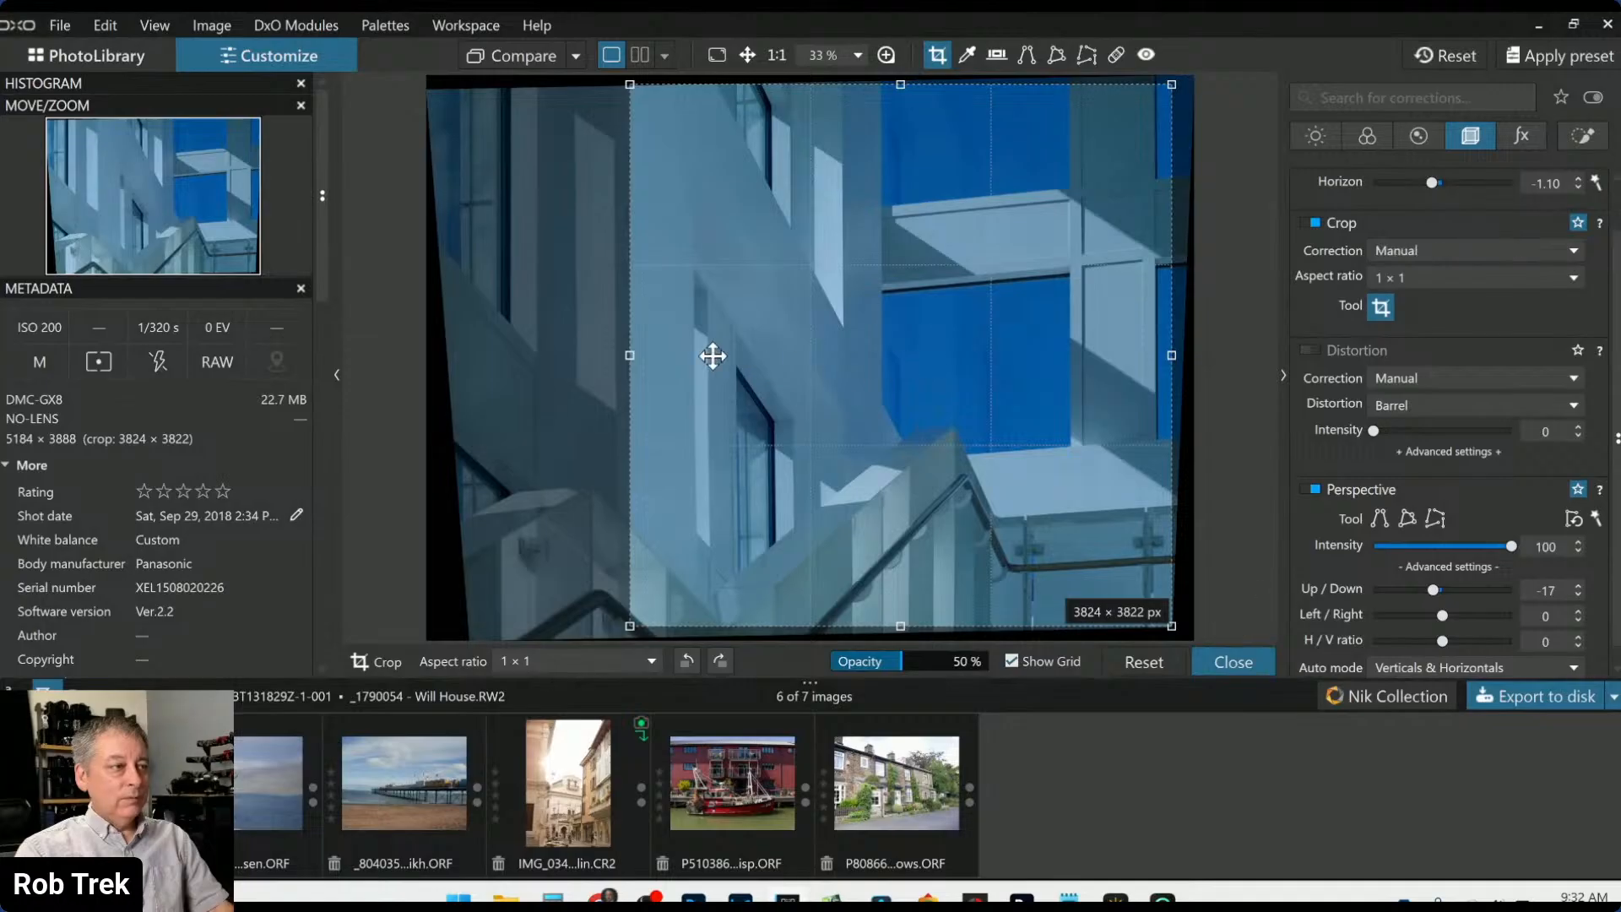
pyautogui.moveTo(630, 355); pyautogui.dragTo(643, 357)
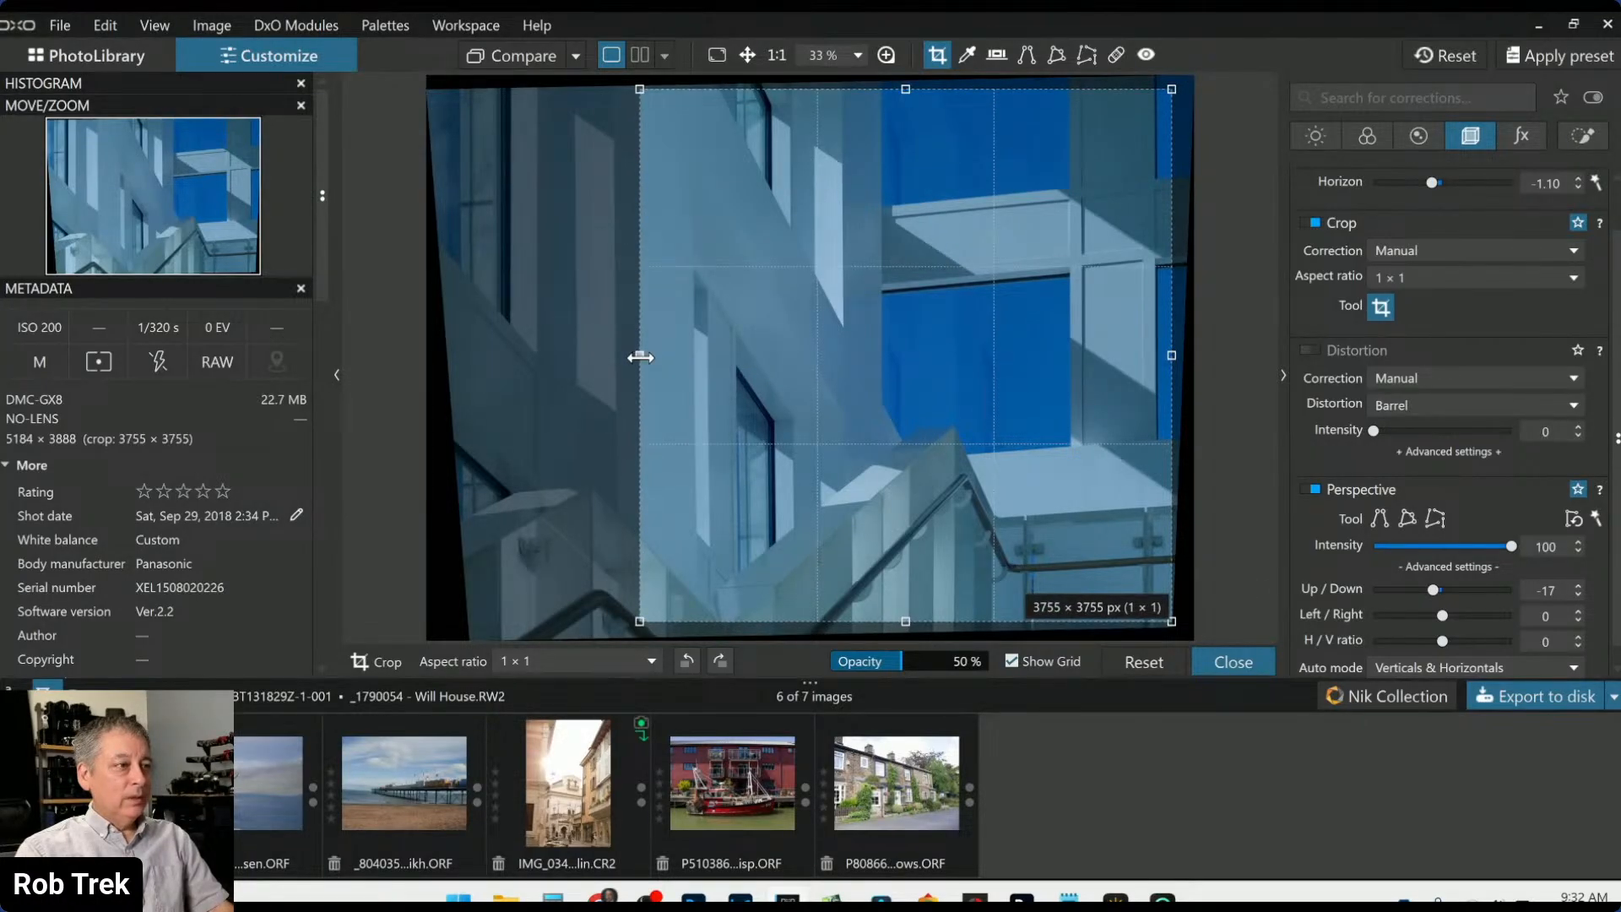
pyautogui.press('Return')
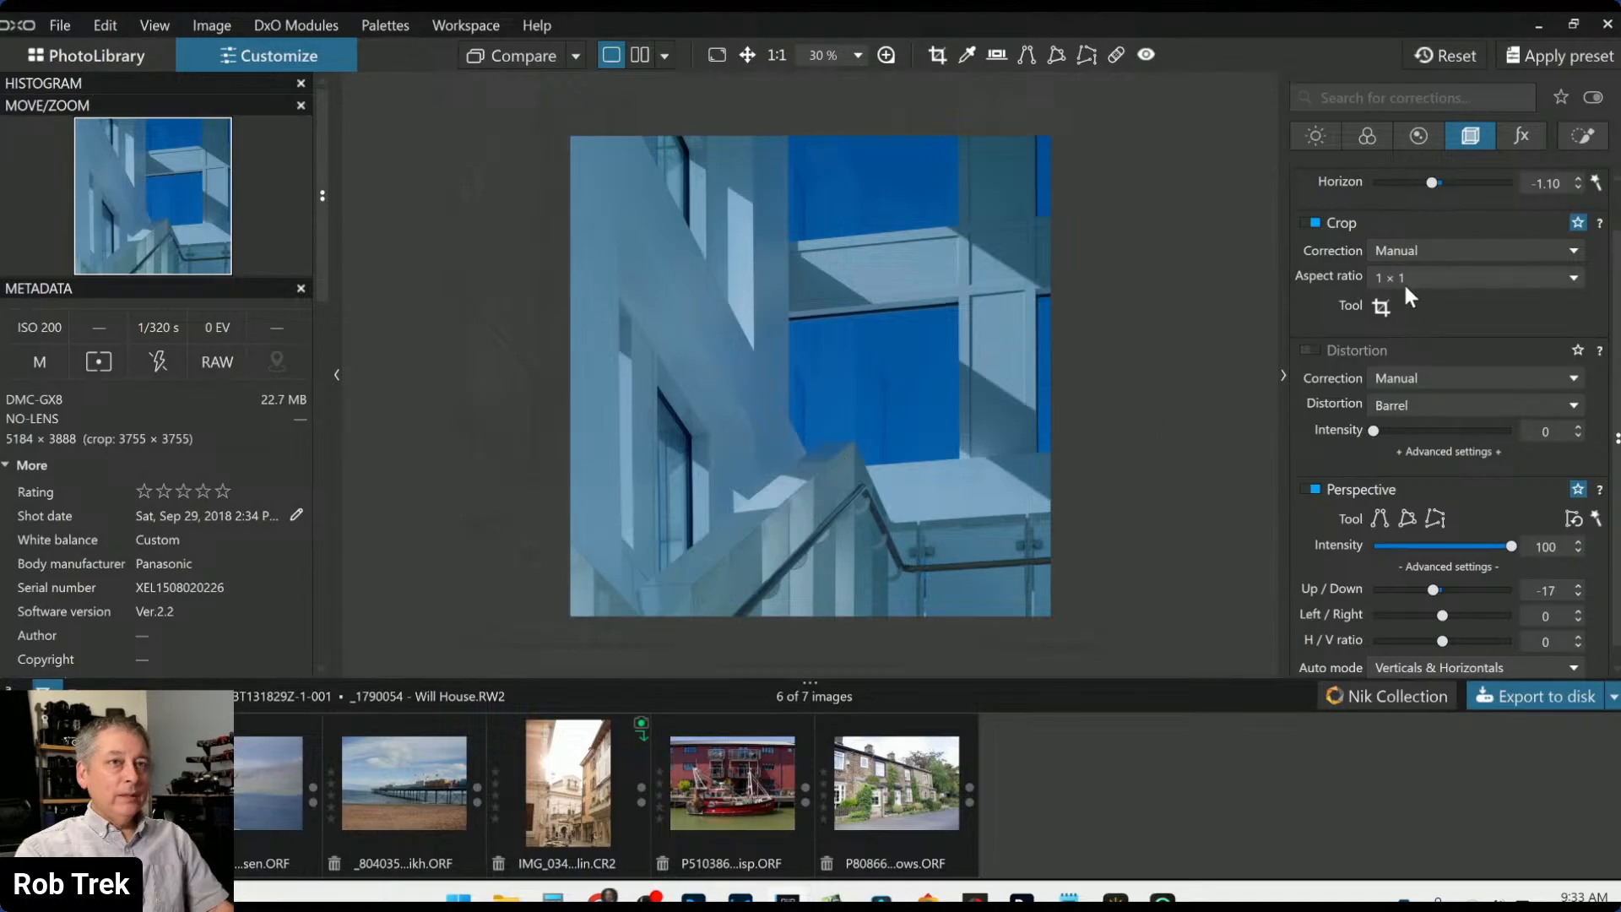
# Neutralize the photo's blue cast by sampling the shaded grey wall with the RAW White Balance color picker
pyautogui.scroll(1, 1477, 368)
pyautogui.click(1368, 135)
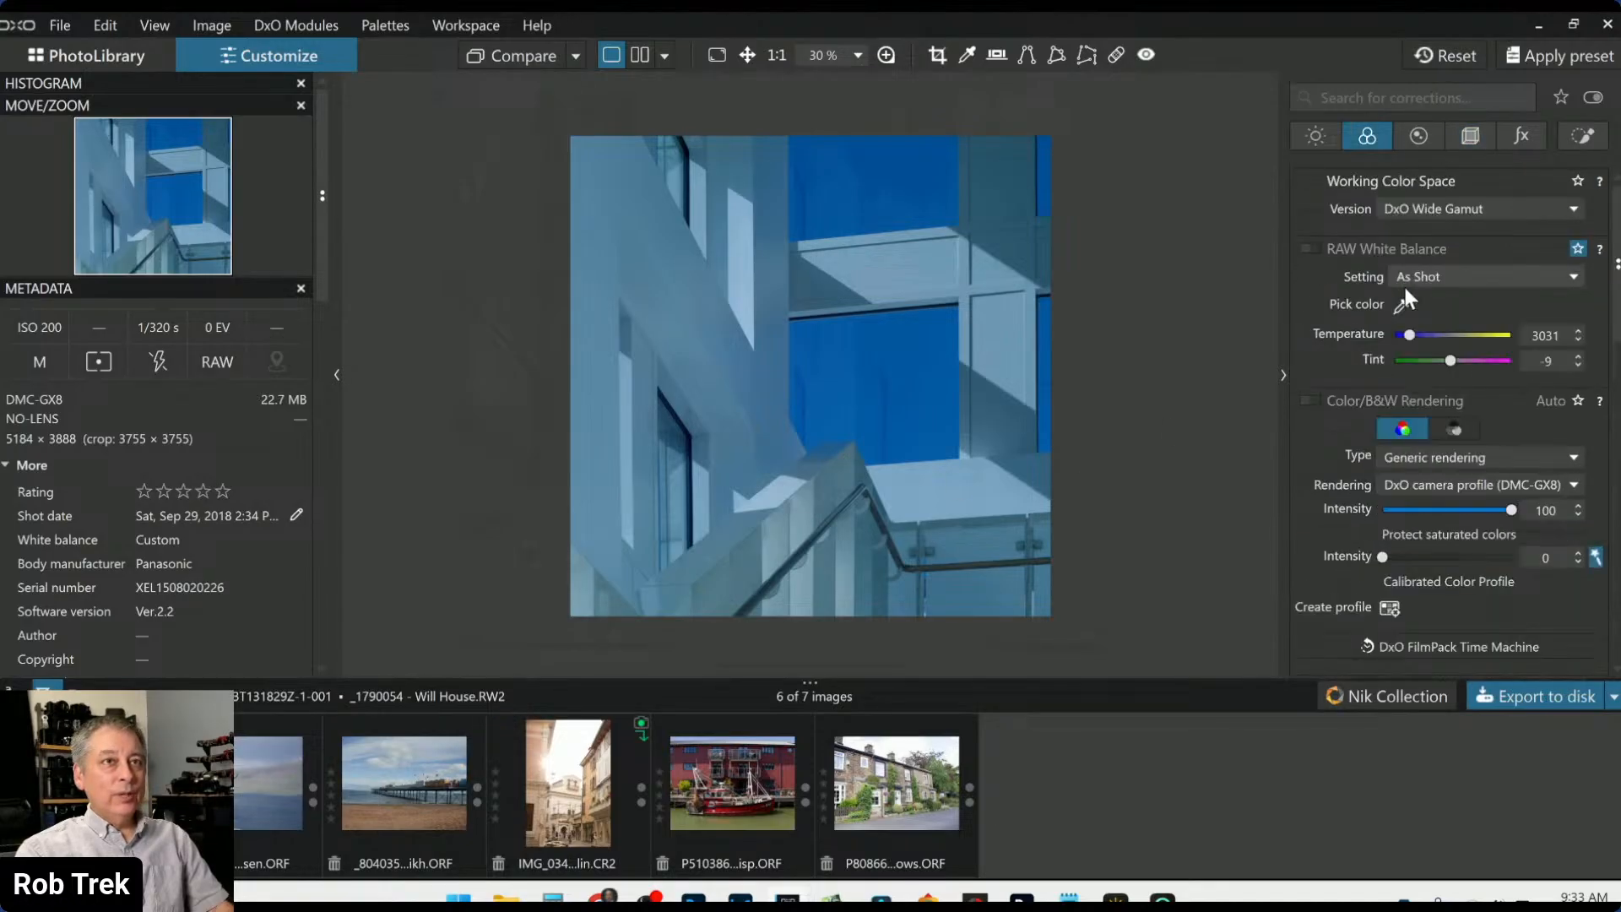
pyautogui.click(1403, 304)
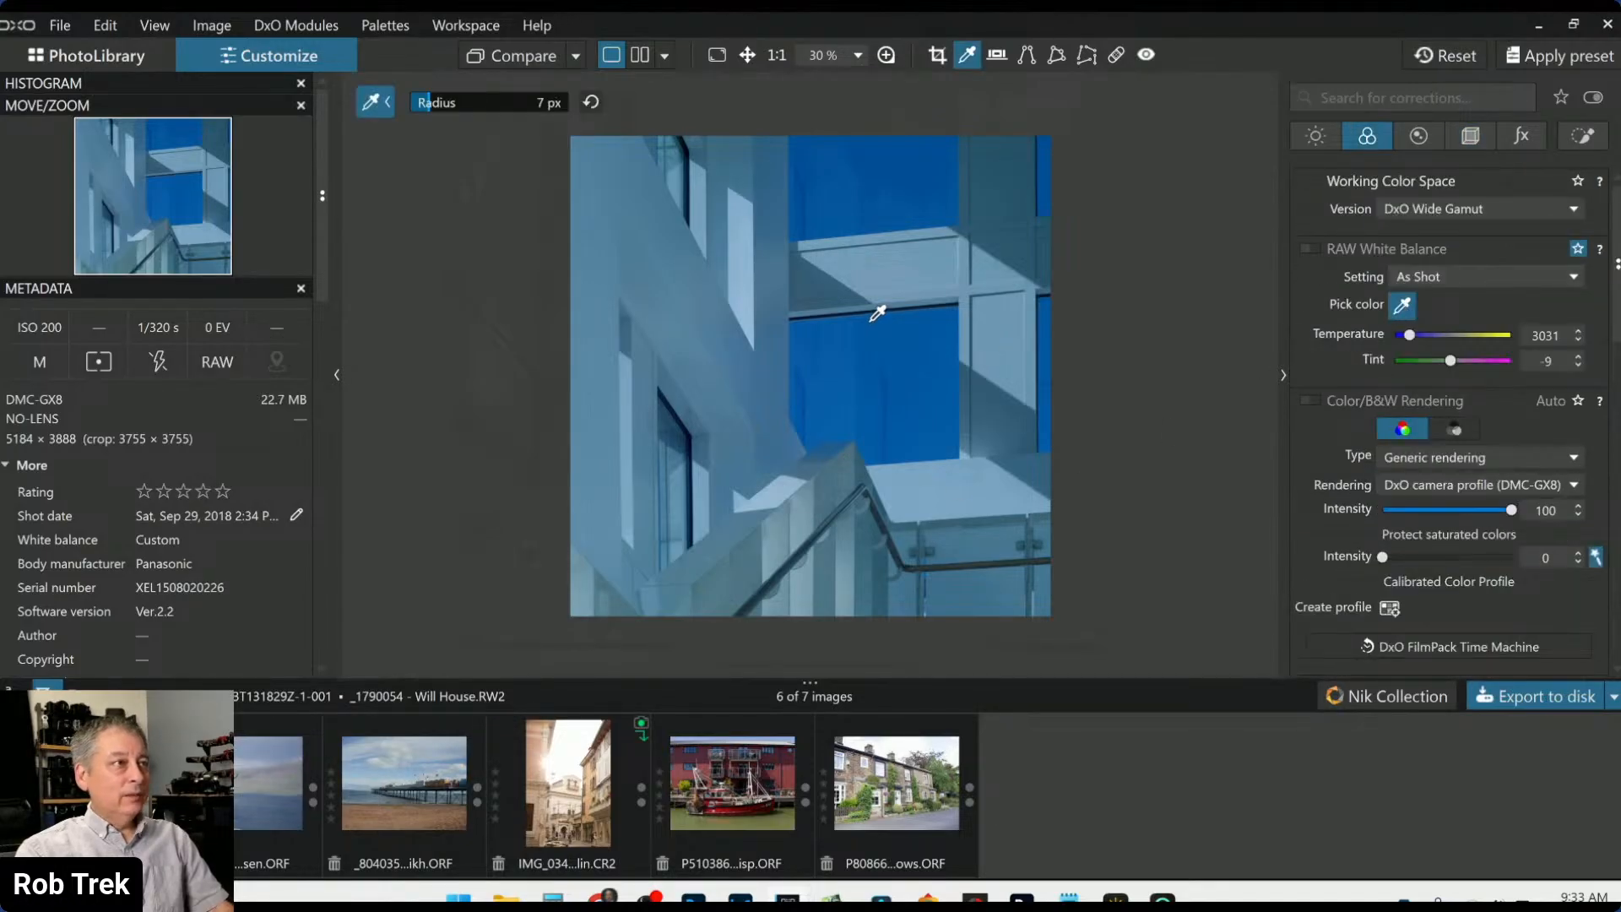
pyautogui.click(752, 253)
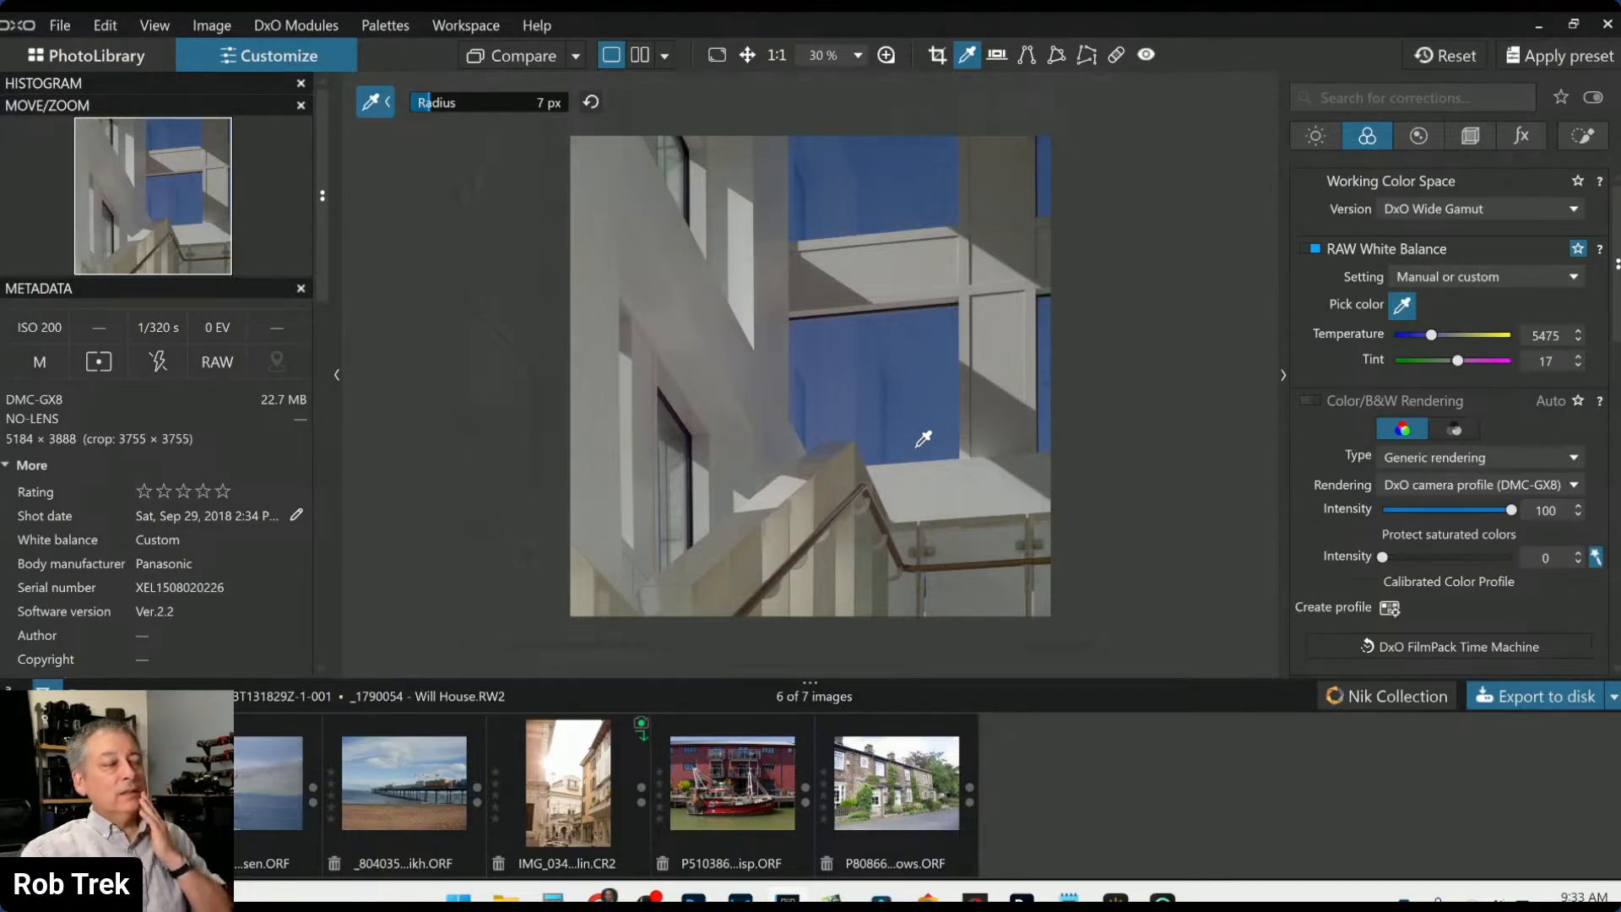
# Compare the photo with and without the RAW White Balance correction, leaving the correction off
pyautogui.click(1312, 250)
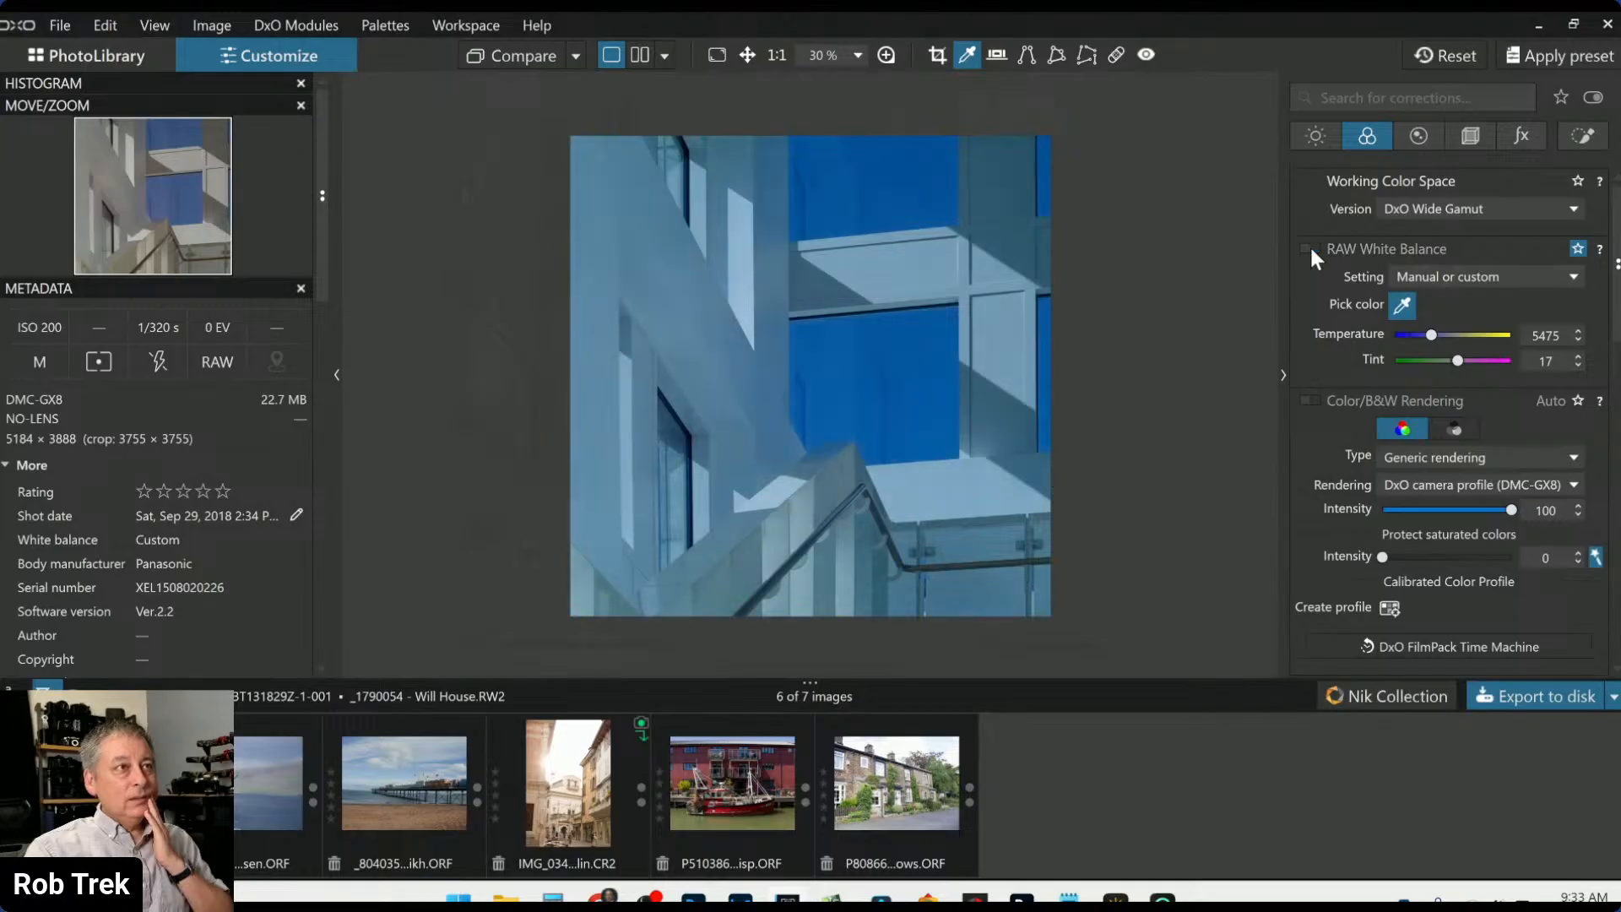
pyautogui.click(1313, 250)
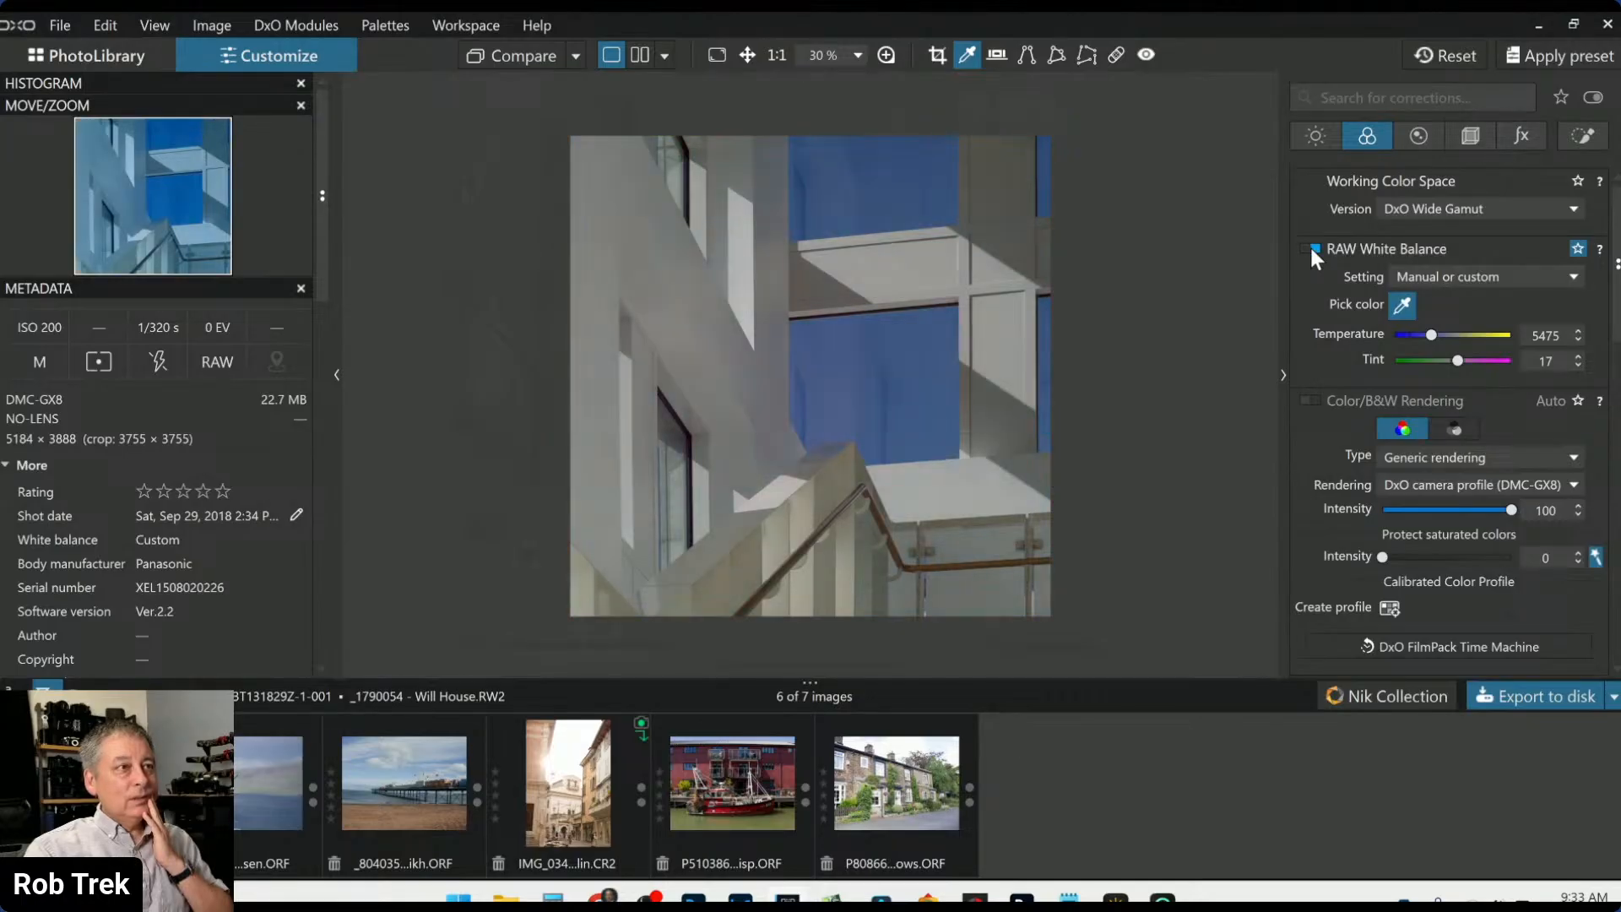
pyautogui.click(1313, 250)
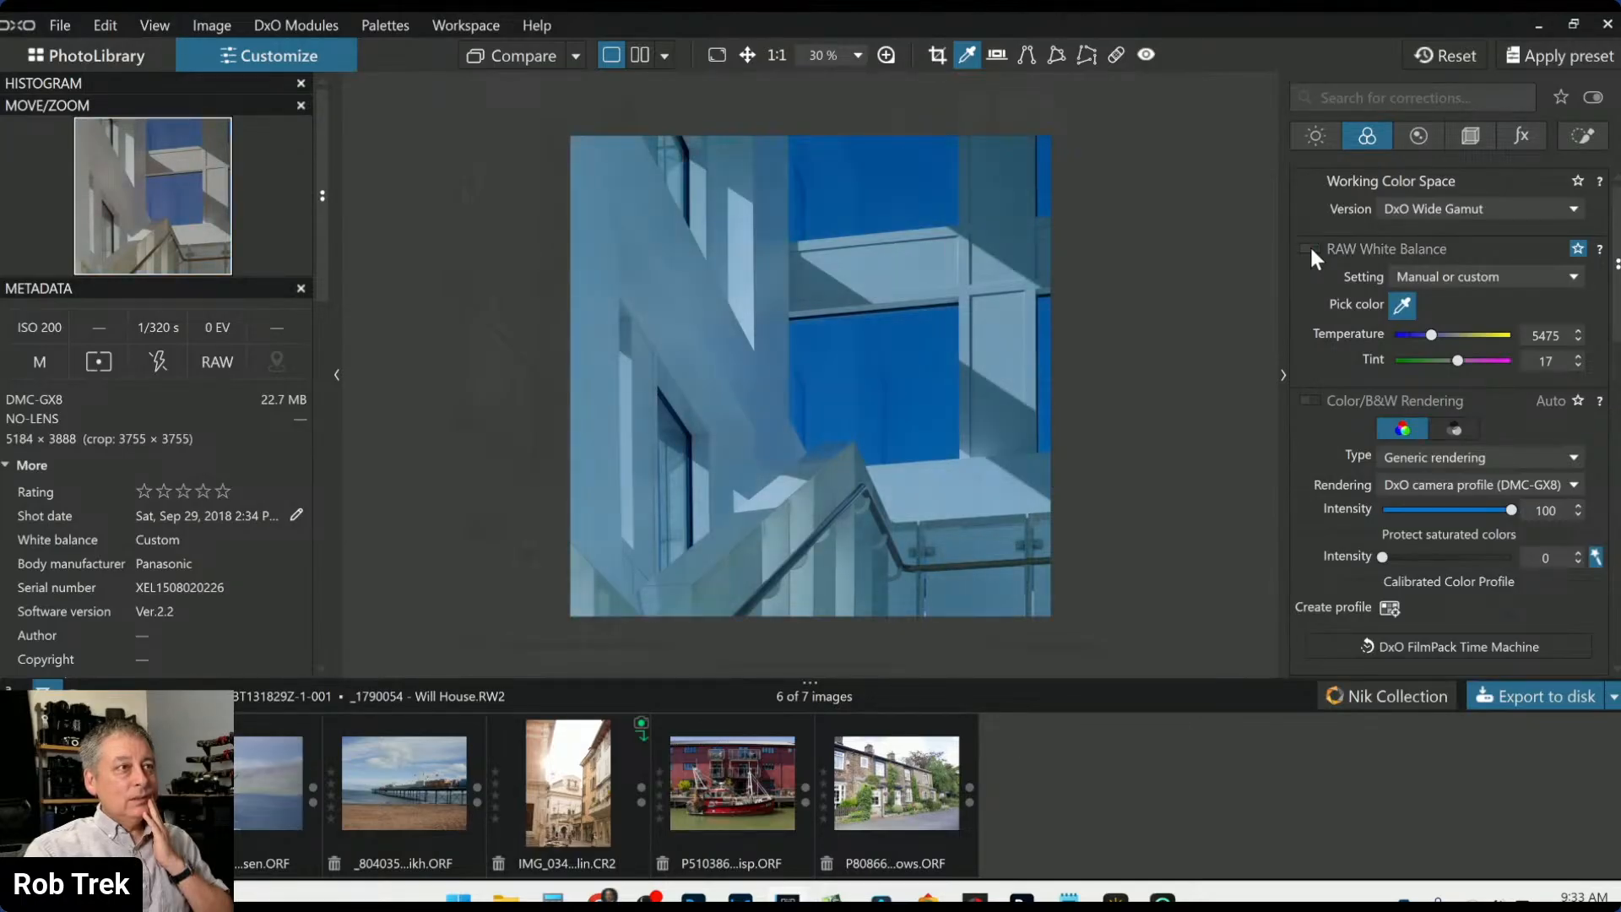
pyautogui.click(1313, 249)
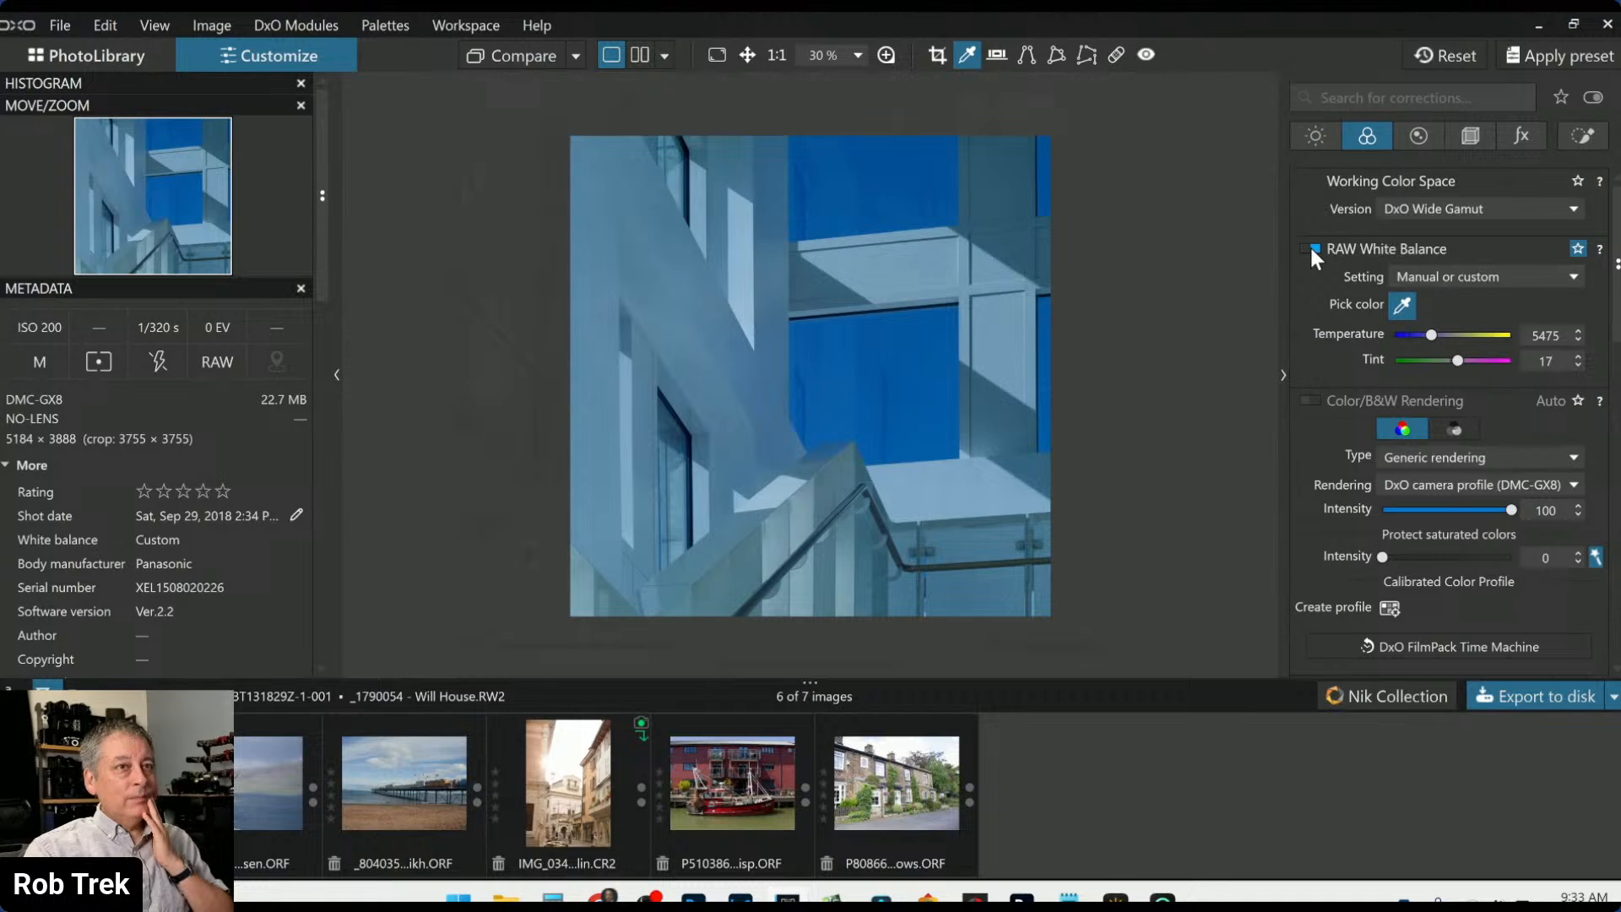
pyautogui.click(1313, 250)
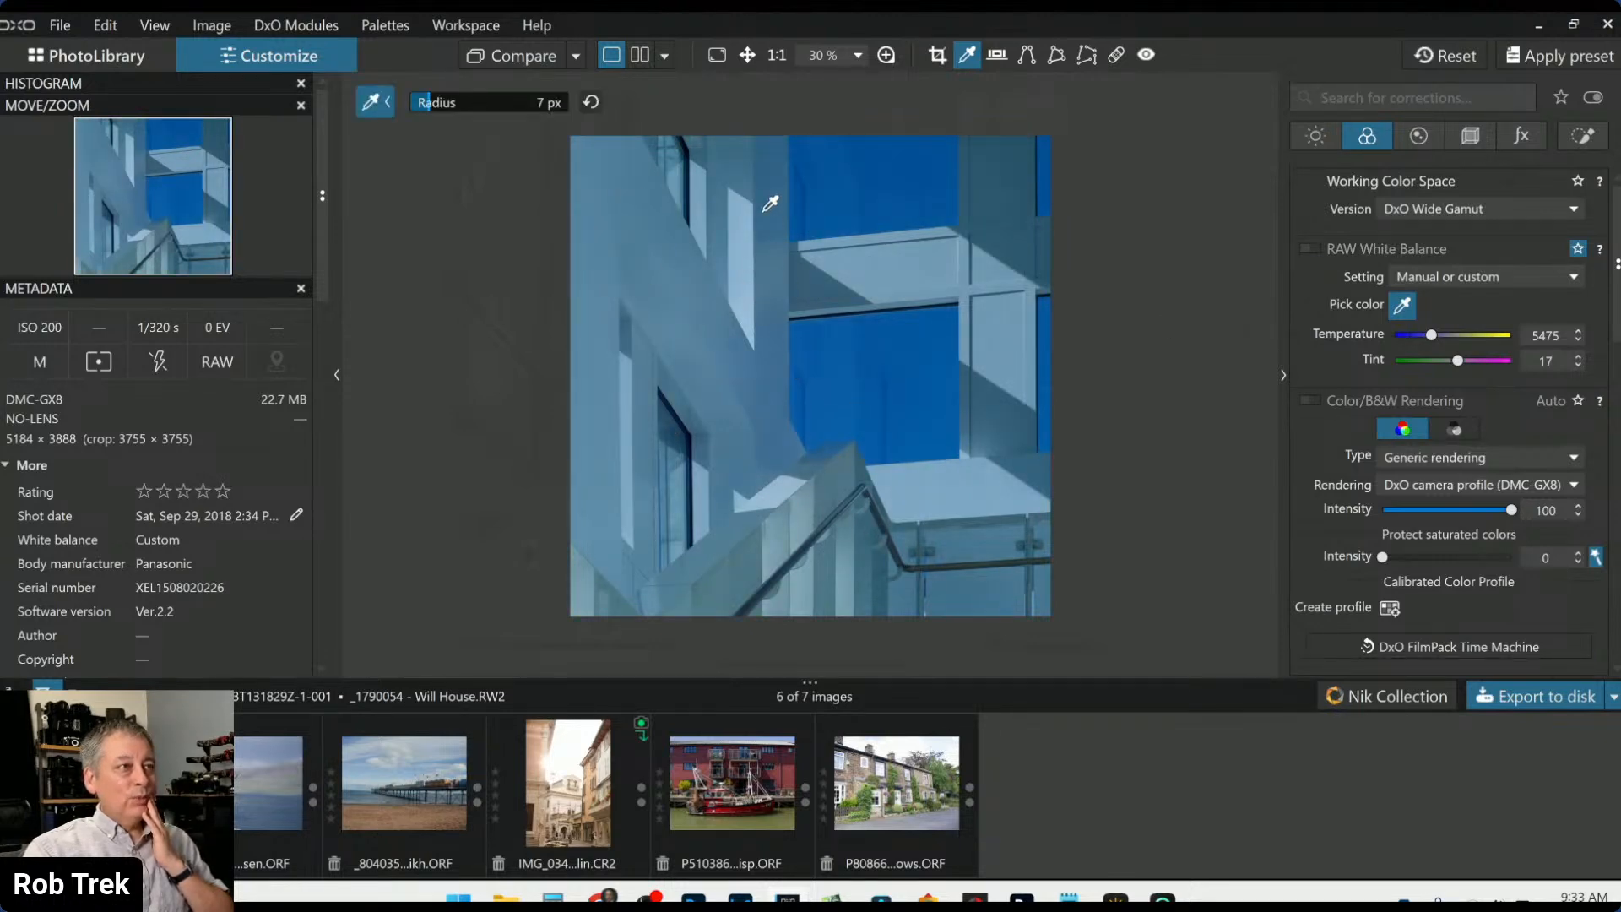
# Try two other sample points on the shaded wall for the white balance and turn the correction off to compare
pyautogui.click(752, 377)
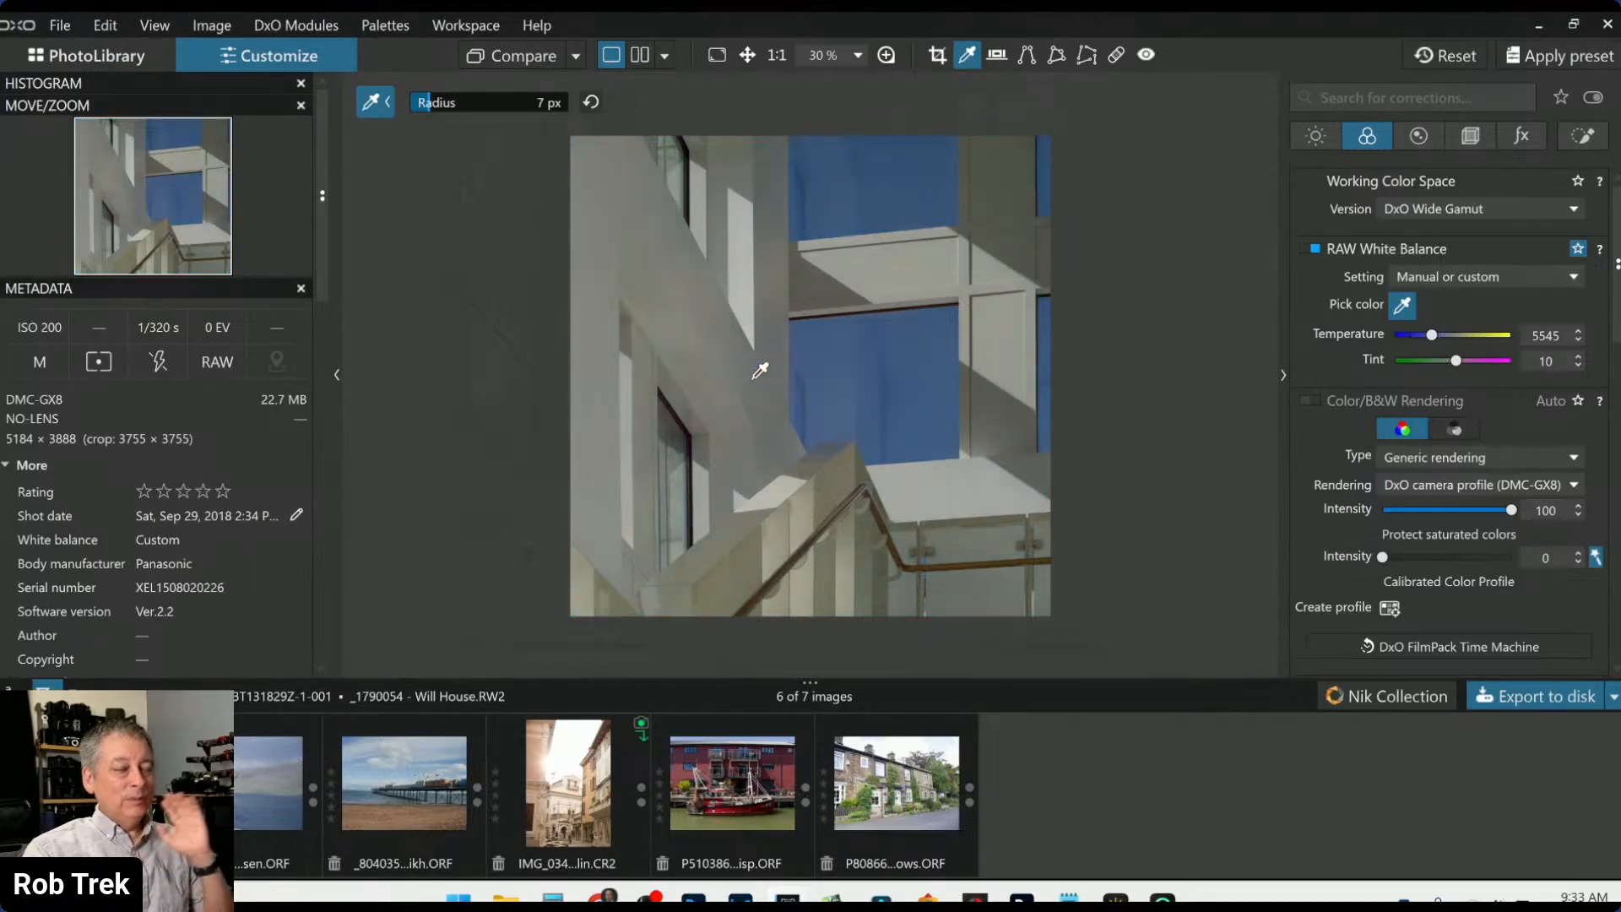
pyautogui.click(752, 302)
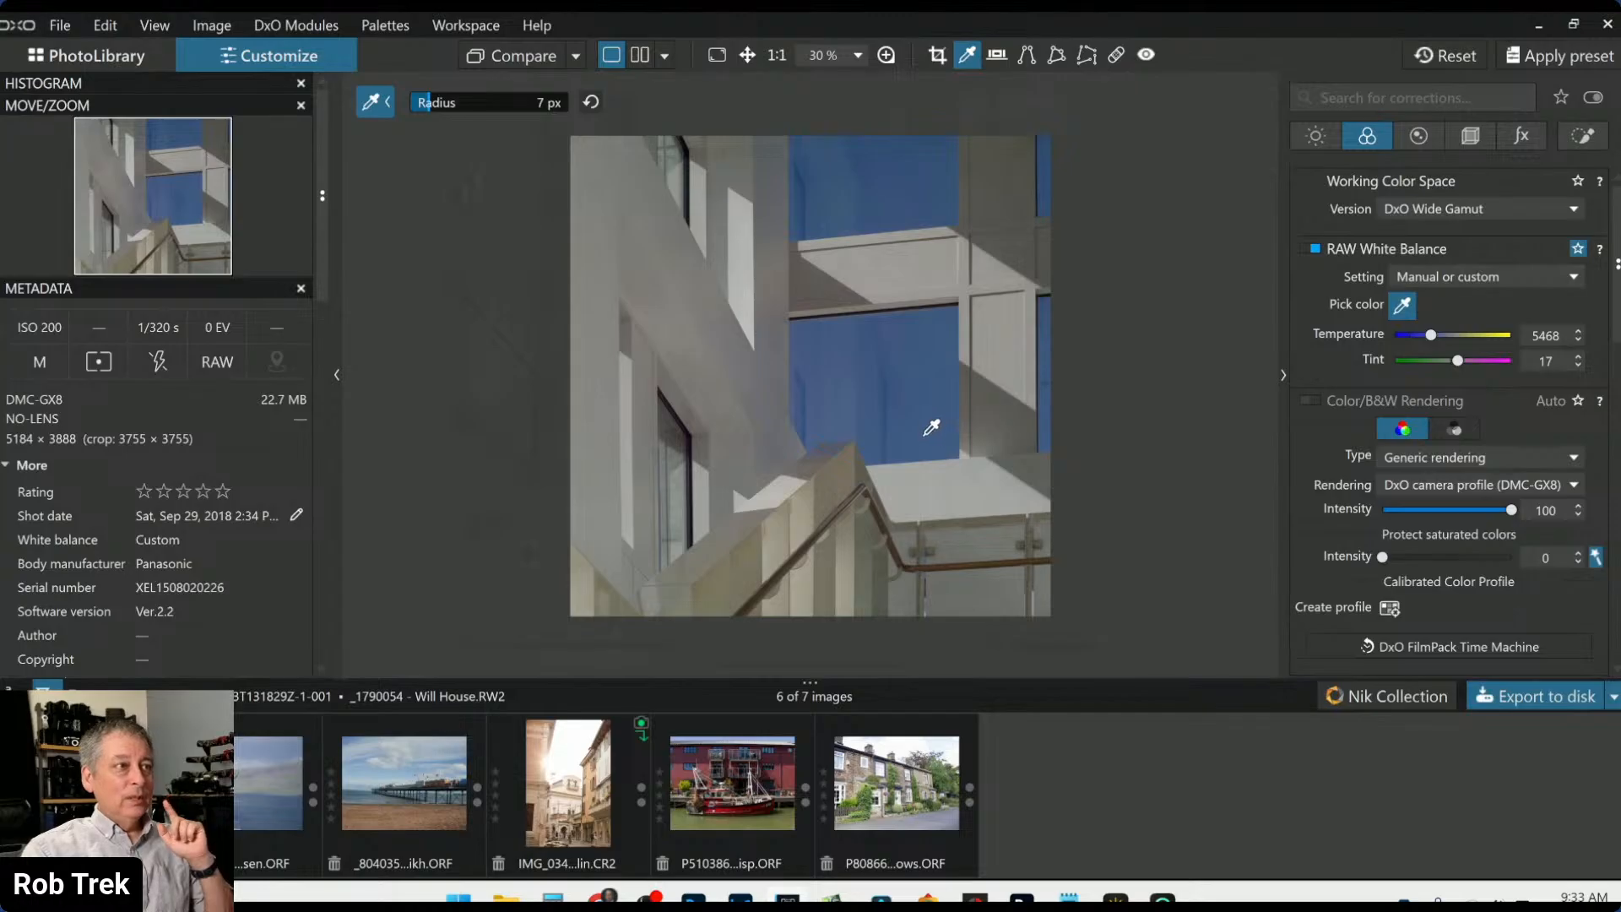
pyautogui.click(1310, 250)
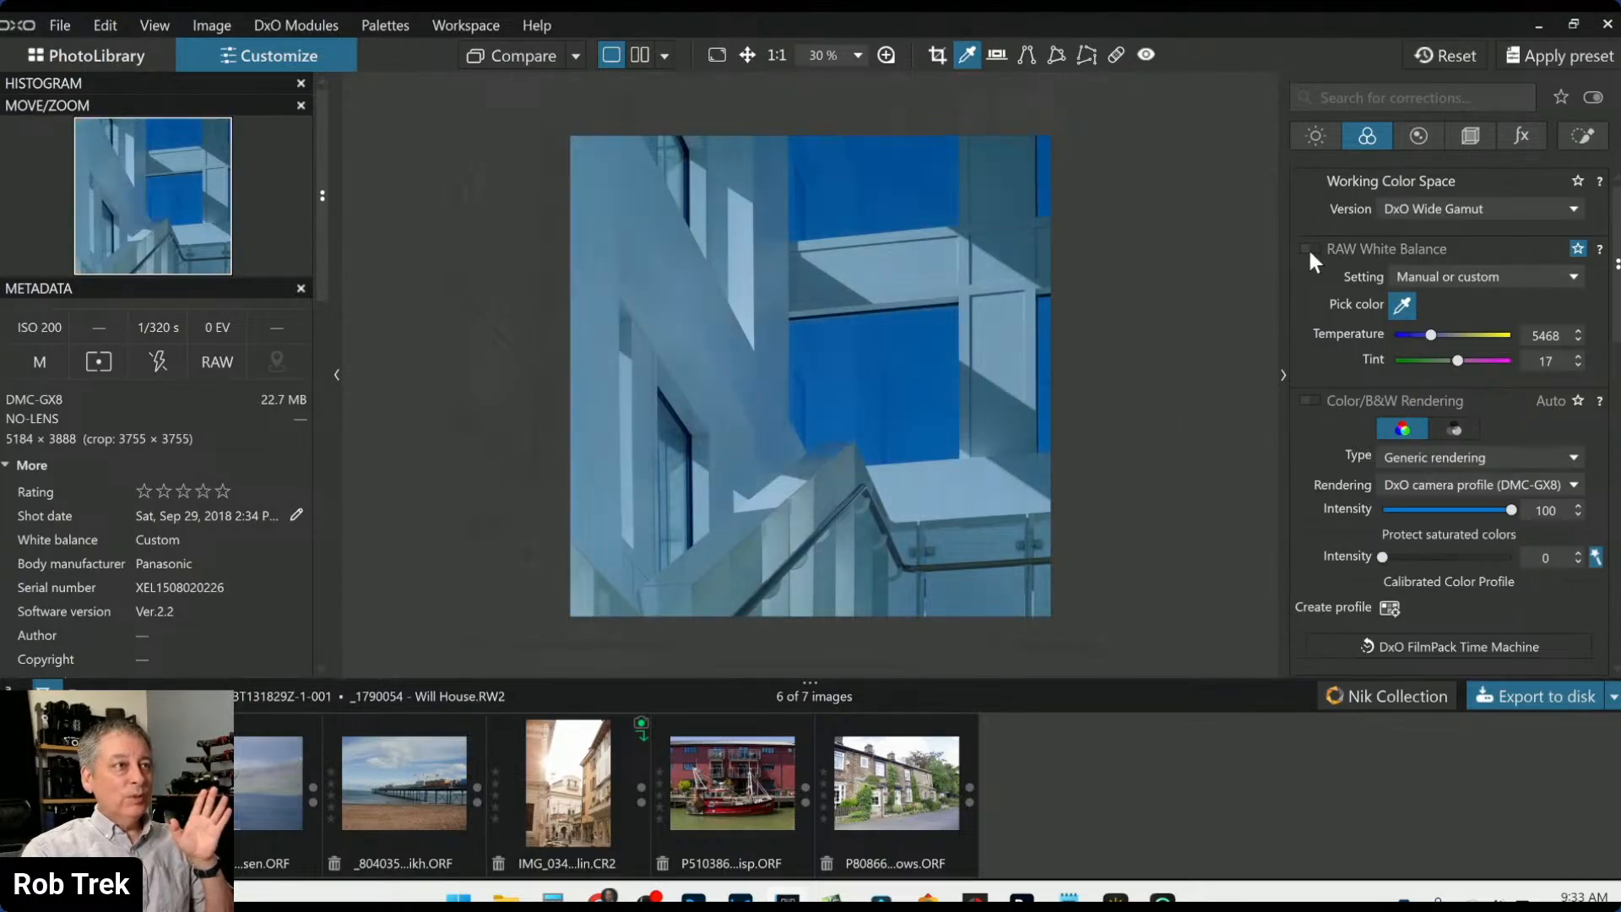
# Preview the black and white rendering, return to Neutral color, and resample the white balance on the shaded wall beside the bright panel
pyautogui.click(1466, 439)
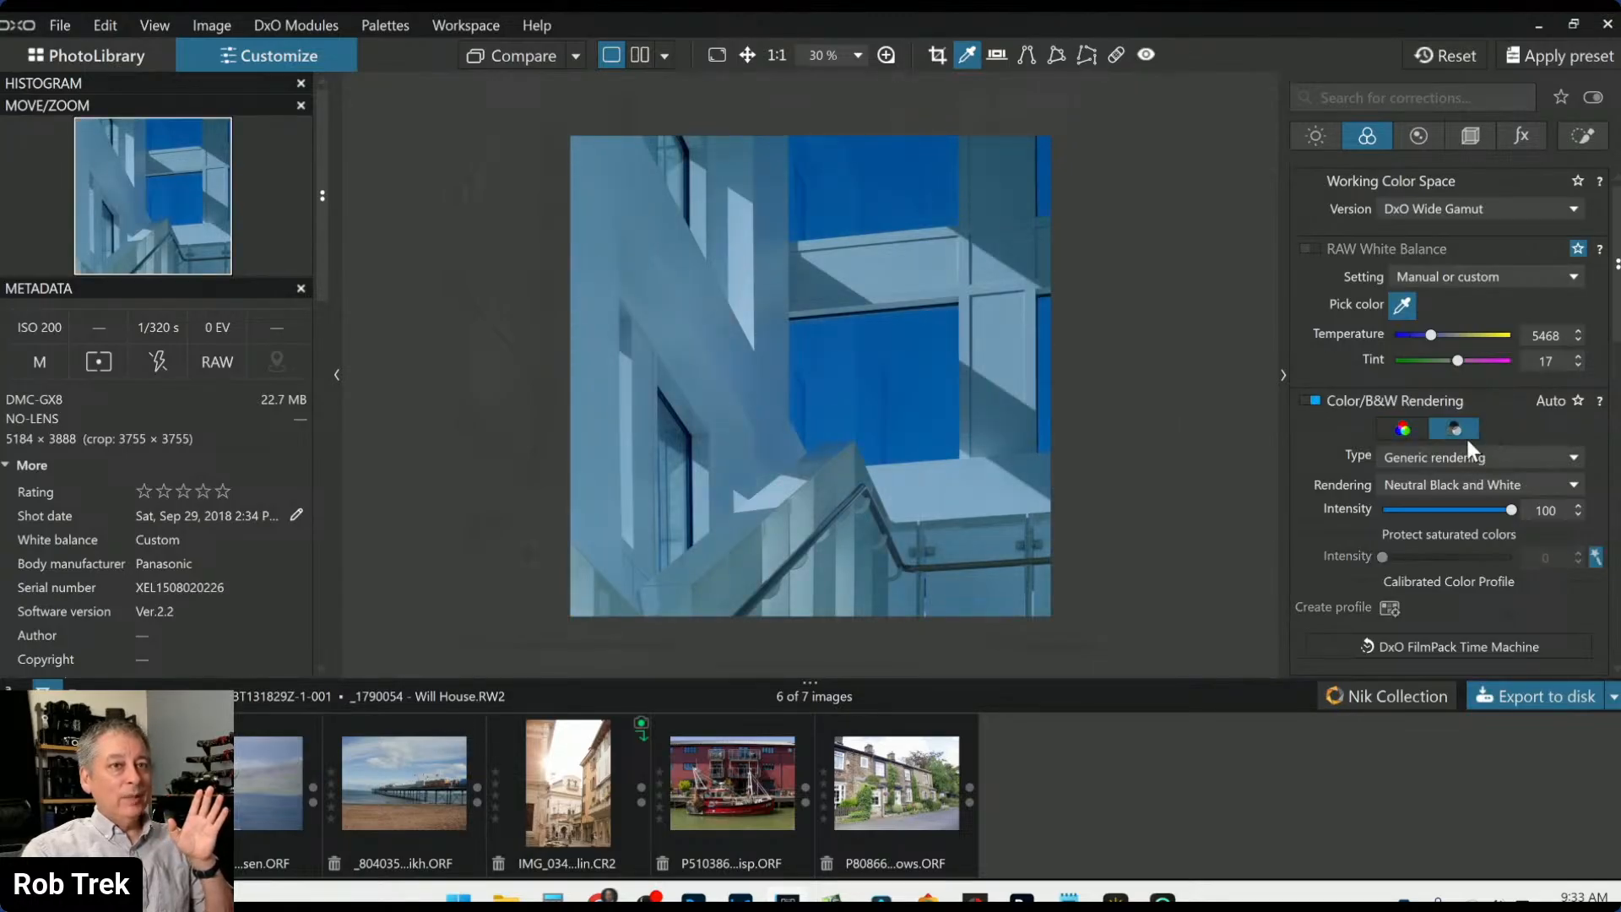
pyautogui.click(1393, 434)
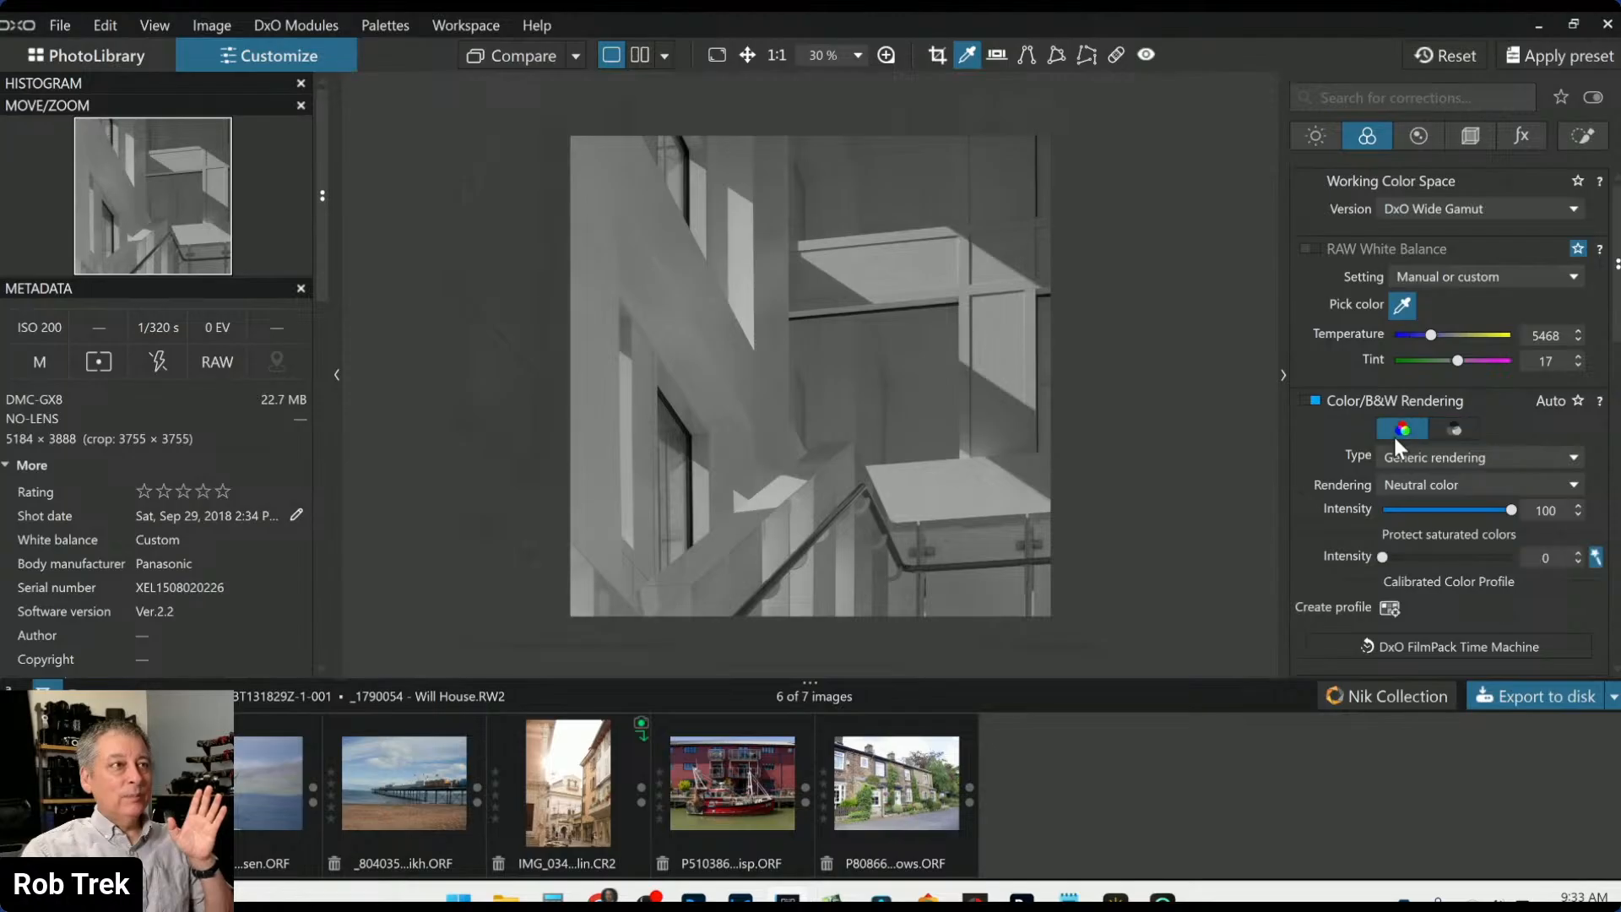
pyautogui.click(749, 251)
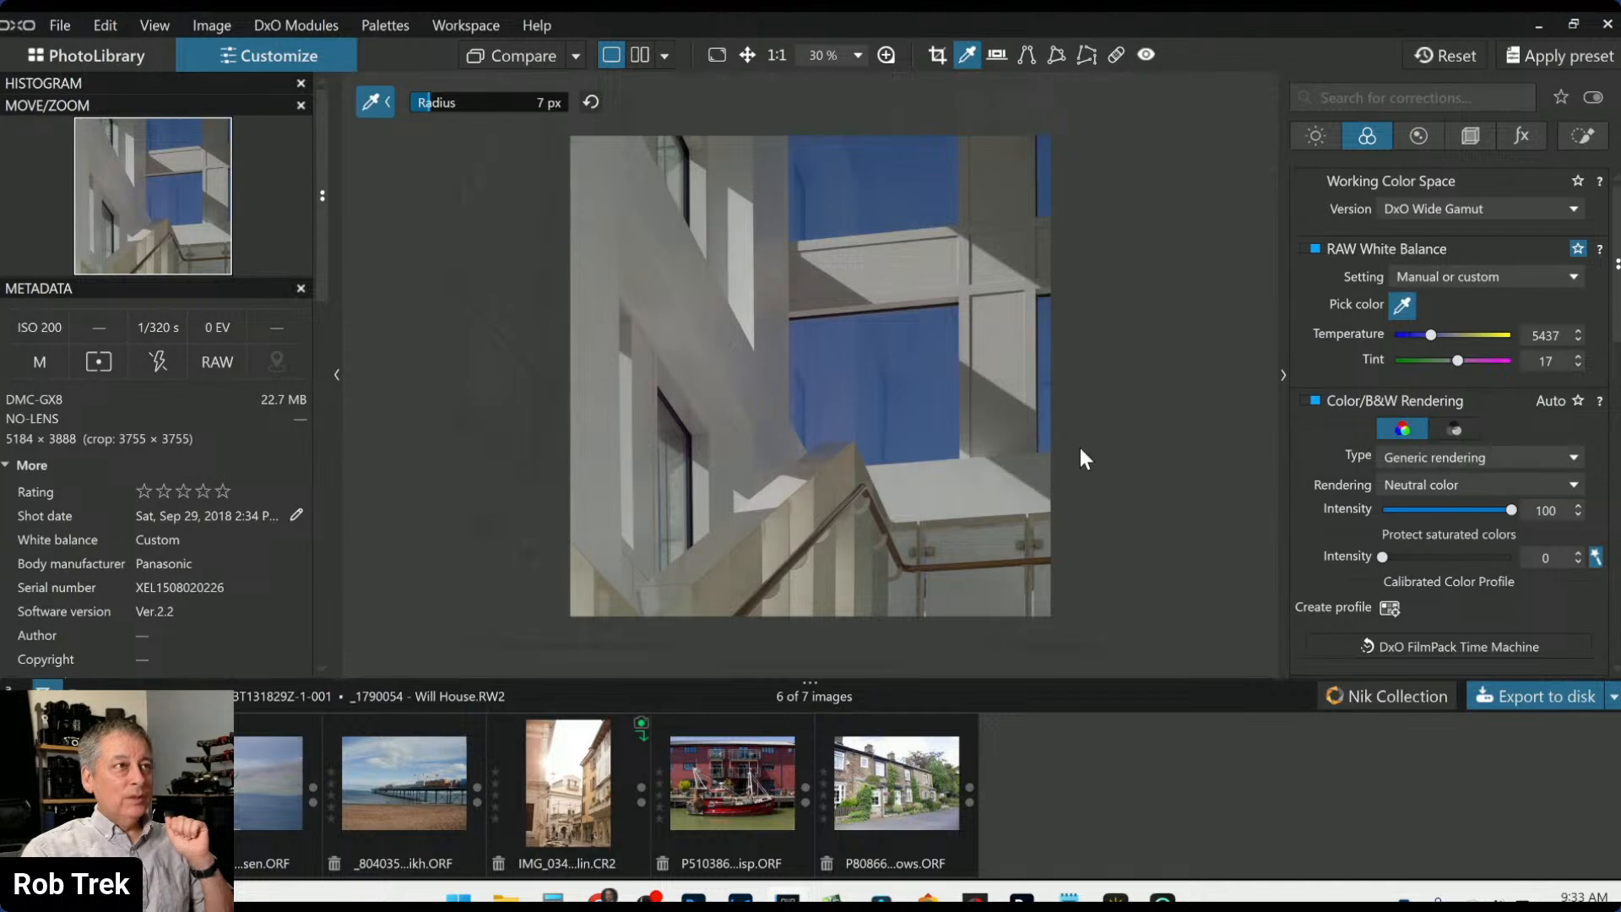
pyautogui.press('Escape')
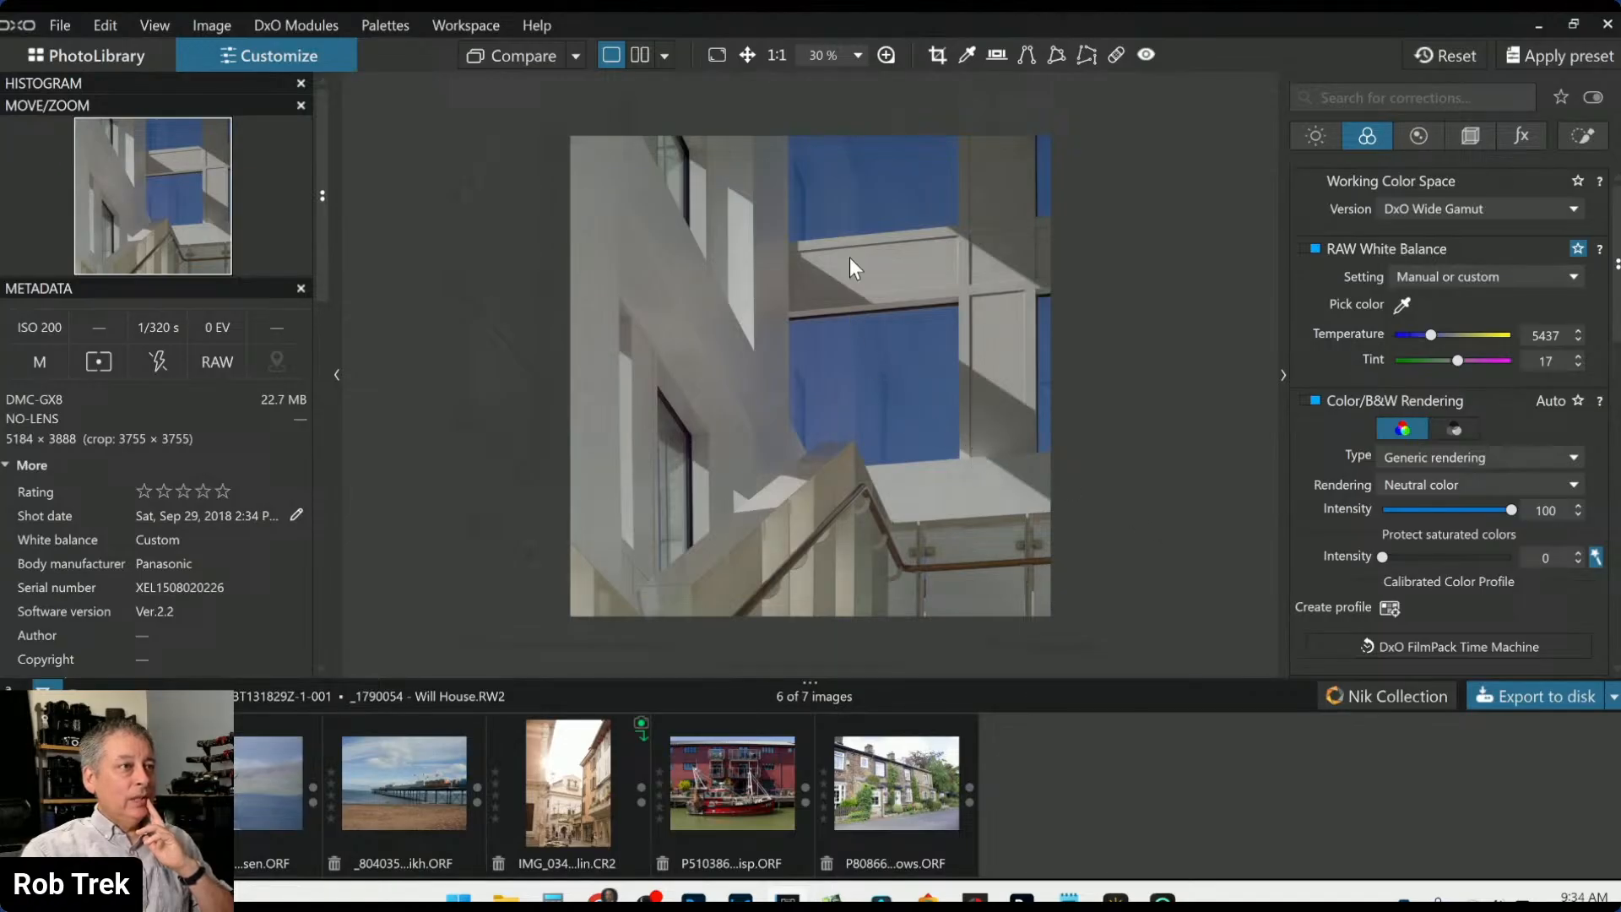
# Try DxO ClearView Plus at intensity 50 on the photo and turn it off again
pyautogui.click(1314, 138)
pyautogui.scroll(-1, 1300, 414)
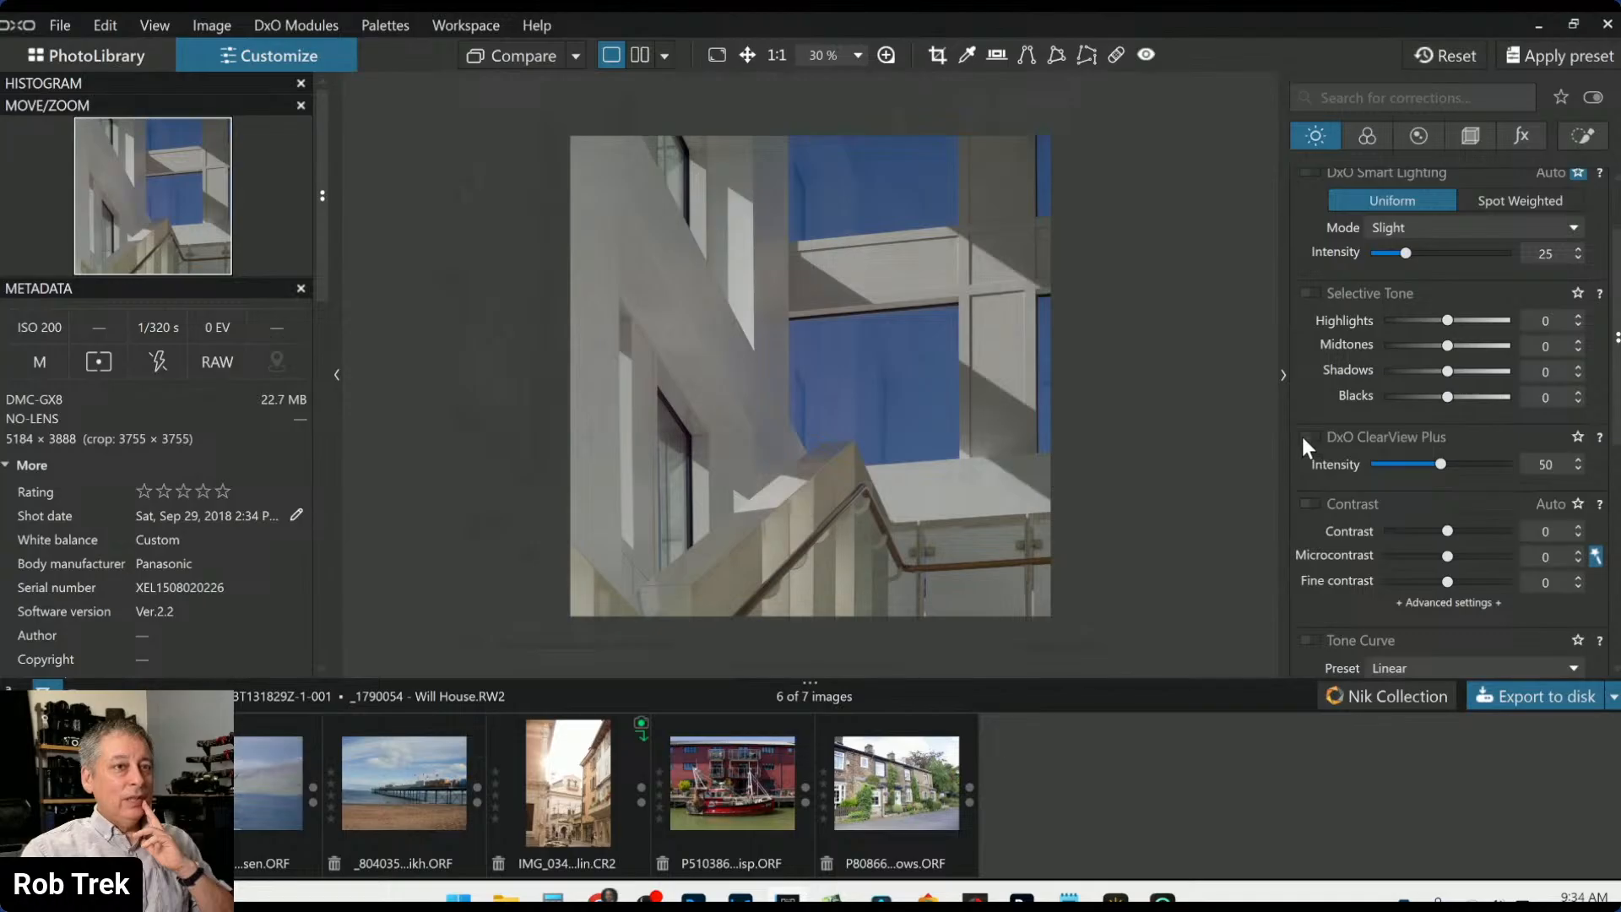
pyautogui.click(1313, 437)
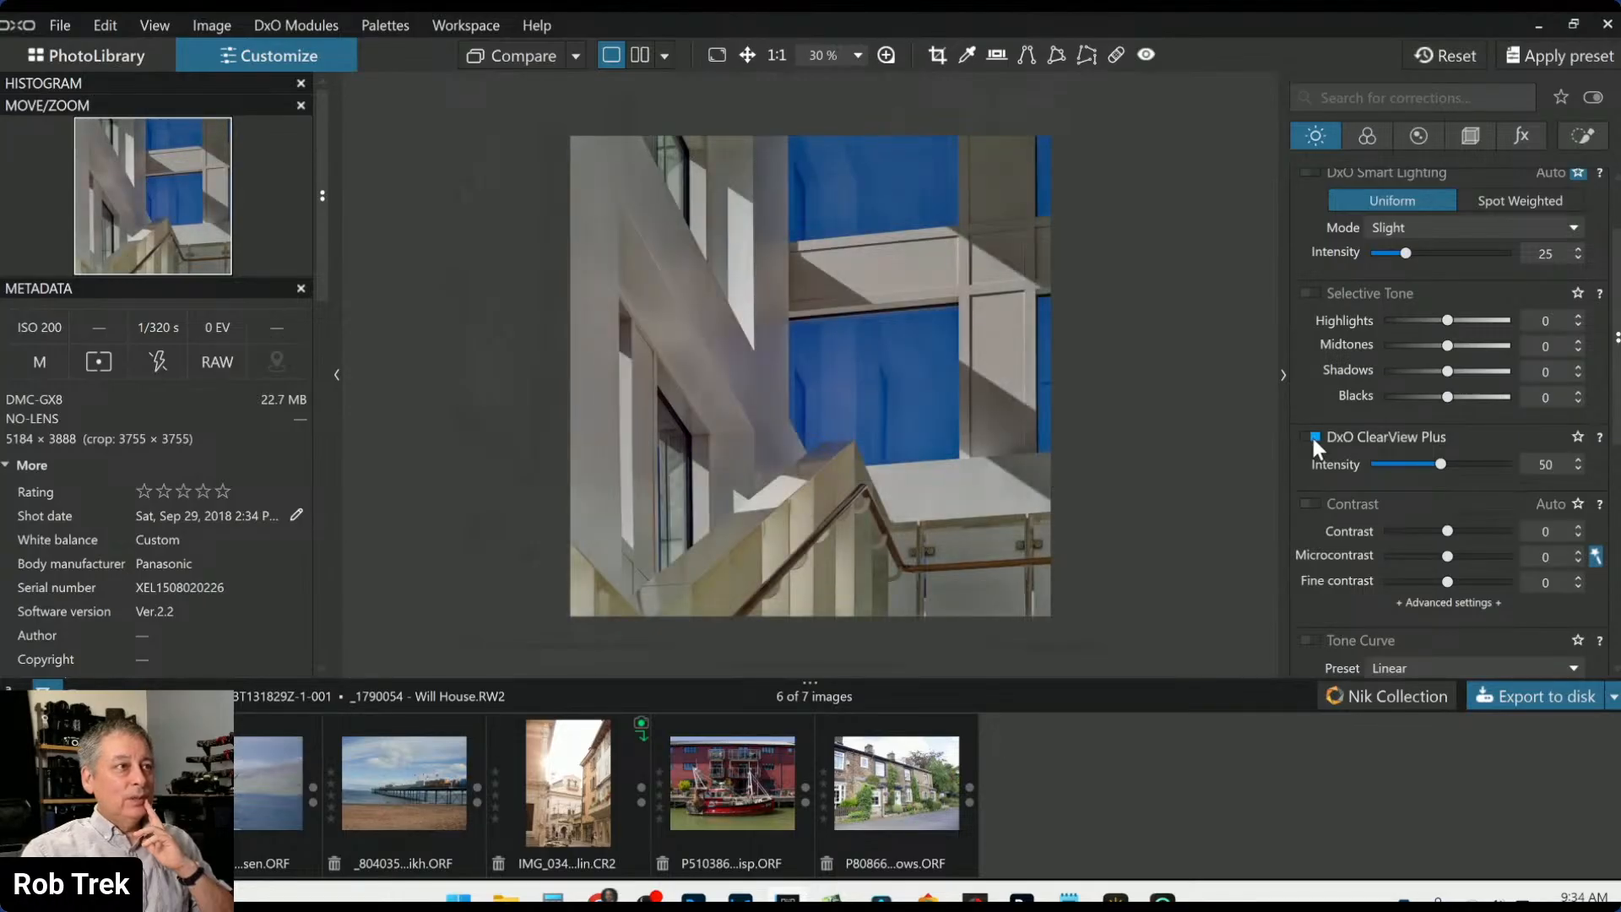
pyautogui.click(1313, 437)
# Enable Contrast at 23 with Microcontrast 16, set Selective Tone Highlights to 38 and Midtones to 17, and check the wall close up
pyautogui.click(1315, 504)
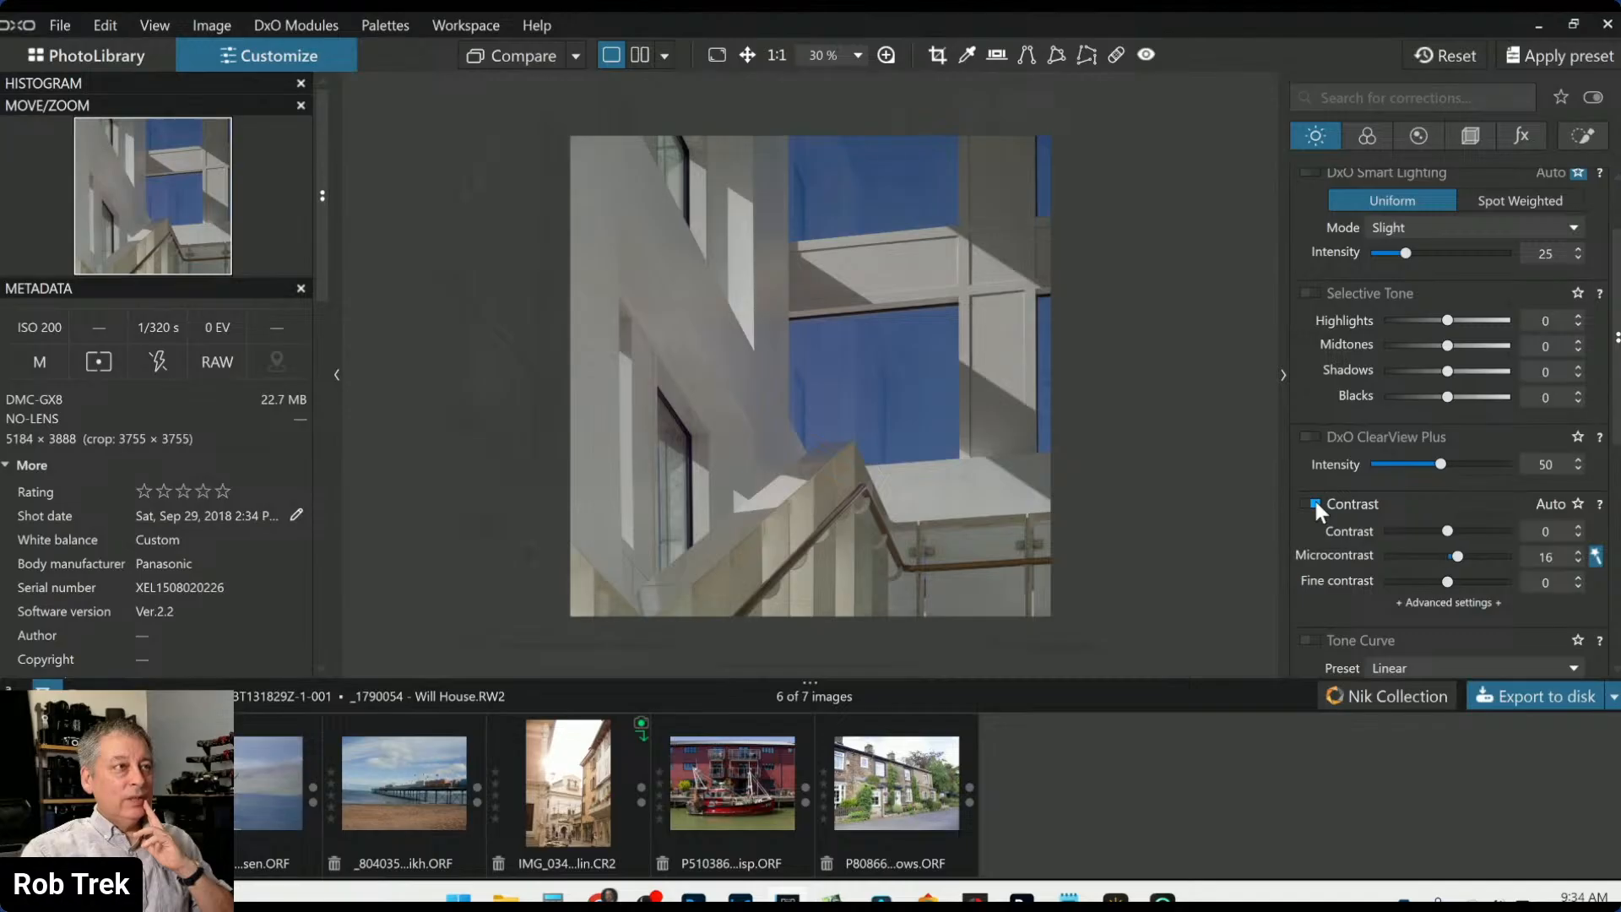
pyautogui.scroll(-1, 1313, 498)
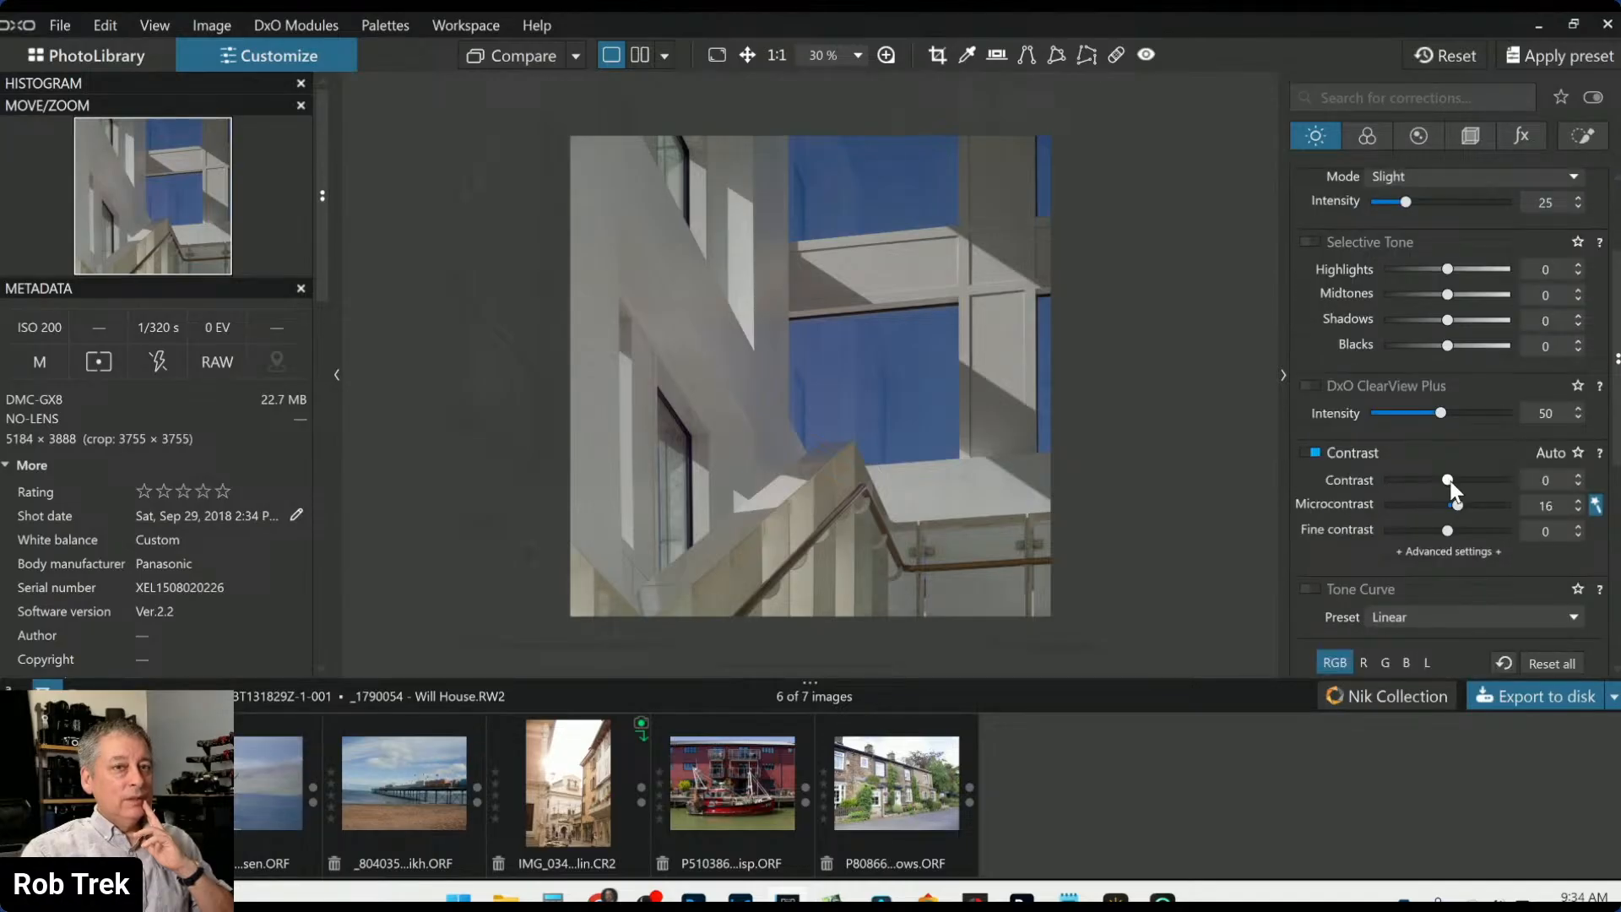
pyautogui.moveTo(1447, 480); pyautogui.dragTo(1462, 479)
pyautogui.moveTo(1451, 270)
pyautogui.mouseDown()
pyautogui.moveTo(1471, 272)
pyautogui.moveTo(1458, 298)
pyautogui.mouseUp()
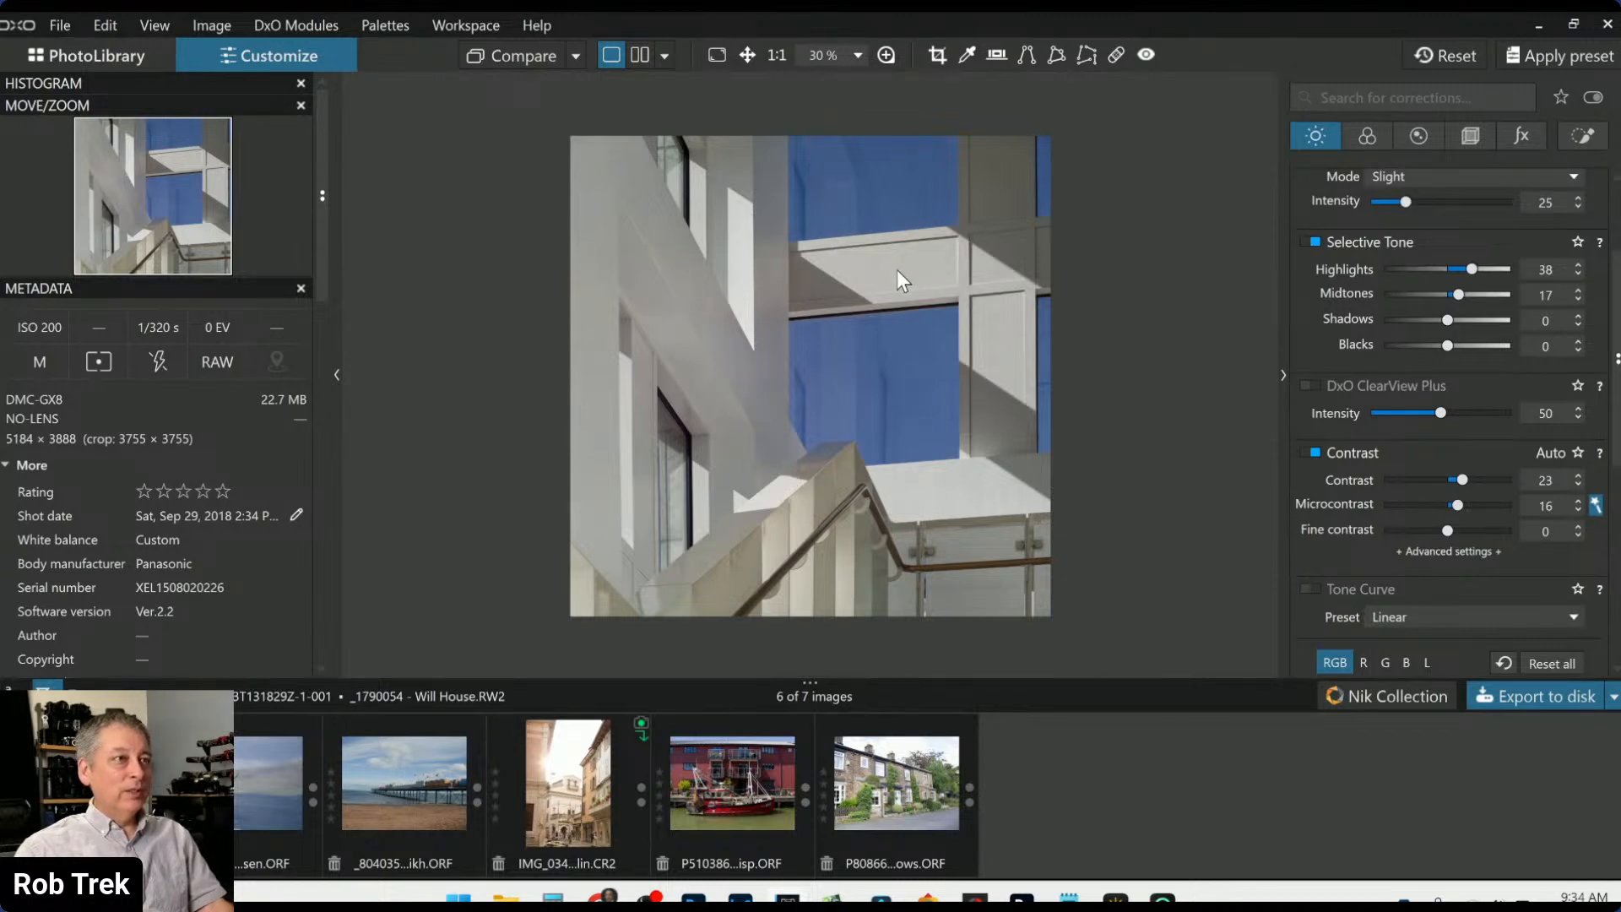
pyautogui.click(792, 346)
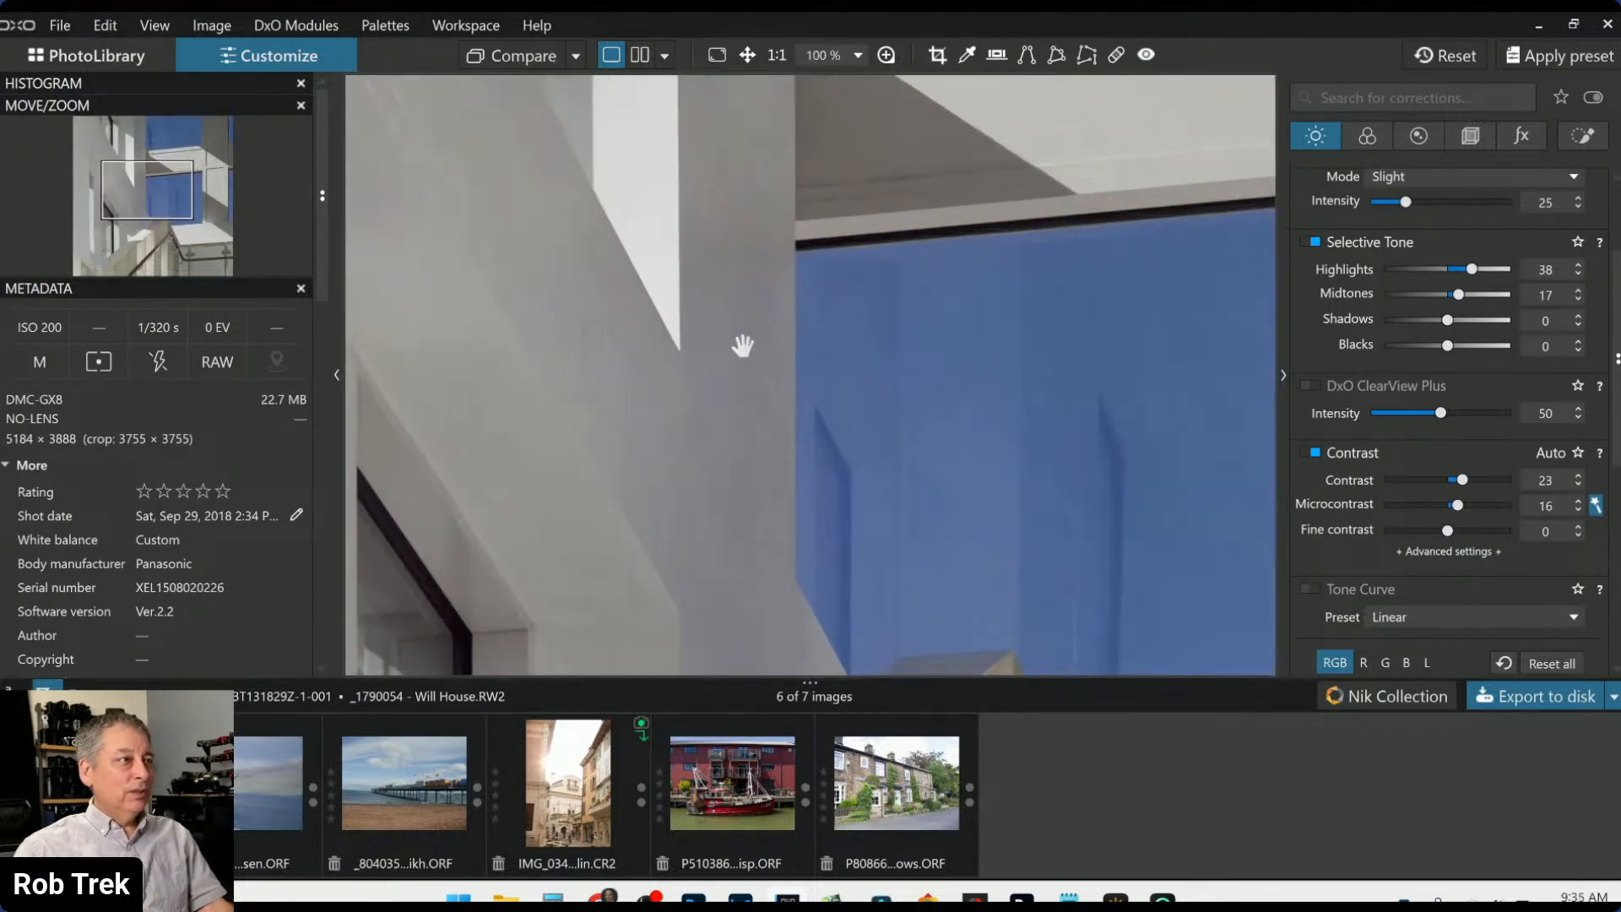
pyautogui.scroll(2, 742, 346)
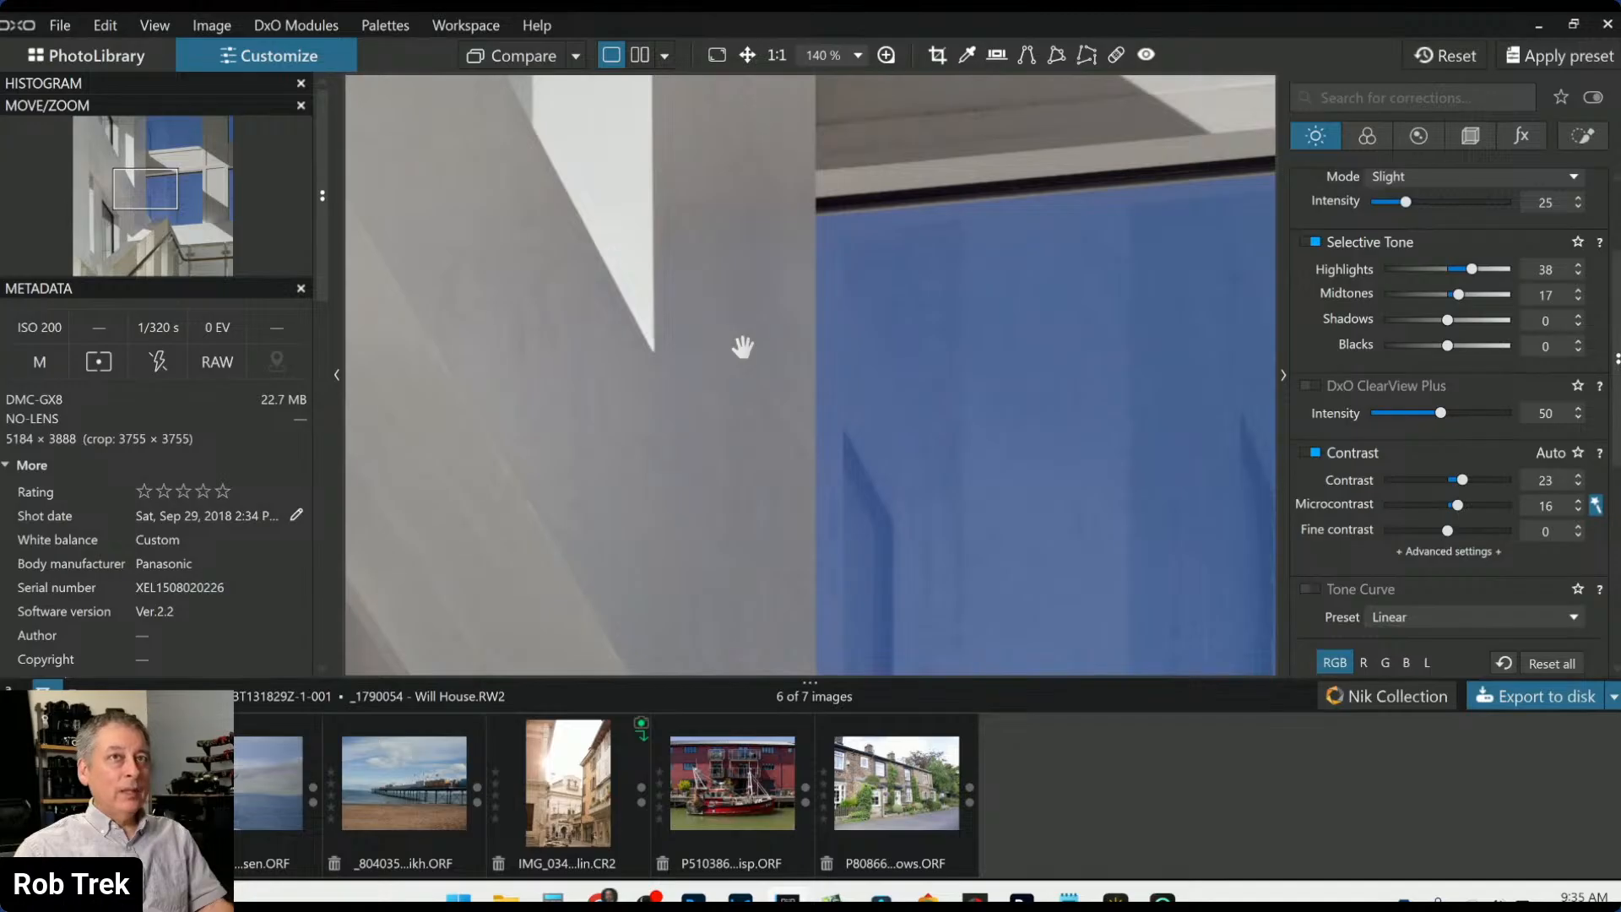
pyautogui.scroll(-6, 742, 346)
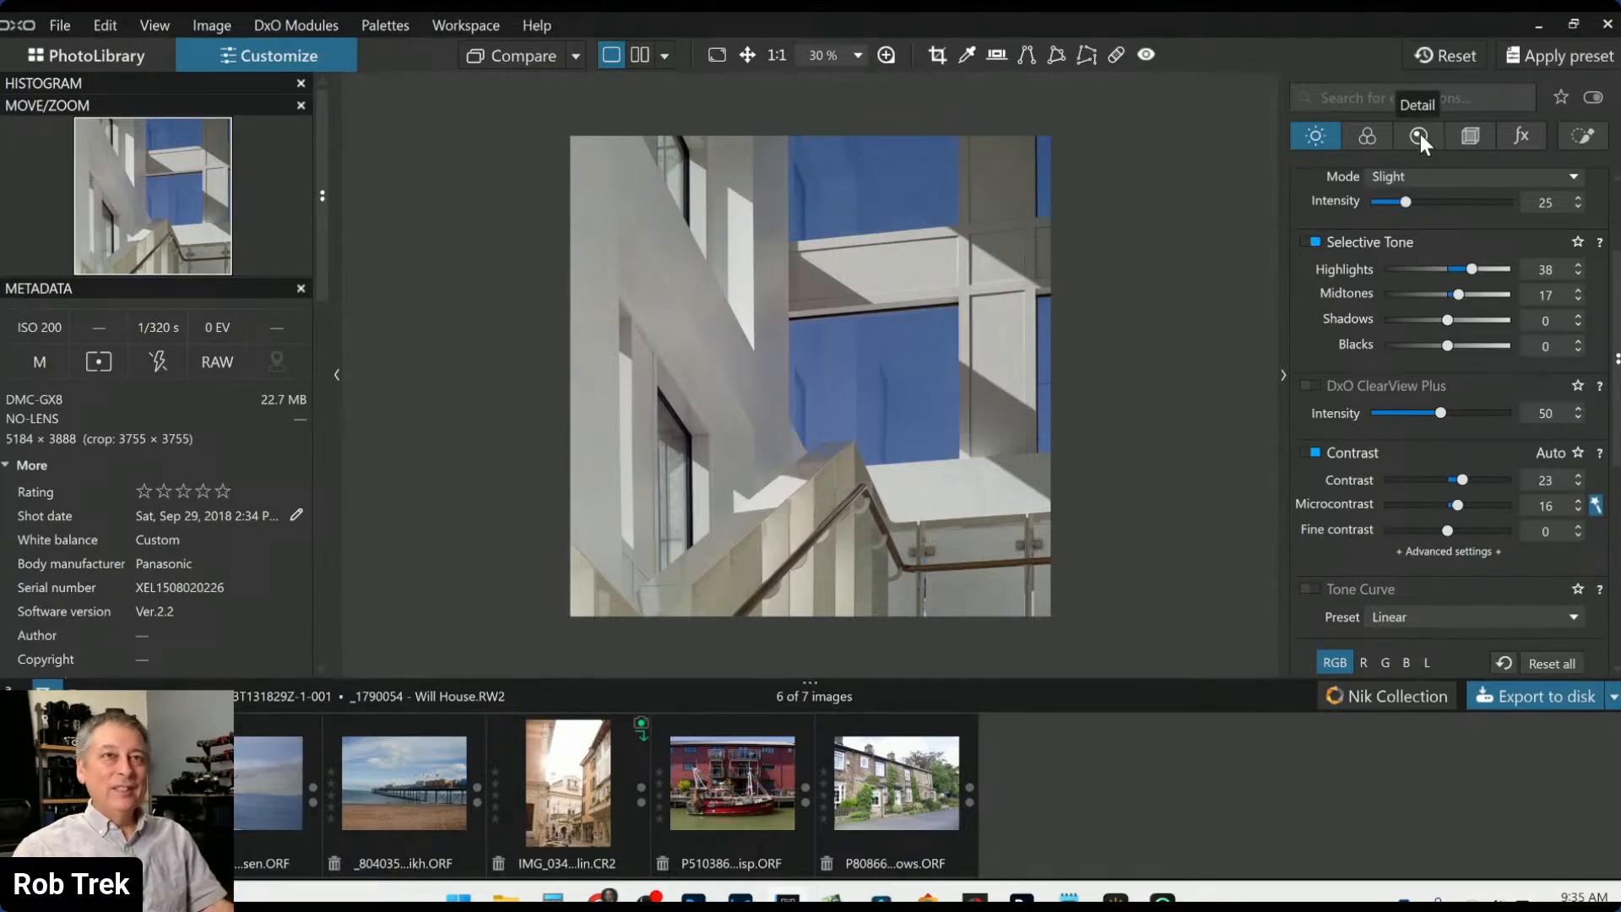
# Try enabling the manual Barrel Distortion correction and turn it off again
pyautogui.click(1467, 139)
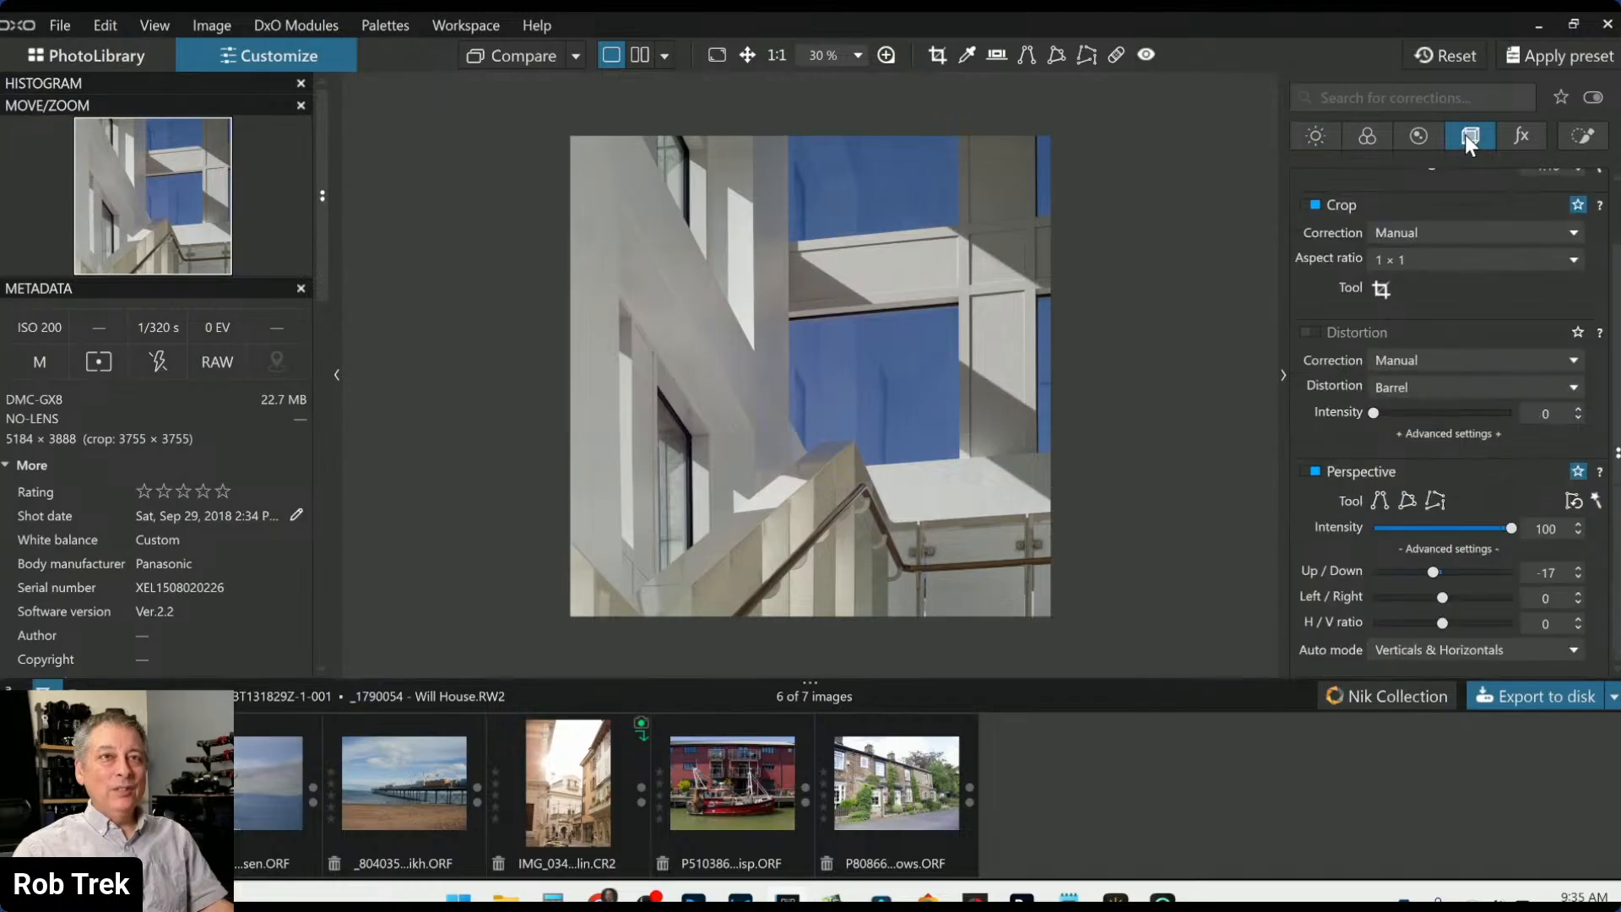
pyautogui.click(1313, 332)
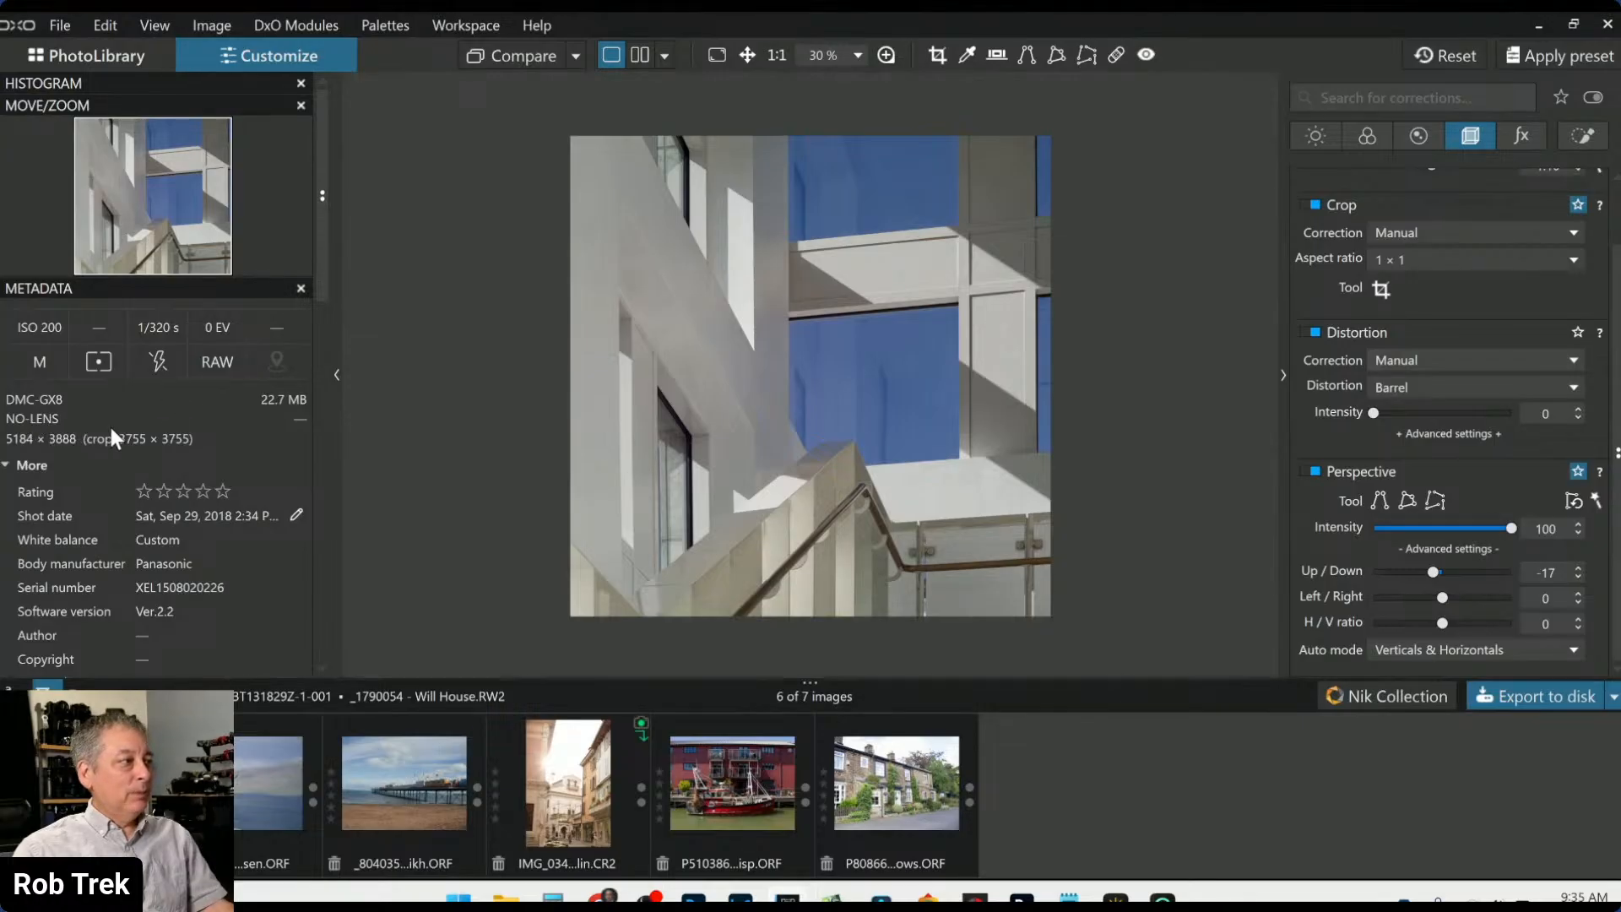
pyautogui.click(1310, 332)
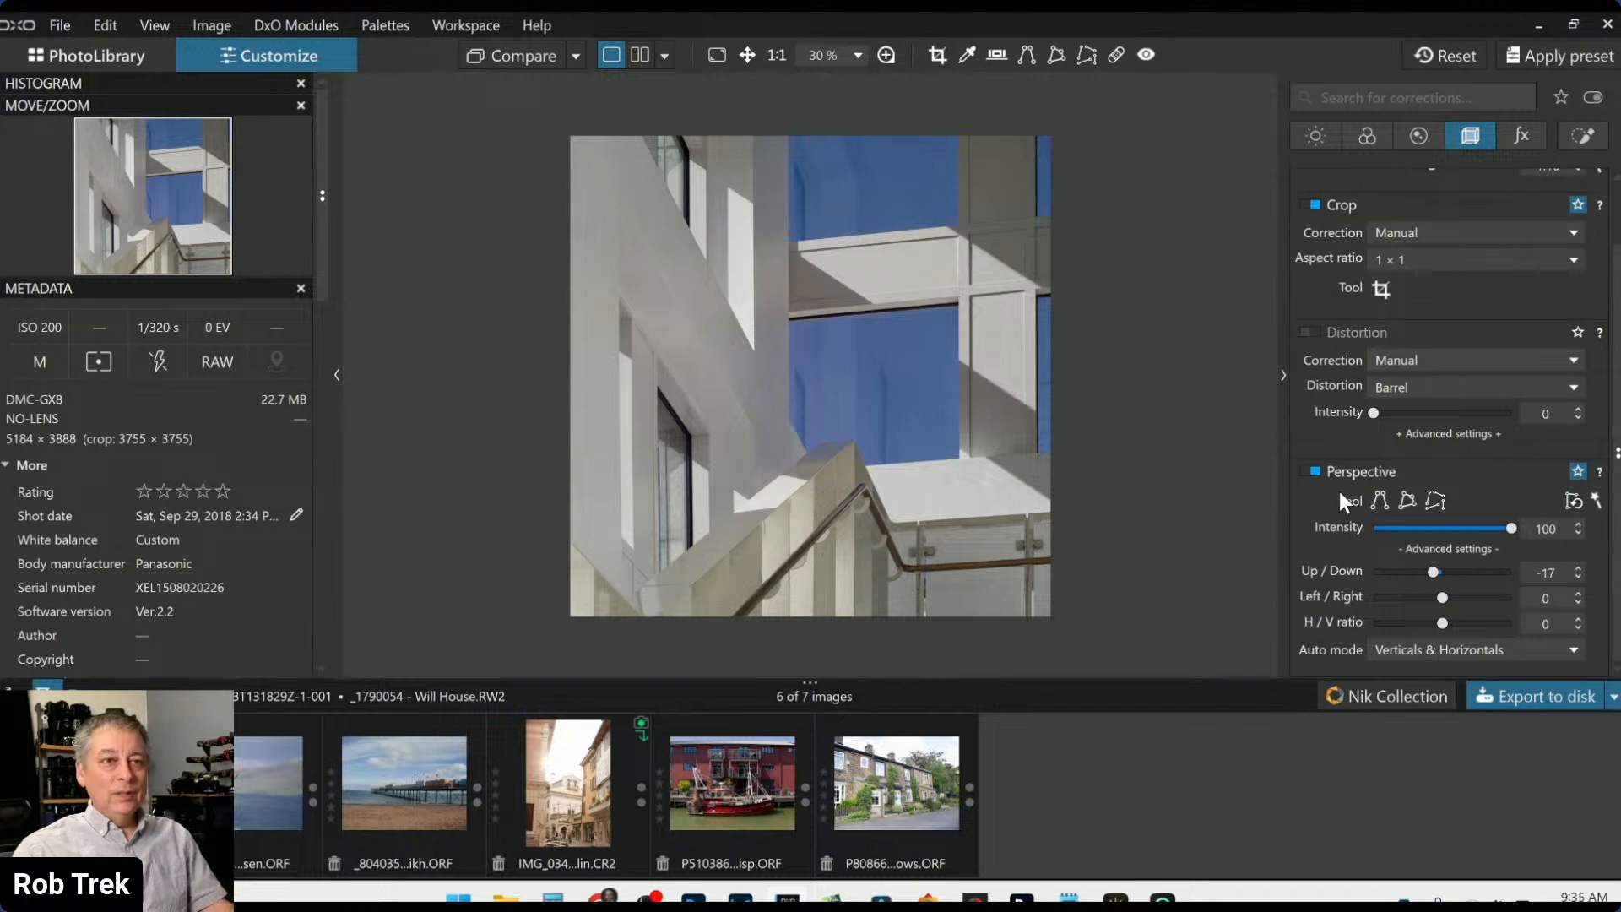
pyautogui.scroll(2, 1339, 491)
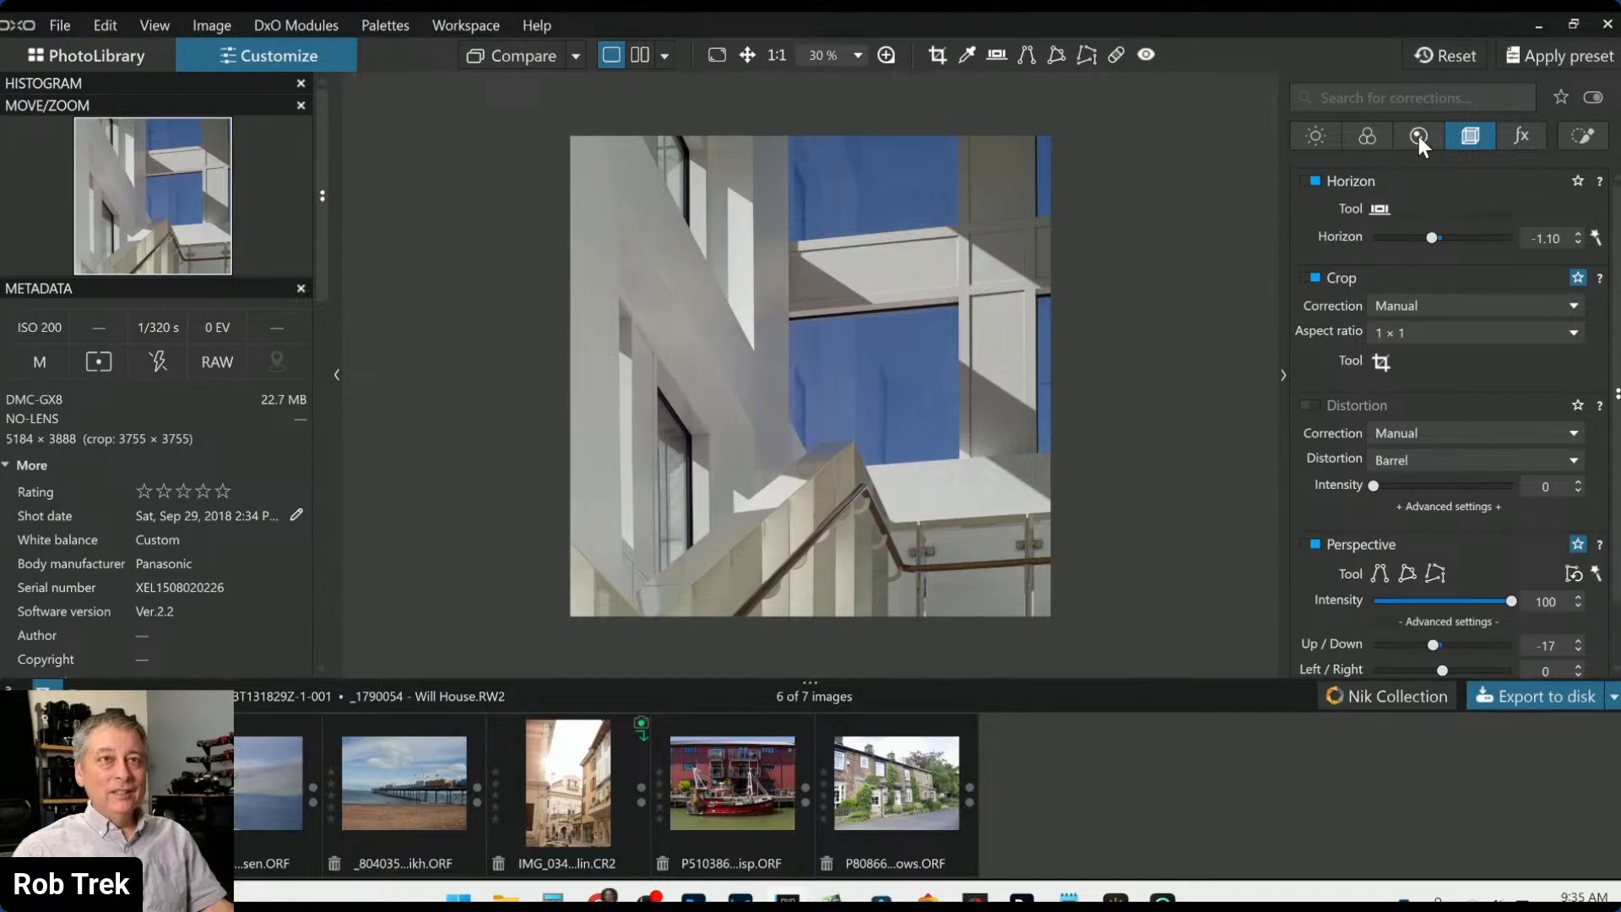
pyautogui.scroll(-2, 1342, 553)
pyautogui.scroll(1, 1340, 553)
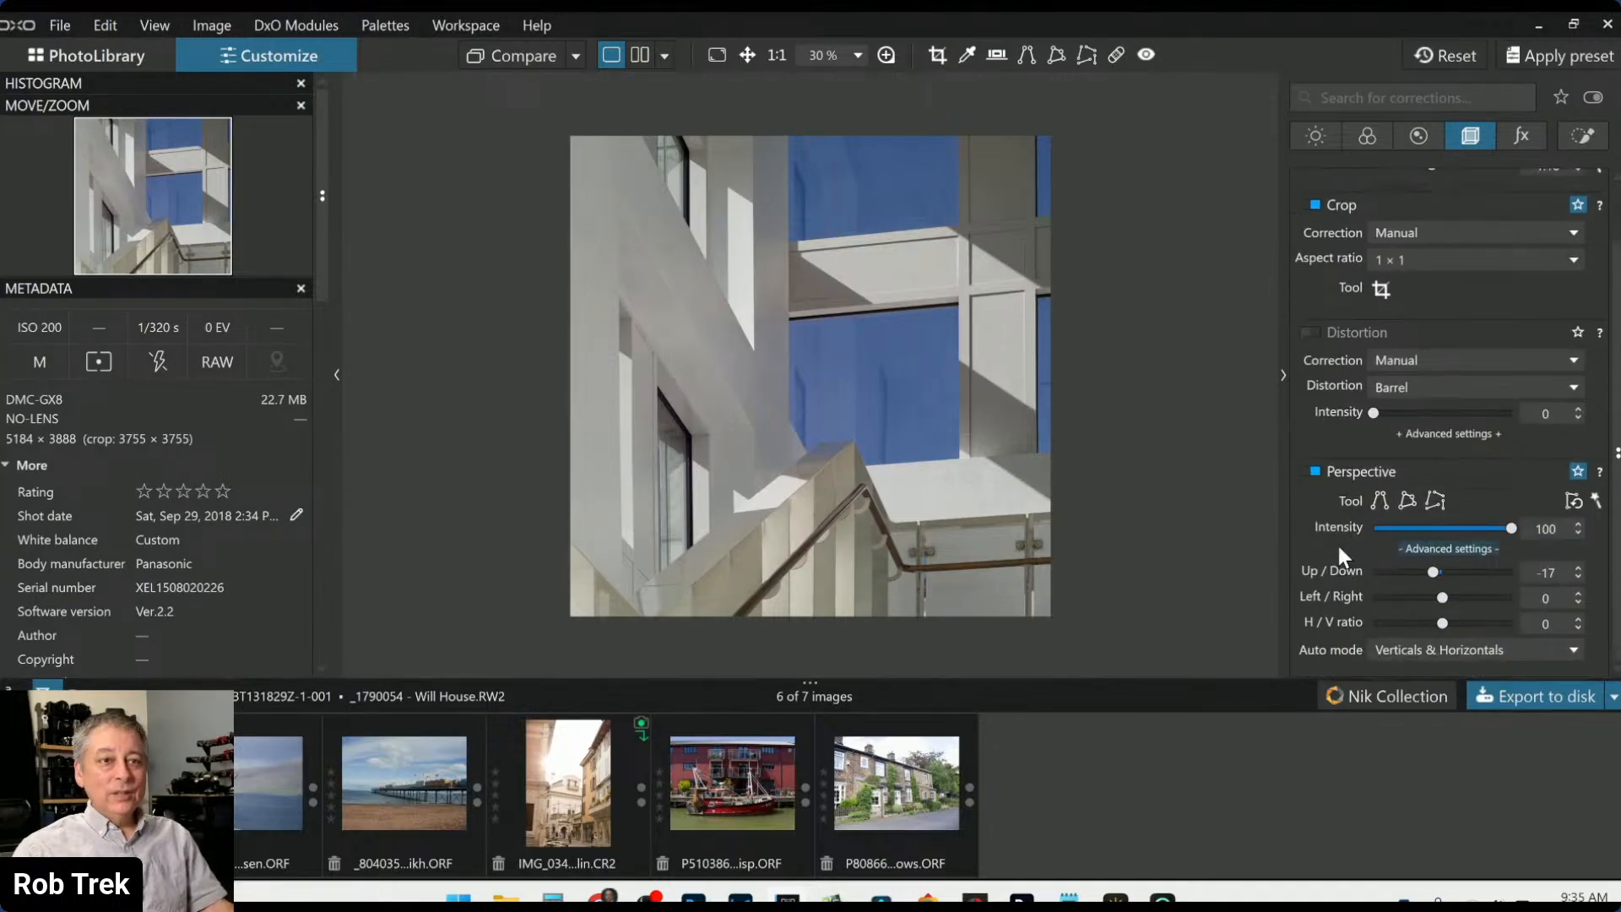
# Apply DeepPRIME XD/XD2s denoising and enable Chromatic Aberration correction with purple fringing removal and automatic size
pyautogui.click(1415, 142)
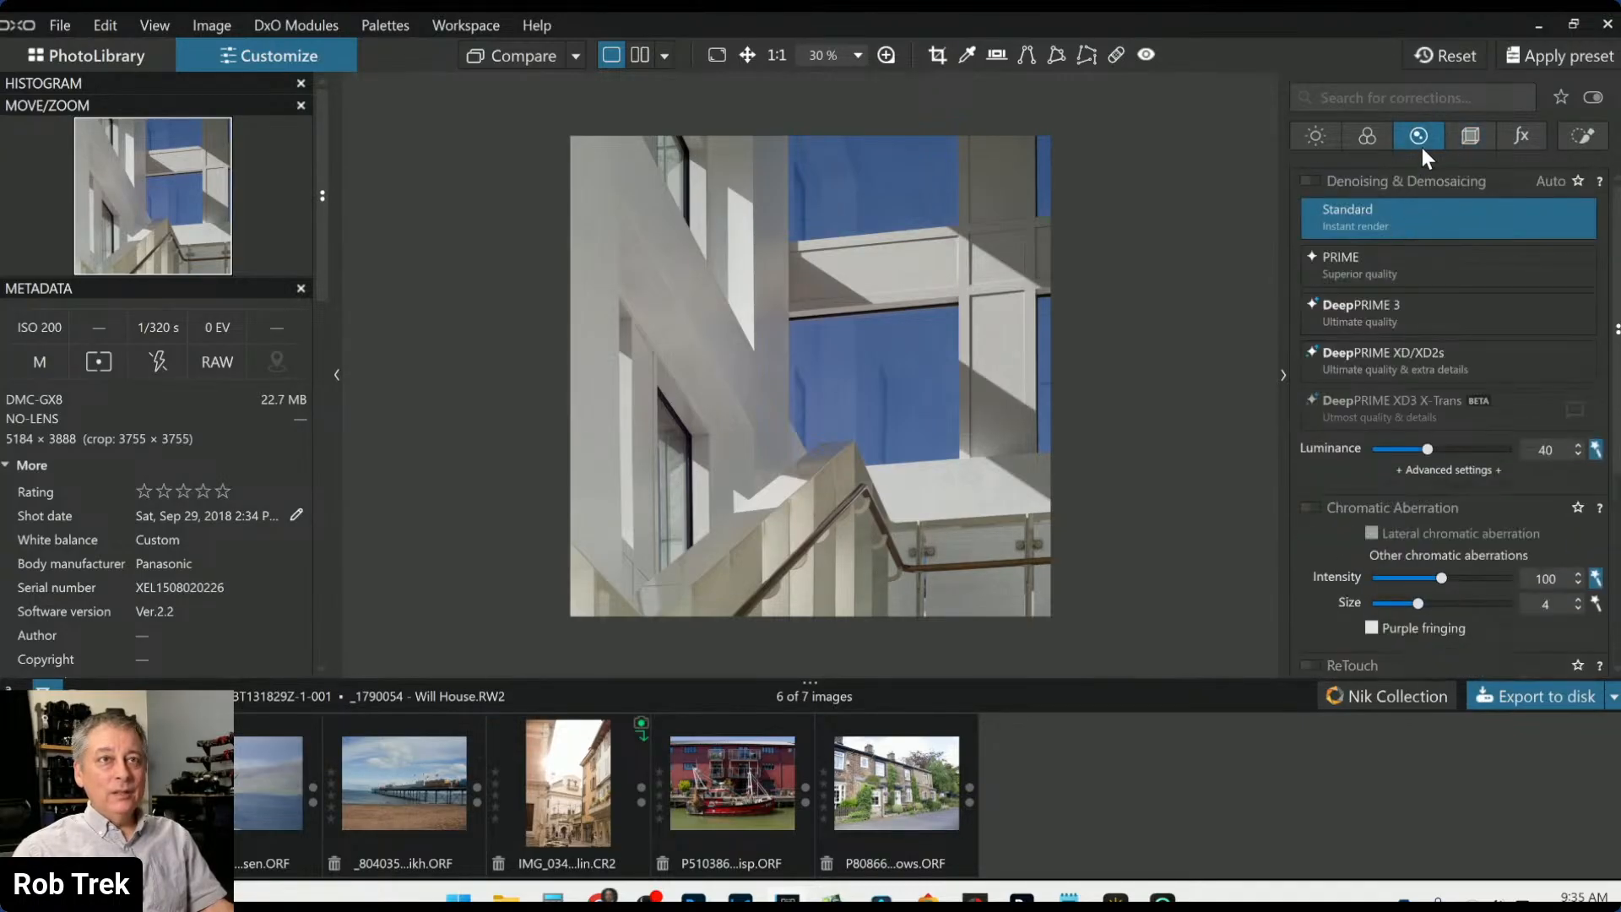
pyautogui.click(1366, 353)
pyautogui.click(1310, 506)
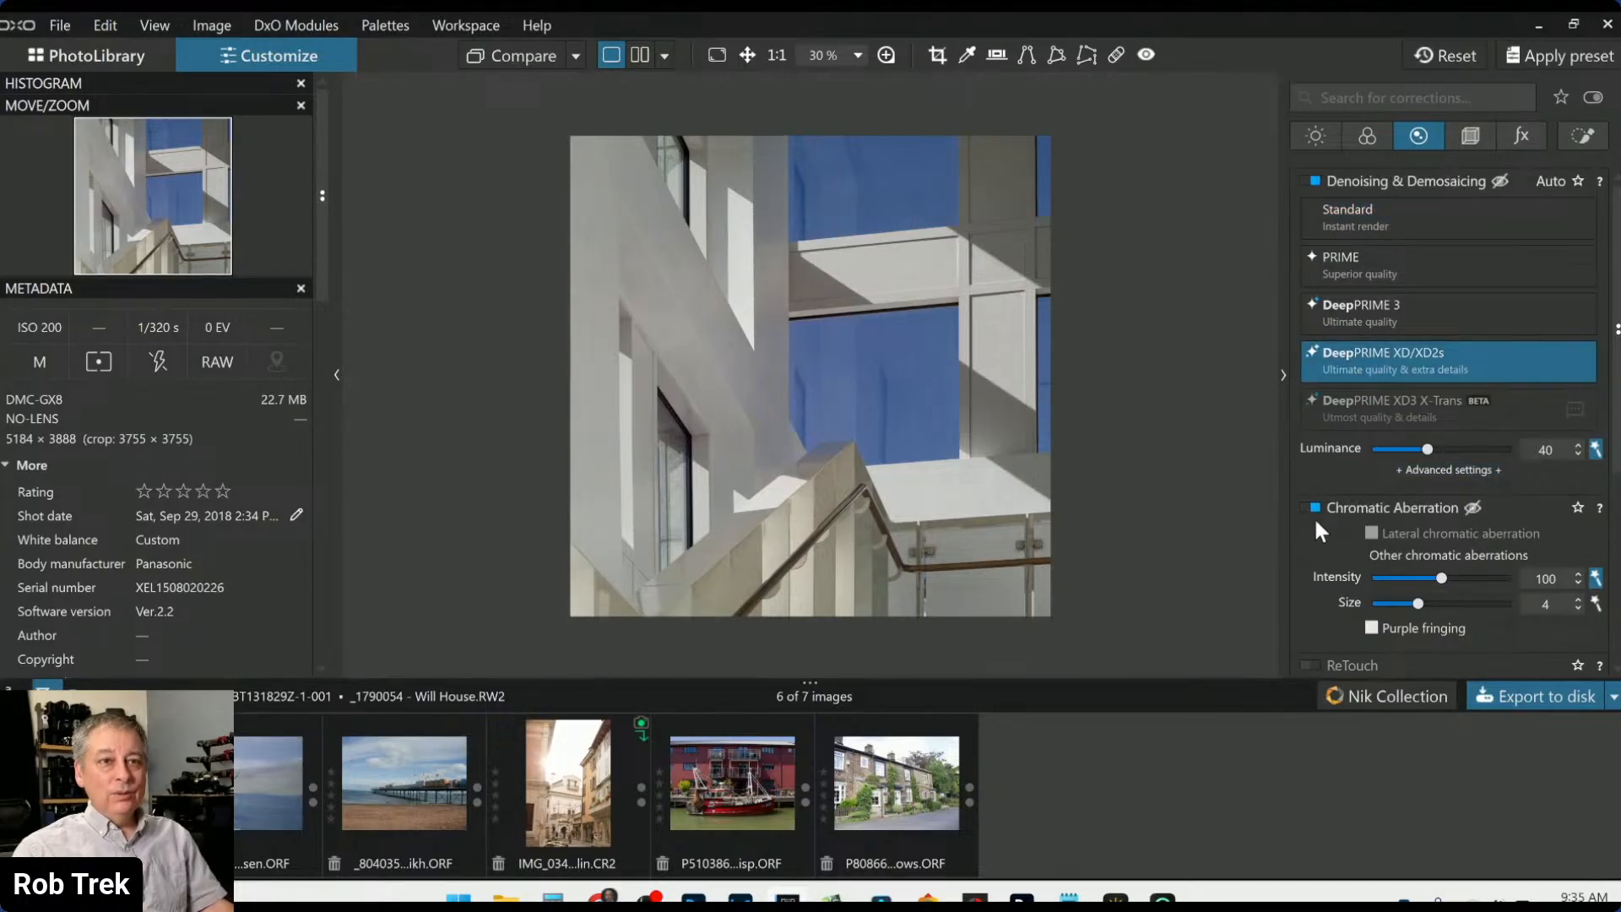
pyautogui.scroll(-1, 1334, 537)
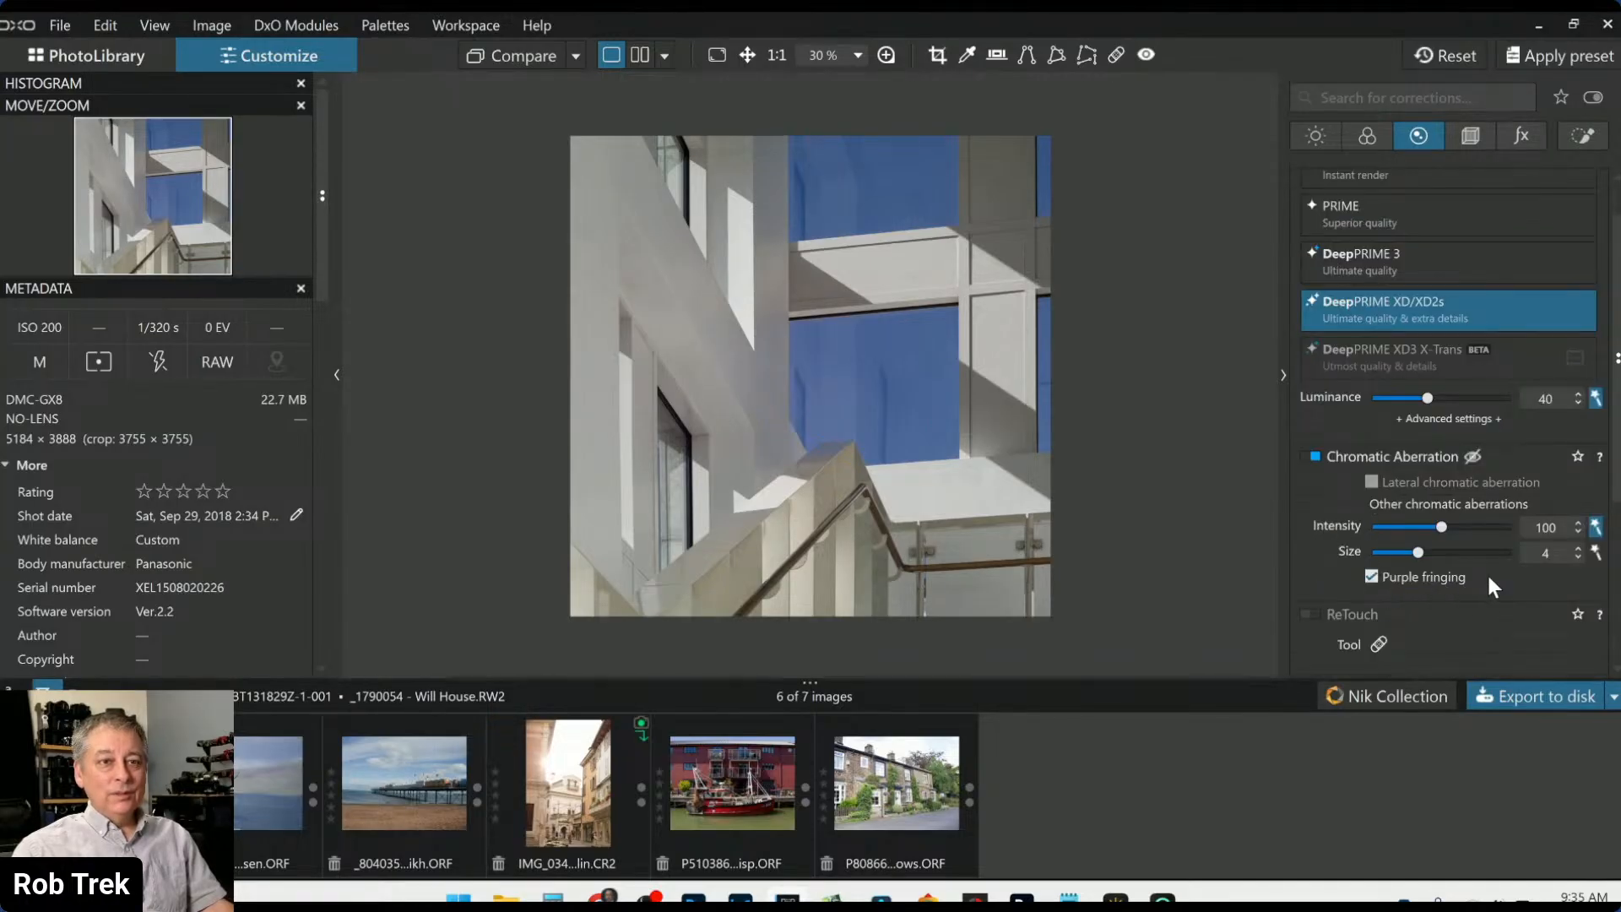
pyautogui.click(1594, 553)
# Enable Unsharp Mask and preview the denoised, sharpened detail at 200% with the magnifier around the top of the stair wall
pyautogui.scroll(-4, 1452, 557)
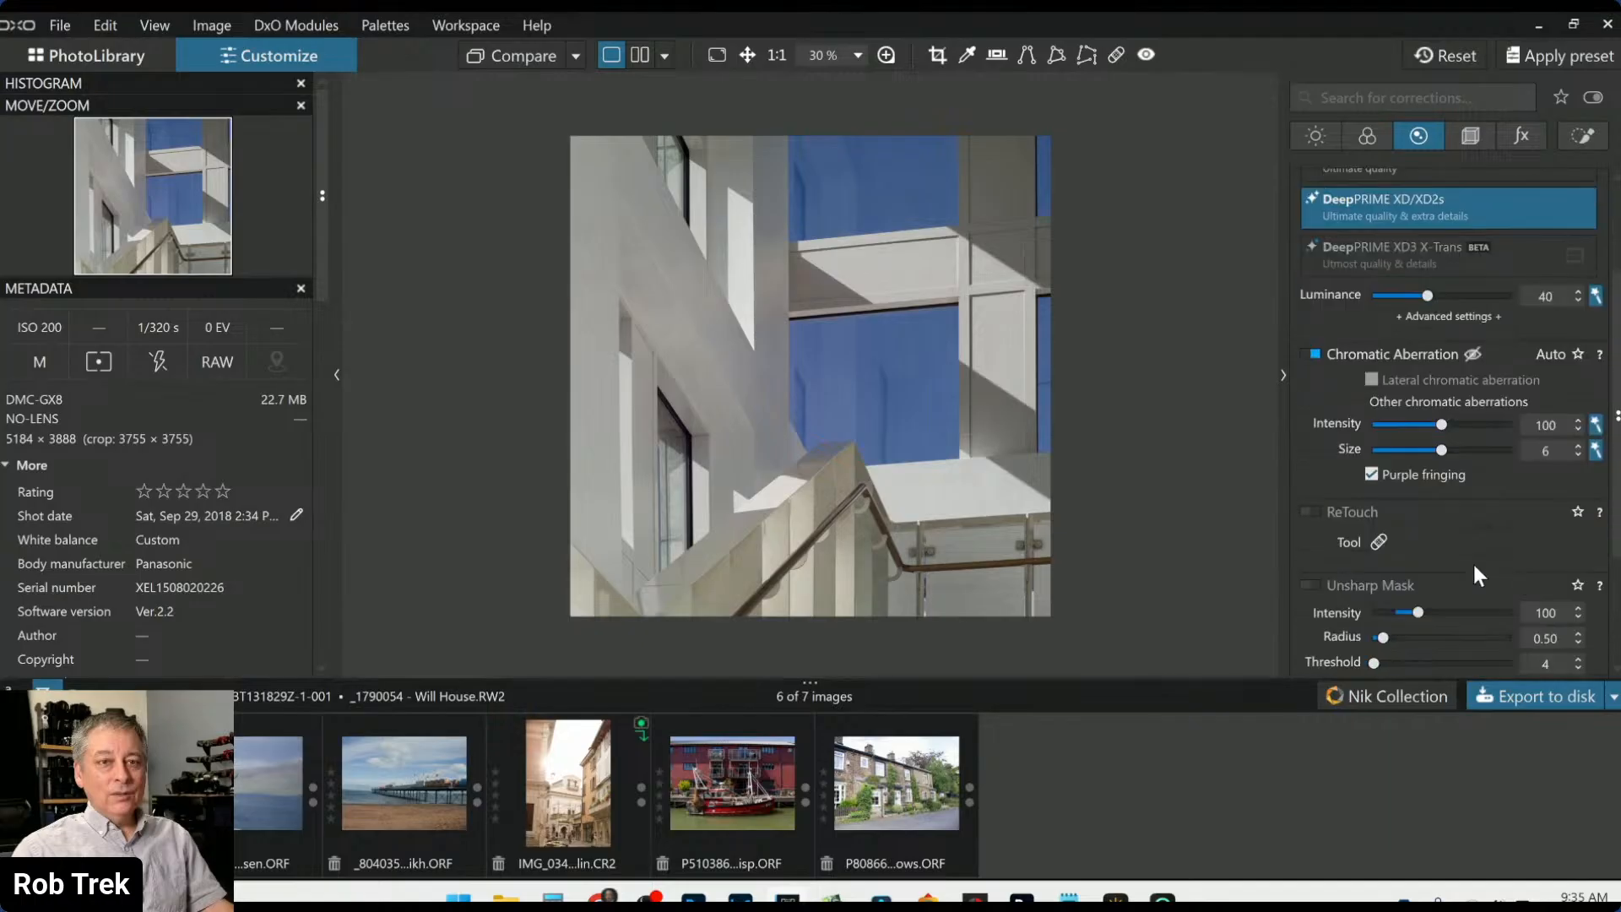
pyautogui.click(1310, 483)
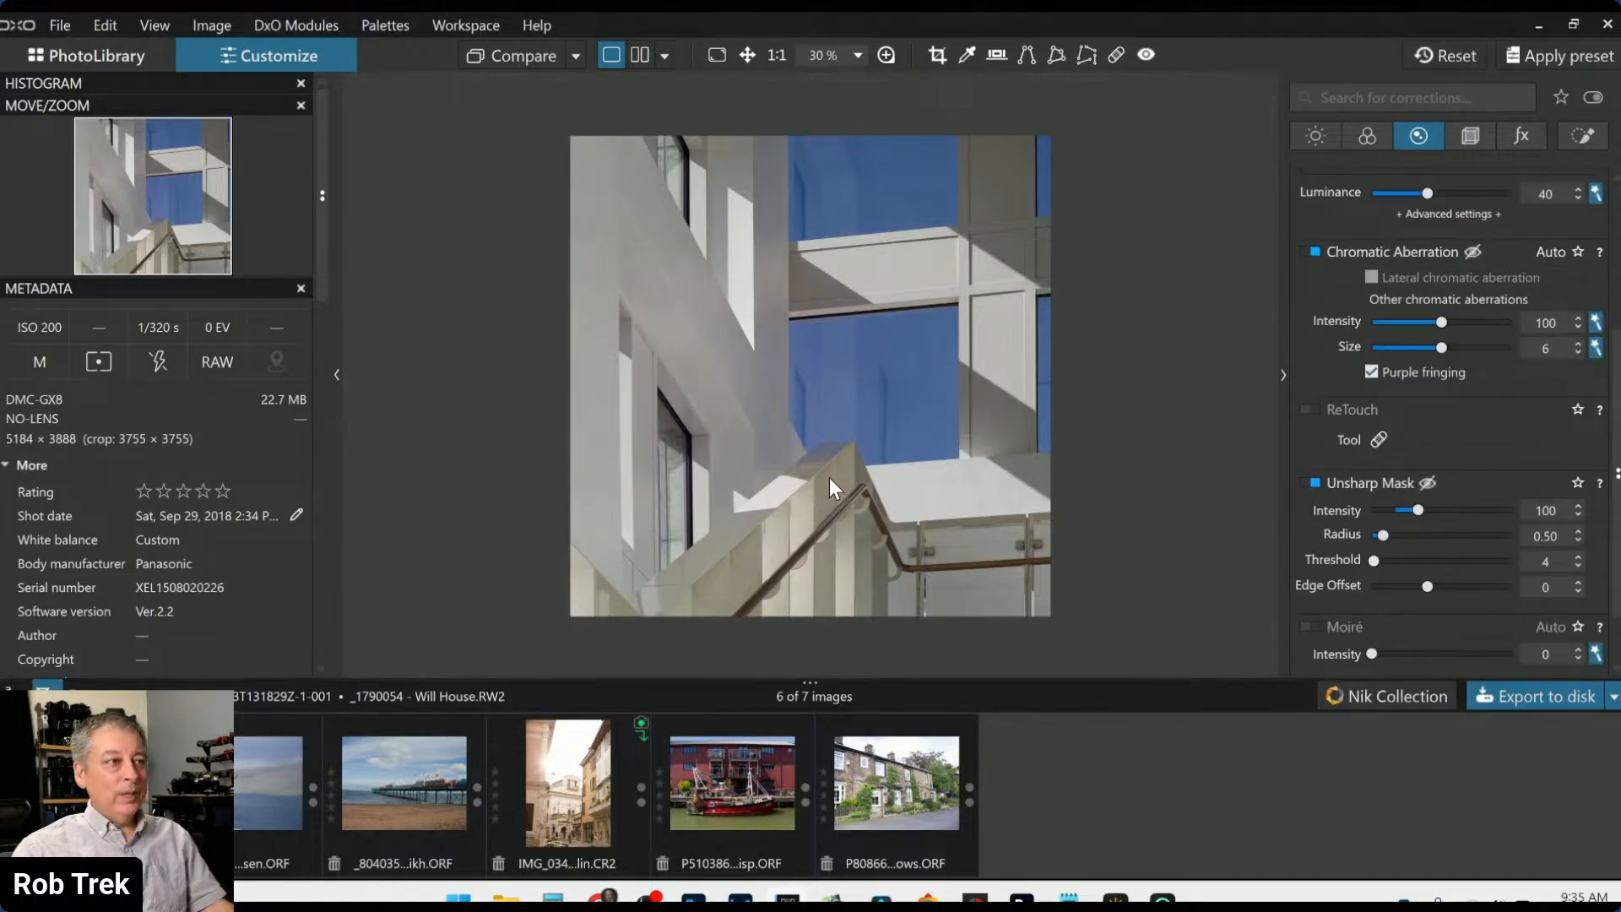
pyautogui.scroll(4, 829, 478)
pyautogui.scroll(2, 829, 473)
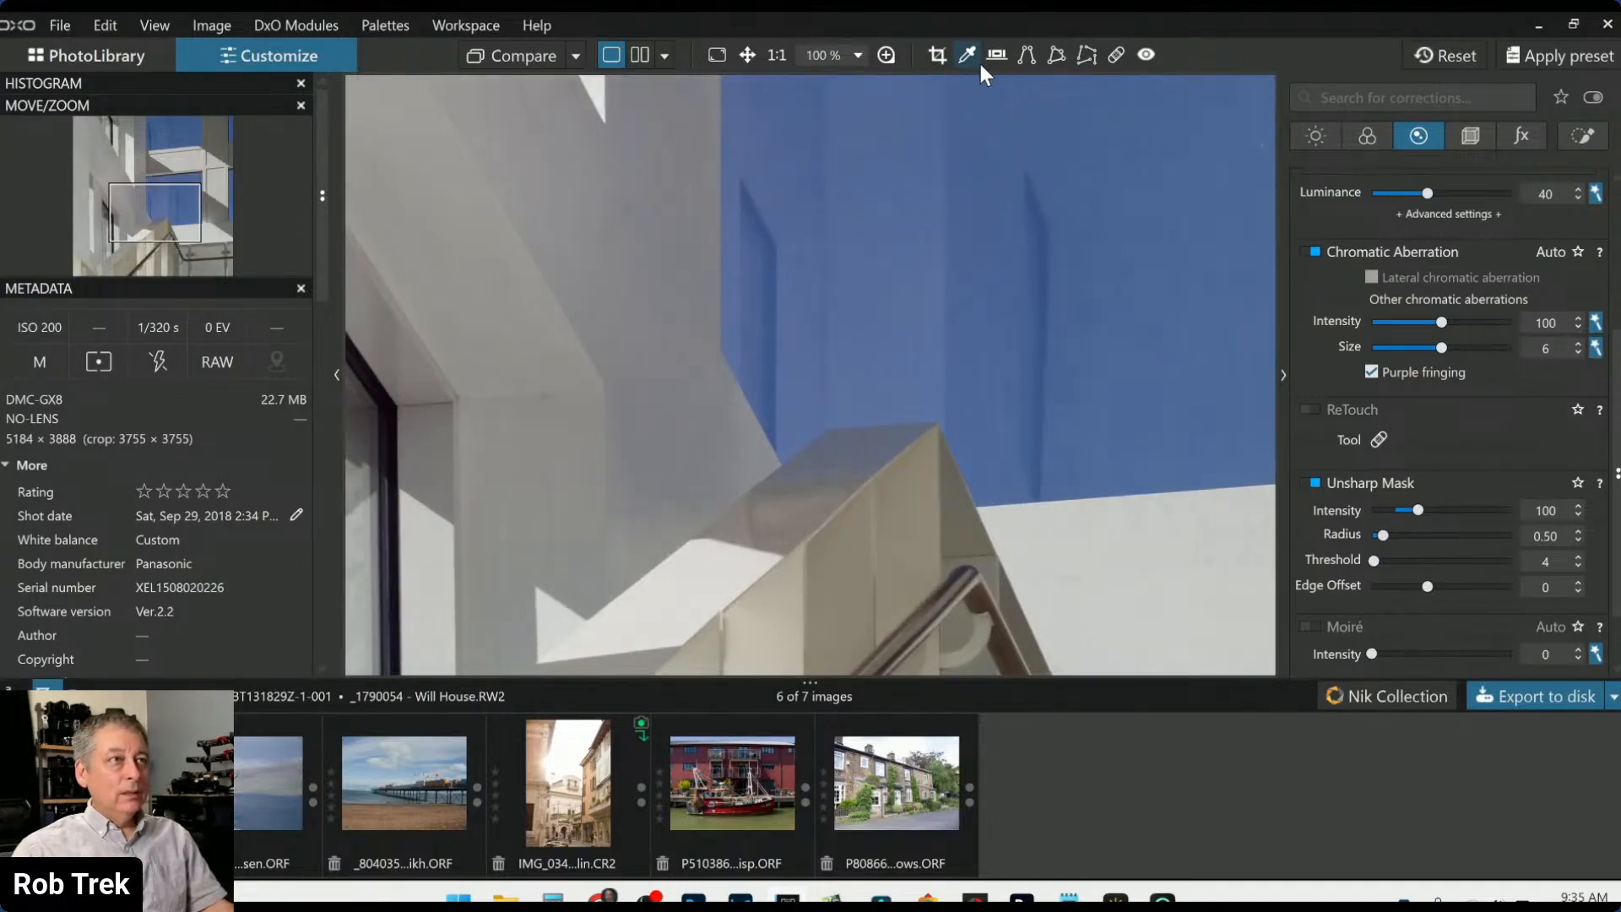
pyautogui.click(888, 54)
pyautogui.moveTo(944, 329); pyautogui.dragTo(915, 252)
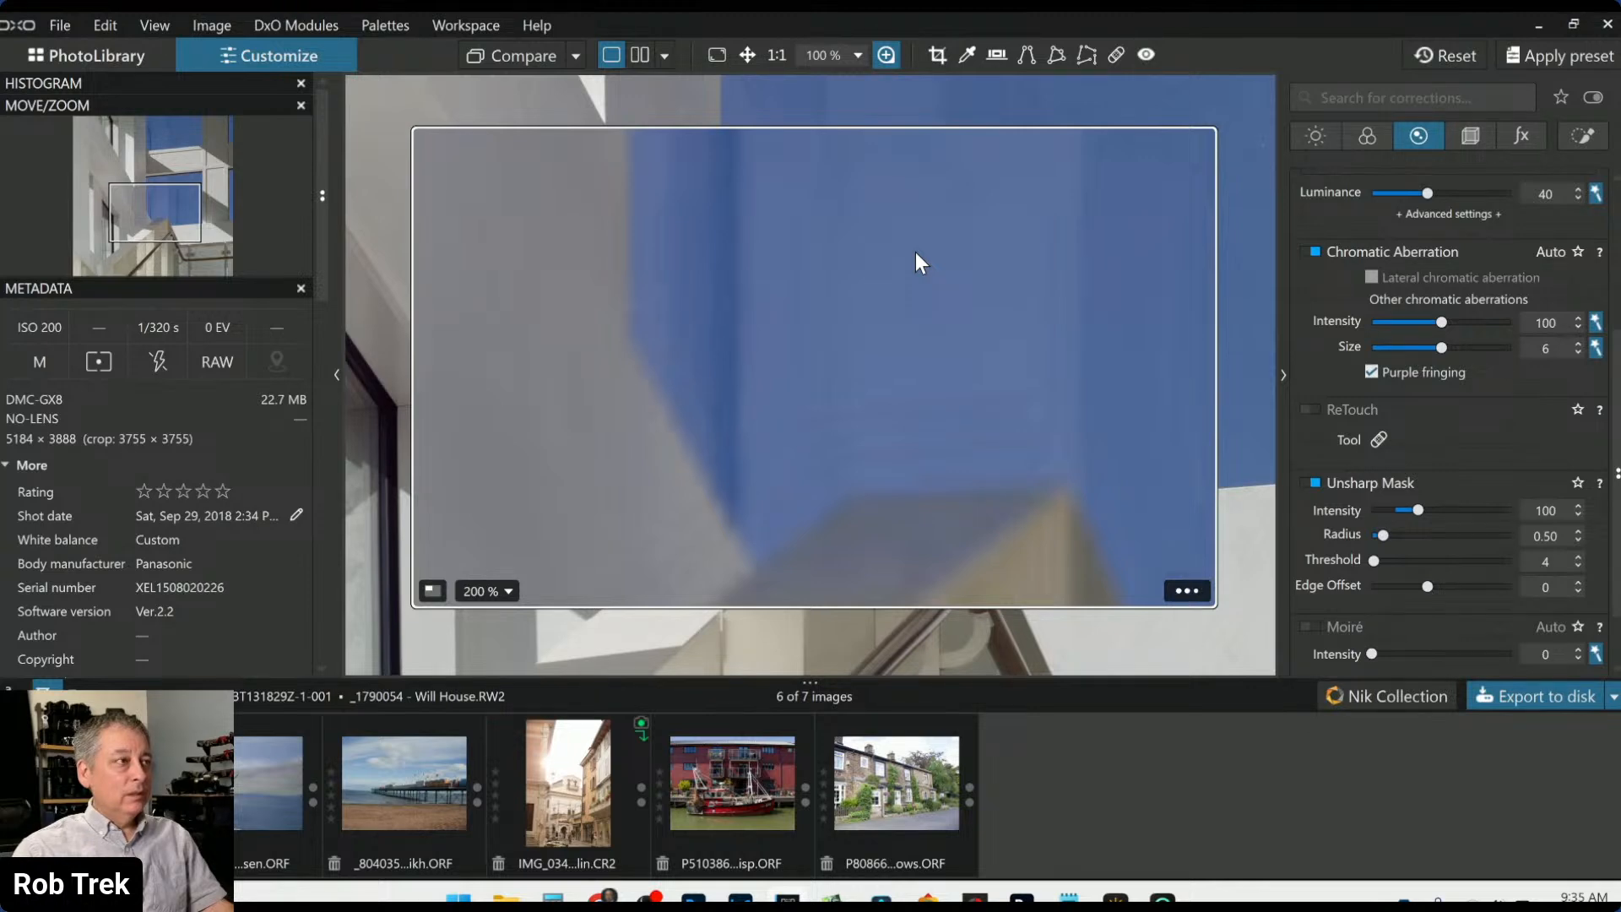
# Examine the sharpened, denoised detail at 200% around the stair wall, facade and handrail, and close the magnifier
pyautogui.moveTo(915, 251); pyautogui.dragTo(895, 302)
pyautogui.moveTo(744, 383); pyautogui.dragTo(687, 372)
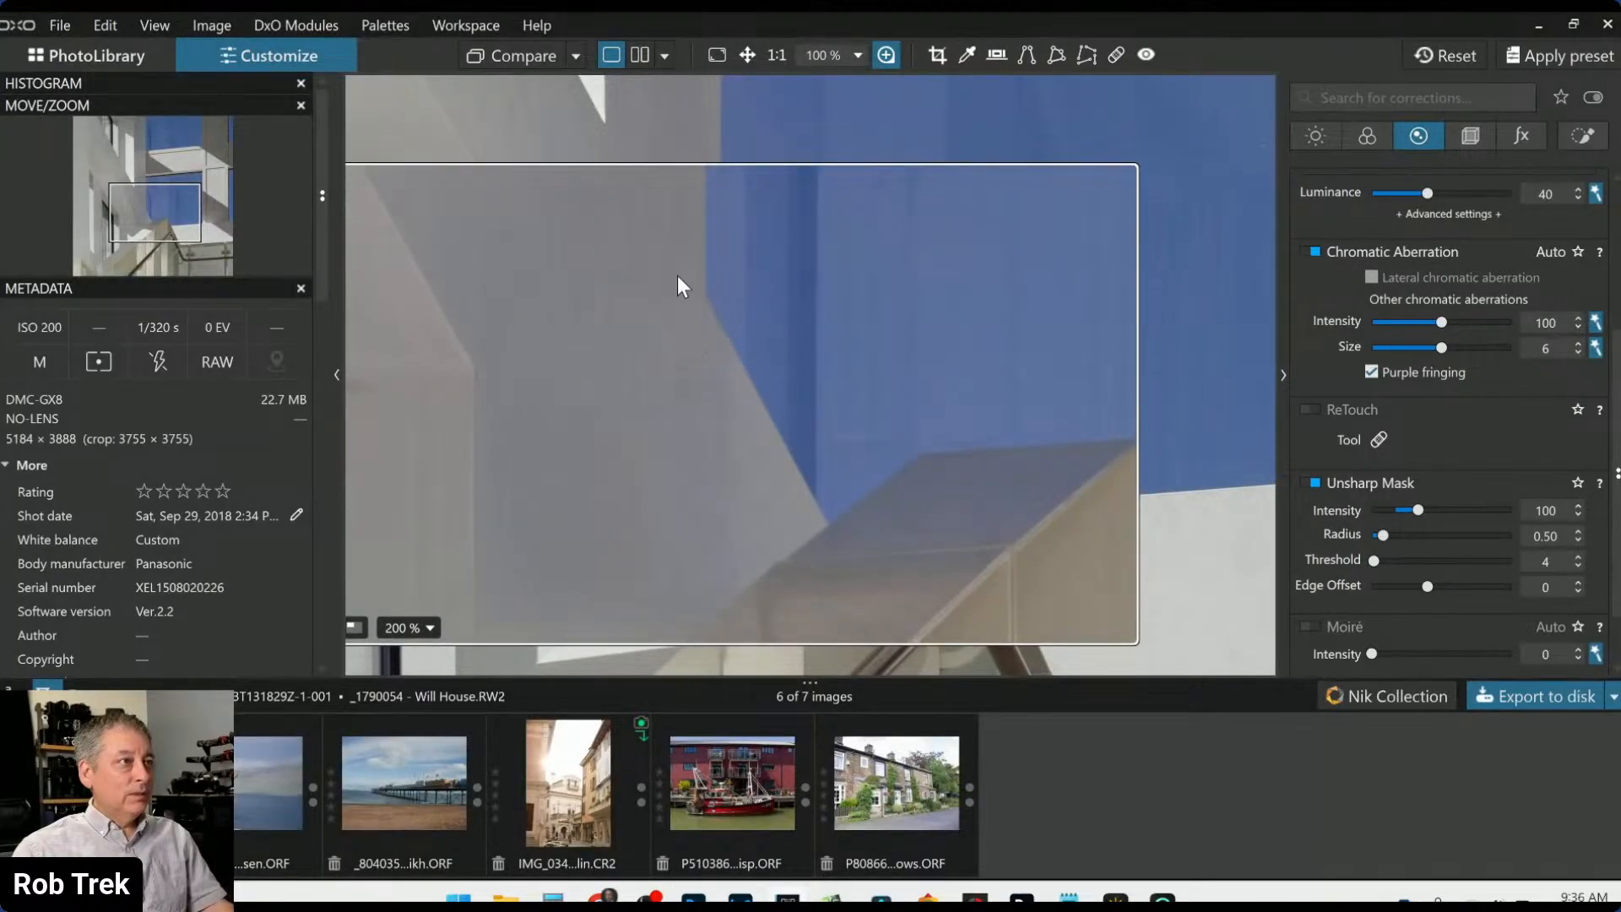
pyautogui.moveTo(674, 299); pyautogui.dragTo(760, 366)
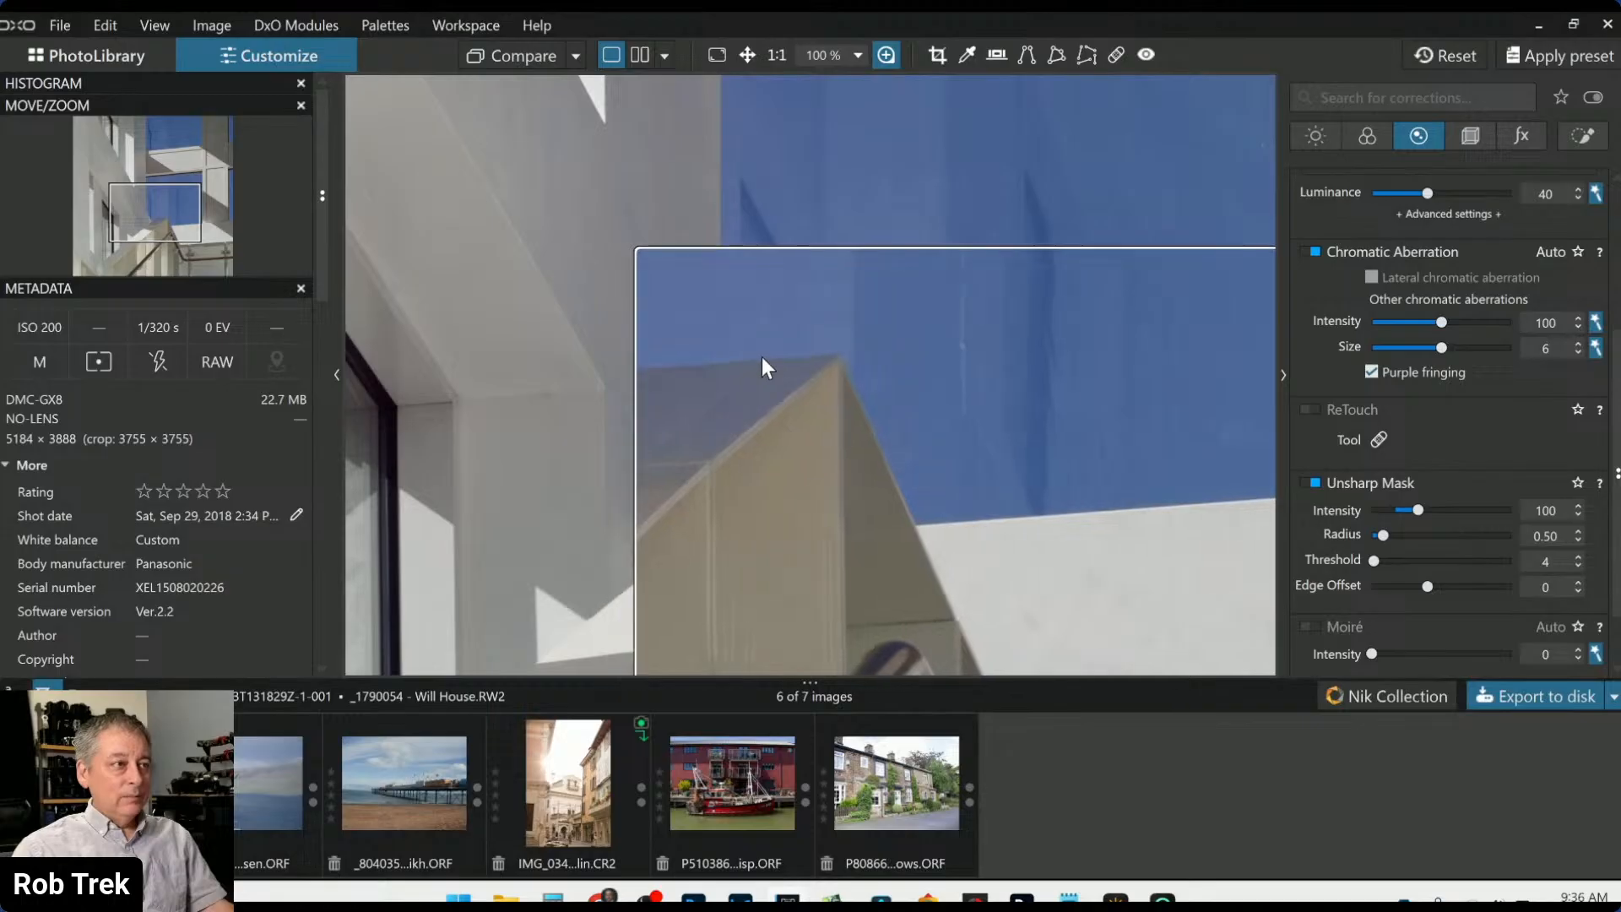
pyautogui.moveTo(923, 438); pyautogui.dragTo(915, 301)
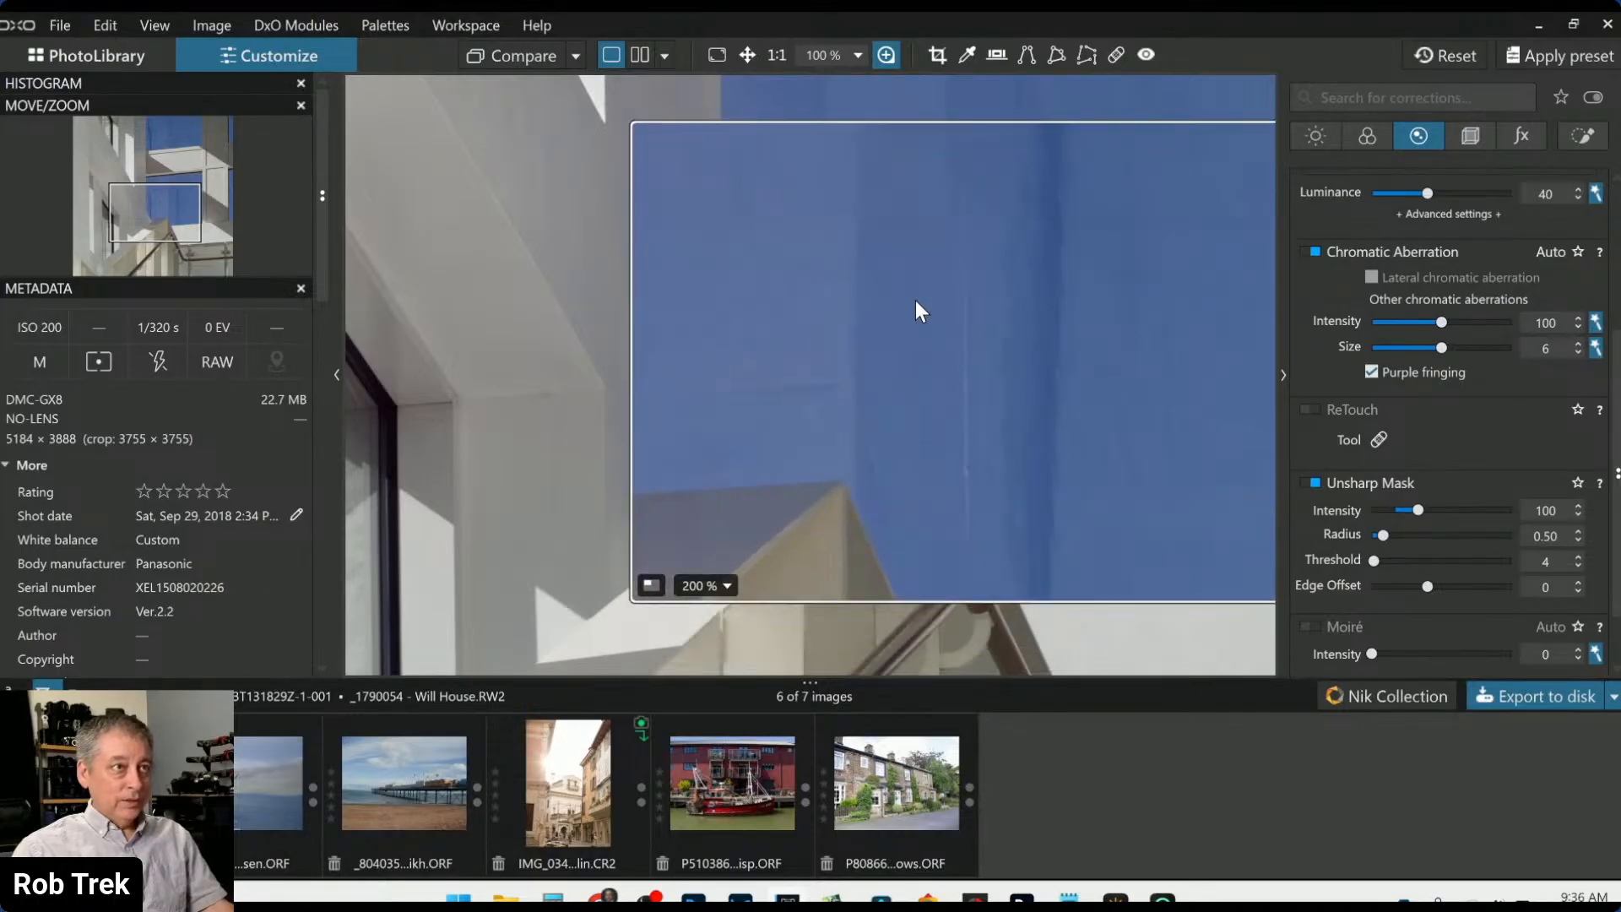
pyautogui.scroll(-3, 915, 302)
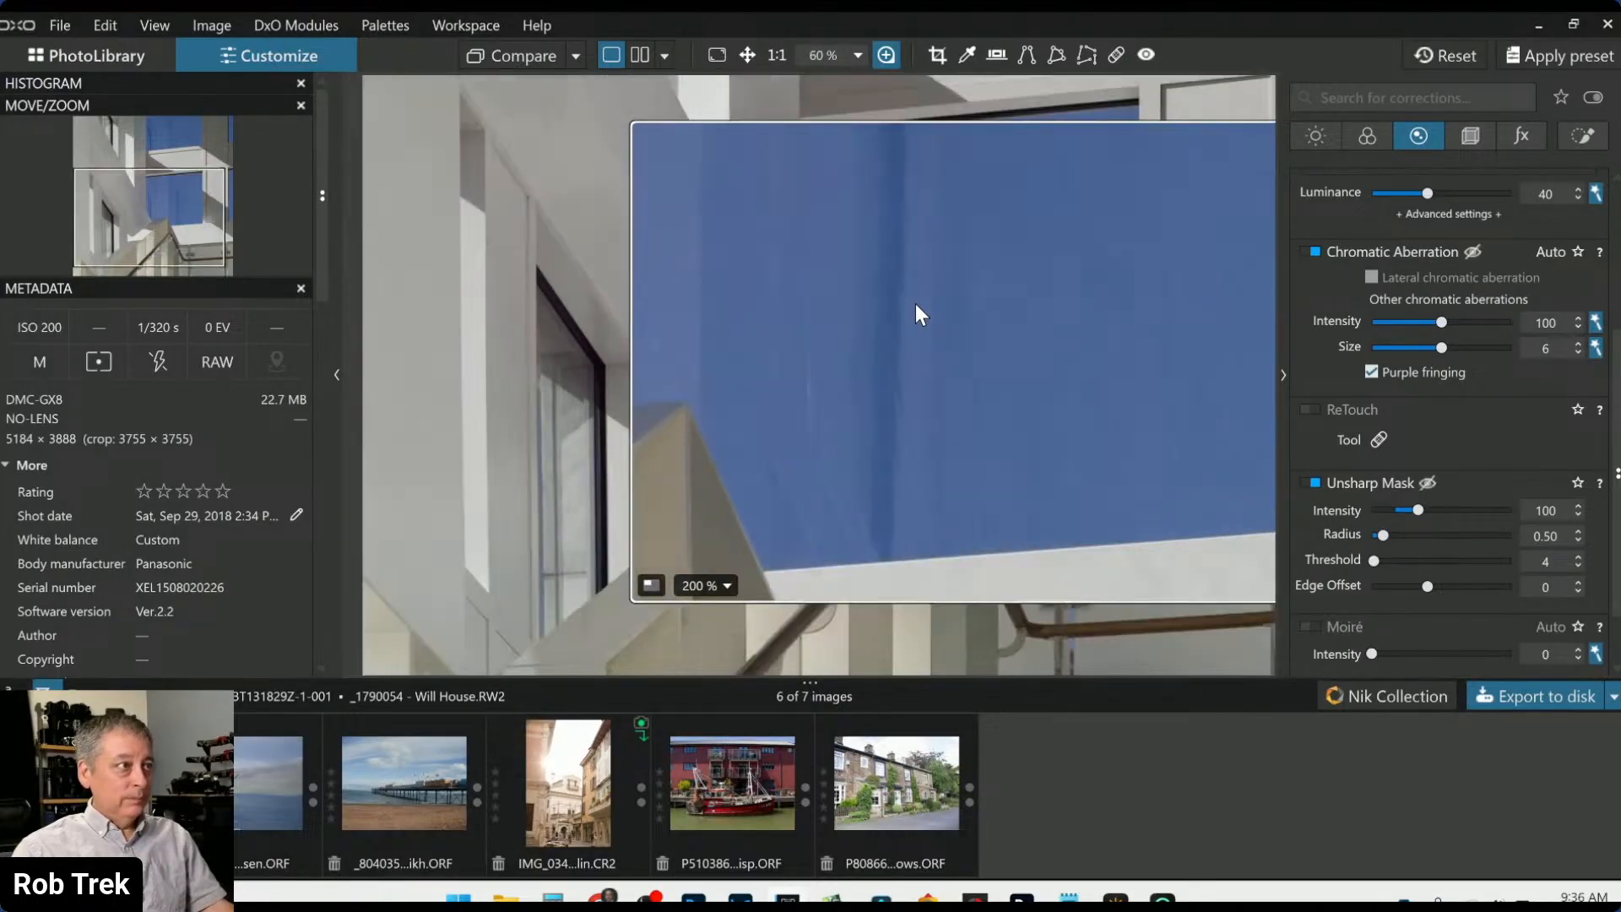
pyautogui.moveTo(917, 311); pyautogui.dragTo(771, 422)
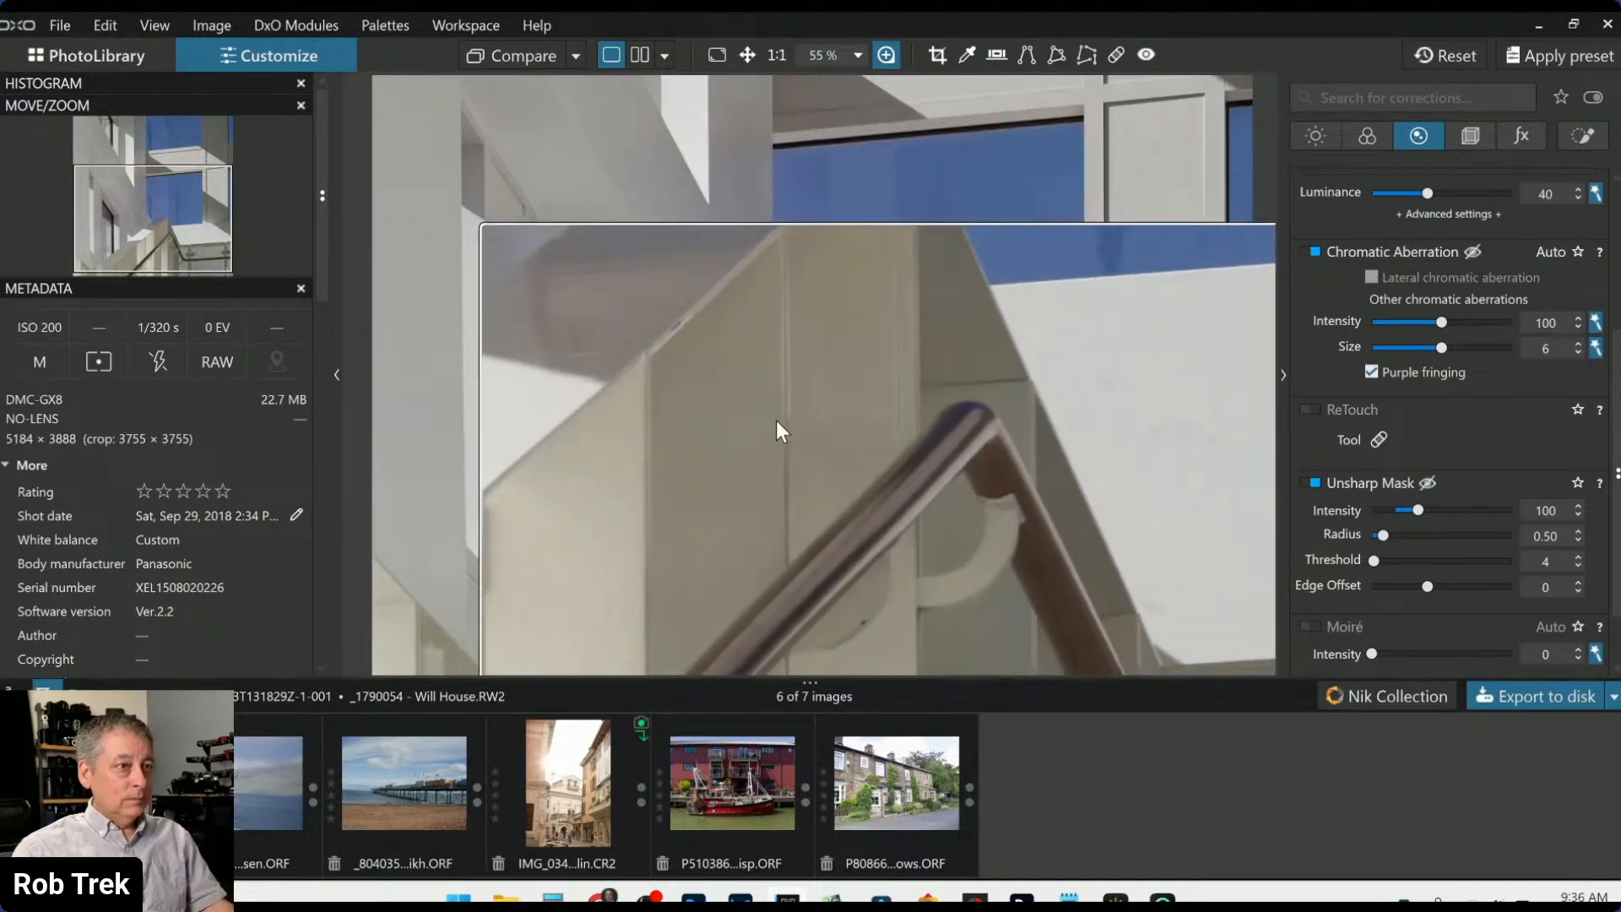
pyautogui.scroll(-1, 959, 413)
pyautogui.moveTo(959, 411); pyautogui.dragTo(874, 372)
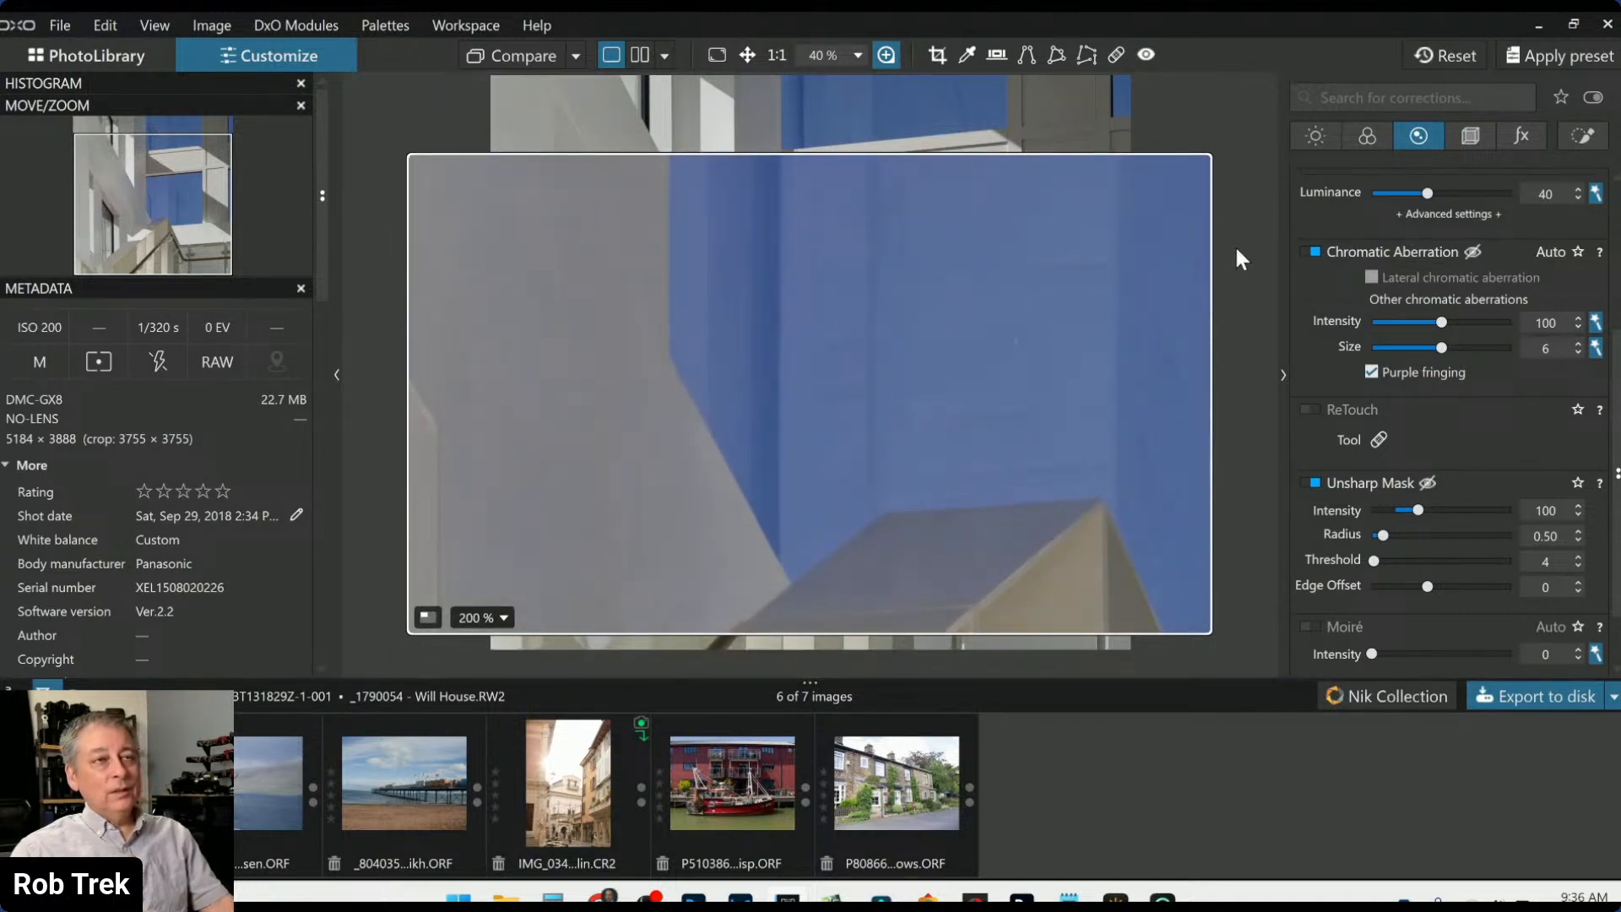
pyautogui.click(888, 54)
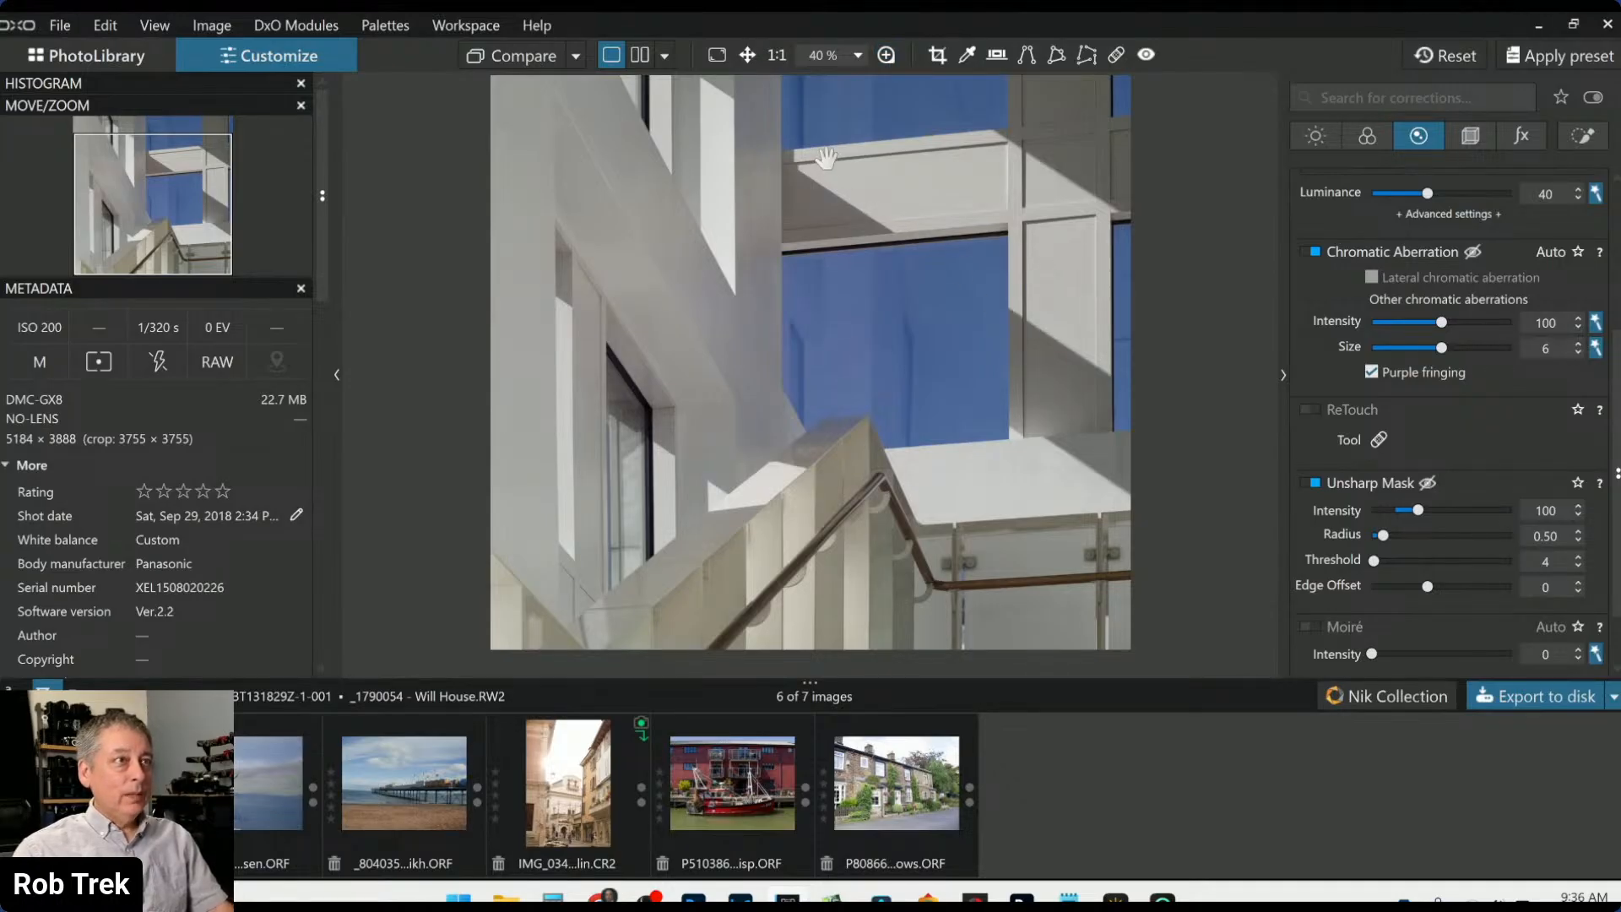
# Try Unsharp Mask Intensity 177 with Radius 1.66 on the white balcony panel, then a much stronger Intensity, and reset both values
pyautogui.scroll(5, 985, 178)
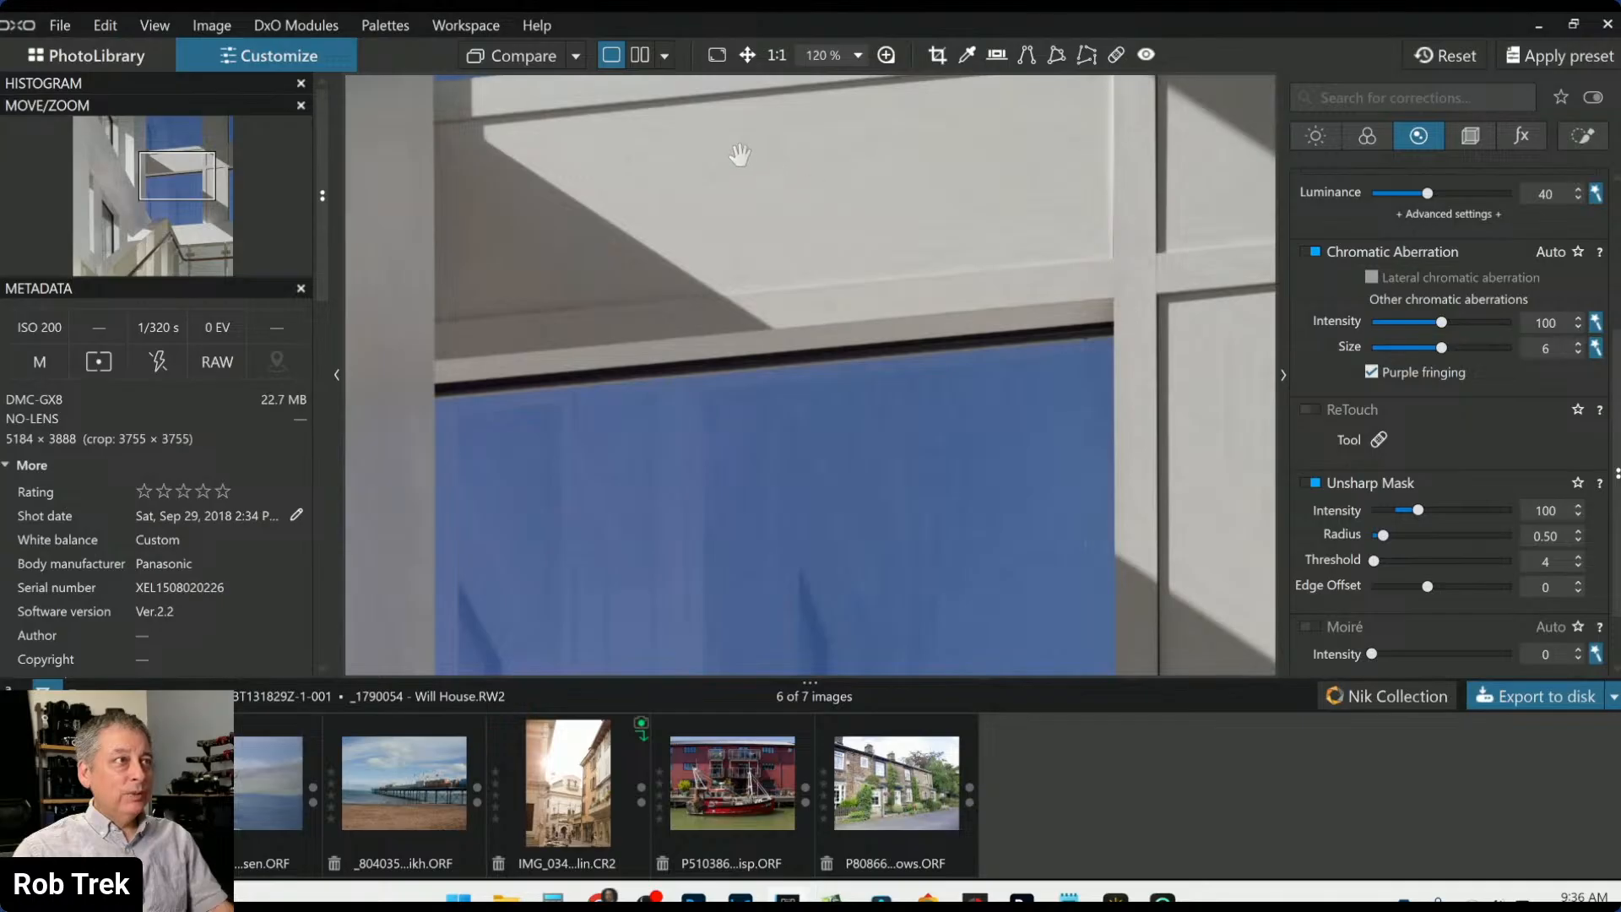
pyautogui.scroll(1, 956, 226)
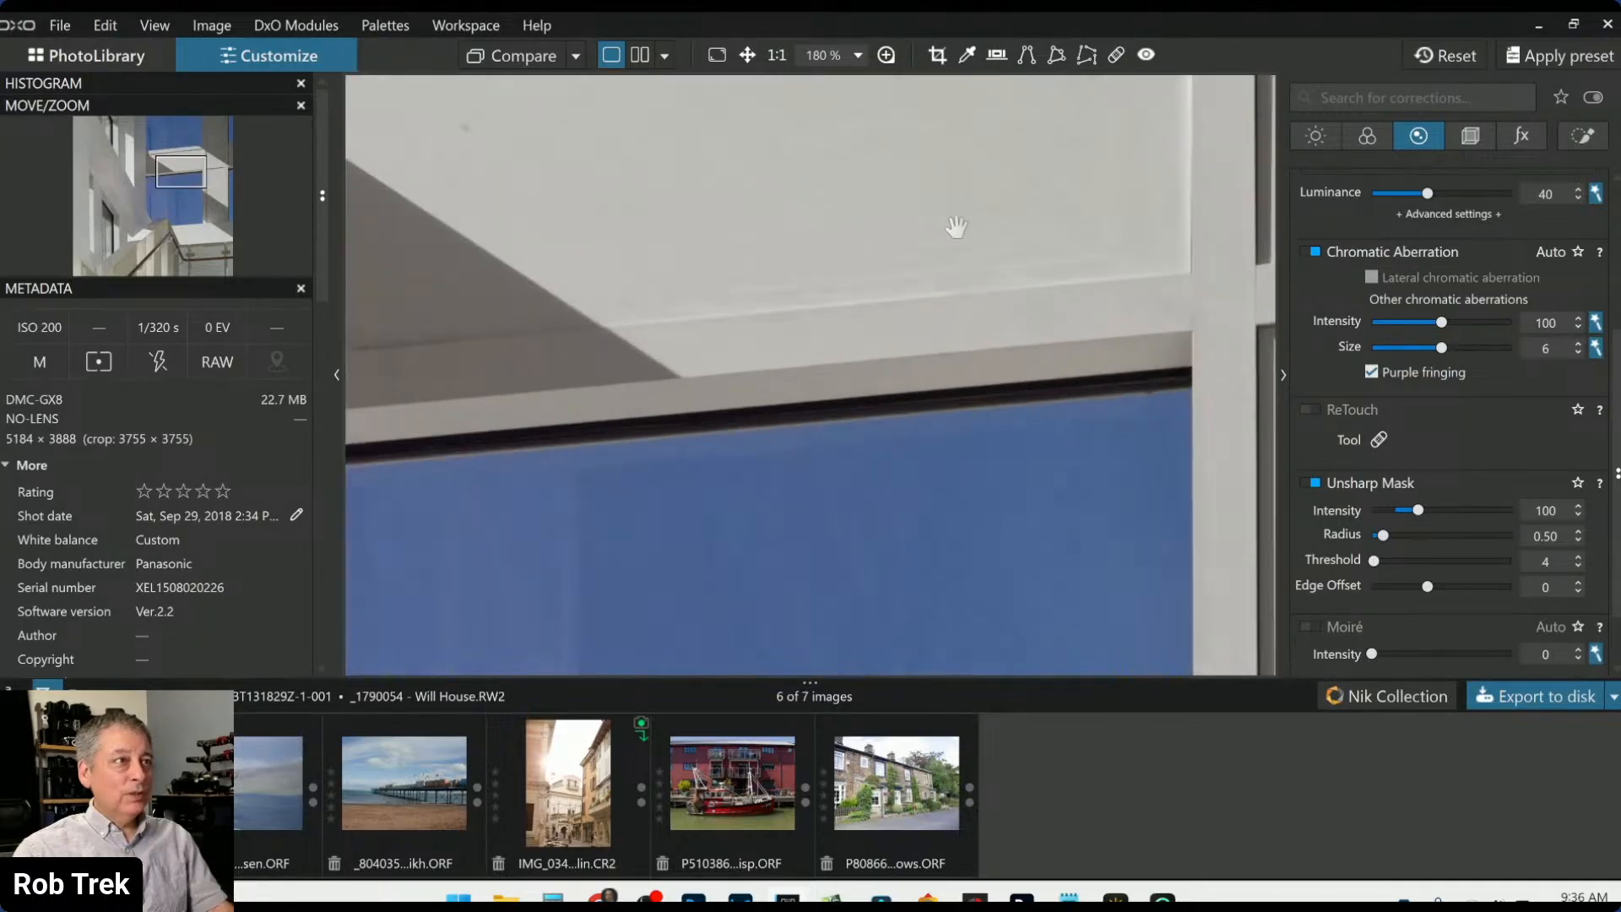
pyautogui.scroll(3, 1329, 342)
pyautogui.scroll(-3, 1336, 348)
pyautogui.scroll(-1, 1336, 348)
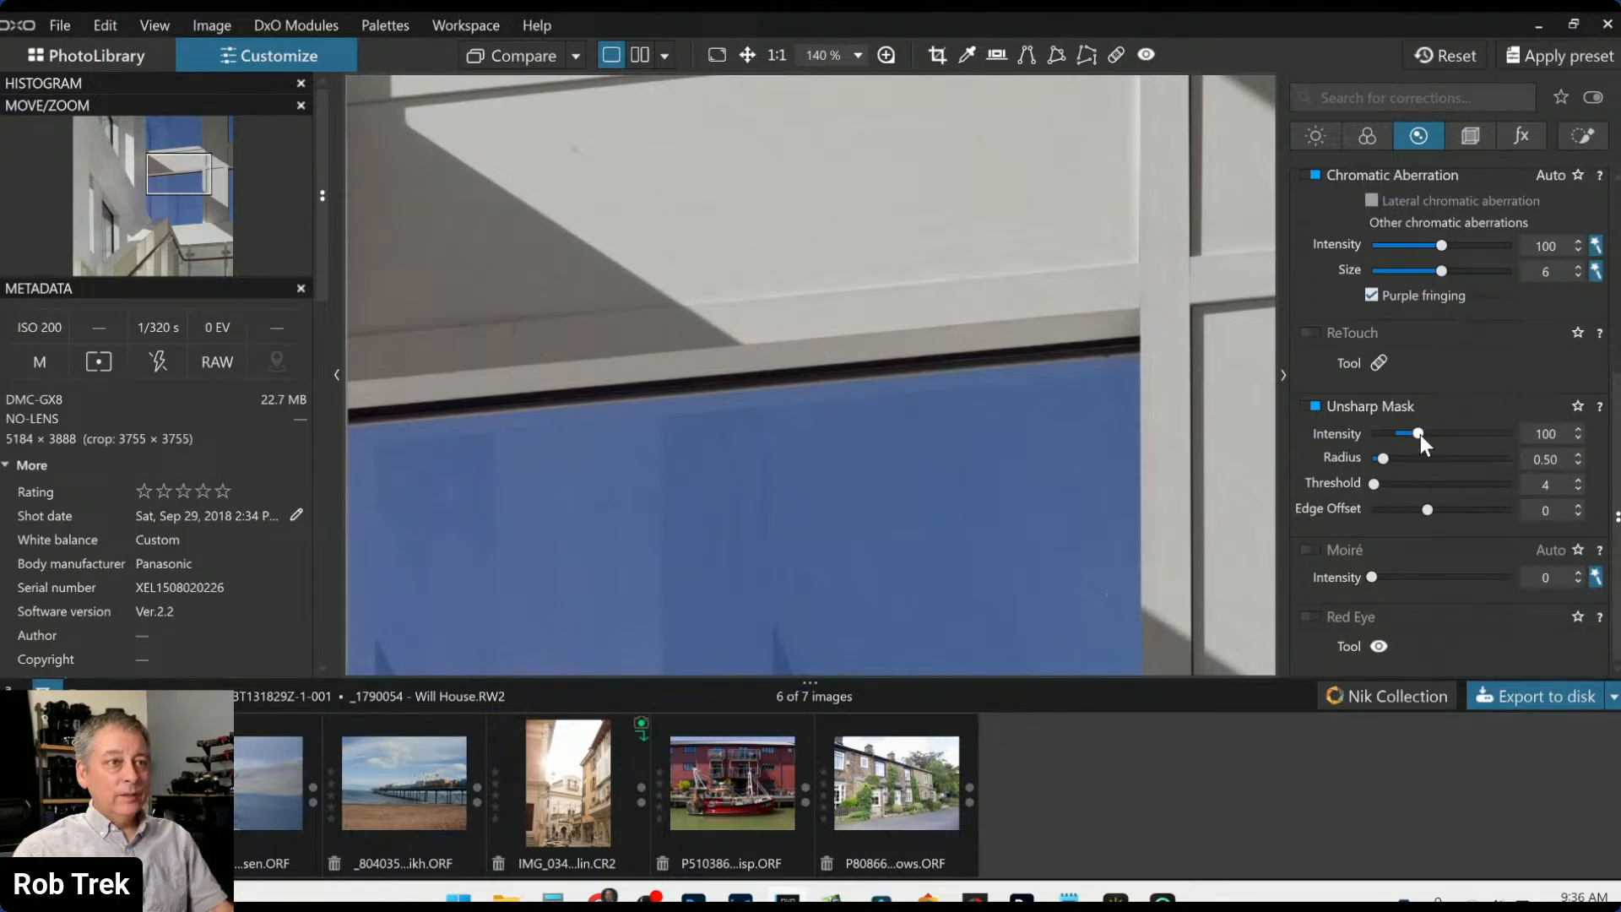
pyautogui.moveTo(1420, 434); pyautogui.dragTo(1436, 433)
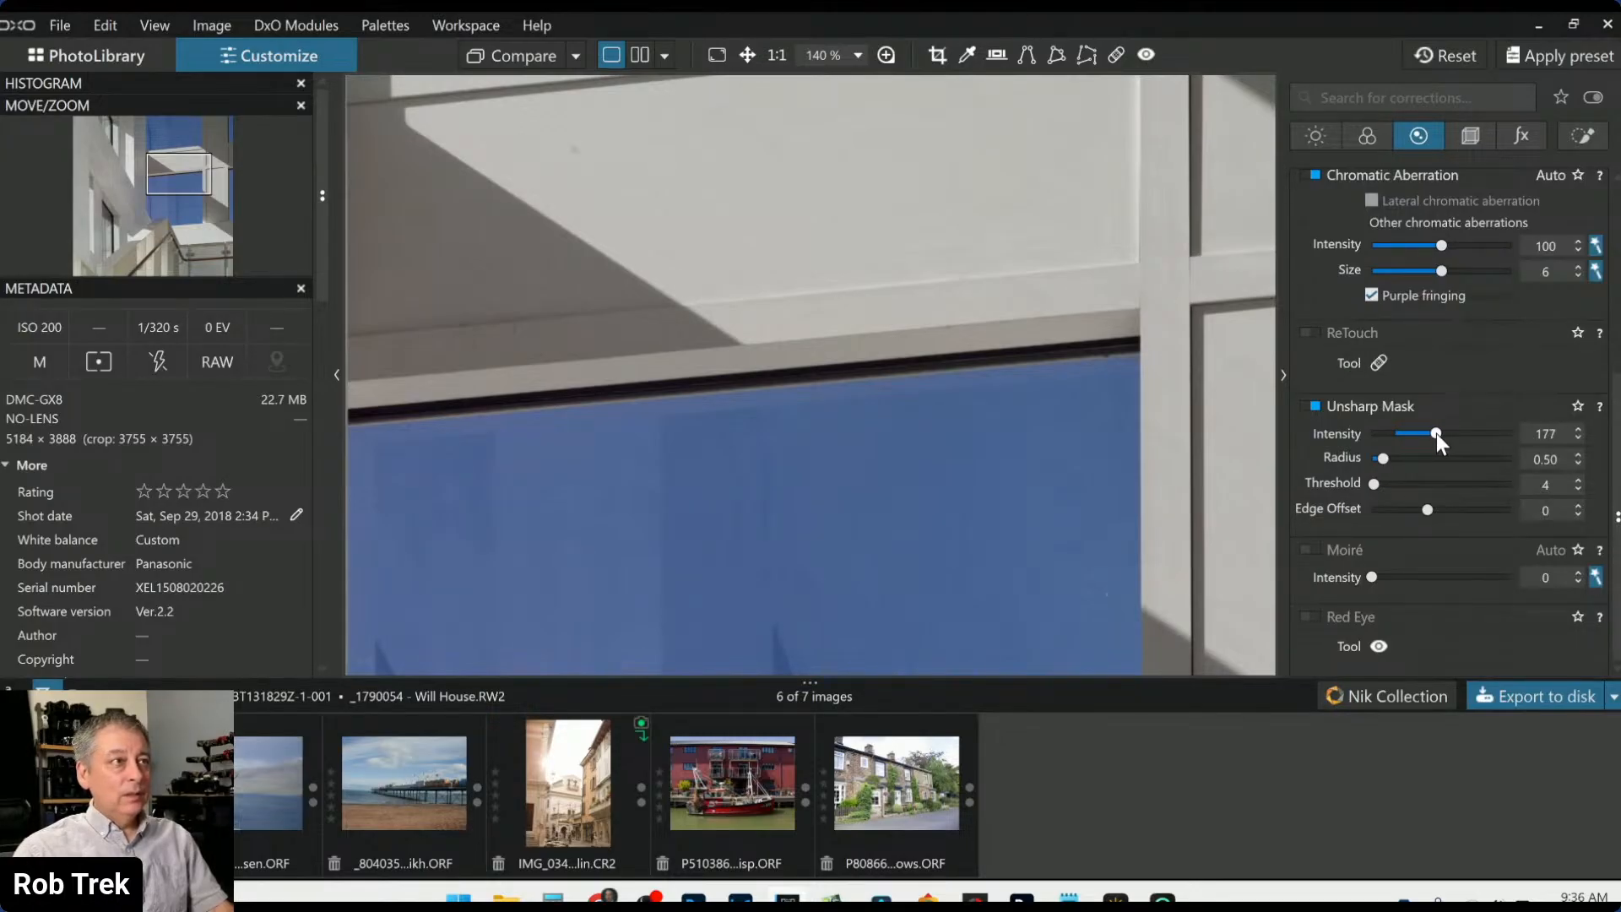
pyautogui.moveTo(1384, 460); pyautogui.dragTo(1416, 463)
pyautogui.scroll(3, 819, 259)
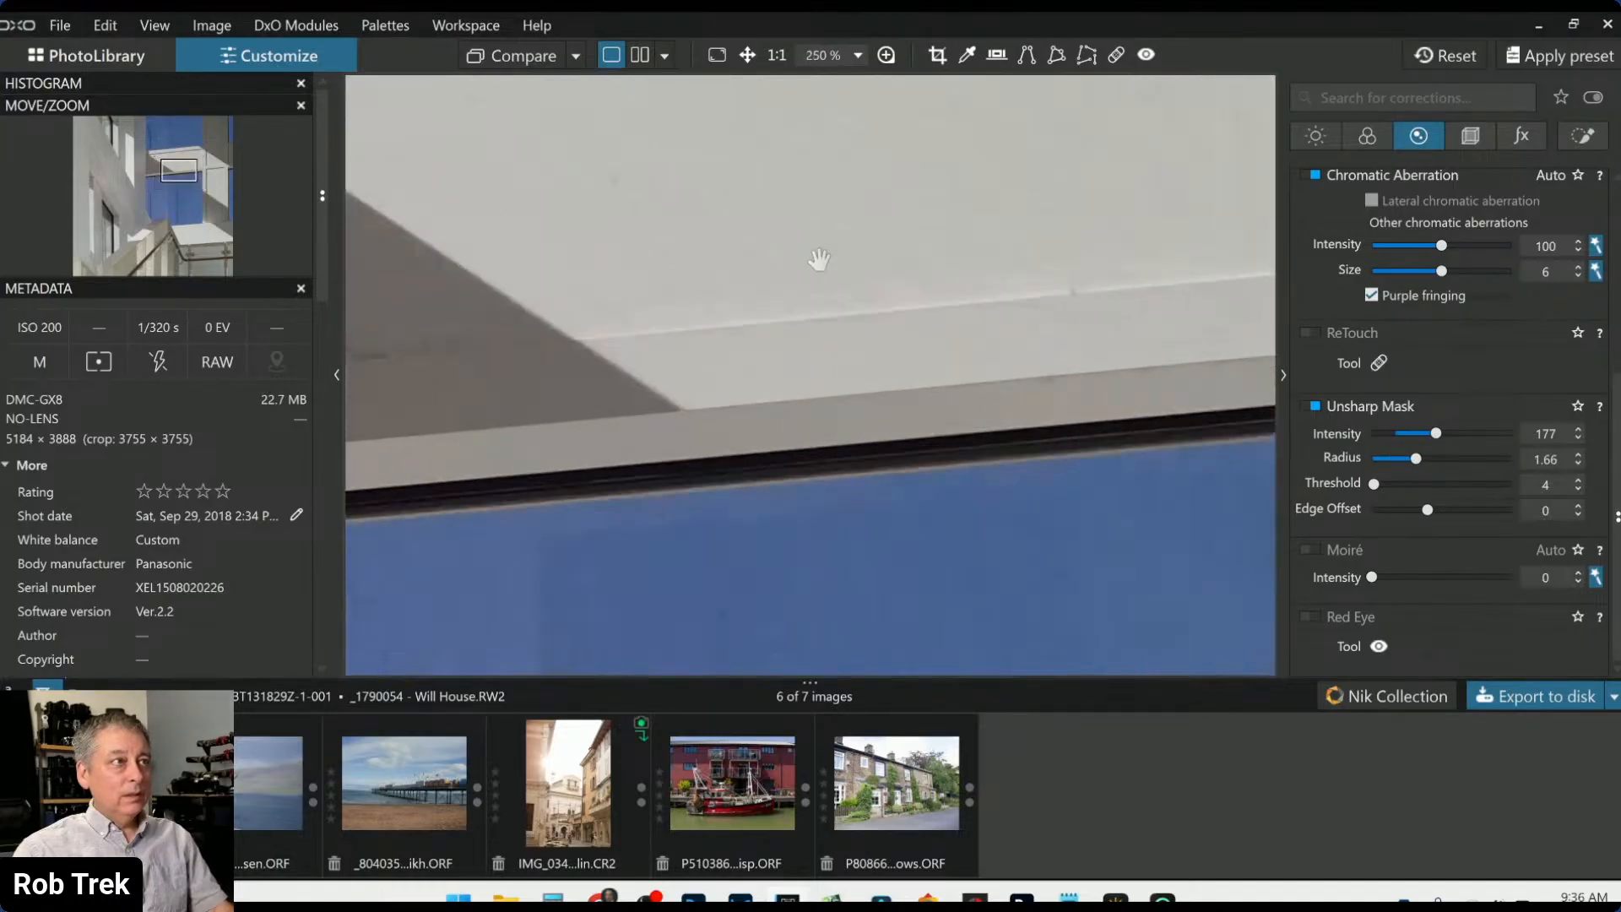
pyautogui.doubleClick(1416, 460)
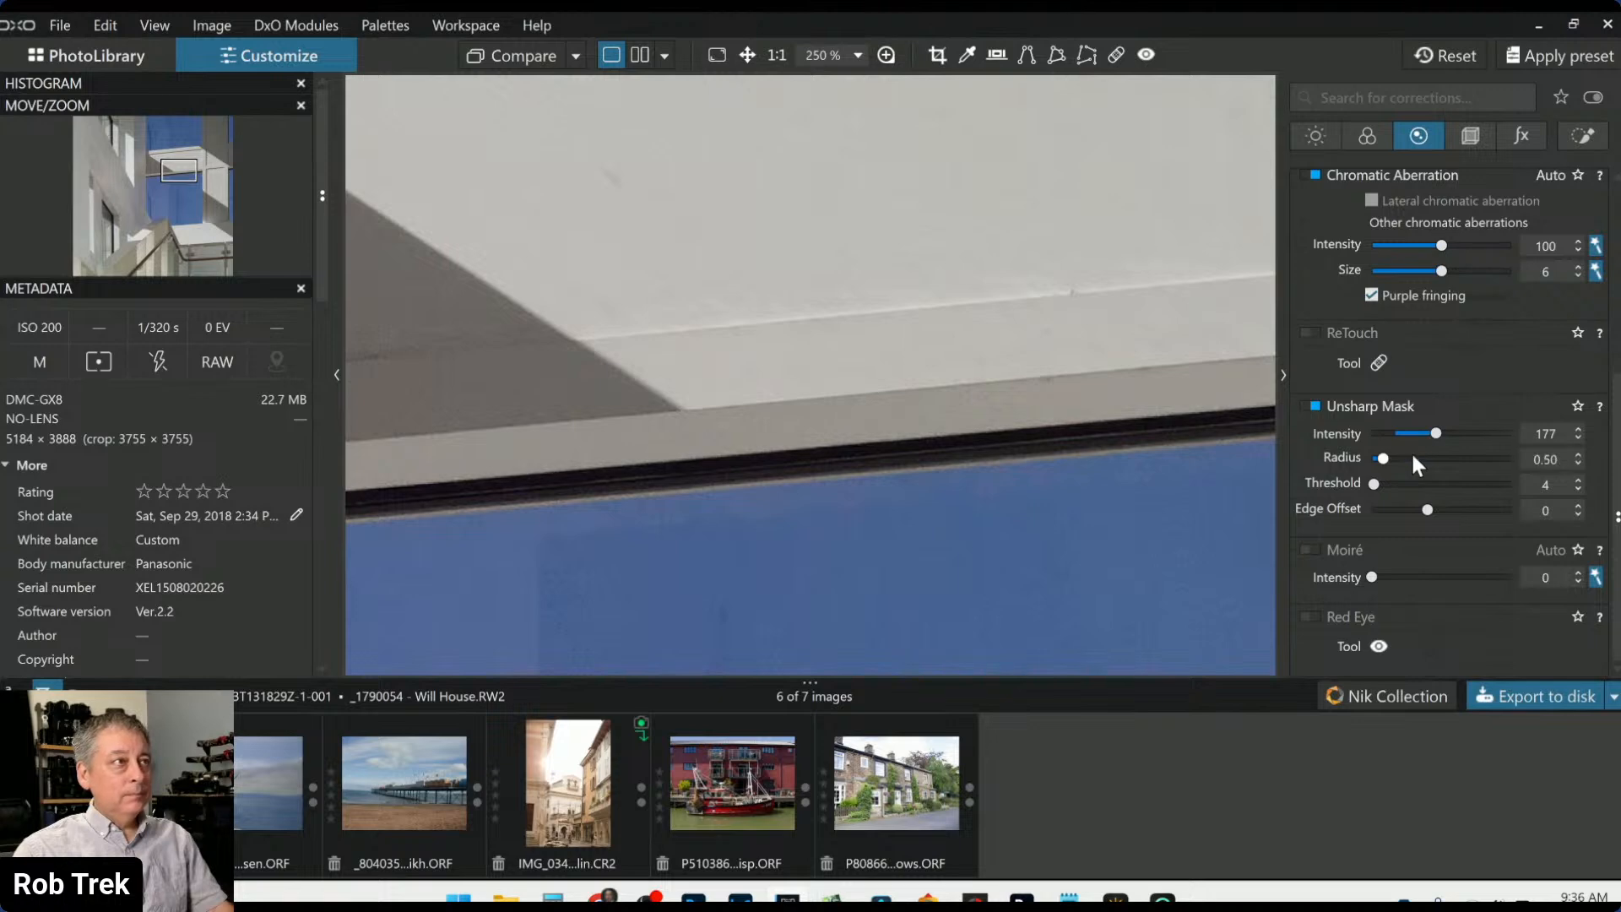
pyautogui.moveTo(1435, 432); pyautogui.dragTo(1511, 438)
pyautogui.doubleClick(1510, 435)
# Set Unsharp Mask to Intensity 239, Radius 0.91 and Threshold 3, and check the white balcony panel under the magnifier
pyautogui.moveTo(1419, 433); pyautogui.dragTo(1394, 459)
pyautogui.scroll(-2, 918, 355)
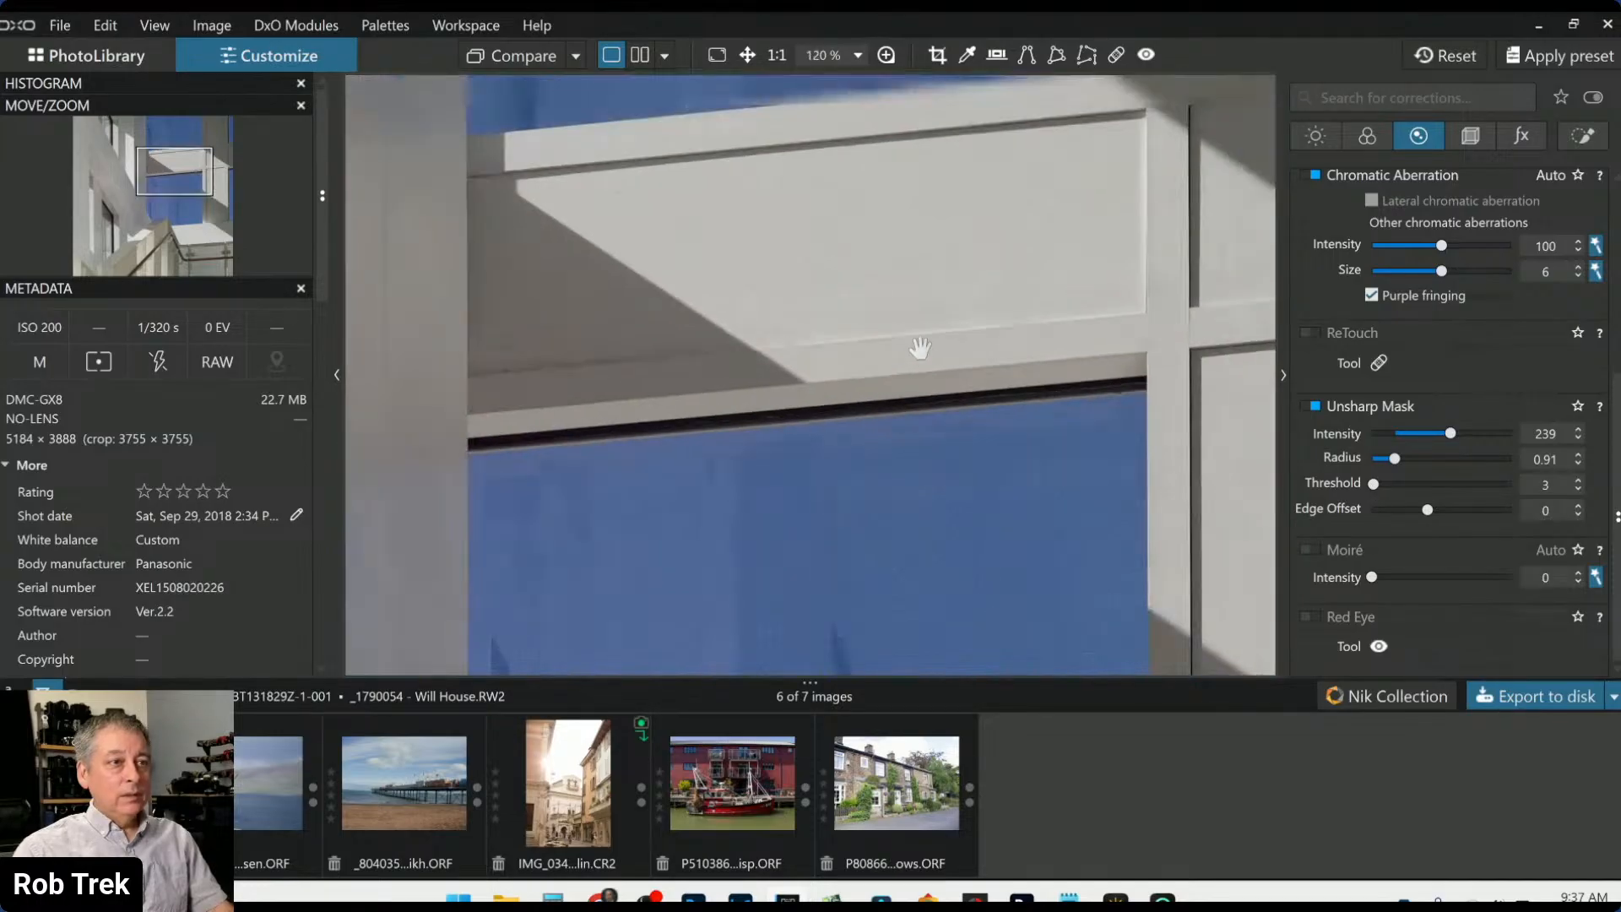
pyautogui.click(886, 56)
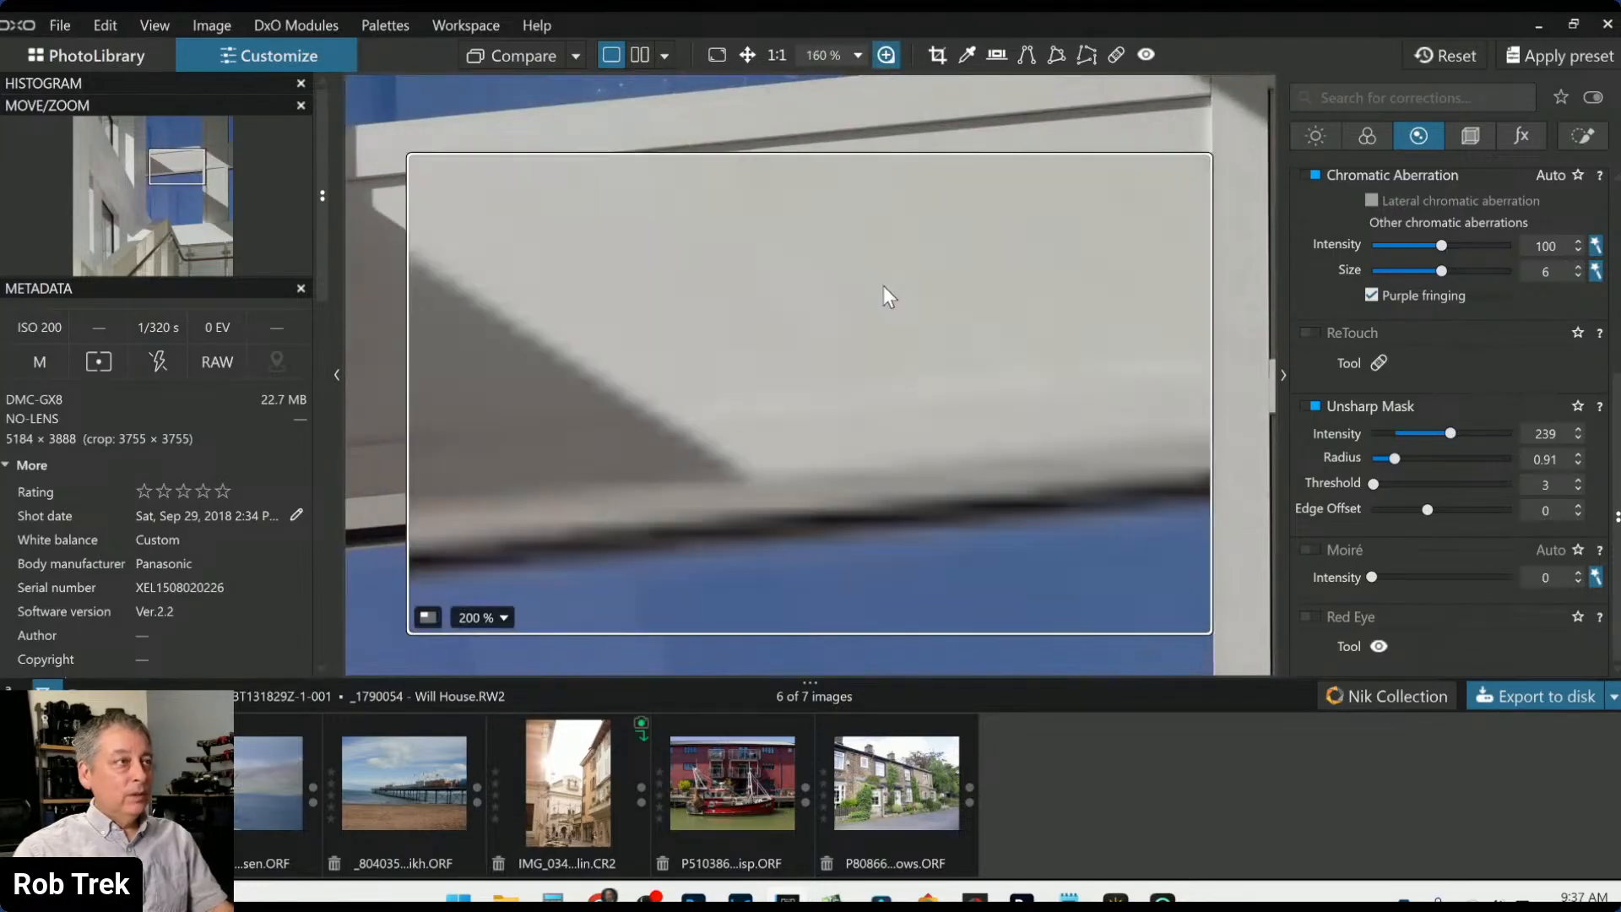
pyautogui.moveTo(874, 271); pyautogui.dragTo(870, 241)
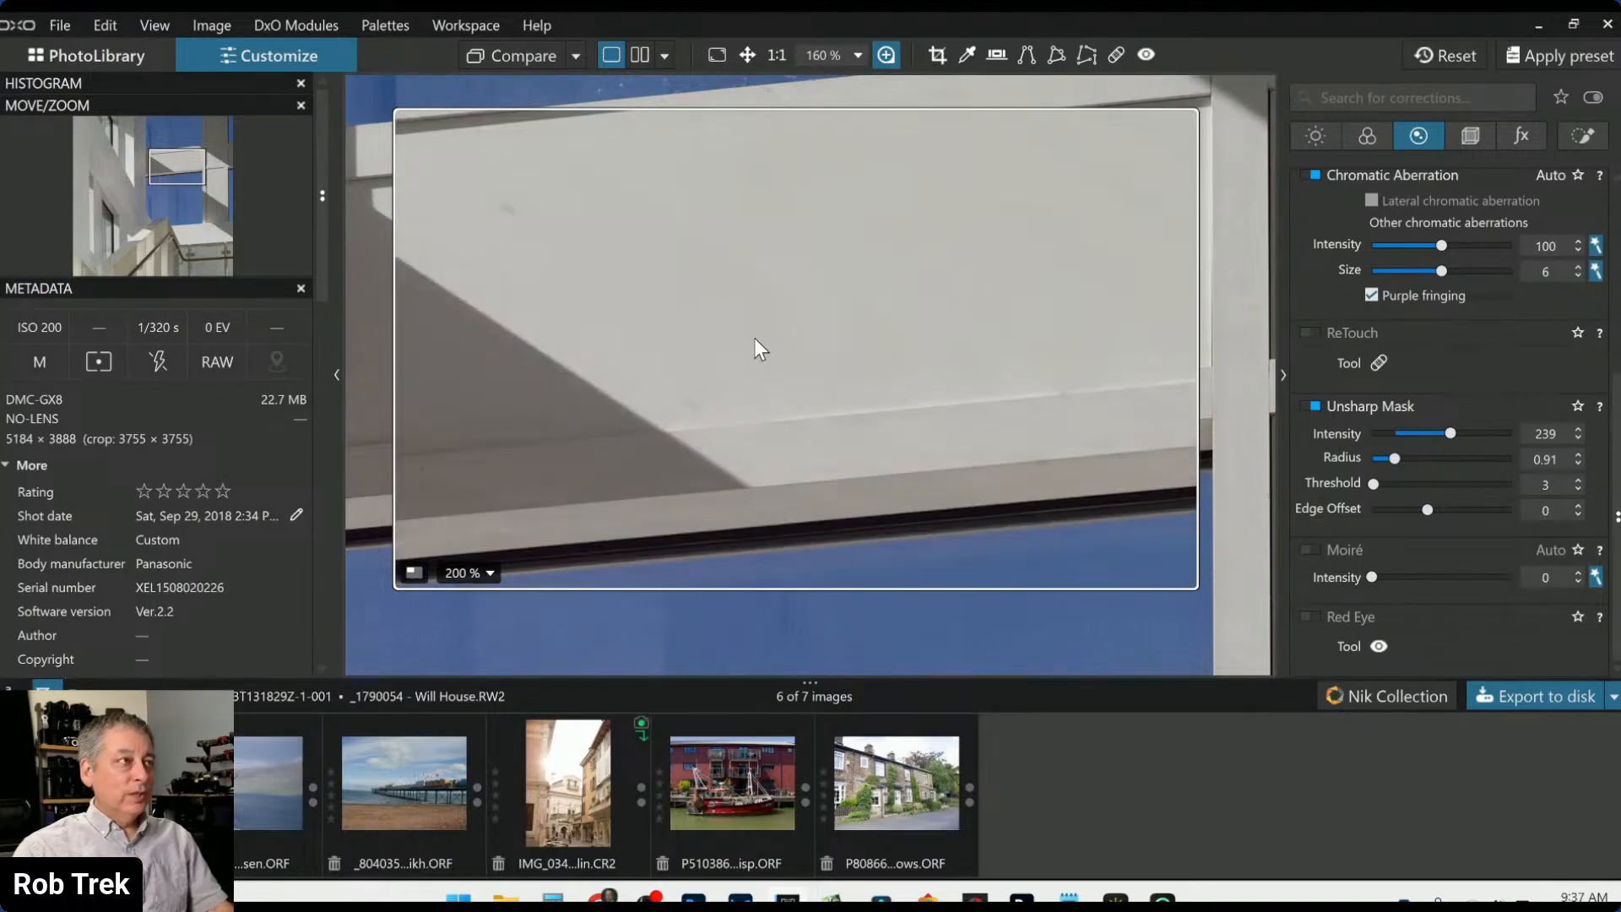
pyautogui.moveTo(785, 375); pyautogui.dragTo(768, 351)
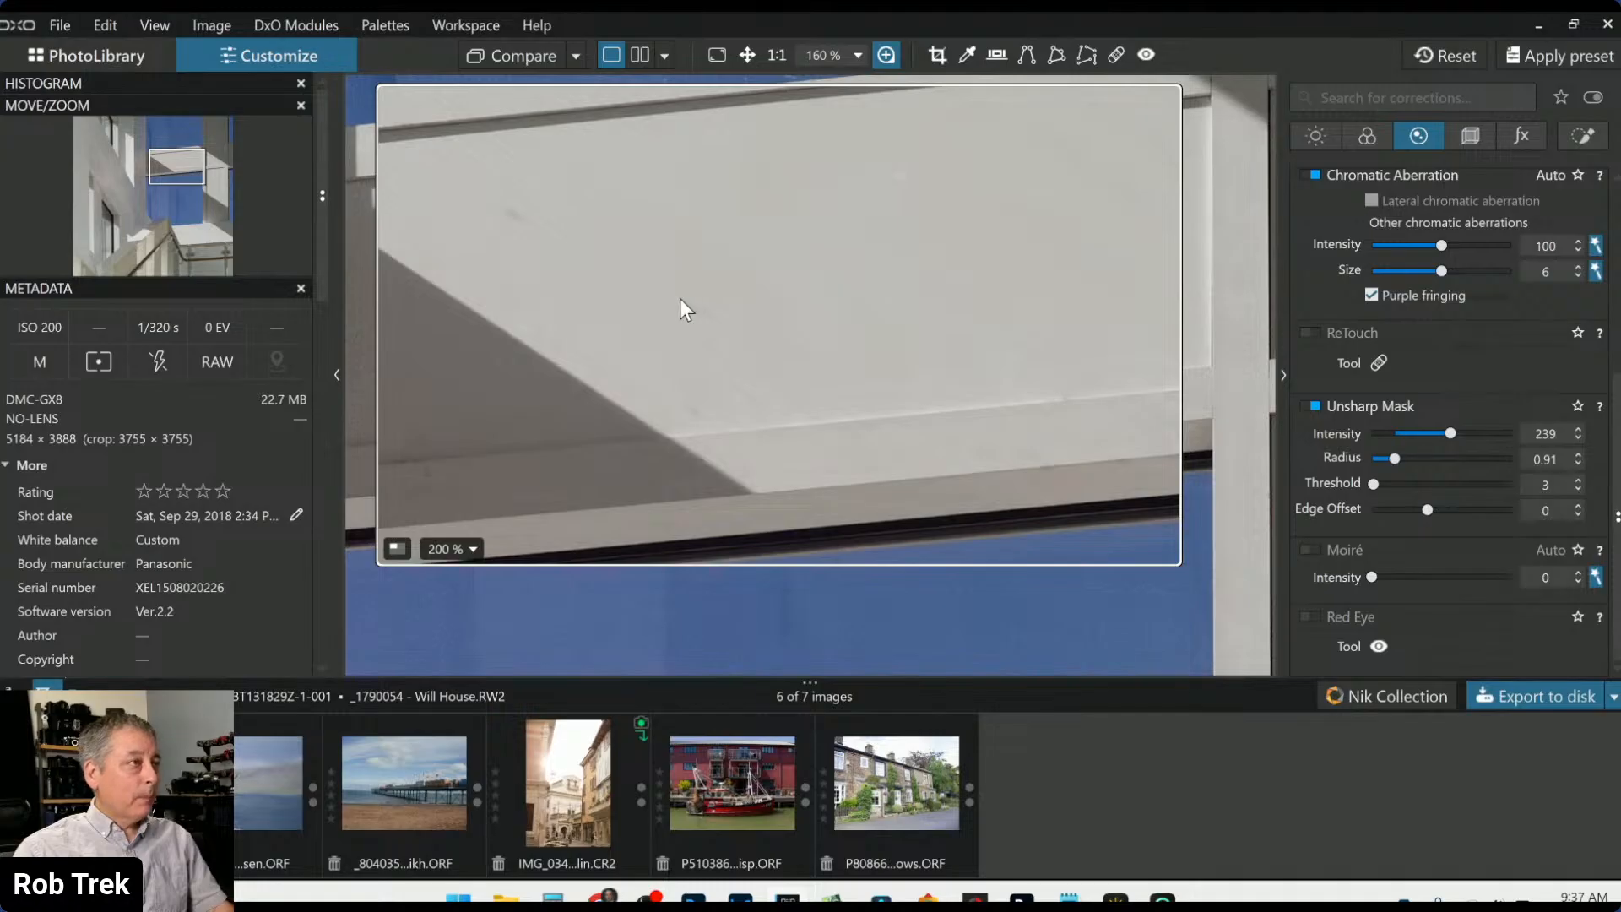
pyautogui.moveTo(677, 310); pyautogui.dragTo(691, 310)
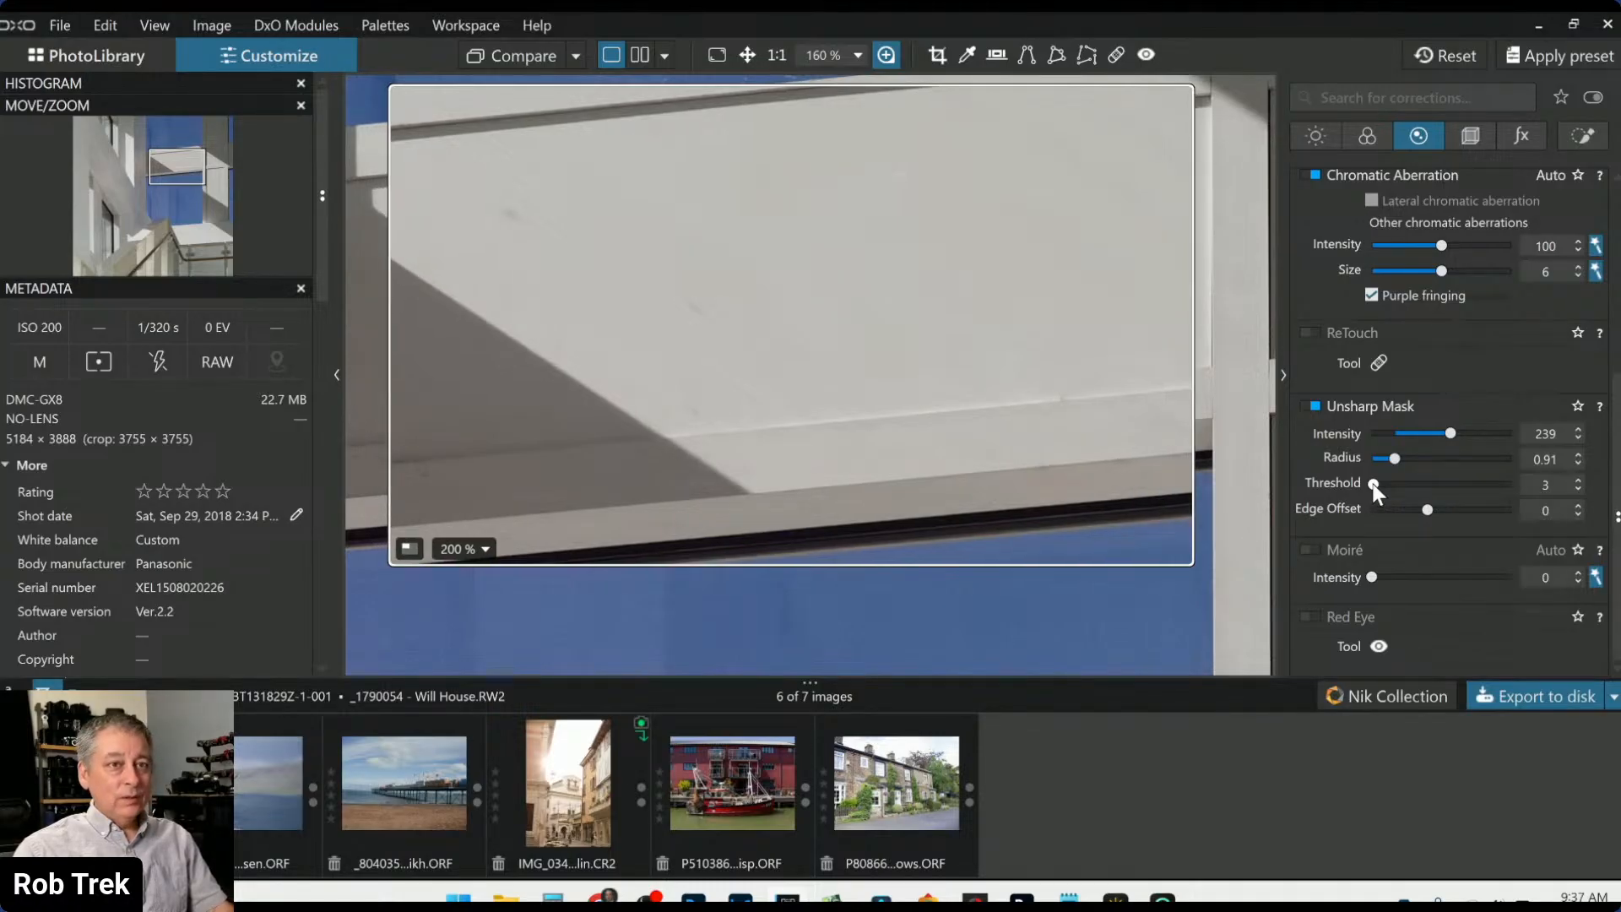
# Set the Unsharp Mask Threshold to 0 and Intensity to 325, checking the white panel and the shaded column beside it
pyautogui.moveTo(1373, 484); pyautogui.dragTo(1348, 485)
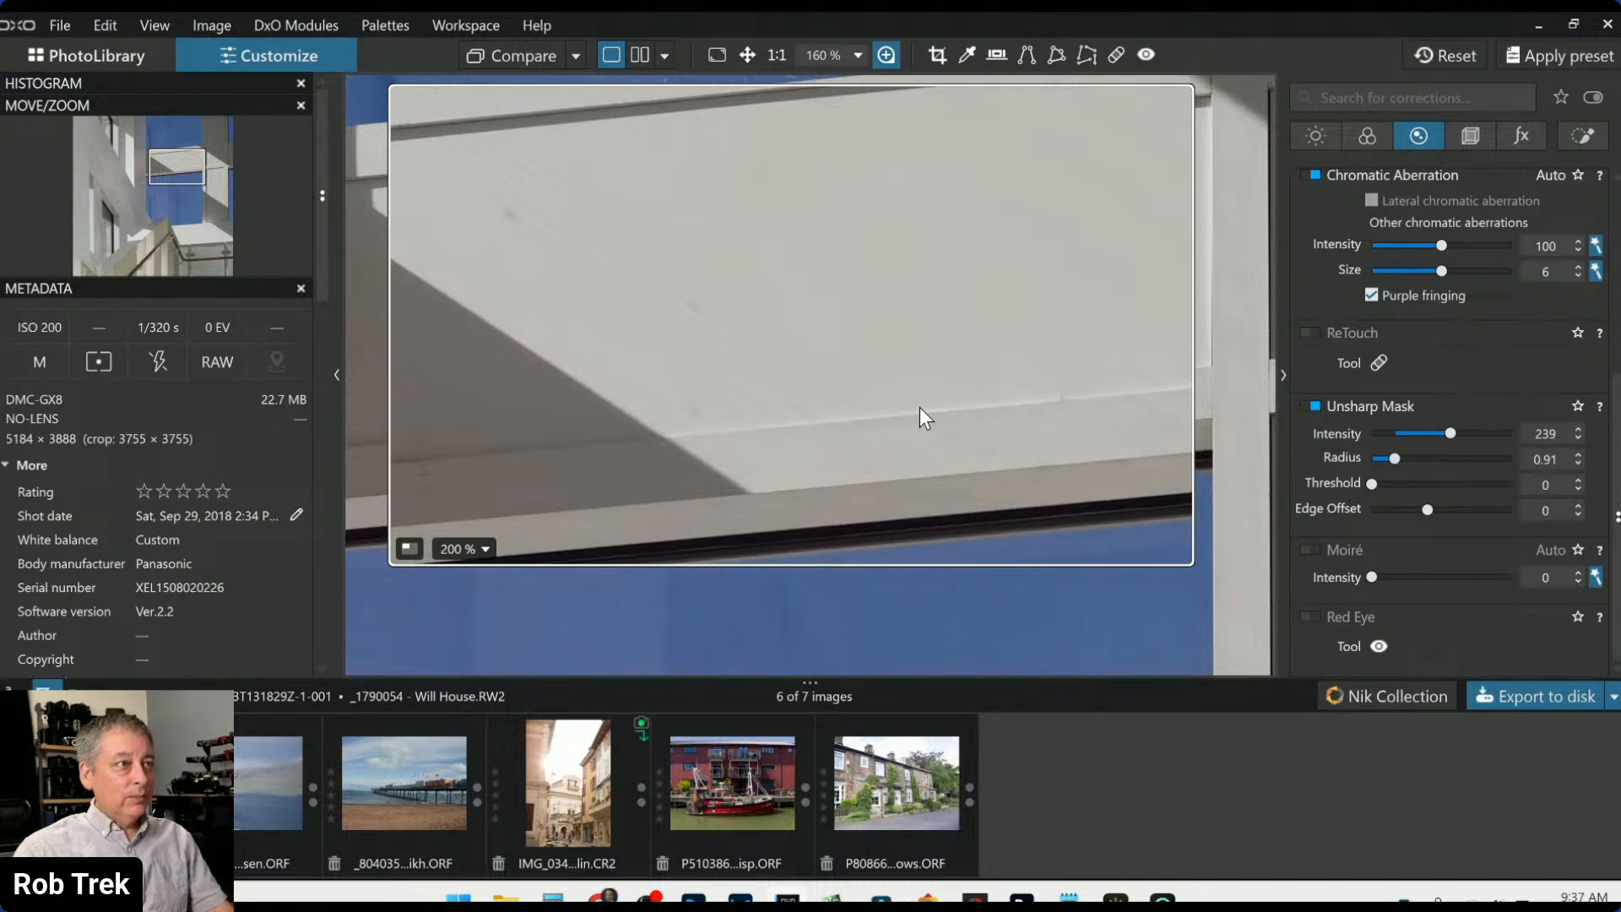
pyautogui.moveTo(912, 319); pyautogui.dragTo(981, 391)
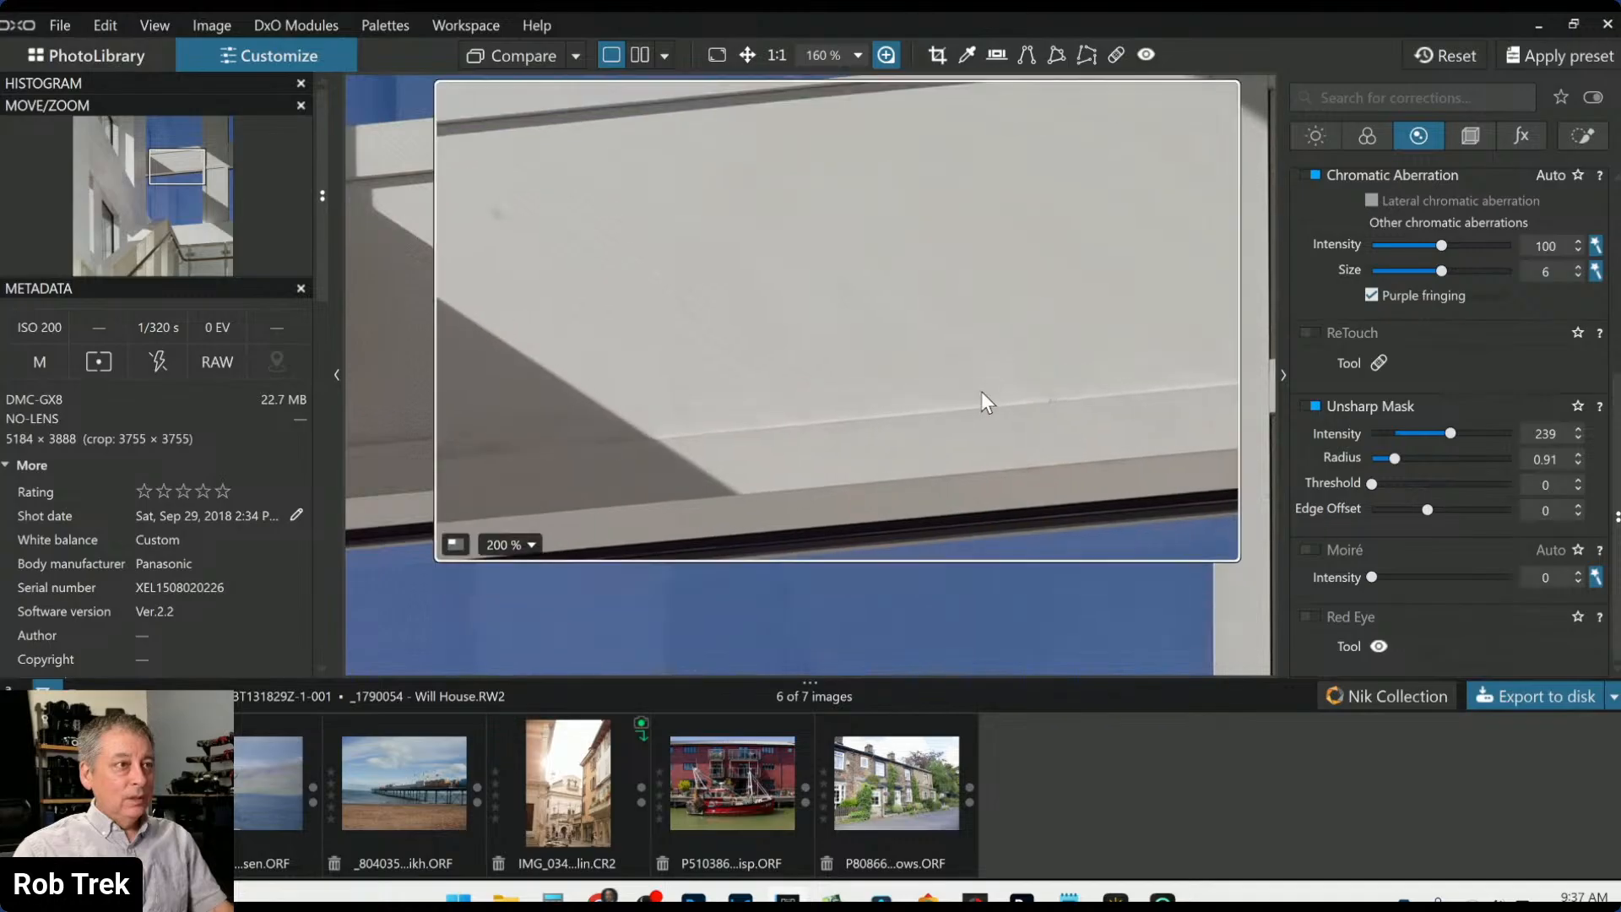
pyautogui.moveTo(1450, 434); pyautogui.dragTo(1470, 435)
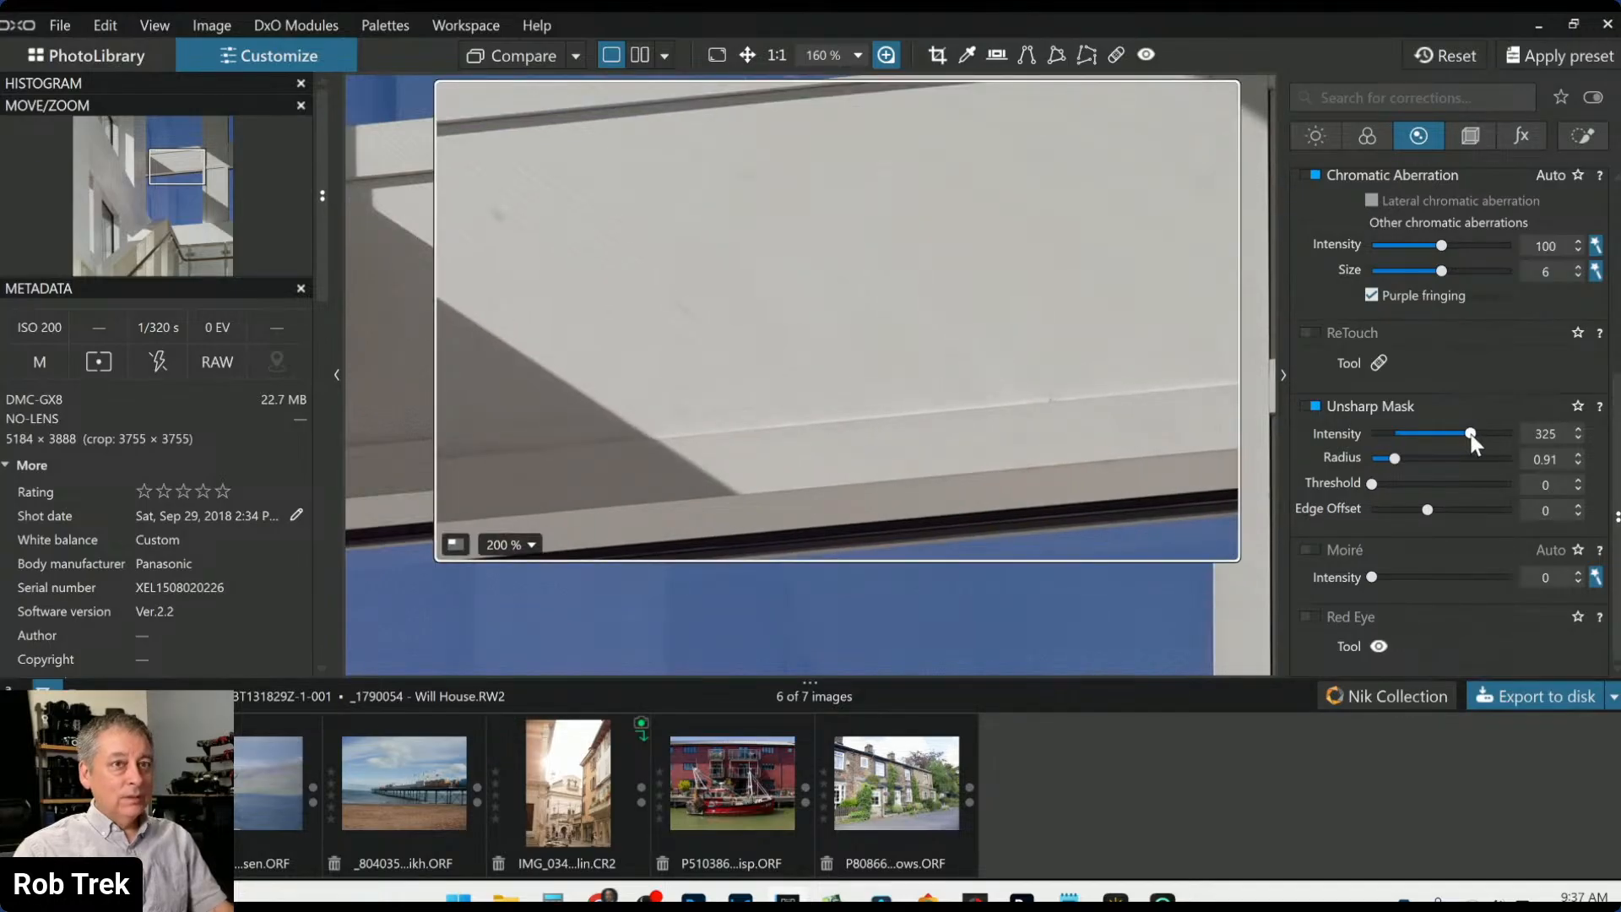
pyautogui.moveTo(913, 351); pyautogui.dragTo(914, 422)
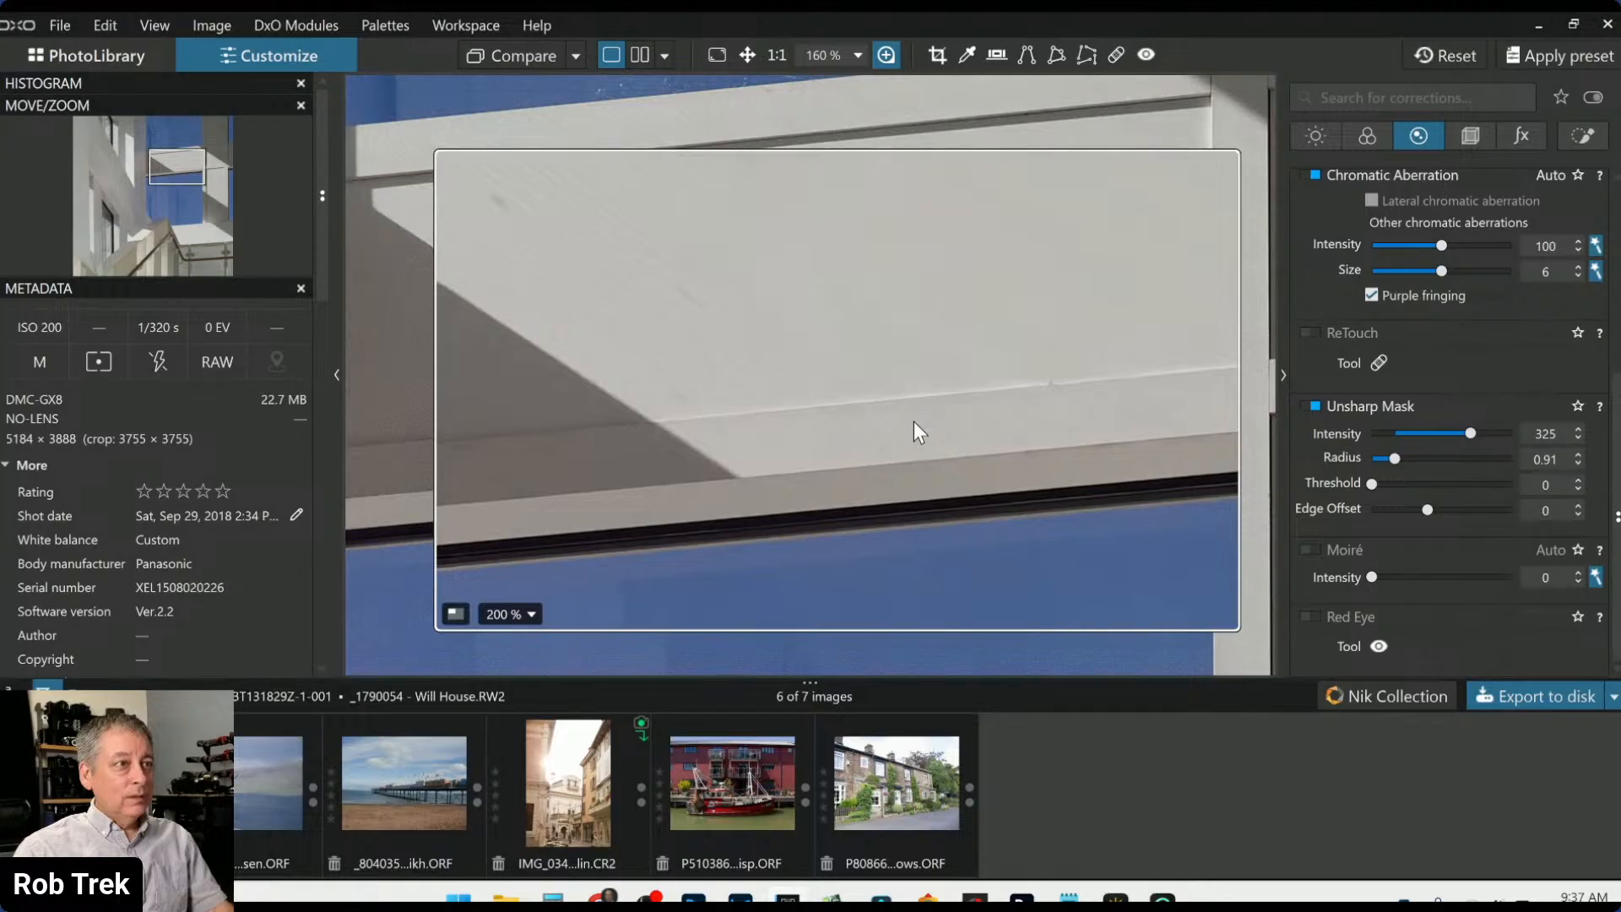
pyautogui.scroll(-3, 906, 422)
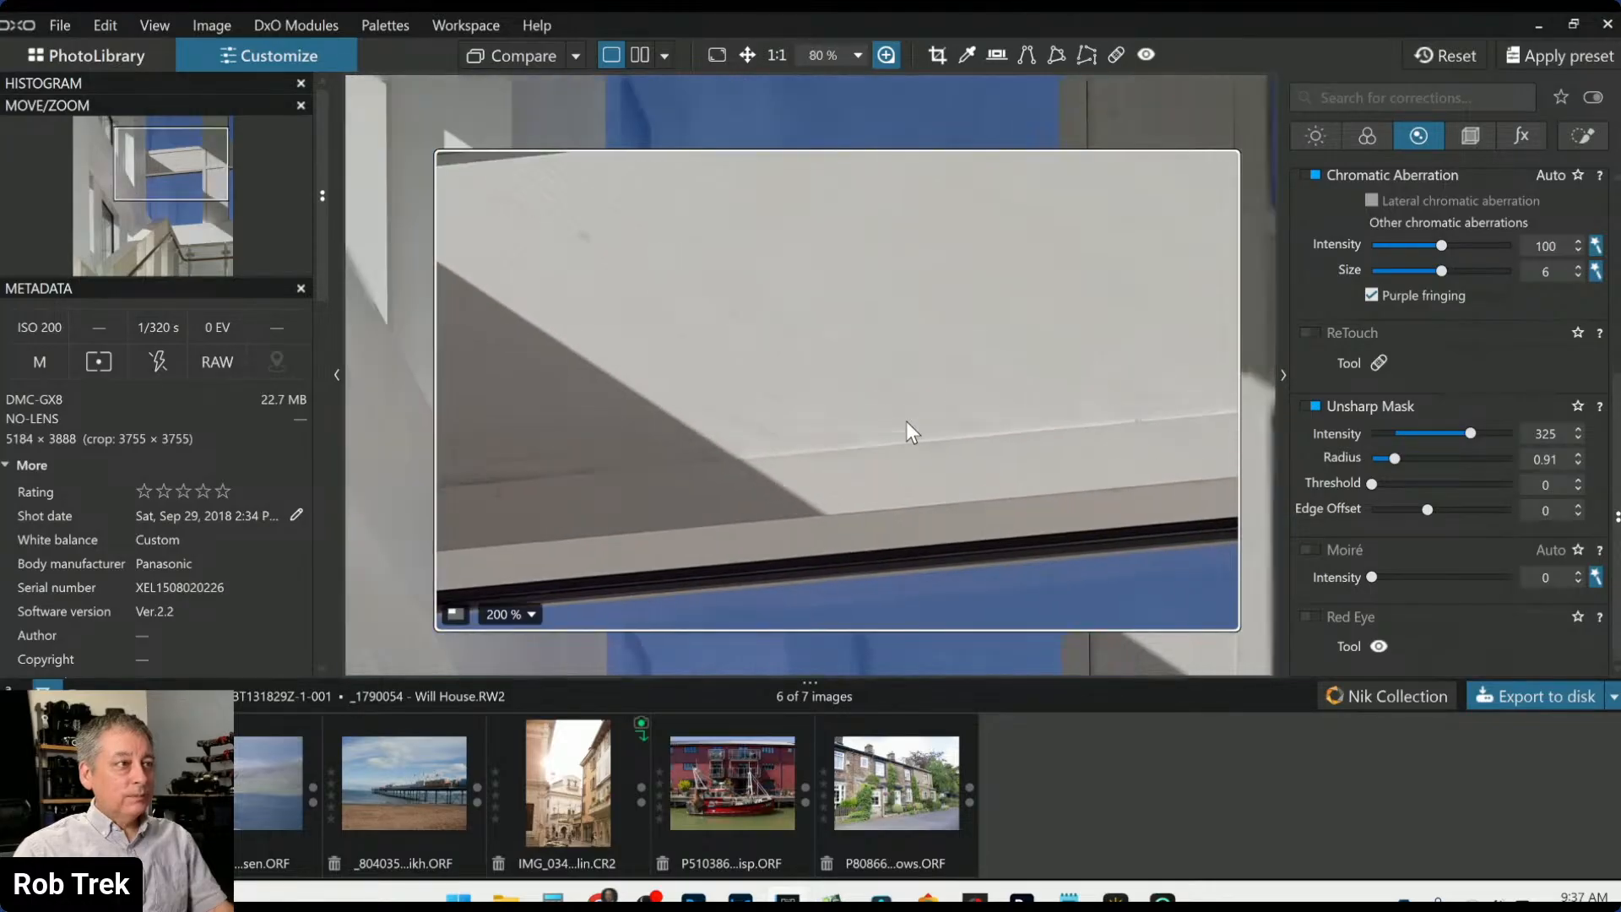
pyautogui.moveTo(908, 422); pyautogui.dragTo(589, 417)
pyautogui.moveTo(569, 295); pyautogui.dragTo(642, 285)
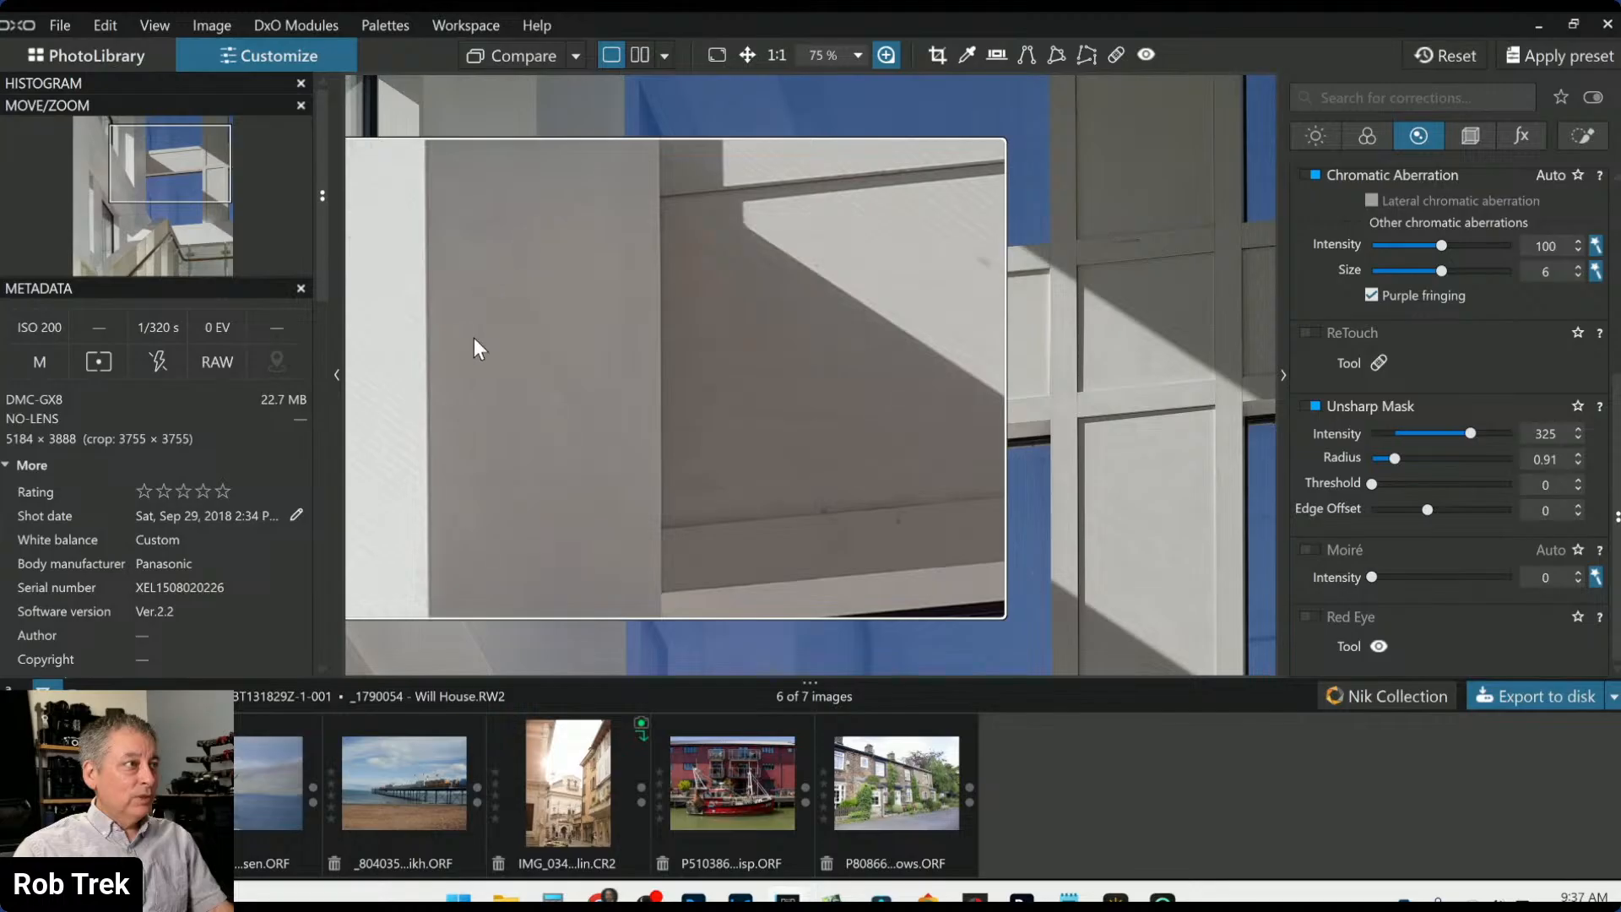
# Set the Unsharp Mask Threshold to 1 and check the sharpening on the handrail without the magnifier
pyautogui.click(1577, 480)
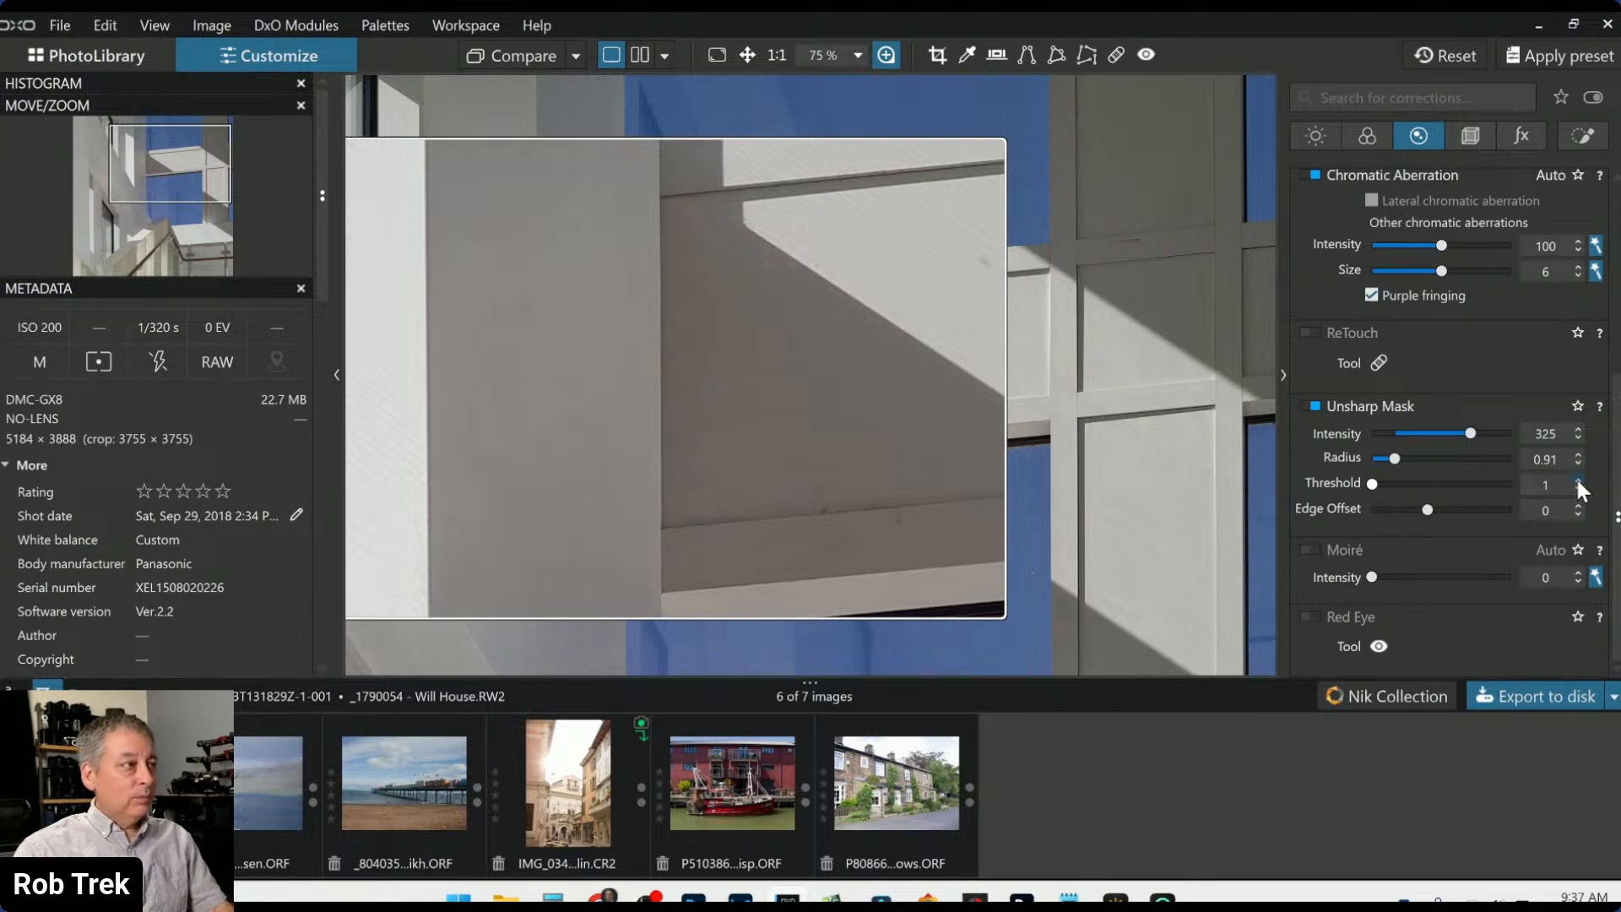
pyautogui.click(886, 54)
pyautogui.scroll(-4, 969, 411)
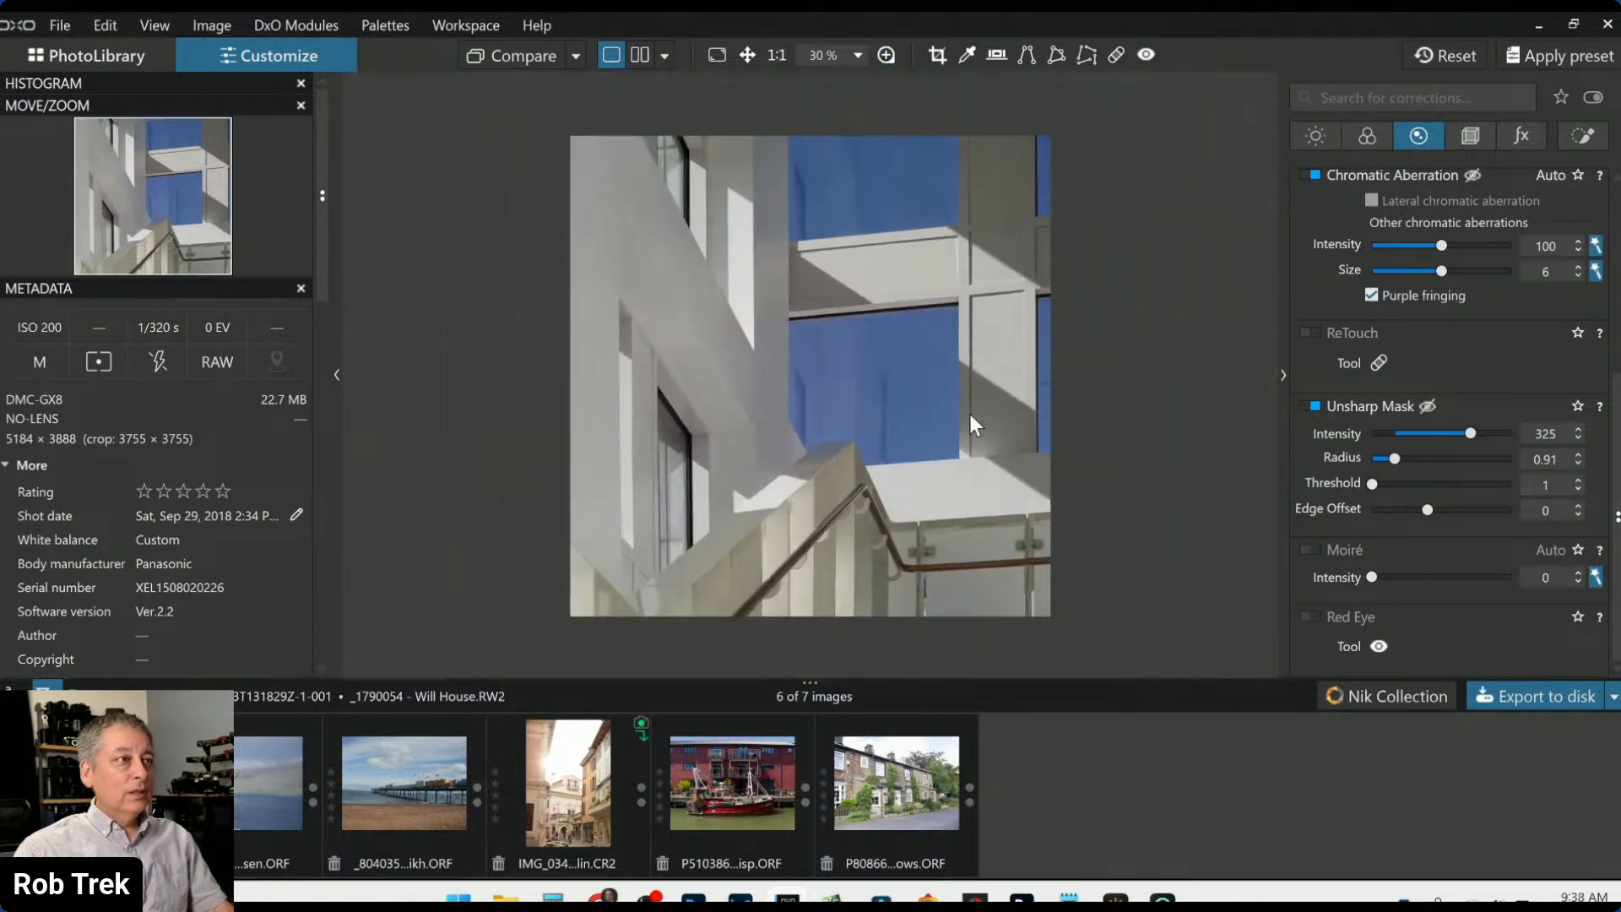
pyautogui.scroll(1, 970, 414)
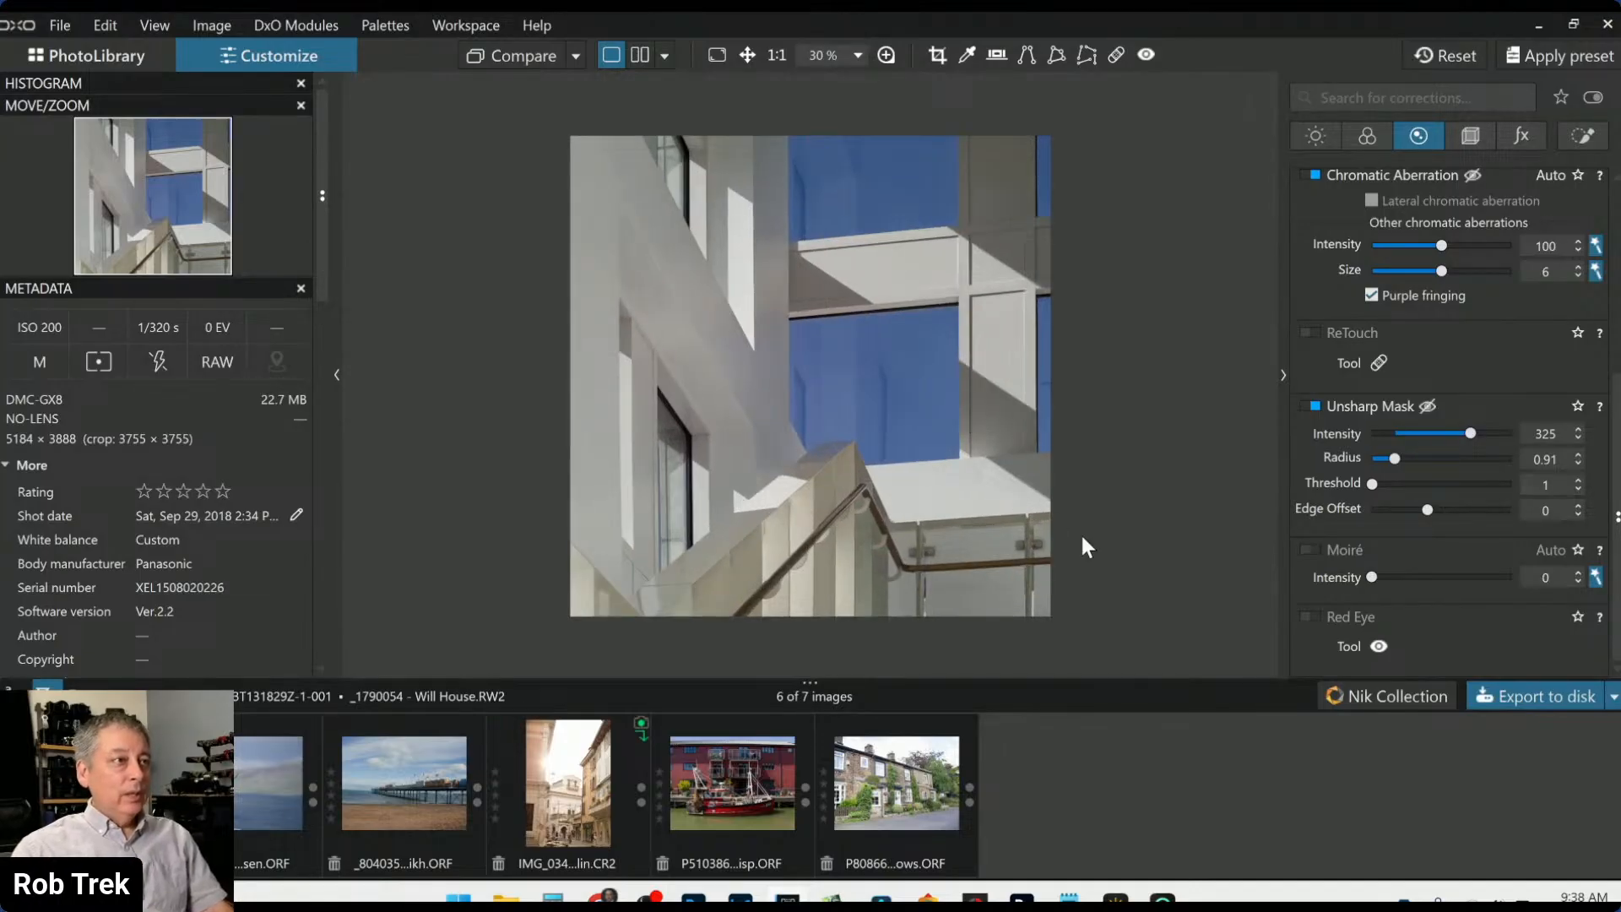
pyautogui.scroll(8, 992, 564)
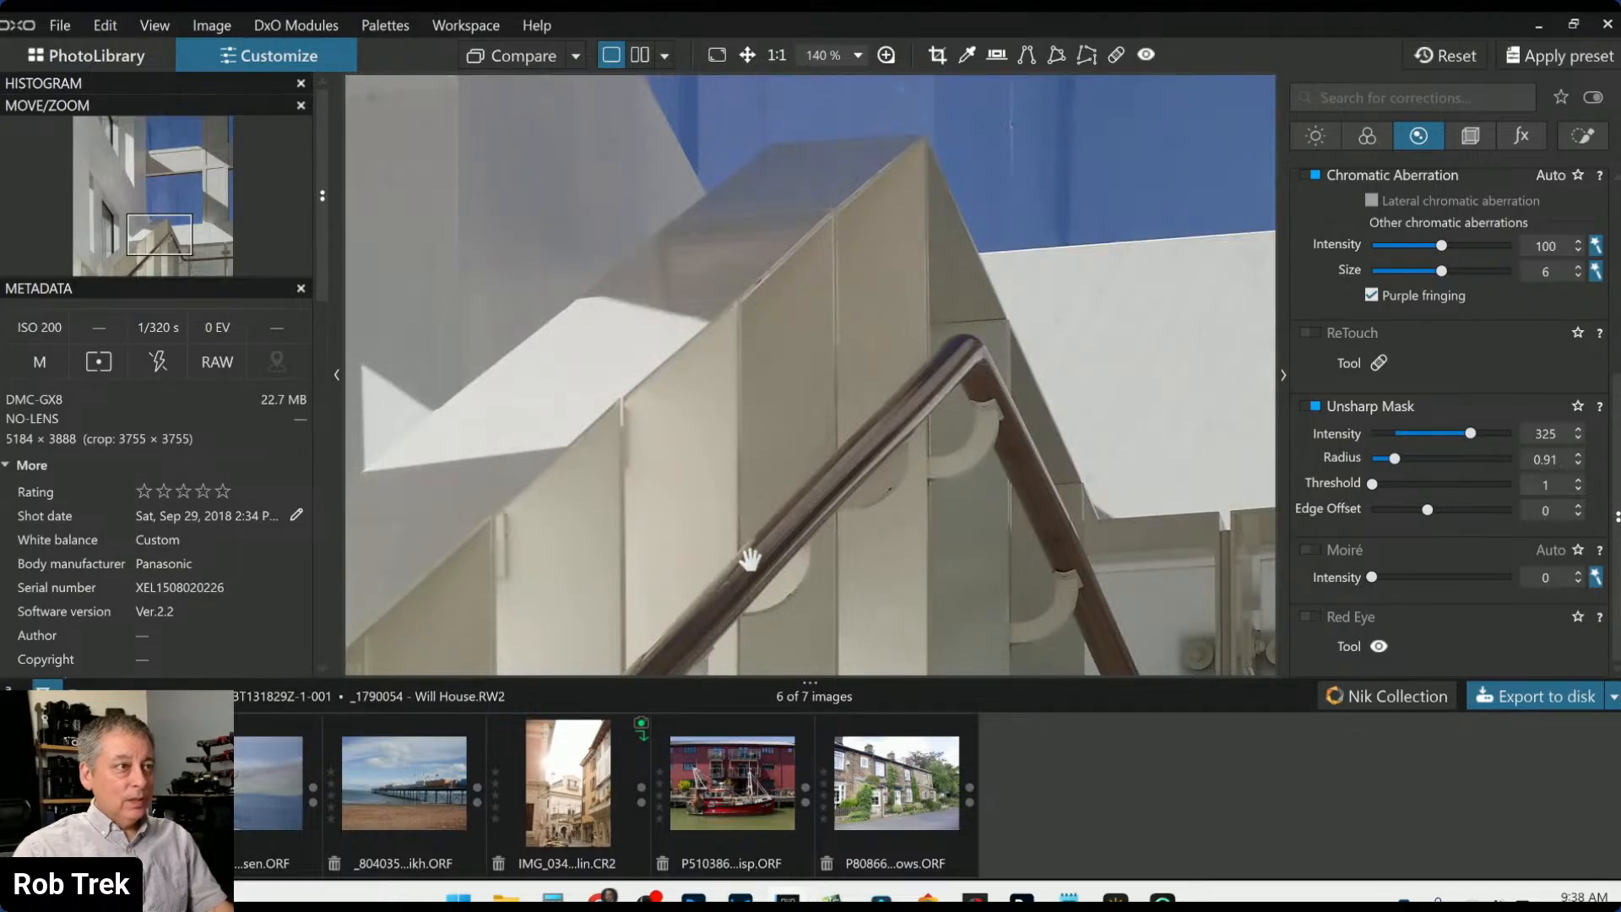
pyautogui.scroll(-7, 836, 522)
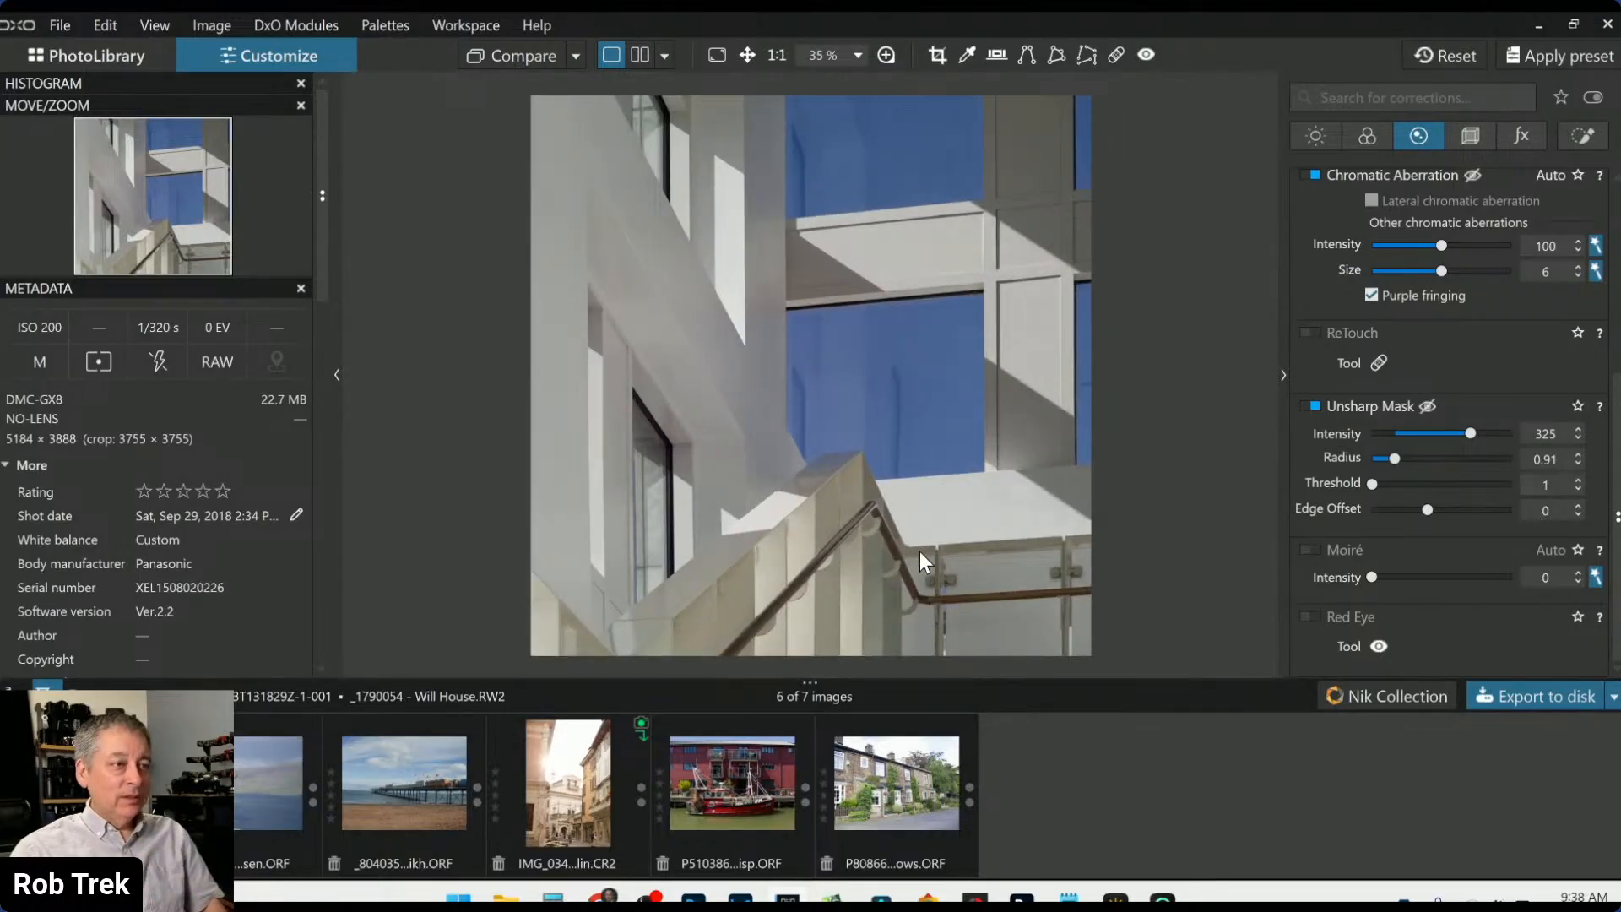
# Sample the brown handrail with the HSL color picker and set the orange channel's Saturation to 53
pyautogui.click(1364, 144)
pyautogui.scroll(-2, 1371, 522)
pyautogui.scroll(2, 1368, 516)
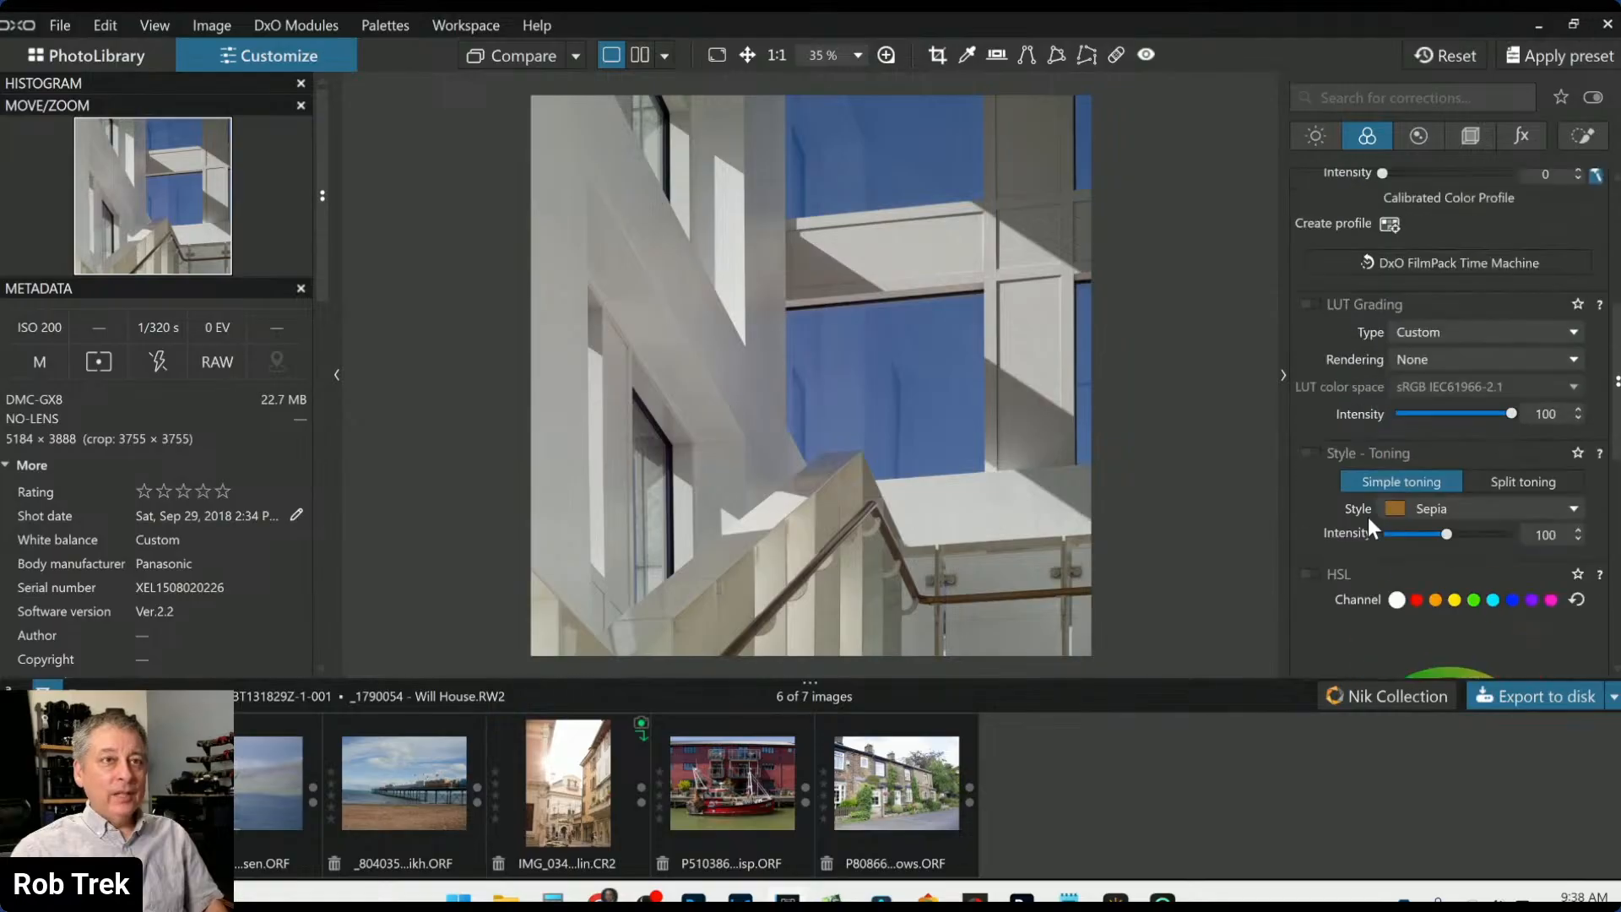
pyautogui.scroll(-4, 1368, 517)
pyautogui.click(1447, 457)
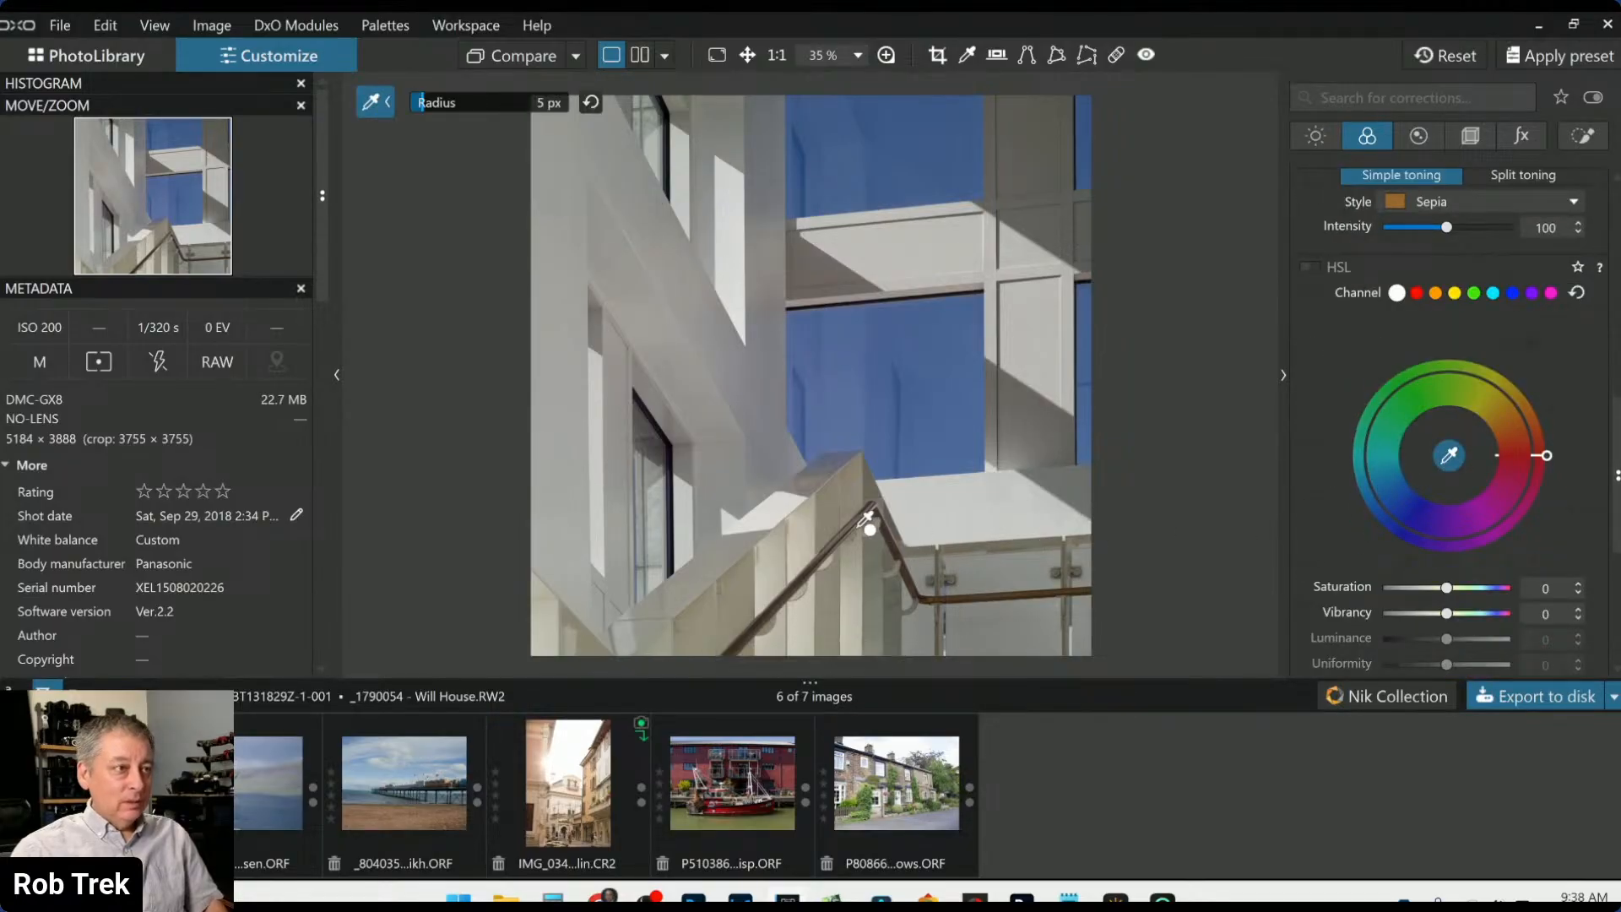
pyautogui.scroll(4, 815, 592)
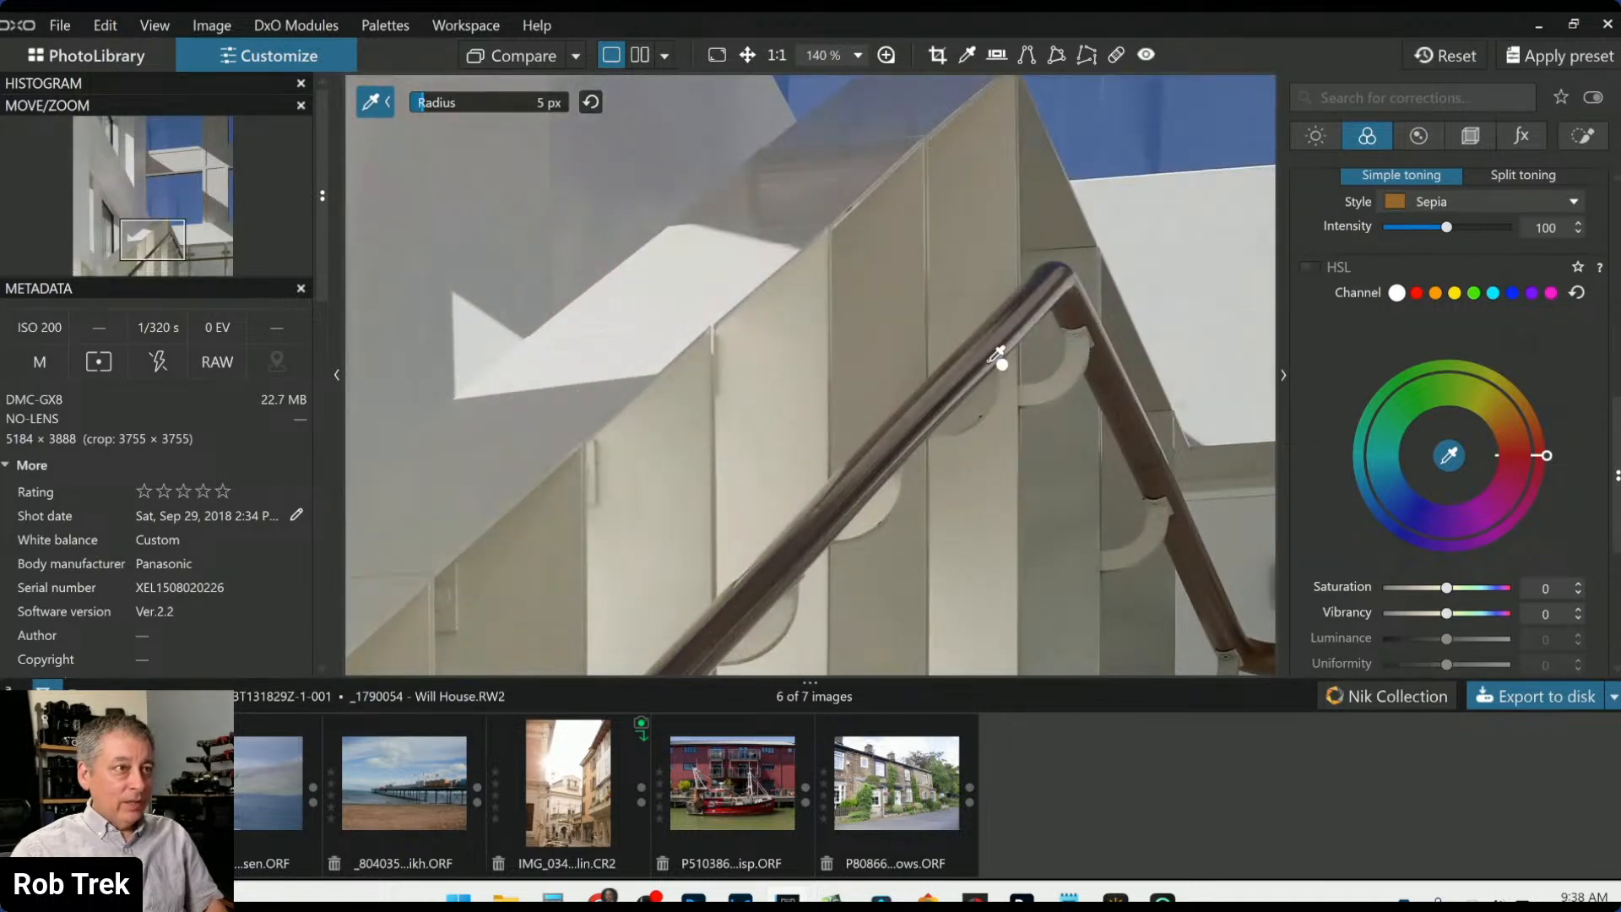
pyautogui.click(1118, 362)
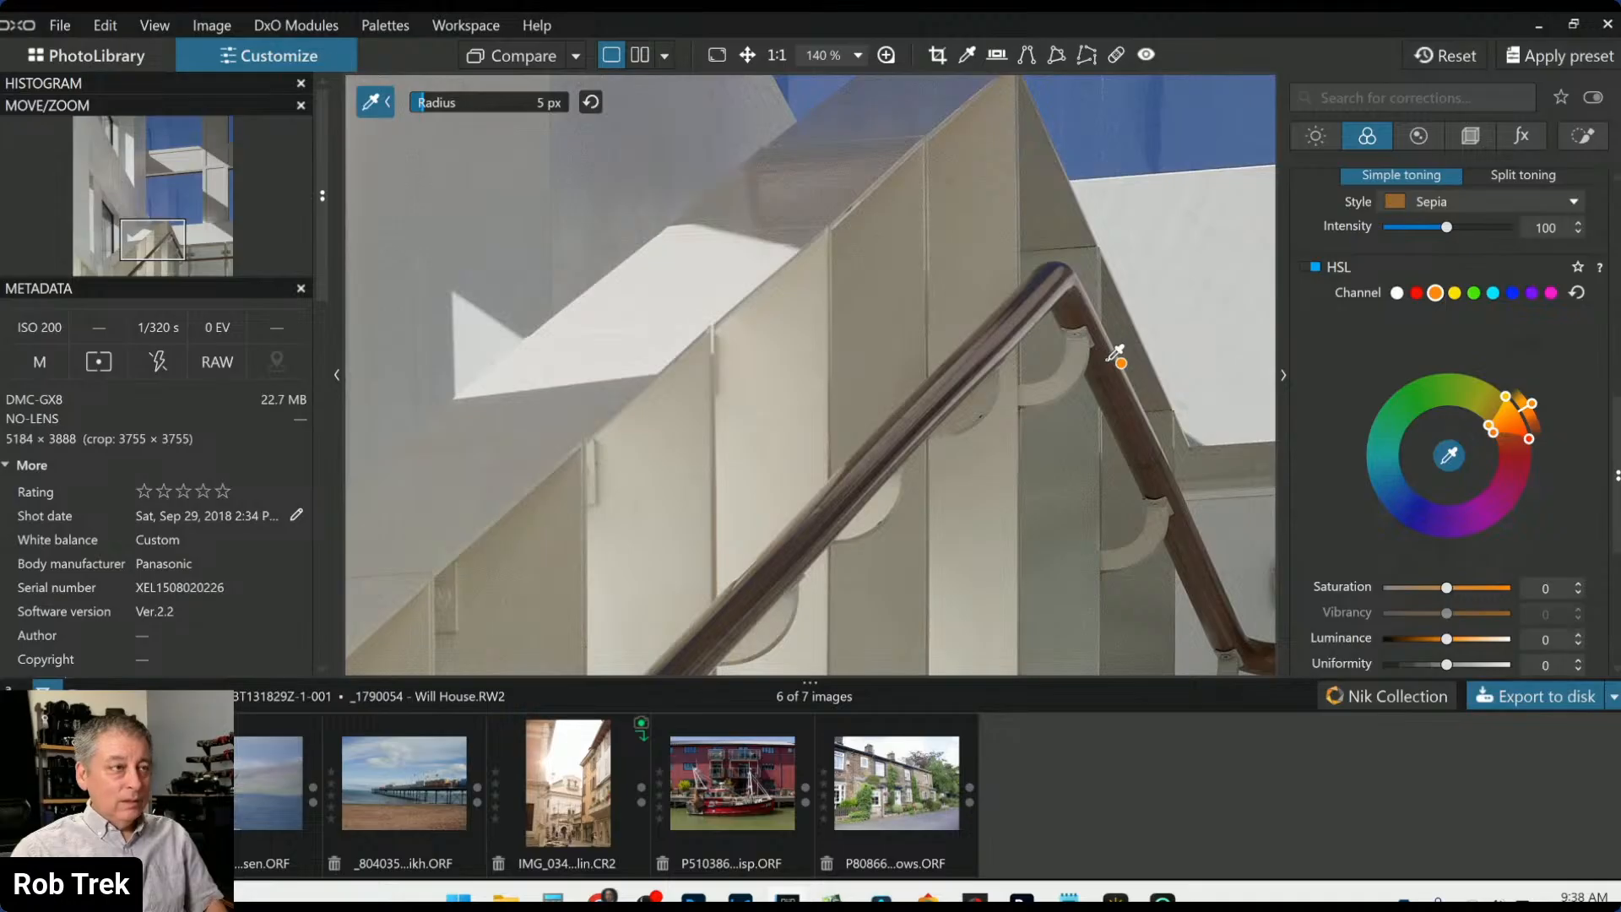
pyautogui.moveTo(1444, 586); pyautogui.dragTo(1481, 586)
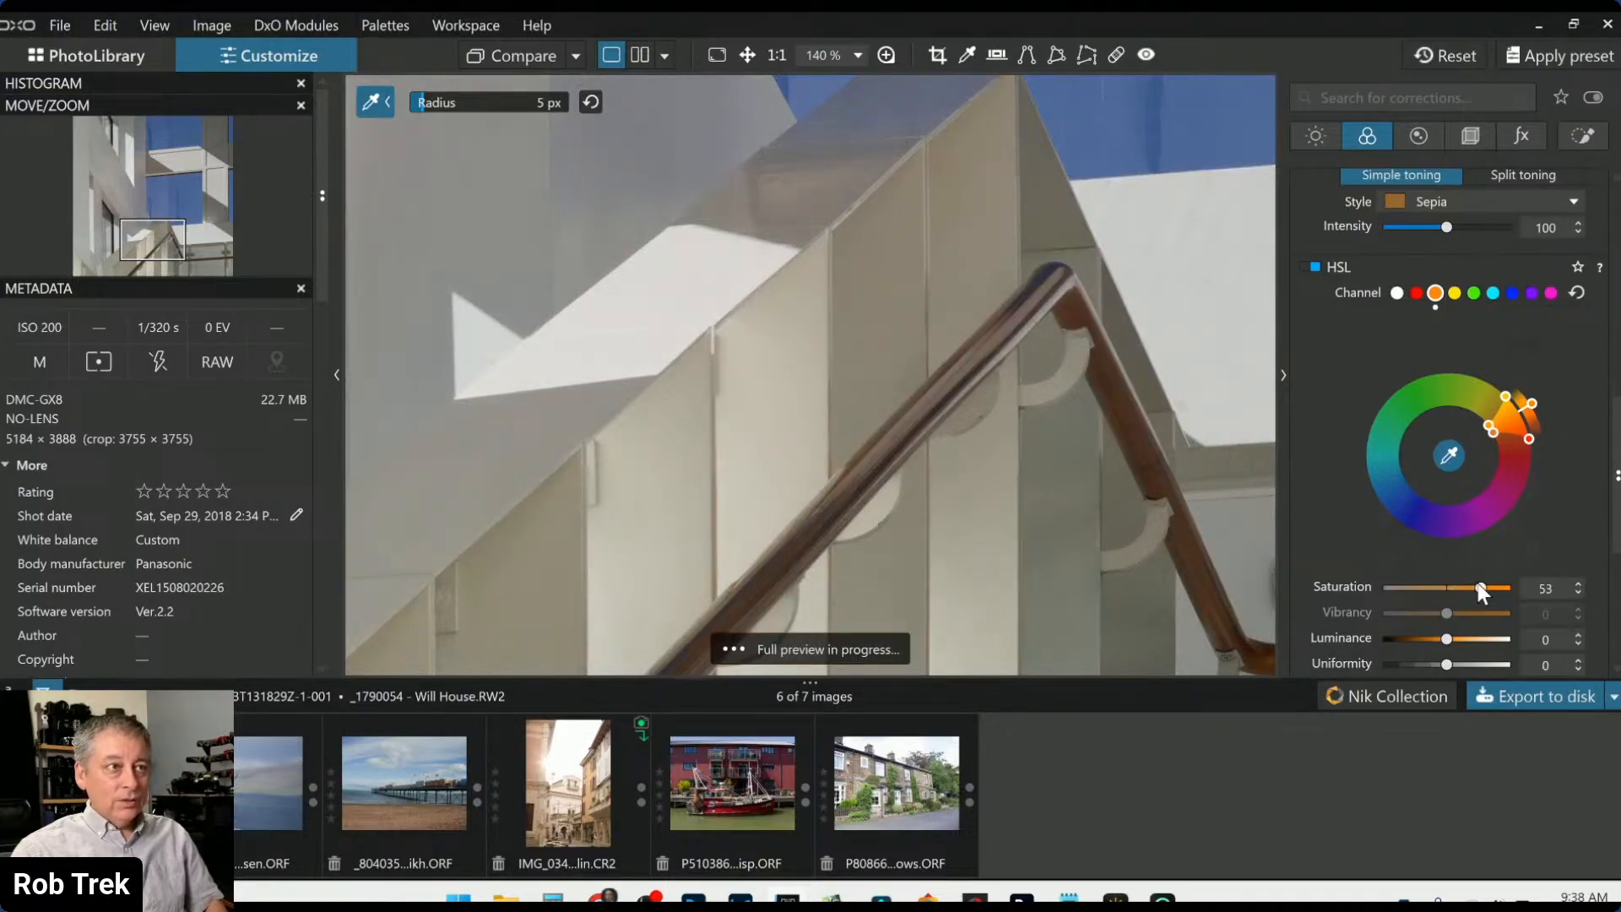
pyautogui.scroll(-3, 1123, 474)
pyautogui.scroll(-3, 1113, 483)
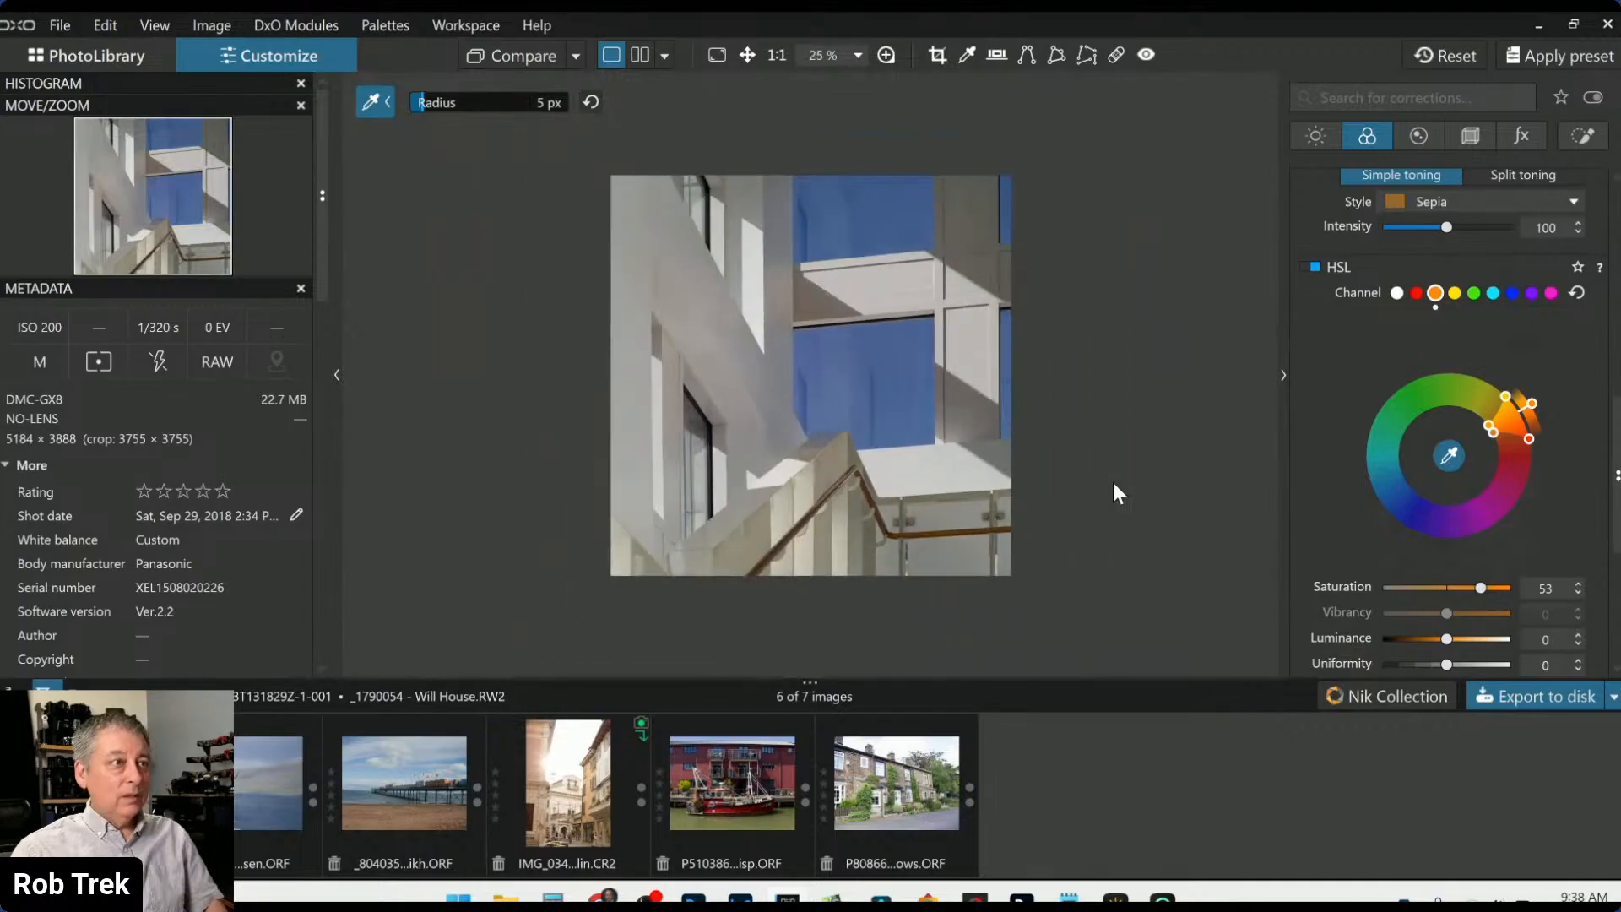
# Set the orange channel's HSL Saturation to 57, narrow its hue range on the color wheel, and close the color picker
pyautogui.moveTo(1487, 587)
pyautogui.mouseDown()
pyautogui.moveTo(1501, 587)
pyautogui.moveTo(1340, 580)
pyautogui.moveTo(1482, 591)
pyautogui.mouseUp()
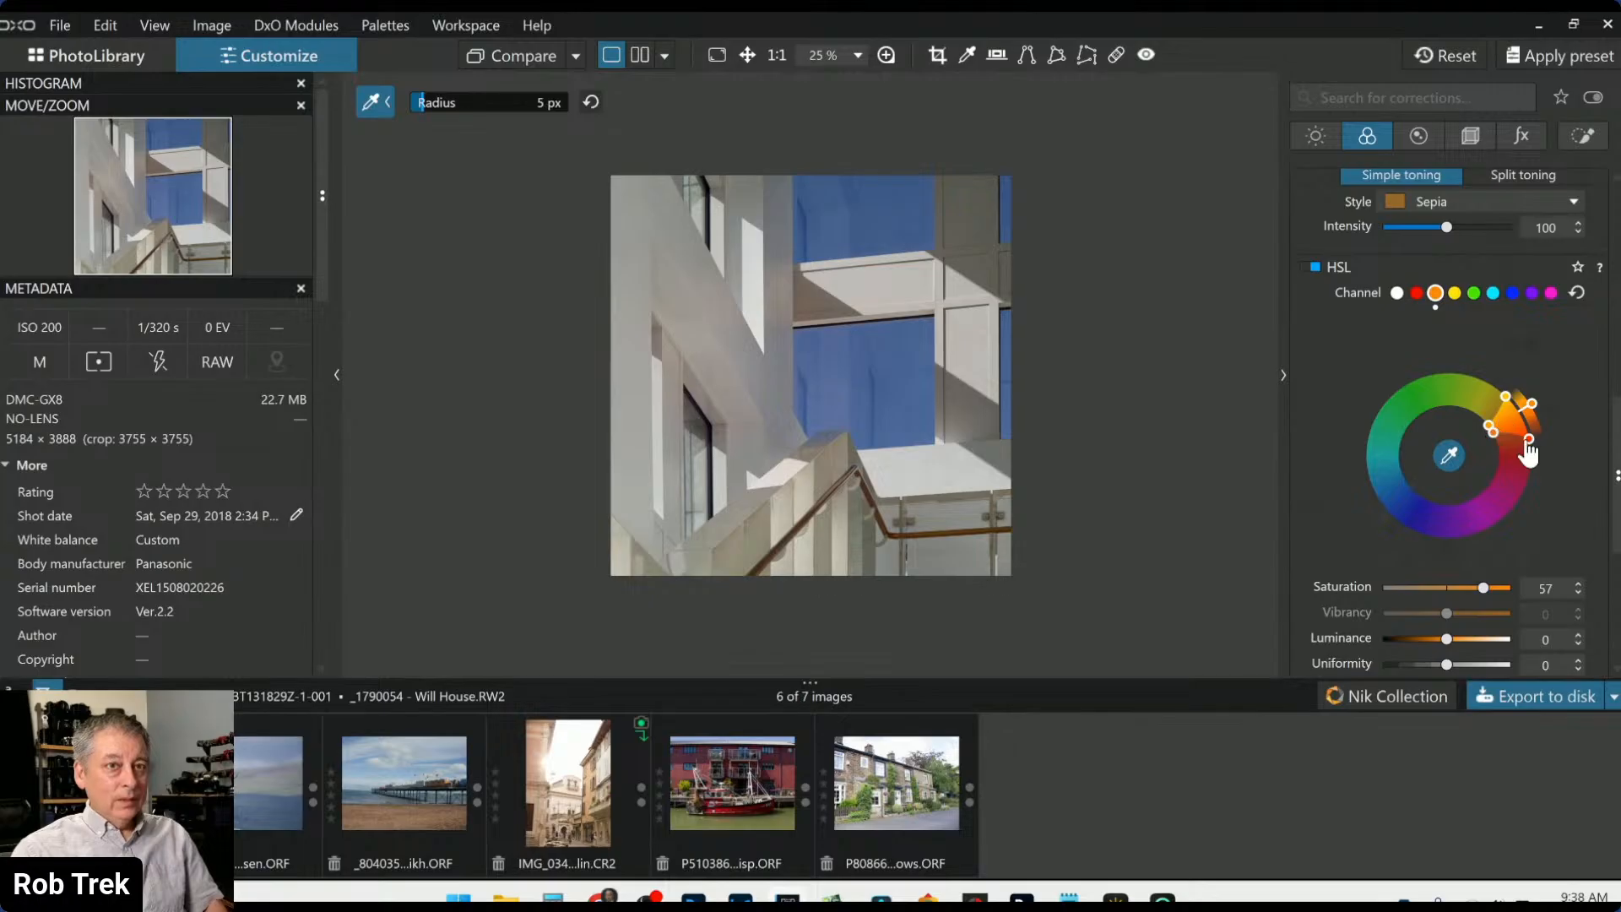
pyautogui.moveTo(1529, 443); pyautogui.dragTo(1515, 417)
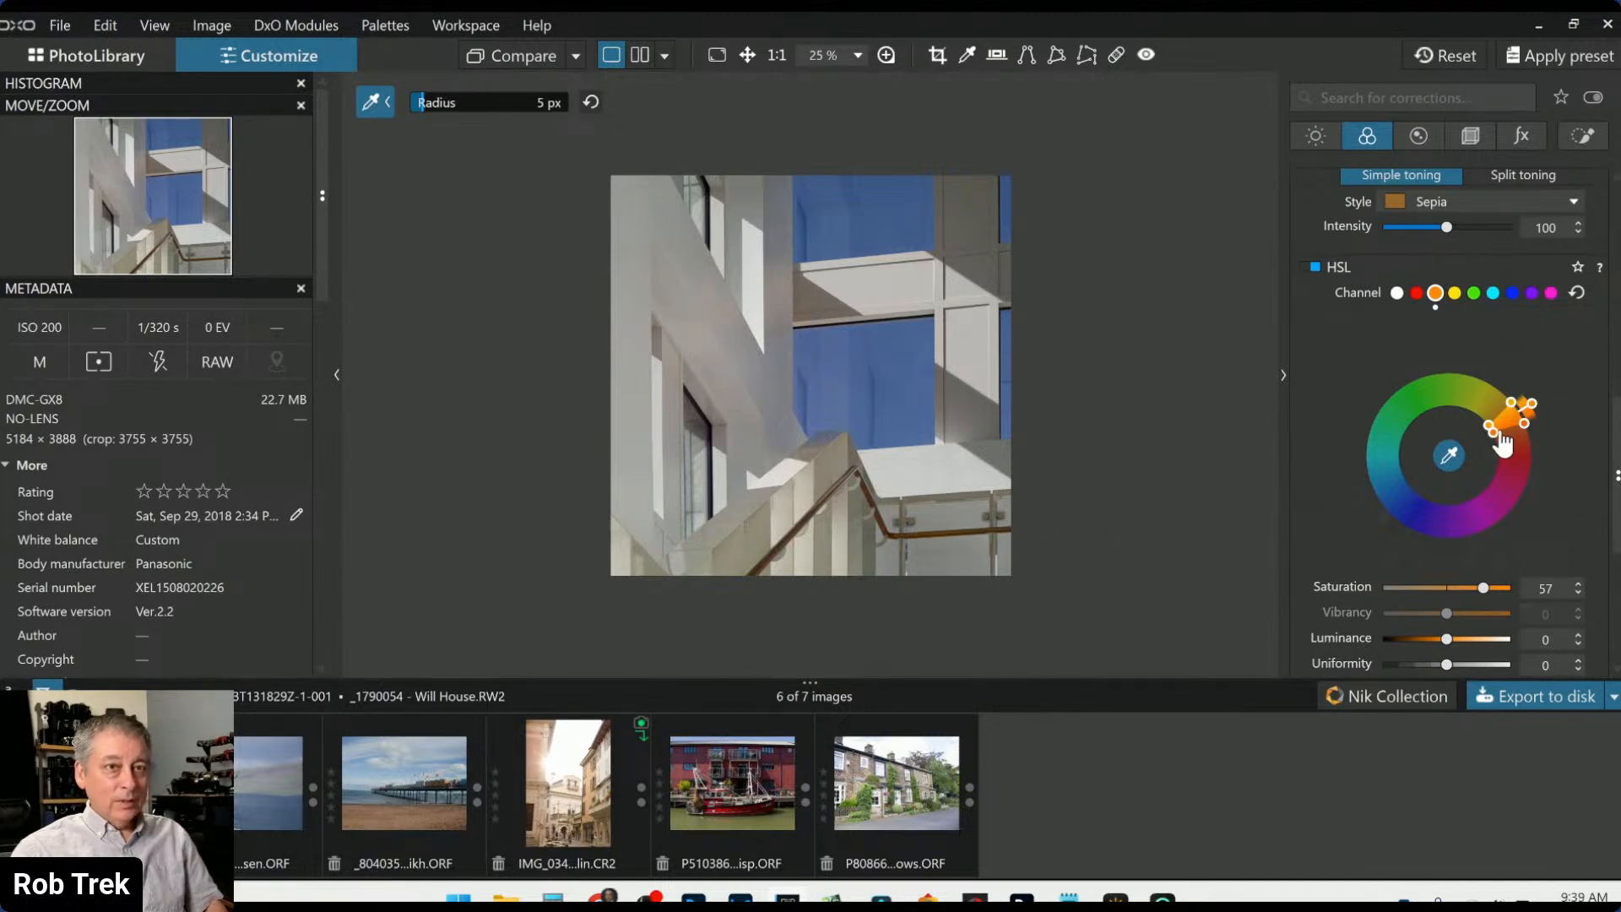
pyautogui.scroll(4, 816, 530)
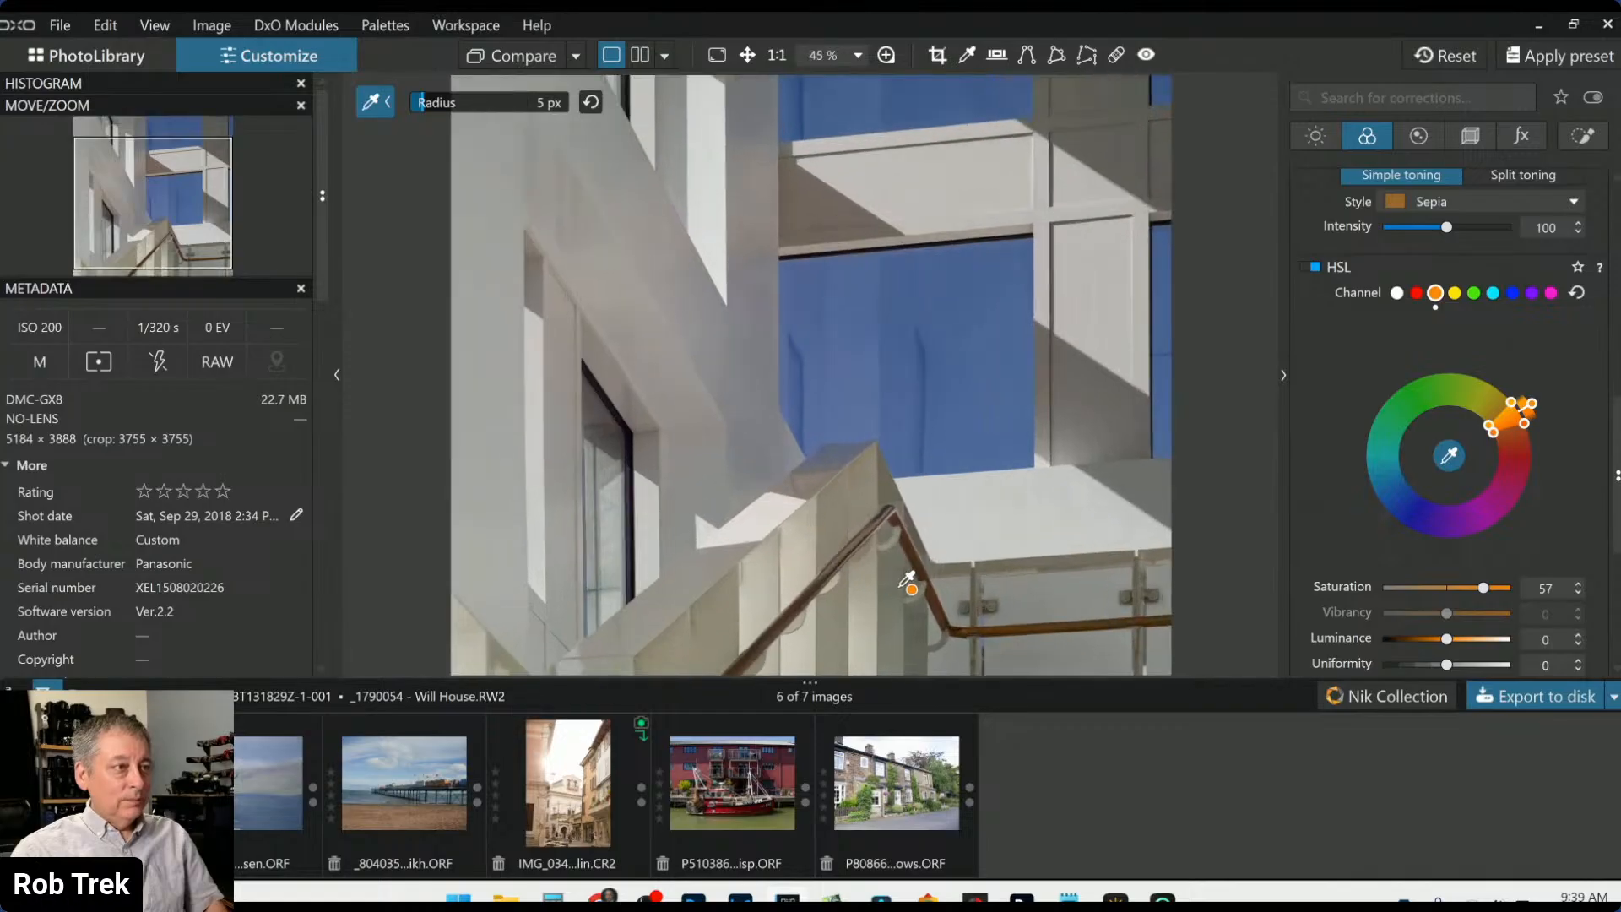
pyautogui.scroll(-3, 954, 557)
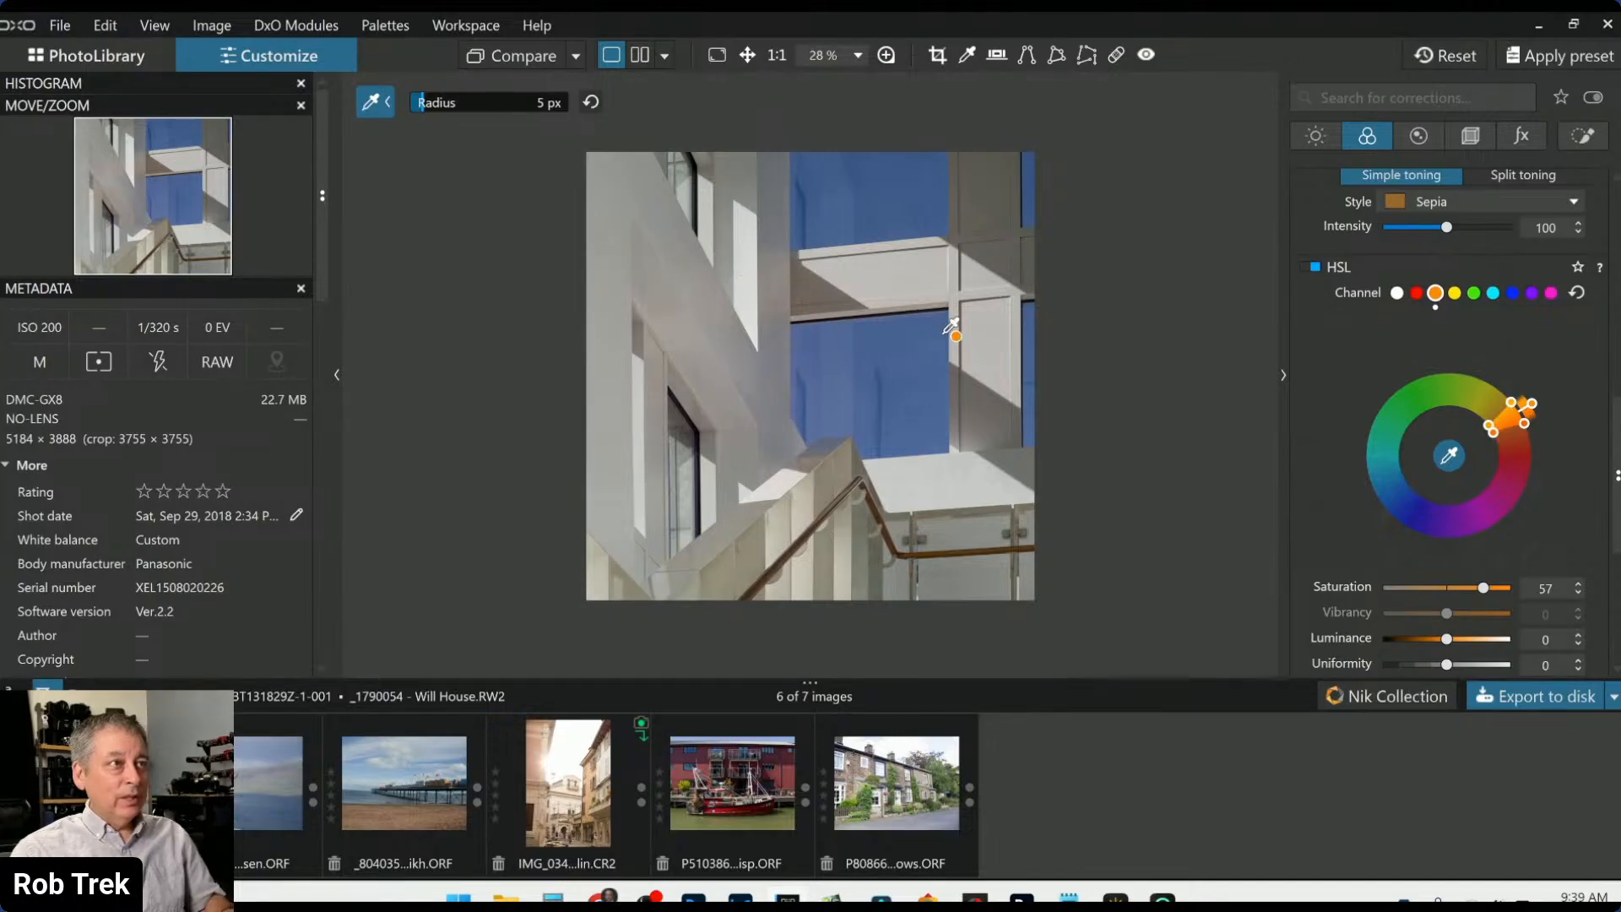
pyautogui.press('Escape')
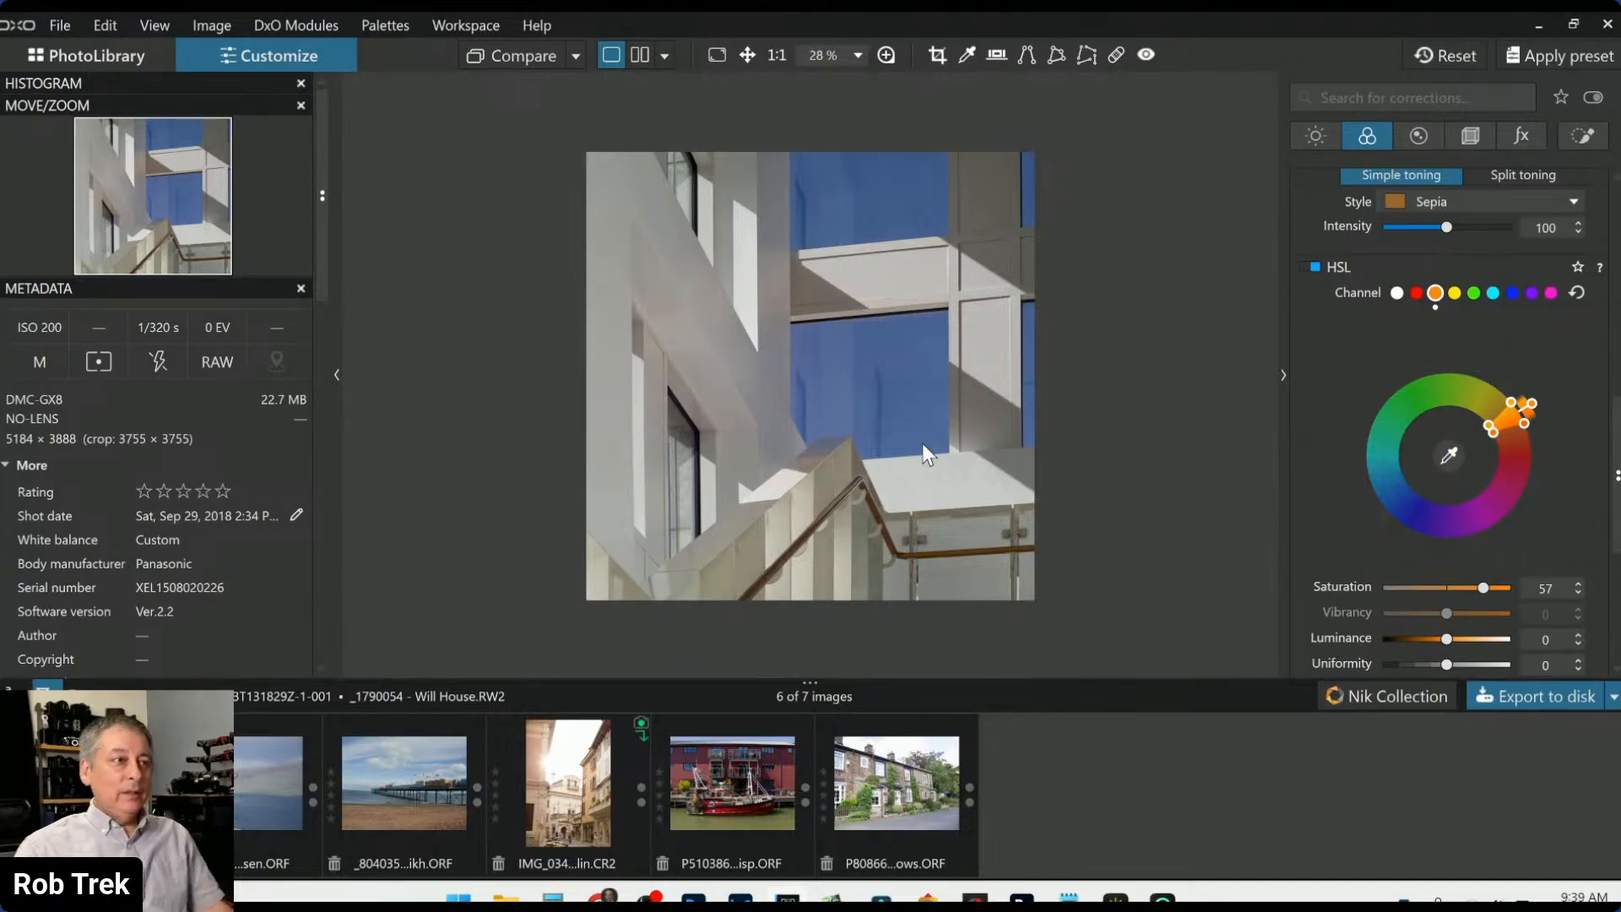
pyautogui.scroll(2, 924, 452)
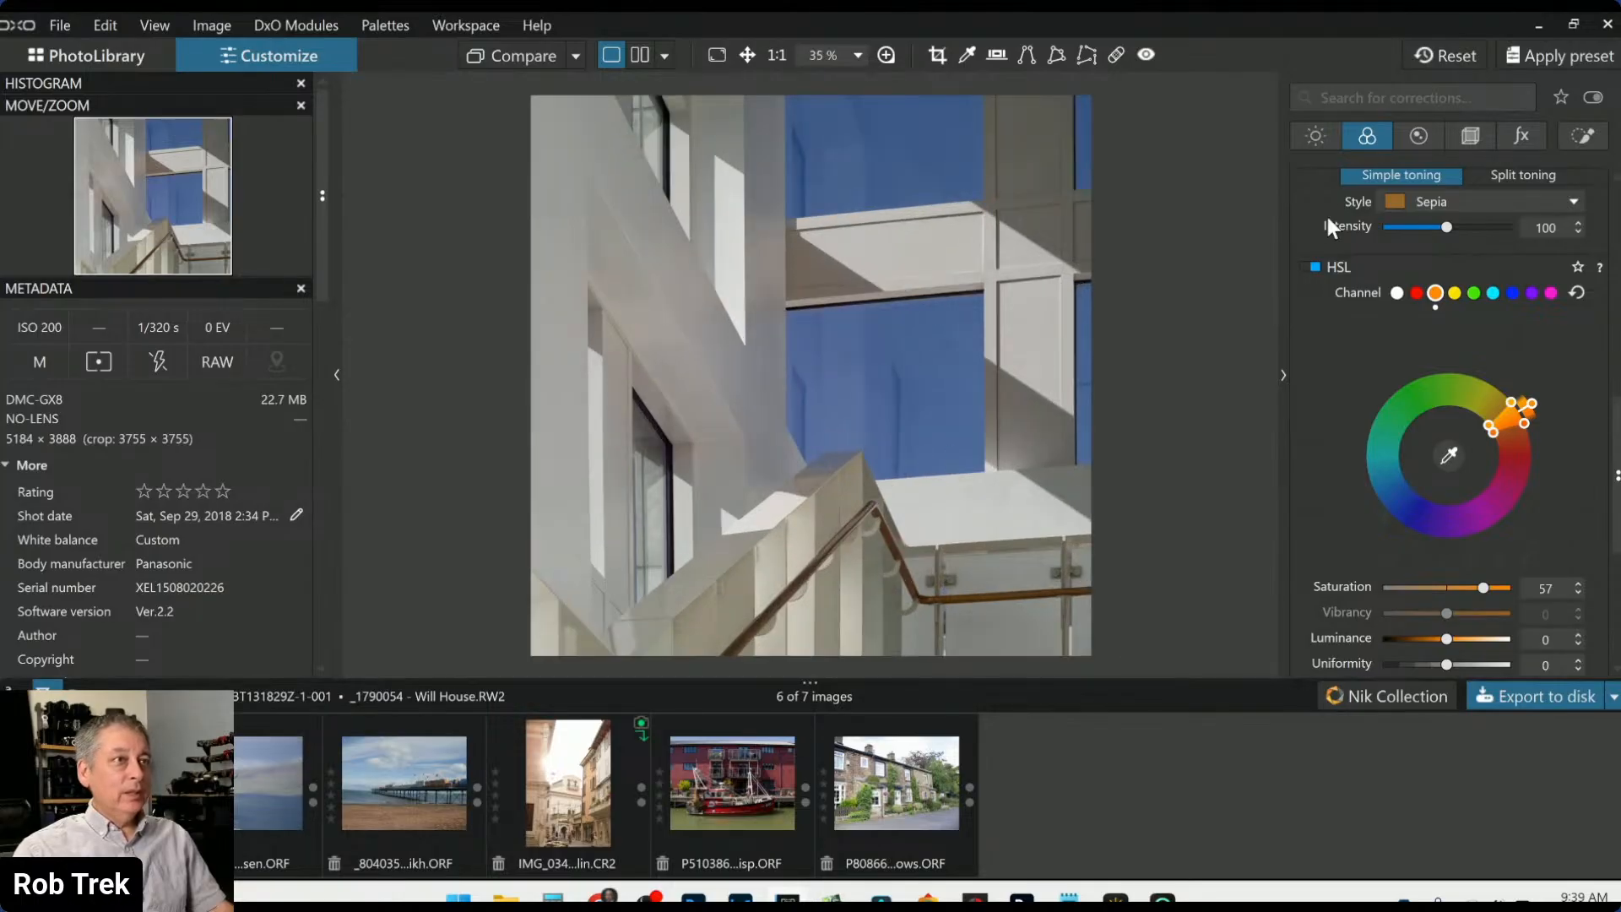
# Apply DxO ClearView Plus, compare the photo with it off and on, and set its Intensity to 8
pyautogui.click(1329, 134)
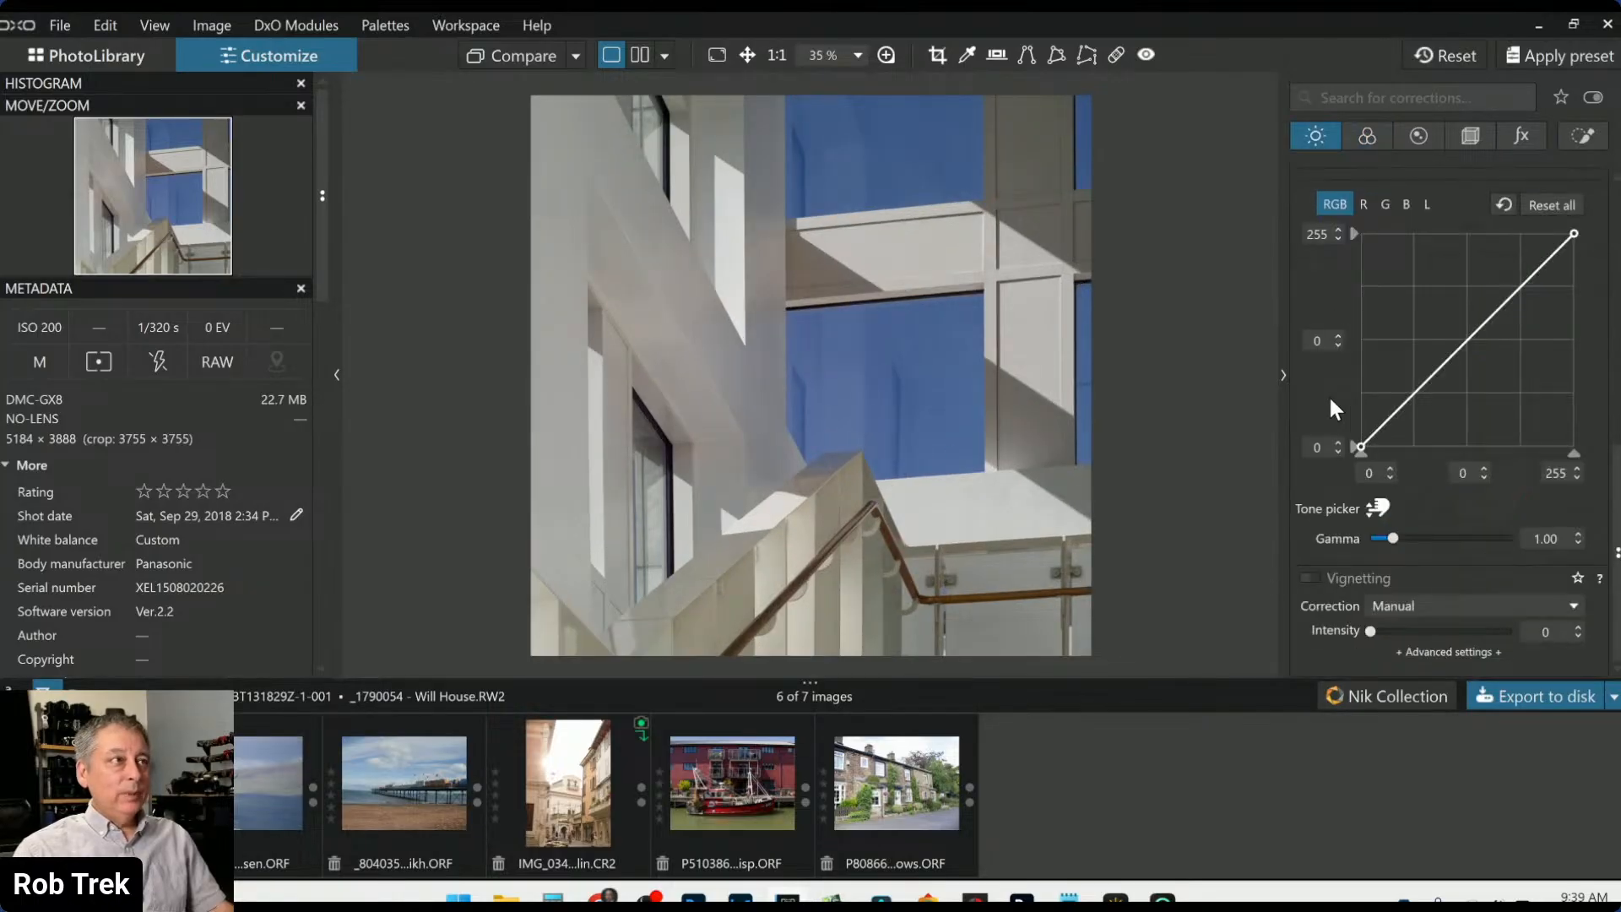
pyautogui.scroll(5, 1425, 496)
pyautogui.scroll(2, 1425, 495)
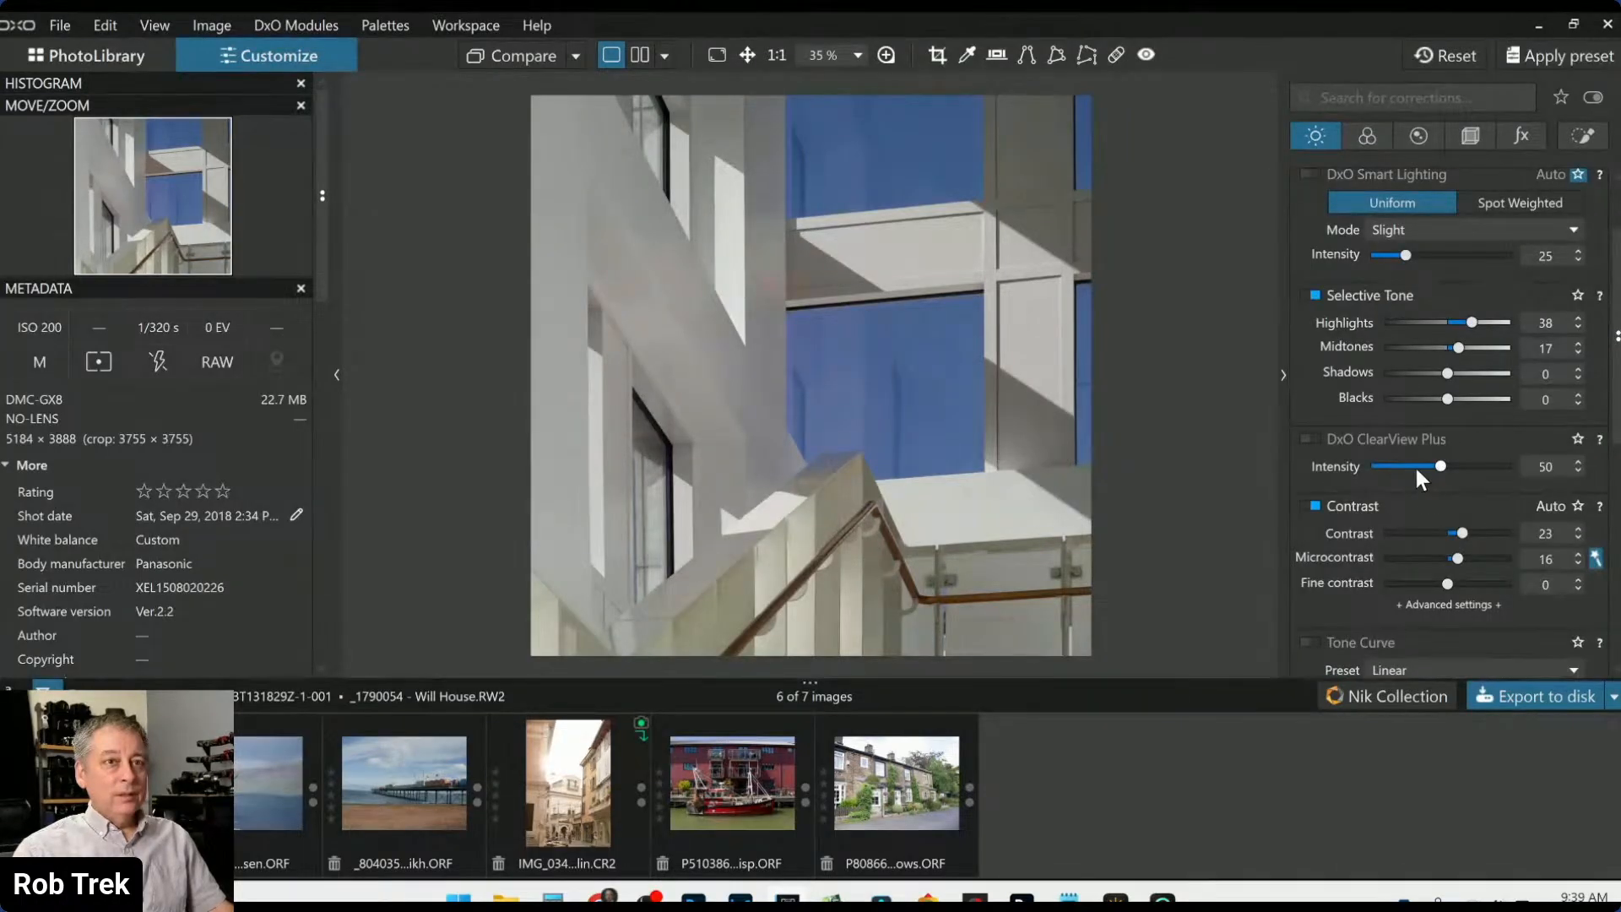
pyautogui.moveTo(1440, 466); pyautogui.dragTo(1422, 467)
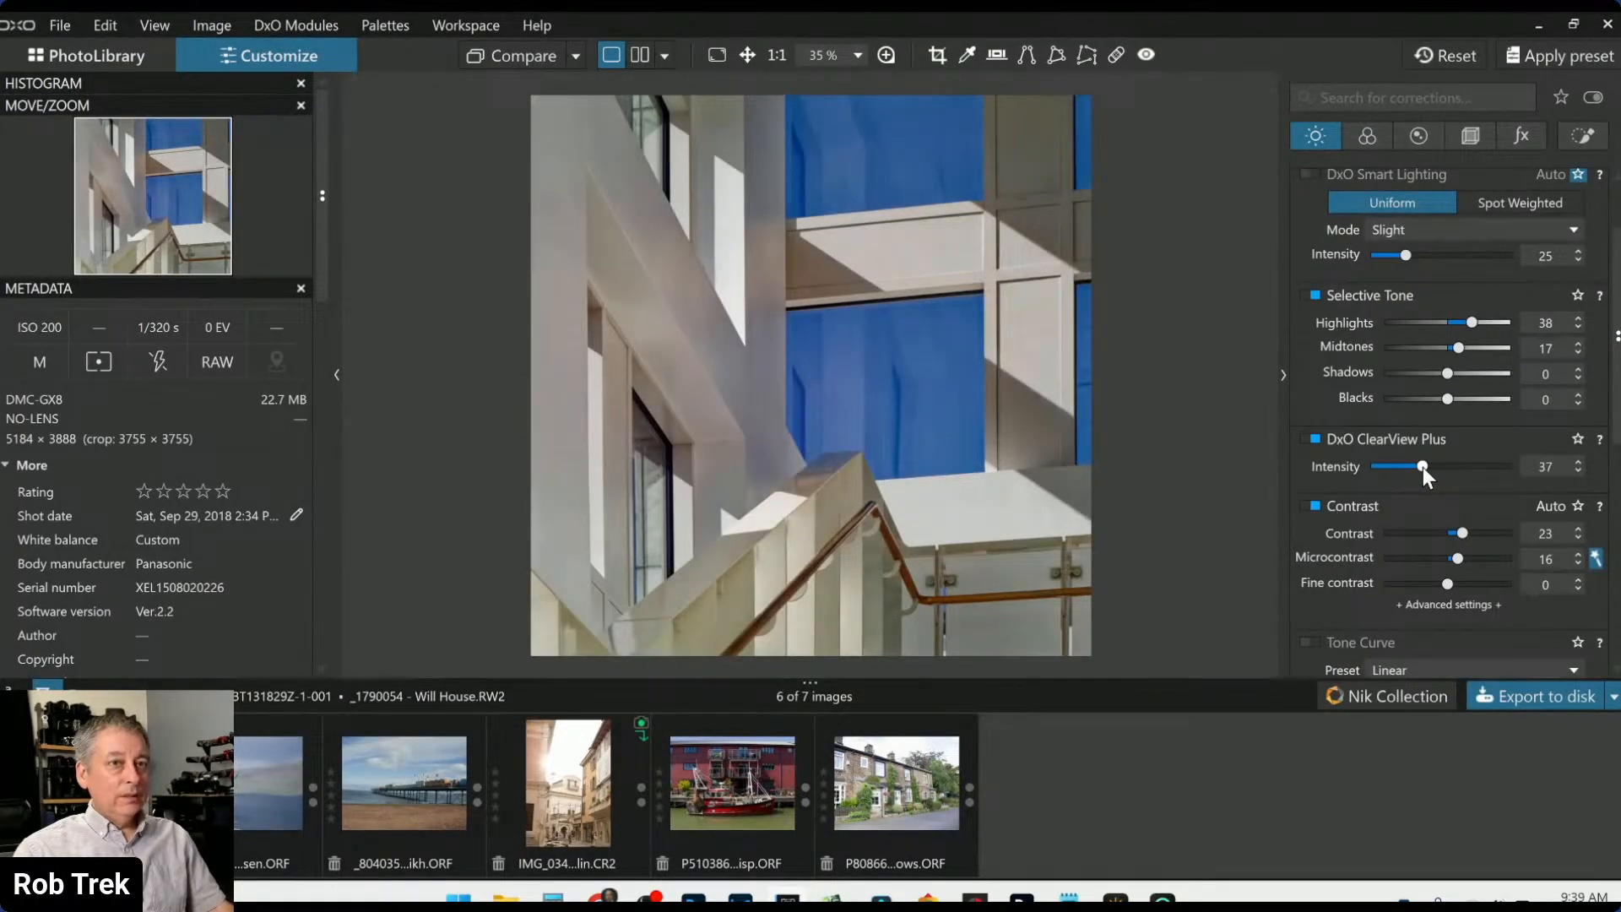
pyautogui.doubleClick(1422, 467)
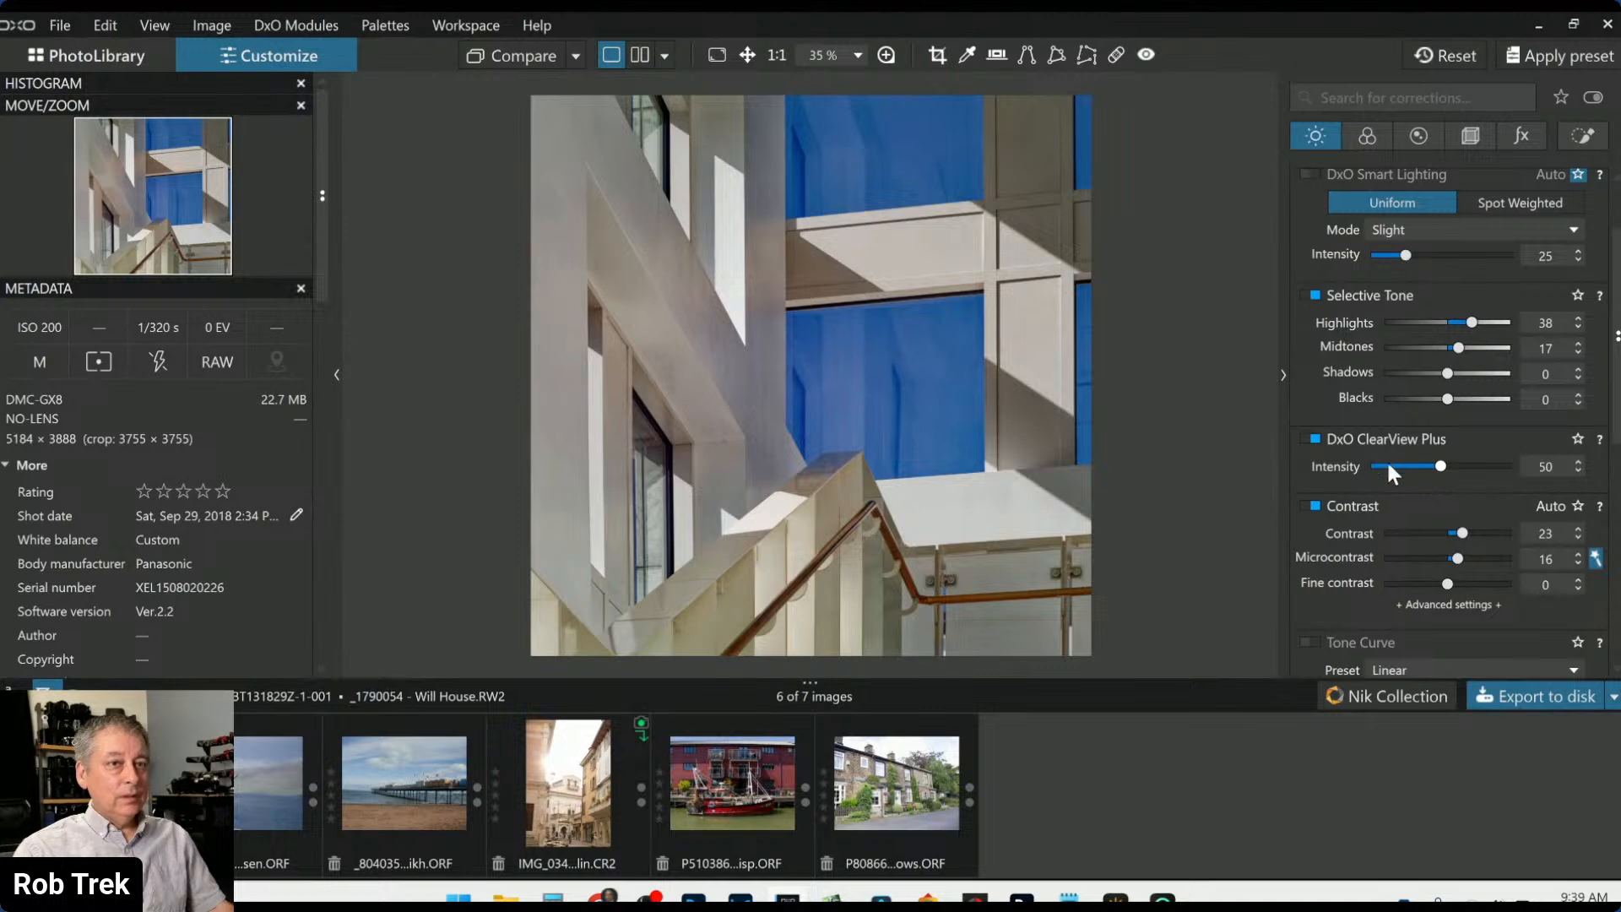
pyautogui.click(1312, 439)
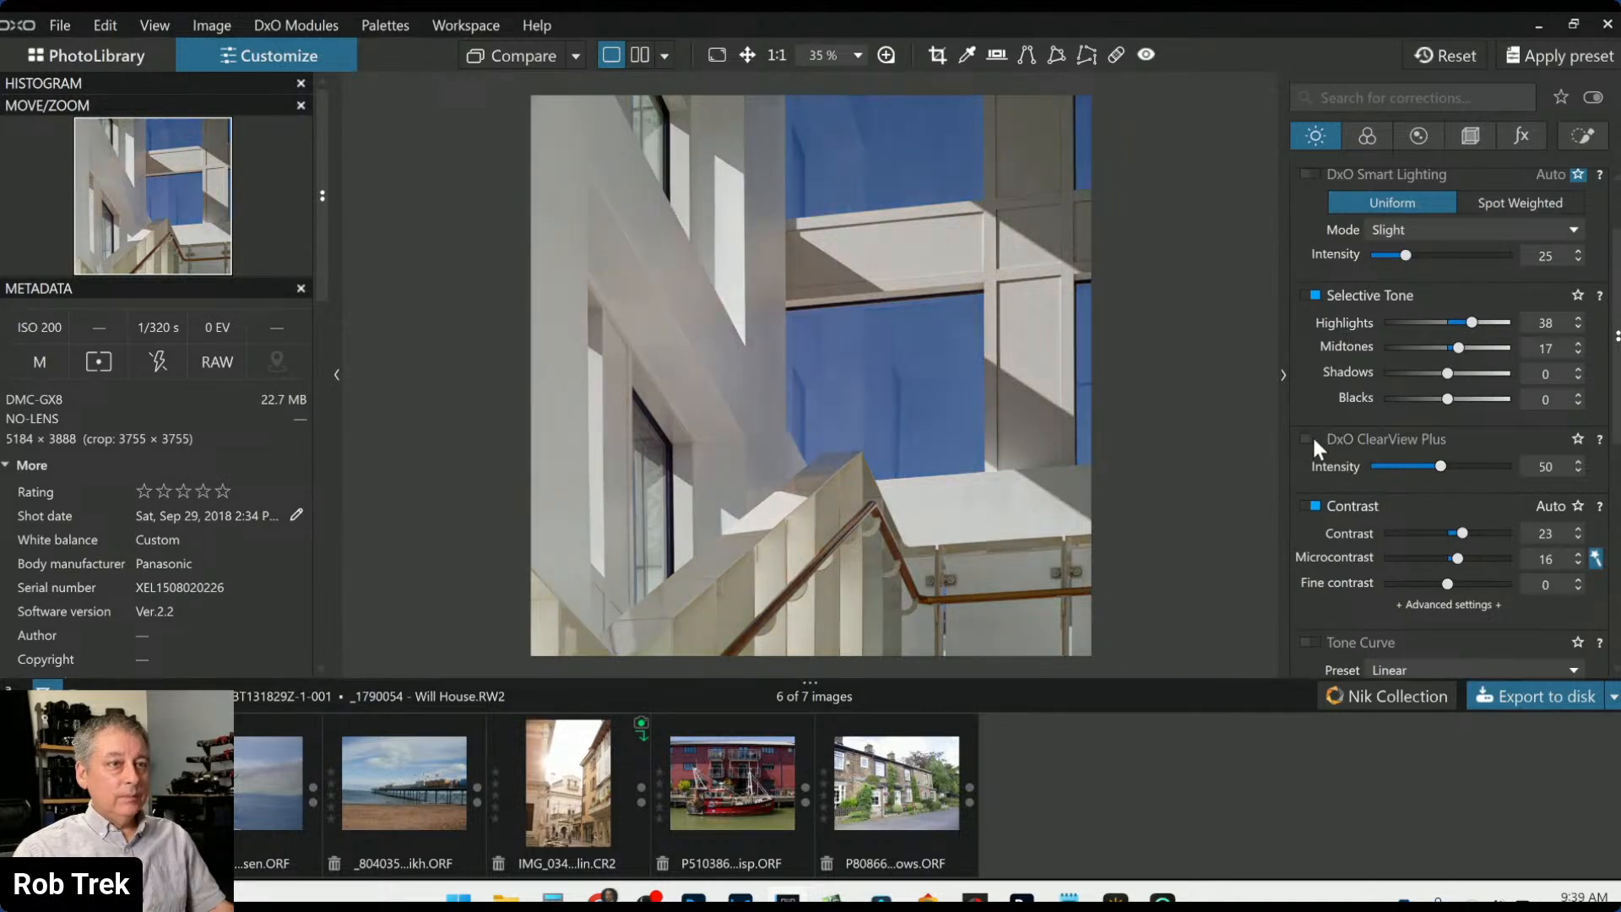
pyautogui.click(1312, 439)
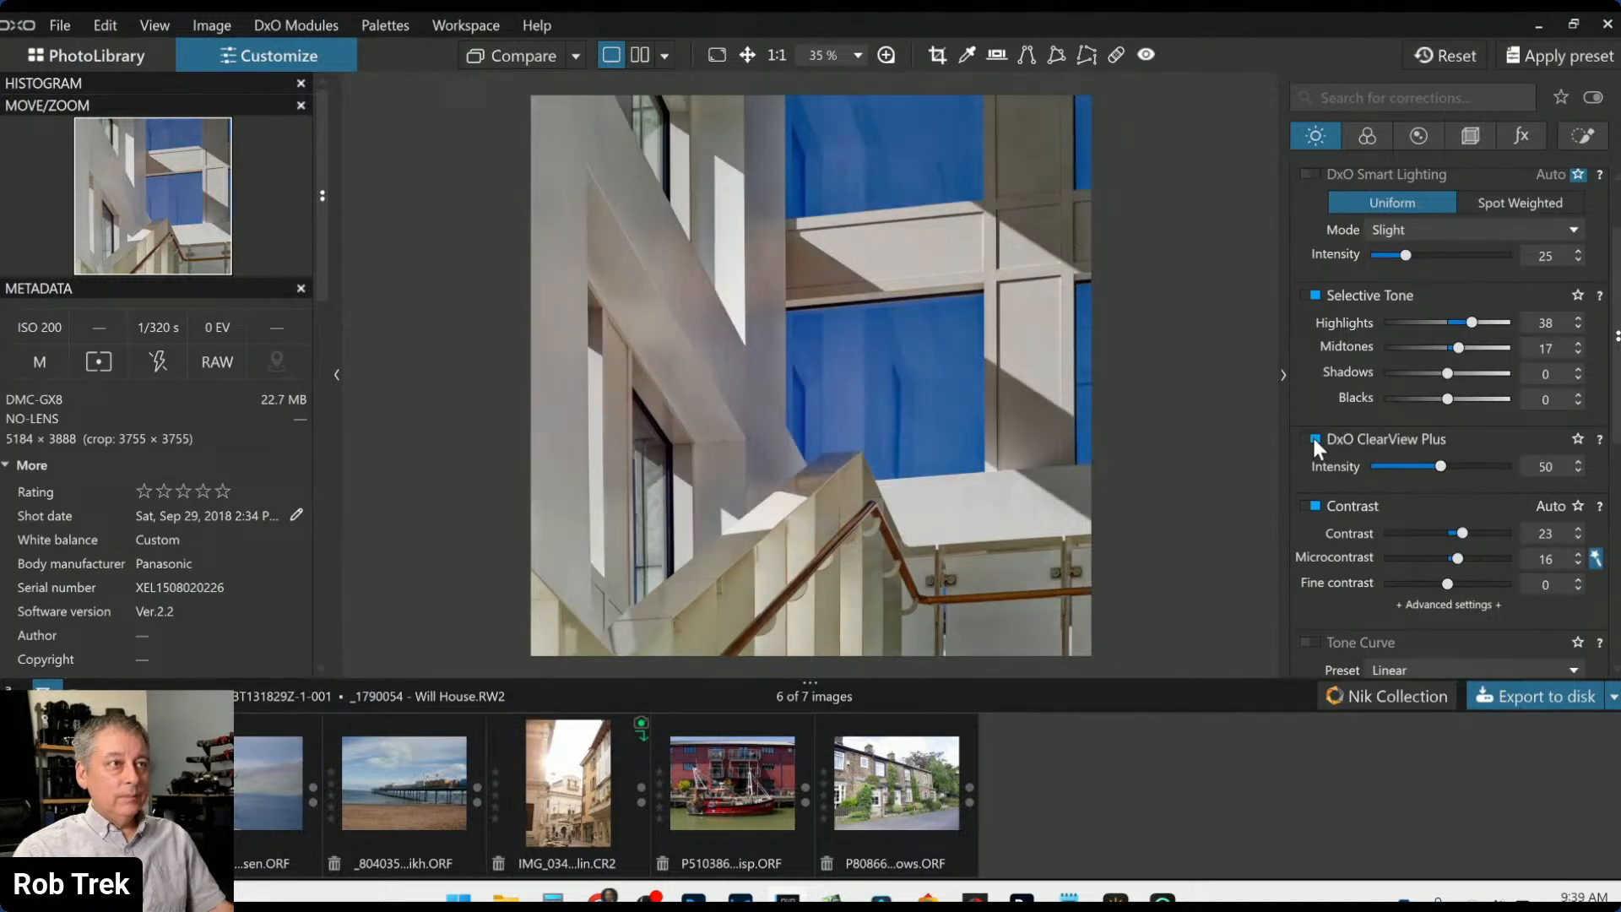
pyautogui.click(1398, 466)
pyautogui.moveTo(1398, 466); pyautogui.dragTo(1381, 466)
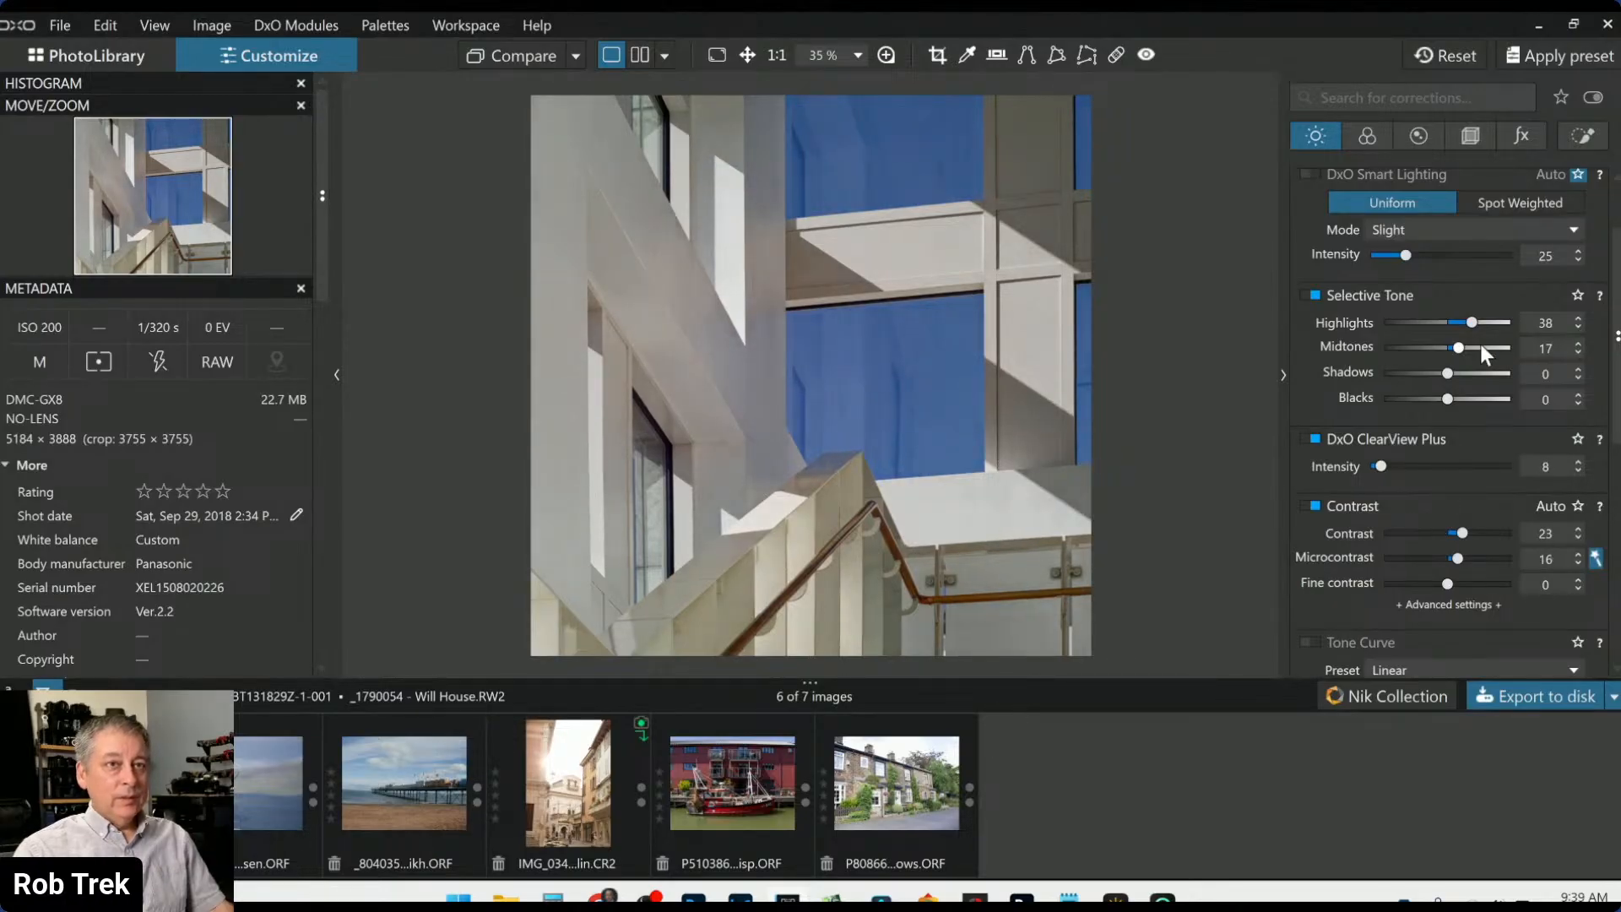
# Set Selective Tone Highlights to 59, Midtones to 29, Shadows to -1 and Blacks to -21, and raise Exposure to 0.50
pyautogui.moveTo(1479, 321); pyautogui.dragTo(1447, 372)
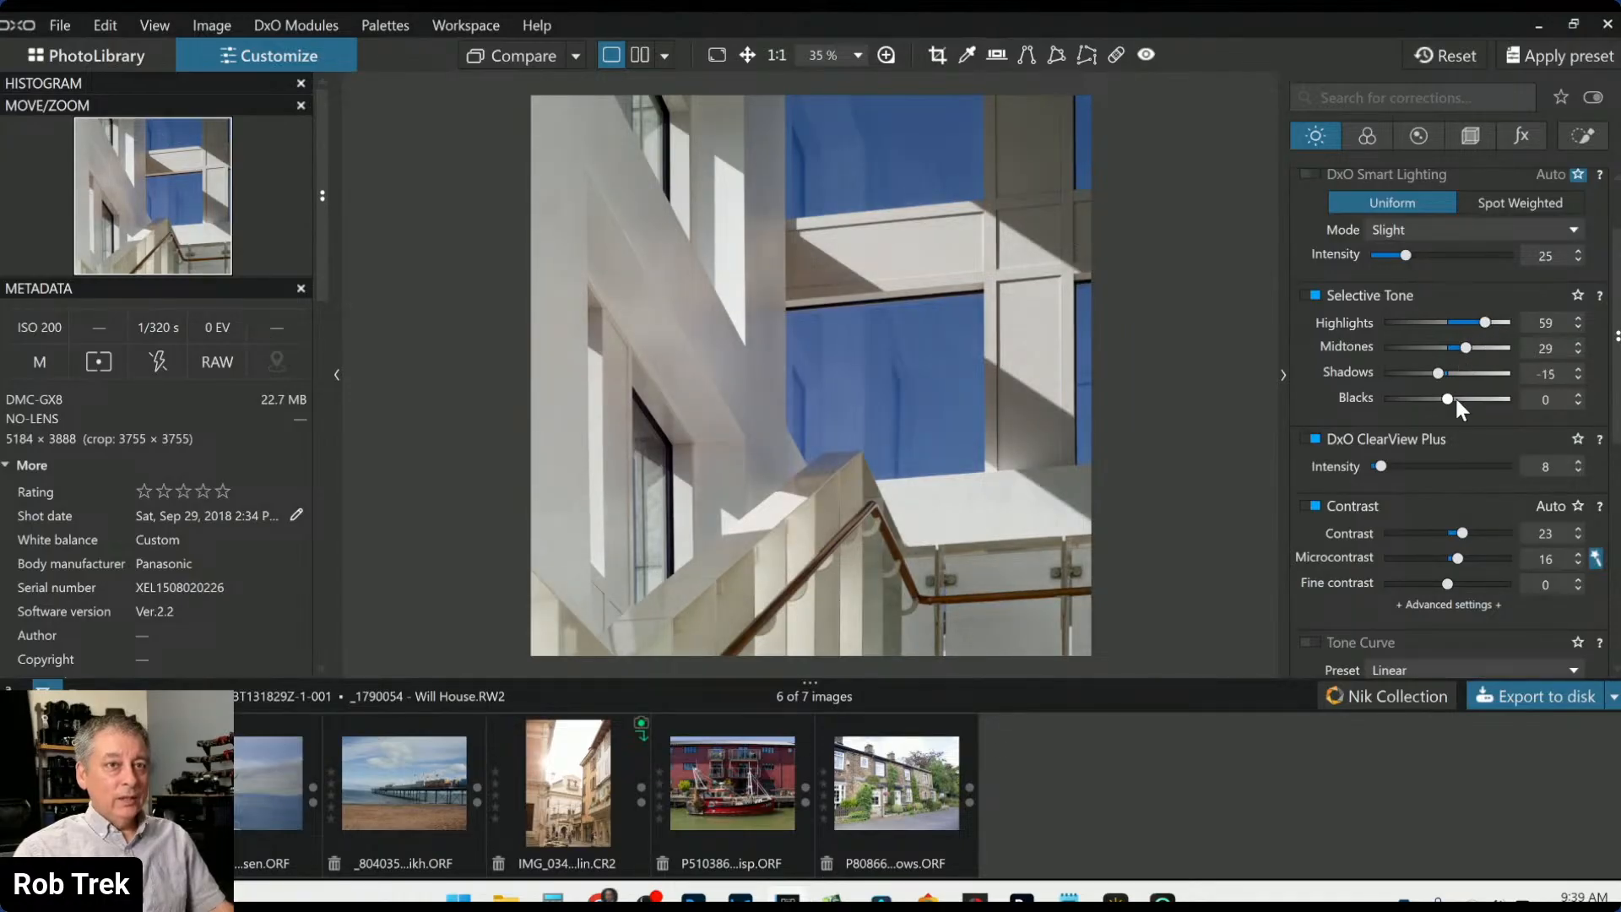
pyautogui.moveTo(1449, 402)
pyautogui.mouseDown()
pyautogui.moveTo(1435, 401)
pyautogui.moveTo(1447, 373)
pyautogui.mouseUp()
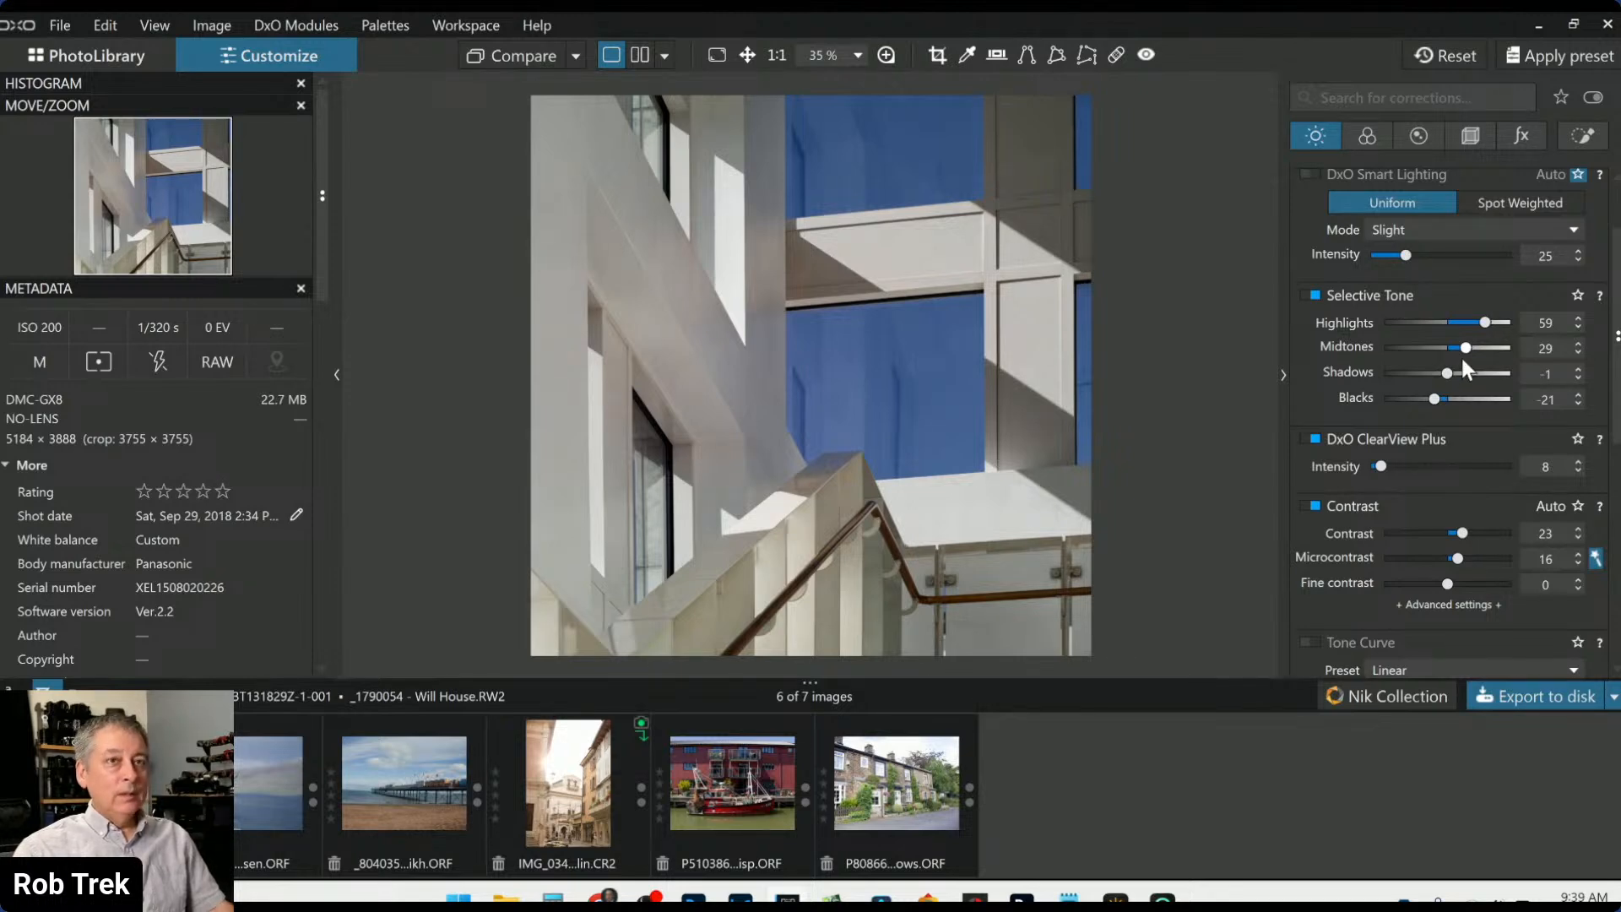
pyautogui.scroll(2, 1394, 346)
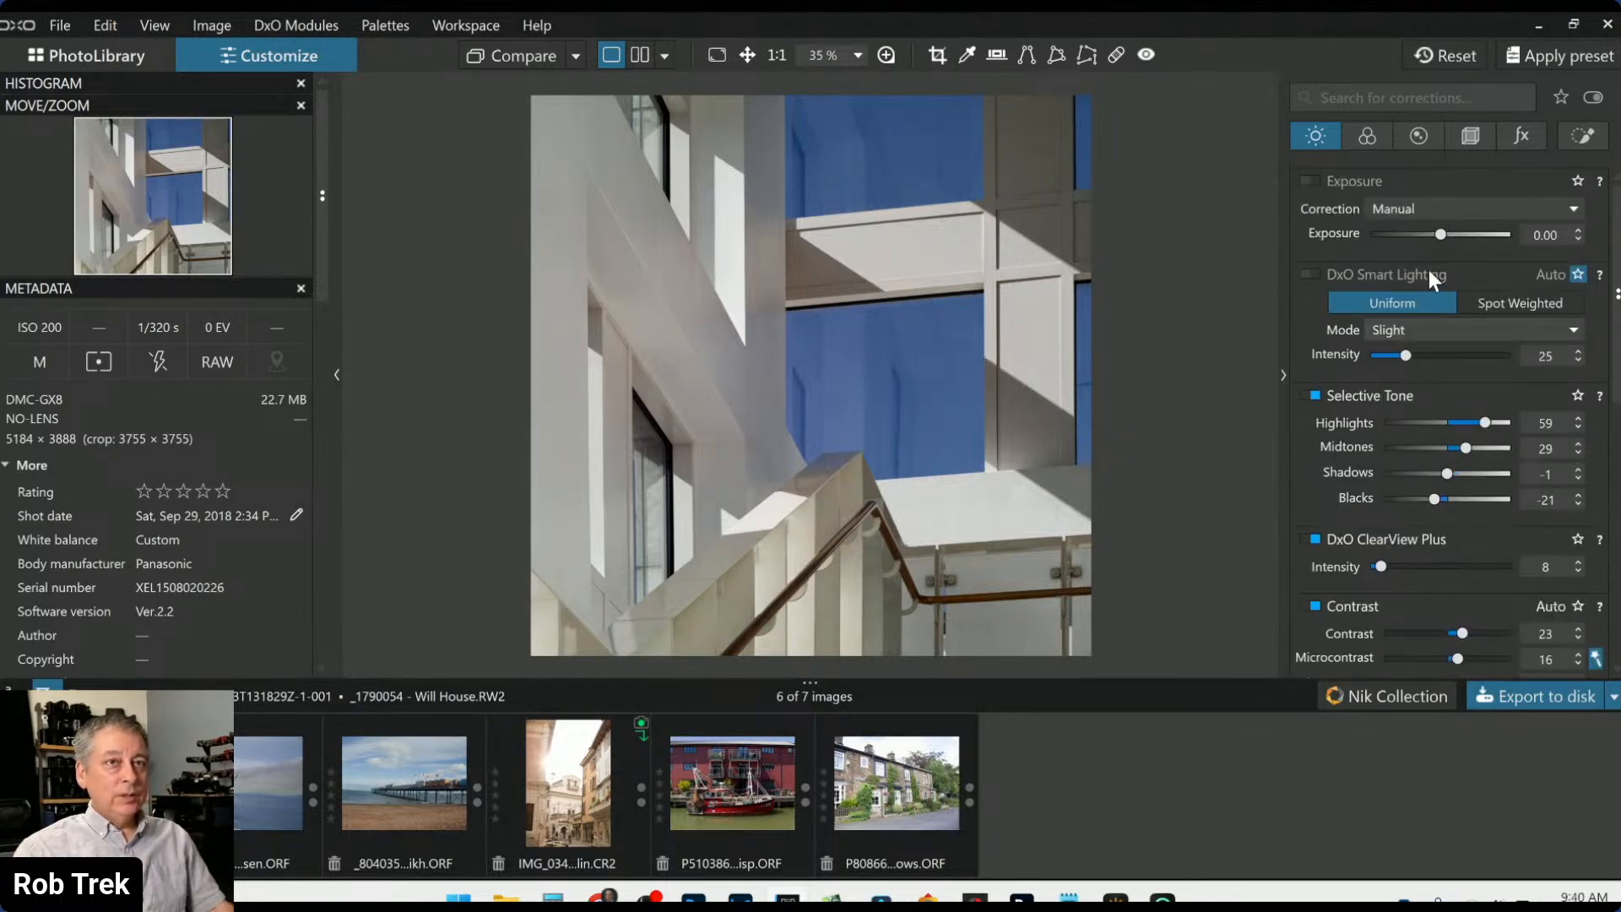
pyautogui.click(1444, 235)
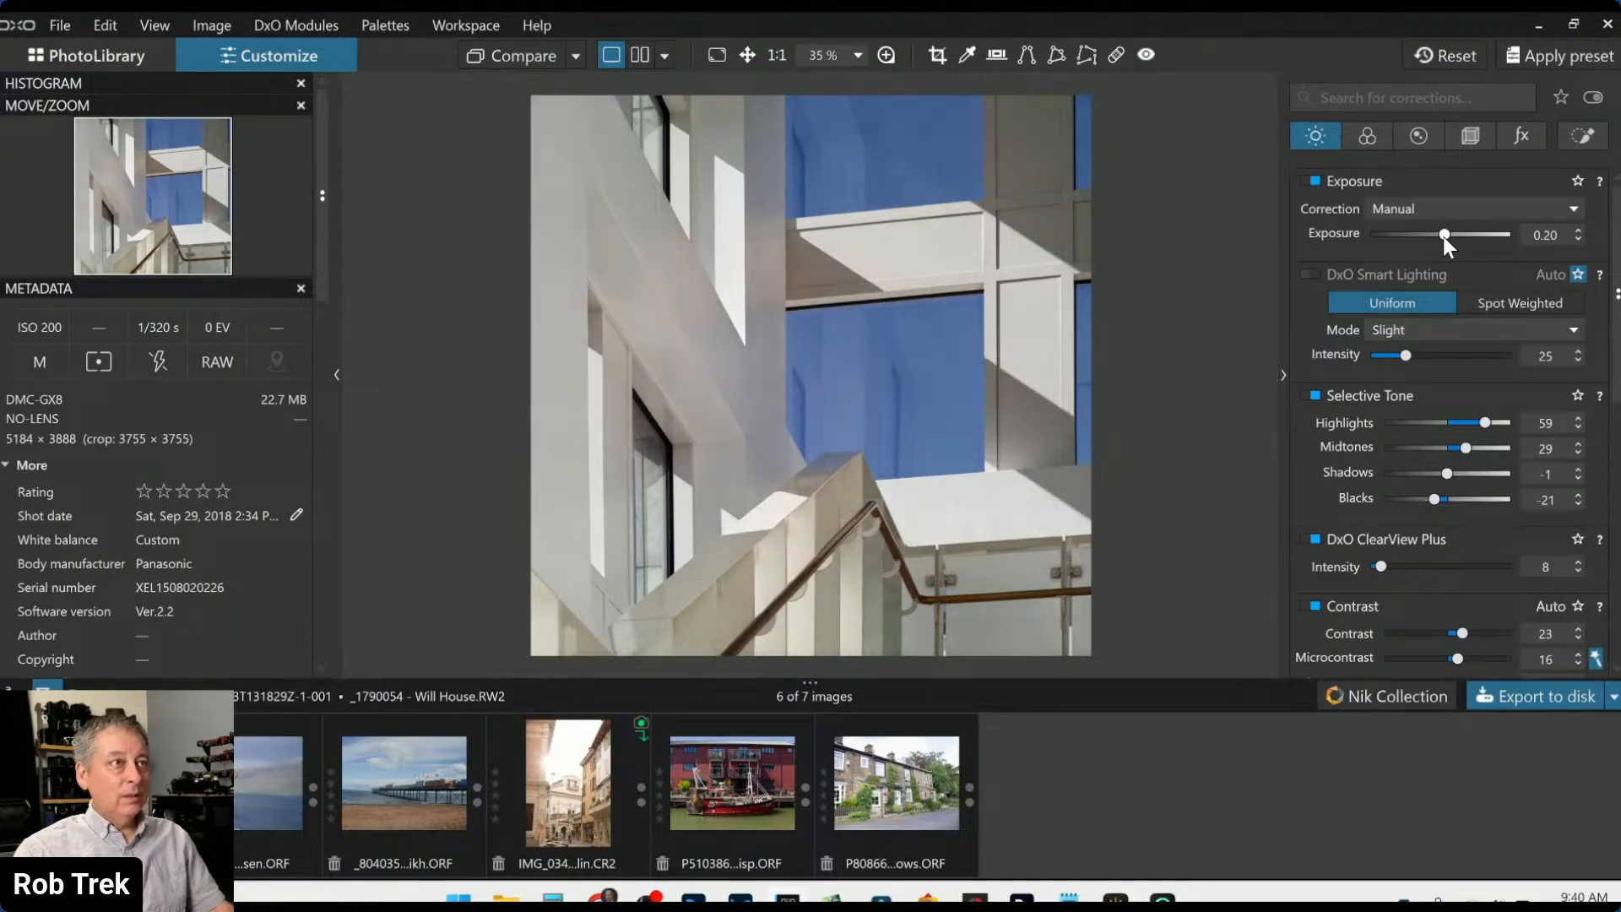
pyautogui.scroll(2, 1442, 236)
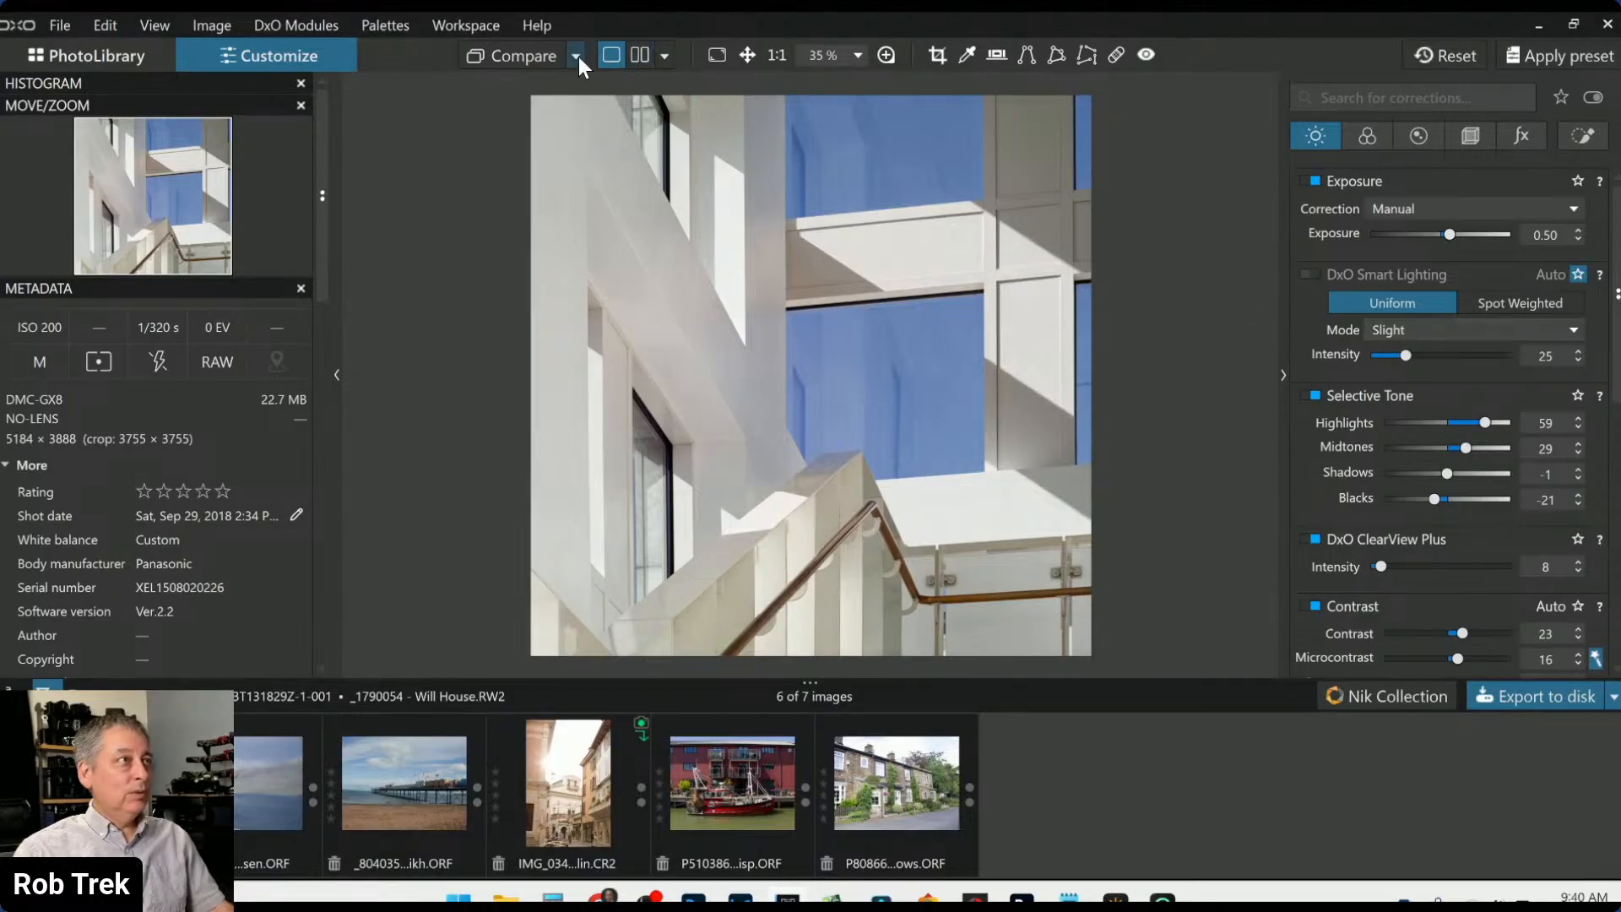
# Compare the edited photo with the uncorrected original and return to the edited view
pyautogui.click(523, 58)
pyautogui.click(525, 56)
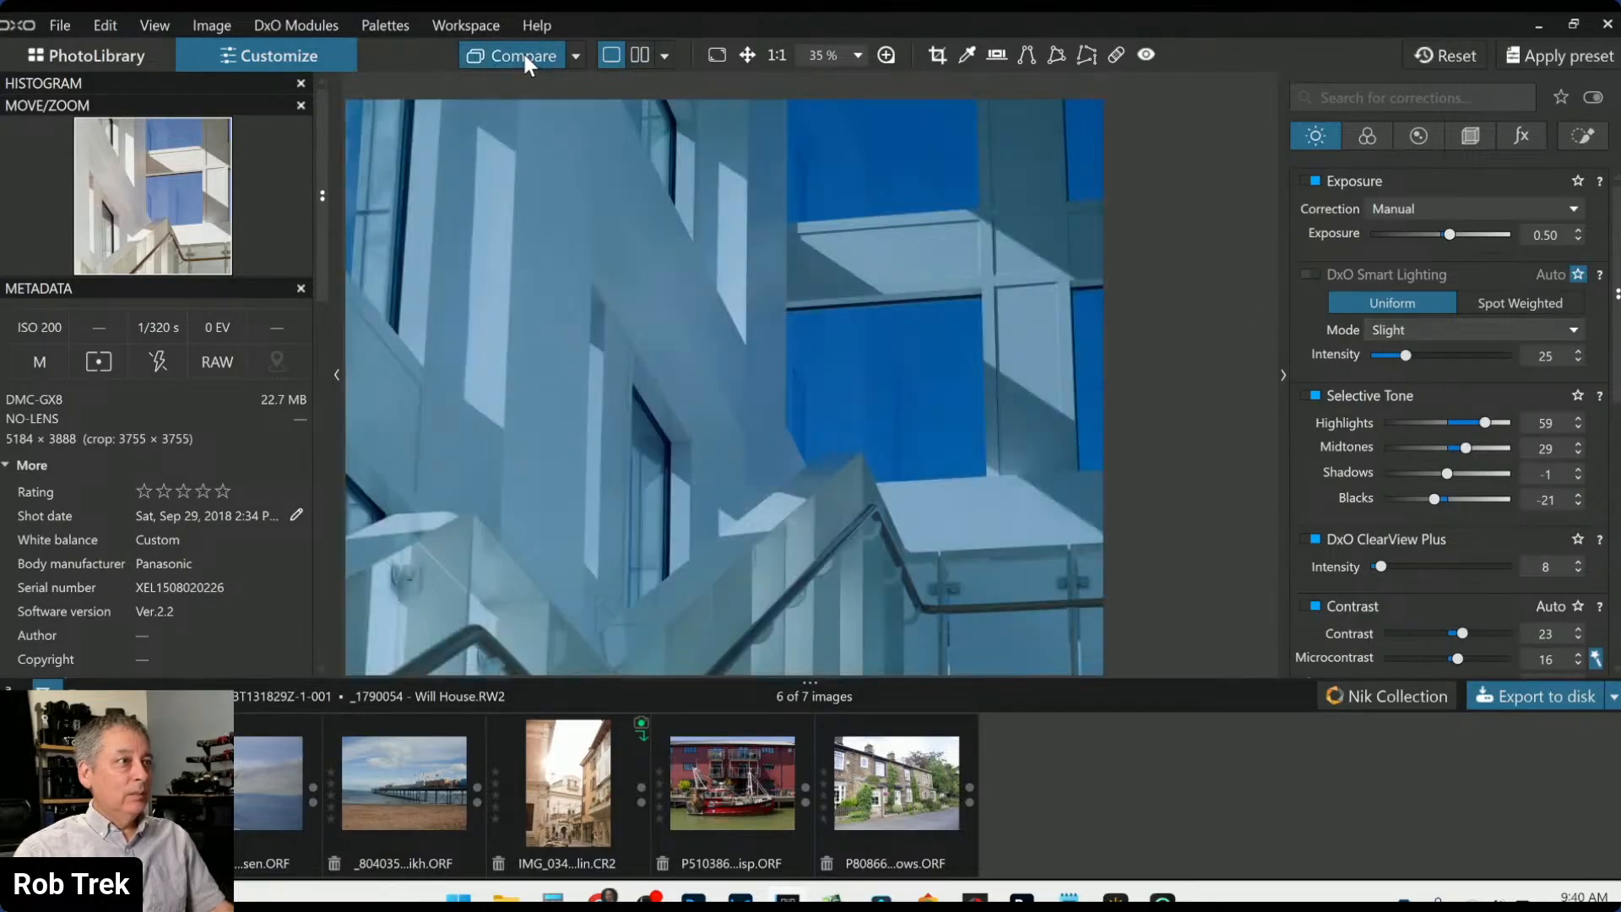
pyautogui.click(523, 56)
pyautogui.click(524, 56)
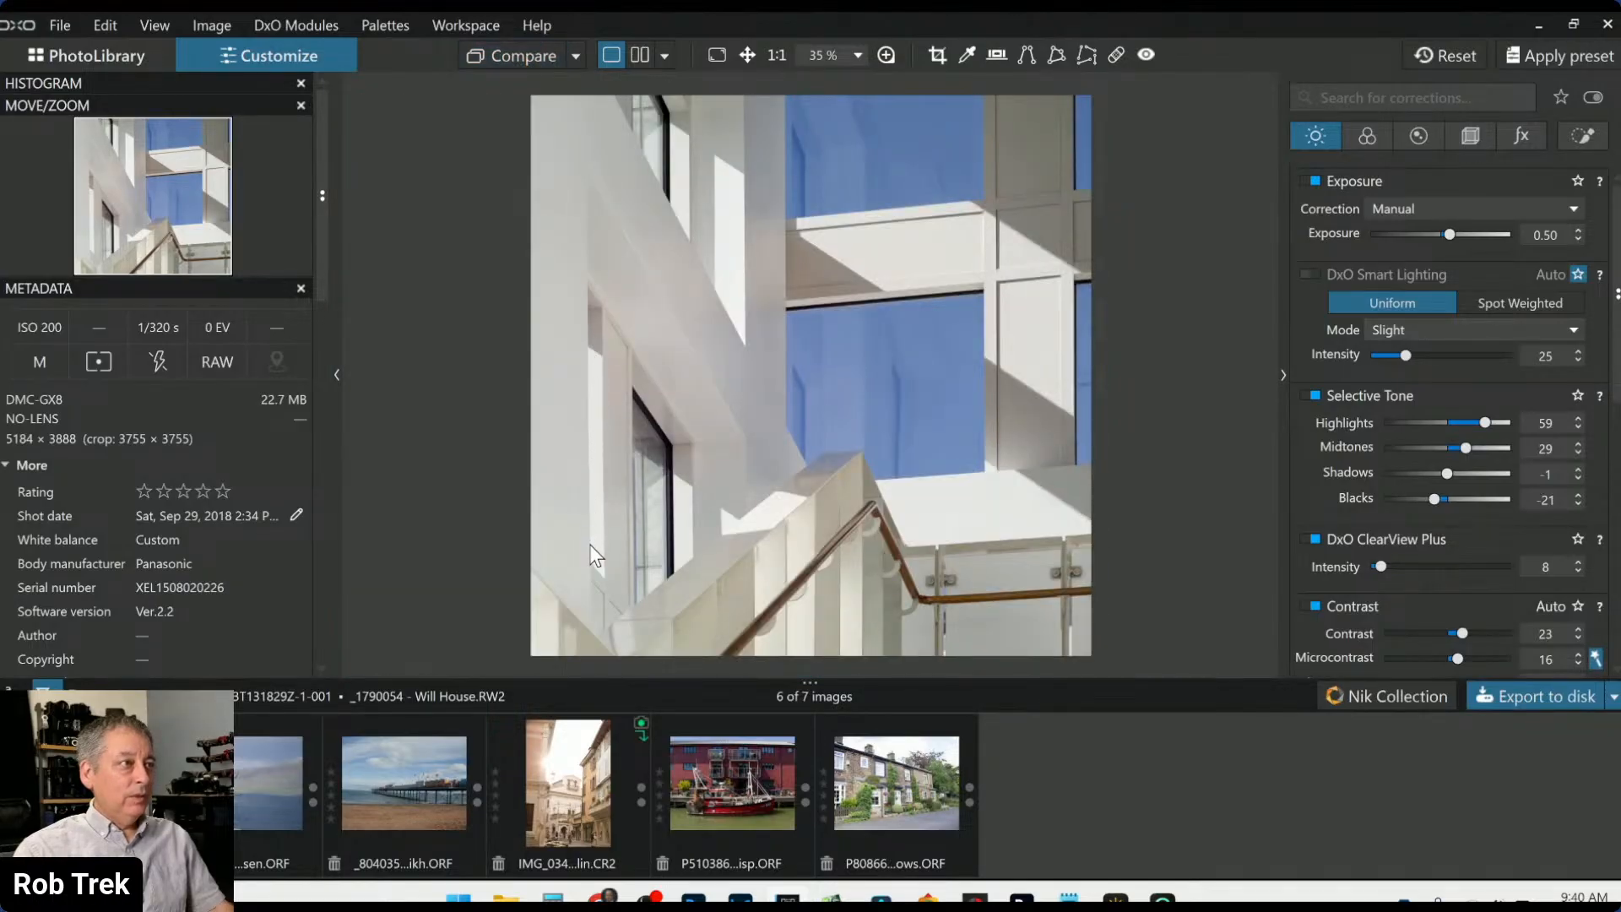
# Using the grid overlay as a guide, set Horizon to -1.05 and the Perspective Up/Down correction to -15, and hide the grid
pyautogui.hotkey('ctrl', 'g')
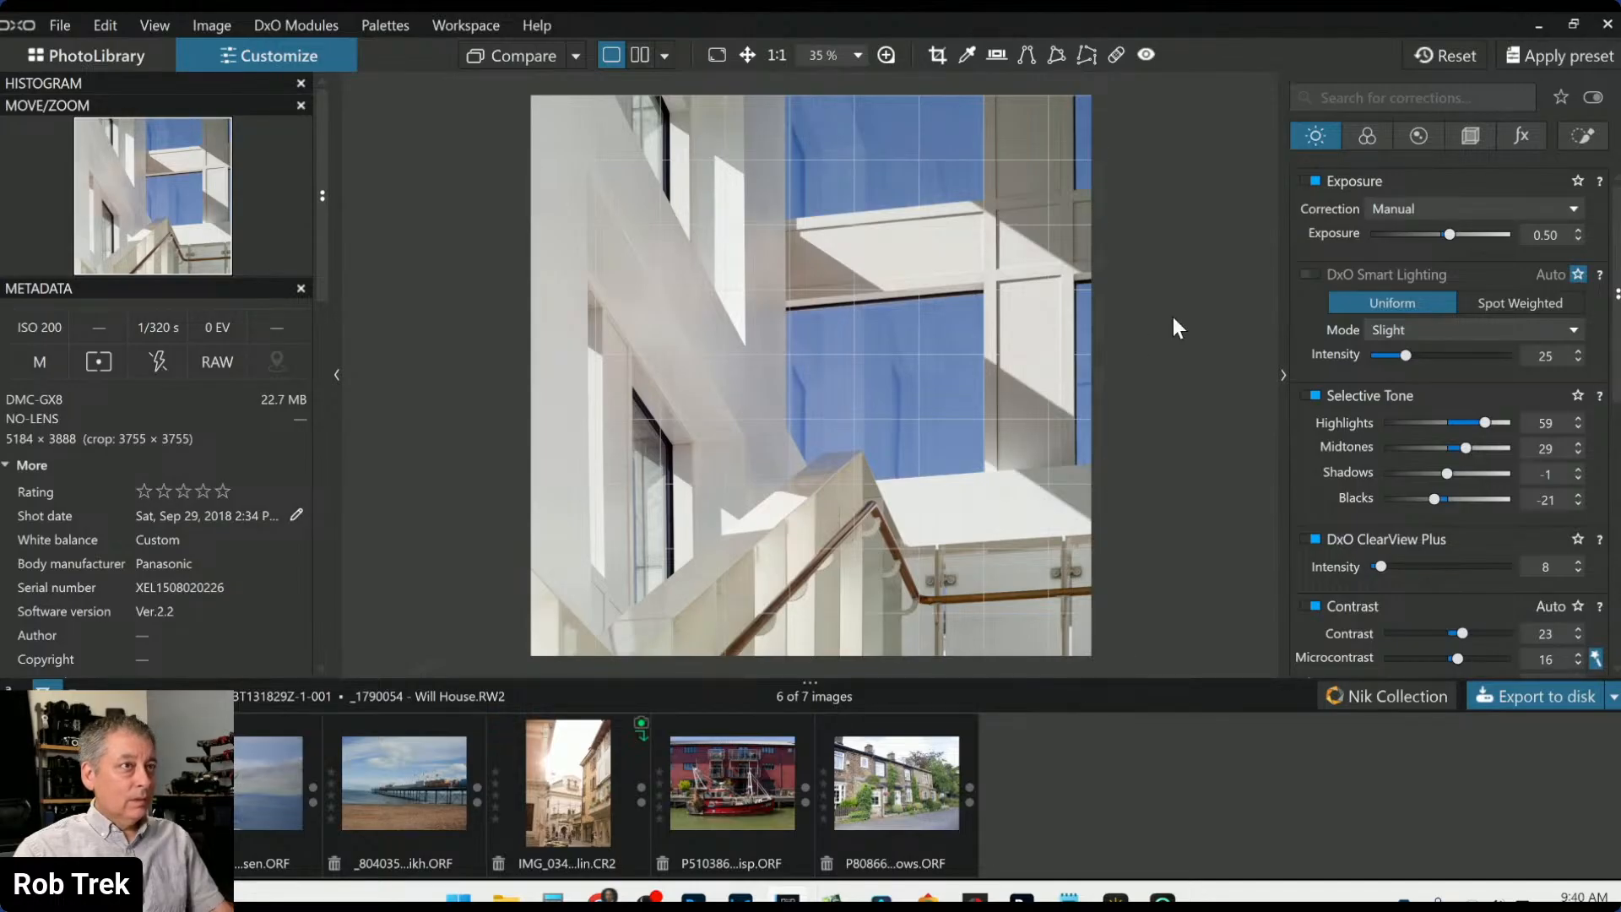
pyautogui.click(1469, 136)
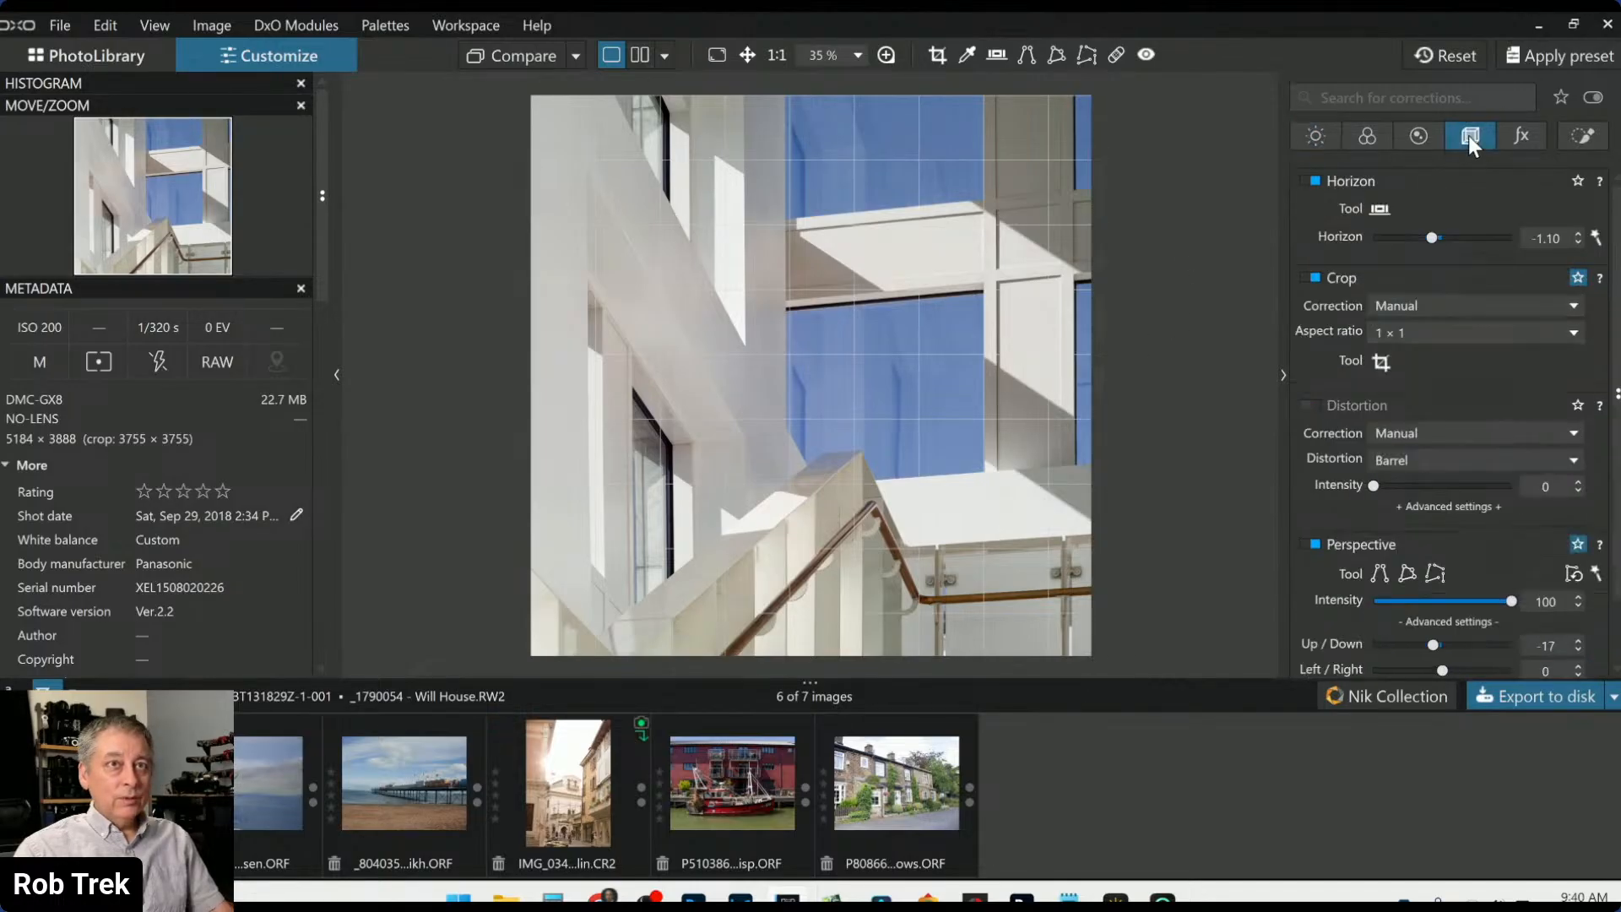
pyautogui.click(1578, 230)
pyautogui.click(1578, 229)
pyautogui.click(1578, 230)
pyautogui.click(1578, 229)
pyautogui.click(1578, 229)
pyautogui.click(1578, 230)
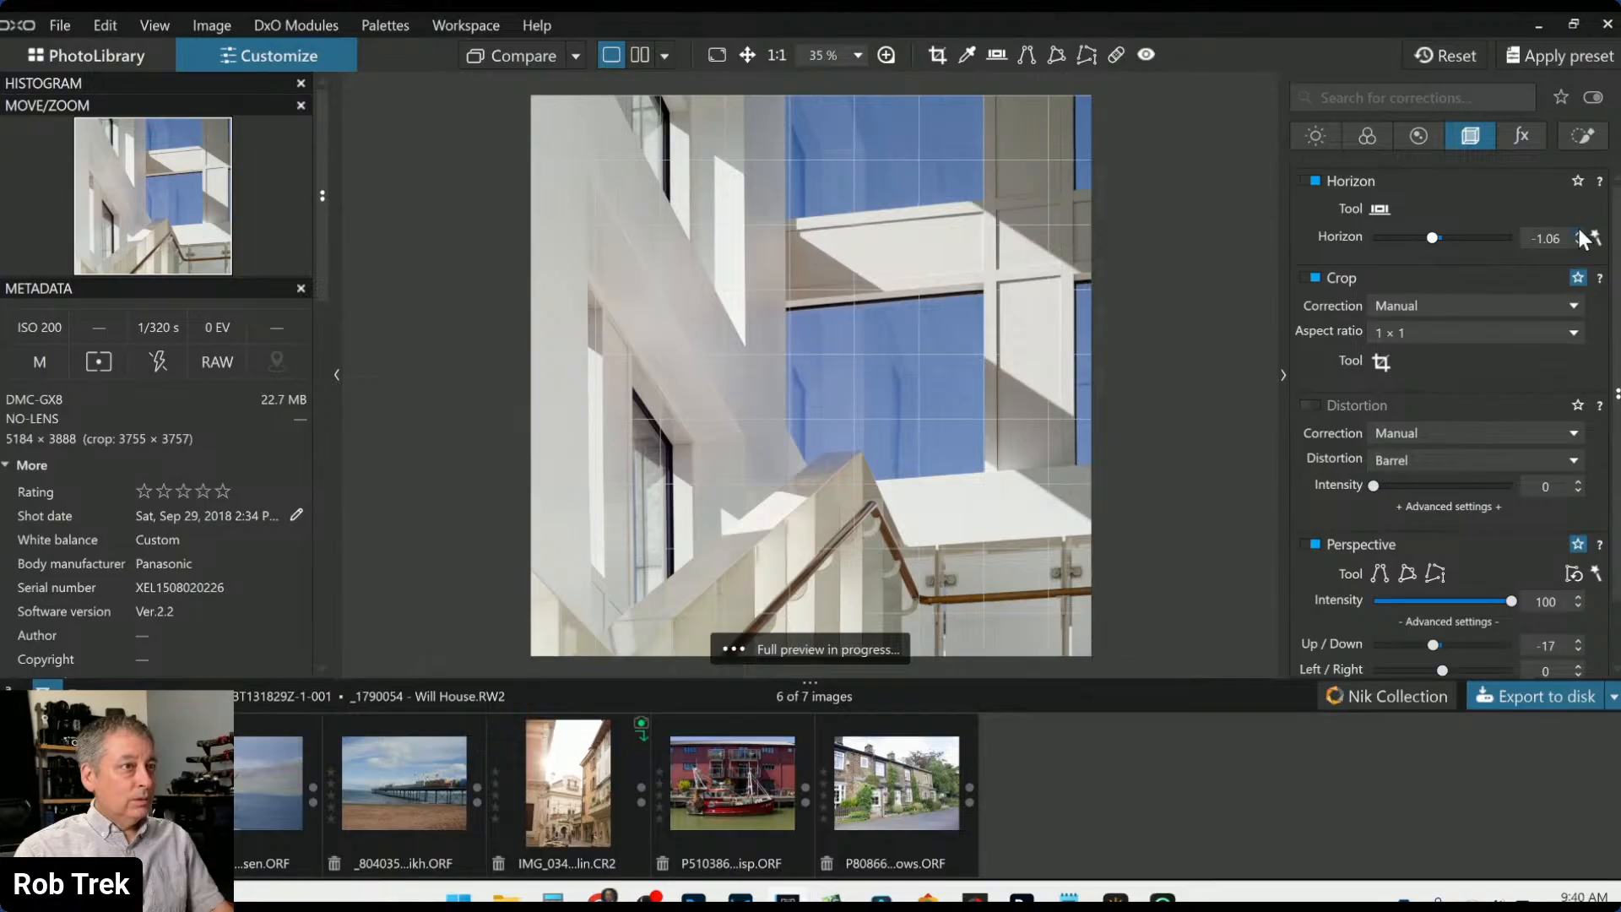
pyautogui.click(1577, 231)
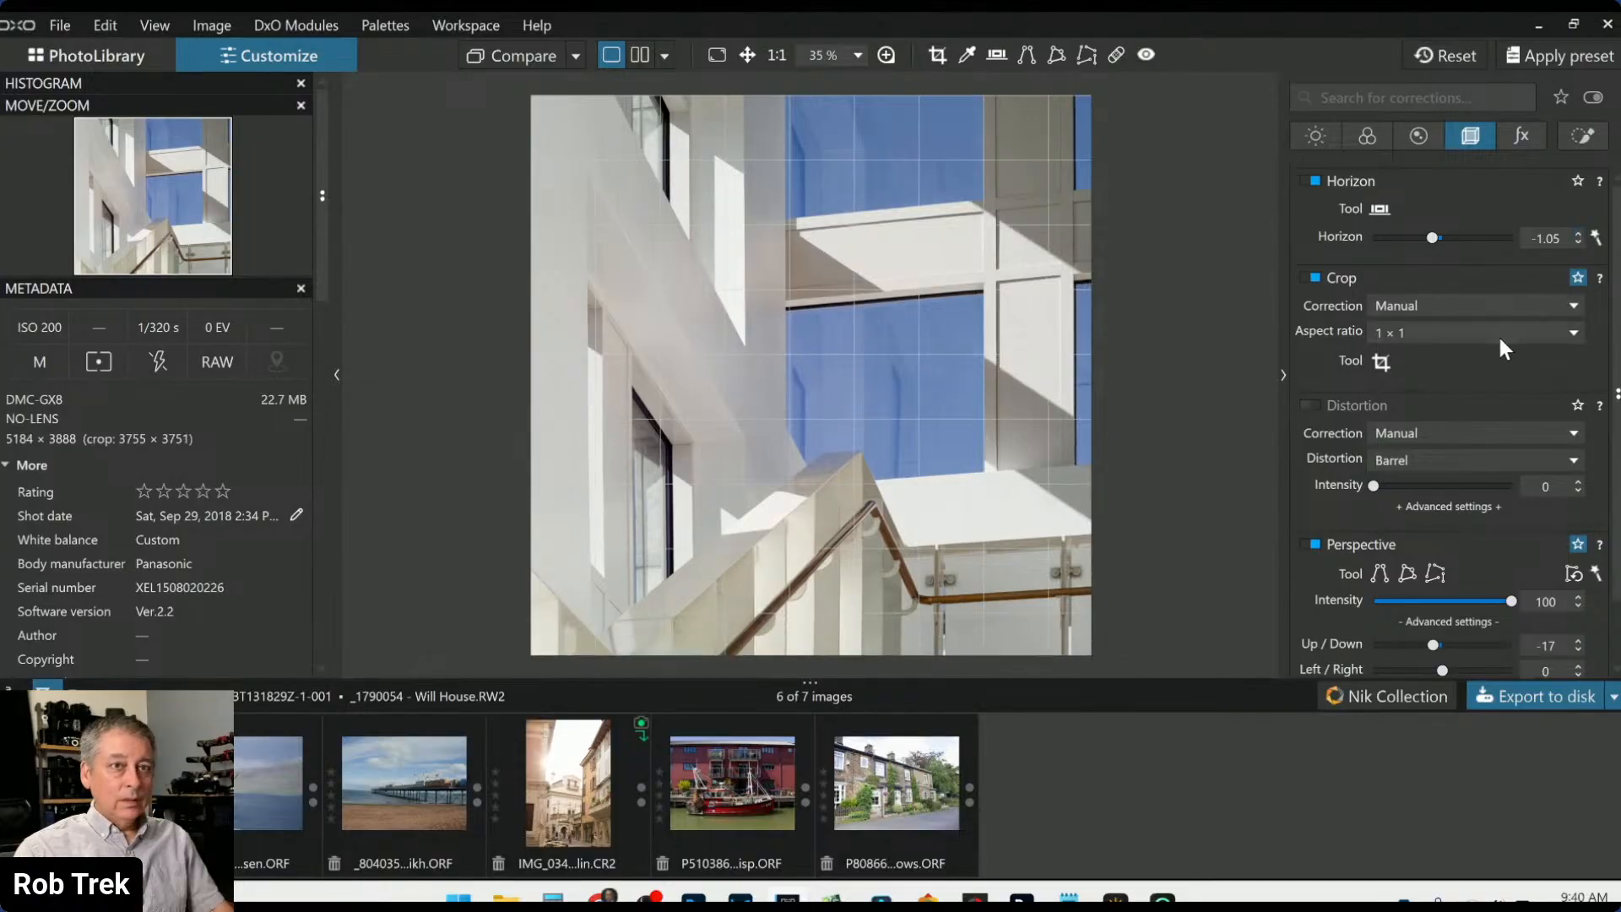
pyautogui.scroll(-1, 1498, 336)
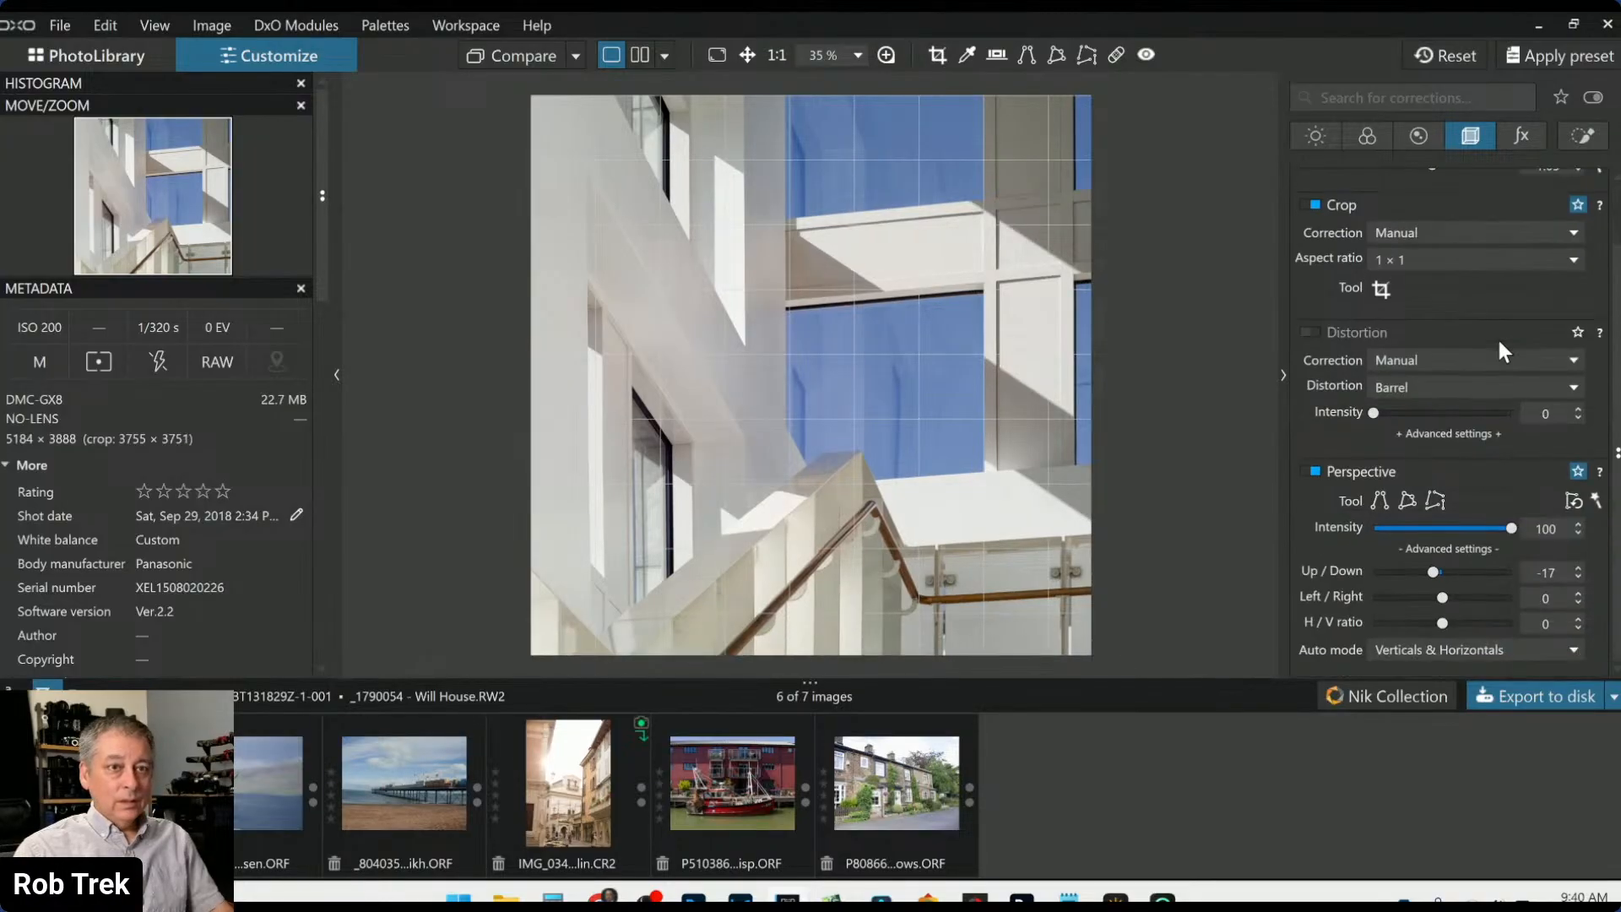
pyautogui.click(1578, 567)
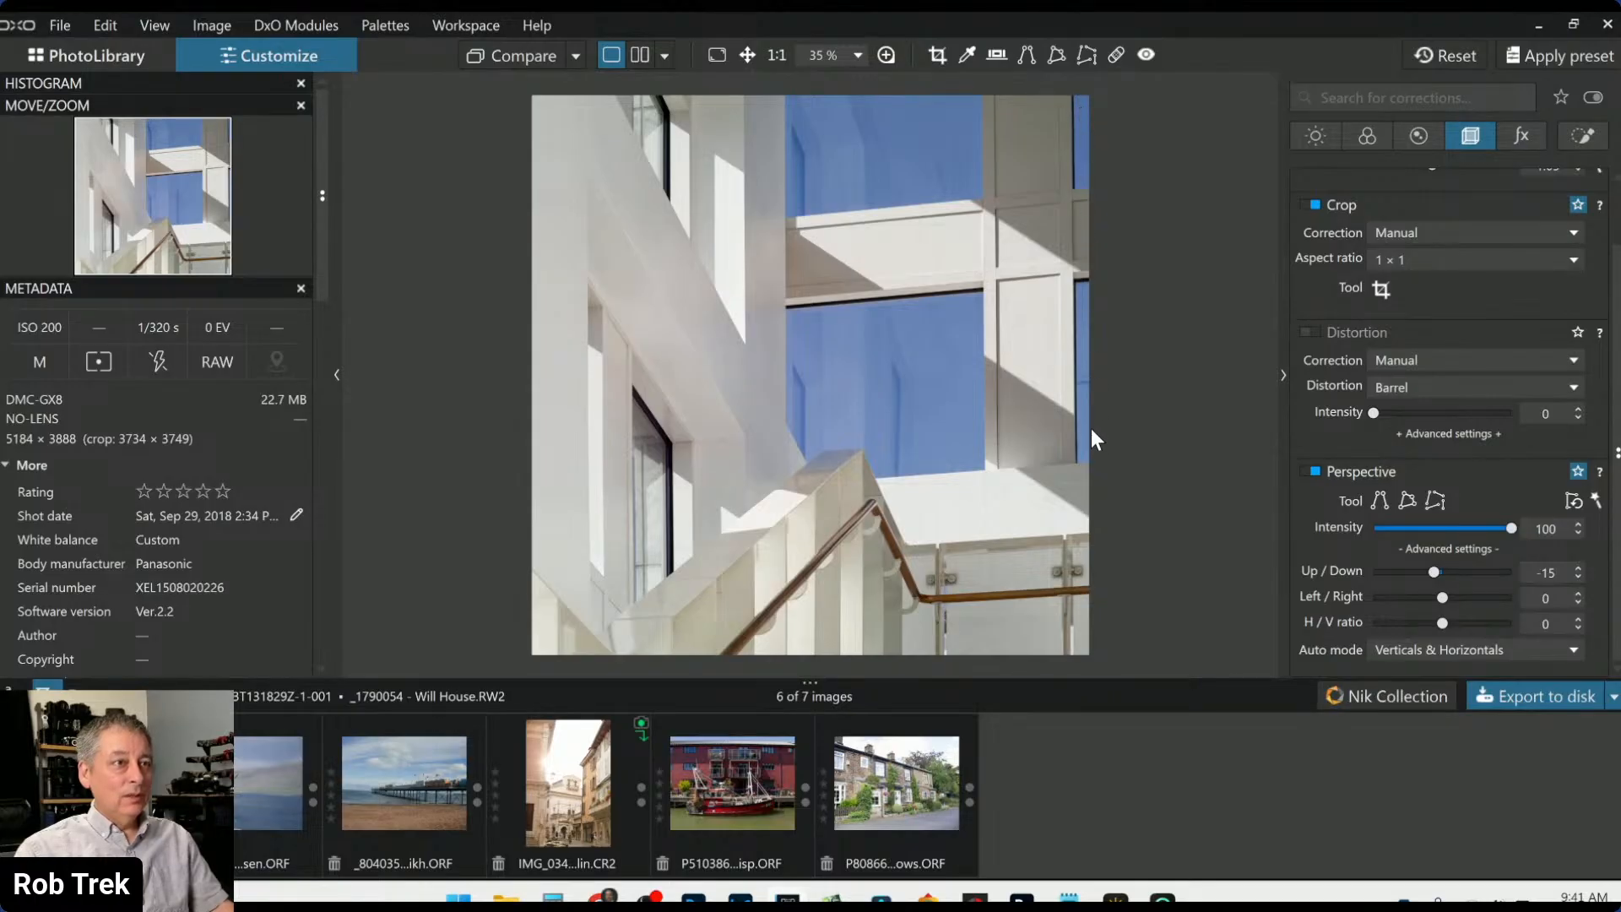
# Pull in the right side of the 1 × 1 crop to 3524 × 3524 px, excluding the blue strip, and adjust its vertical position
pyautogui.click(1382, 290)
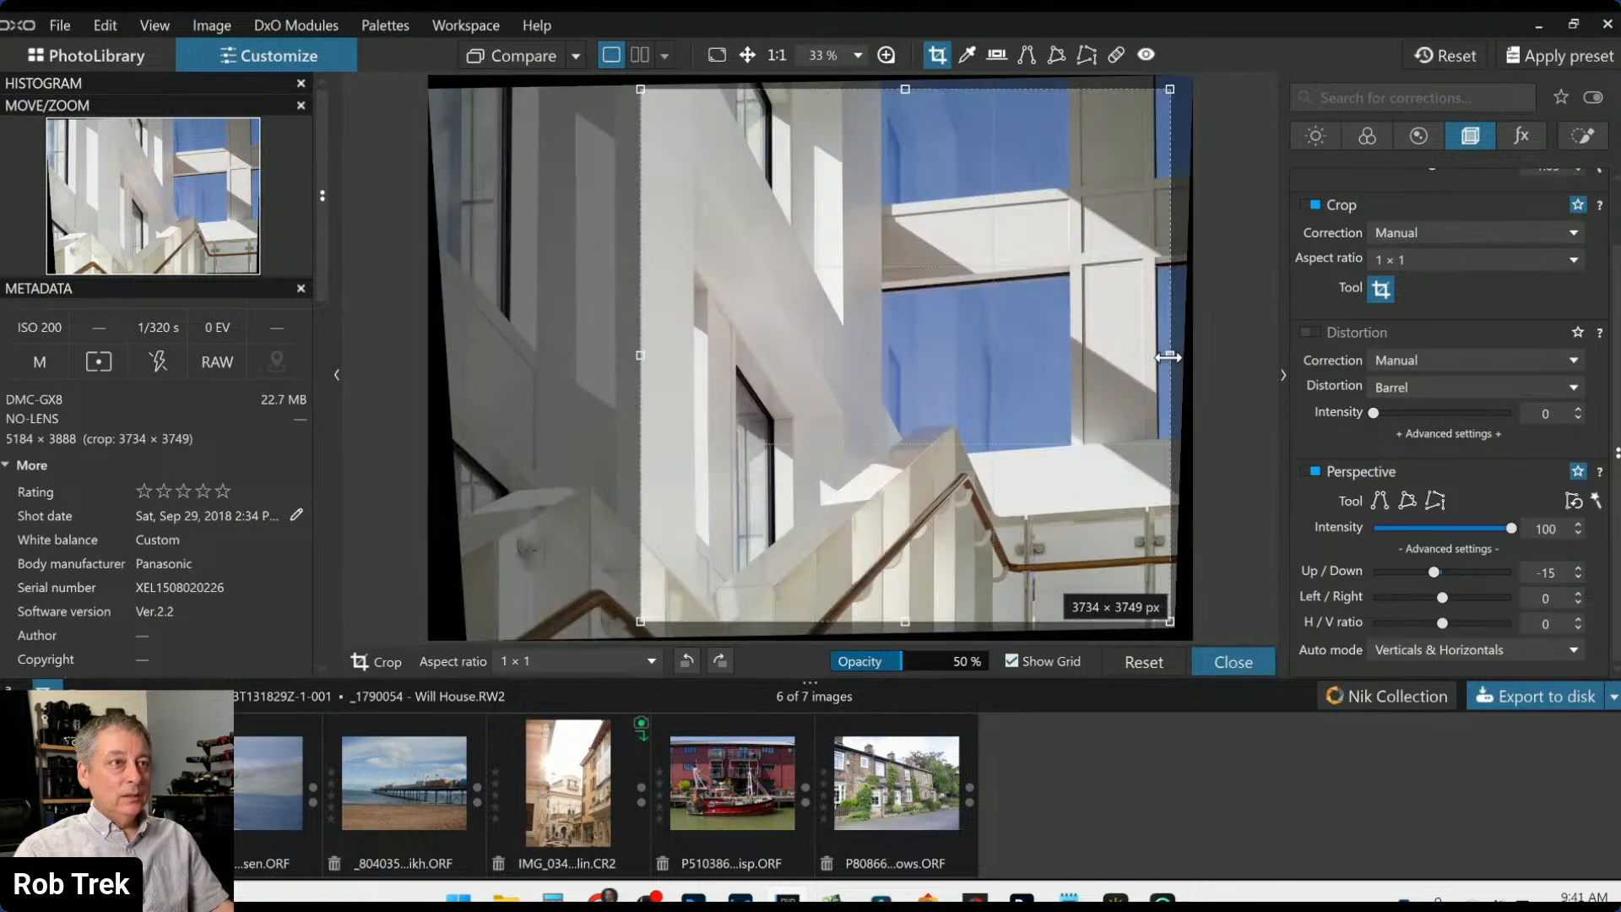
pyautogui.moveTo(1168, 358); pyautogui.dragTo(1138, 358)
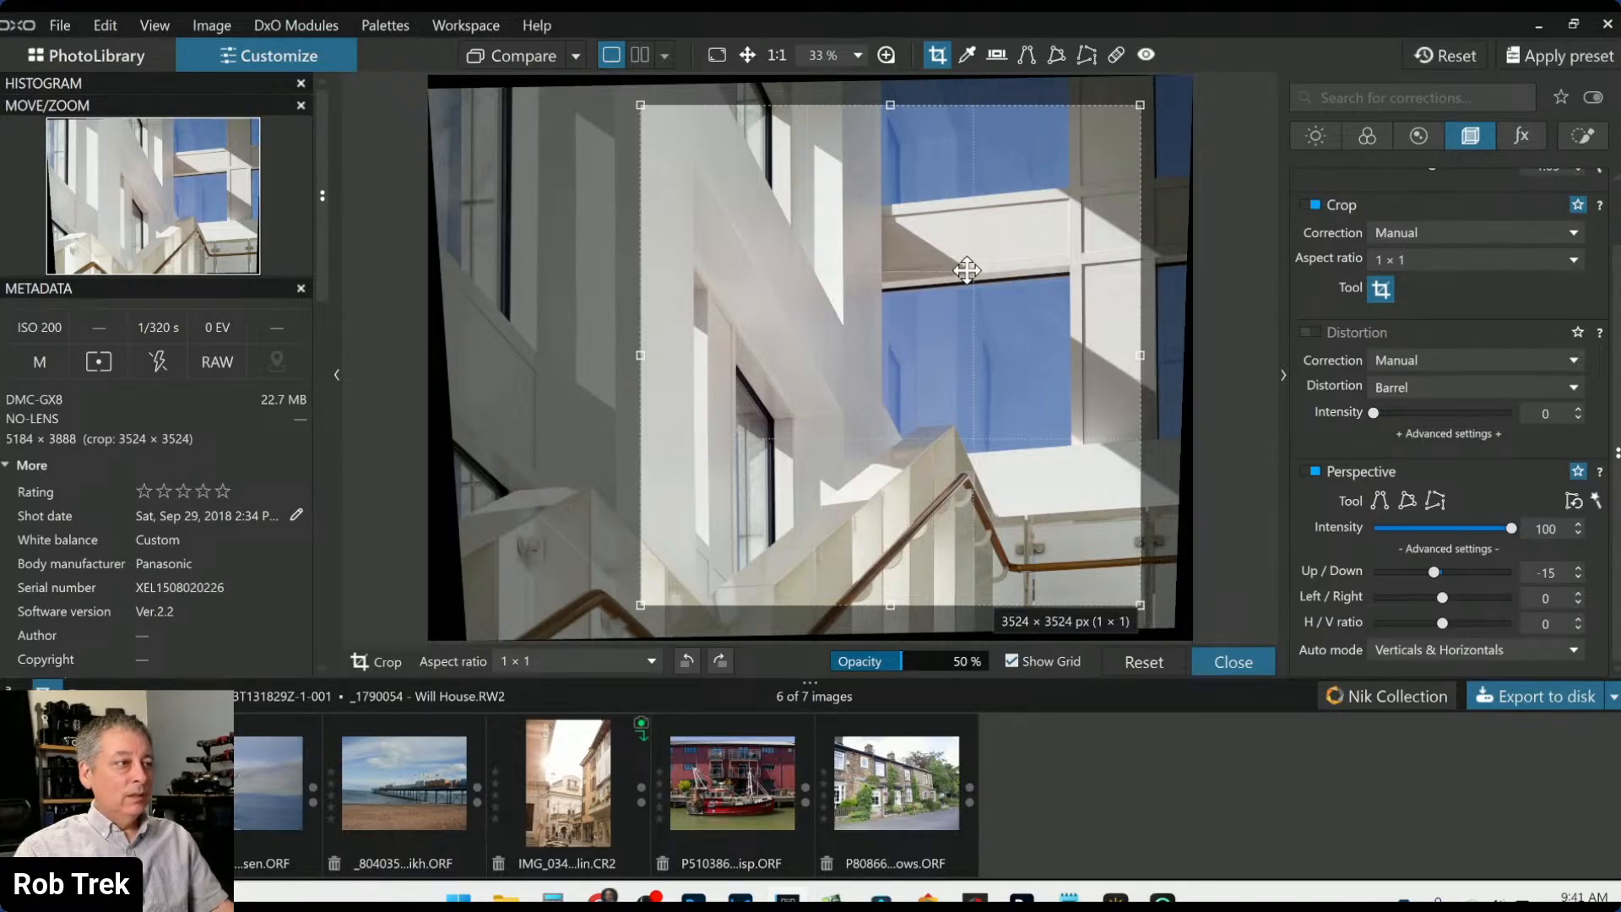
pyautogui.moveTo(967, 270); pyautogui.dragTo(965, 251)
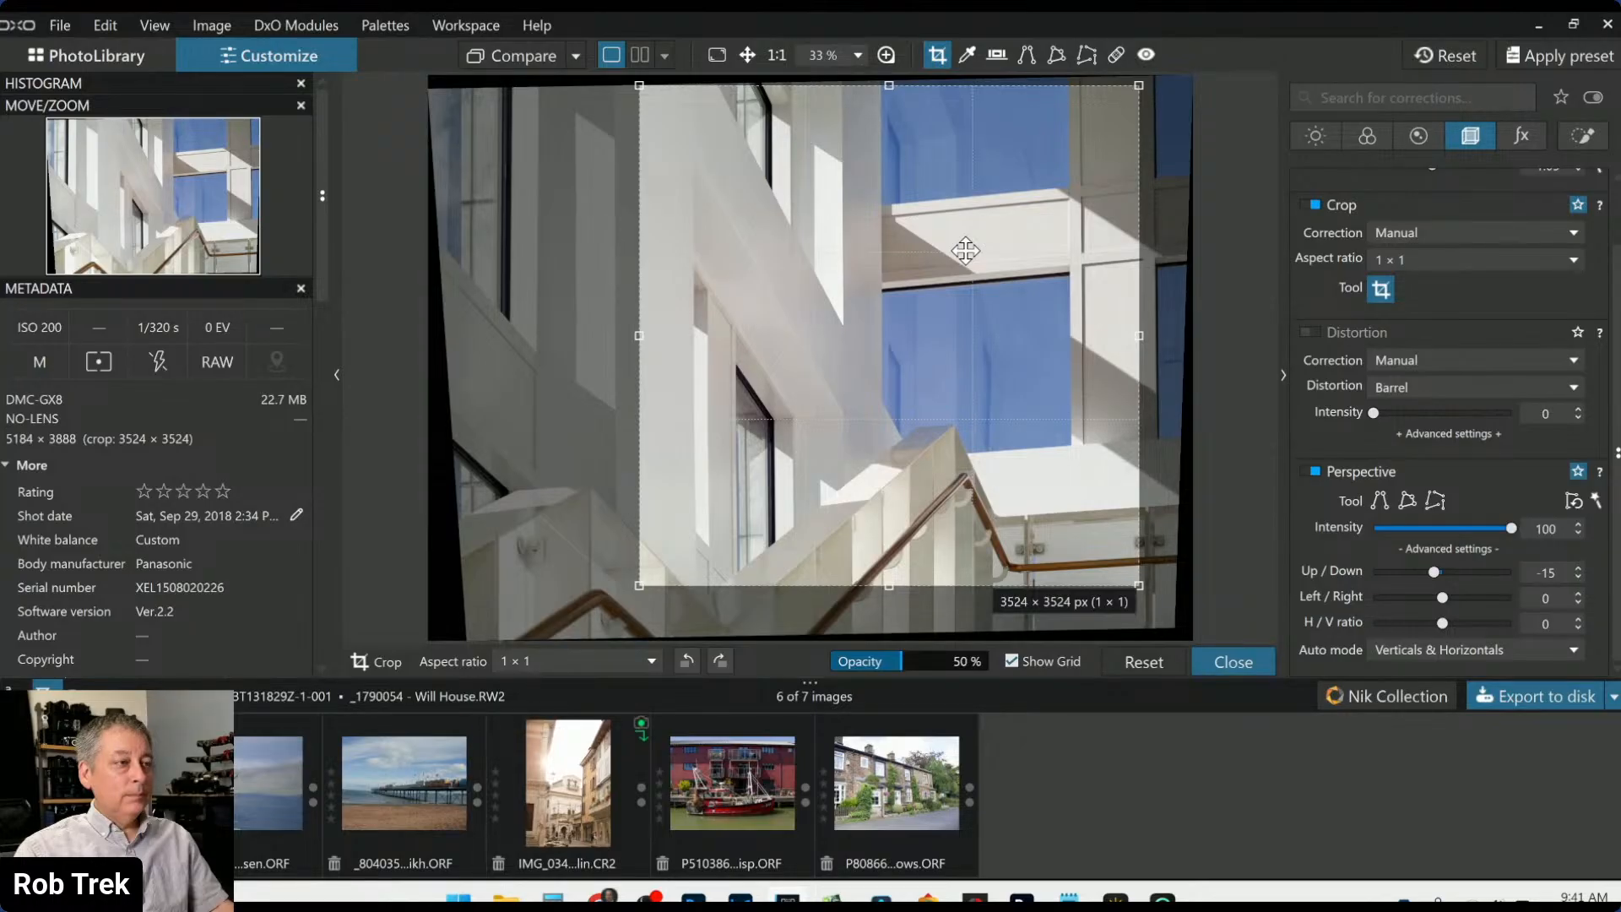
pyautogui.moveTo(965, 250); pyautogui.dragTo(965, 274)
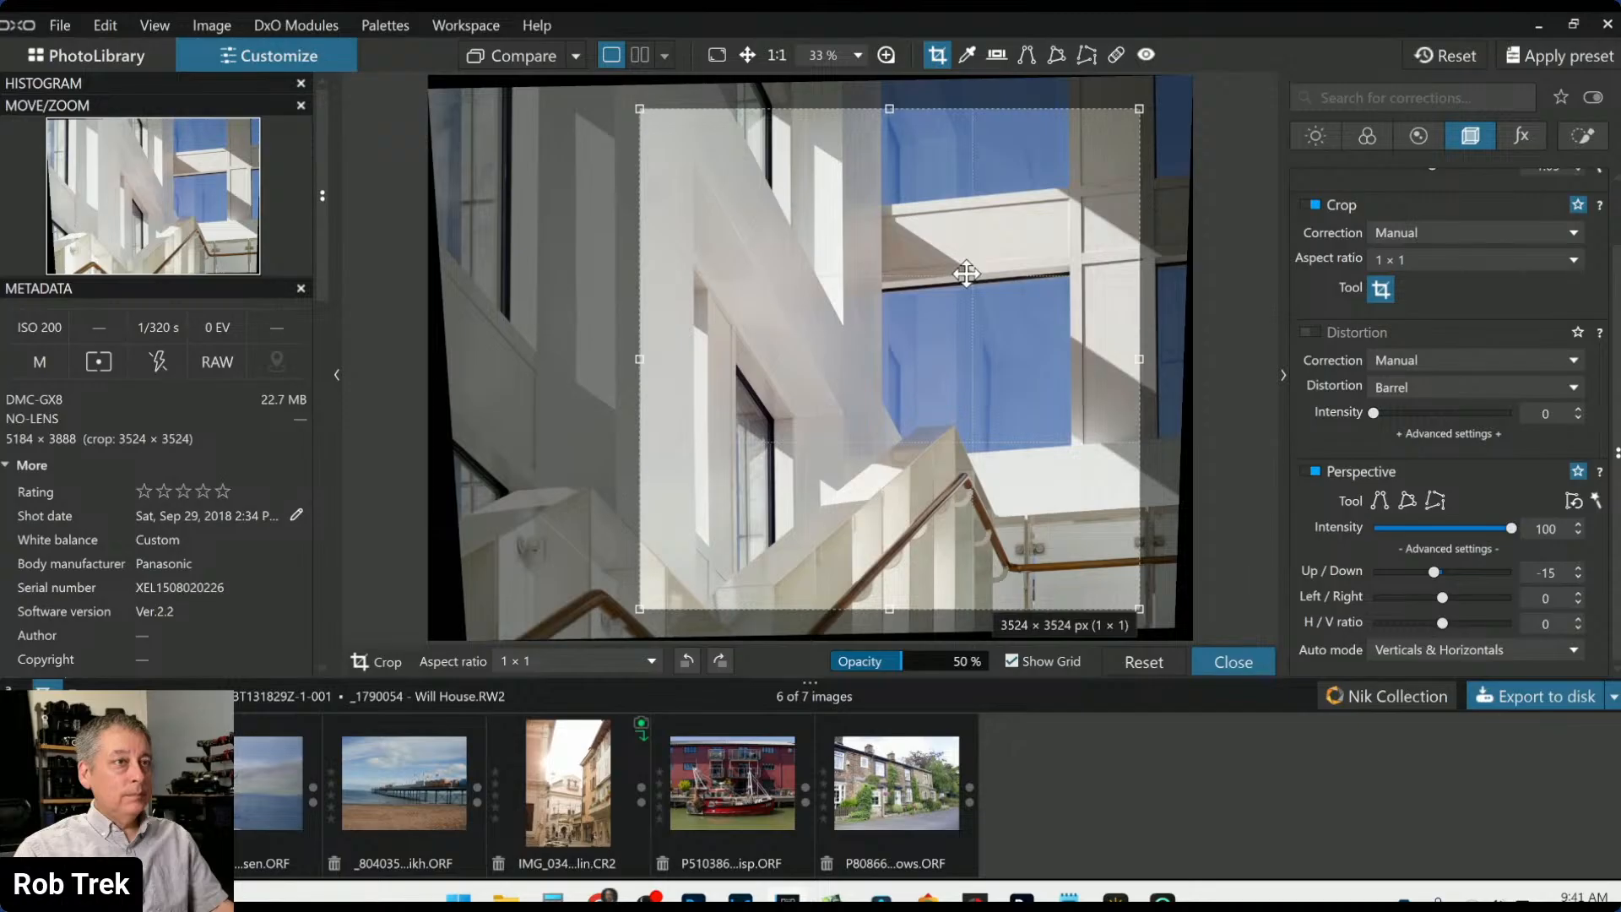
pyautogui.press('Return')
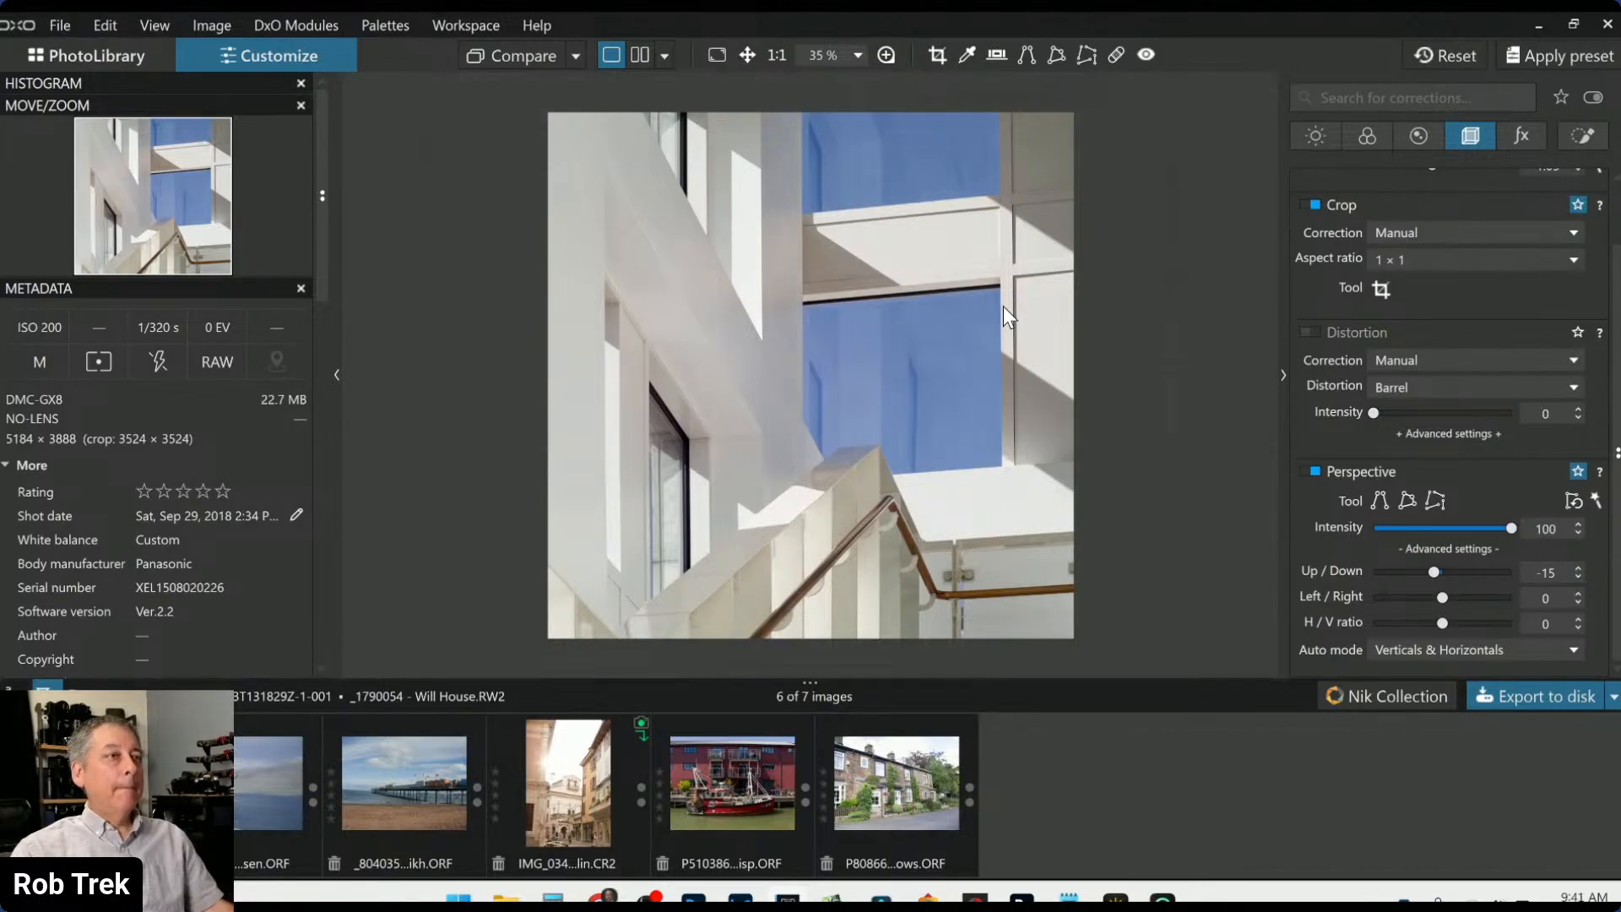
# Trim the left side of the square crop to 3410 × 3410 px and compare the result with the original photo
pyautogui.click(1381, 288)
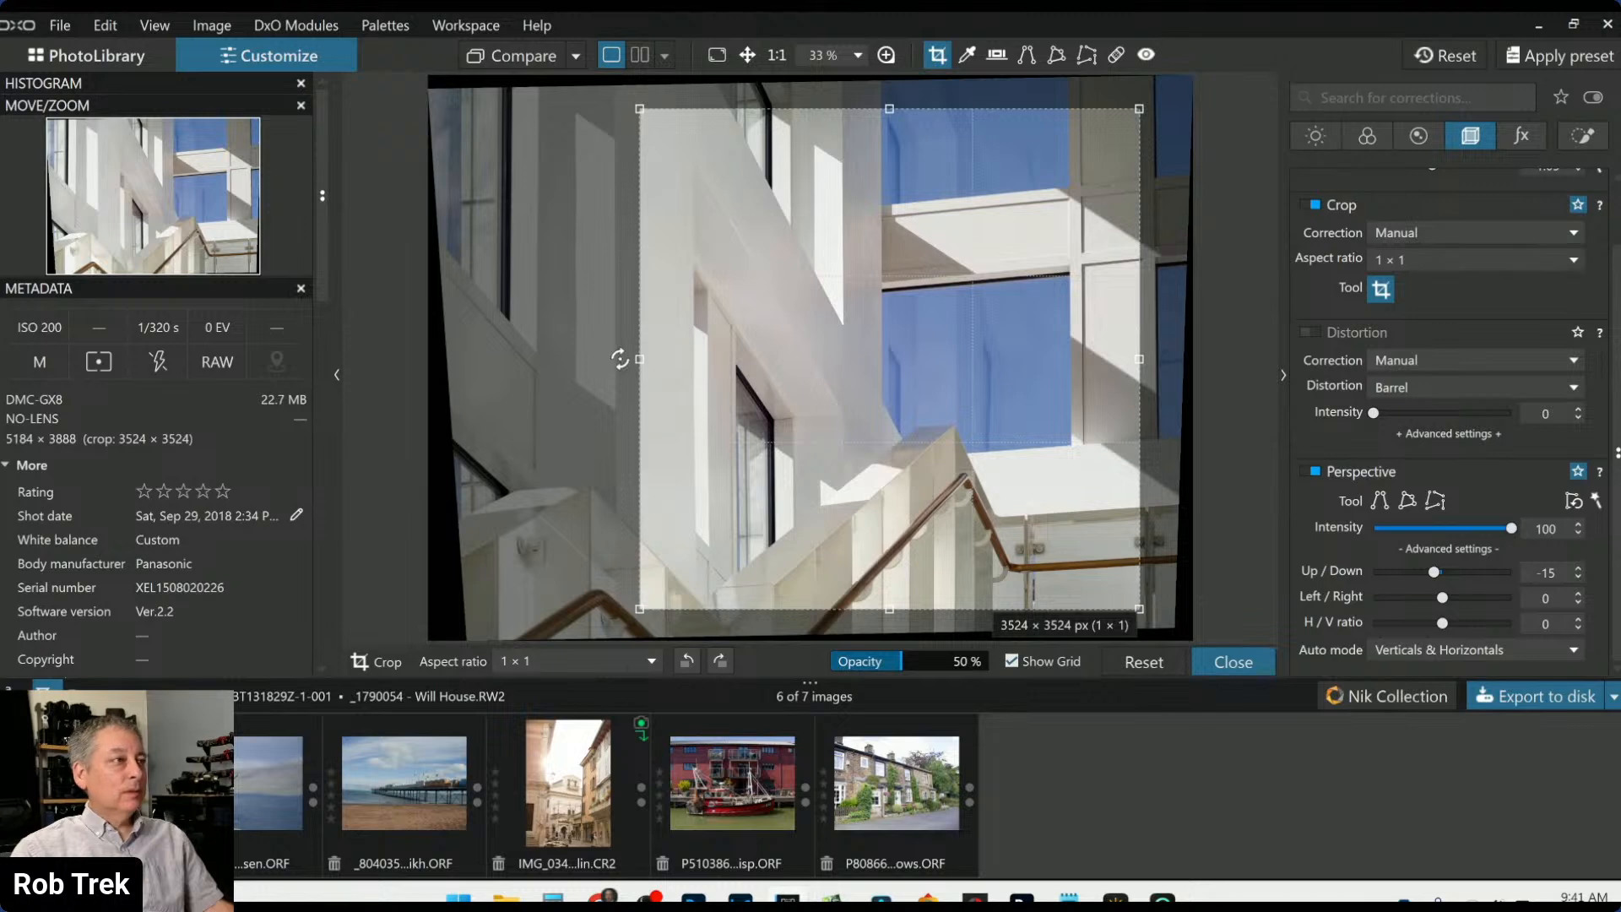
pyautogui.moveTo(639, 357); pyautogui.dragTo(656, 356)
pyautogui.press('Return')
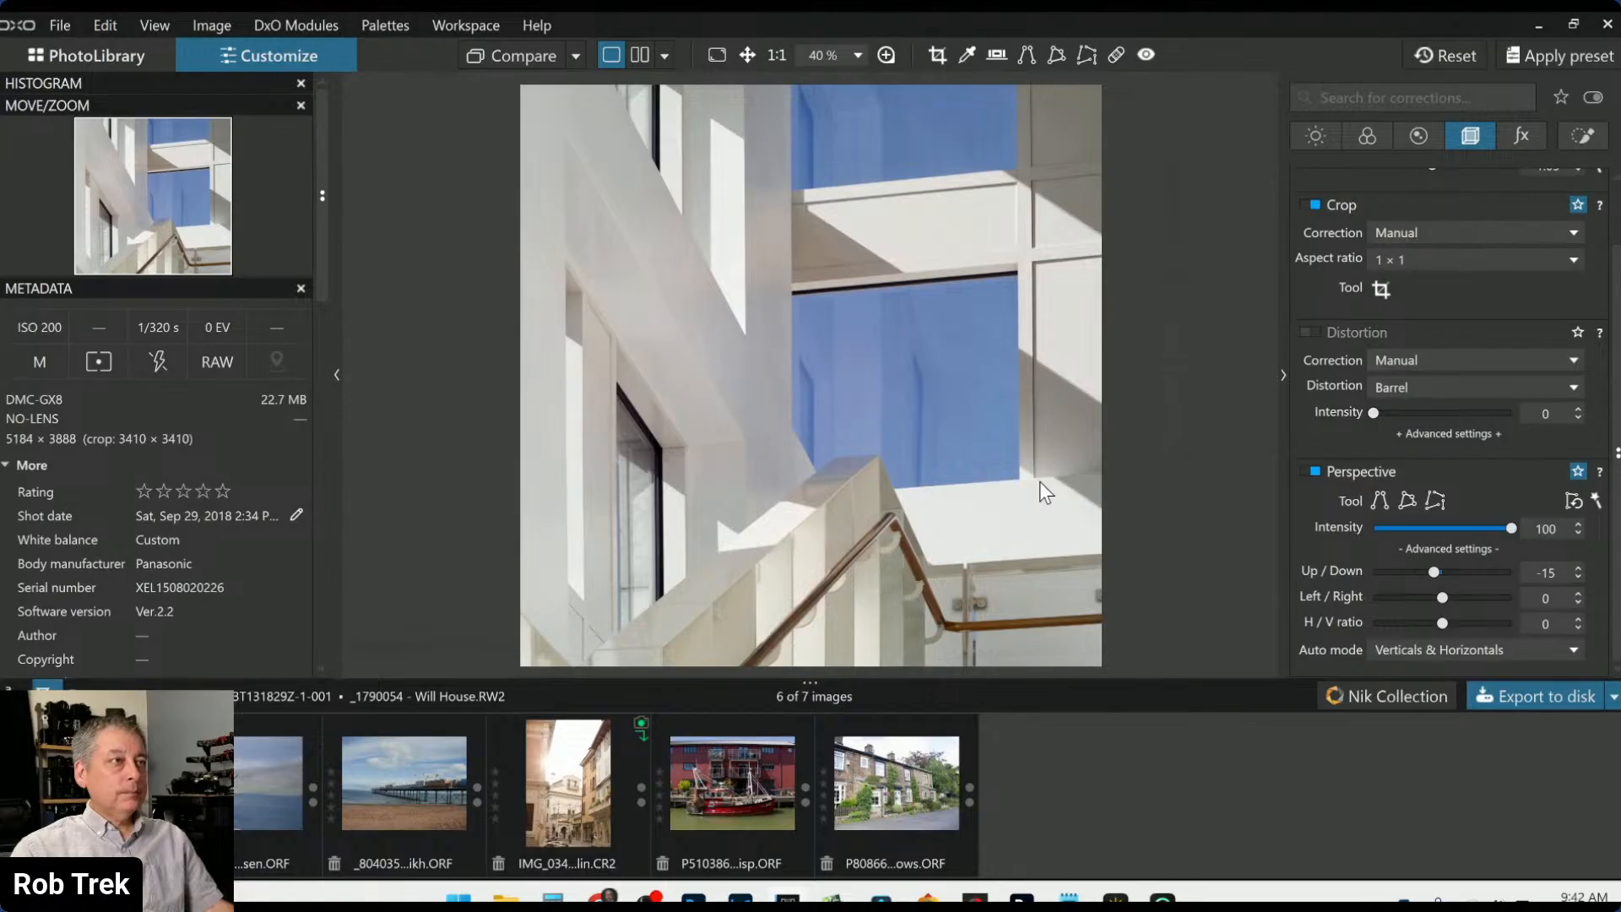
pyautogui.click(531, 51)
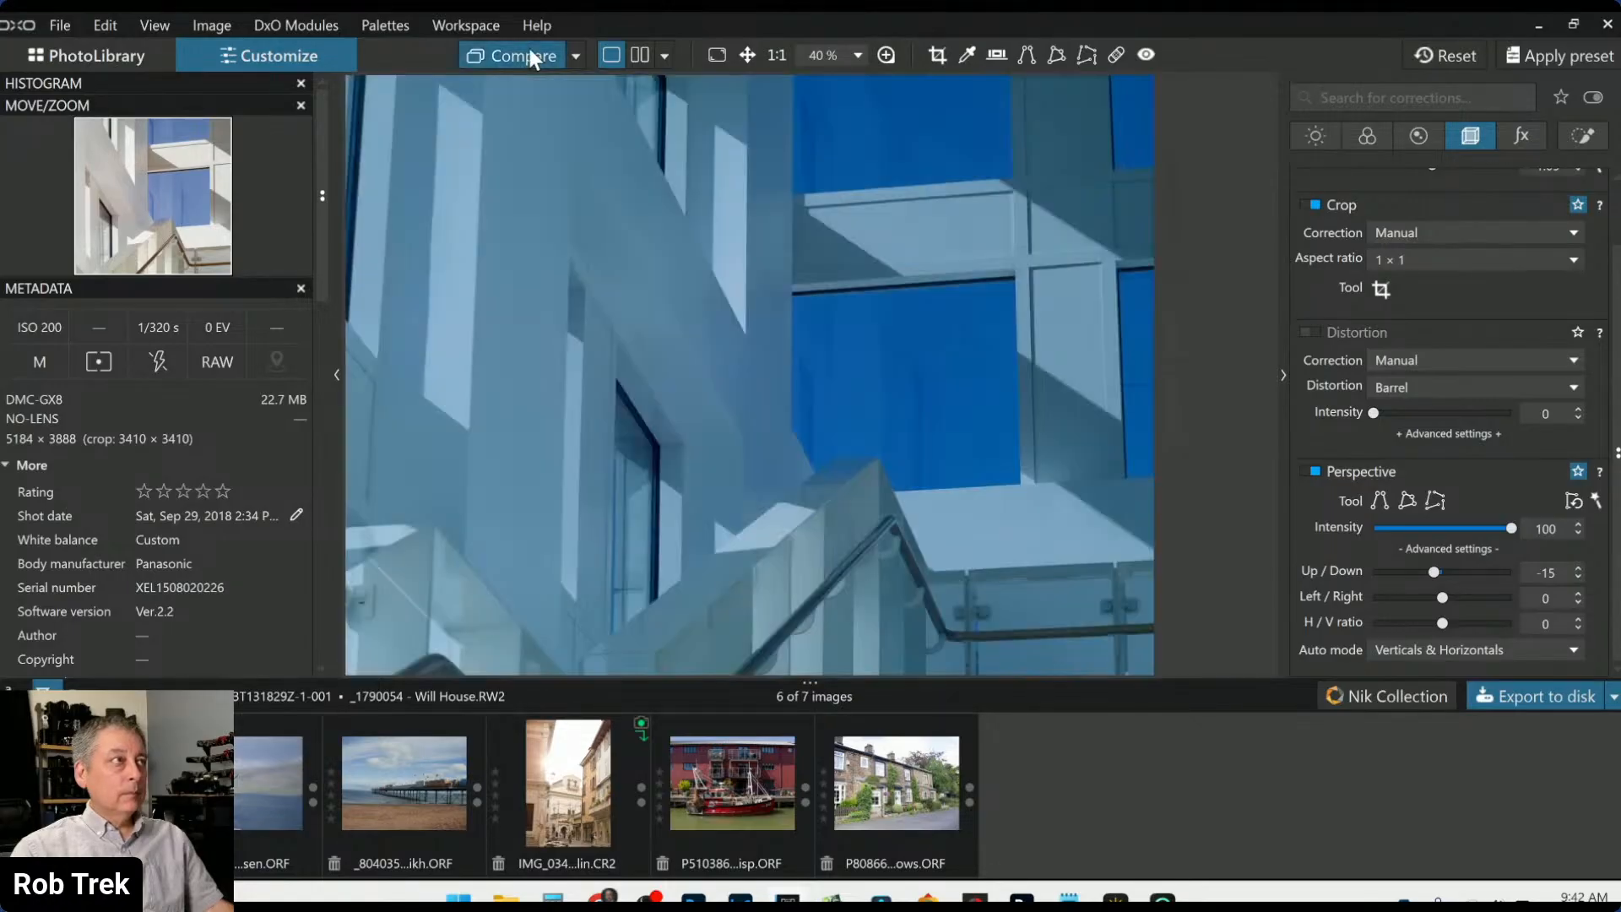
pyautogui.click(530, 50)
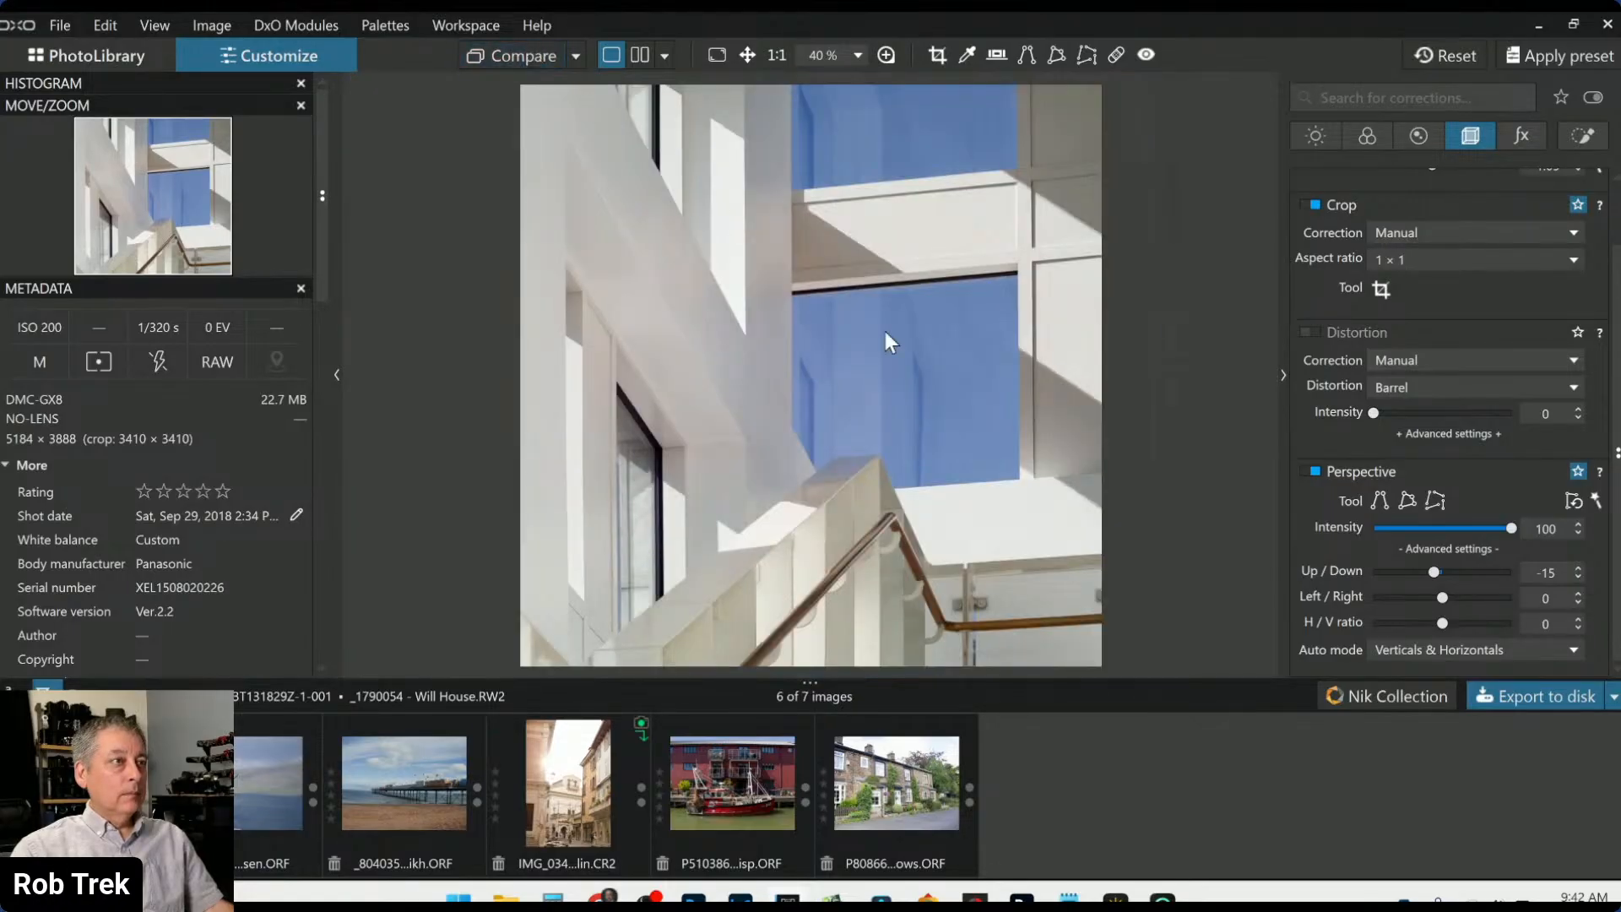
# Export the edited photo as a full-size JPEG at quality 100 to the custom folder with the suffix -dxo
pyautogui.scroll(-1, 959, 390)
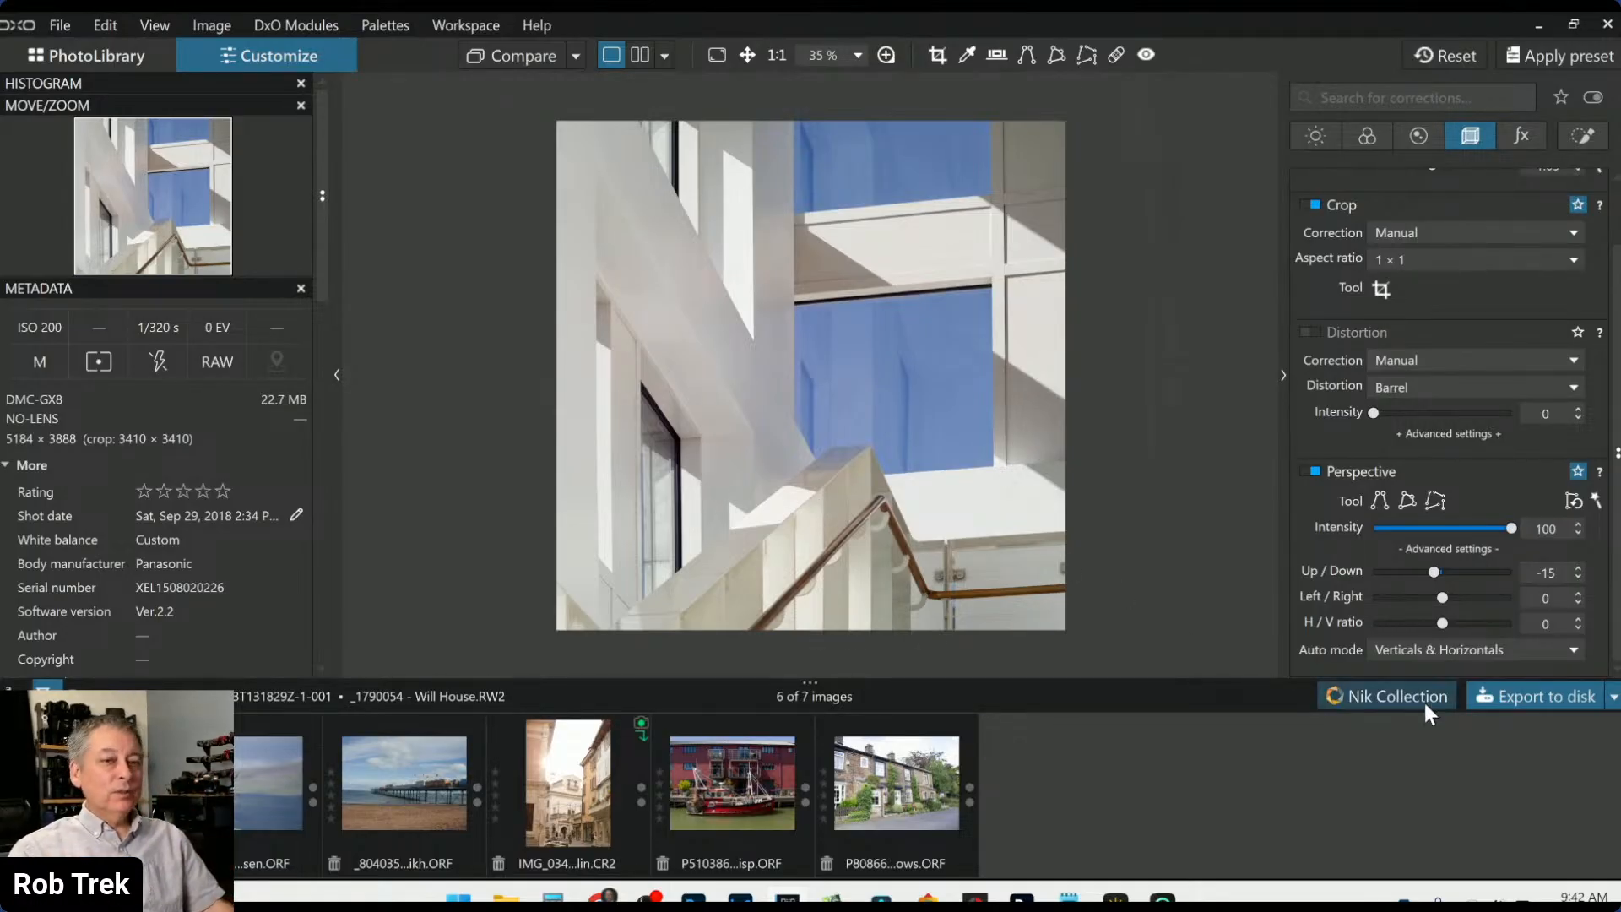
pyautogui.click(1478, 696)
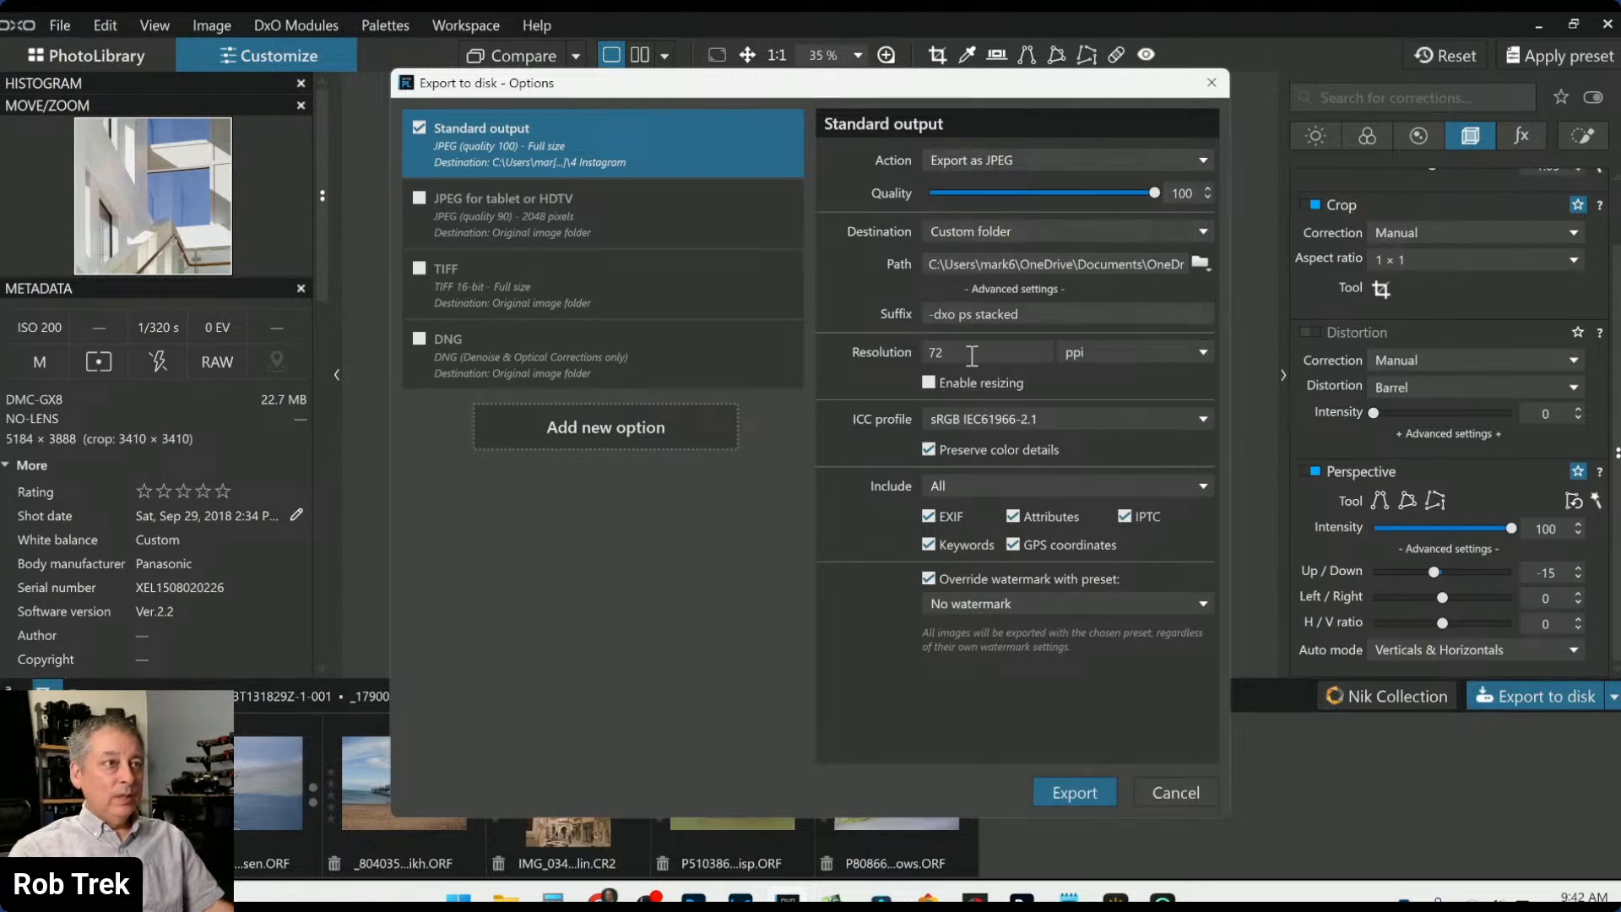
pyautogui.moveTo(955, 324); pyautogui.dragTo(1079, 324)
pyautogui.press('BackSpace')
pyautogui.press('BackSpace')
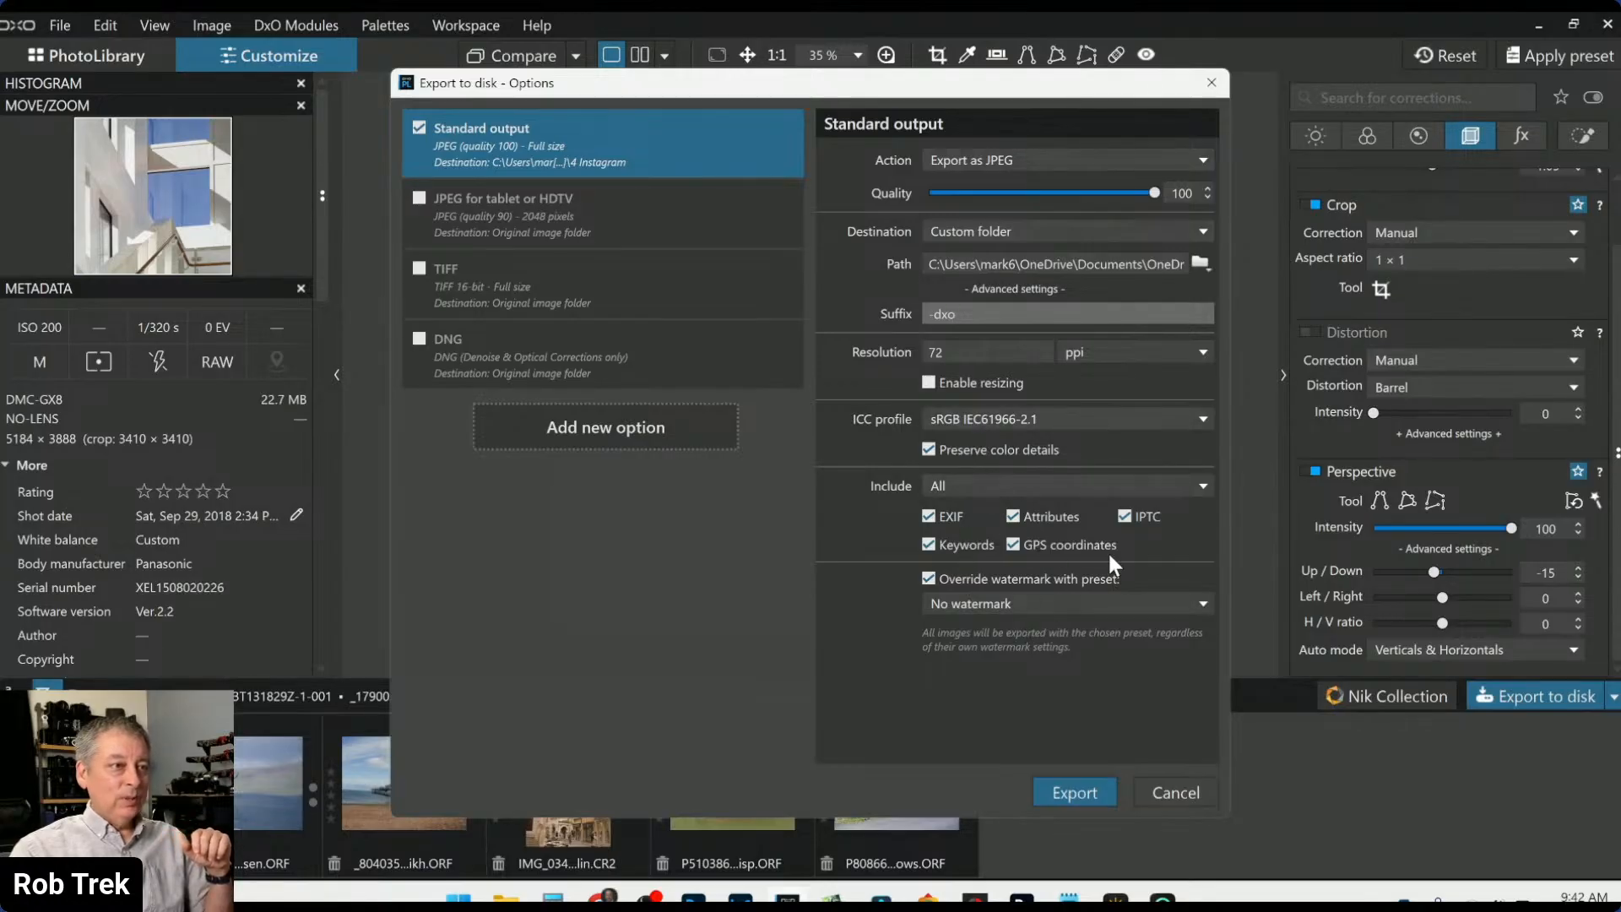
pyautogui.click(1092, 783)
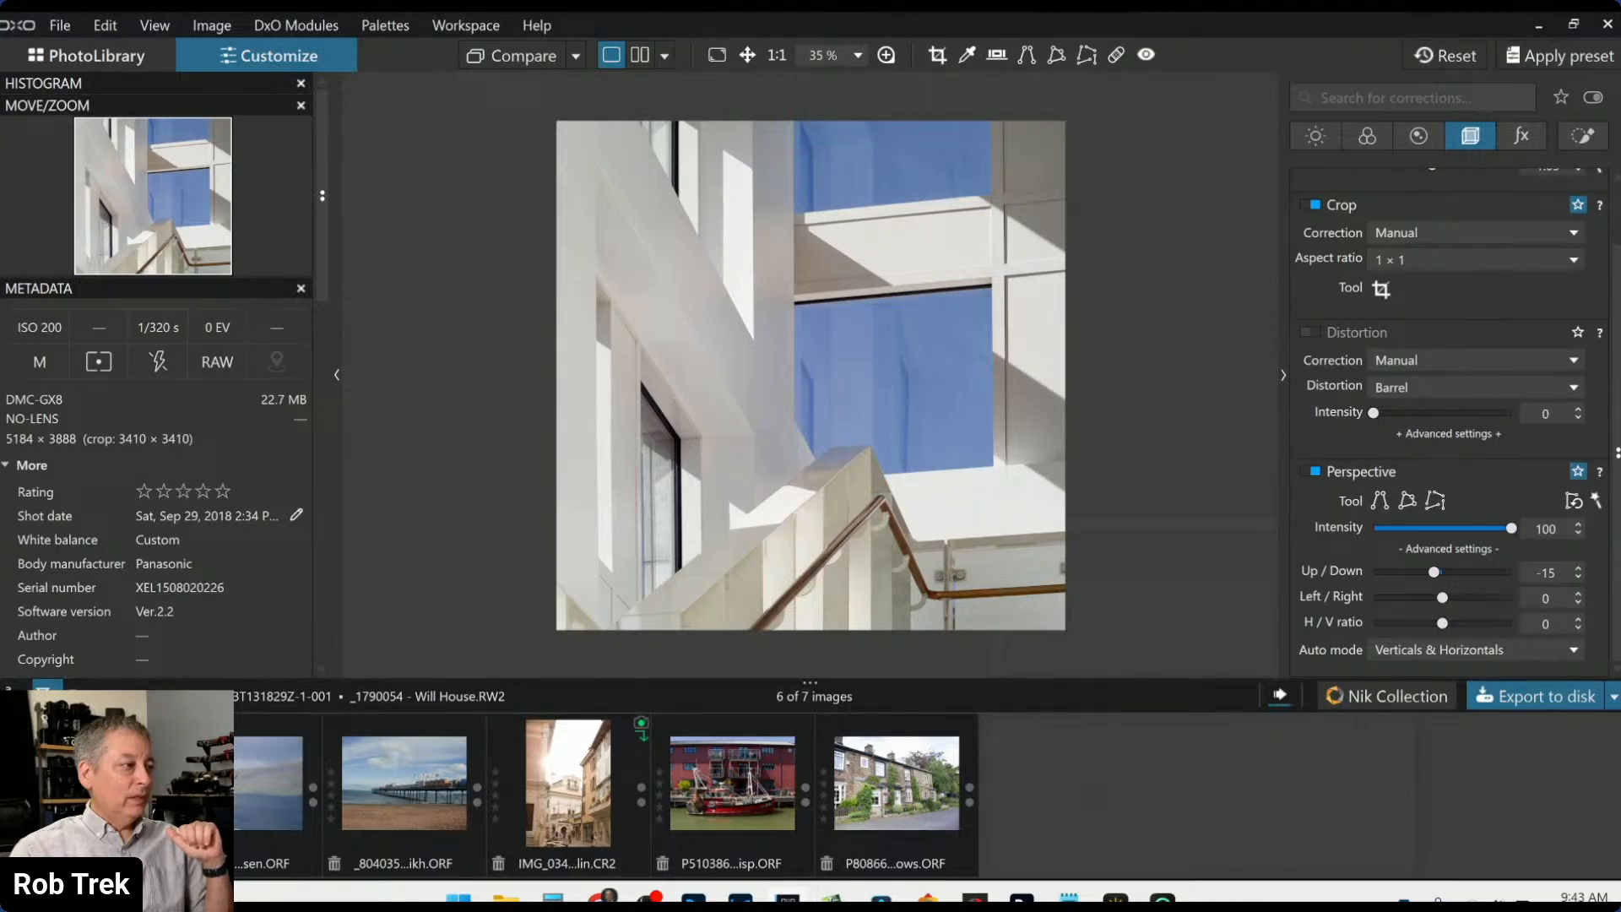
# Remove the RAW-only filter from the image browser and filter for images with no star rating instead
pyautogui.click(47, 694)
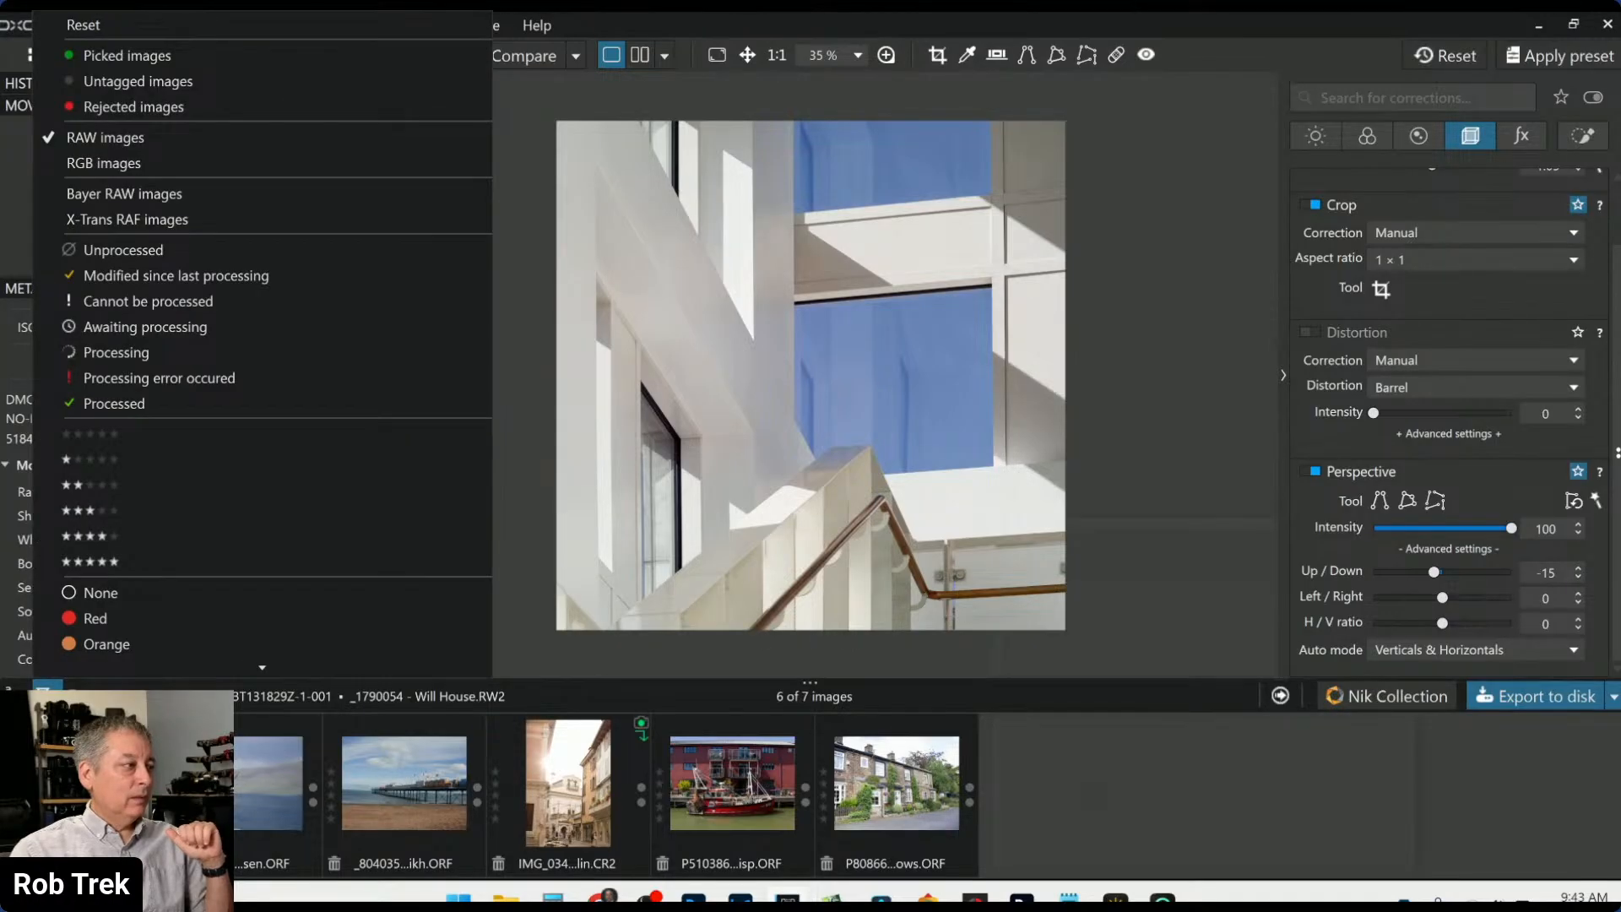
pyautogui.click(99, 127)
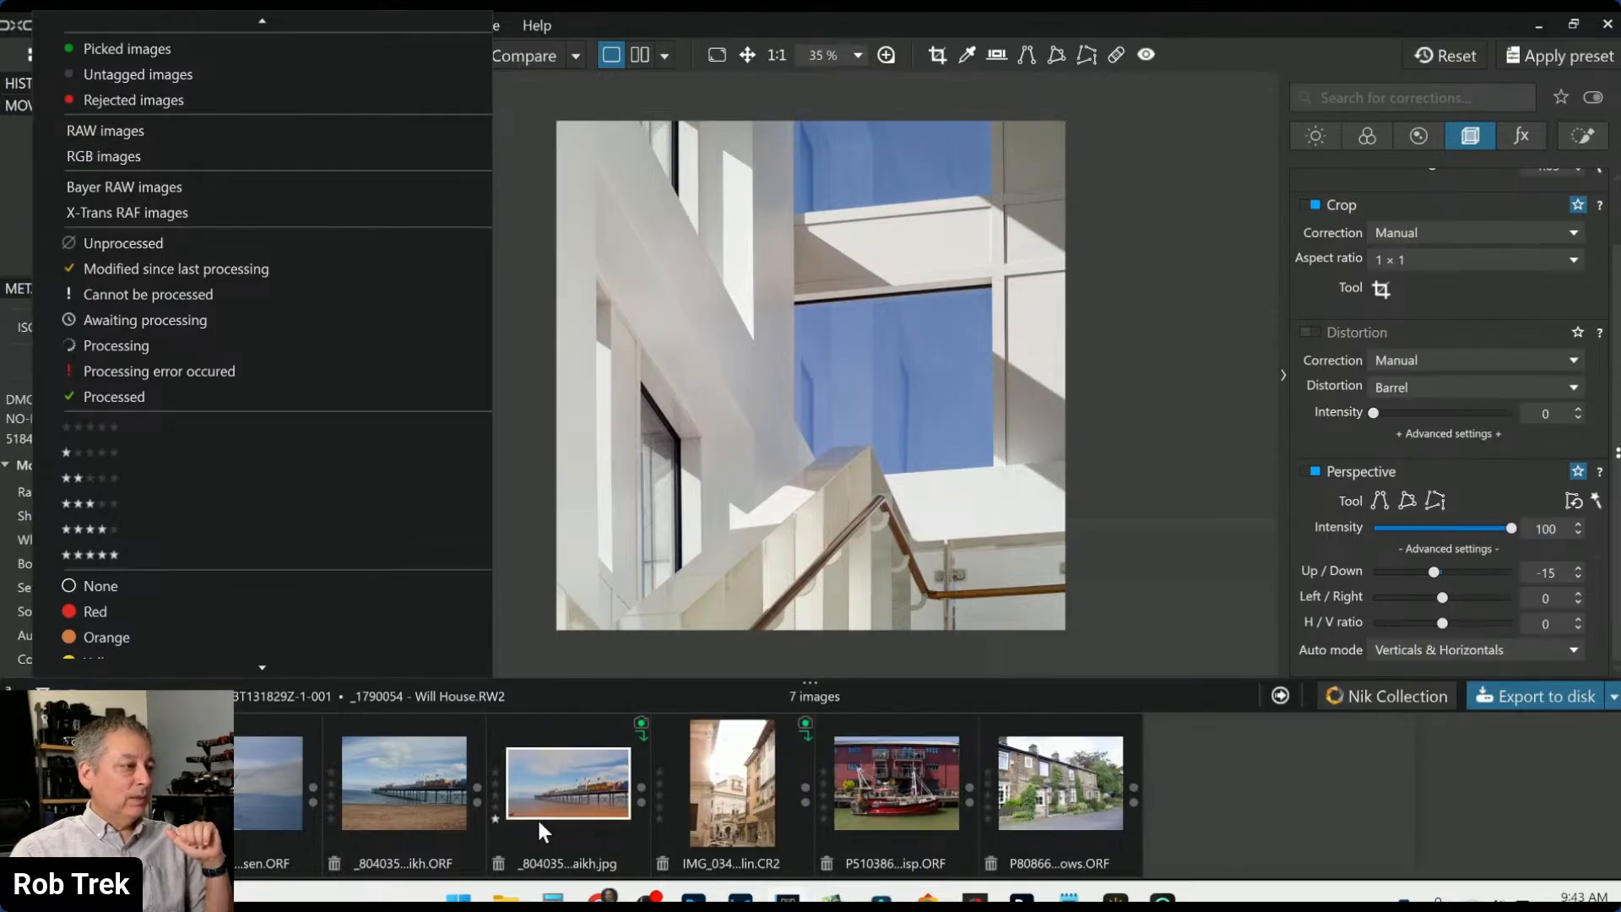
pyautogui.scroll(-1, 106, 507)
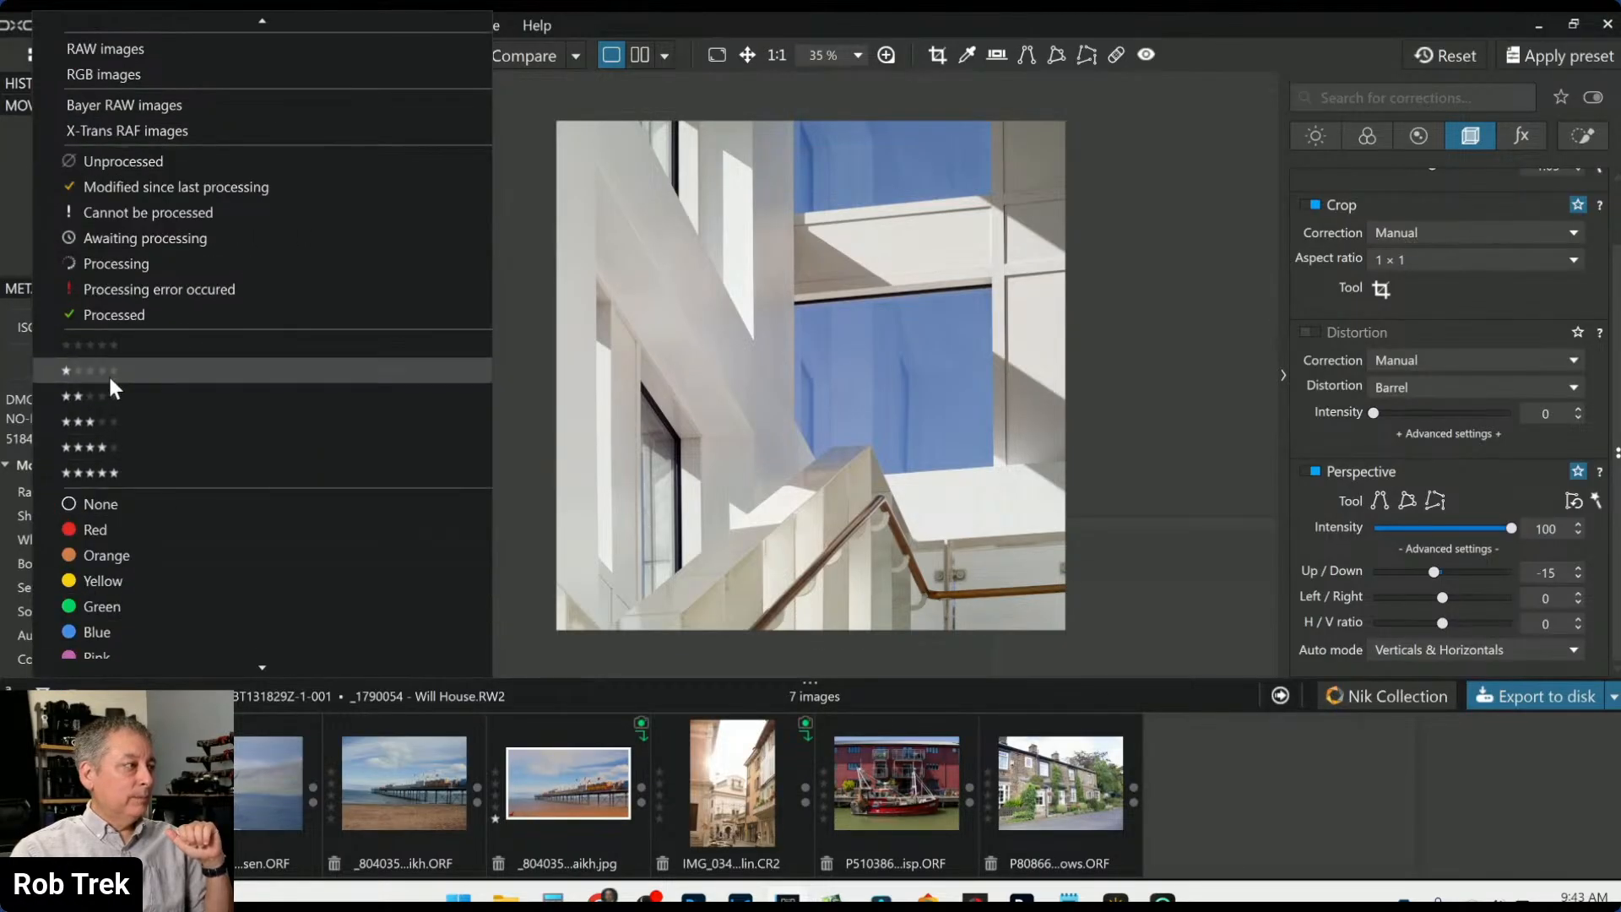
pyautogui.click(113, 342)
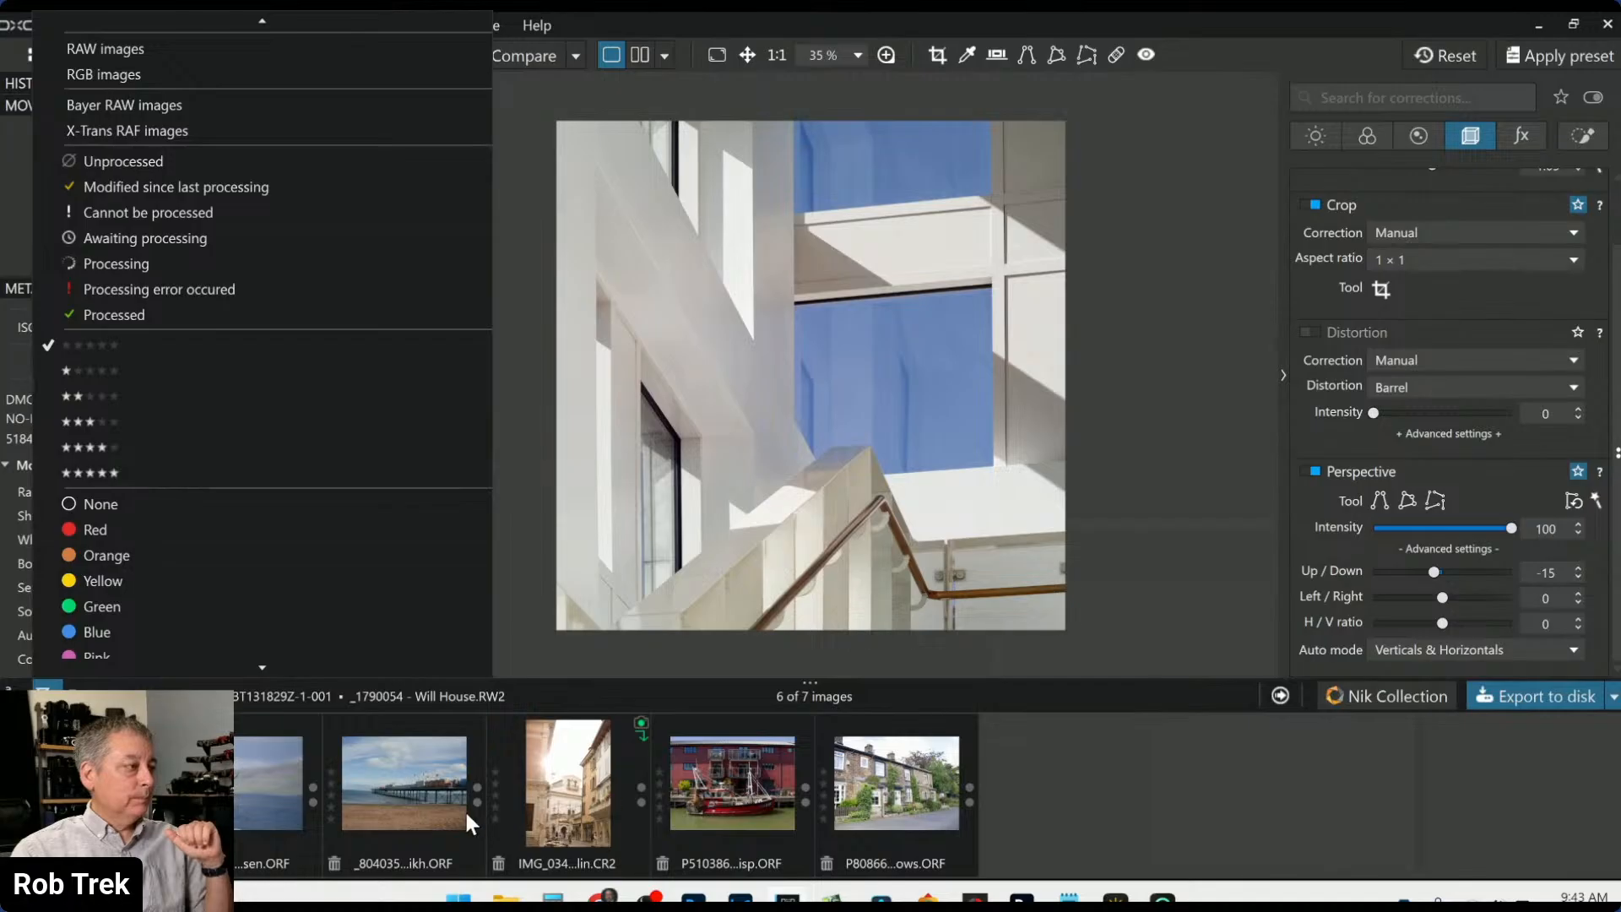
pyautogui.click(1529, 693)
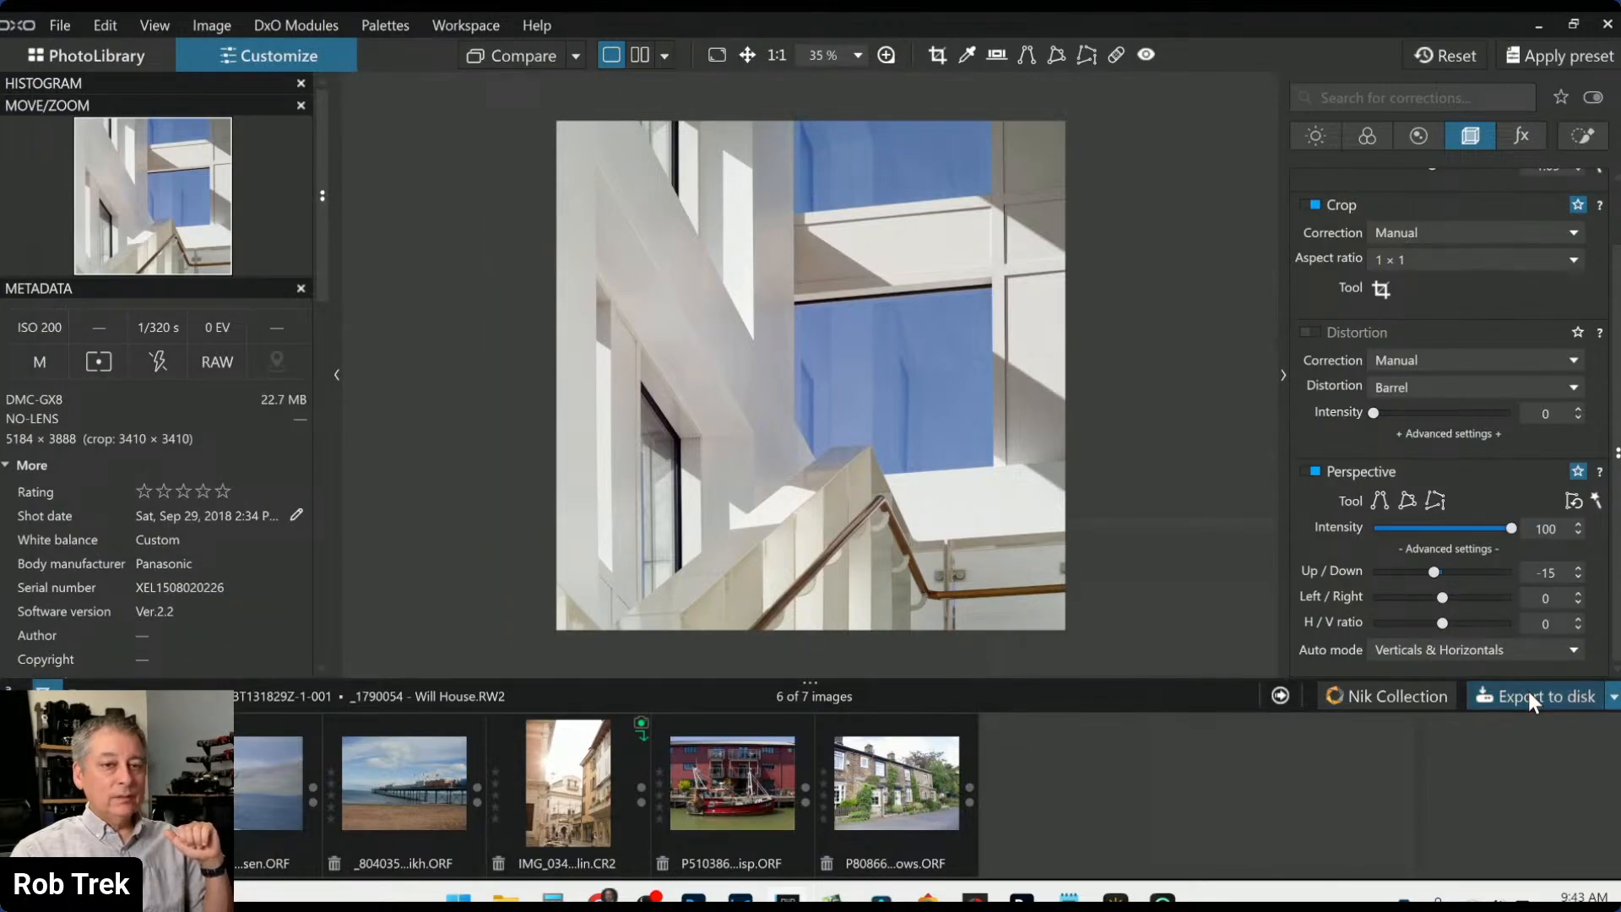
# Export the photo again as a quality 100 JPEG with the suffix -dxo to the original image folder
pyautogui.click(1523, 701)
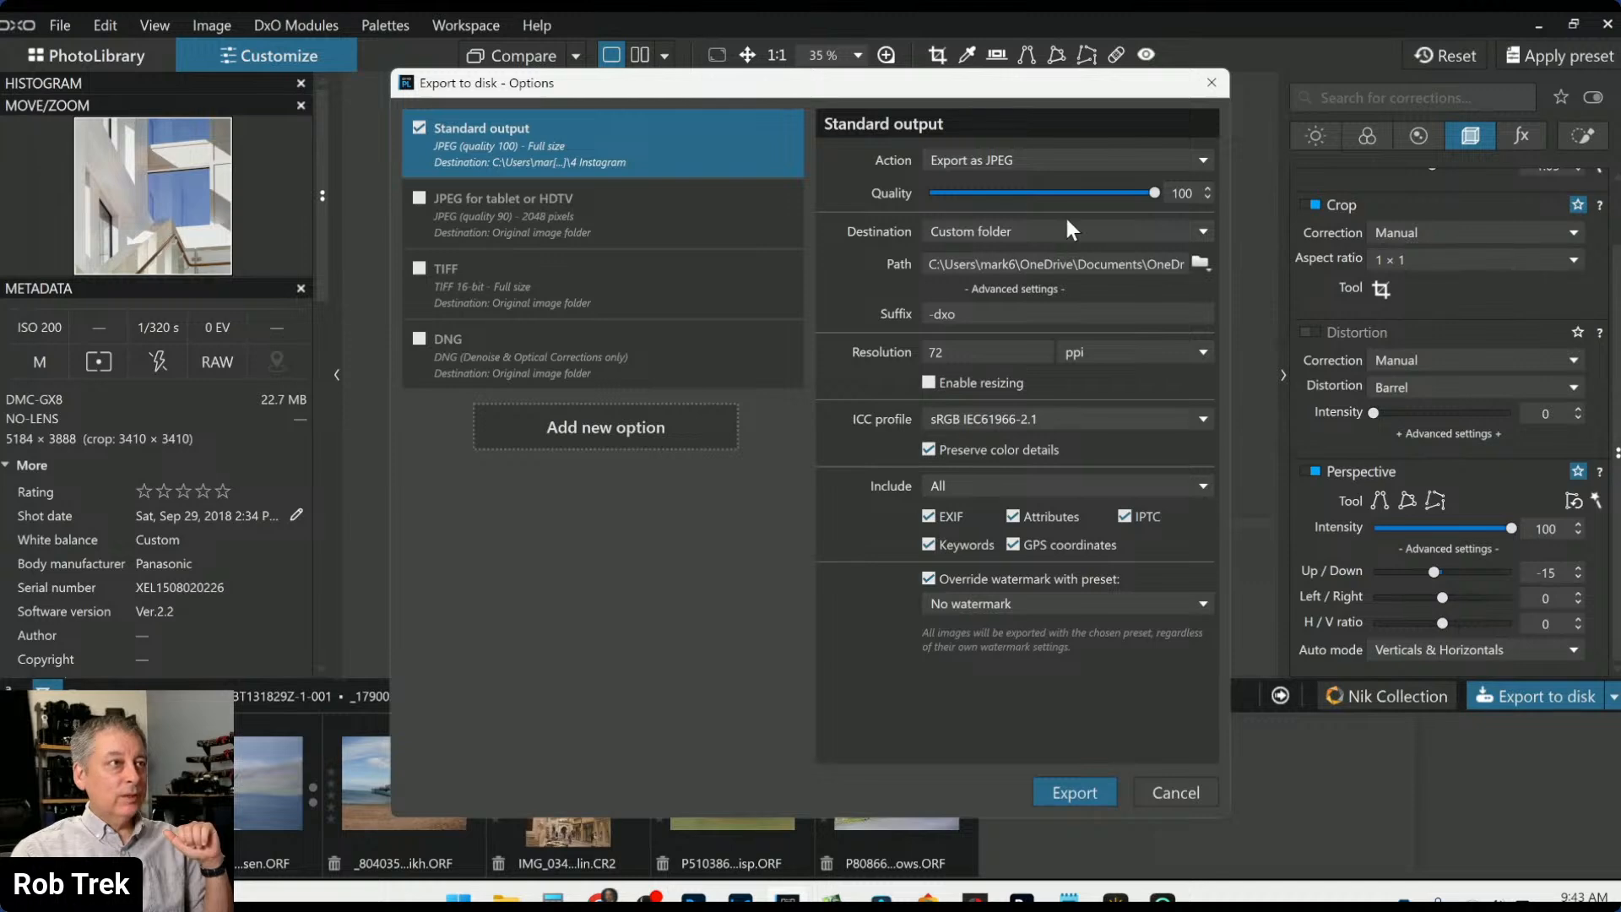
pyautogui.click(1187, 240)
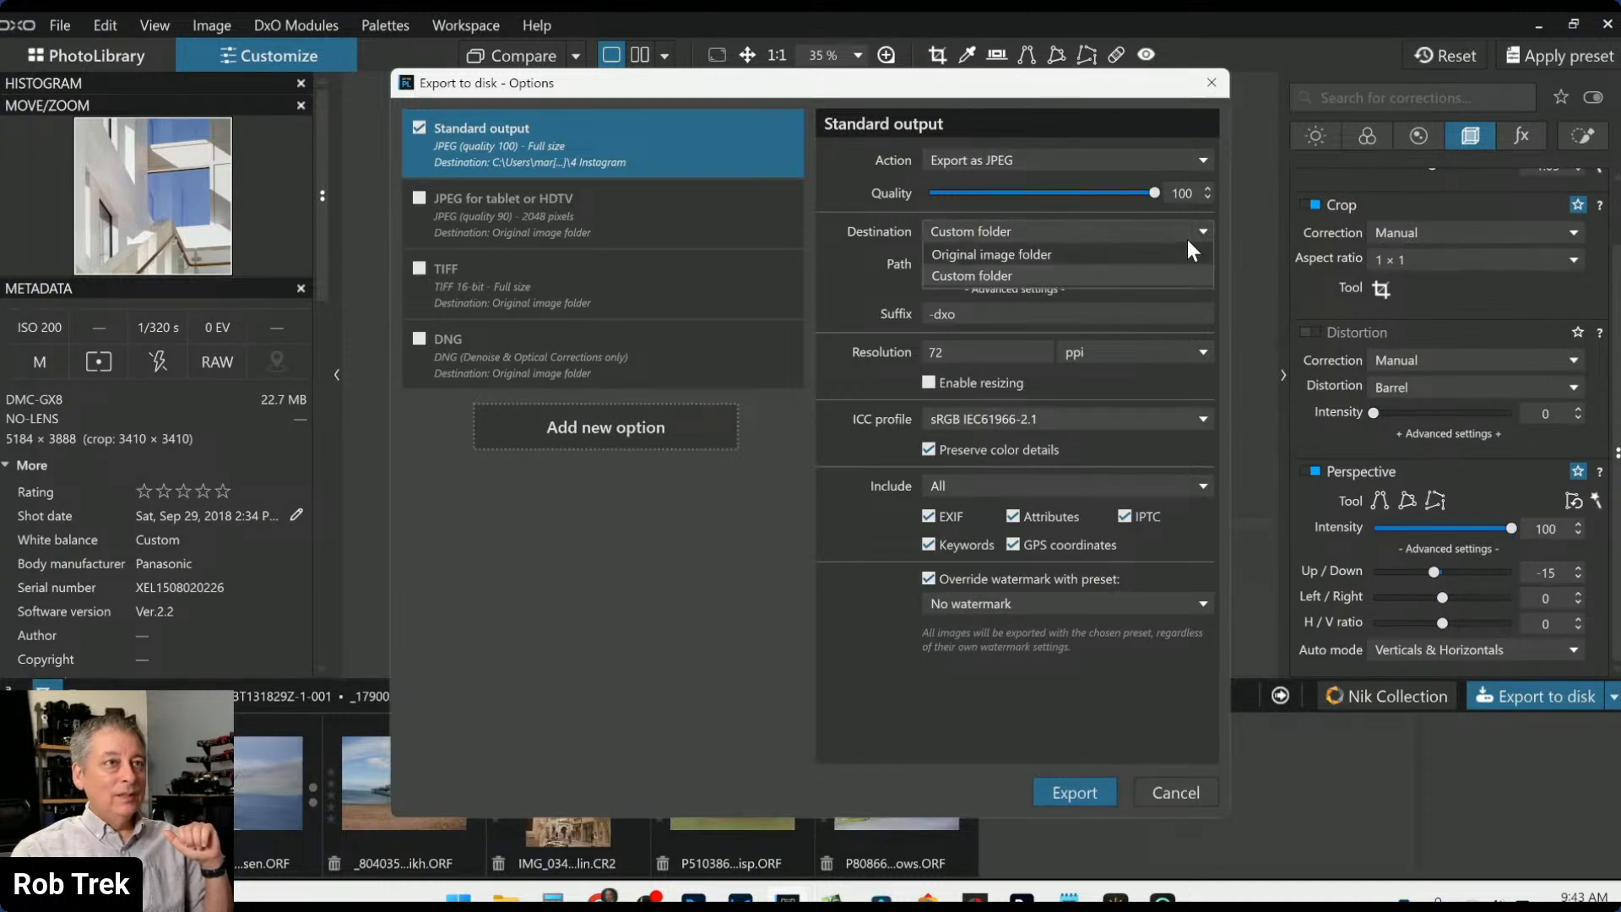
pyautogui.click(1153, 248)
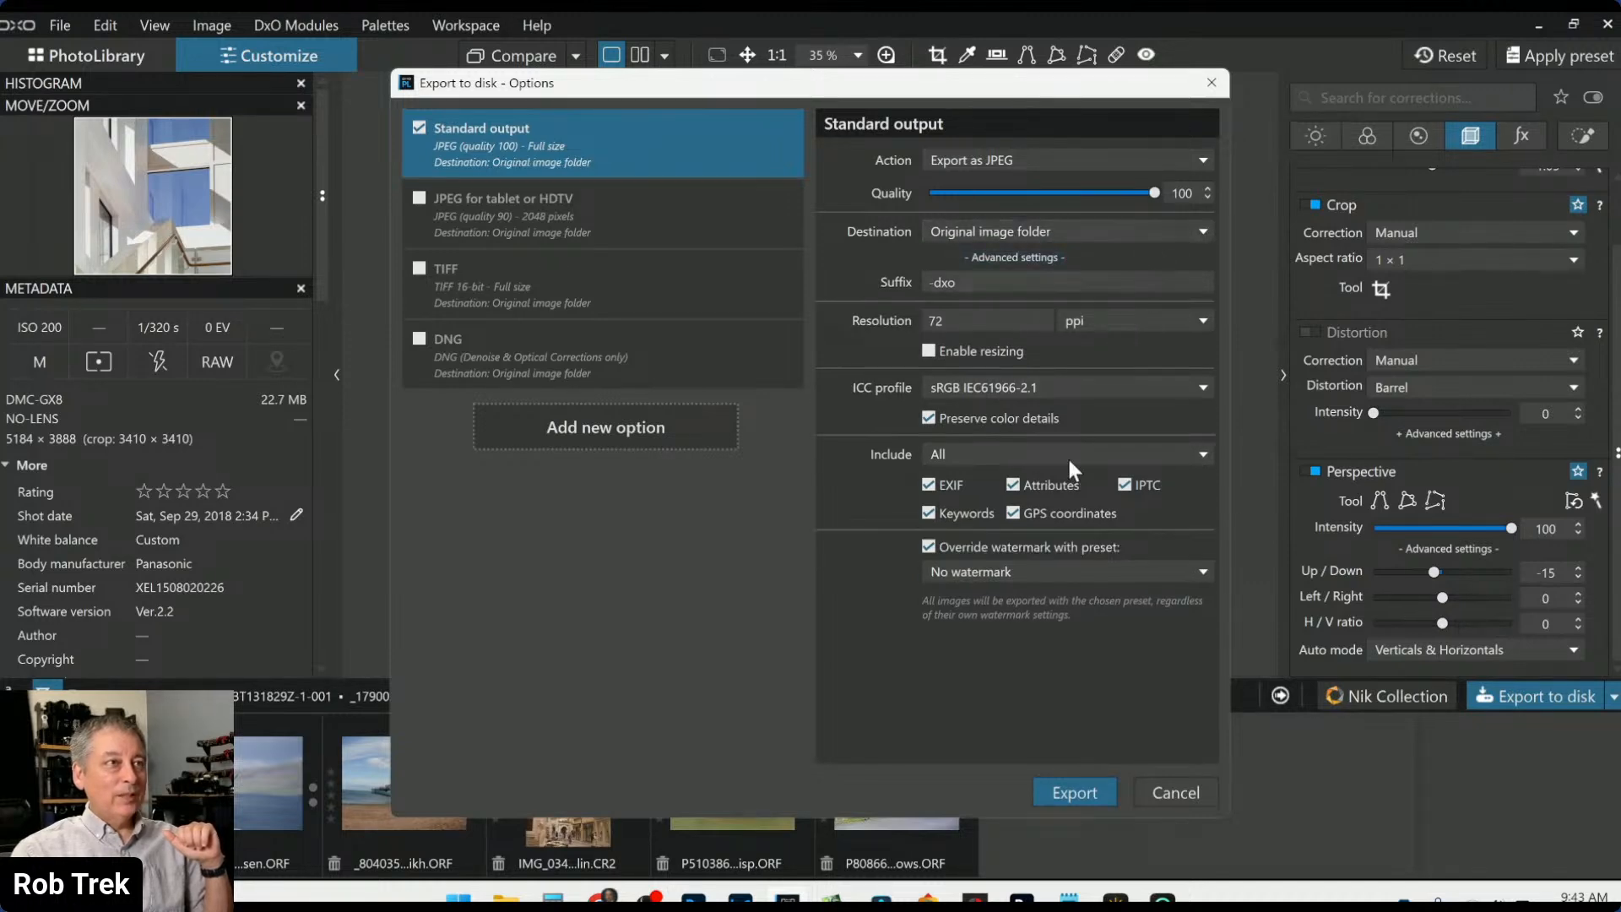
pyautogui.click(1072, 793)
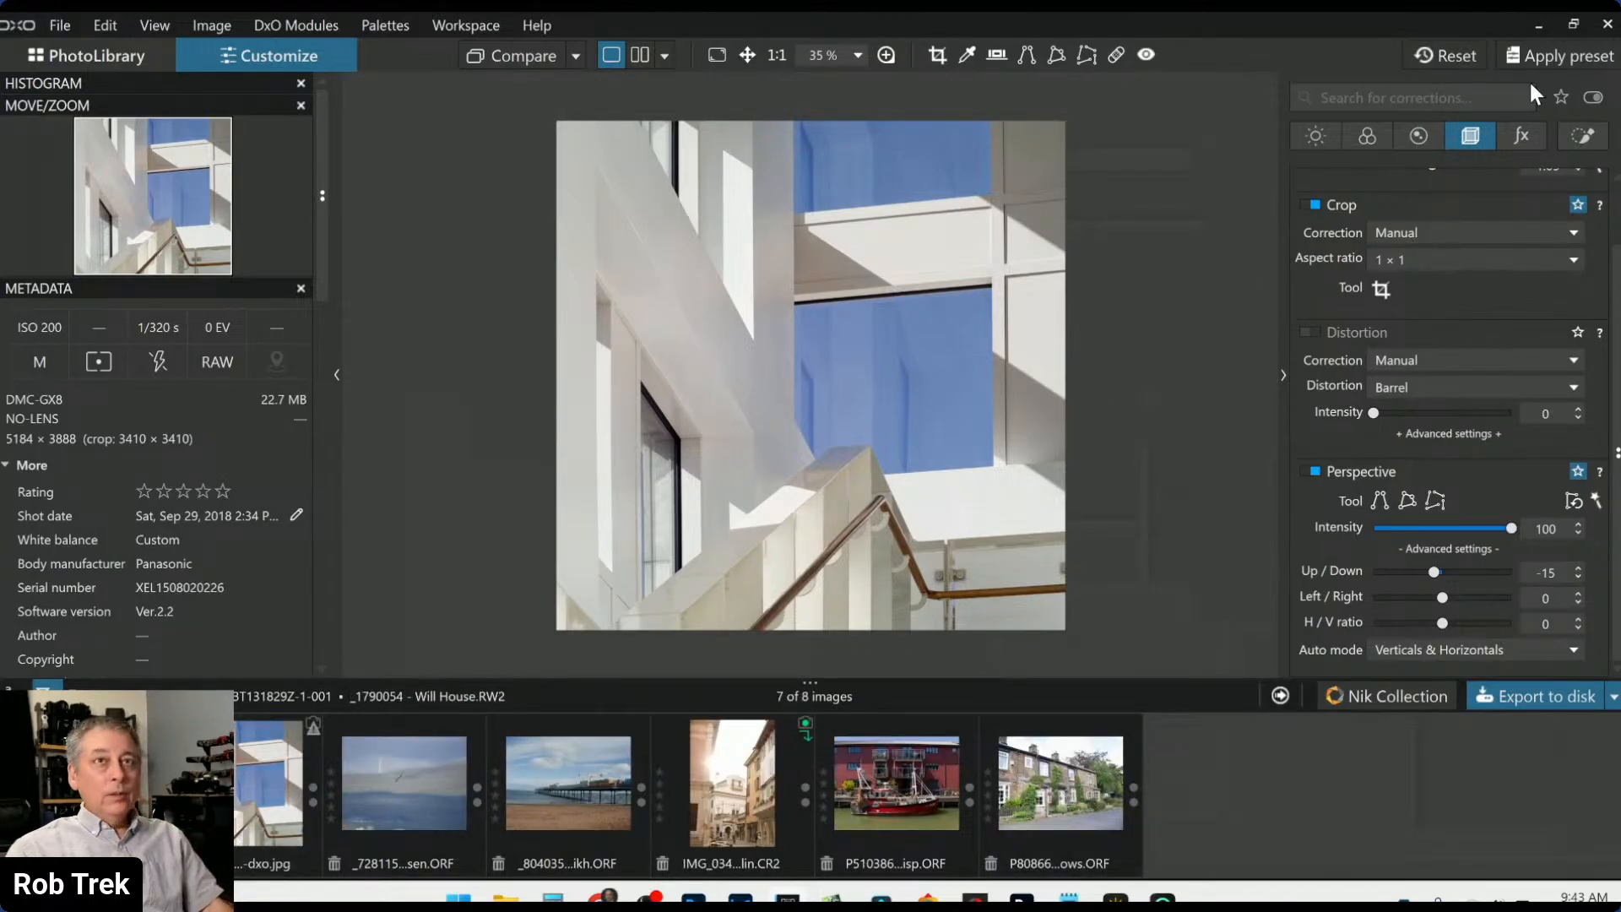
# Reset all corrections on the RAW photo and choose its exported -dxo JPEG as the comparison reference
pyautogui.click(1451, 58)
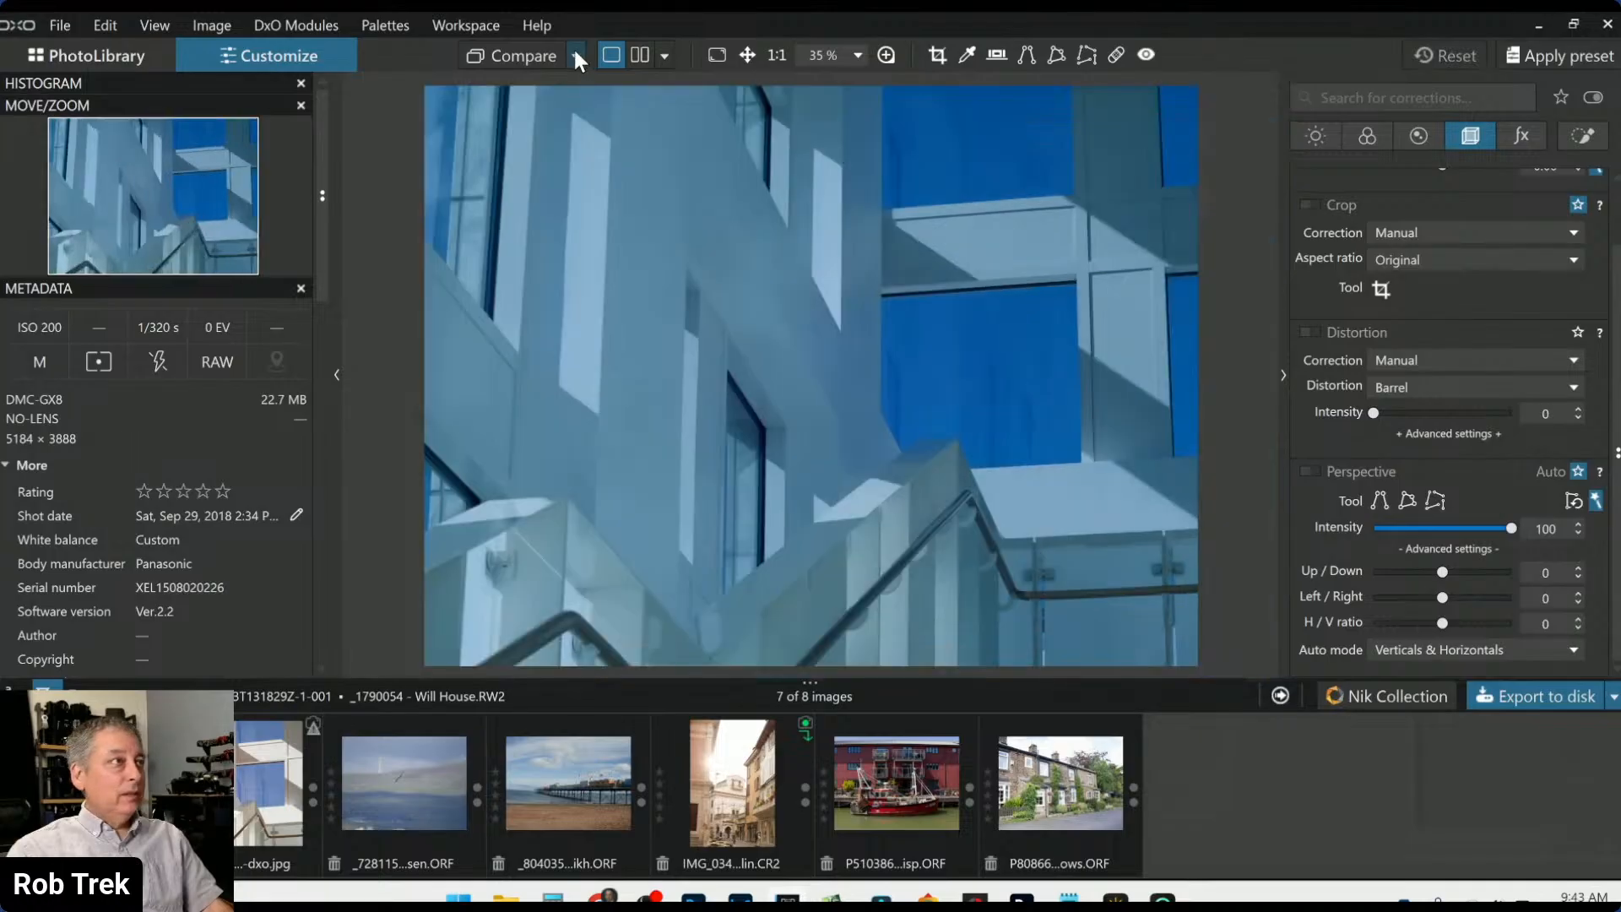
pyautogui.click(576, 54)
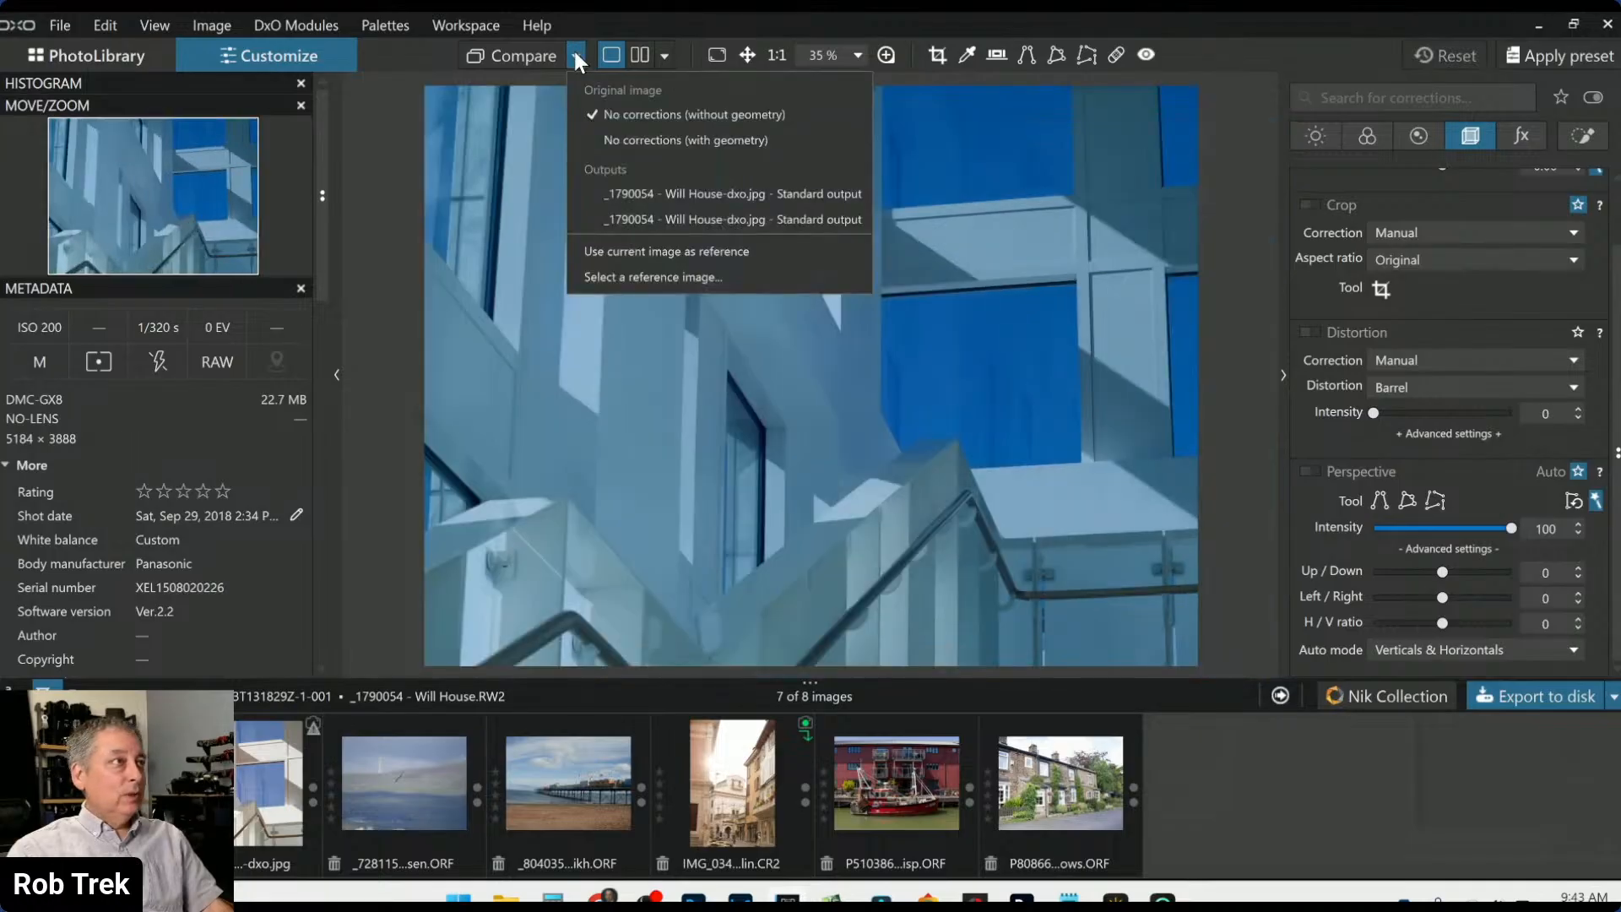
pyautogui.click(611, 193)
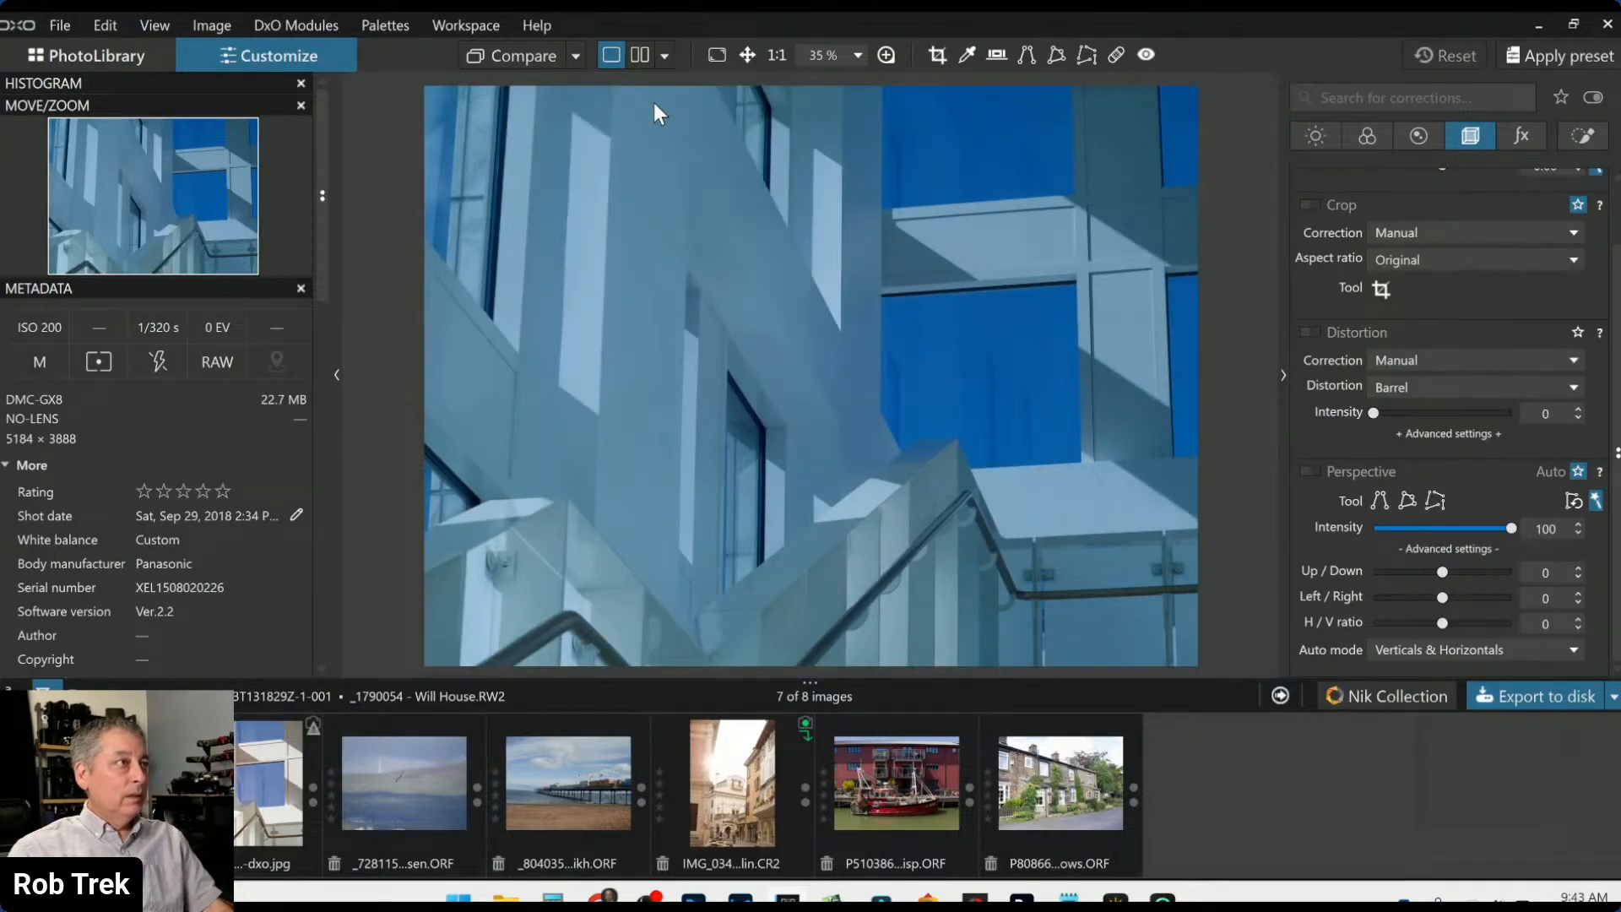
# Show the exported JPEG and the uncorrected RAW side by side, hiding the side palettes and filmstrip for more room
pyautogui.click(636, 56)
pyautogui.press('Tab')
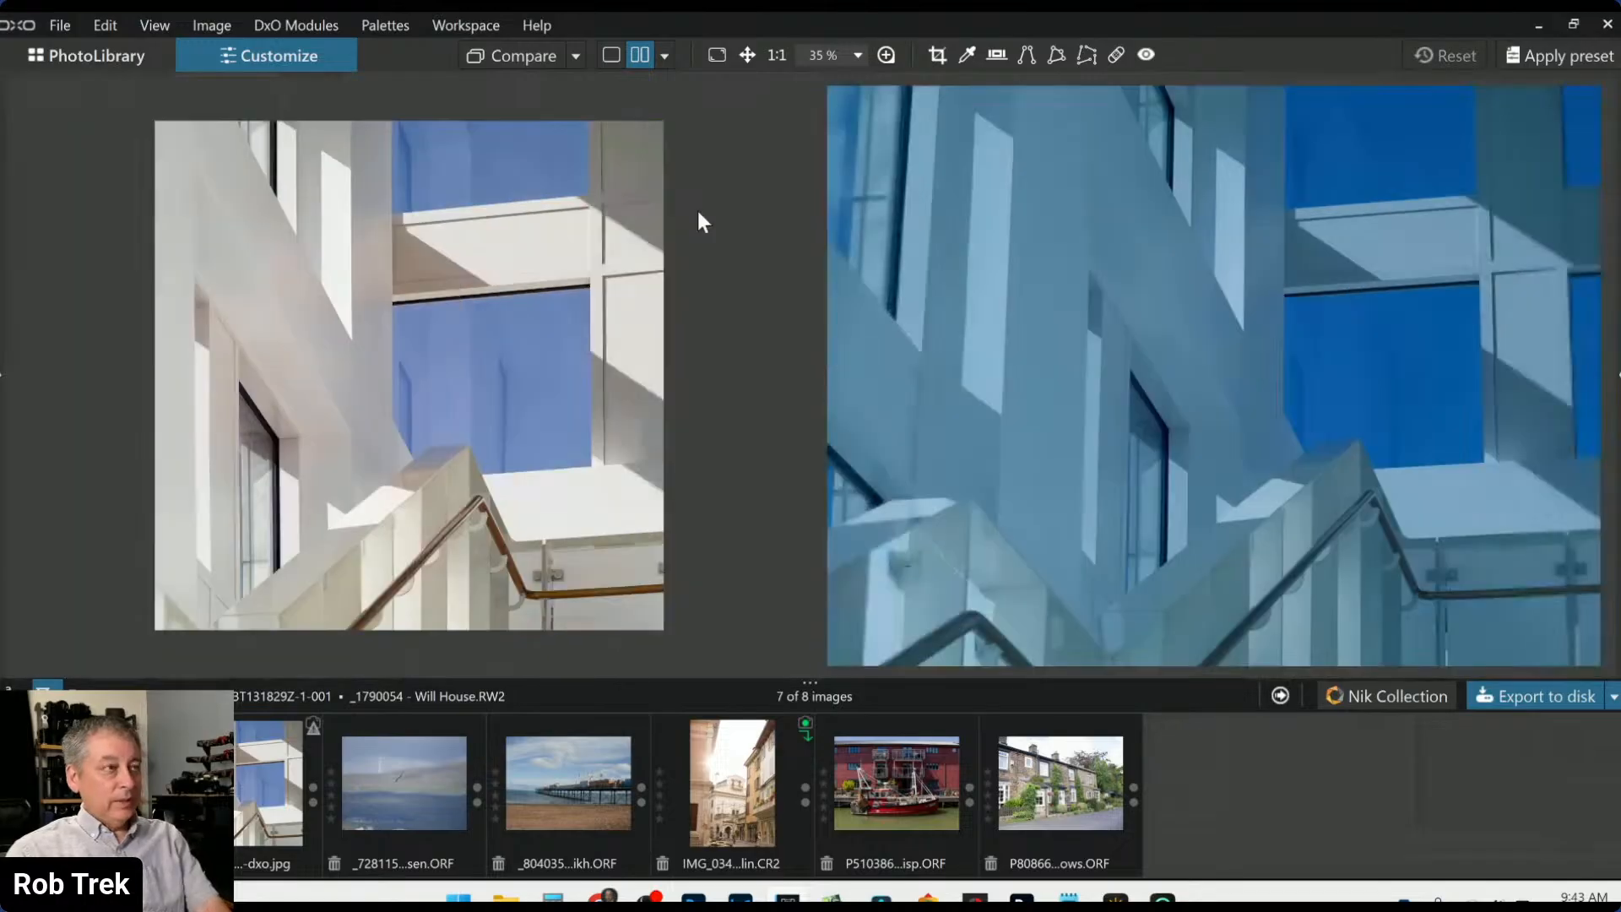
pyautogui.scroll(-2, 1019, 420)
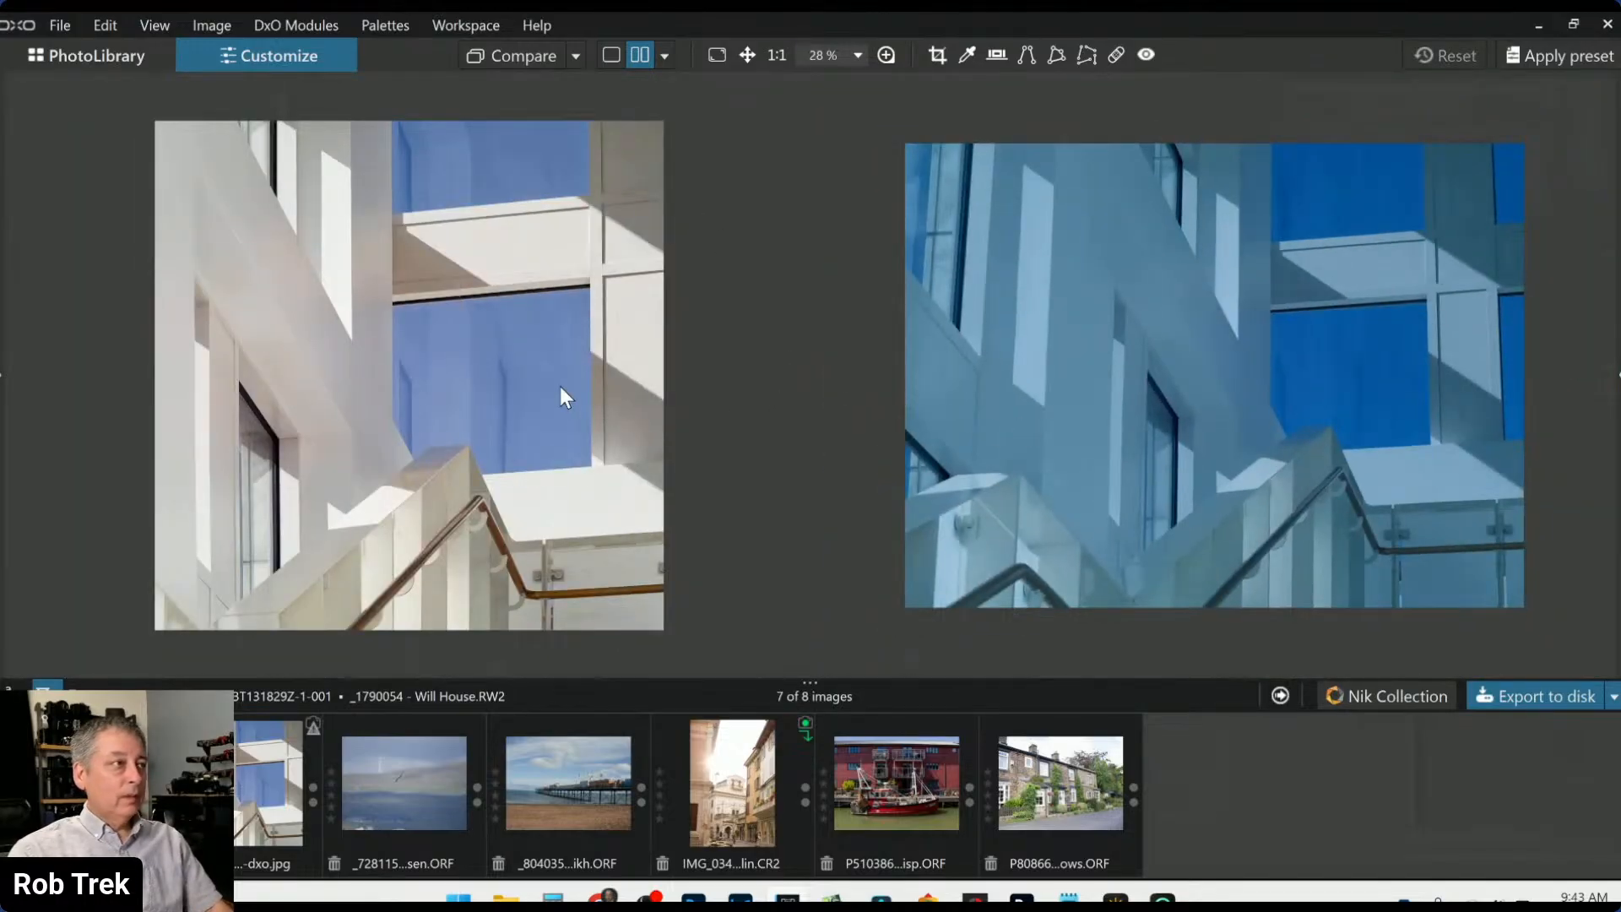
pyautogui.scroll(-1, 560, 387)
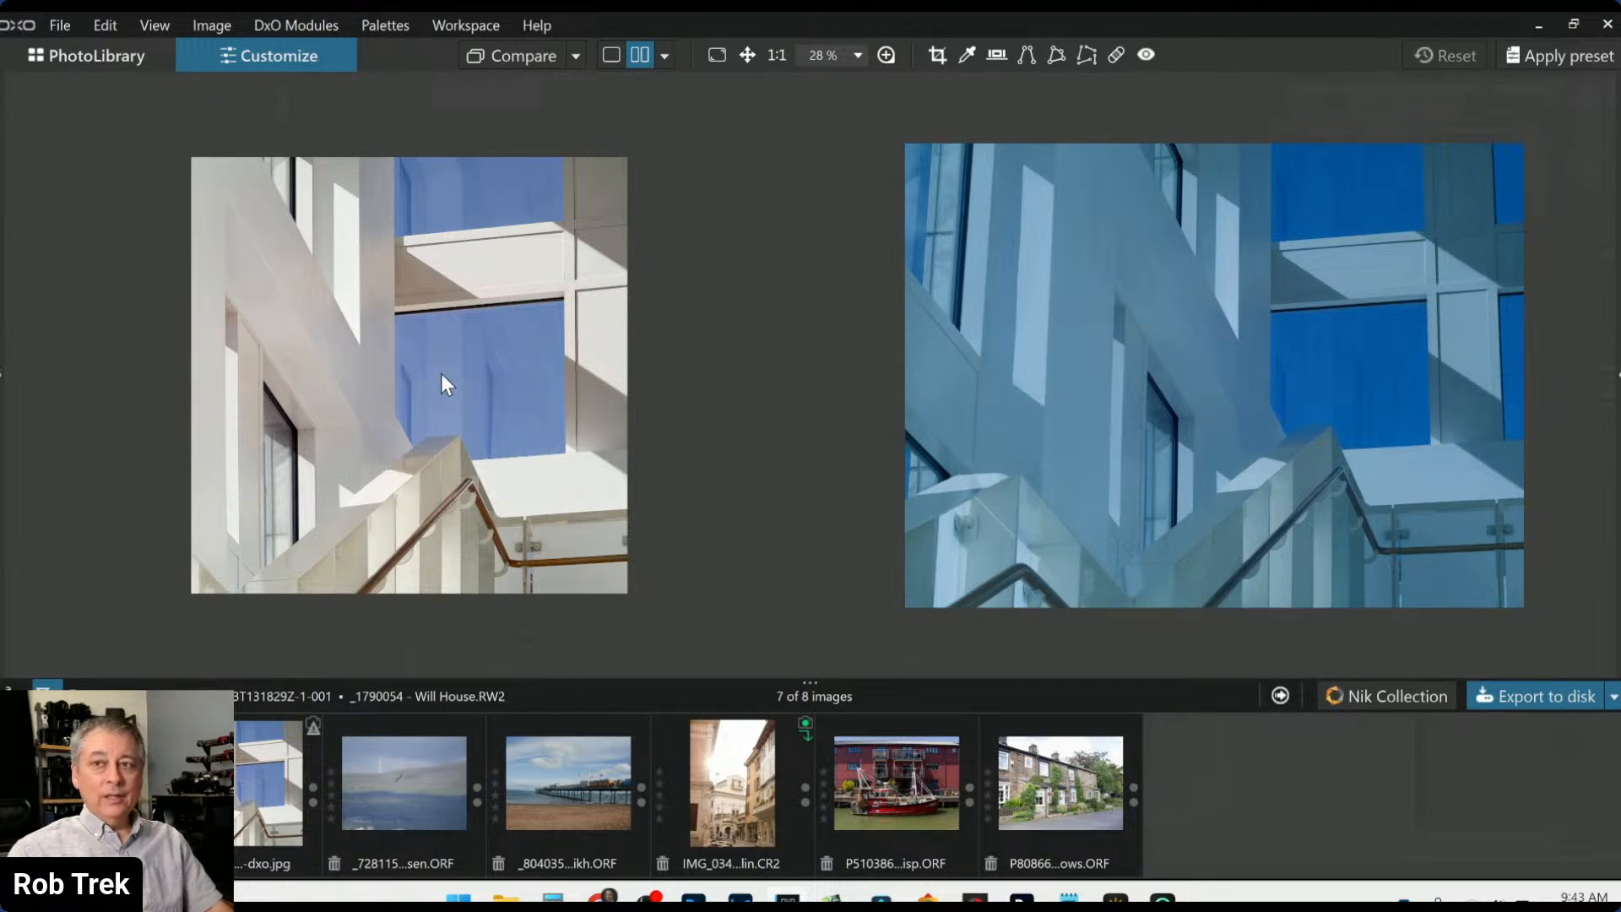
pyautogui.scroll(2, 442, 377)
pyautogui.scroll(2, 1021, 410)
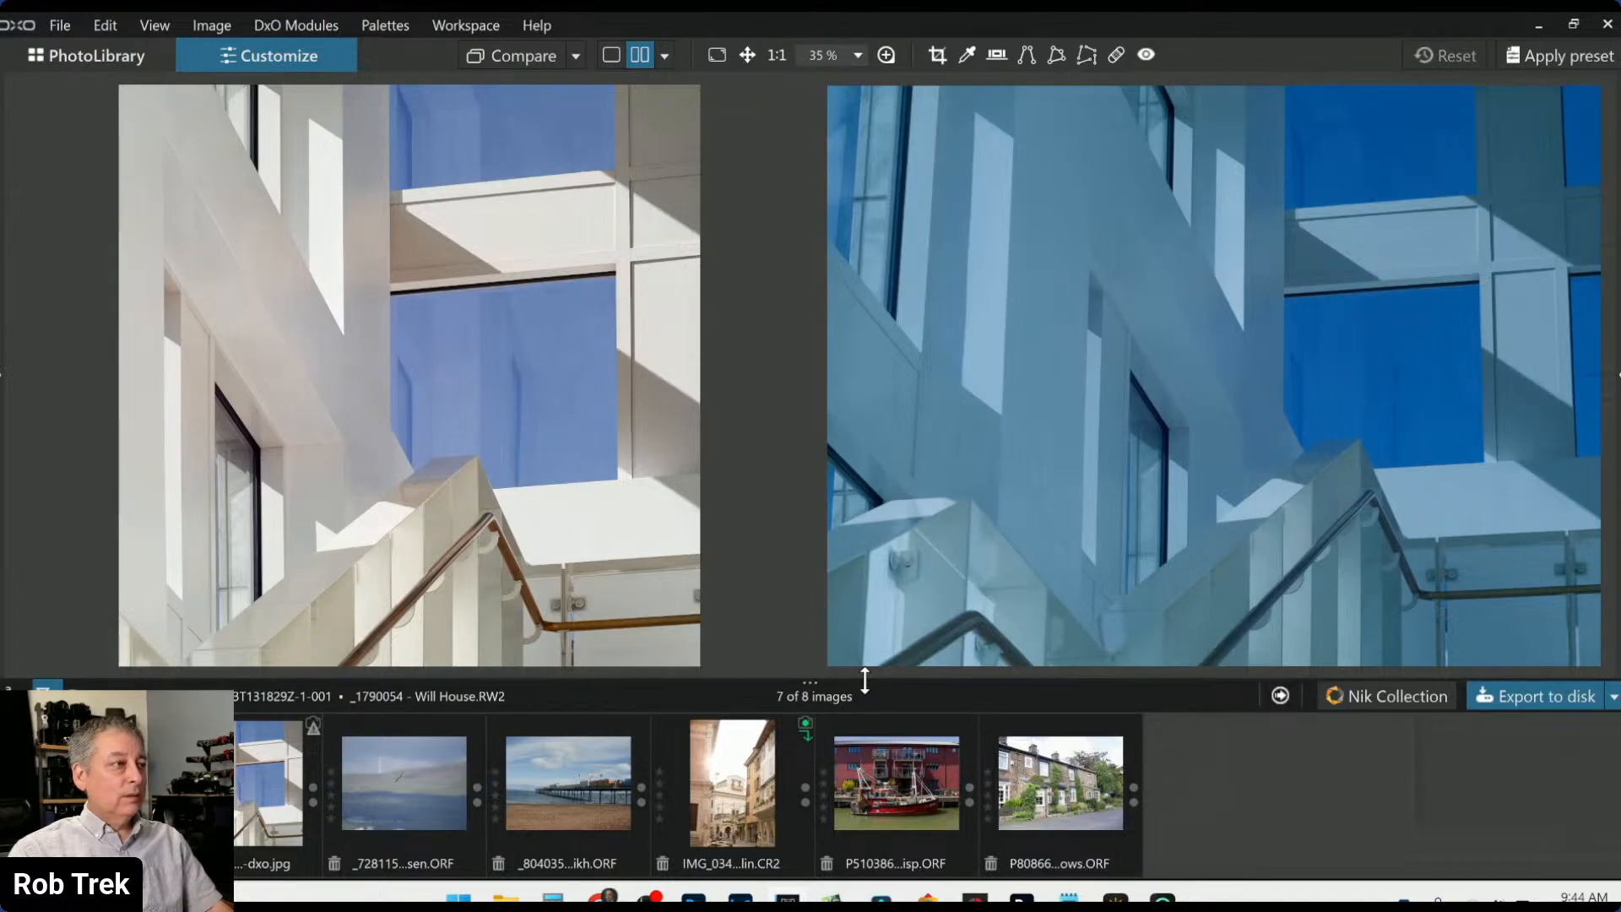
pyautogui.moveTo(864, 680); pyautogui.dragTo(866, 808)
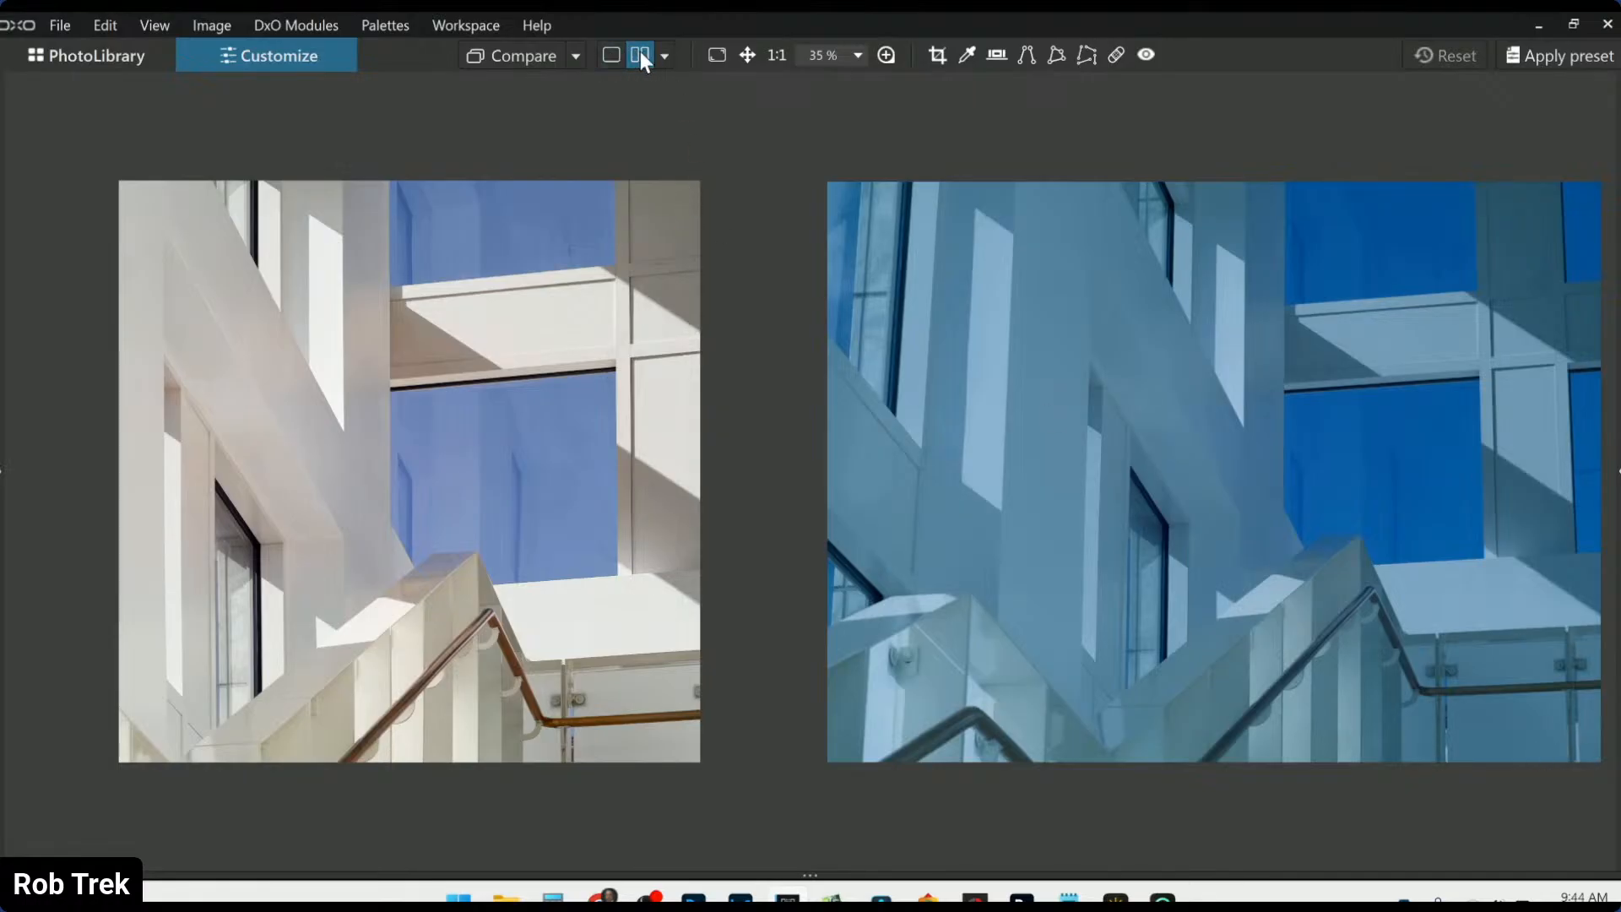
# Return to the single-image view and compare the uncorrected RAW with its exported JPEG
pyautogui.click(609, 56)
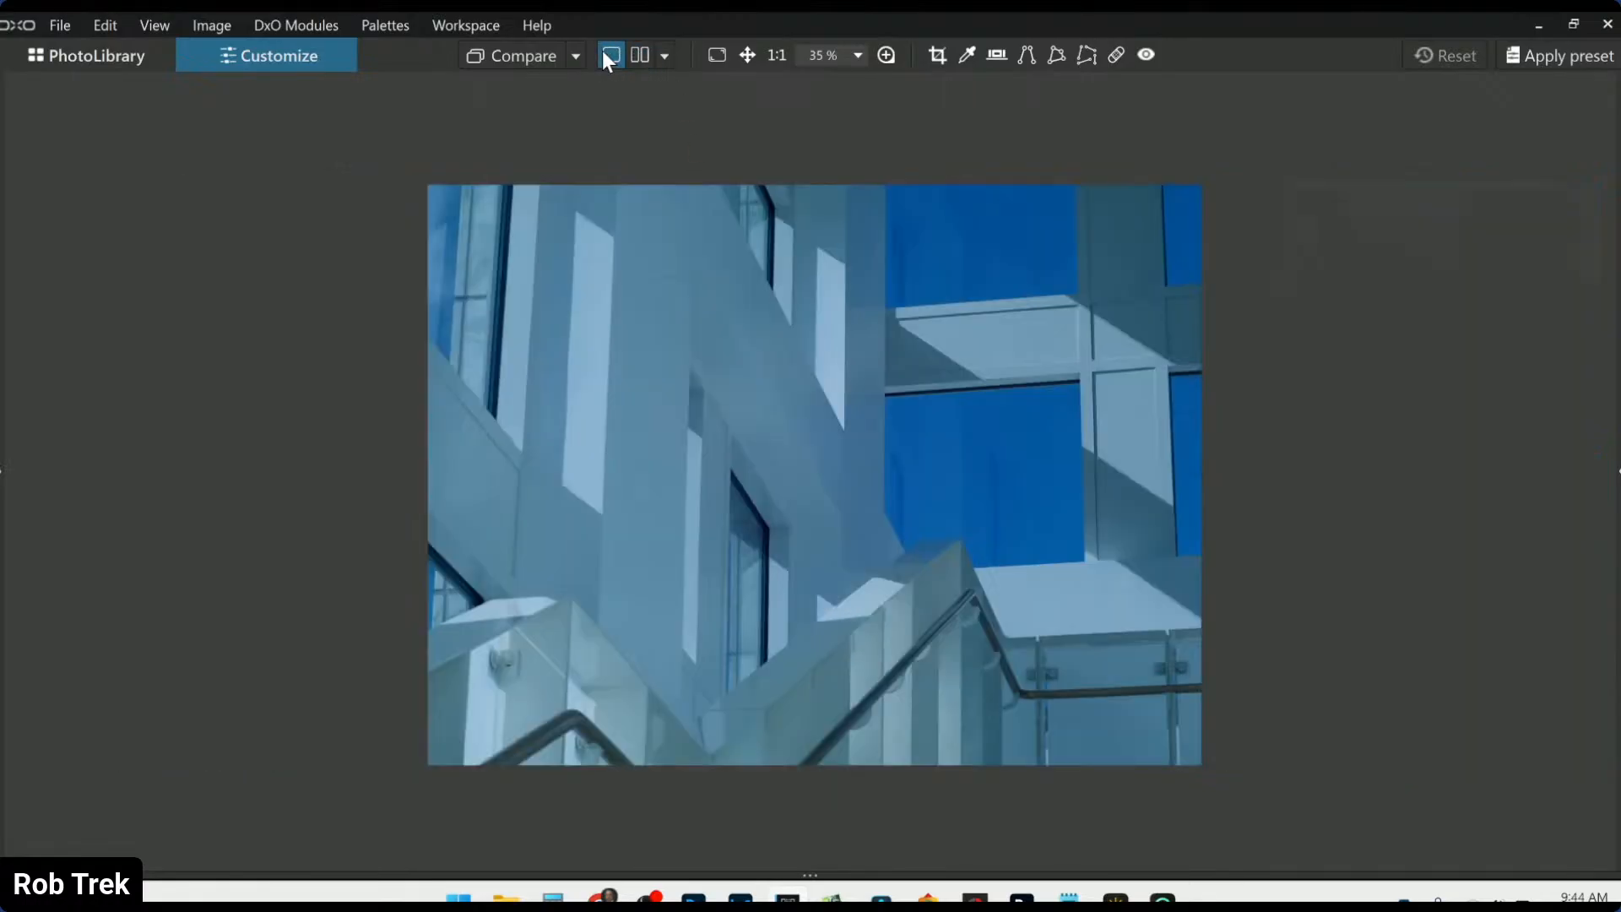
pyautogui.click(666, 43)
pyautogui.click(666, 44)
pyautogui.moveTo(519, 49); pyautogui.dragTo(534, 55)
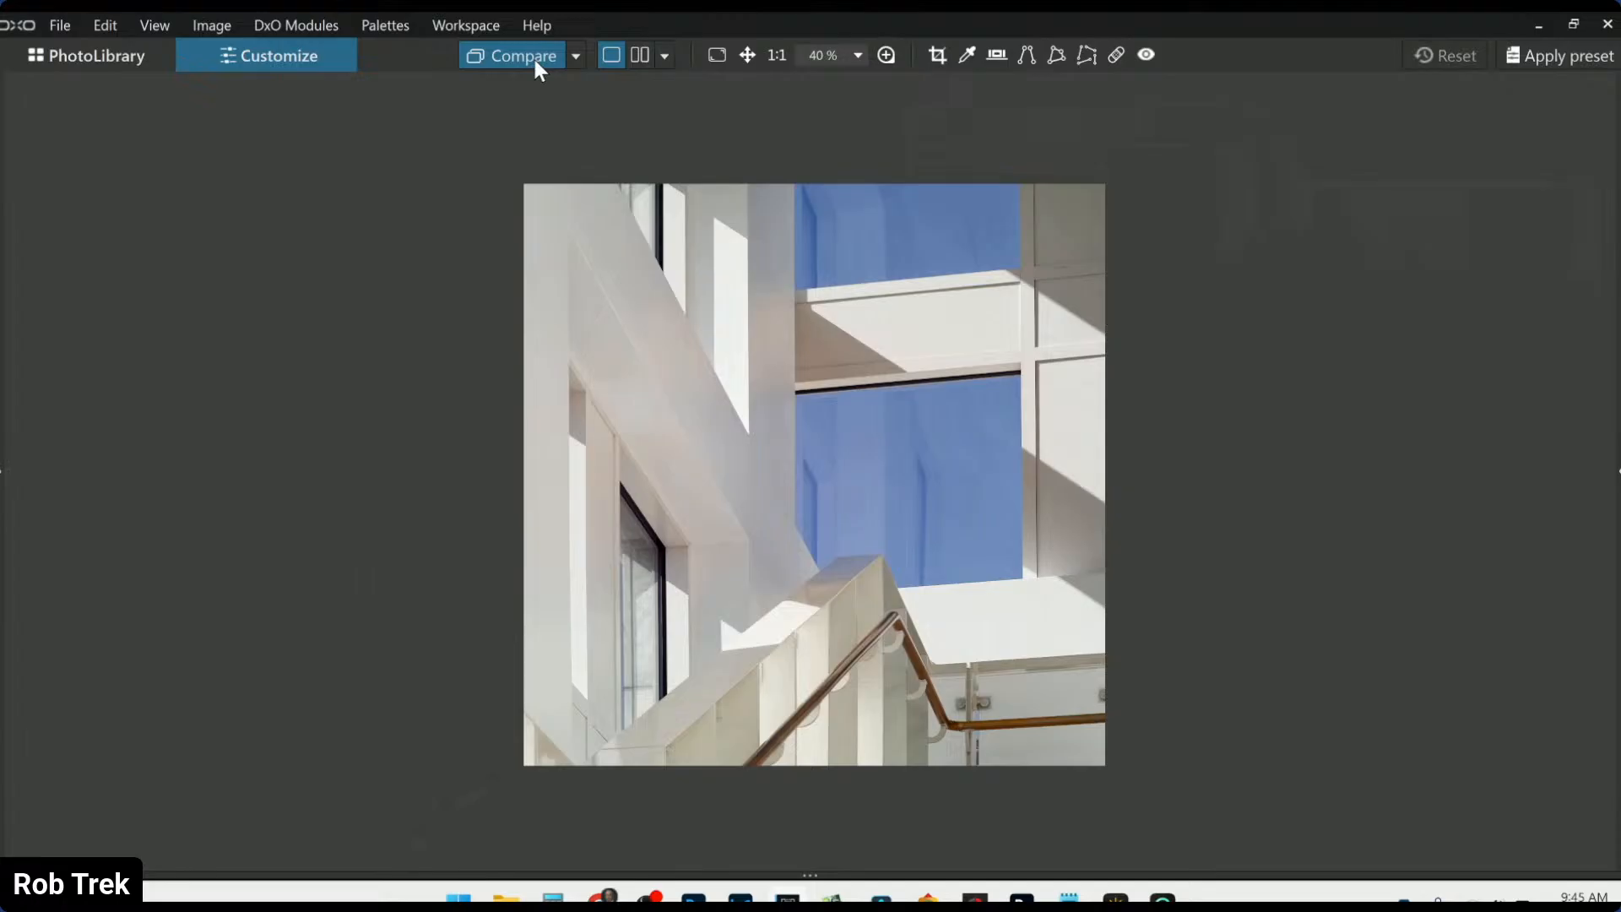
pyautogui.moveTo(534, 56); pyautogui.dragTo(535, 60)
# Open the flying bird ORF photo in the photo library and examine the bird up close and in full frame
pyautogui.click(114, 54)
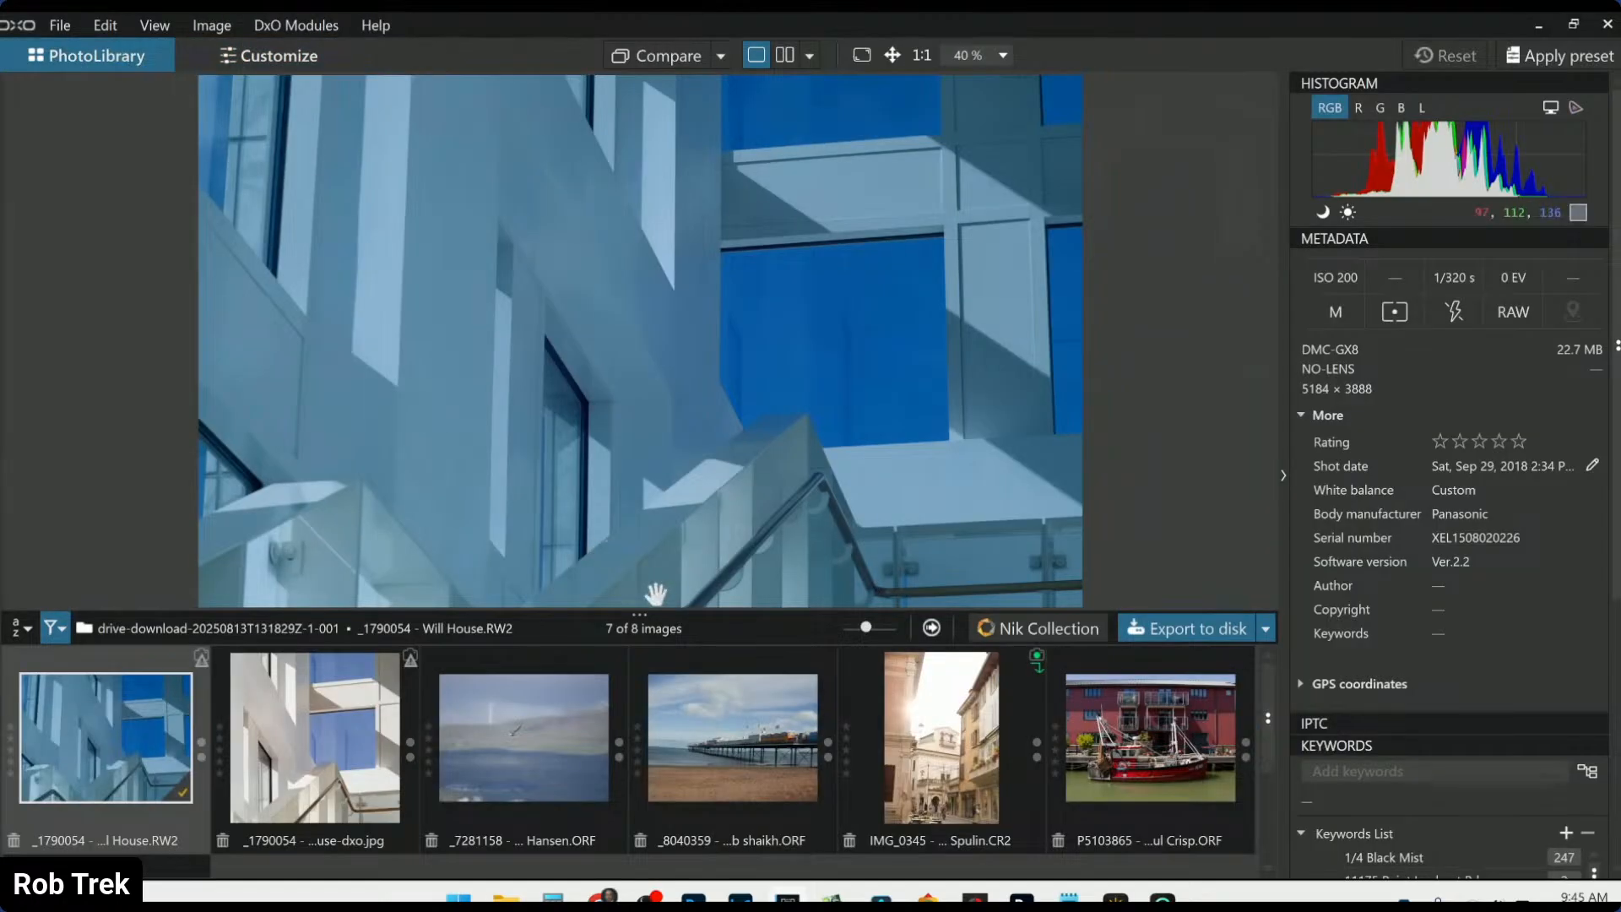
pyautogui.click(569, 757)
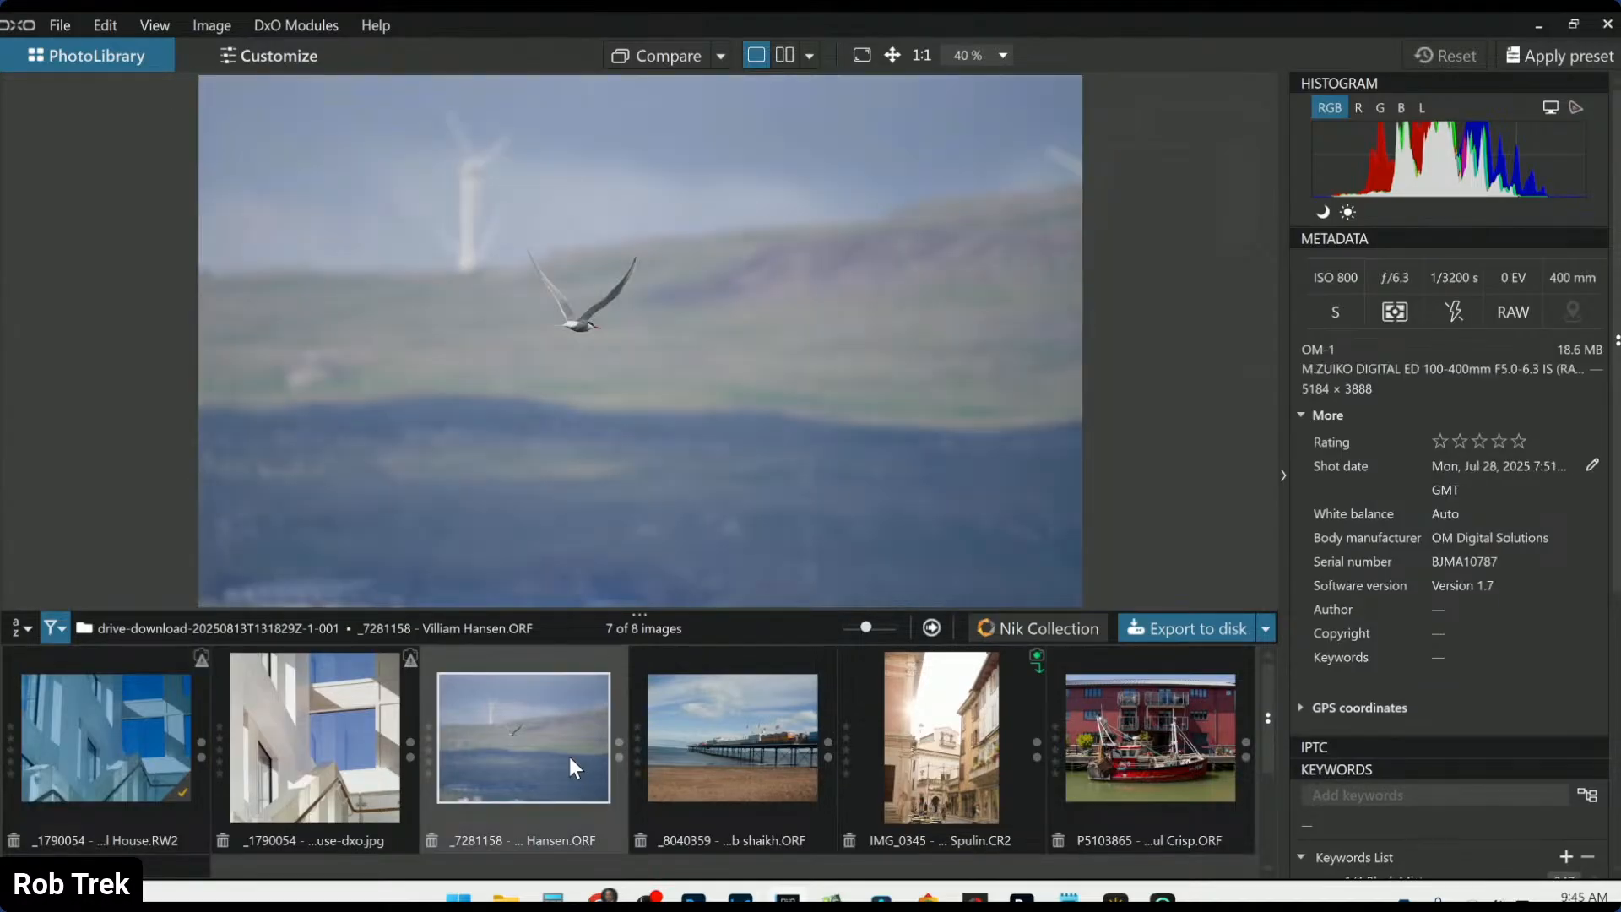
pyautogui.scroll(3, 663, 449)
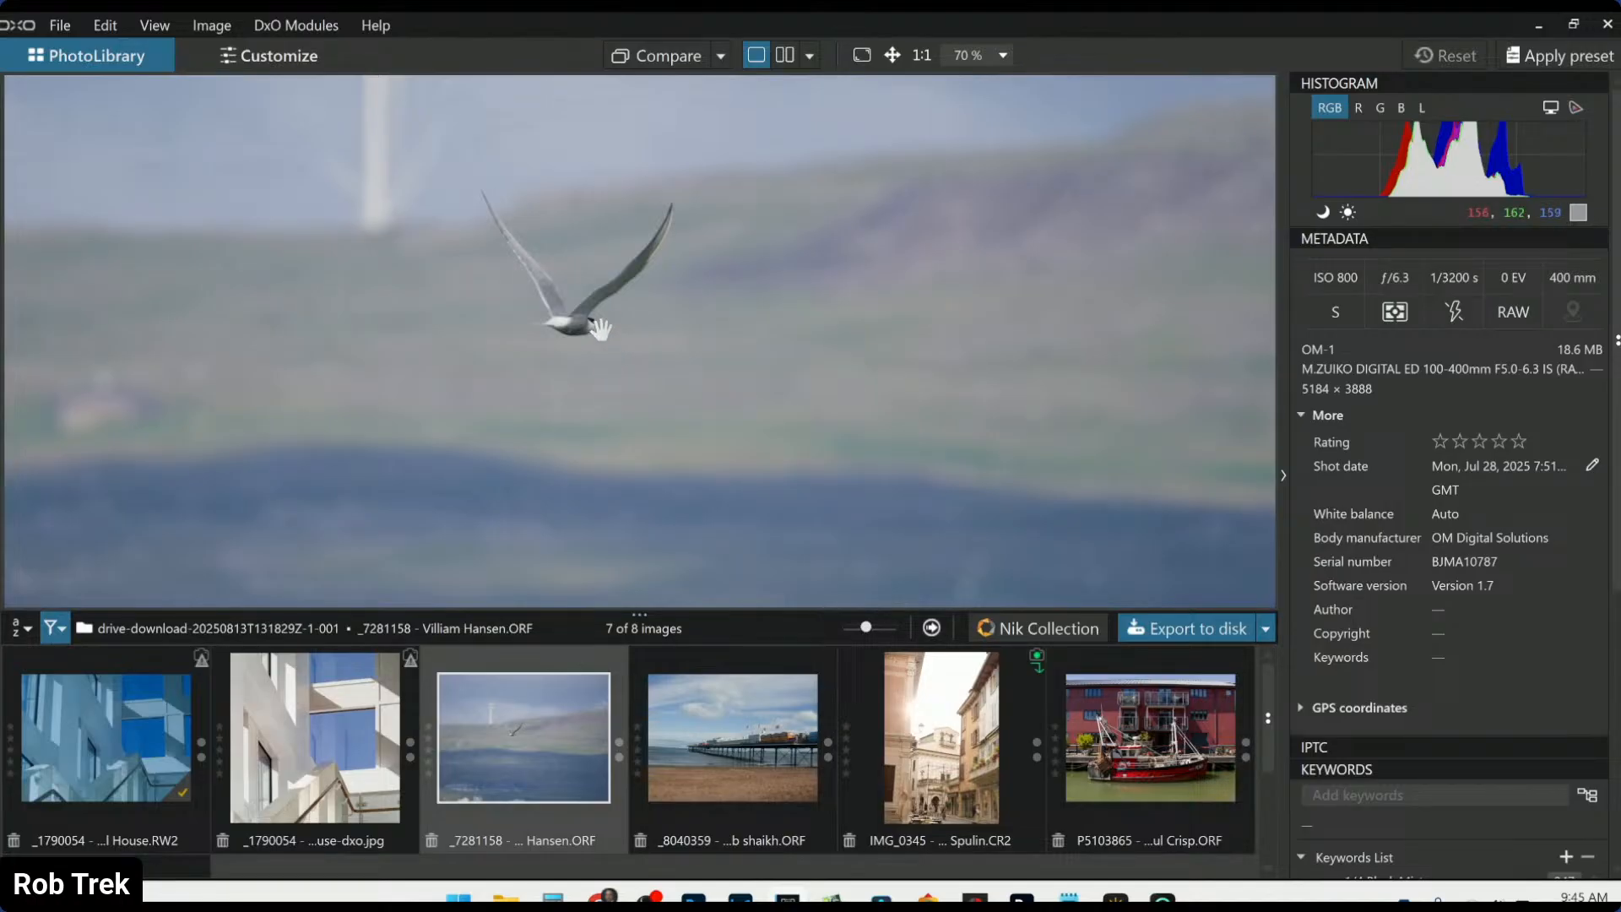
pyautogui.scroll(3, 595, 330)
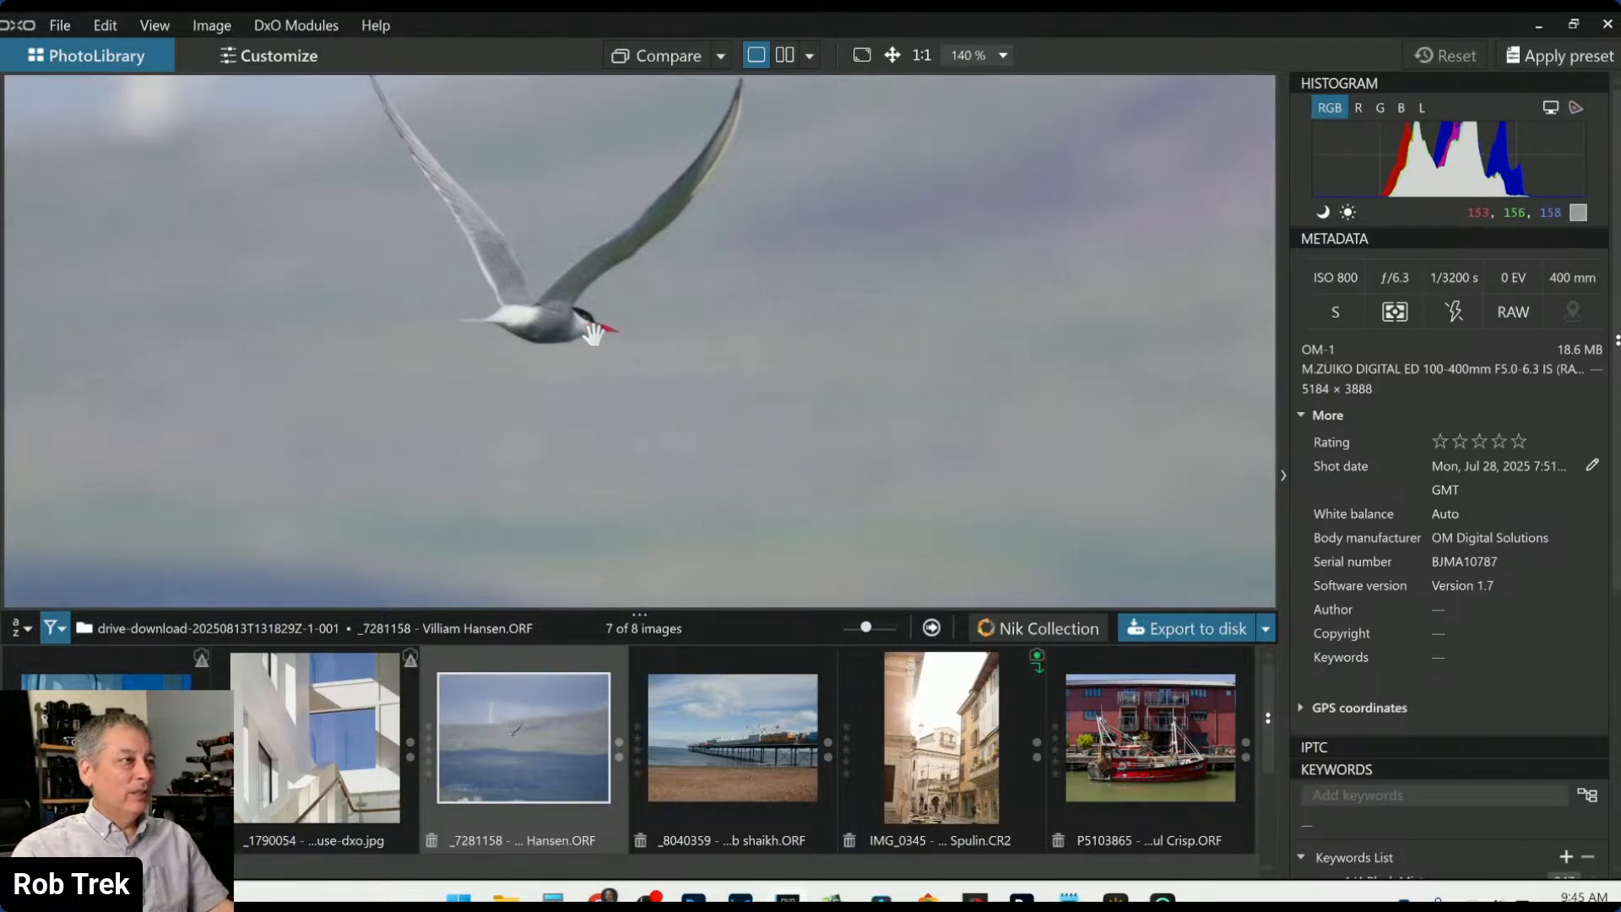
pyautogui.scroll(-1, 630, 321)
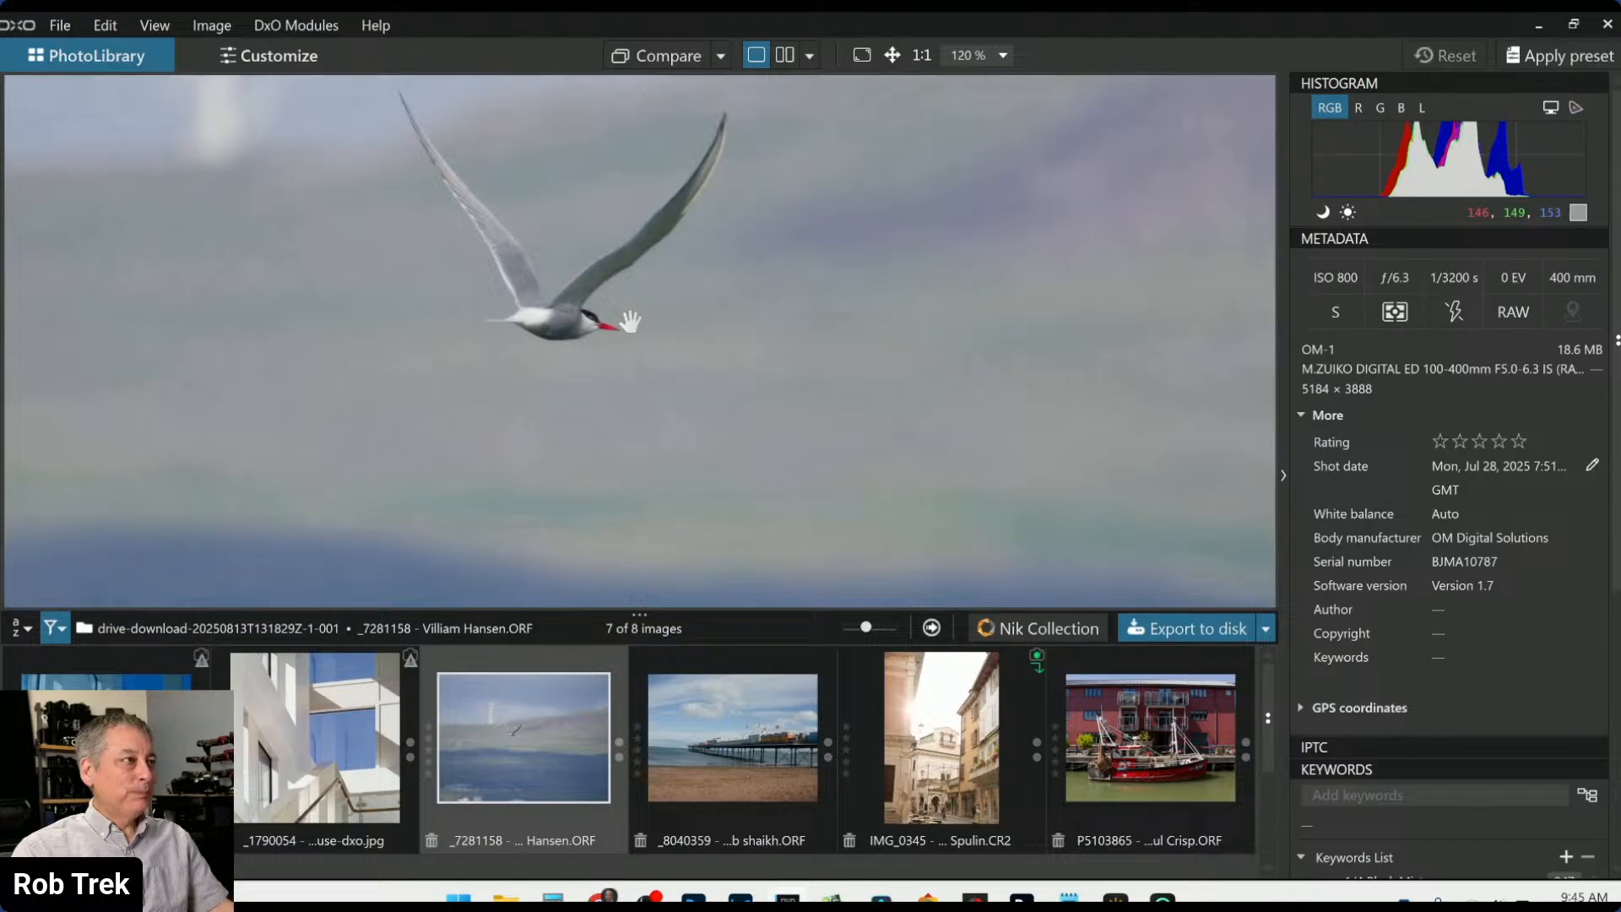
pyautogui.scroll(-5, 630, 321)
pyautogui.scroll(-2, 629, 321)
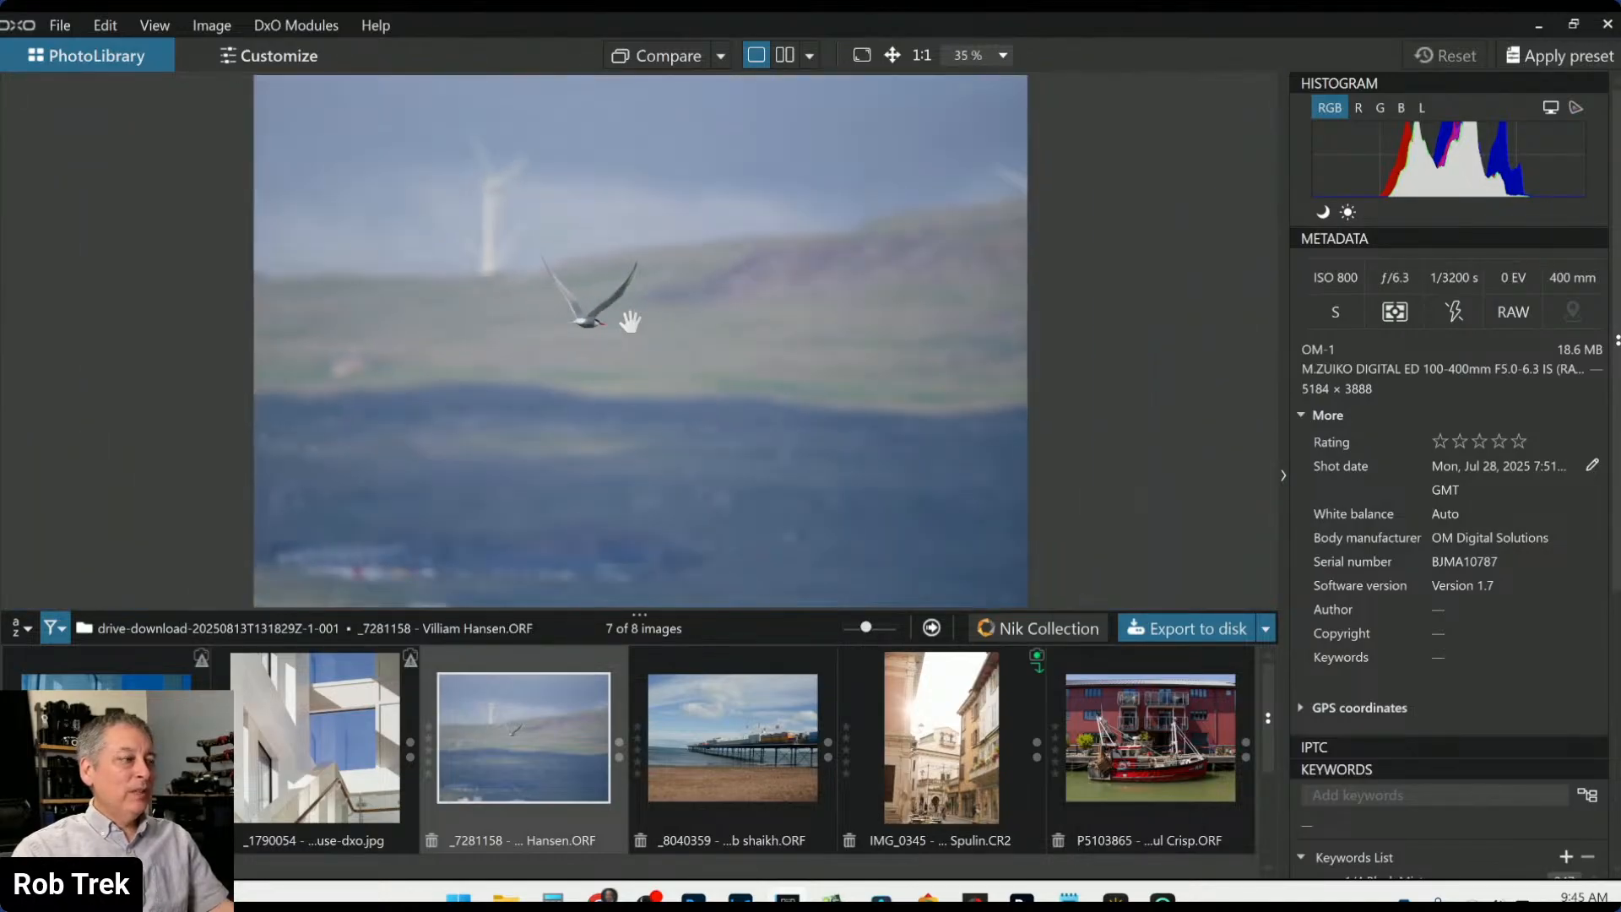
pyautogui.scroll(-1, 687, 353)
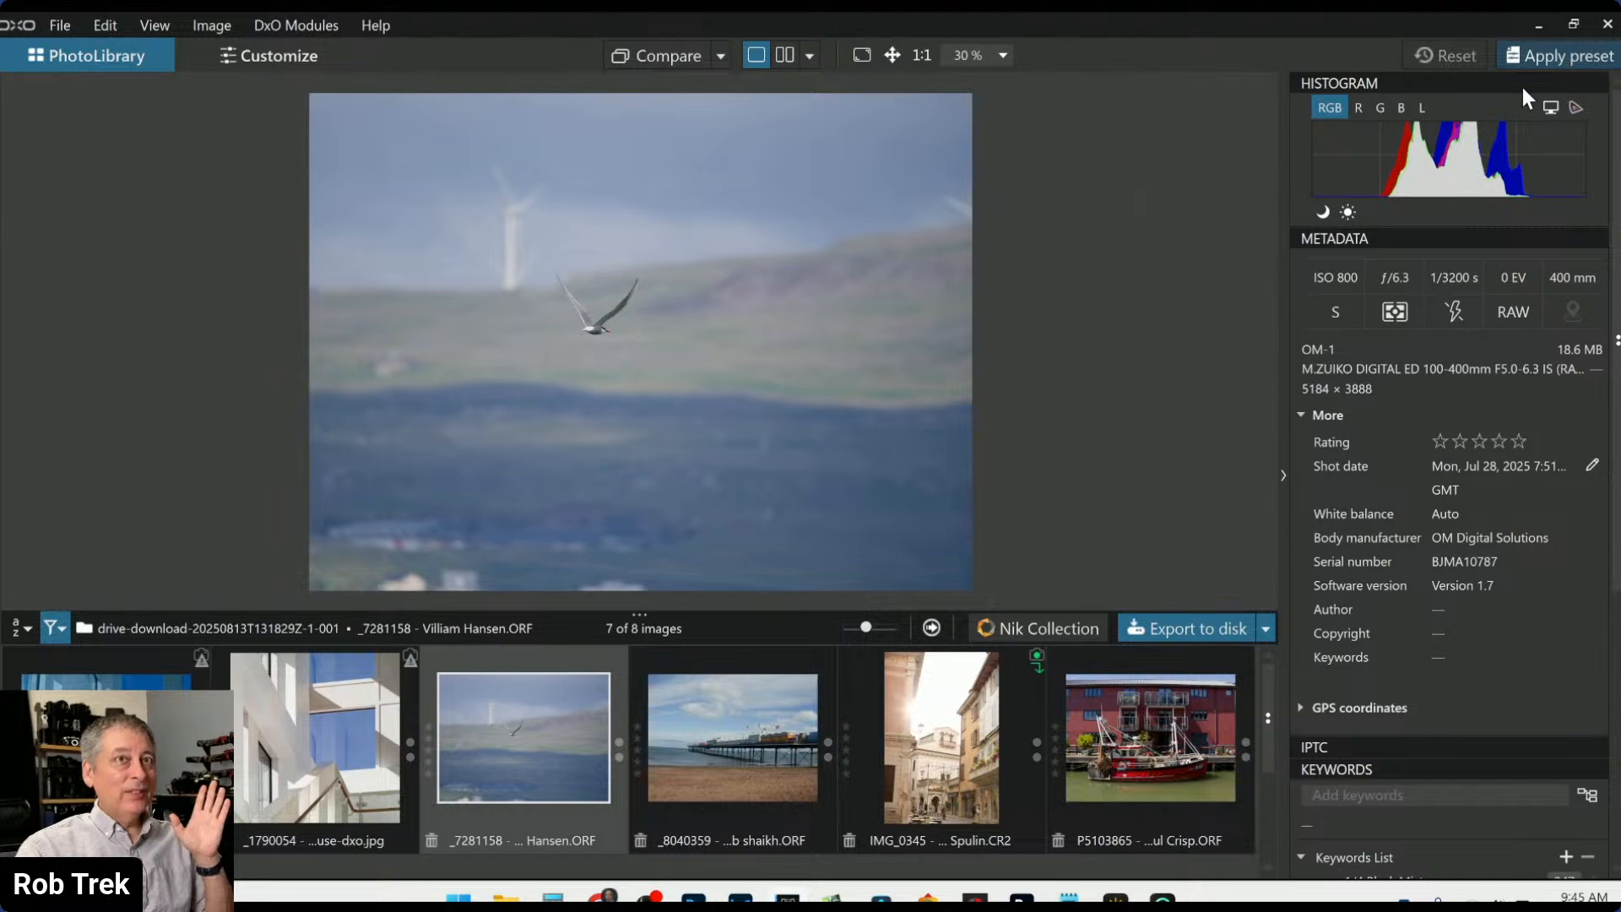
# Apply the personal 0000 Default preset without a crop ratio to the bird photo and open it for customizing with its correction palettes shown
pyautogui.click(1528, 58)
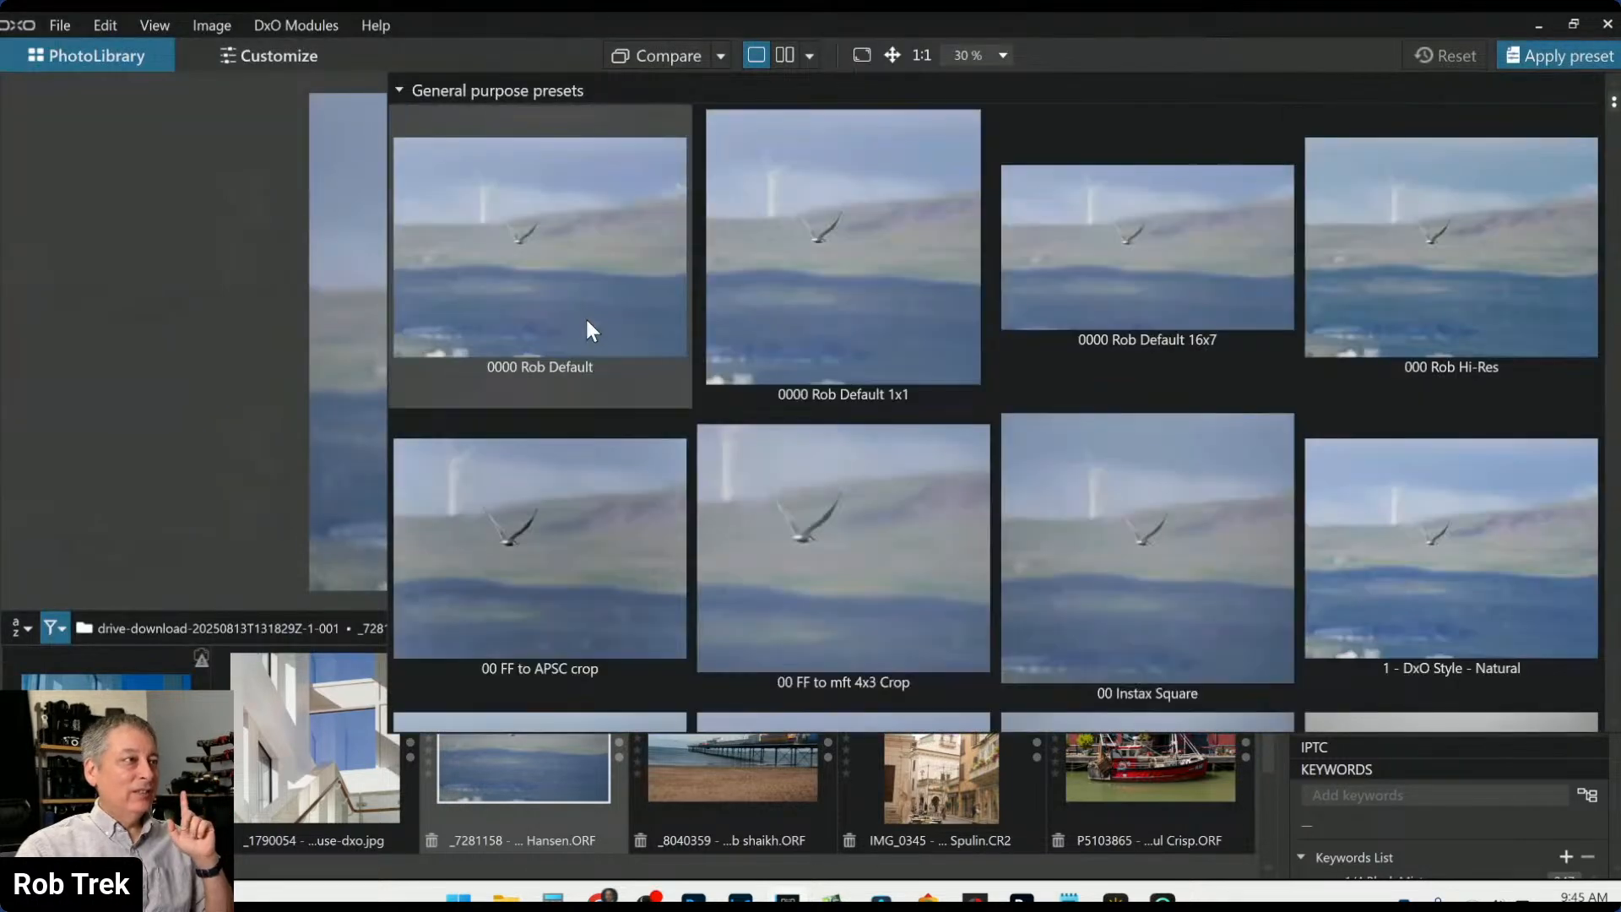
pyautogui.click(576, 296)
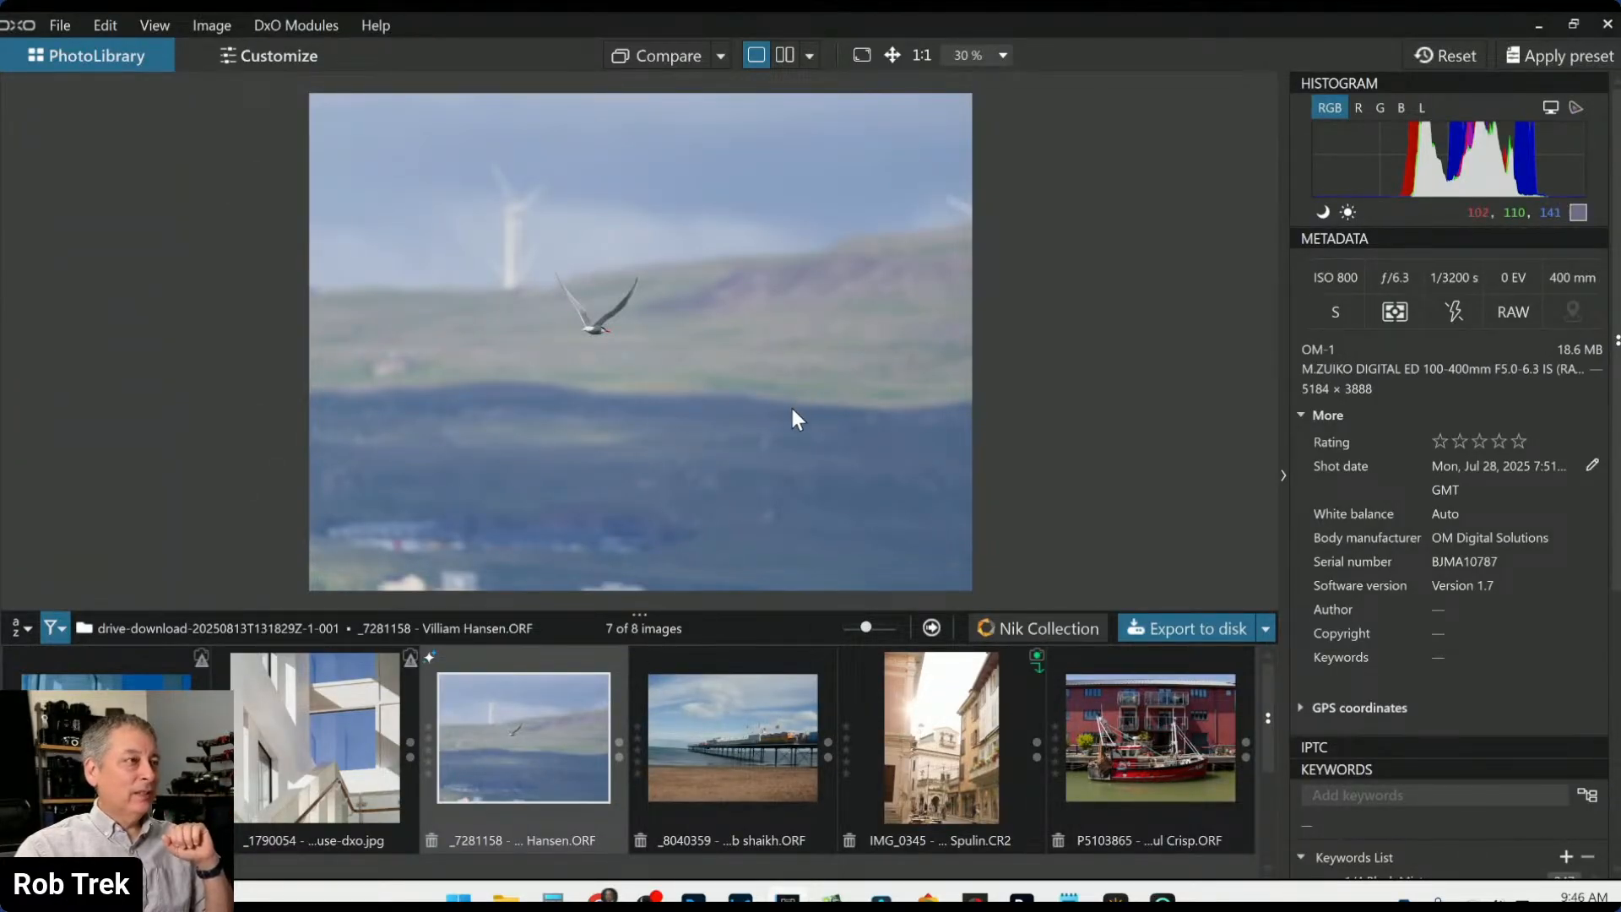
pyautogui.doubleClick(564, 752)
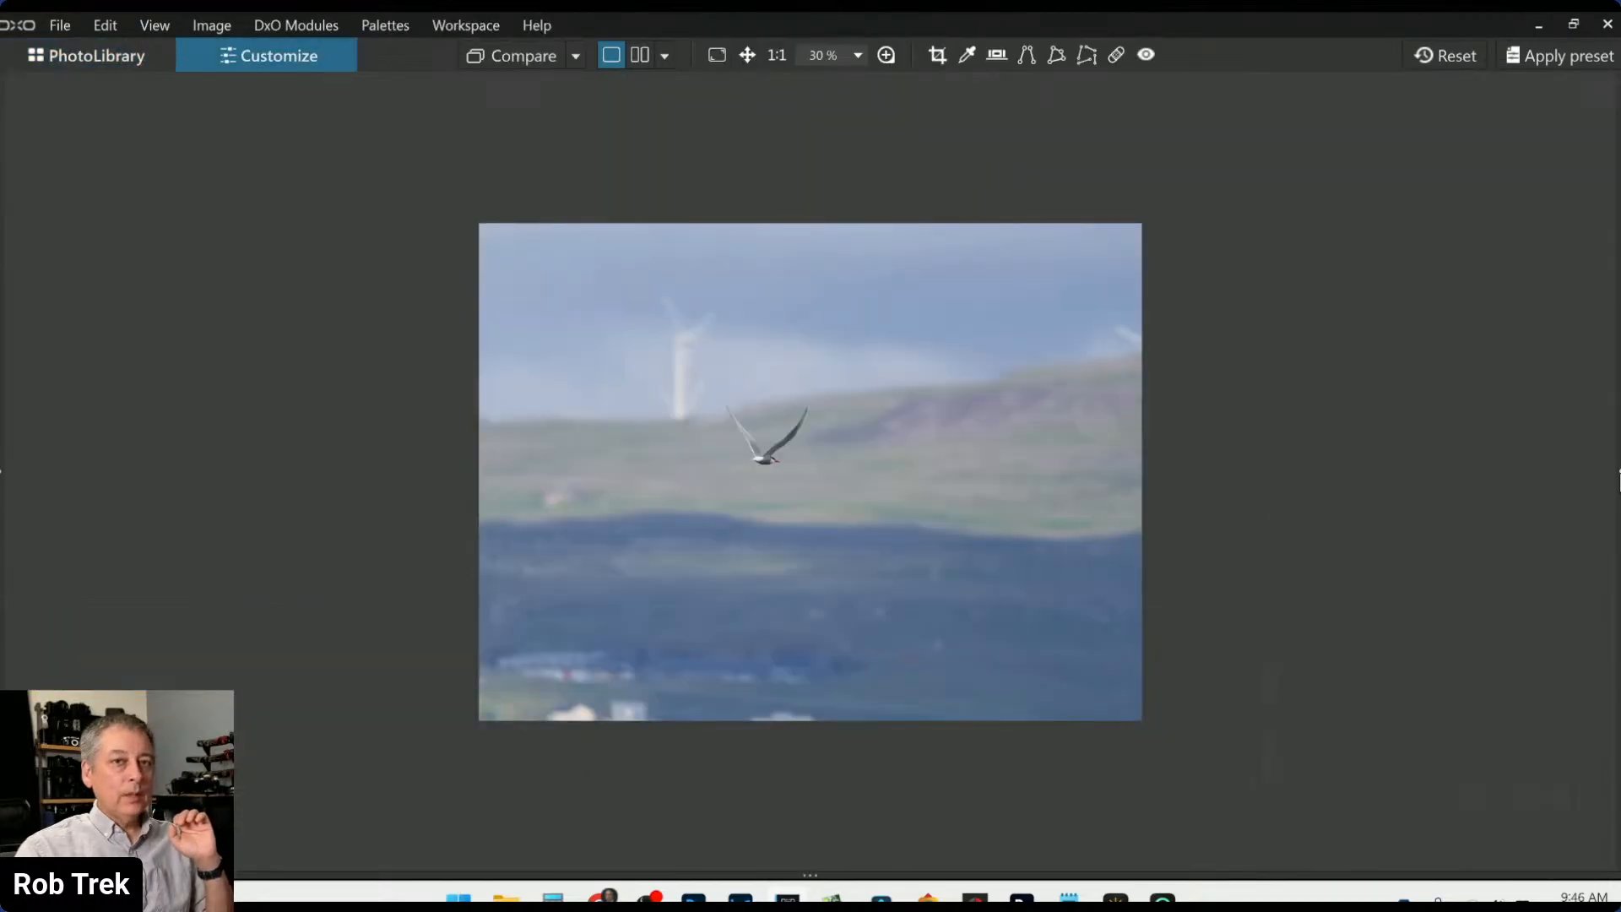
pyautogui.click(1618, 472)
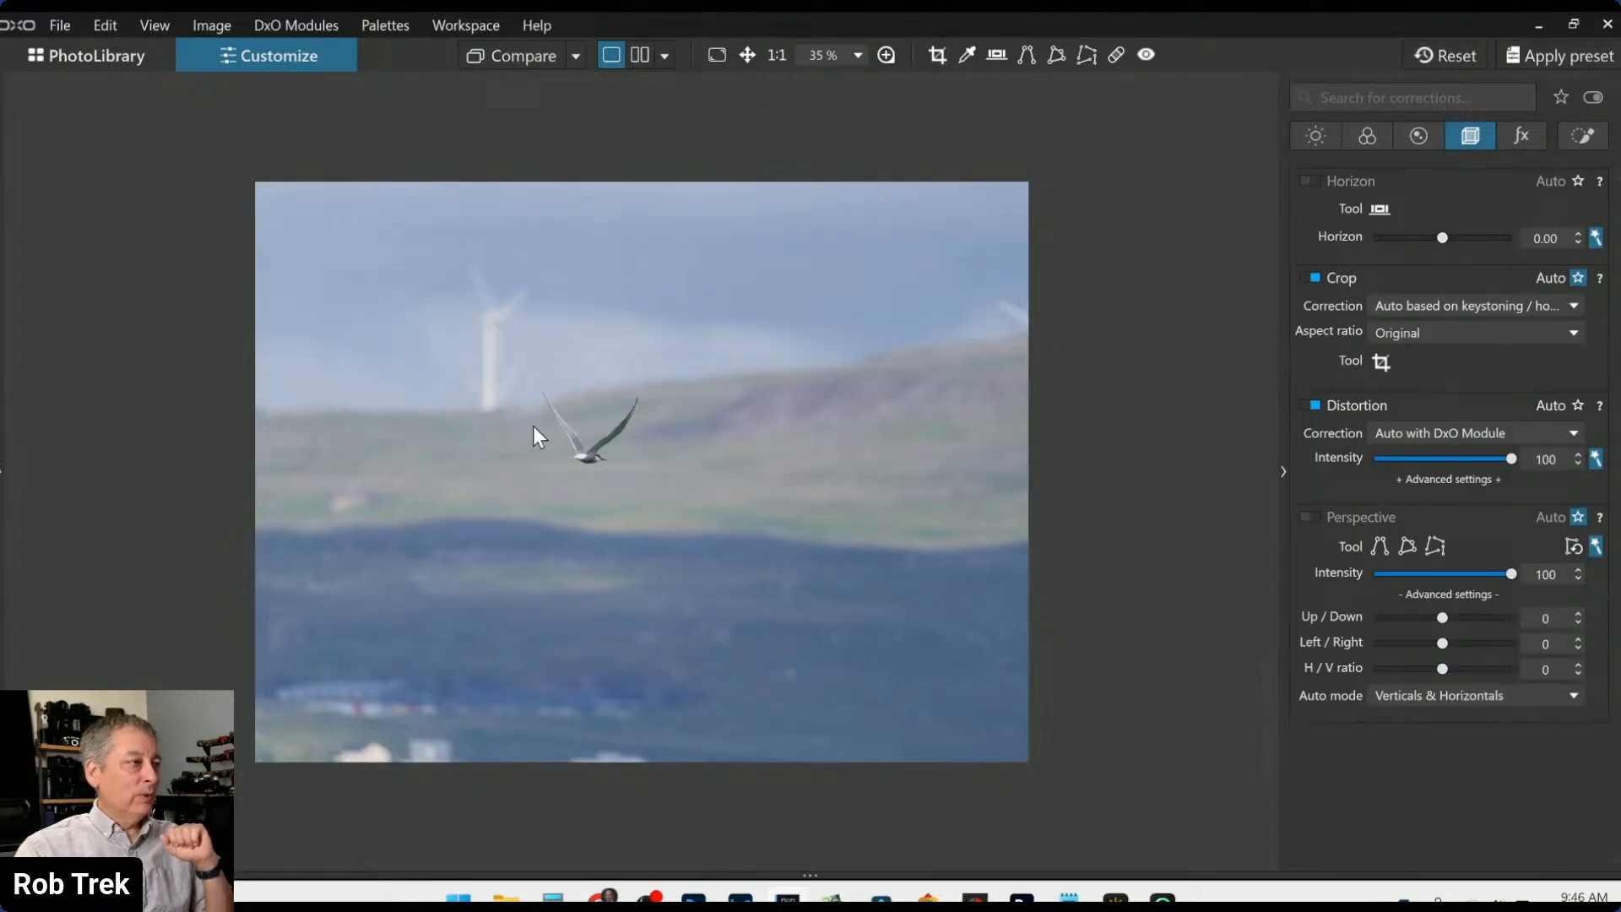
# Crop the bird photo to about 2847 × 2135 px at the original aspect ratio, placing the bird in the upper-right part of the frame
pyautogui.click(1381, 362)
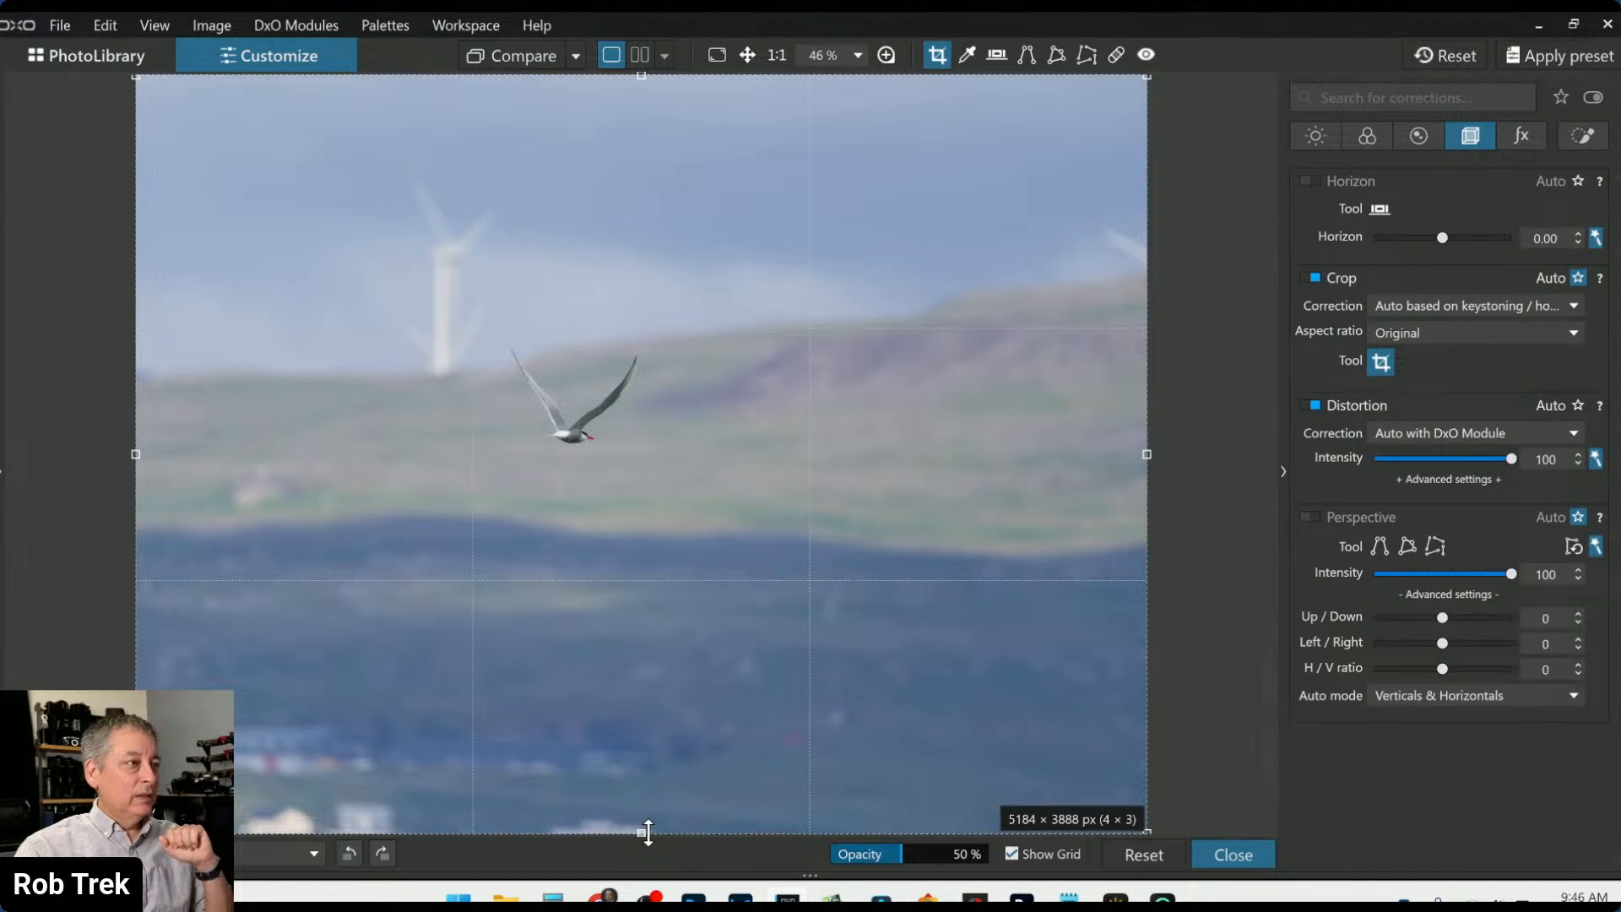
pyautogui.moveTo(639, 826); pyautogui.dragTo(674, 480)
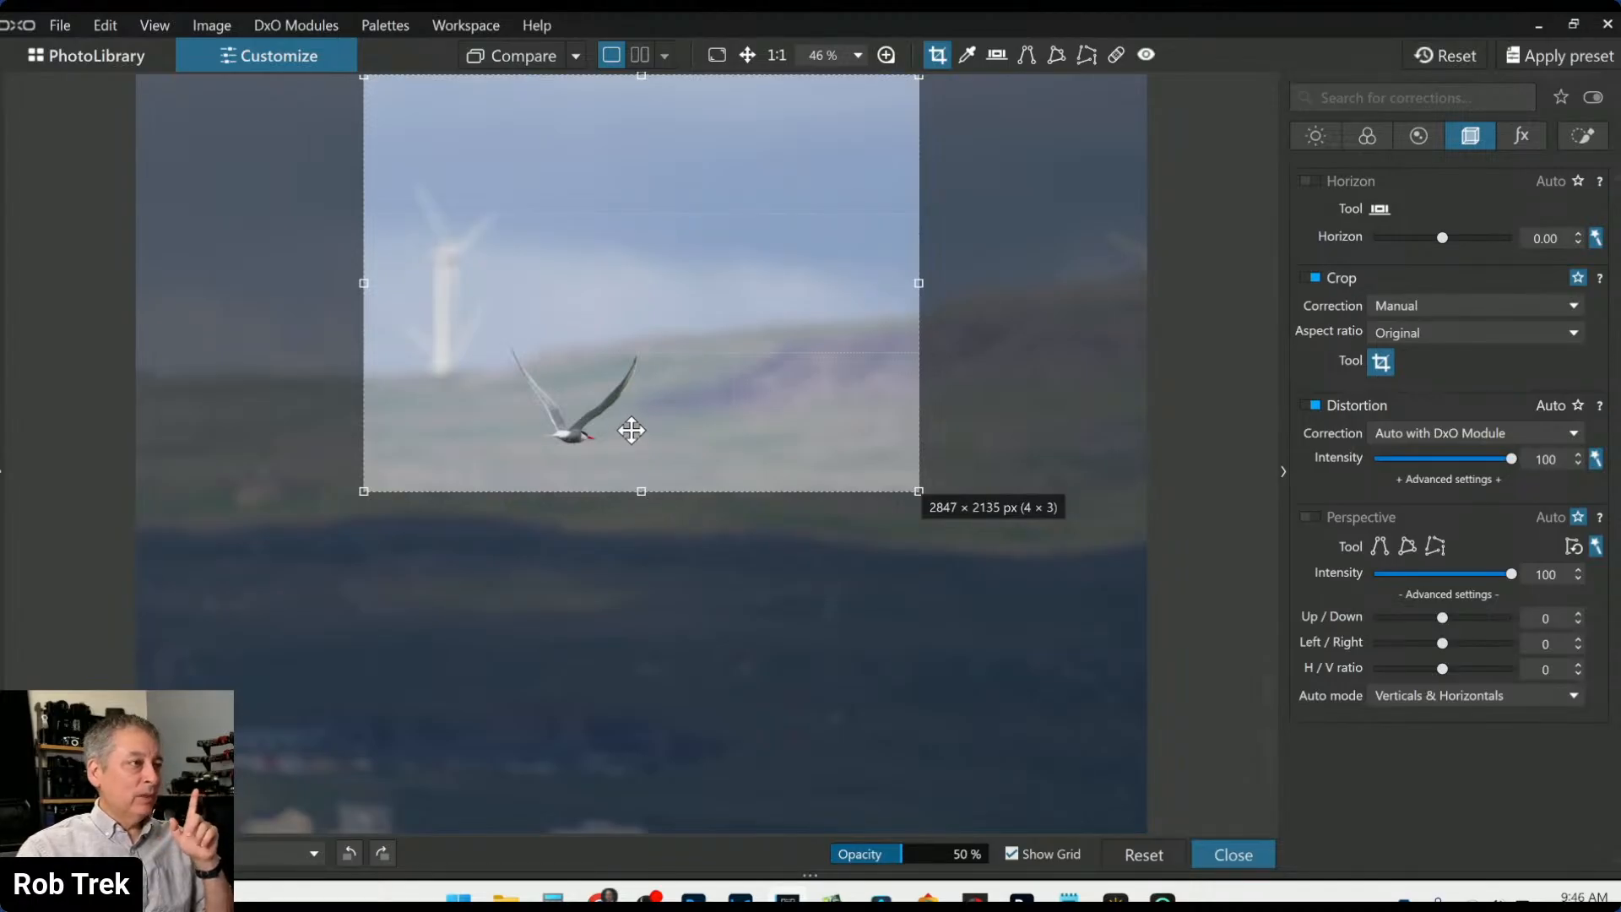
pyautogui.moveTo(626, 427); pyautogui.dragTo(465, 630)
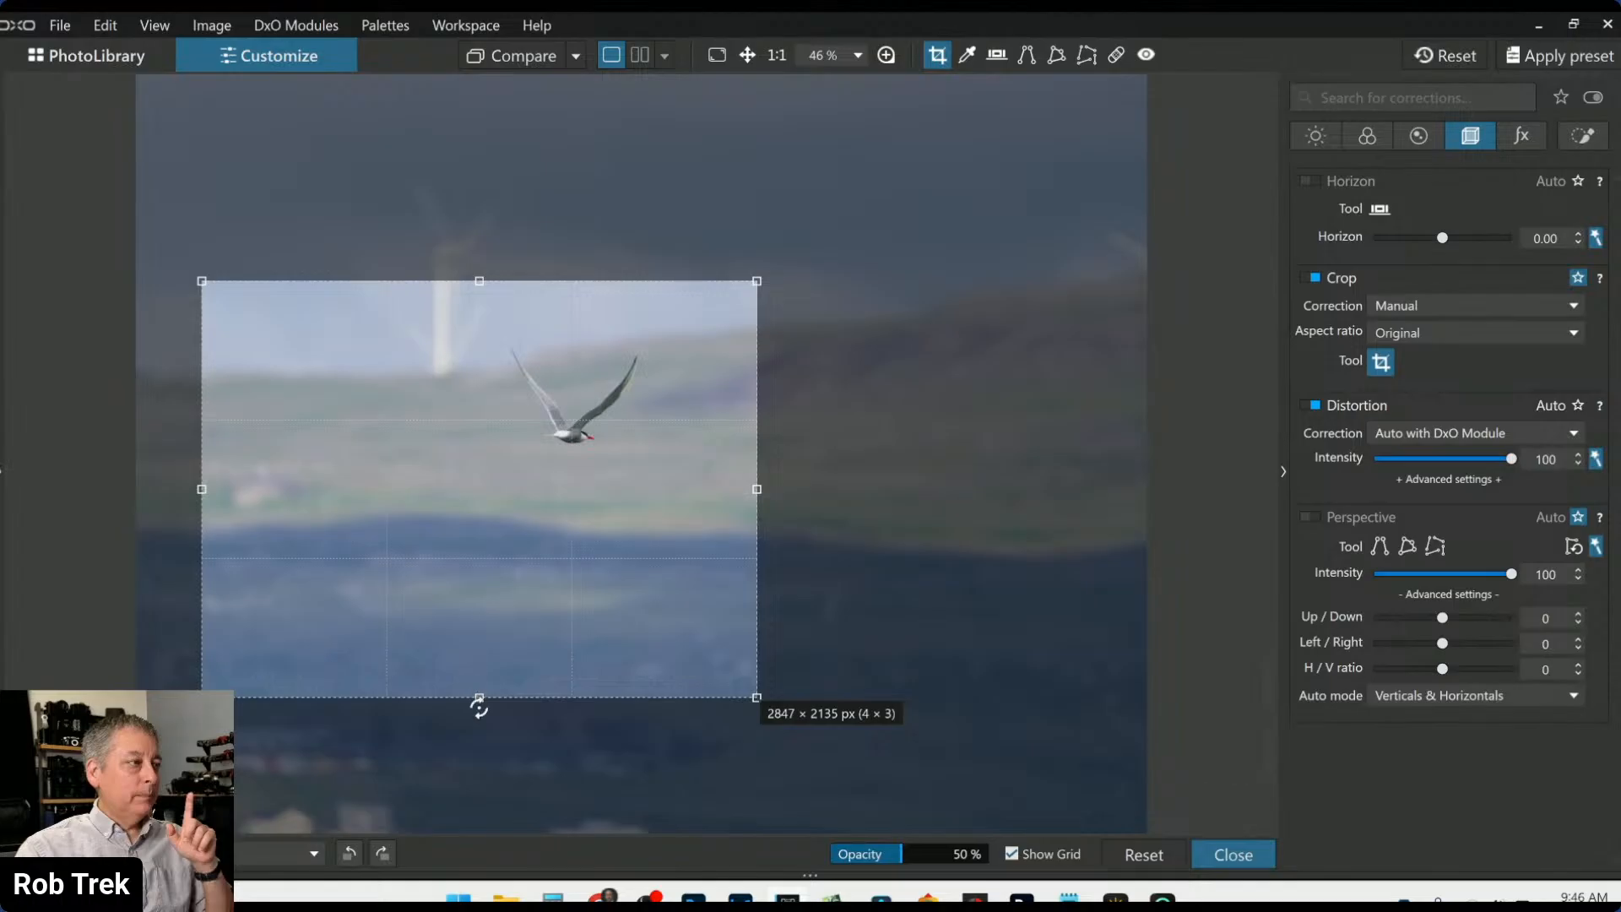
pyautogui.moveTo(512, 617); pyautogui.dragTo(521, 623)
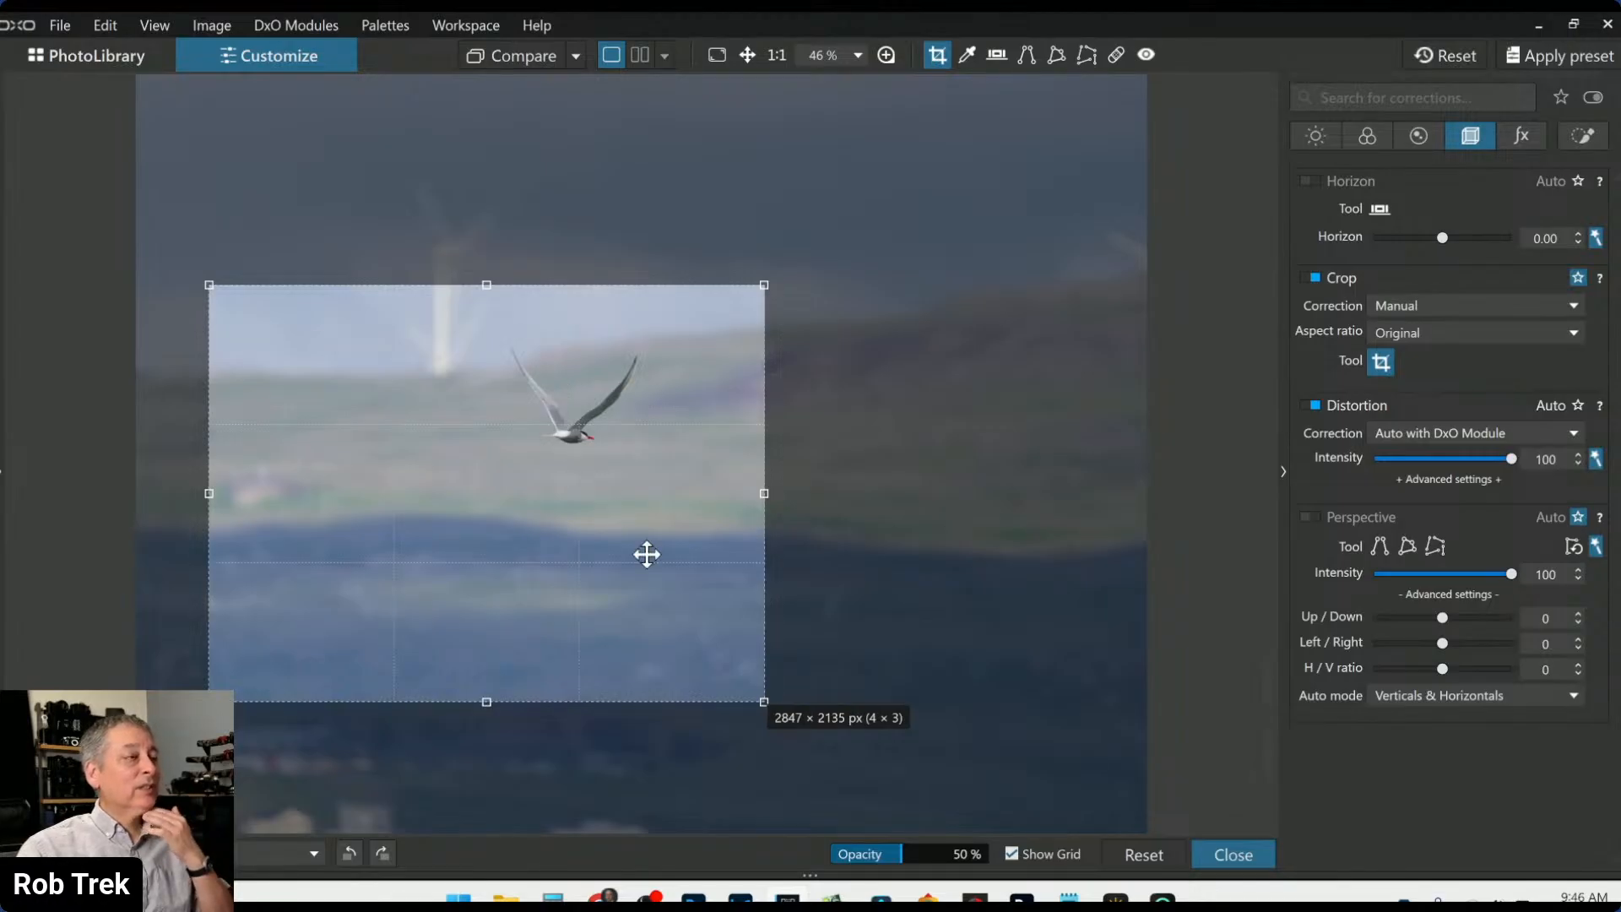
pyautogui.doubleClick(740, 591)
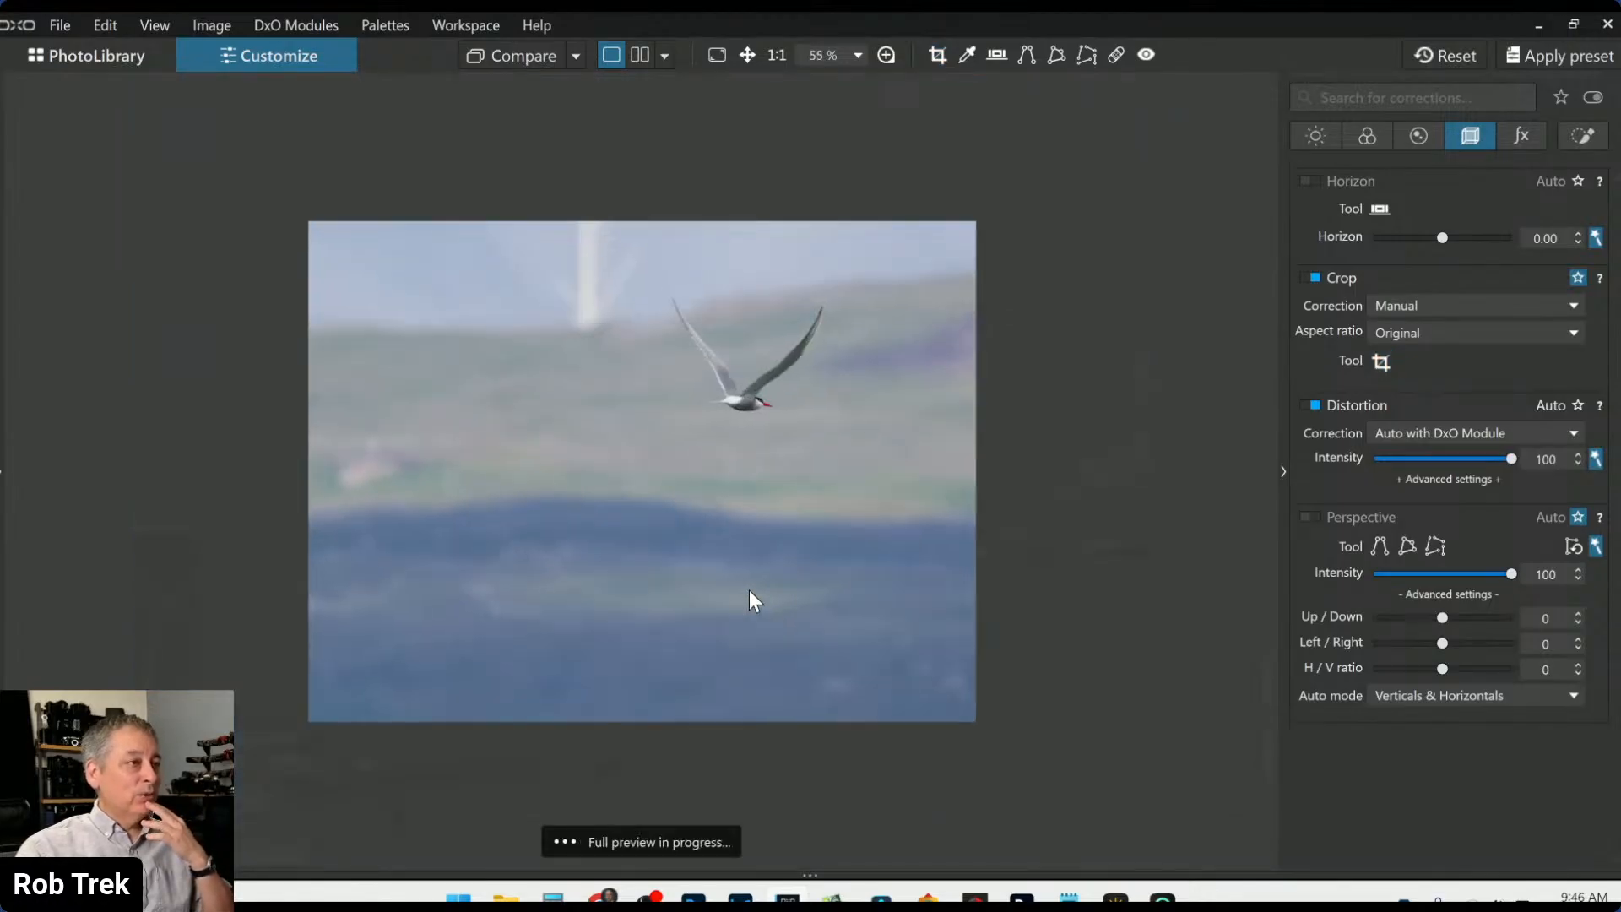
# Shift the crop frame across the photo so the bird sits upper left with space ahead of it
pyautogui.click(1381, 364)
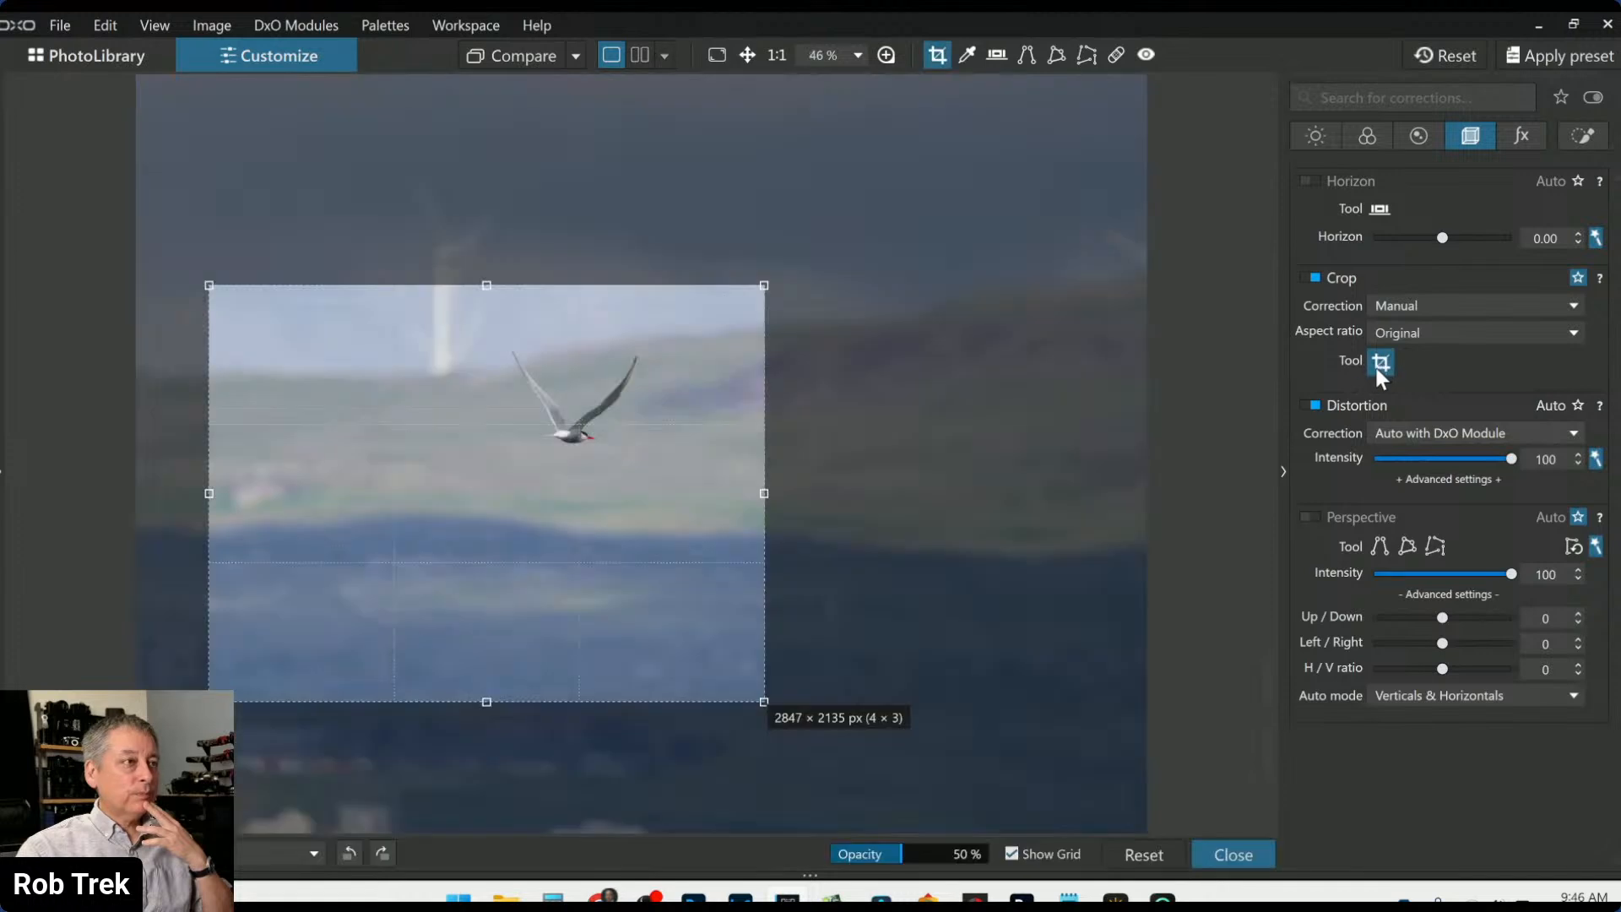
pyautogui.moveTo(384, 474); pyautogui.dragTo(574, 479)
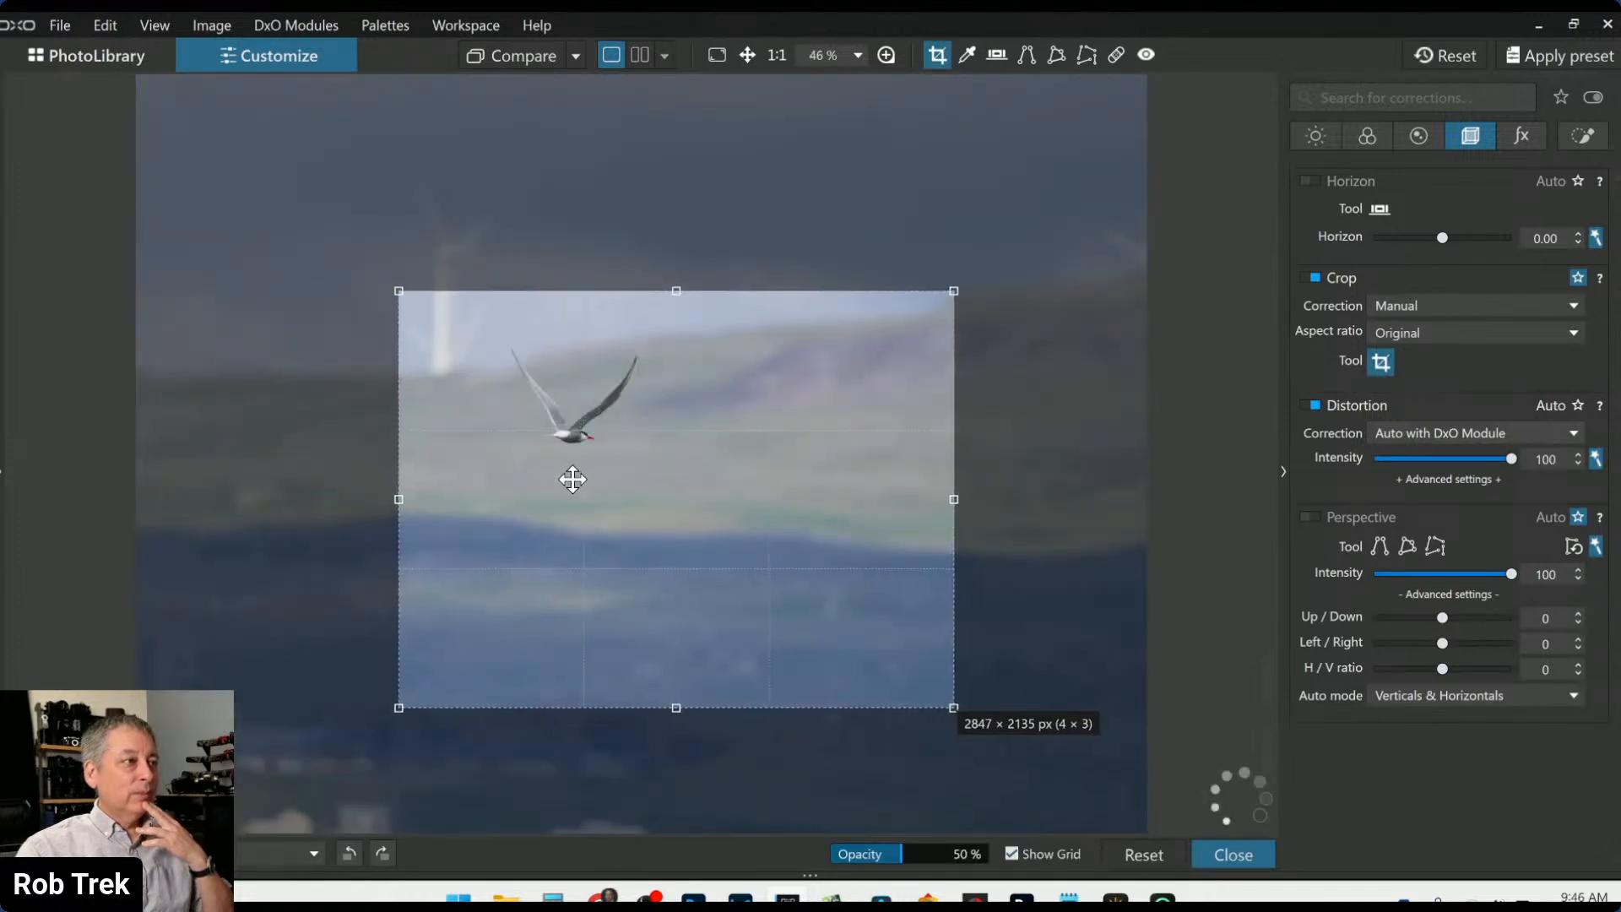
pyautogui.doubleClick(572, 479)
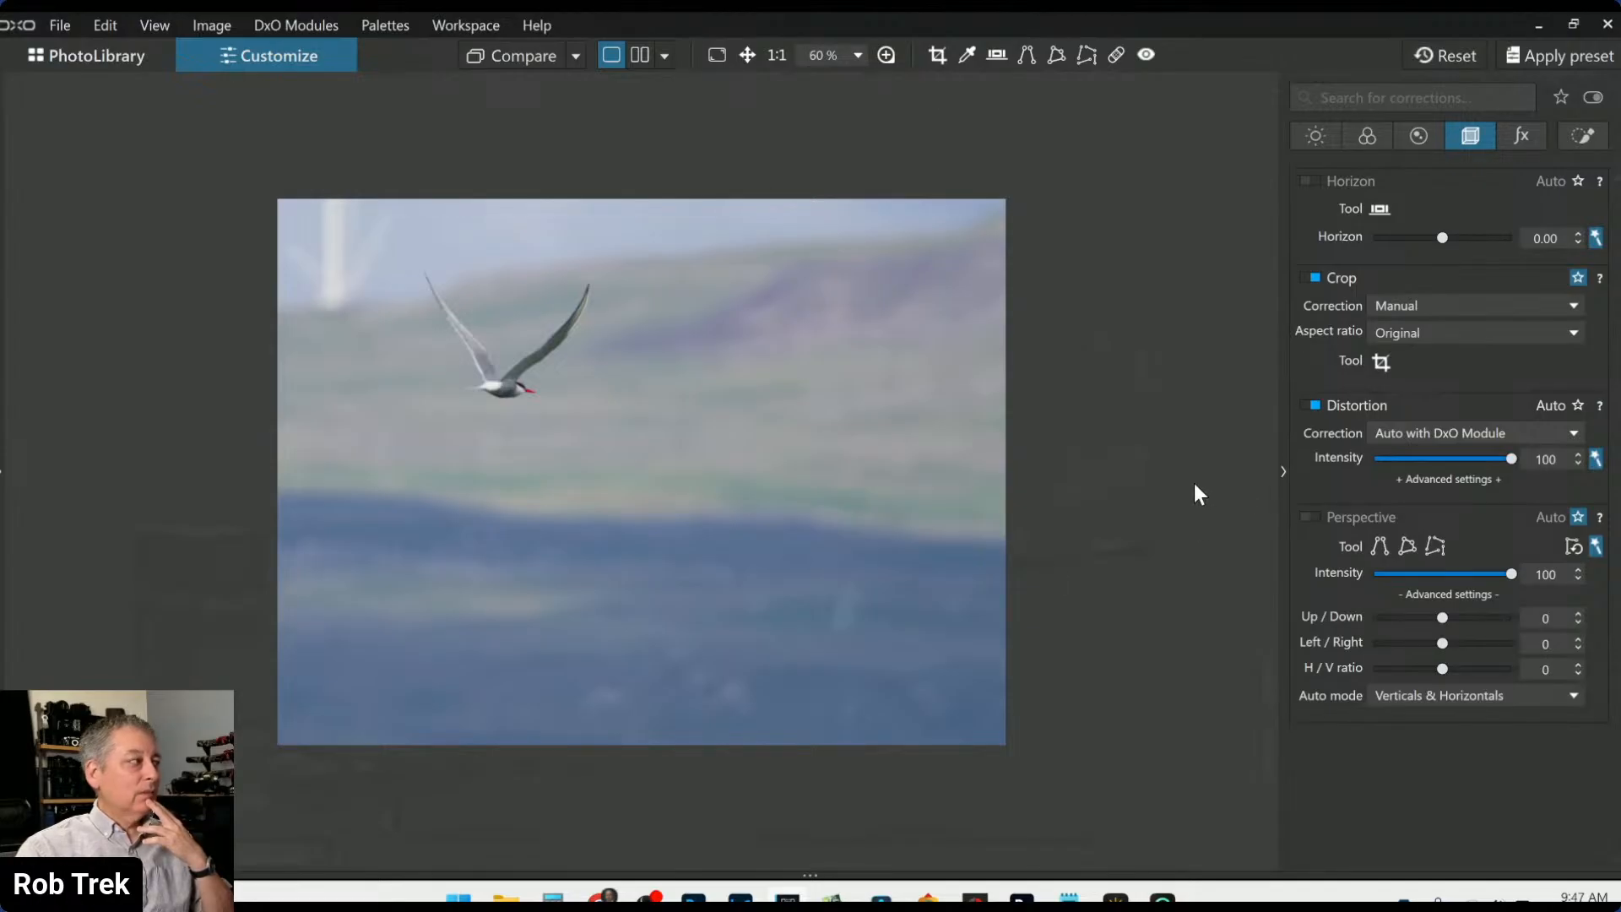
# Tighten the crop around the bird to about 1801 × 1351 px, keeping space in its flight direction
pyautogui.click(1379, 363)
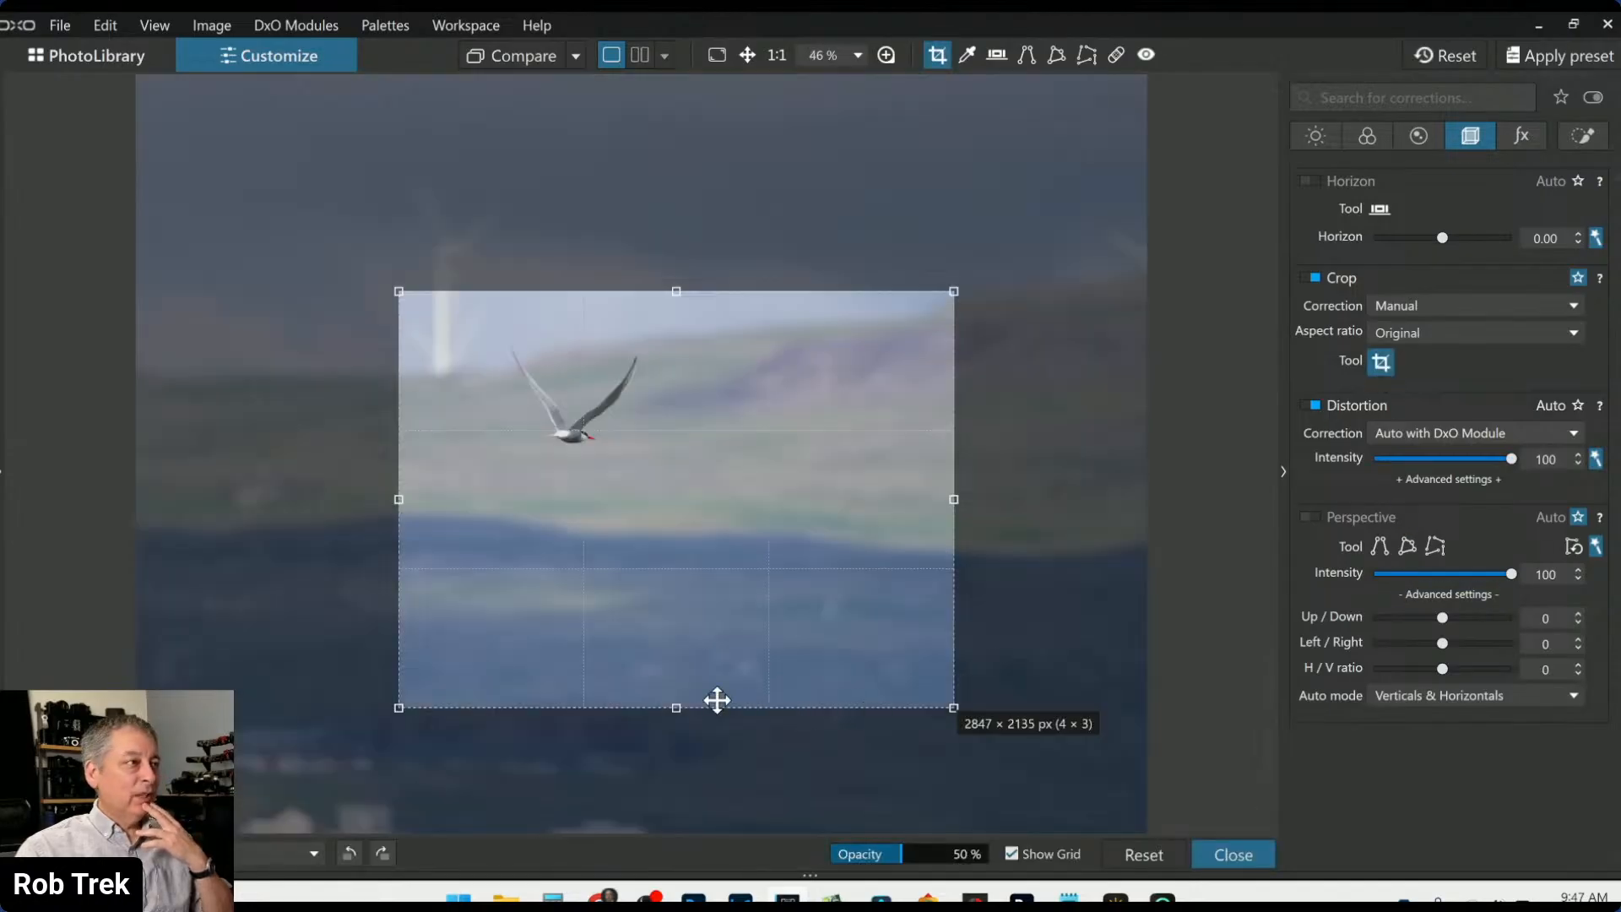
pyautogui.moveTo(676, 709); pyautogui.dragTo(648, 549)
pyautogui.moveTo(742, 442); pyautogui.dragTo(706, 441)
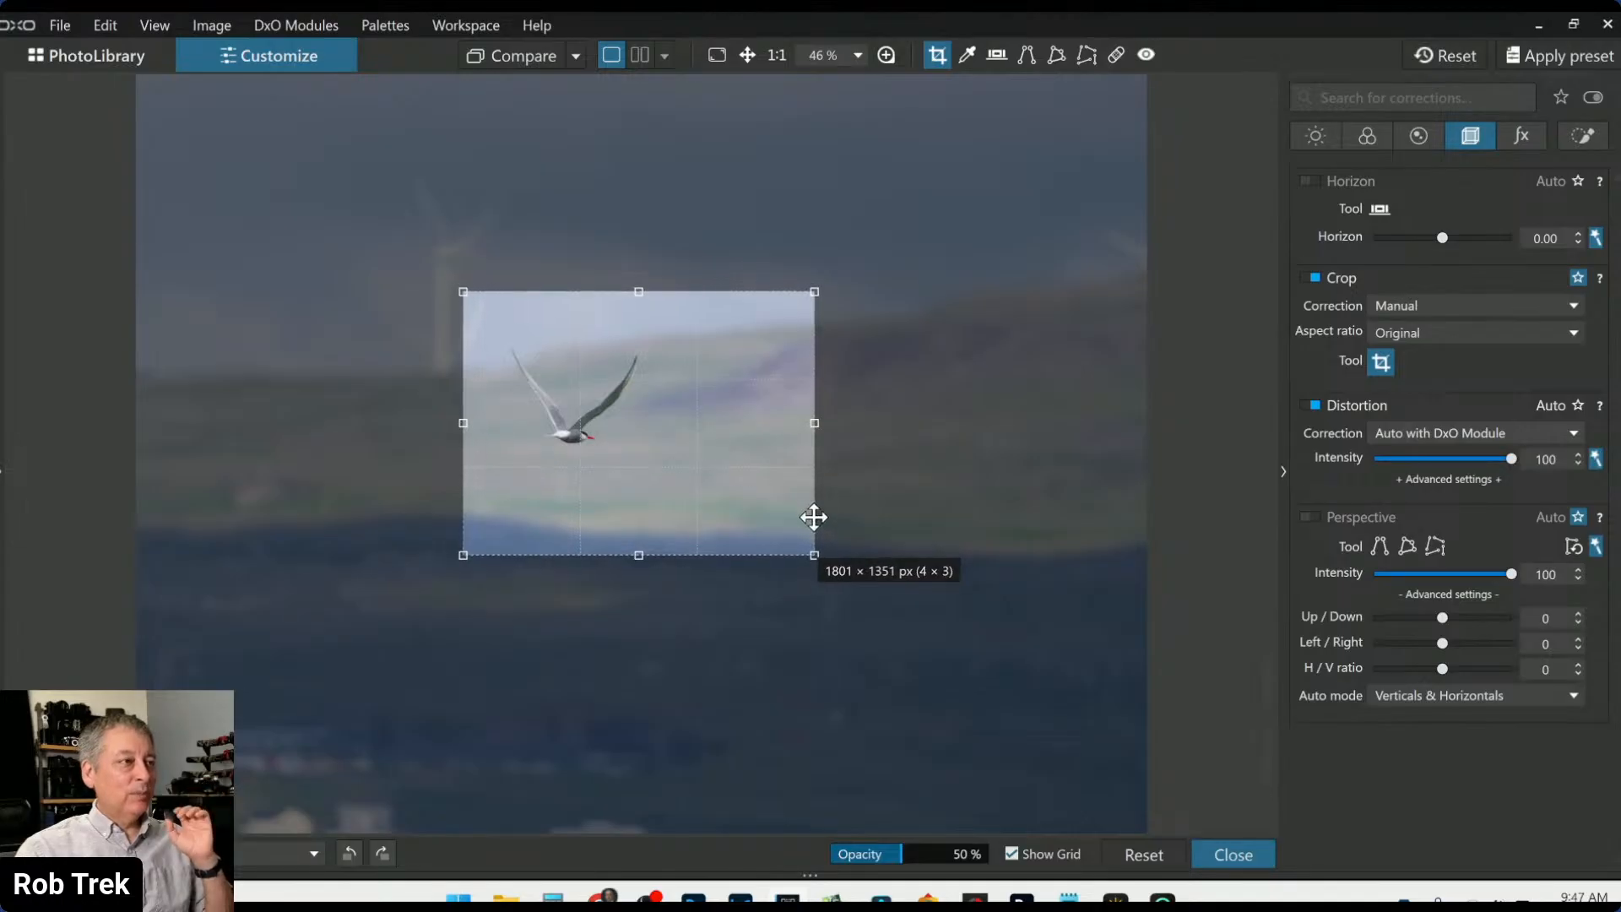
pyautogui.press('Return')
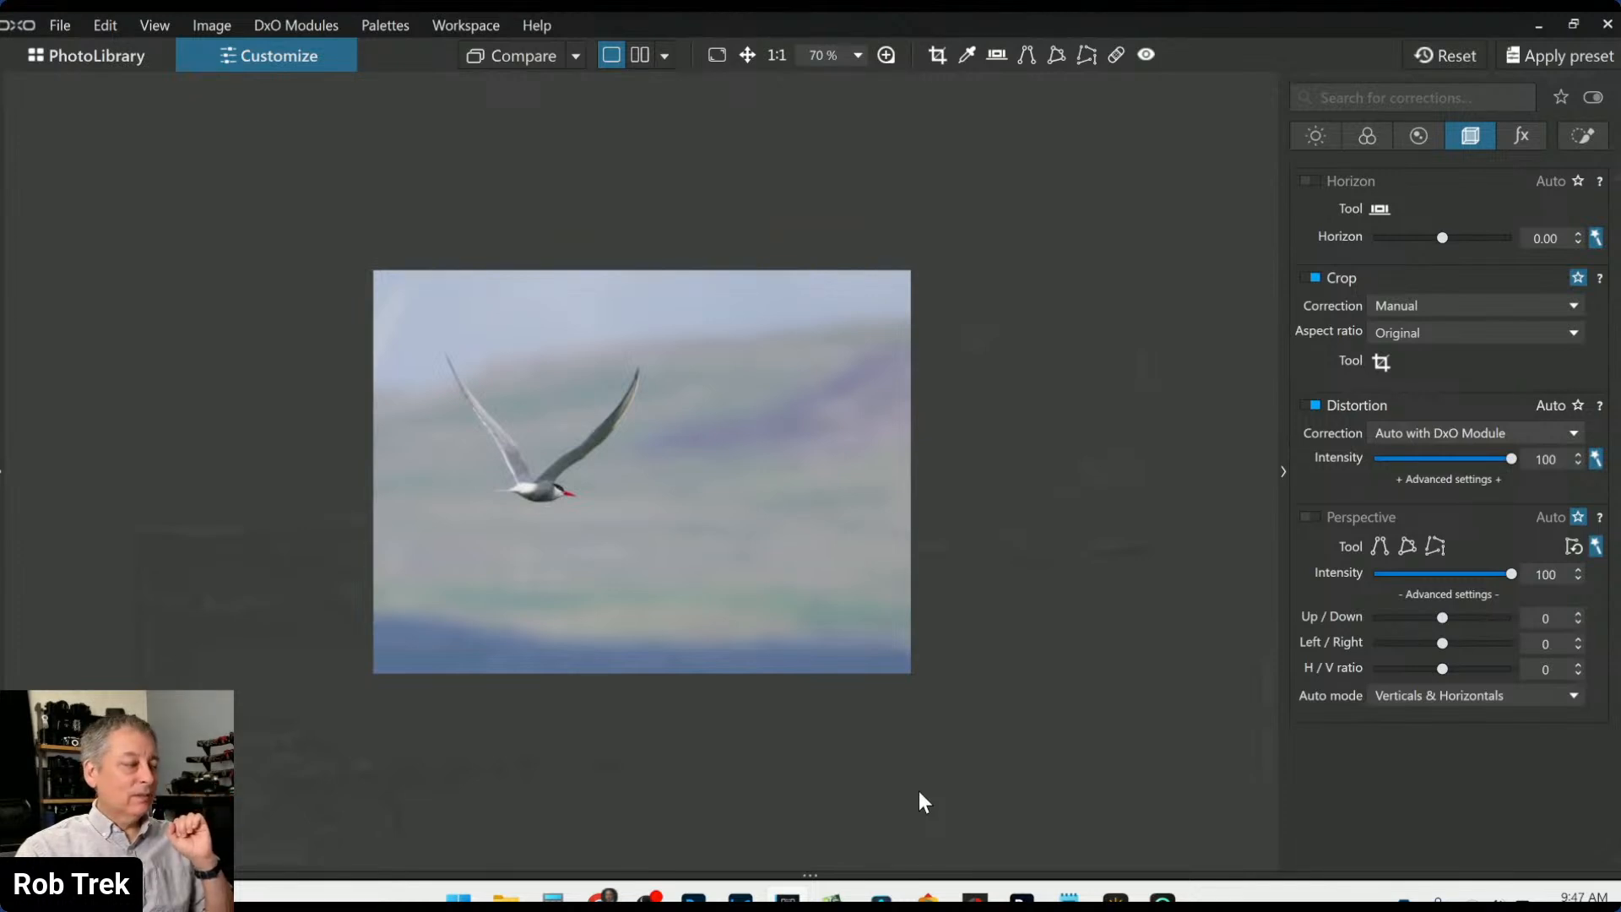
pyautogui.scroll(2, 798, 701)
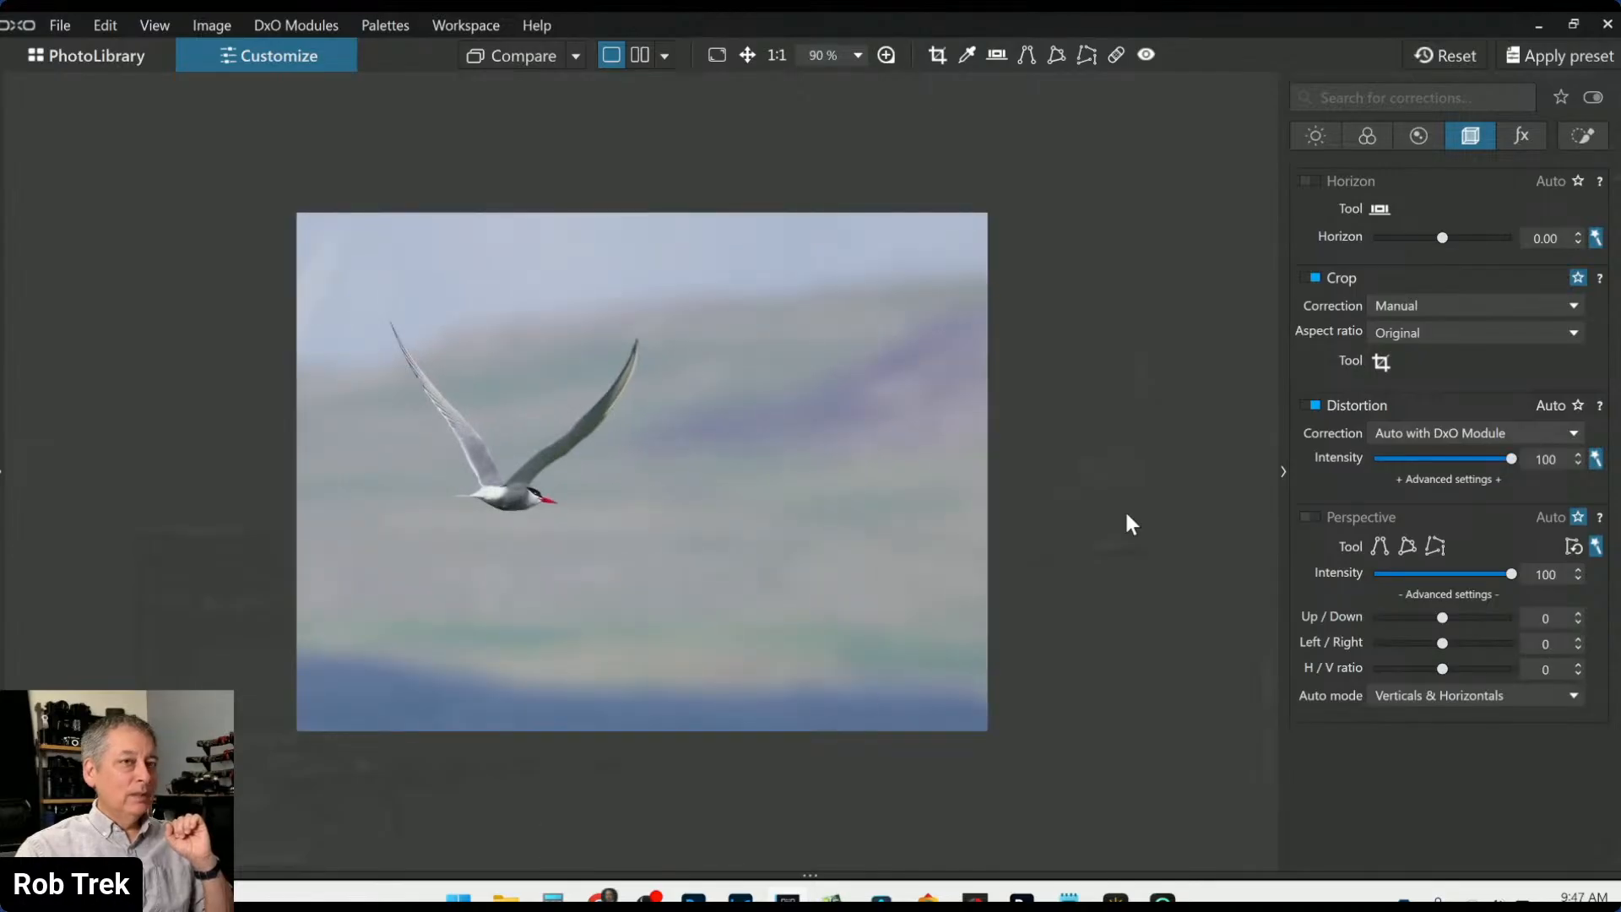
# Check the crop frame against the full photo and its cropped size in the image metadata
pyautogui.click(1381, 361)
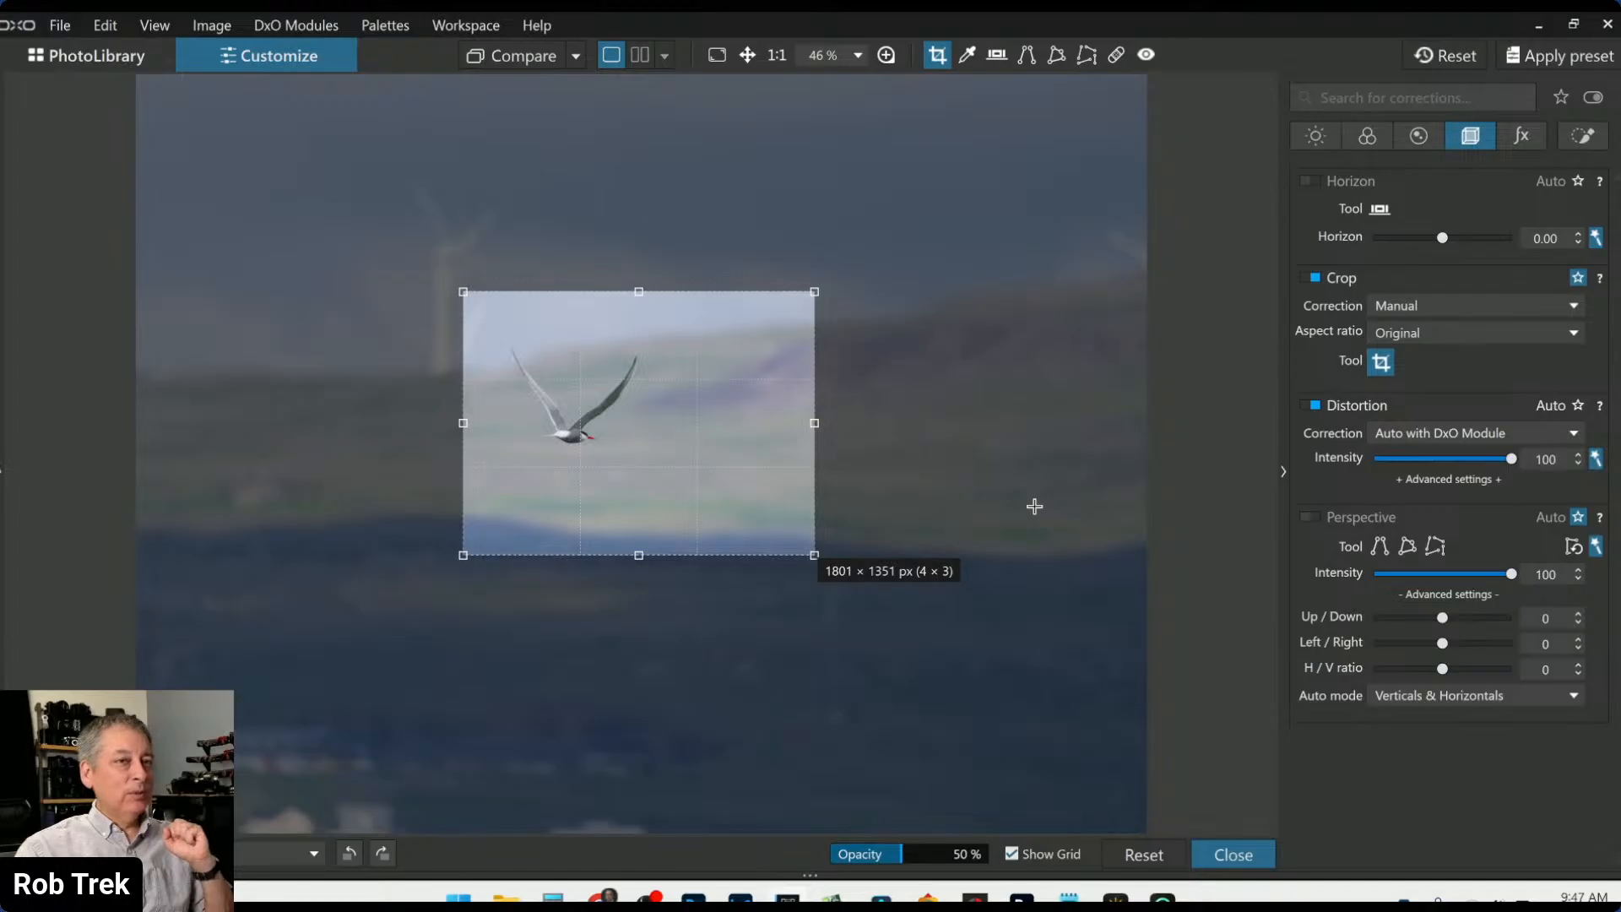
pyautogui.click(3, 481)
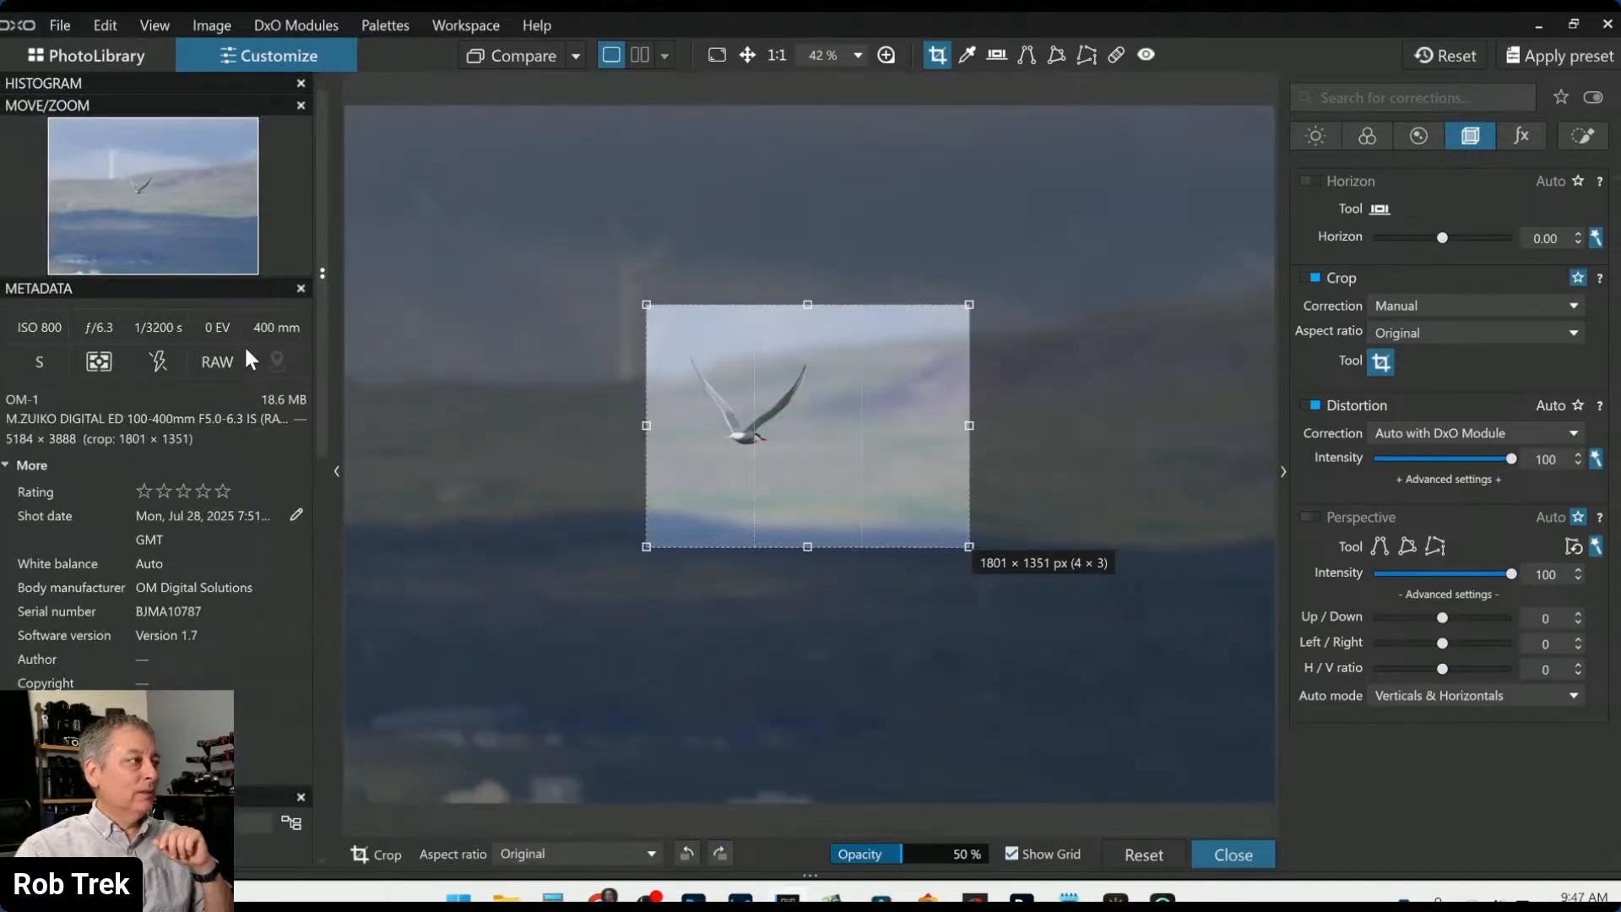
pyautogui.click(335, 471)
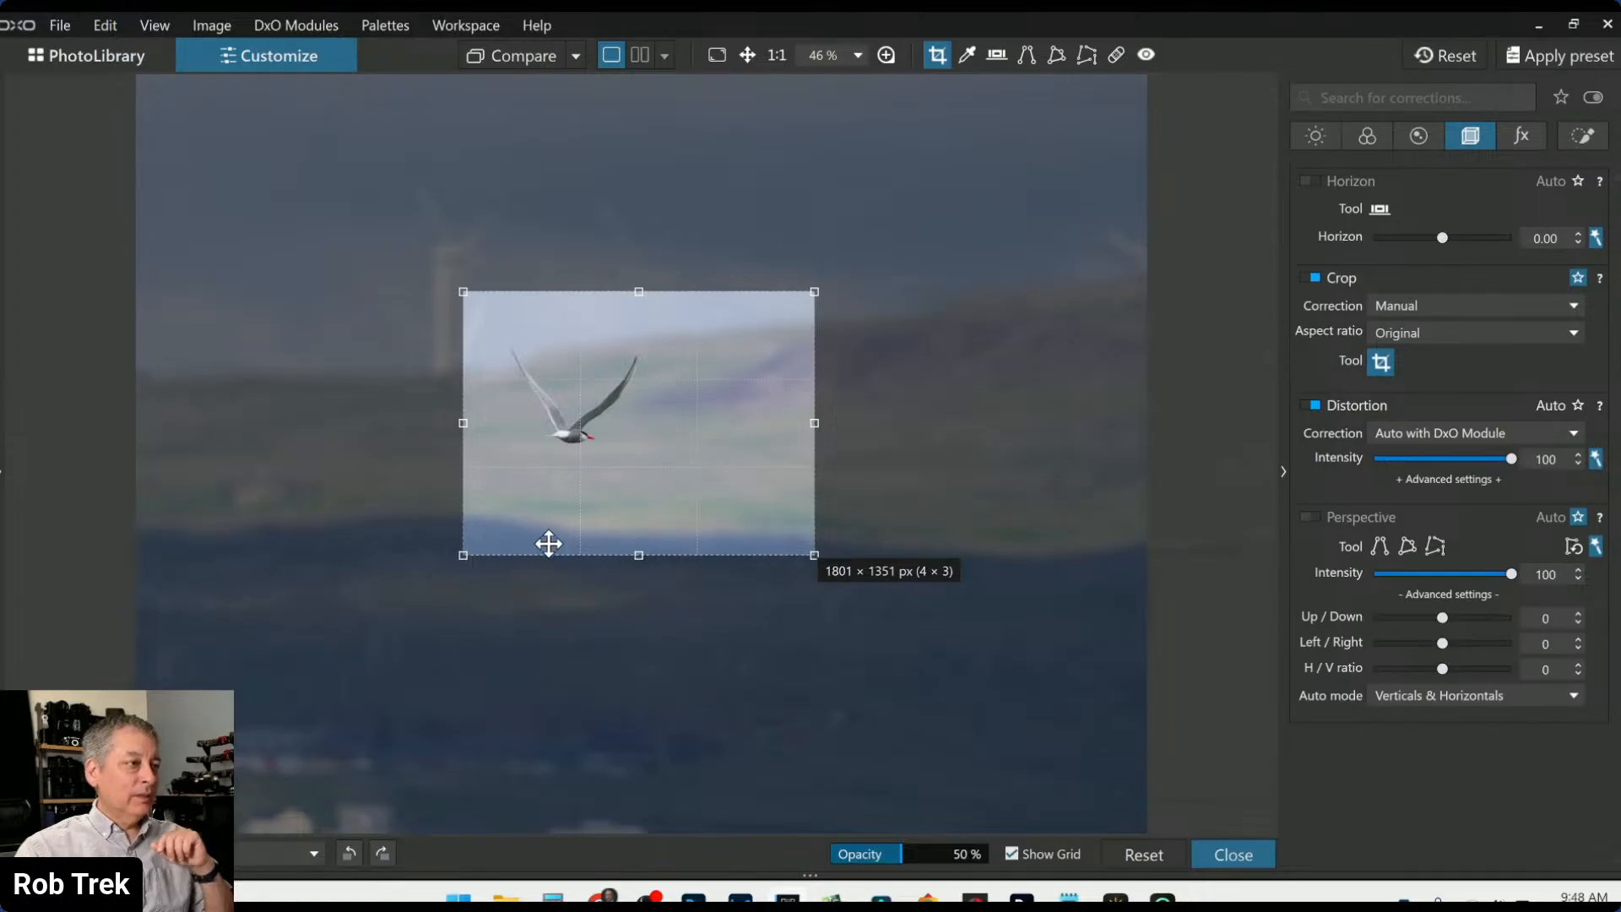
pyautogui.doubleClick(783, 552)
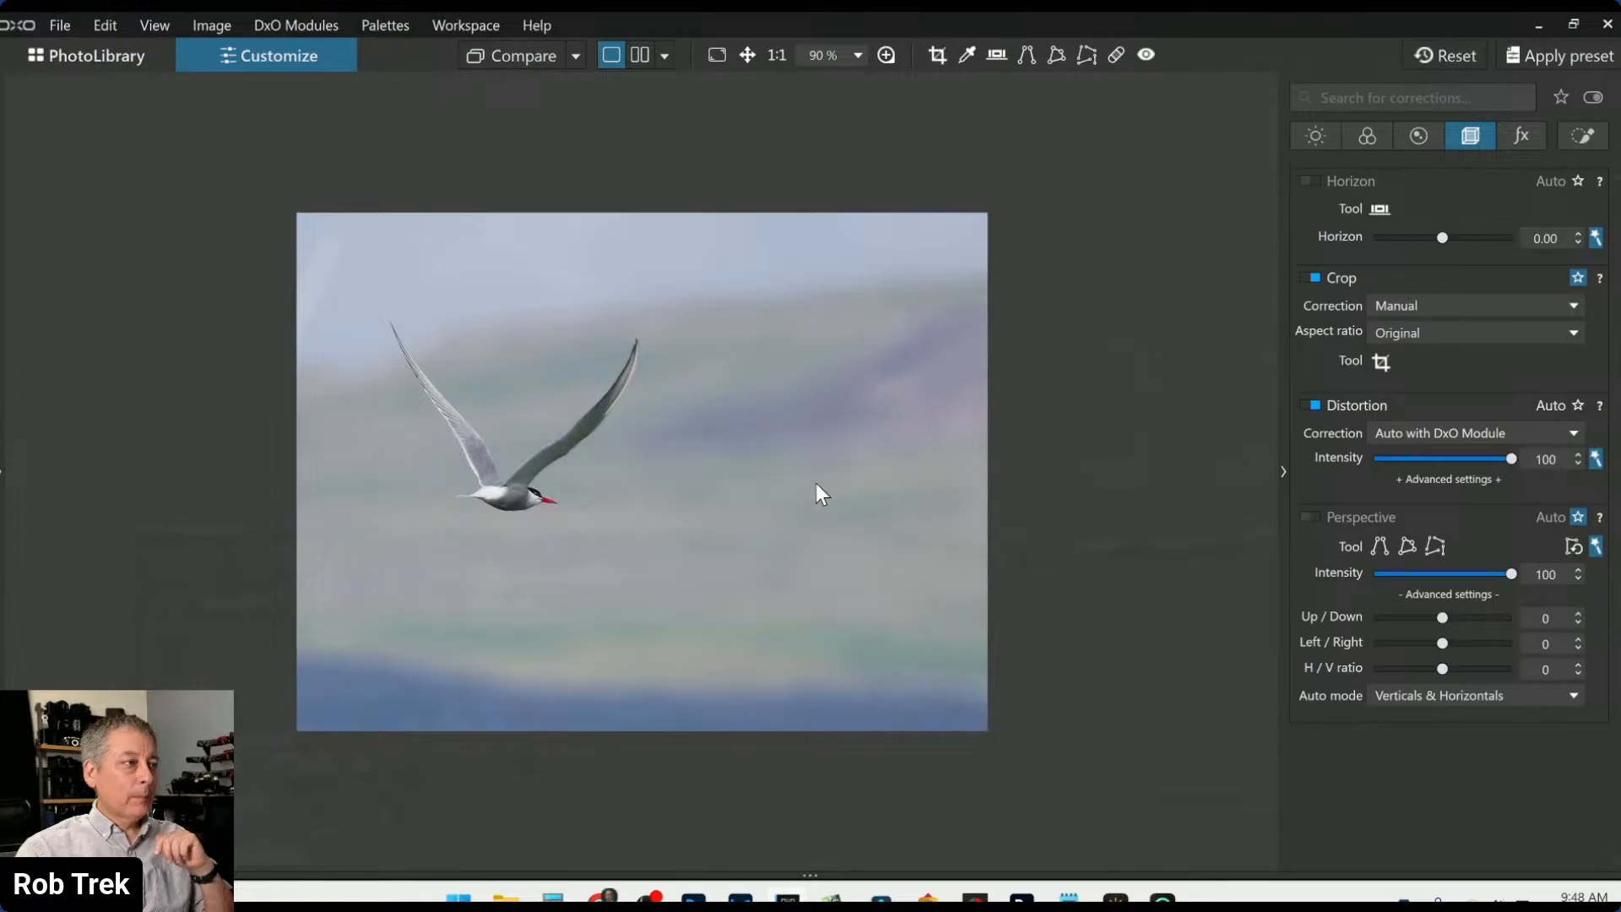
# Set the DeepPRIME XD/XD2s luminance to 36, checking the bird's detail up close with the magnifier at 200 %
pyautogui.scroll(3, 675, 549)
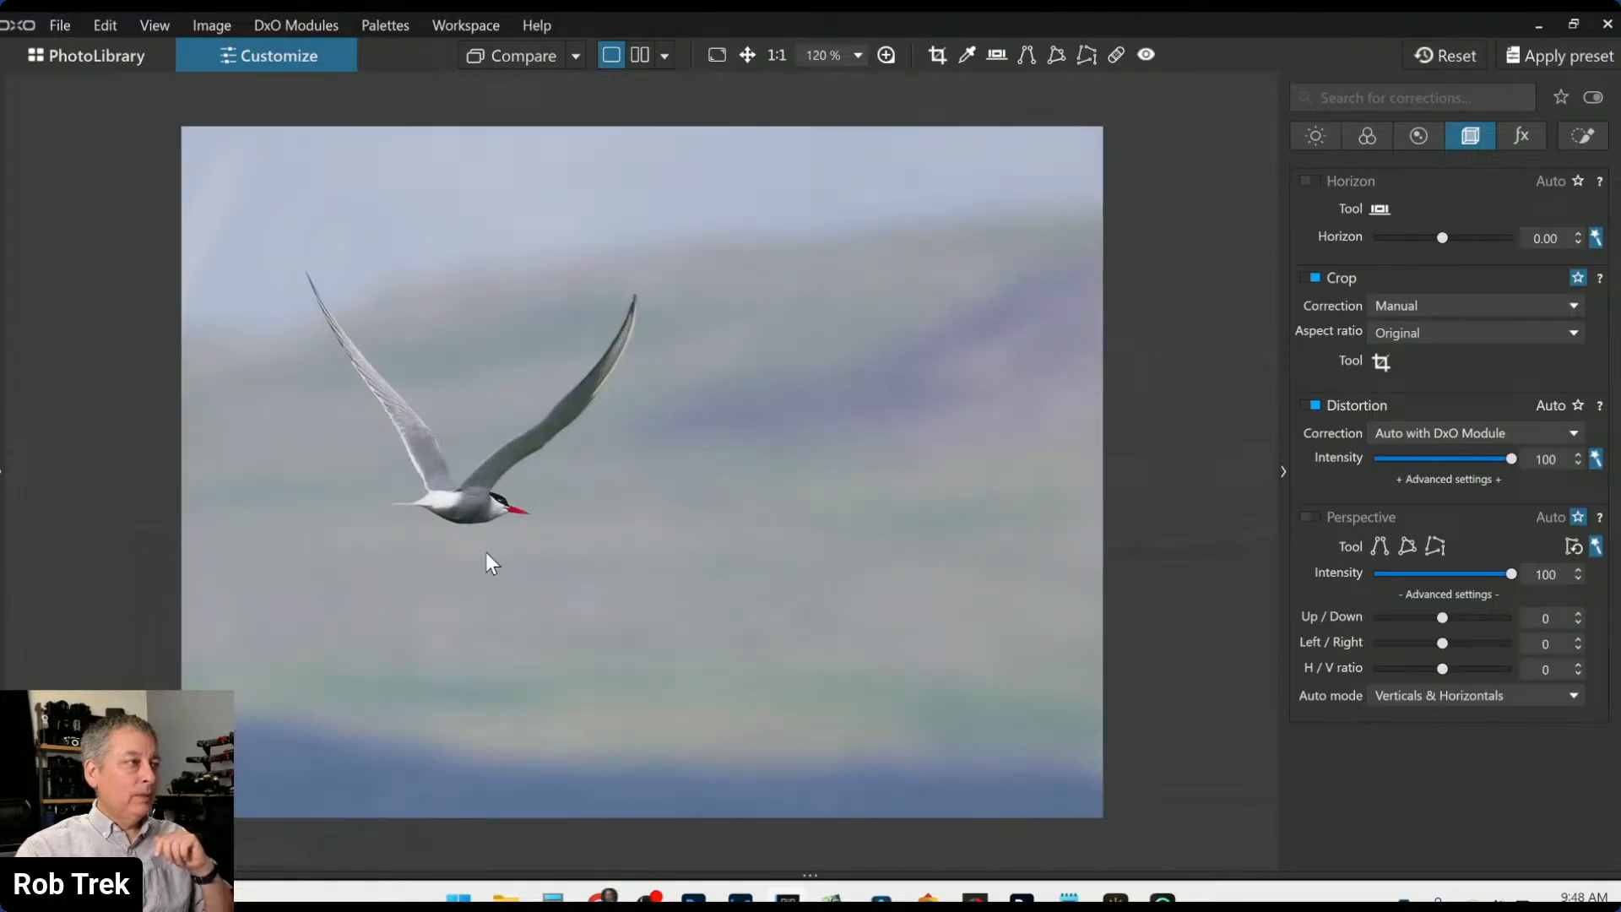
pyautogui.scroll(4, 471, 550)
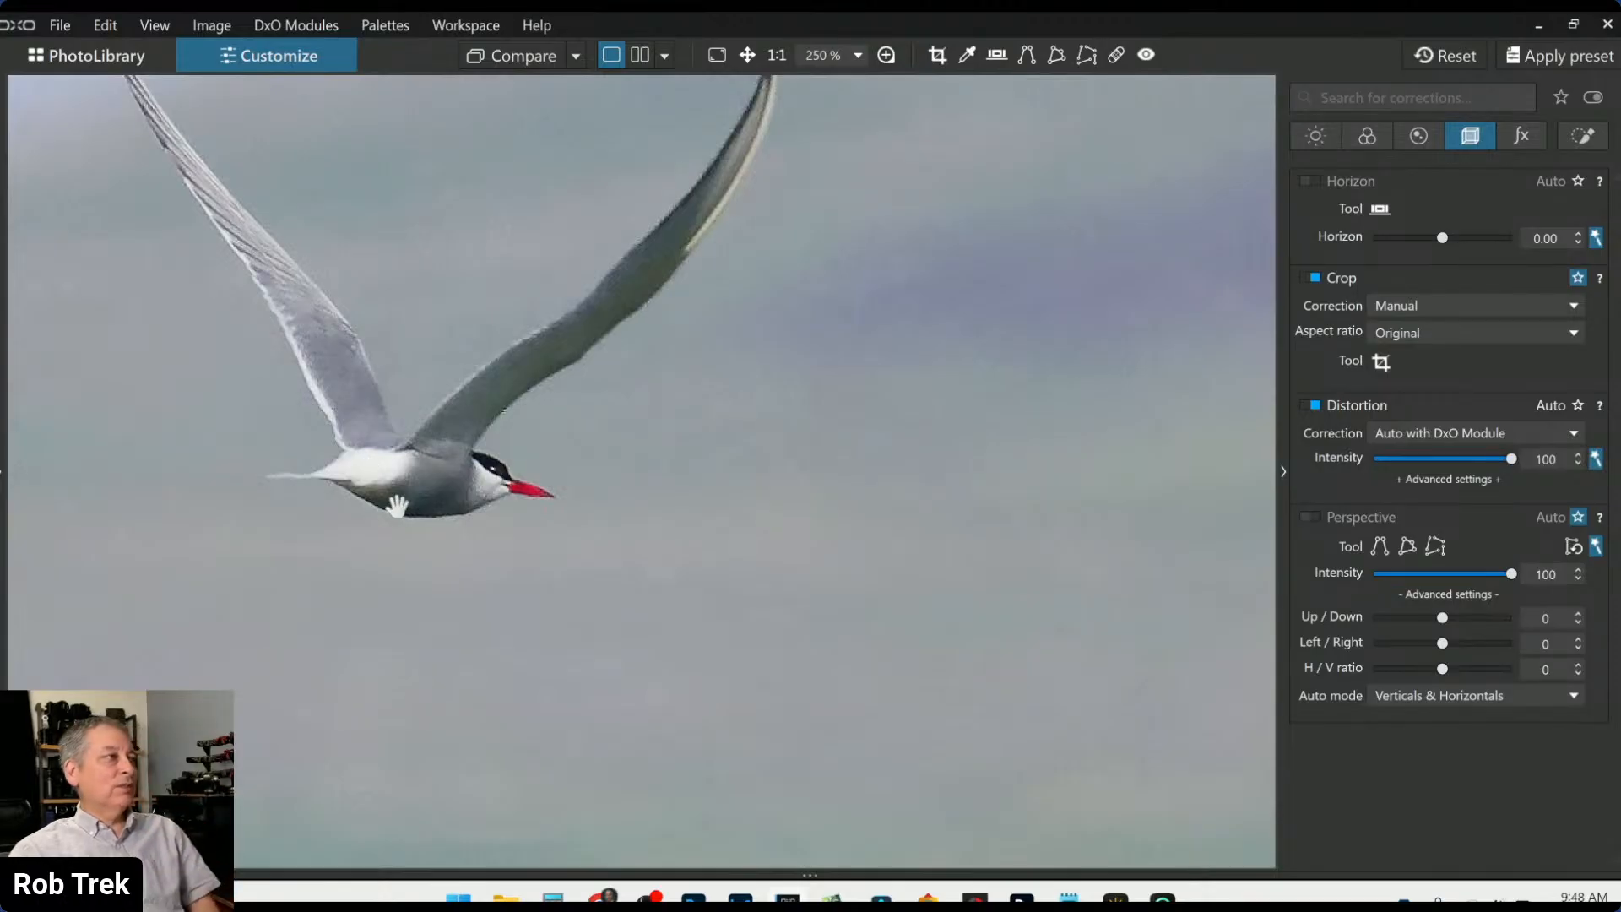
pyautogui.scroll(-2, 397, 506)
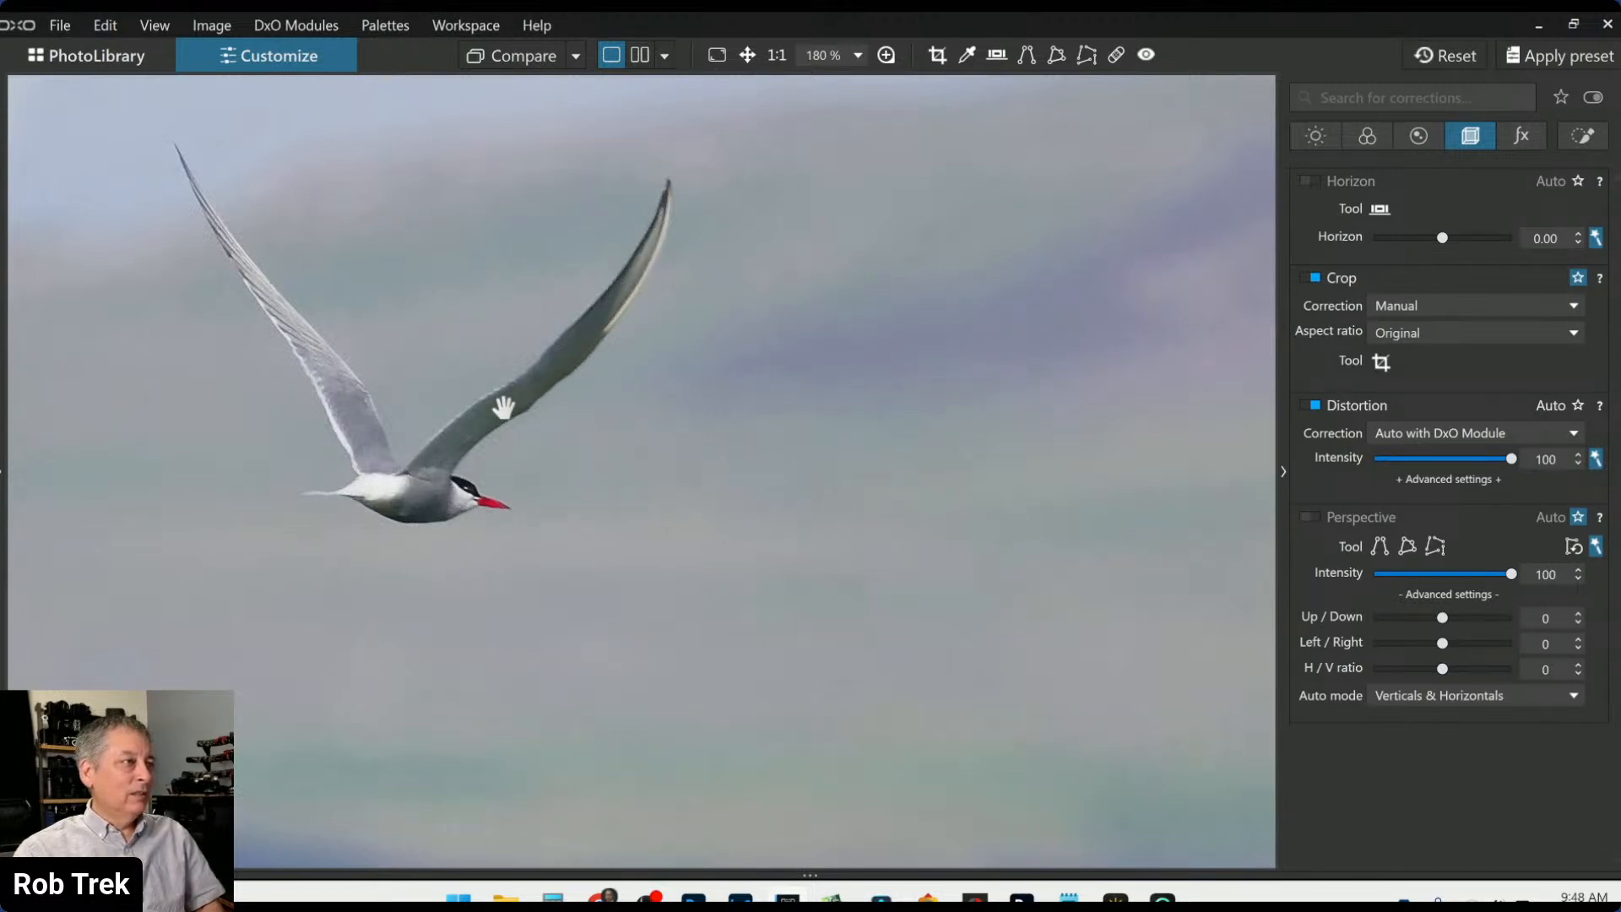
pyautogui.click(885, 57)
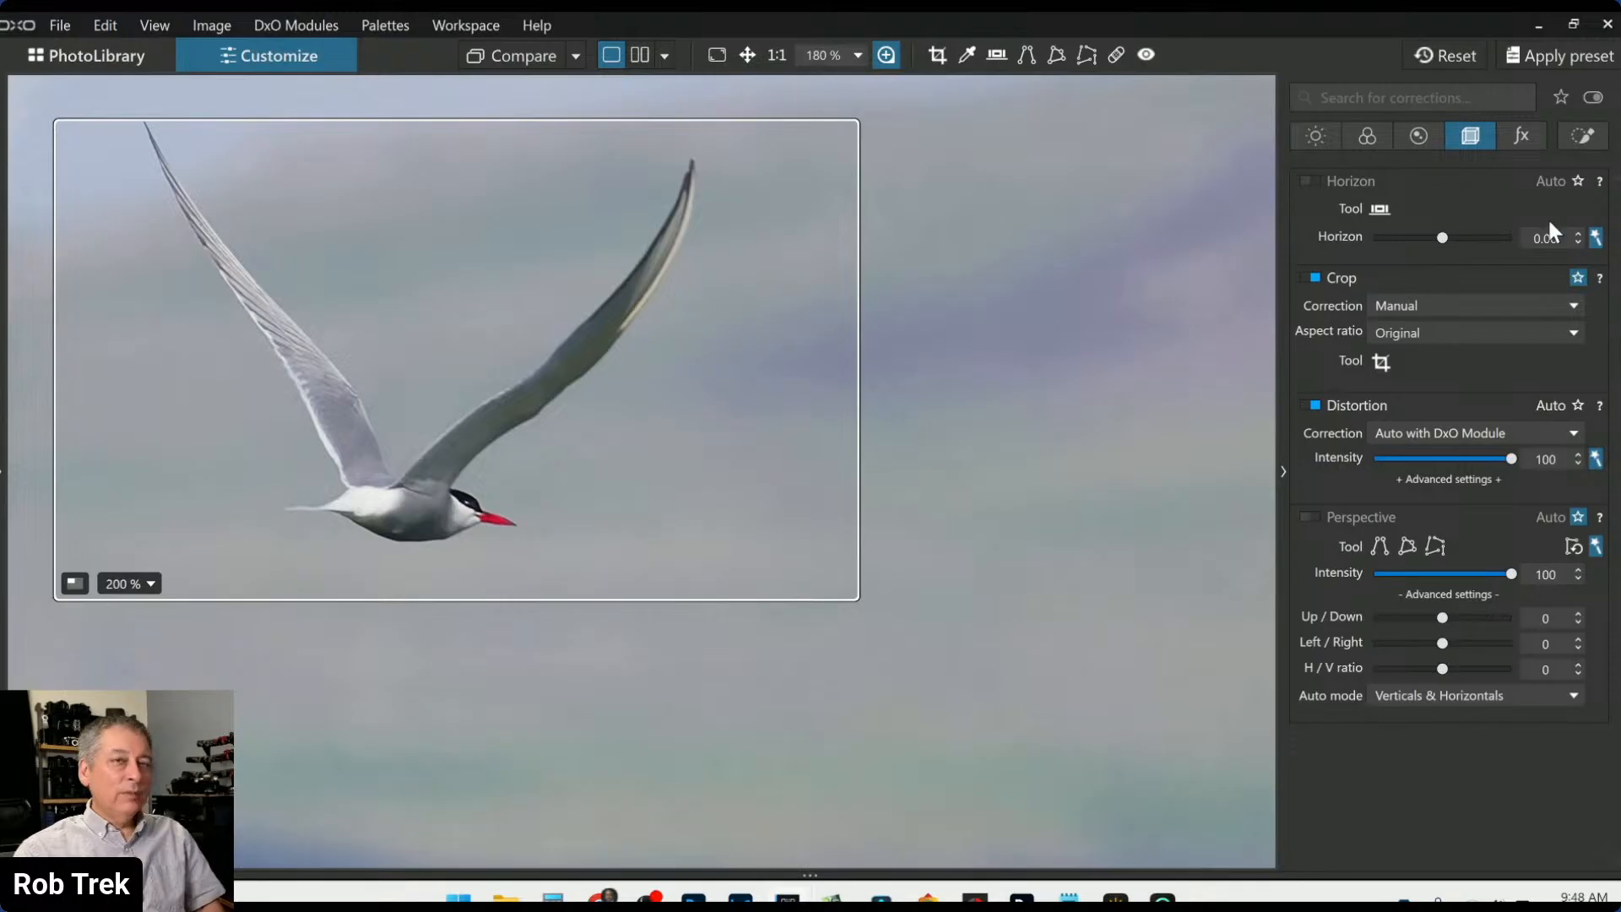
pyautogui.click(1417, 135)
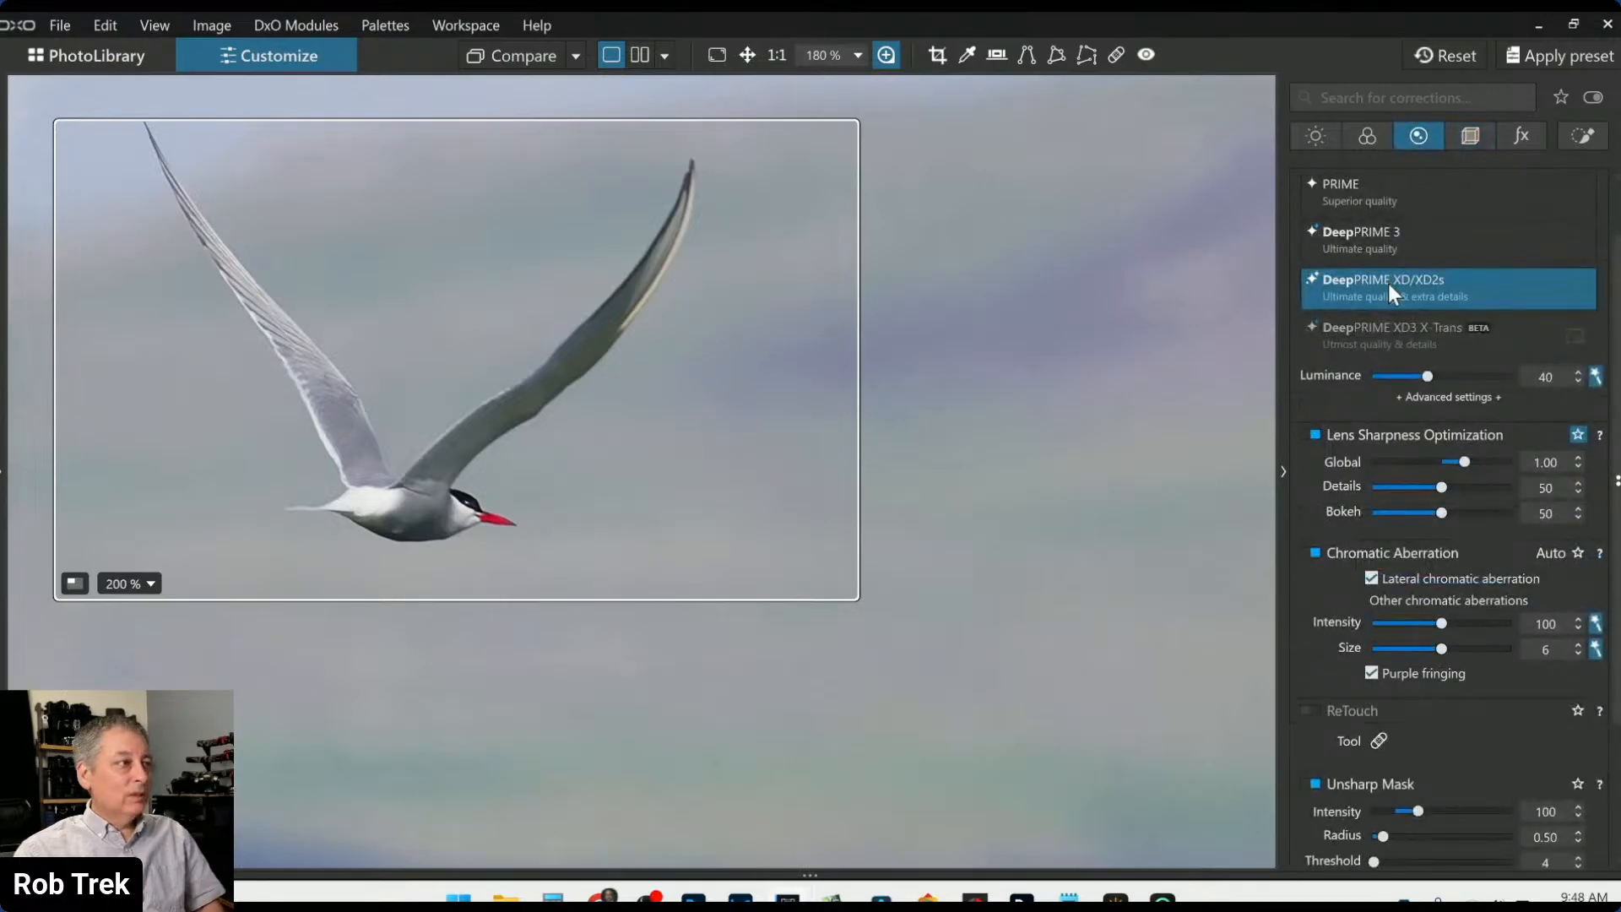
pyautogui.click(1401, 376)
pyautogui.scroll(1, 1401, 378)
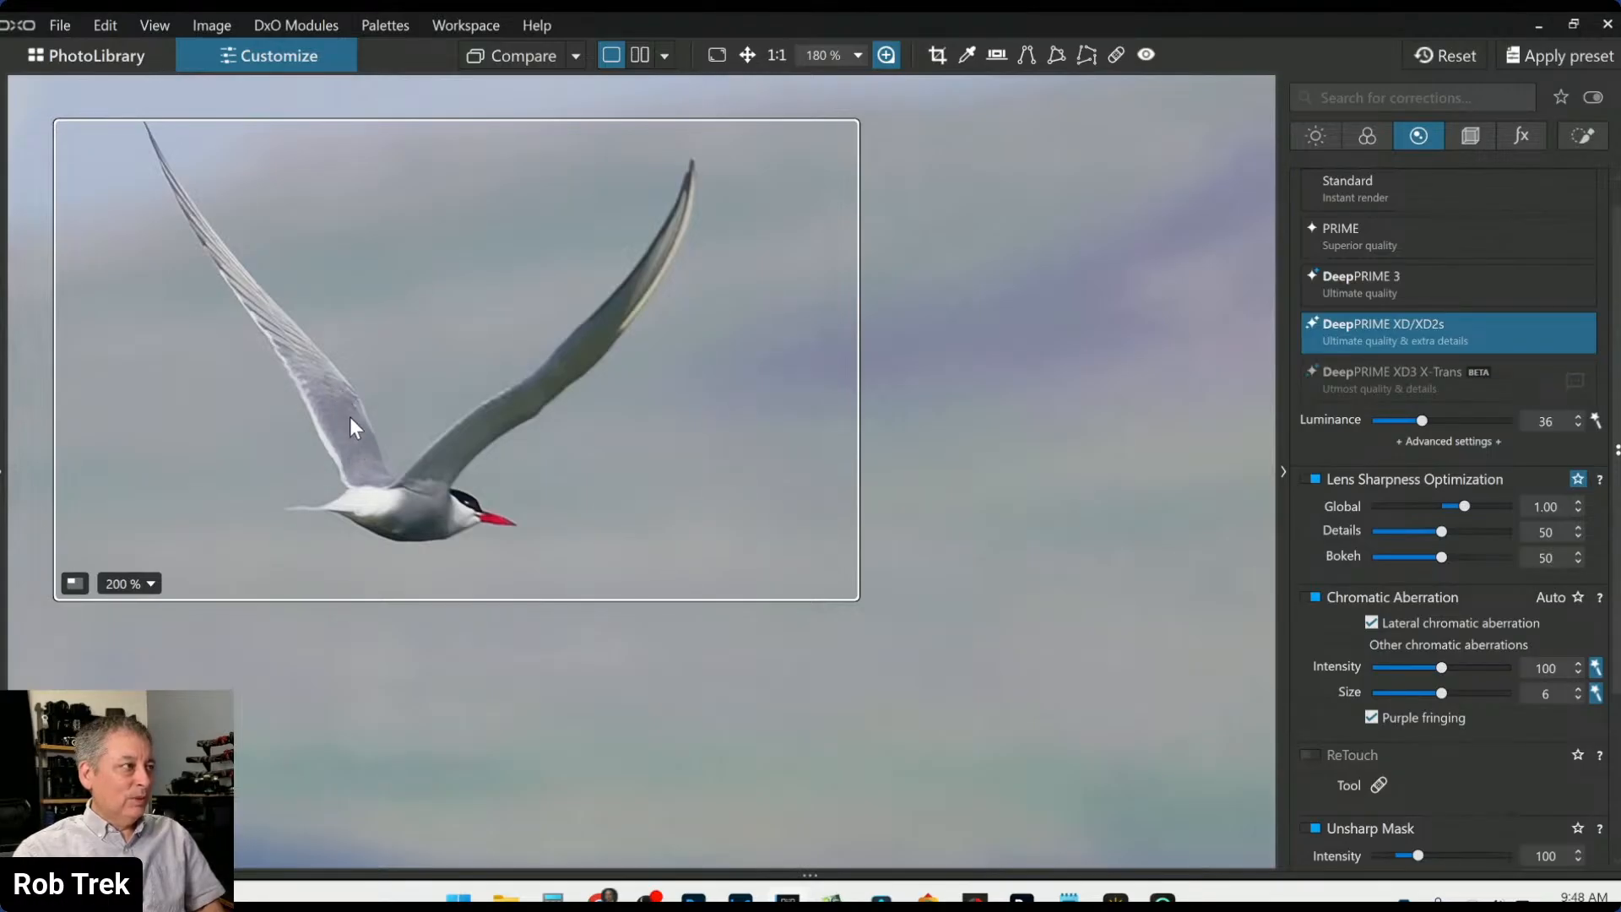
pyautogui.click(893, 55)
pyautogui.scroll(-3, 822, 439)
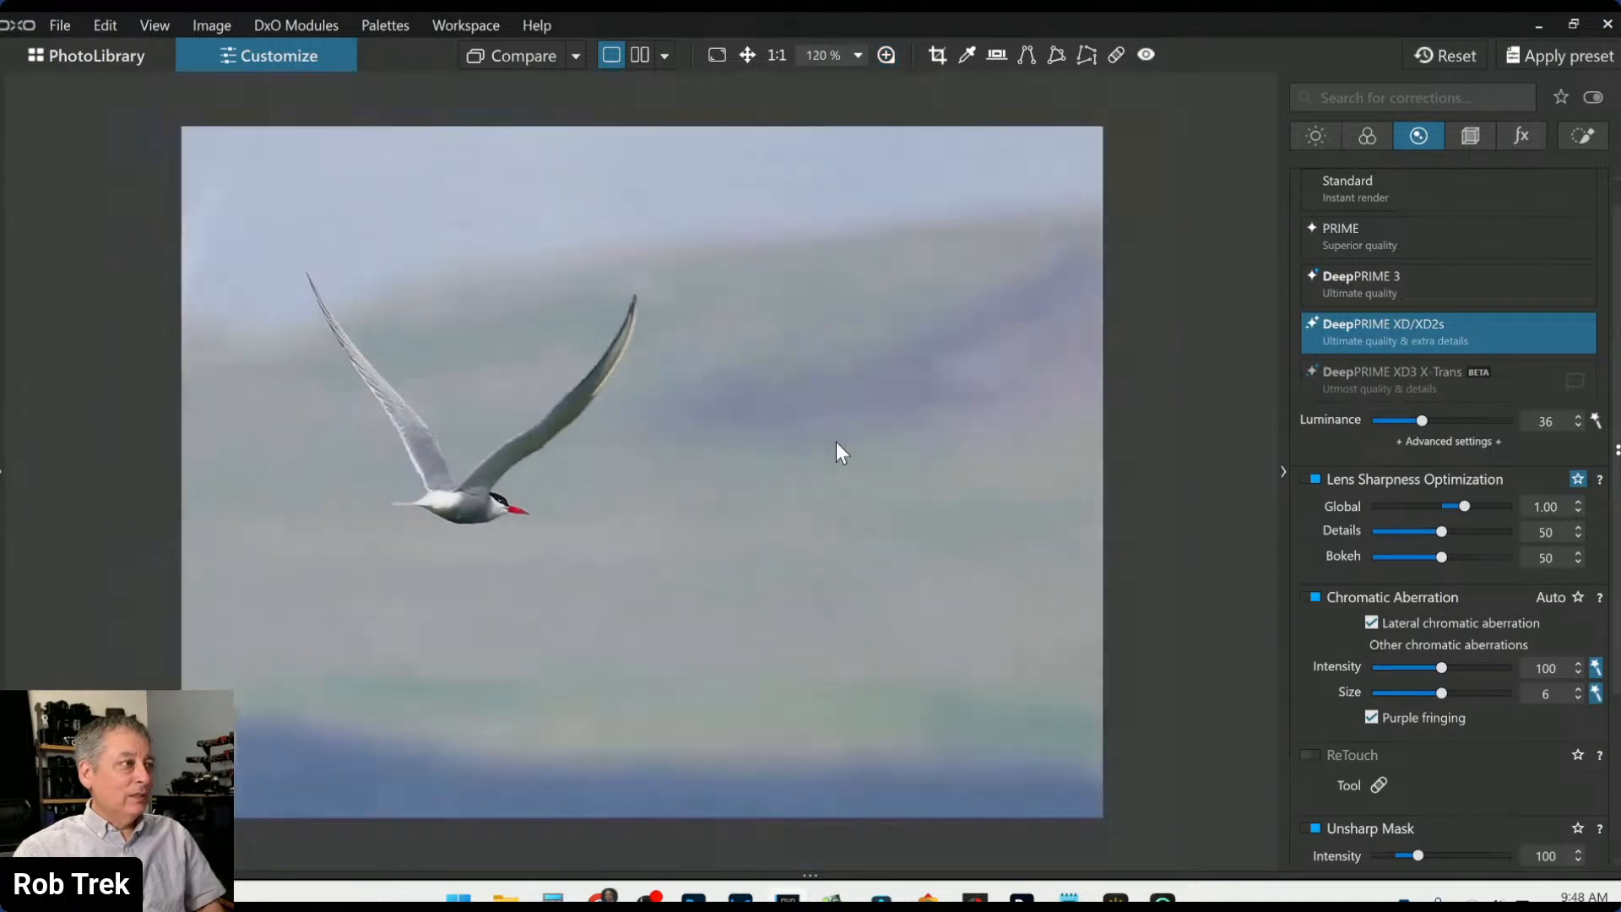
pyautogui.scroll(-1, 838, 443)
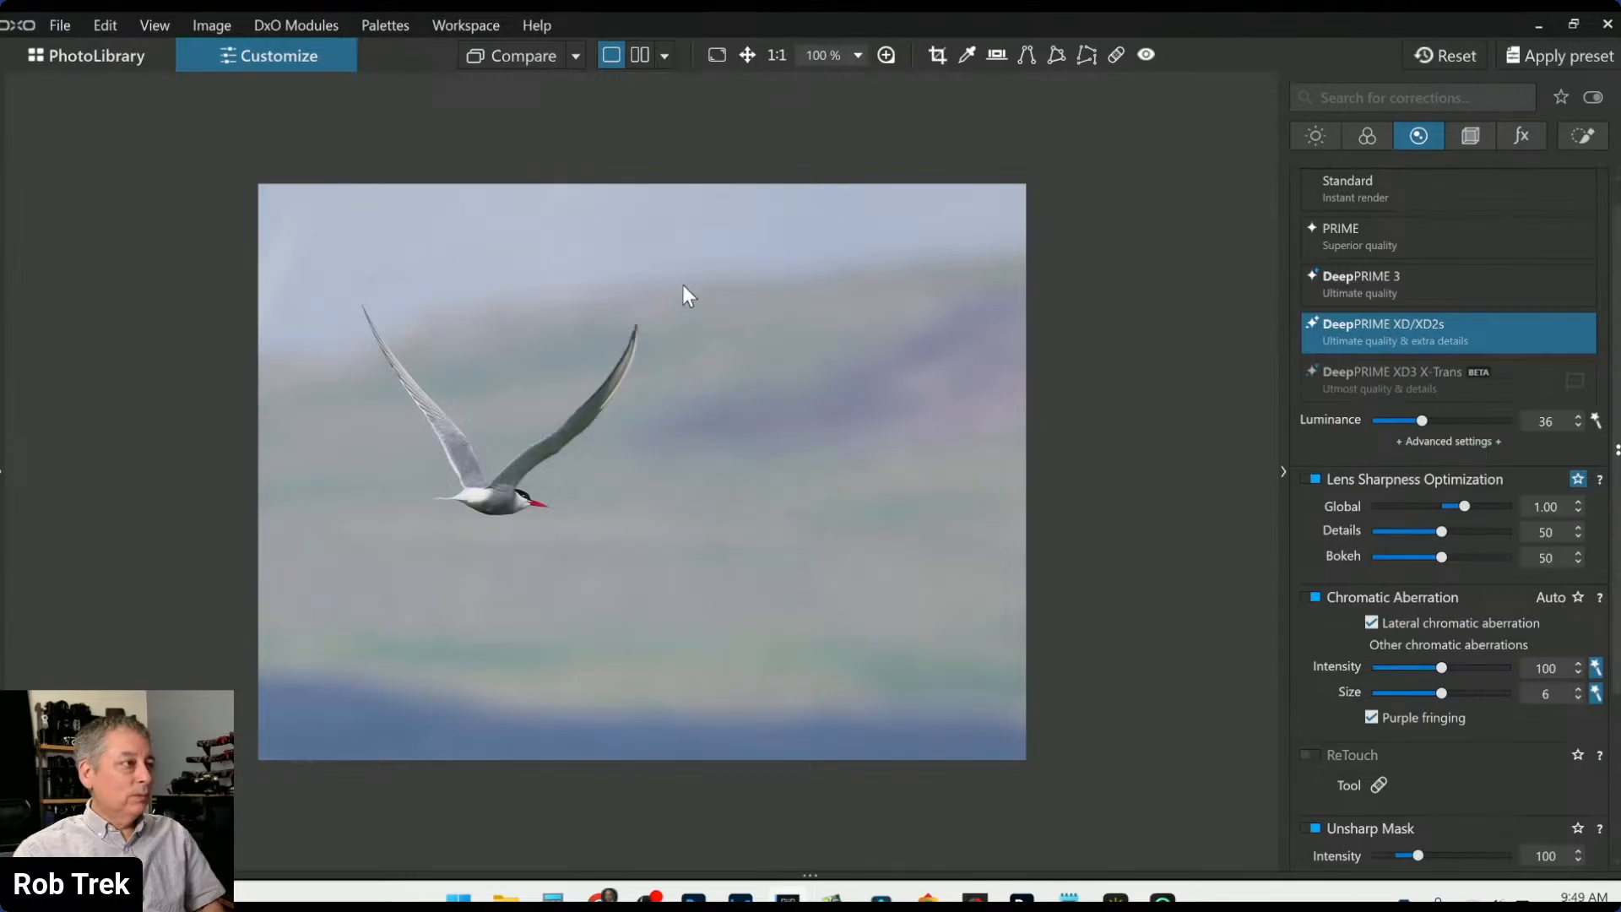
# Export the cropped bird photo to disk as a full-size JPEG at quality 100 in the original image folder, with the suffix -dxo
pyautogui.rightClick(737, 547)
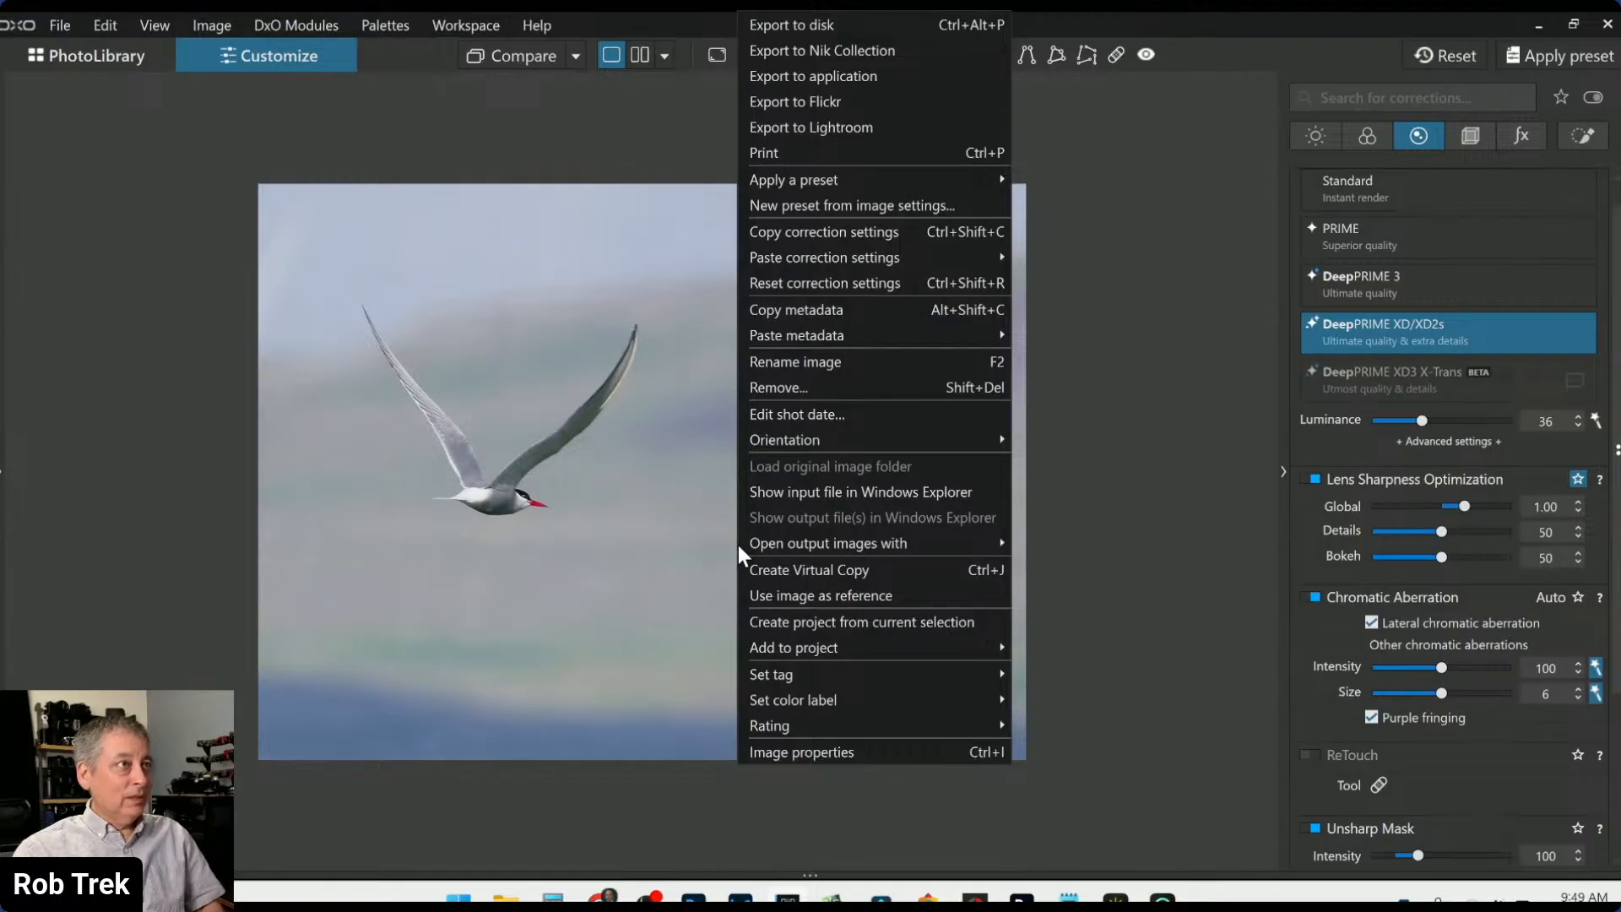
pyautogui.moveTo(742, 543)
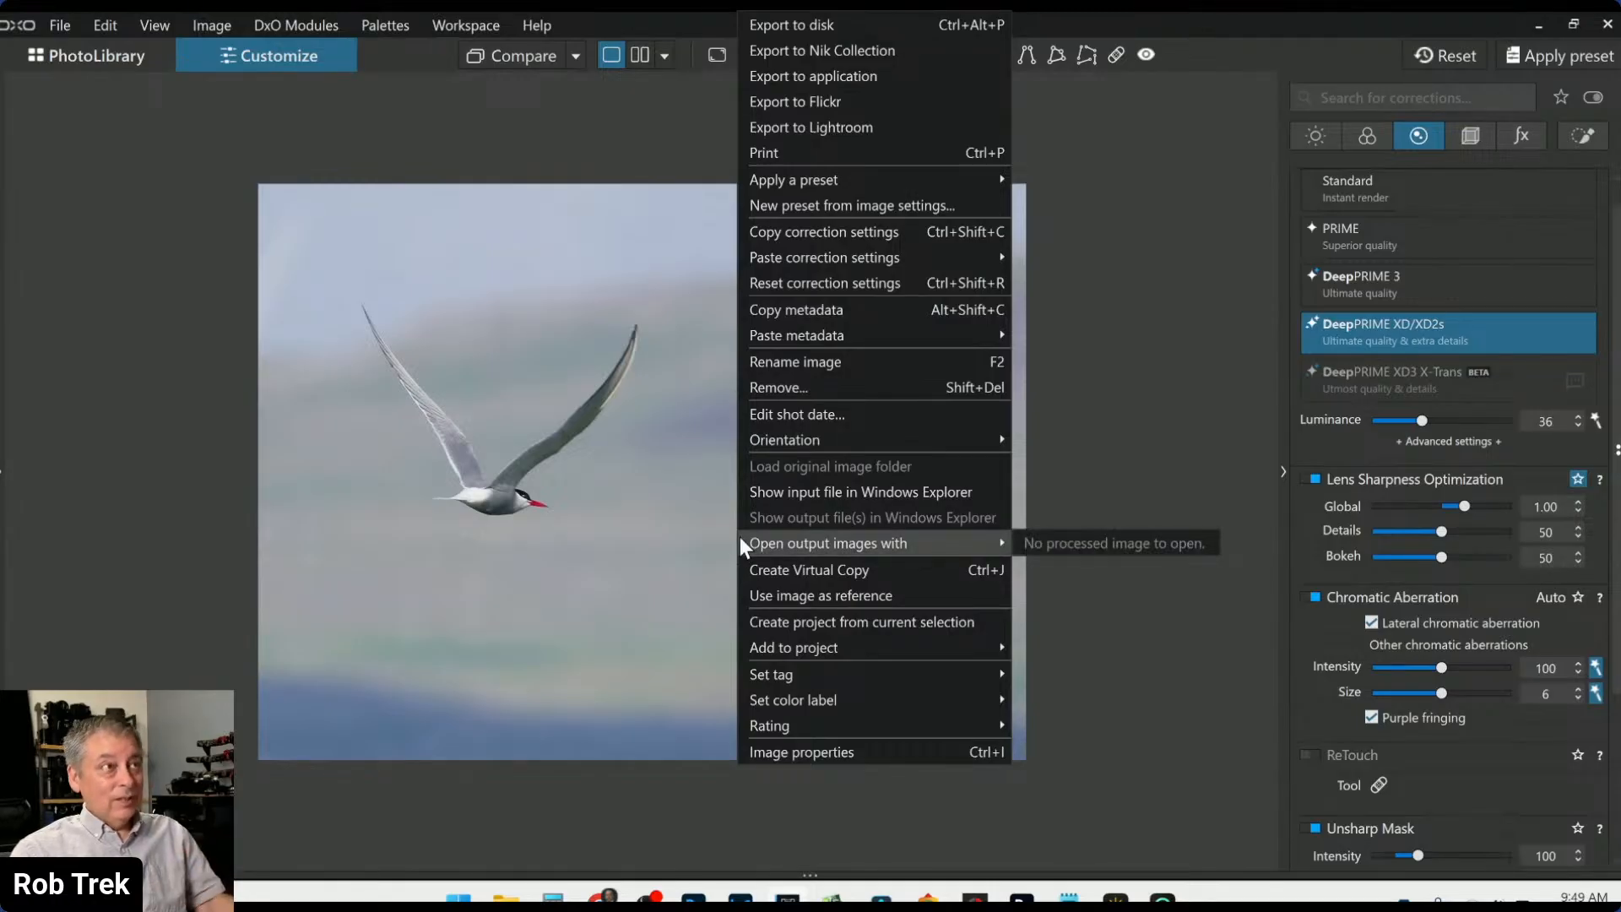
pyautogui.click(843, 25)
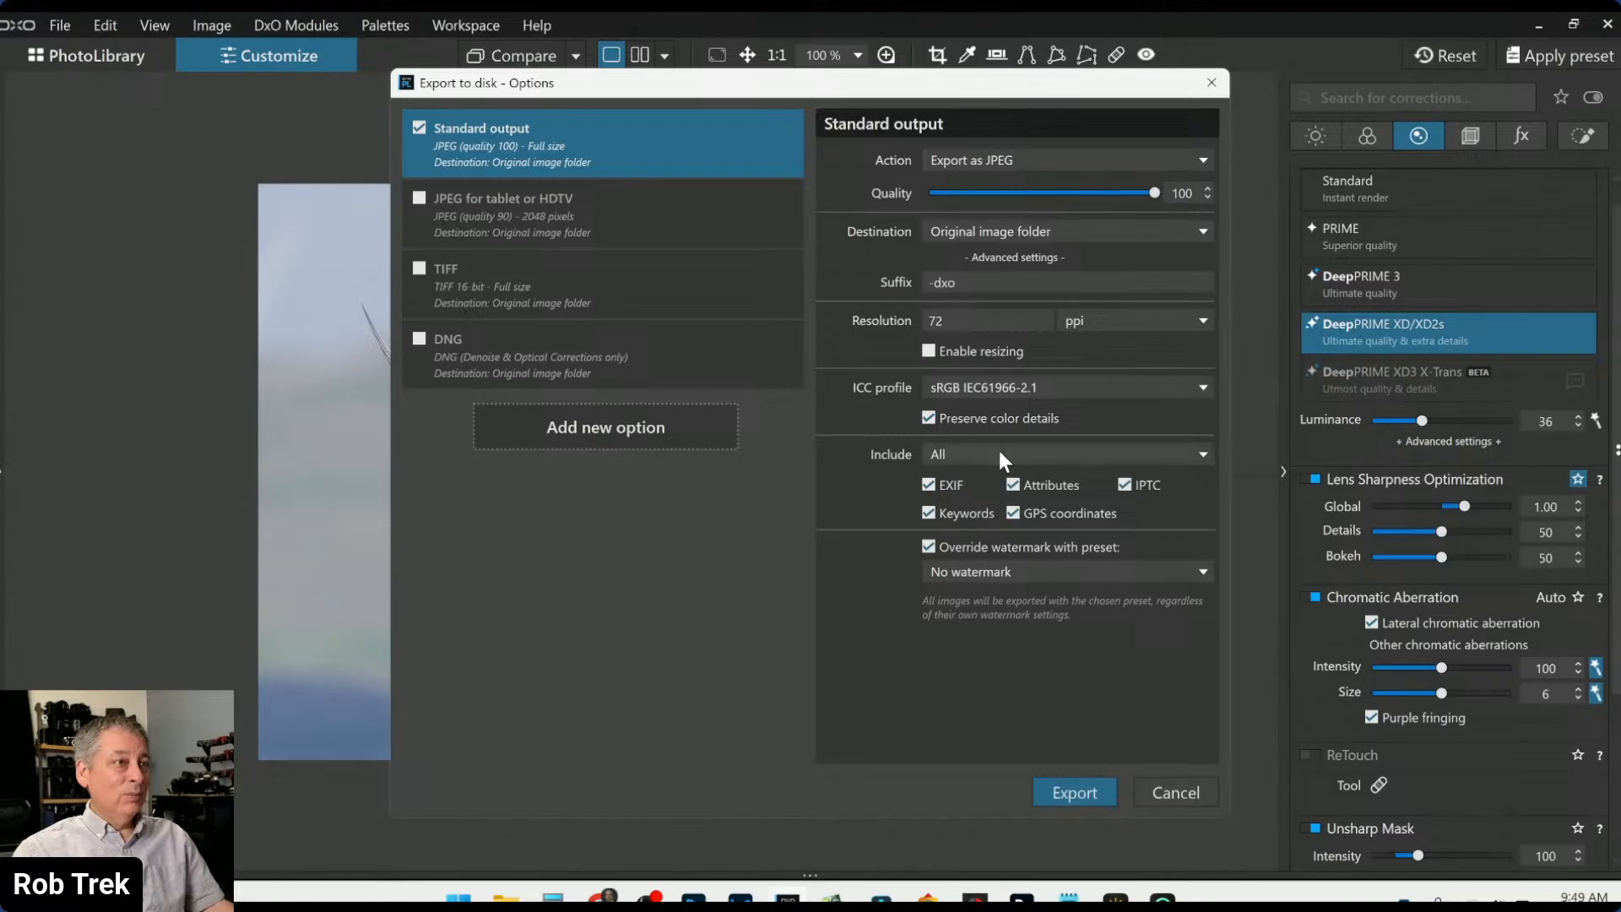
pyautogui.click(1079, 792)
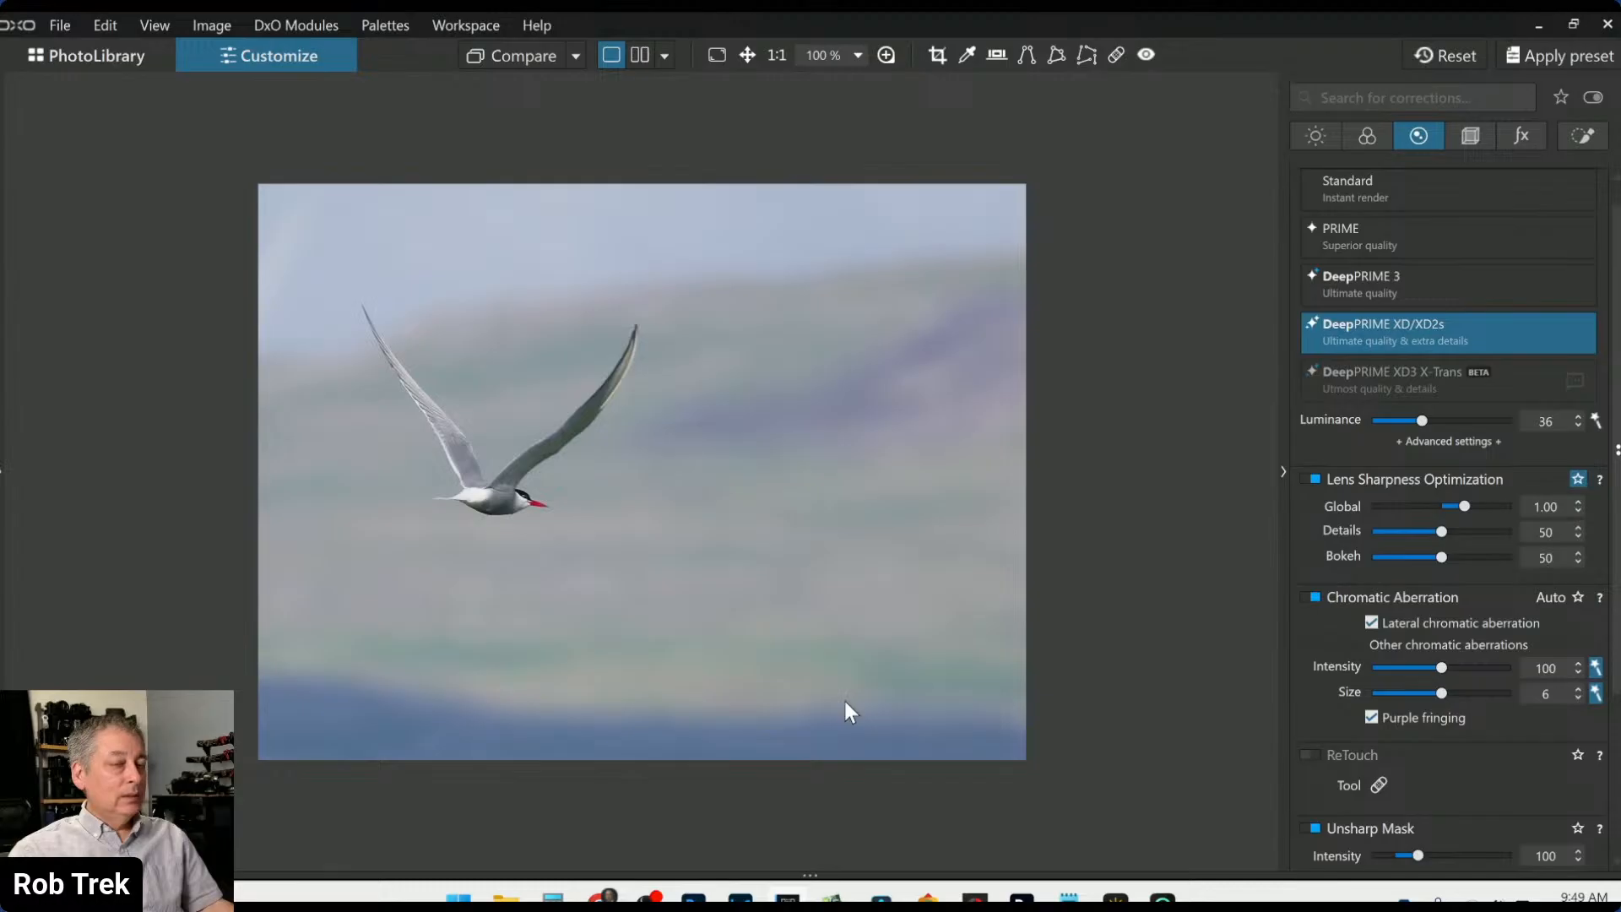
# Reset all corrections on the bird RAW and select its exported JPEG as the comparison reference
pyautogui.click(1445, 55)
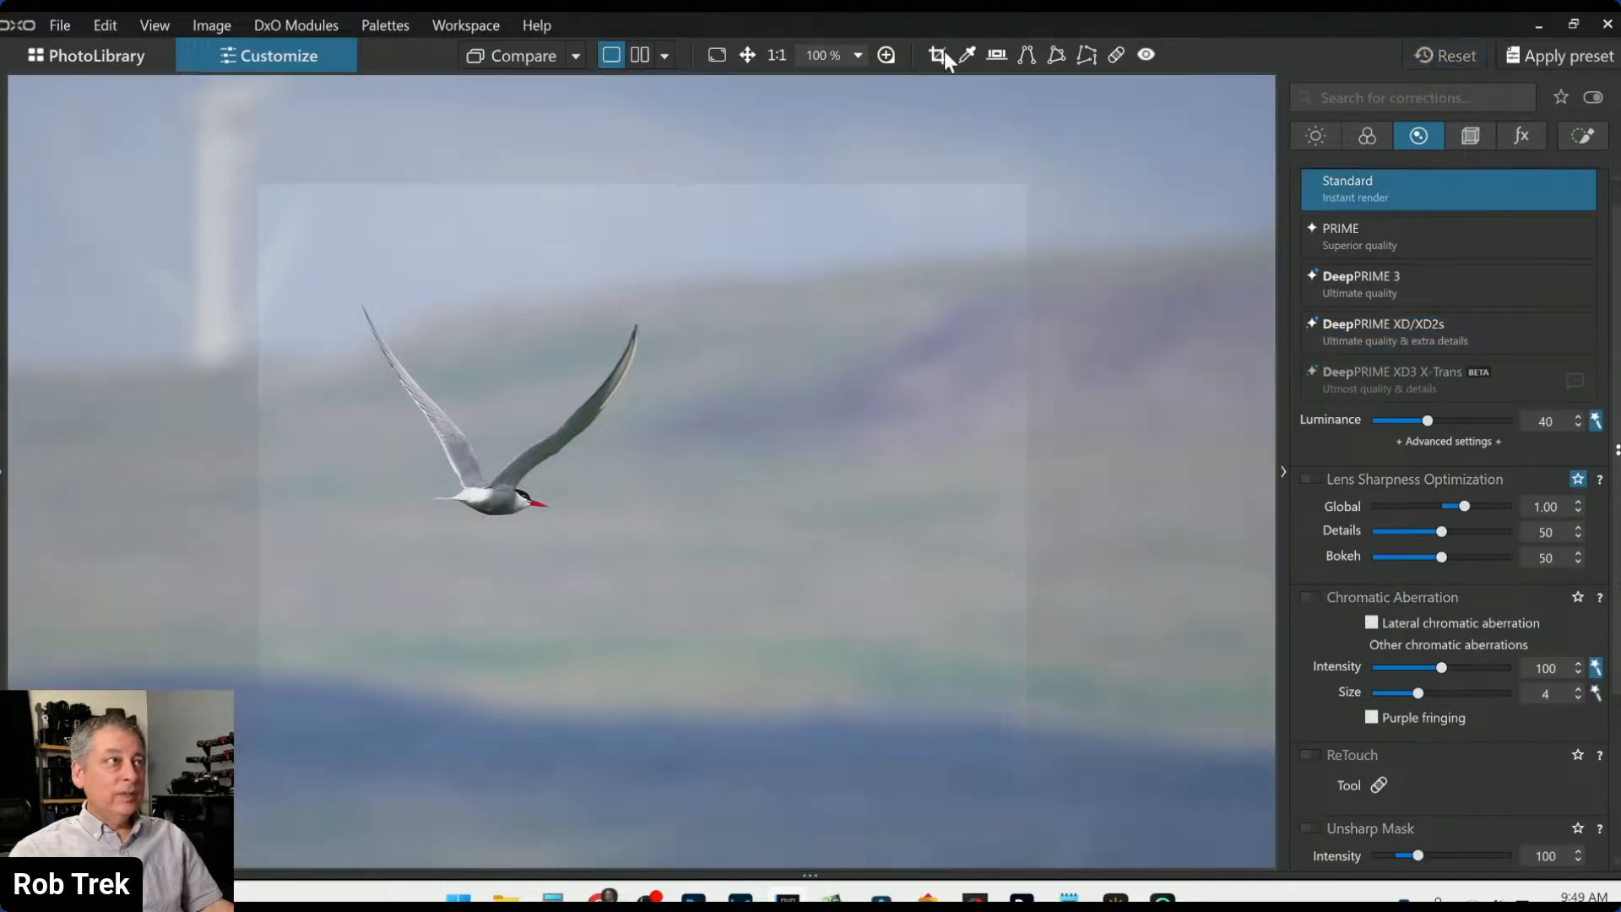
pyautogui.click(575, 56)
pyautogui.click(614, 186)
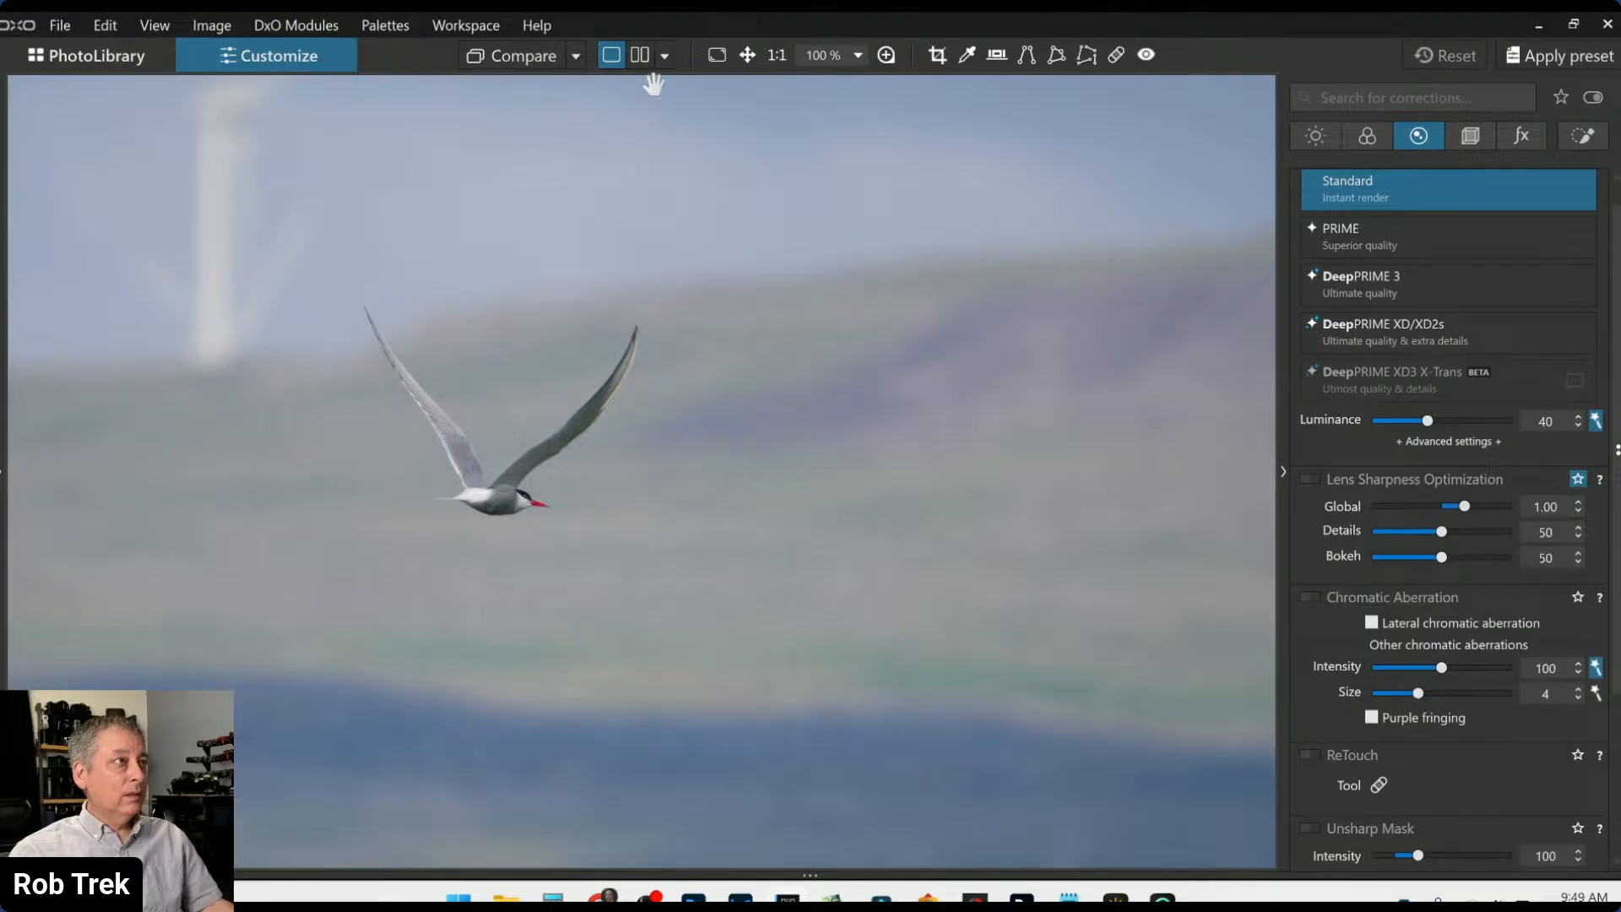
# Show the exported JPEG and the uncorrected bird RAW side by side, hiding the correction palettes and fitting both images in view
pyautogui.click(640, 55)
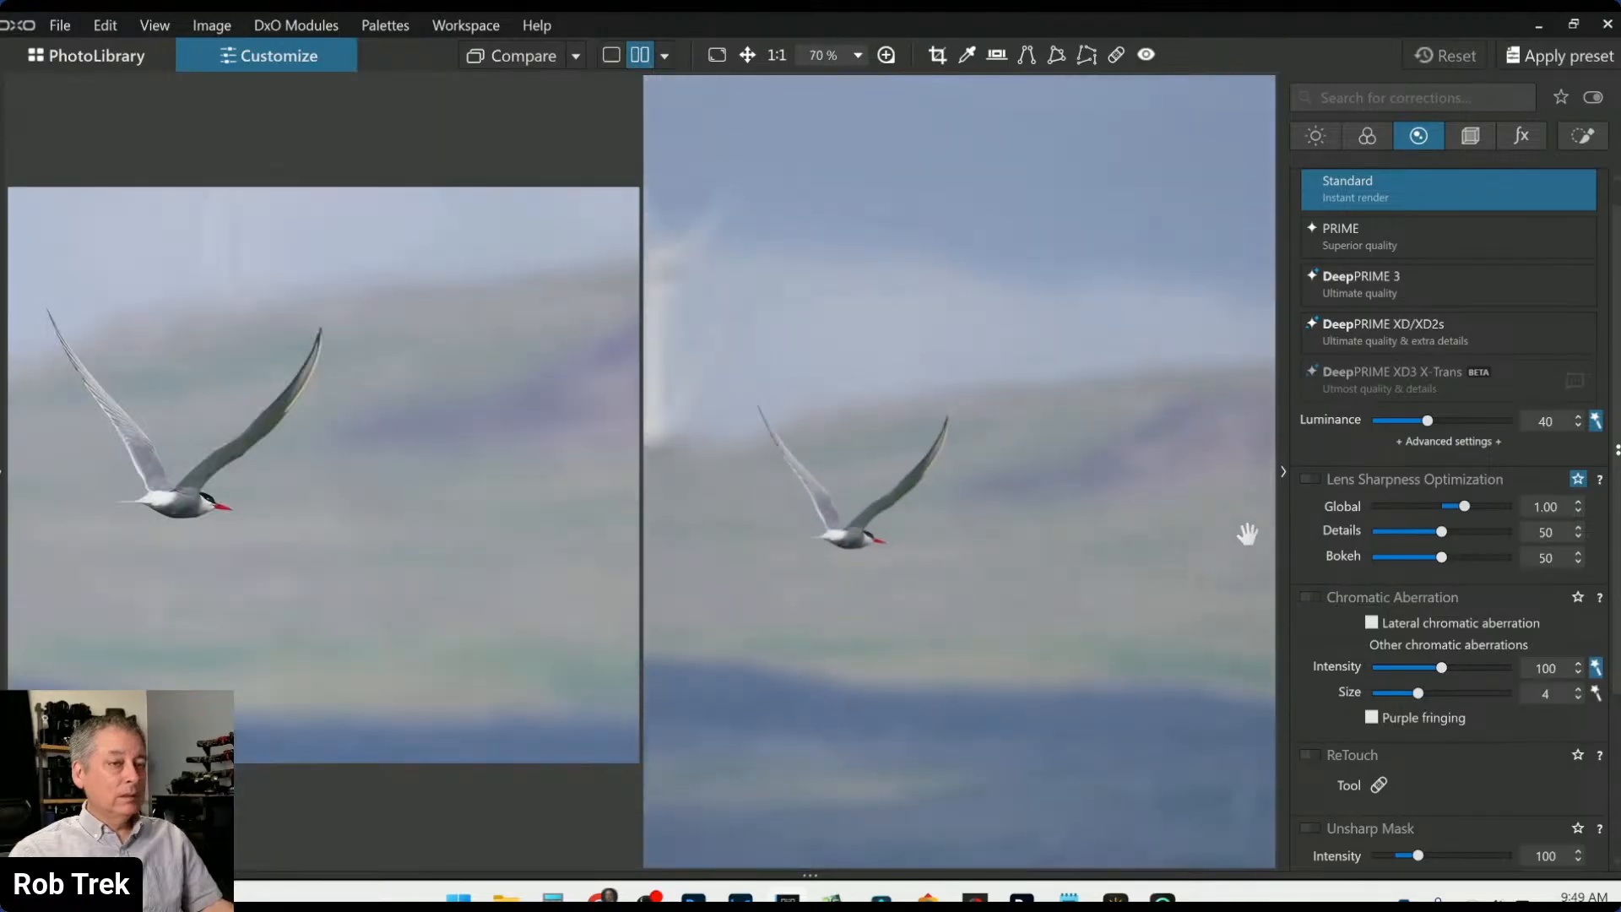
pyautogui.click(1283, 472)
pyautogui.scroll(-5, 1079, 669)
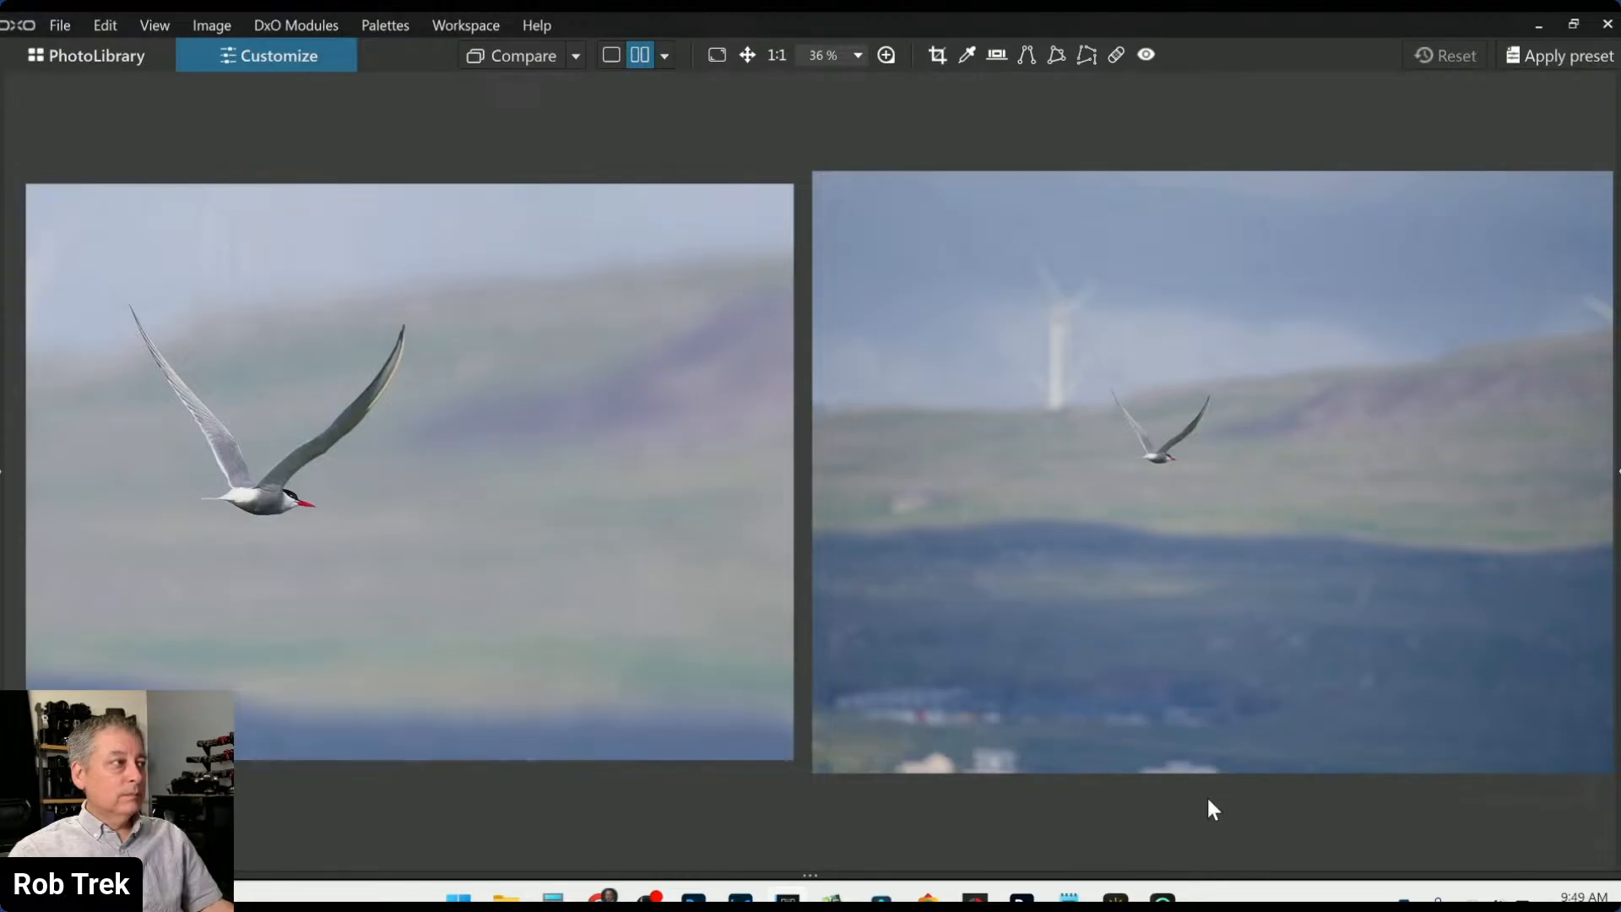
pyautogui.scroll(1, 550, 576)
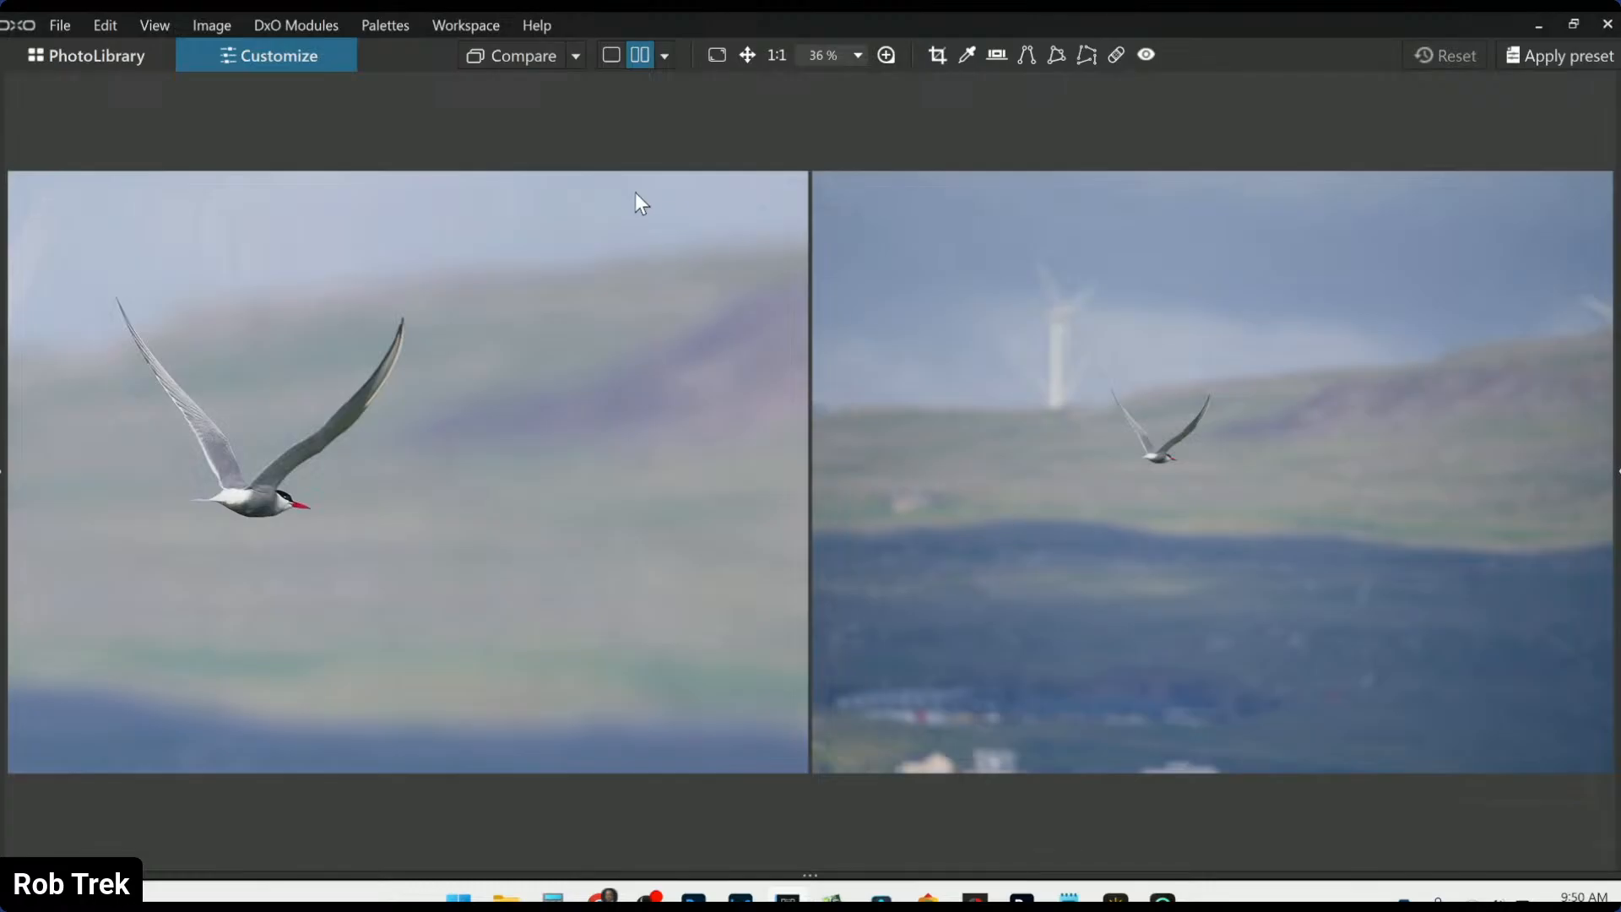
# Return to the single-image view and compare the uncorrected bird RAW with its exported crop
pyautogui.click(537, 61)
pyautogui.click(603, 53)
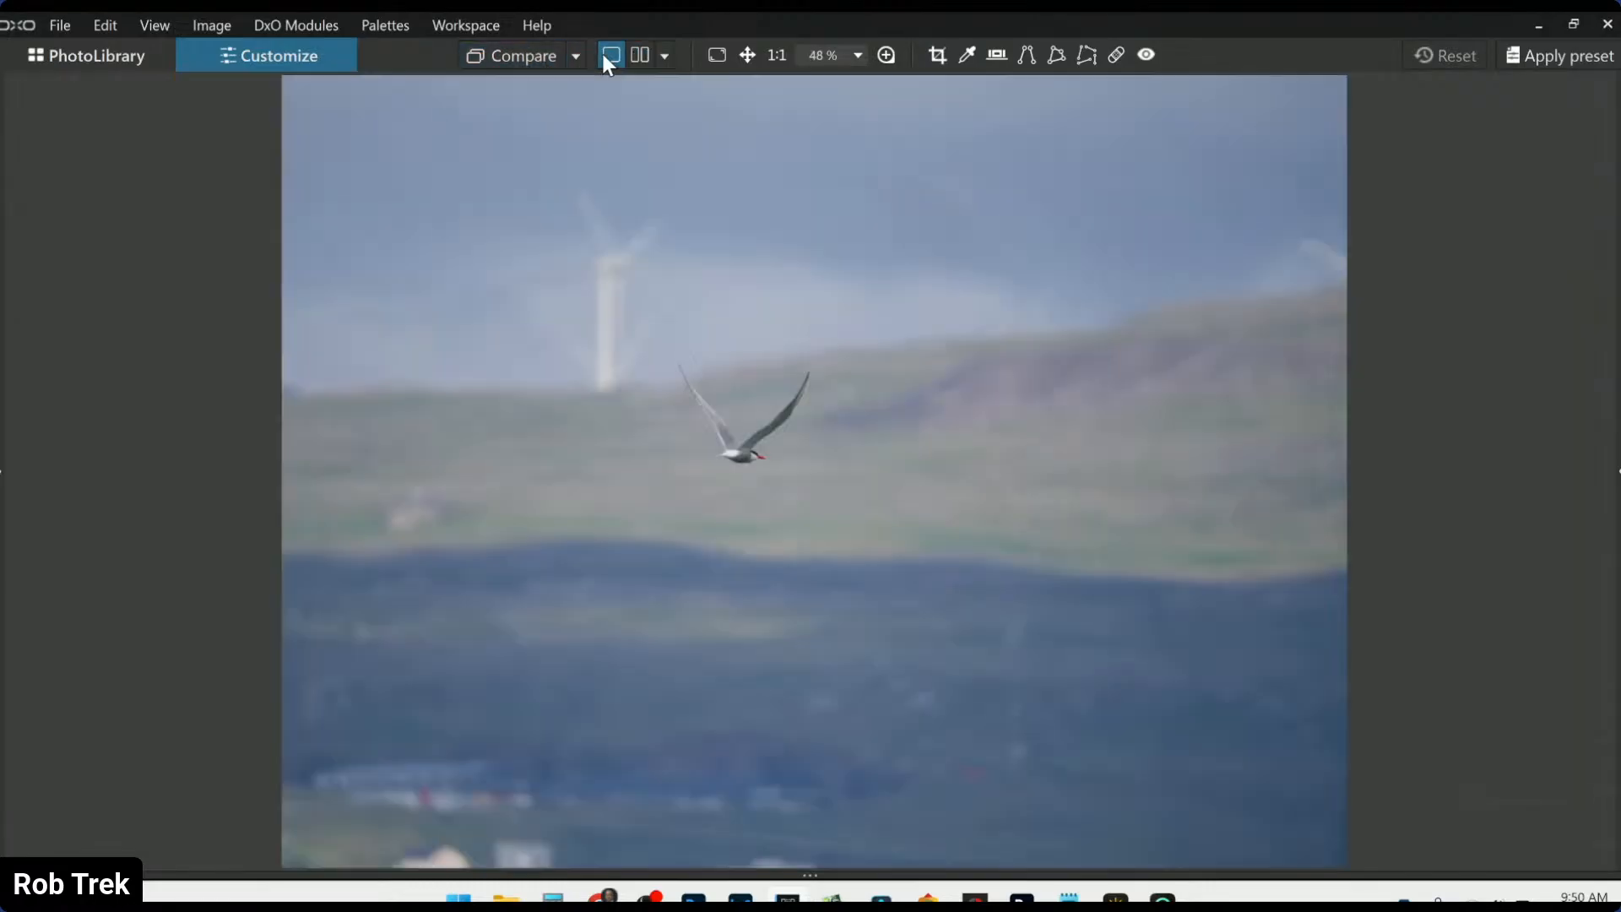
pyautogui.click(507, 64)
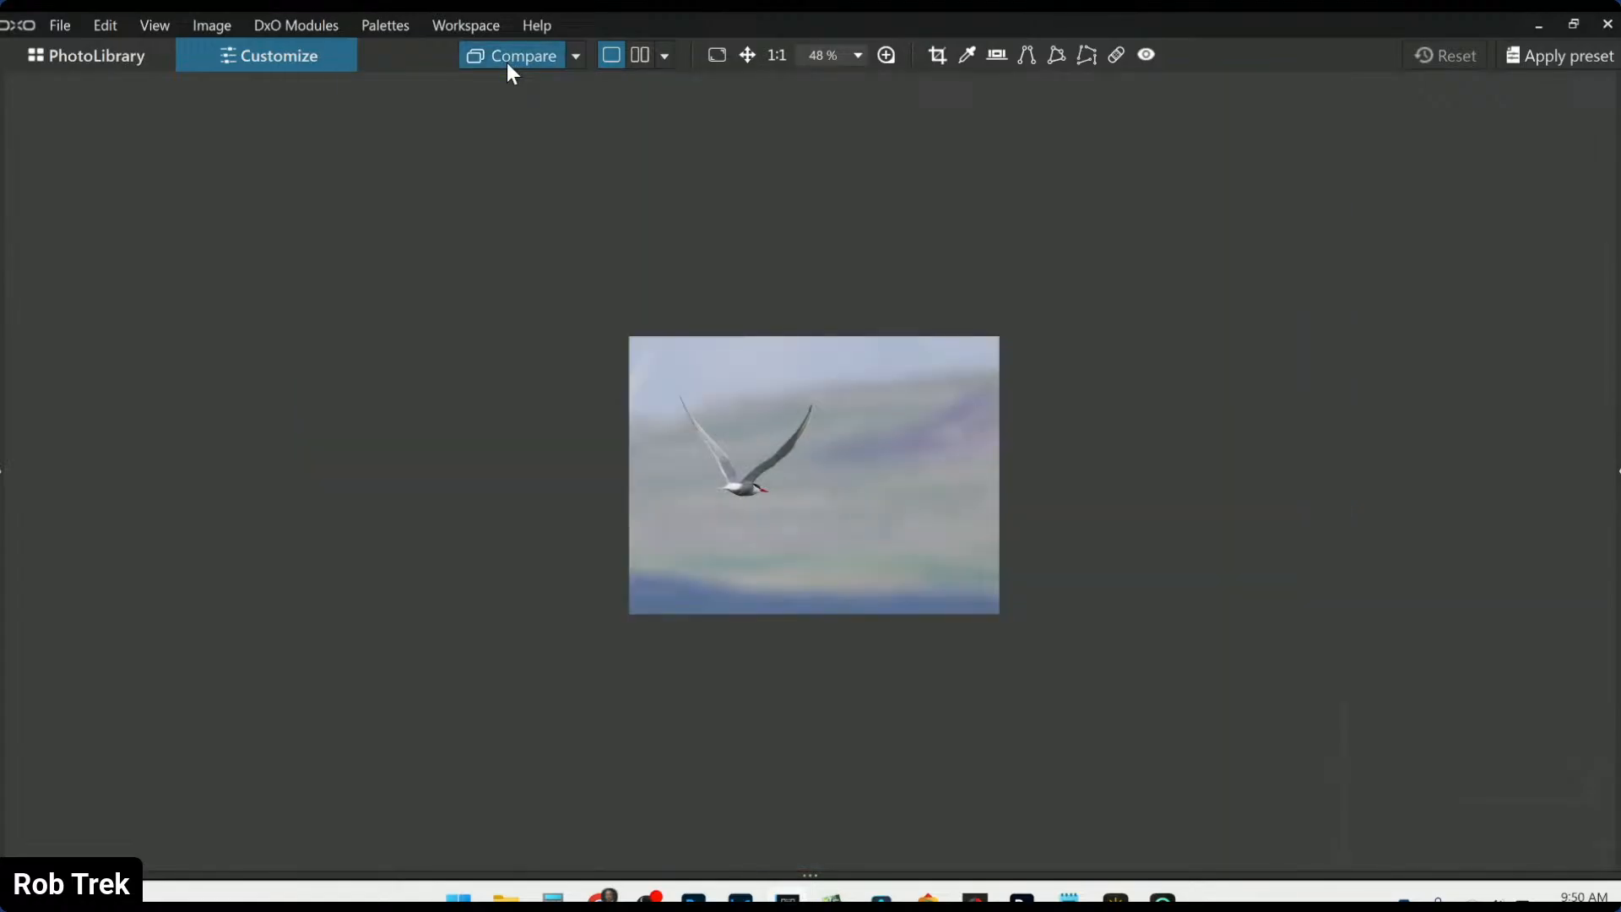
# Switch back and forth between the exported crop and the uncorrected bird RAW to examine the difference in detail
pyautogui.click(508, 63)
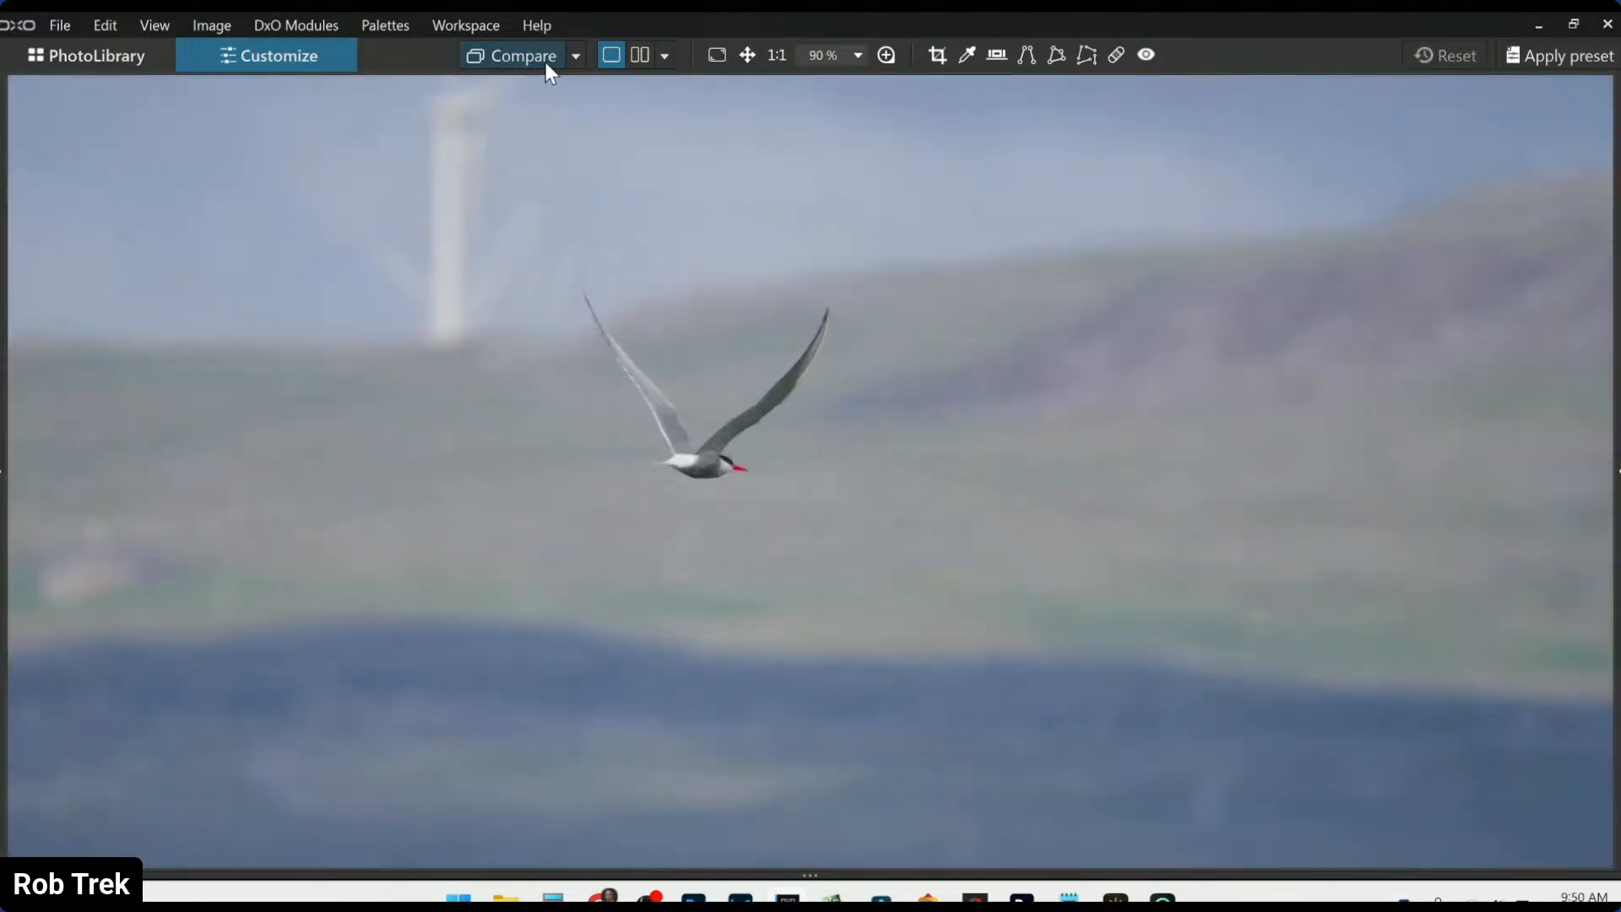
pyautogui.click(551, 72)
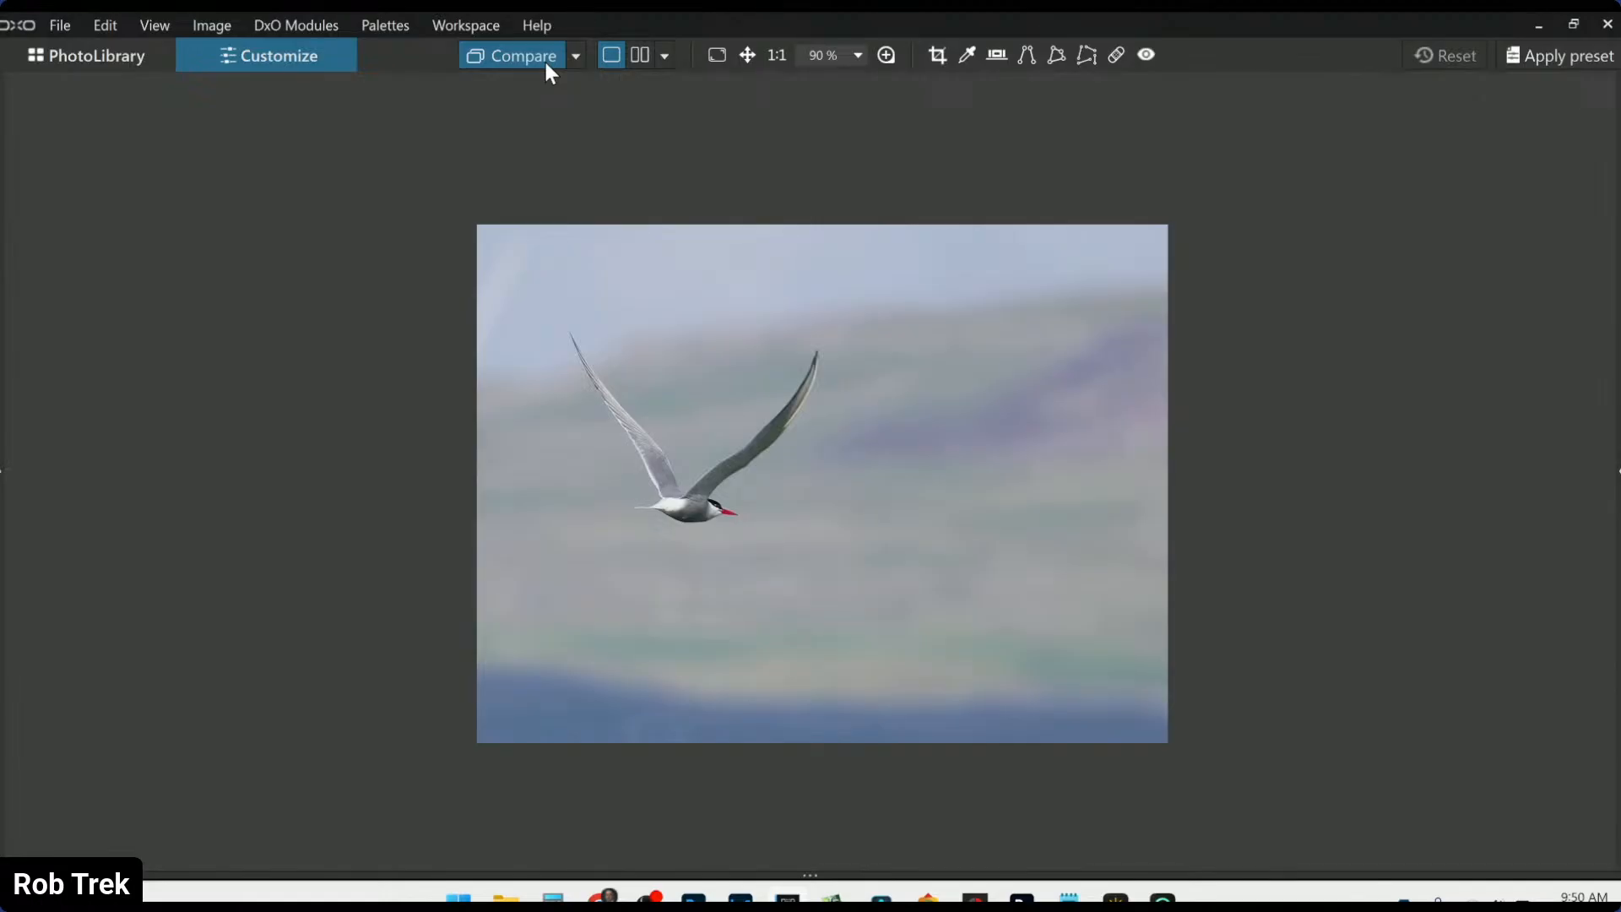
pyautogui.click(545, 61)
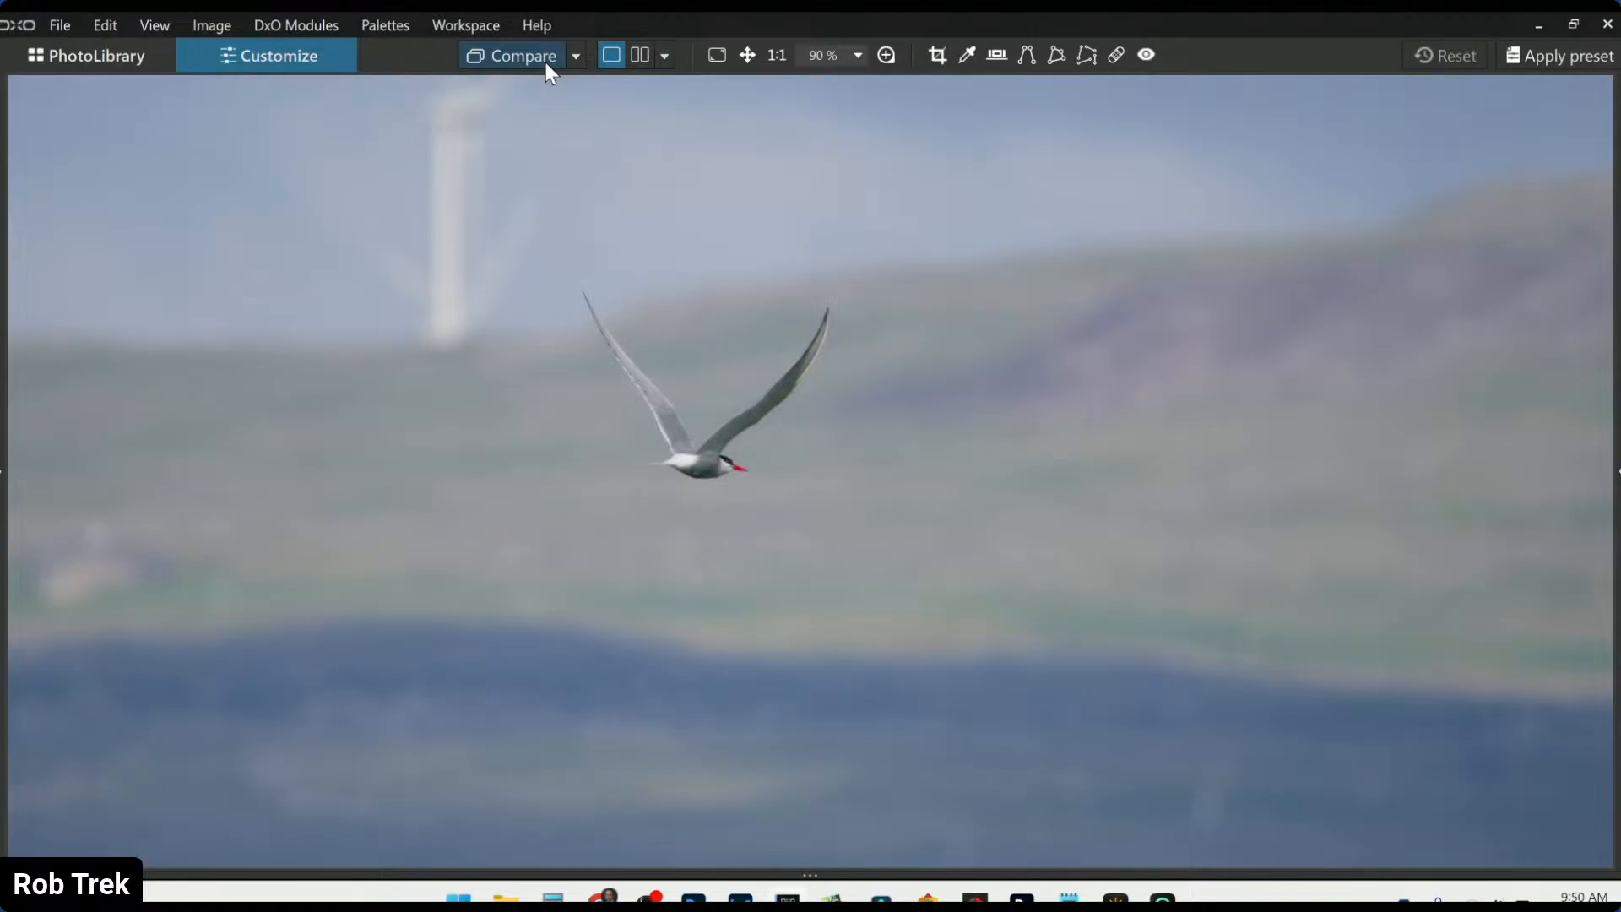
# Compare the exported crop and the RAW in a left/right split view, sweeping the divider across the bird, and return to the single image
pyautogui.click(664, 56)
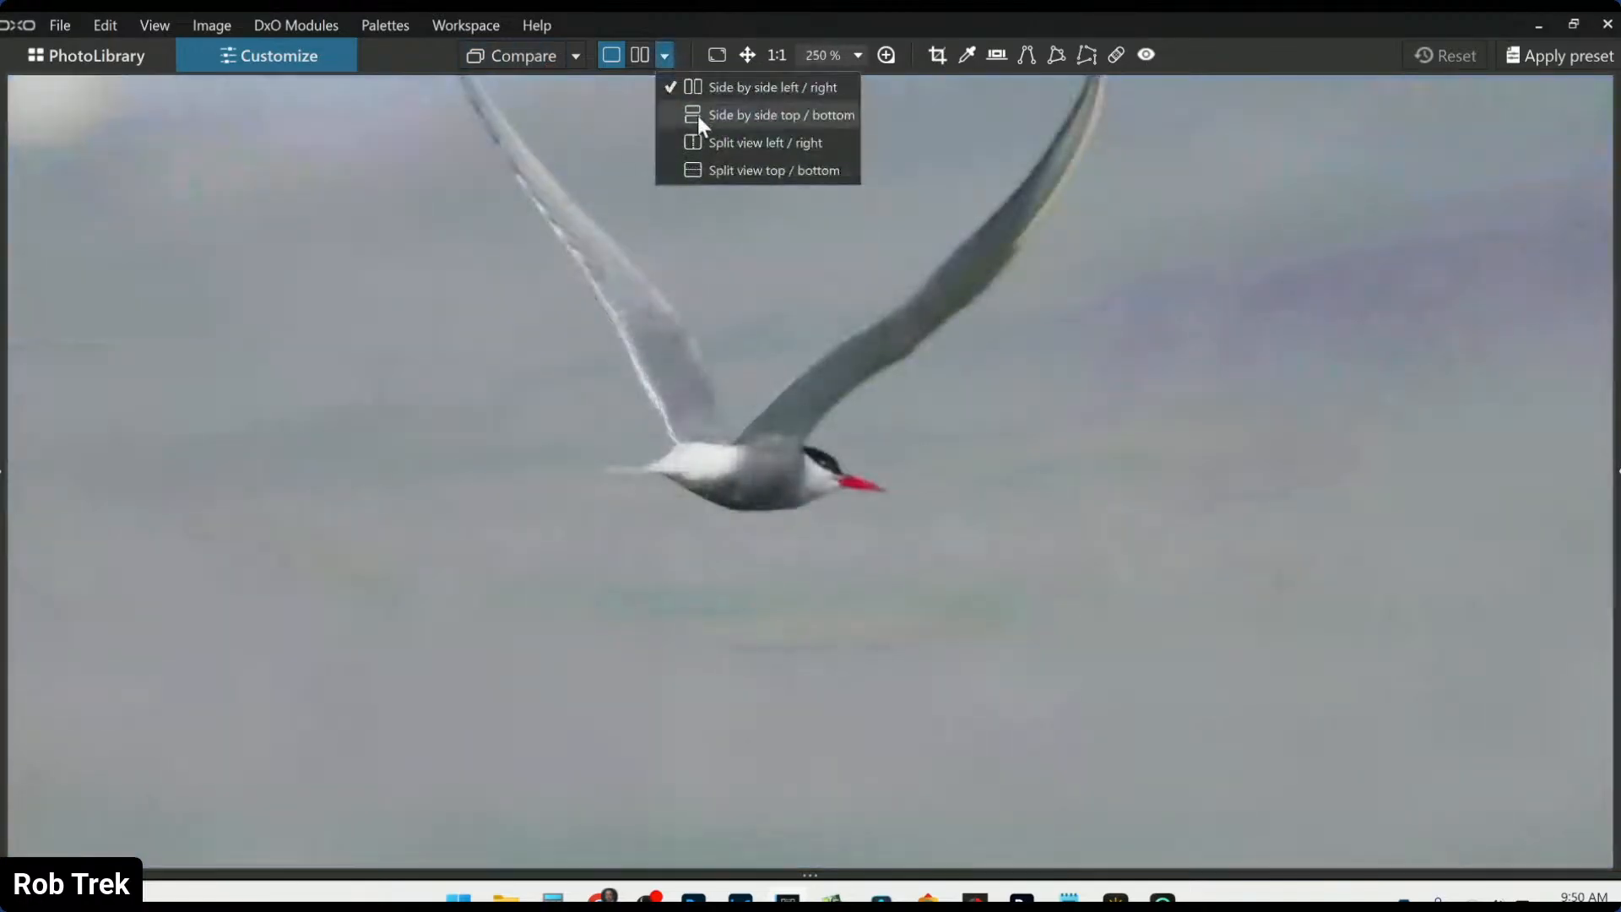
pyautogui.click(702, 140)
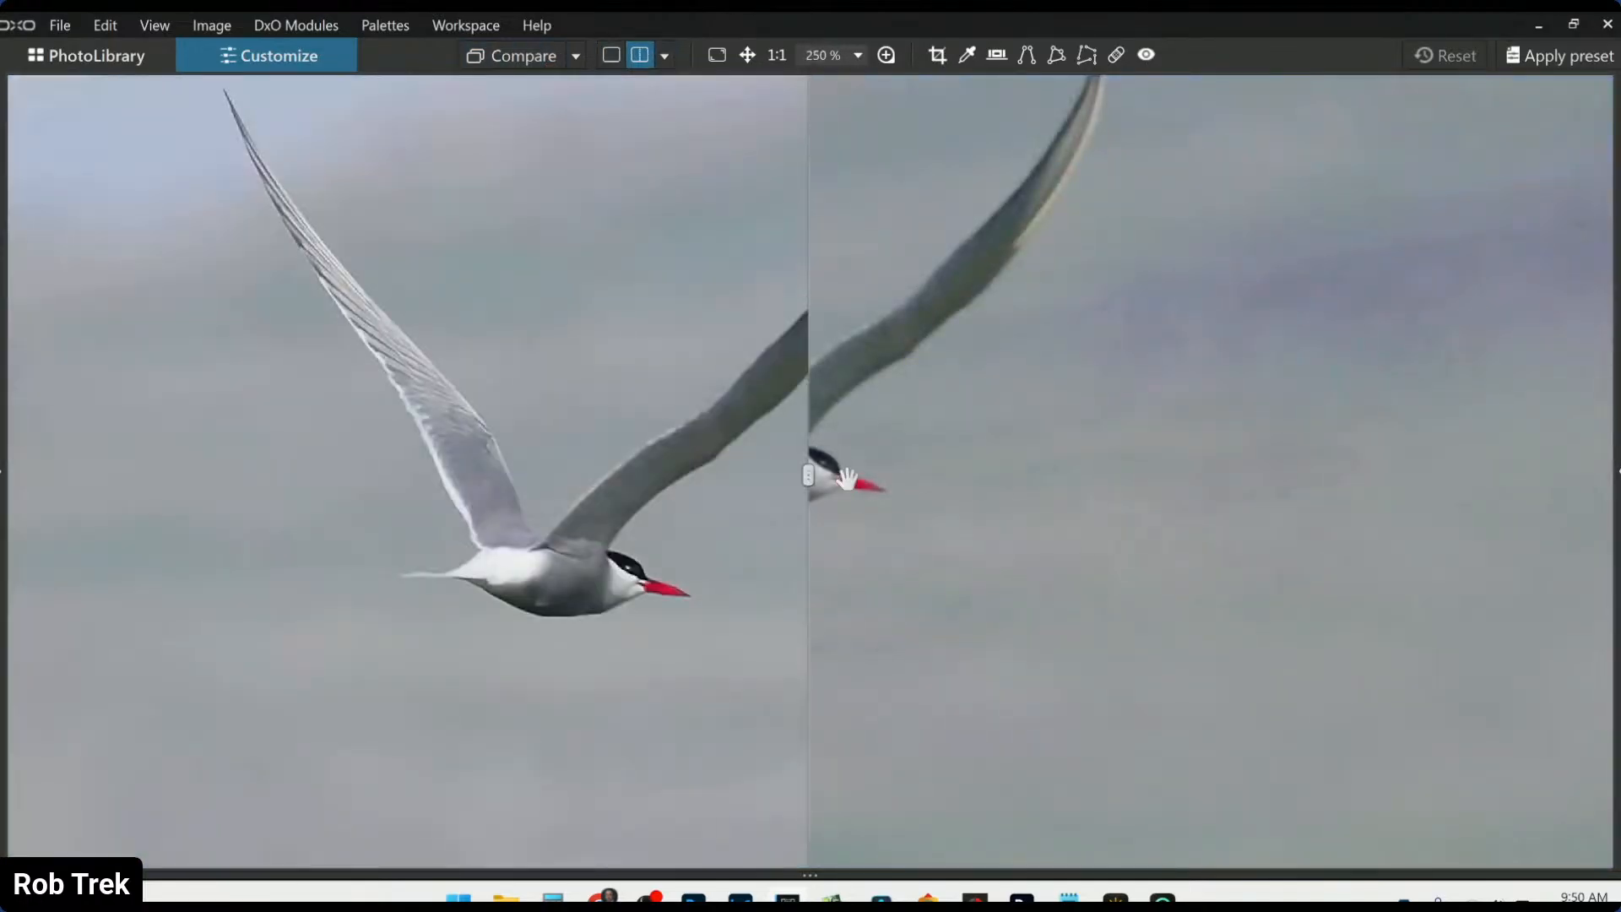
pyautogui.moveTo(808, 476); pyautogui.dragTo(226, 474)
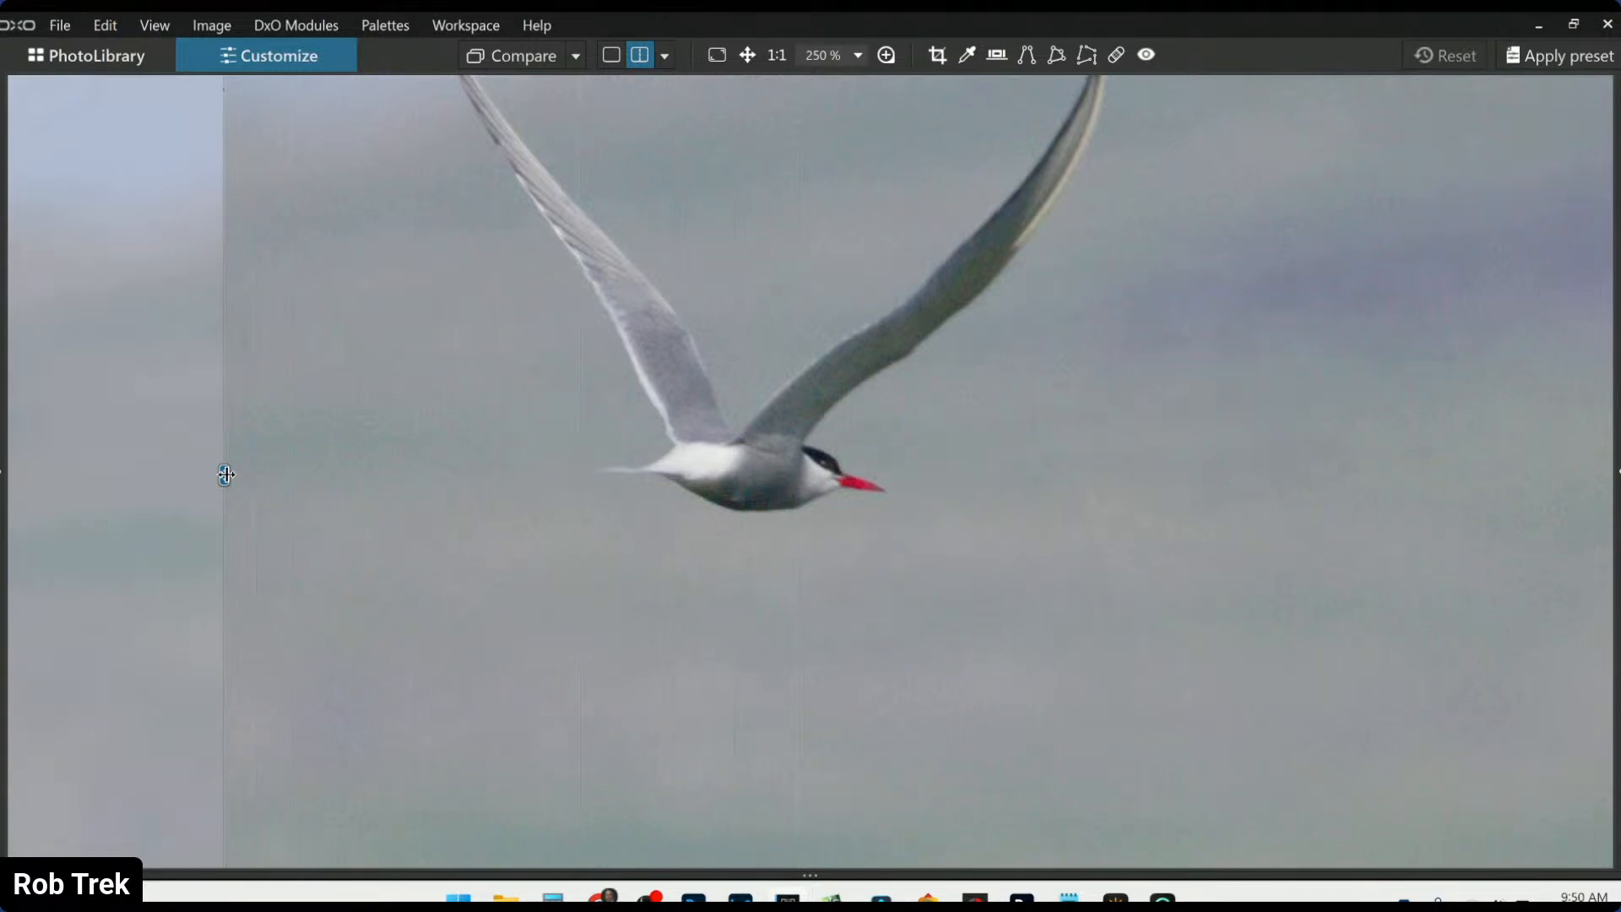
pyautogui.moveTo(225, 474); pyautogui.dragTo(1134, 515)
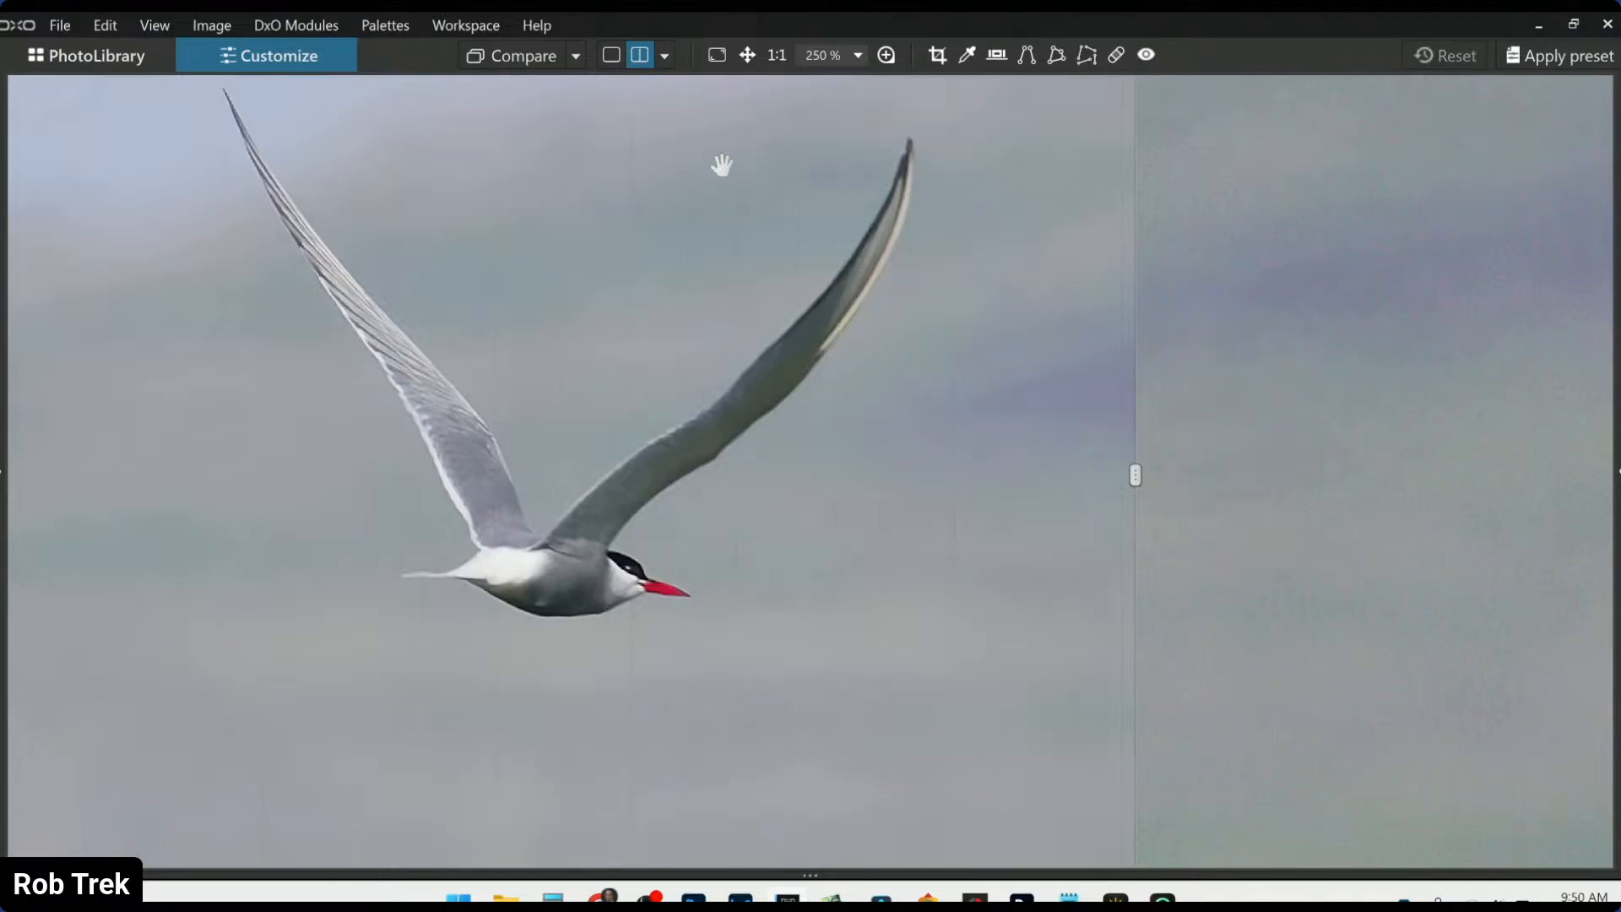
pyautogui.click(614, 56)
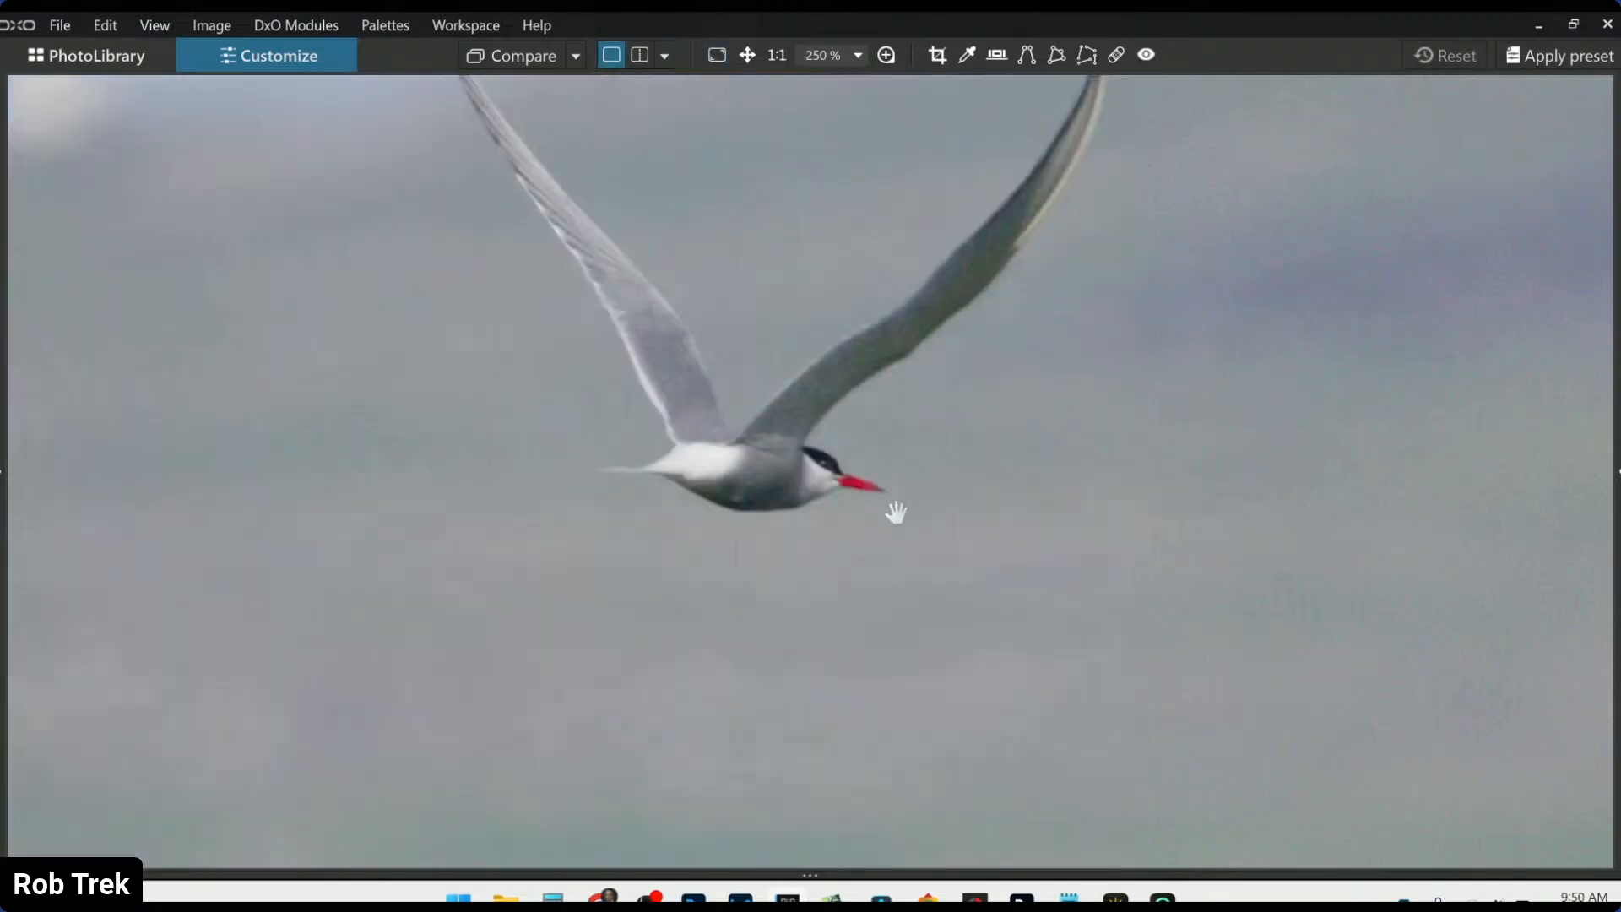
# Crop the bird RAW tightly around the bird's wings and body at the original 4 × 3 ratio, about 734 × 551 px
pyautogui.scroll(3, 896, 511)
pyautogui.scroll(-5, 896, 512)
pyautogui.click(937, 55)
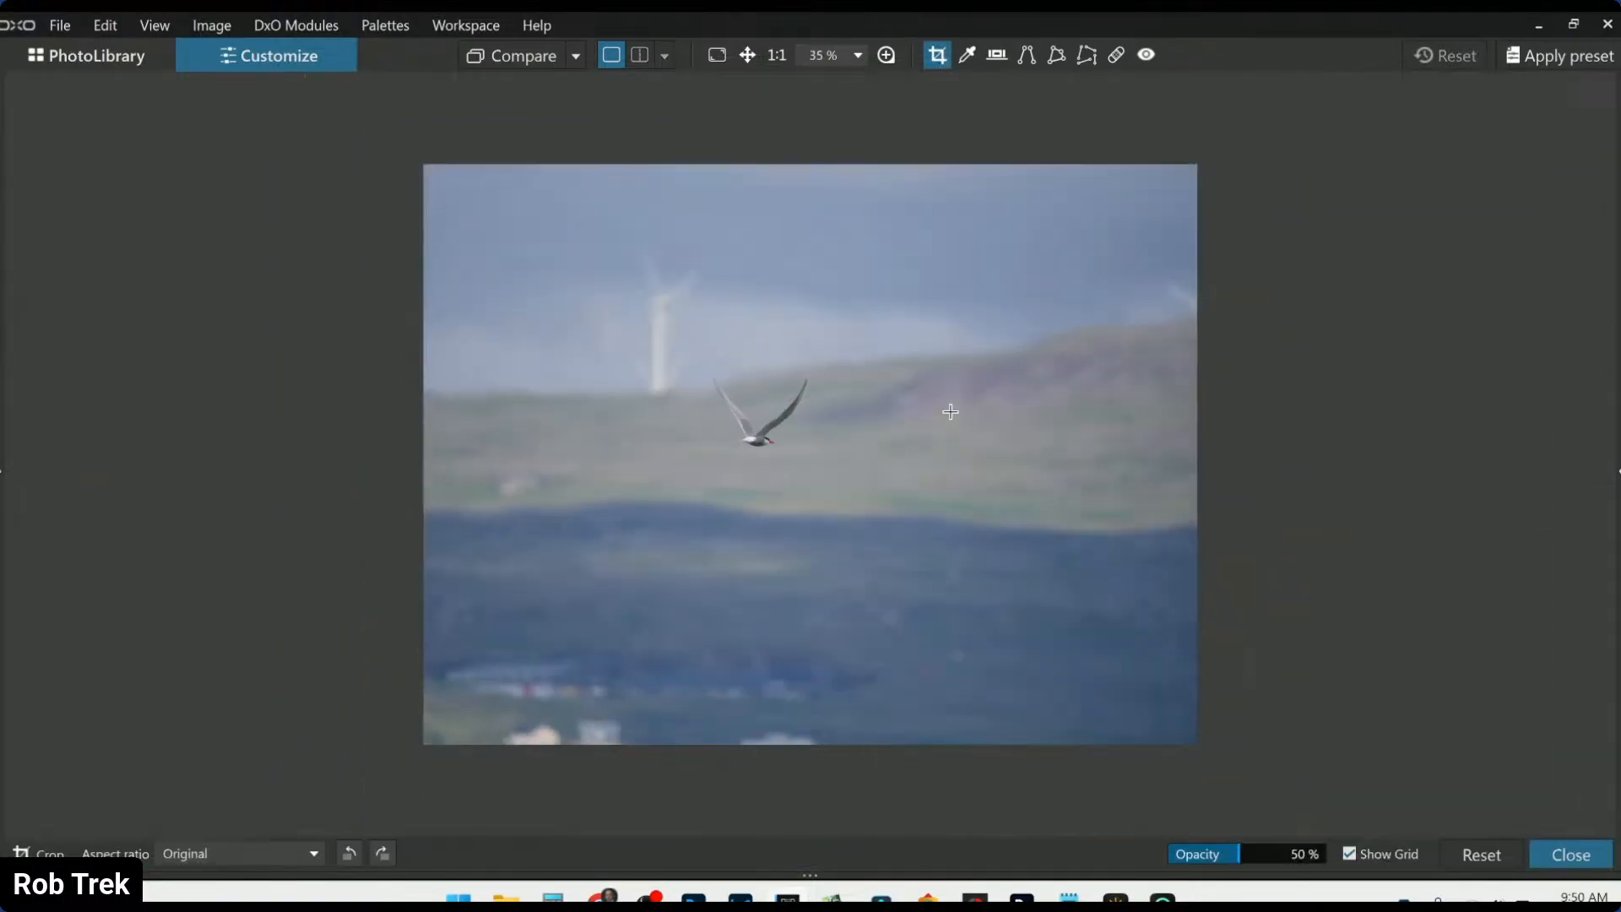
pyautogui.moveTo(704, 364); pyautogui.dragTo(766, 417)
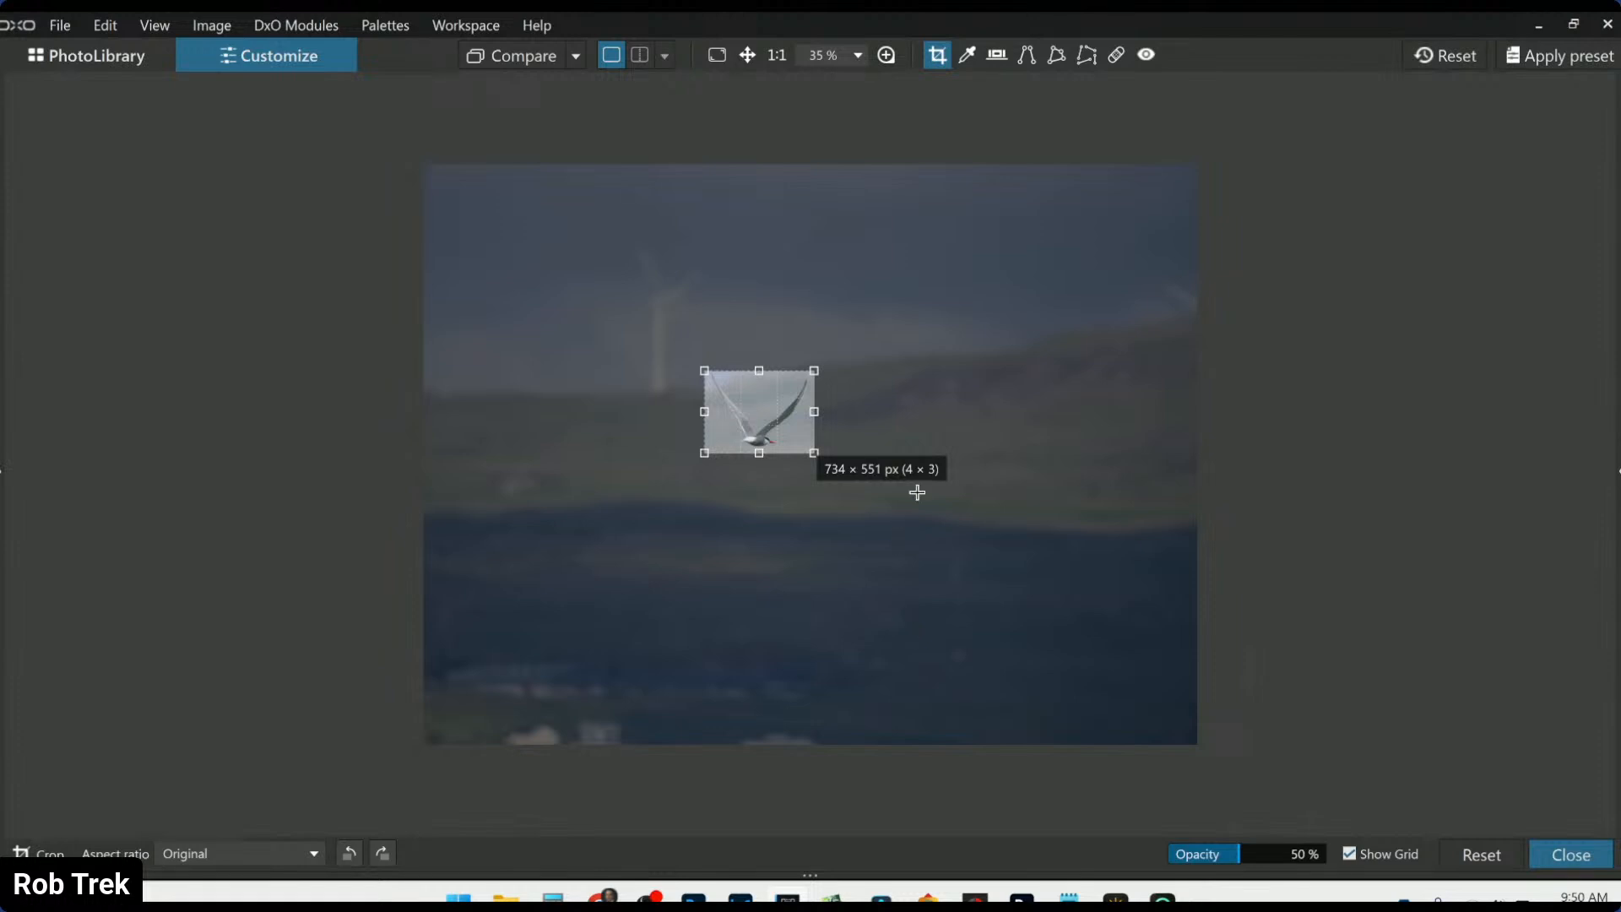
pyautogui.press('Return')
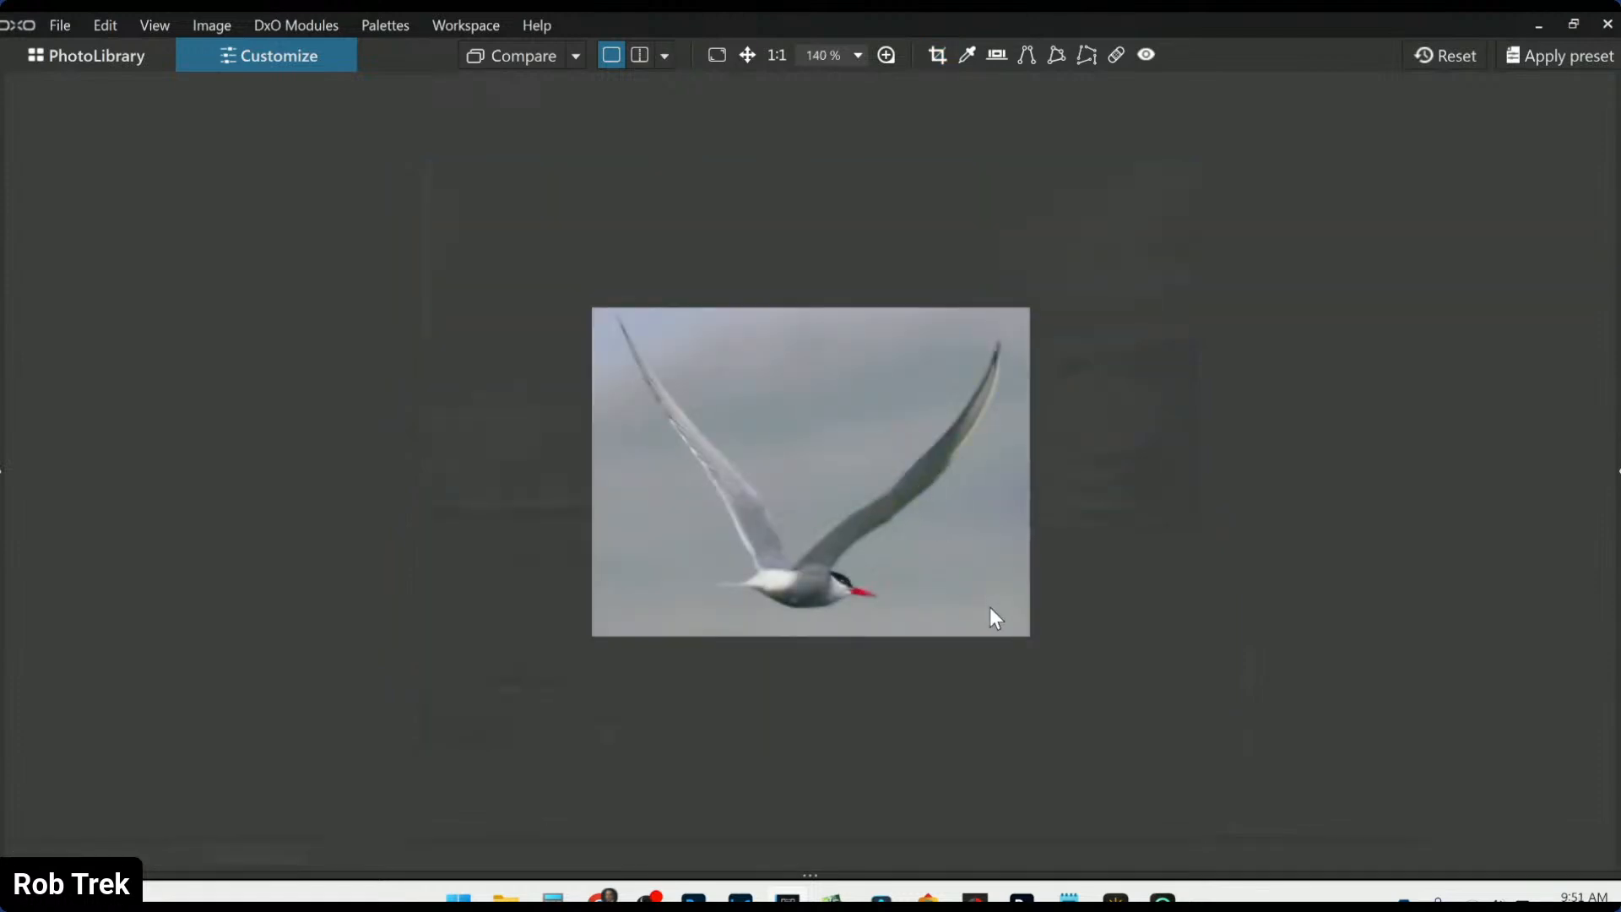
# Check the tightly cropped RAW against the exported JPEG in split view and go back to the single-image view
pyautogui.click(638, 56)
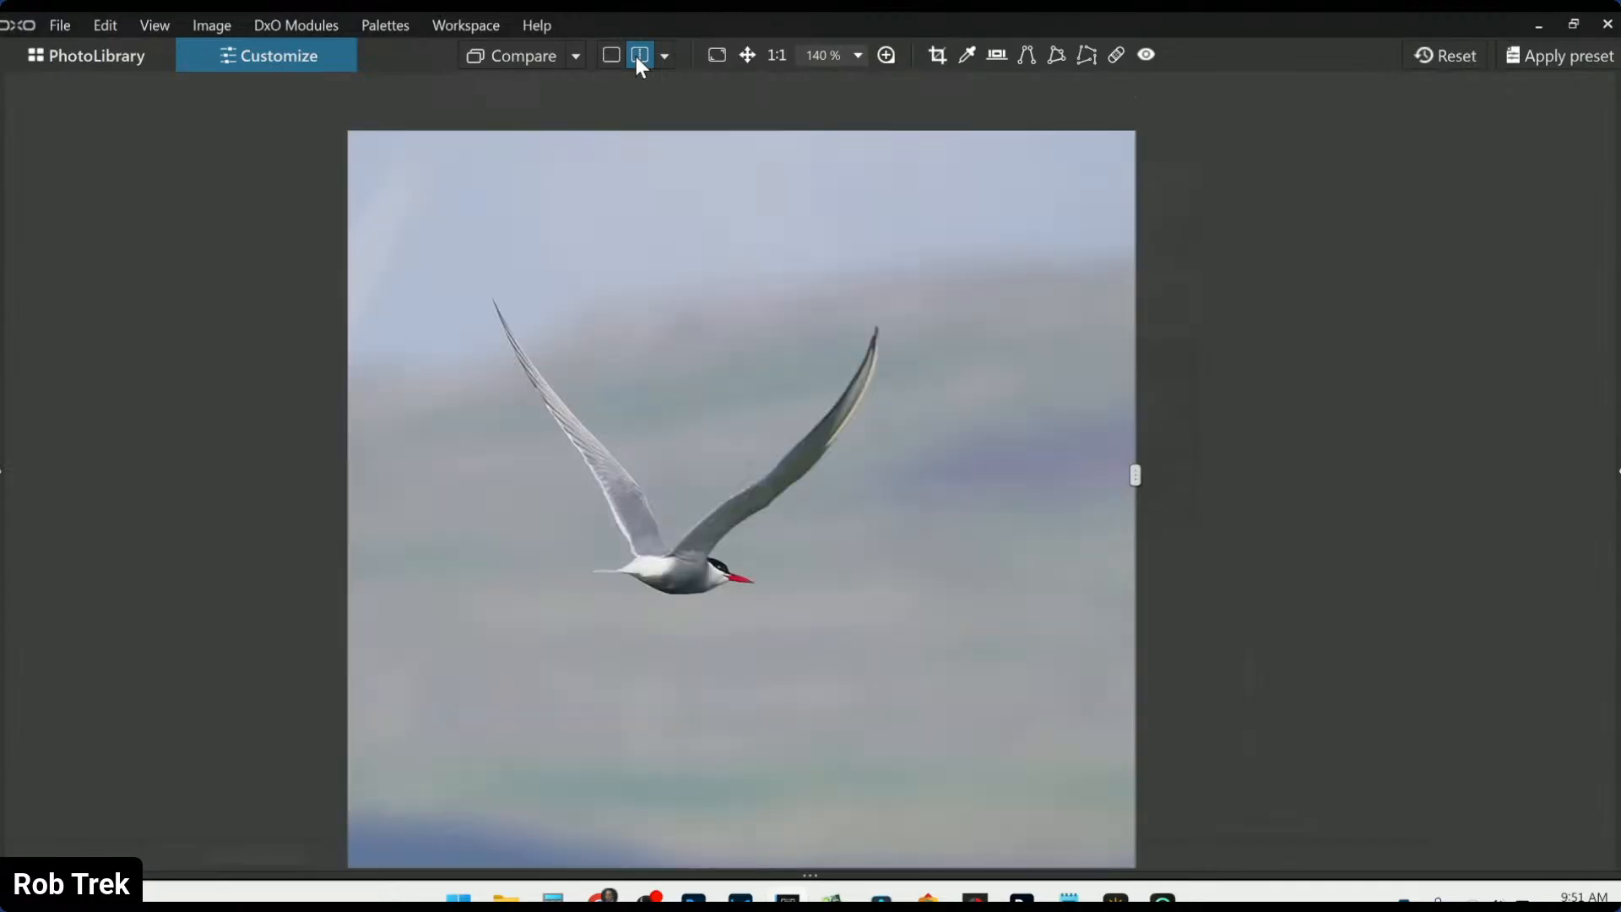
pyautogui.moveTo(1140, 470); pyautogui.dragTo(1506, 477)
pyautogui.scroll(-1, 953, 438)
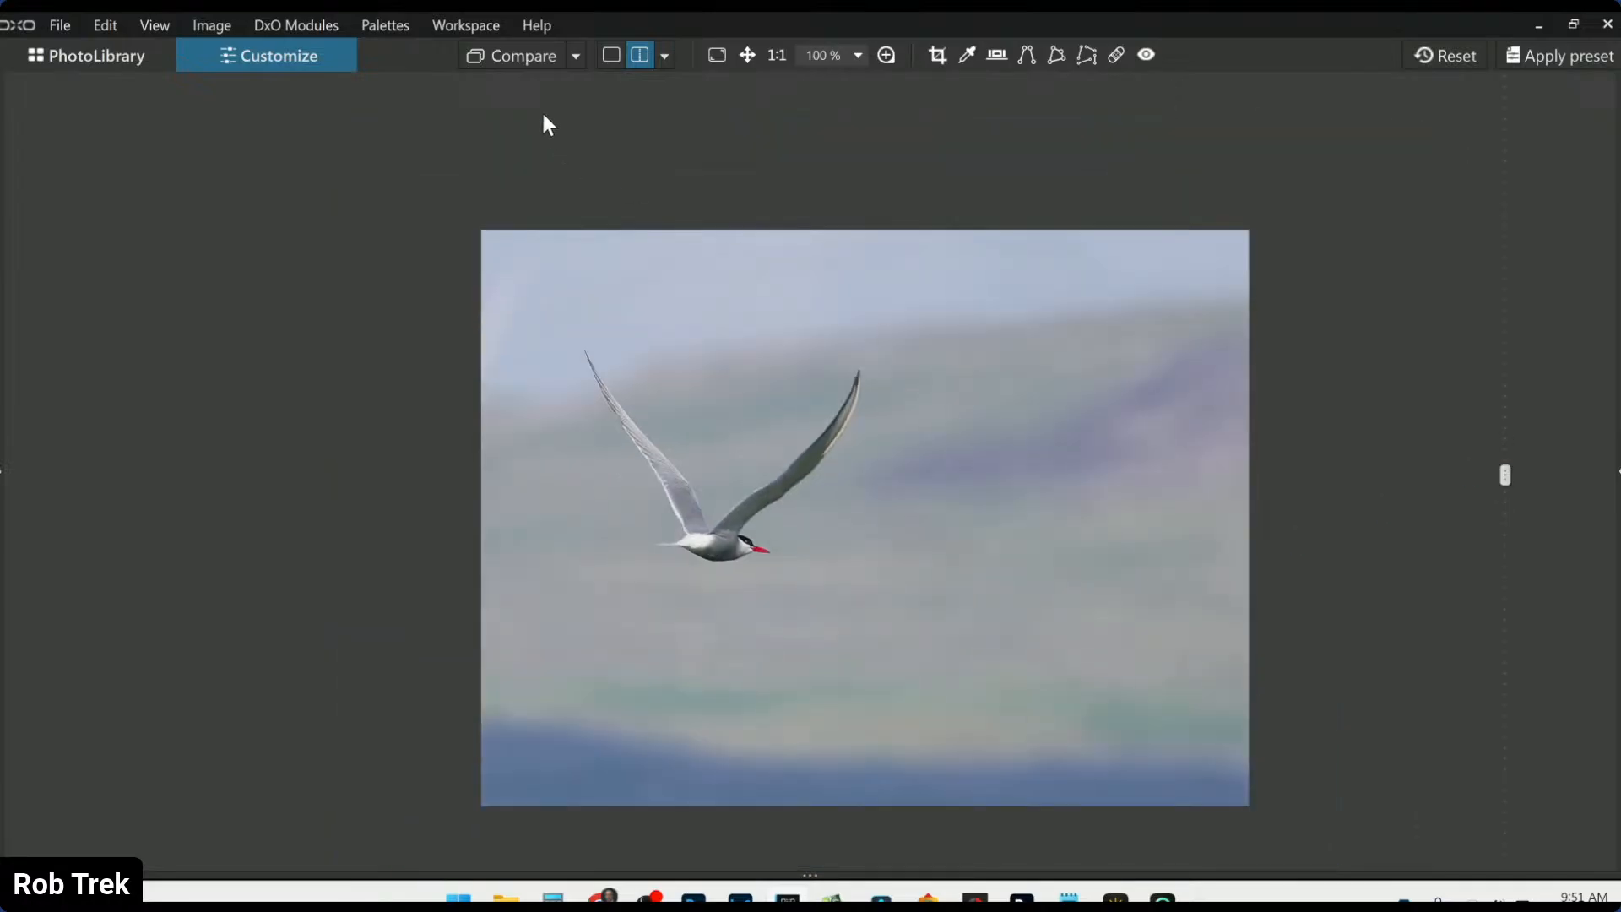
pyautogui.click(611, 55)
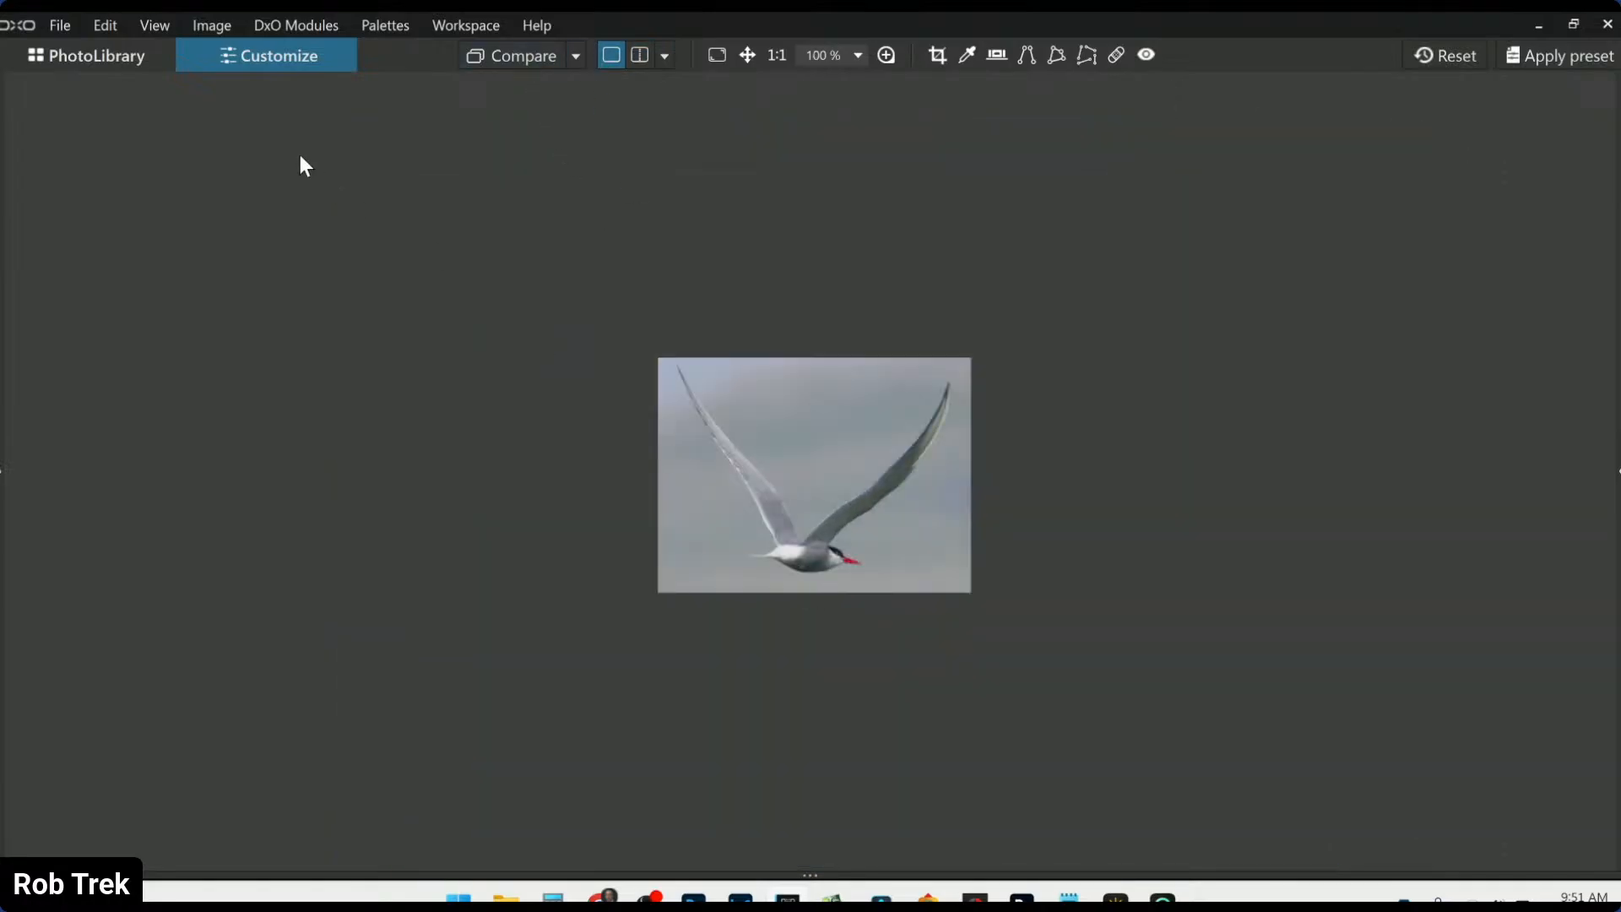
# Return to the photo library and view the pier RAW photo zoomed out to 70 %
pyautogui.click(98, 68)
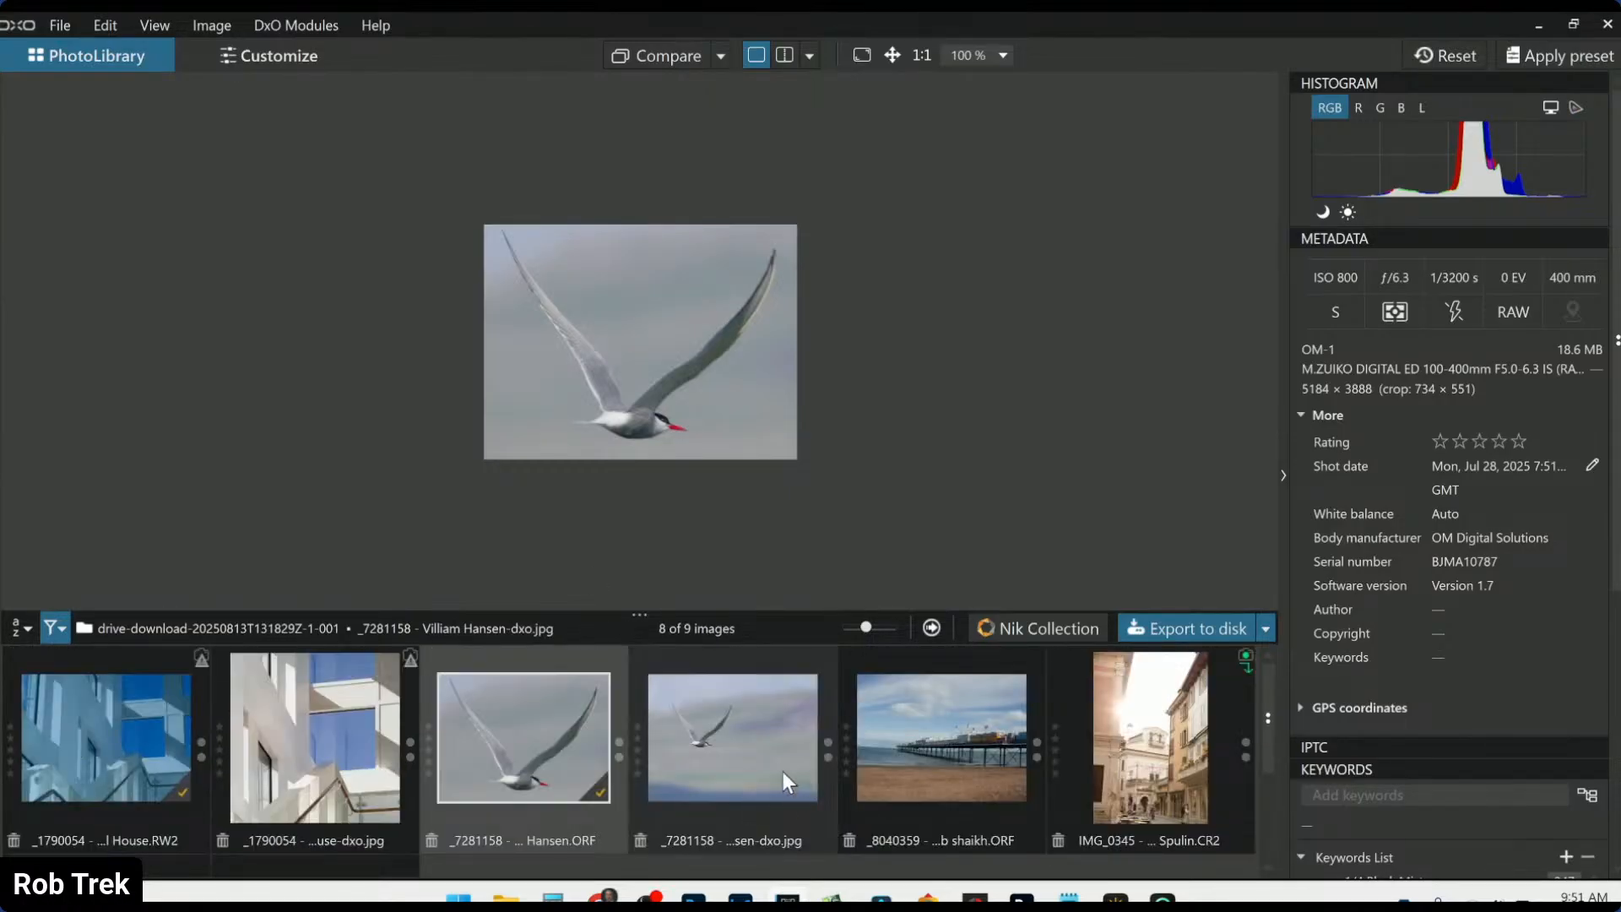
pyautogui.click(944, 768)
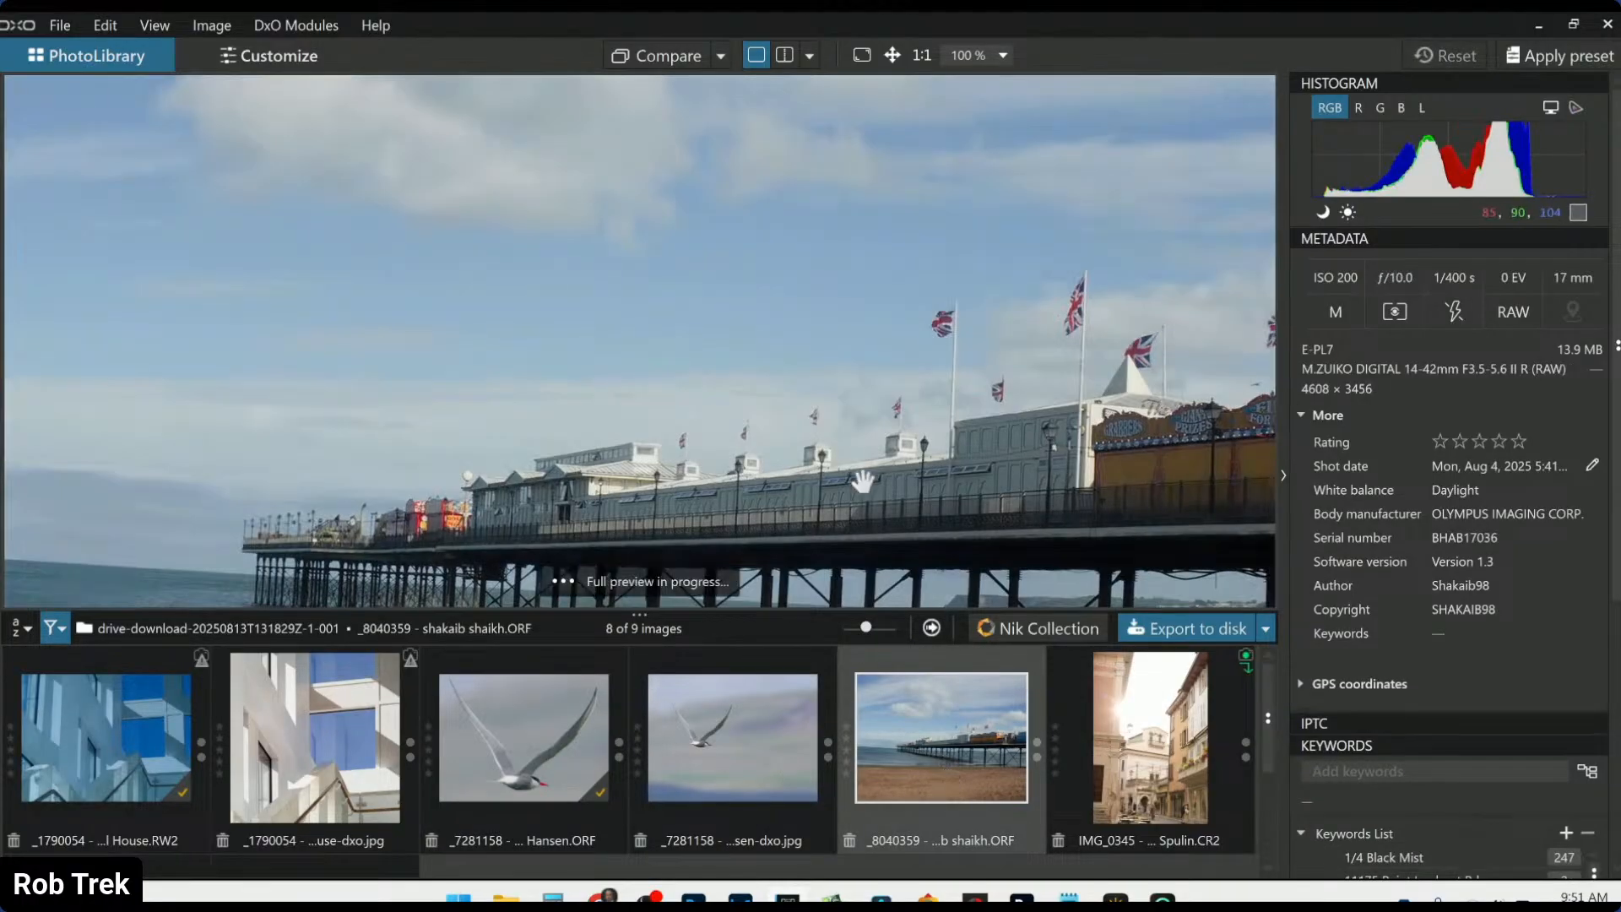
pyautogui.scroll(-2, 853, 461)
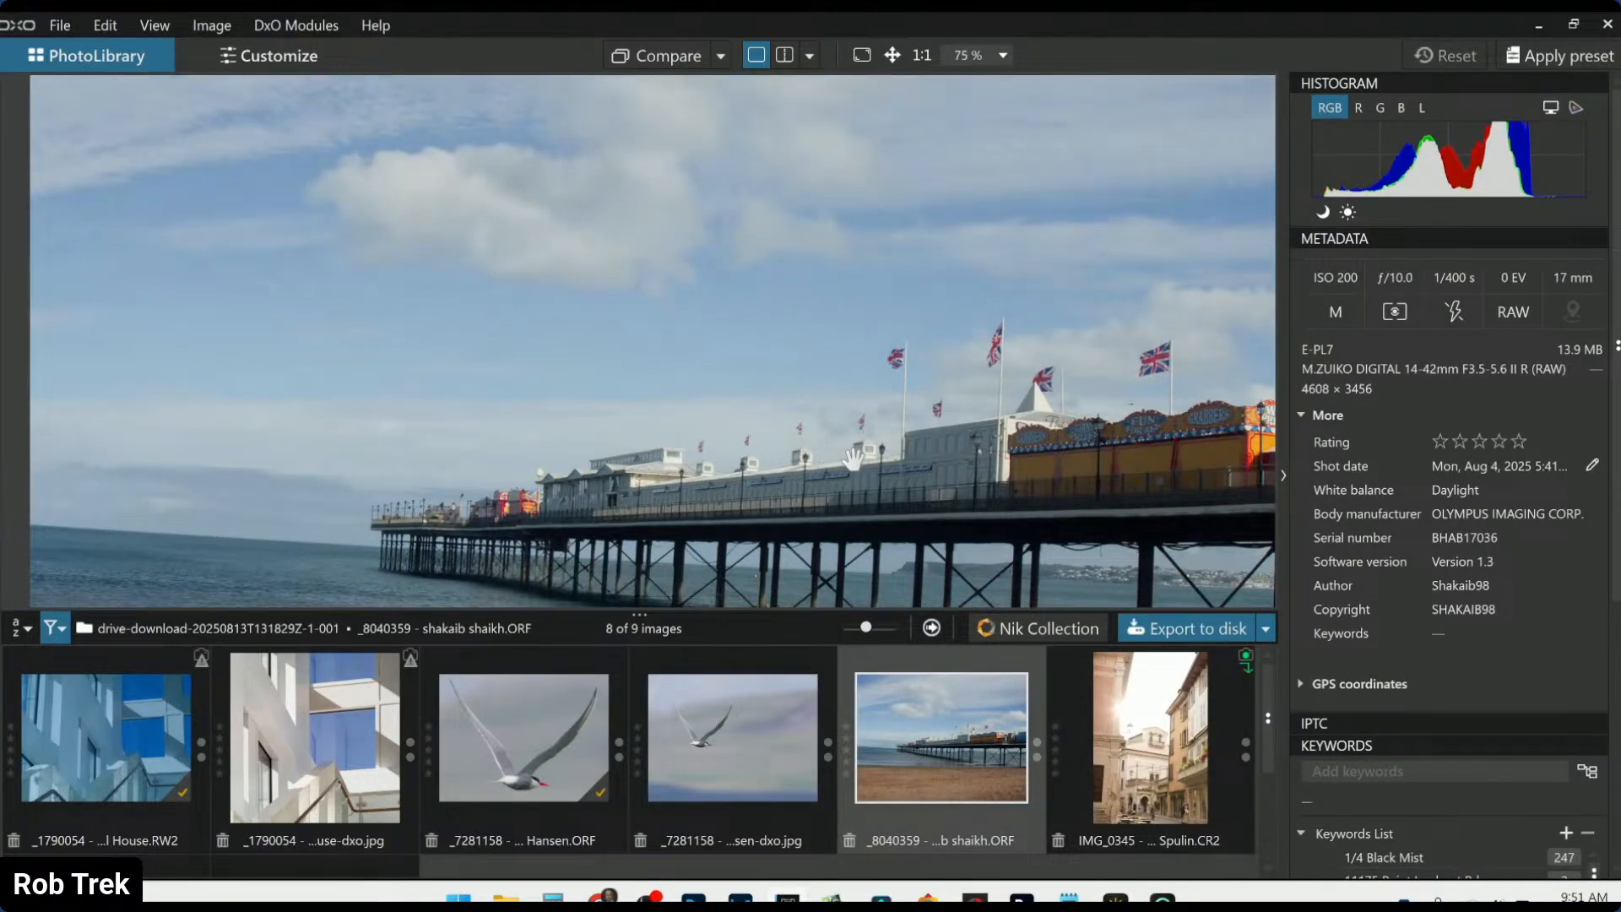
pyautogui.scroll(-1, 853, 460)
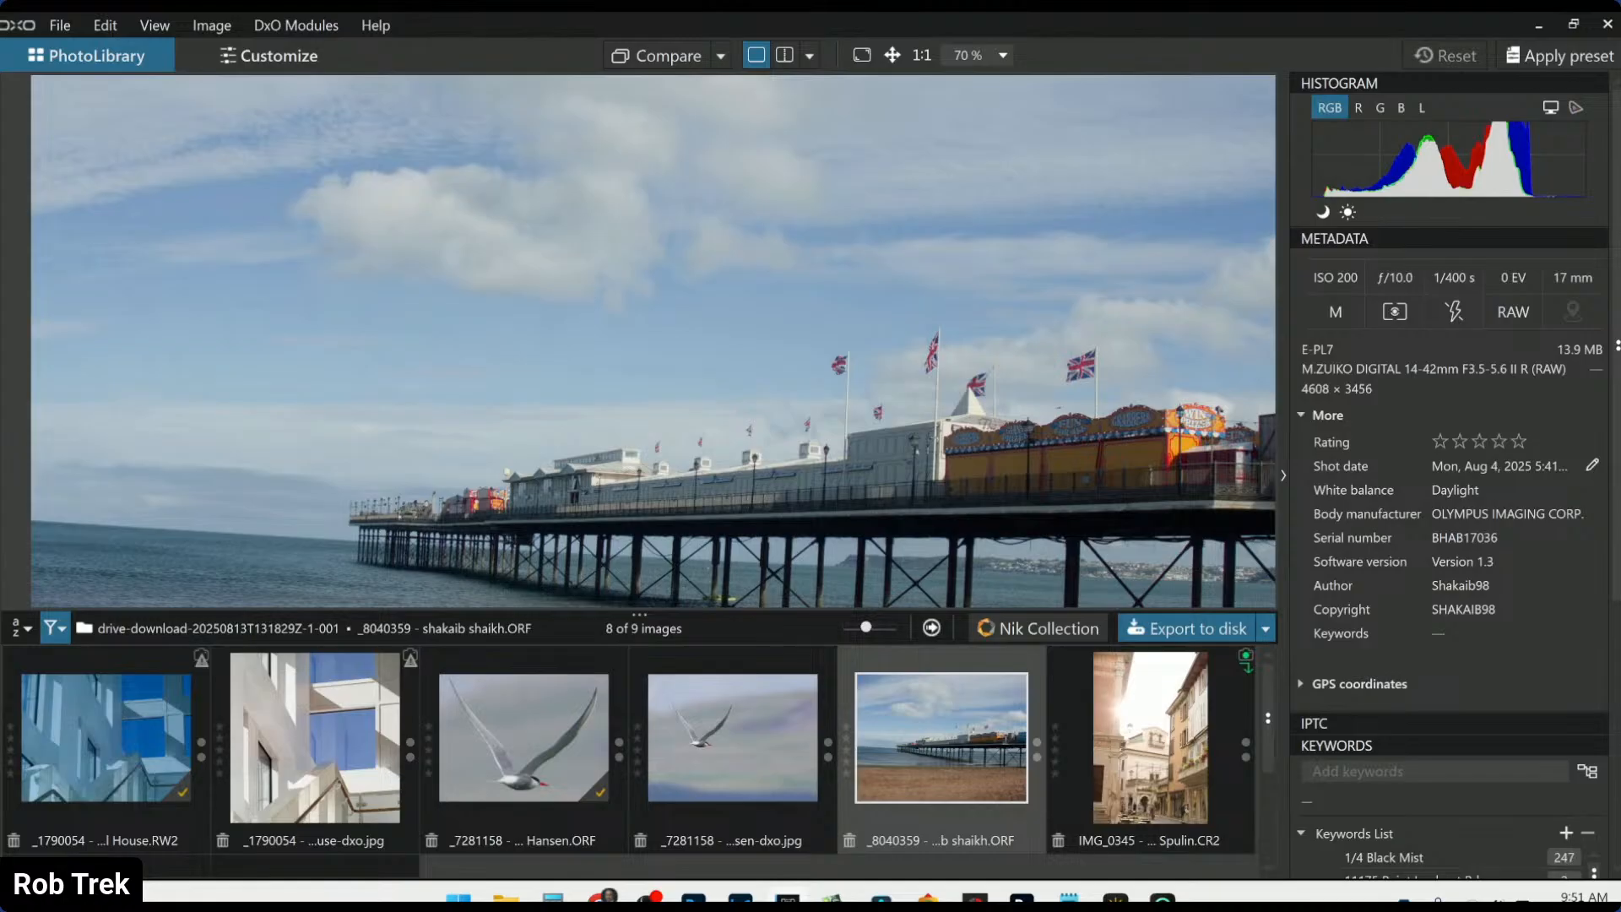
# Reset all corrections on the bird RAW in the library and view its whole uncropped frame at 30 %
pyautogui.click(742, 763)
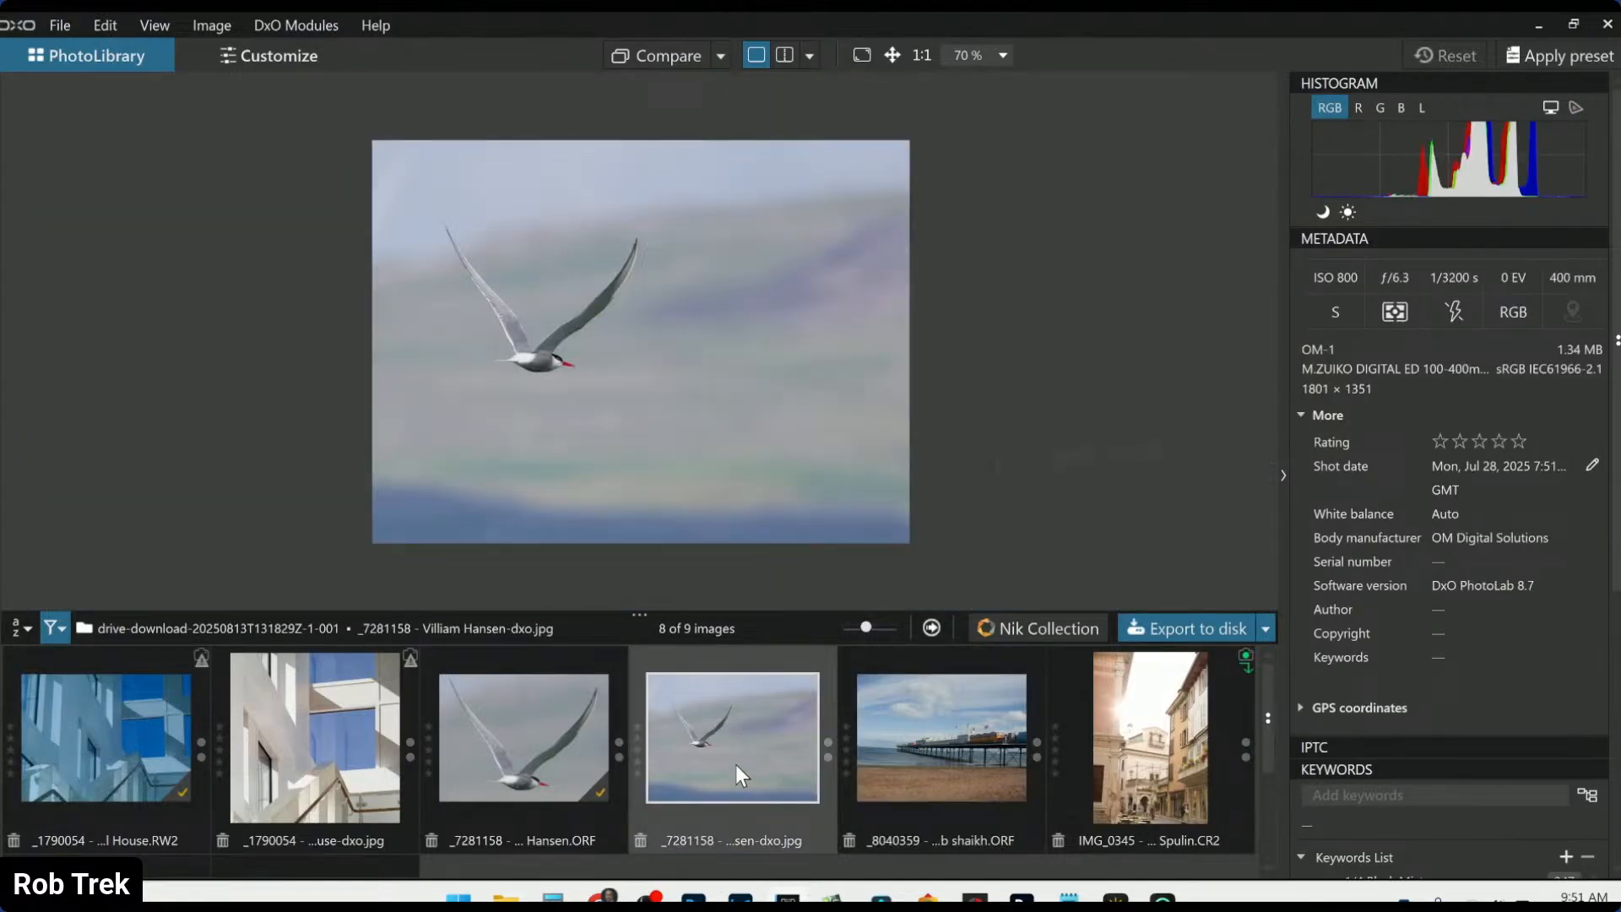
pyautogui.click(447, 770)
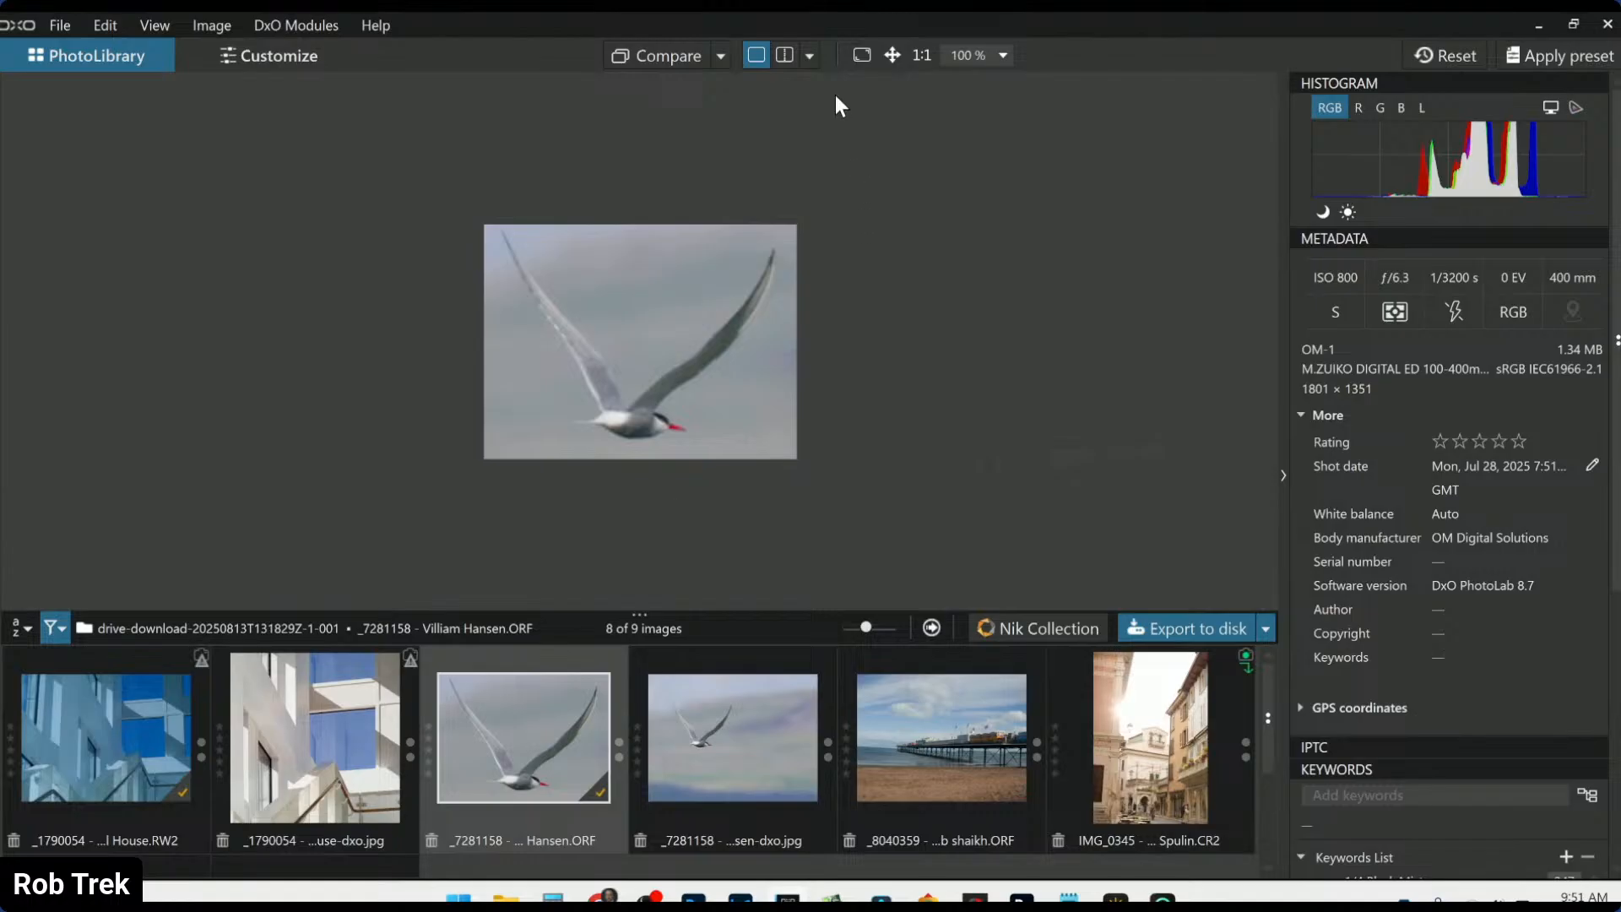
pyautogui.click(1447, 56)
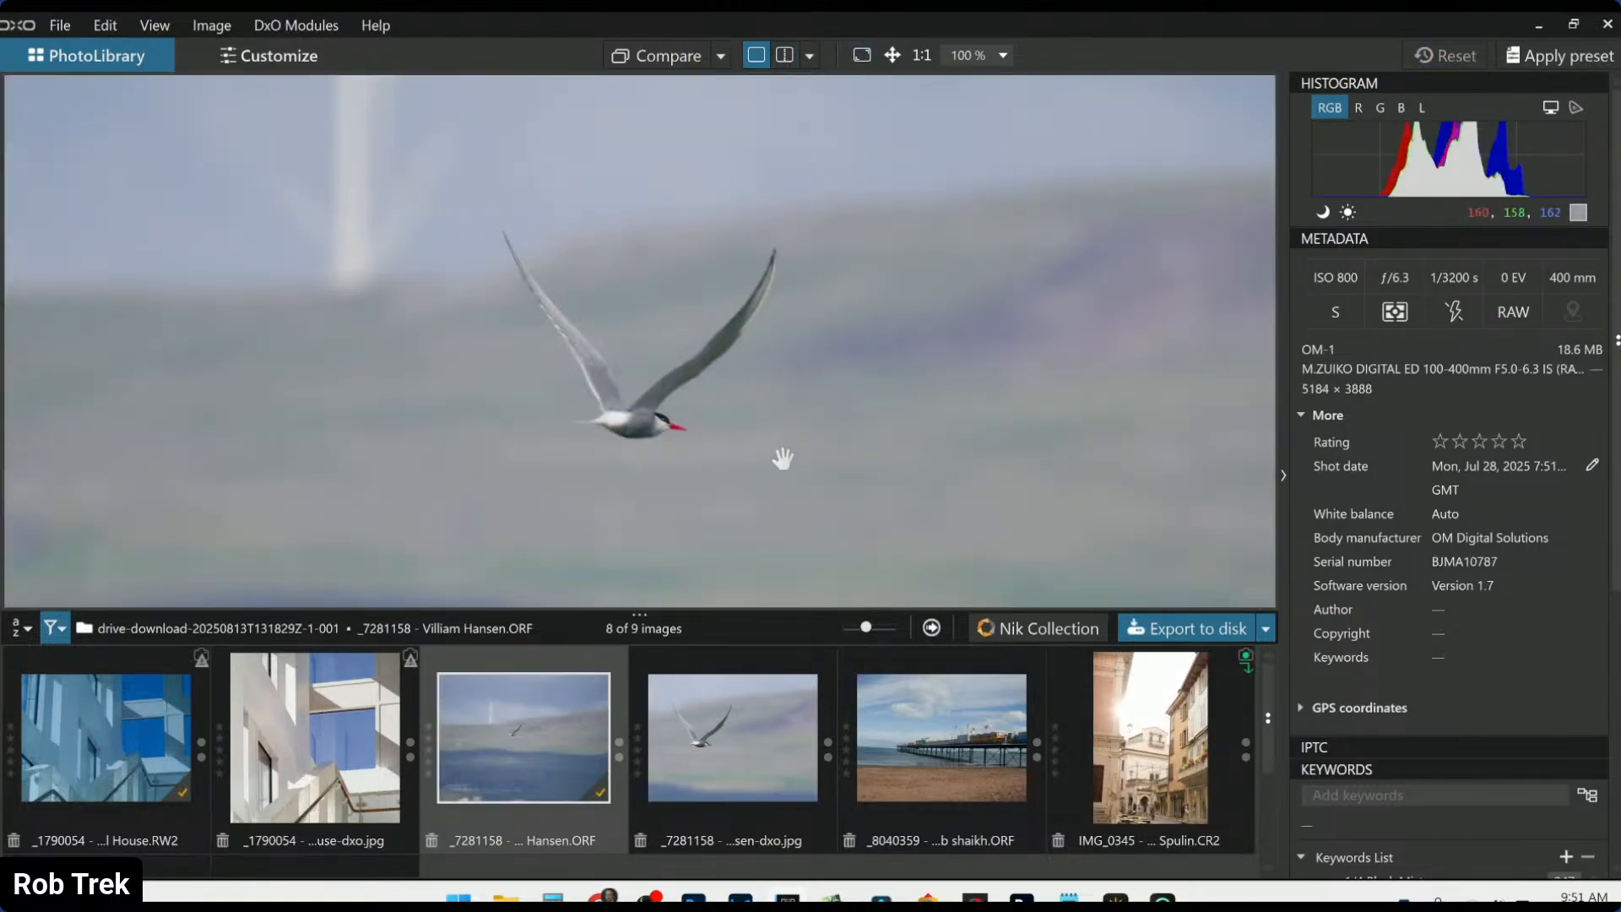
pyautogui.scroll(-5, 783, 458)
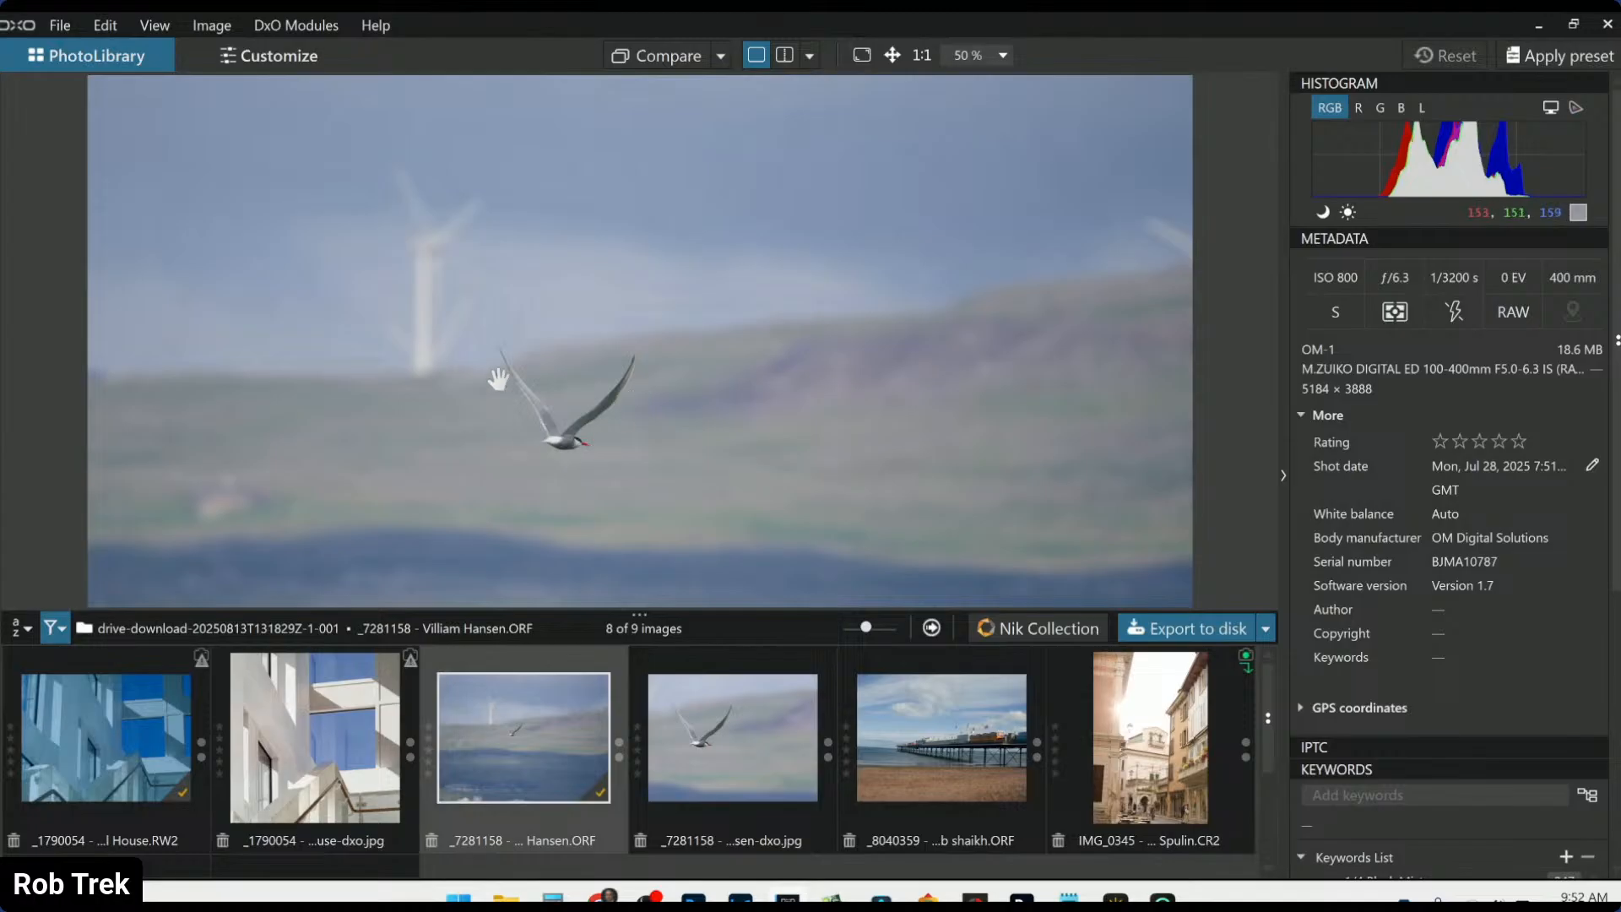
pyautogui.scroll(-1, 603, 351)
pyautogui.scroll(-1, 790, 189)
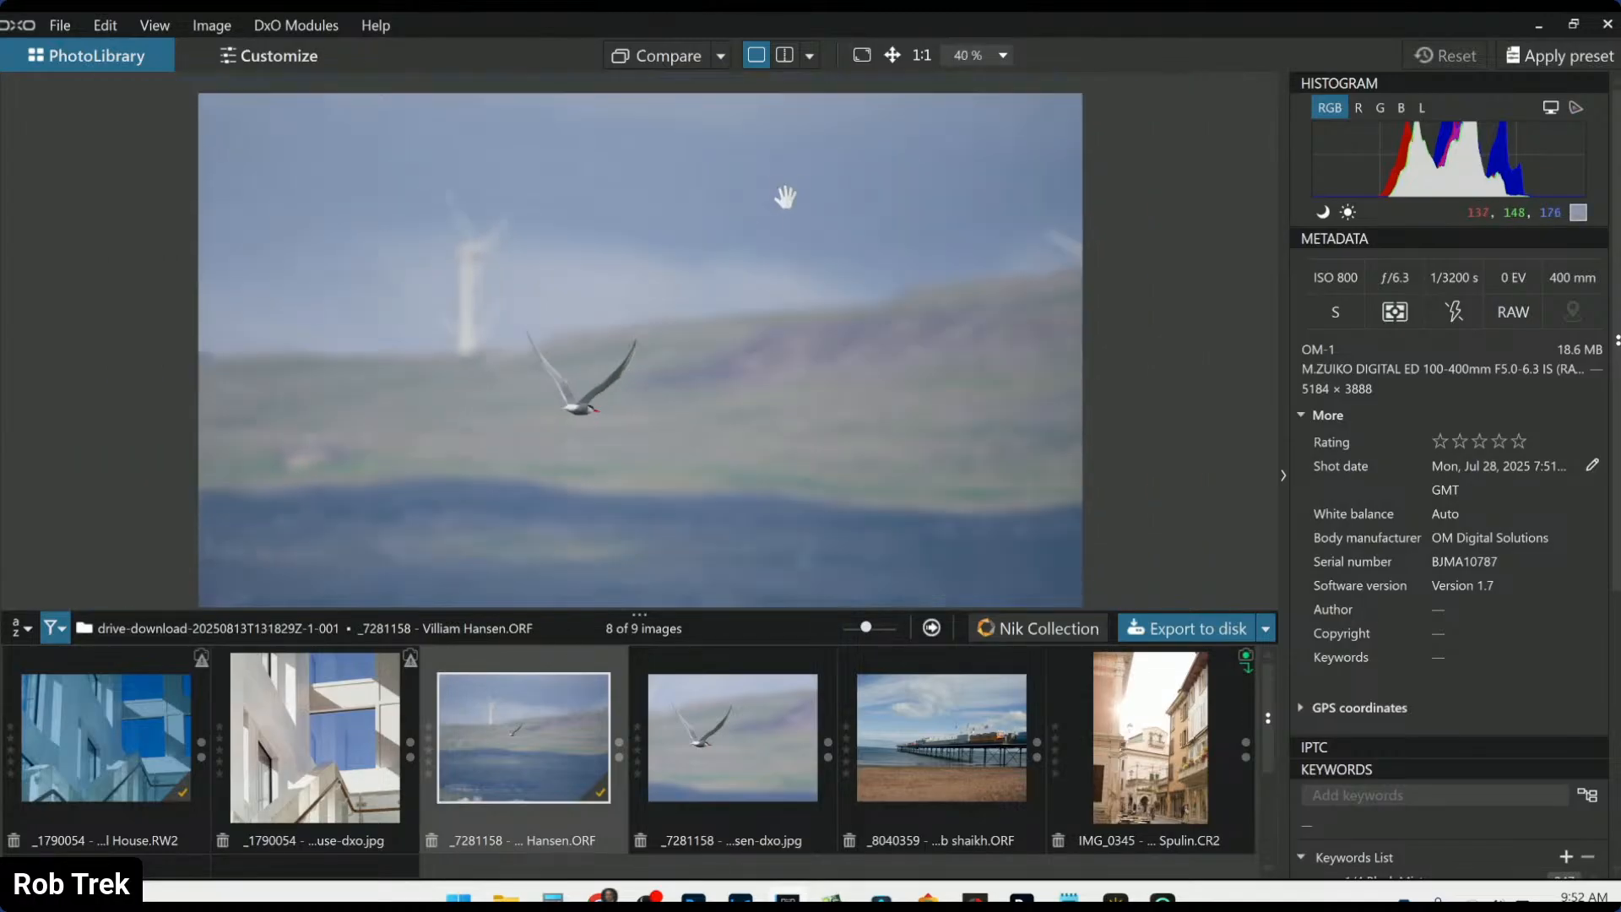
pyautogui.scroll(-1, 775, 342)
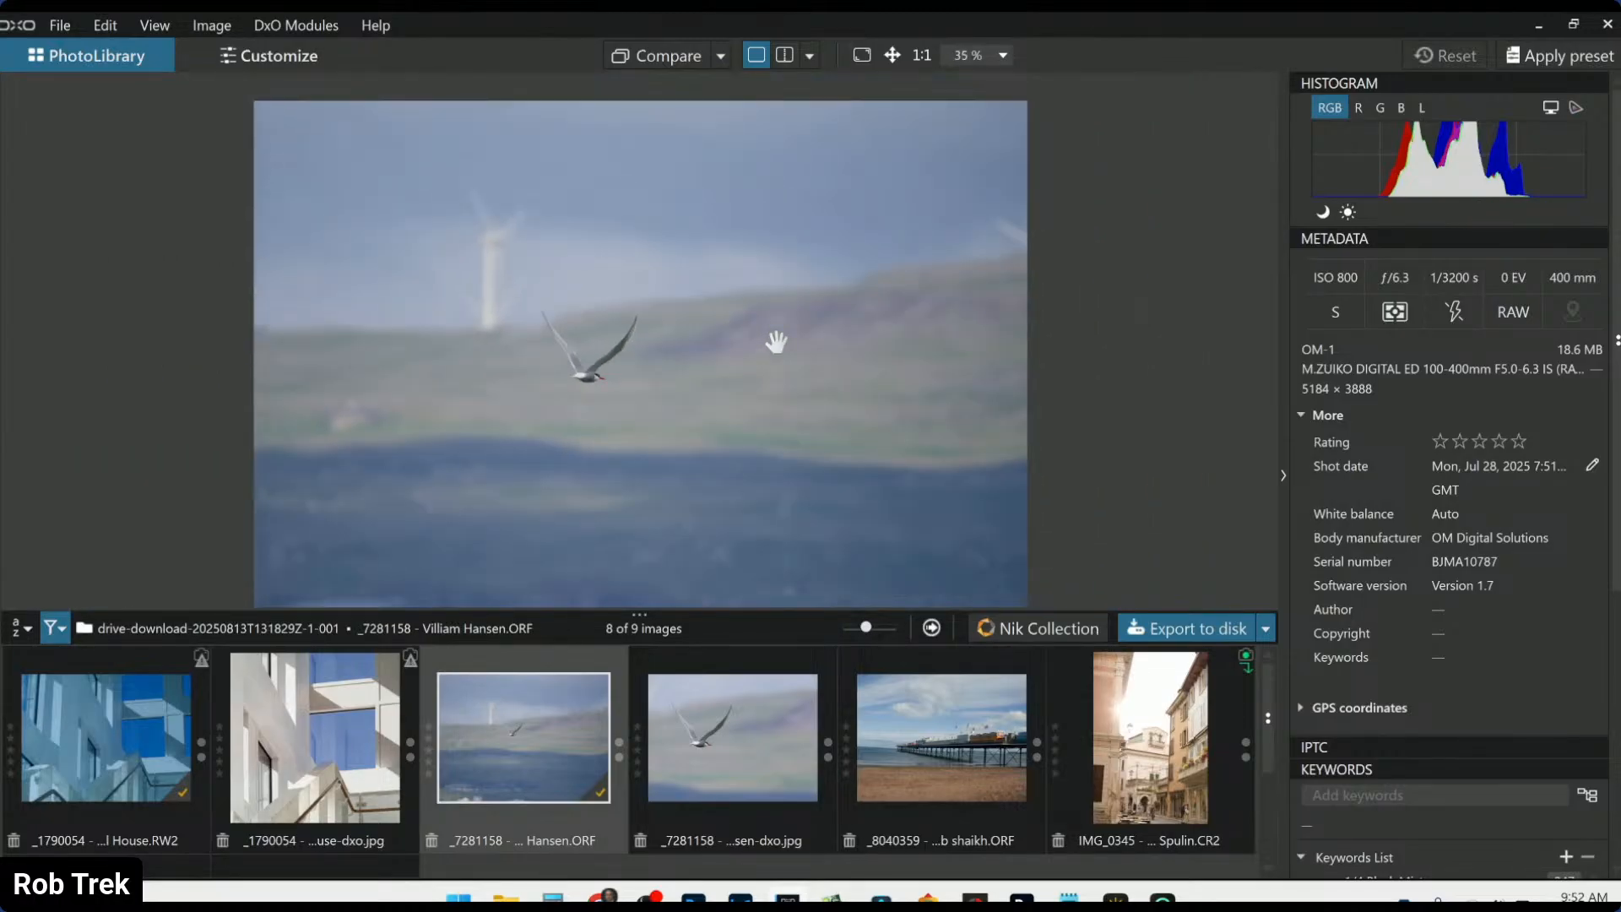
pyautogui.scroll(-1, 776, 342)
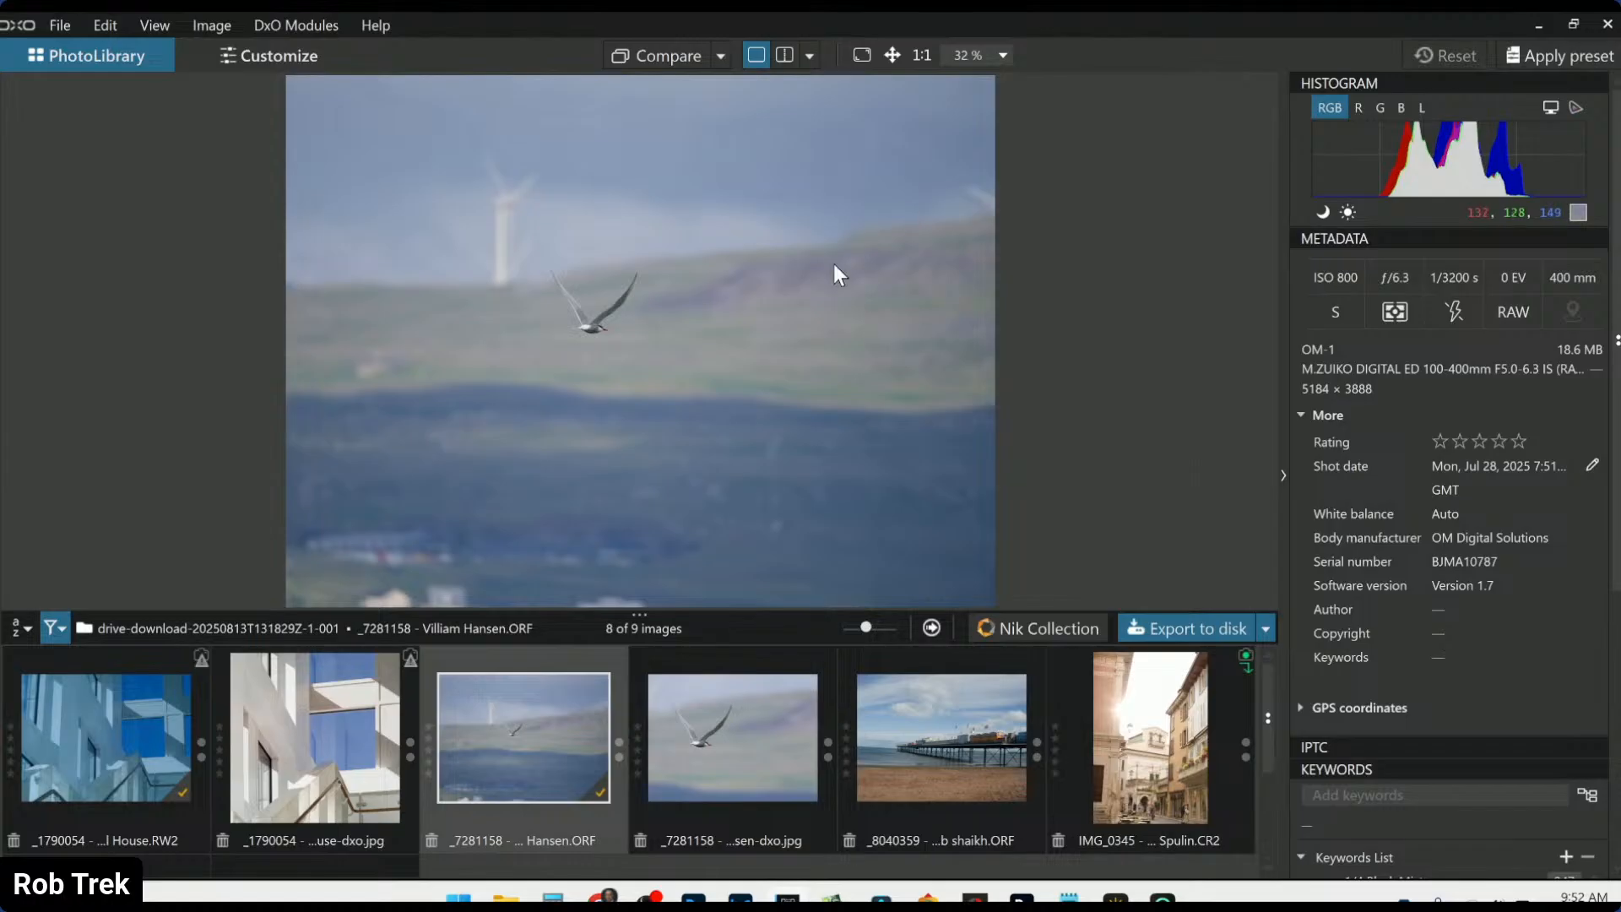
pyautogui.scroll(-1, 845, 248)
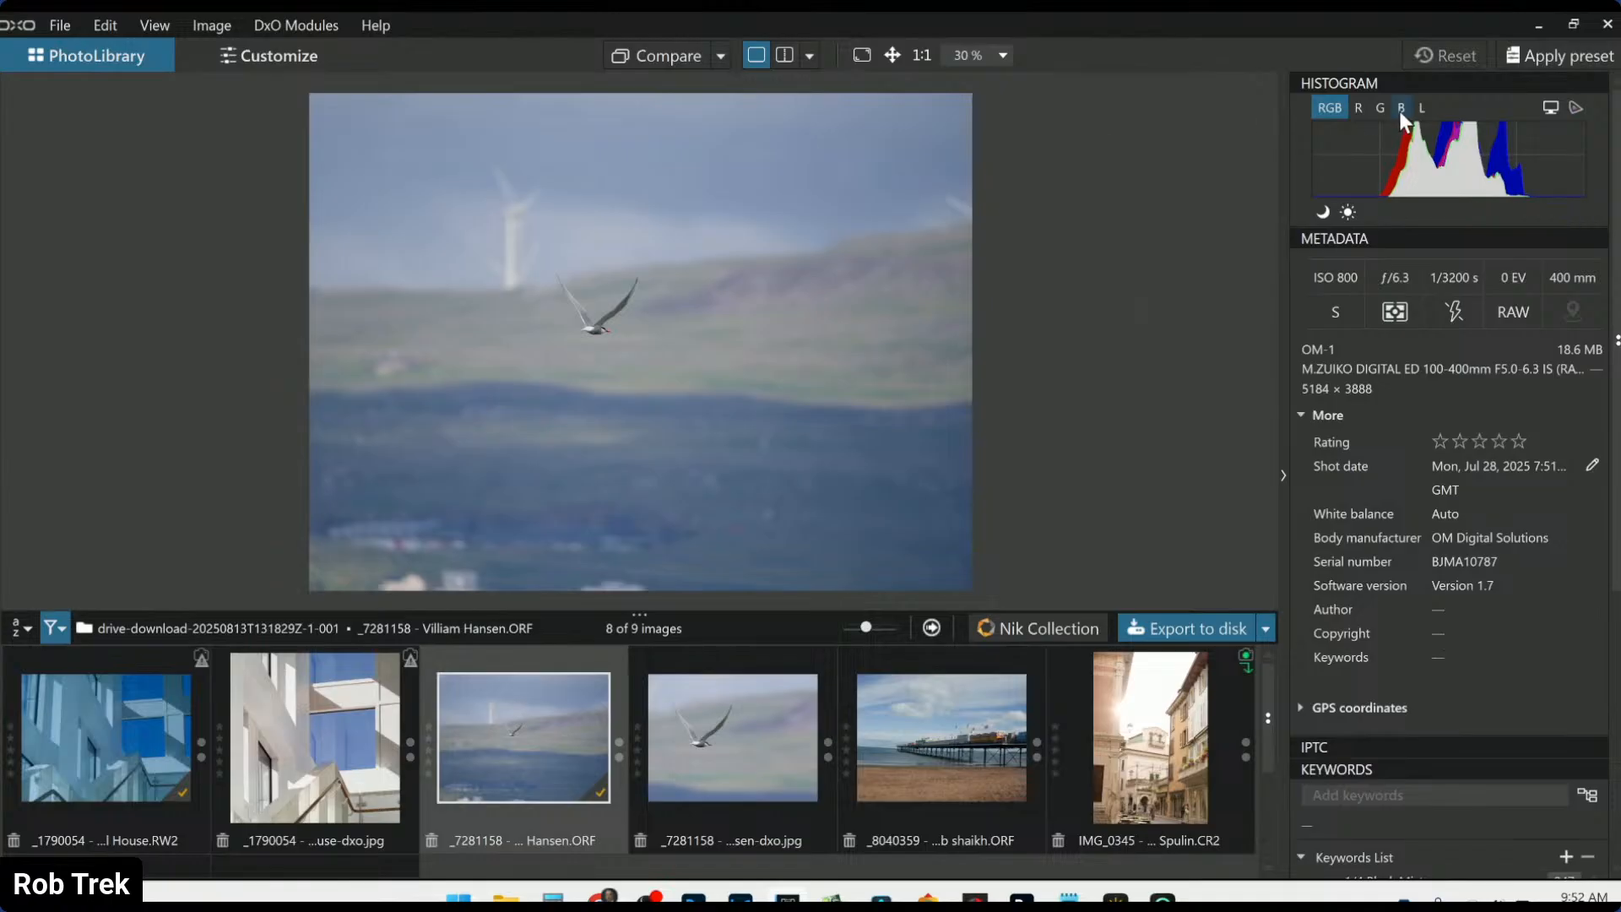
# Crop the bird RAW to a portrait 3 × 4 frame that includes both the wind turbine and the bird
pyautogui.doubleClick(565, 756)
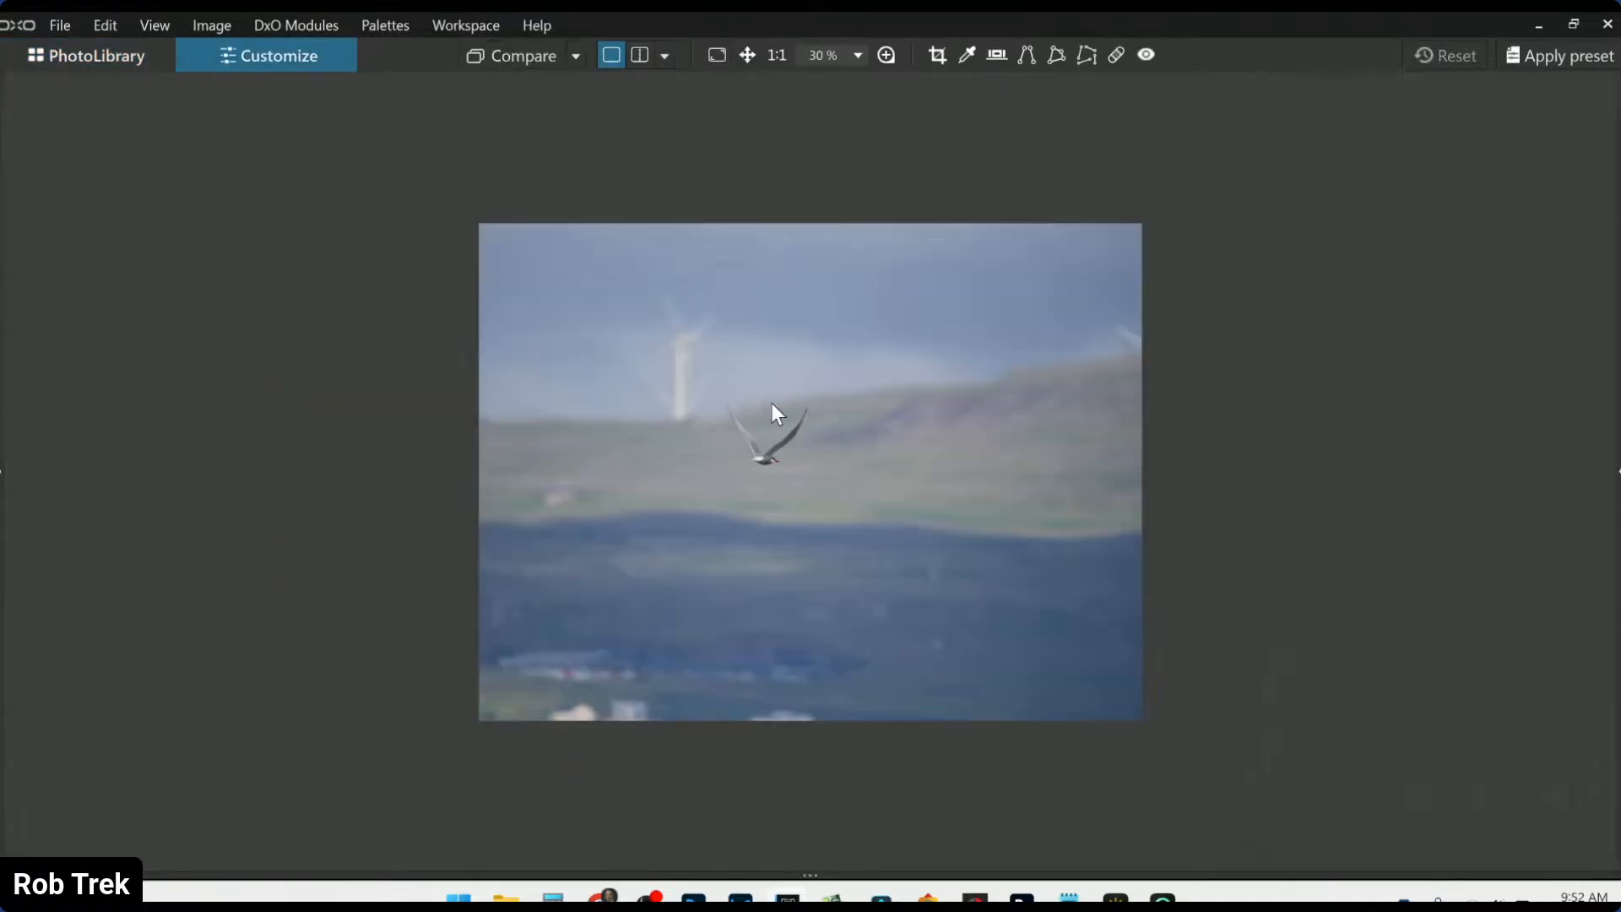
pyautogui.click(935, 56)
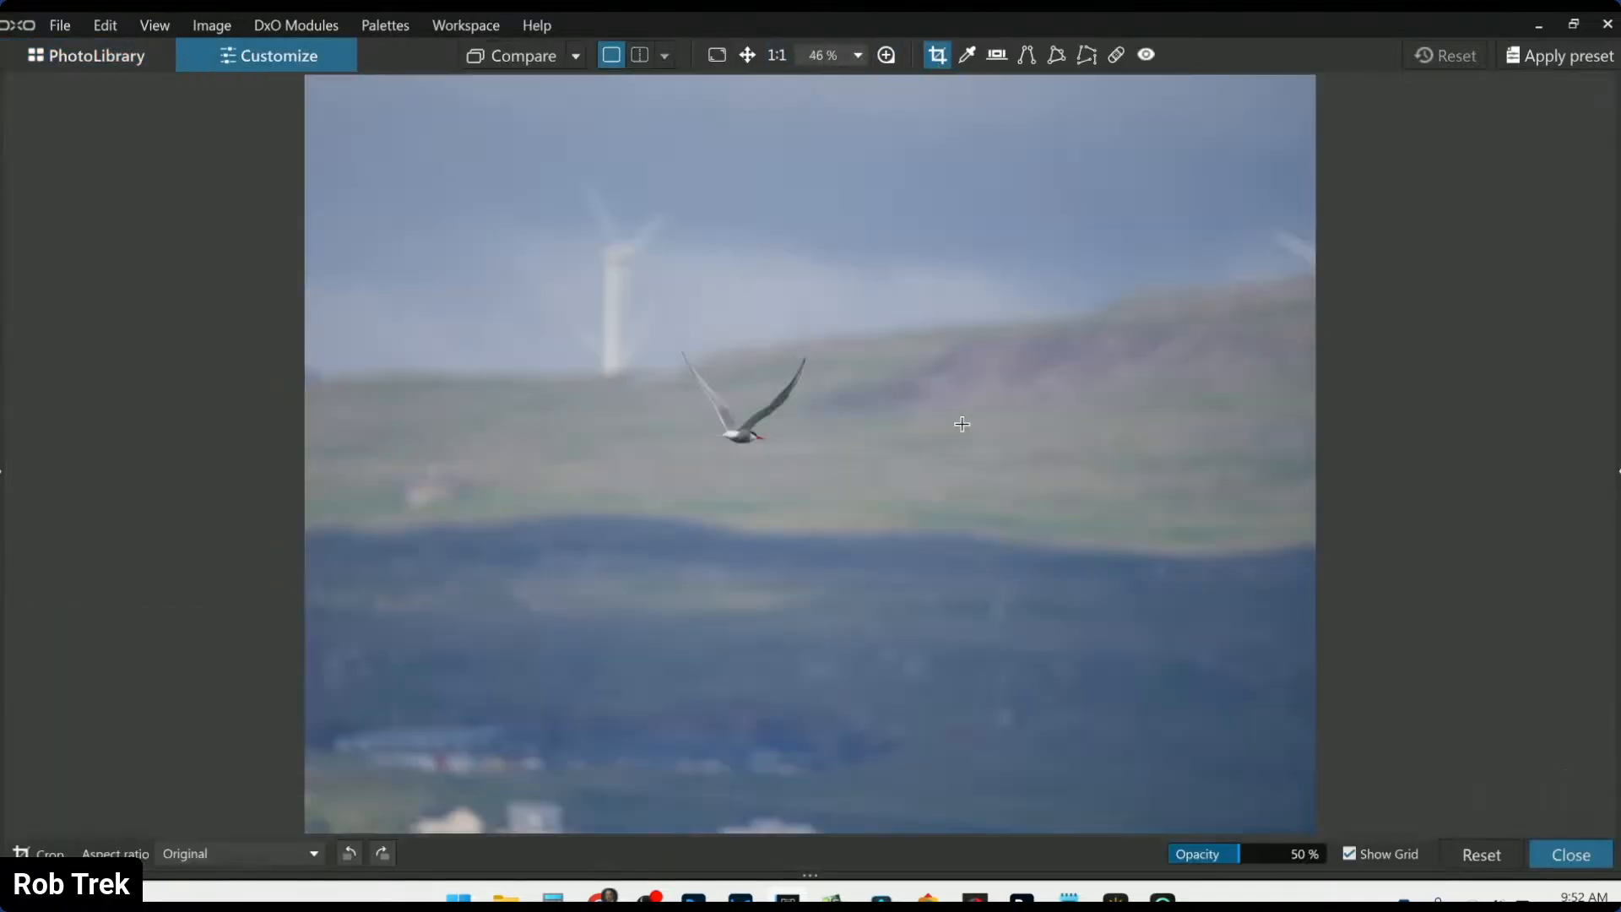
pyautogui.moveTo(556, 143); pyautogui.dragTo(798, 569)
pyautogui.moveTo(773, 454); pyautogui.dragTo(749, 459)
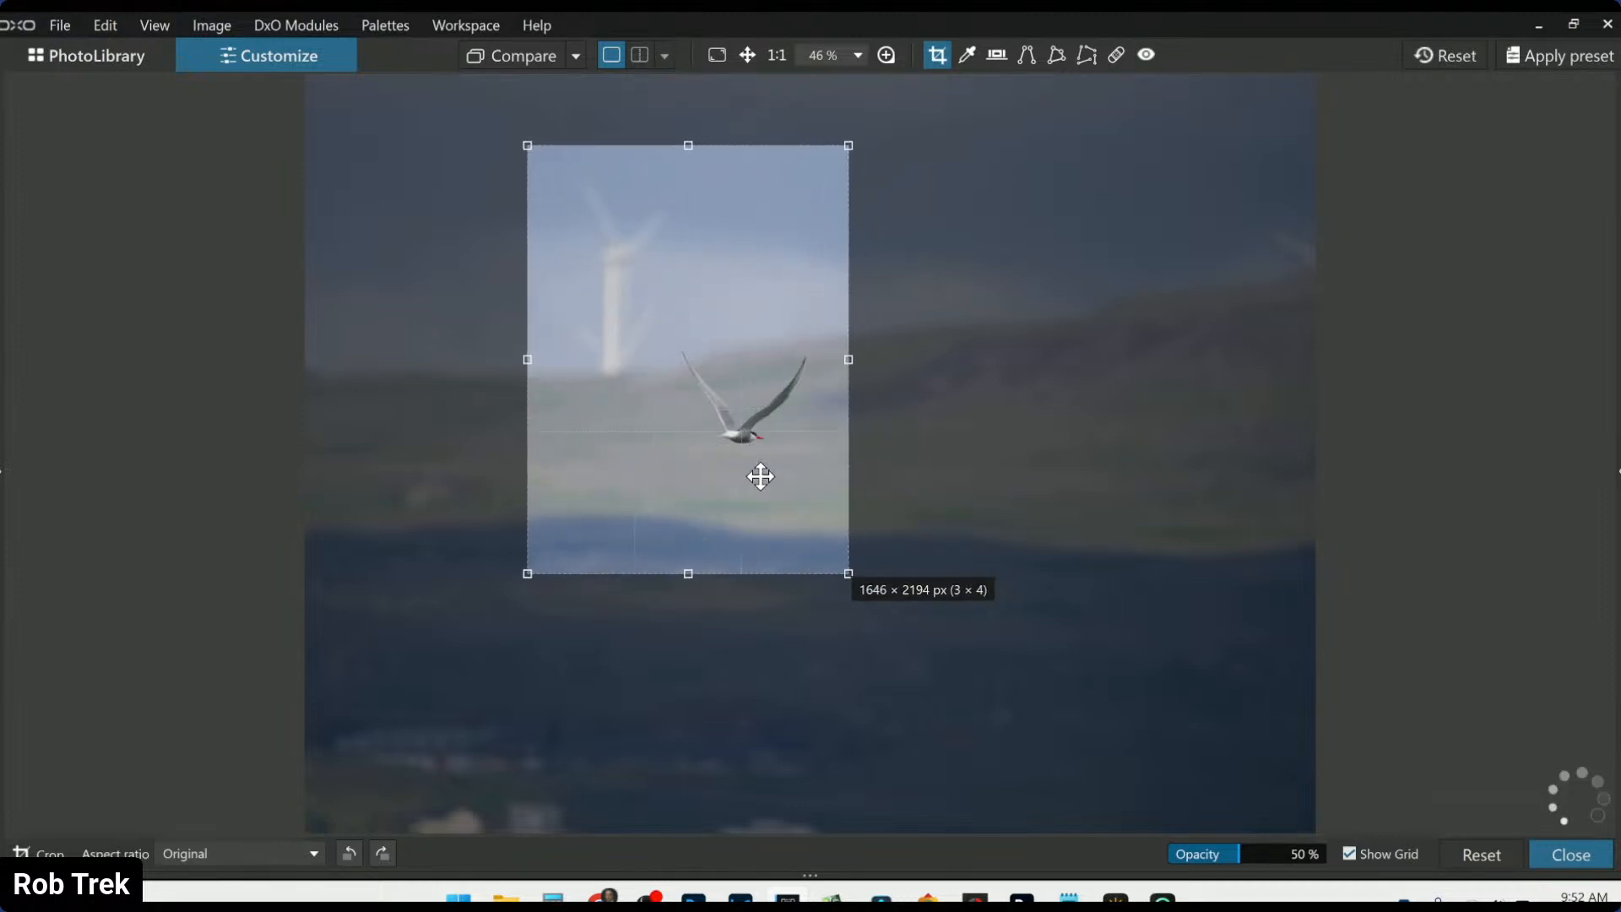
pyautogui.moveTo(847, 572)
pyautogui.mouseDown()
pyautogui.moveTo(862, 590)
pyautogui.moveTo(842, 547)
pyautogui.mouseUp()
pyautogui.press('Return')
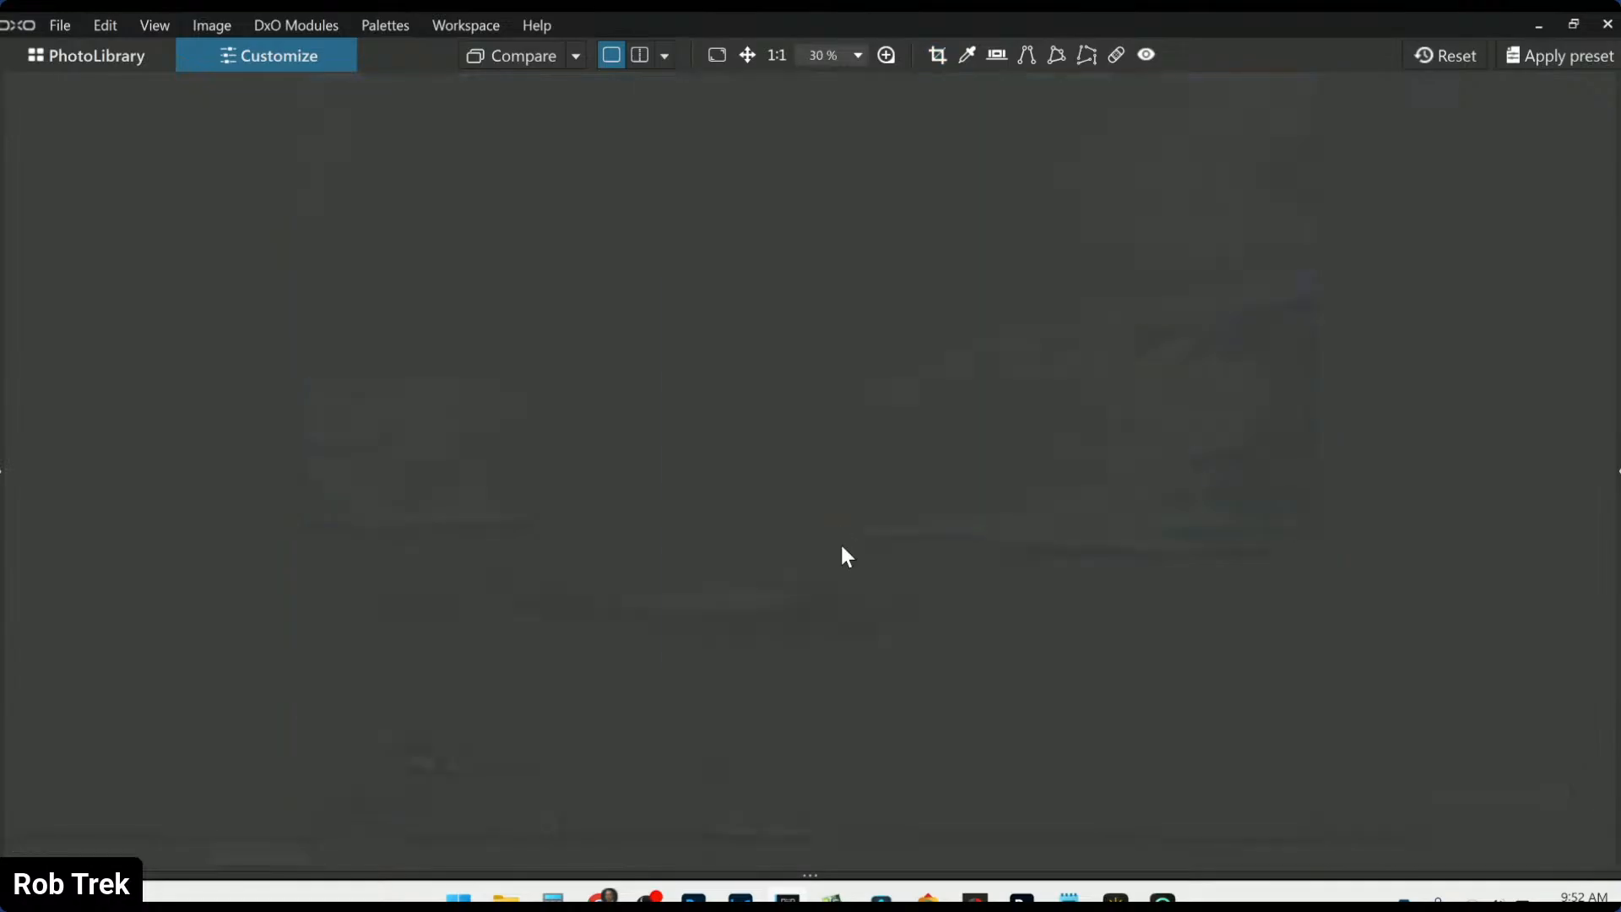
# Close the preset list without applying one and denoise the cropped bird with DeepPRIME 3 at luminance 25
pyautogui.scroll(1, 908, 608)
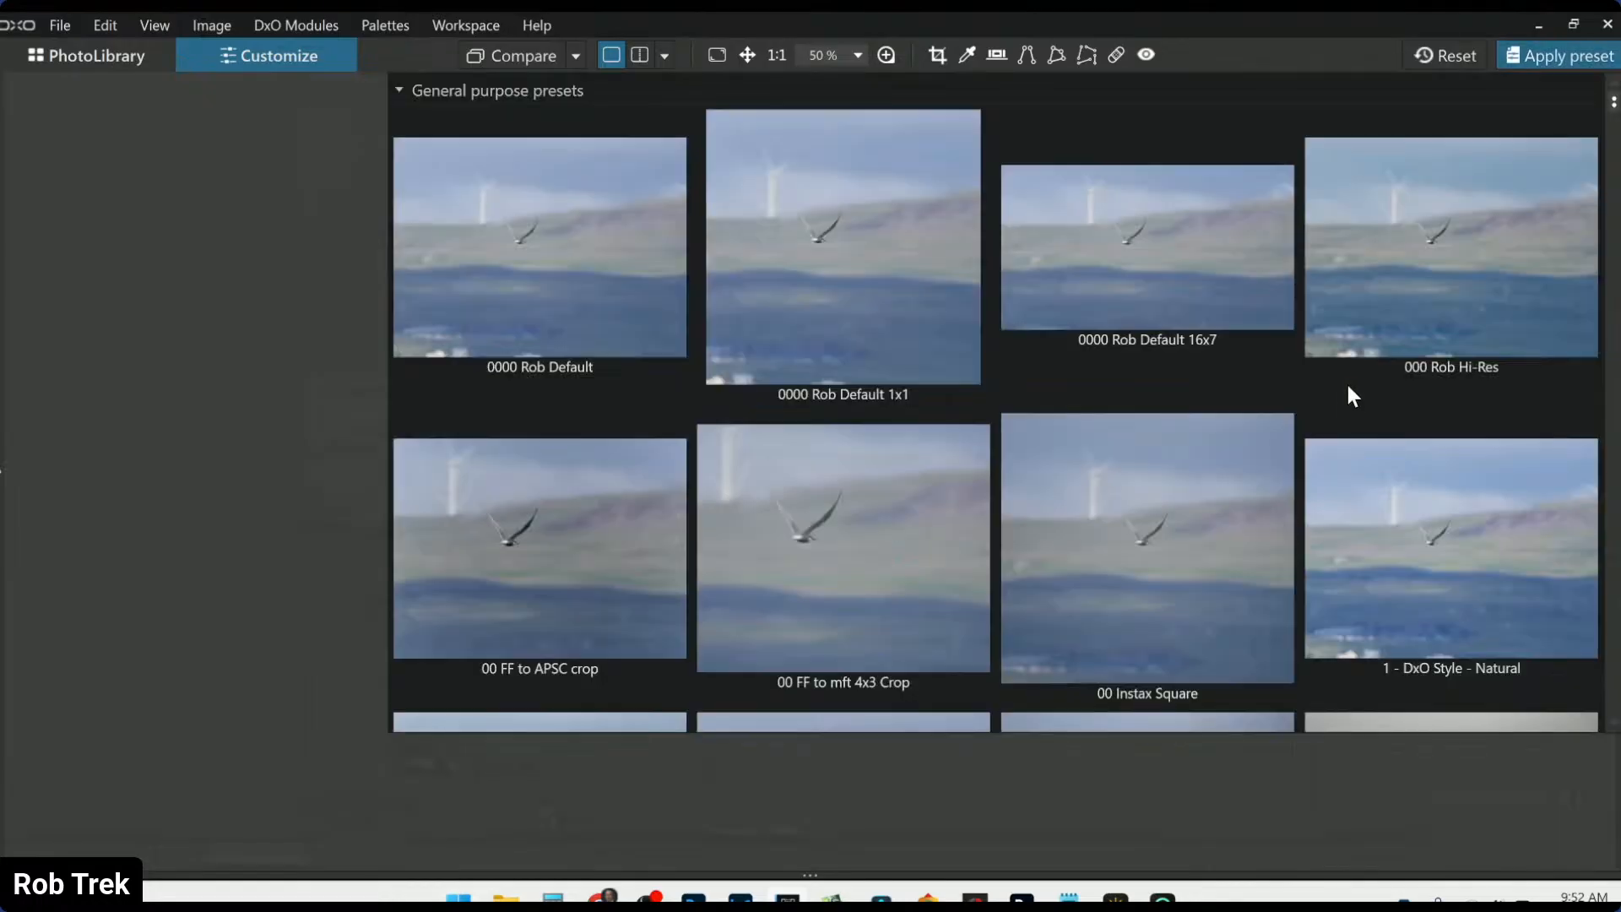
pyautogui.click(1347, 387)
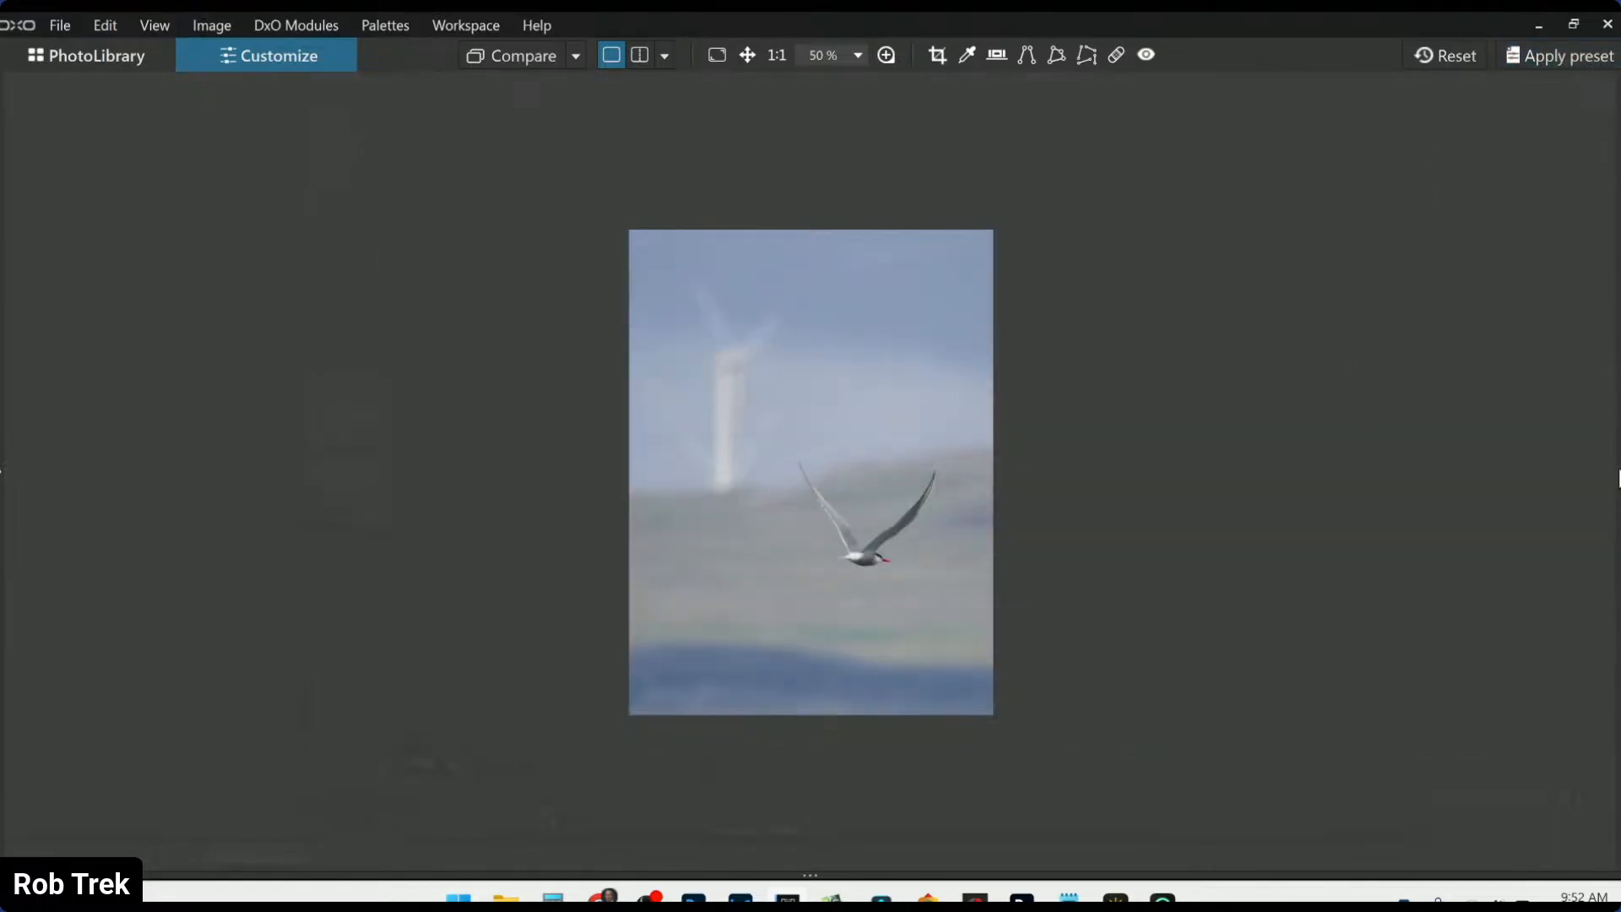
pyautogui.click(1616, 471)
pyautogui.click(1412, 302)
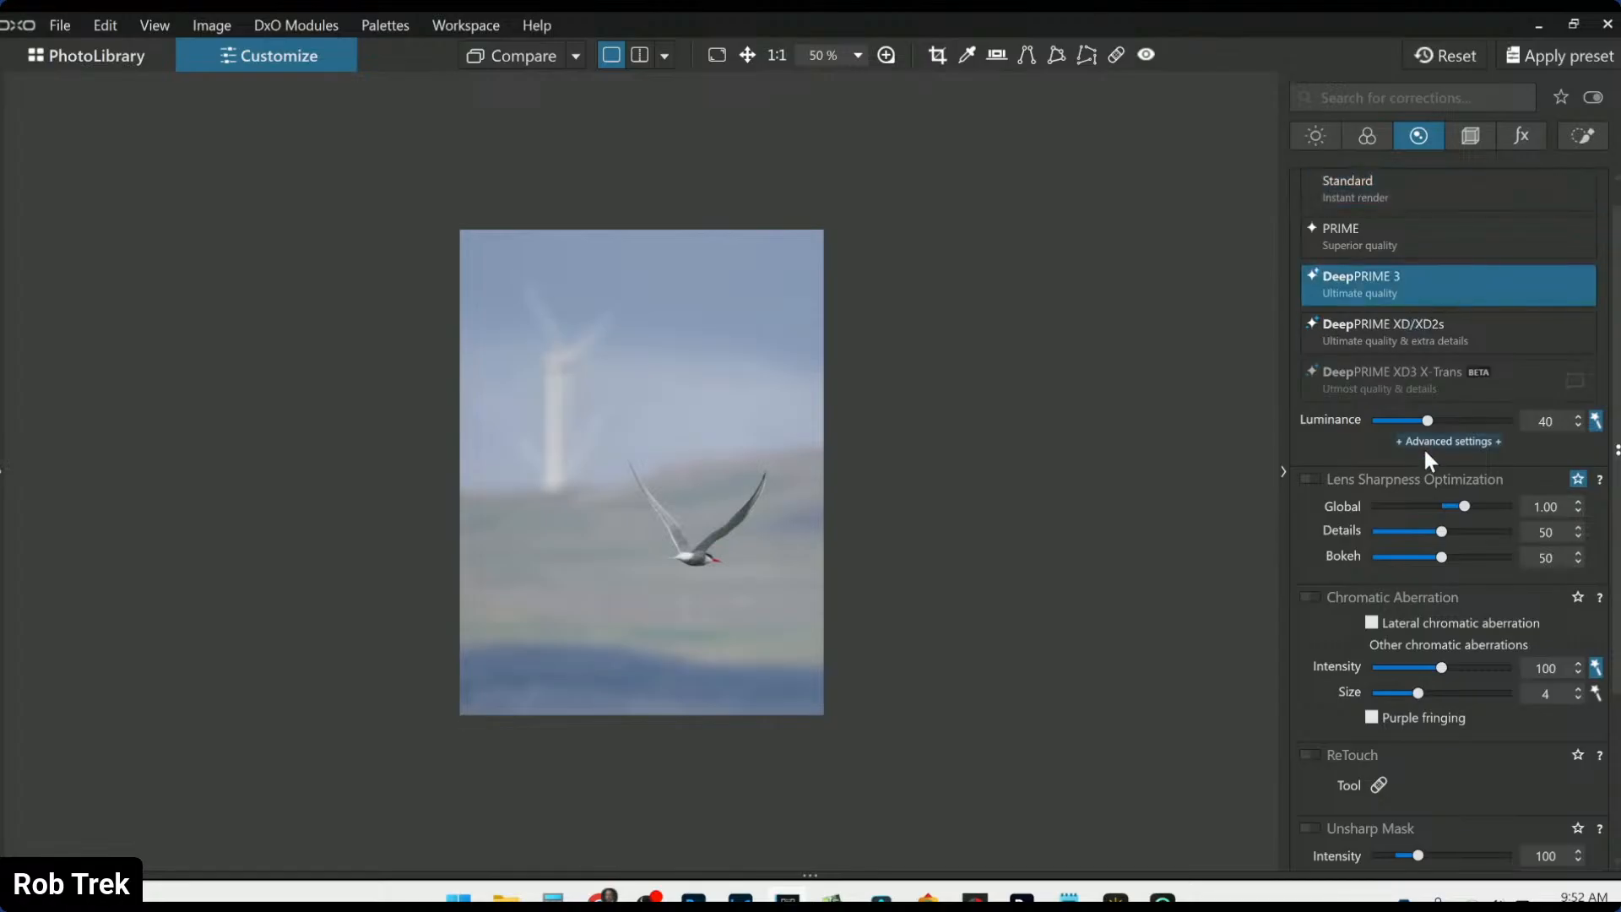
pyautogui.moveTo(1425, 421); pyautogui.dragTo(1408, 421)
# Enable lens sharpness optimization and chromatic aberration correction on the bird photo, including purple fringing removal
pyautogui.click(1322, 478)
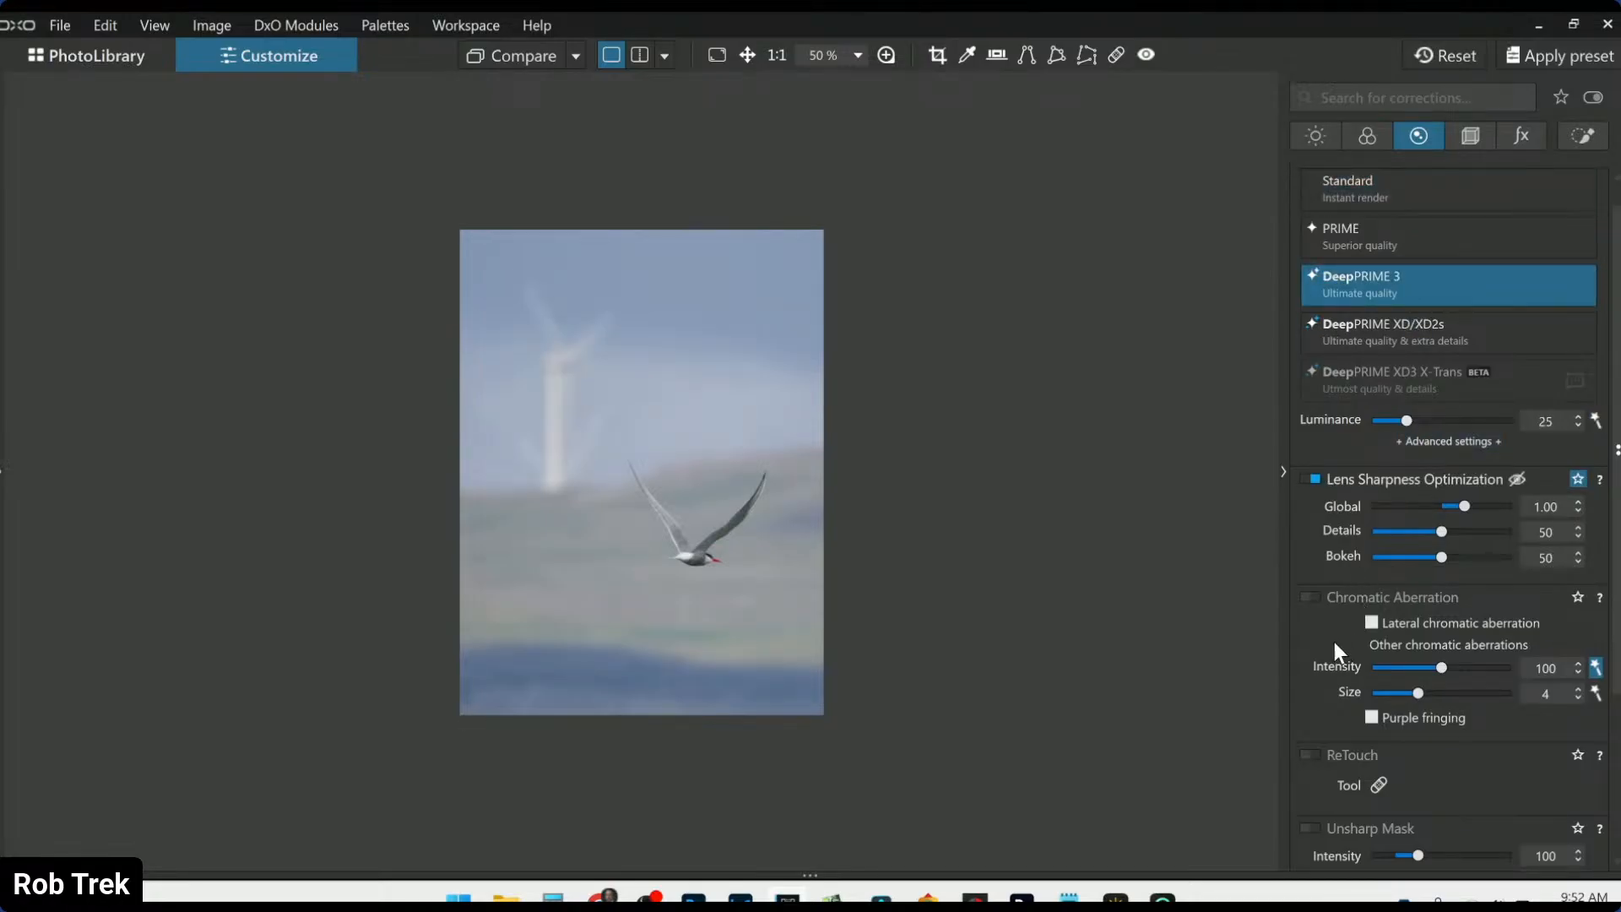
pyautogui.click(1311, 597)
pyautogui.click(1459, 719)
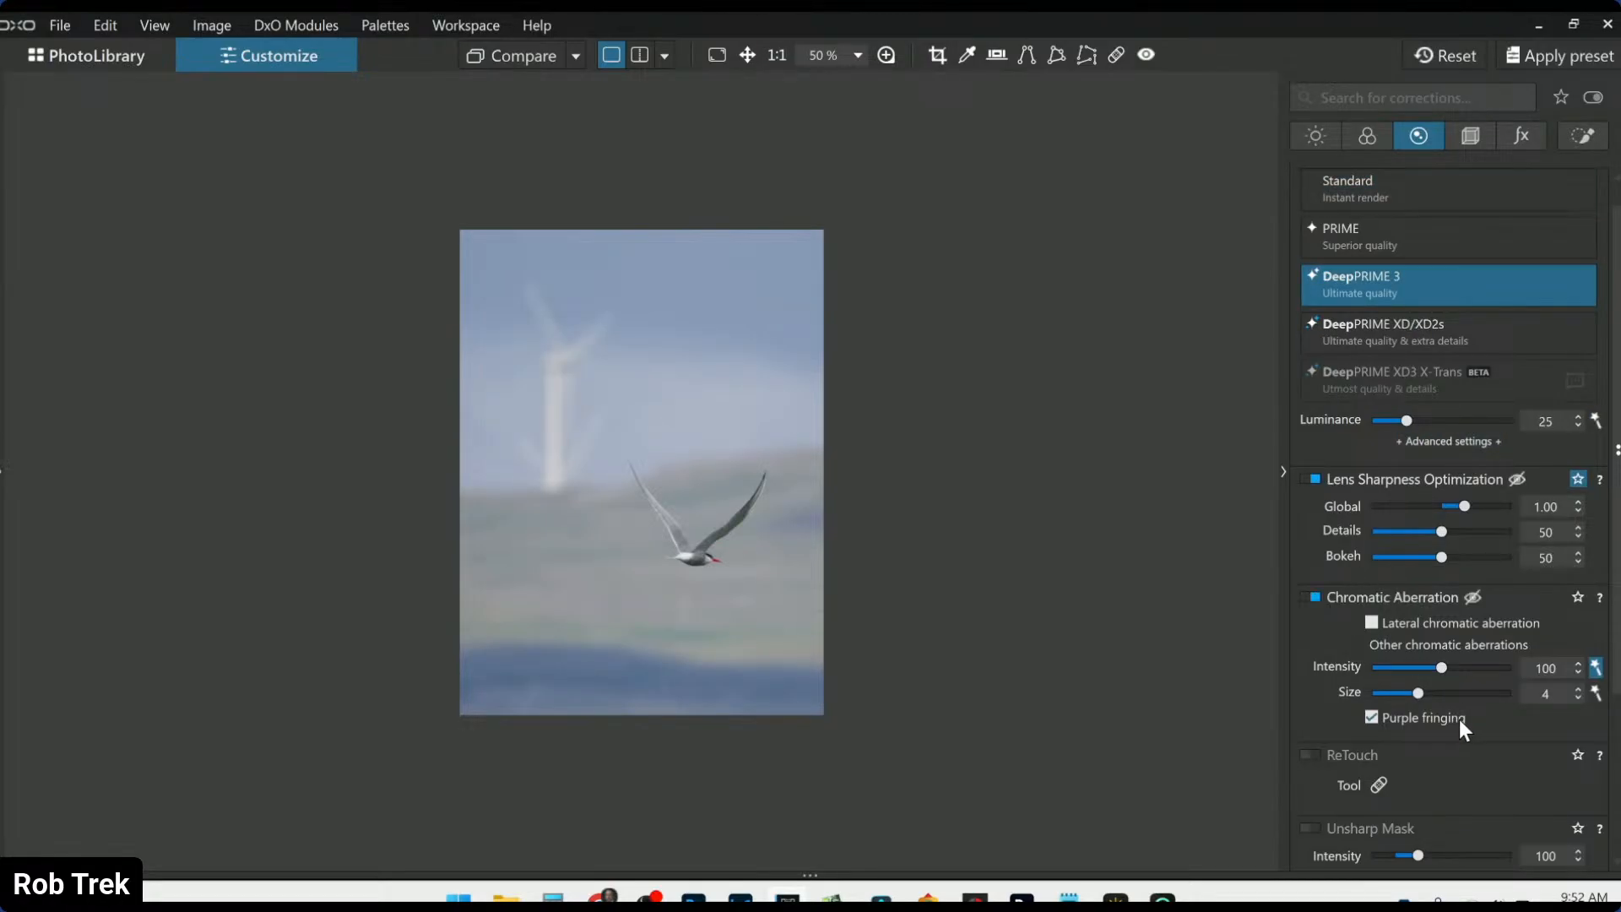
# Set the chromatic aberration size to automatic and enable Unsharp Mask on the cropped bird photo
pyautogui.click(1595, 693)
pyautogui.click(1312, 827)
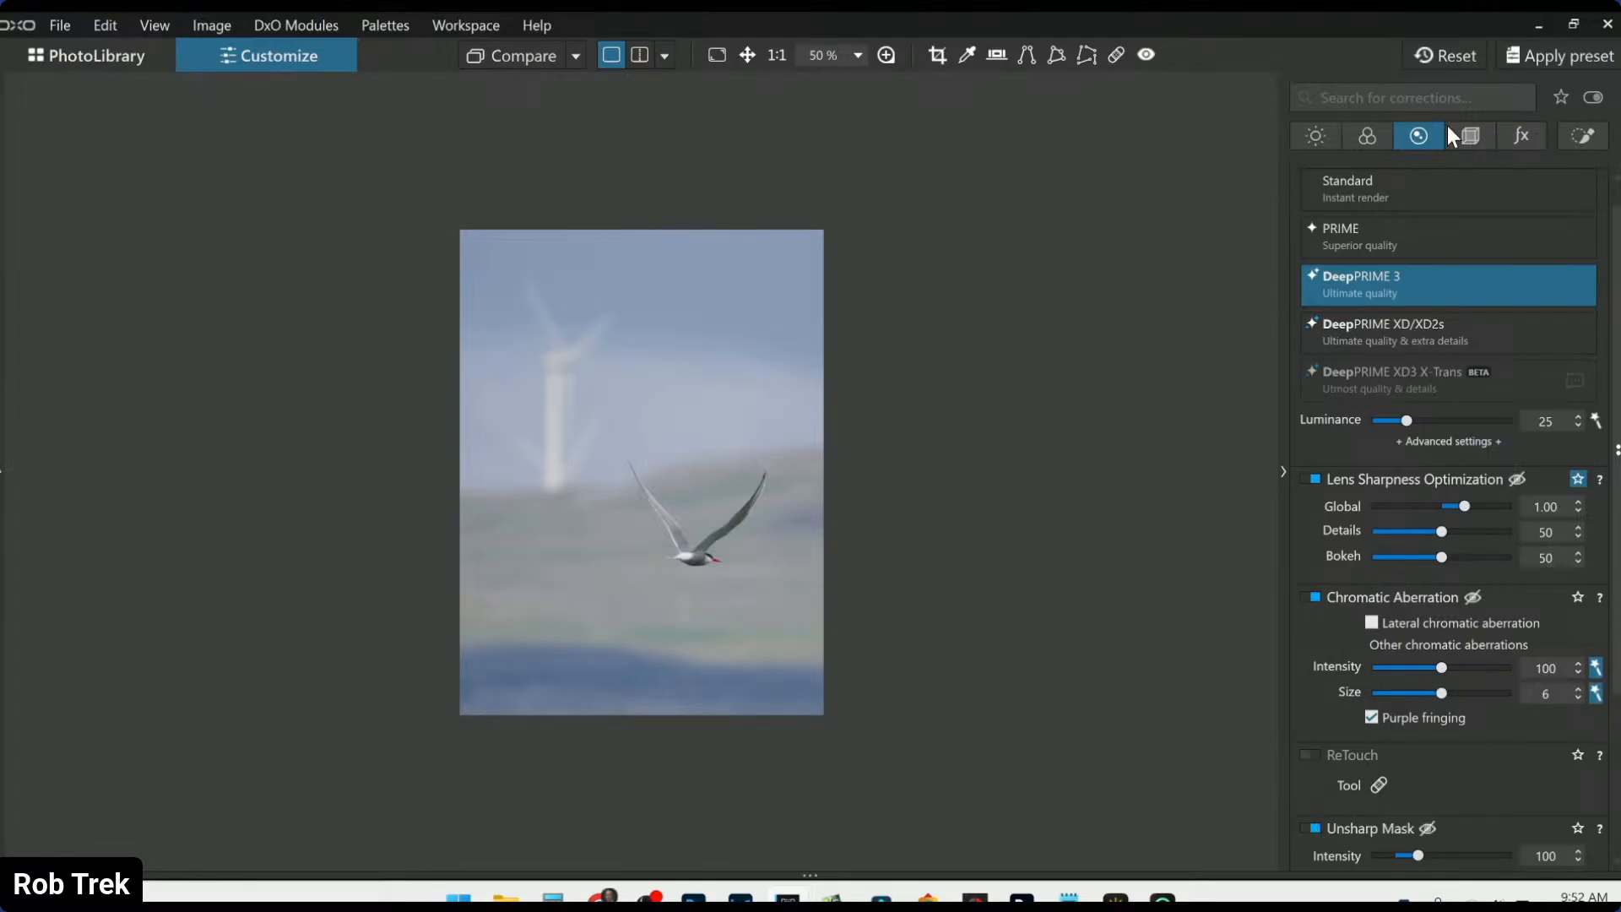
pyautogui.click(1467, 138)
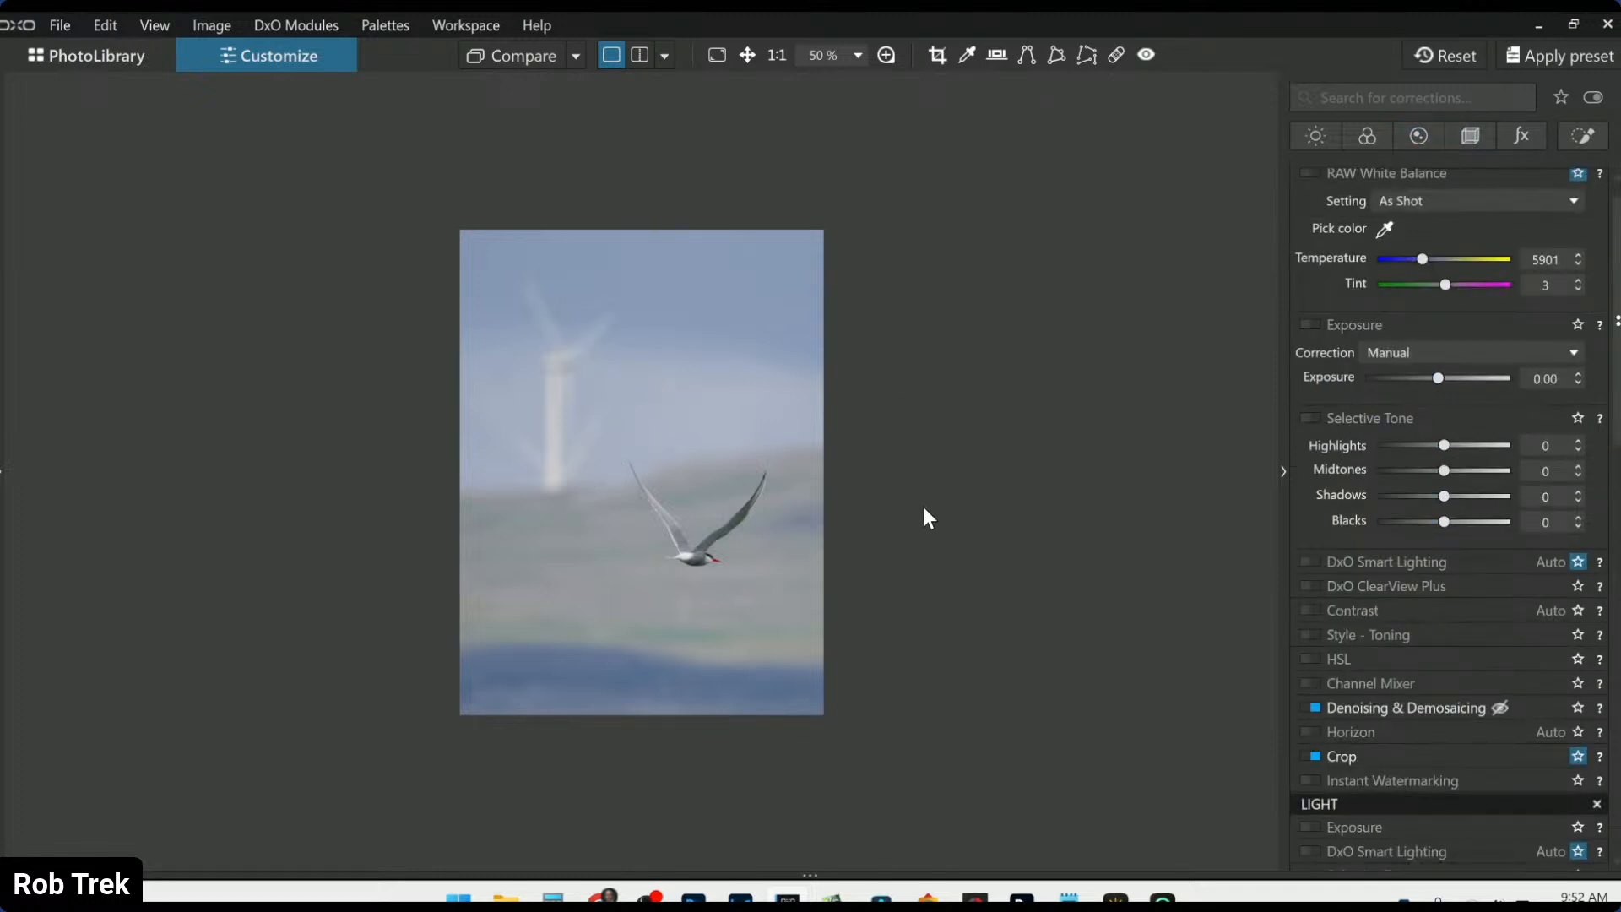
# Export the portrait bird crop as a full-size JPEG at quality 100 to the original image folder, using a unique name
pyautogui.scroll(1, 778, 570)
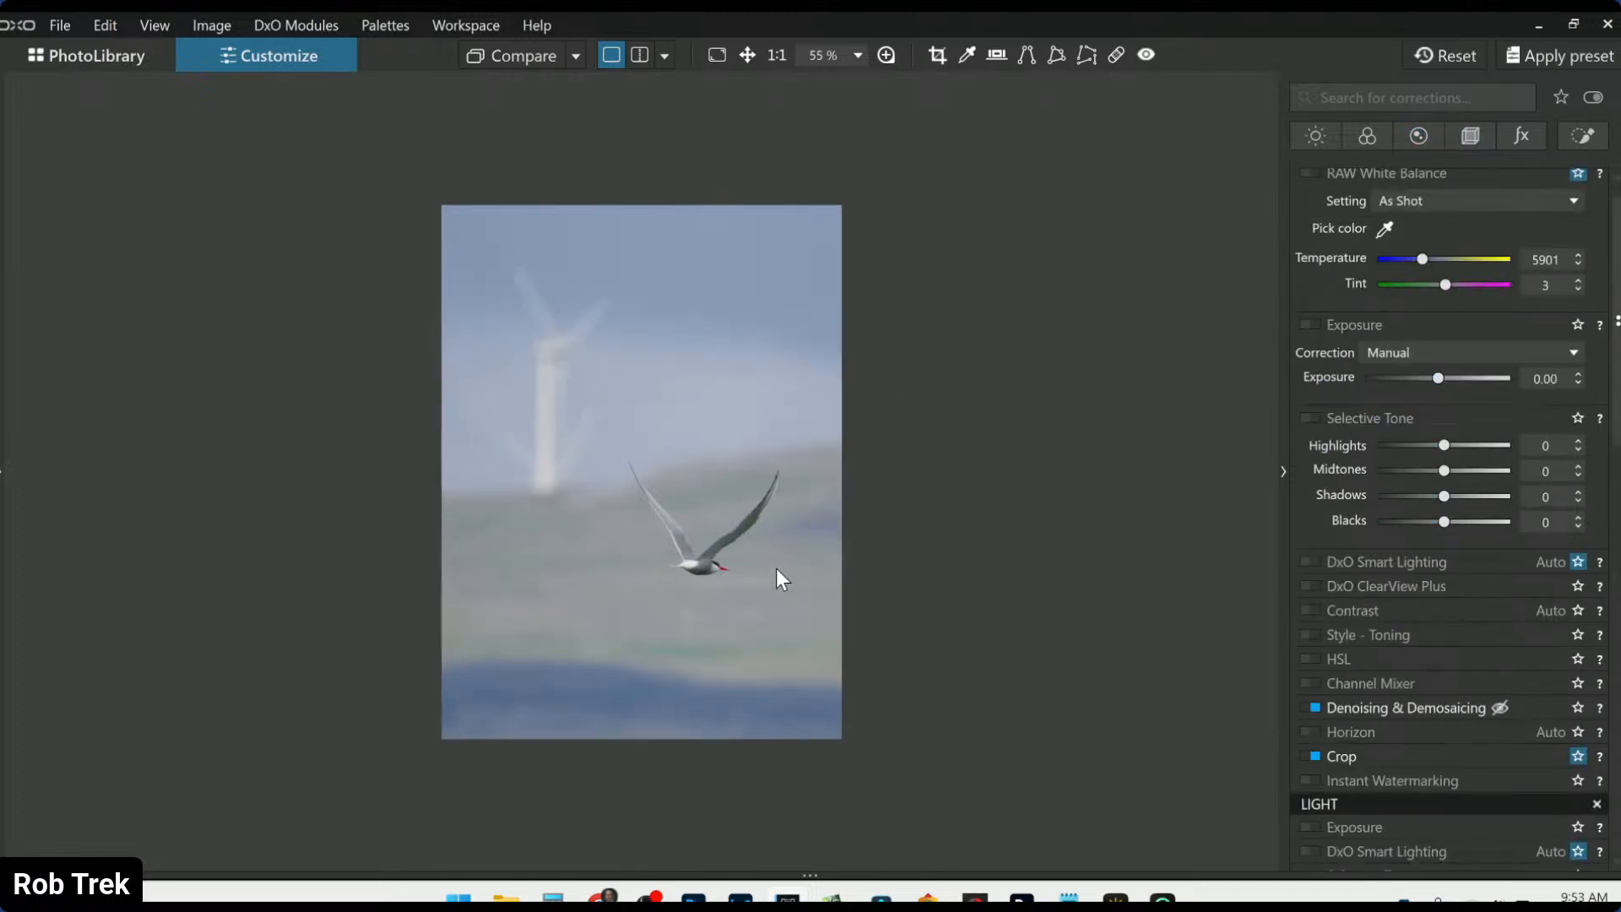
pyautogui.scroll(2, 777, 577)
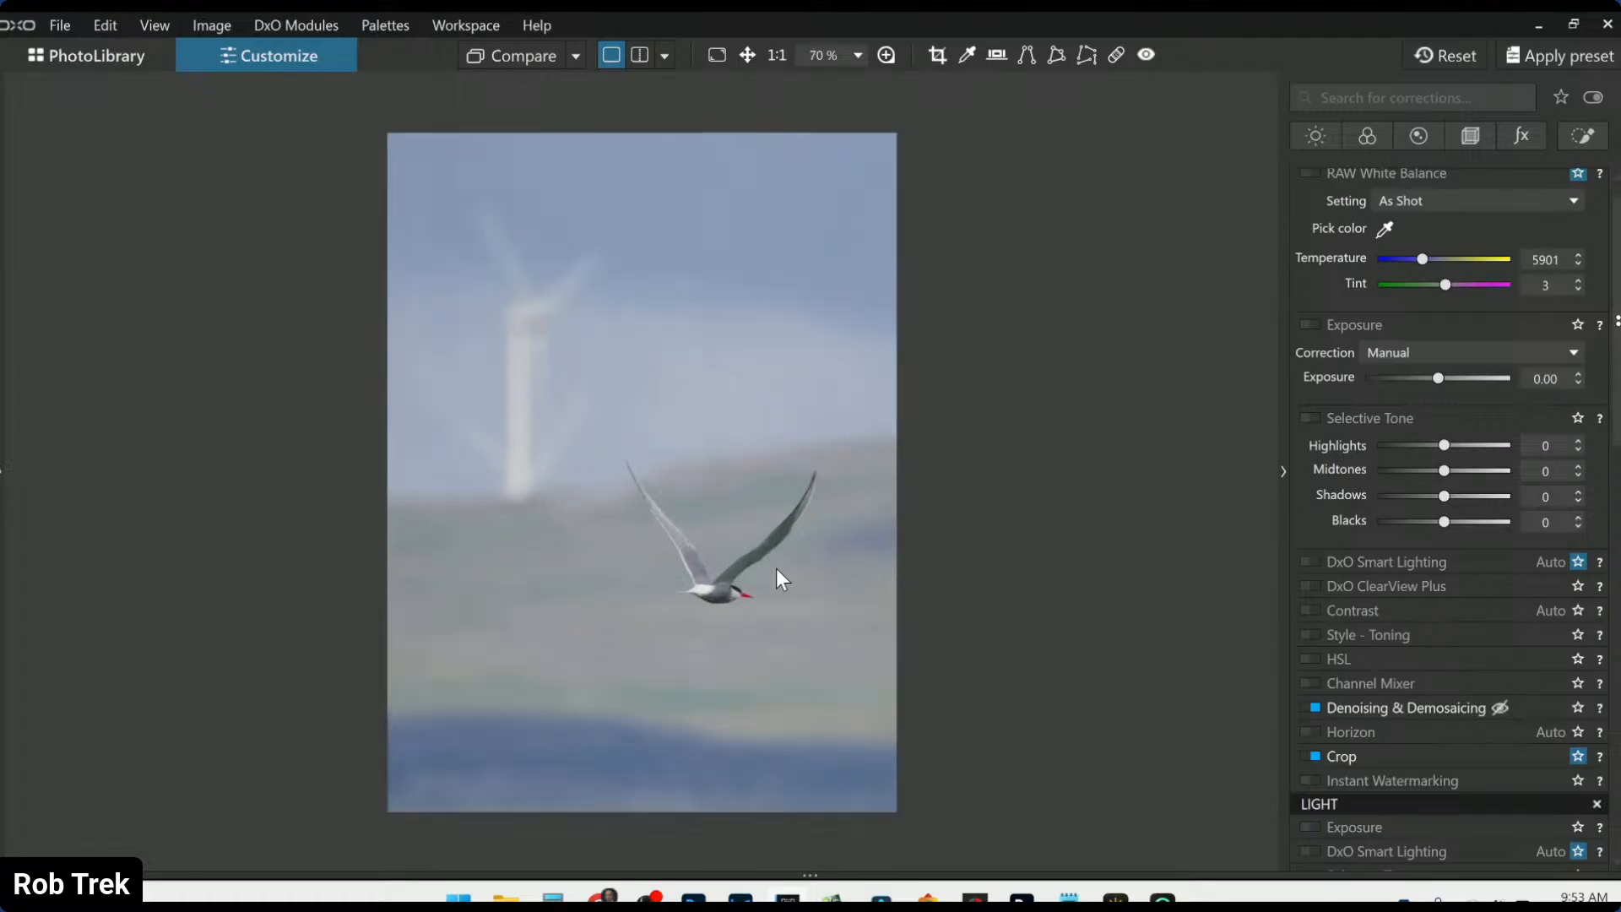
pyautogui.rightClick(534, 586)
pyautogui.click(681, 25)
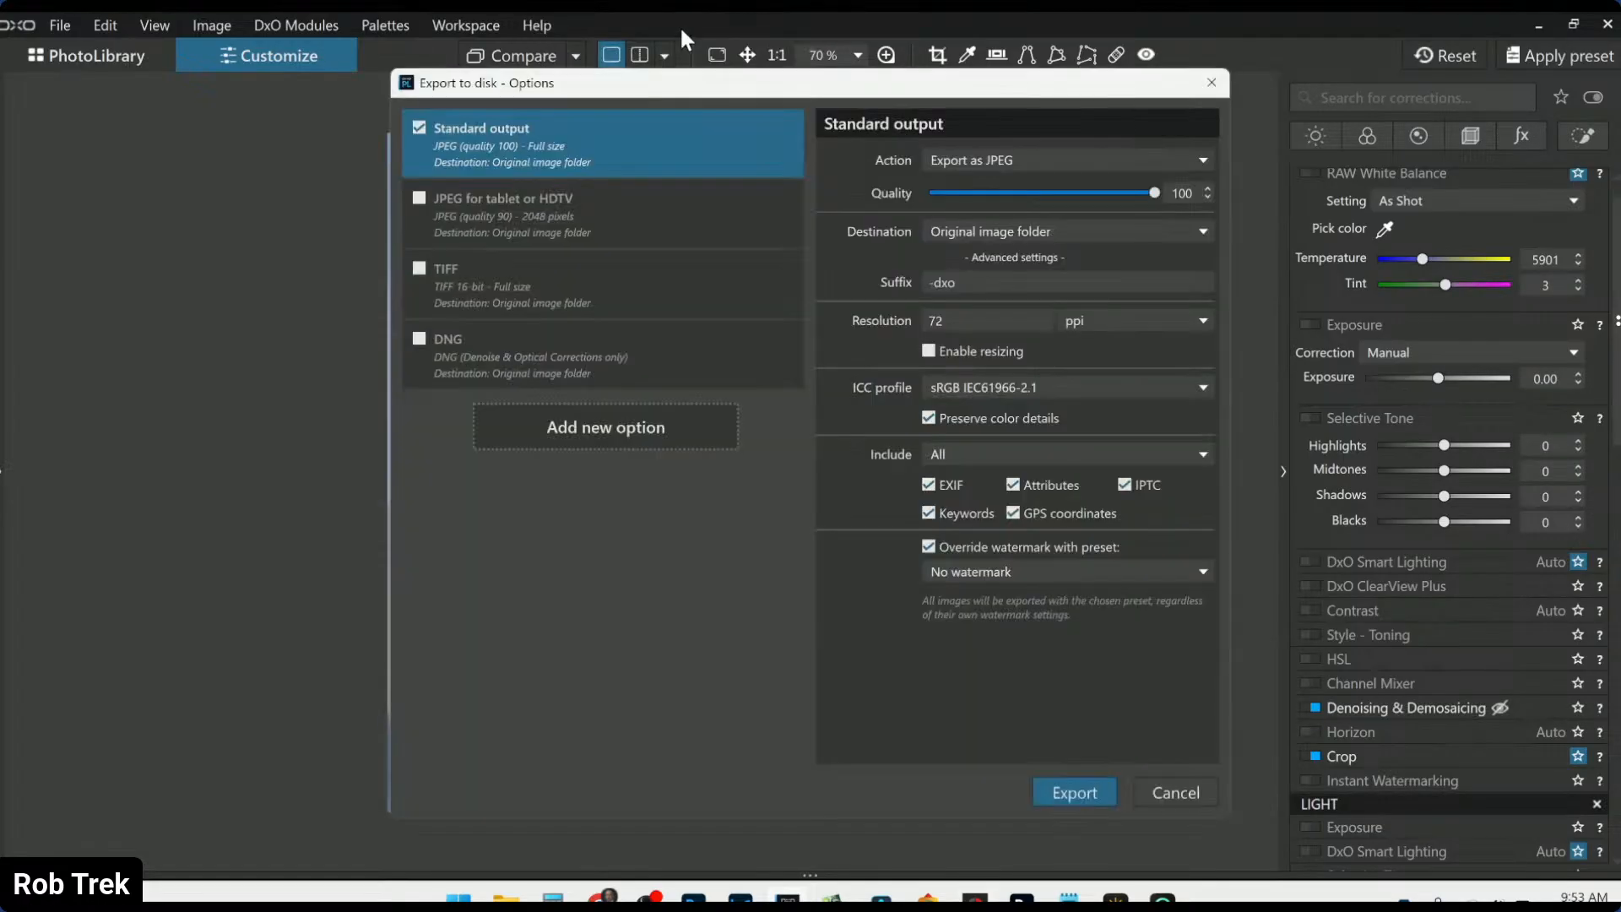
pyautogui.press('Return')
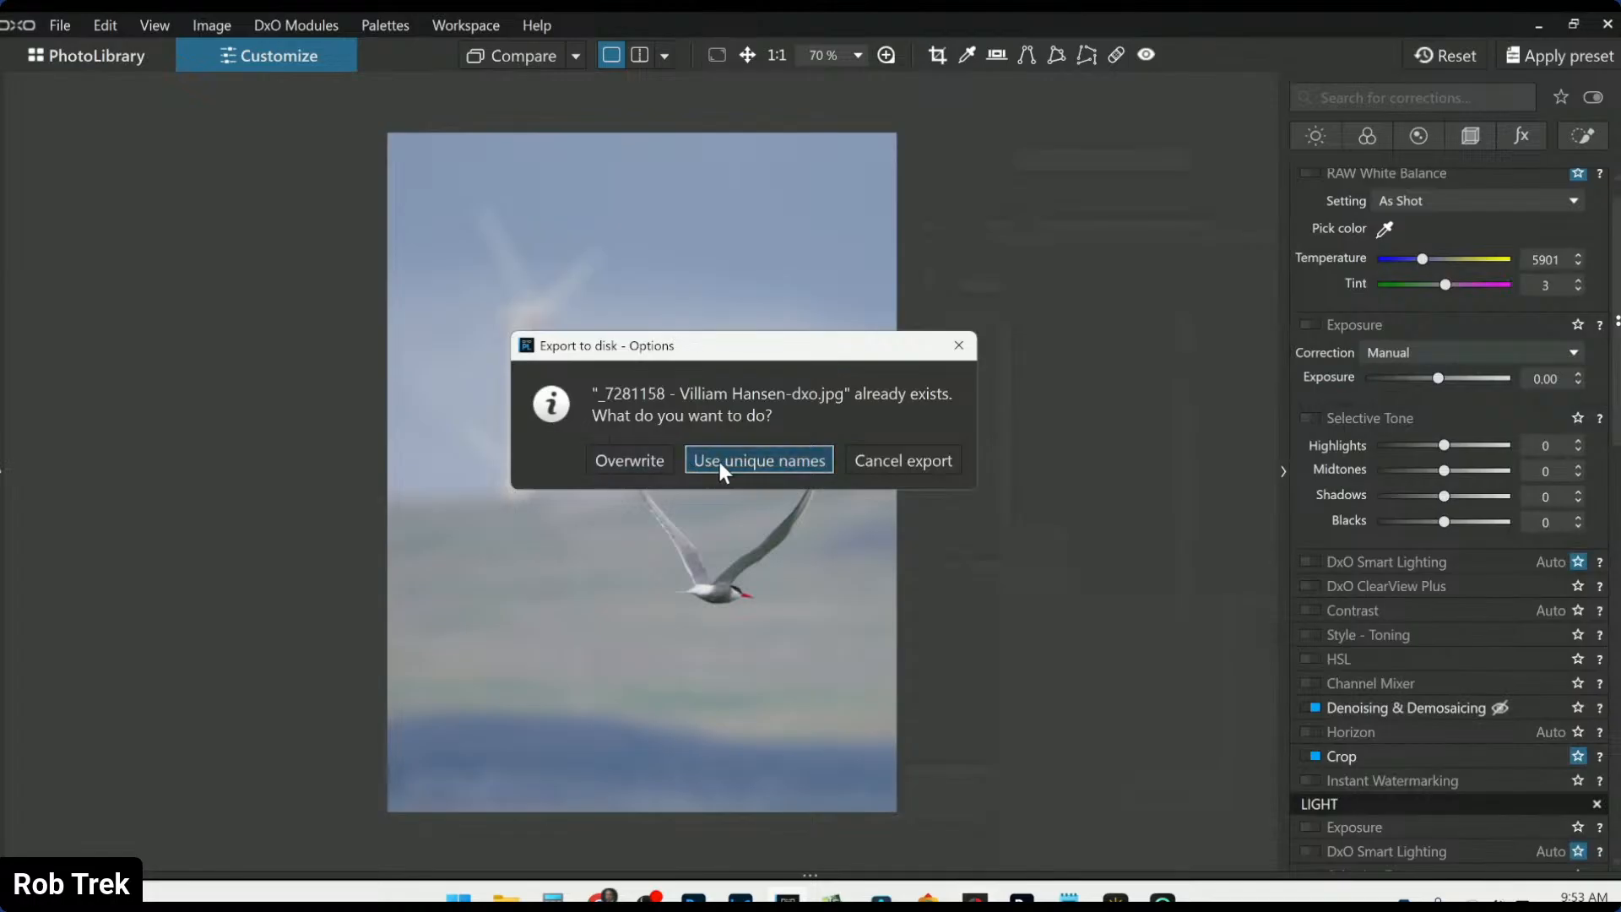
pyautogui.click(719, 462)
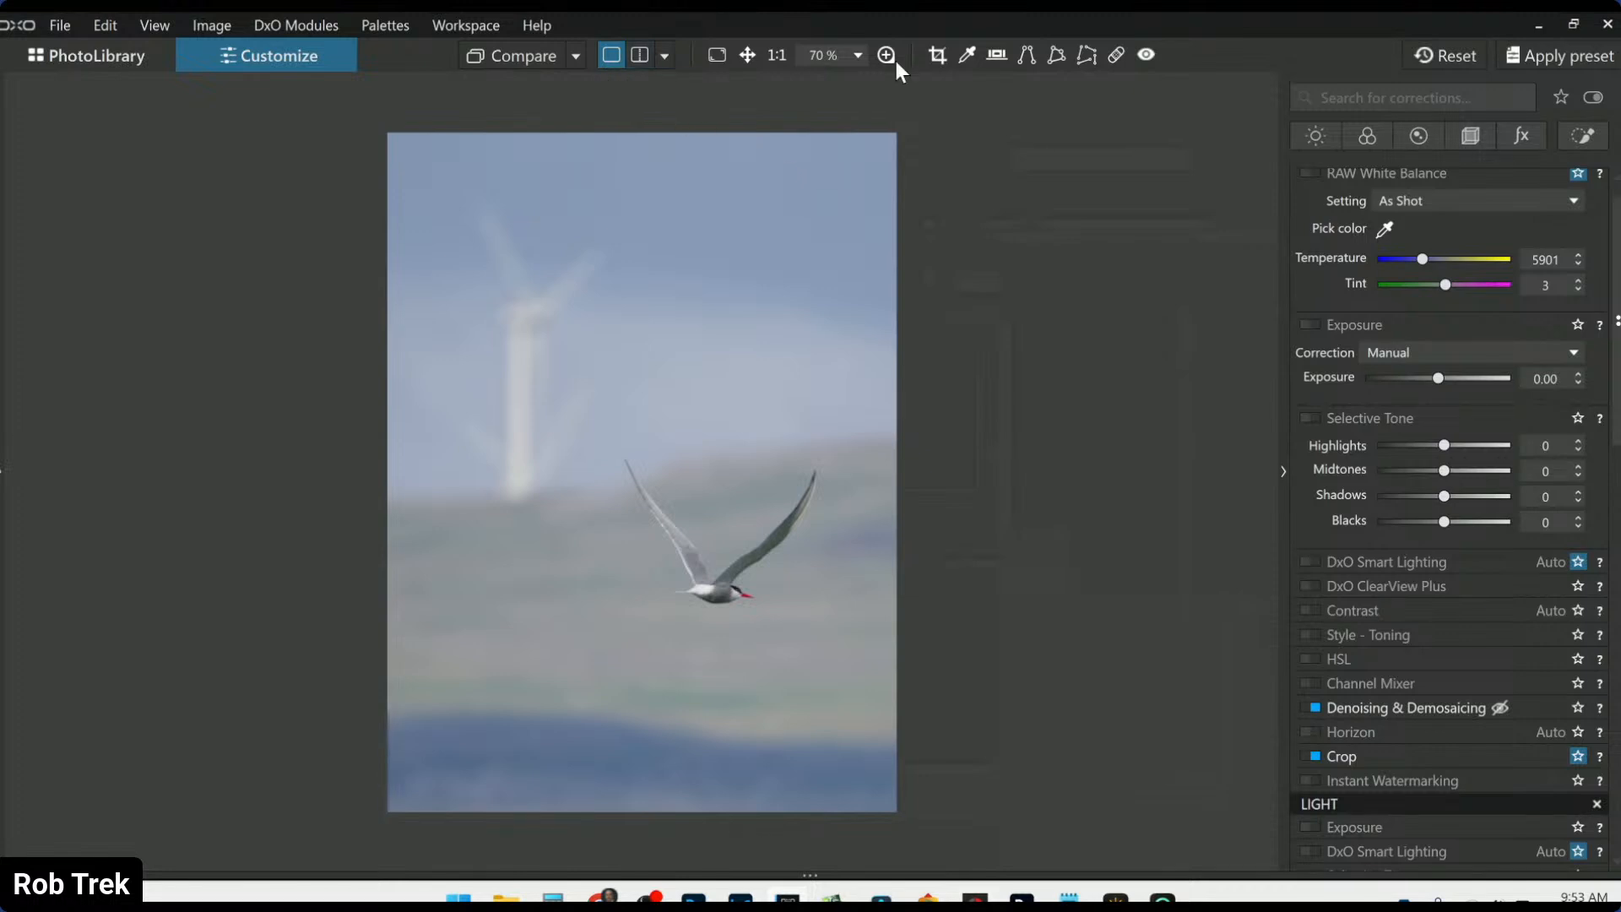
# Reset all corrections on the bird RAW and compare it side by side with the dxo-1 JPEG export, ending in single-image view
pyautogui.click(1435, 56)
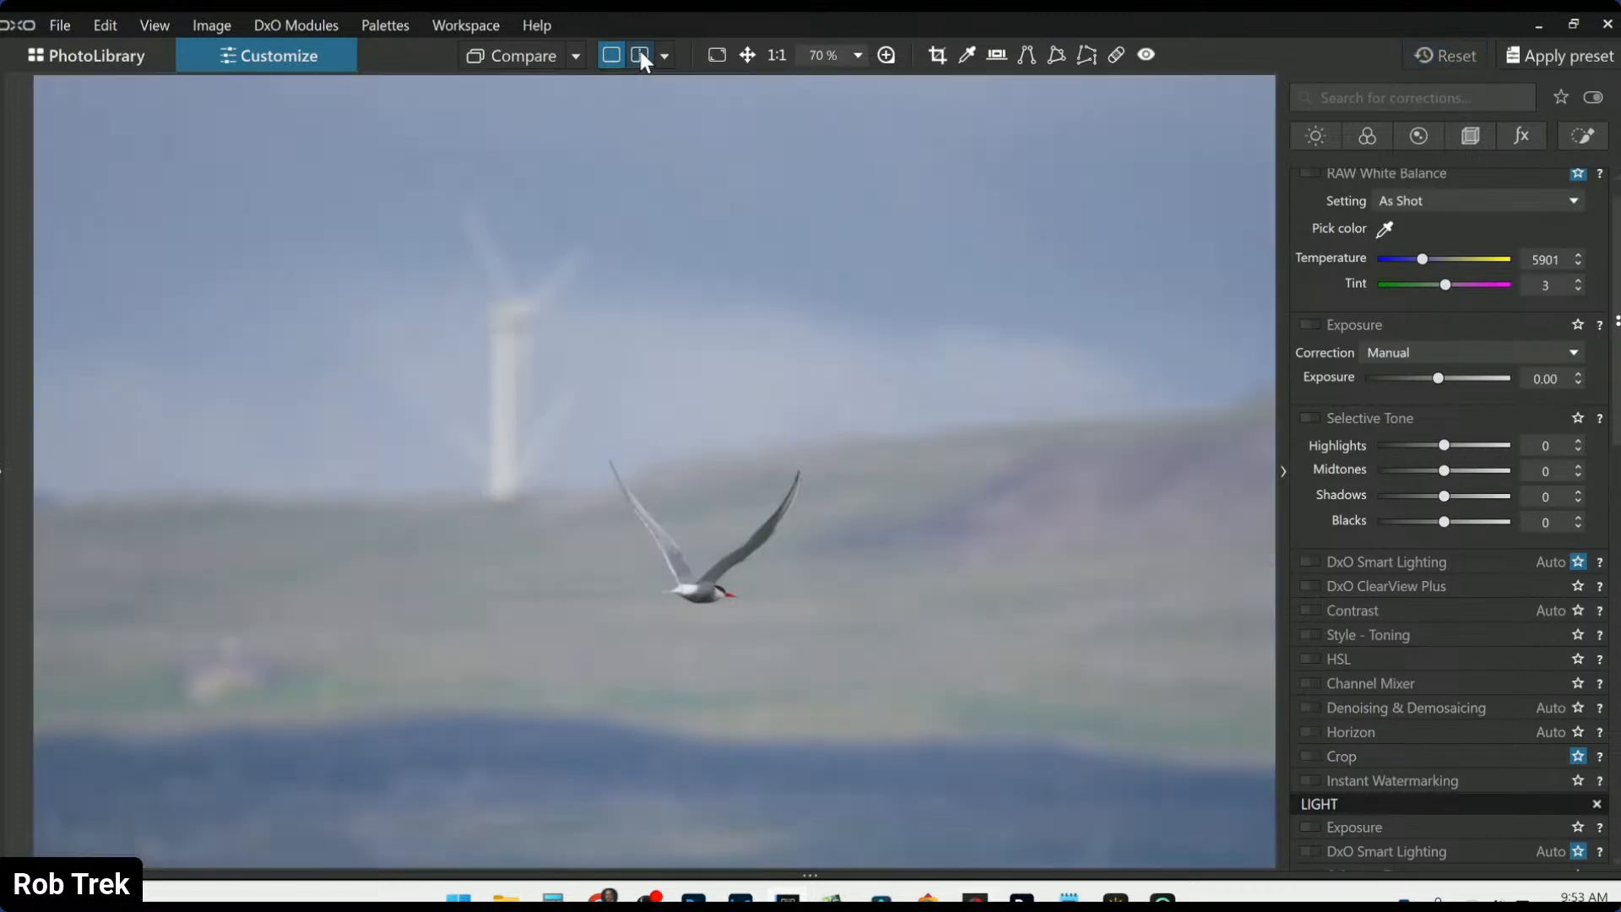
pyautogui.click(577, 56)
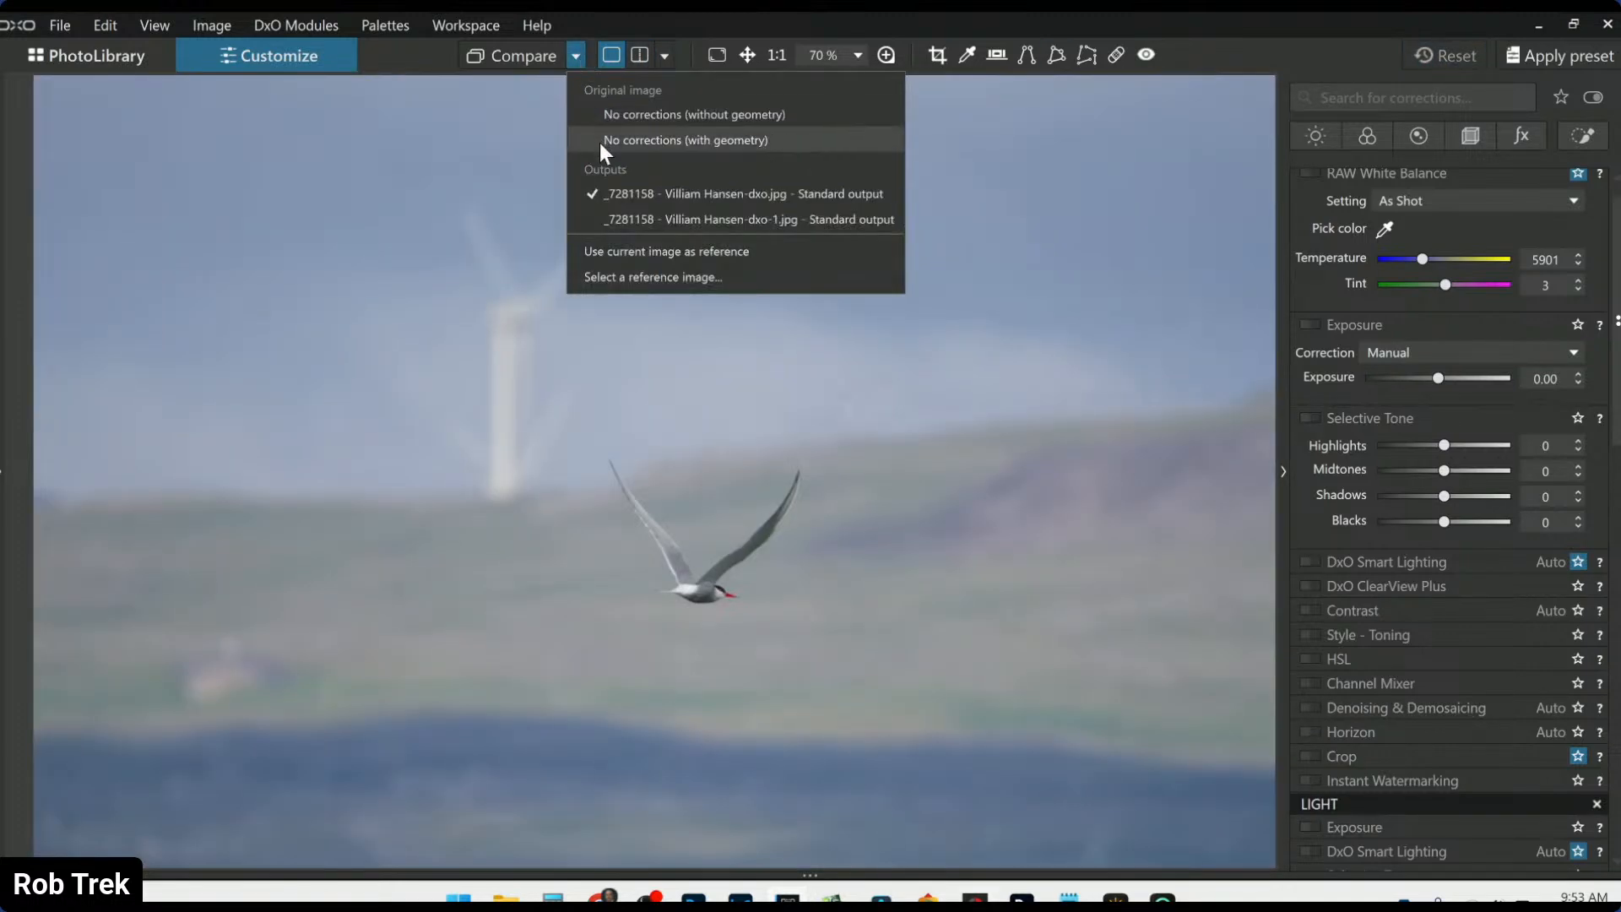
pyautogui.click(629, 221)
pyautogui.click(666, 58)
pyautogui.click(687, 89)
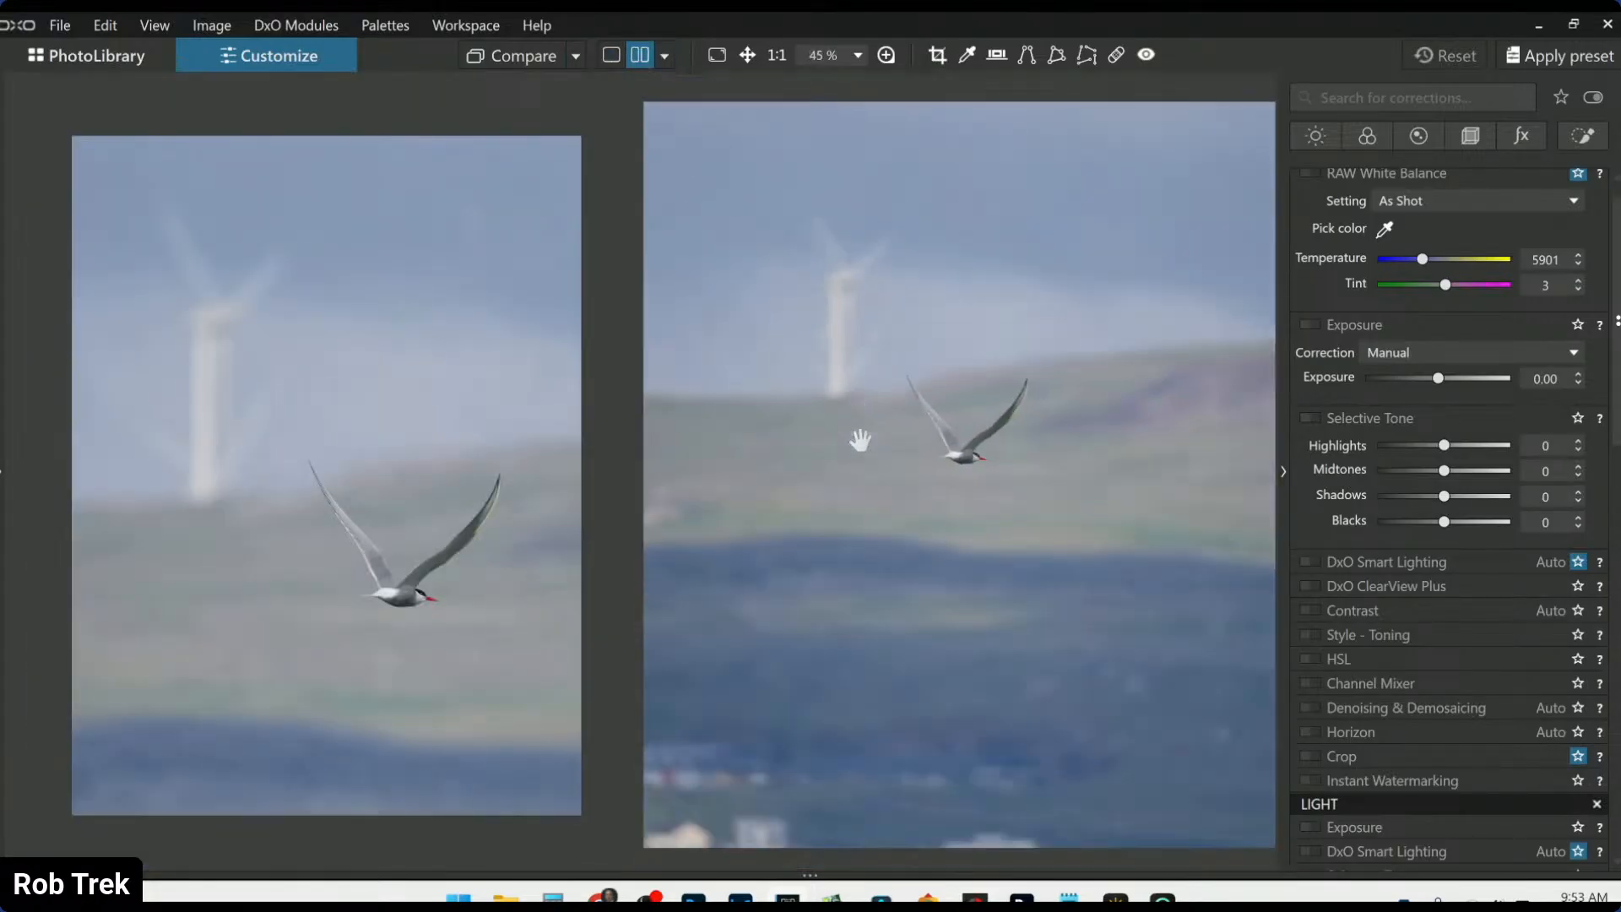
pyautogui.click(1283, 472)
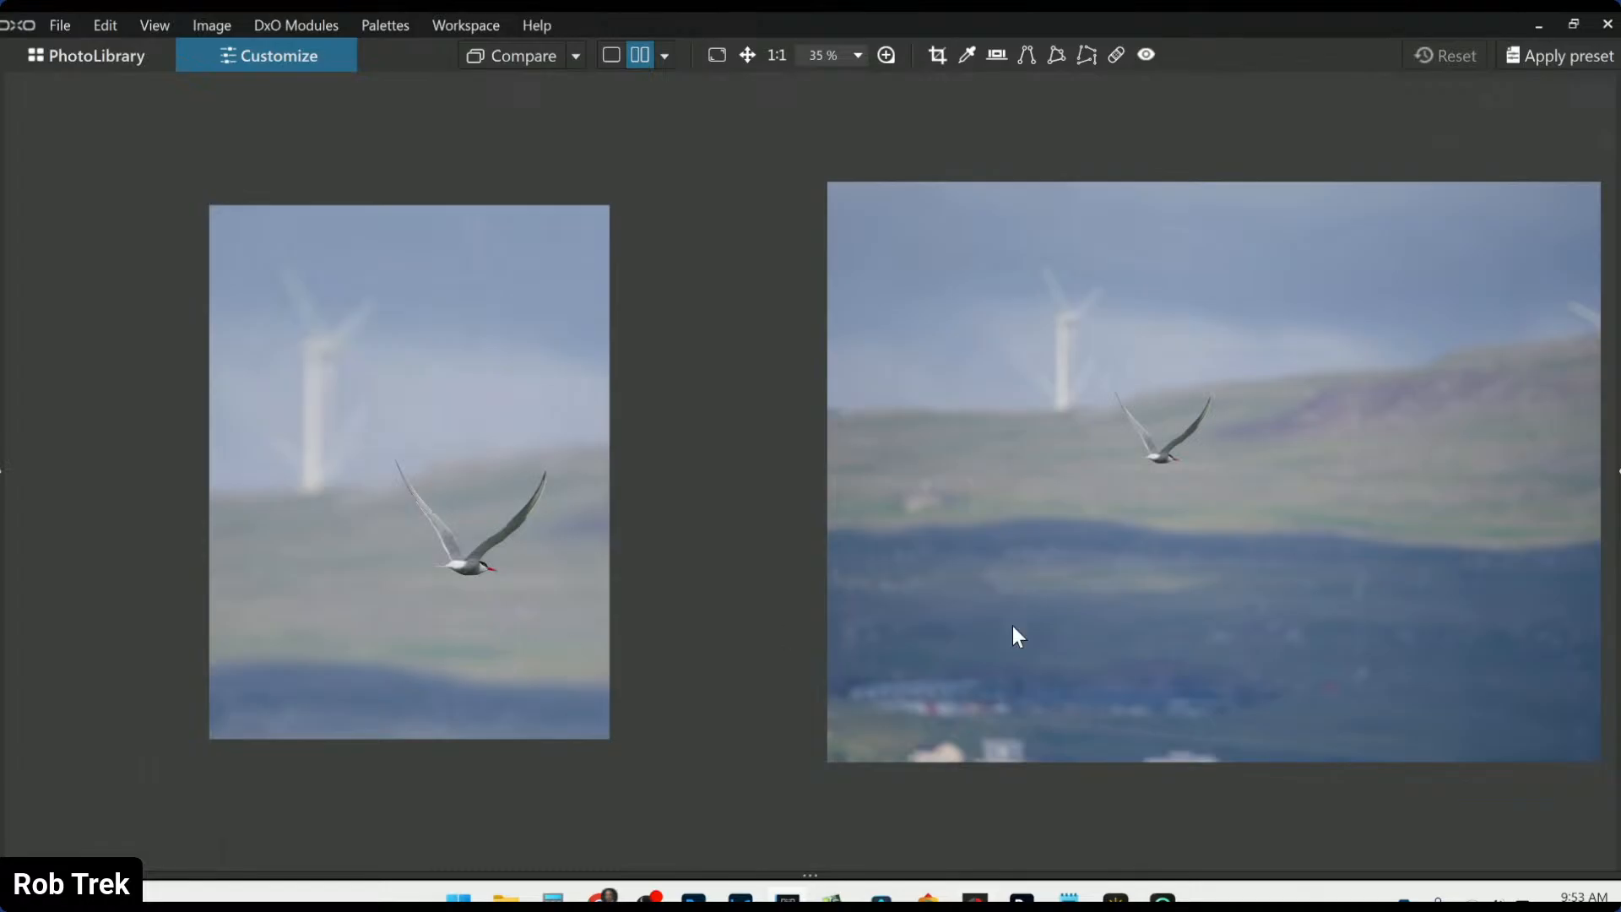
pyautogui.click(612, 56)
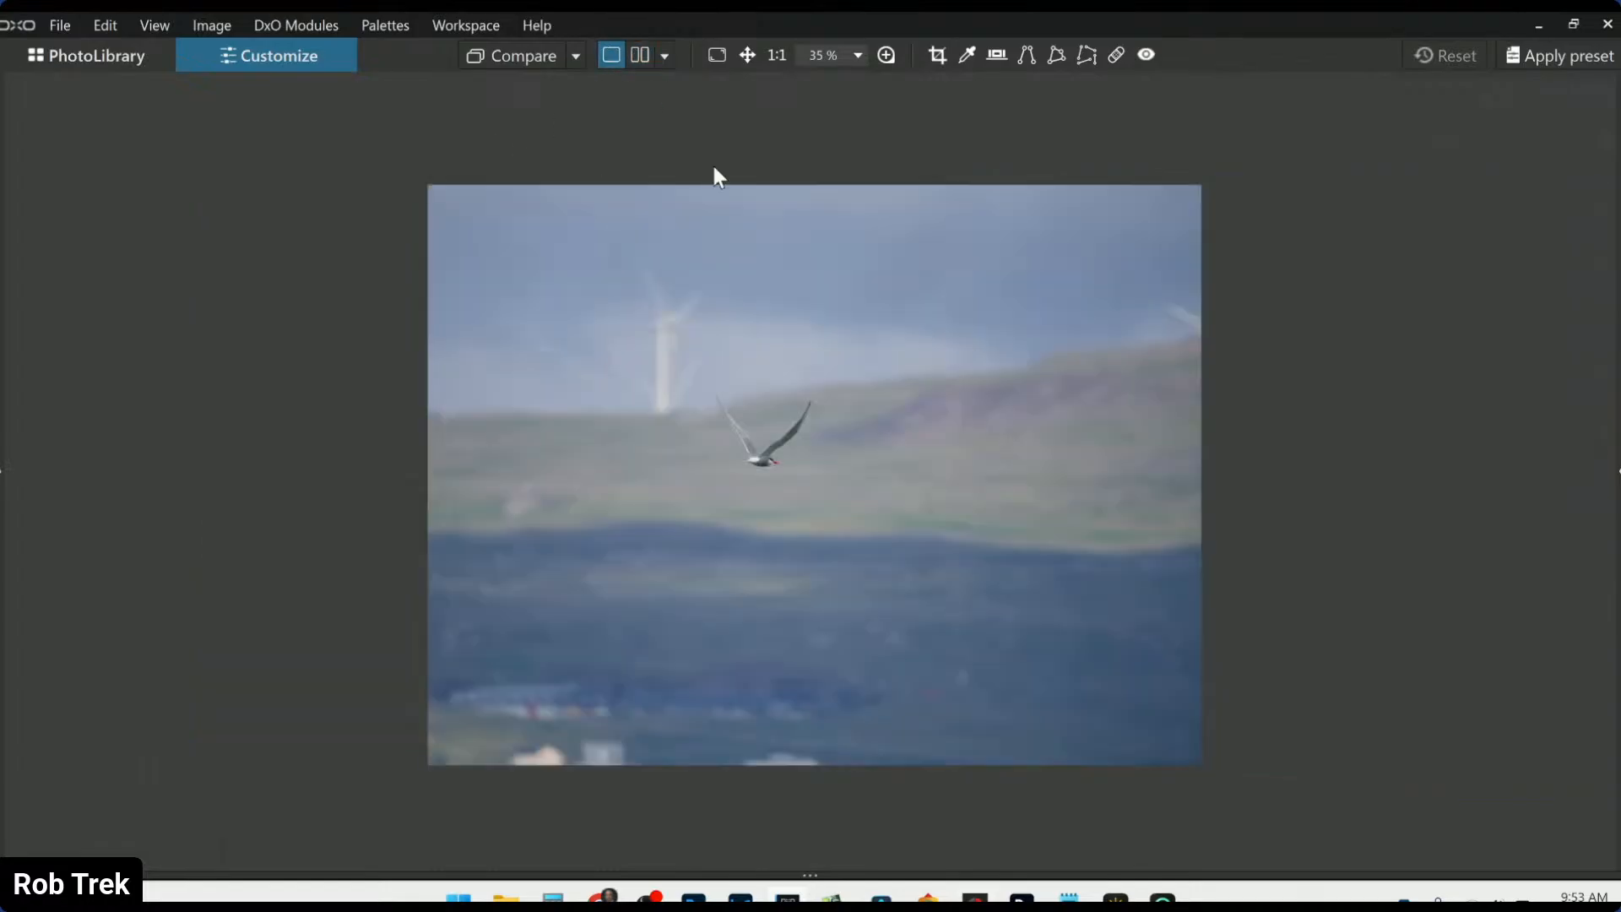
# Return to the library and open the RAW photo of the beach pier for customizing
pyautogui.click(113, 64)
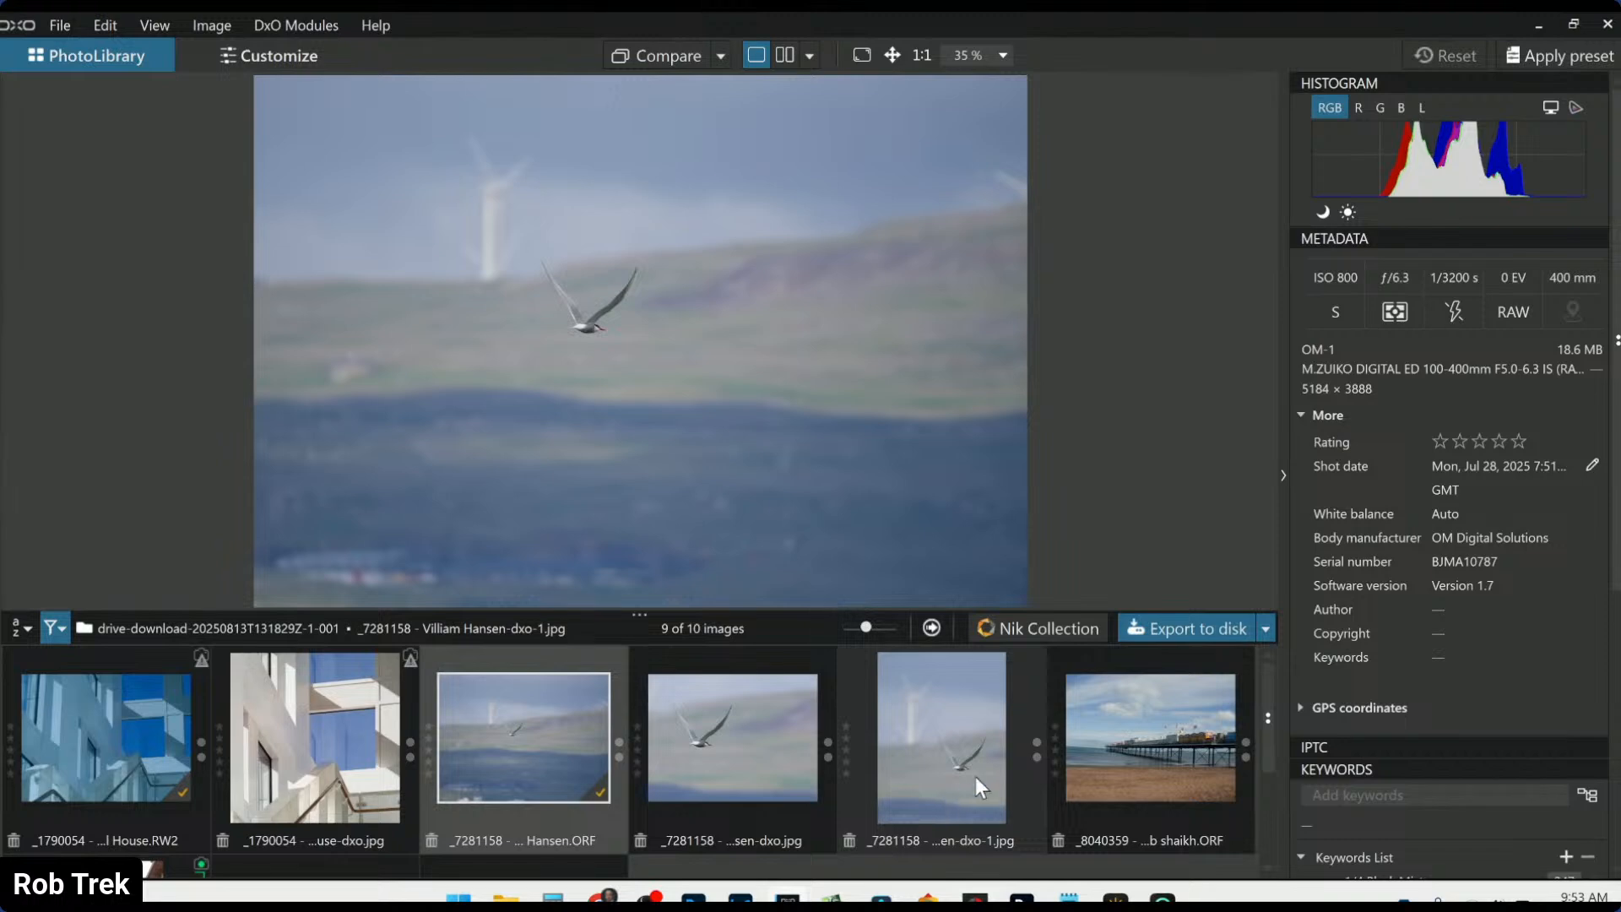
pyautogui.scroll(-2, 975, 775)
pyautogui.scroll(2, 969, 775)
pyautogui.click(1091, 761)
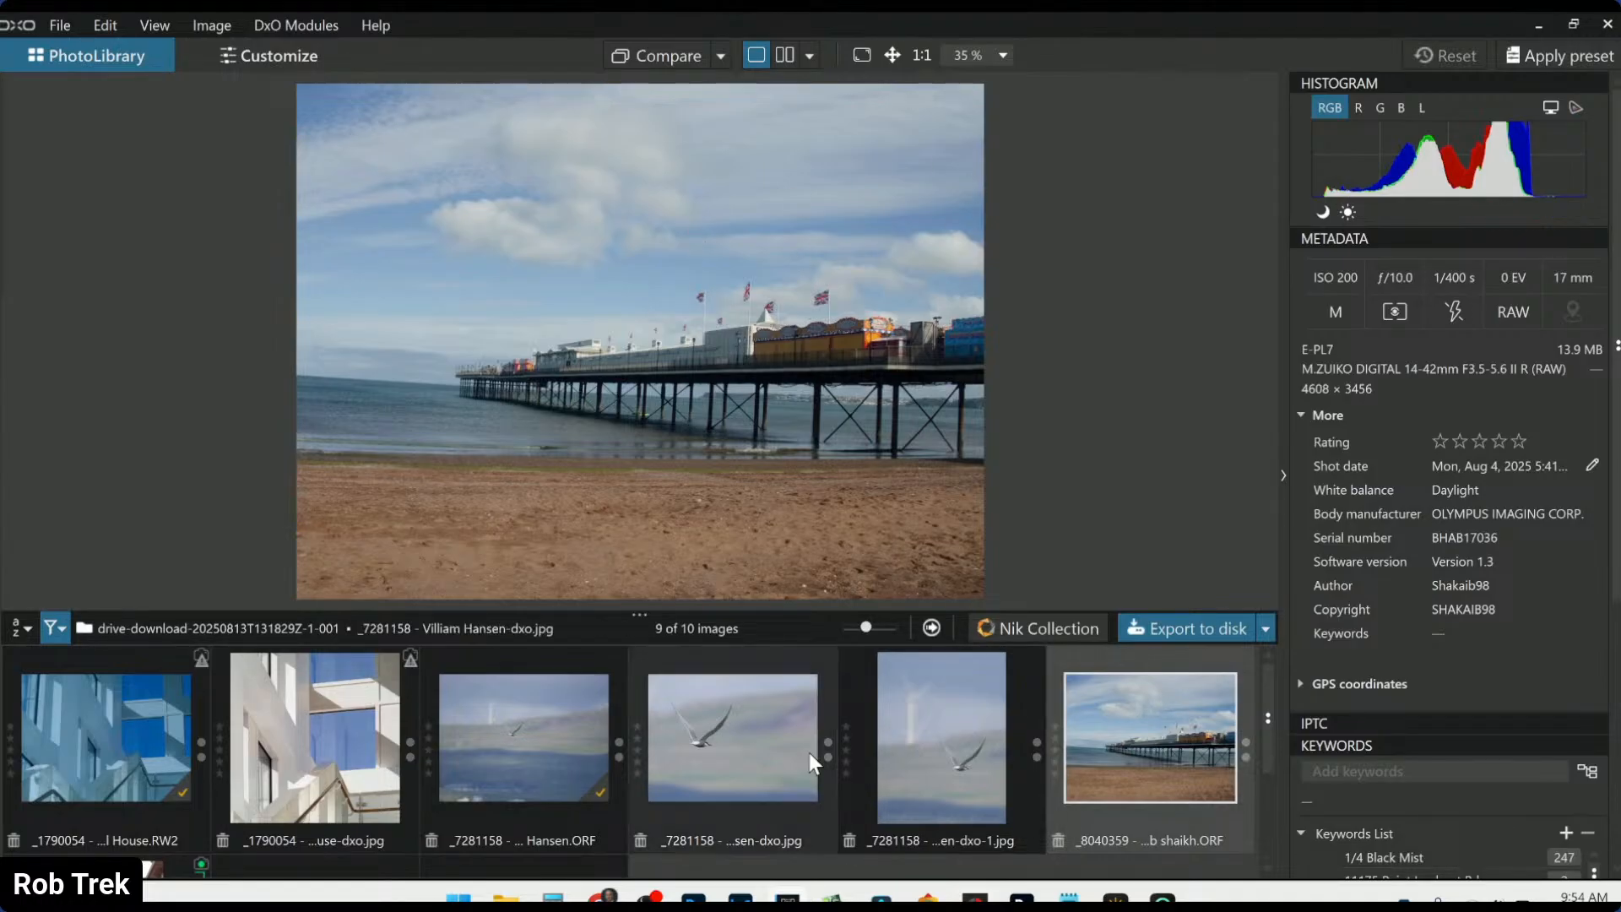
pyautogui.doubleClick(1188, 769)
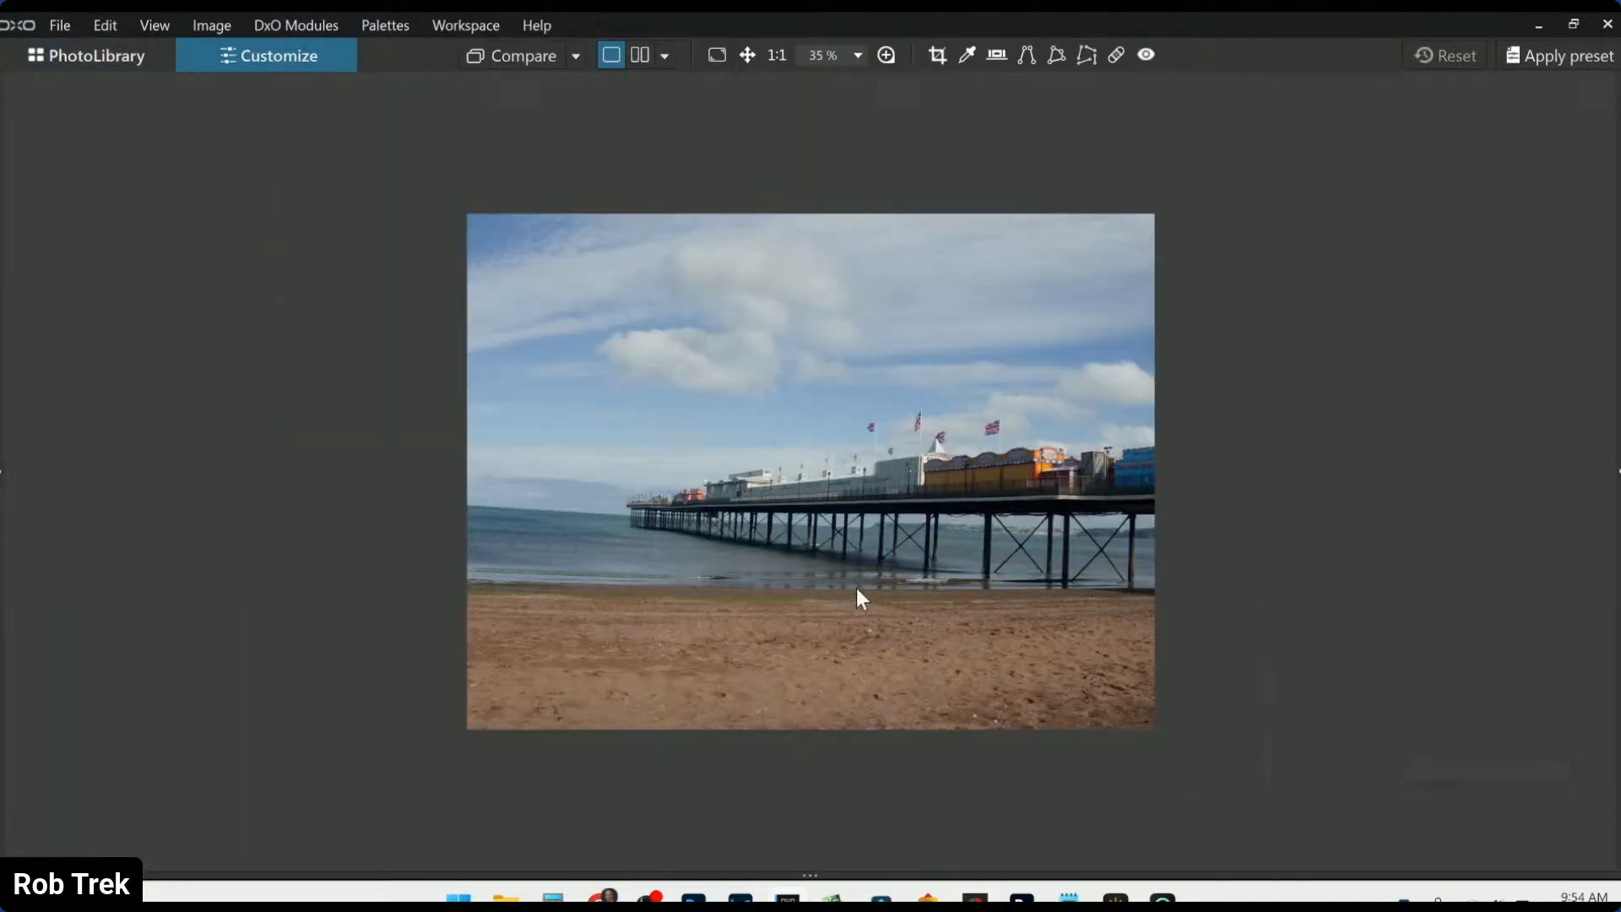
pyautogui.scroll(2, 856, 588)
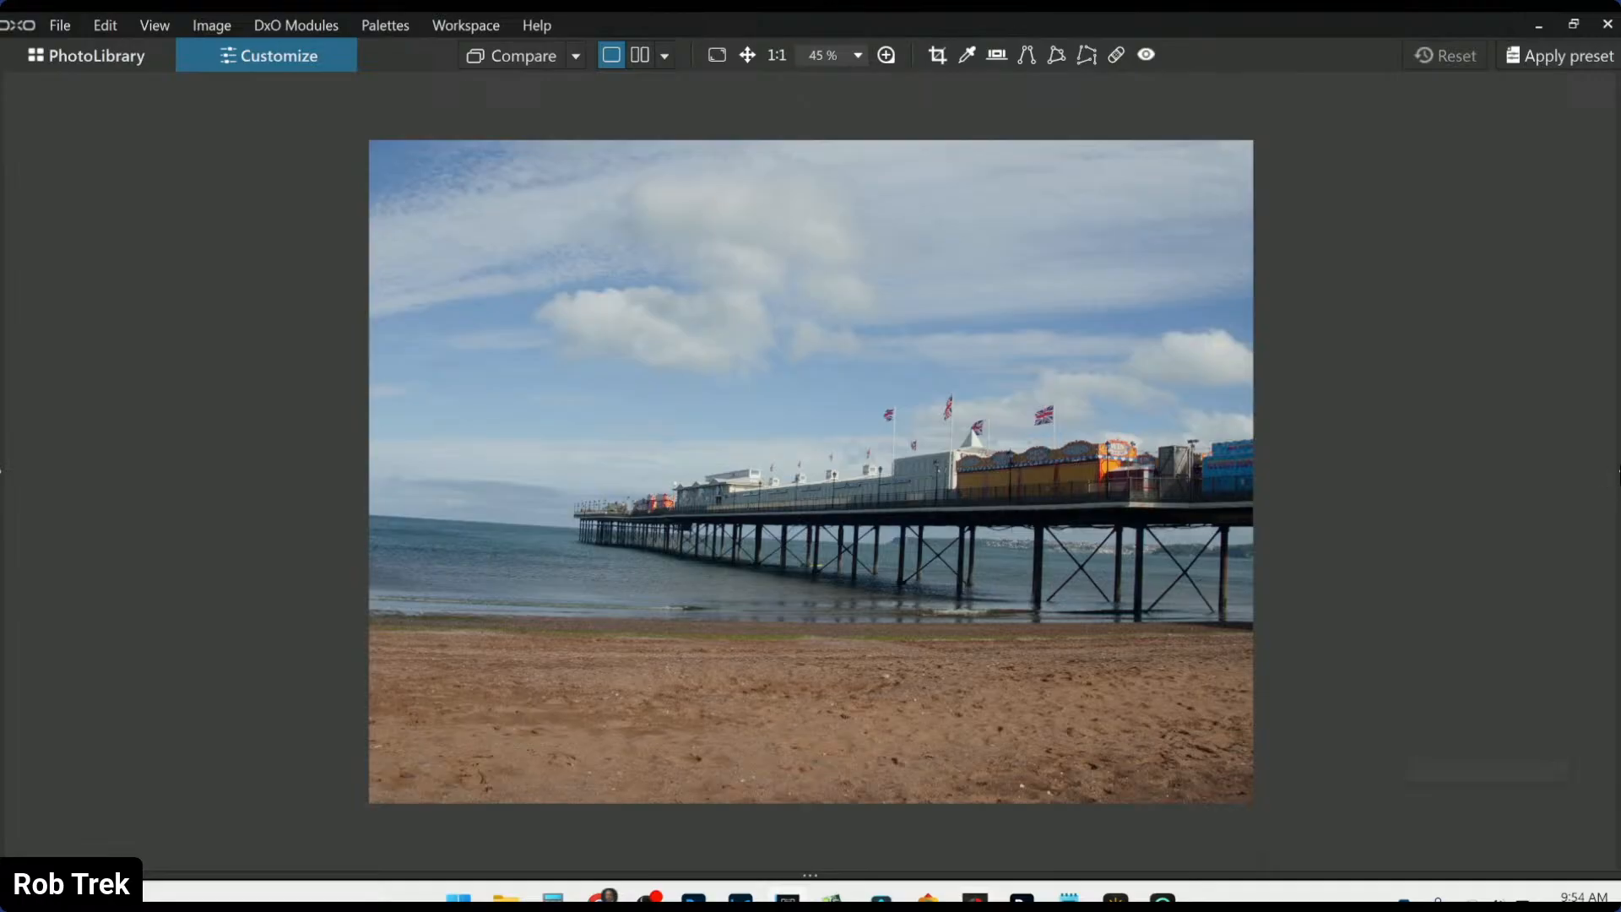
# Apply automatic perspective correction to the pier photo and crop it automatically based on keystoning / horizon
pyautogui.click(1618, 471)
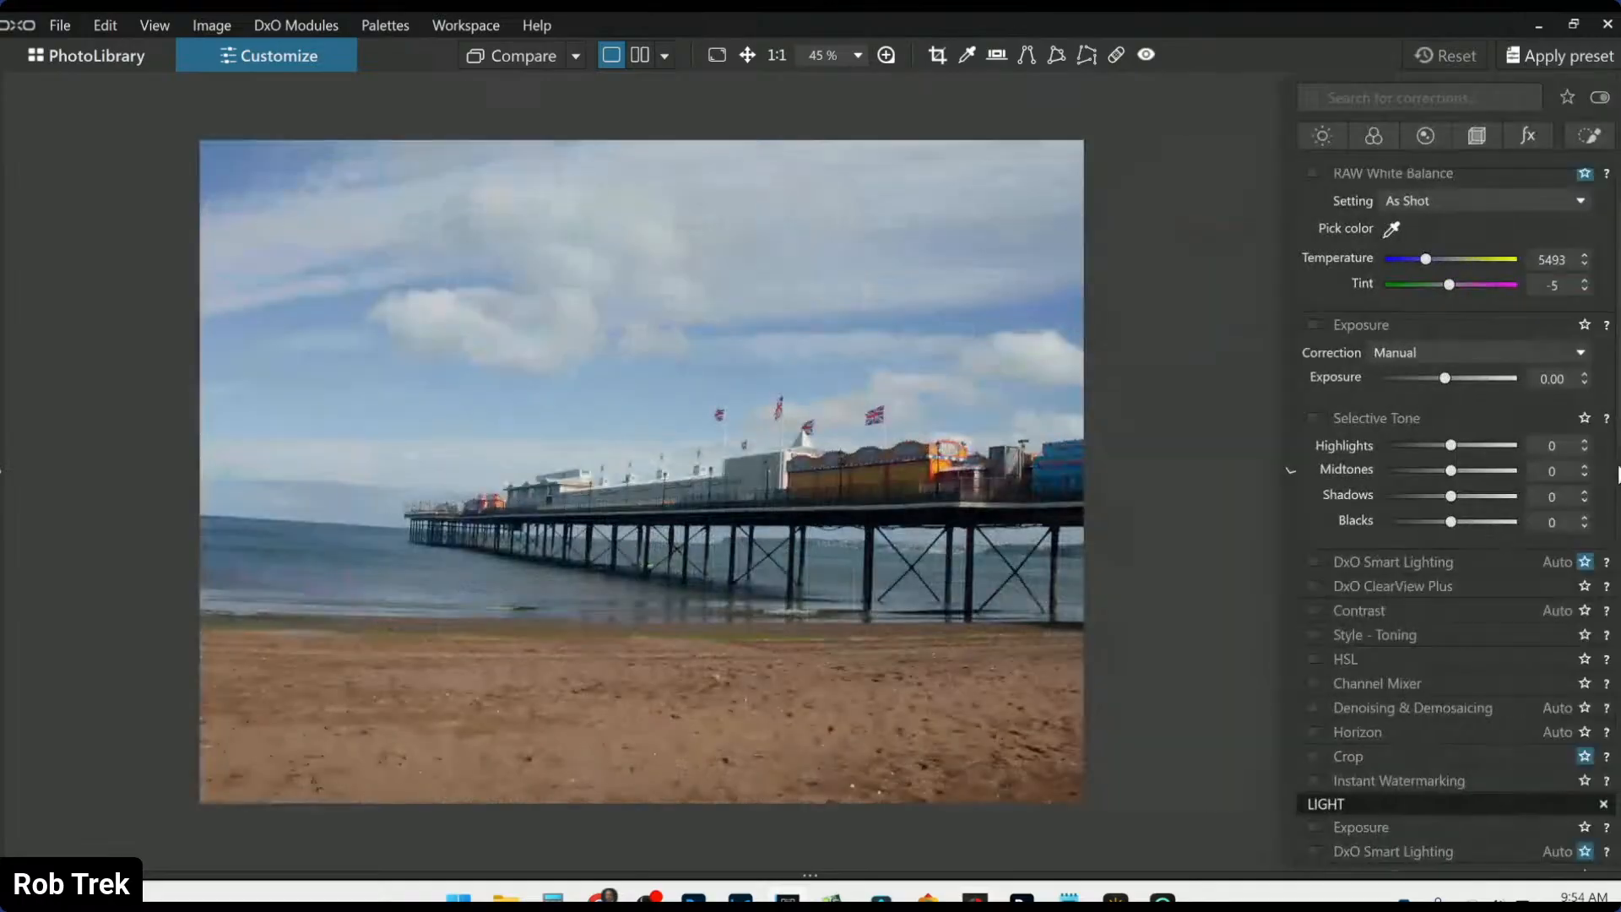
pyautogui.click(1479, 135)
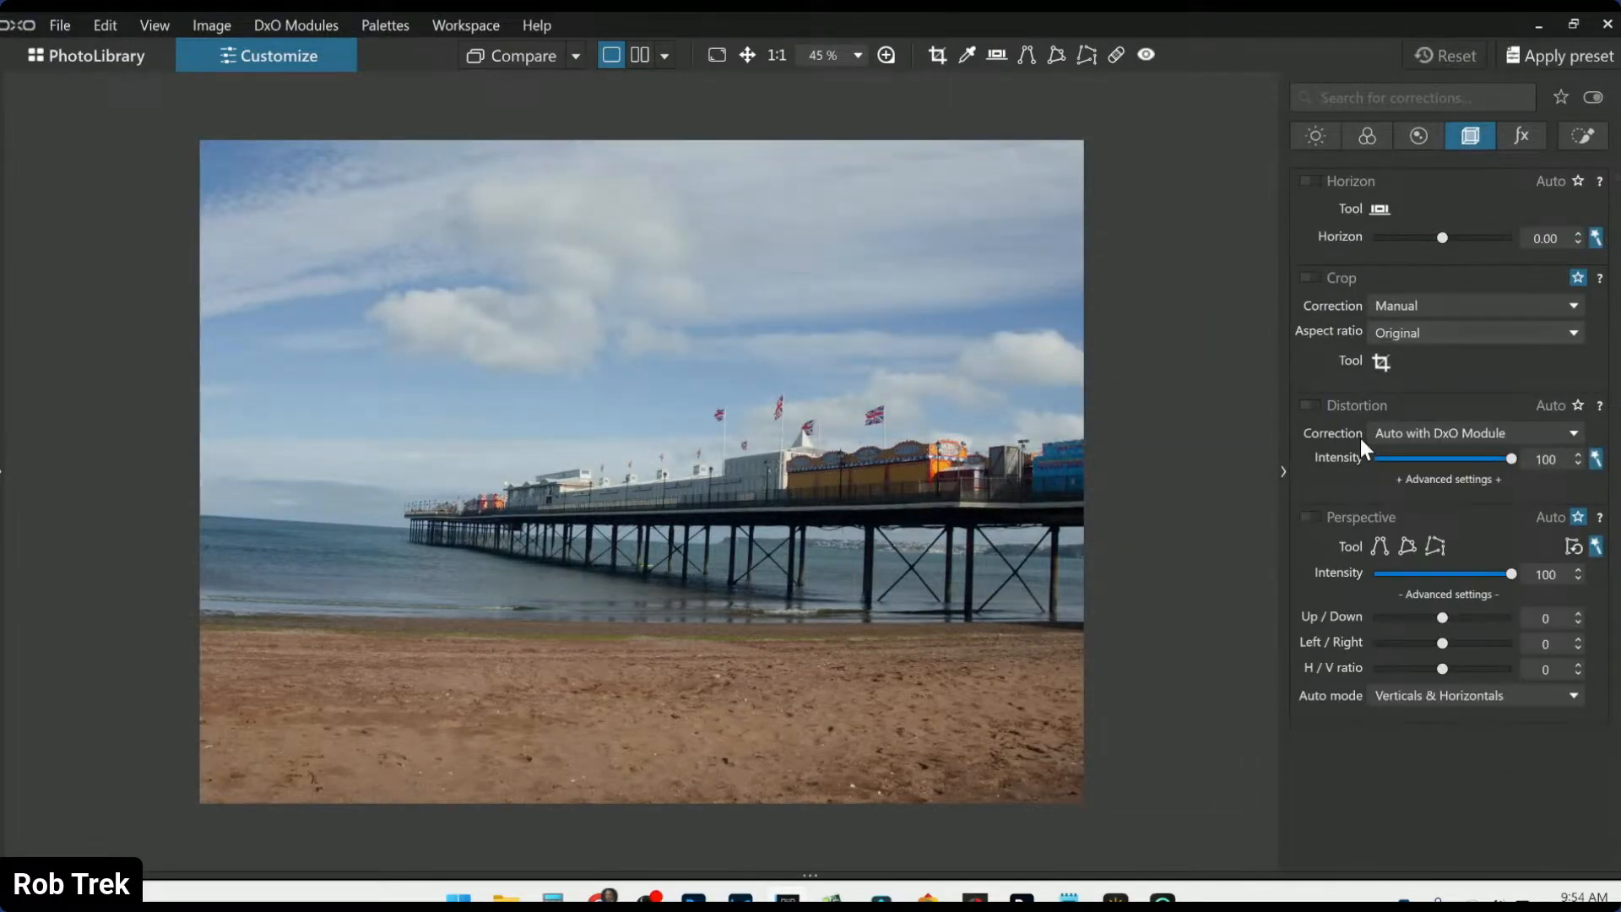
pyautogui.click(1312, 511)
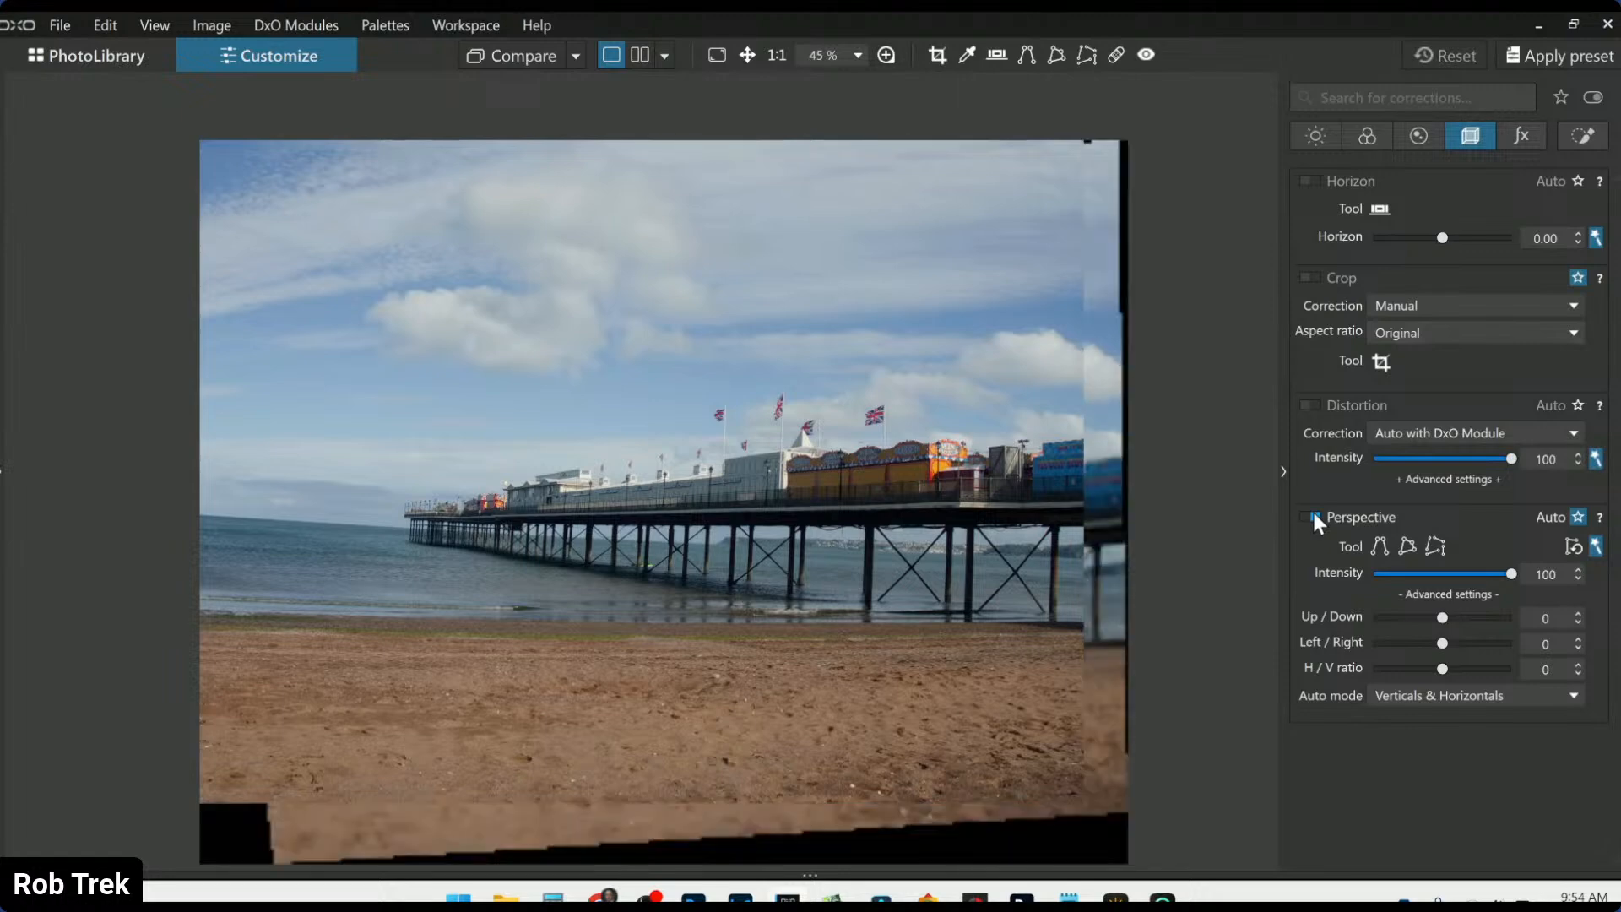
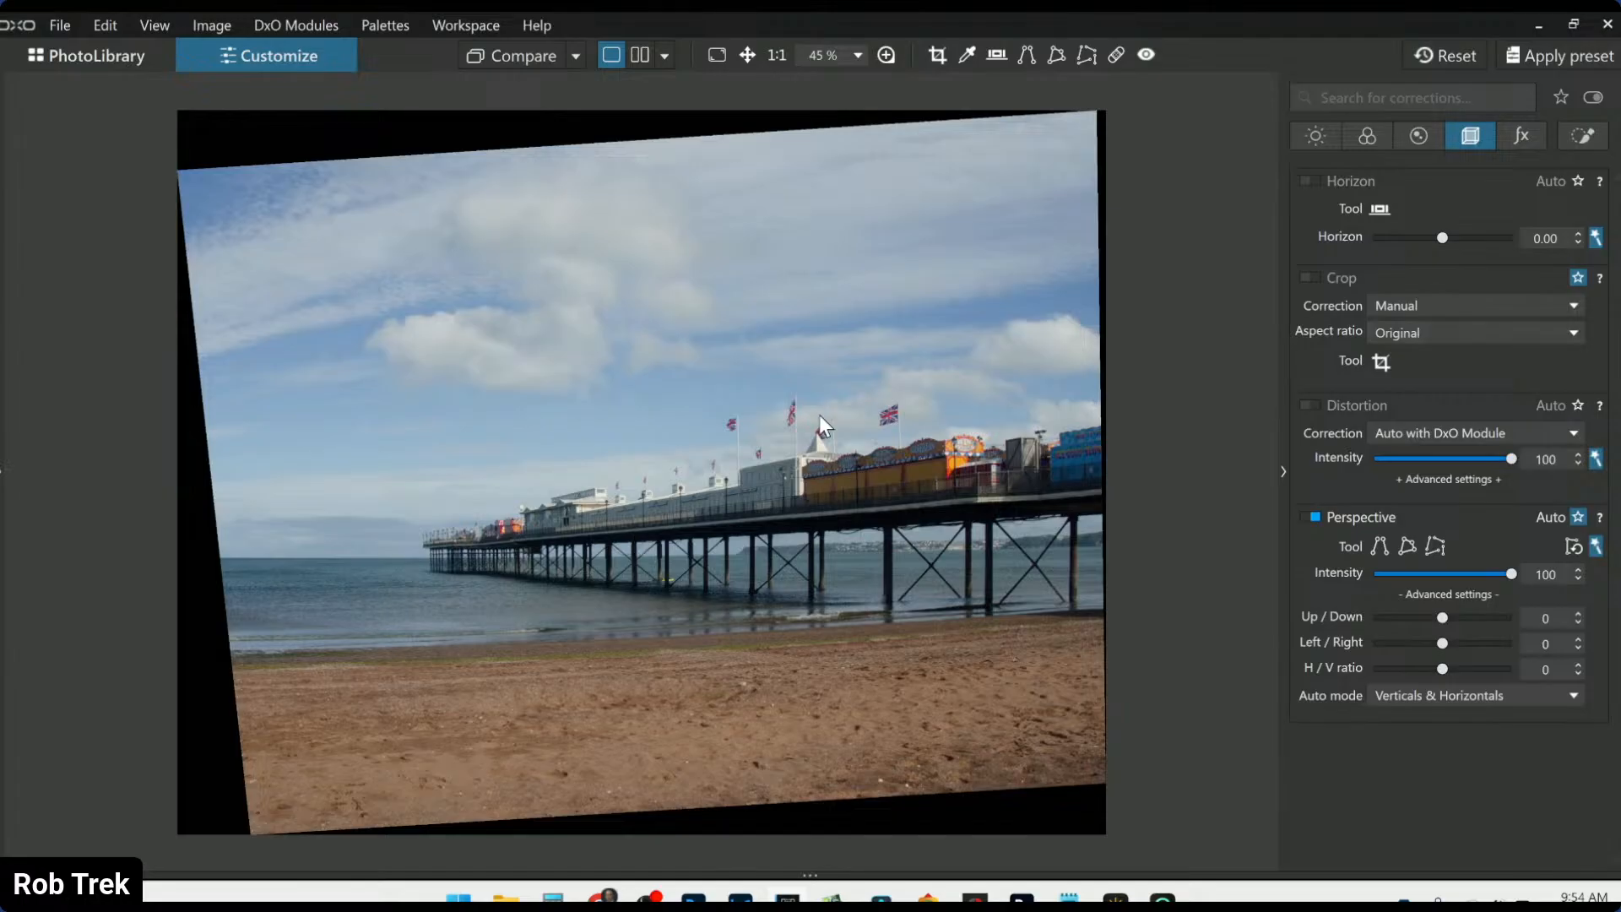
pyautogui.click(1388, 309)
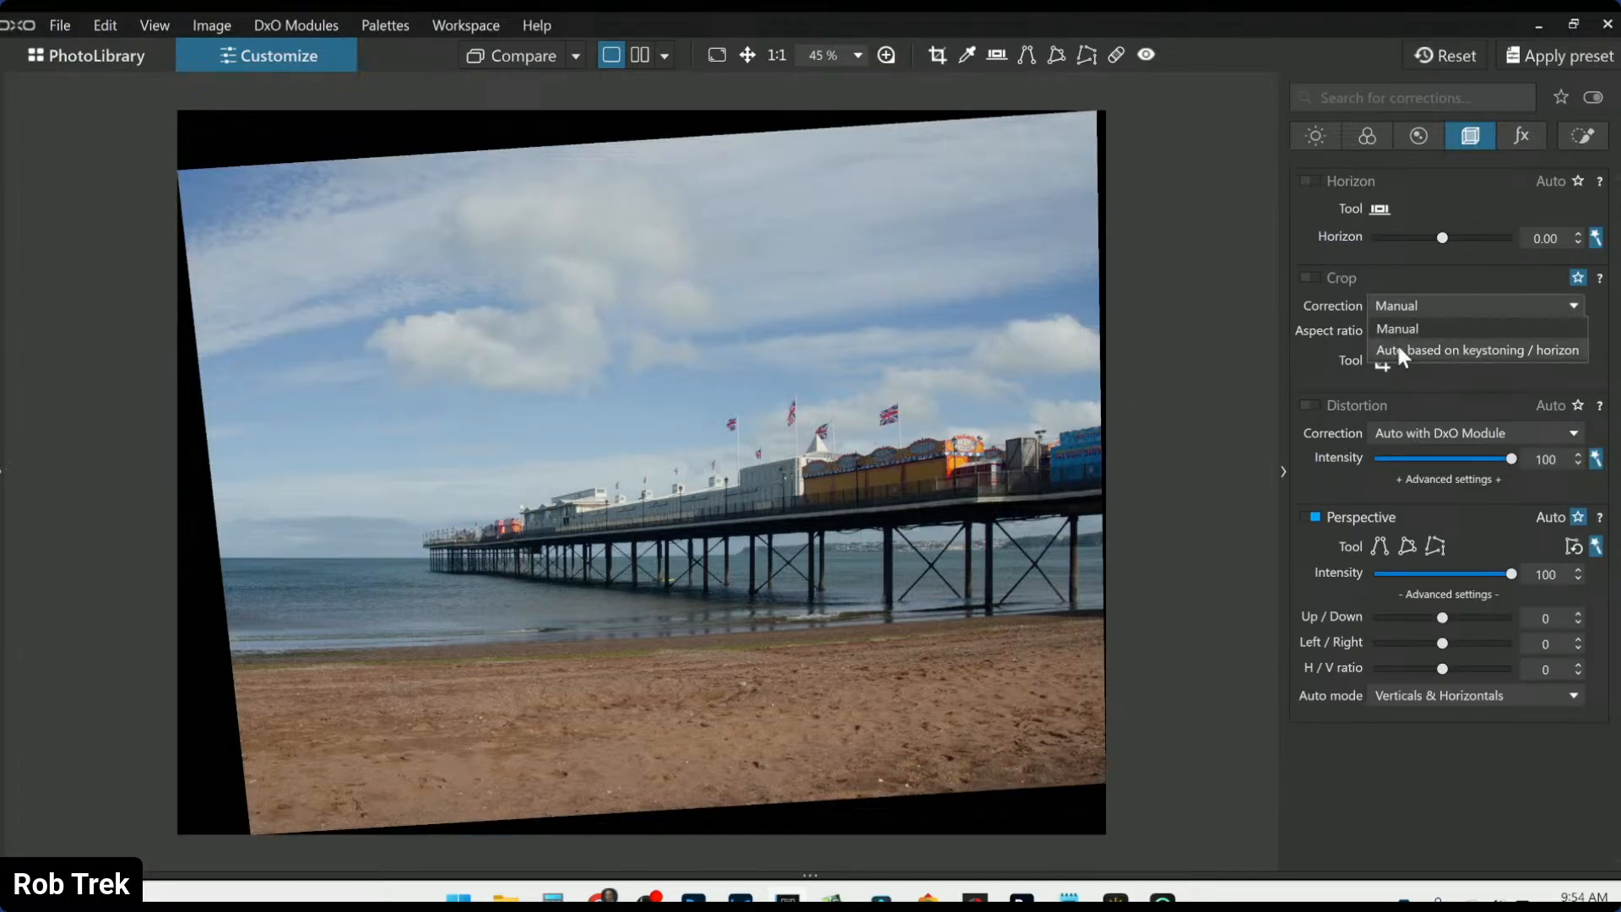
pyautogui.click(1397, 348)
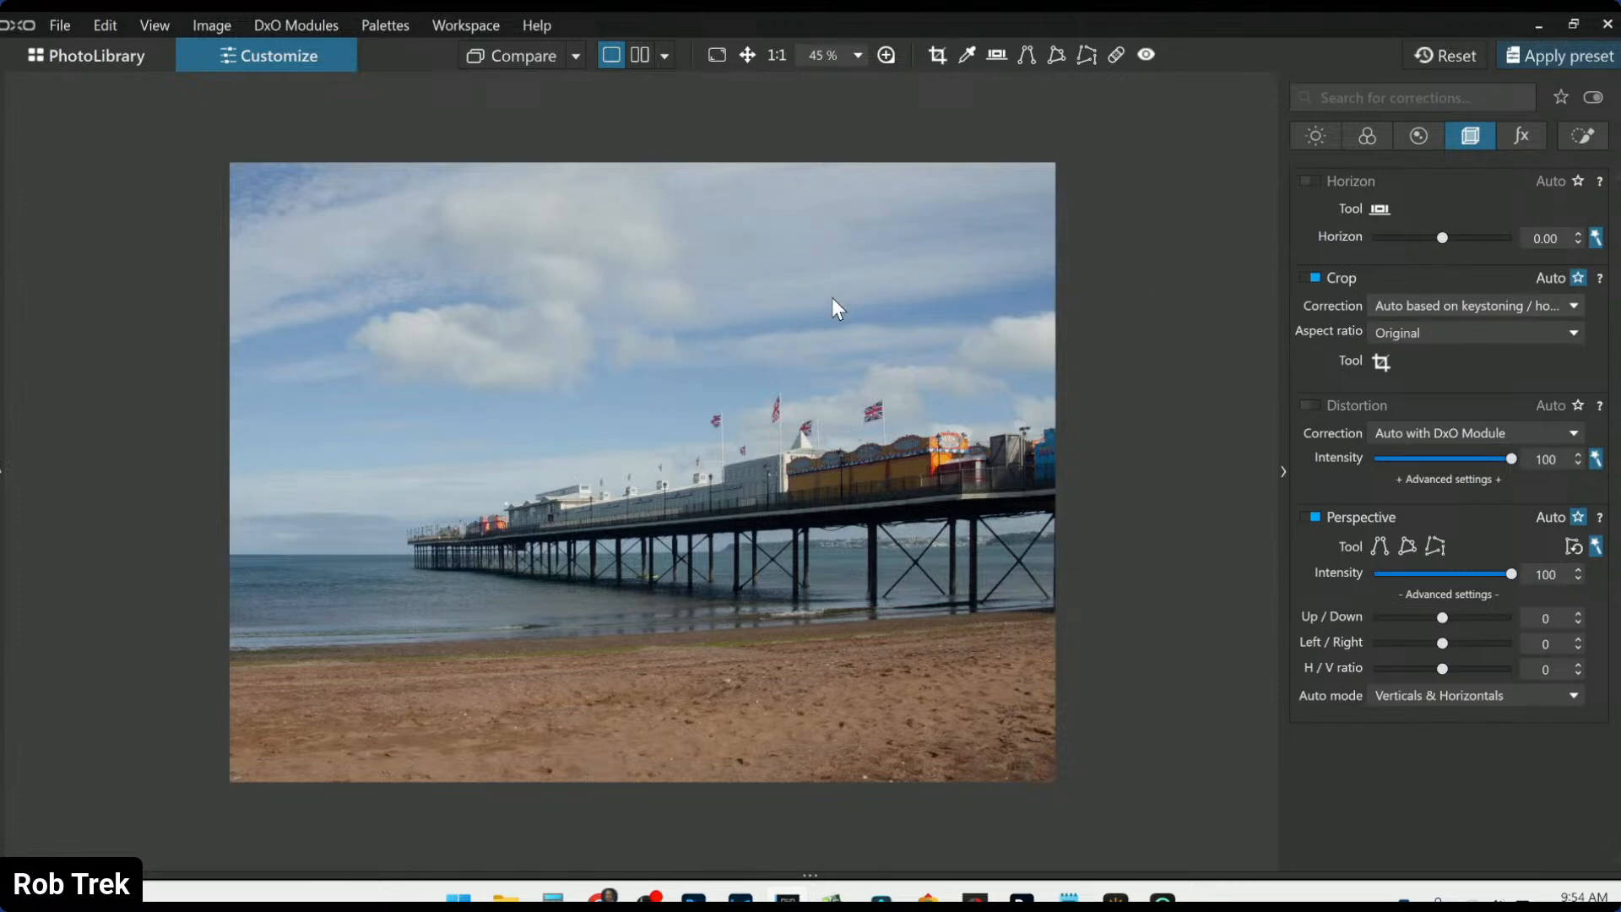
# Enable automatic distortion correction with the DxO module on the pier photo and reapply the automatic perspective correction
pyautogui.press('F11')
pyautogui.click(610, 279)
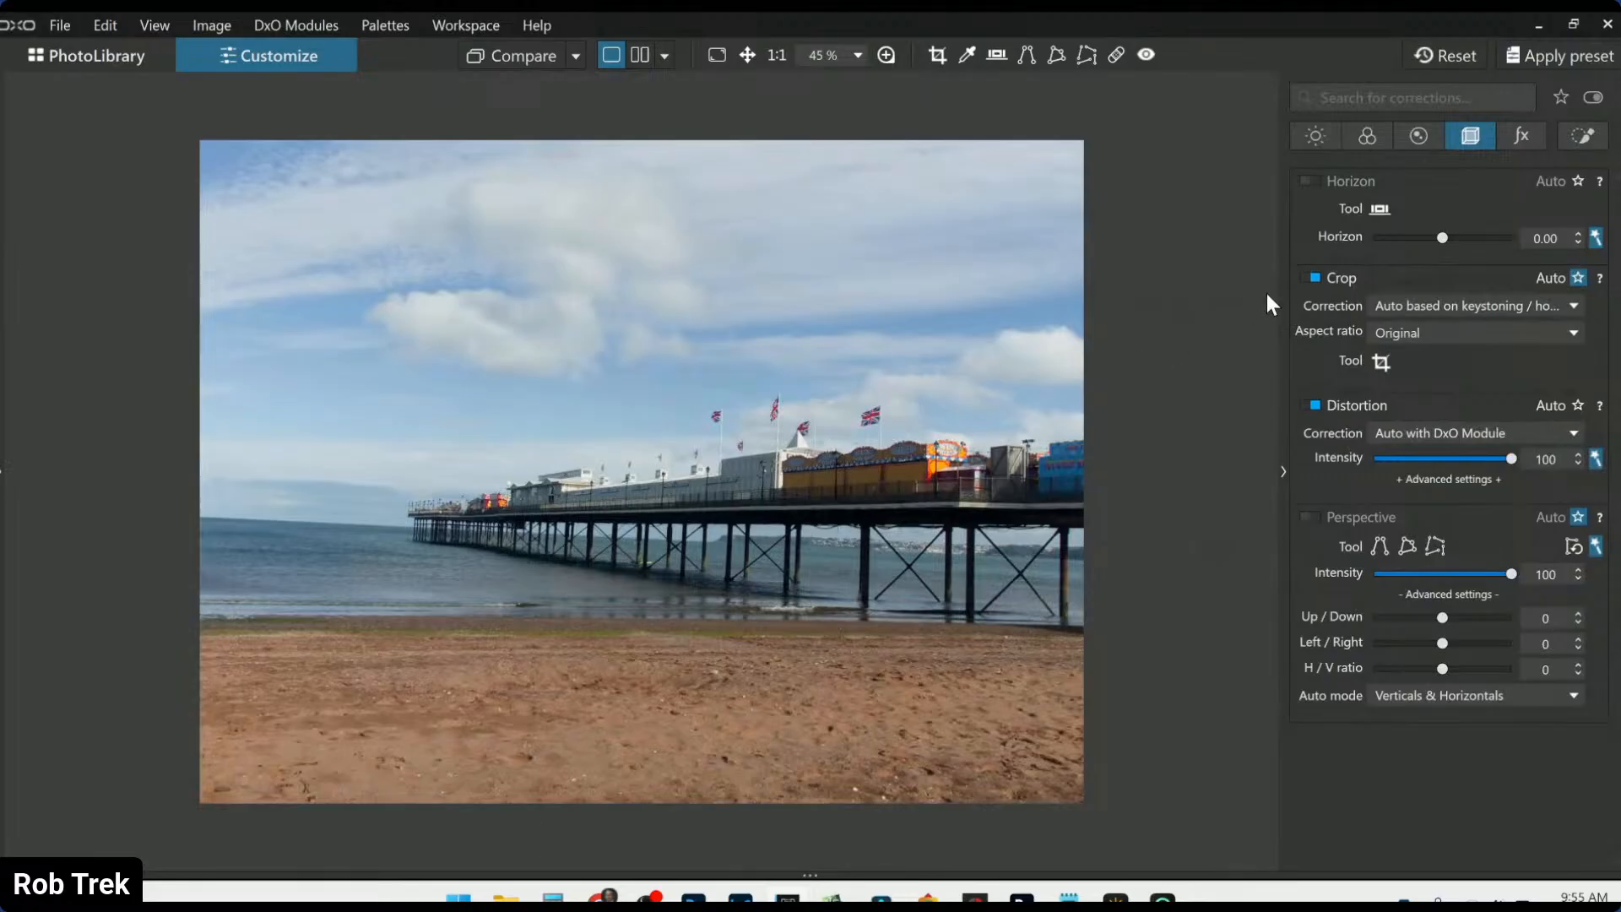
pyautogui.click(1314, 516)
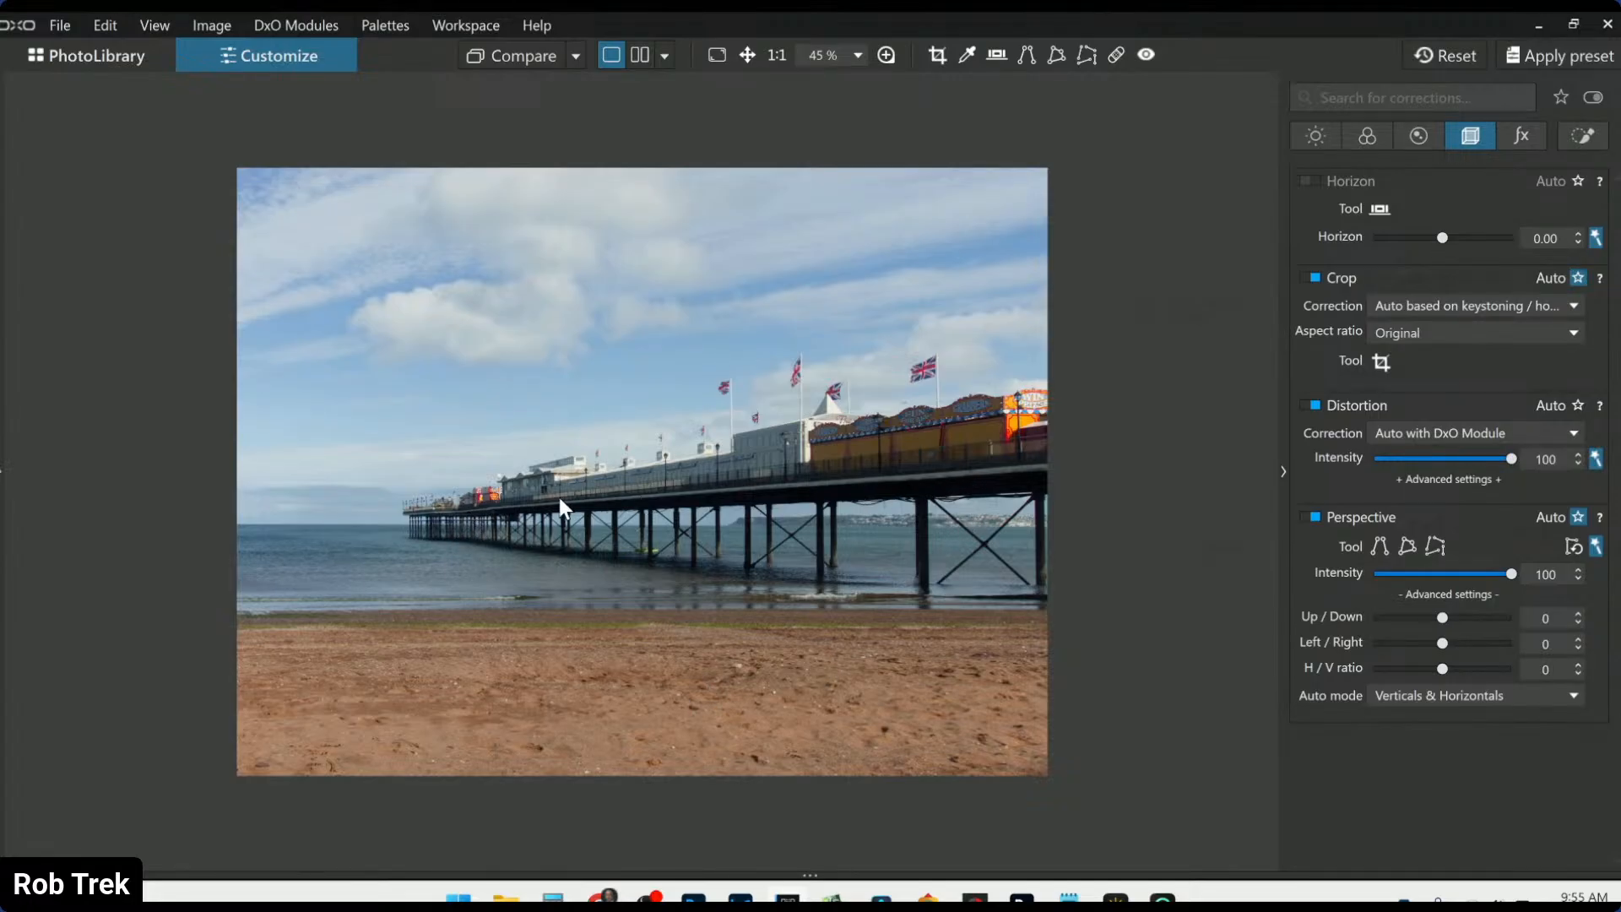
# Change the aspect ratio of the pier photo's crop to 16 × 9
pyautogui.scroll(2, 700, 513)
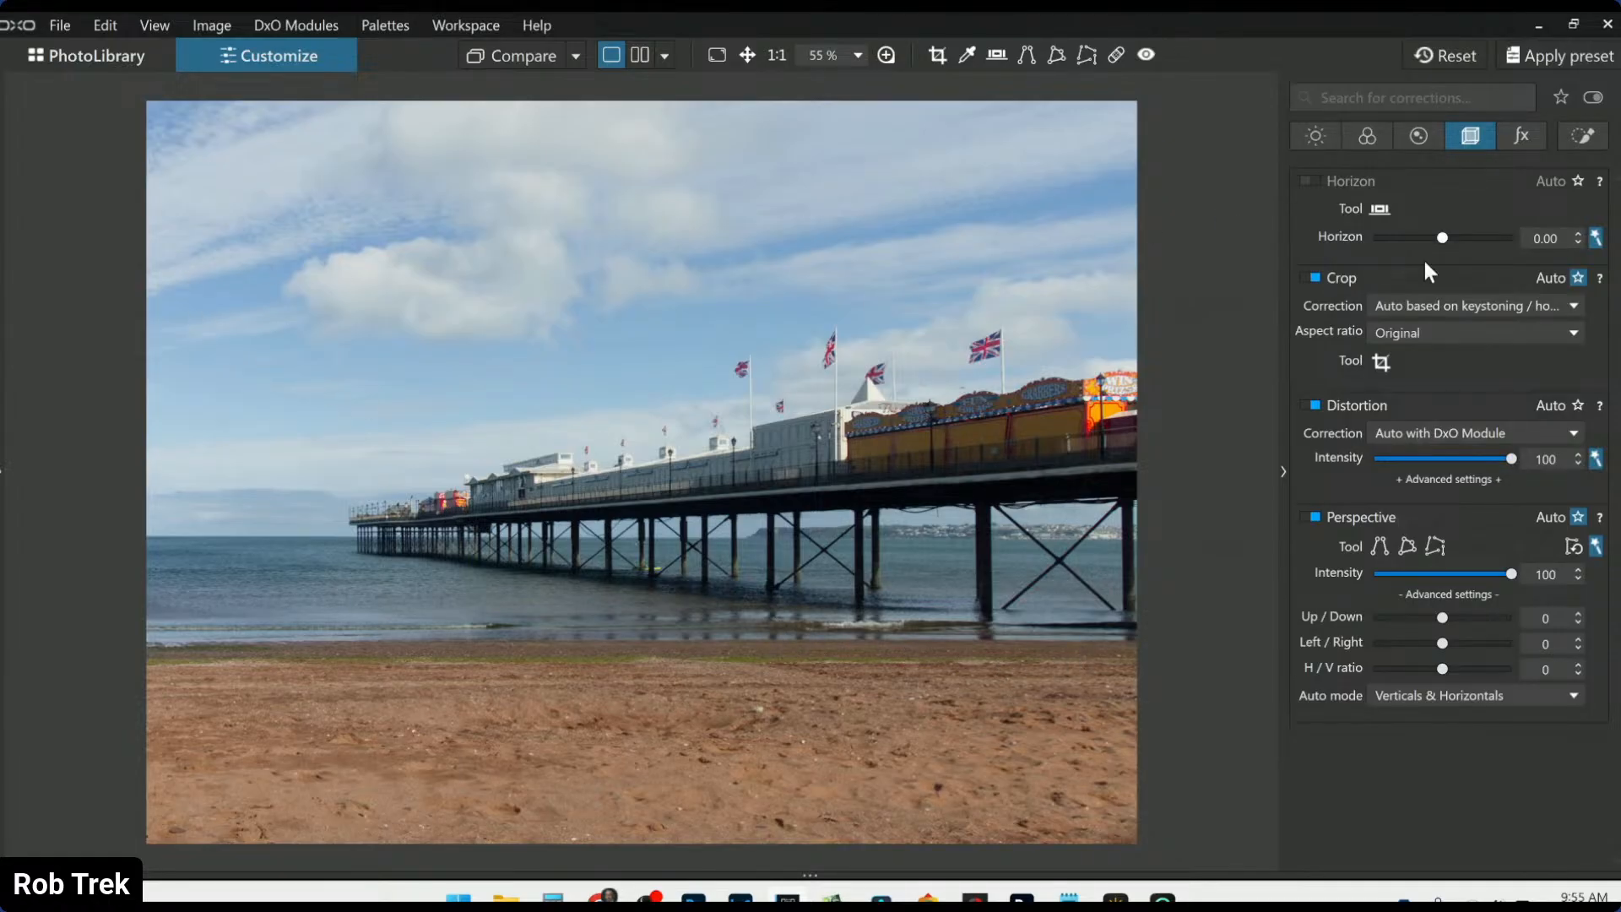
pyautogui.click(1446, 335)
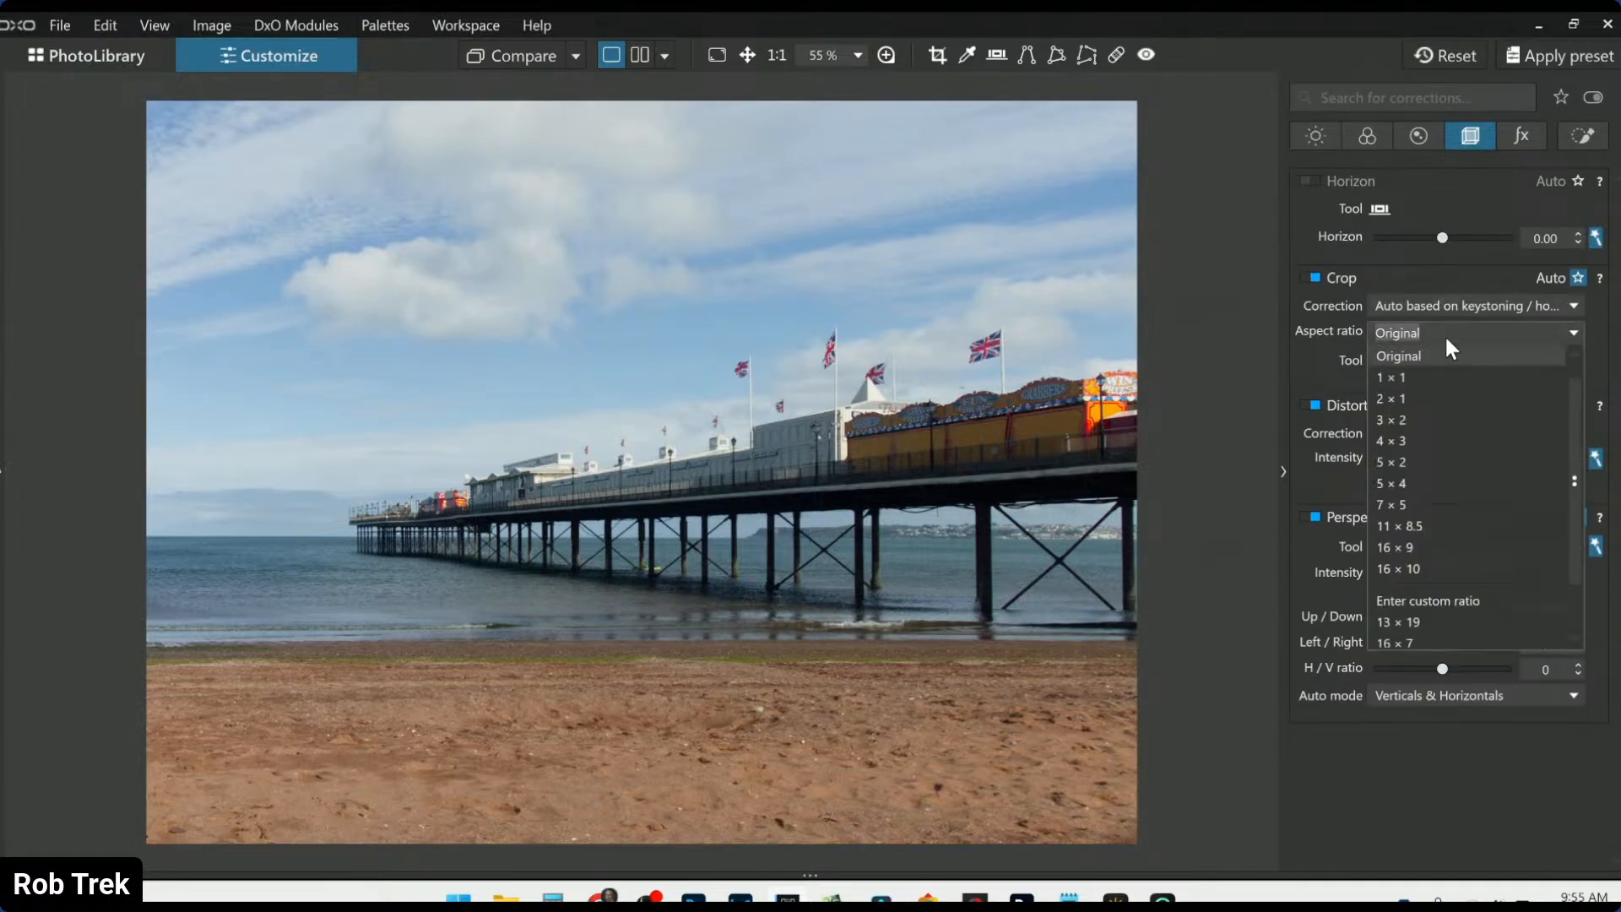
pyautogui.click(1440, 549)
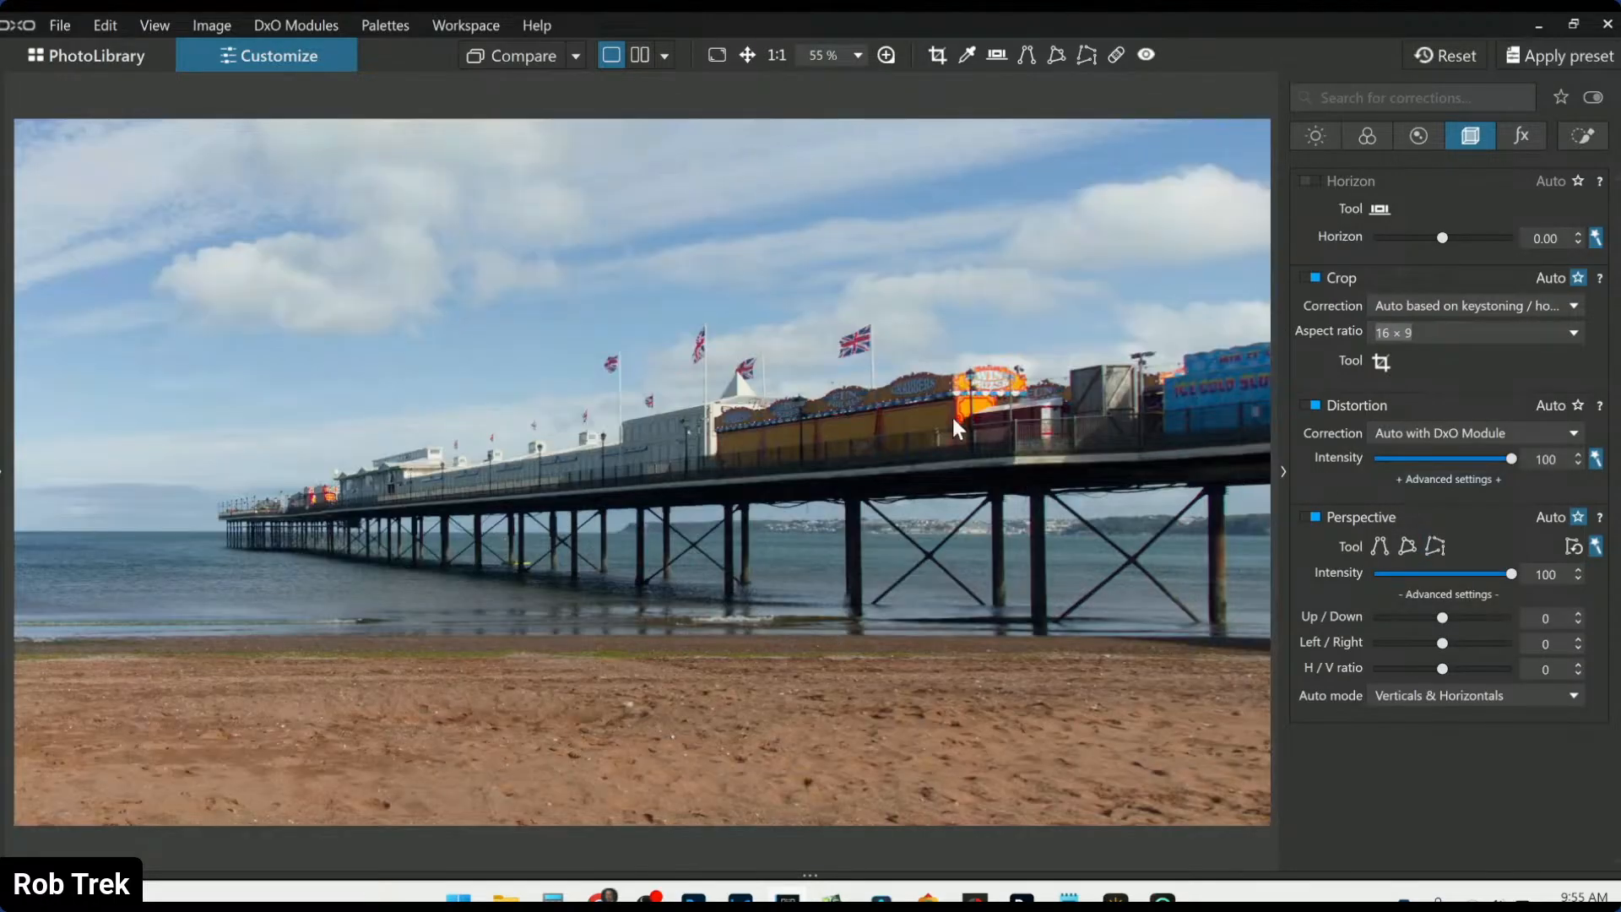
pyautogui.scroll(-1, 953, 417)
pyautogui.scroll(-1, 952, 418)
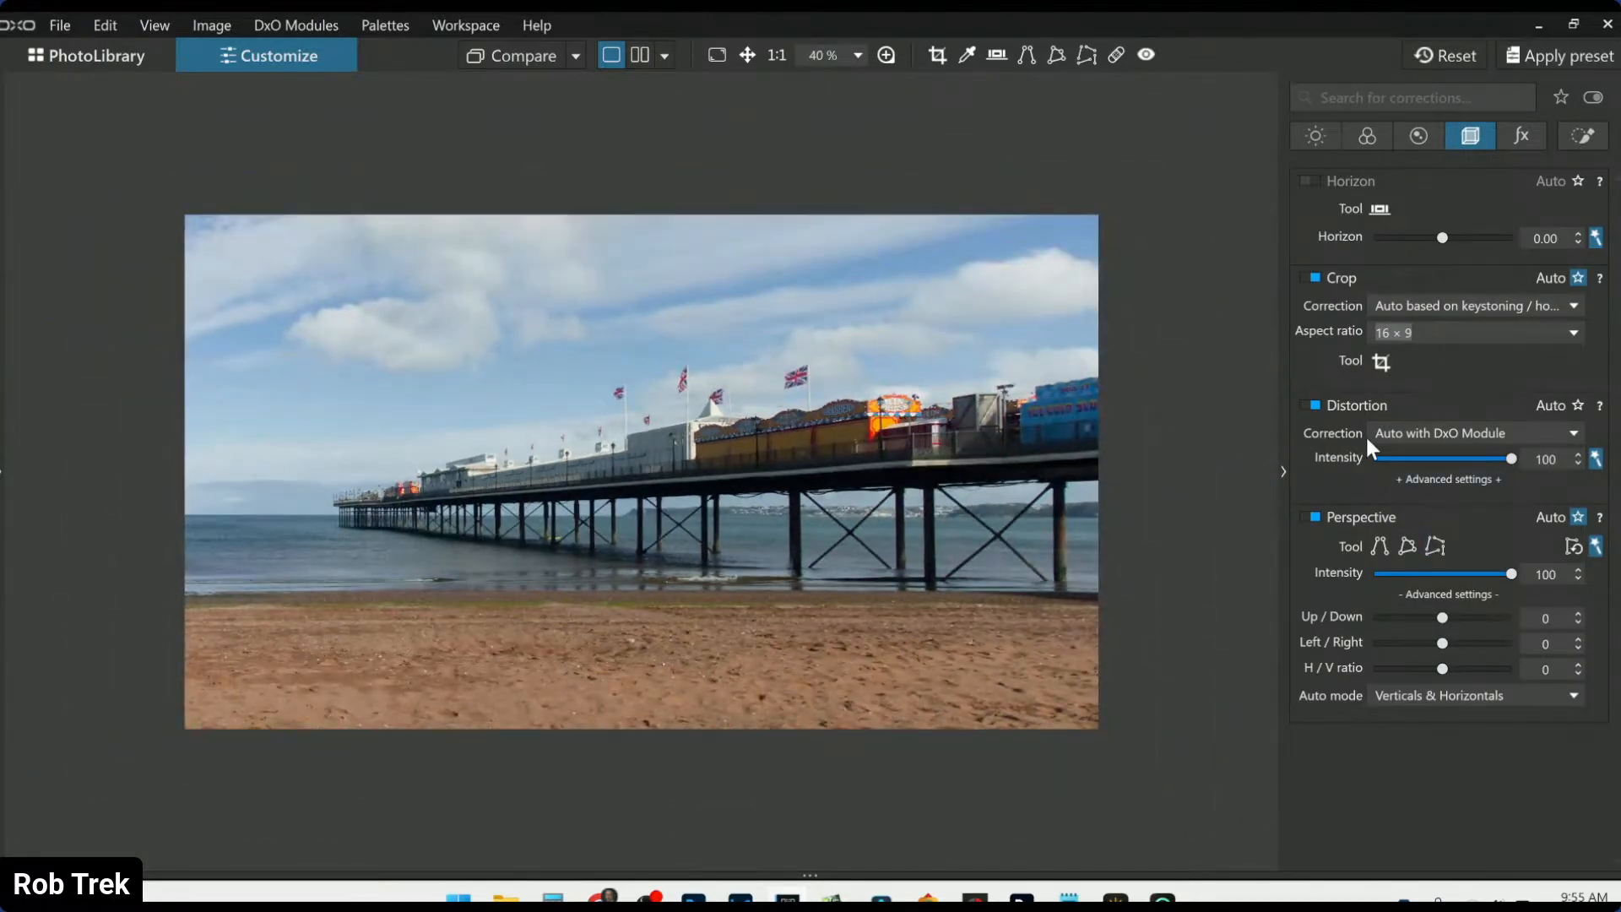
# Tighten the 16 × 9 crop around the pier to about 4758 × 2677 px, trimming the empty water beyond its far end
pyautogui.click(1377, 369)
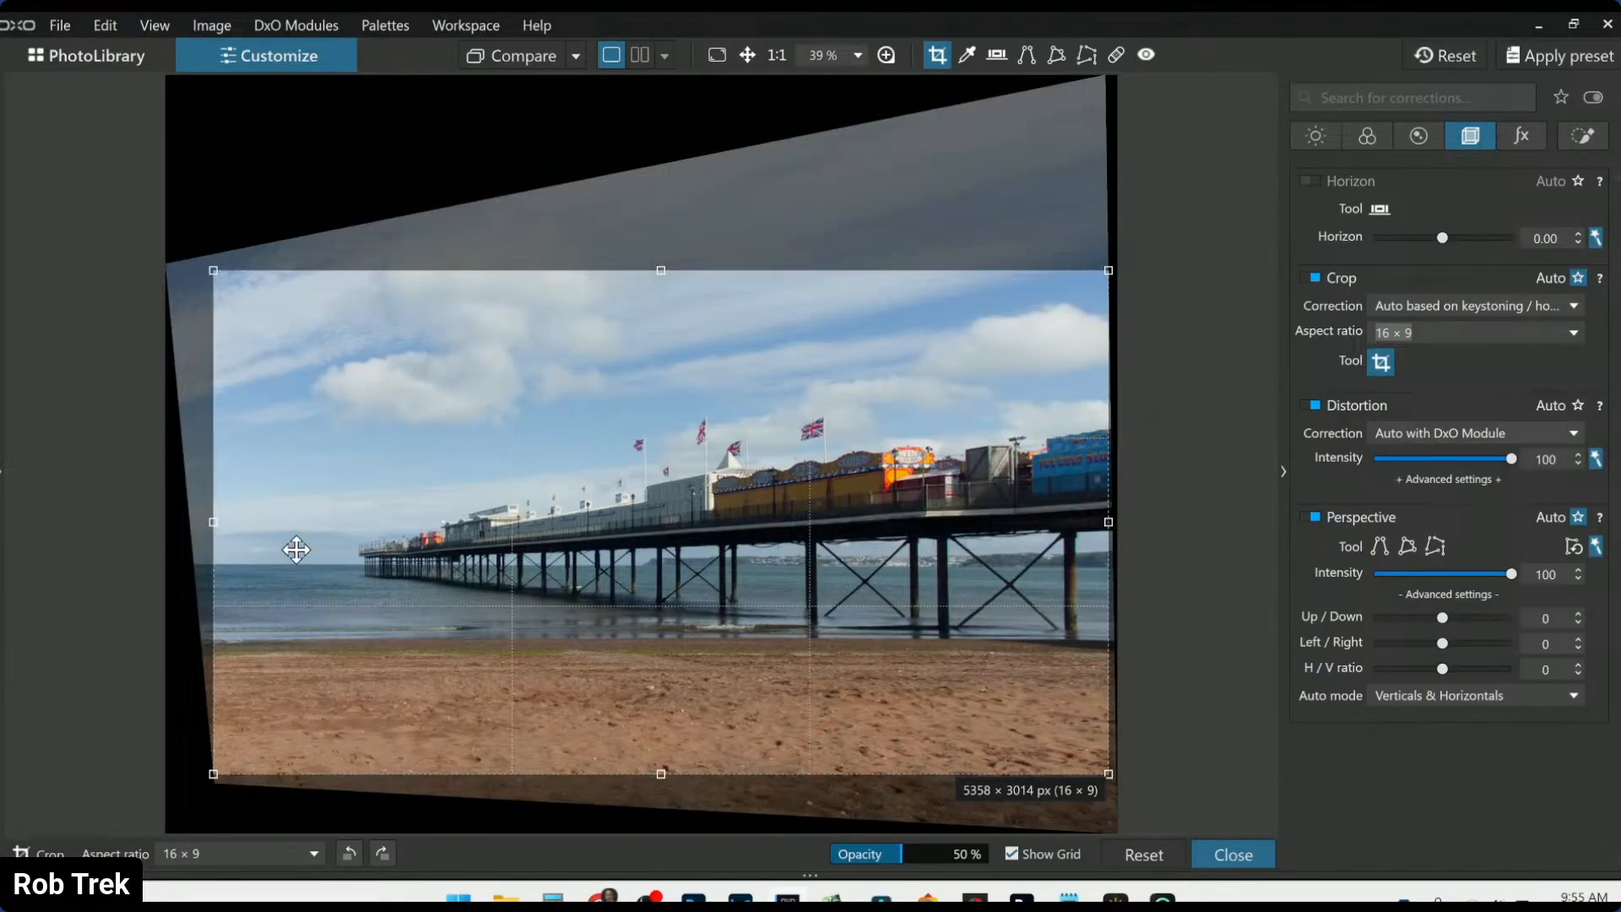
pyautogui.moveTo(213, 523); pyautogui.dragTo(312, 523)
pyautogui.moveTo(580, 622); pyautogui.dragTo(578, 610)
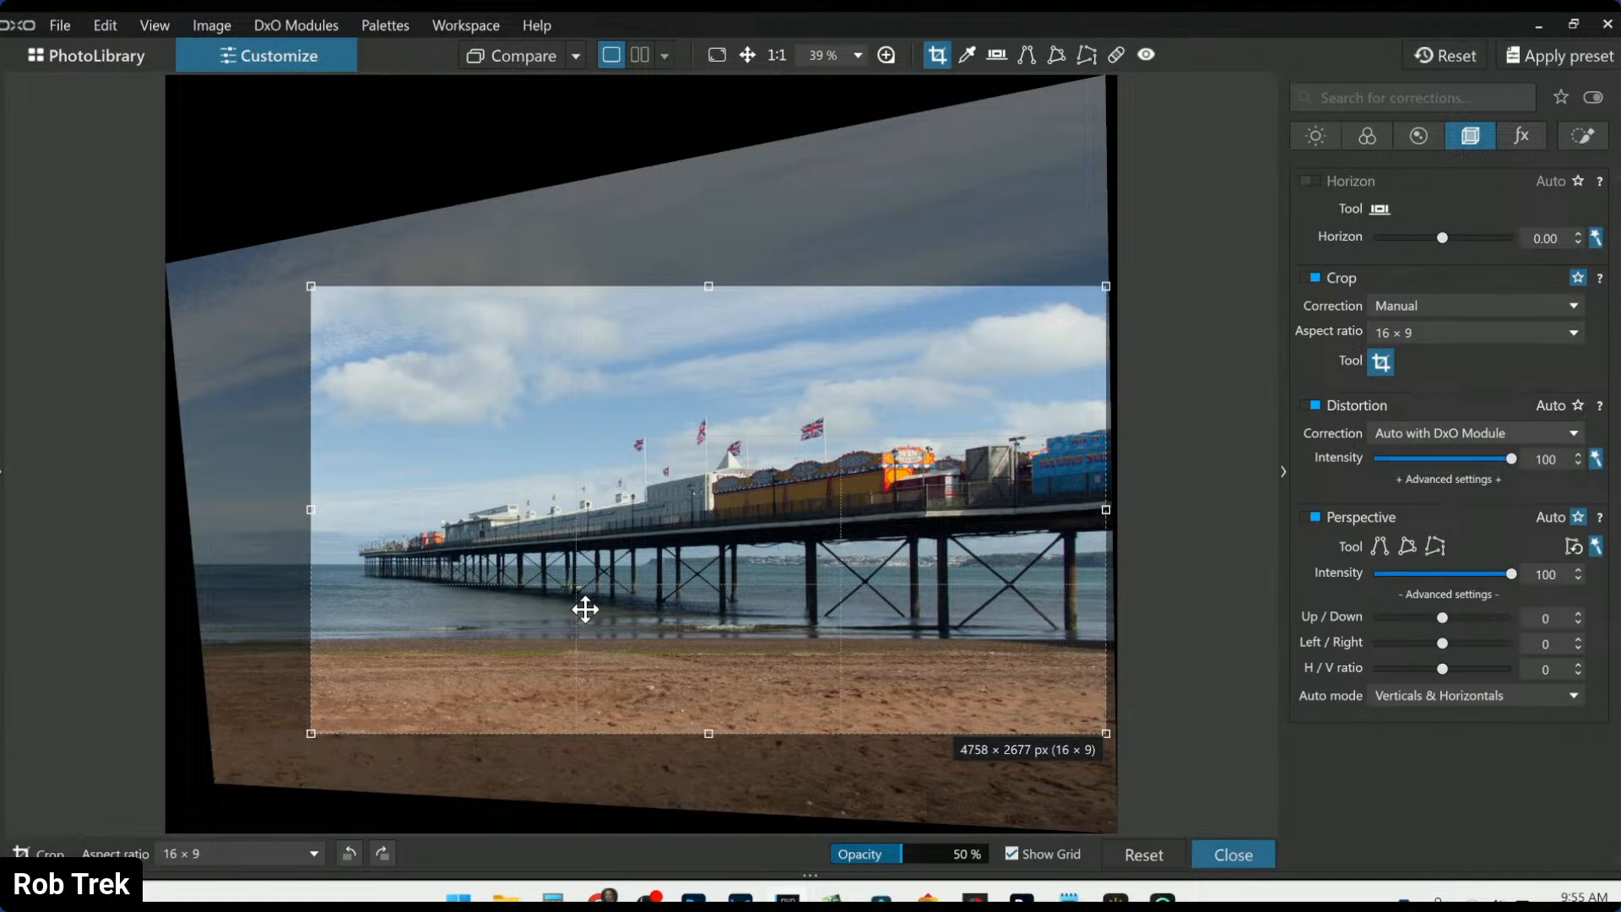
pyautogui.press('Return')
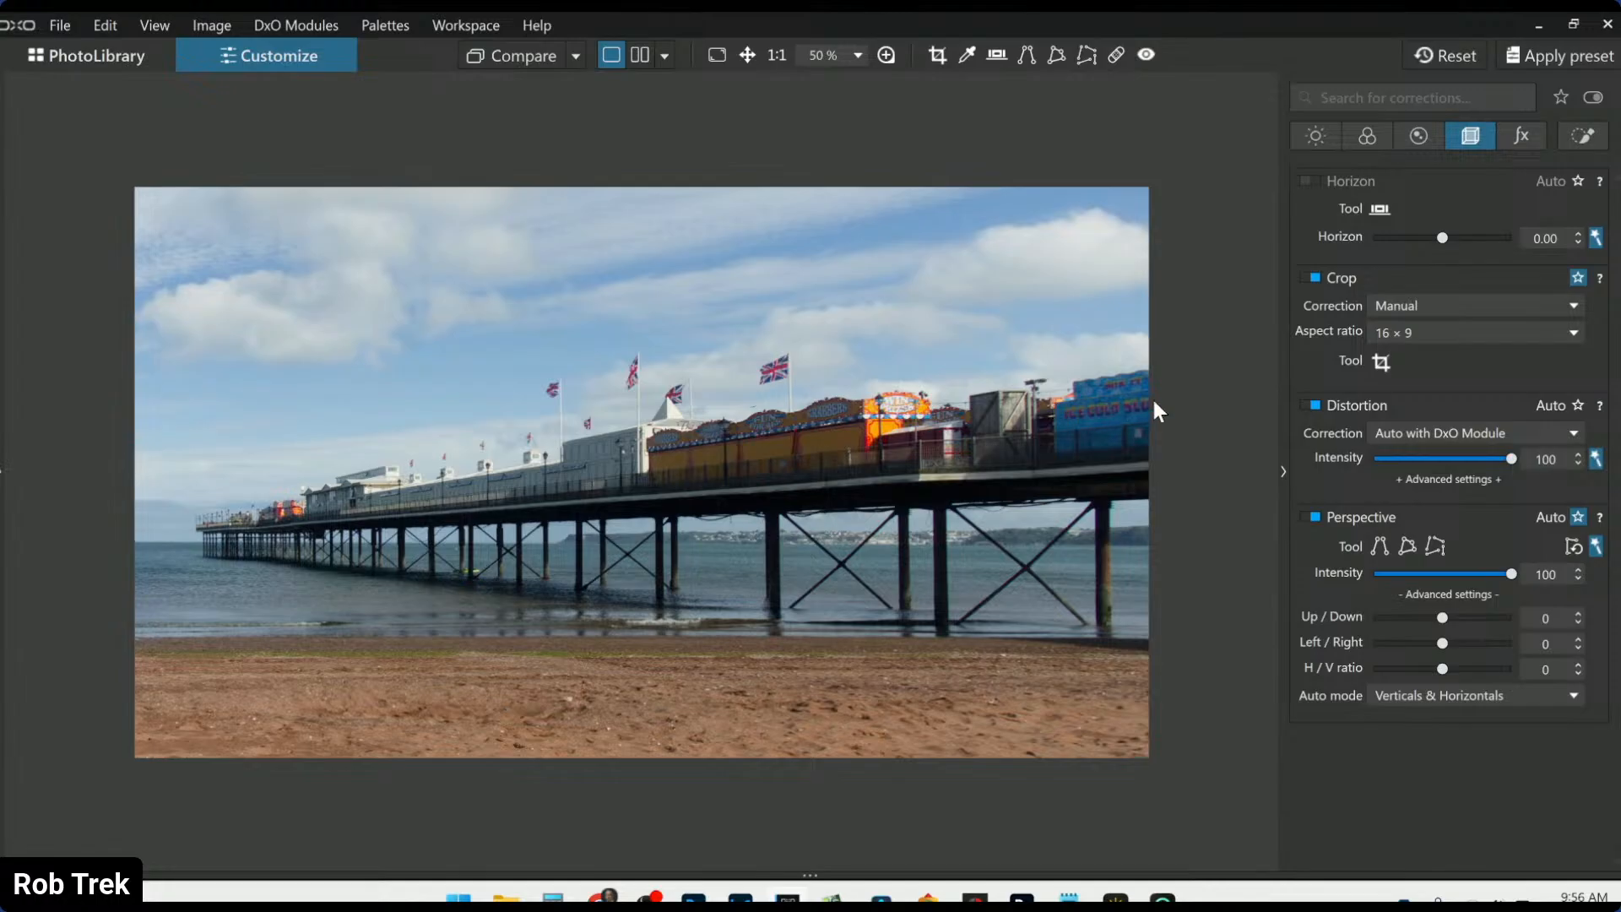
# Create a local adjustment mask from three control points placed along the yellow-orange building on the pier
pyautogui.click(1587, 139)
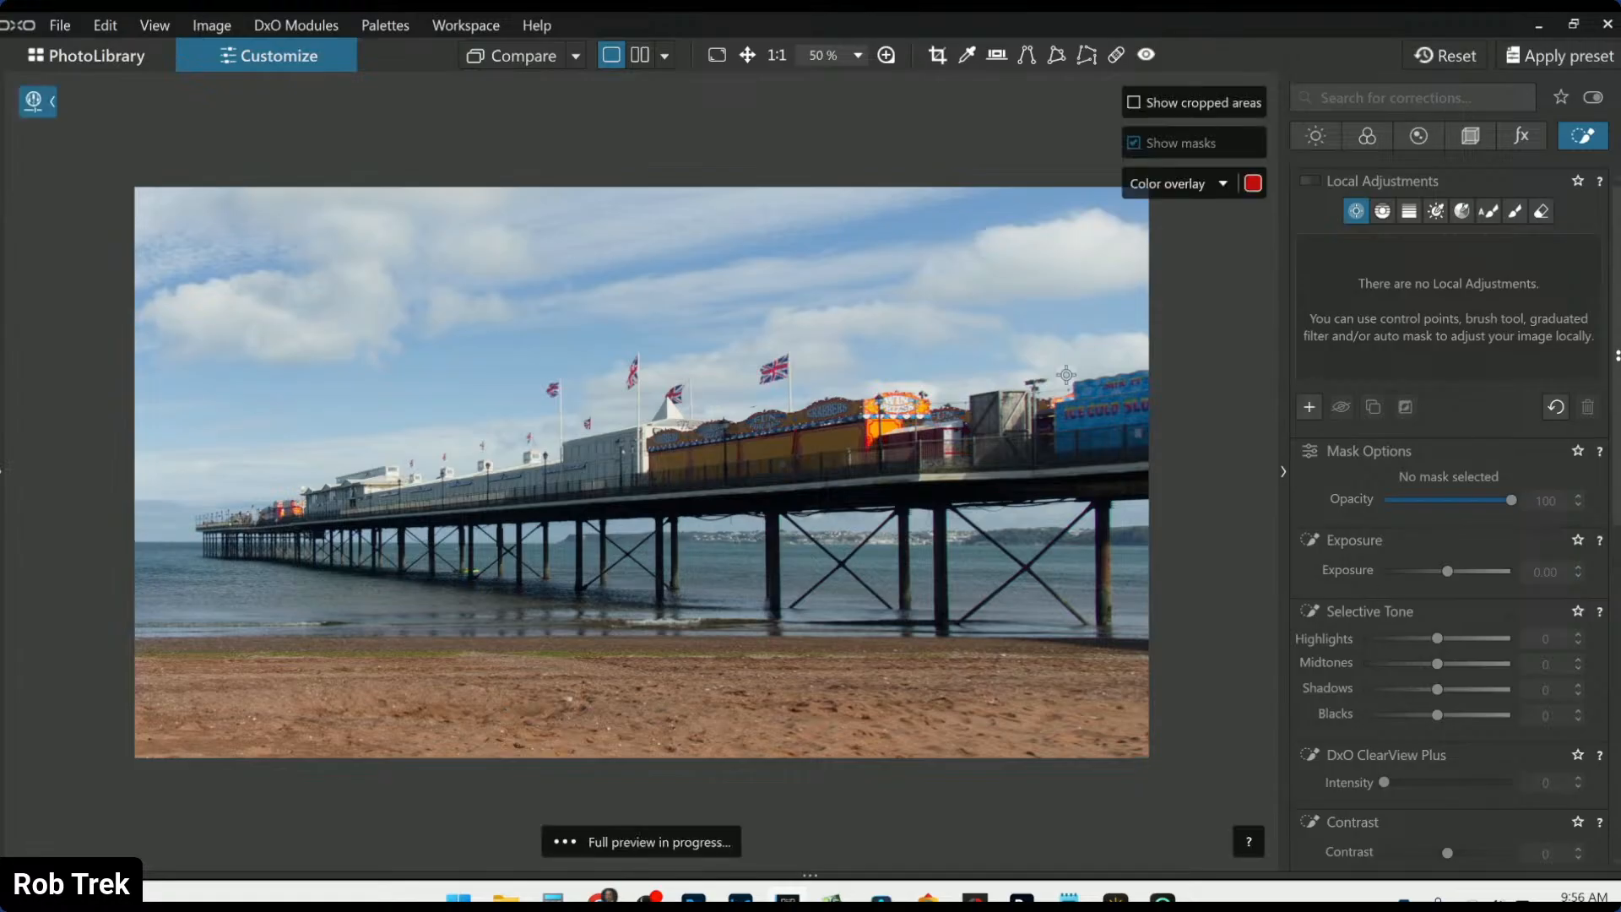
pyautogui.click(675, 458)
pyautogui.click(759, 451)
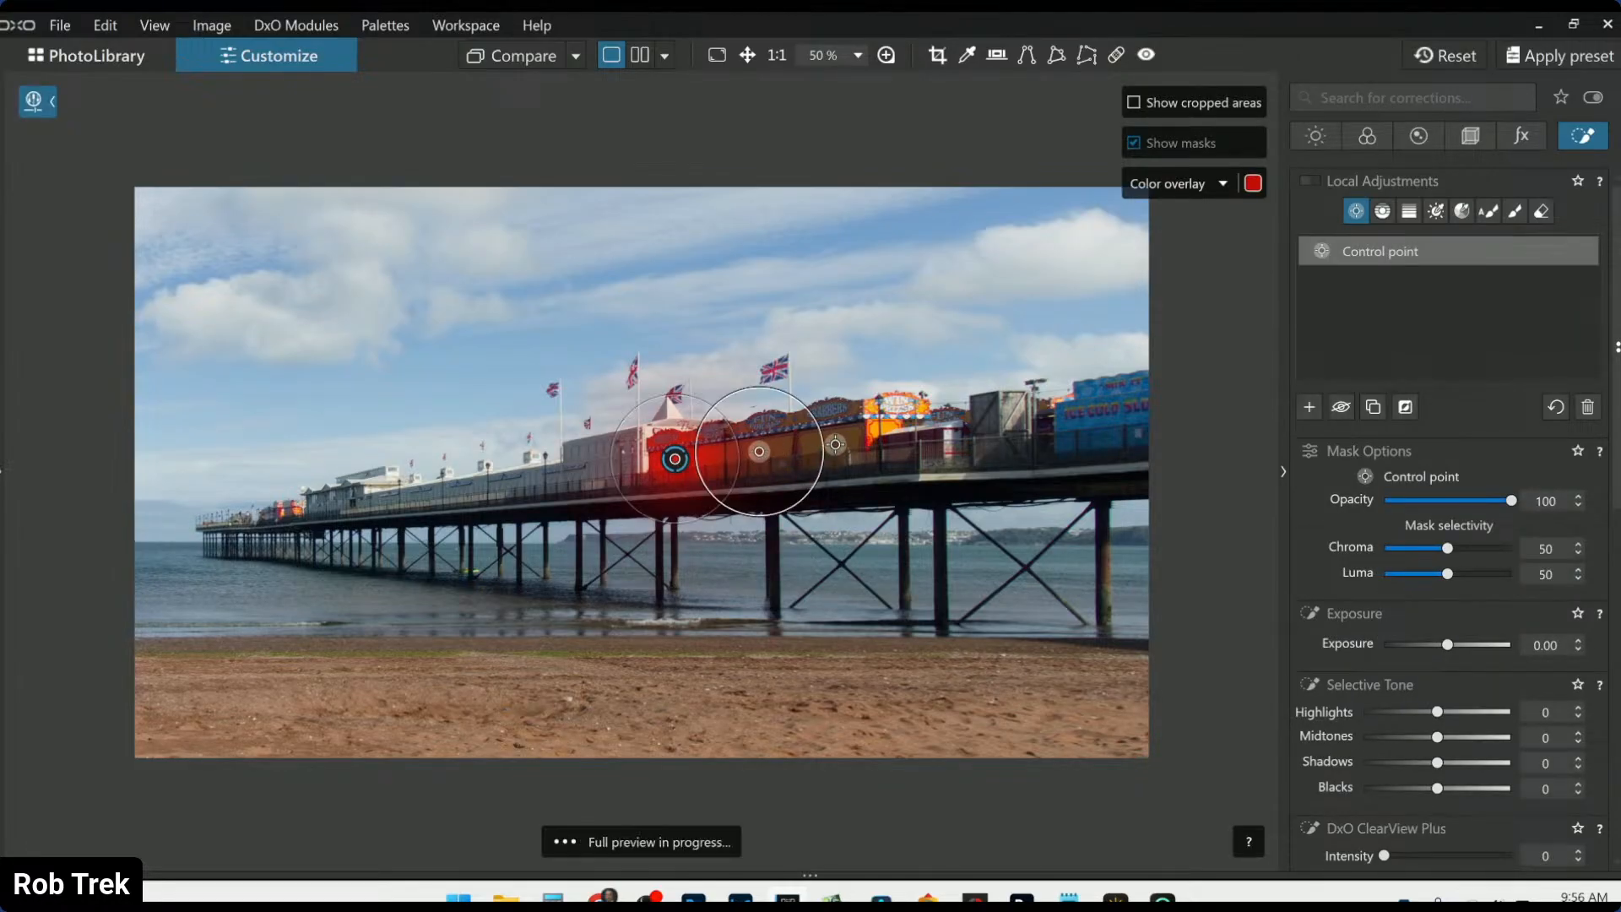
pyautogui.click(836, 443)
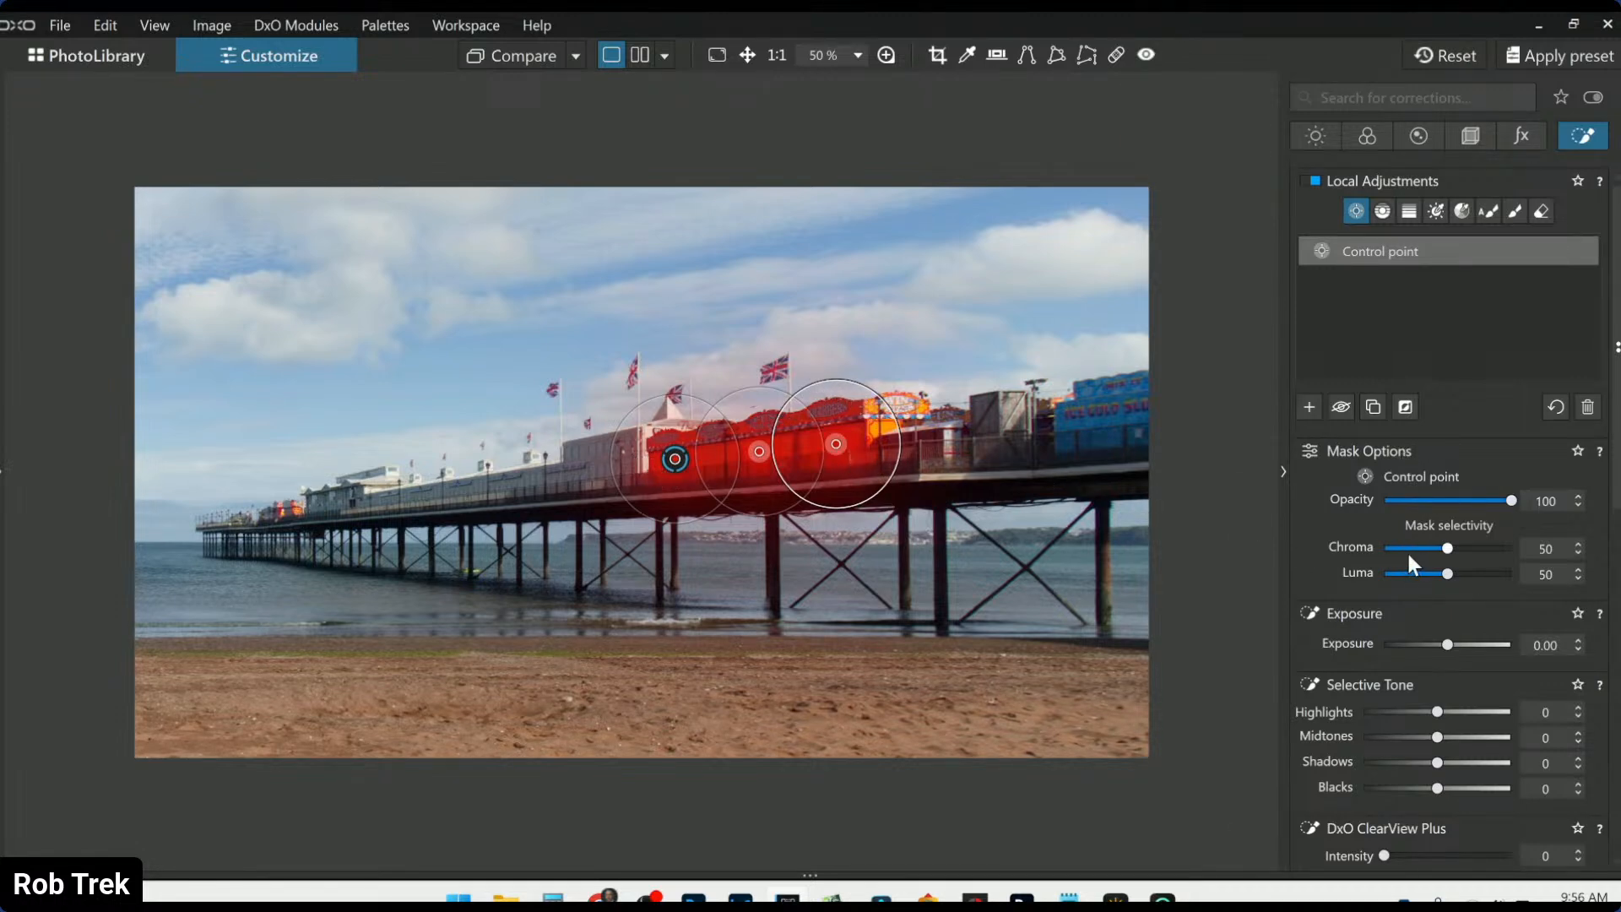
pyautogui.scroll(-3, 1319, 566)
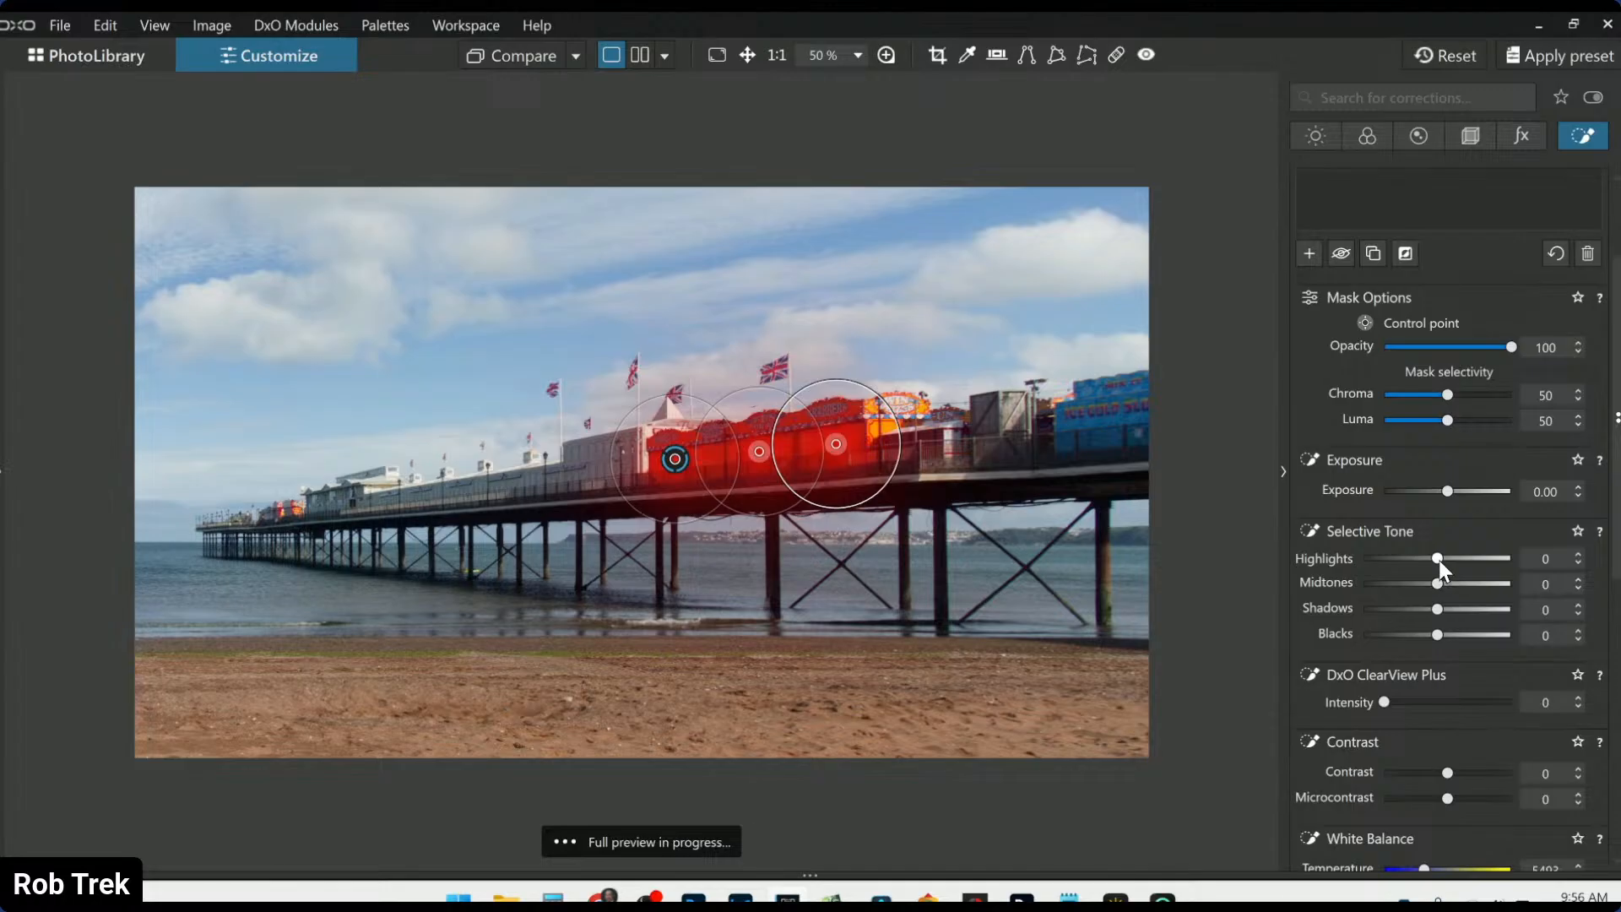
# Set the exposure of the building's control point mask to 0.70
pyautogui.moveTo(1449, 488); pyautogui.dragTo(1450, 489)
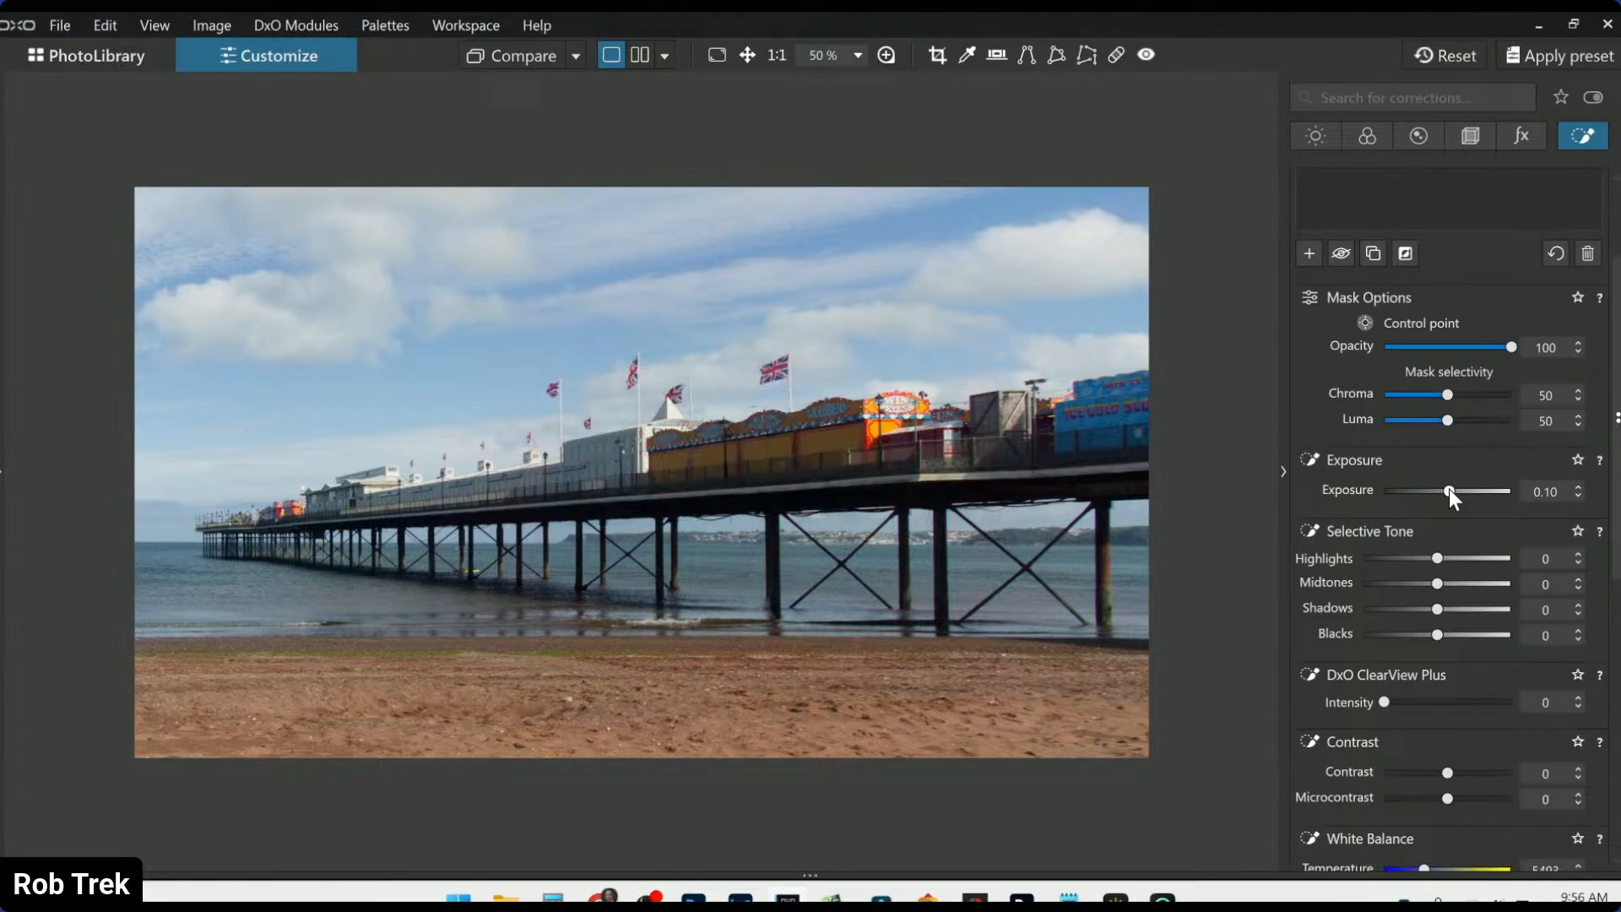
pyautogui.scroll(5, 1448, 489)
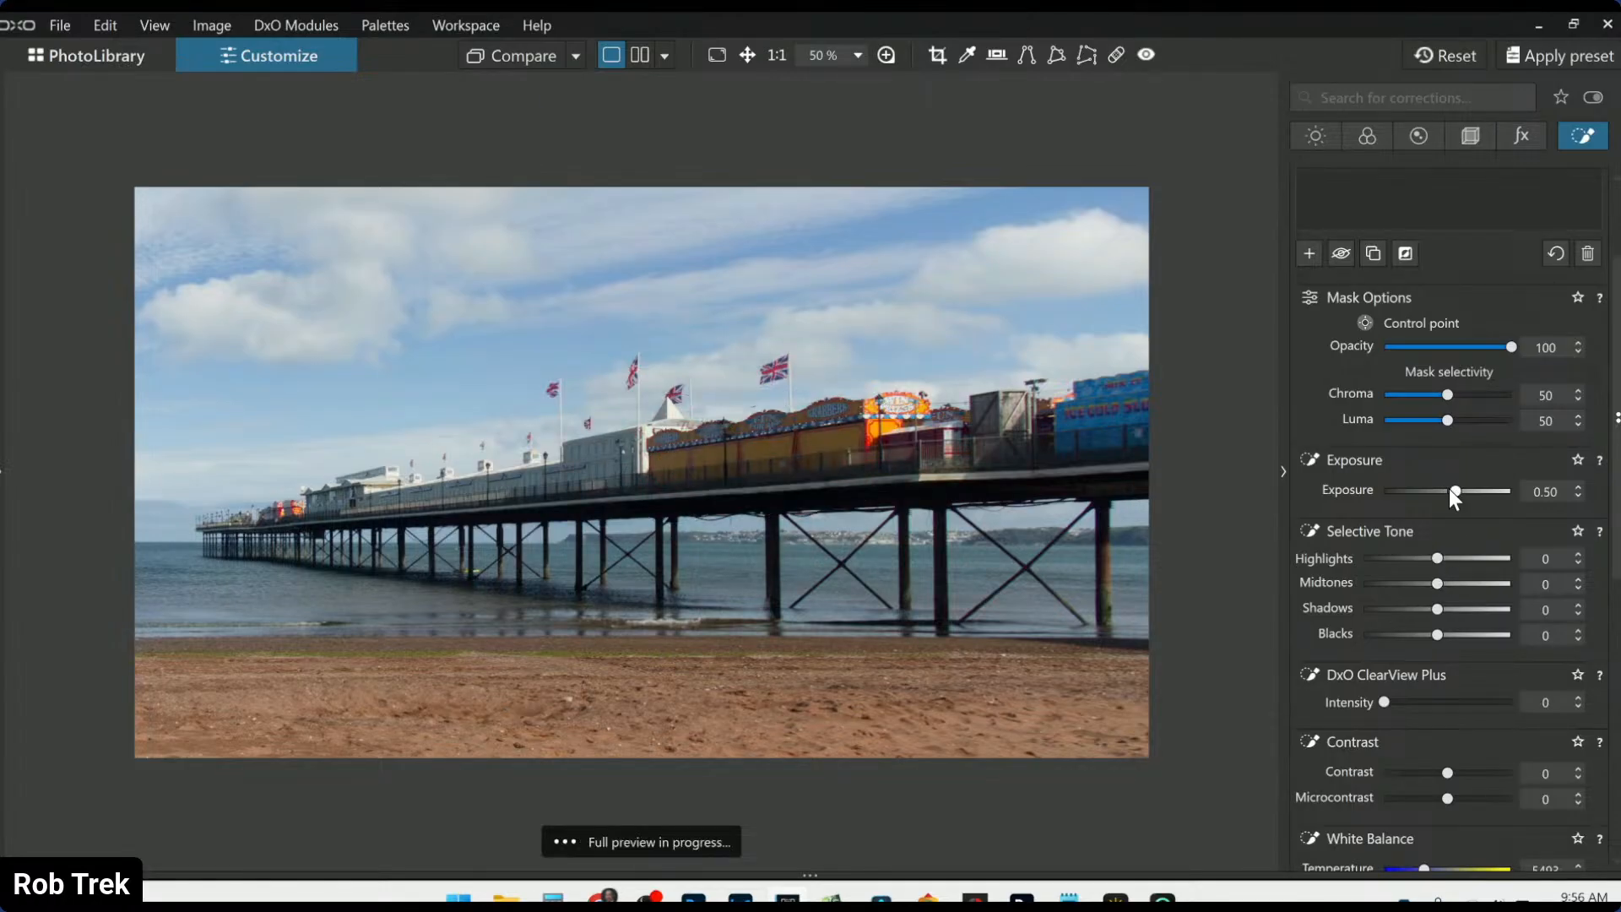
pyautogui.scroll(1, 1449, 489)
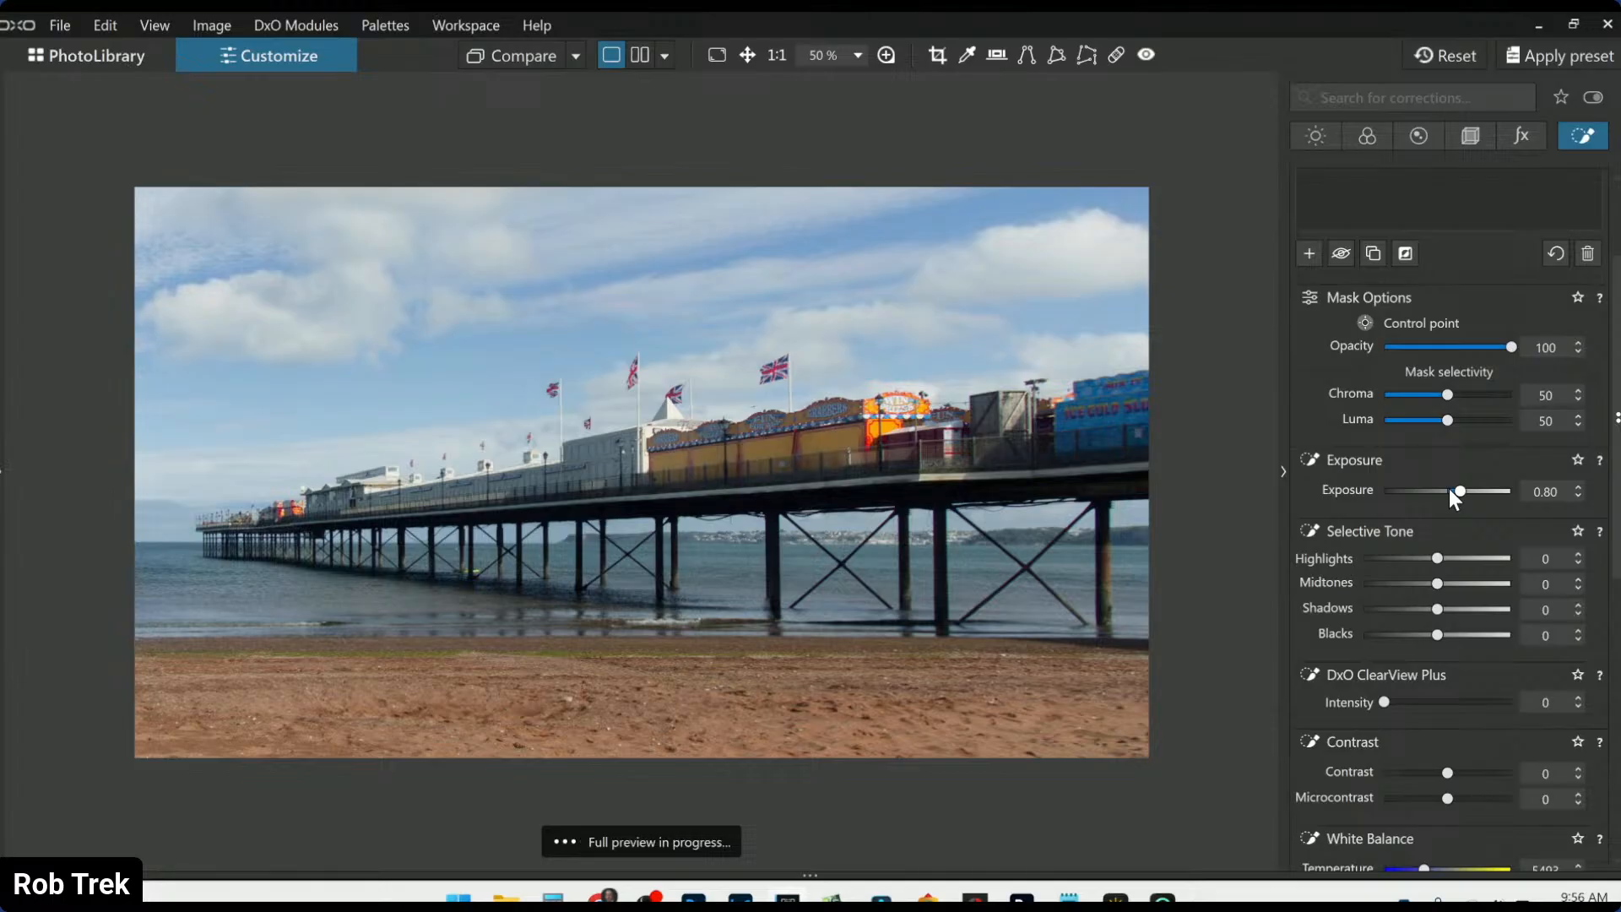
pyautogui.scroll(-3, 1431, 646)
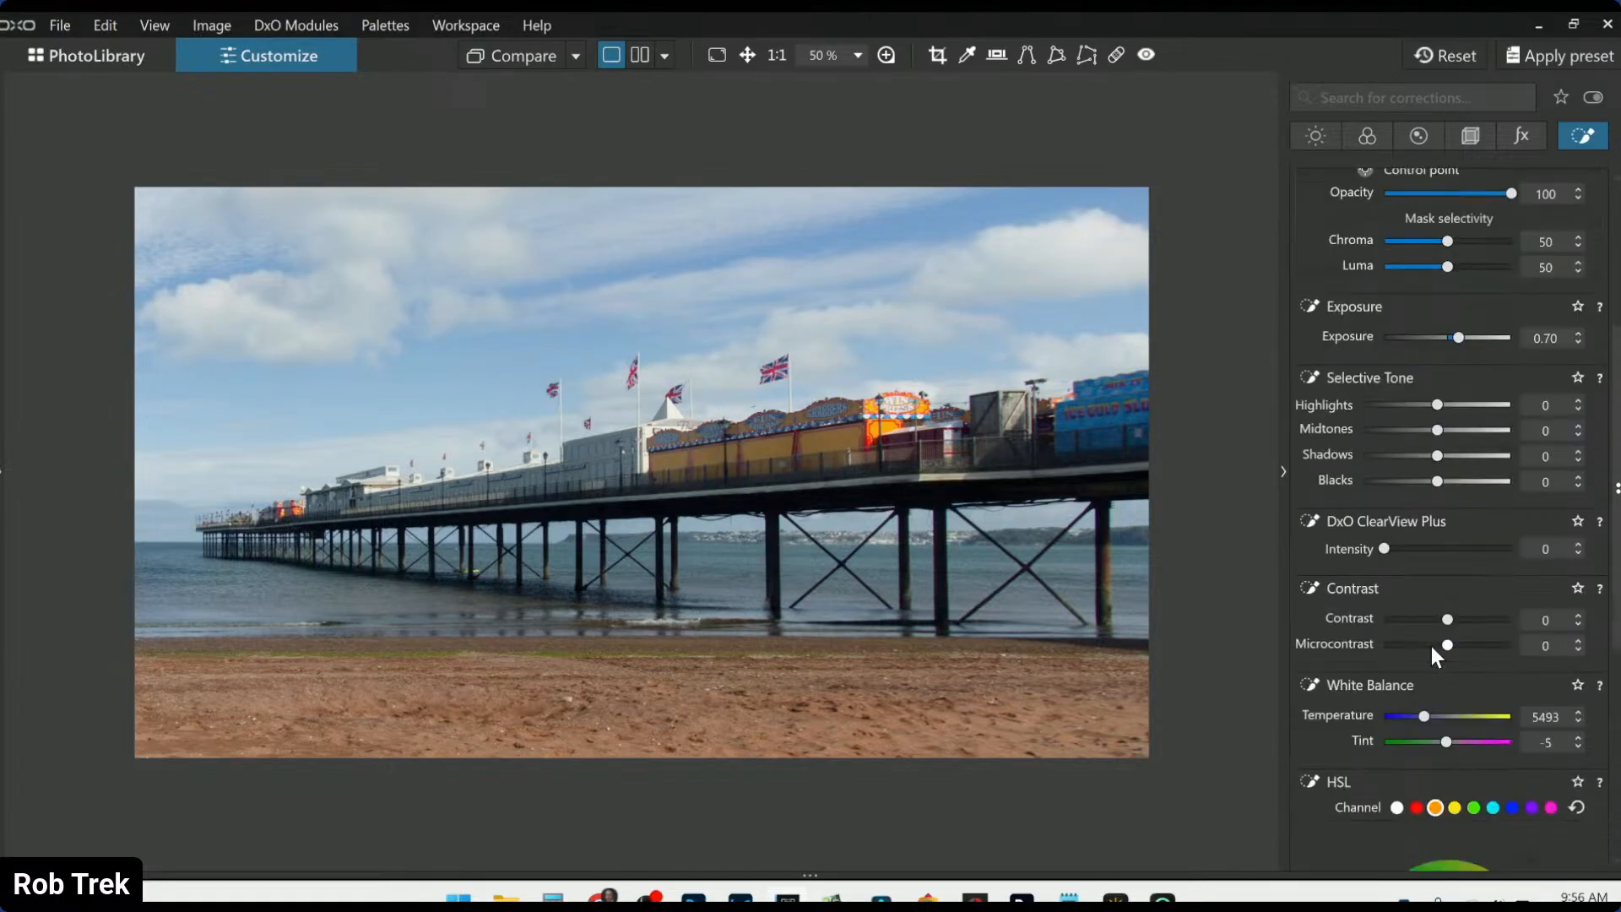
# Raise the orange HSL channel's saturation to 25 for the building mask
pyautogui.scroll(-1, 1435, 657)
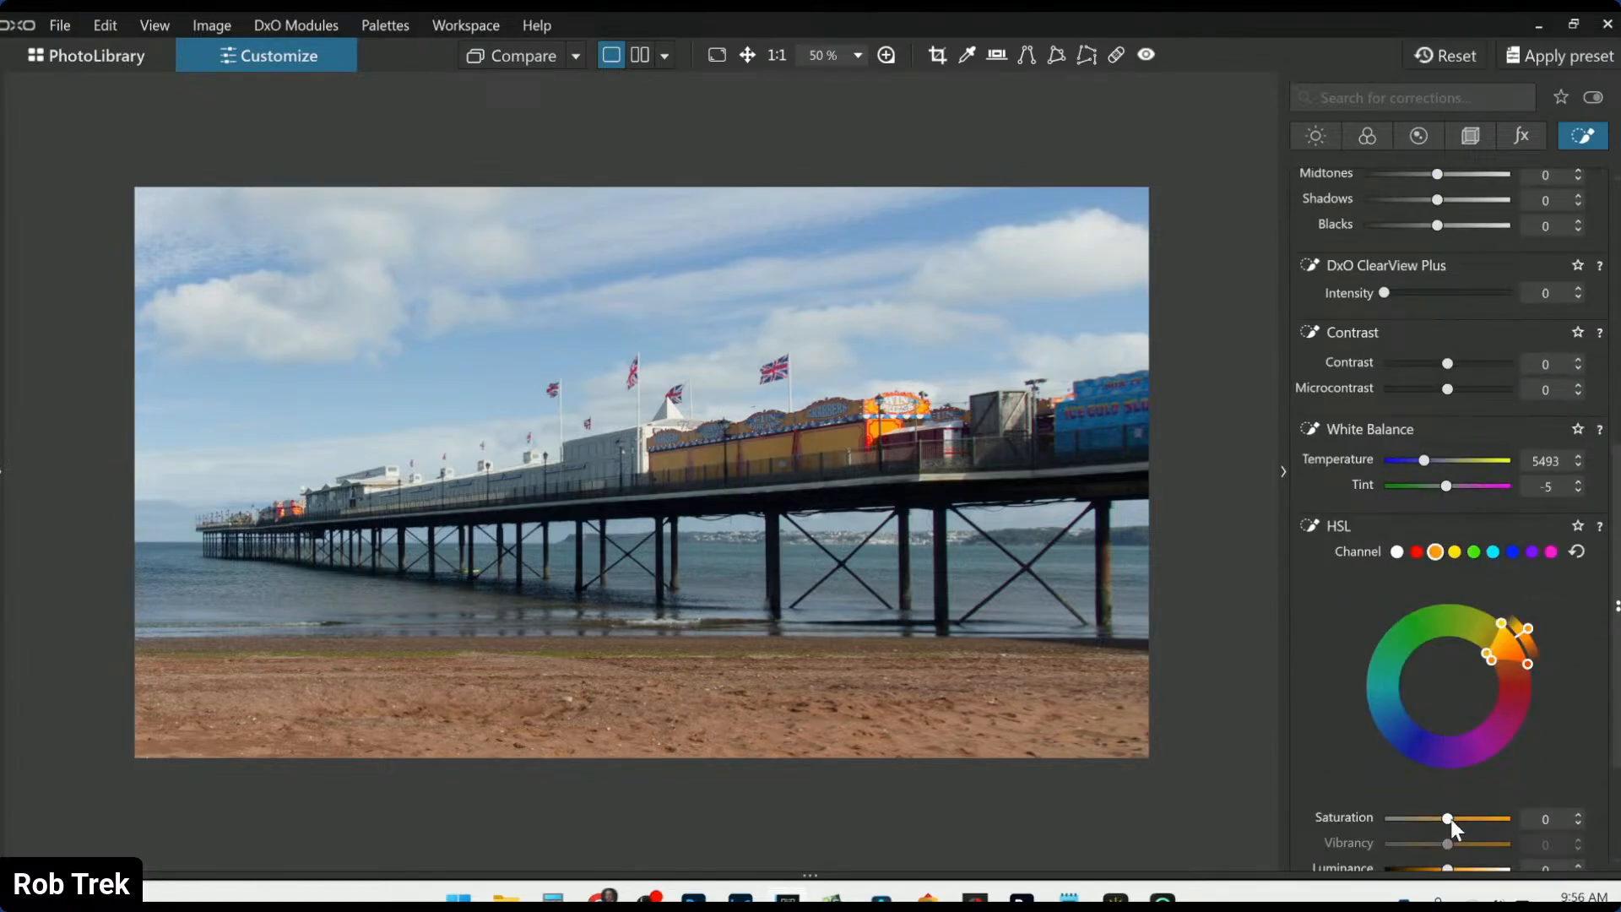
pyautogui.scroll(2, 1450, 819)
pyautogui.scroll(1, 1451, 818)
pyautogui.scroll(-1, 1410, 641)
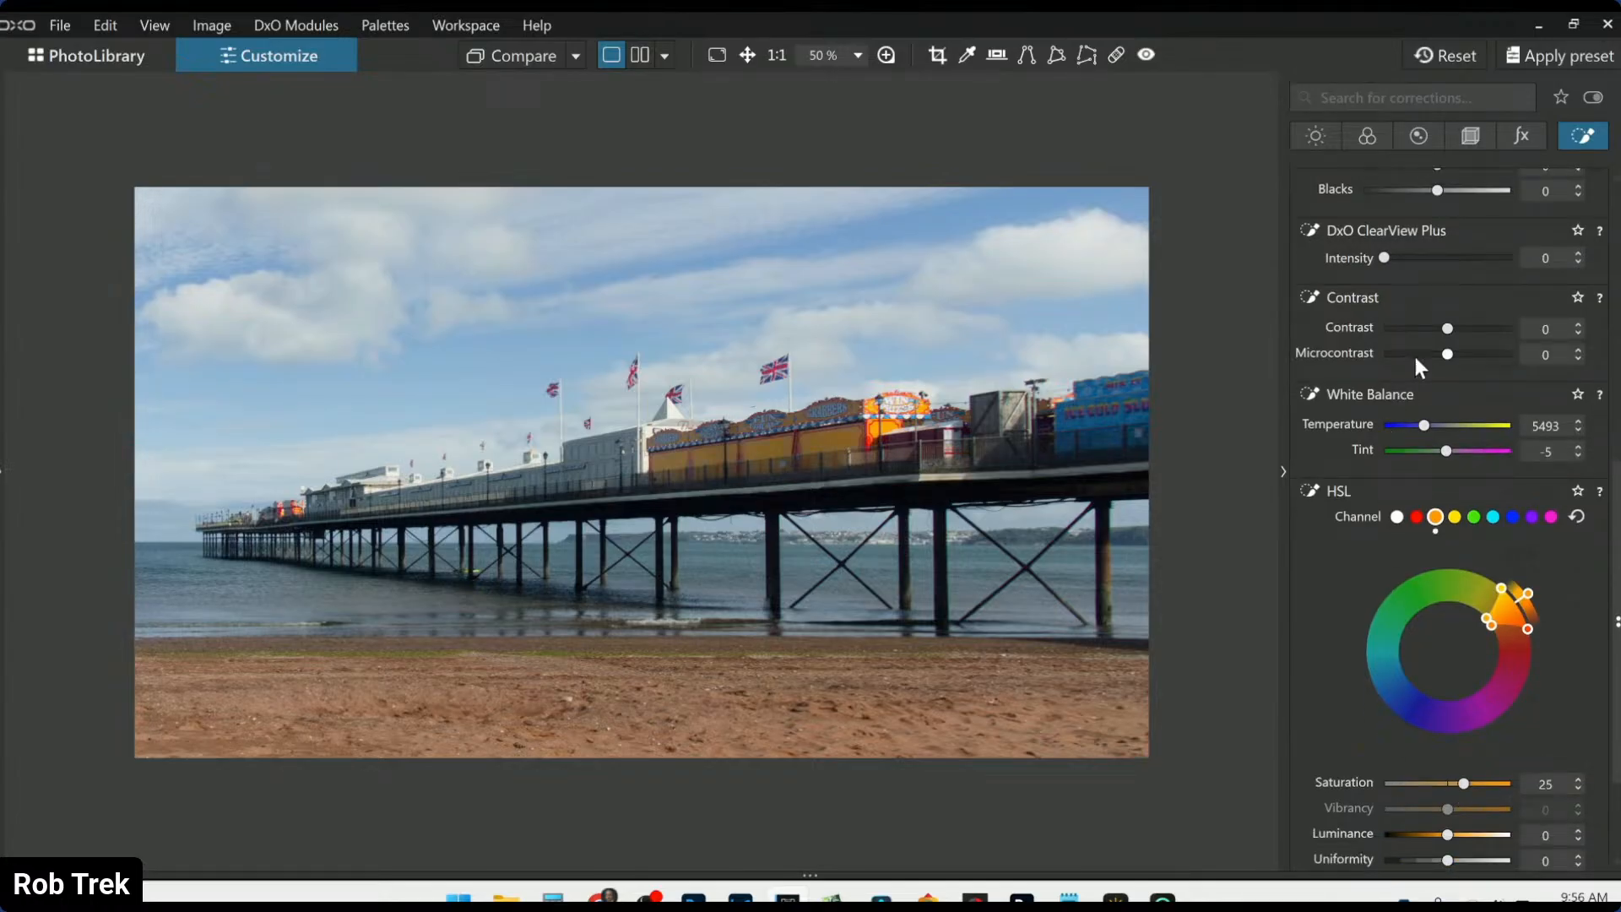
# Set the building mask's microcontrast to 20 and its DxO ClearView Plus intensity to 5
pyautogui.scroll(1, 1445, 352)
pyautogui.click(1545, 257)
pyautogui.write('5')
pyautogui.press('Return')
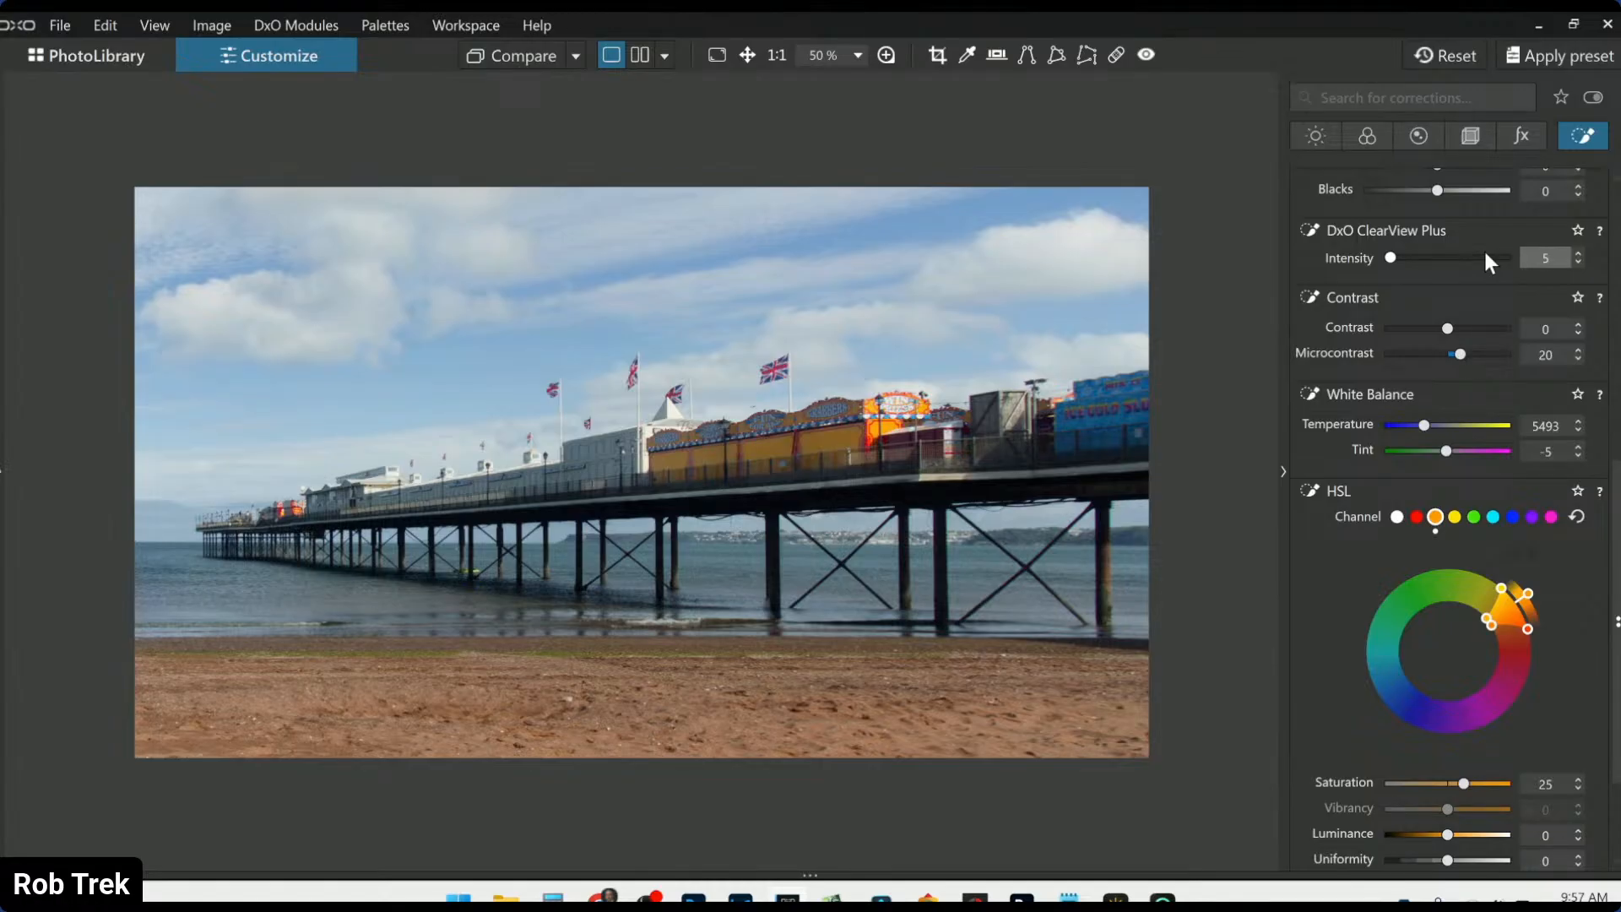
pyautogui.click(532, 55)
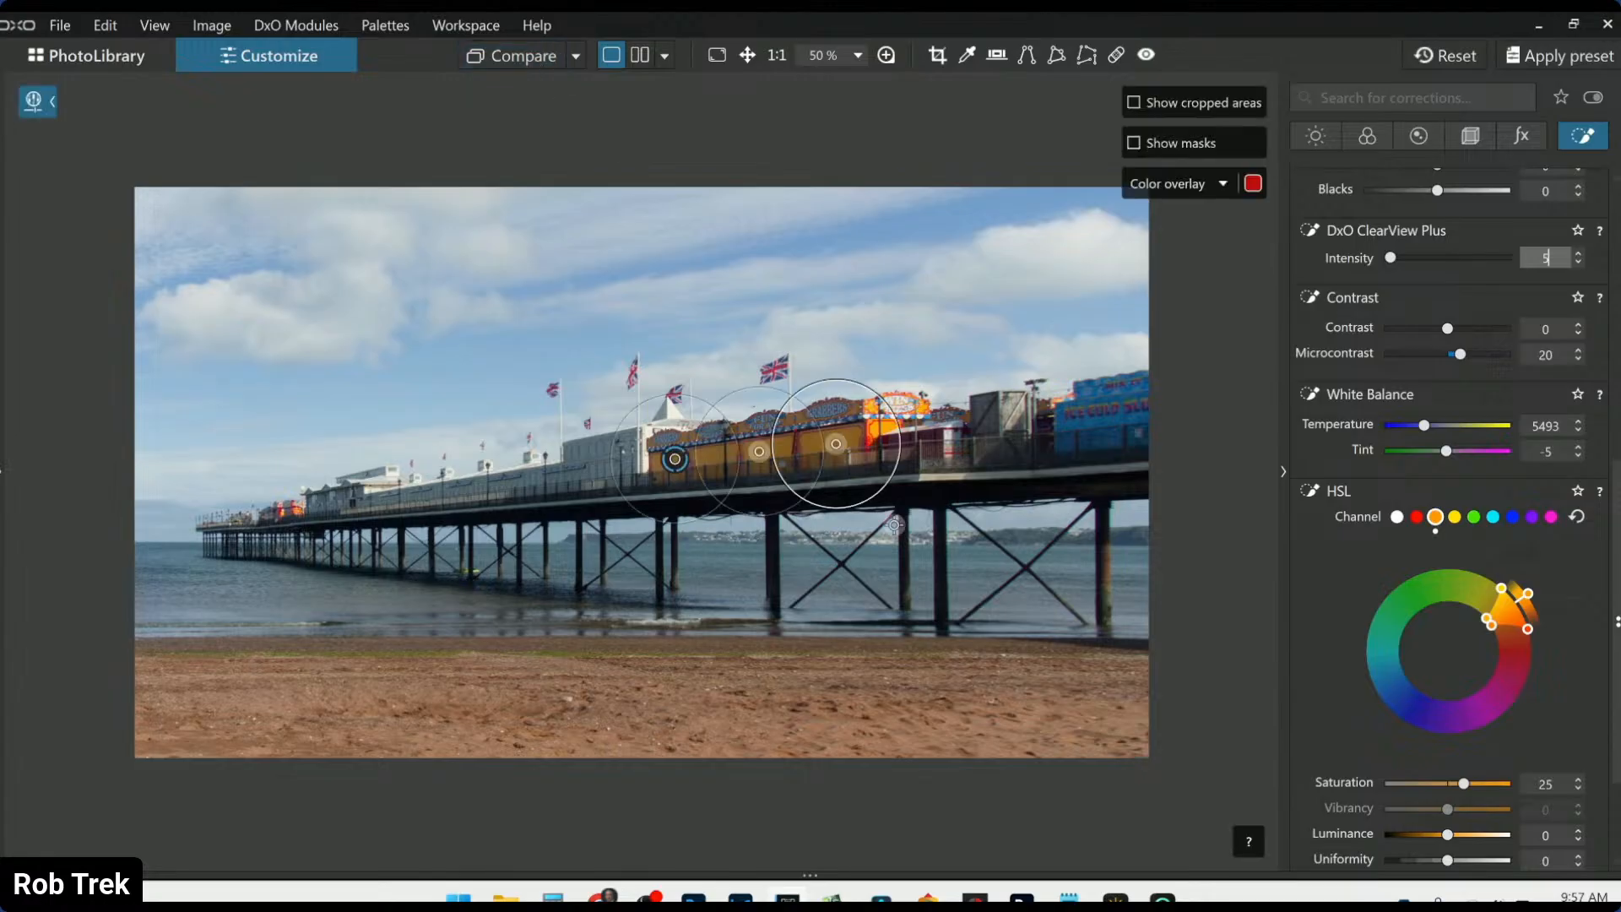
# Add a control point on the largest flag above the yellow-orange building and shrink its circle to fit around the flag
pyautogui.scroll(2, 792, 457)
pyautogui.scroll(1, 789, 458)
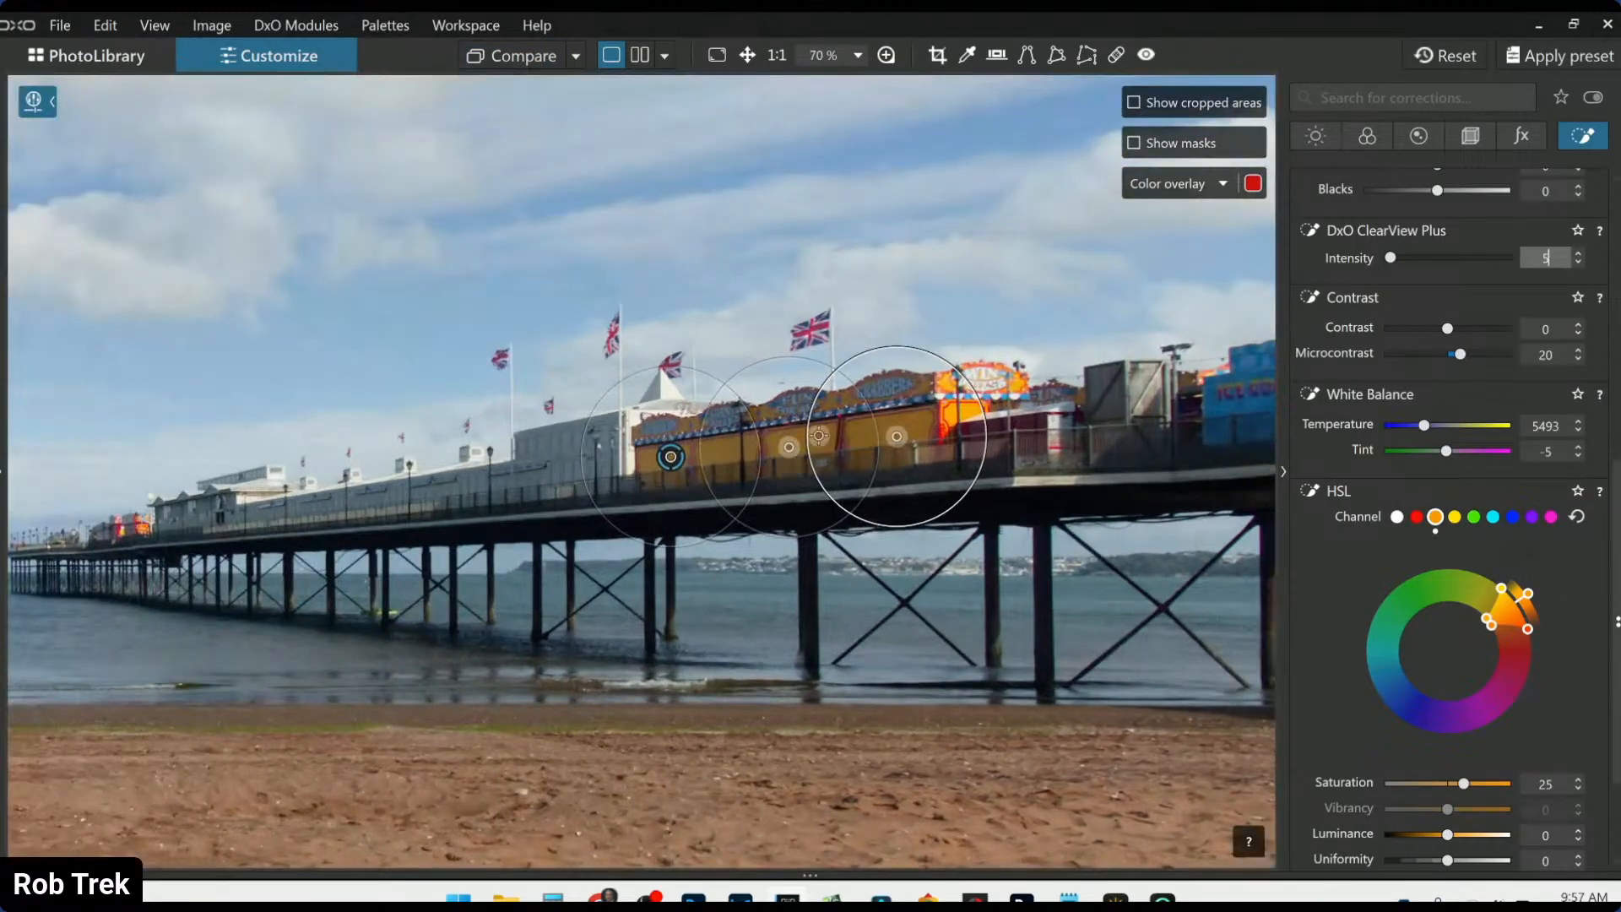
pyautogui.click(811, 336)
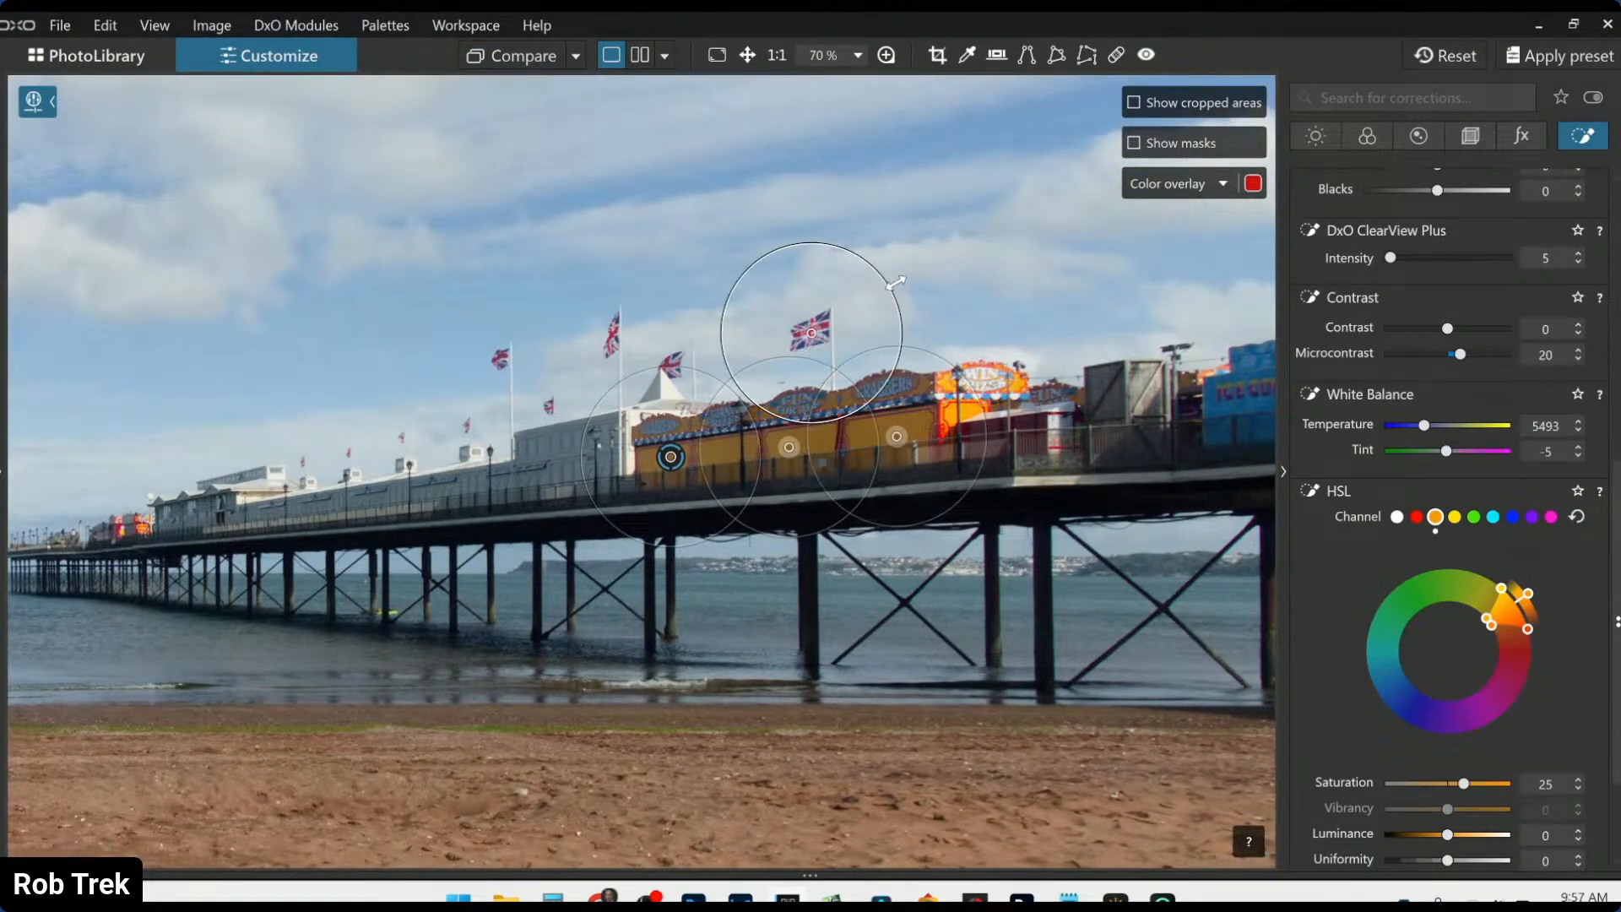
pyautogui.moveTo(893, 289); pyautogui.dragTo(842, 325)
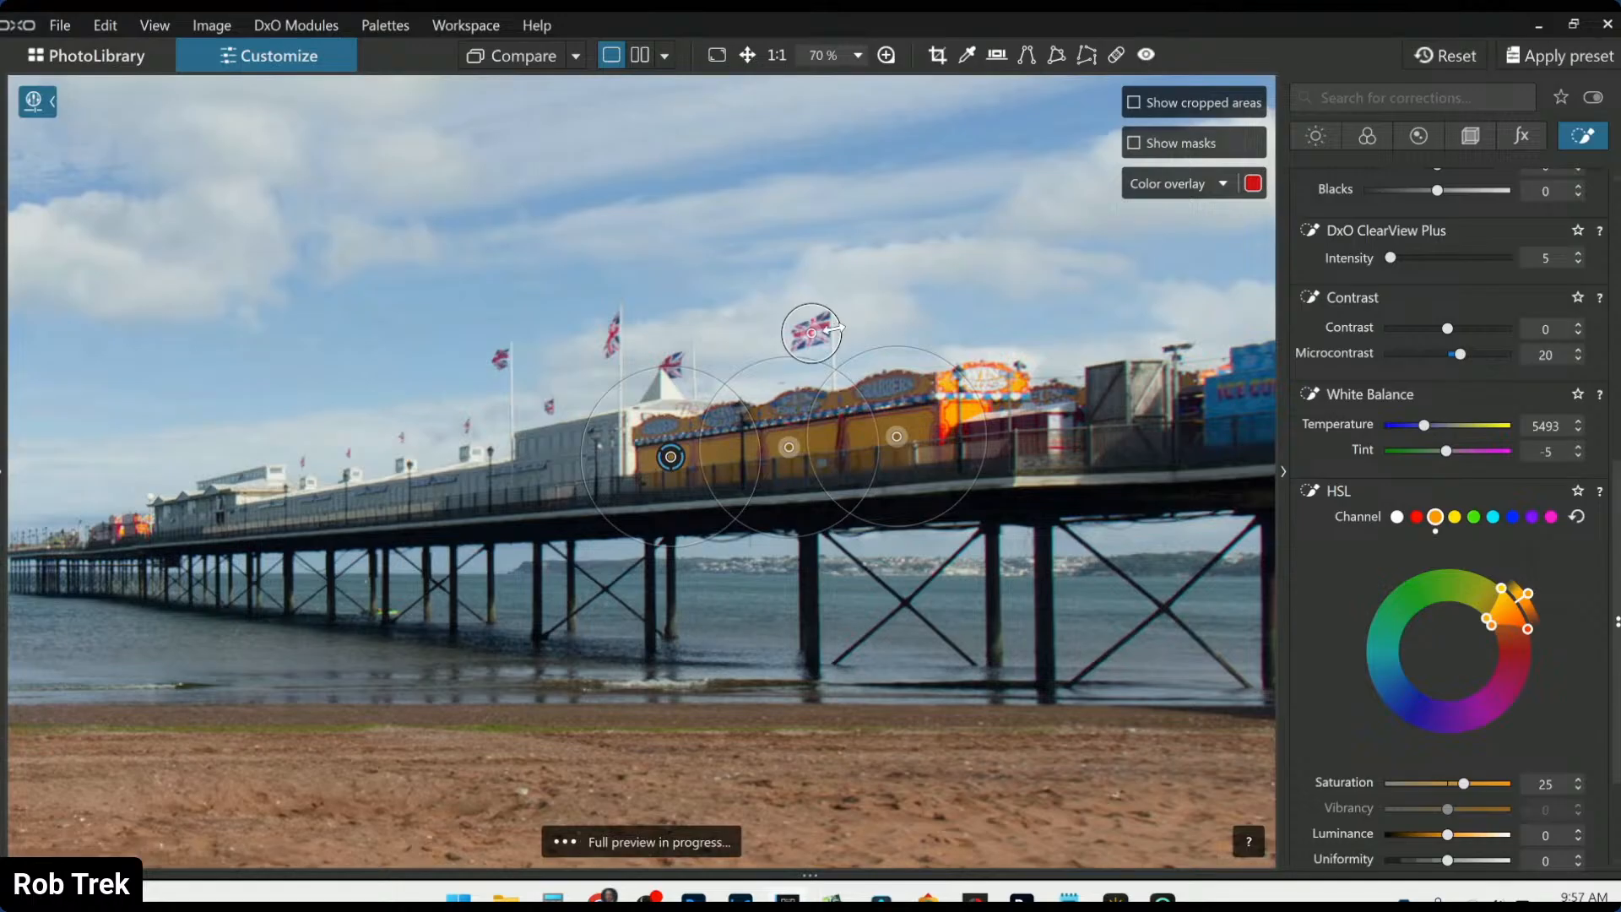
# Add small control points to the same mask on the next four flags towards the pier's far end
pyautogui.scroll(2, 672, 361)
pyautogui.moveTo(672, 368); pyautogui.dragTo(672, 384)
pyautogui.click(671, 366)
pyautogui.moveTo(733, 275); pyautogui.dragTo(682, 342)
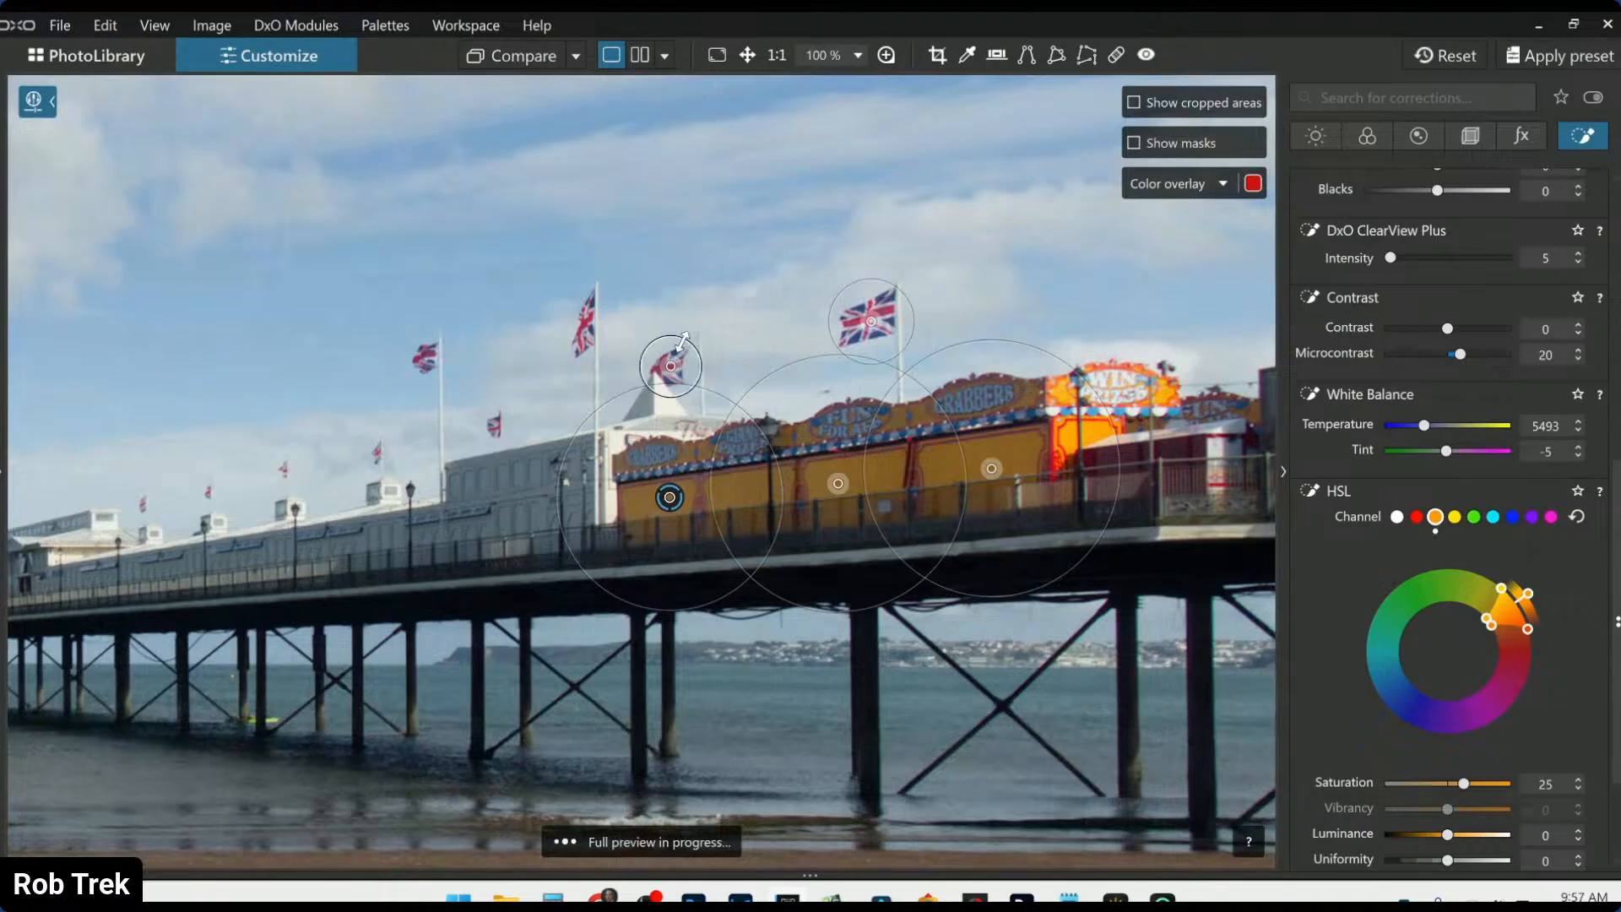
pyautogui.click(587, 323)
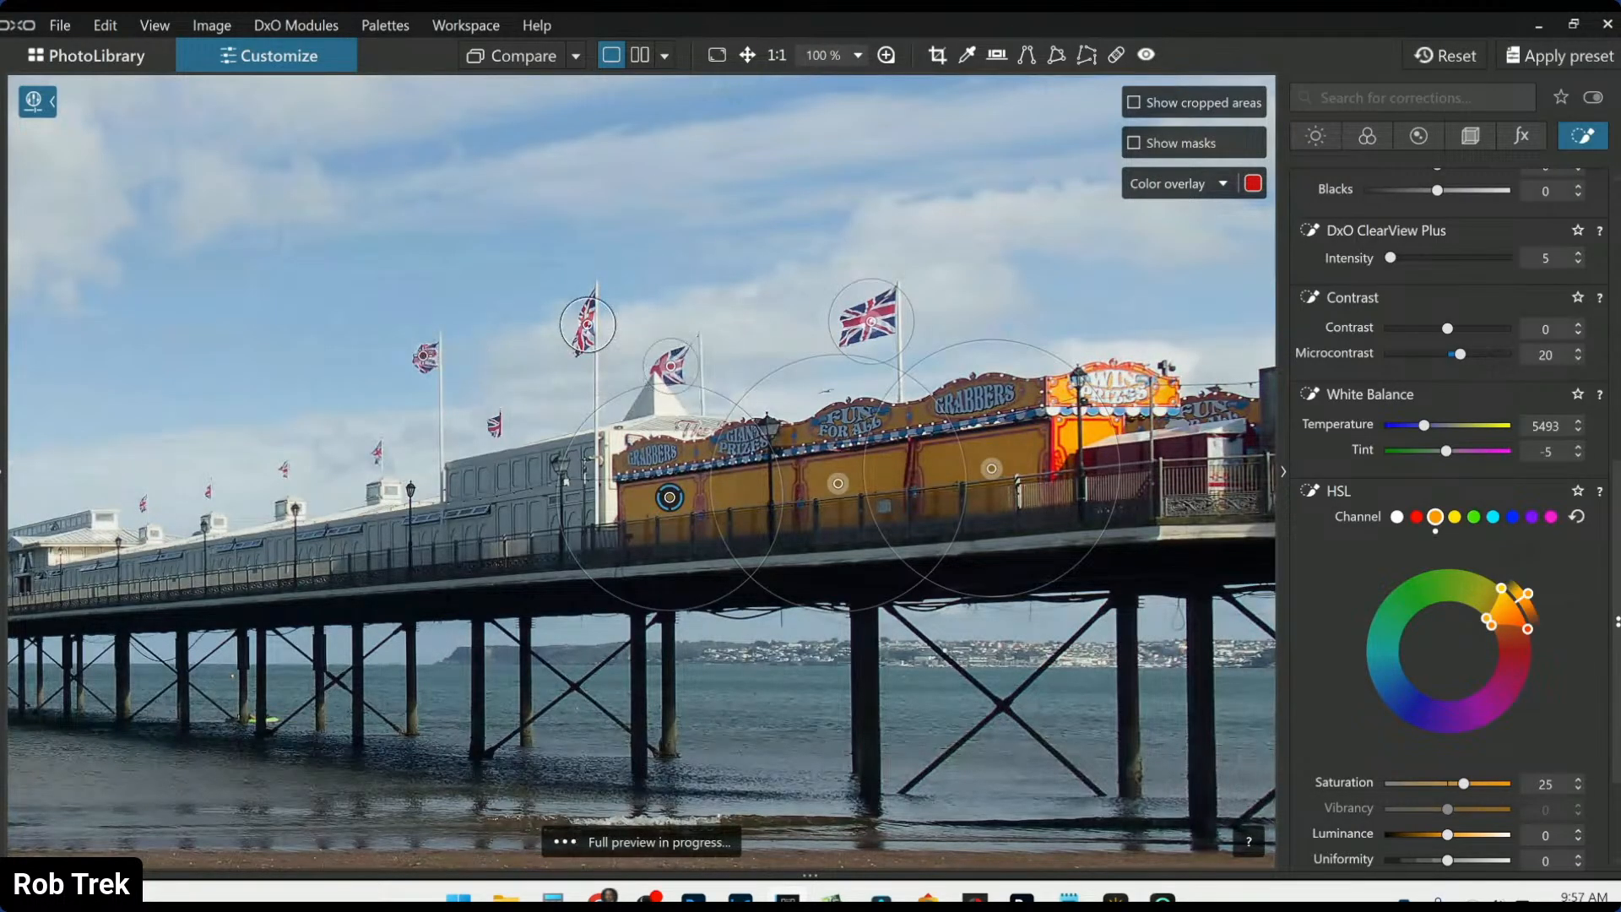
pyautogui.click(428, 355)
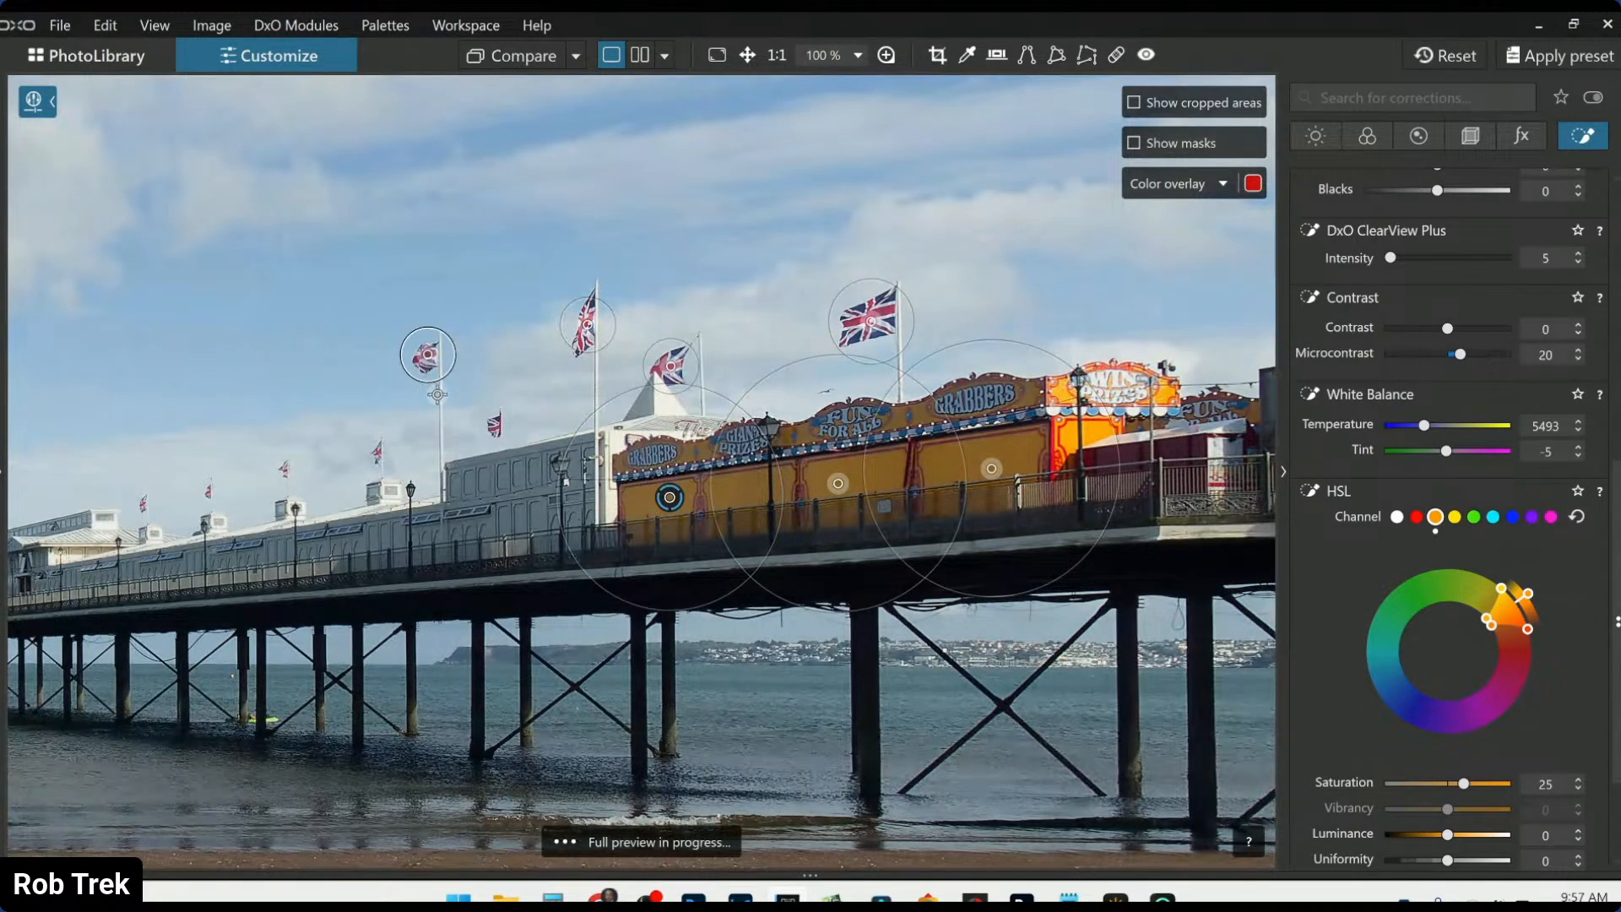
pyautogui.click(493, 427)
pyautogui.click(492, 427)
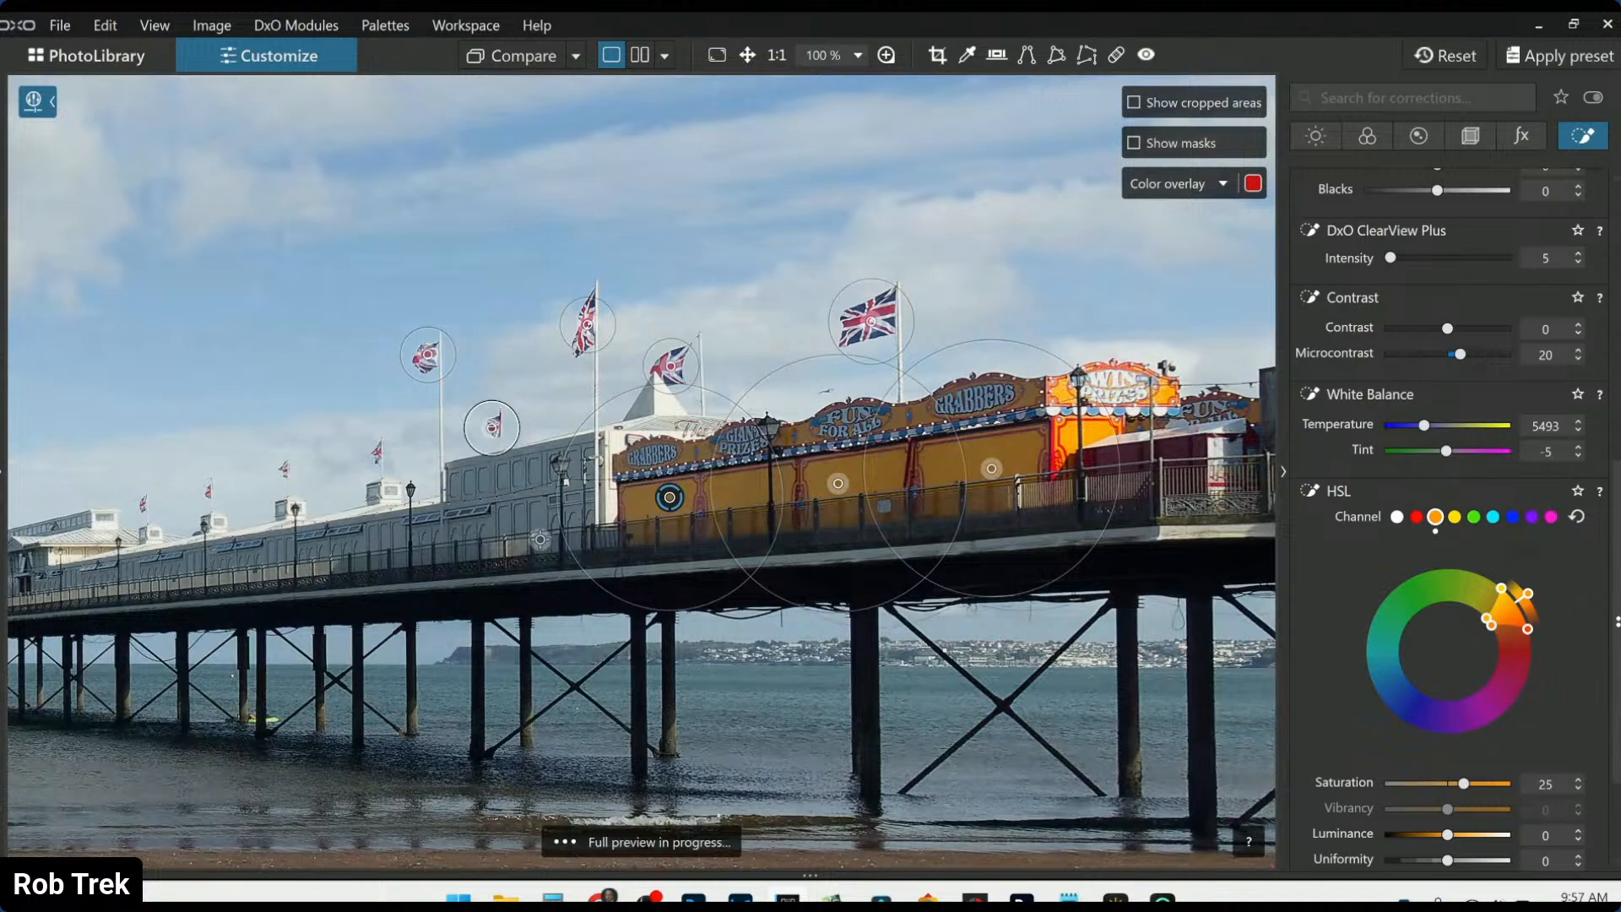
# Extend the mask with two small control points on the red and orange buildings at the pier's far end
pyautogui.scroll(-3, 540, 539)
pyautogui.scroll(5, 474, 589)
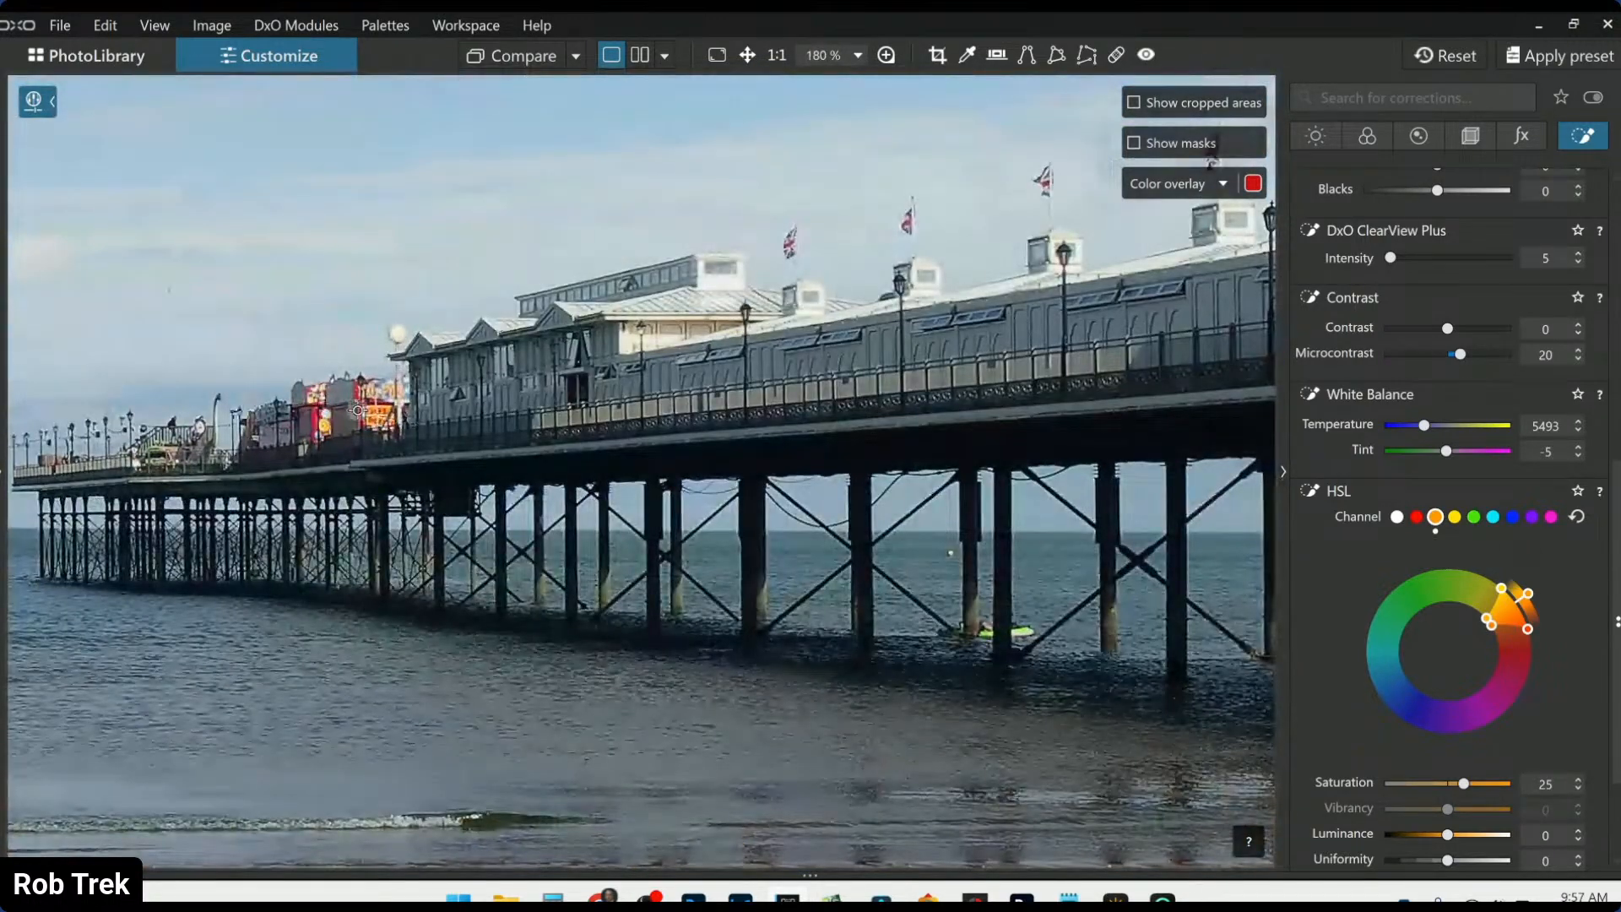
pyautogui.click(372, 413)
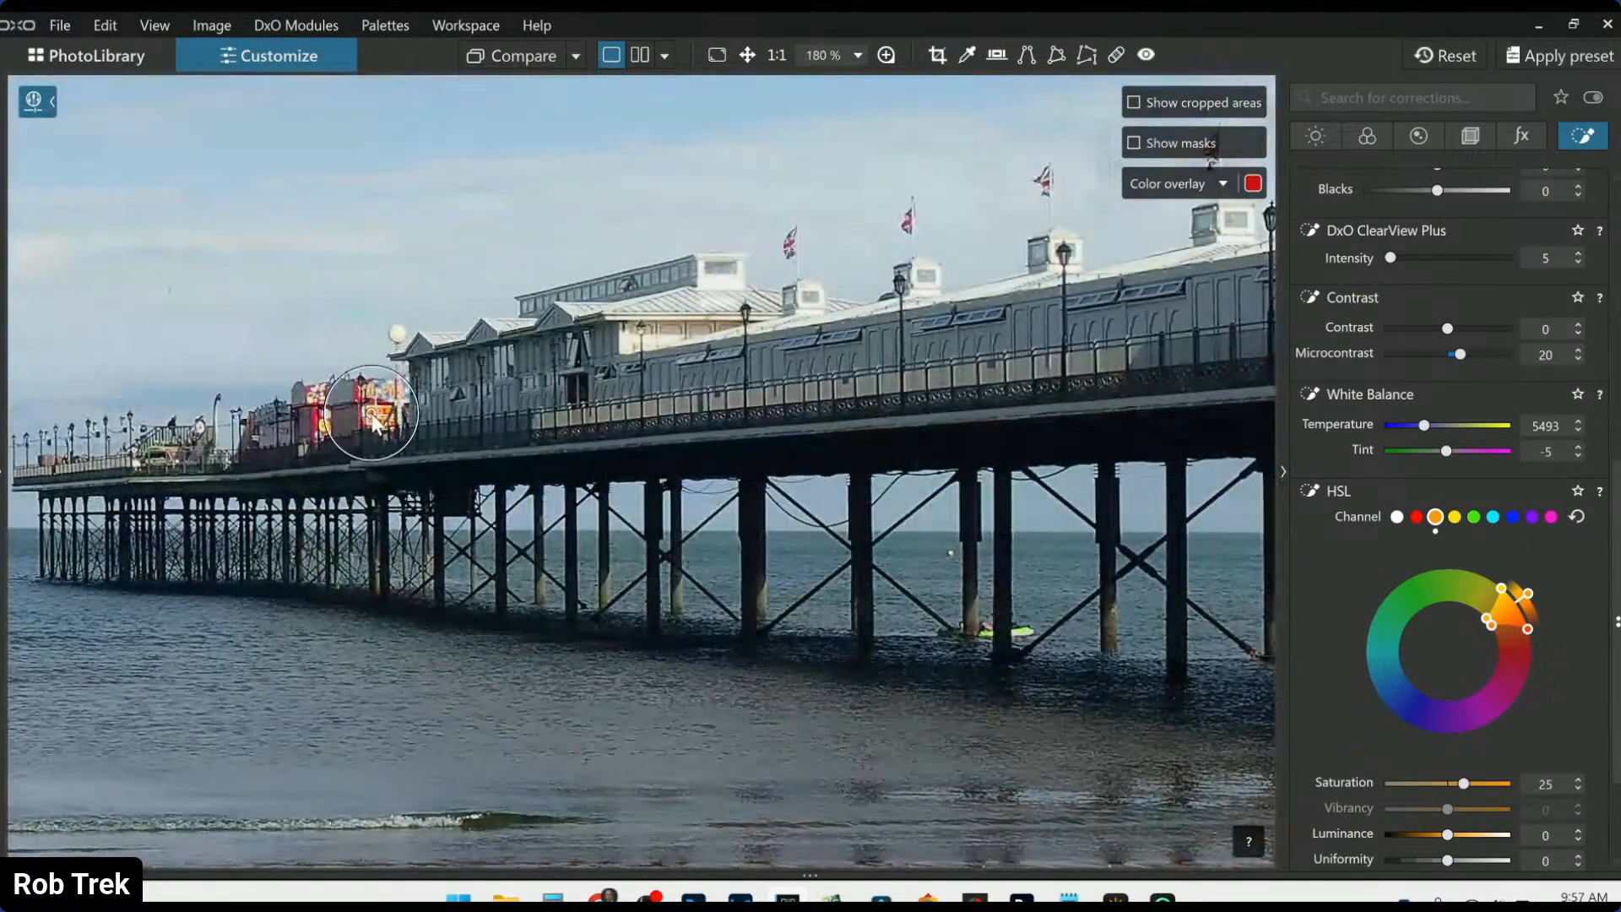
pyautogui.click(313, 421)
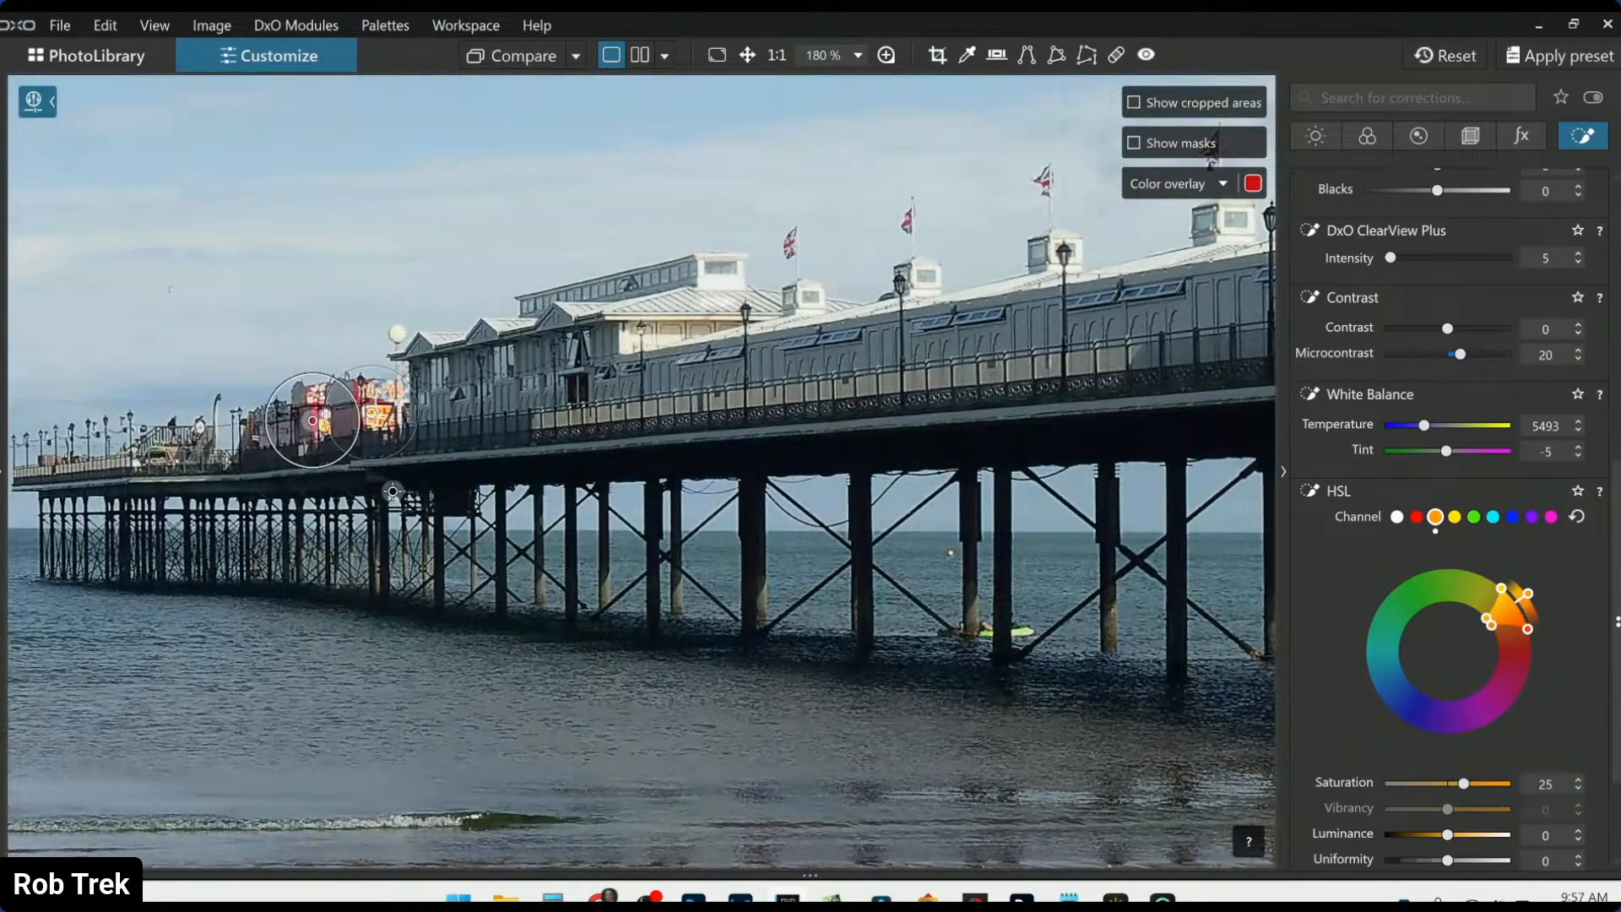
pyautogui.moveTo(371, 414); pyautogui.dragTo(359, 413)
pyautogui.scroll(-5, 593, 516)
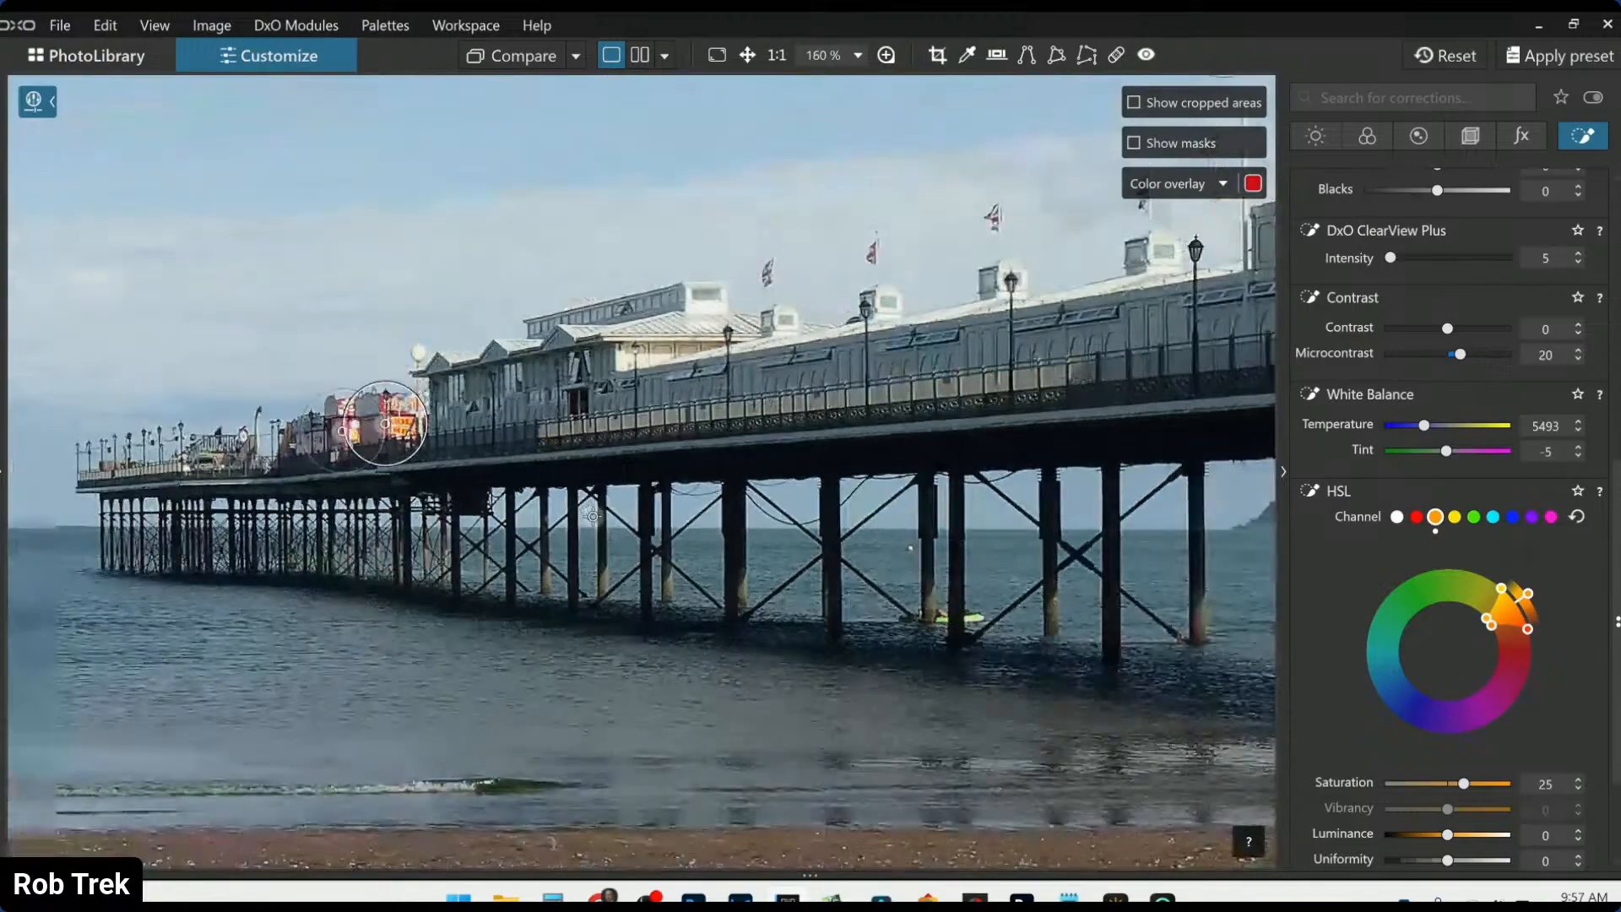
pyautogui.scroll(-1, 593, 517)
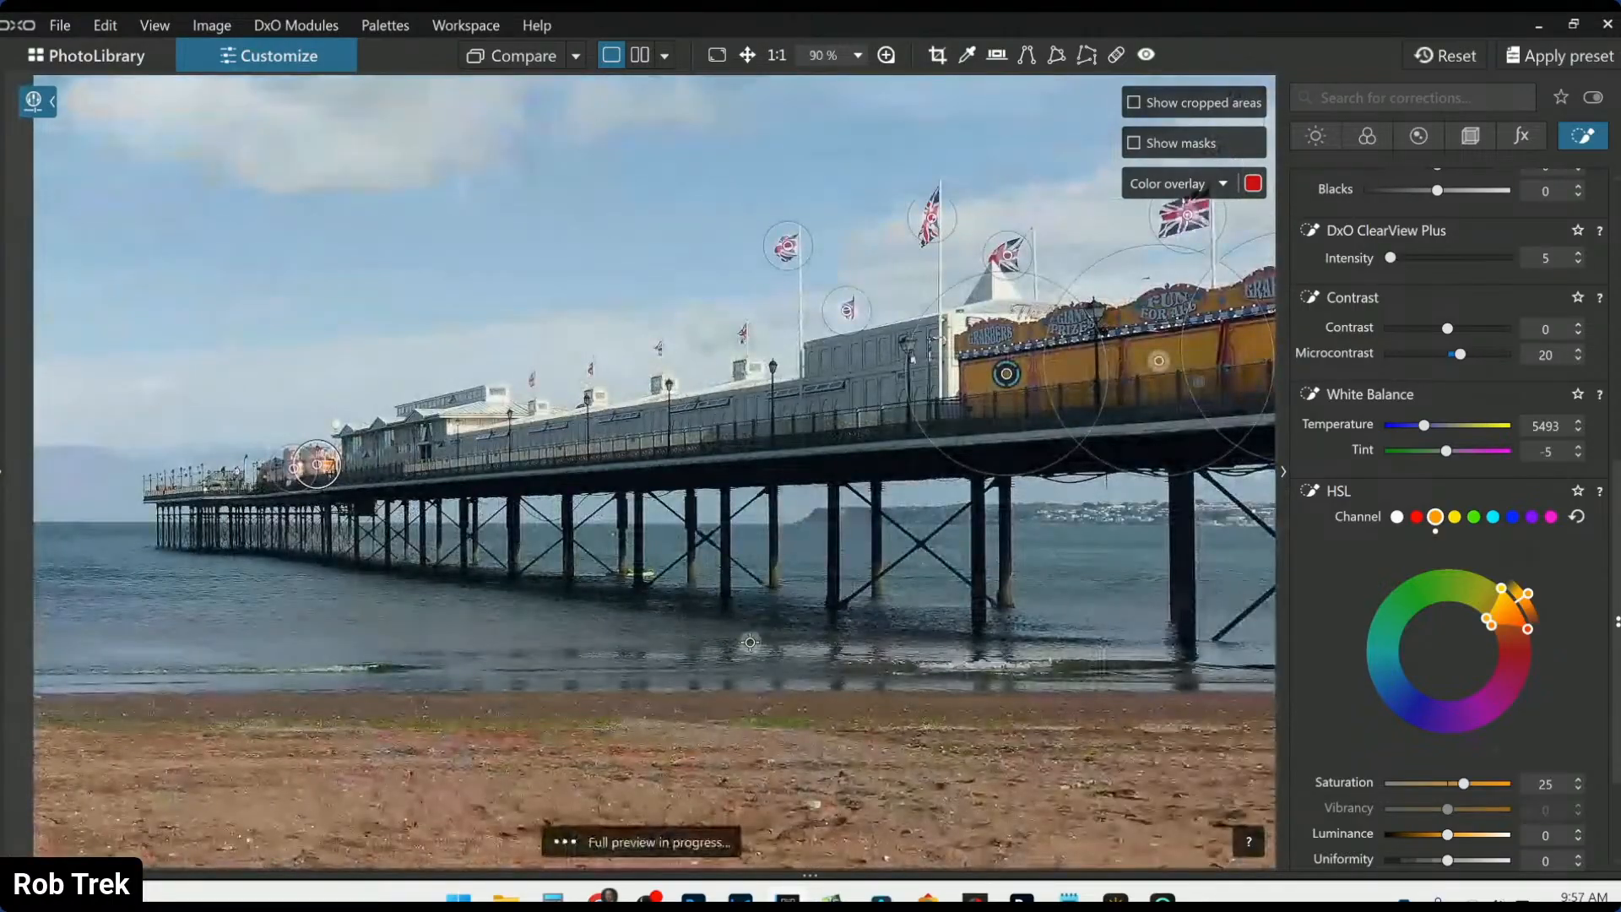
# Widen the mask's orange HSL colour range towards red on the colour wheel and close the control point mask
pyautogui.scroll(1, 725, 636)
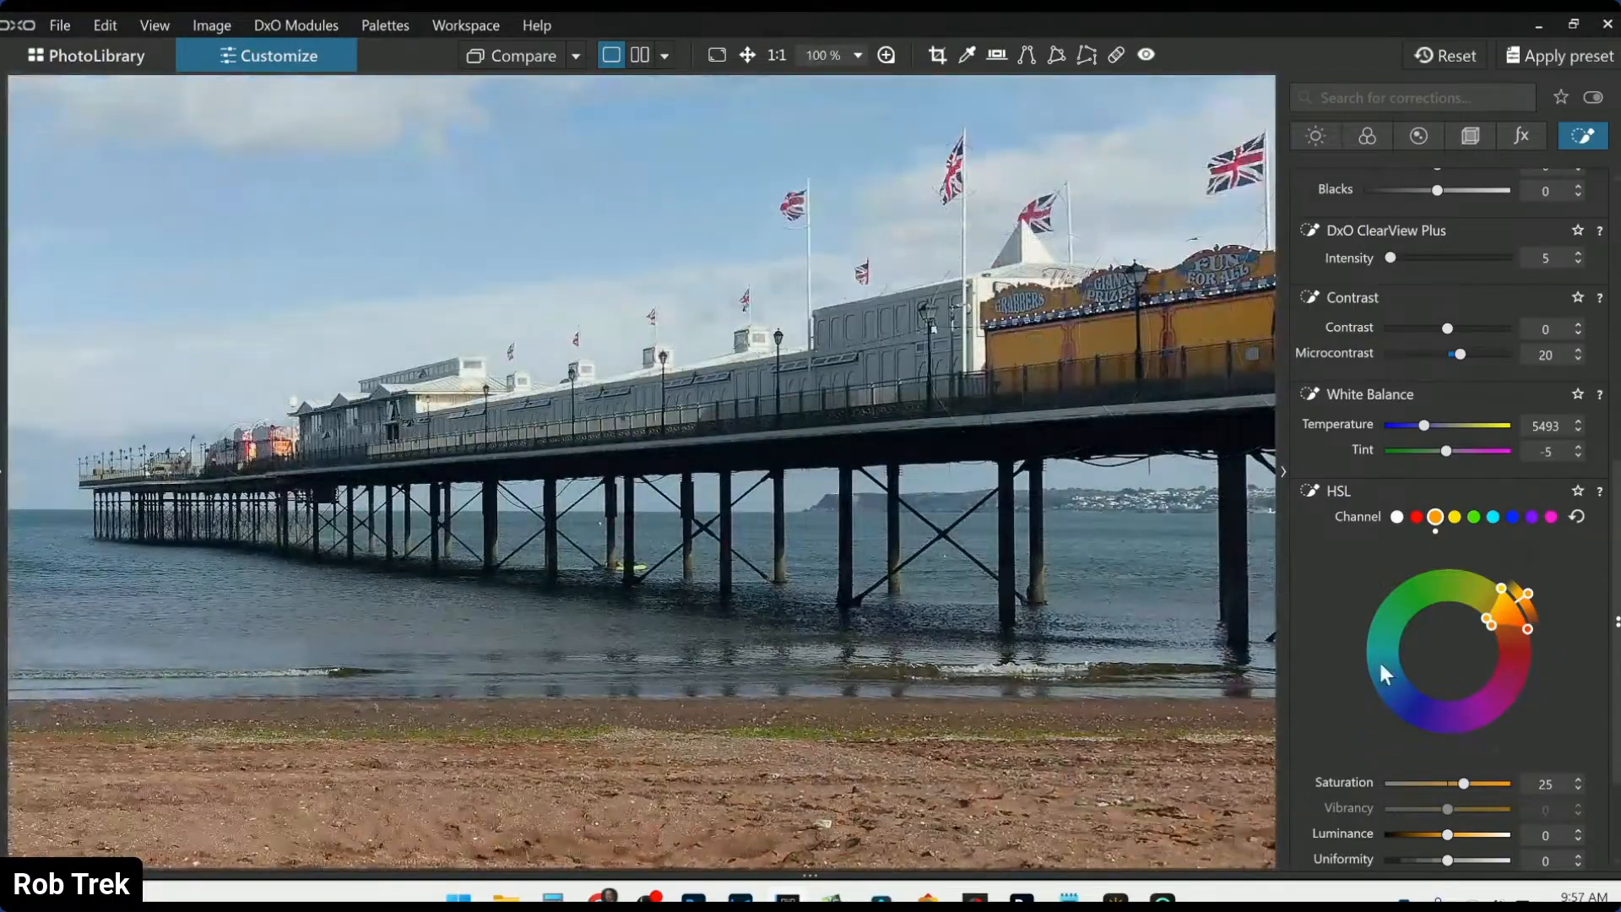
pyautogui.moveTo(1490, 640); pyautogui.dragTo(1486, 657)
pyautogui.moveTo(1137, 268)
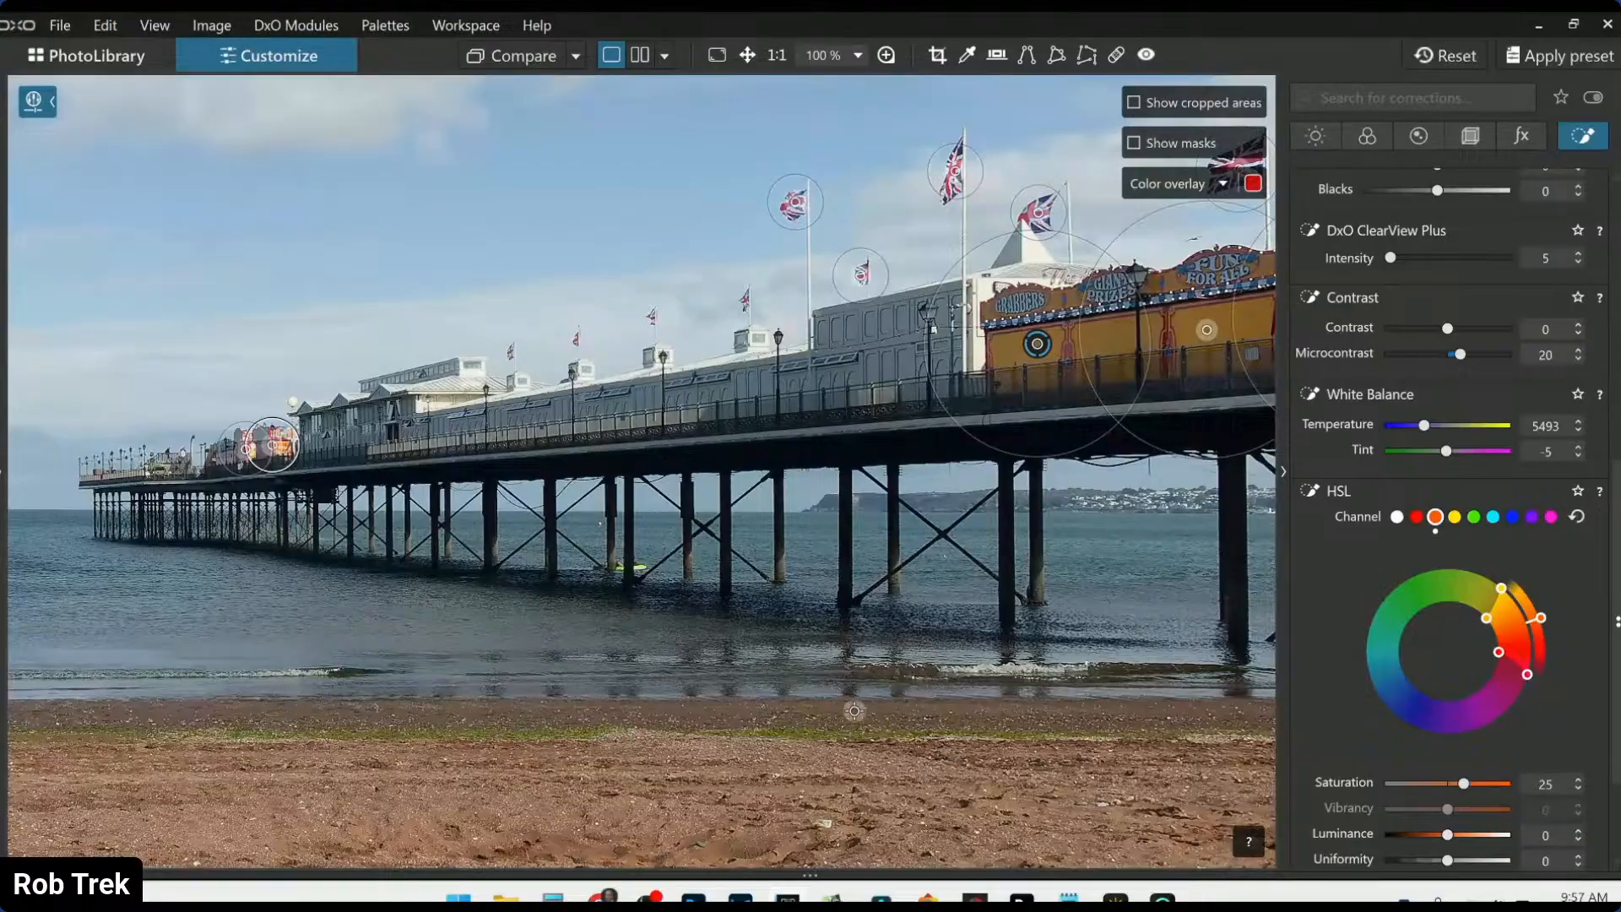
pyautogui.scroll(-4, 854, 711)
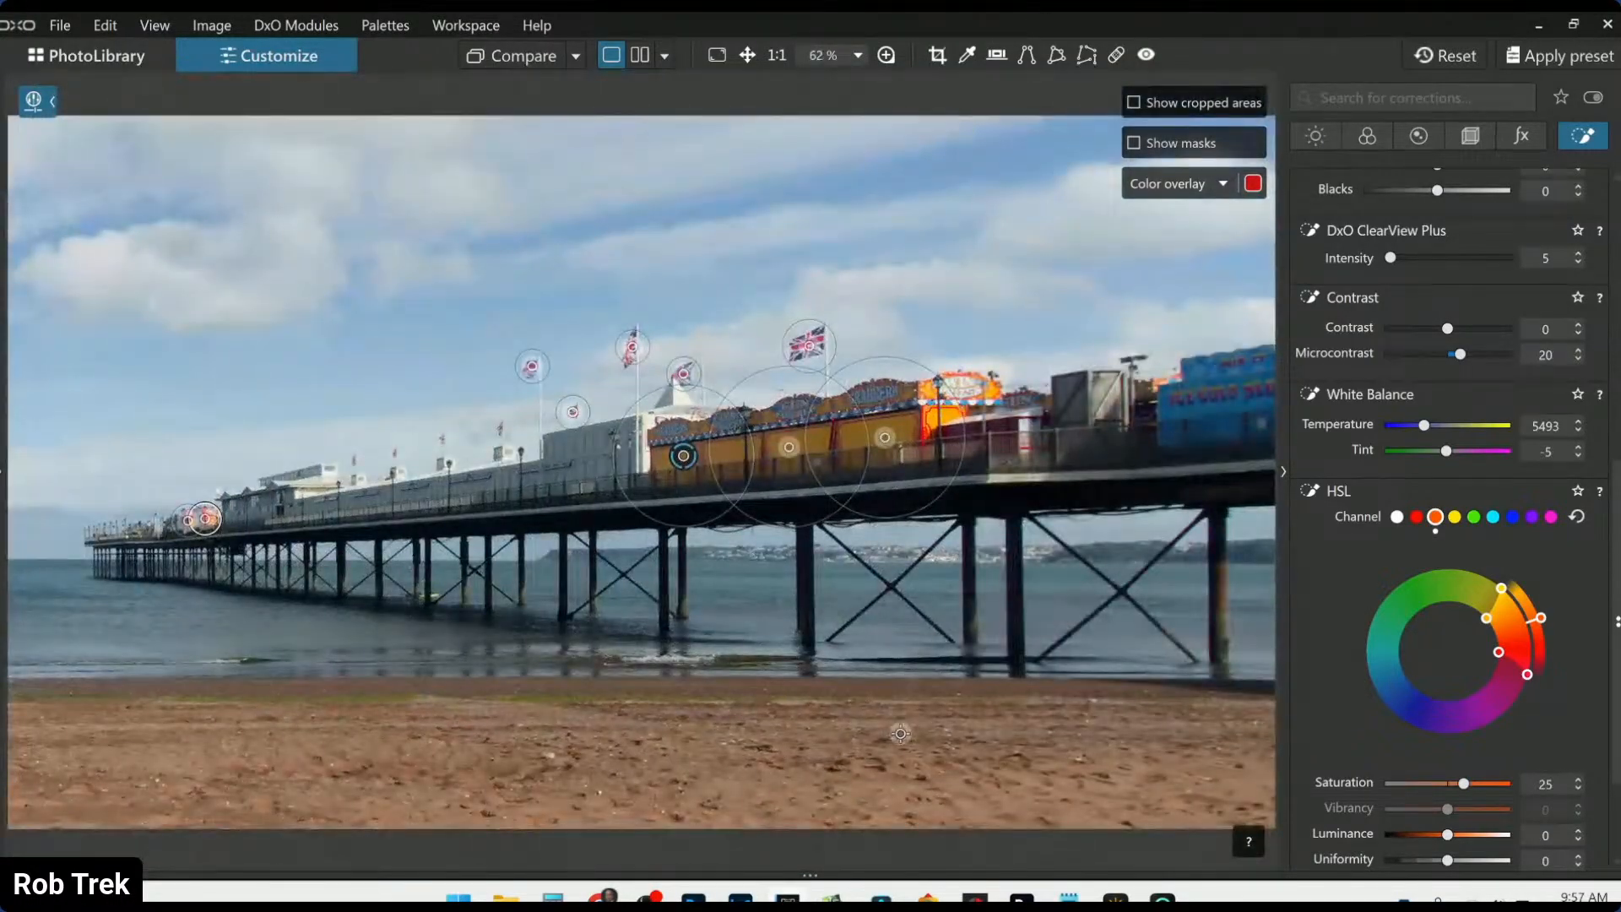
pyautogui.scroll(-2, 850, 658)
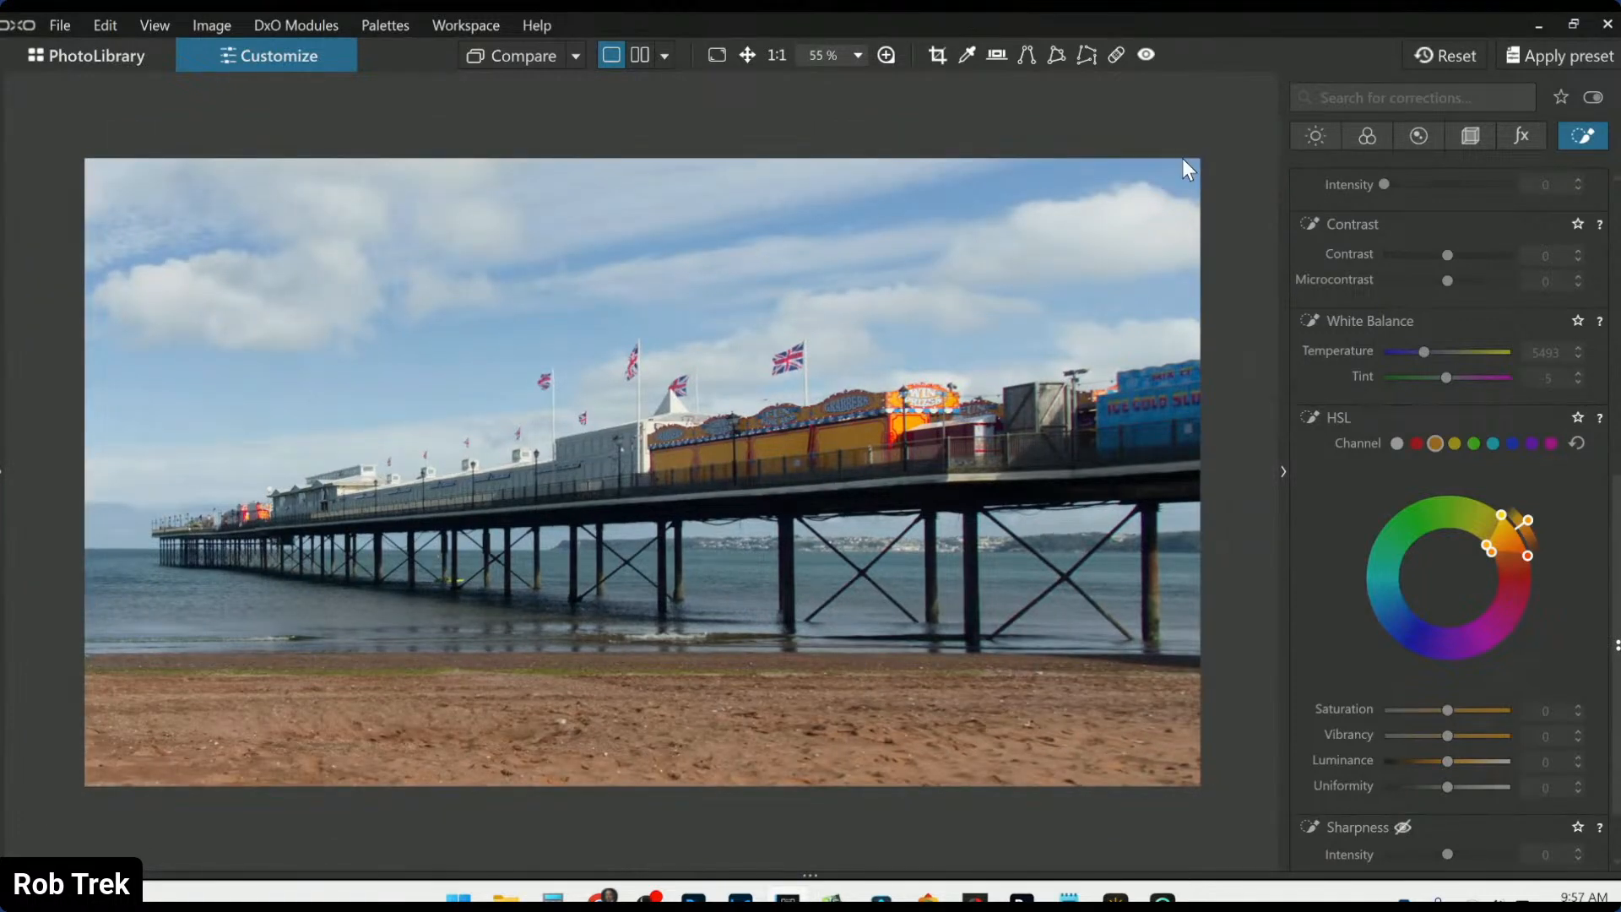
# Create a control line mask covering the sky, tilted along the pier's roofline, and sample the sky as its reference colour
pyautogui.scroll(7, 1463, 337)
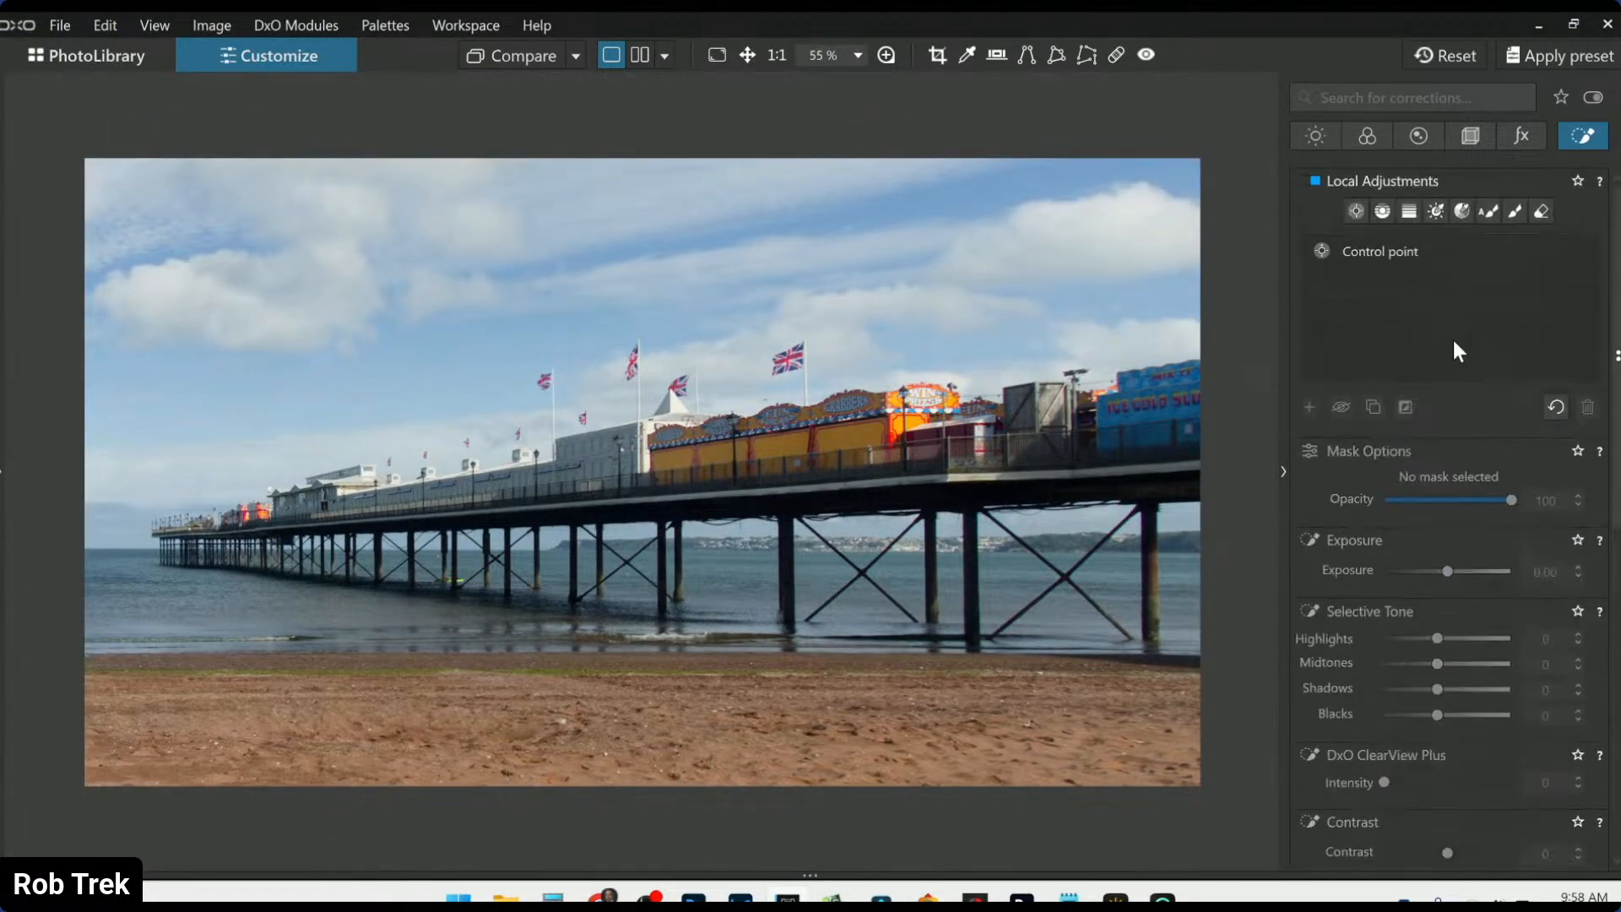
pyautogui.click(1381, 212)
pyautogui.moveTo(436, 413); pyautogui.dragTo(442, 279)
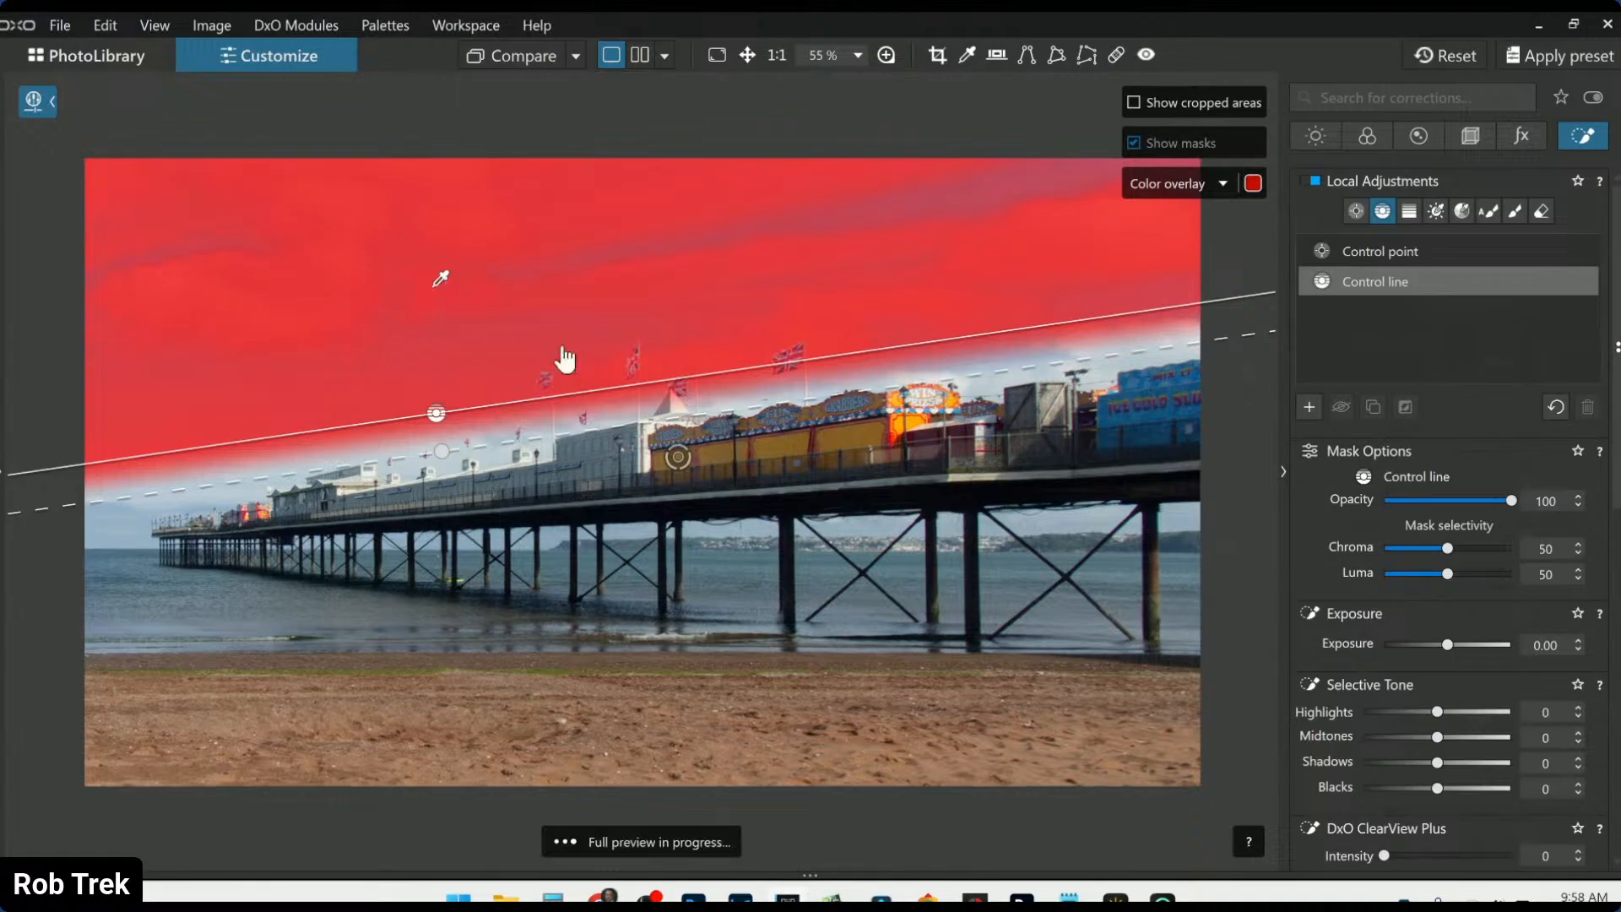
# Set the sky mask's DxO ClearView Plus intensity to 26 and its microcontrast to 19
pyautogui.scroll(-2, 1376, 559)
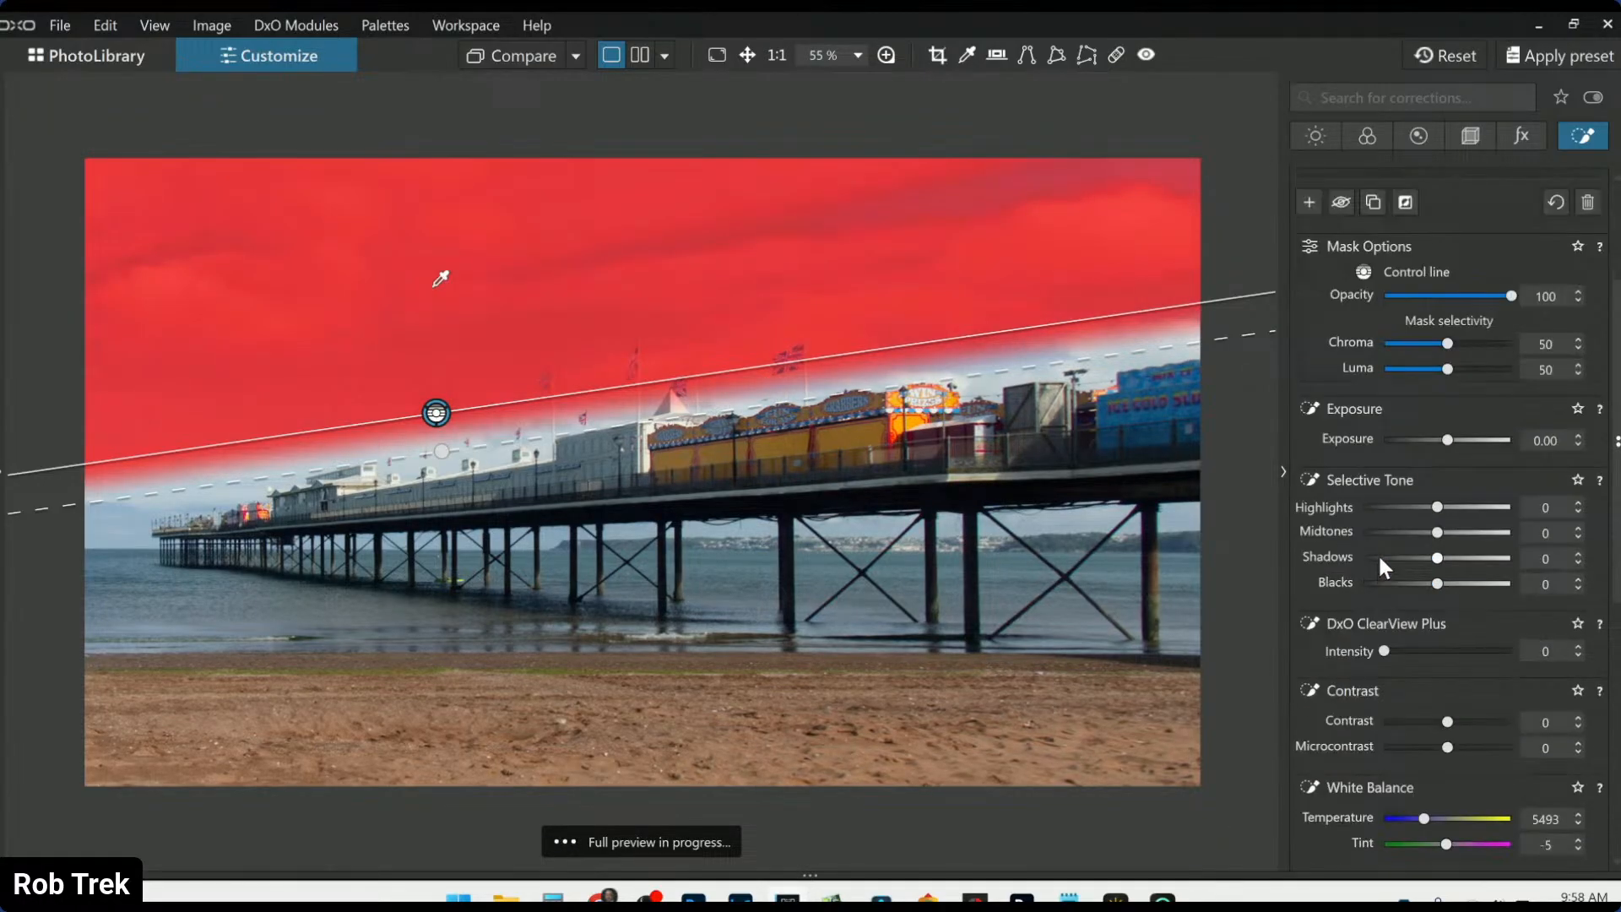
pyautogui.scroll(-1, 1396, 480)
pyautogui.click(1417, 549)
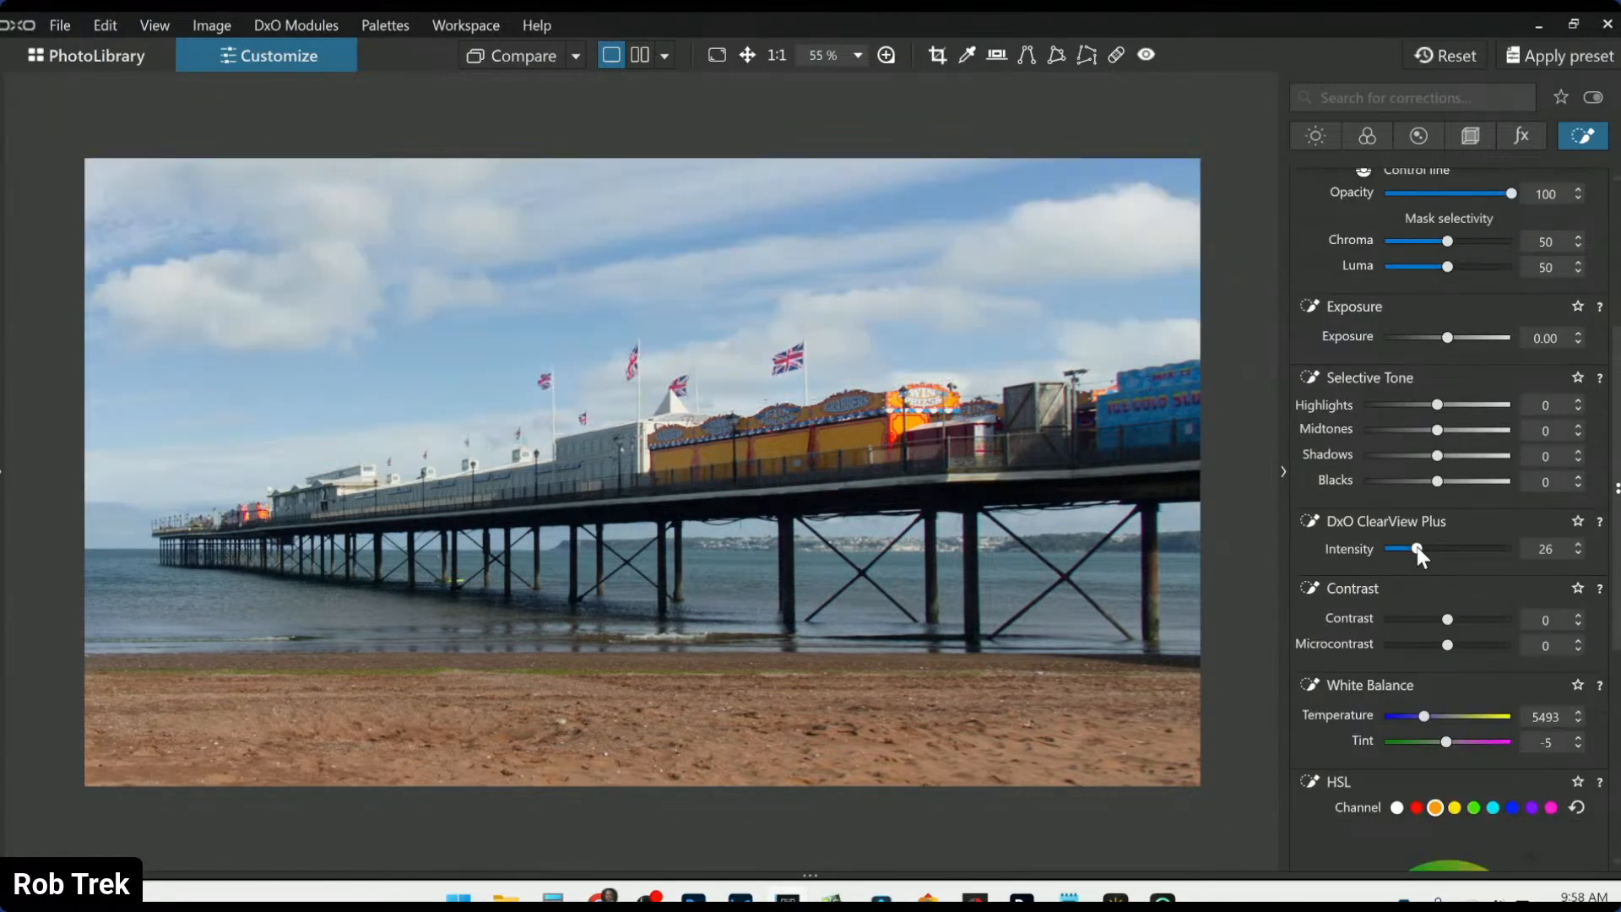
pyautogui.click(1469, 645)
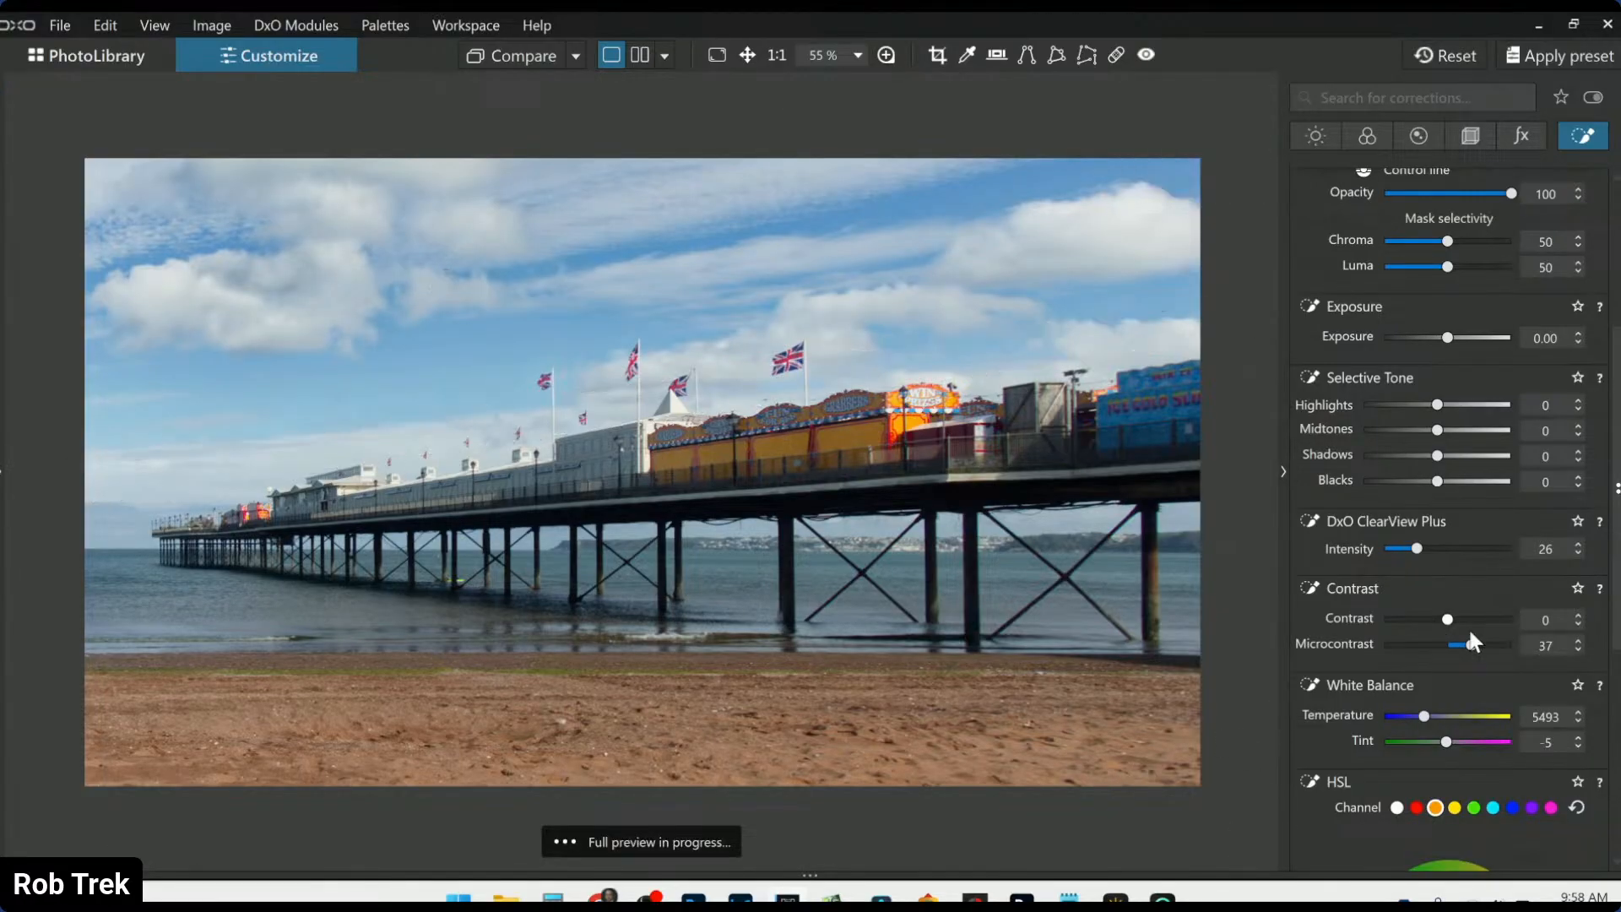
pyautogui.click(1462, 645)
pyautogui.click(1459, 645)
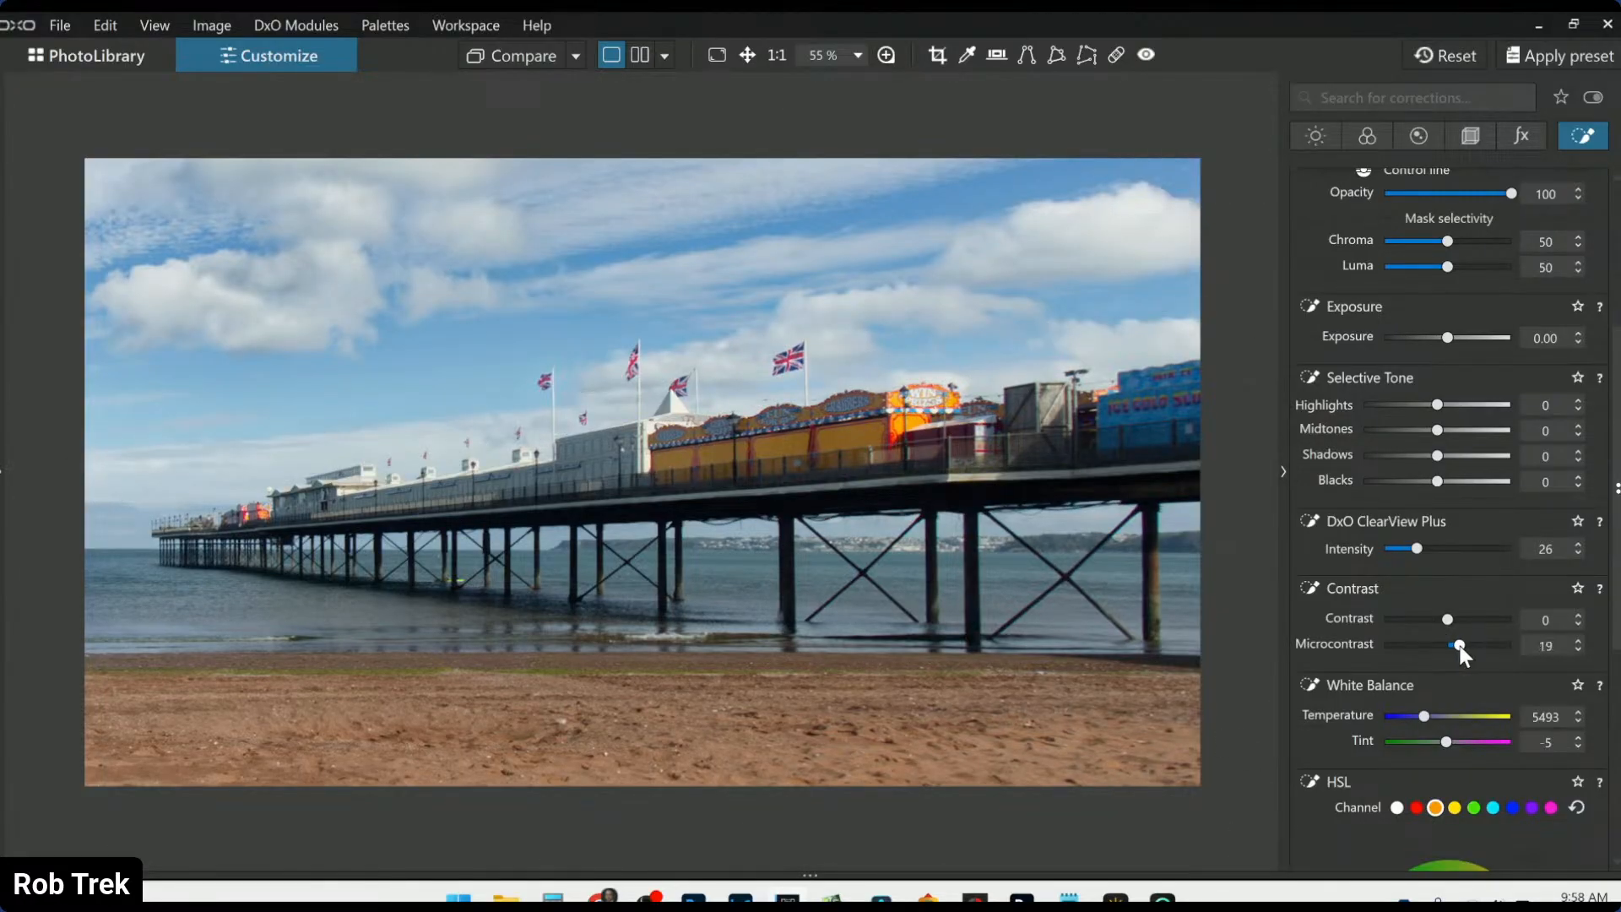
pyautogui.scroll(-1, 1106, 675)
pyautogui.scroll(1, 1111, 676)
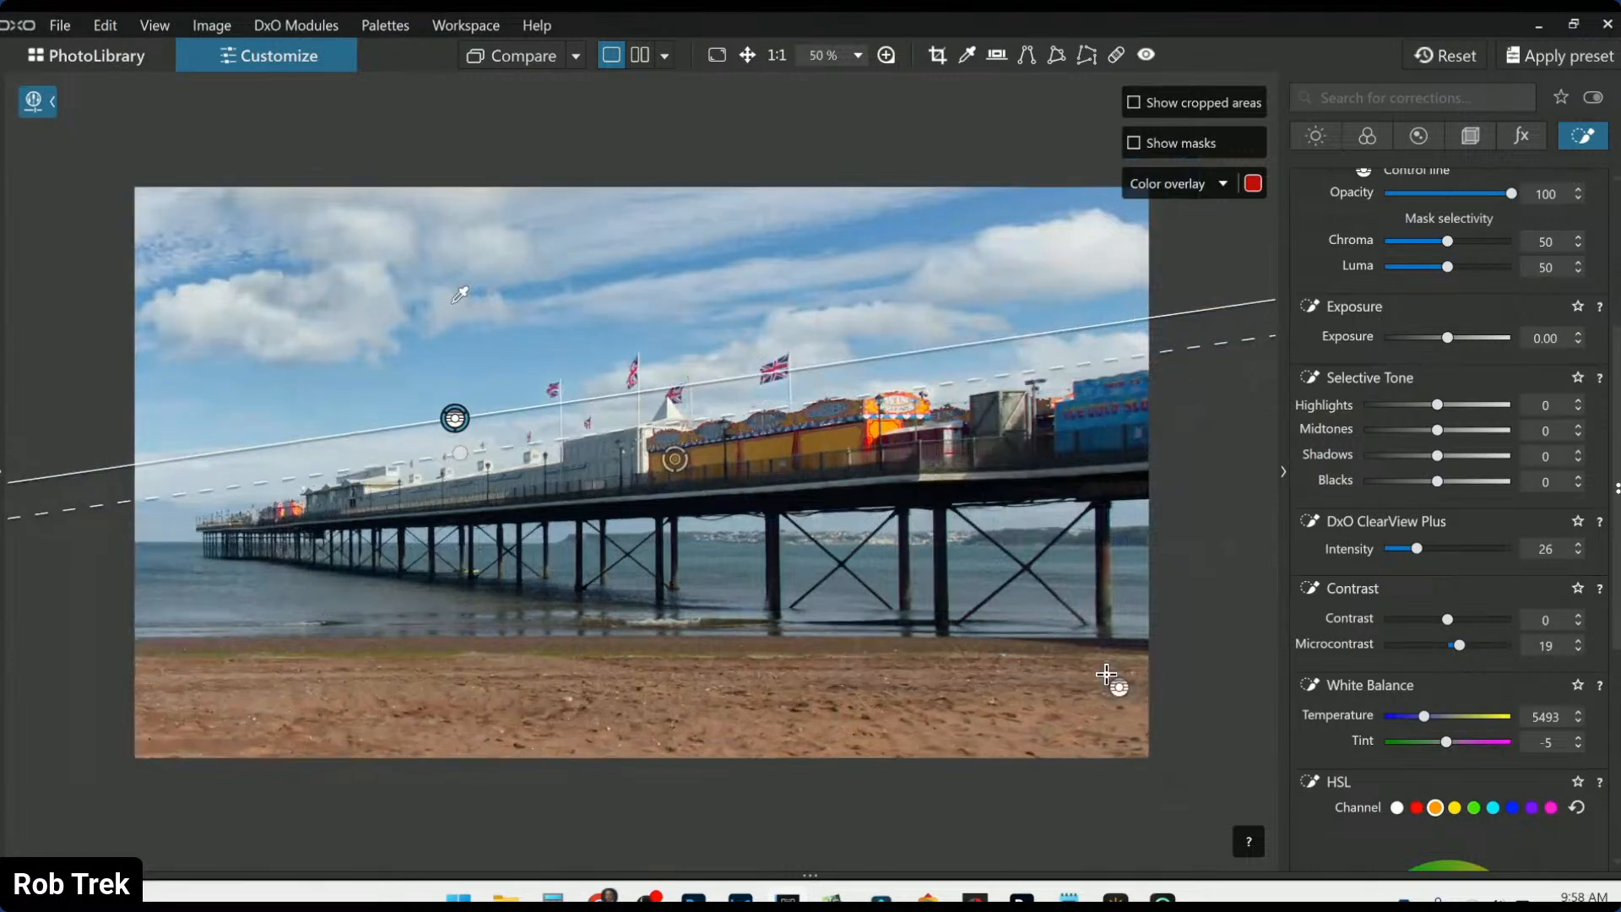
# Create a new control point mask on the sea beyond the pier's far end, with chroma and luma selectivity at 55
pyautogui.scroll(4, 1401, 456)
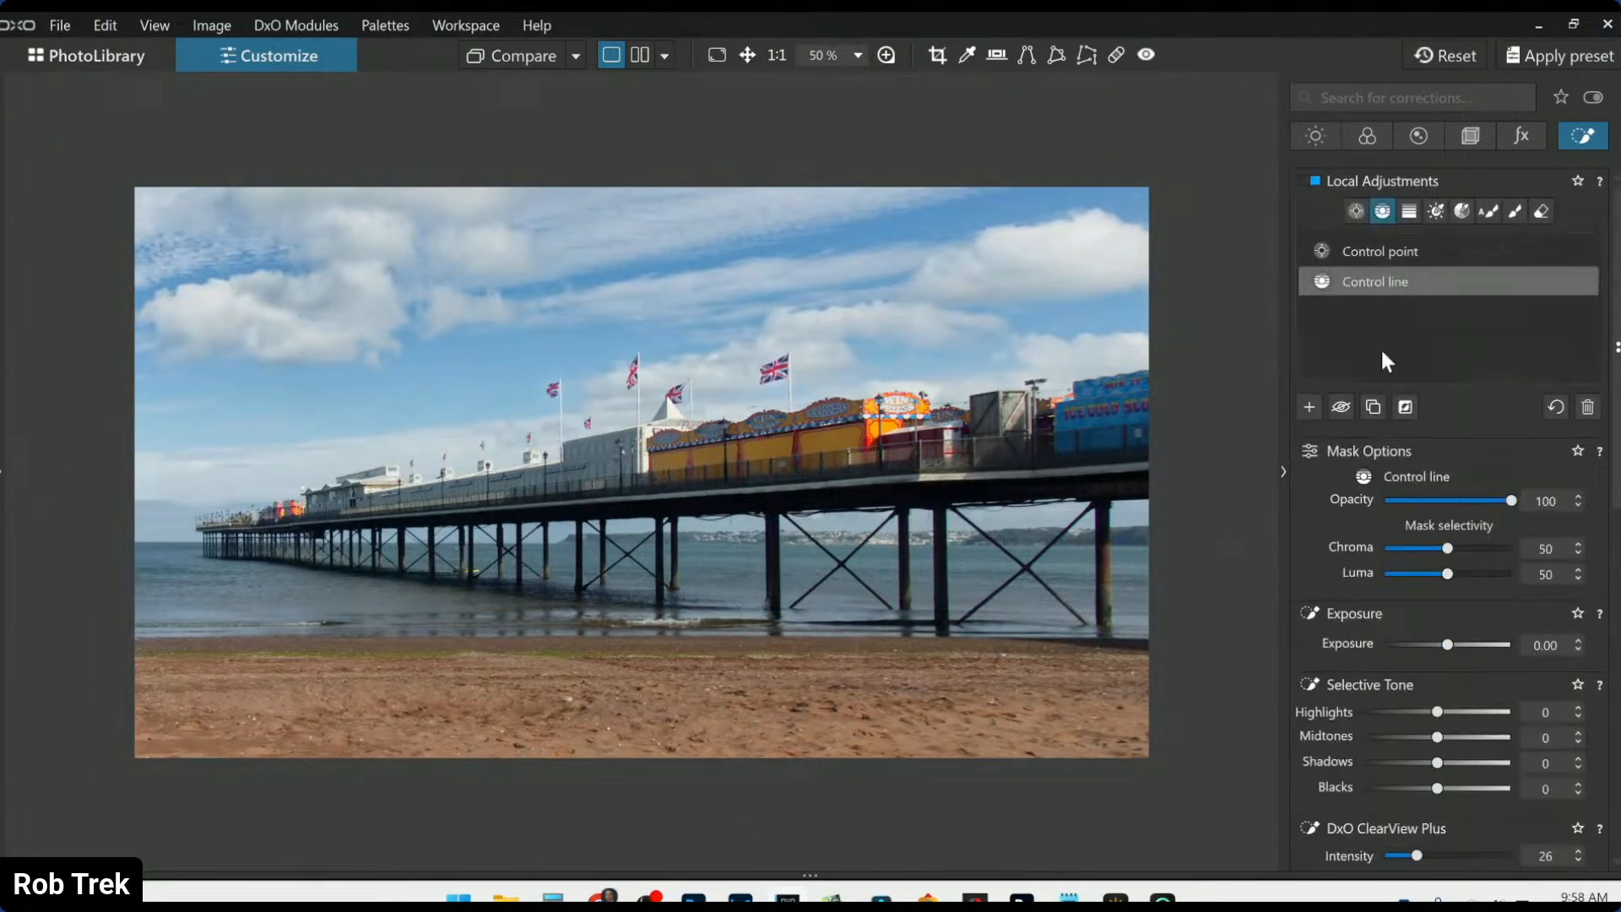
pyautogui.click(1308, 408)
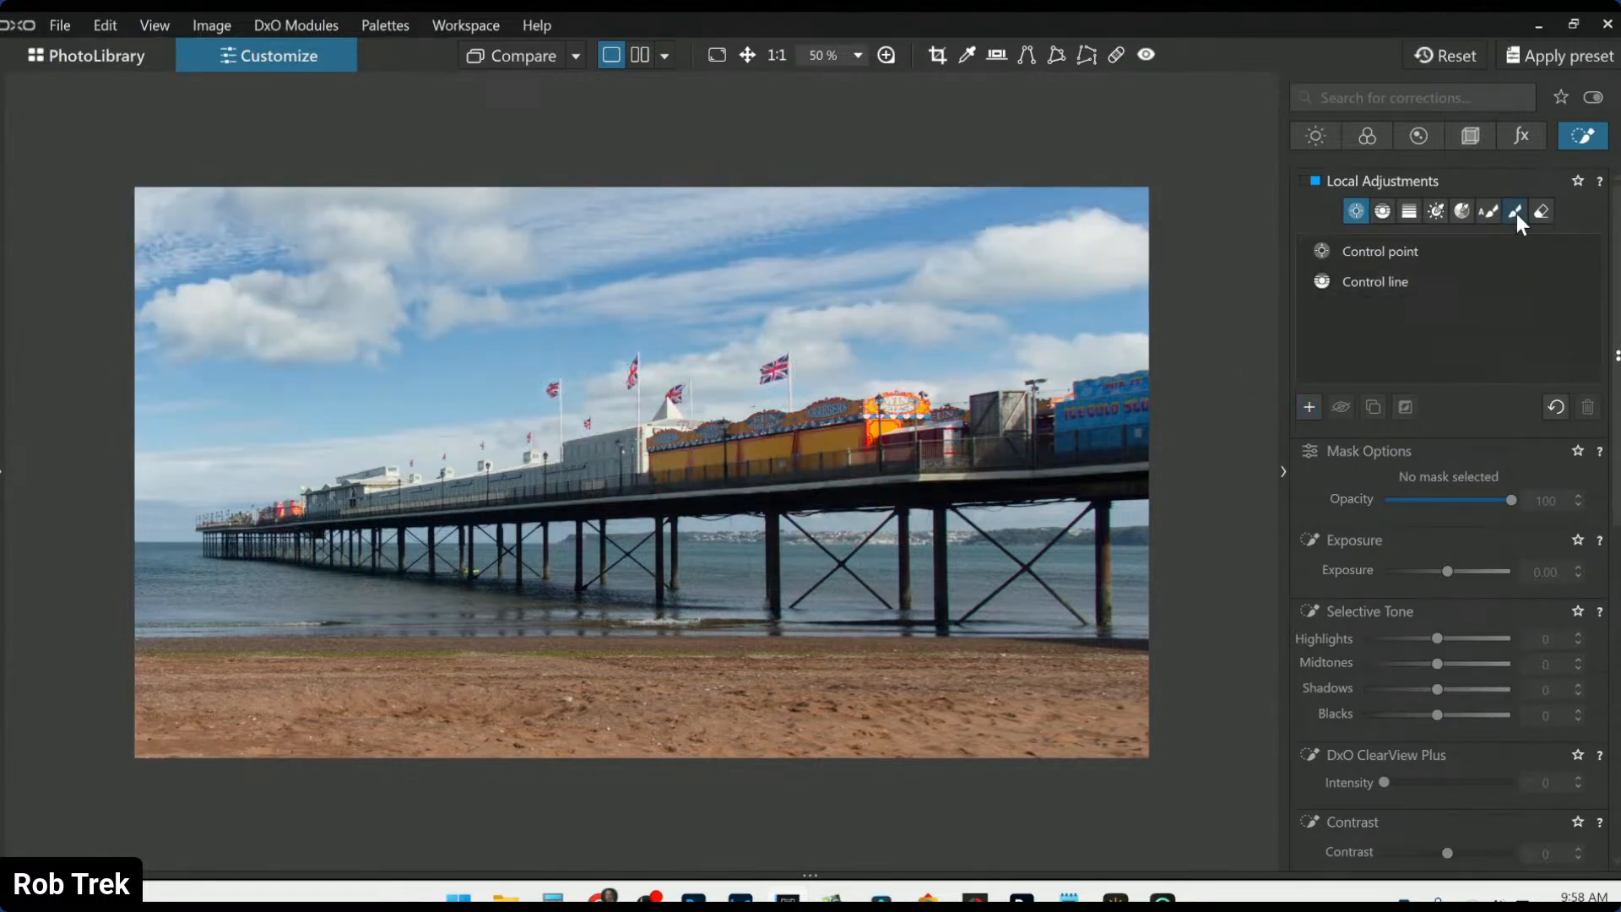
pyautogui.click(1516, 213)
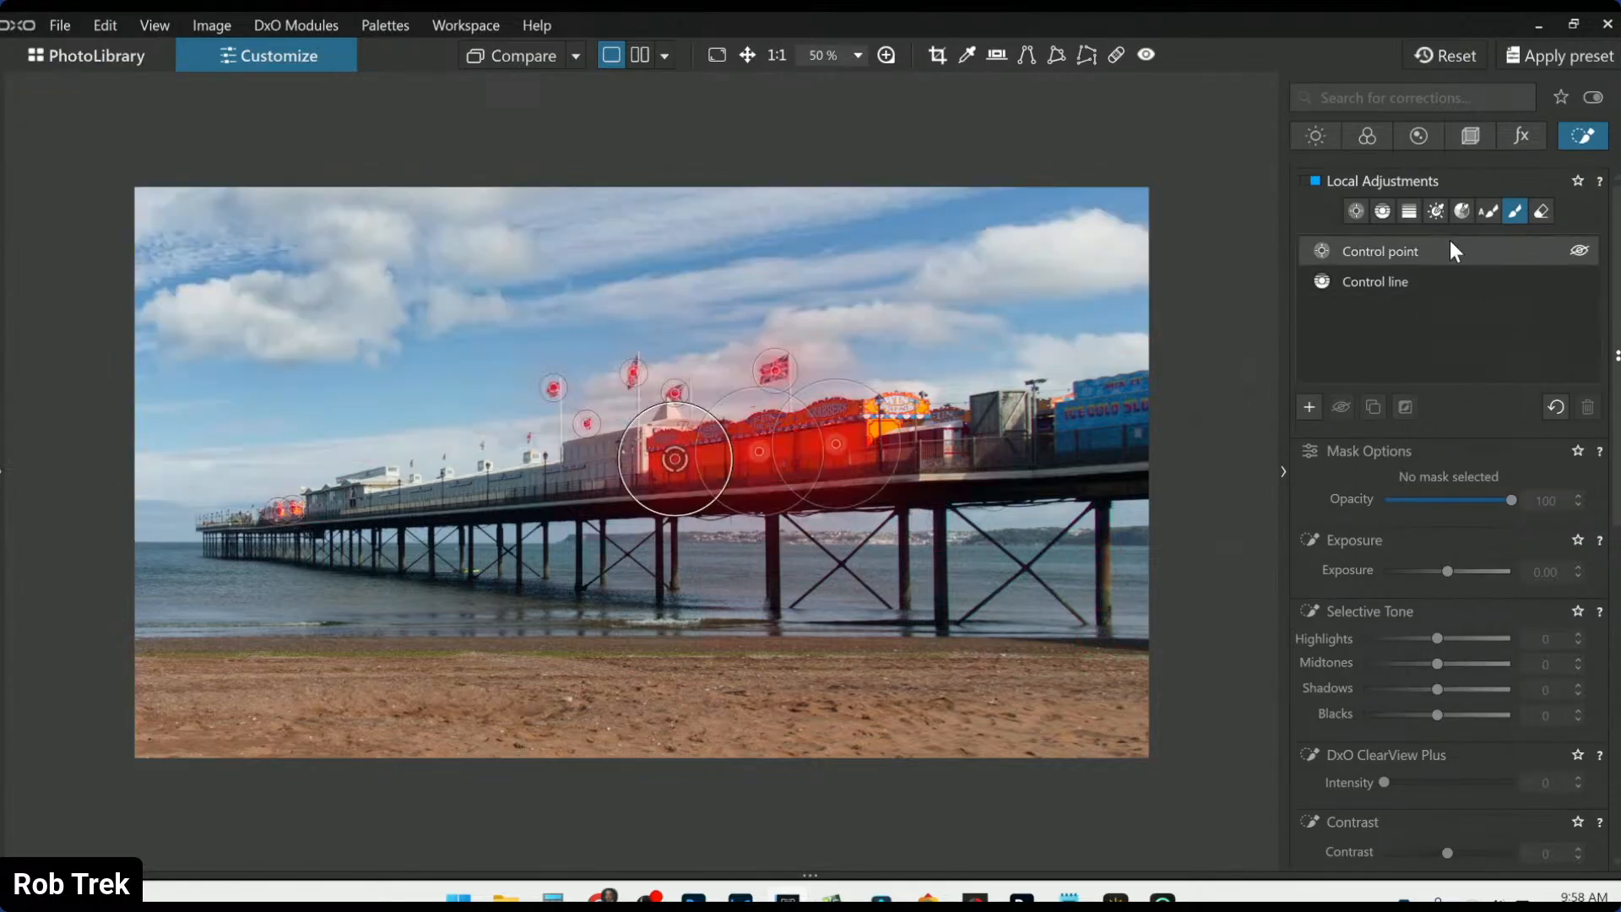
pyautogui.click(1387, 209)
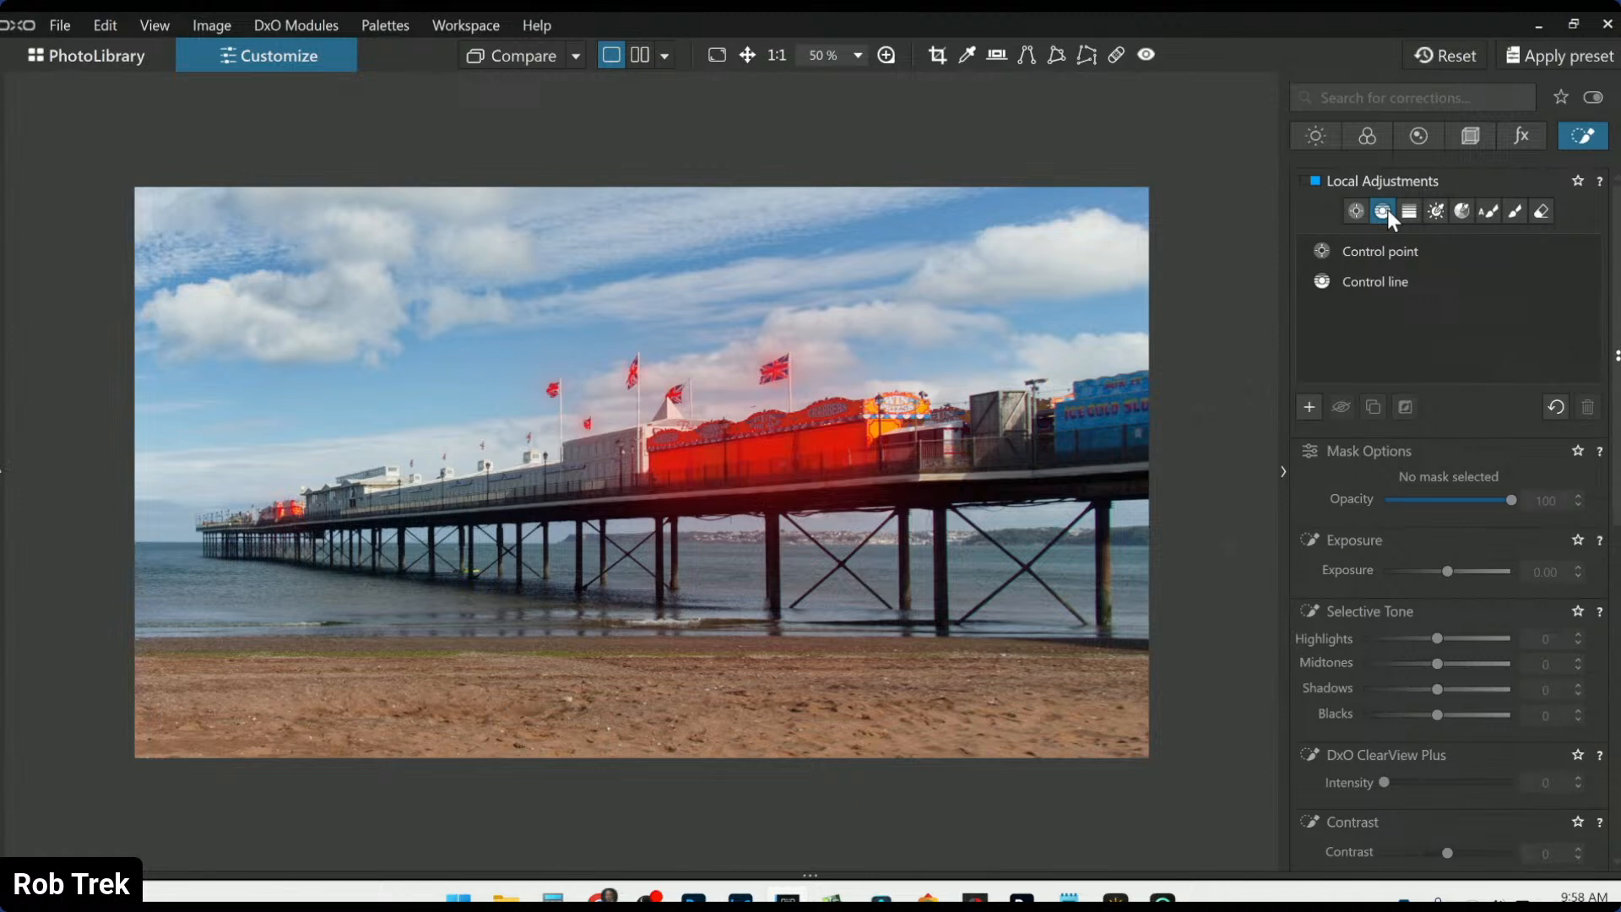
pyautogui.click(1357, 209)
pyautogui.click(171, 583)
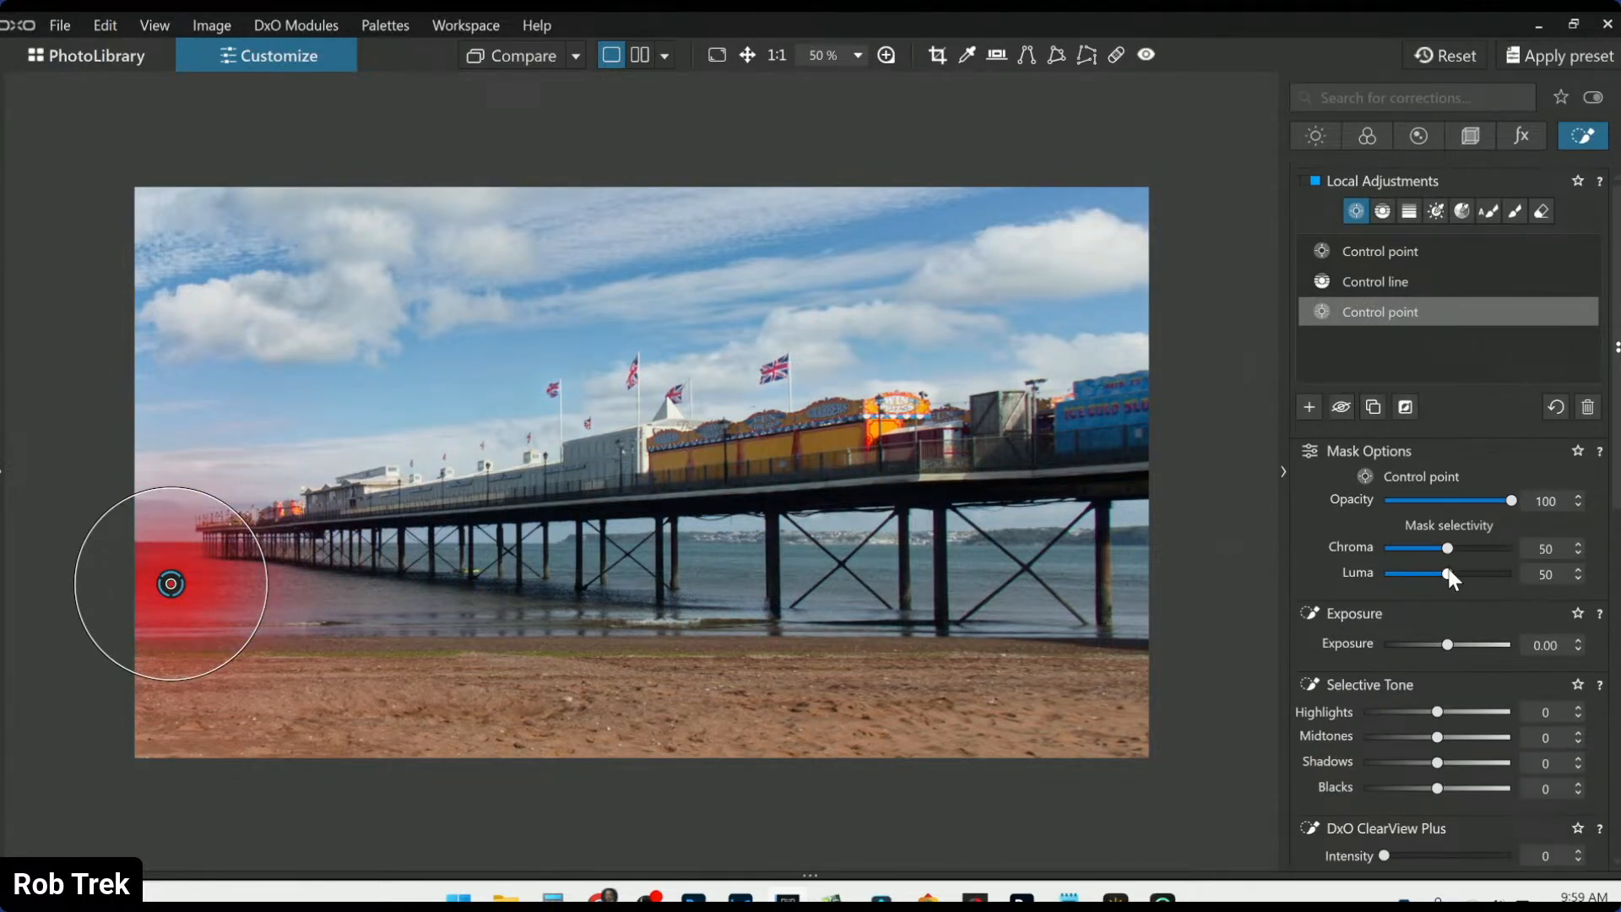
pyautogui.moveTo(1447, 574); pyautogui.dragTo(1453, 549)
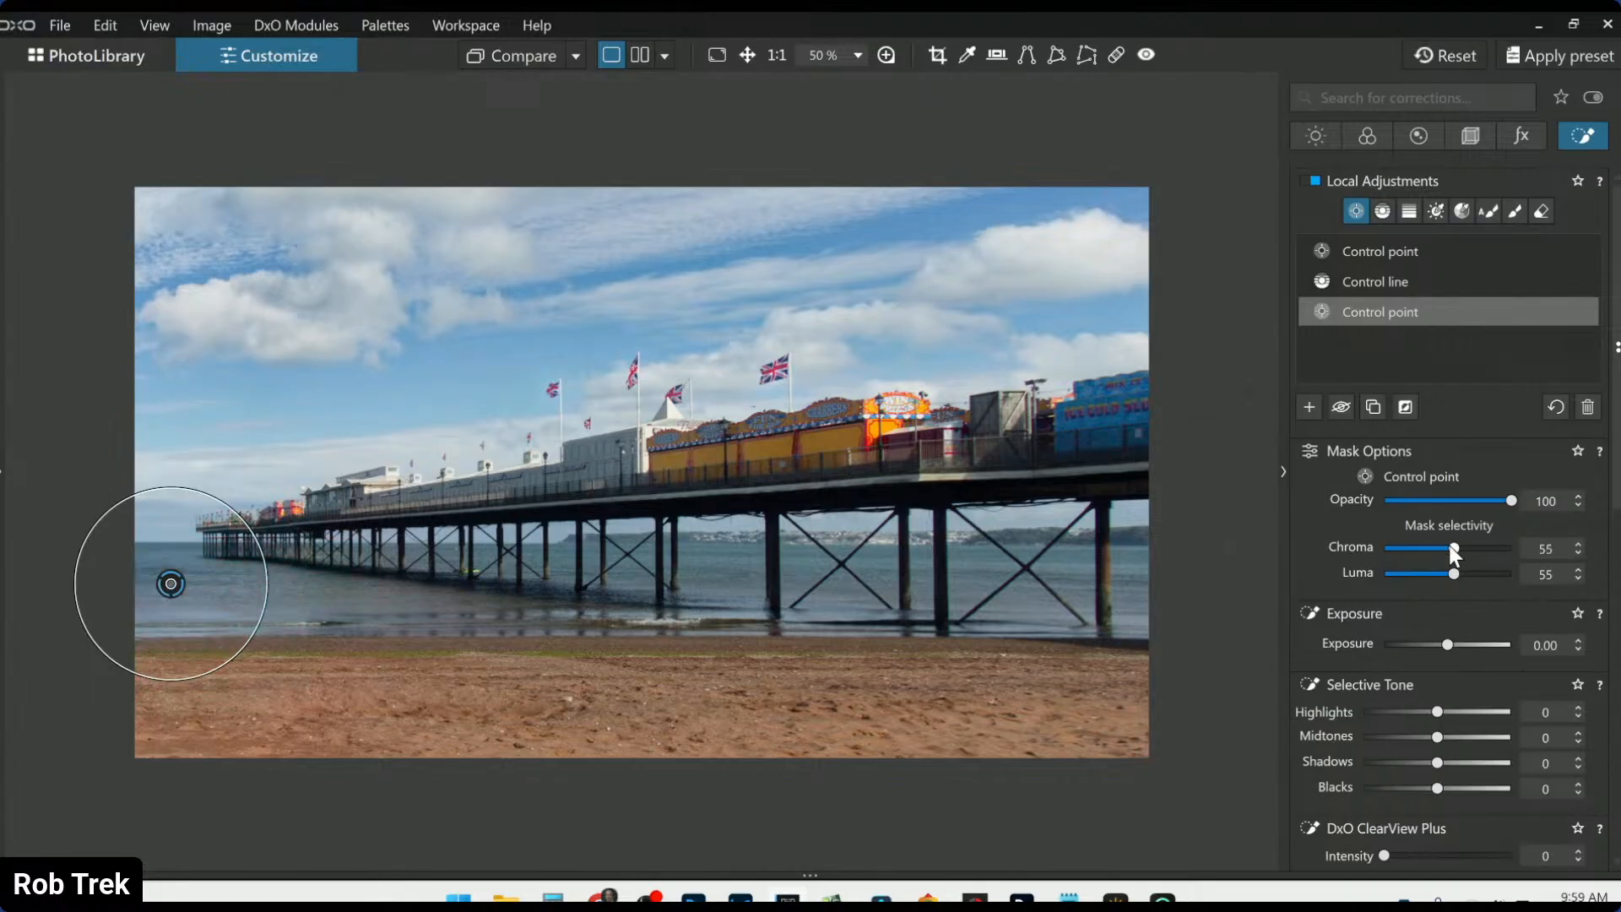
# Extend the sea mask with seven more control points spread across the water beneath the pier to the image's near edge
pyautogui.click(289, 575)
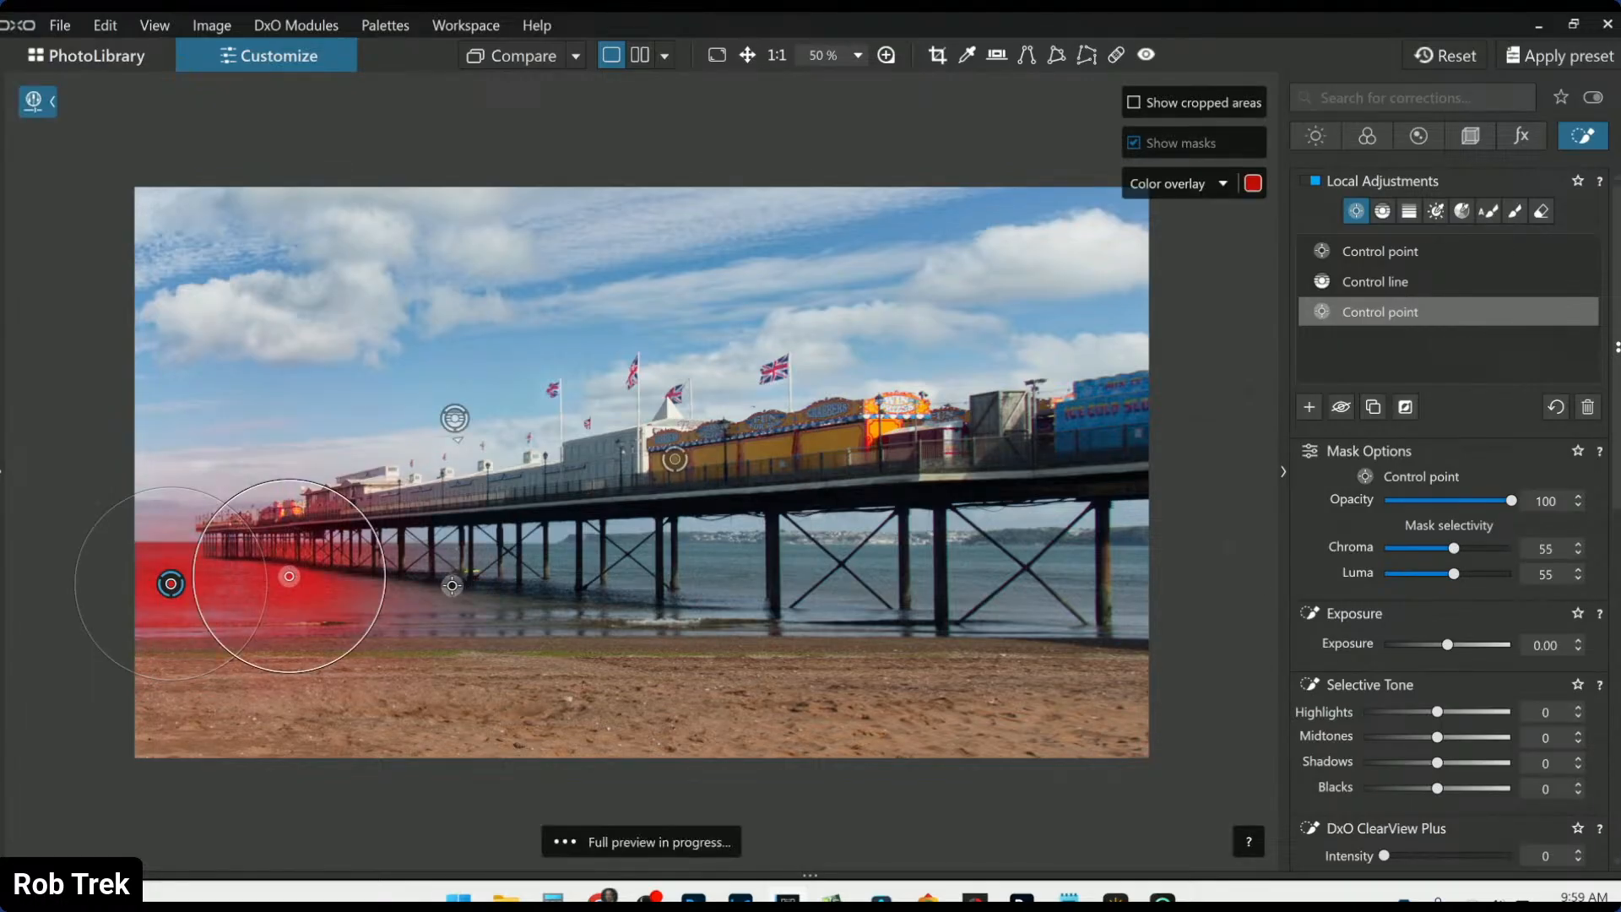
pyautogui.click(559, 571)
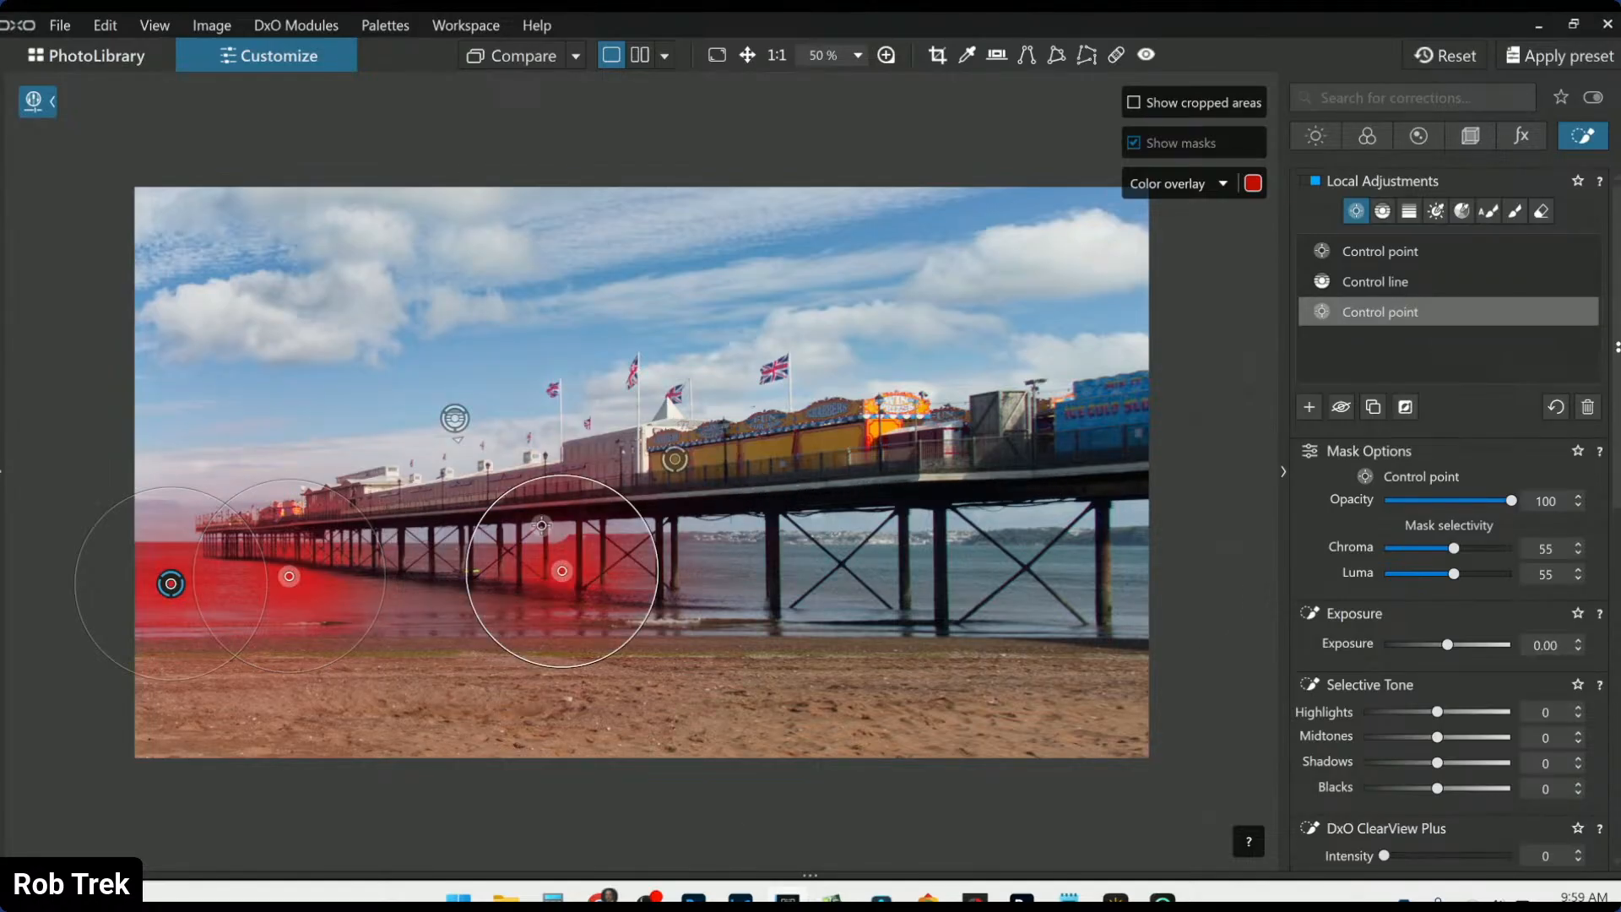
pyautogui.click(719, 582)
pyautogui.click(420, 589)
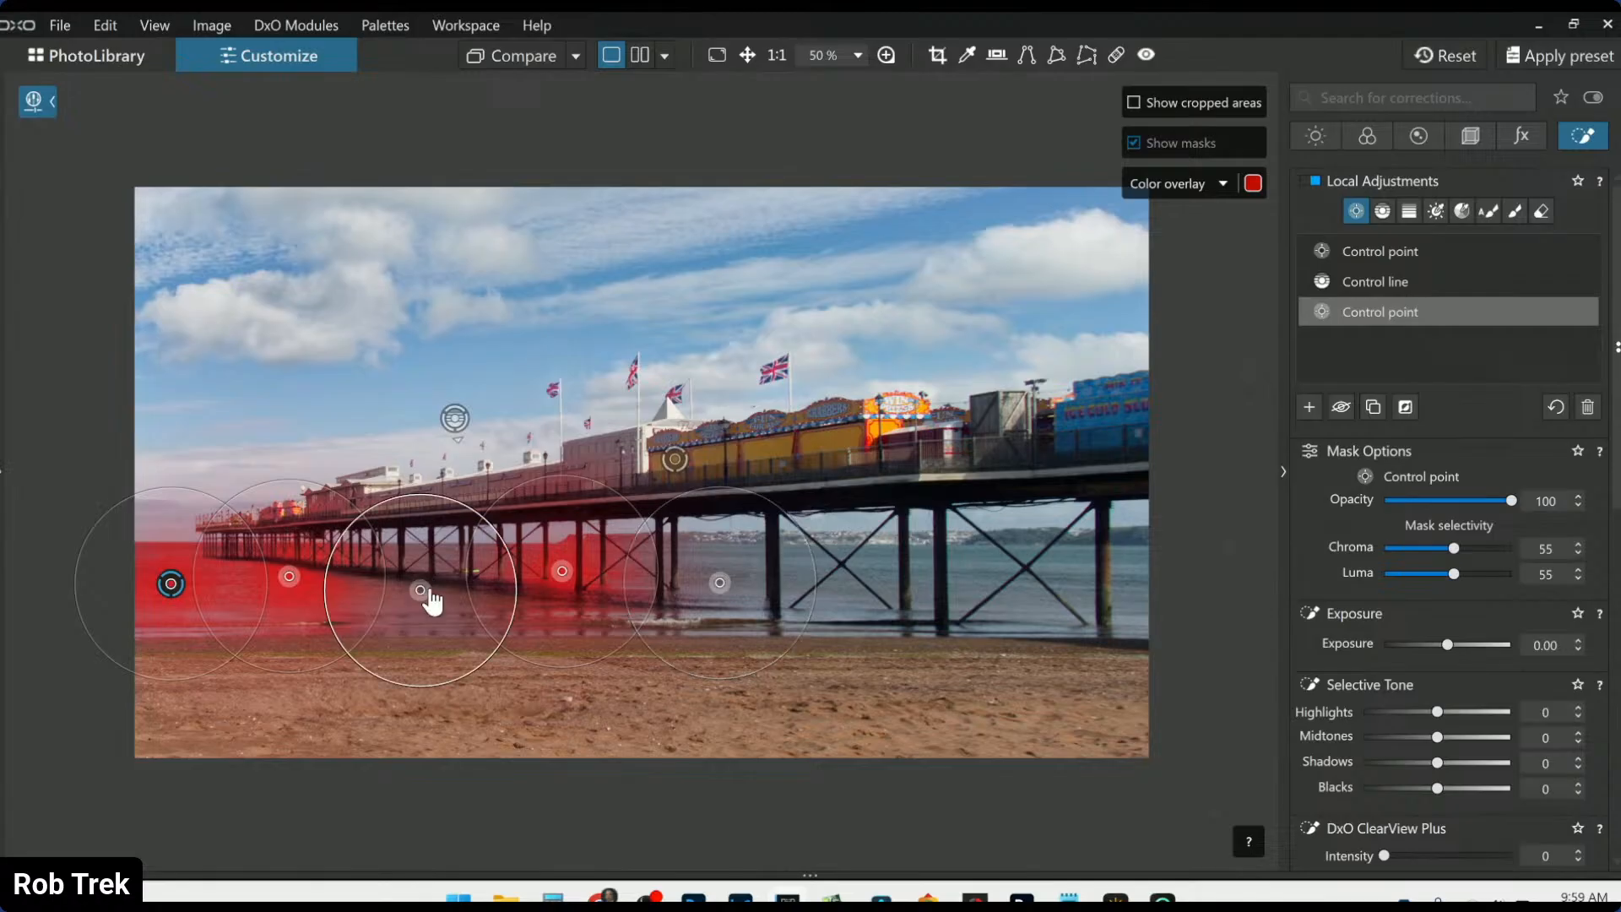
pyautogui.click(871, 572)
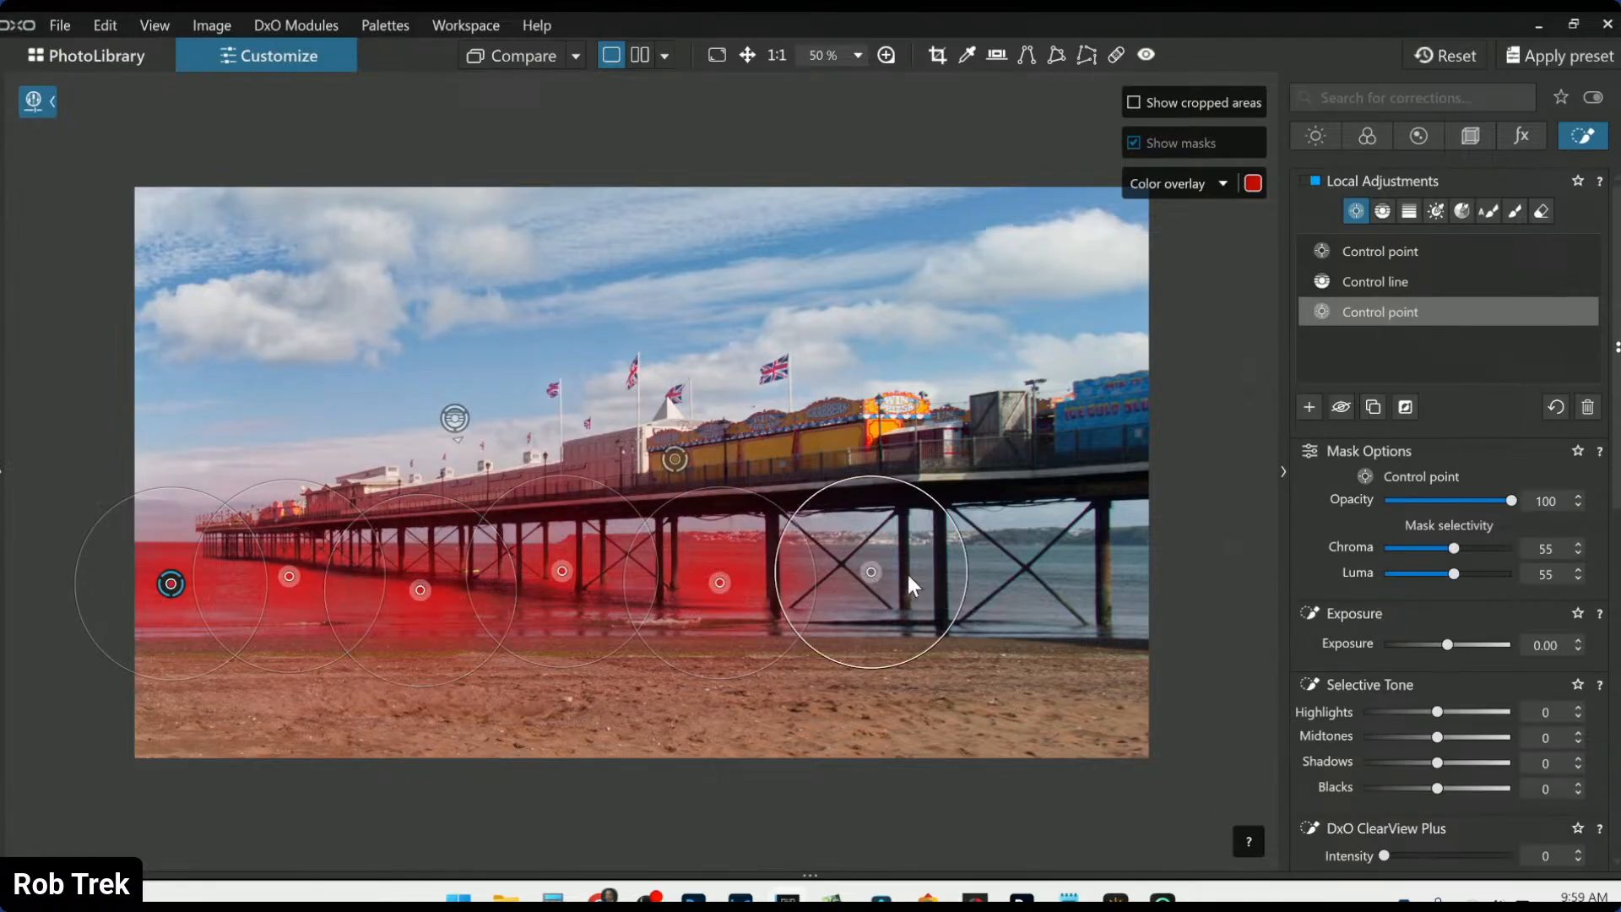
pyautogui.click(981, 572)
pyautogui.click(1134, 576)
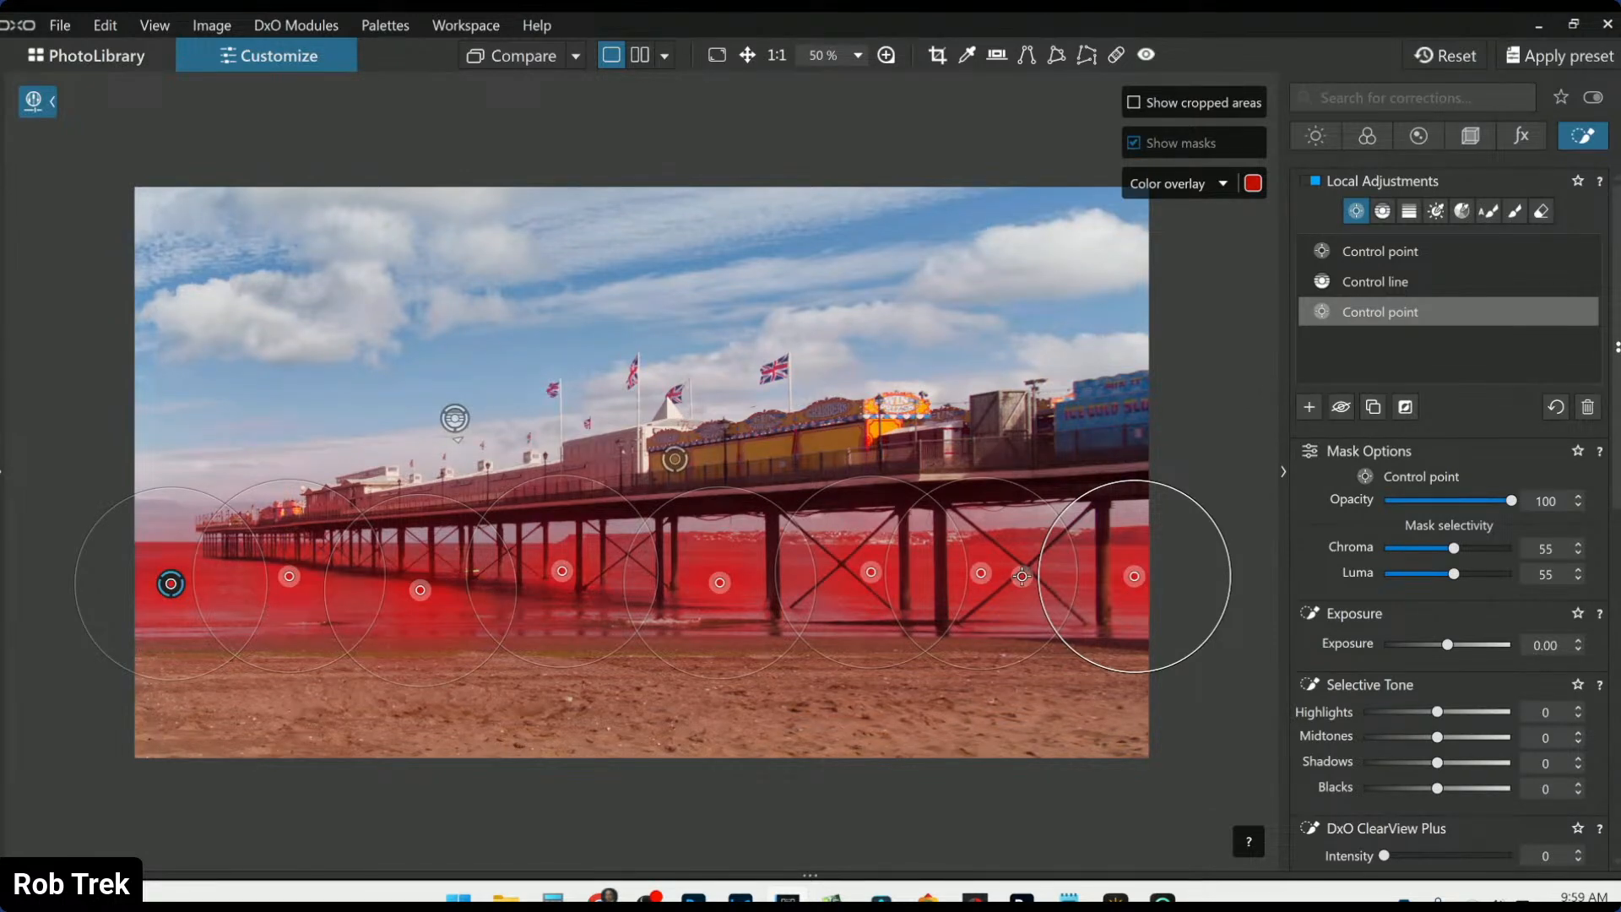
# Set the sea mask's ClearView Plus intensity to 30, blacks to -23, highlights to 22 and midtones to 9, and close the mask
pyautogui.scroll(-4, 1438, 591)
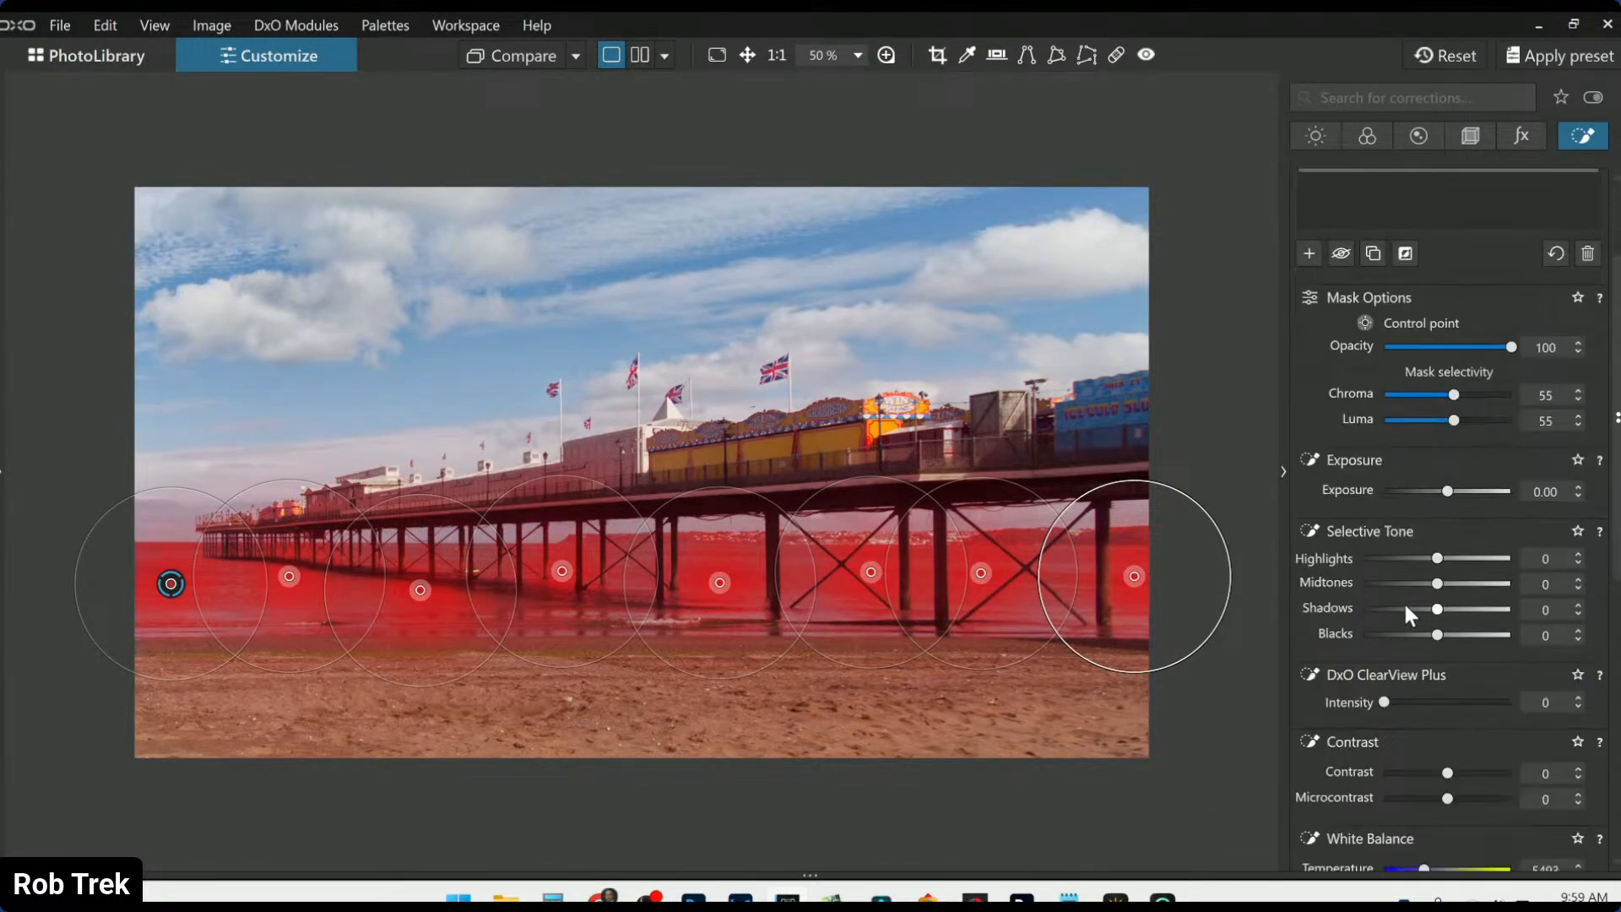
pyautogui.click(1421, 549)
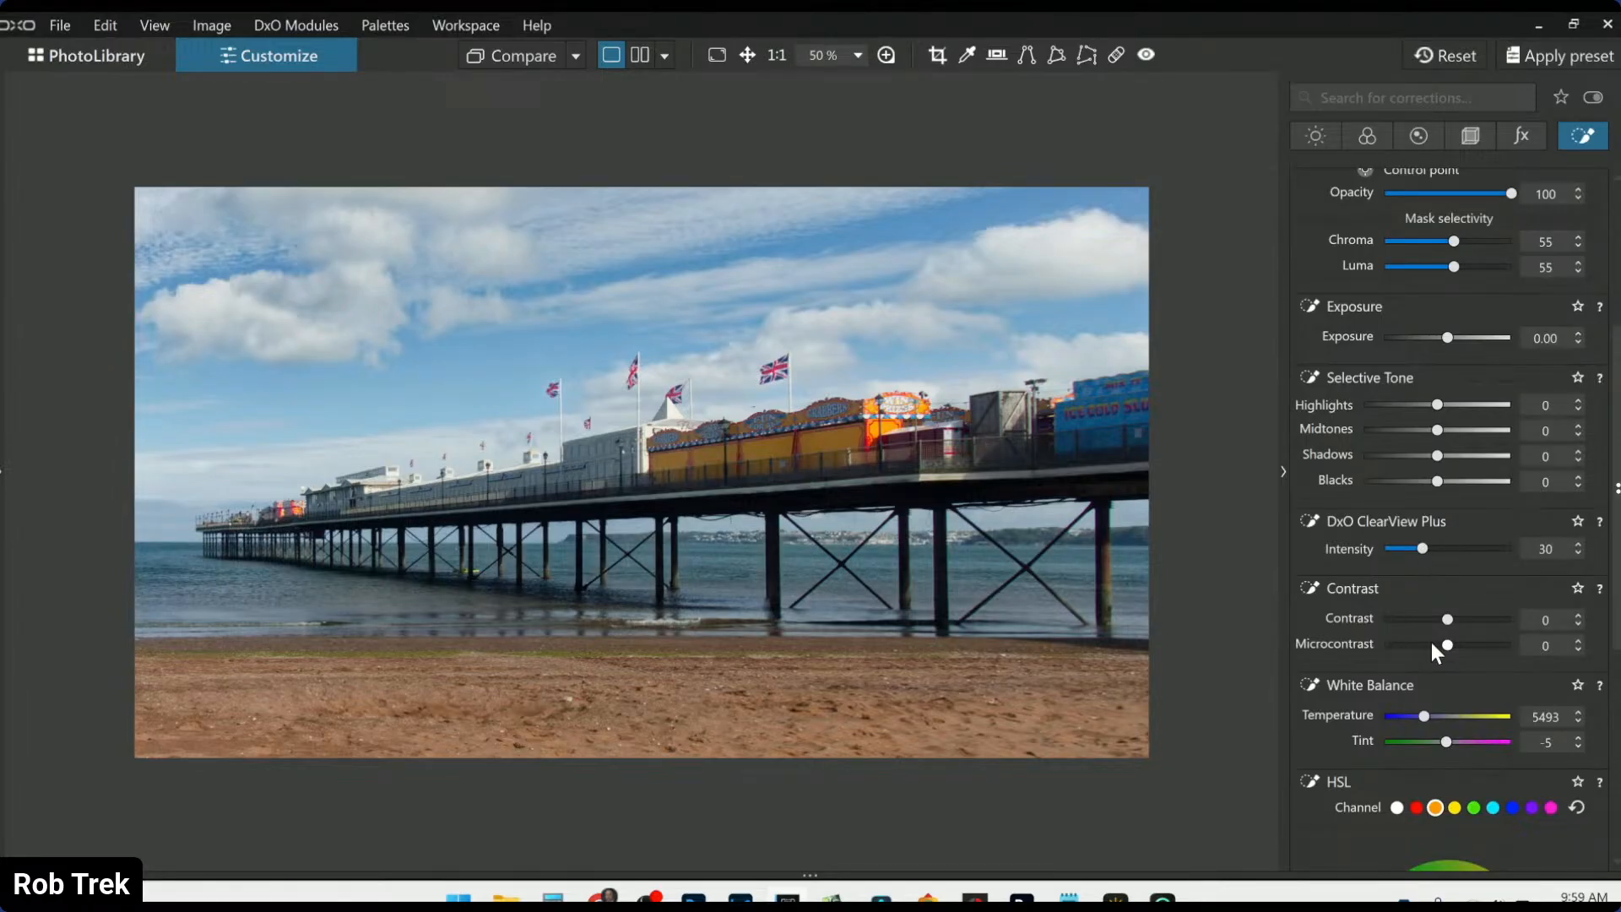
pyautogui.scroll(-3, 1423, 646)
pyautogui.scroll(2, 1412, 638)
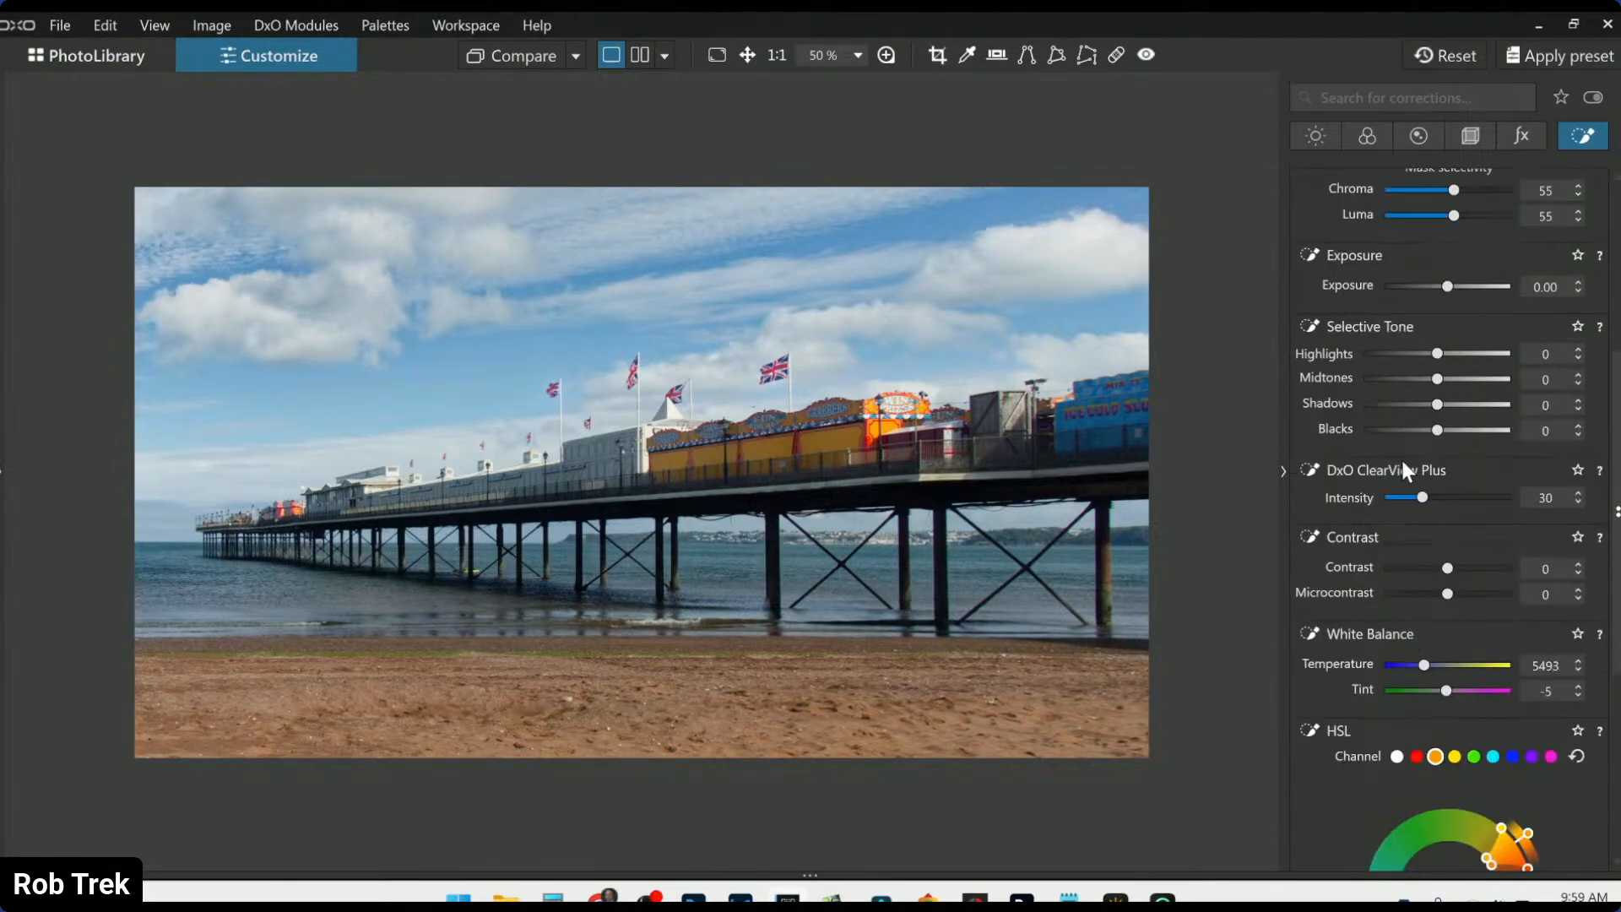
pyautogui.moveTo(1437, 432); pyautogui.dragTo(1422, 431)
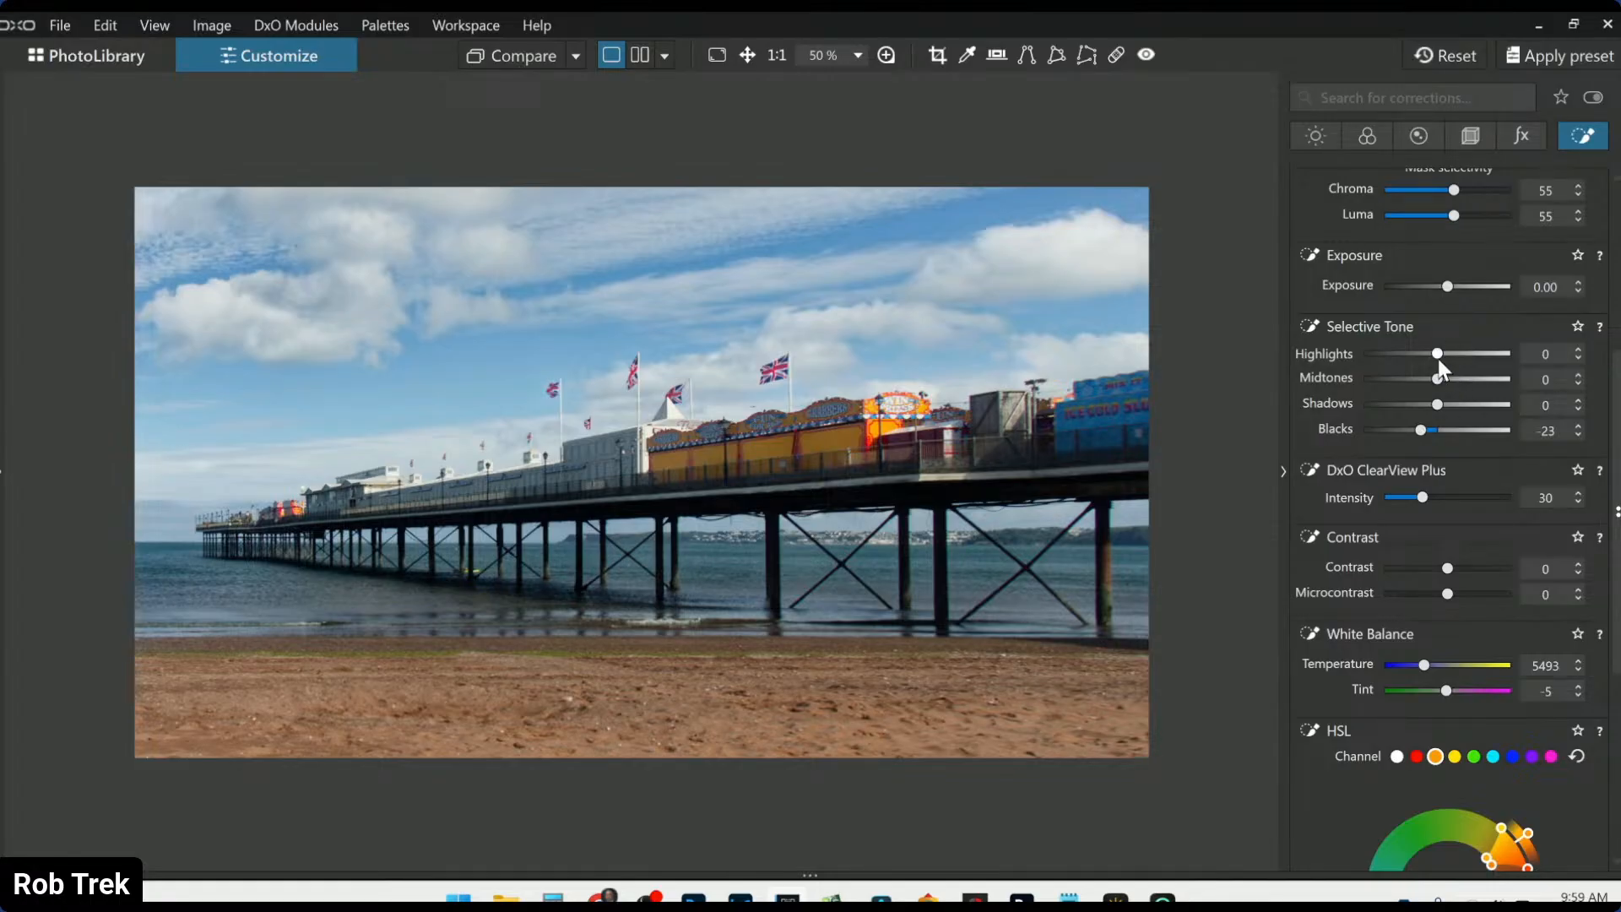
pyautogui.moveTo(1436, 358); pyautogui.dragTo(1452, 357)
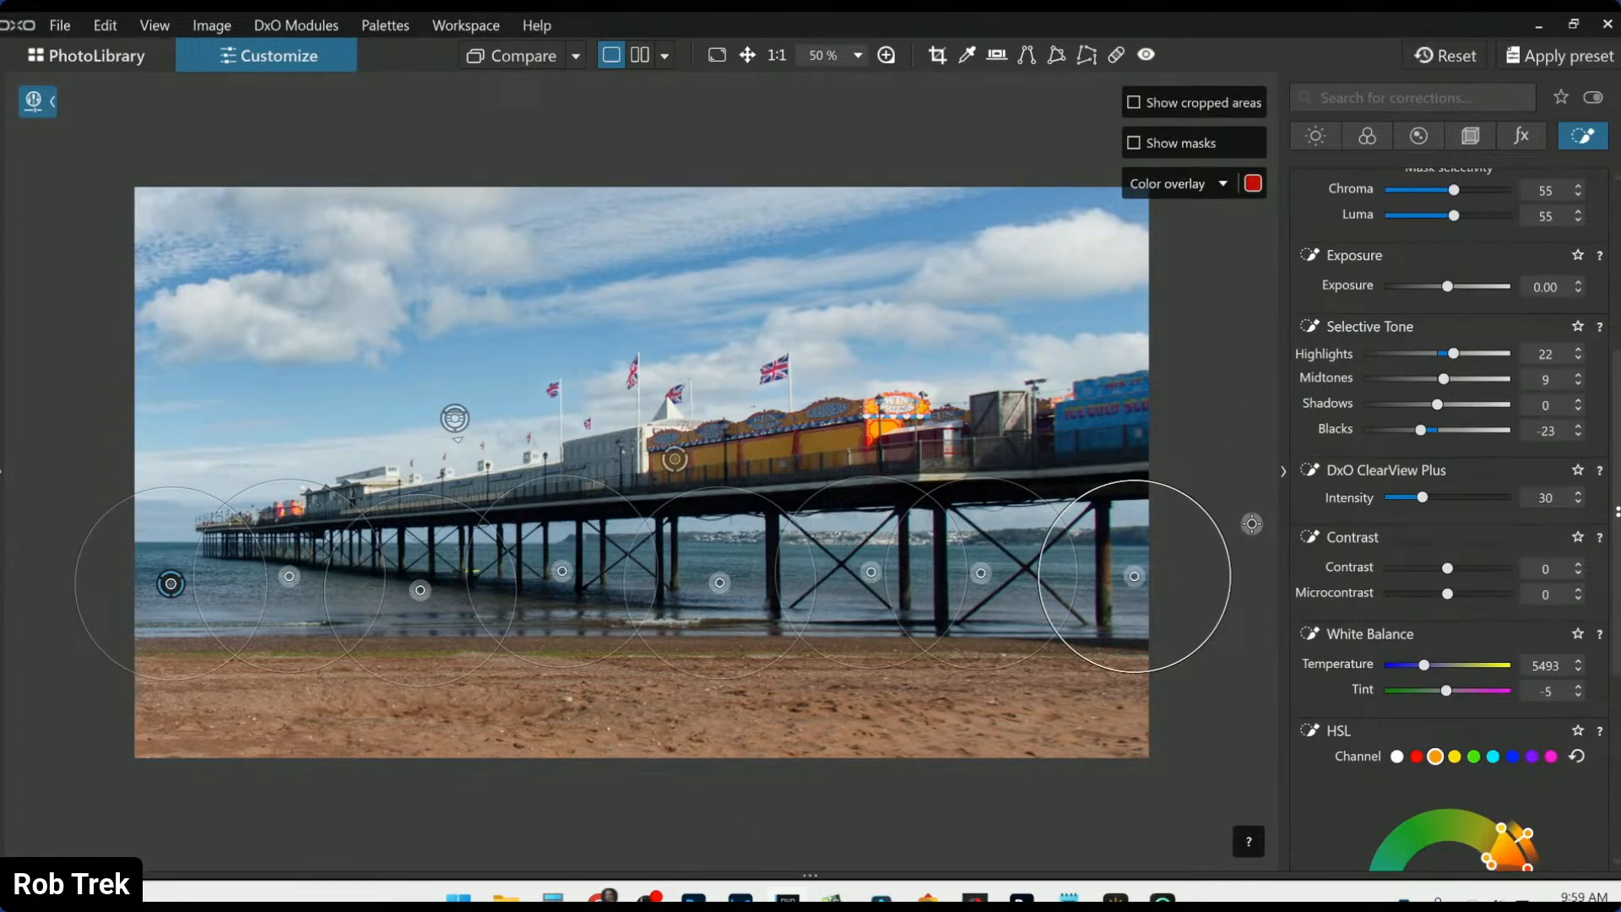
pyautogui.press('Escape')
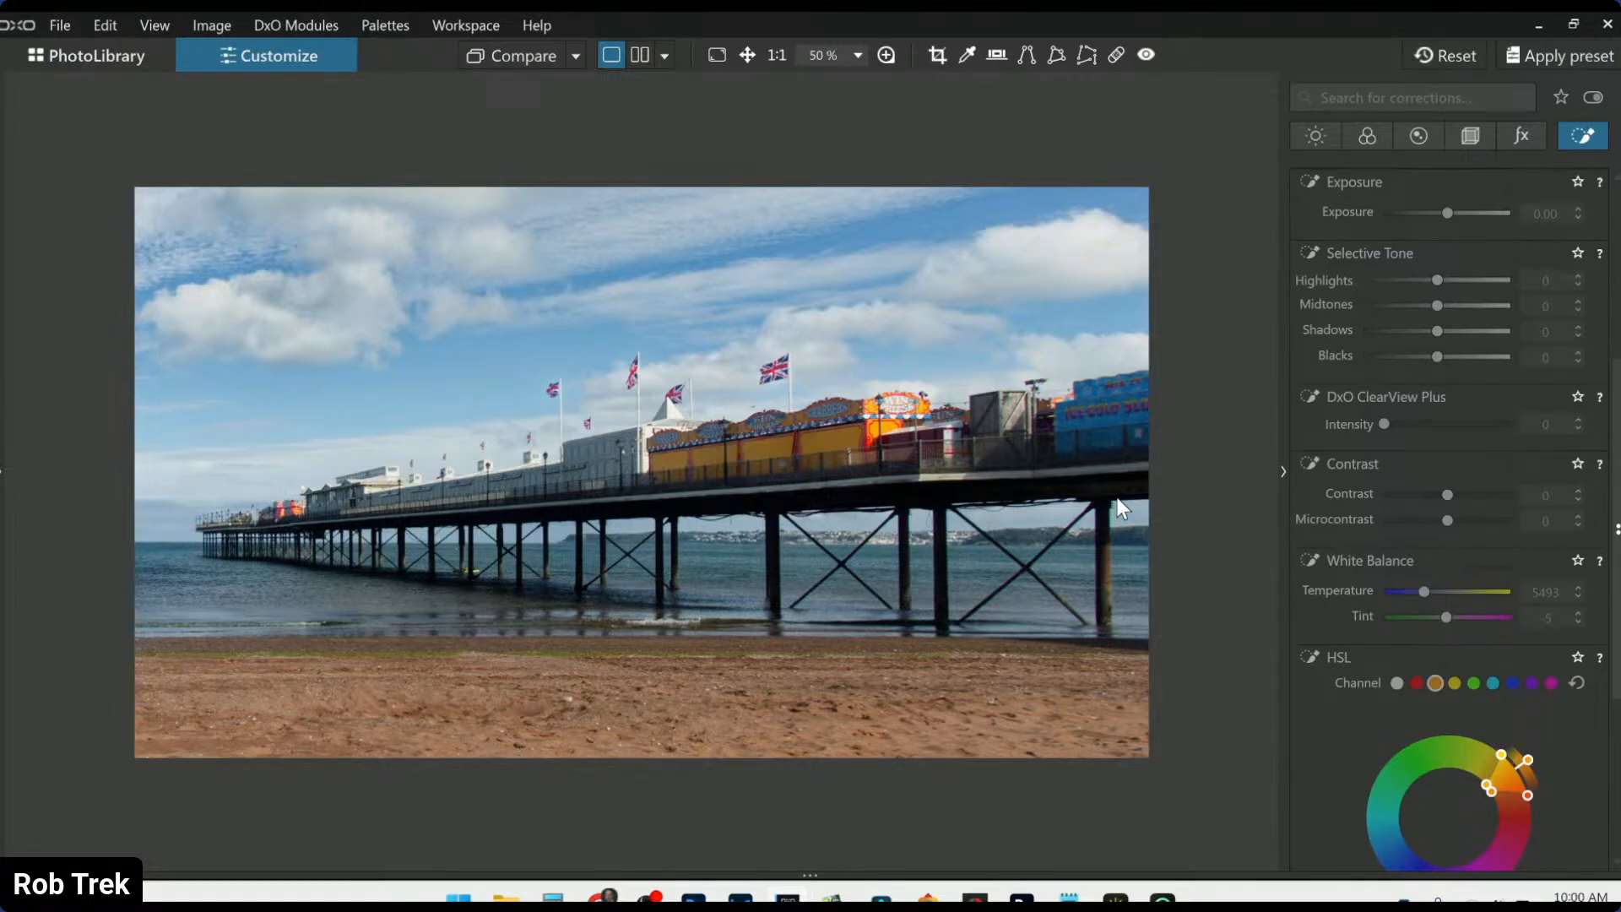
# Paint an auto mask along the full length of the pier's deck, from the near edge to the far end
pyautogui.scroll(5, 1382, 464)
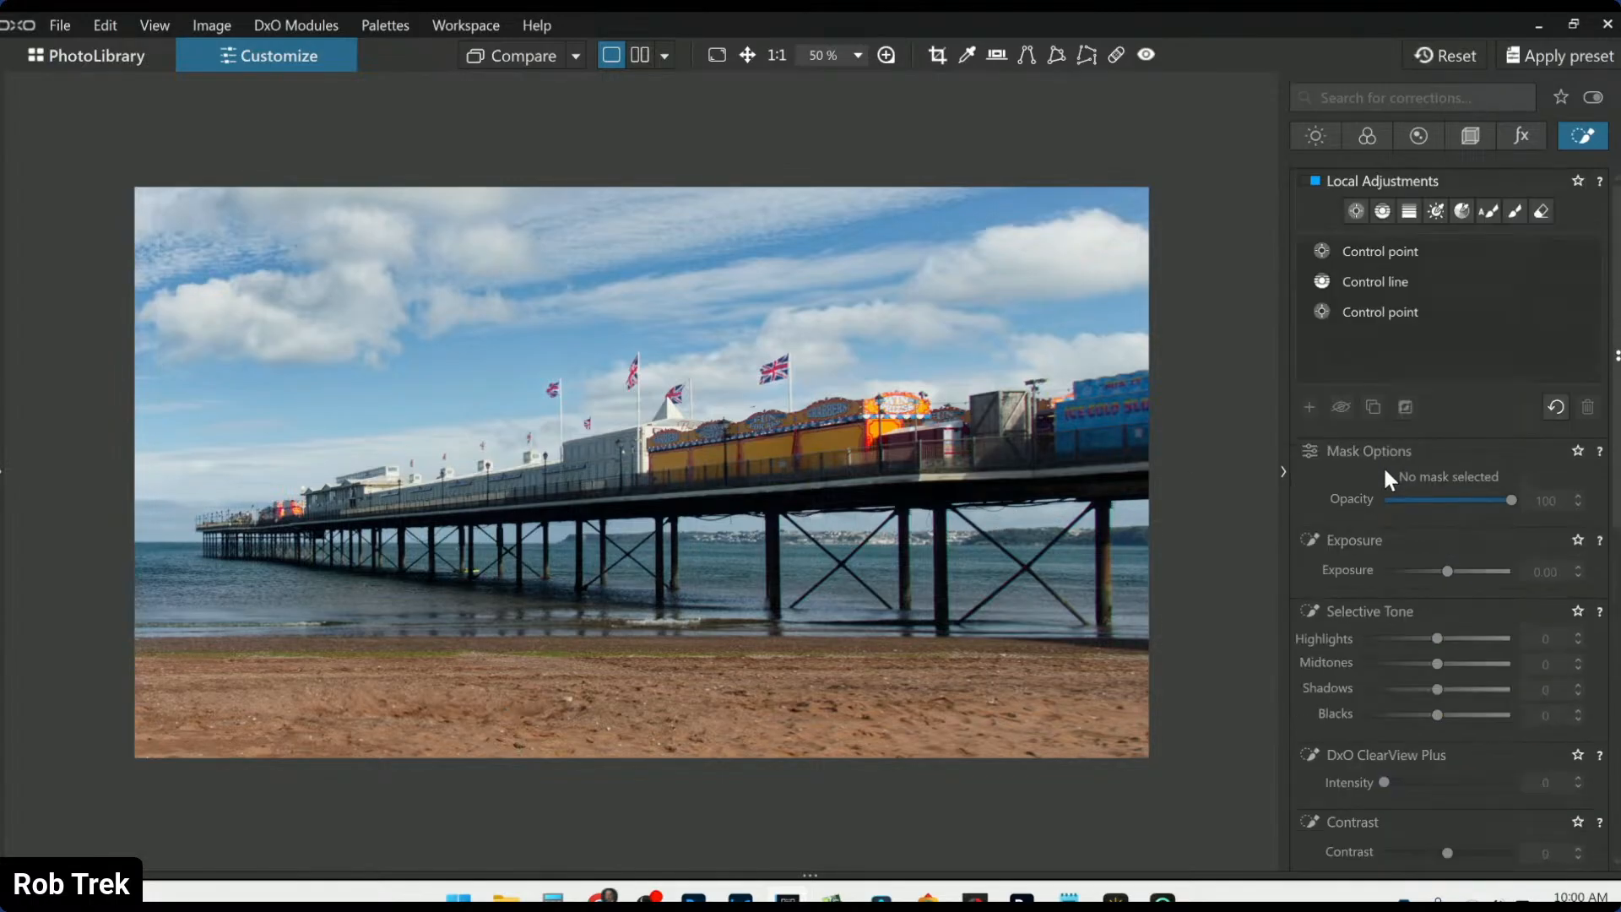
pyautogui.moveTo(1158, 492)
pyautogui.mouseDown()
pyautogui.moveTo(1074, 478)
pyautogui.moveTo(721, 494)
pyautogui.moveTo(217, 537)
pyautogui.mouseUp()
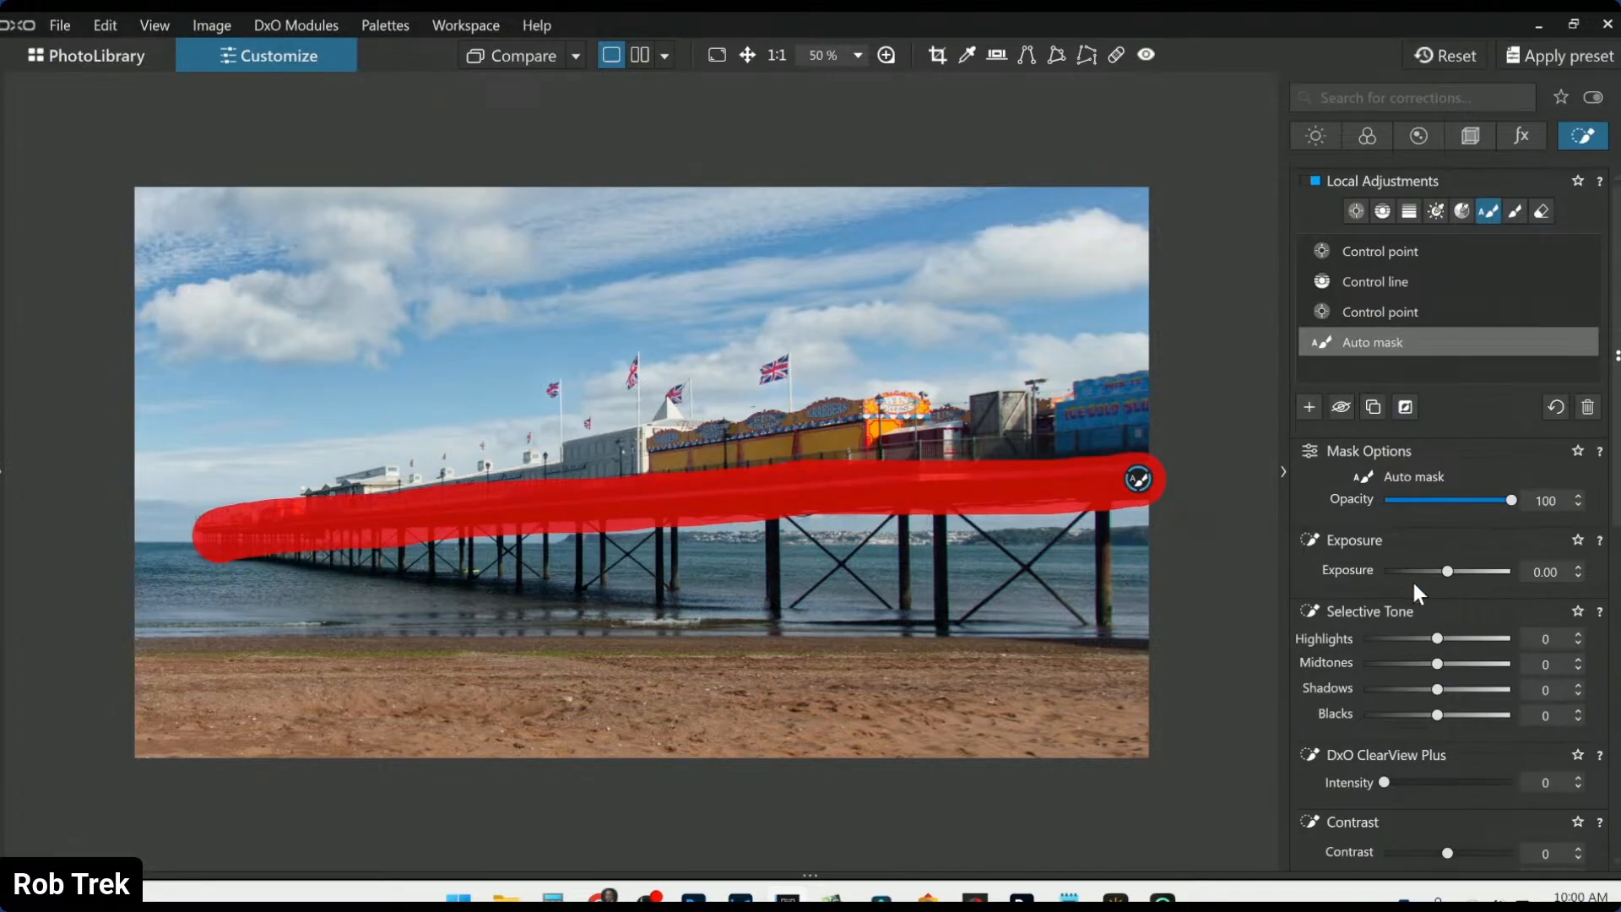
# Set the deck mask's shadows to 28, microcontrast to 25 and DxO ClearView Plus intensity to 14
pyautogui.scroll(-1, 1418, 626)
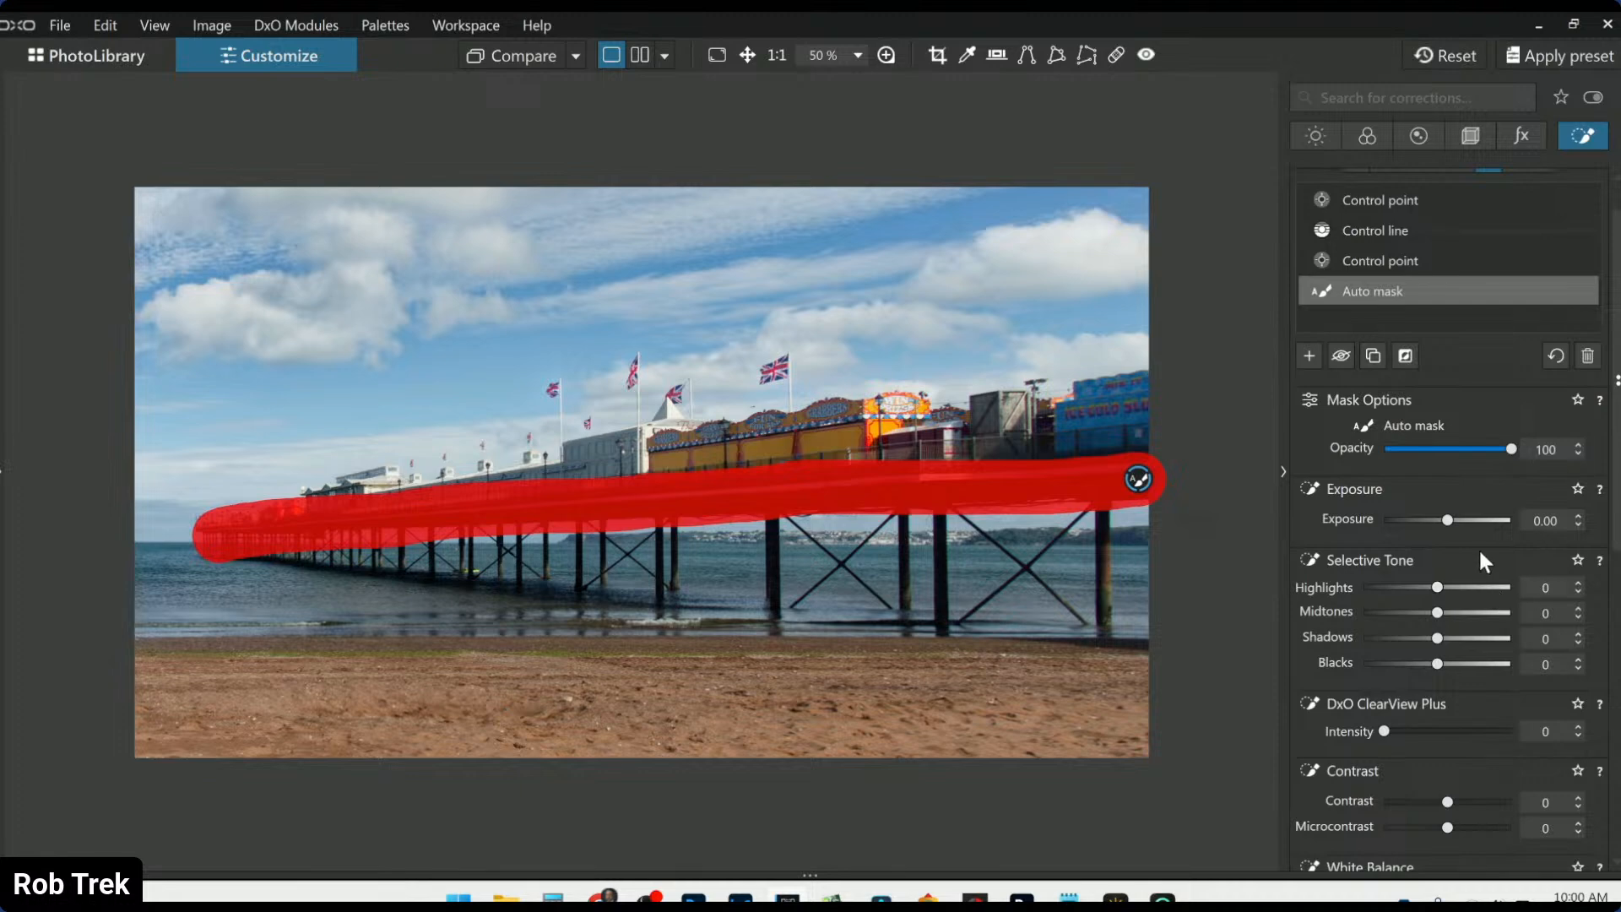
pyautogui.moveTo(1436, 636)
pyautogui.mouseDown()
pyautogui.moveTo(1486, 637)
pyautogui.moveTo(1457, 638)
pyautogui.mouseUp()
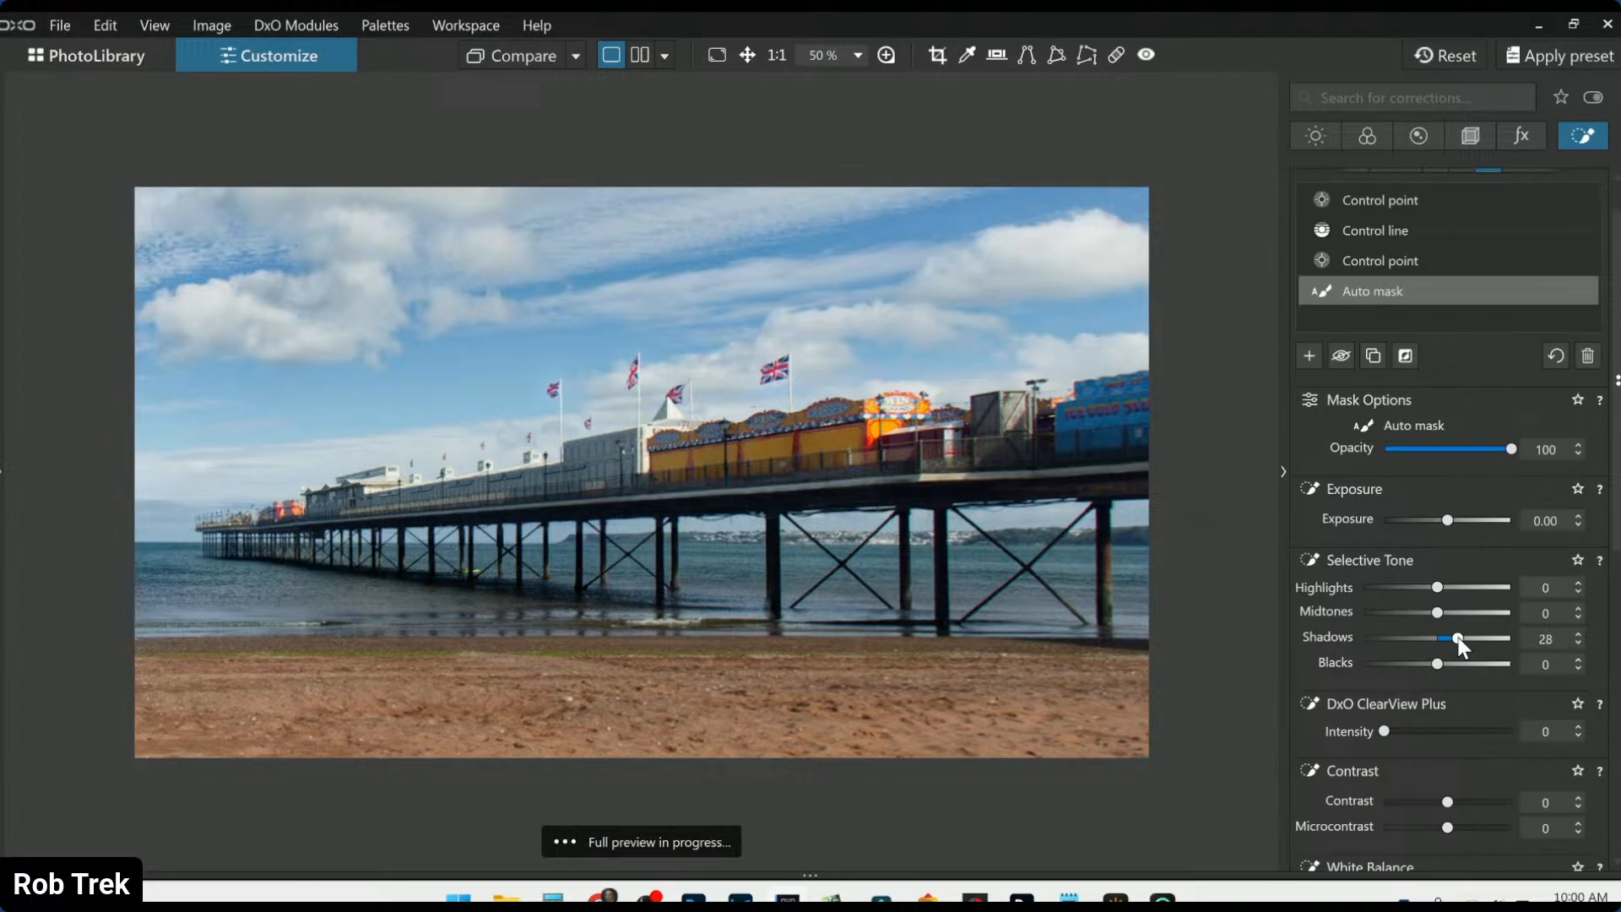
pyautogui.moveTo(1448, 831); pyautogui.dragTo(1462, 829)
pyautogui.moveTo(1384, 731); pyautogui.dragTo(1400, 730)
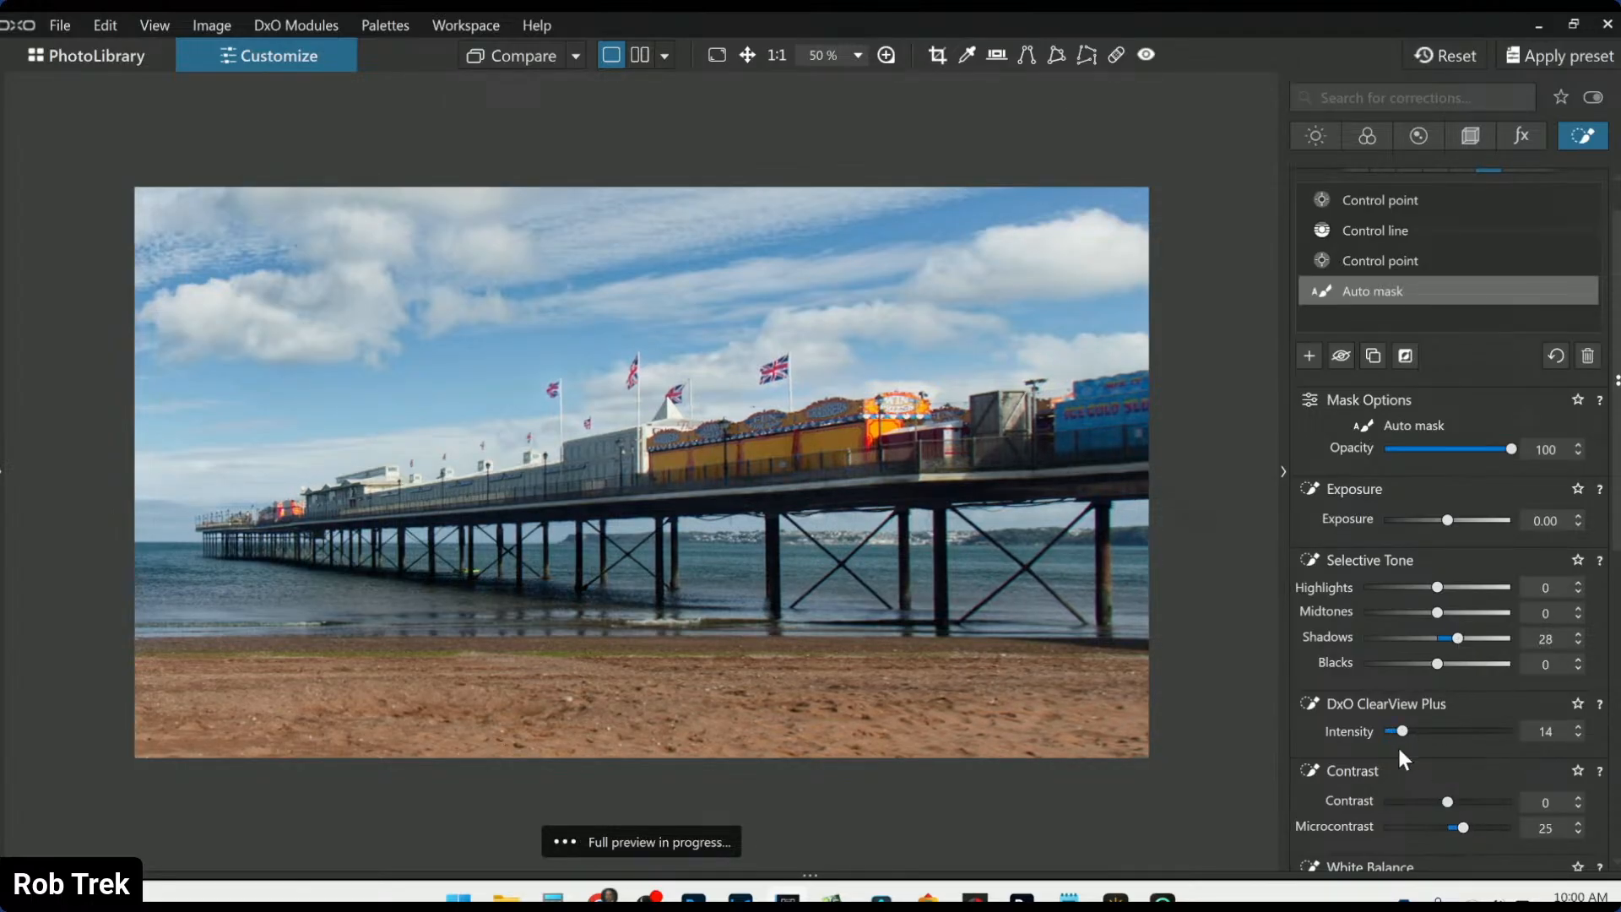
# Adjust the deck mask's selective tone to highlights 54, midtones 33 and shadows 17
pyautogui.click(1464, 589)
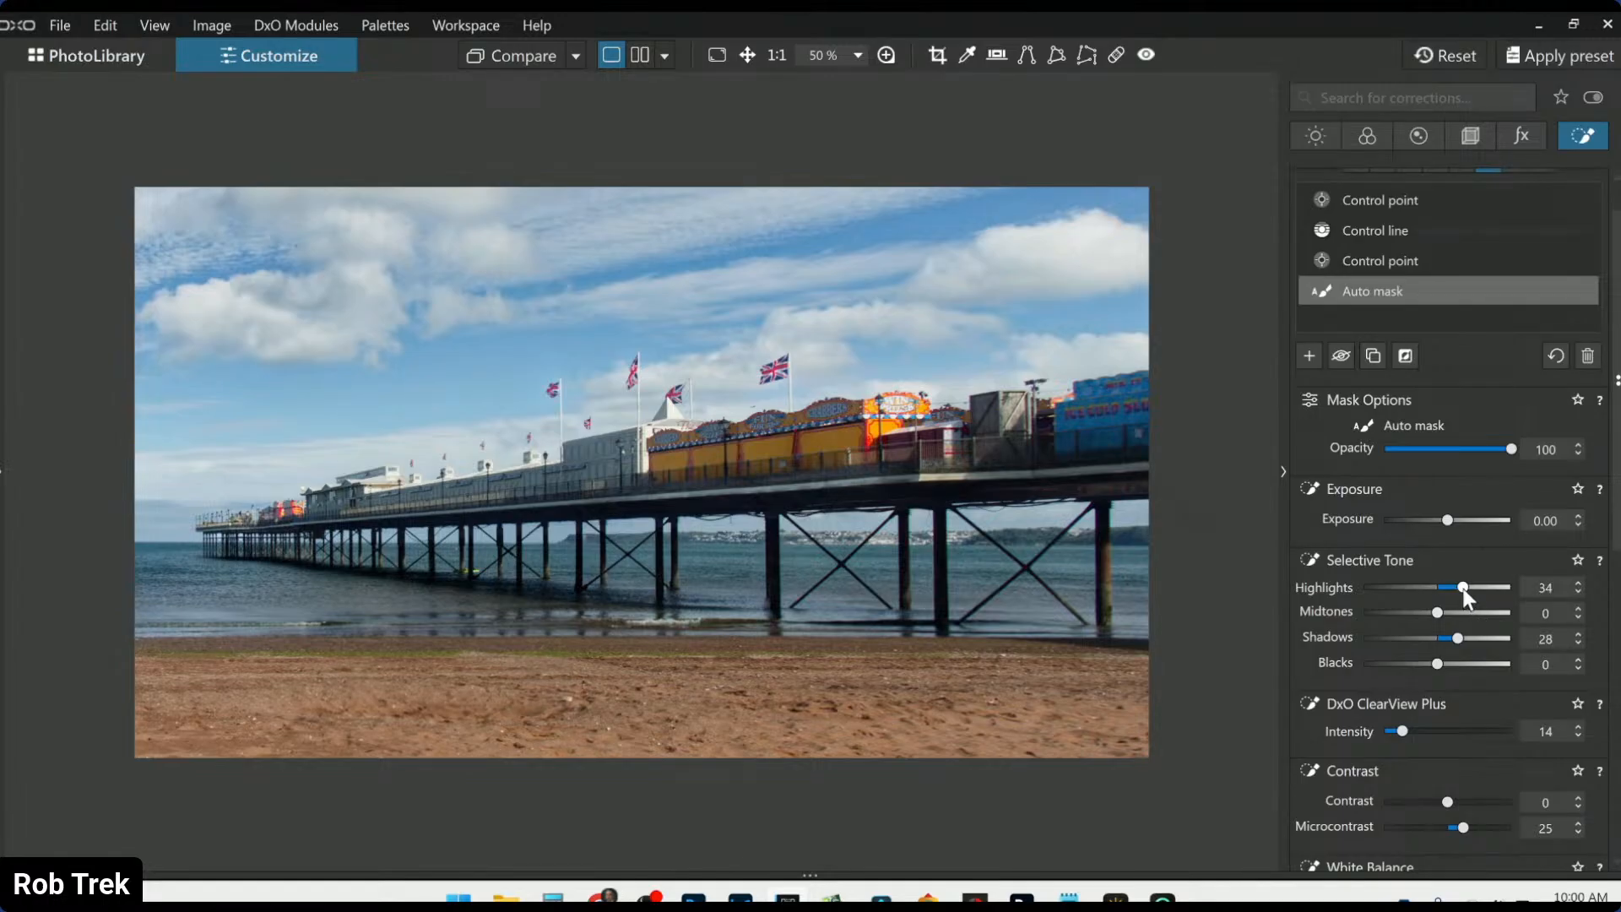
pyautogui.moveTo(1436, 615); pyautogui.dragTo(1456, 616)
pyautogui.click(1448, 639)
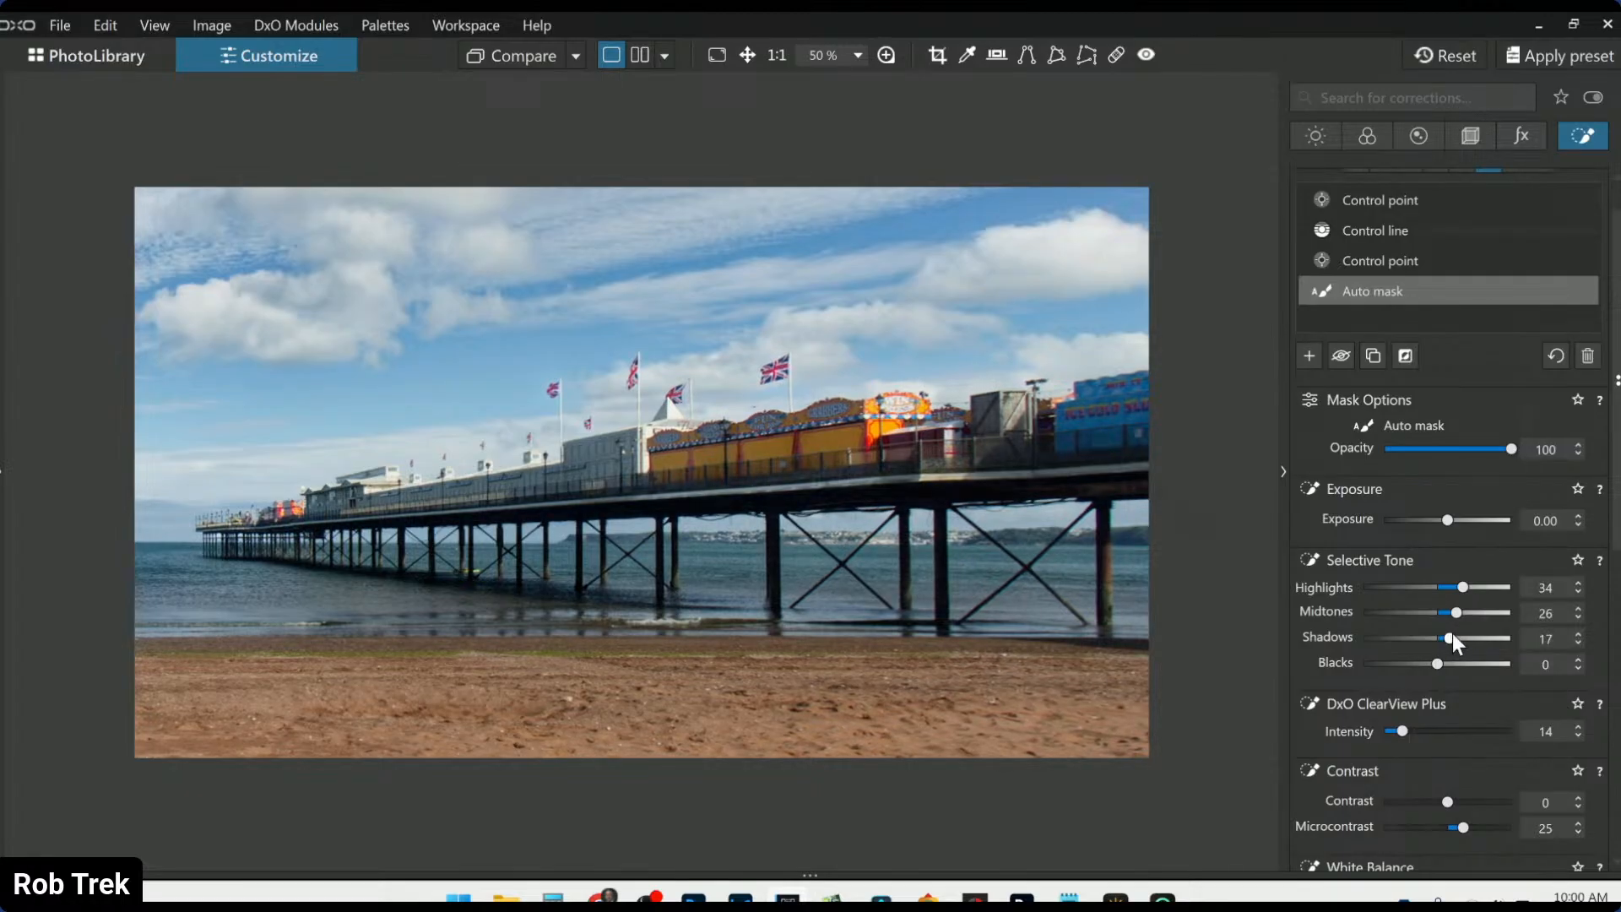
pyautogui.moveTo(1462, 587); pyautogui.dragTo(1476, 584)
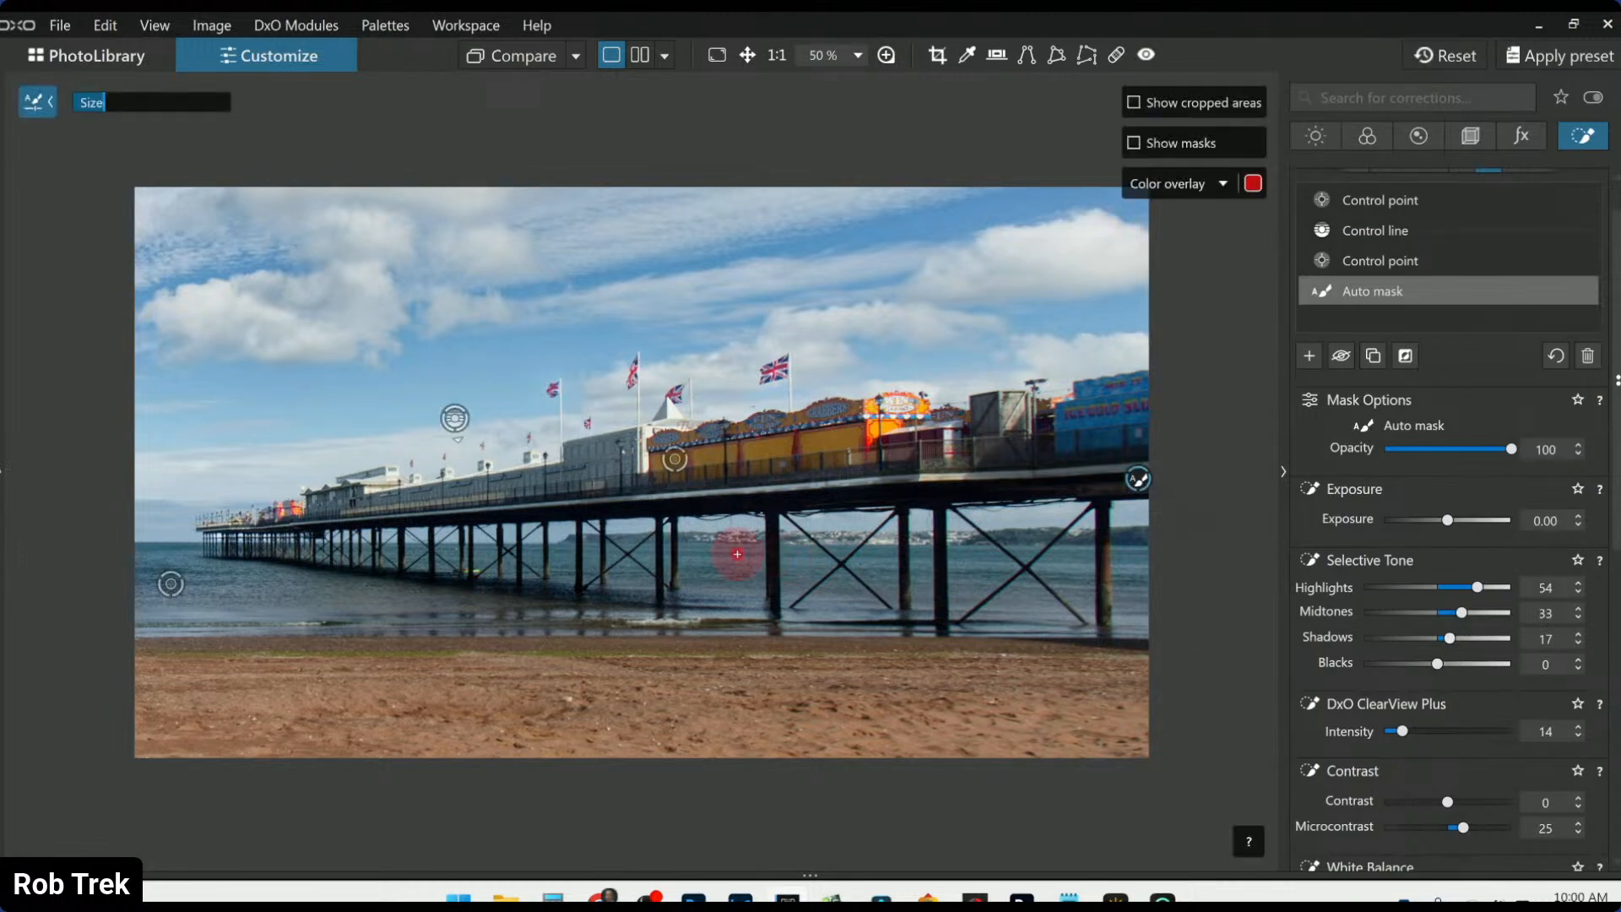
# Examine the adjusted deck and railings at 200% zoom, close the auto mask and return to the whole photo at 50%
pyautogui.scroll(5, 575, 507)
pyautogui.scroll(1, 742, 464)
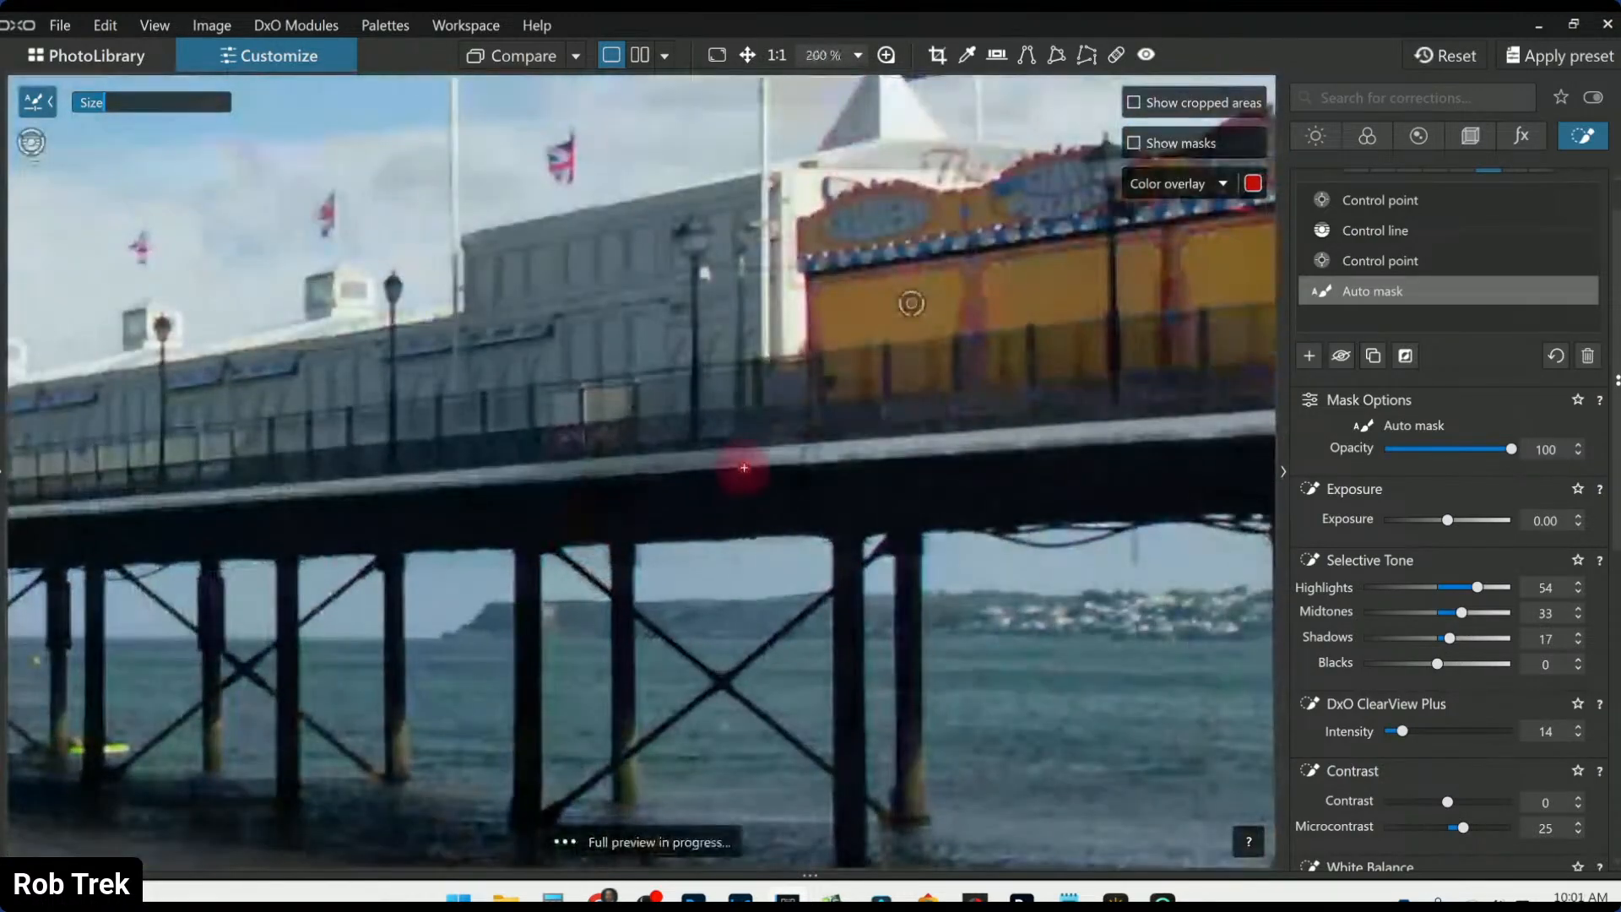
pyautogui.moveTo(749, 456); pyautogui.dragTo(540, 464)
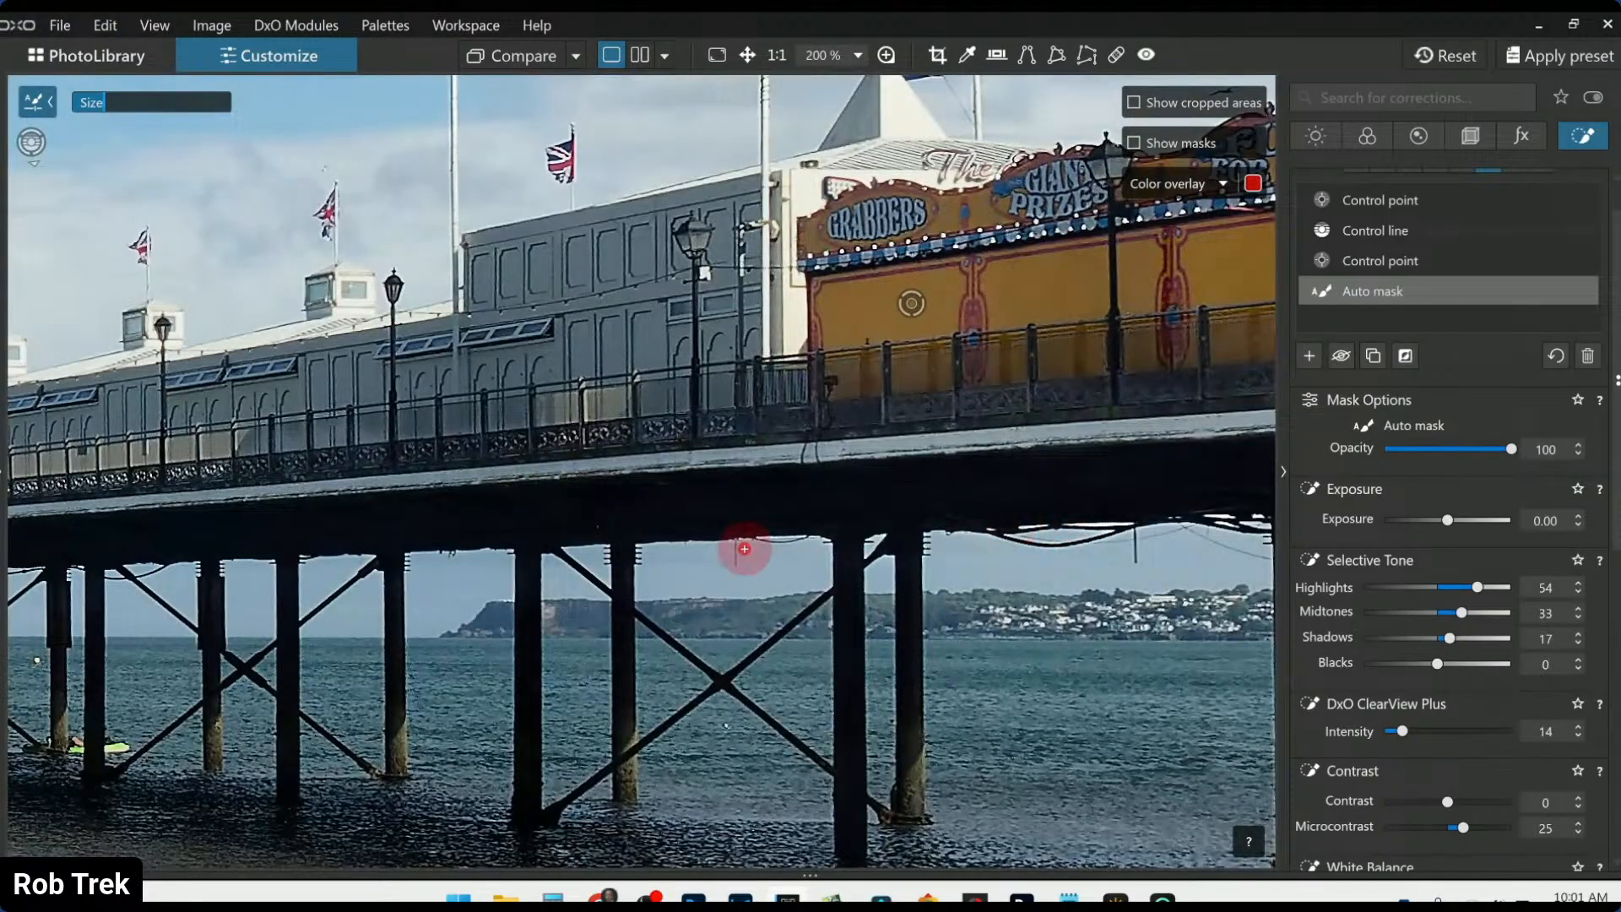
pyautogui.scroll(-4, 743, 550)
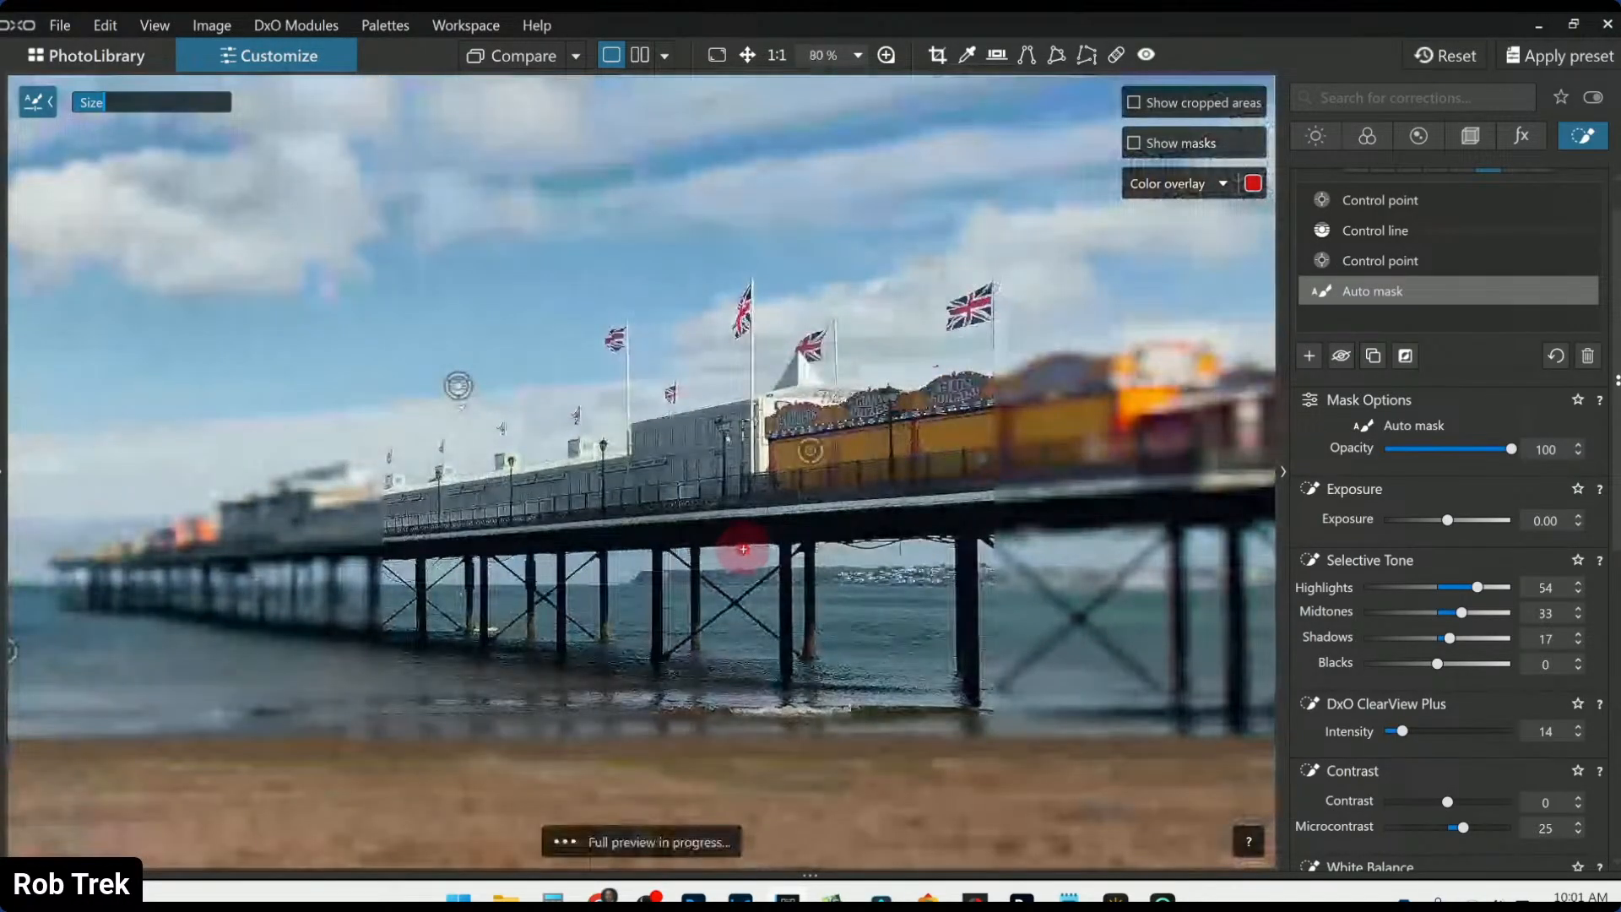
pyautogui.scroll(-1, 743, 550)
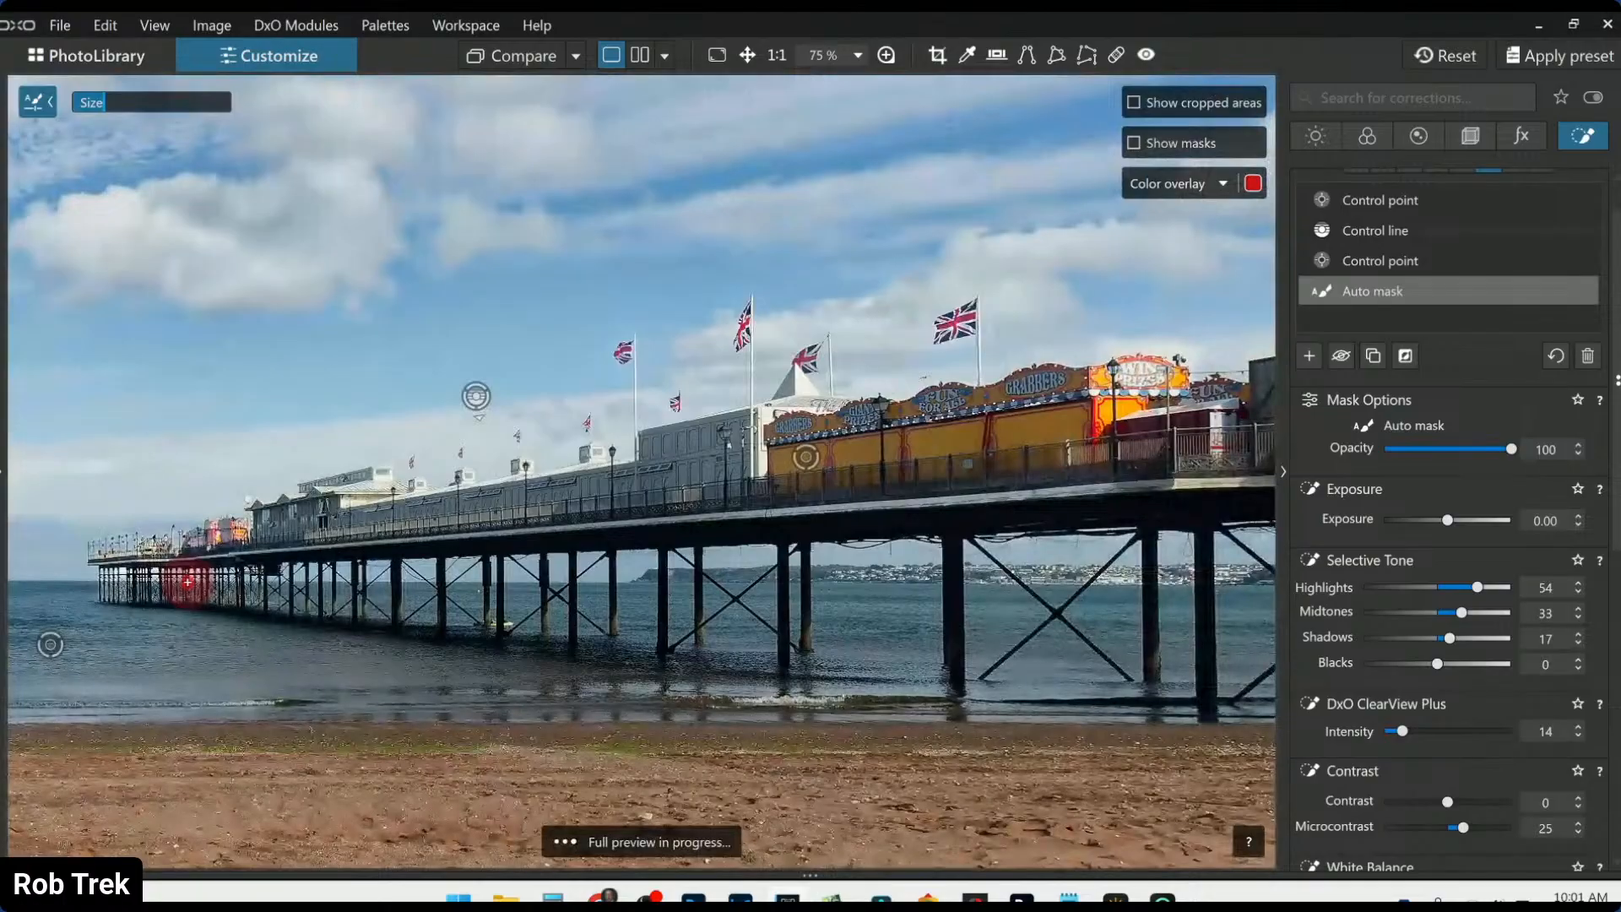
pyautogui.press('Escape')
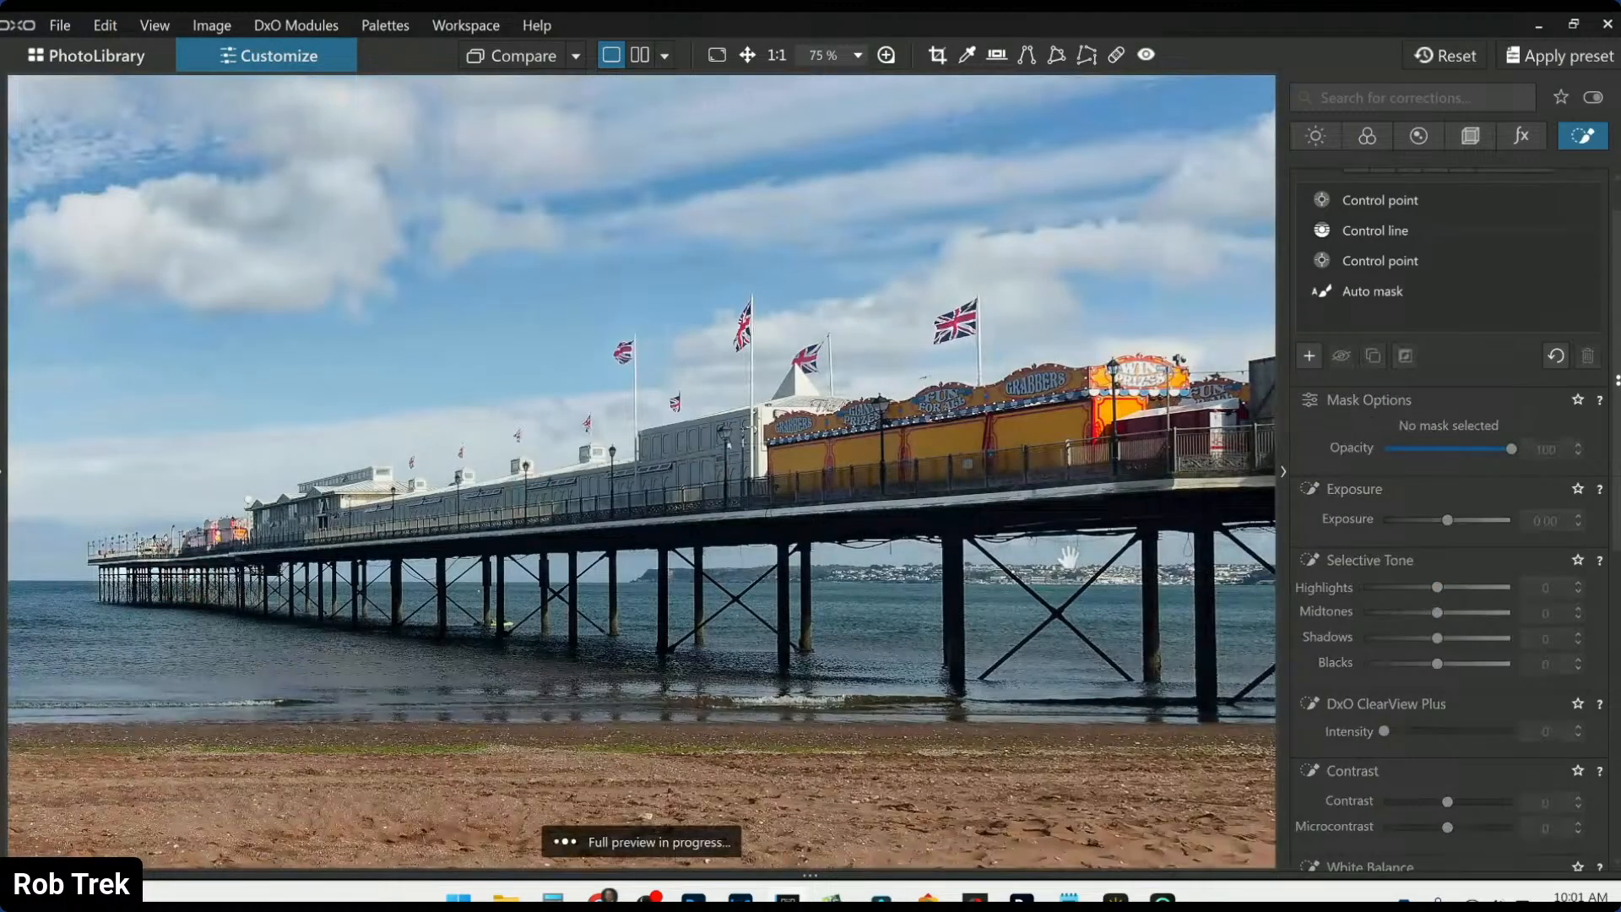
pyautogui.scroll(-2, 1030, 548)
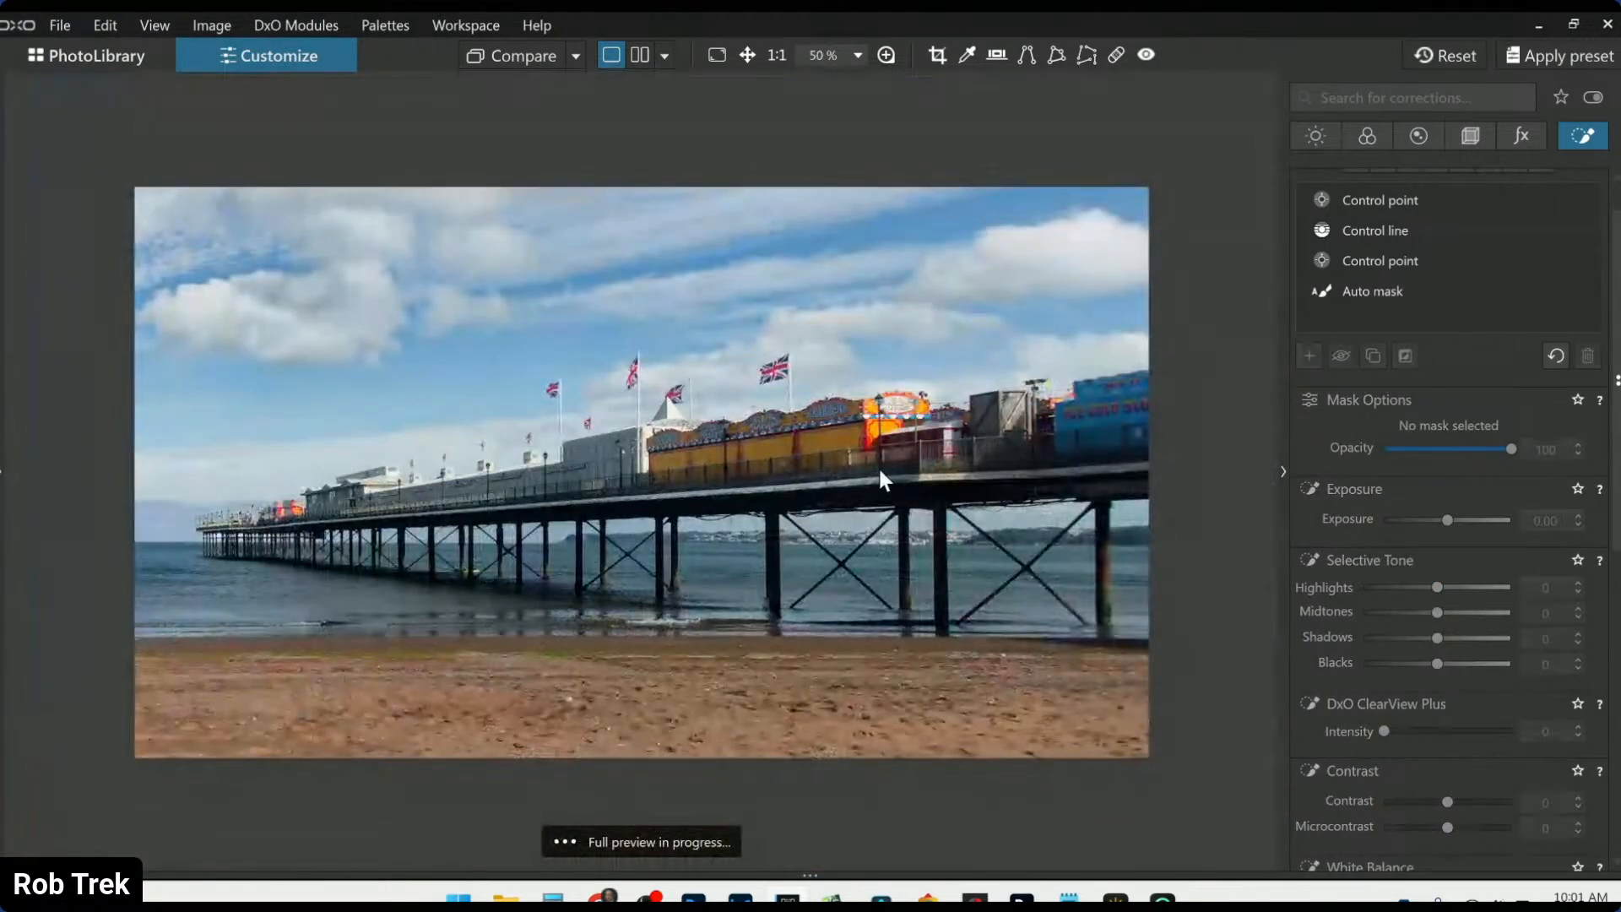
# Make a virtual copy of the edited pier photo and reset all of the copy's corrections
pyautogui.rightClick(877, 465)
pyautogui.click(940, 33)
pyautogui.moveTo(940, 83); pyautogui.dragTo(1620, 236)
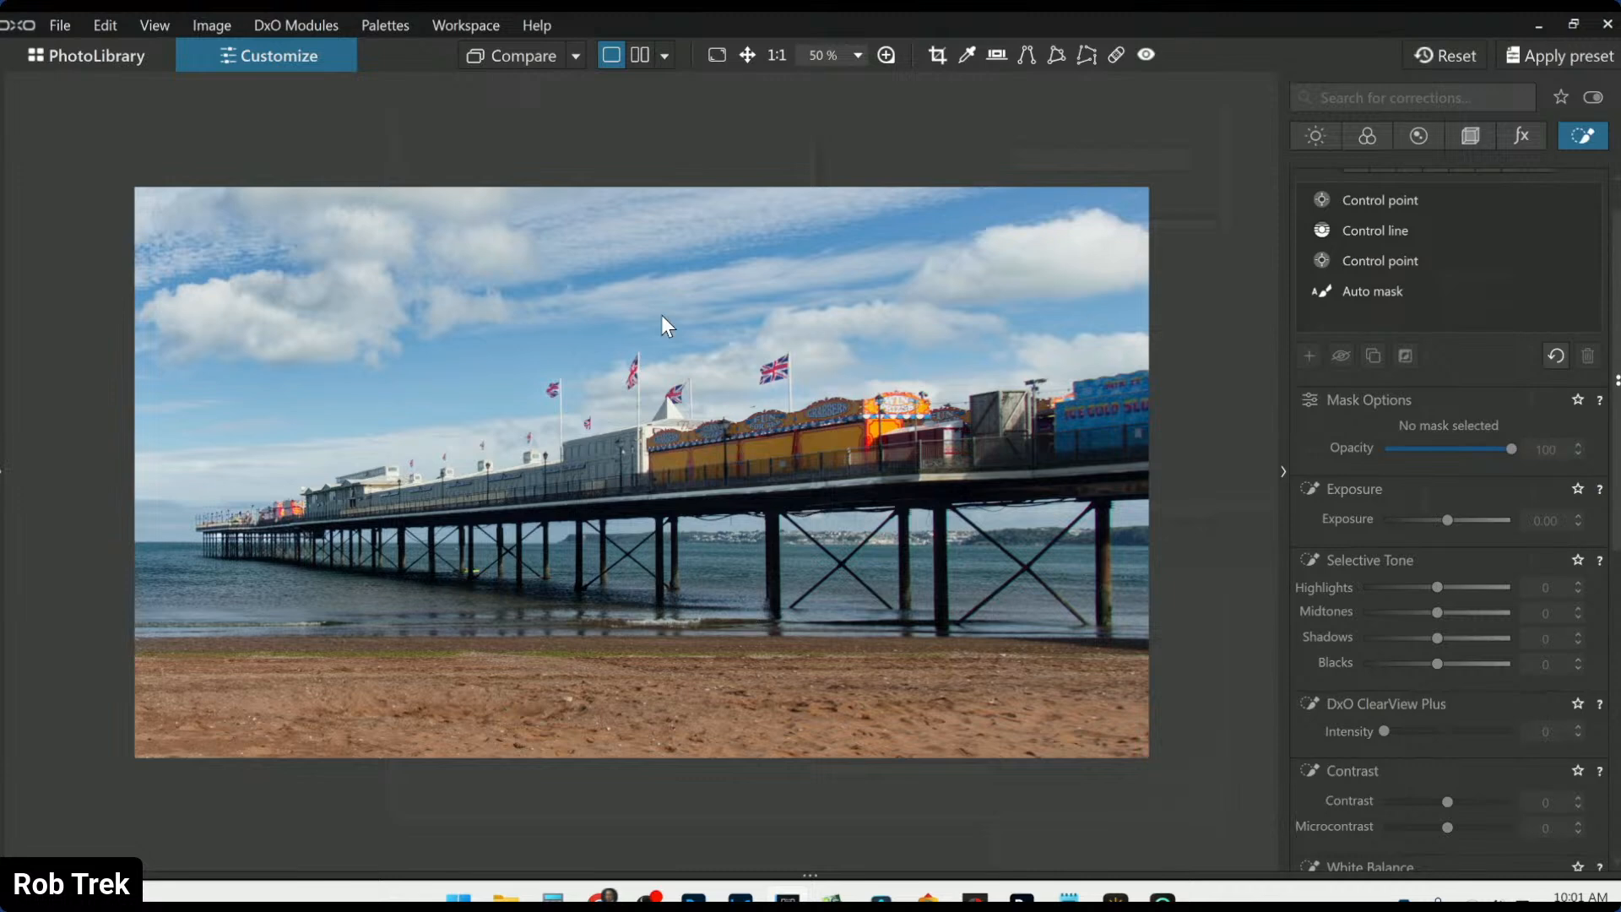
pyautogui.click(1403, 55)
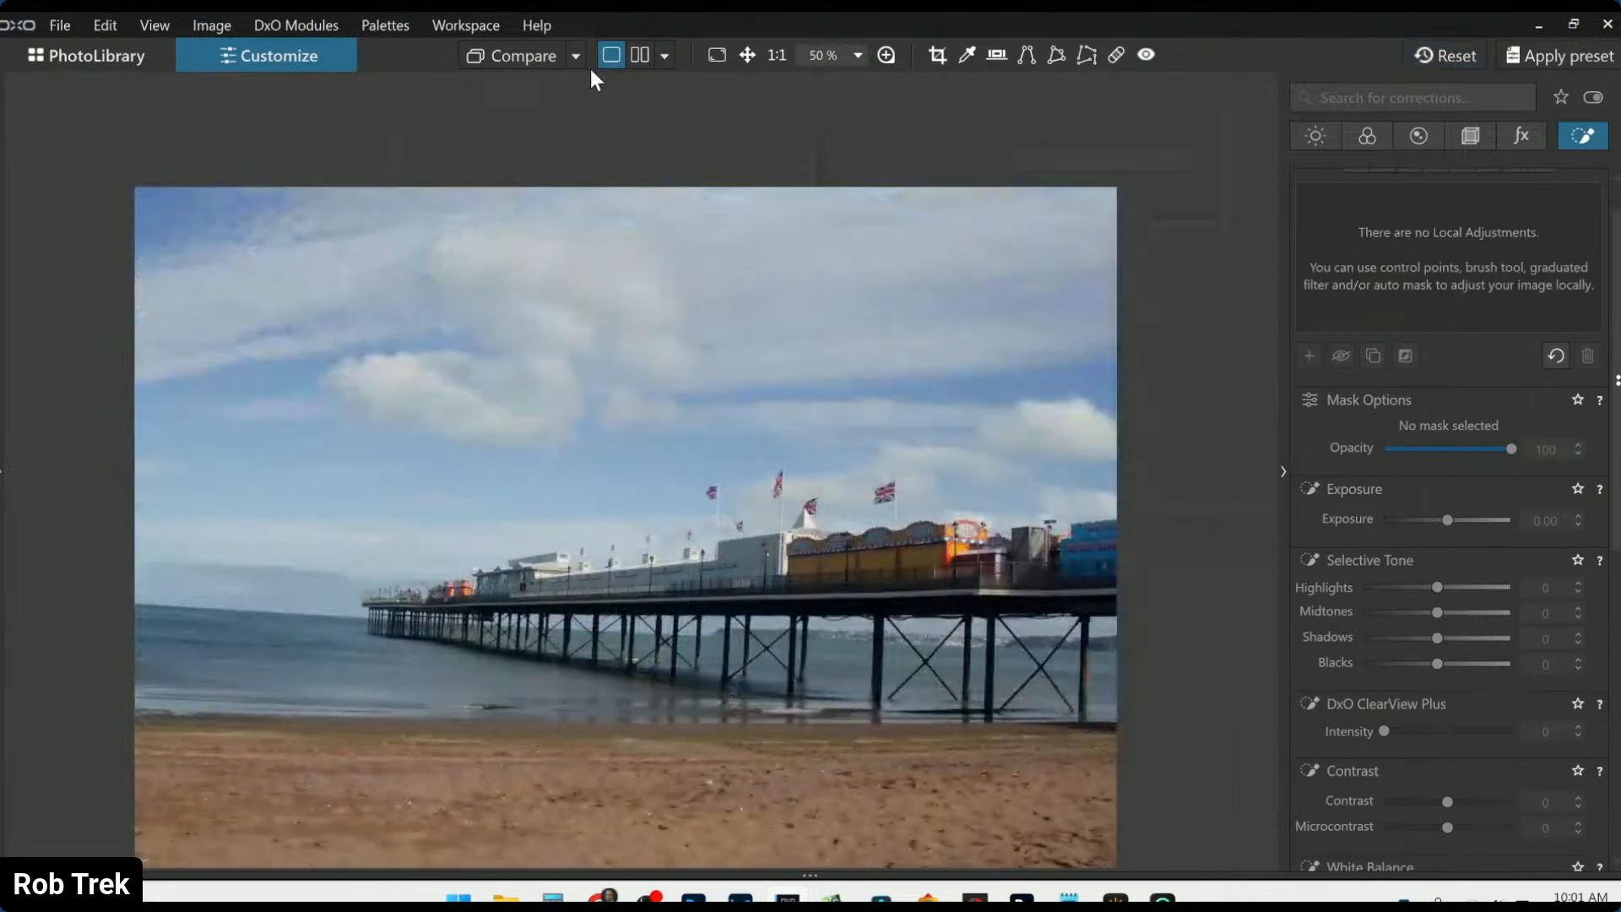
# Compare the edited version side by side with the uncorrected copy, with the corrections panel hidden and both photos fitted at 35% zoom
pyautogui.click(576, 57)
pyautogui.click(616, 195)
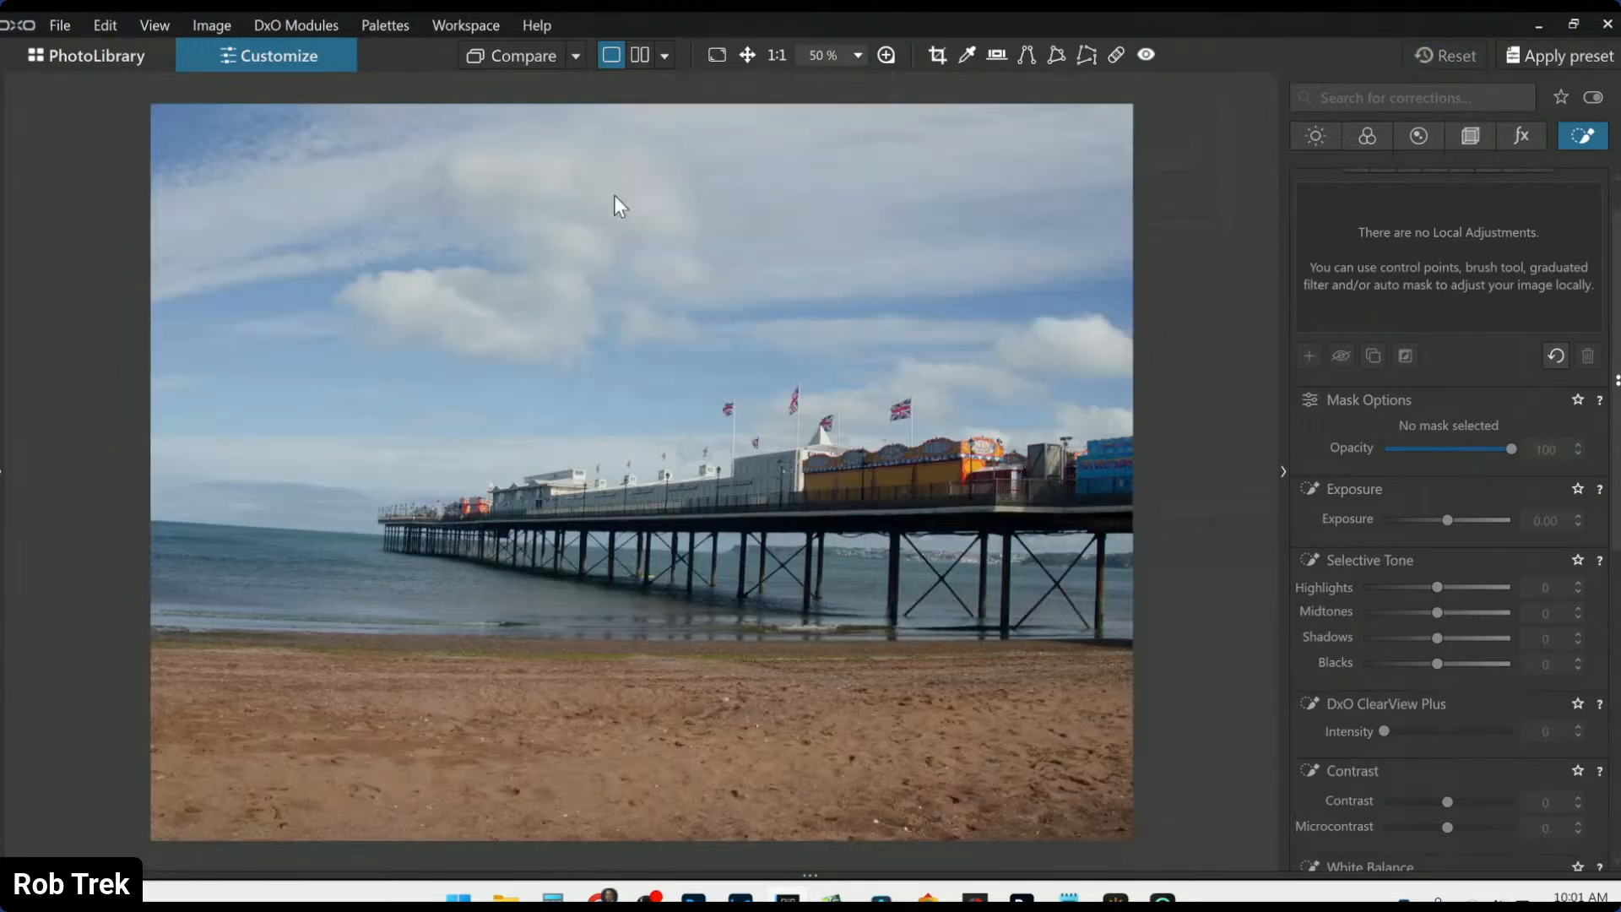
pyautogui.click(639, 56)
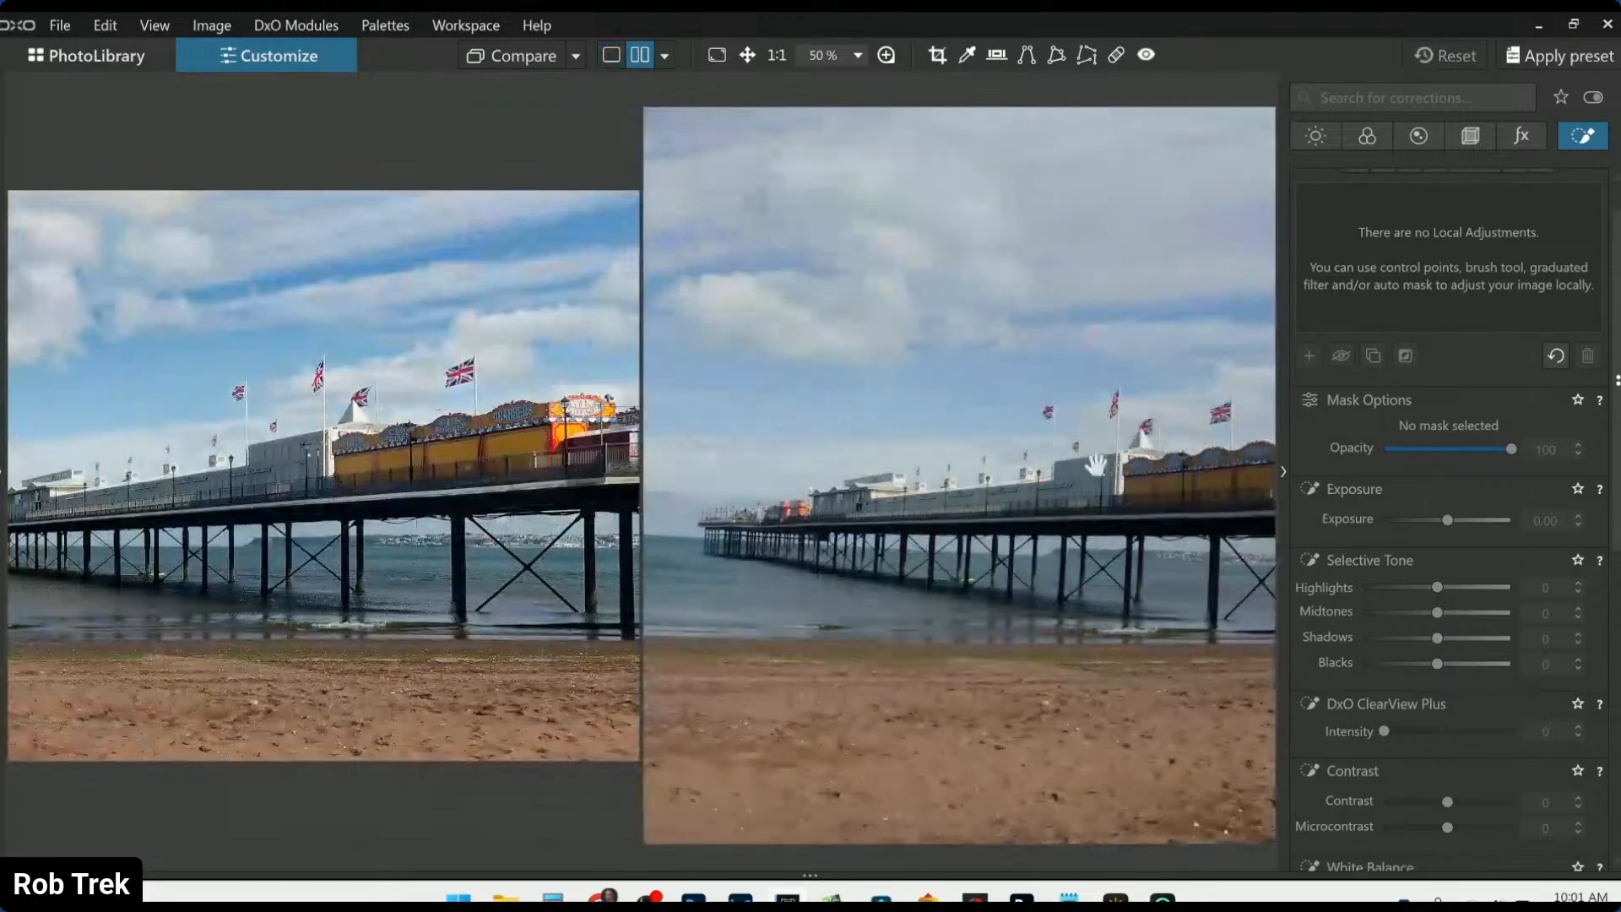
pyautogui.click(1282, 473)
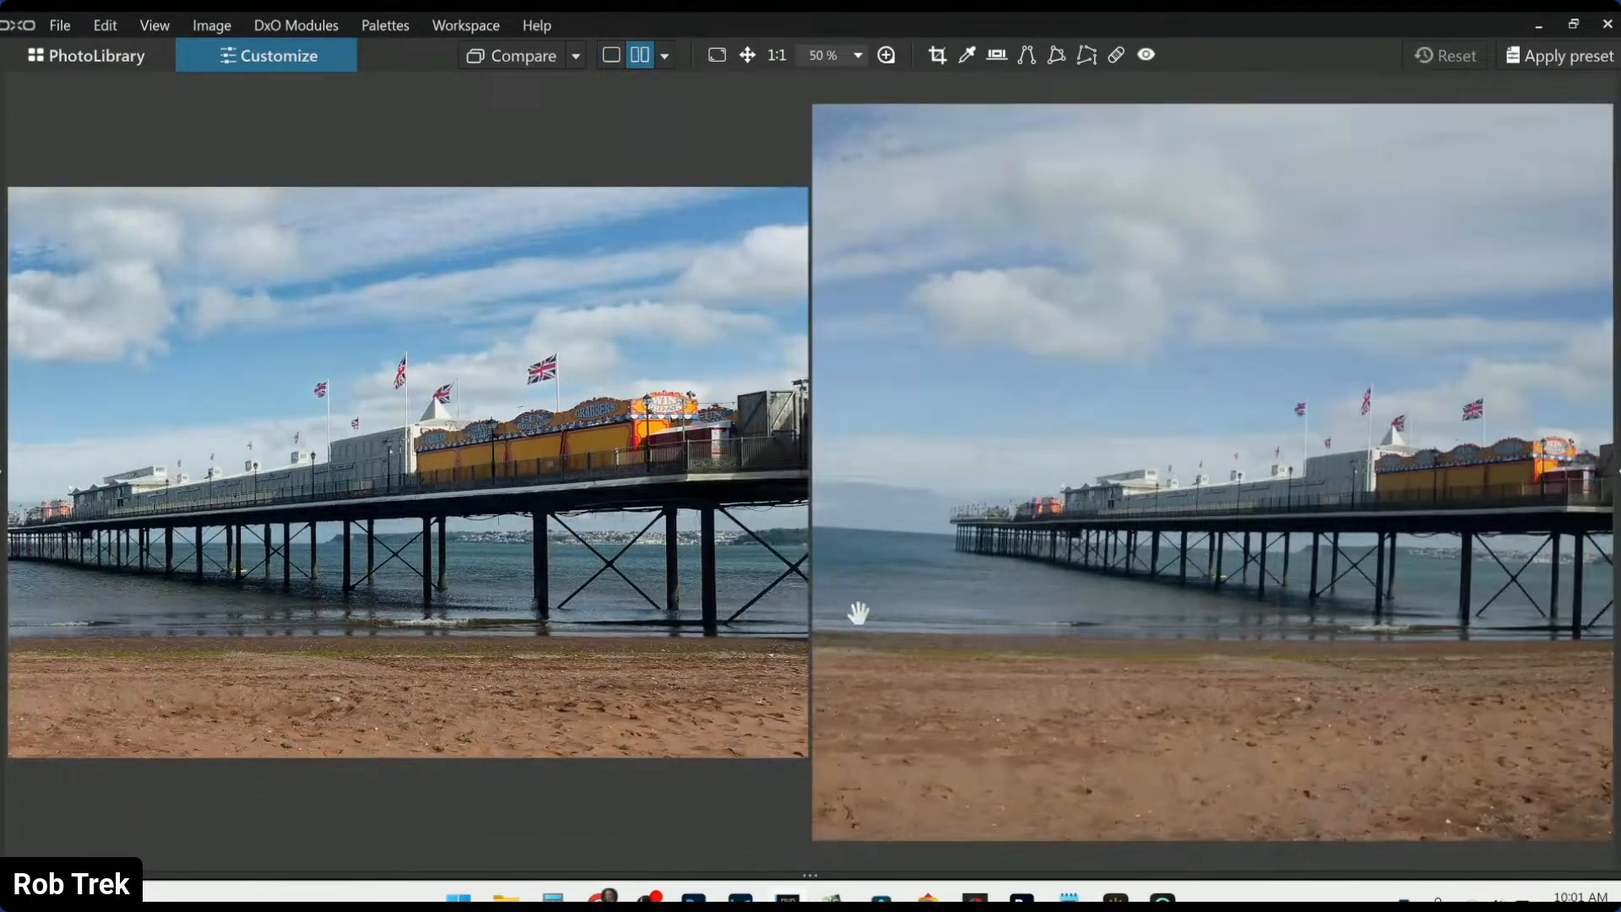
pyautogui.scroll(-4, 1105, 633)
pyautogui.scroll(1, 648, 572)
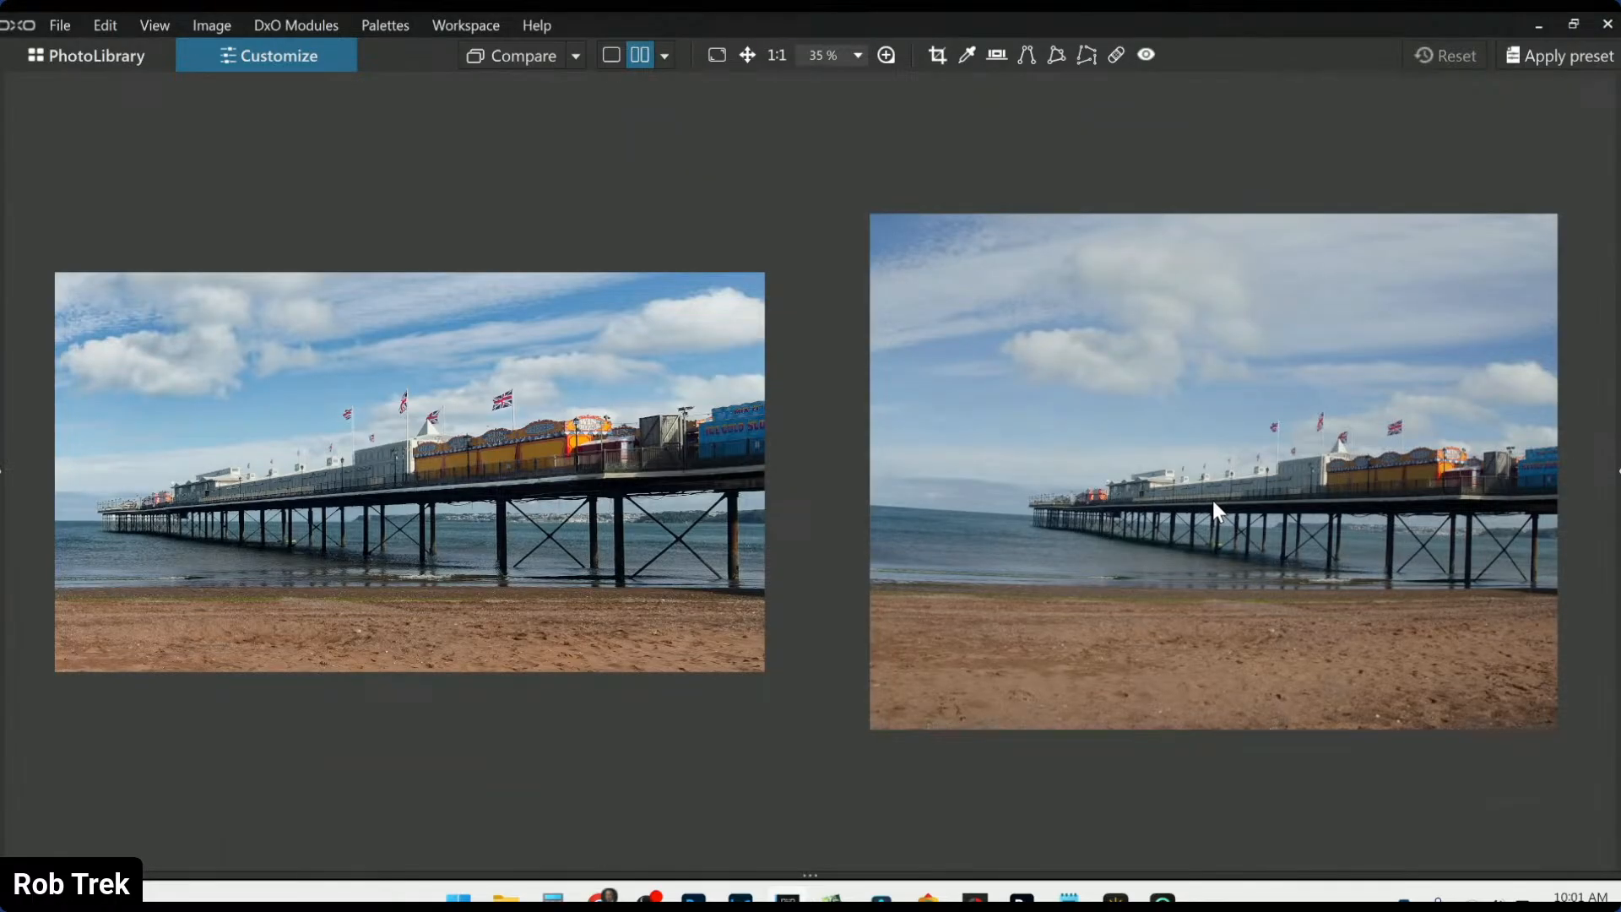
pyautogui.scroll(1, 1212, 500)
pyautogui.scroll(-1, 1215, 501)
# Switch the comparison to the left/right split view and enlarge the photo to 50%
pyautogui.click(672, 61)
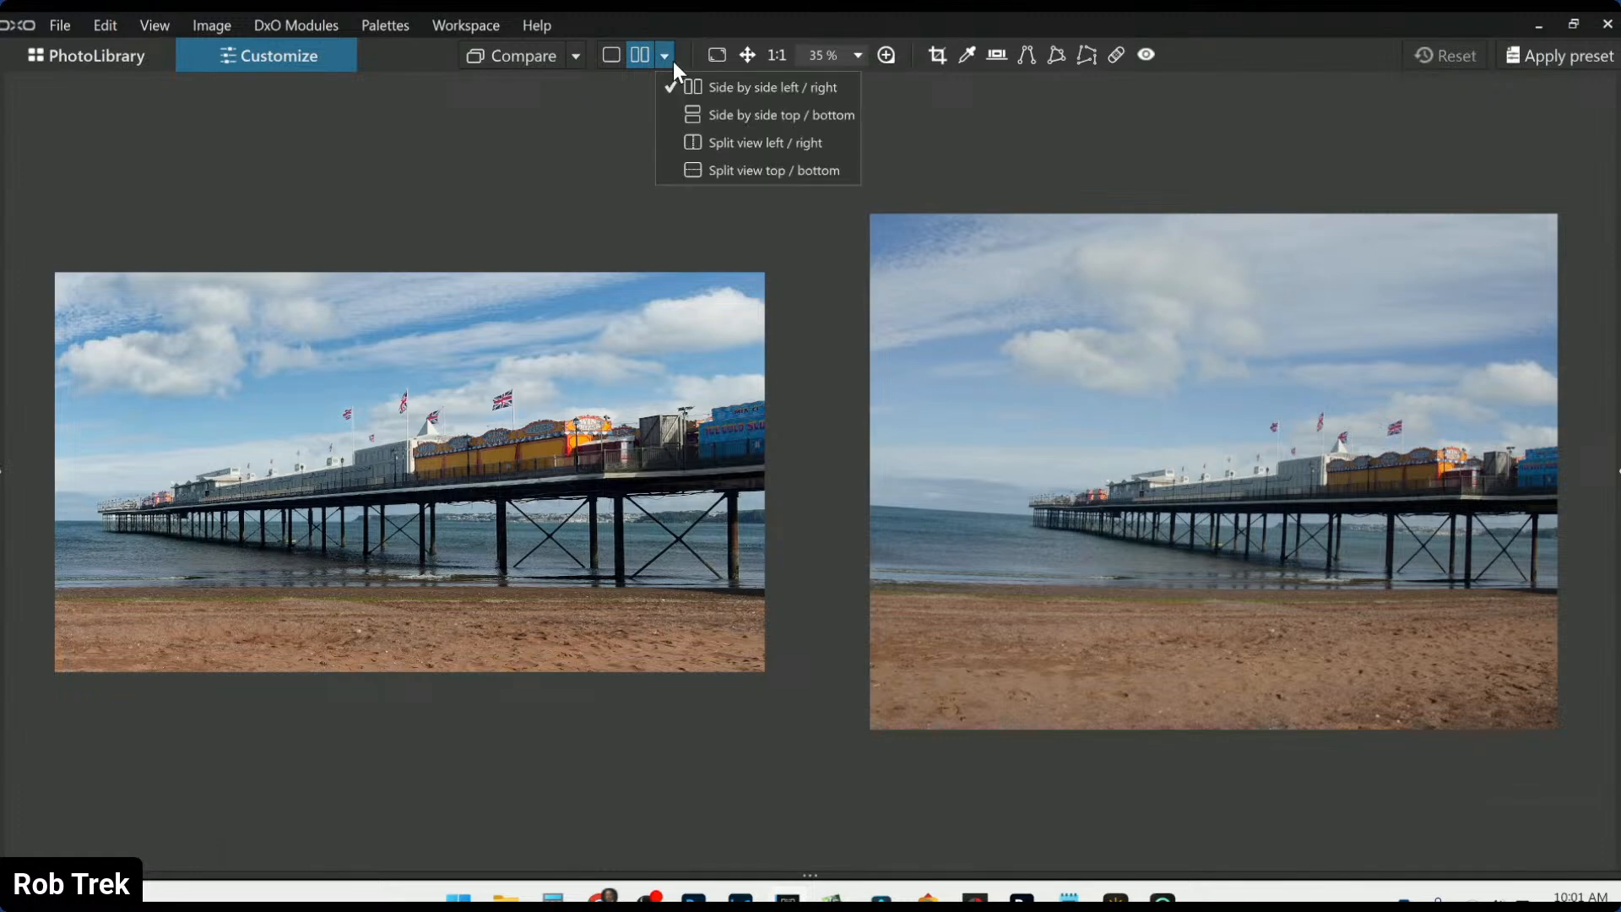
pyautogui.click(705, 150)
pyautogui.scroll(2, 876, 413)
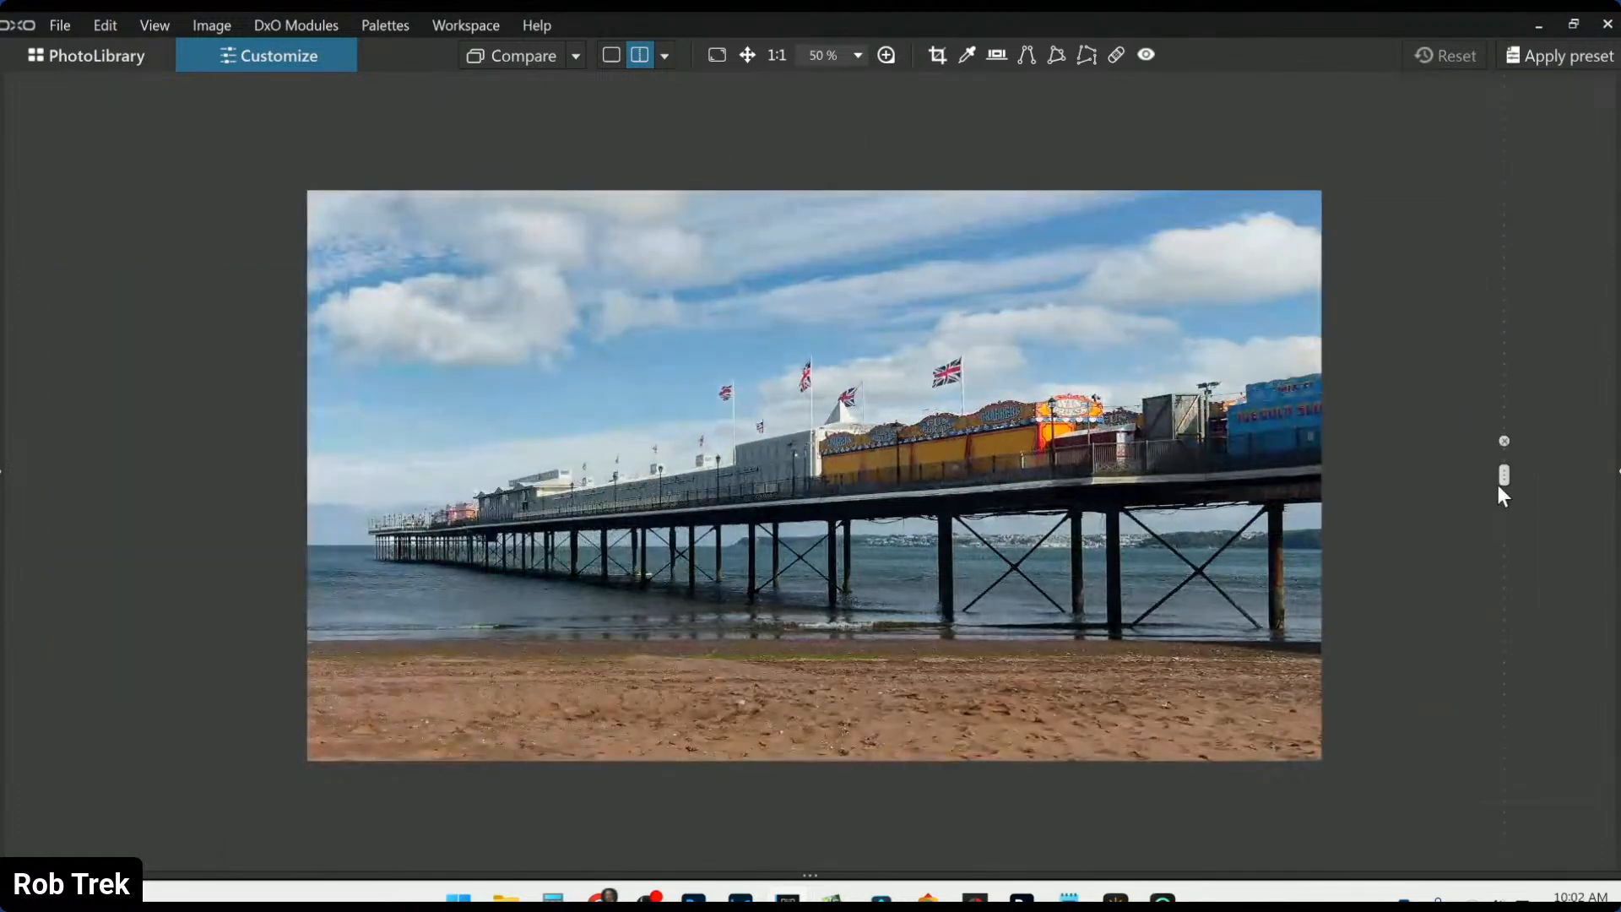
# Compare the edited pier photo with the original in split view by sweeping the divider across, overall and close up at 140 %
pyautogui.moveTo(1503, 477); pyautogui.dragTo(191, 414)
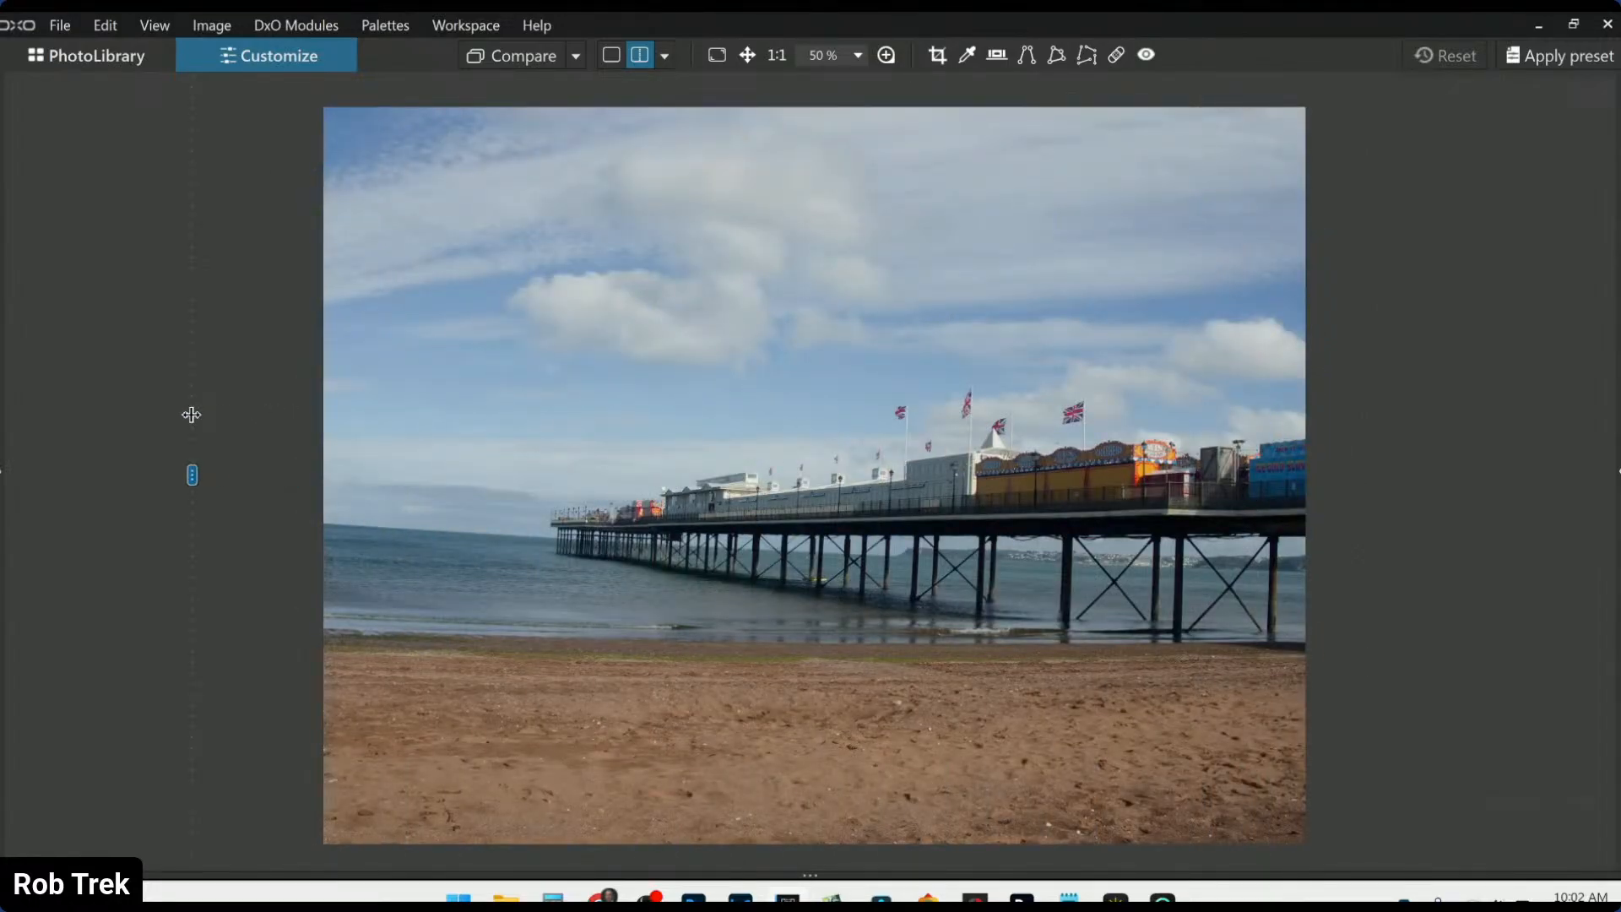
pyautogui.moveTo(192, 414); pyautogui.dragTo(1401, 480)
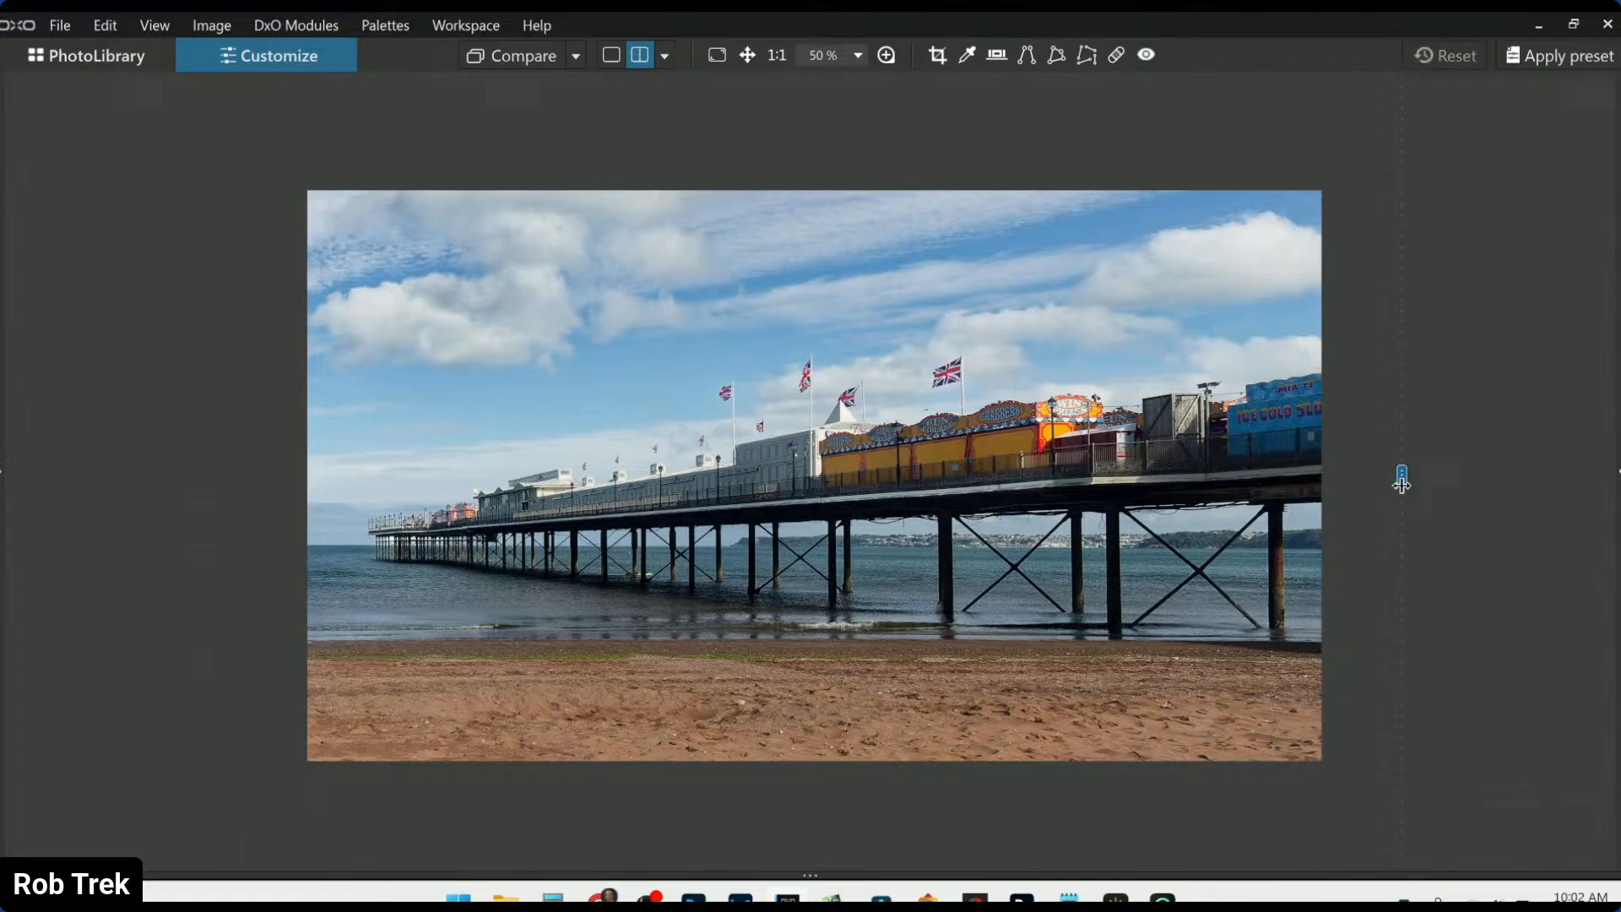
pyautogui.moveTo(1402, 479); pyautogui.dragTo(1327, 475)
pyautogui.moveTo(1327, 475); pyautogui.dragTo(1435, 498)
pyautogui.scroll(5, 979, 463)
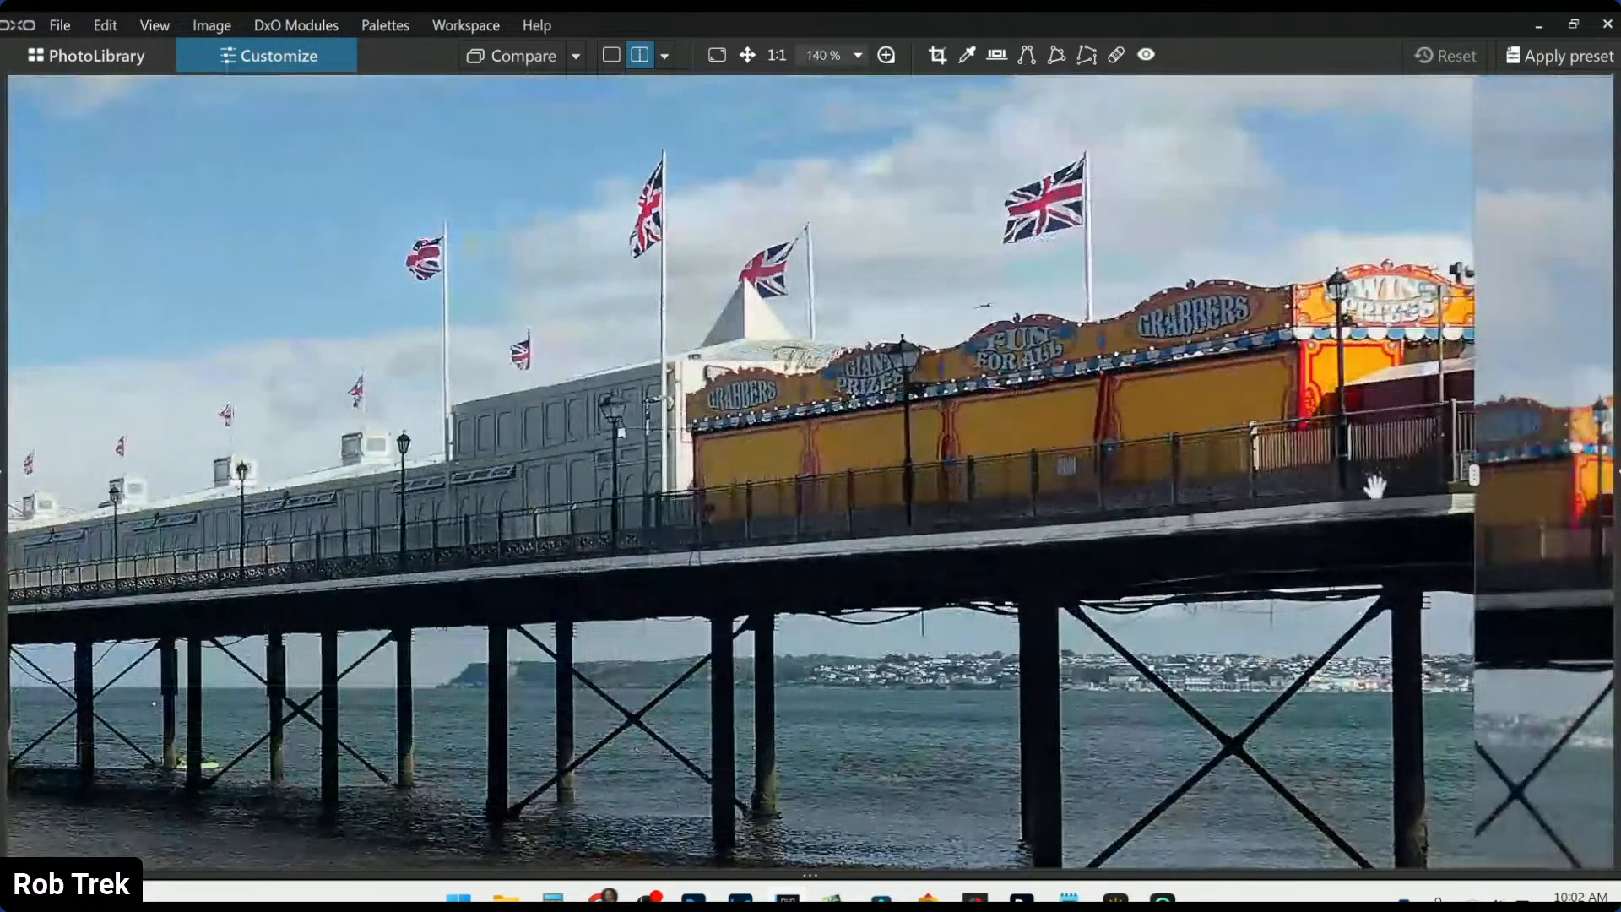
pyautogui.moveTo(1476, 475); pyautogui.dragTo(1148, 506)
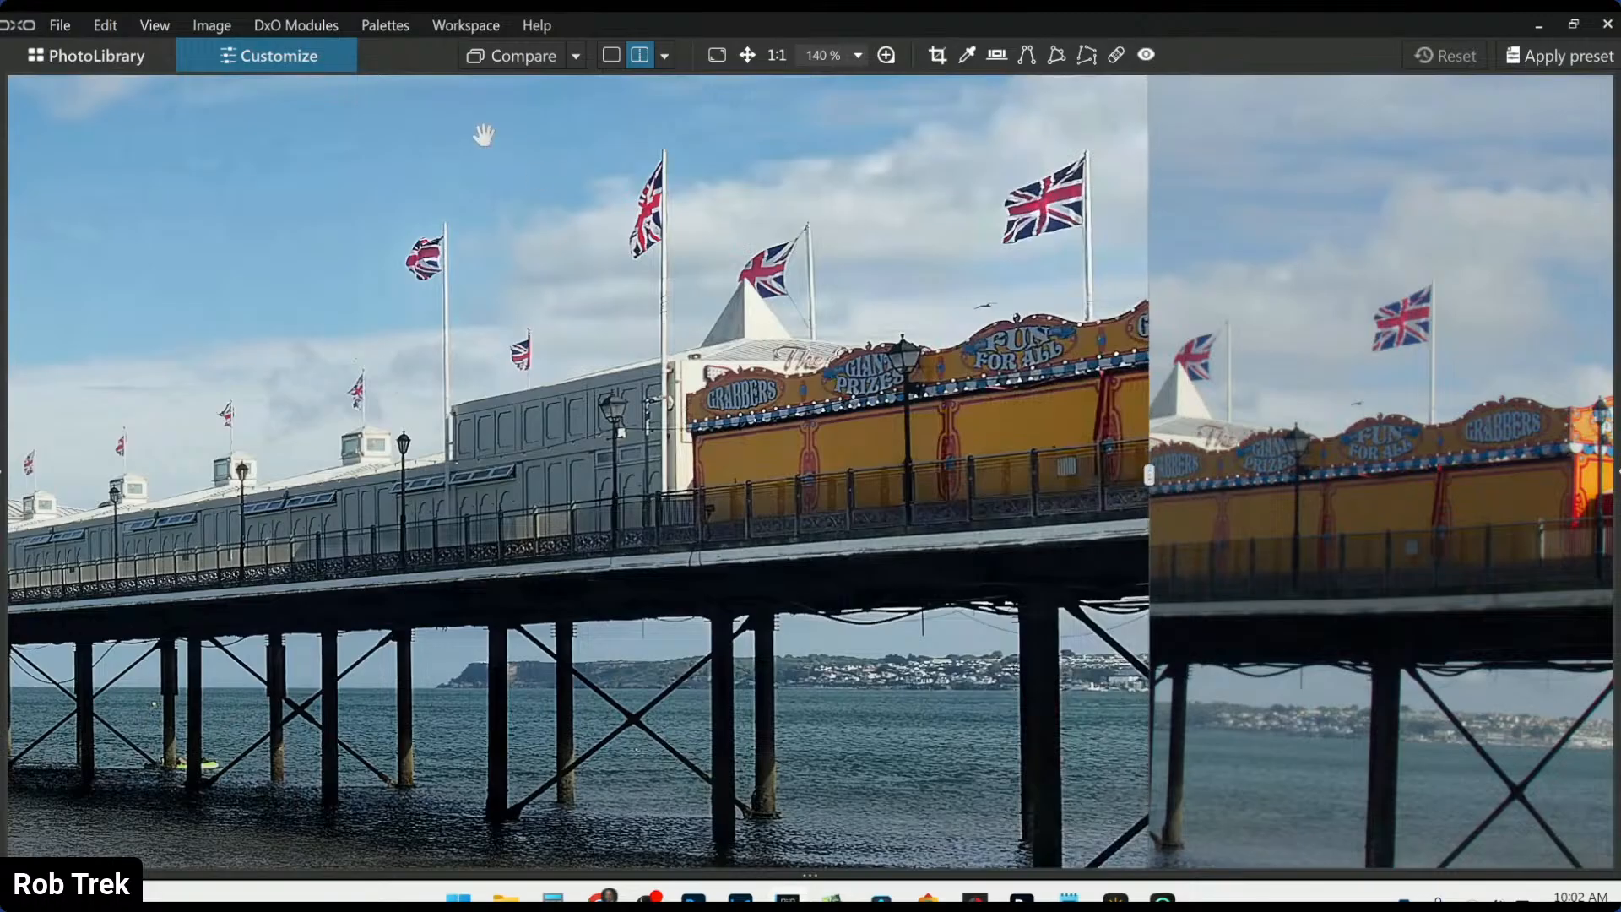
# Switch the pier photo to single-image view and toggle between the two versions, close up and zoomed out to 45 %
pyautogui.click(535, 56)
pyautogui.click(535, 55)
pyautogui.click(611, 55)
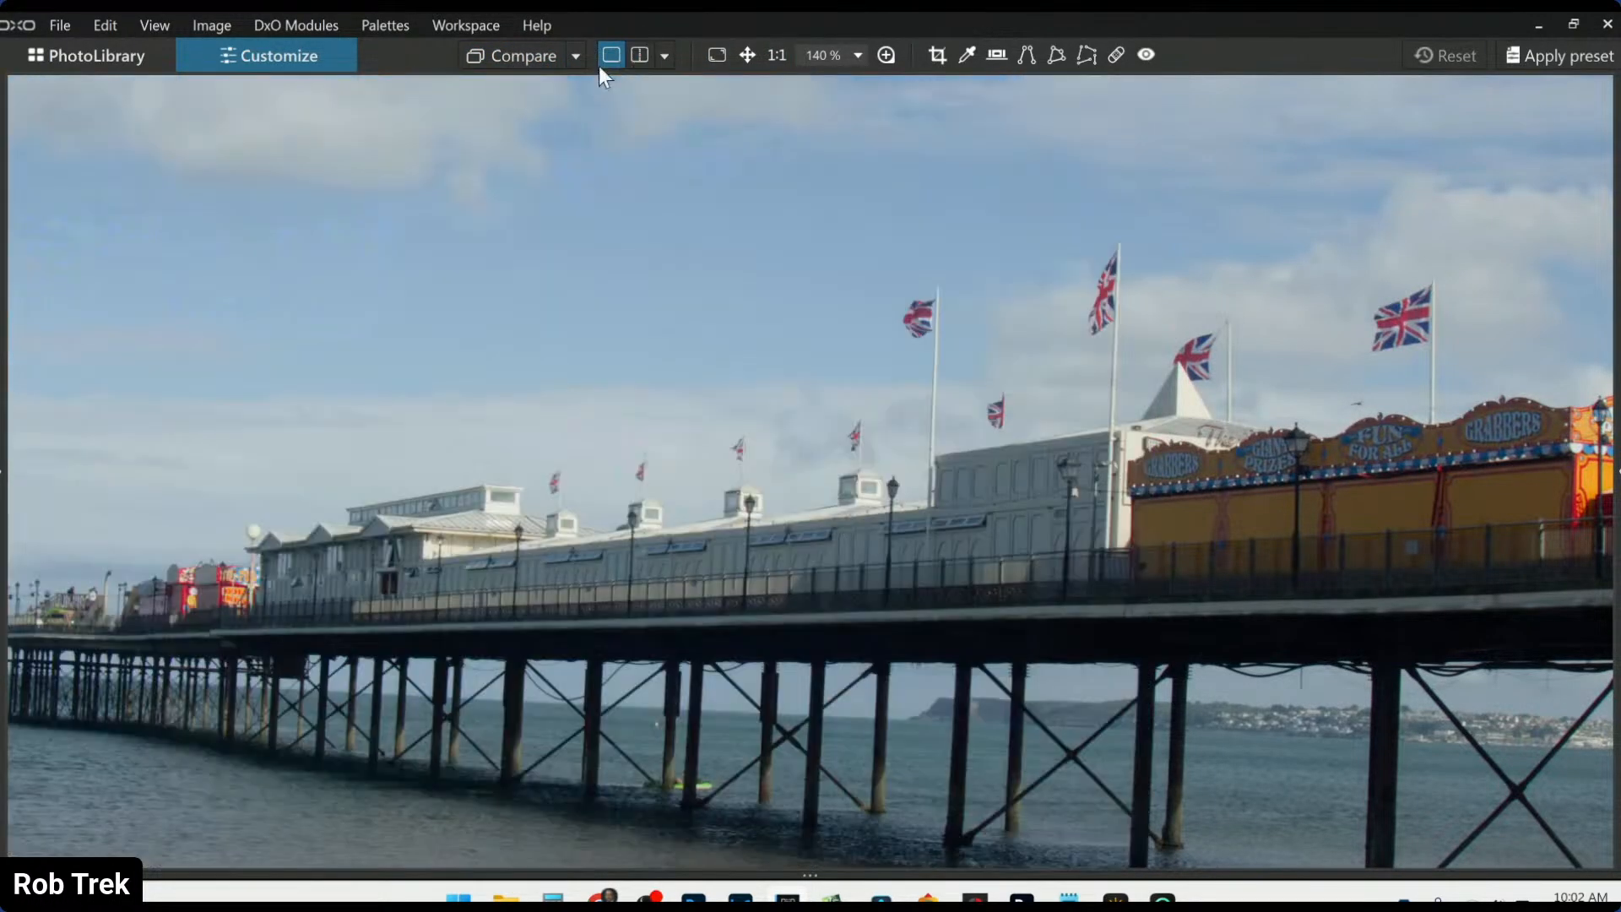
pyautogui.click(502, 57)
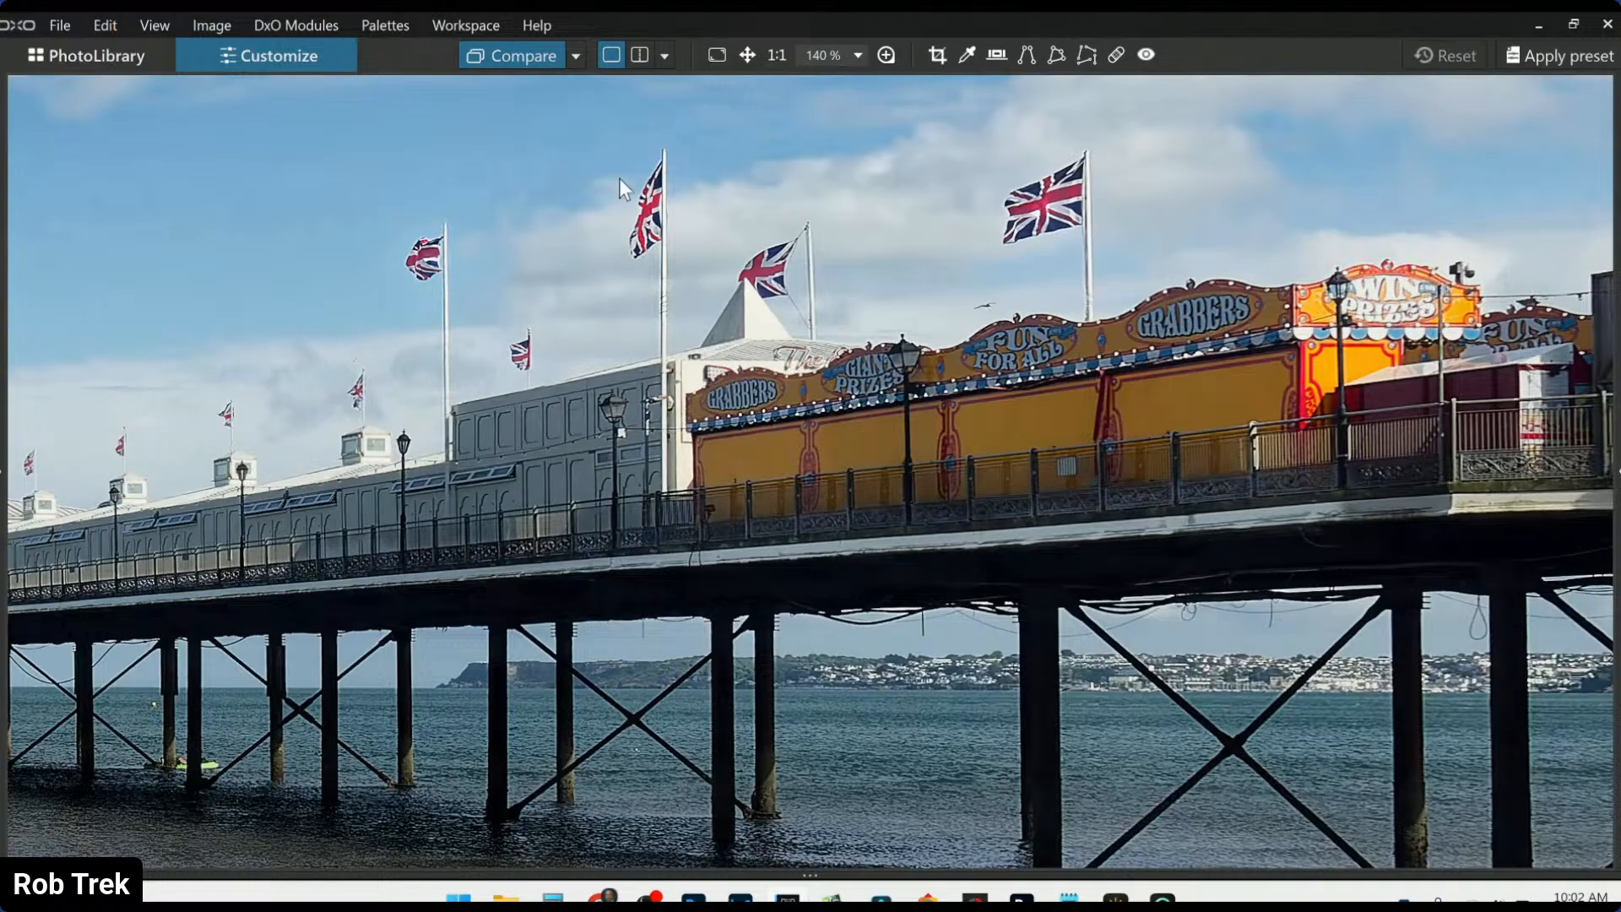
pyautogui.click(493, 46)
pyautogui.scroll(-3, 786, 456)
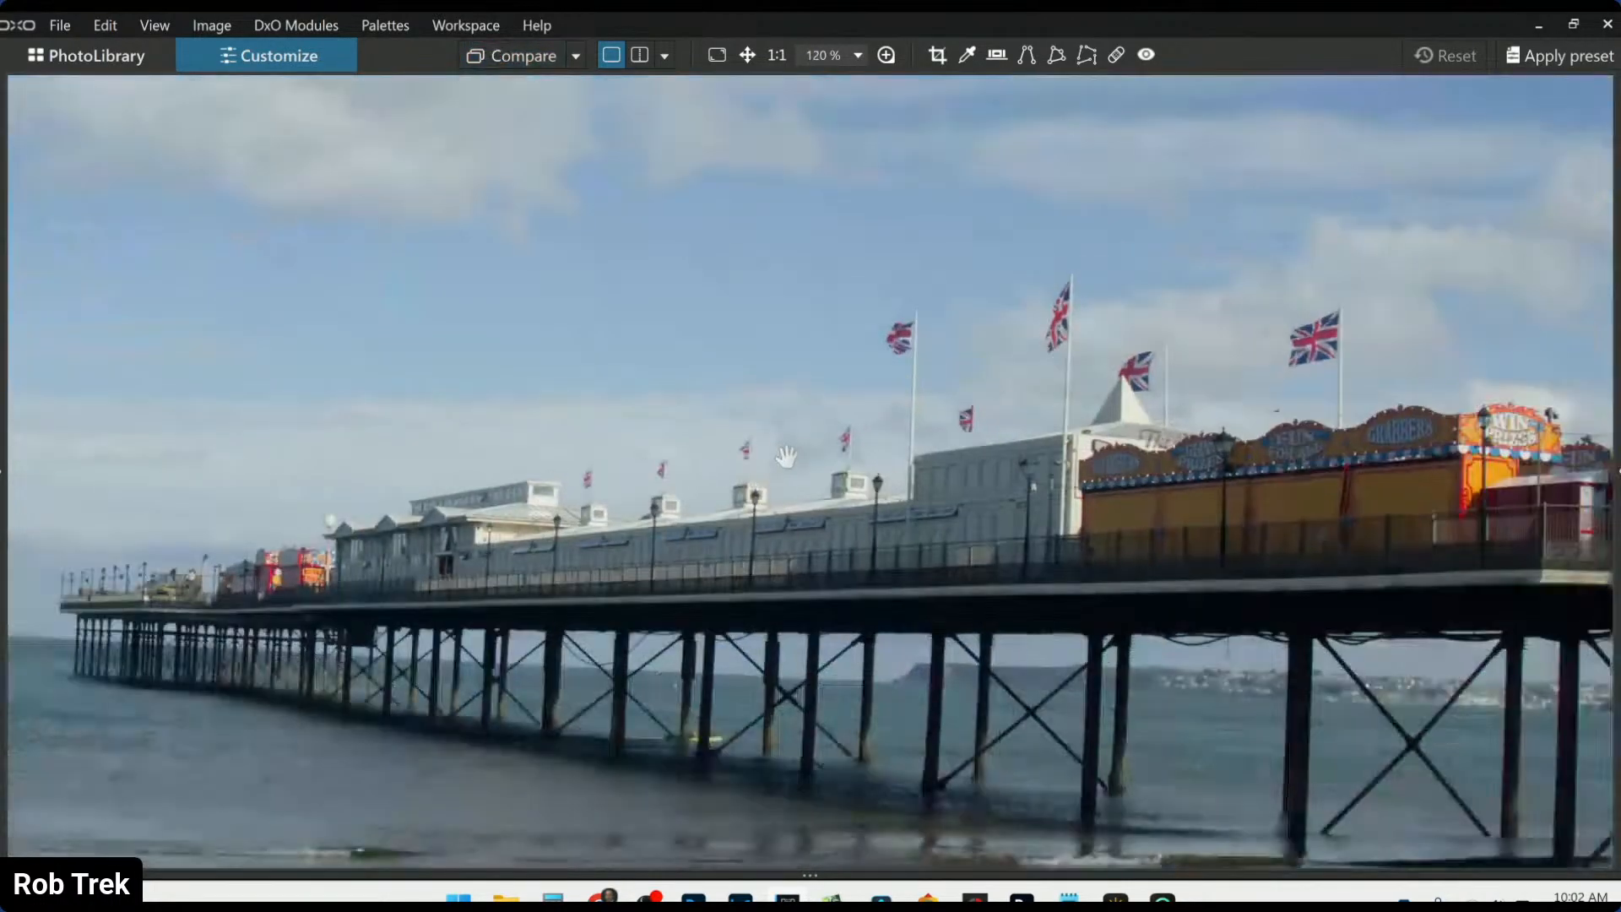
pyautogui.scroll(-2, 786, 456)
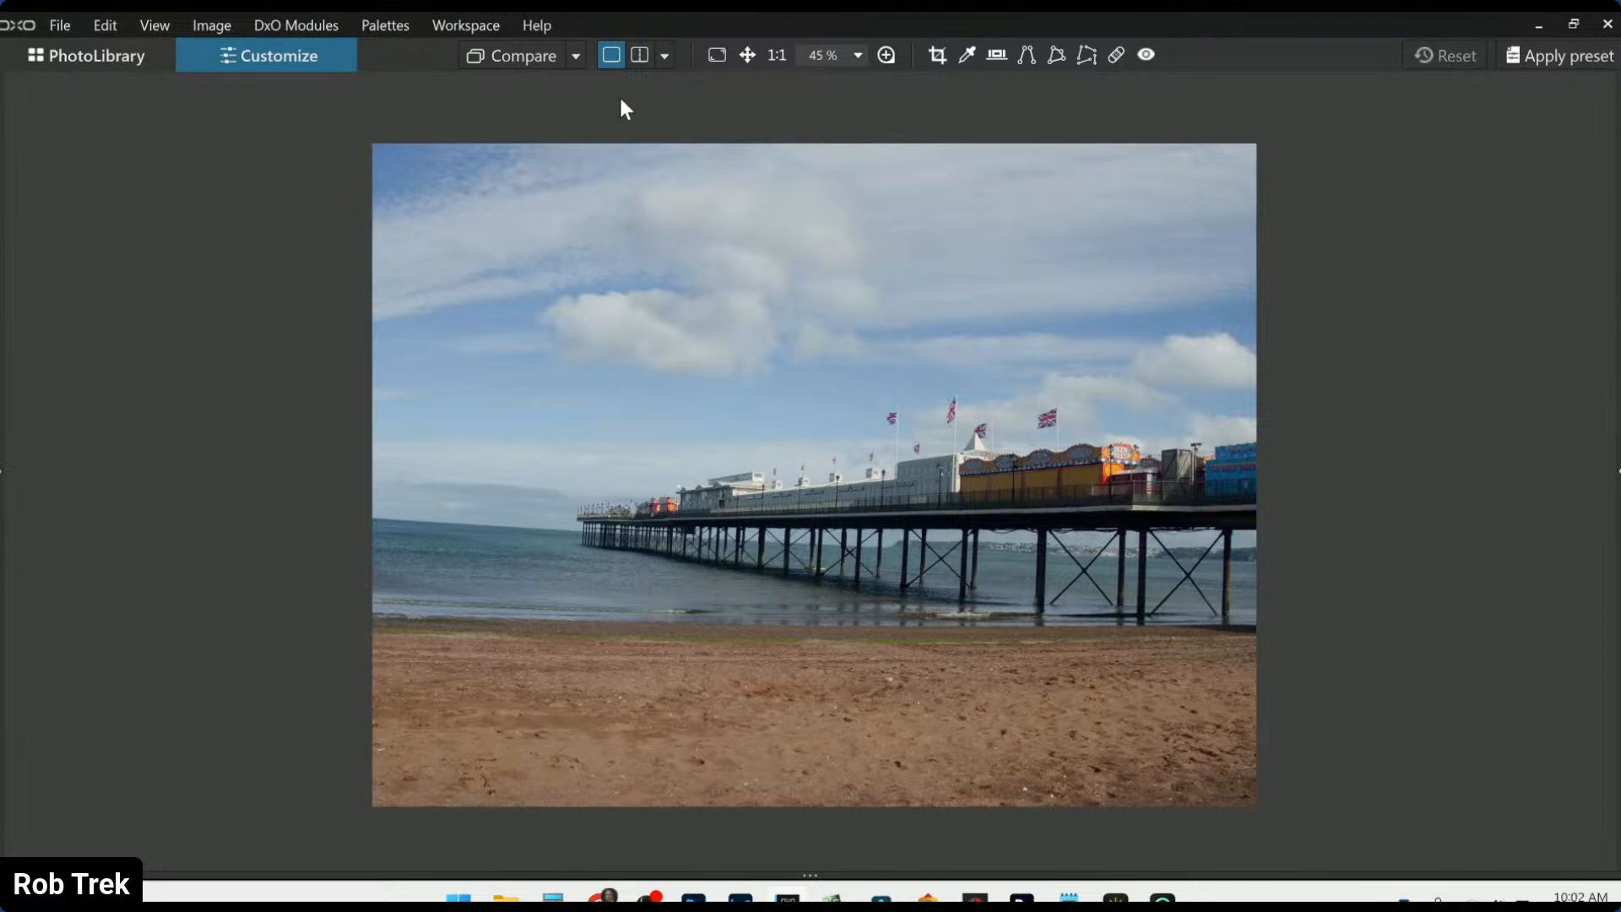
pyautogui.click(490, 67)
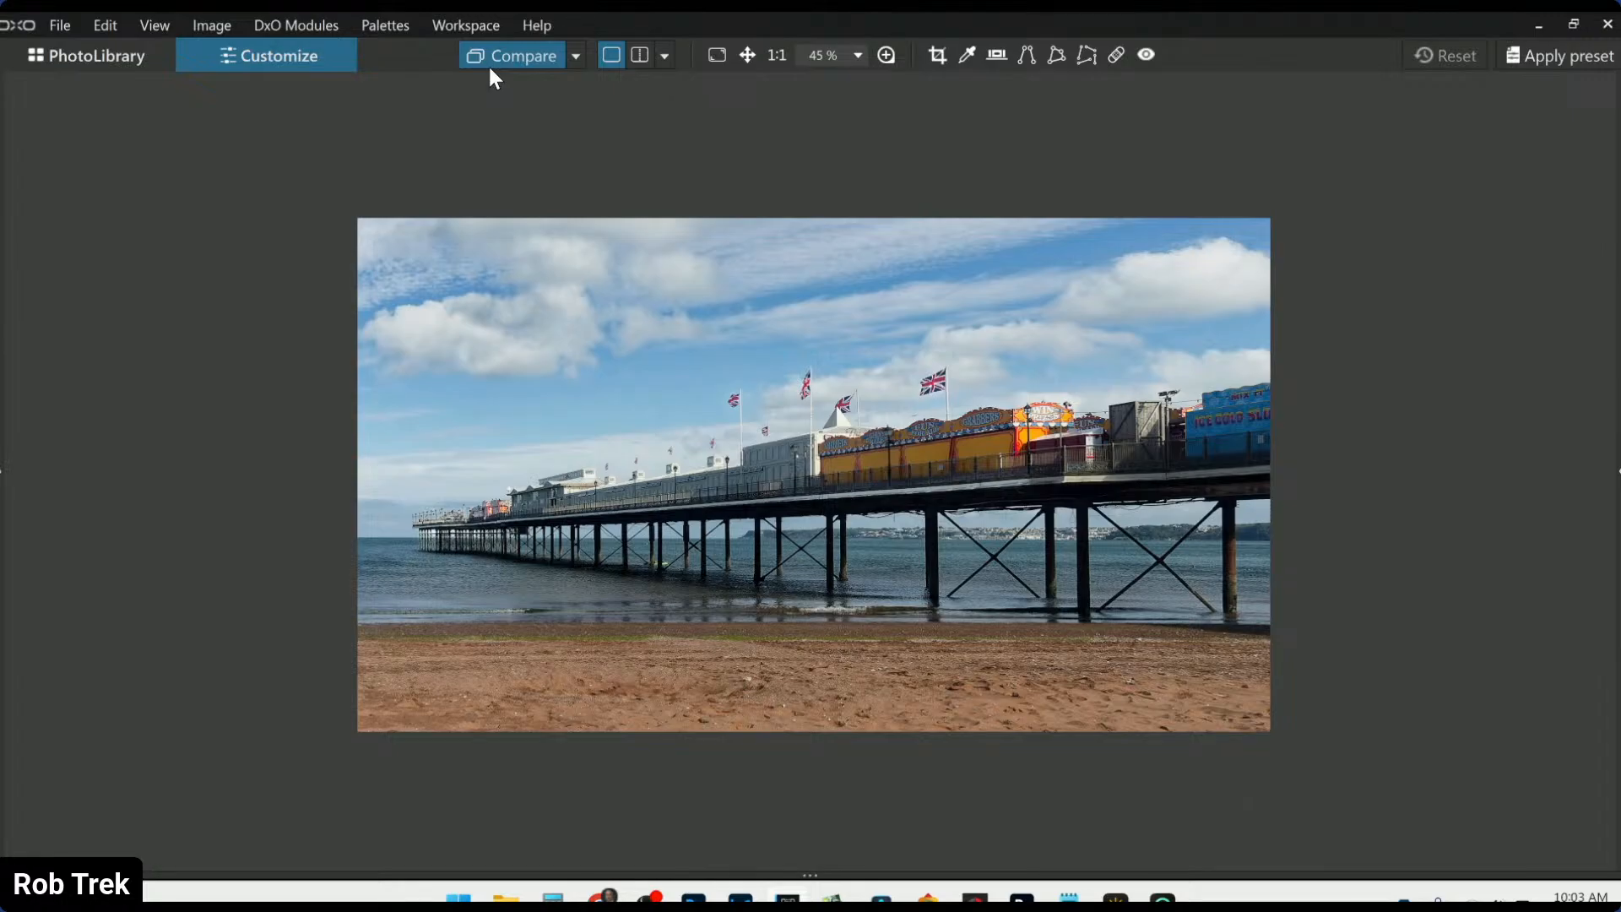
pyautogui.click(488, 63)
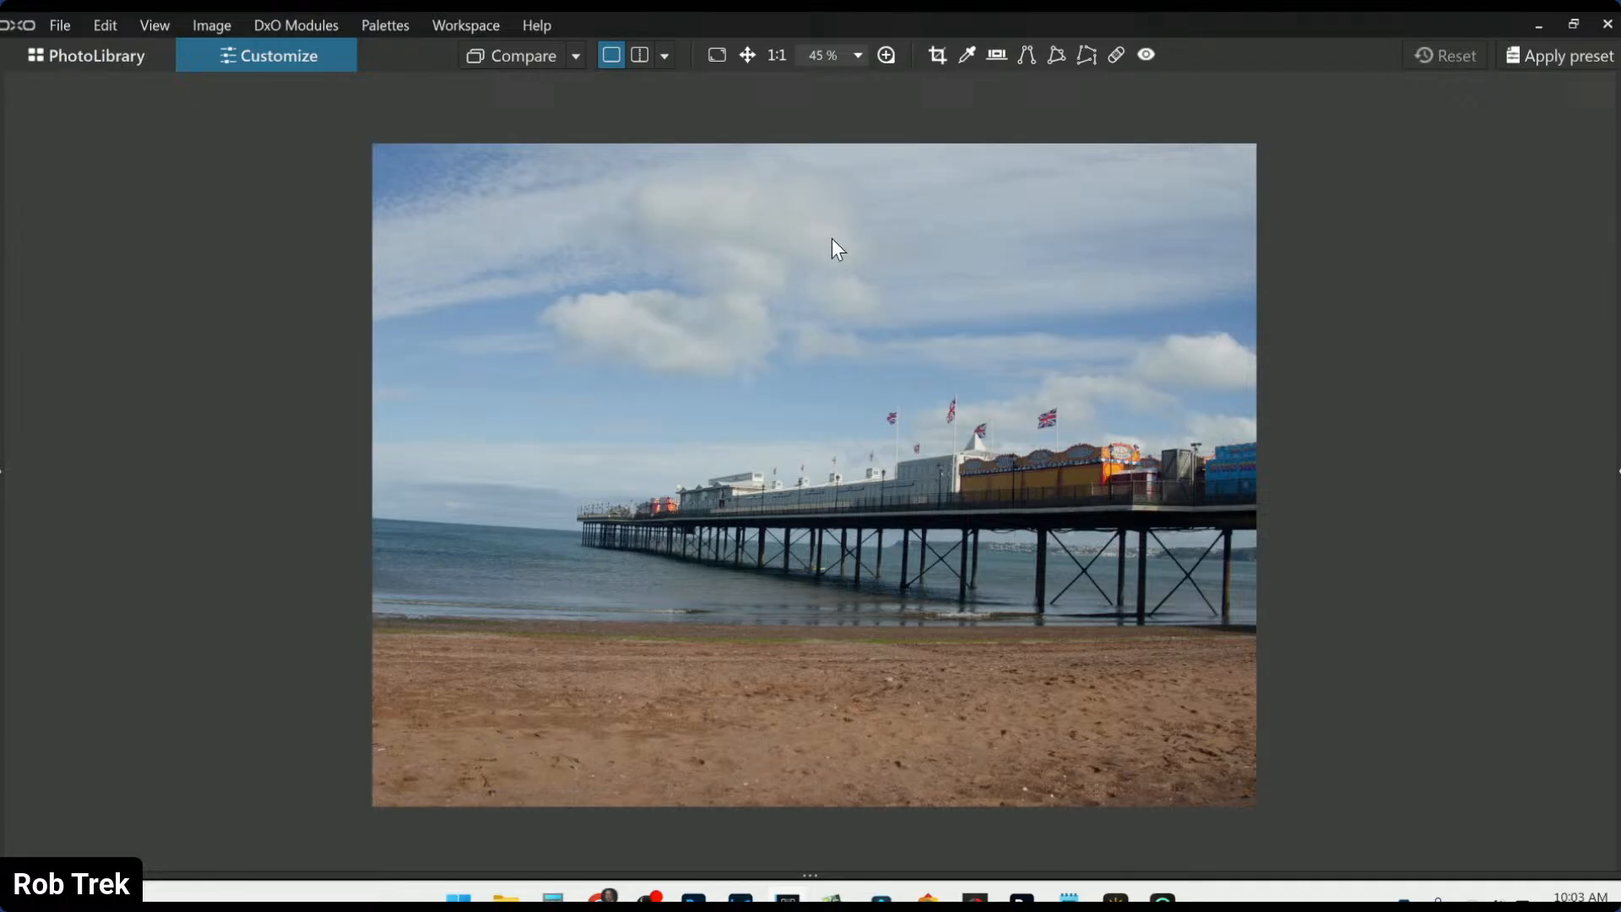
# Return to the photo library and select the IMG_0345 street photo, fitting the whole image in the preview
pyautogui.click(135, 64)
pyautogui.scroll(-2, 921, 675)
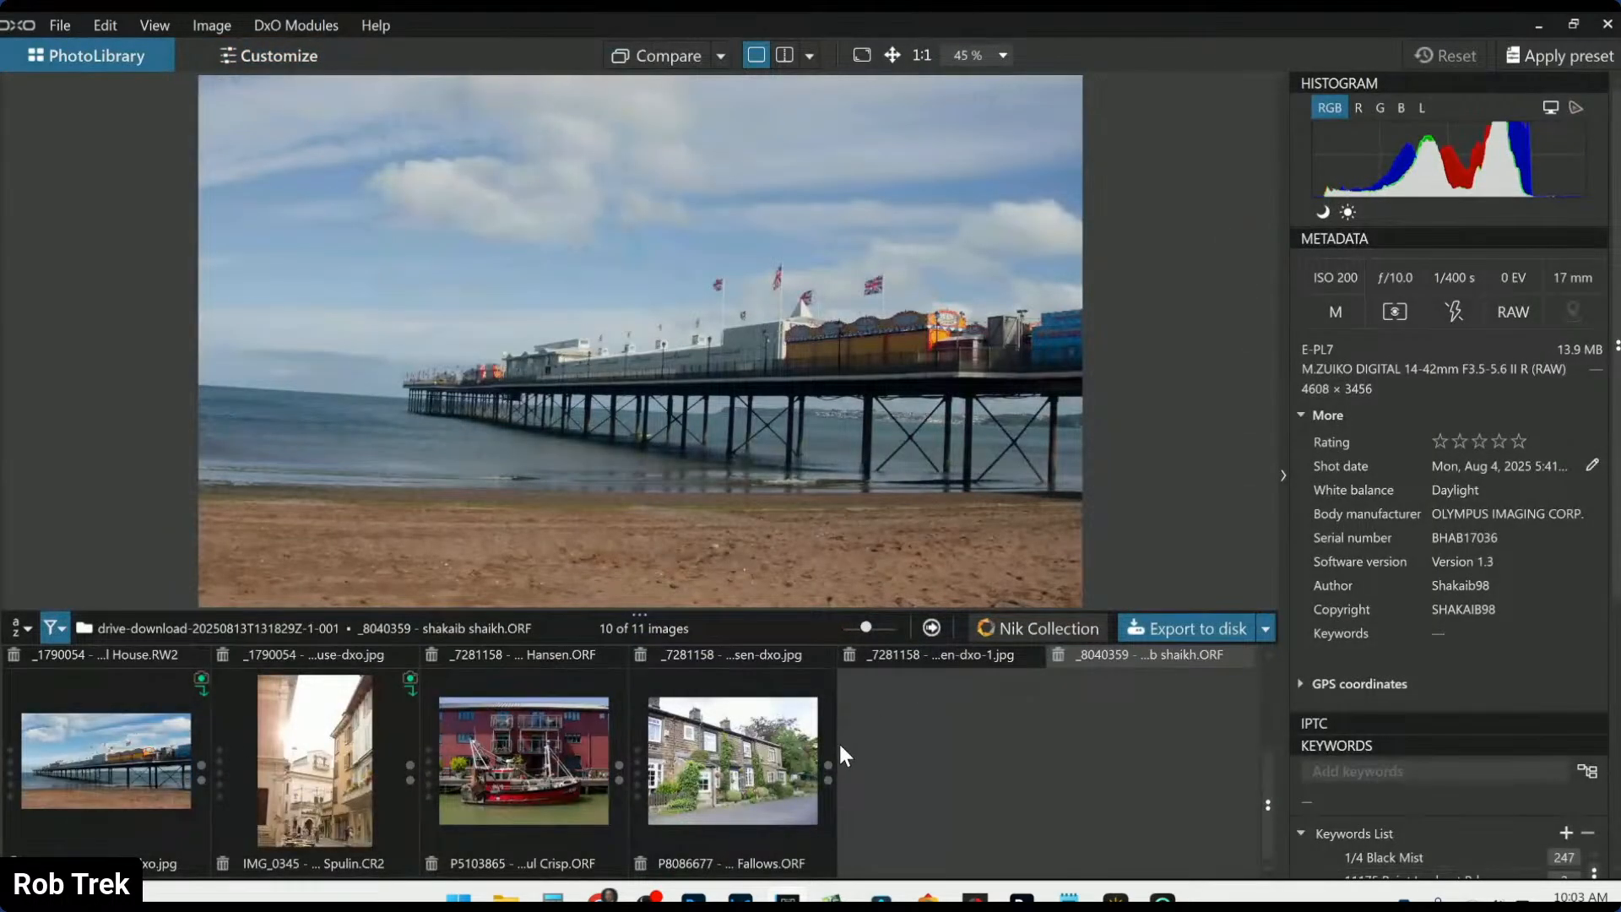
pyautogui.scroll(2, 838, 743)
pyautogui.scroll(-2, 839, 743)
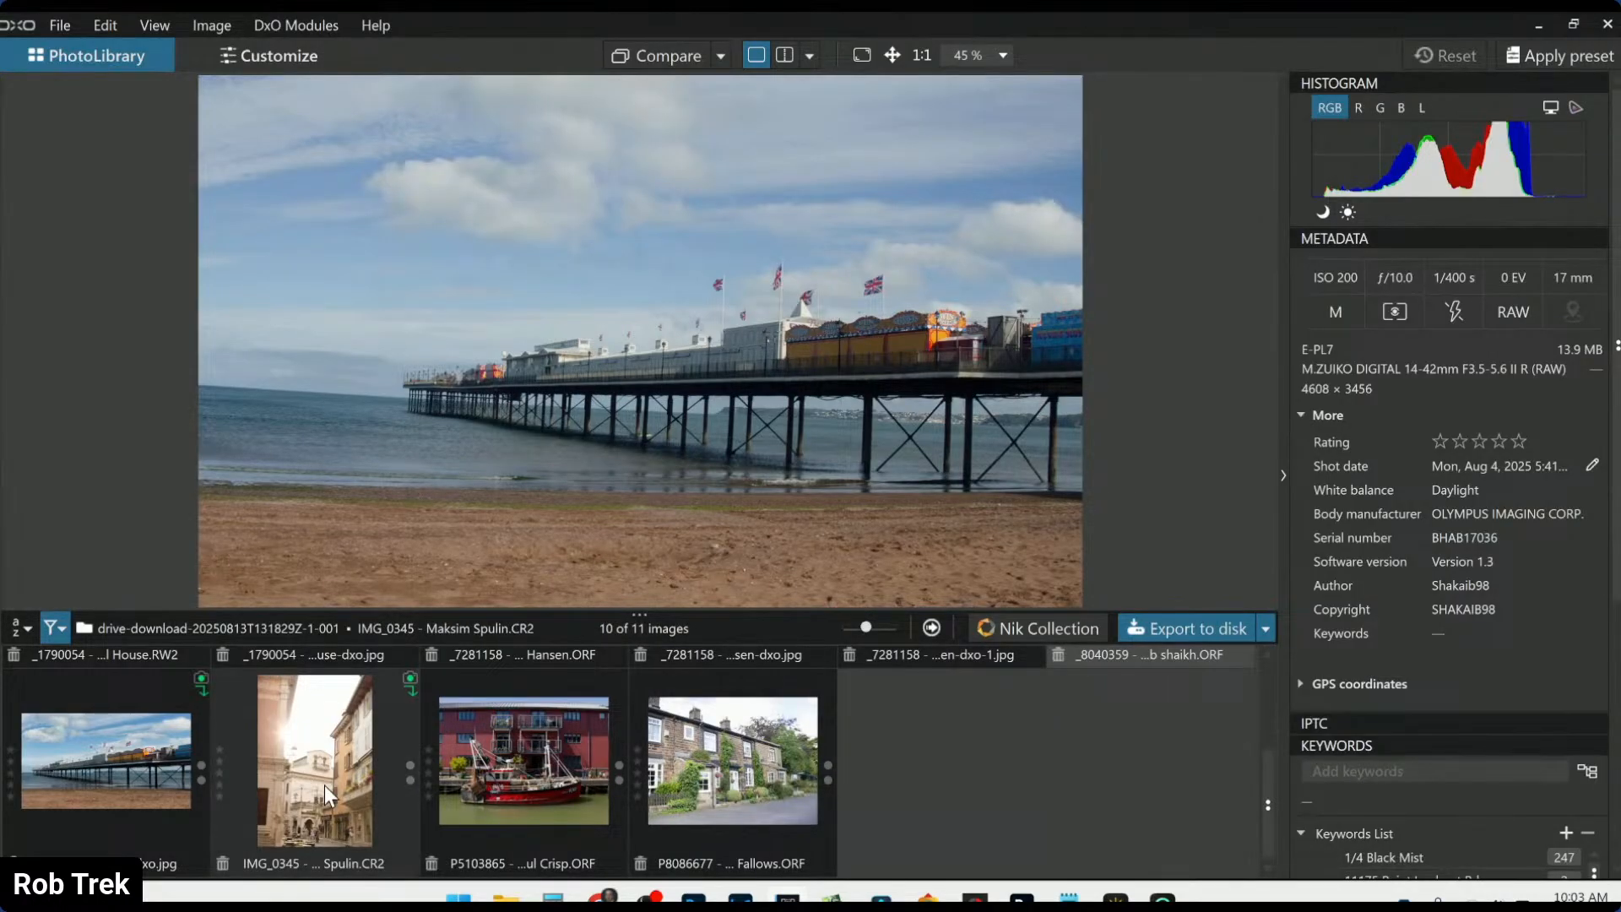
pyautogui.scroll(2, 321, 784)
pyautogui.scroll(-2, 549, 781)
pyautogui.click(286, 756)
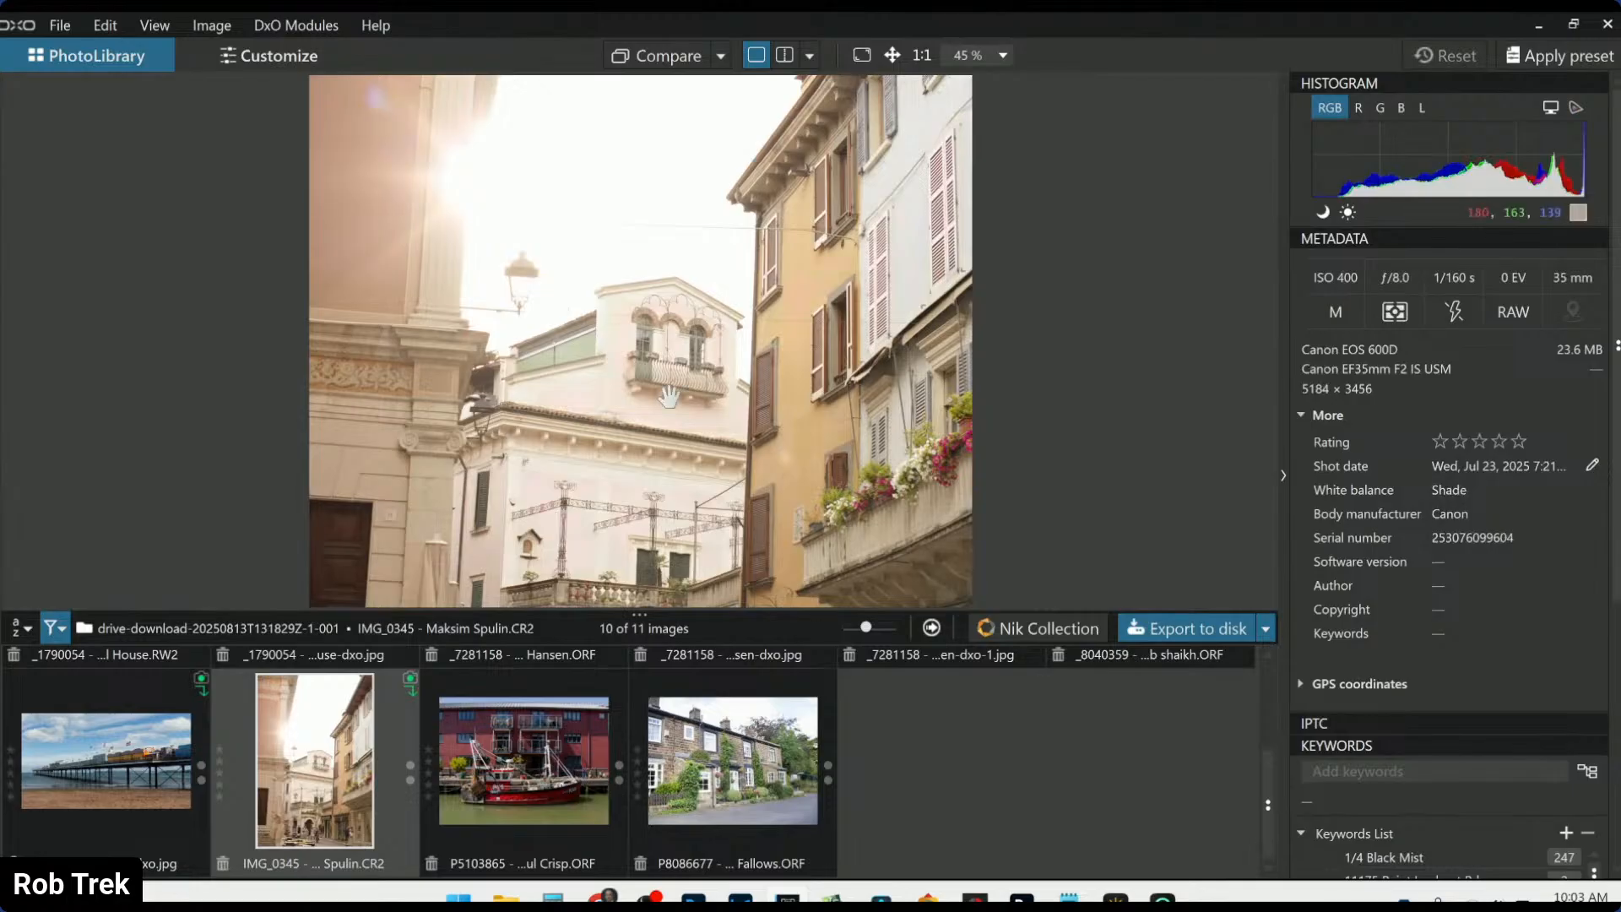
pyautogui.scroll(-3, 669, 396)
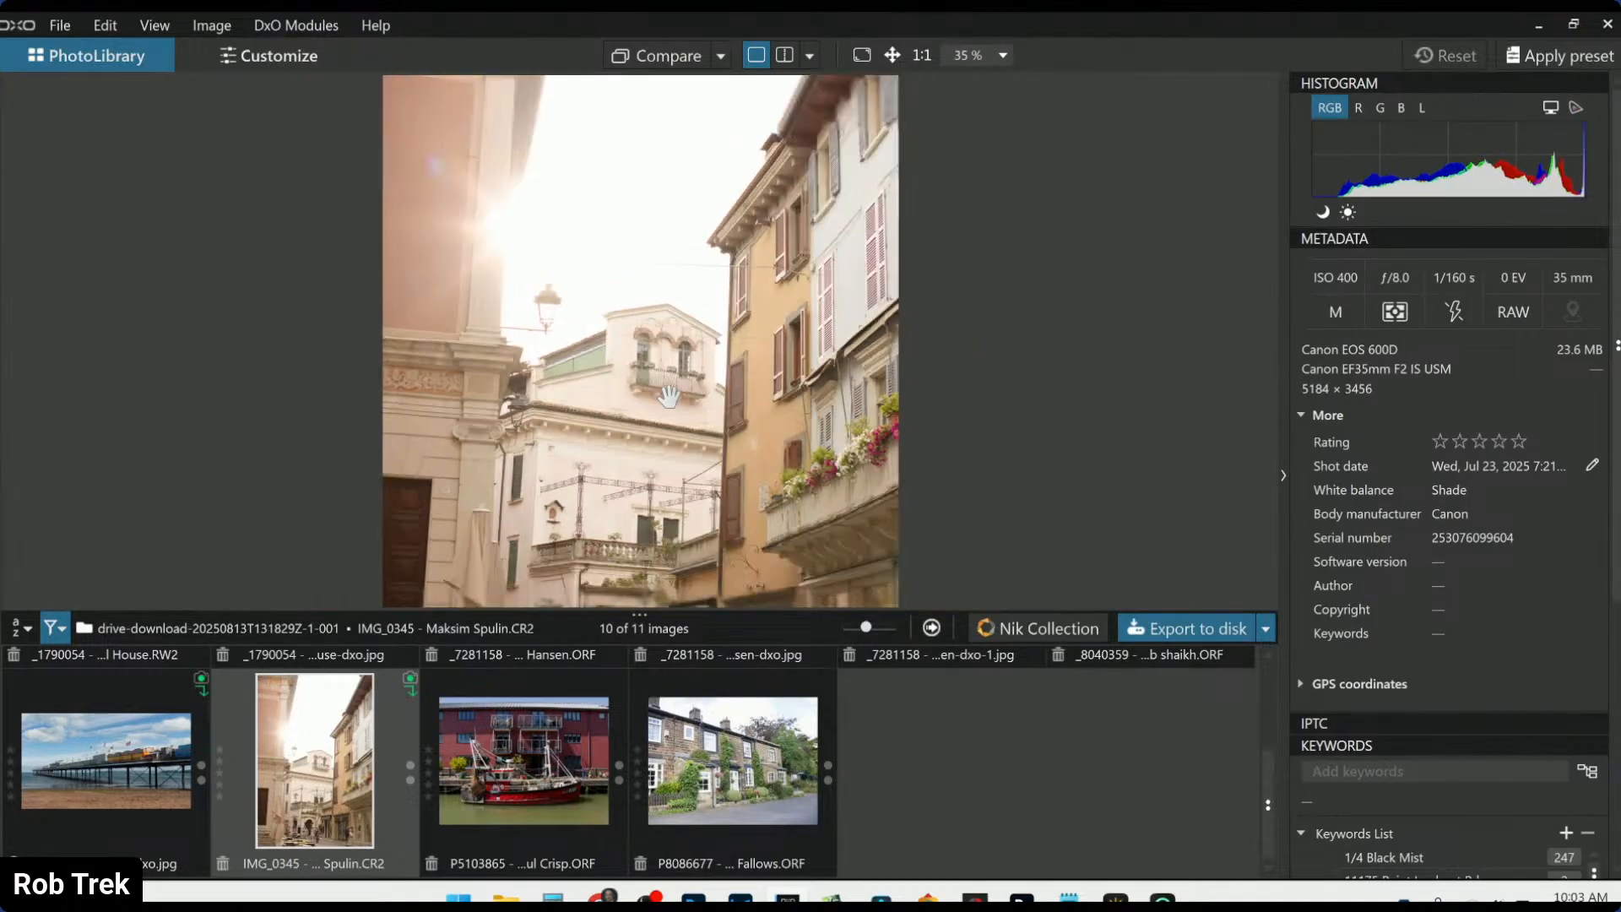
pyautogui.scroll(-1, 668, 396)
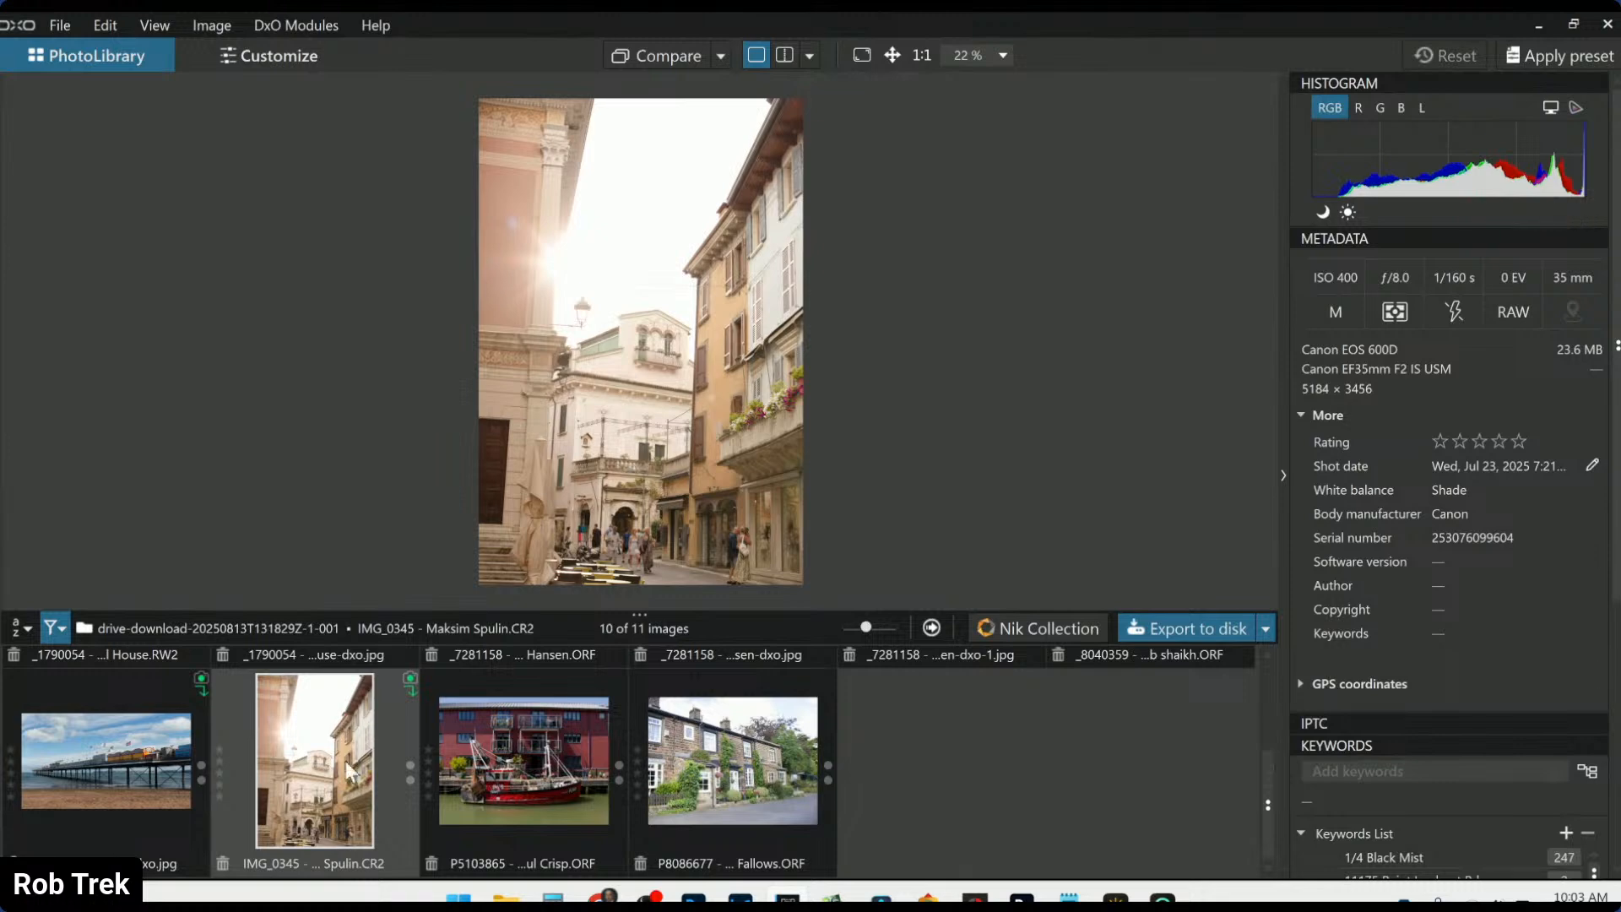
# Download and install the missing DxO Module for the Canon EOS 600D with Canon EF35mm F2 IS USM lens
pyautogui.doubleClick(311, 778)
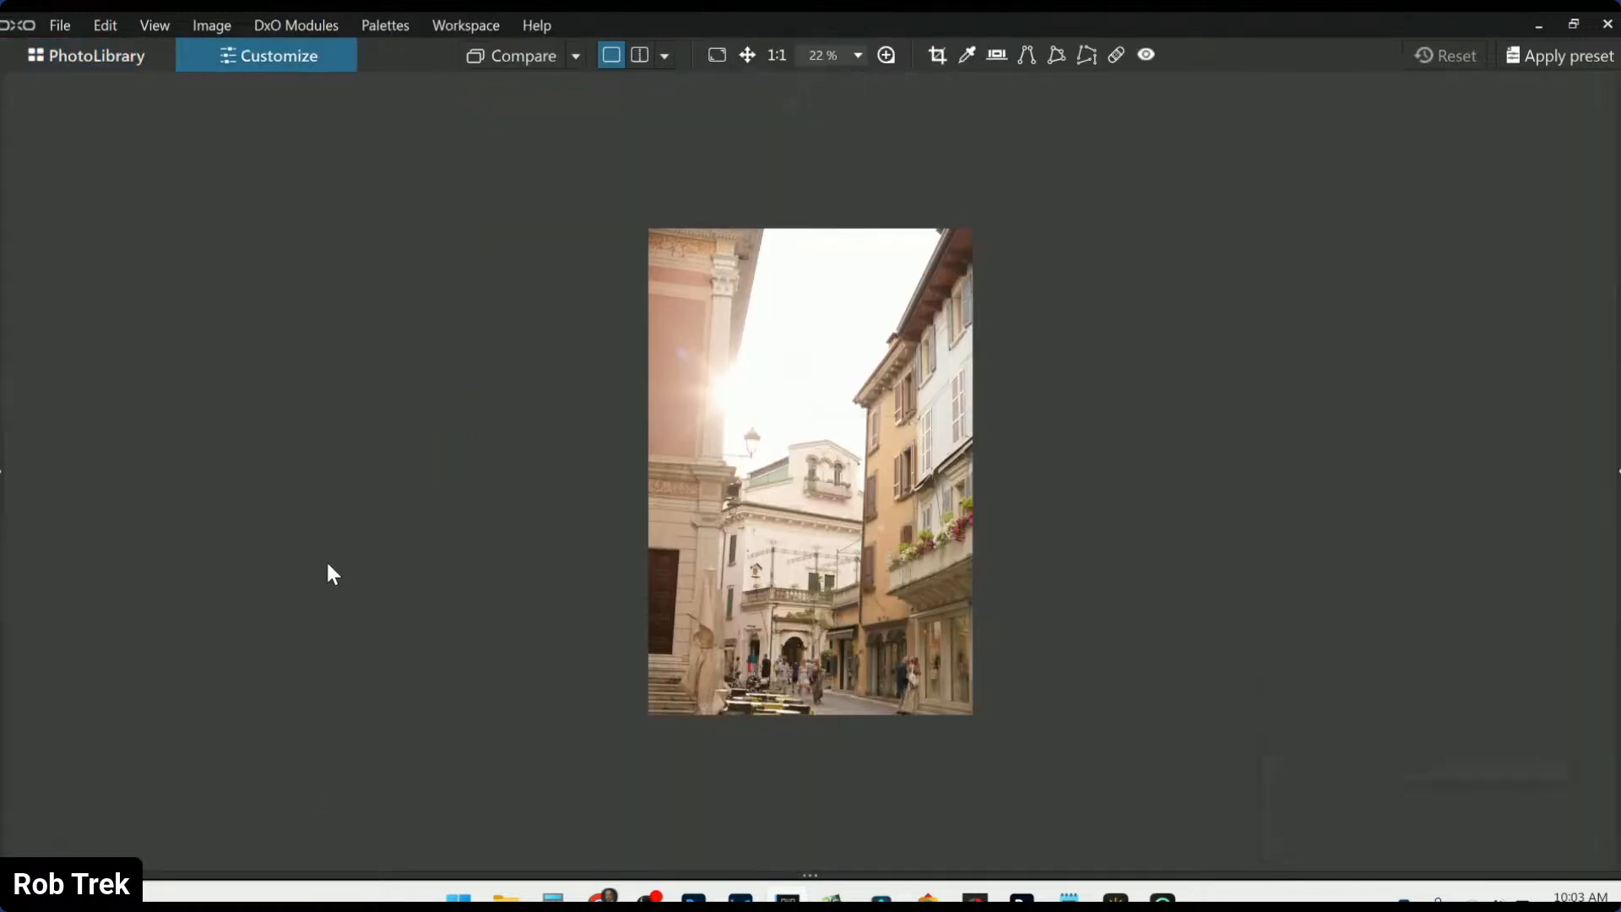
pyautogui.click(88, 57)
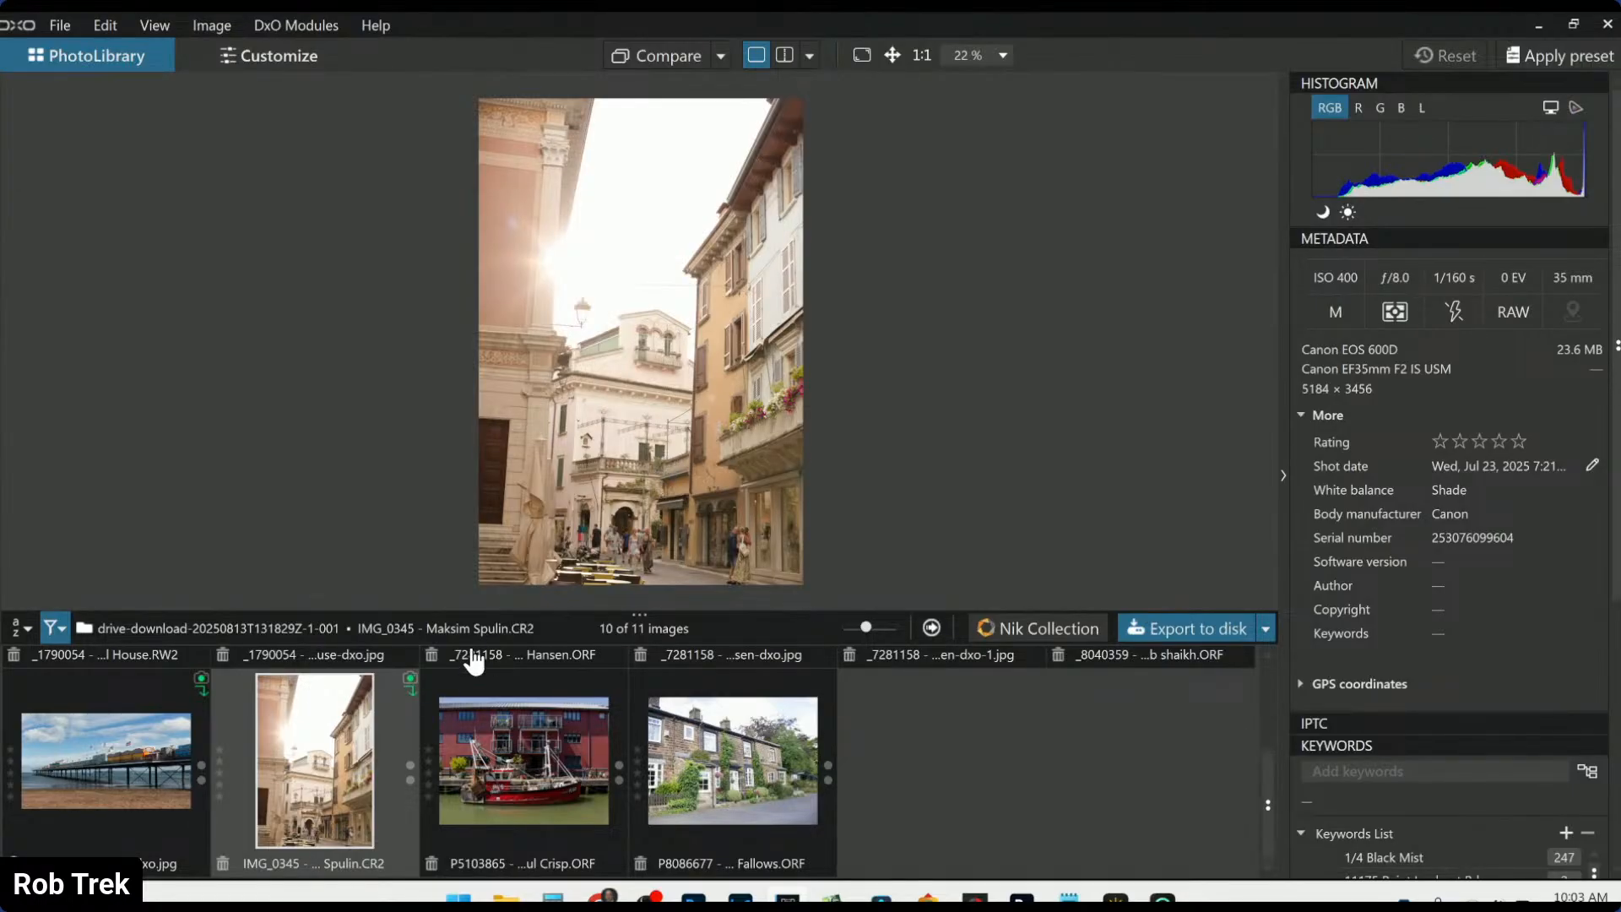
pyautogui.click(409, 680)
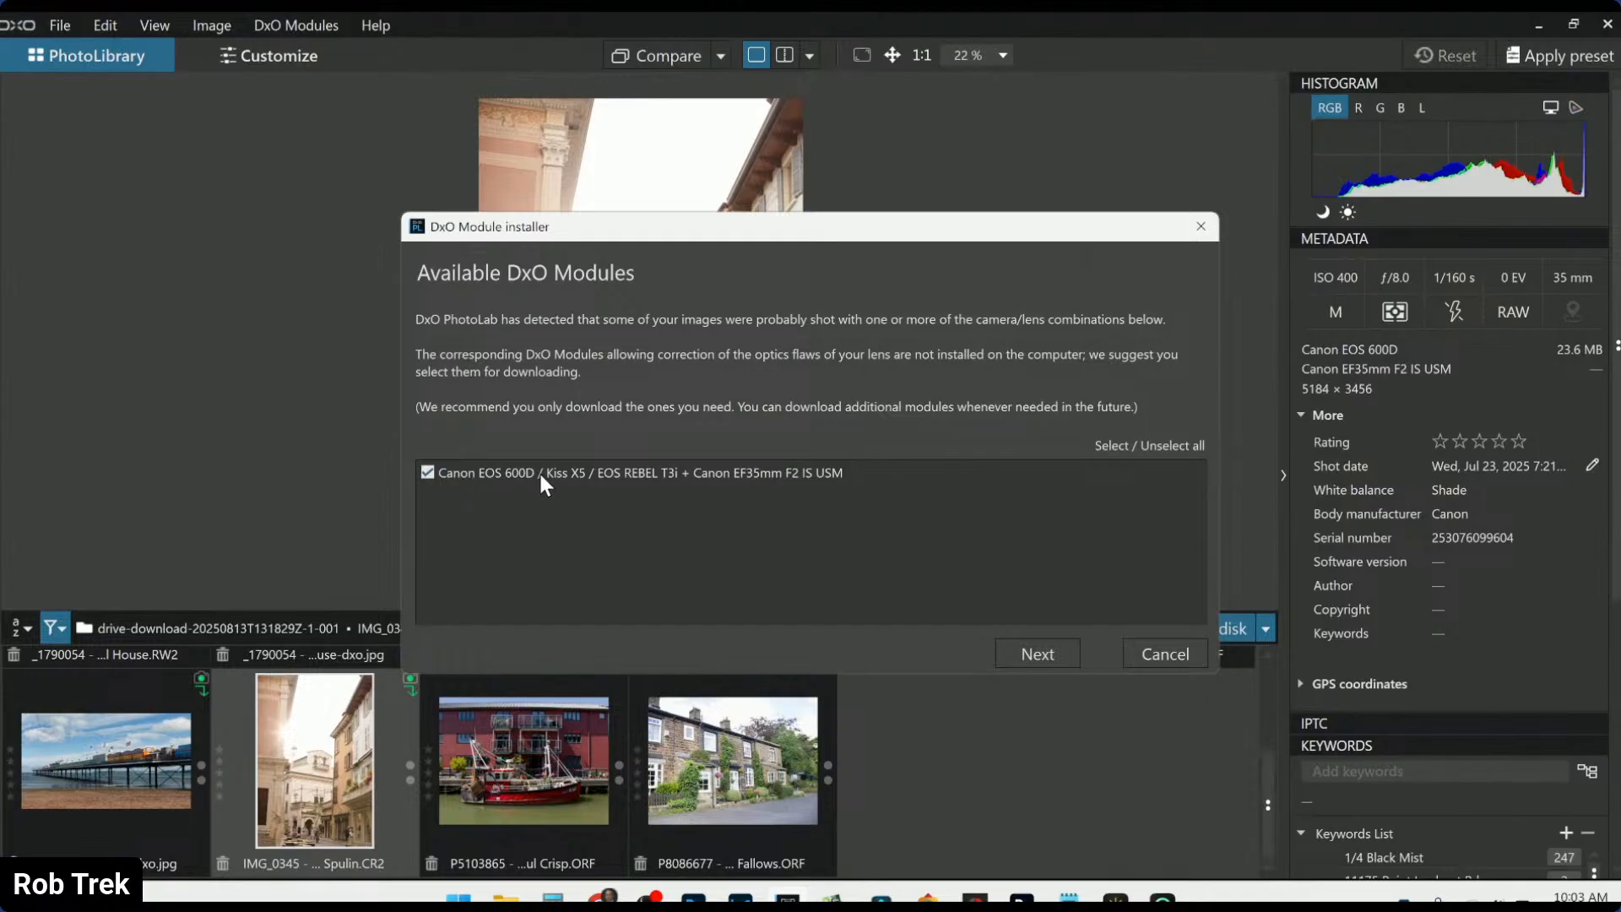
pyautogui.click(1072, 661)
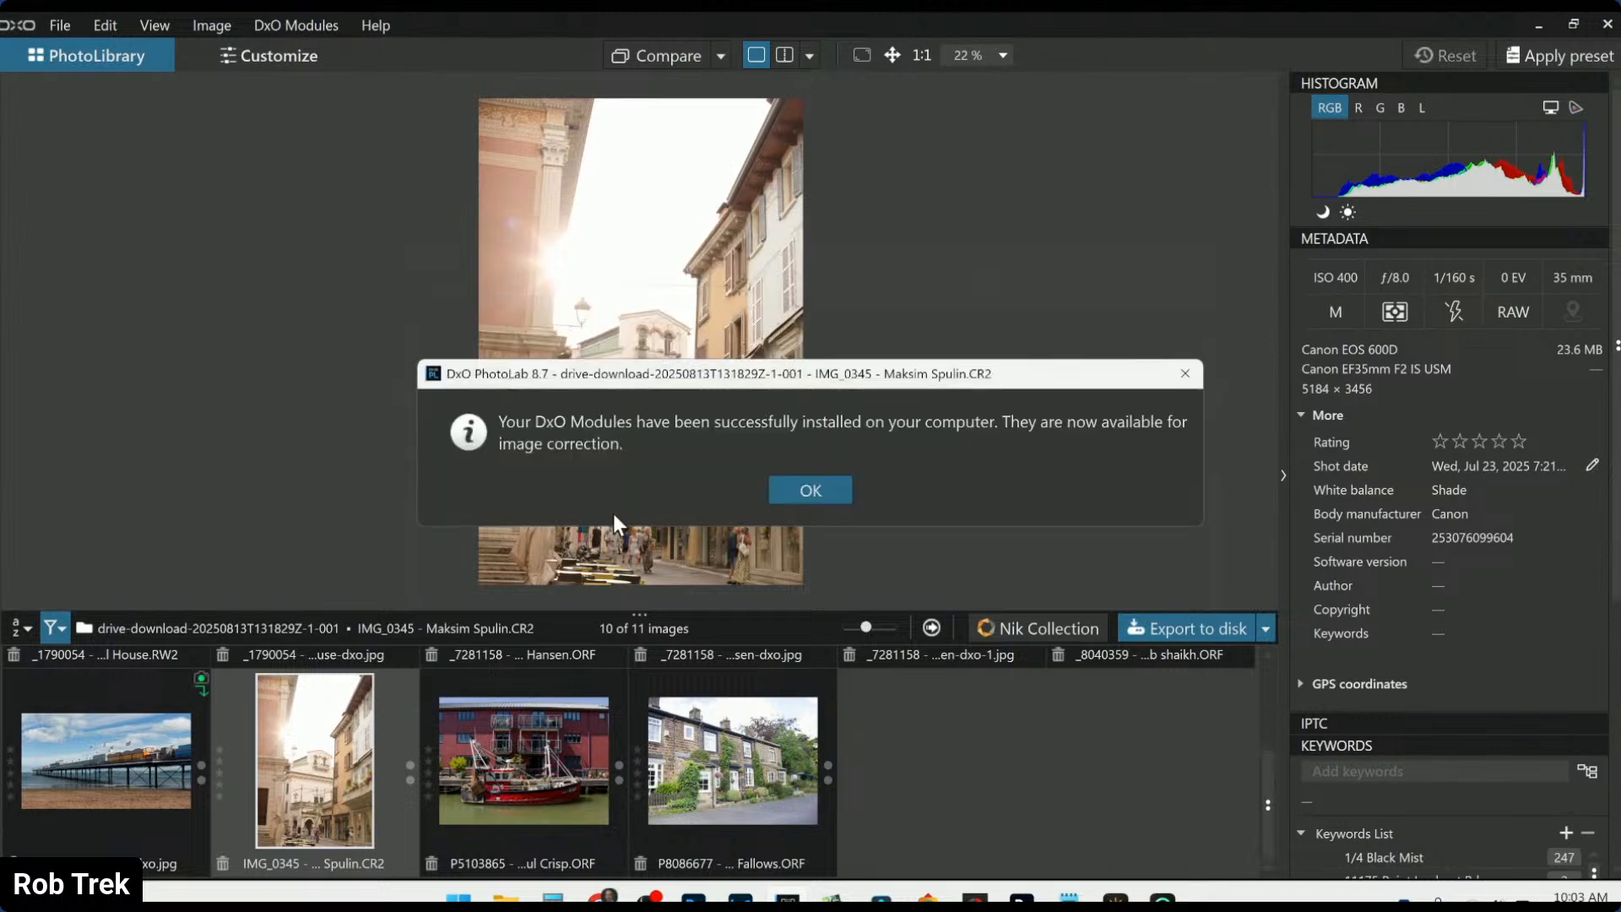
pyautogui.click(791, 498)
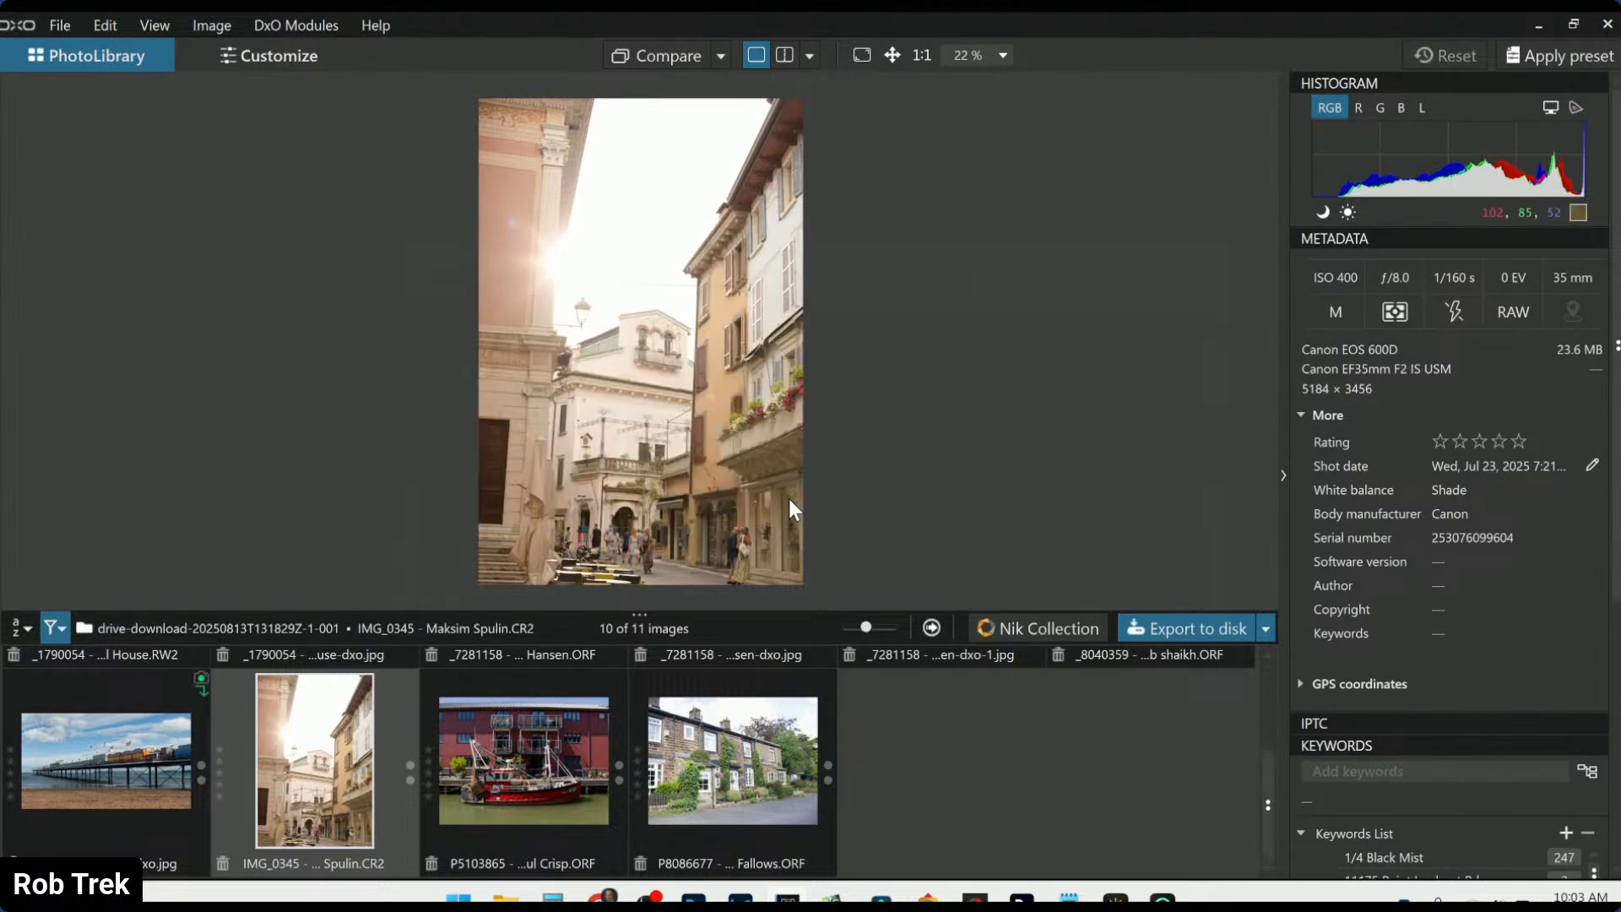
# Open the IMG_0345 street photo for customizing and apply the first general purpose preset, the basic 0000 default
pyautogui.doubleClick(351, 756)
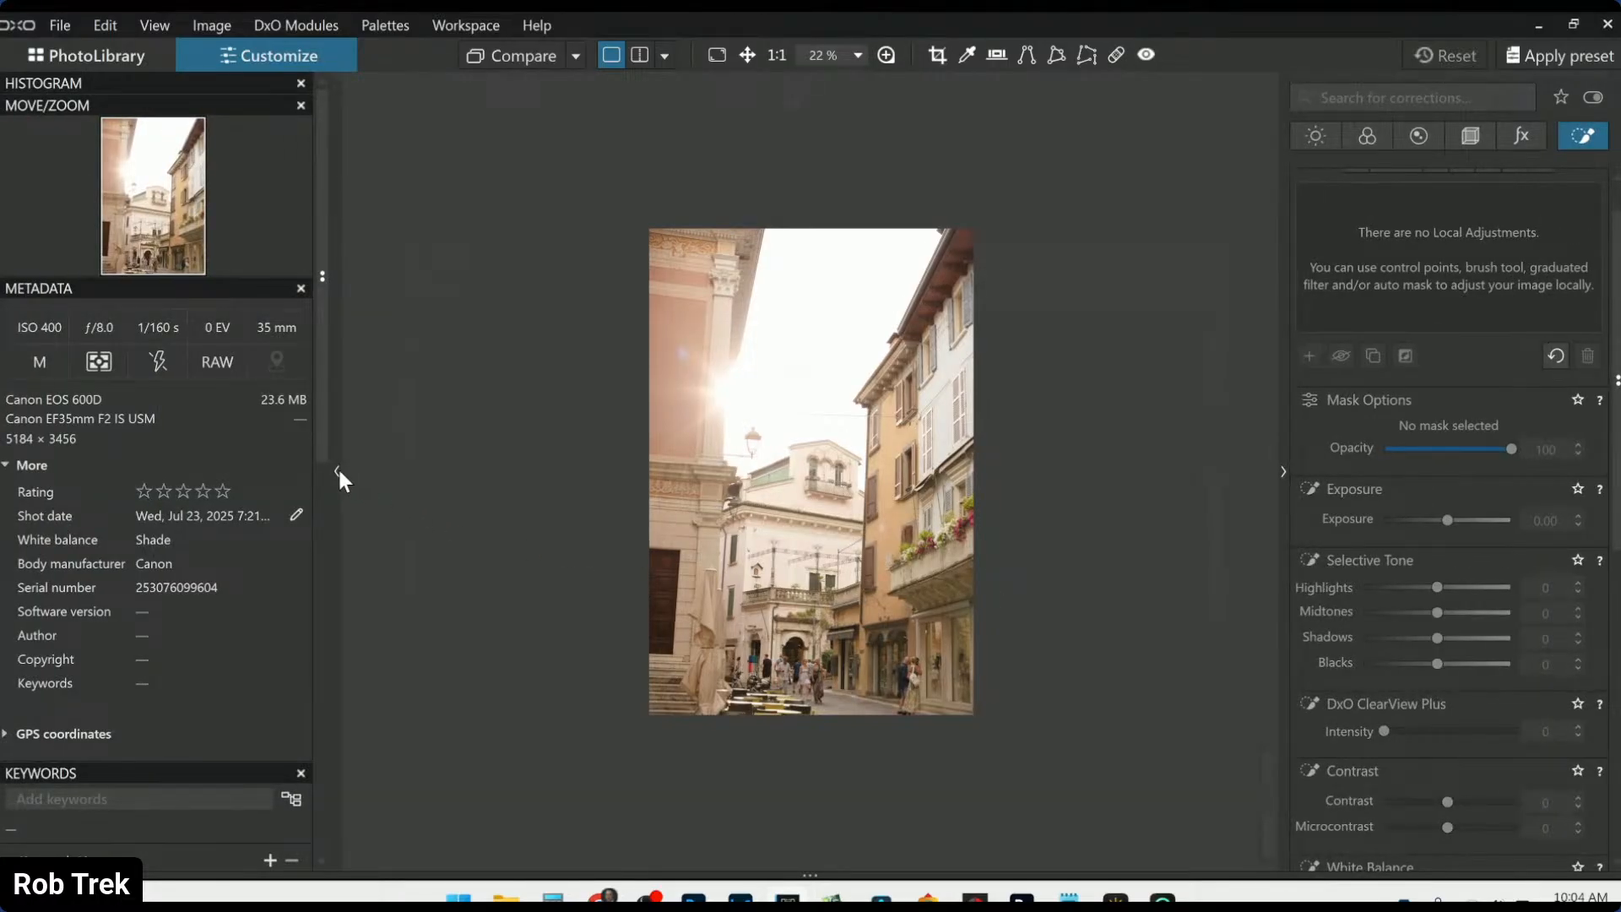
pyautogui.click(337, 469)
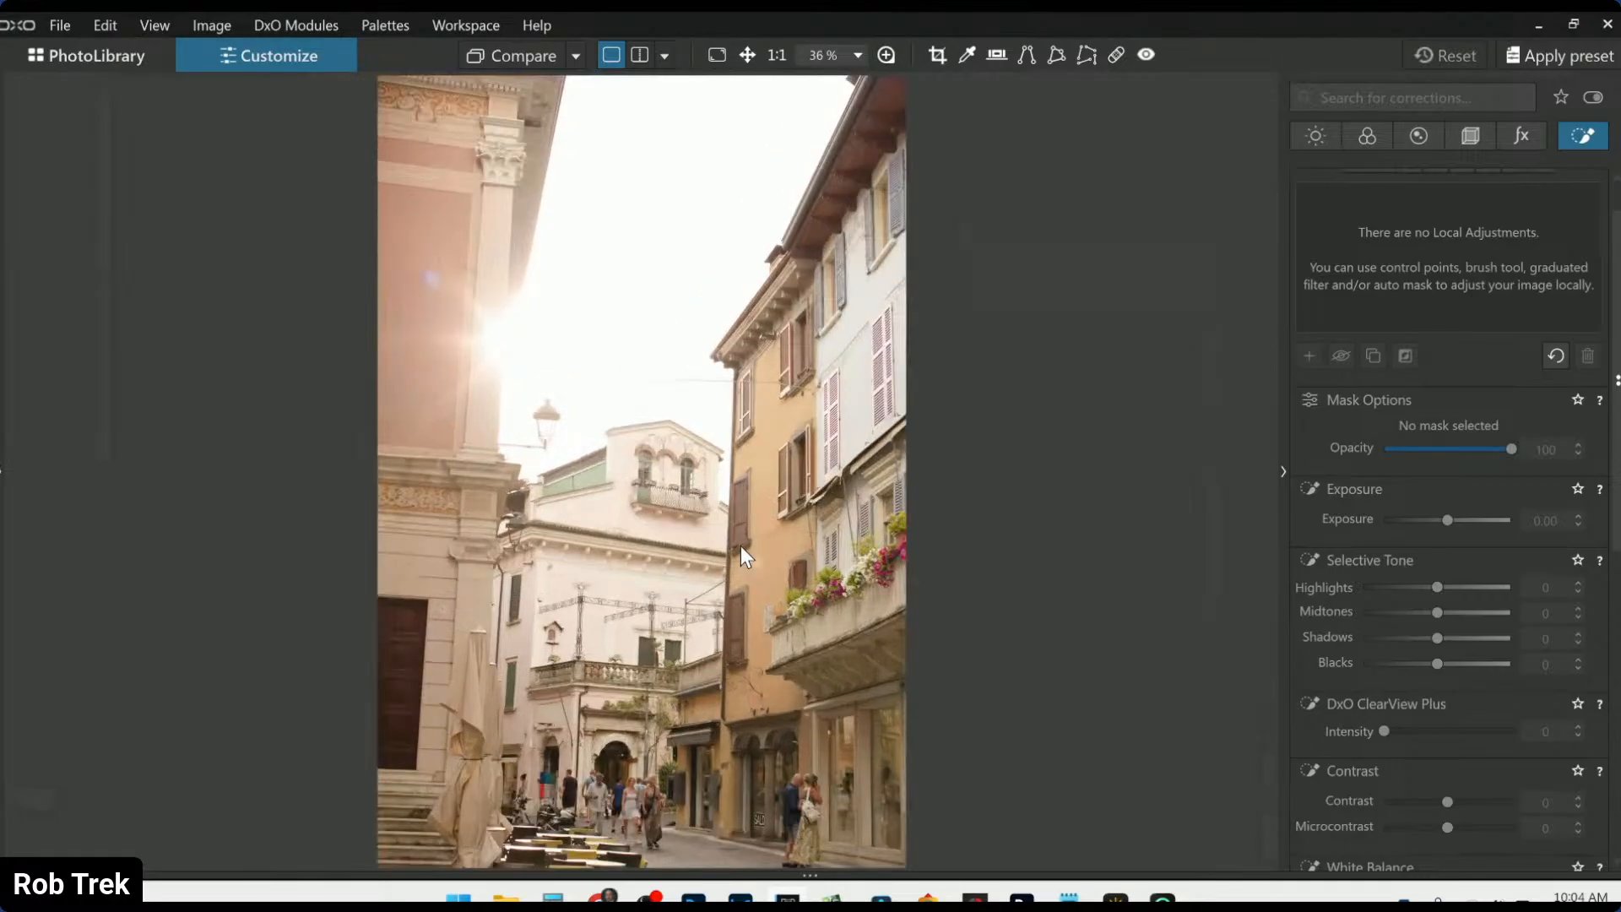
pyautogui.scroll(-1, 741, 545)
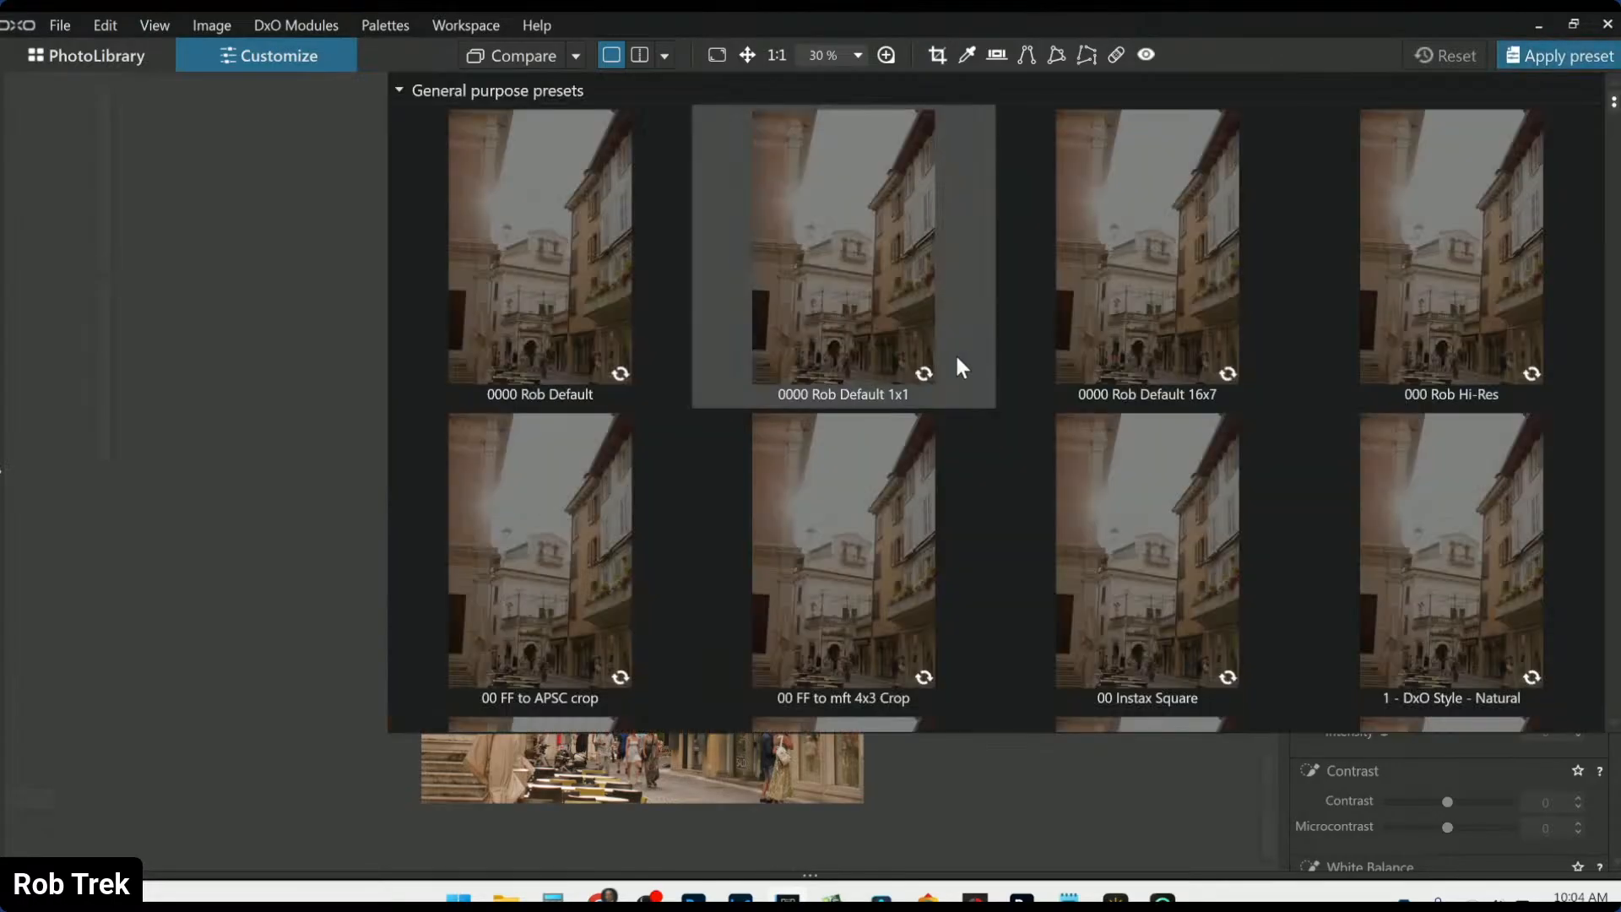
pyautogui.click(580, 358)
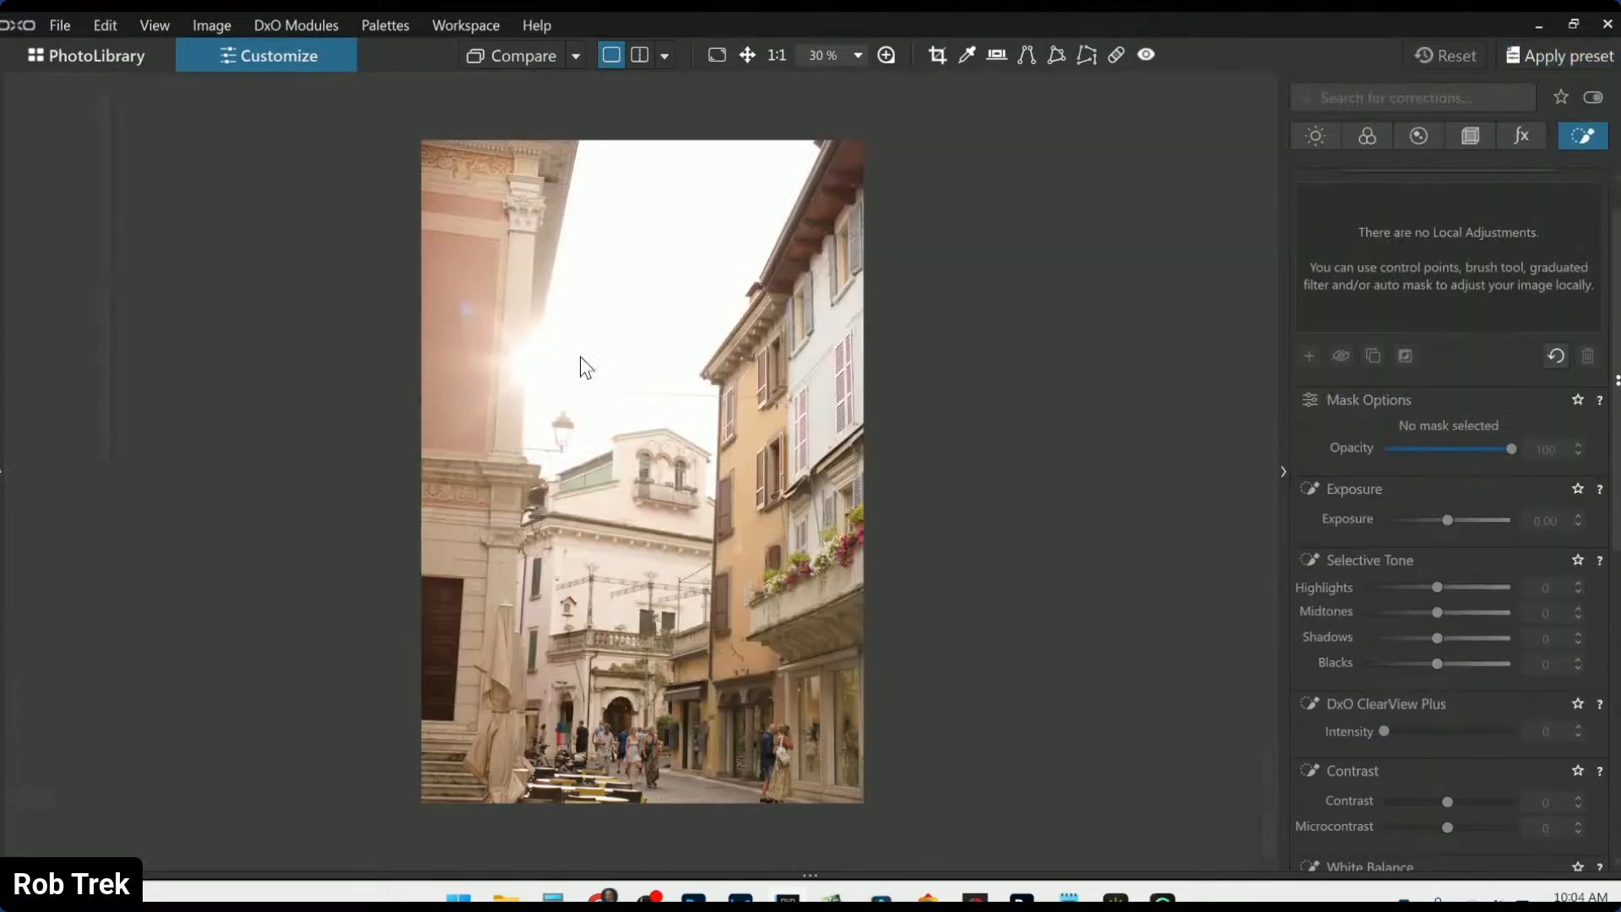
# Enable the Perspective correction on the street photo and set its Up / Down value to 20
pyautogui.click(1465, 136)
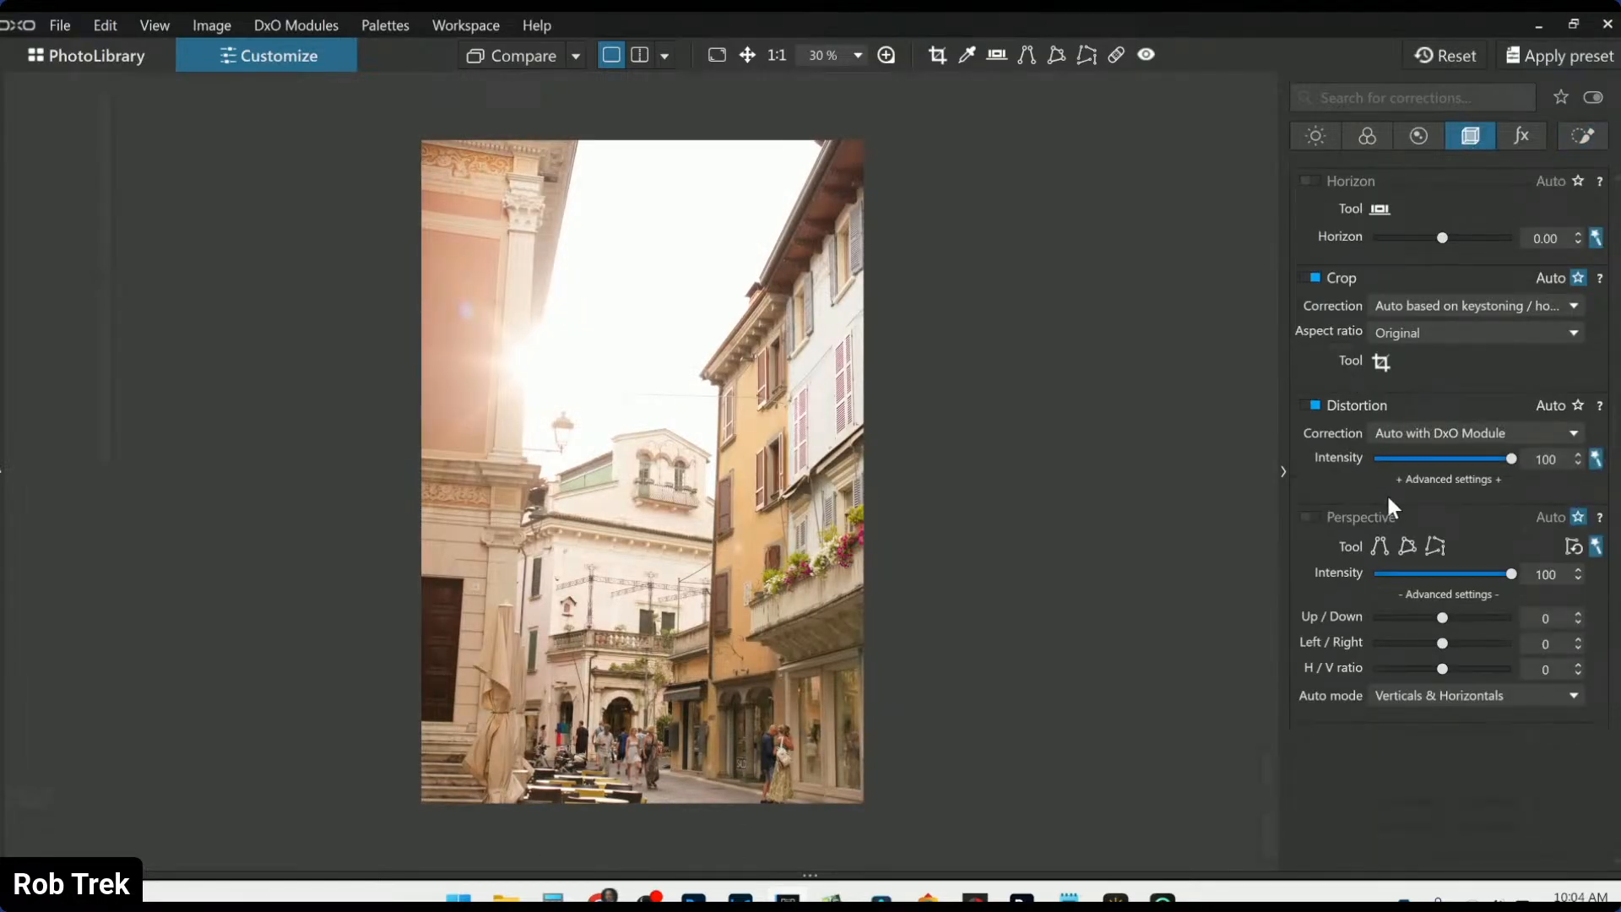
pyautogui.click(1319, 517)
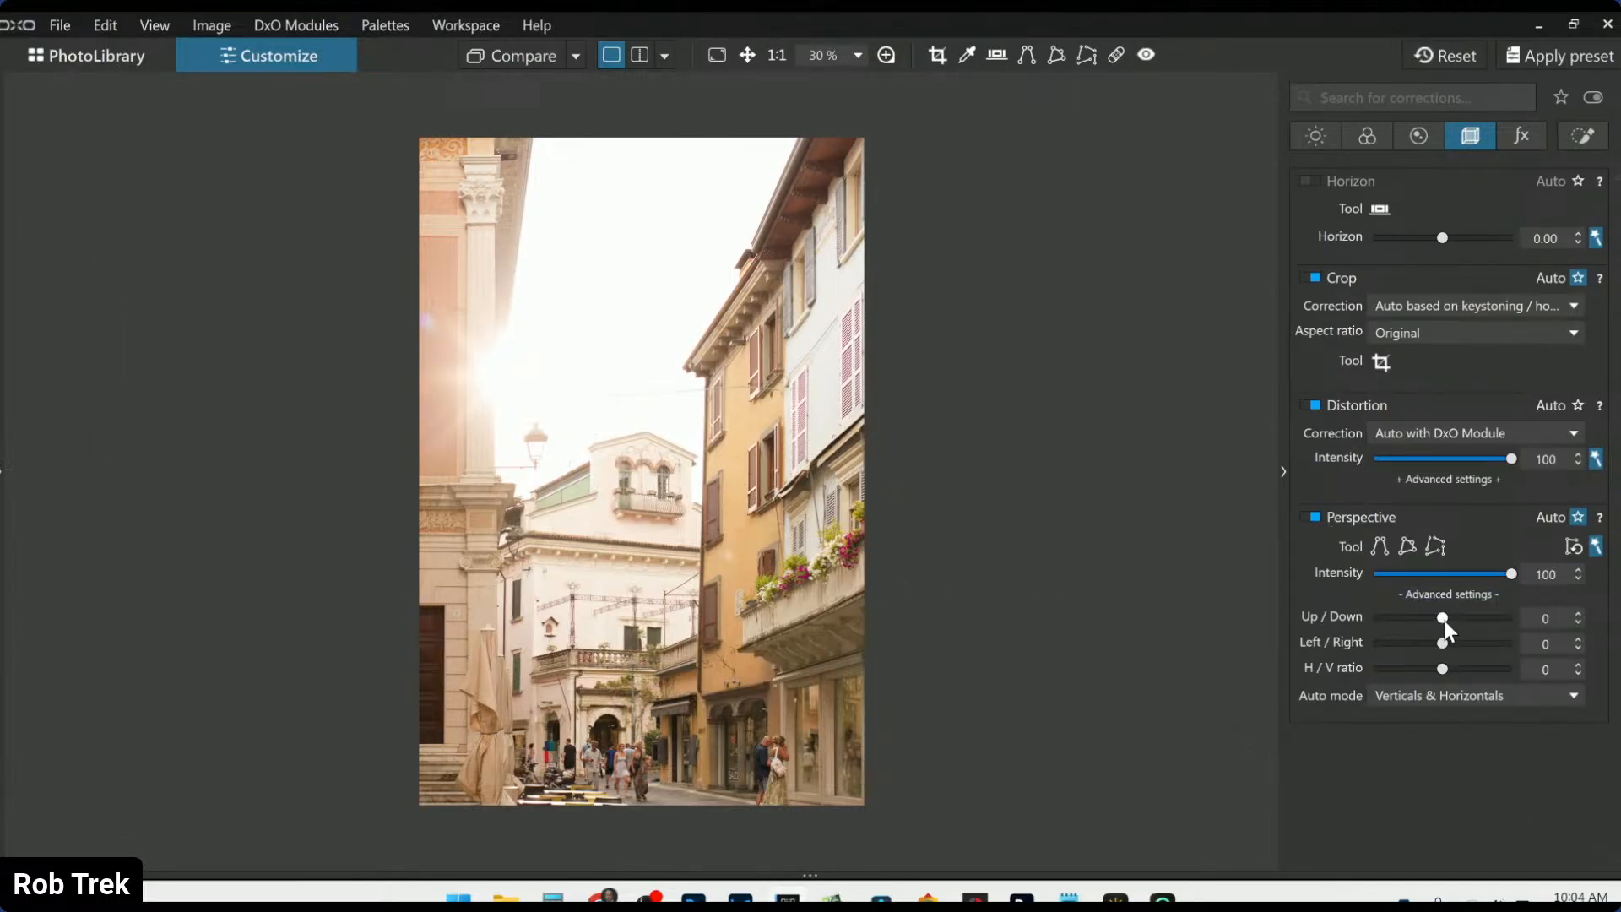
pyautogui.scroll(-1, 1441, 619)
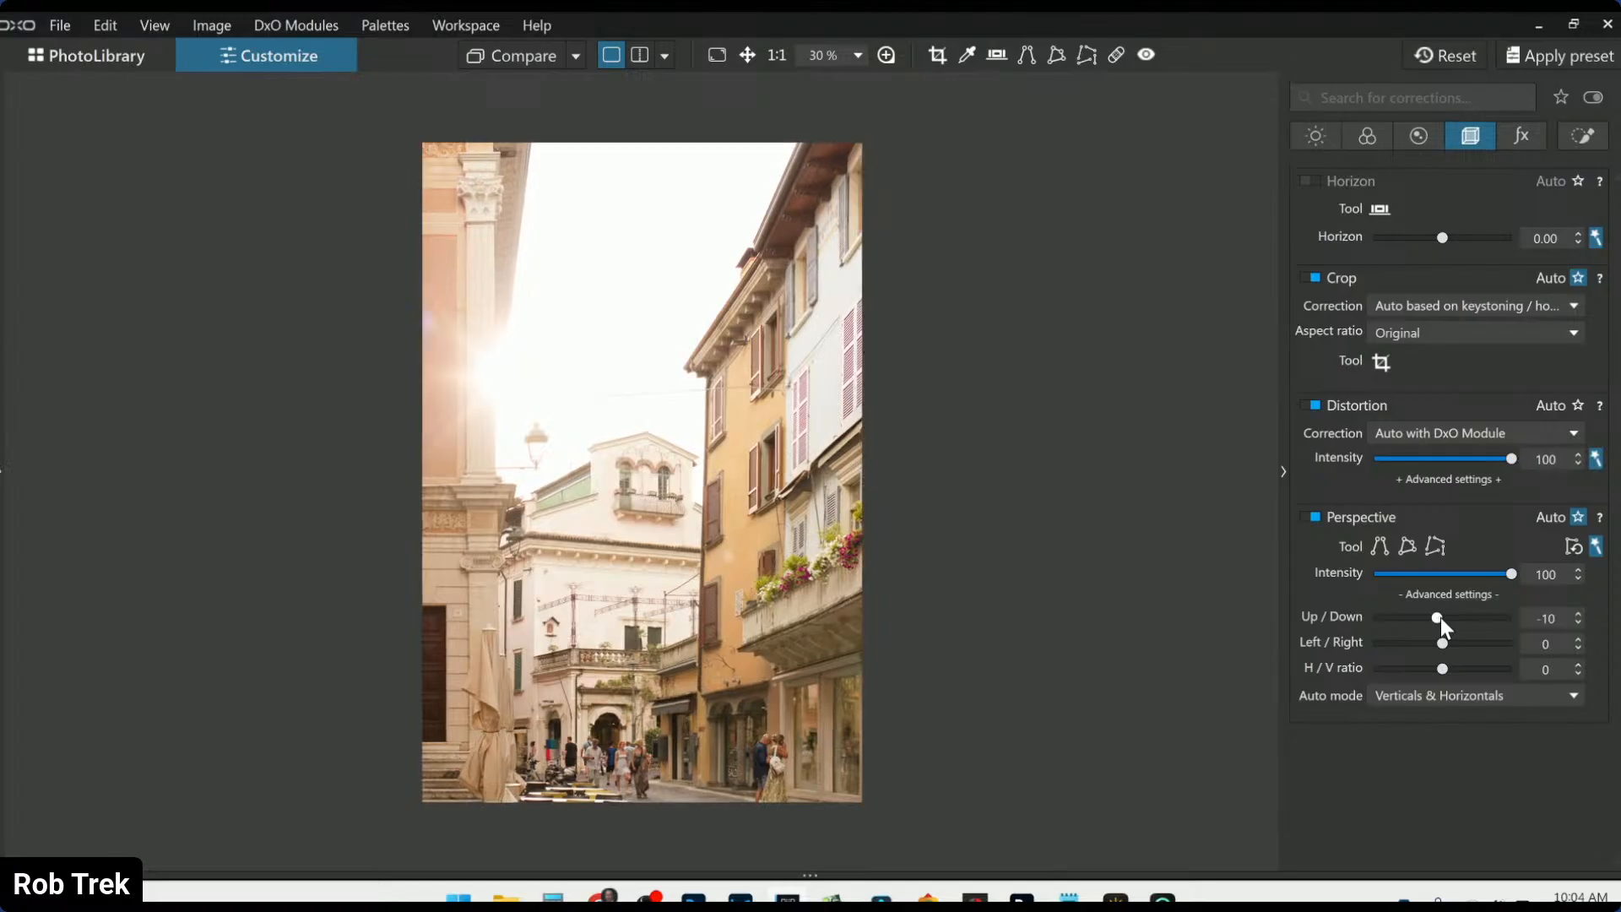
pyautogui.scroll(5, 1440, 619)
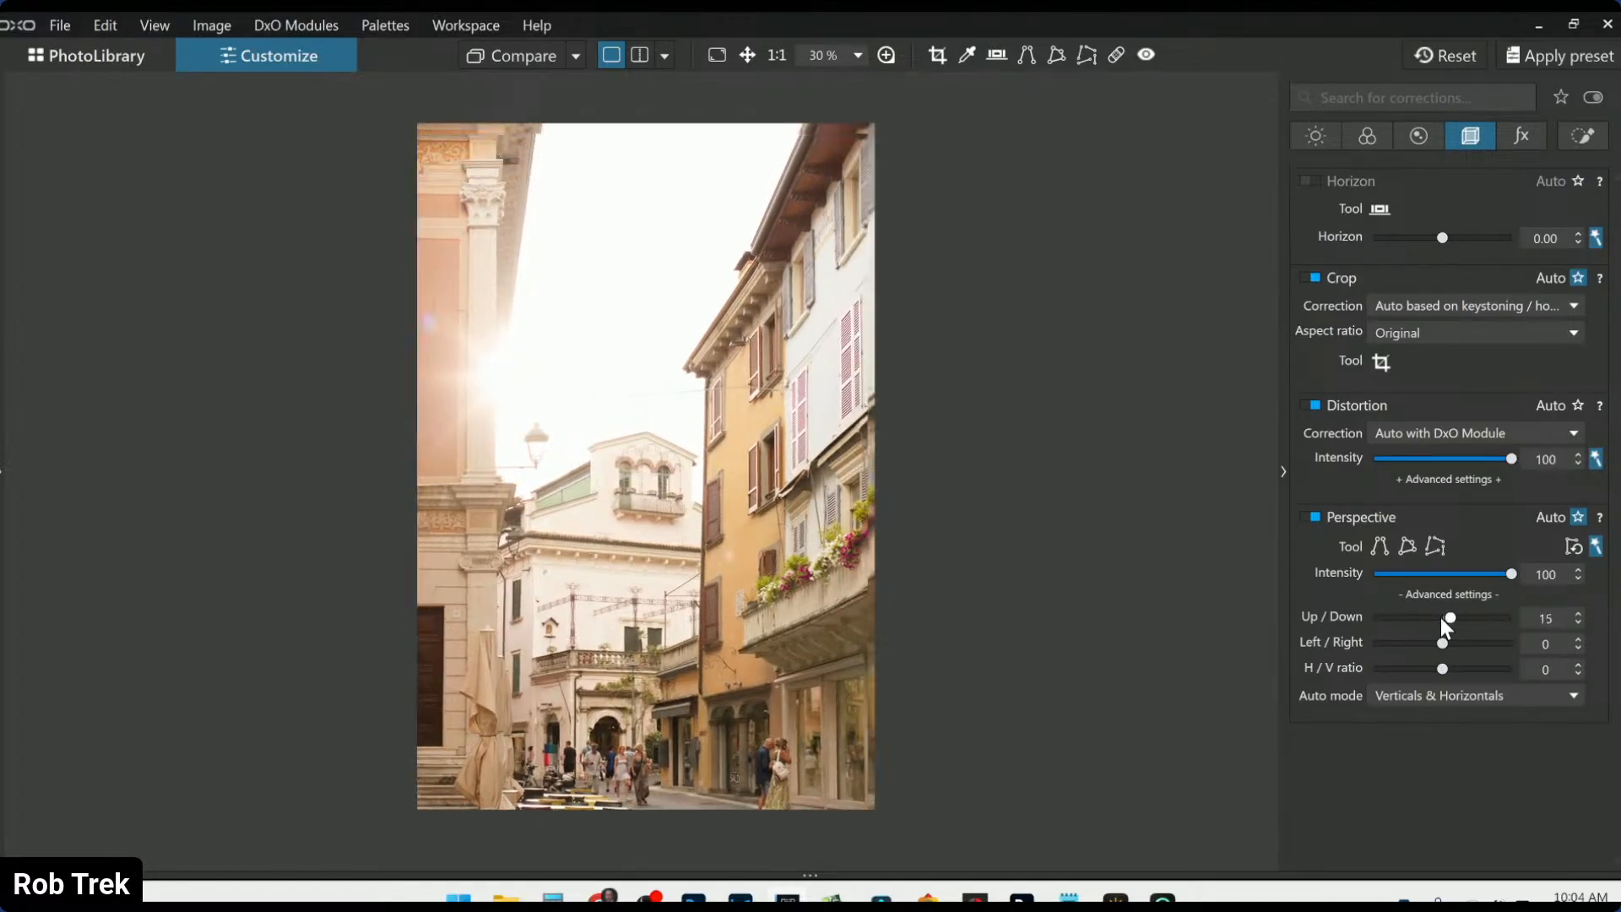
pyautogui.scroll(1, 1447, 626)
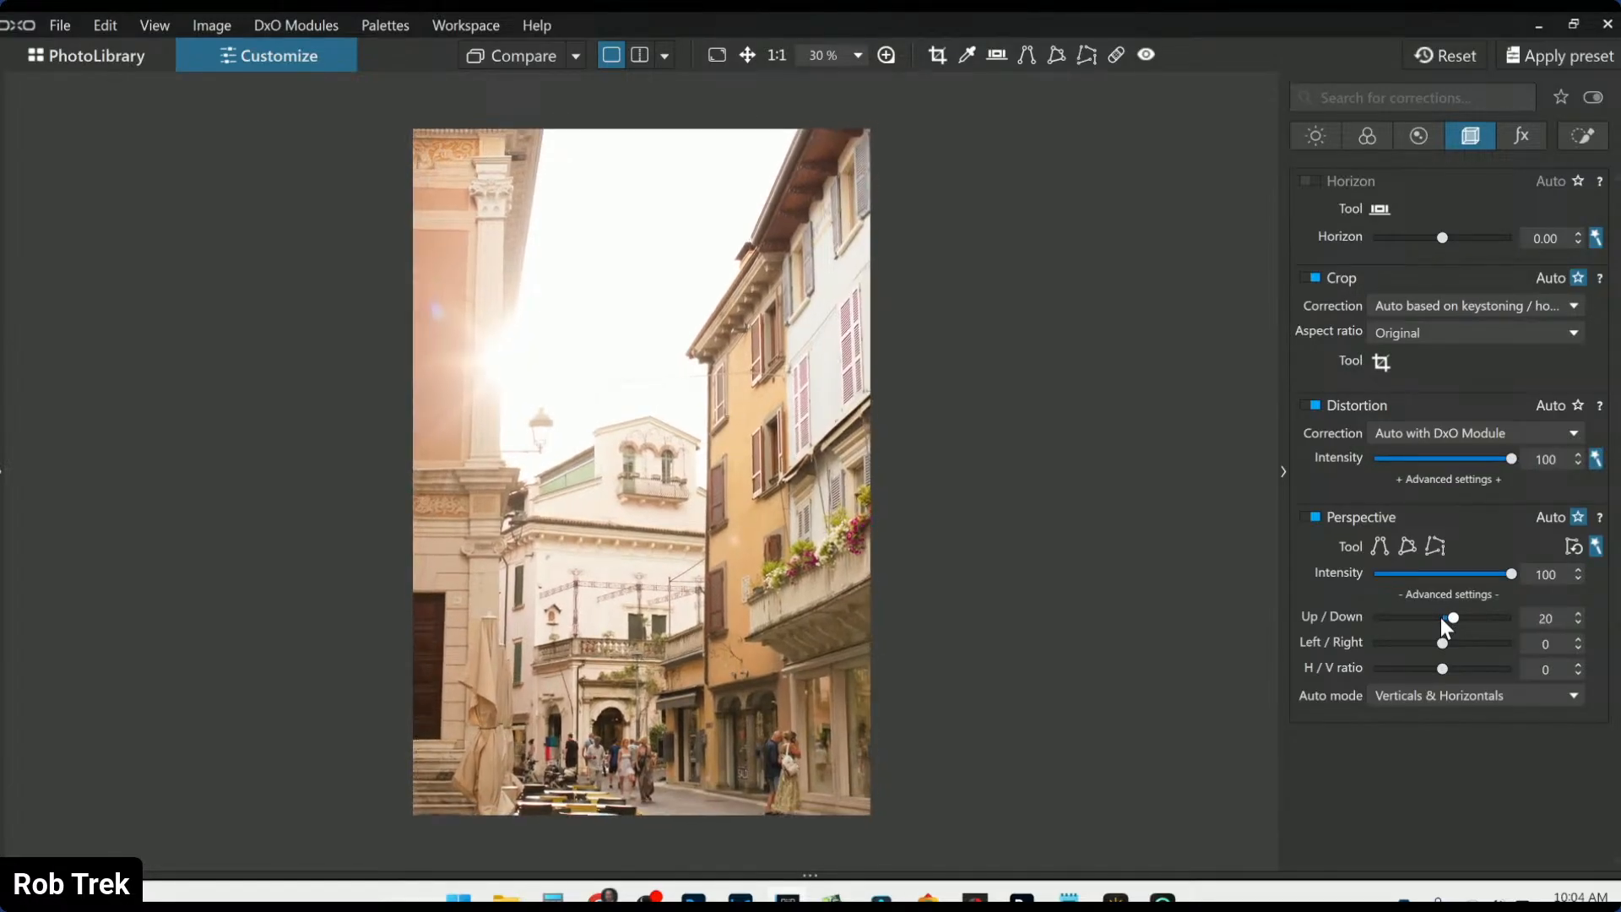
pyautogui.scroll(1, 1447, 627)
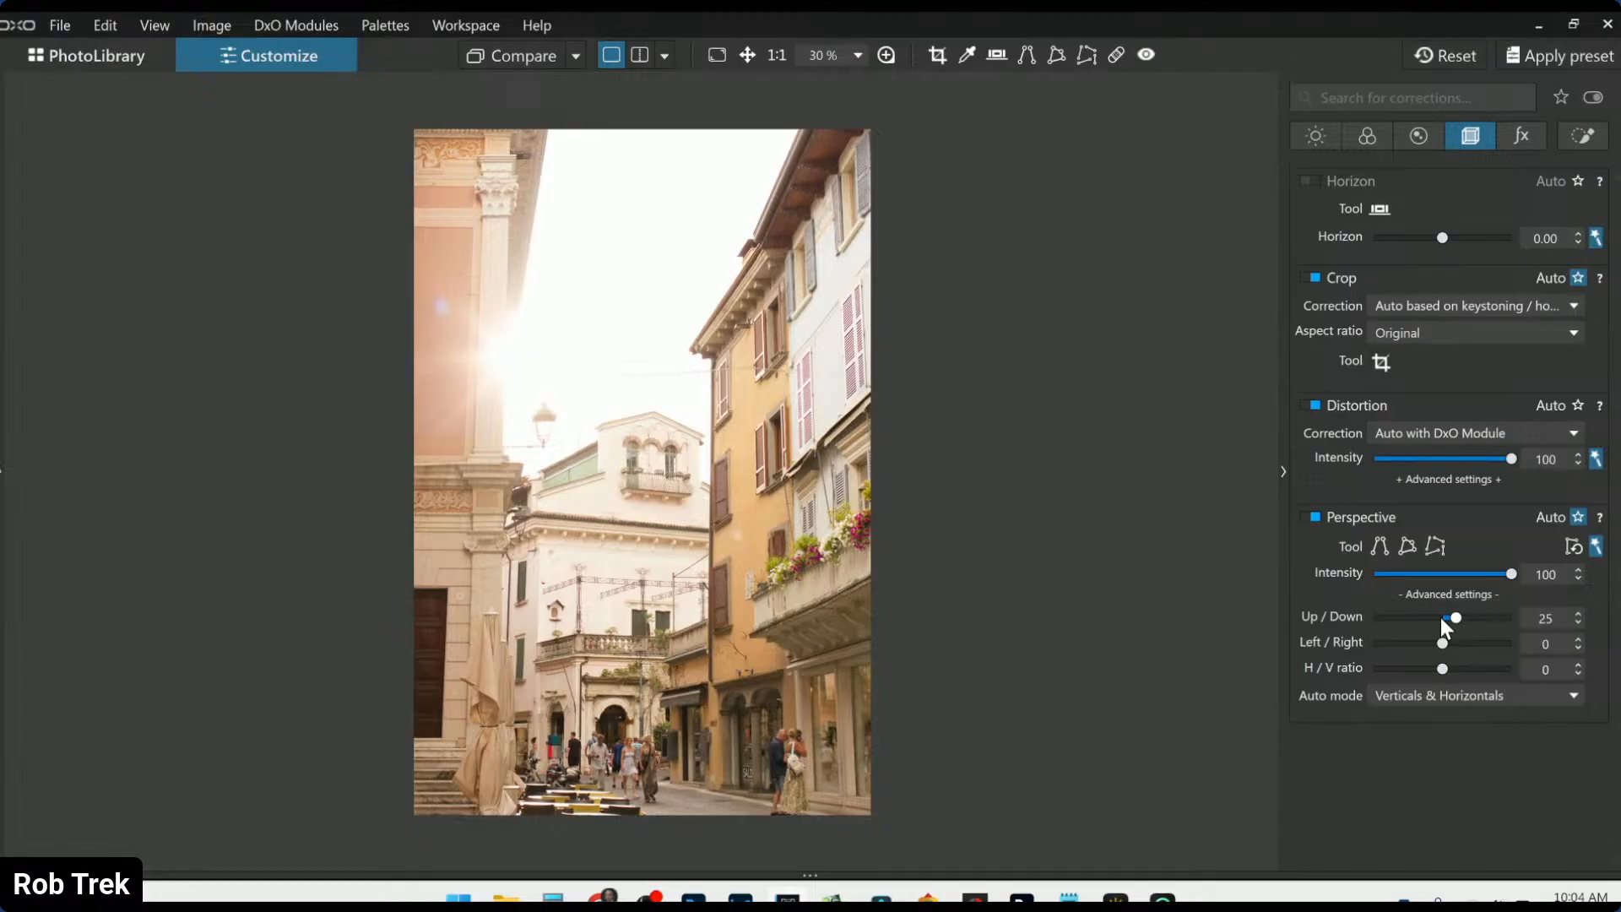
pyautogui.scroll(1, 1444, 623)
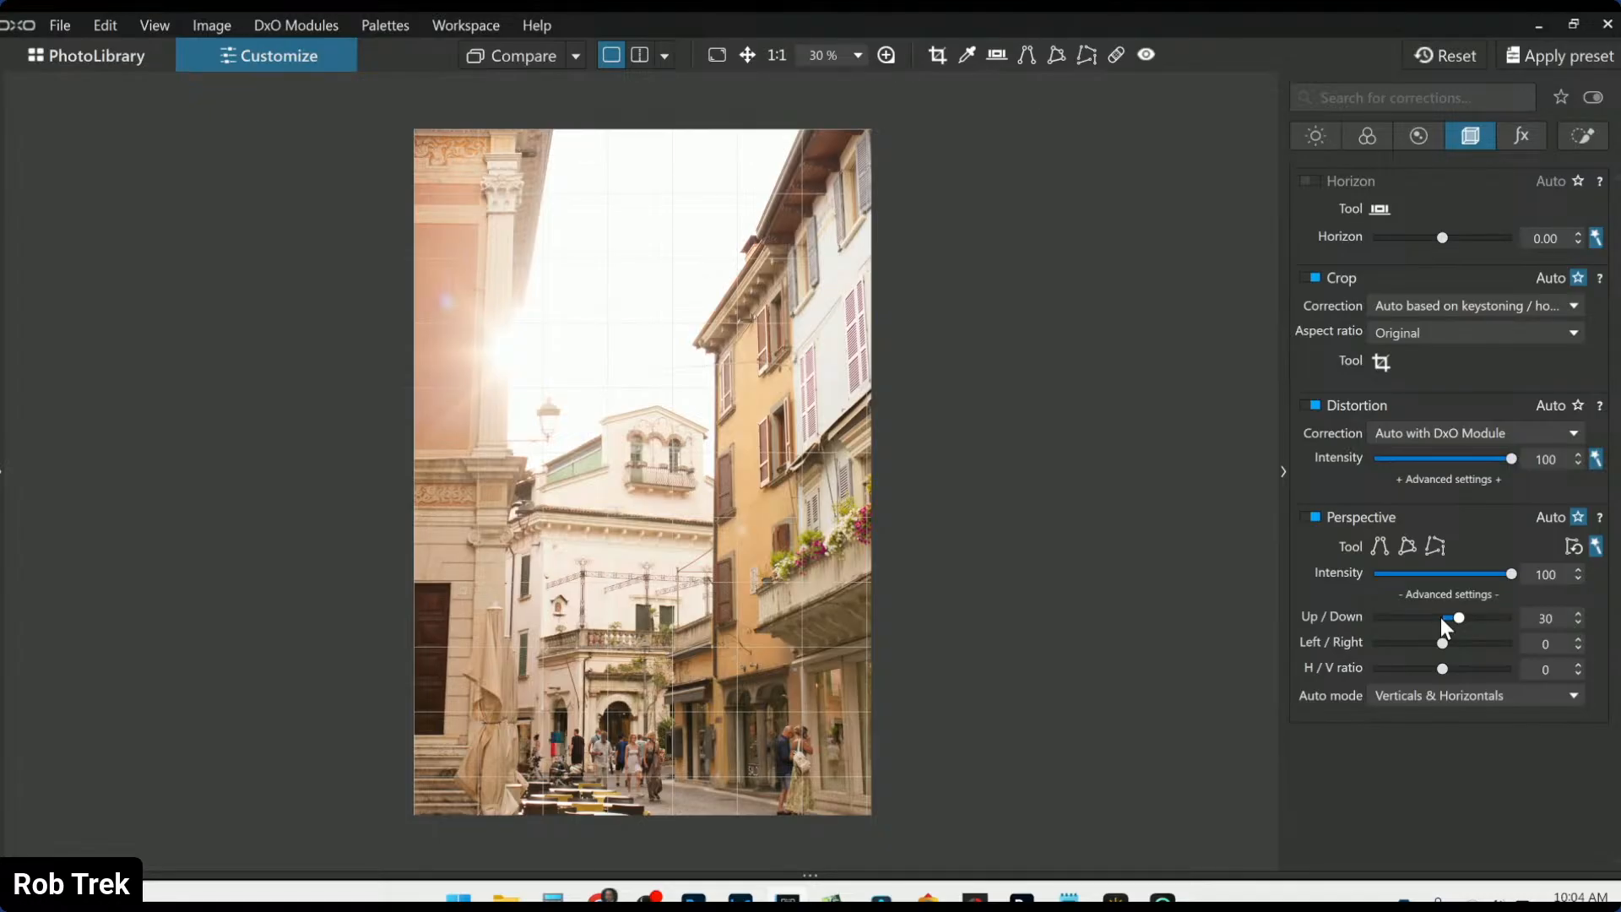
pyautogui.scroll(-5, 1446, 629)
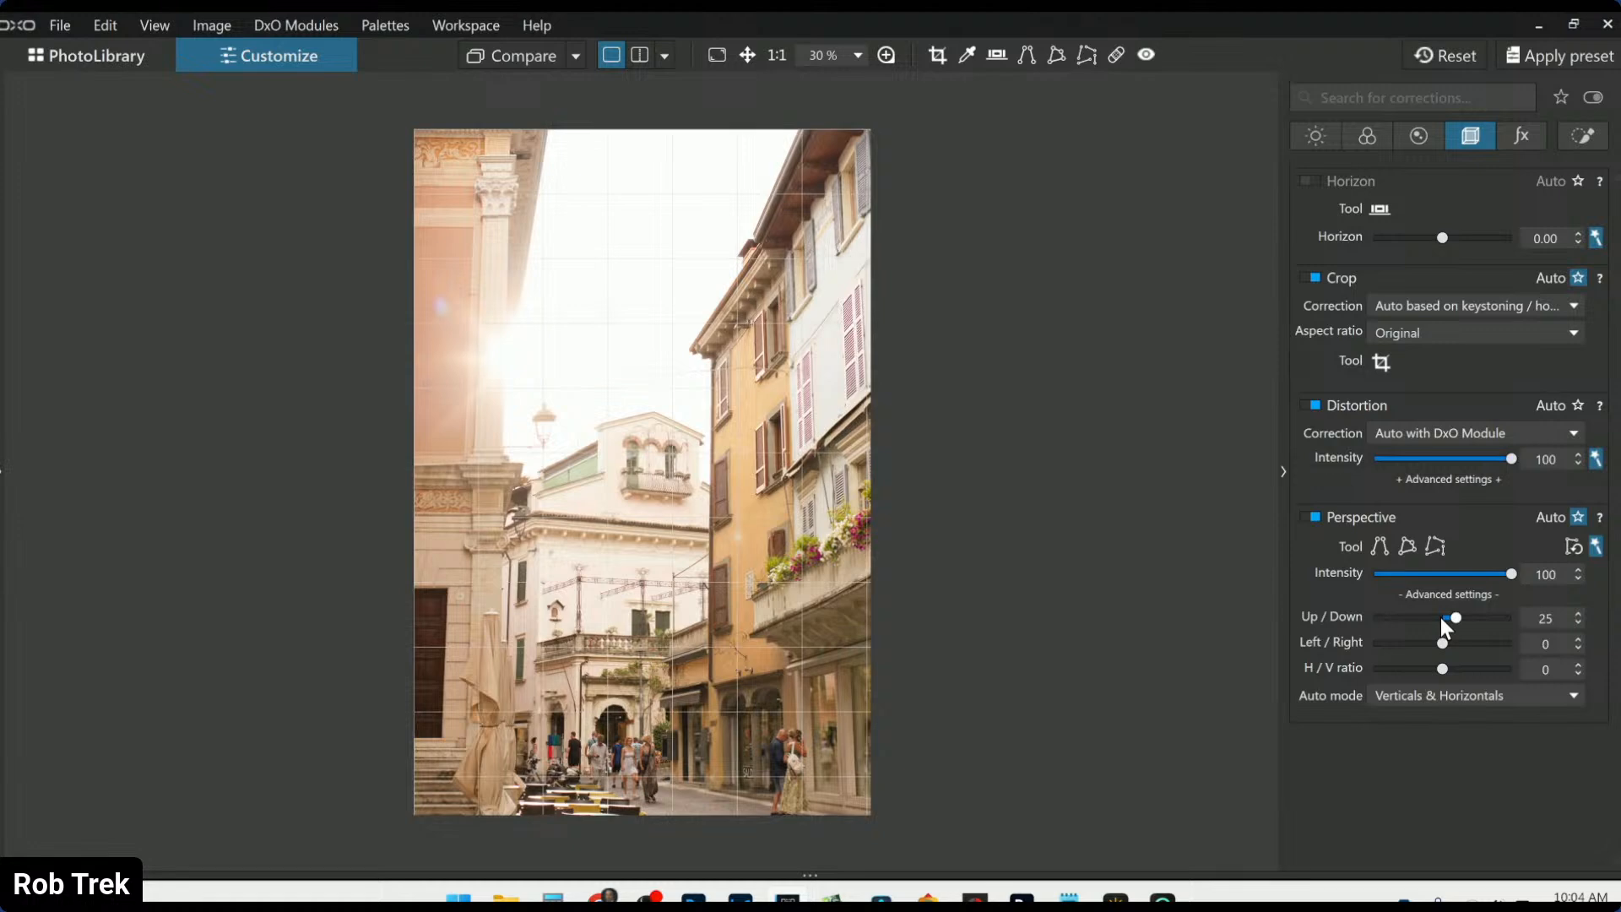
pyautogui.scroll(-5, 1442, 620)
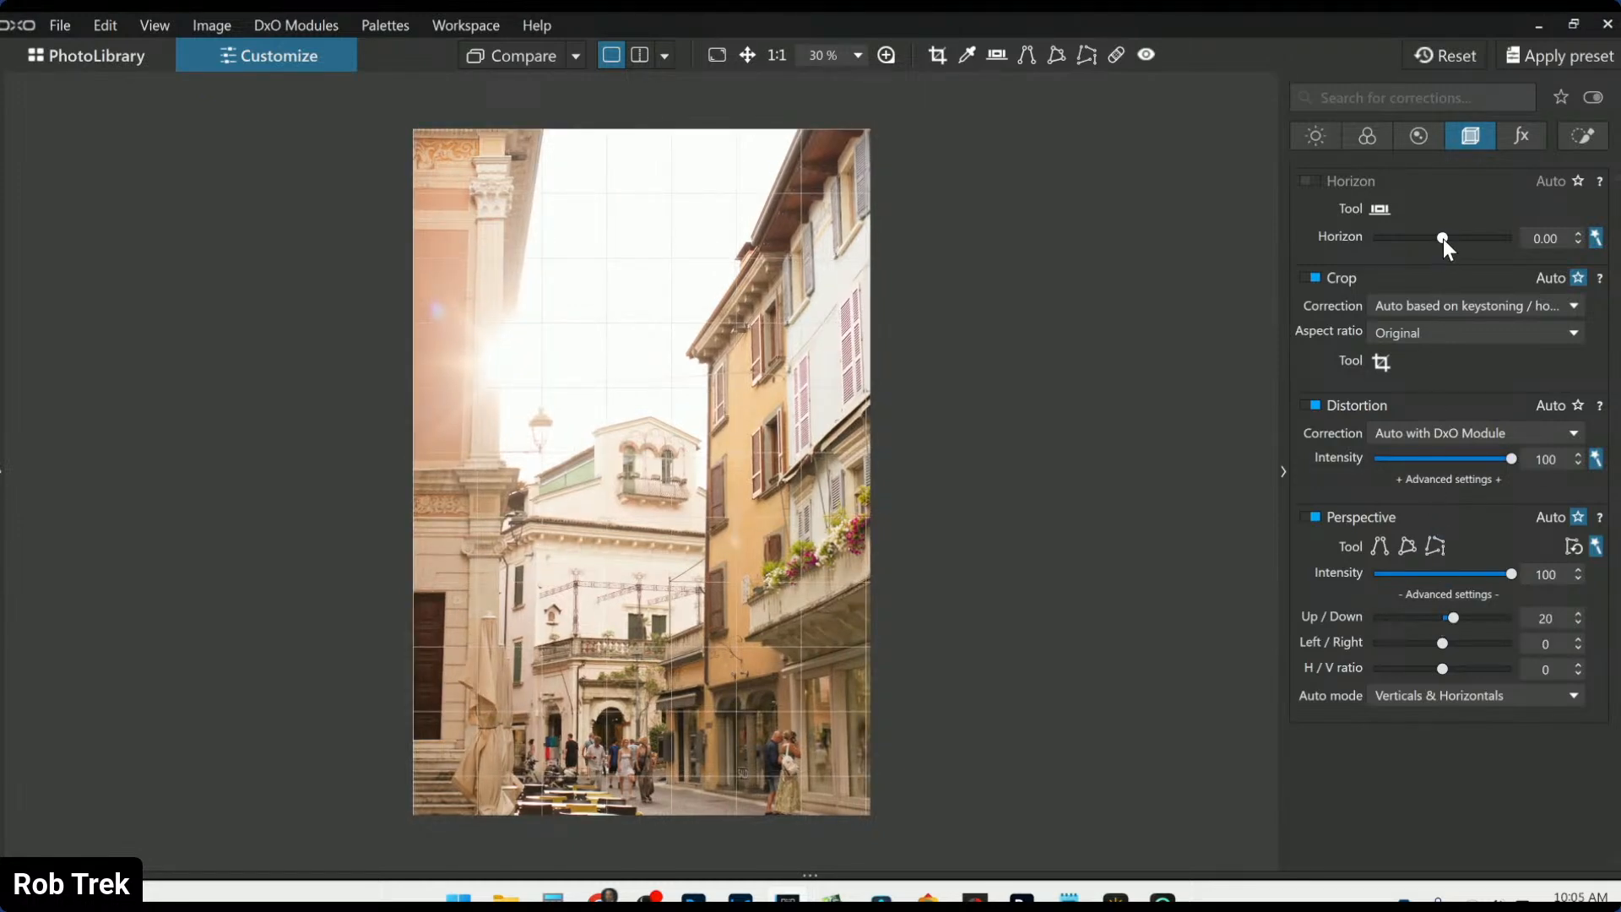
# Rotate the street photo slightly by setting the Horizon correction to -0.20
pyautogui.scroll(-1, 1442, 240)
pyautogui.scroll(-1, 1442, 238)
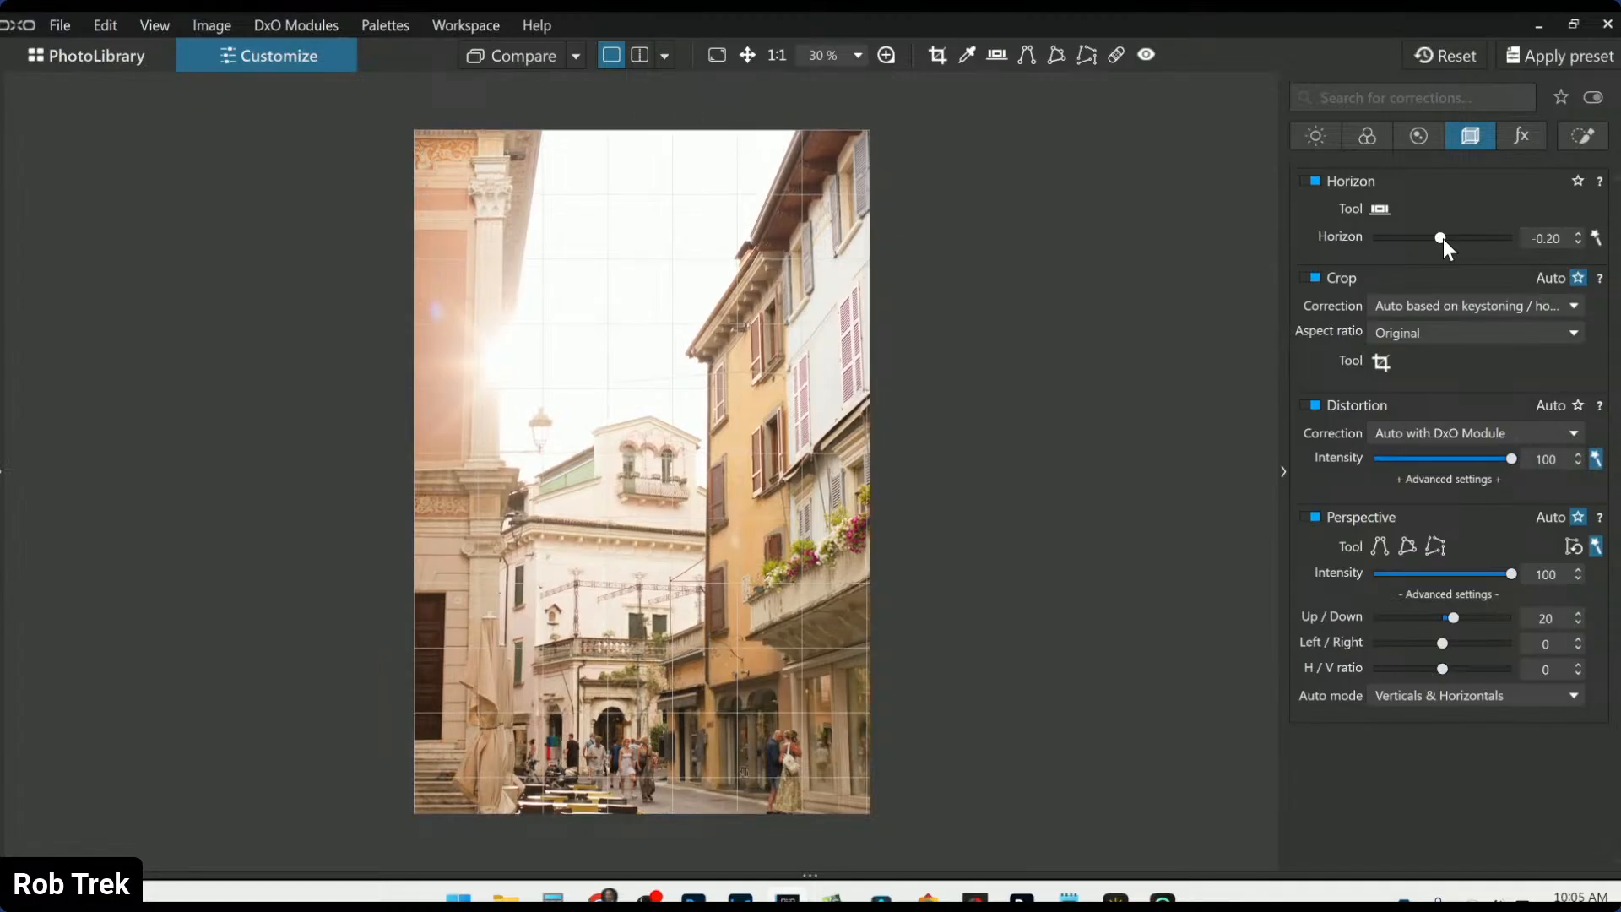
pyautogui.scroll(-1, 1441, 238)
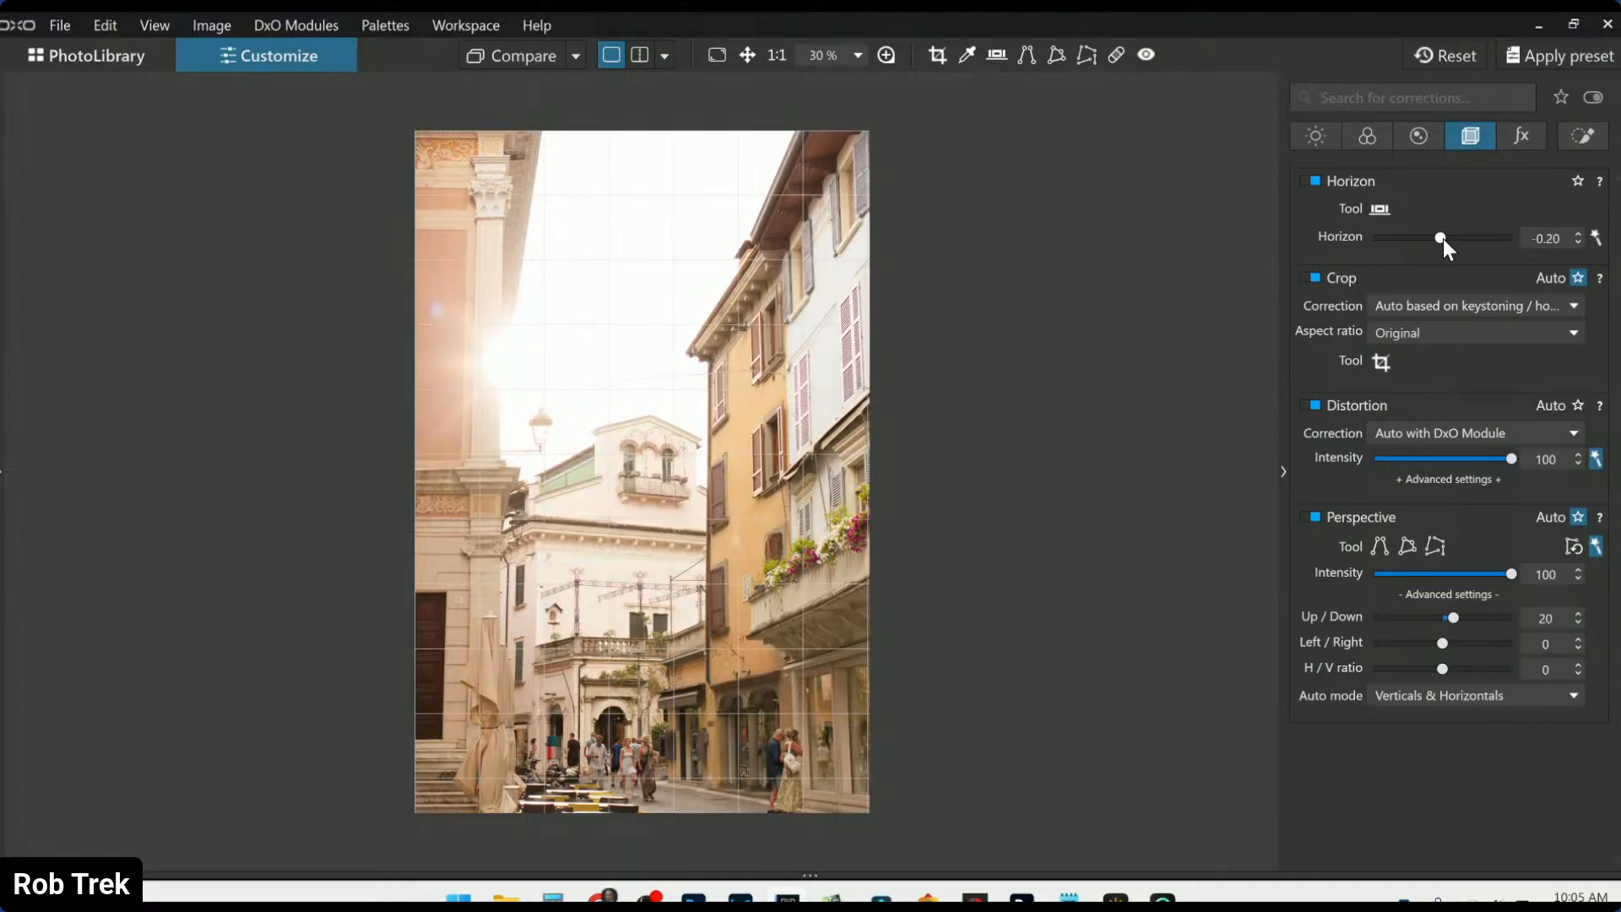
# Set the street photo's Horizon correction to -0.60 and lower the Perspective Up / Down value to 10
pyautogui.scroll(-4, 1442, 238)
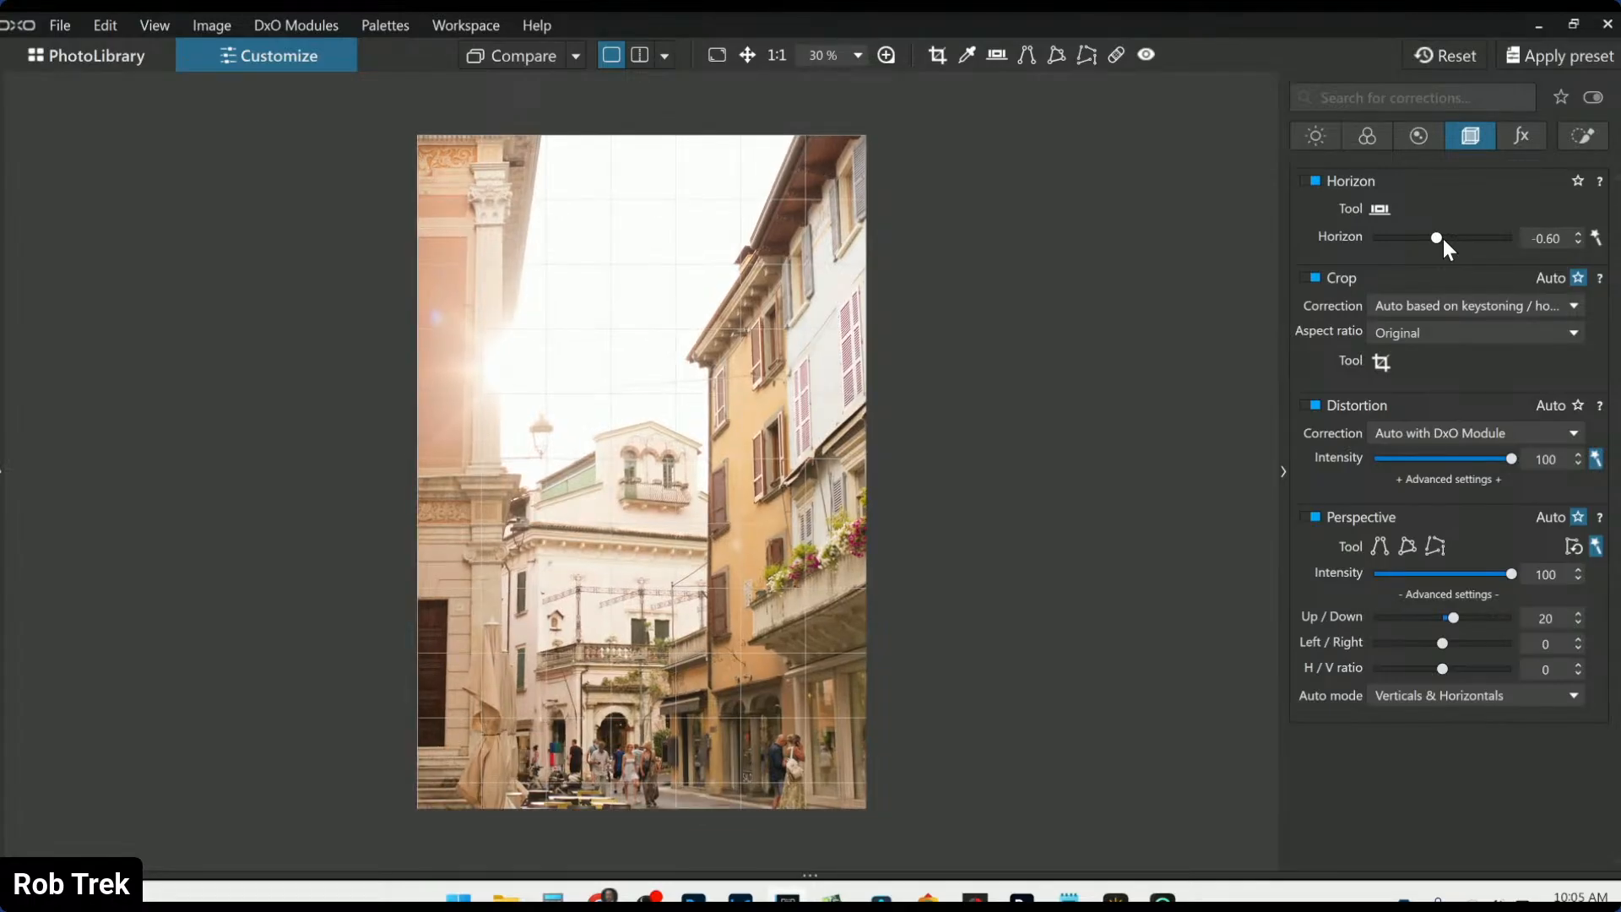
pyautogui.scroll(10, 1457, 621)
pyautogui.scroll(-10, 1456, 621)
pyautogui.scroll(-5, 1456, 621)
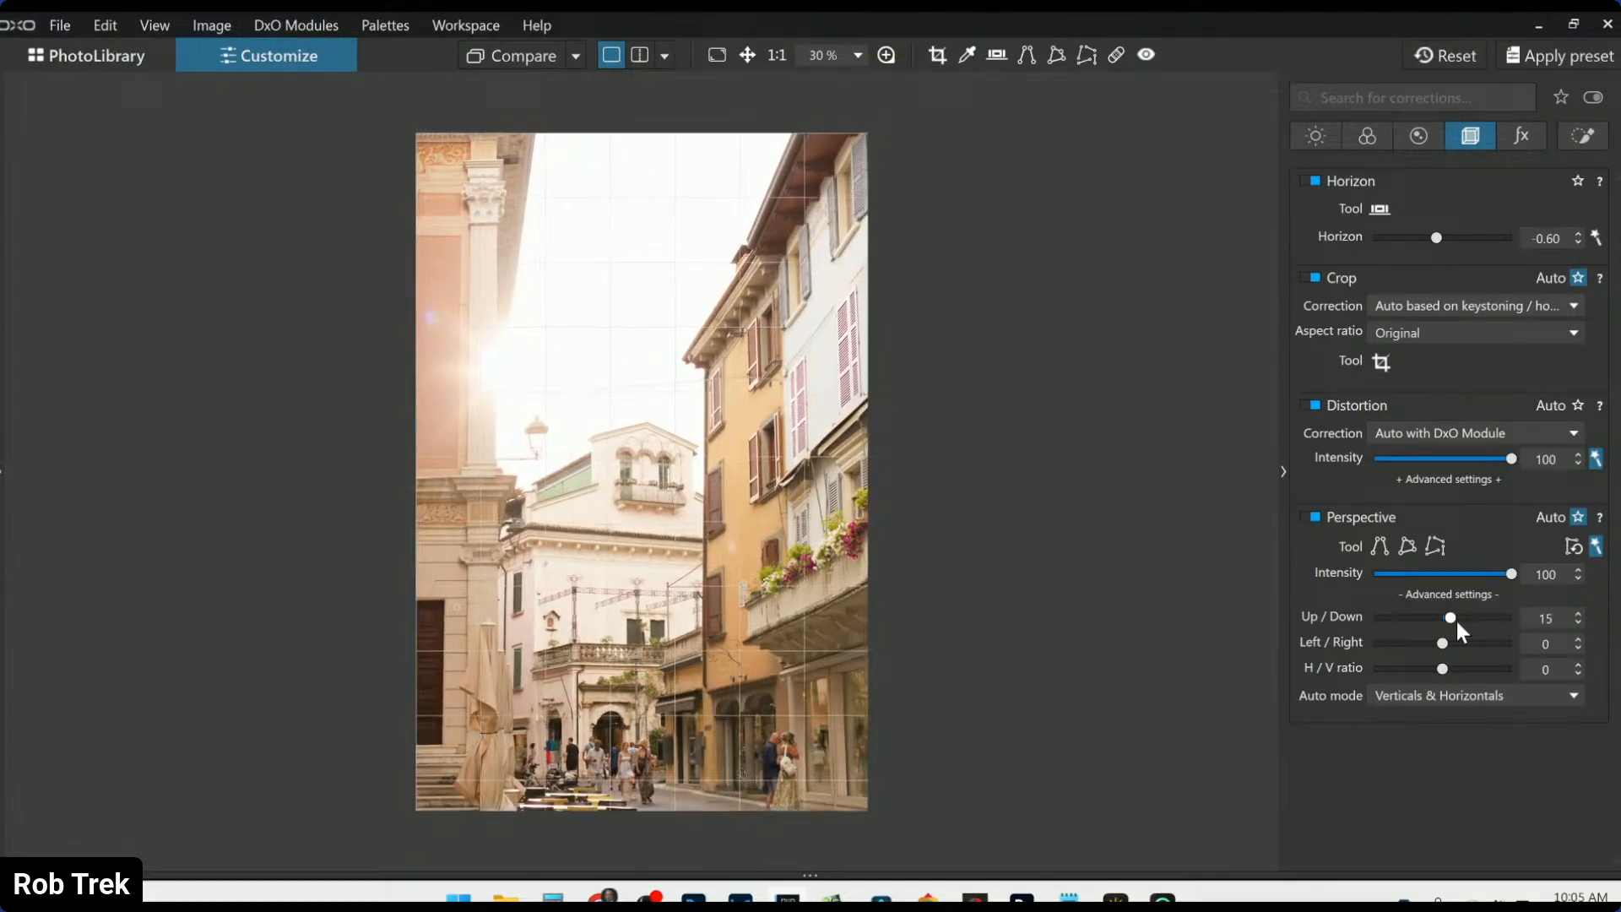
pyautogui.scroll(-5, 1456, 621)
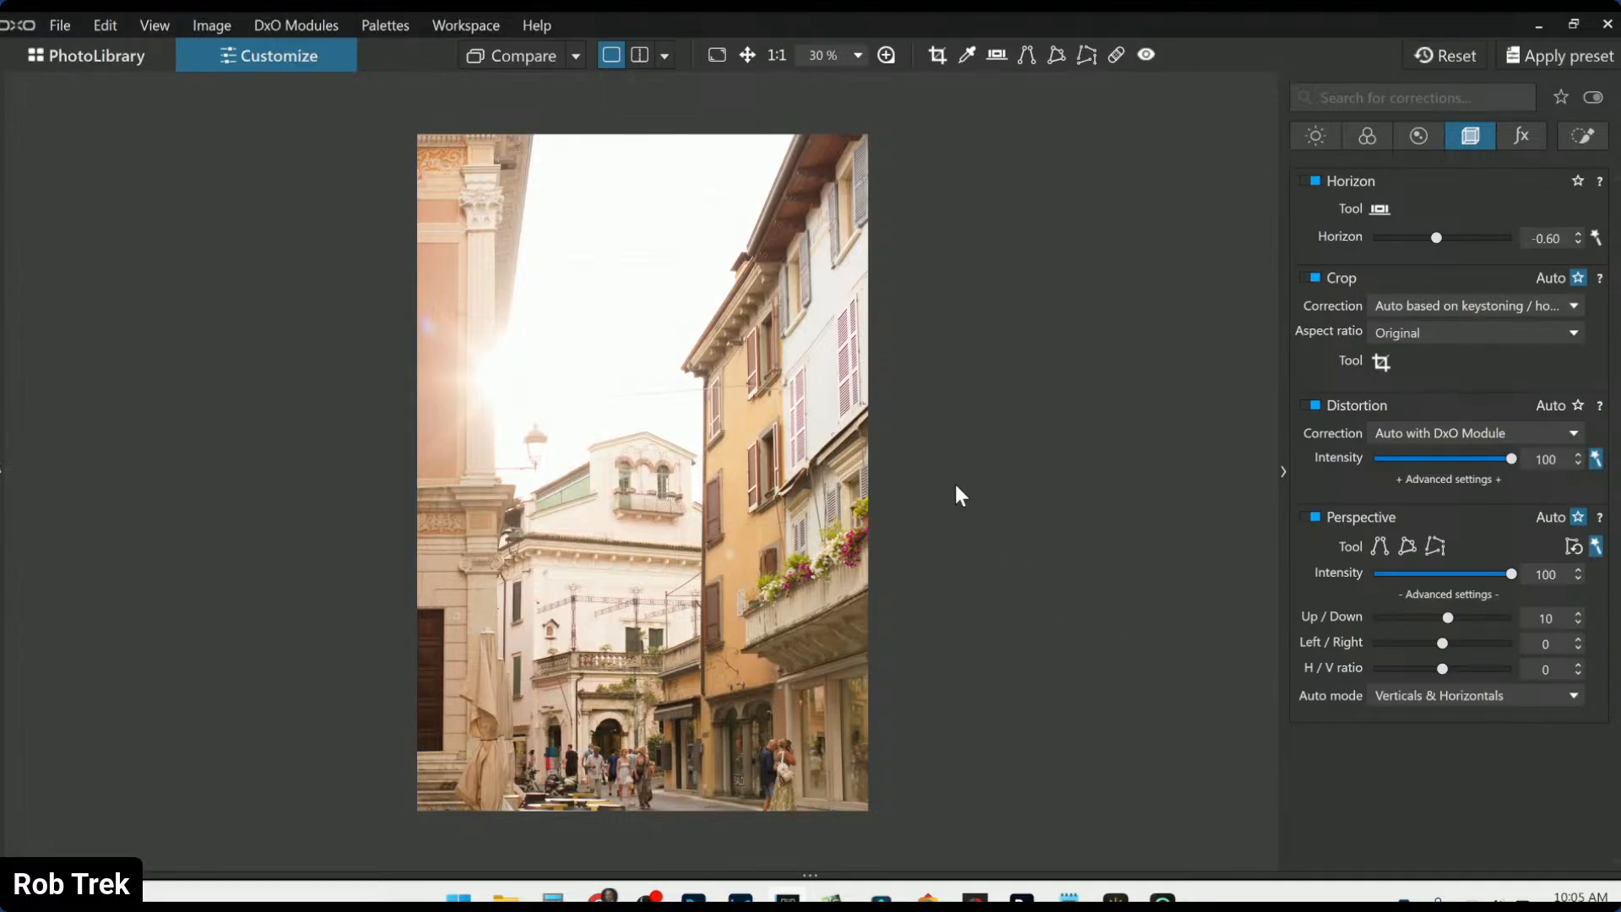
# Crop the street photo manually to 3355 × 5033 px, trimming the sky and shifting the frame slightly down, and apply it
pyautogui.click(936, 54)
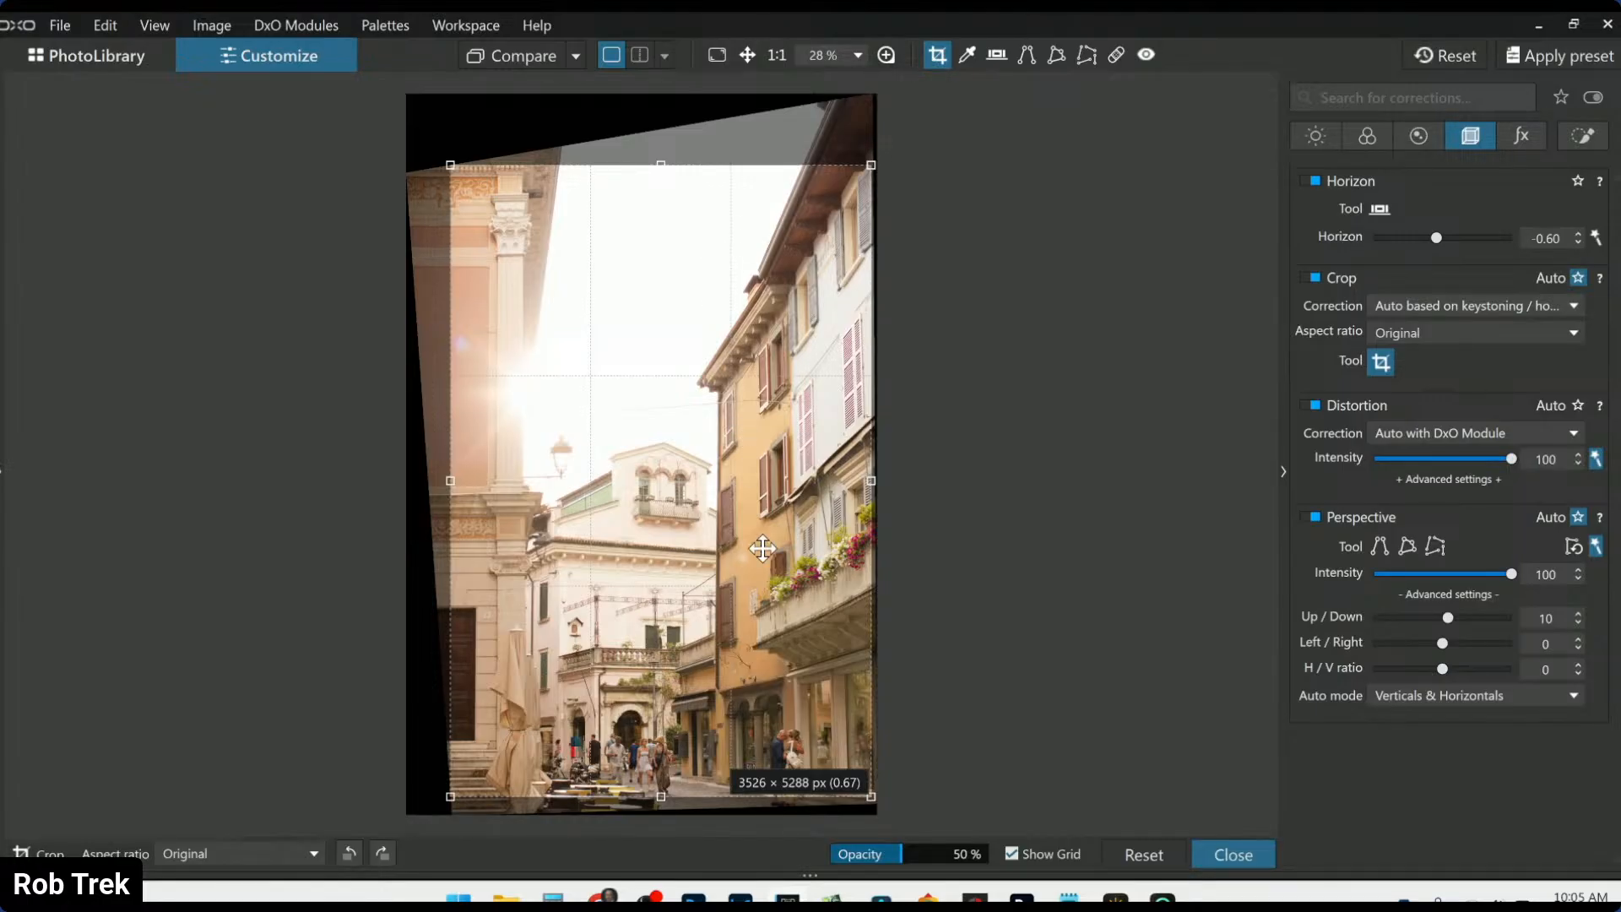
pyautogui.scroll(2, 804, 833)
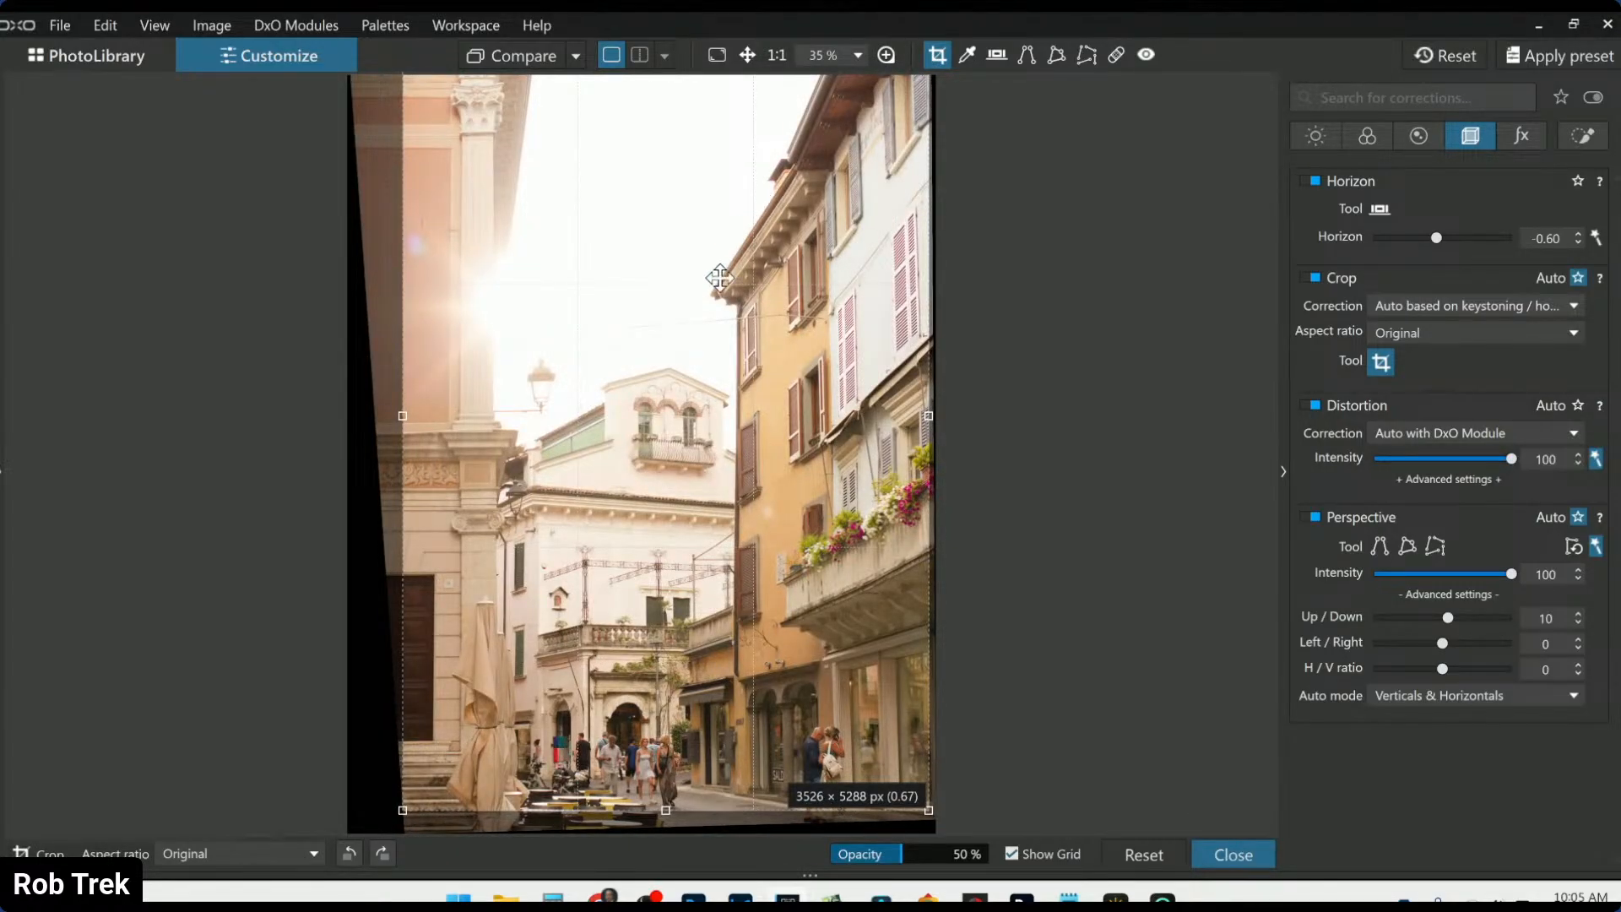
pyautogui.scroll(-1, 669, 203)
pyautogui.moveTo(659, 152); pyautogui.dragTo(662, 182)
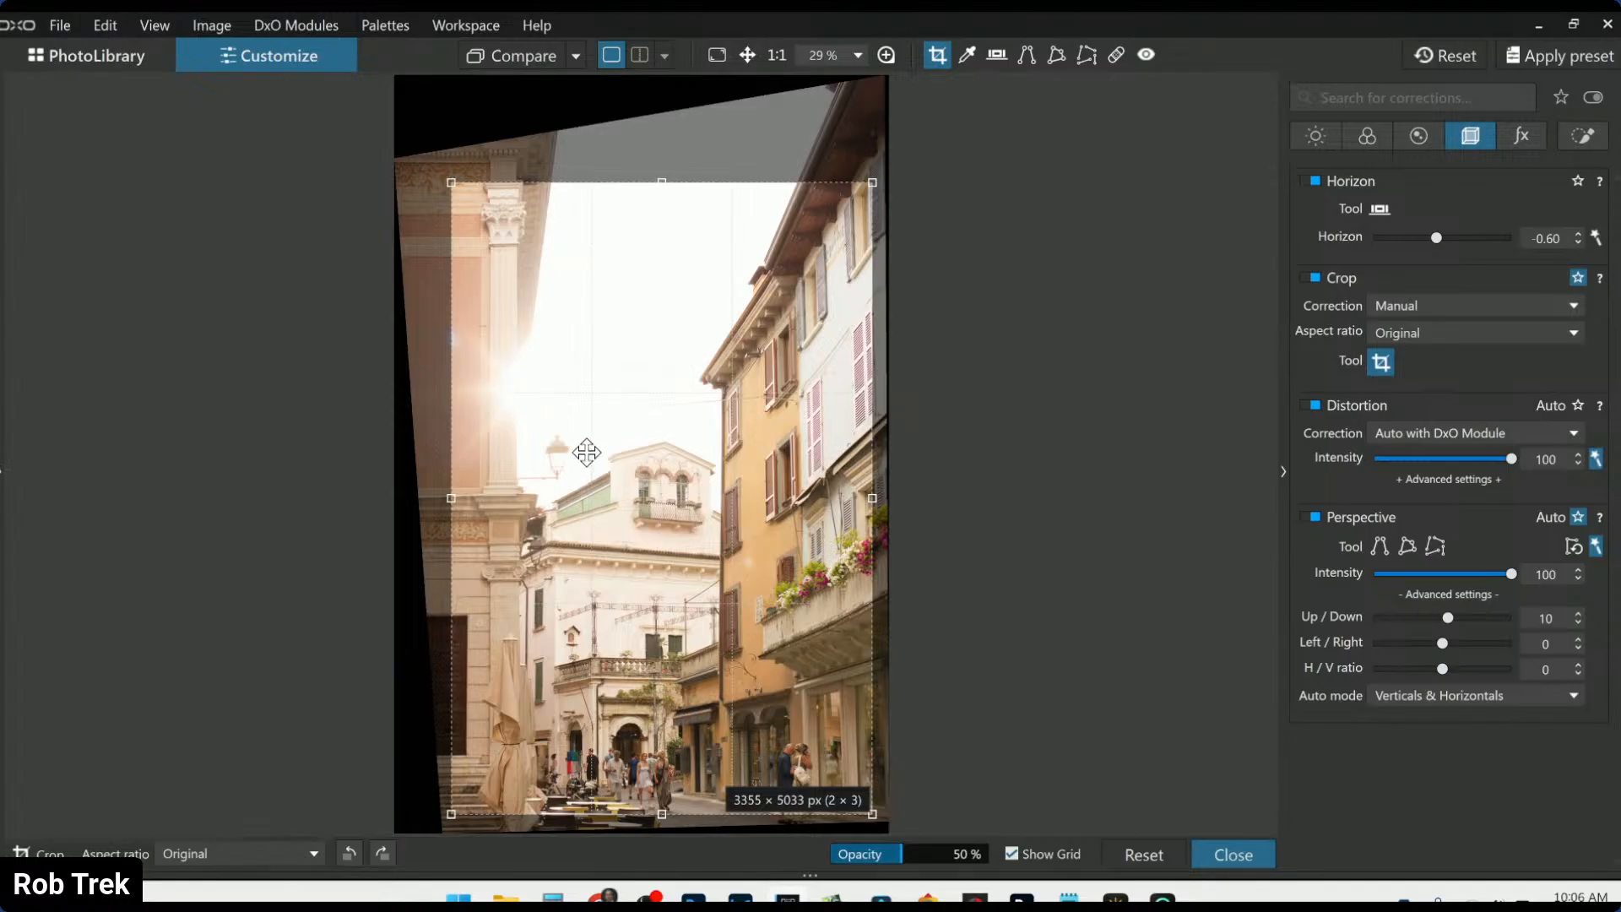
pyautogui.scroll(-1, 584, 452)
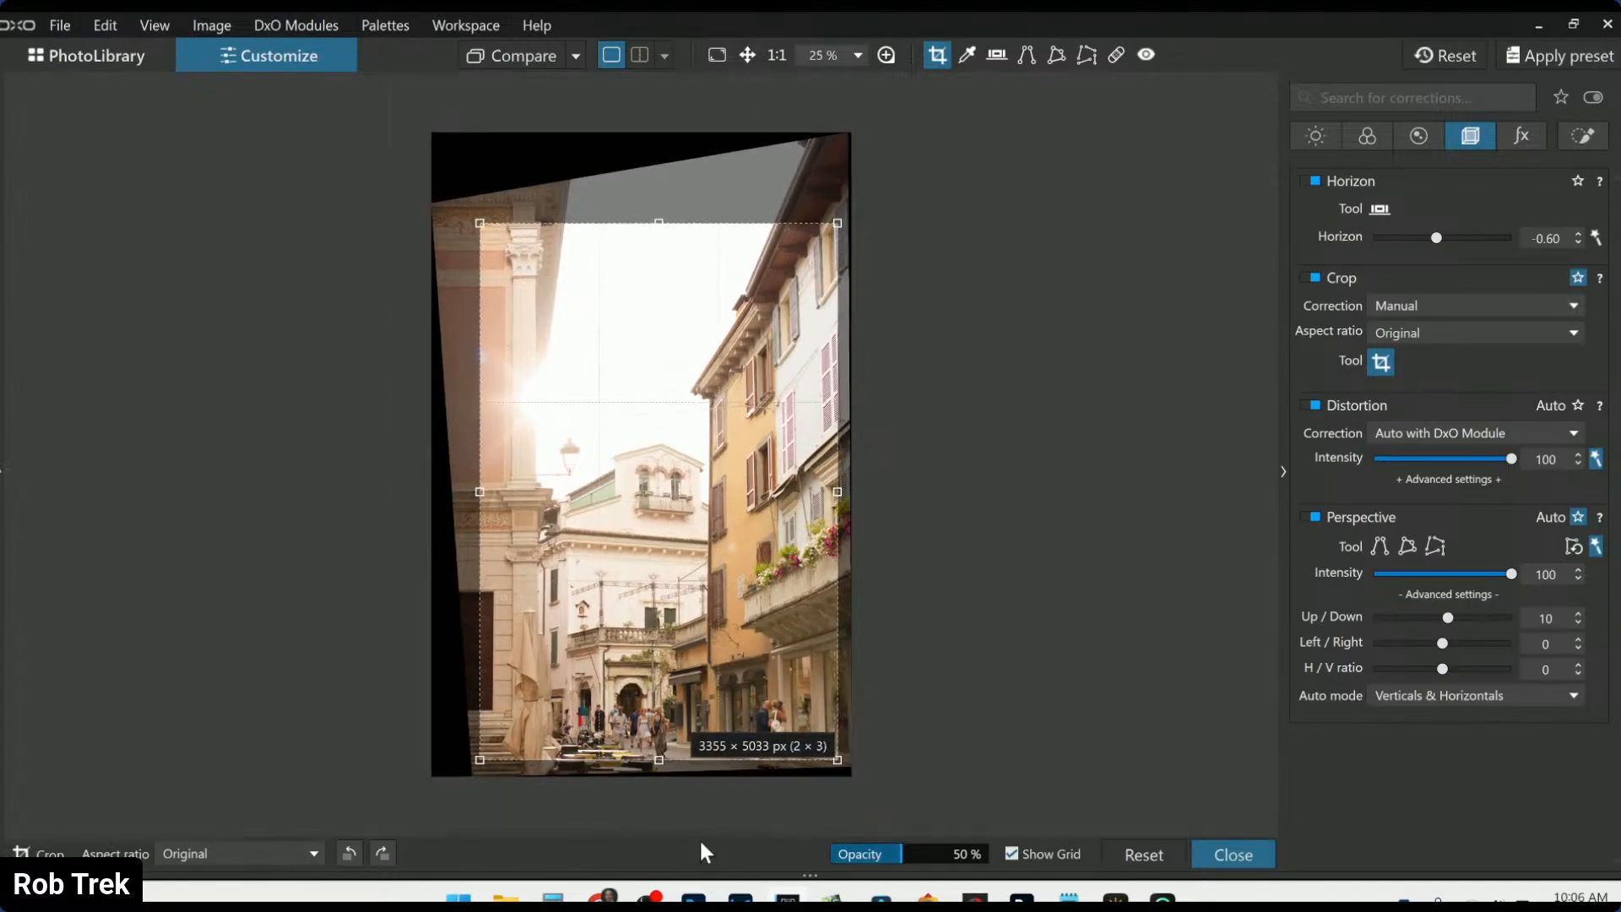
pyautogui.scroll(1, 692, 819)
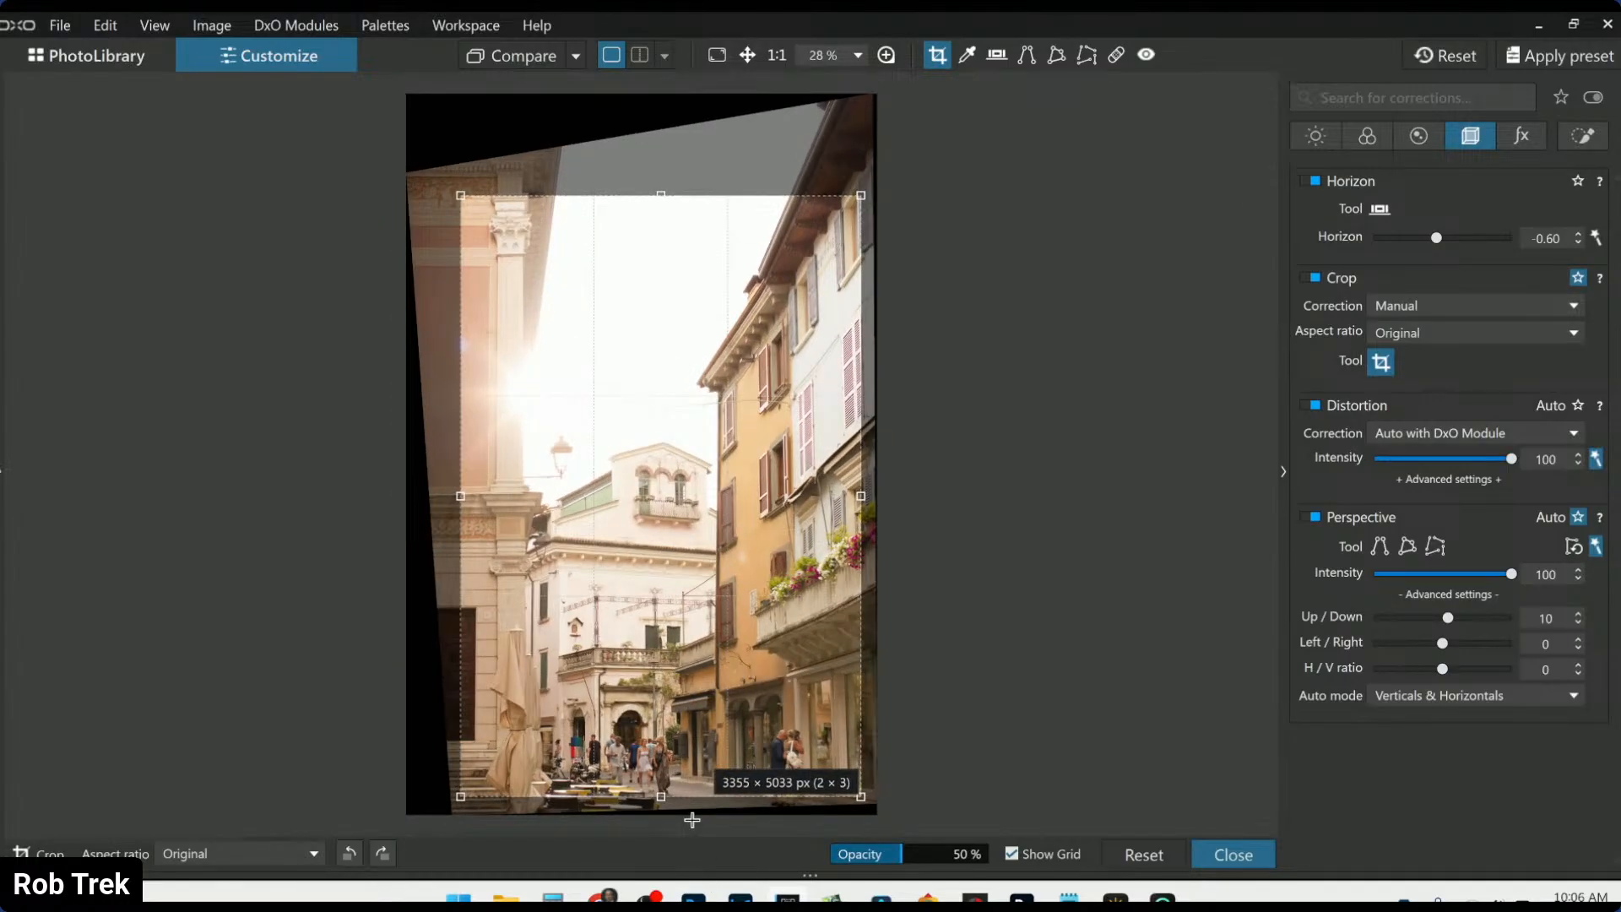
pyautogui.moveTo(678, 606); pyautogui.dragTo(682, 614)
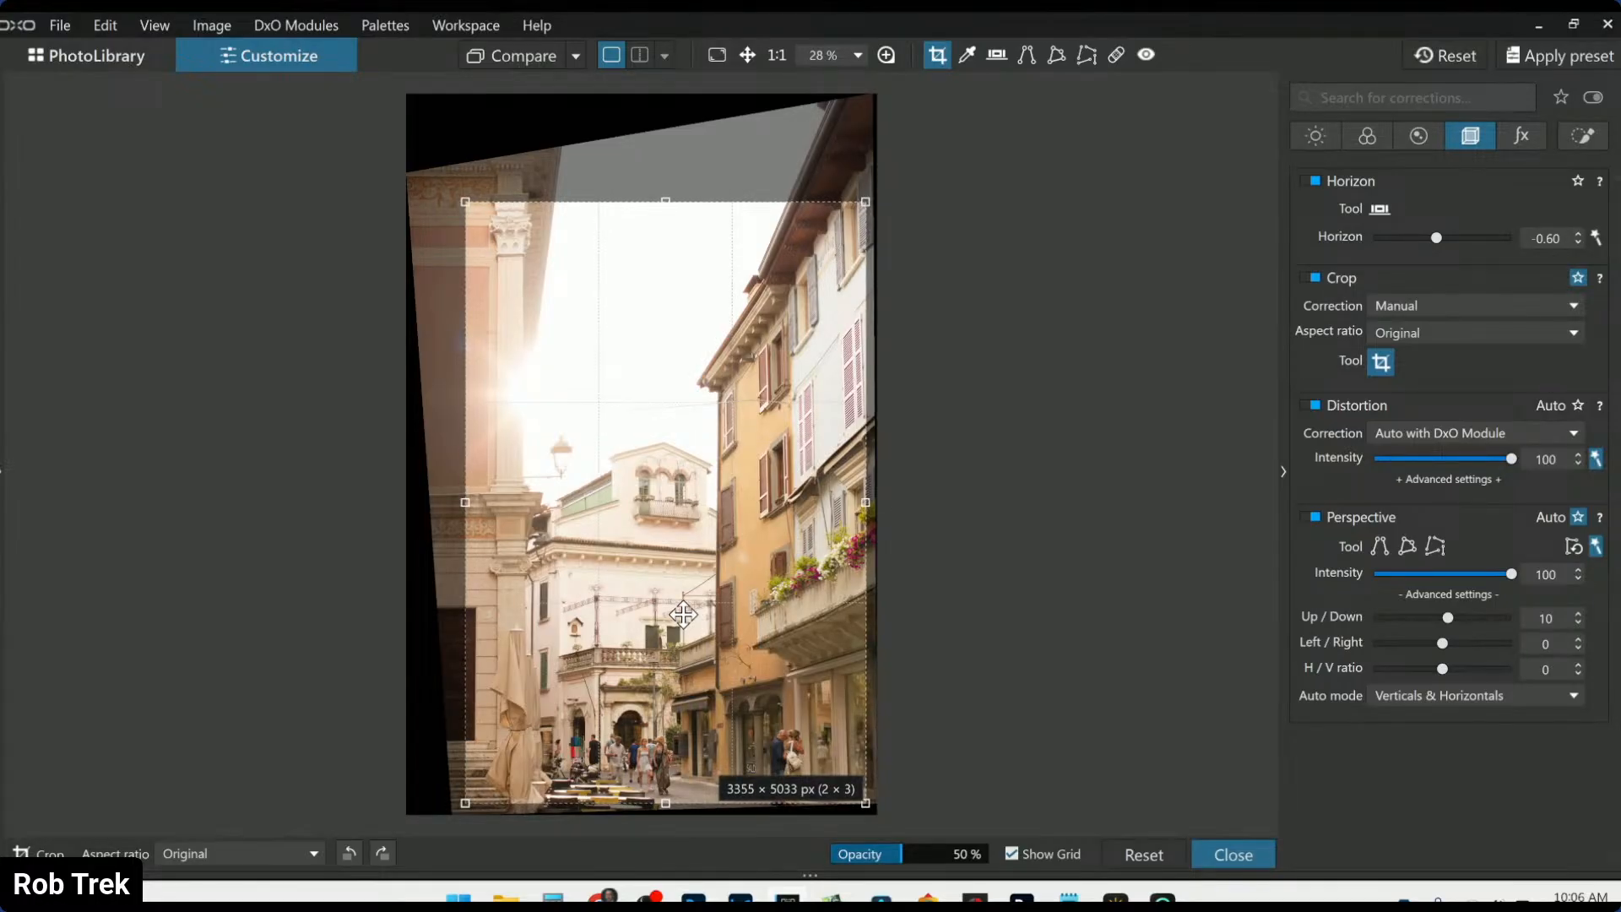
pyautogui.press('Return')
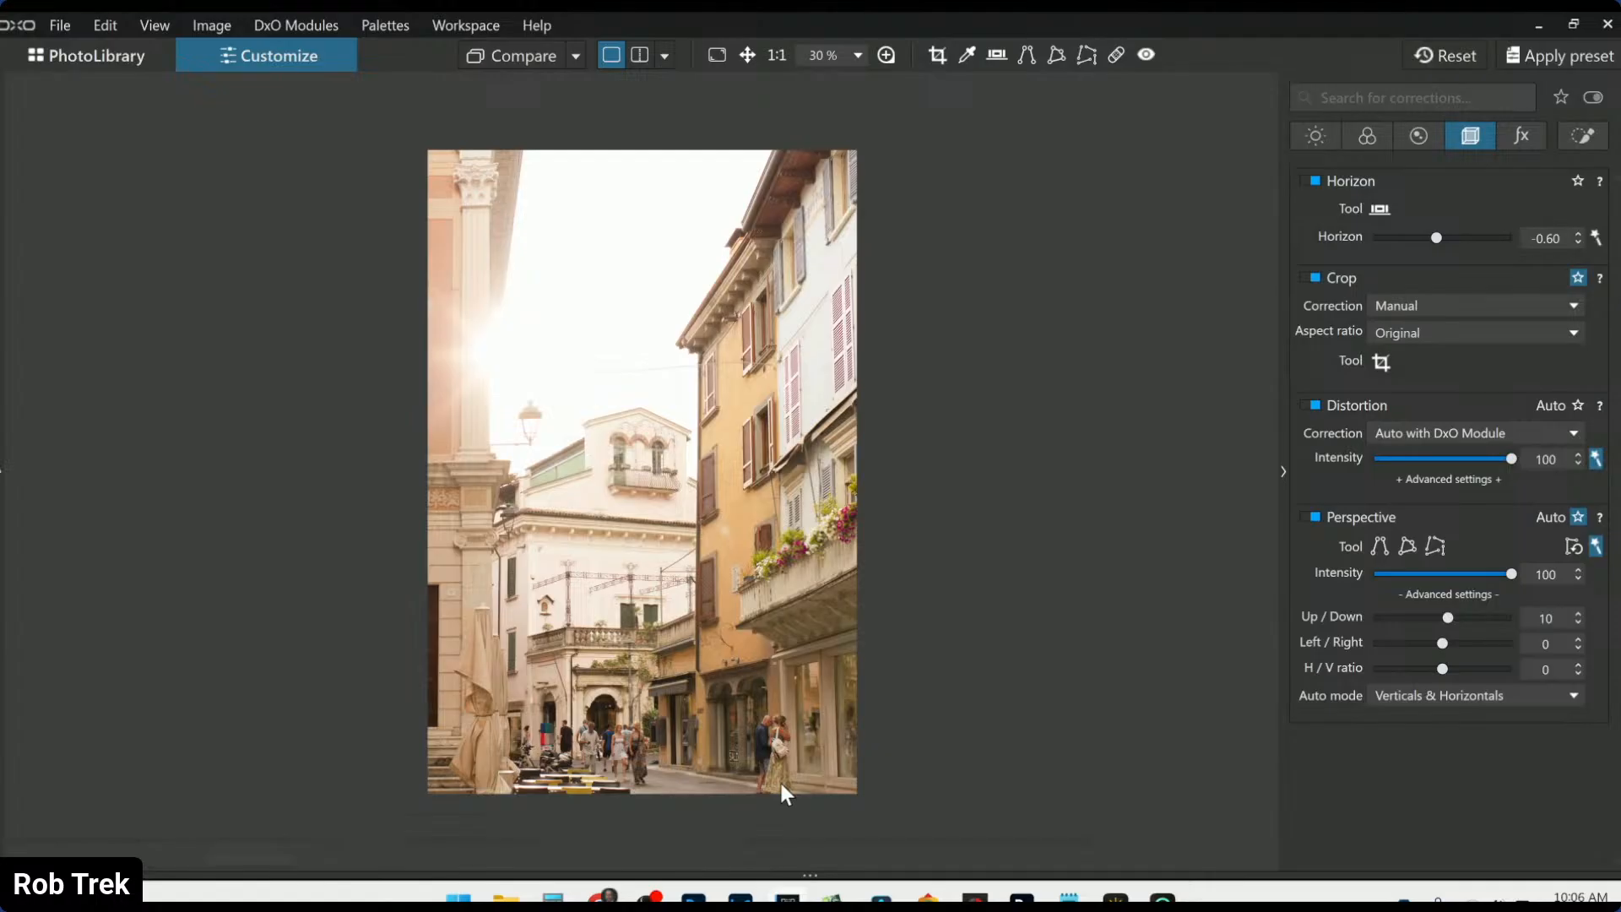
# Tighten the crop to about 2494 × 3742 px around the white building and the people in the street
pyautogui.click(937, 67)
pyautogui.moveTo(882, 184); pyautogui.dragTo(676, 351)
pyautogui.moveTo(659, 413); pyautogui.dragTo(663, 420)
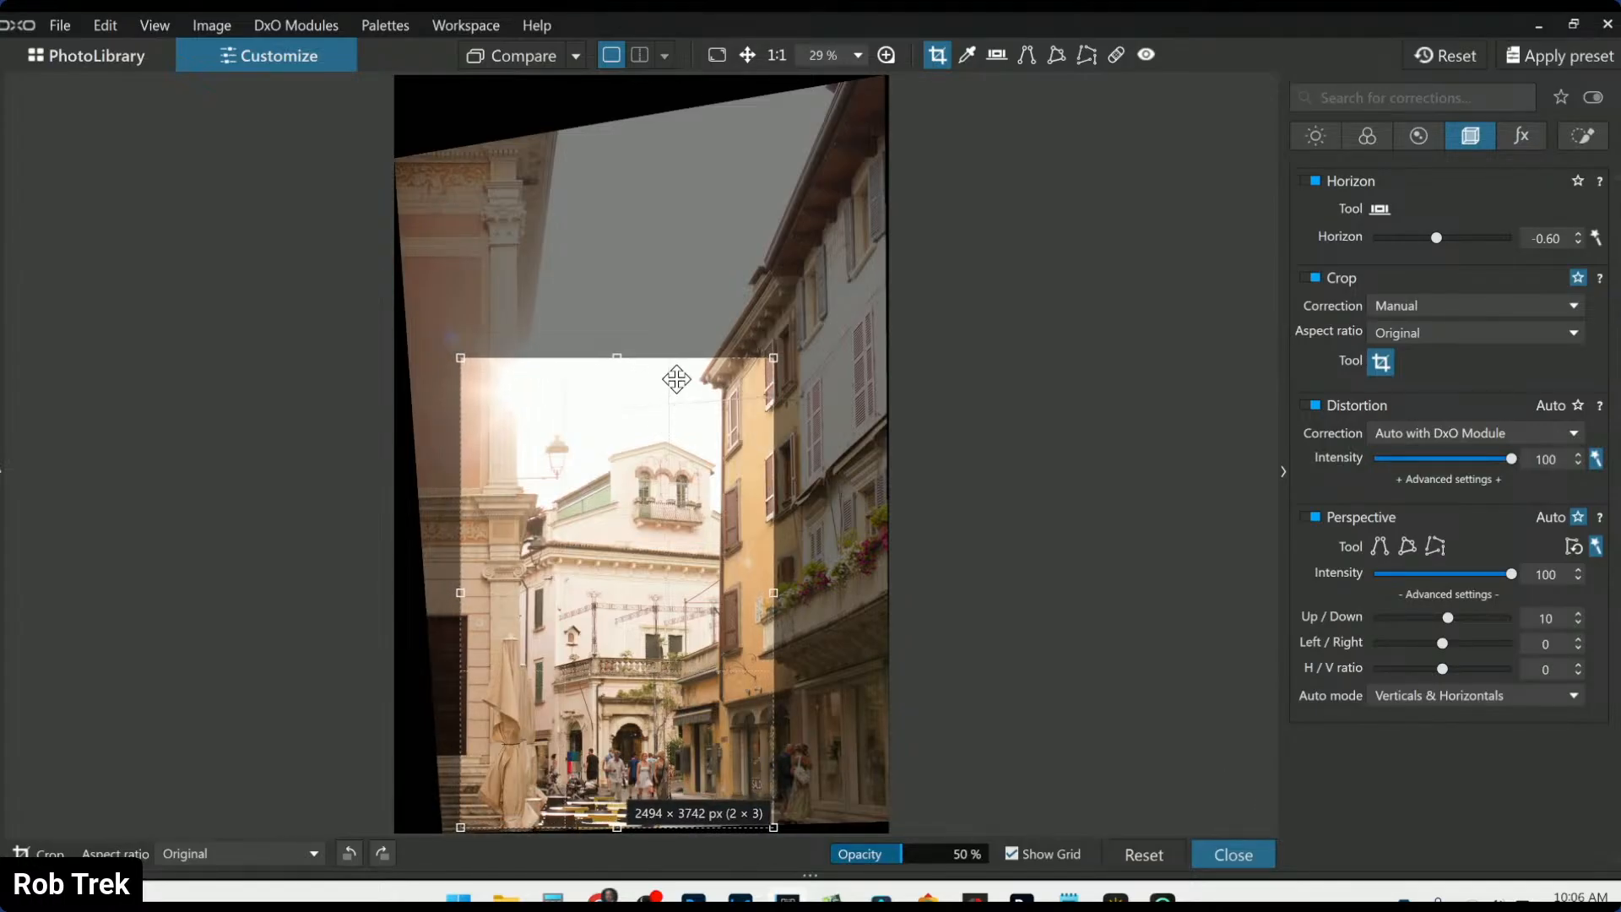
pyautogui.press('Return')
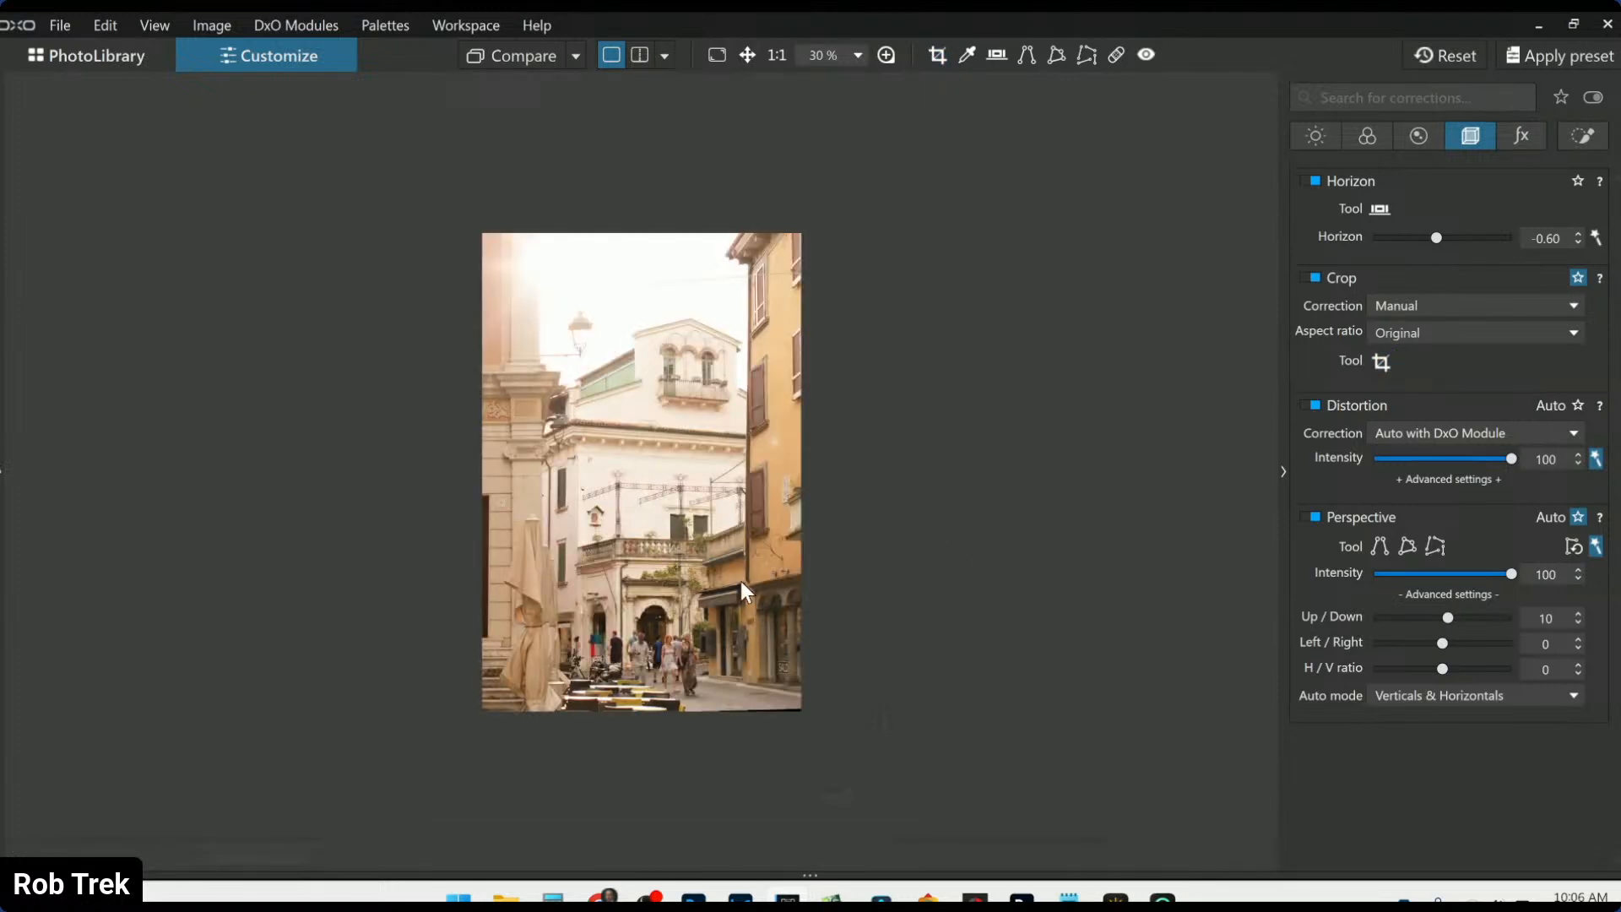
pyautogui.scroll(1, 743, 583)
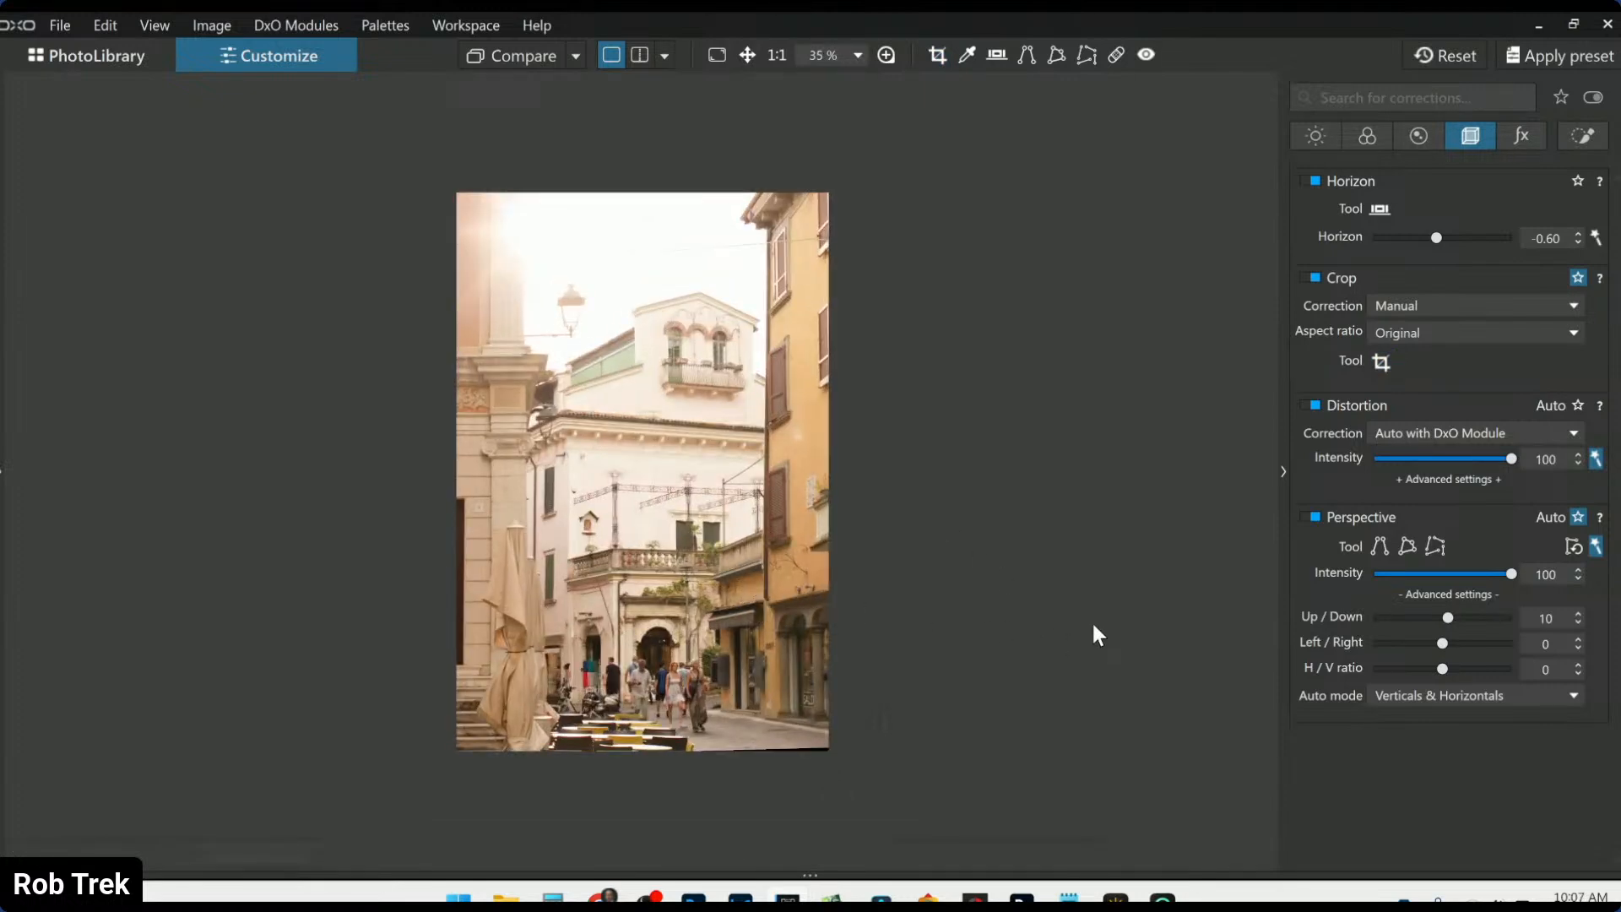
# Reduce the crop to about 2310 × 3465 px, keeping its lower edge clear of the black corner, and apply it
pyautogui.click(933, 58)
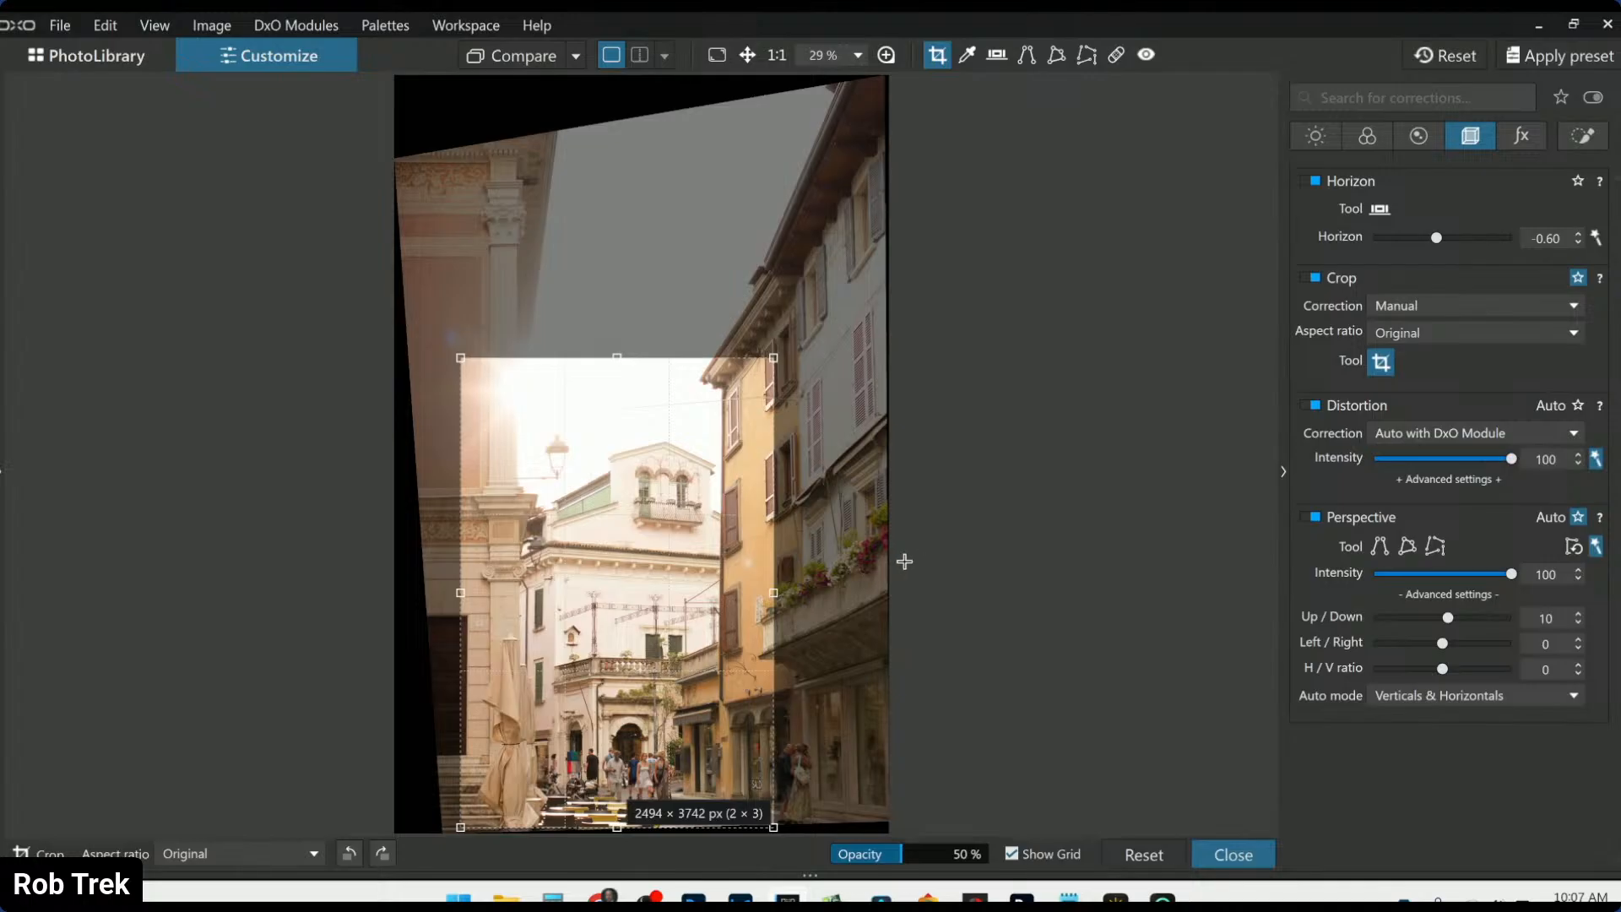
pyautogui.moveTo(775, 830); pyautogui.dragTo(737, 806)
pyautogui.moveTo(757, 579); pyautogui.dragTo(707, 599)
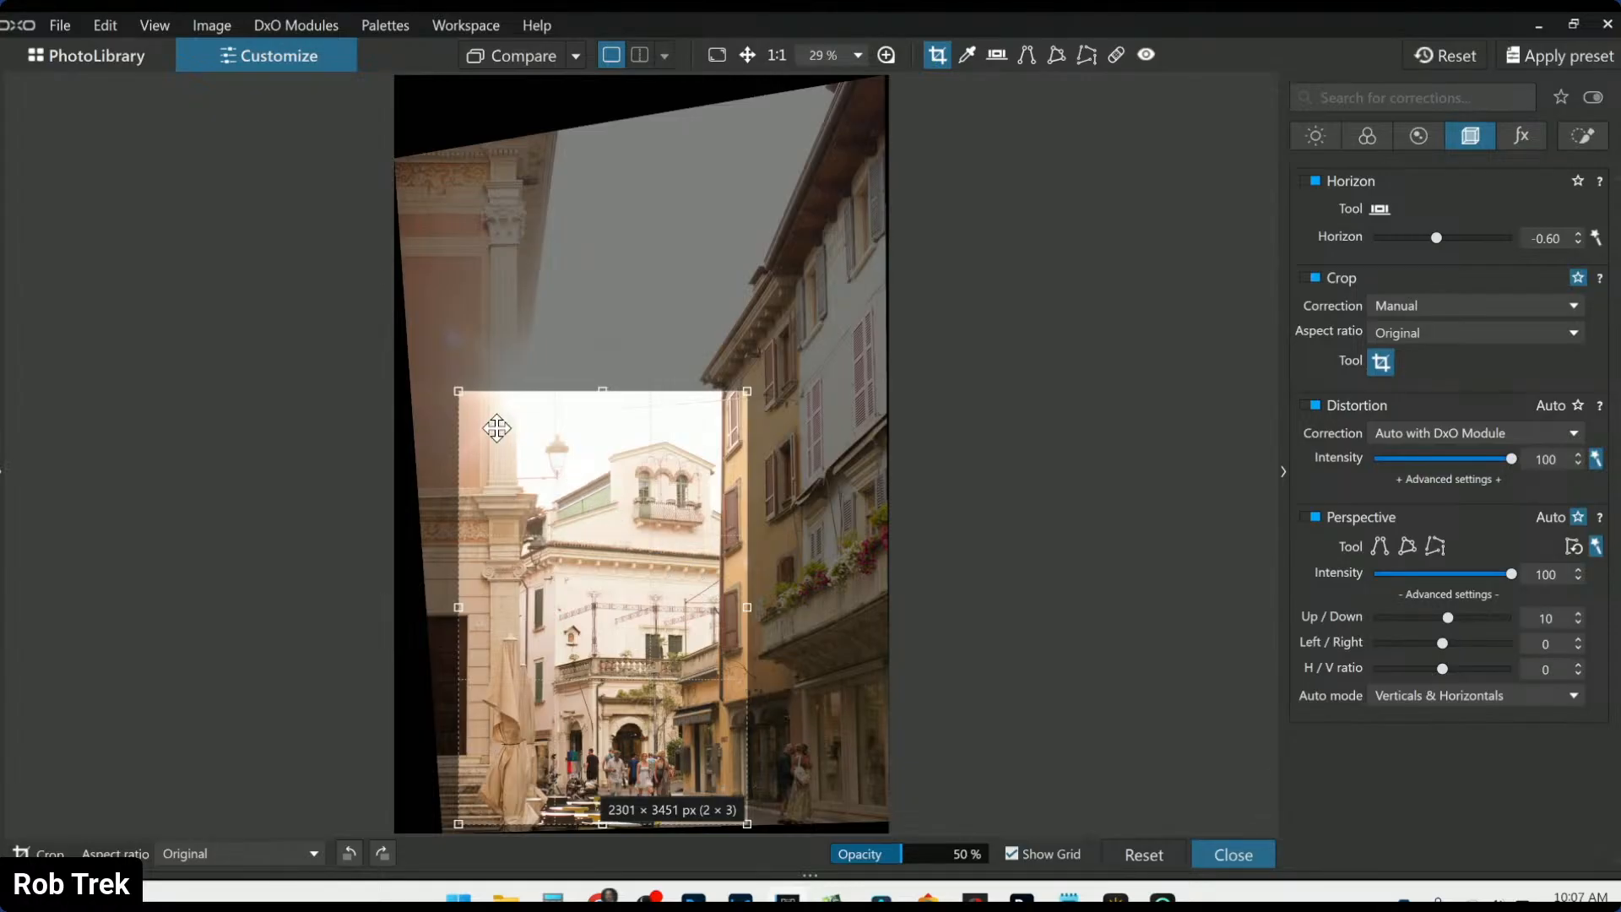
pyautogui.moveTo(456, 392); pyautogui.dragTo(453, 391)
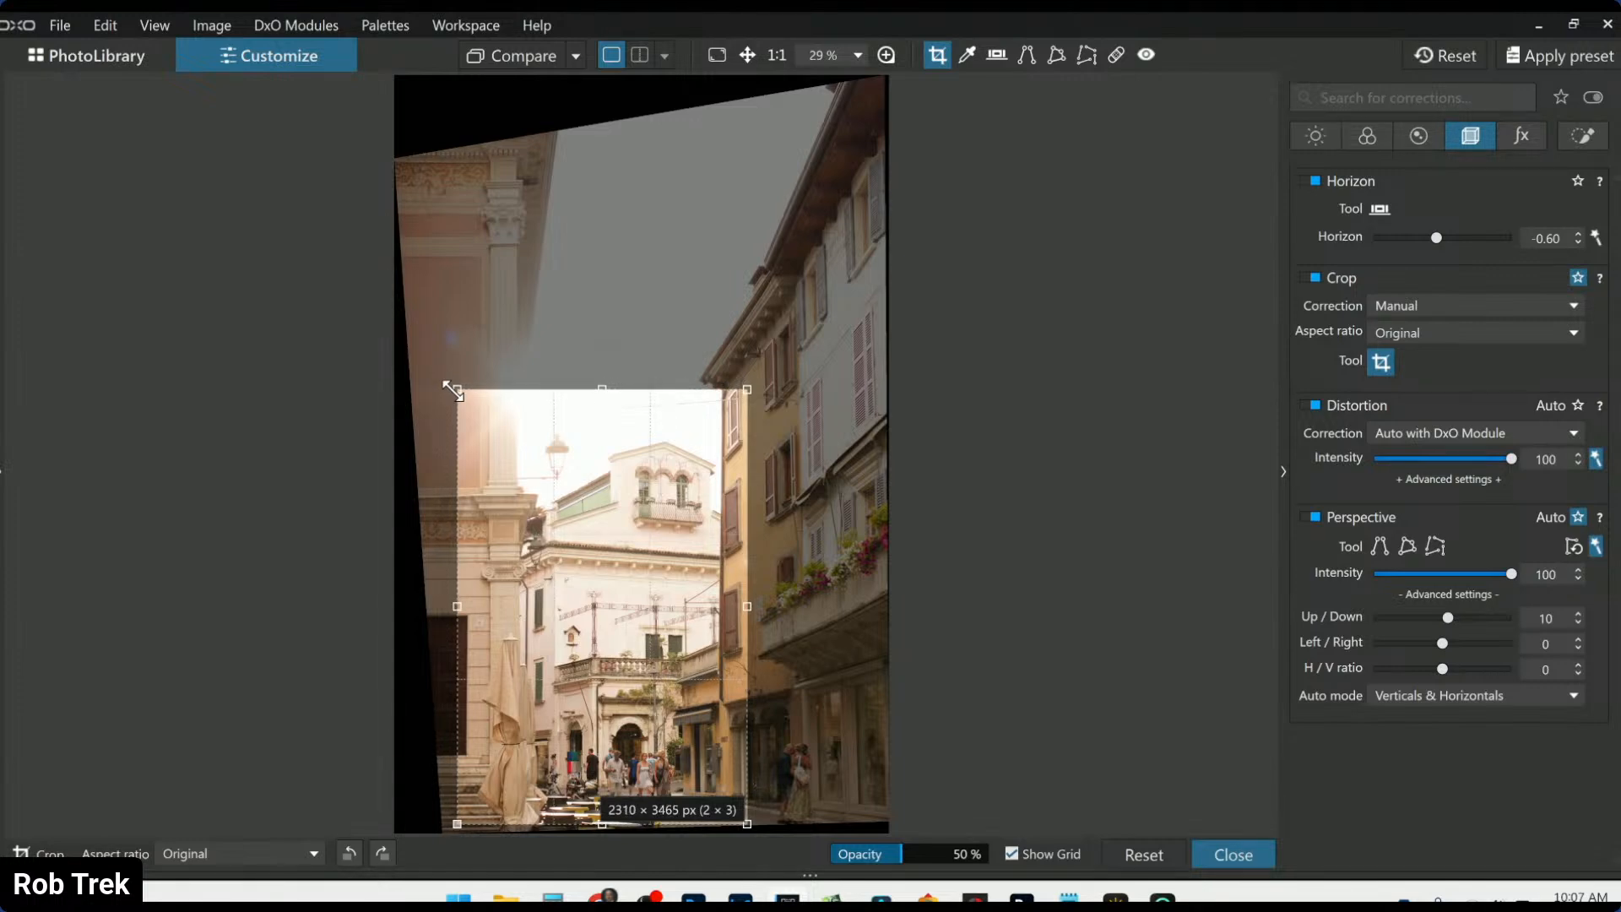
pyautogui.press('Return')
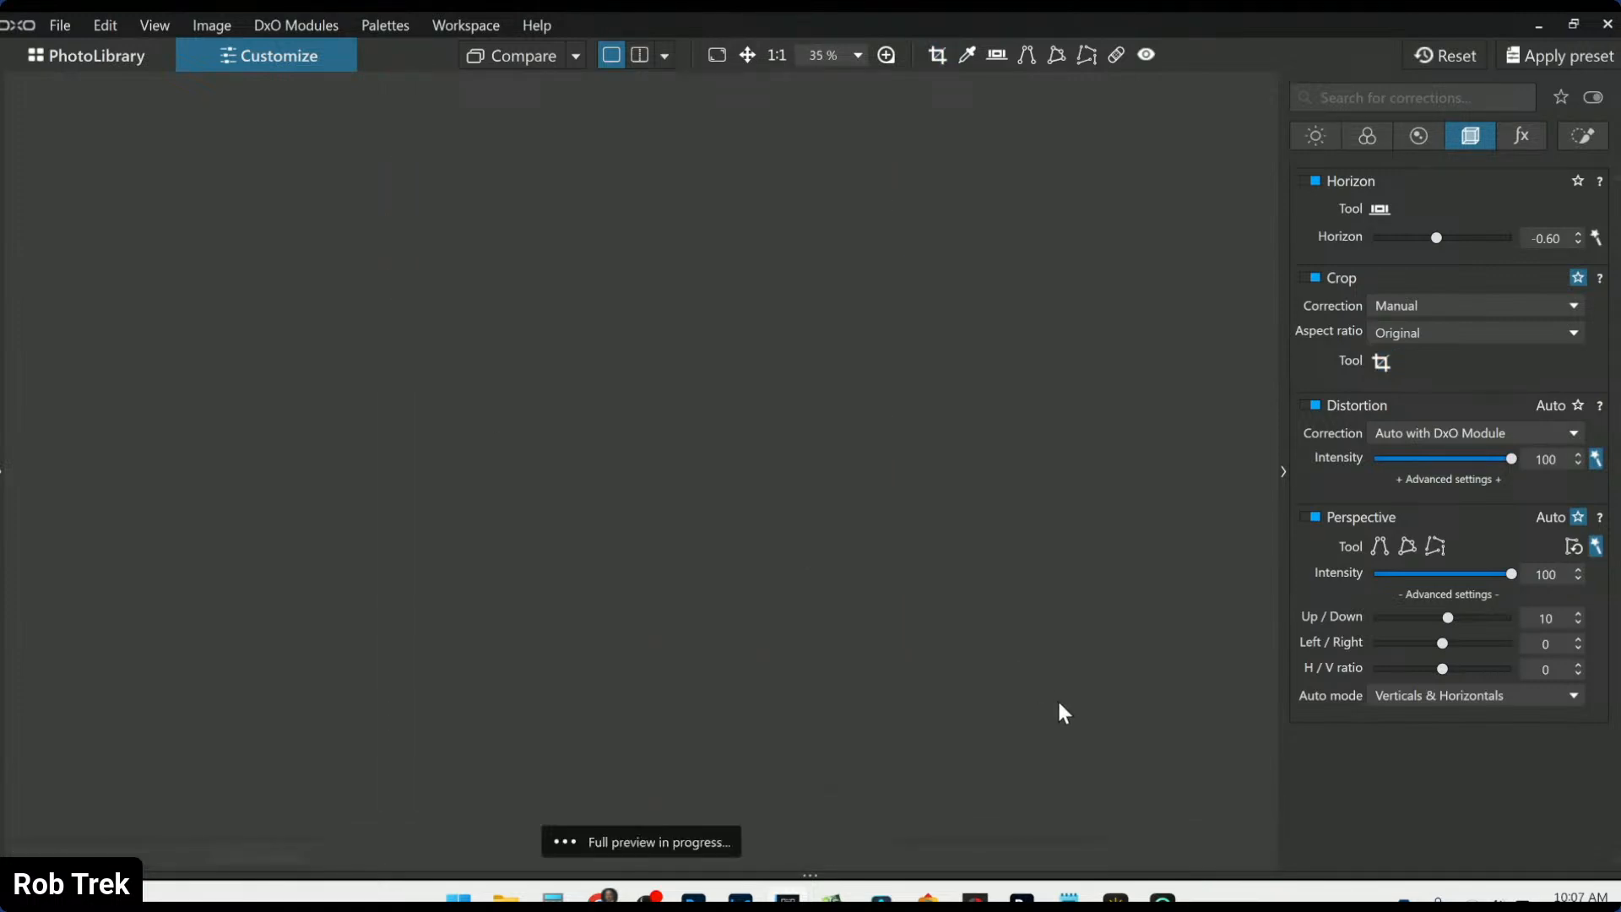
pyautogui.scroll(1, 759, 637)
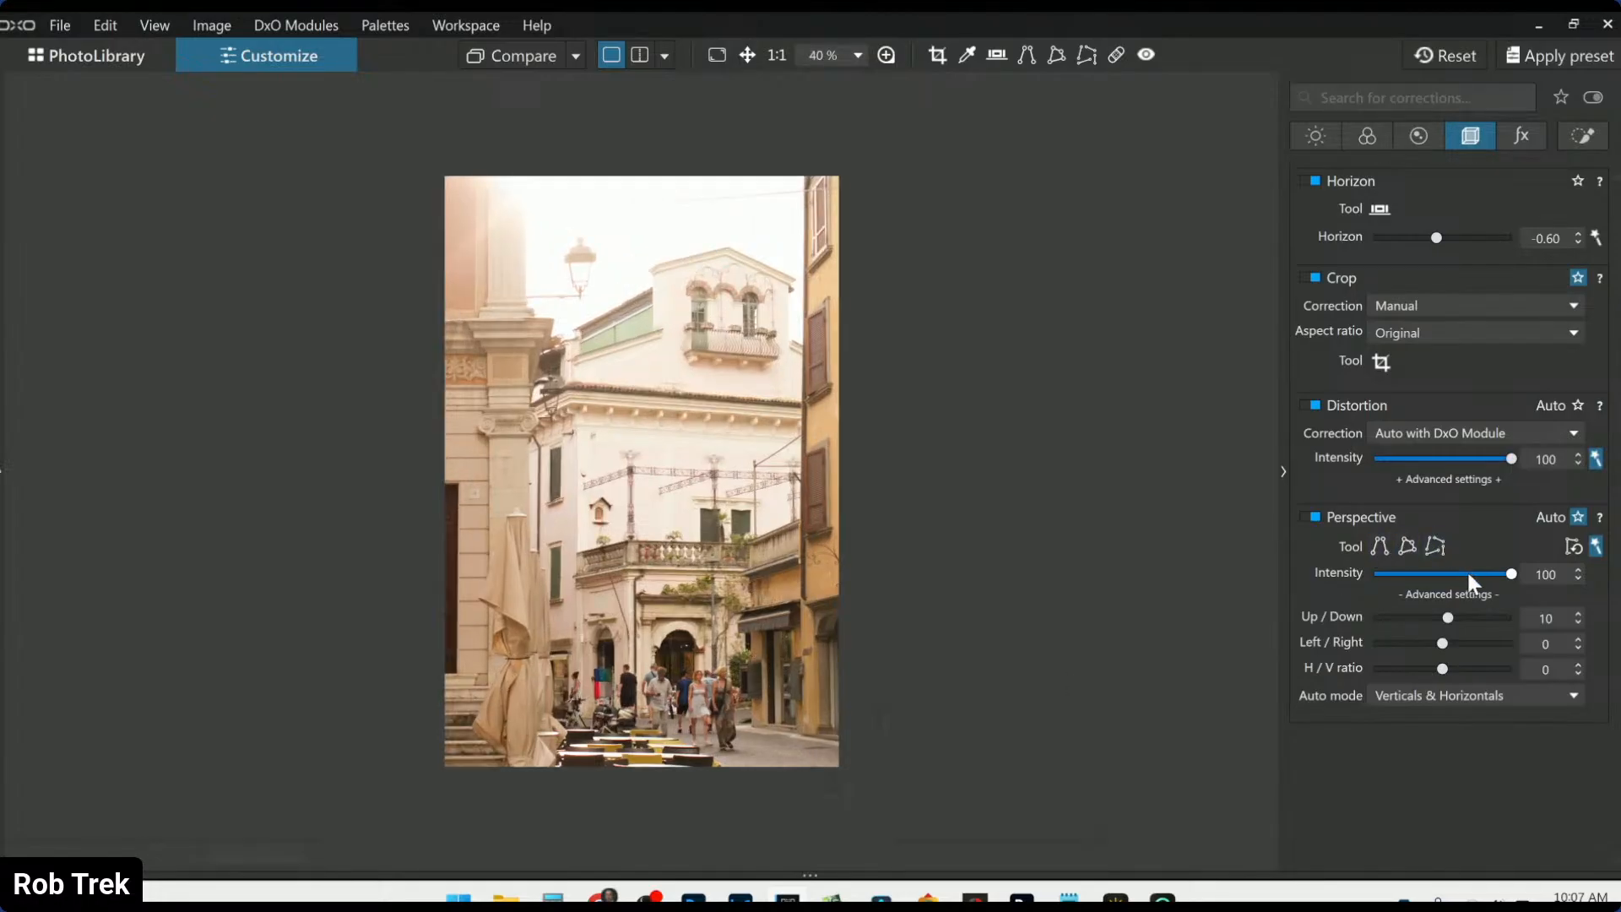
# Raise the Perspective Up / Down value to 18 and set the Horizon correction to -1.10
pyautogui.click(1578, 614)
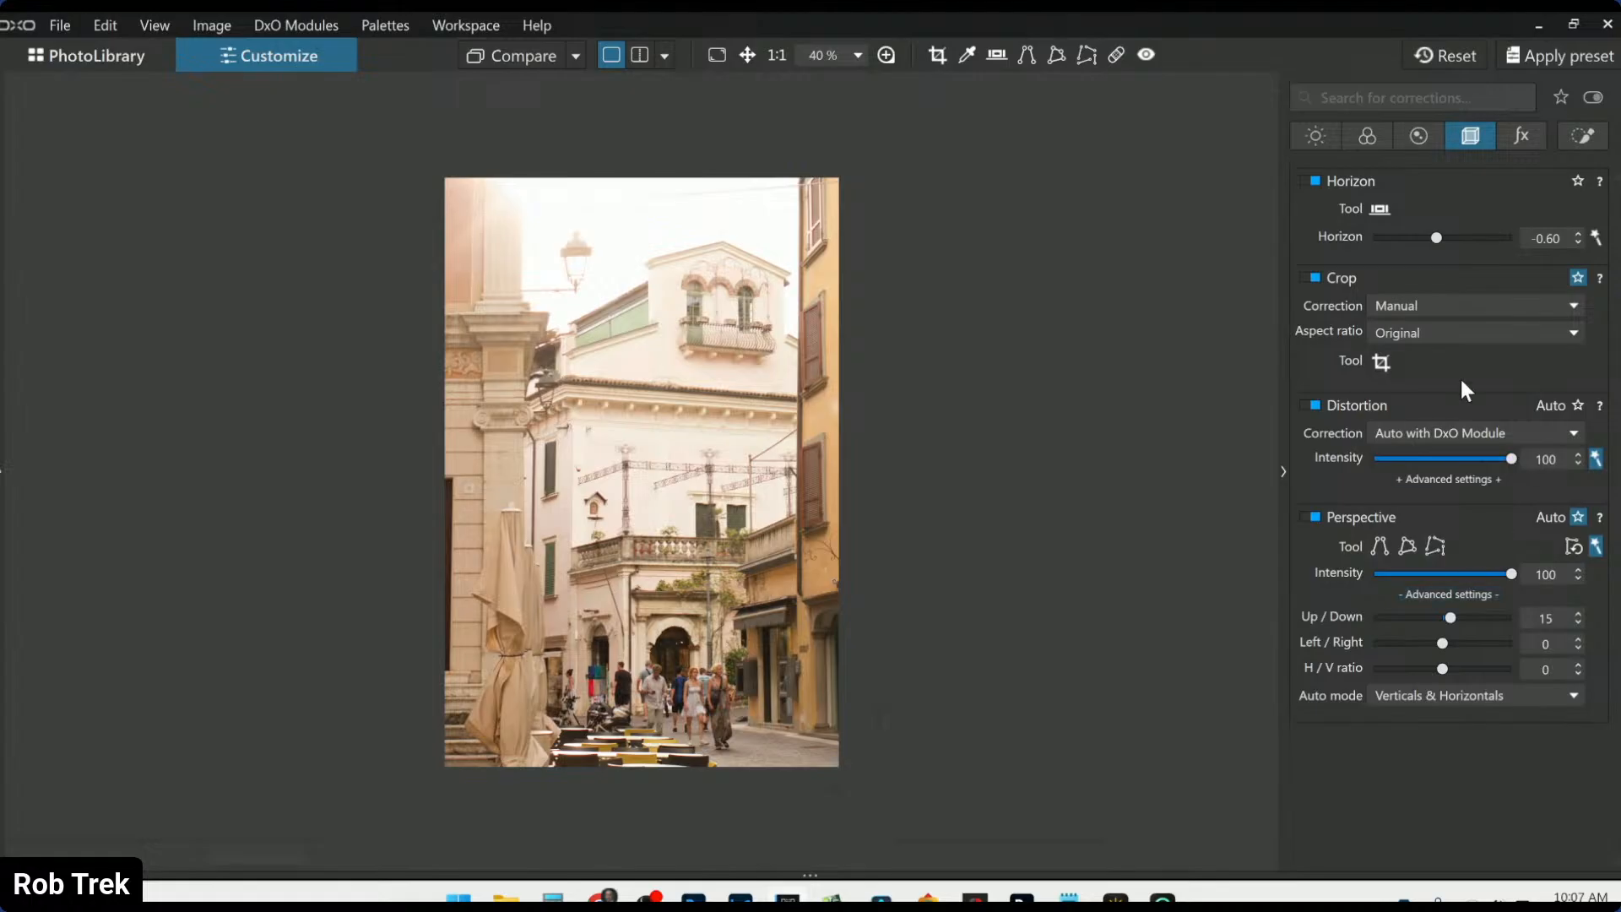
pyautogui.scroll(-5, 1435, 243)
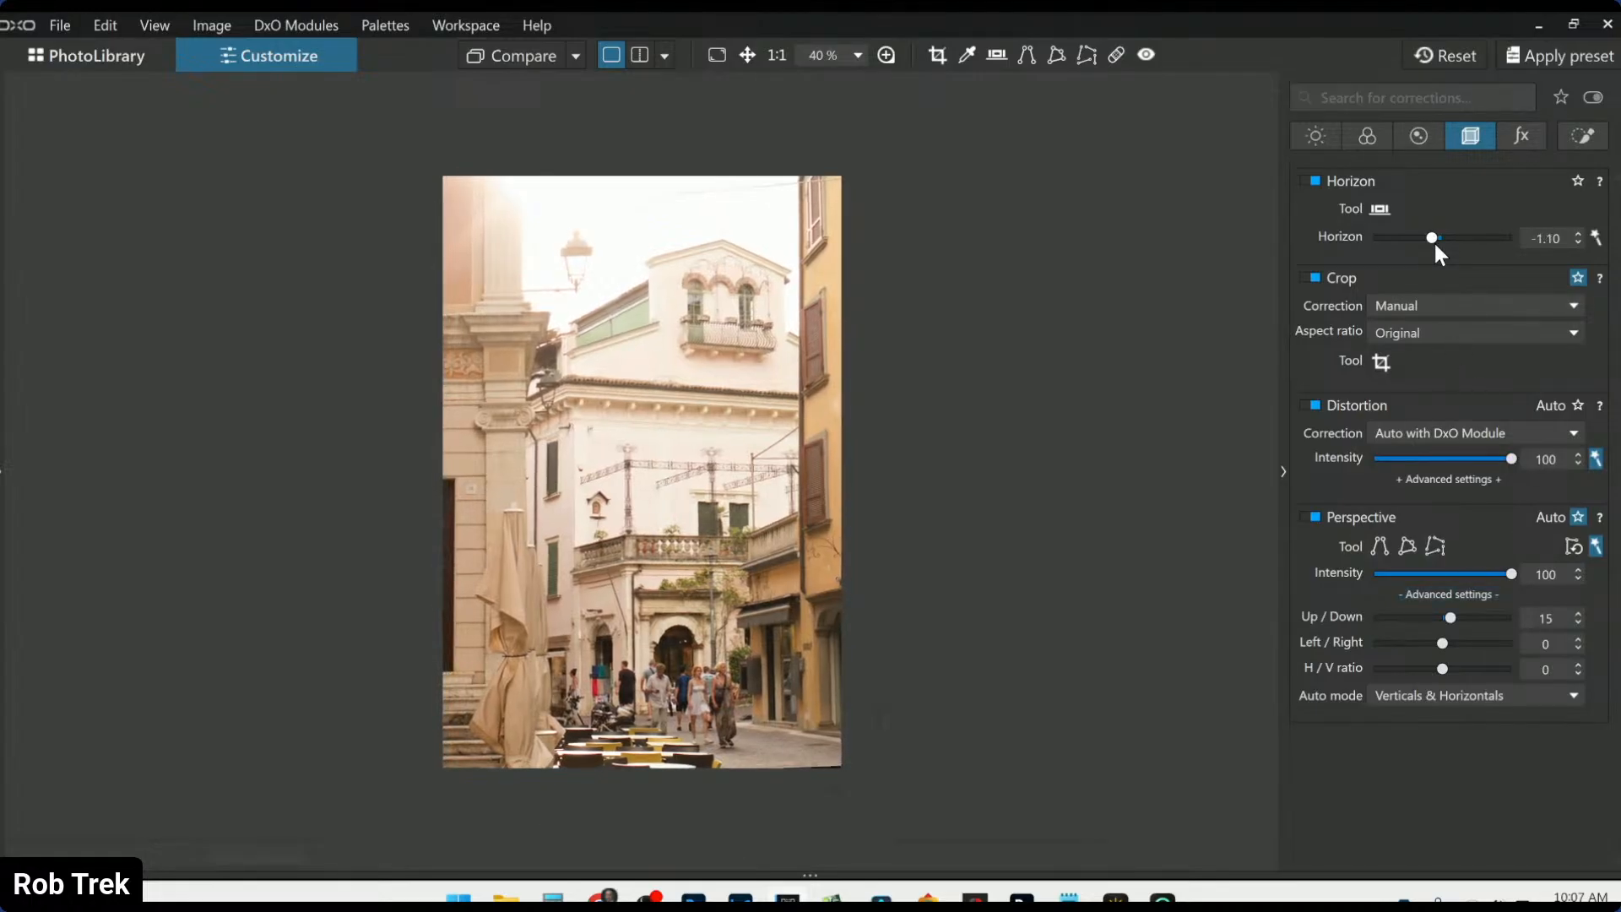
pyautogui.click(1577, 609)
pyautogui.click(1577, 610)
pyautogui.click(1577, 609)
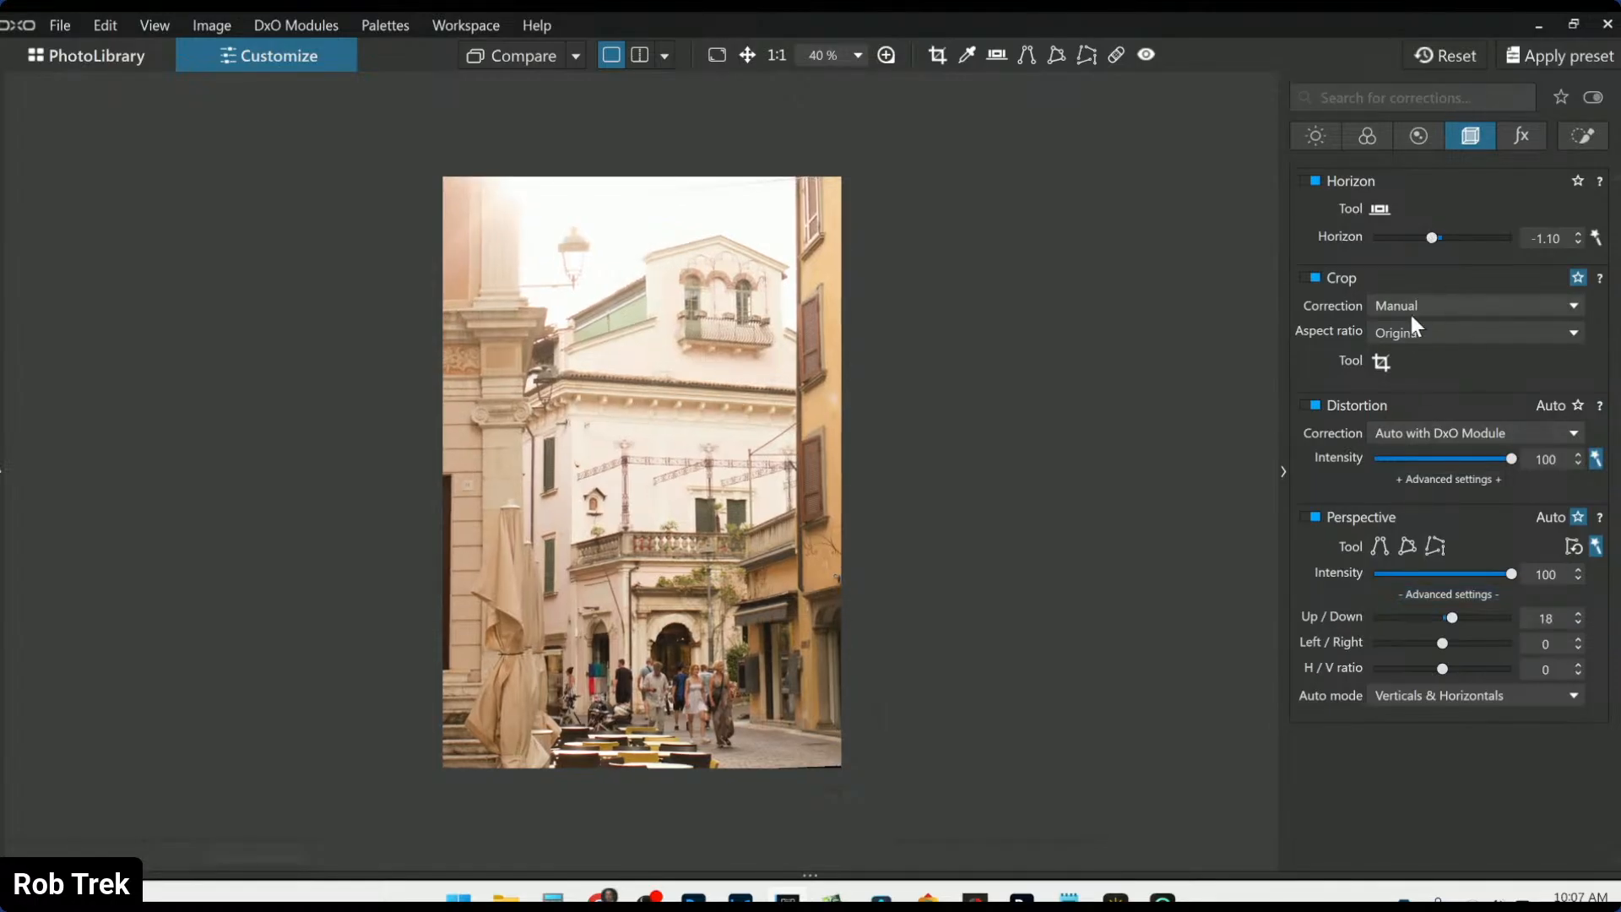
# Reopen the crop of the street photo, nudge the frame slightly up, and apply it
pyautogui.click(1370, 363)
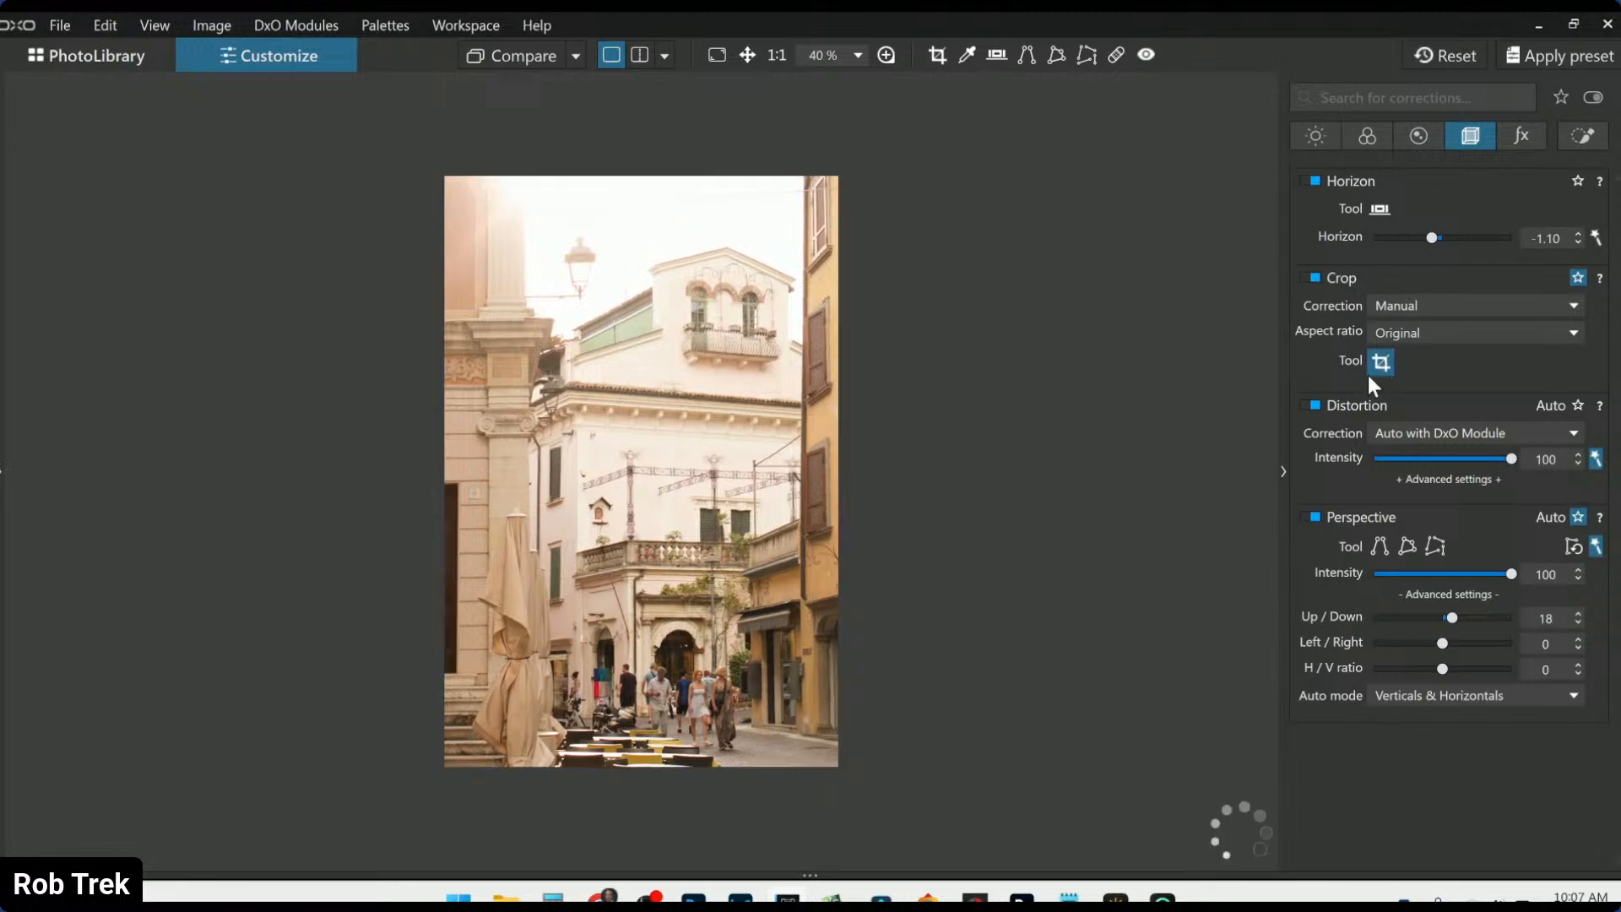
pyautogui.moveTo(680, 681); pyautogui.dragTo(680, 679)
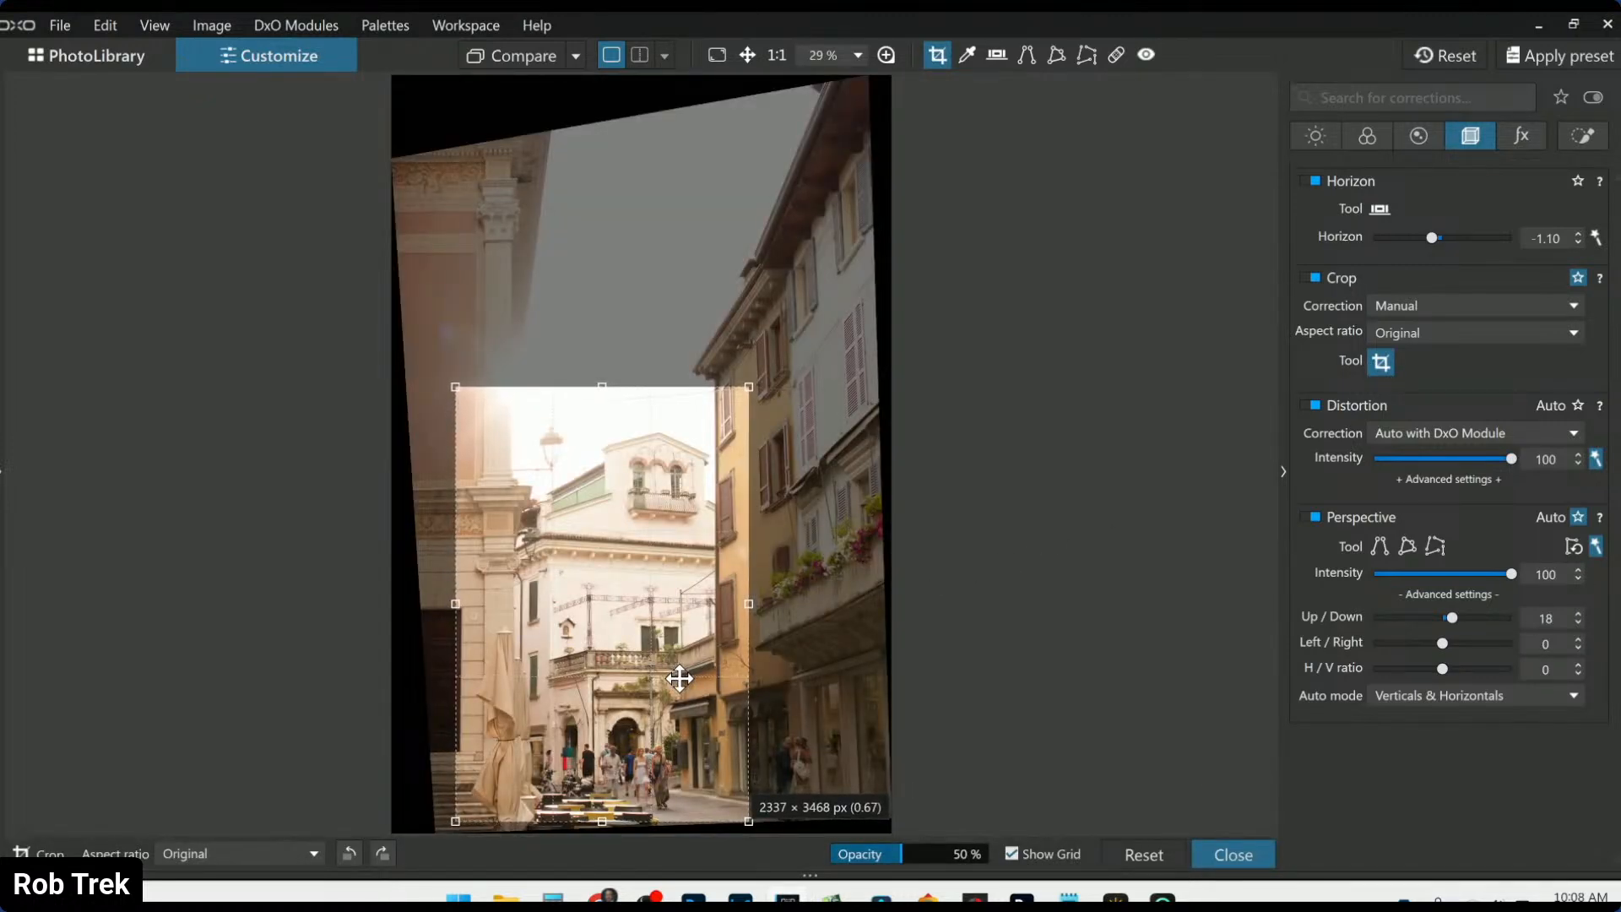
pyautogui.press('Return')
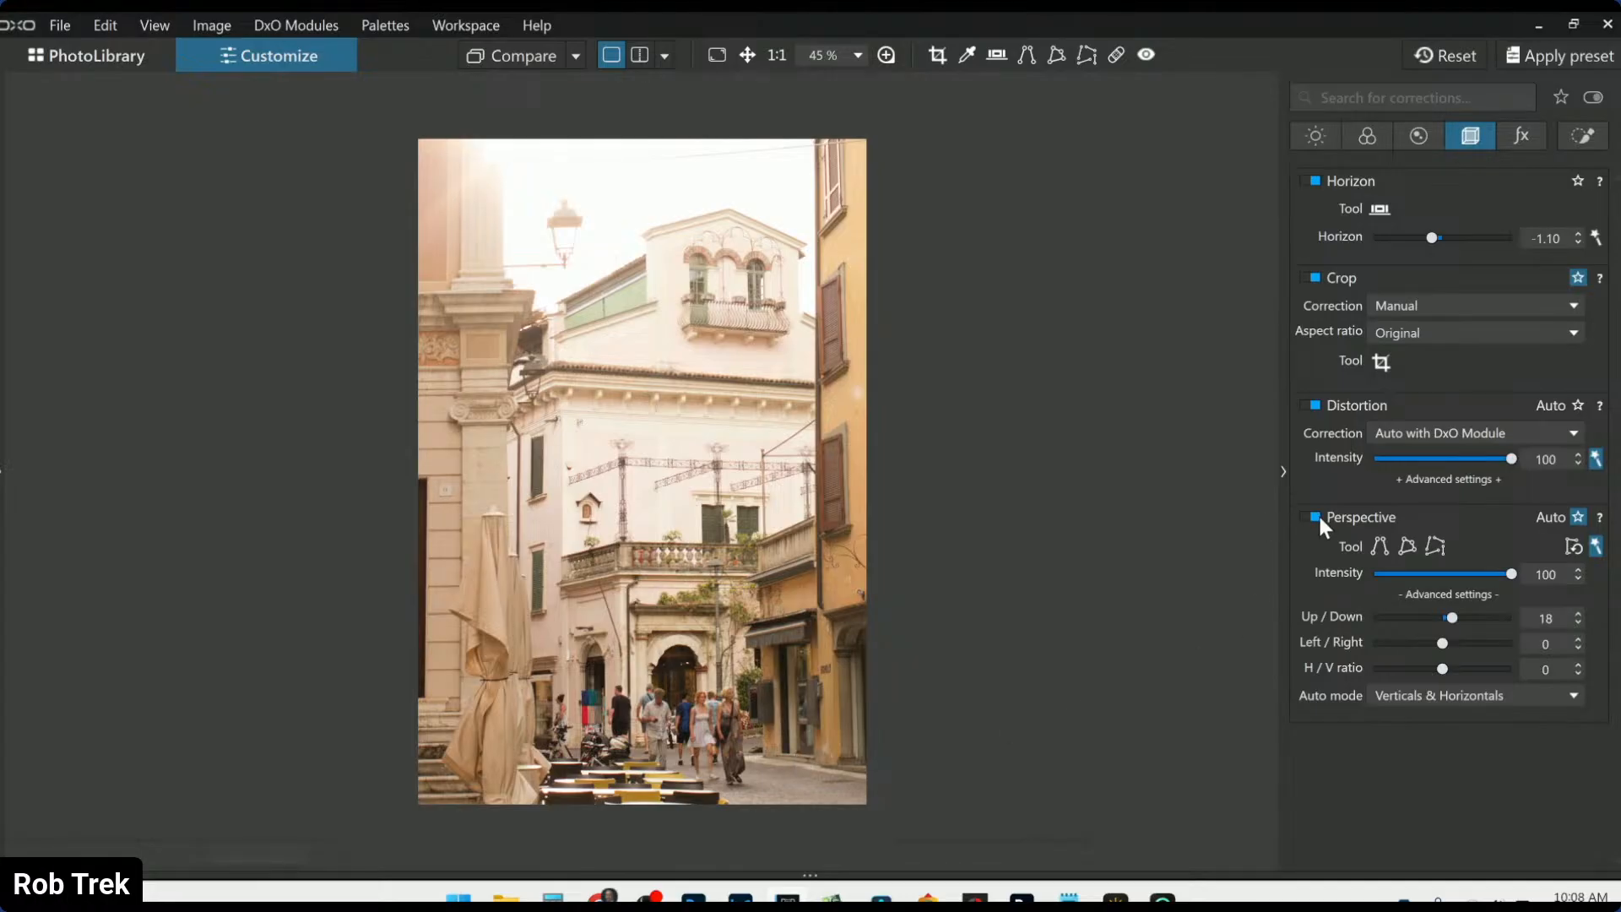
# Enlarge the crop from its upper-left corner to about 2479 × 3719 px and apply it
pyautogui.click(1383, 358)
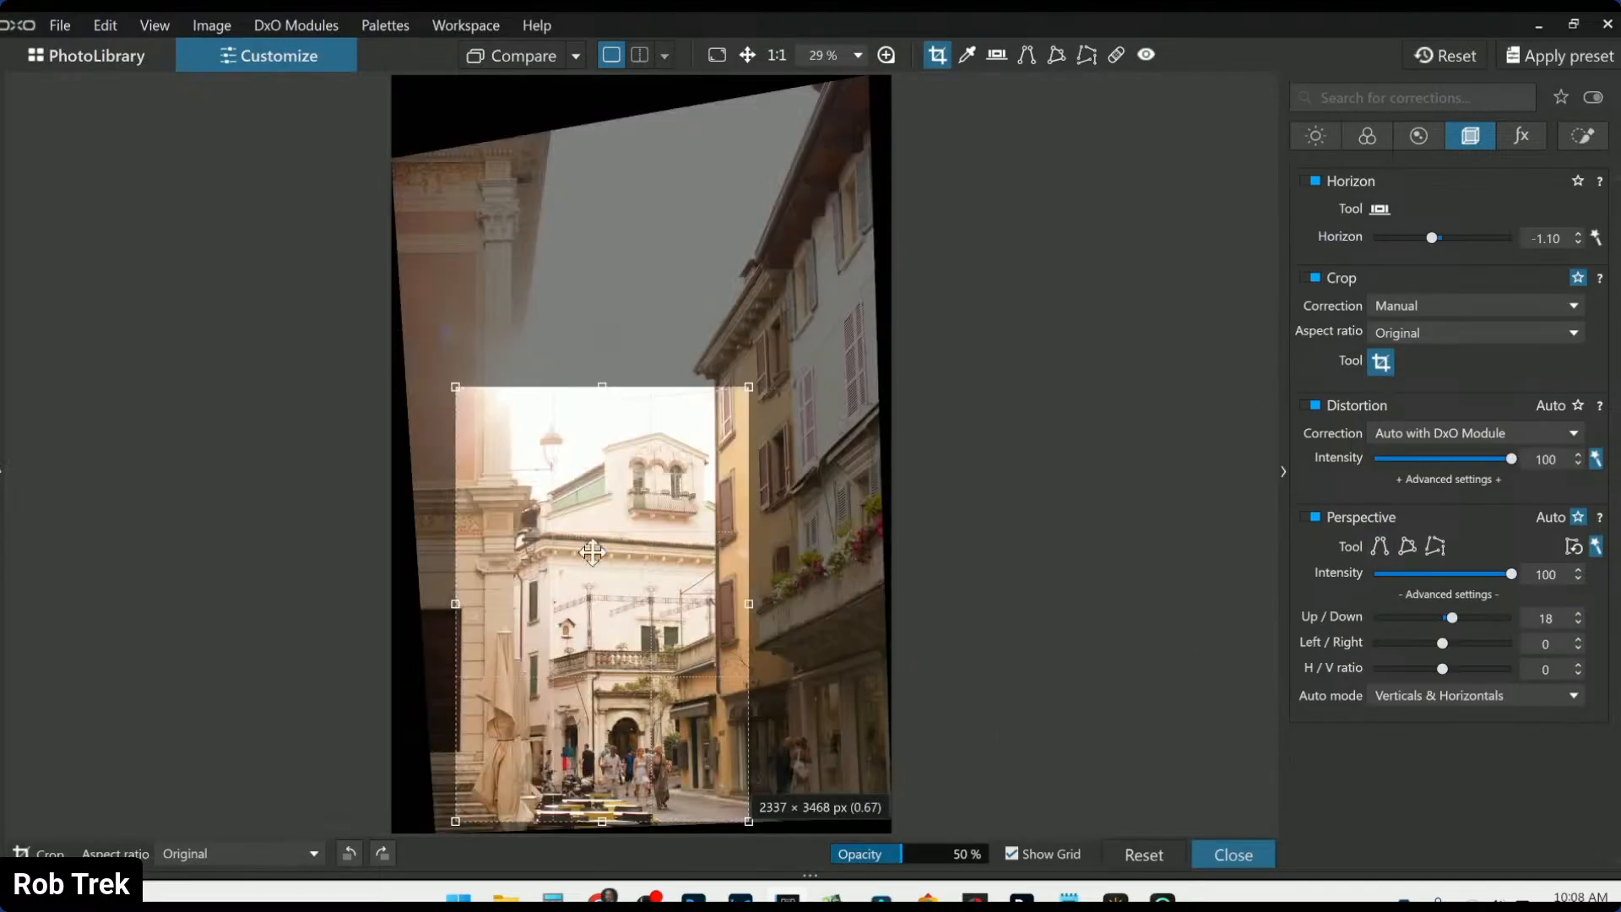
pyautogui.moveTo(448, 376); pyautogui.dragTo(419, 353)
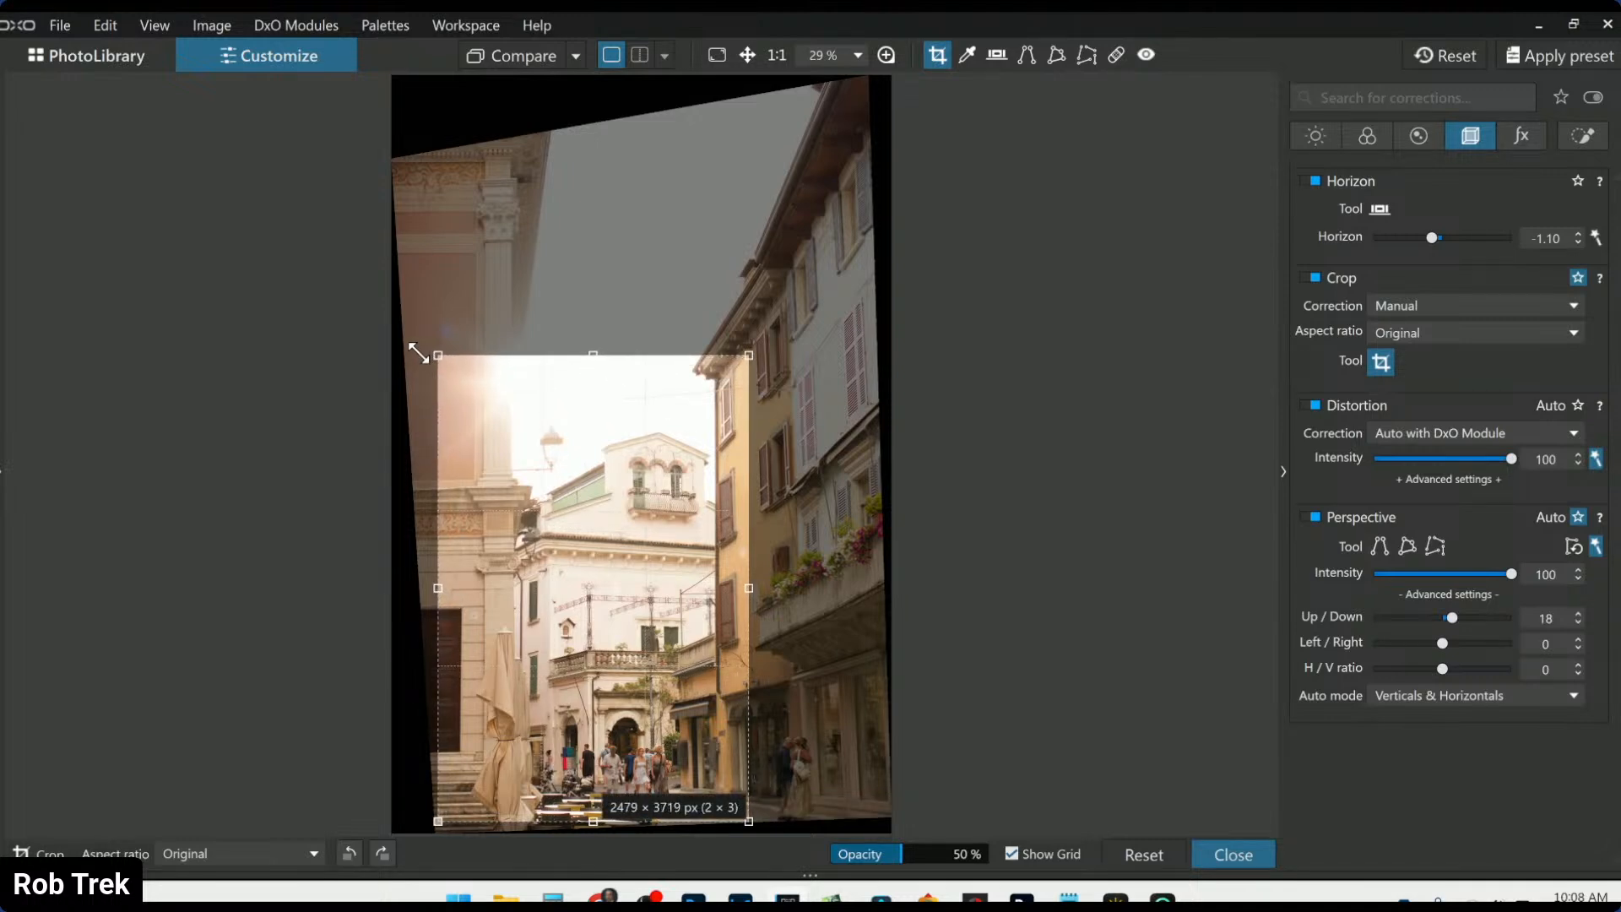
pyautogui.doubleClick(637, 460)
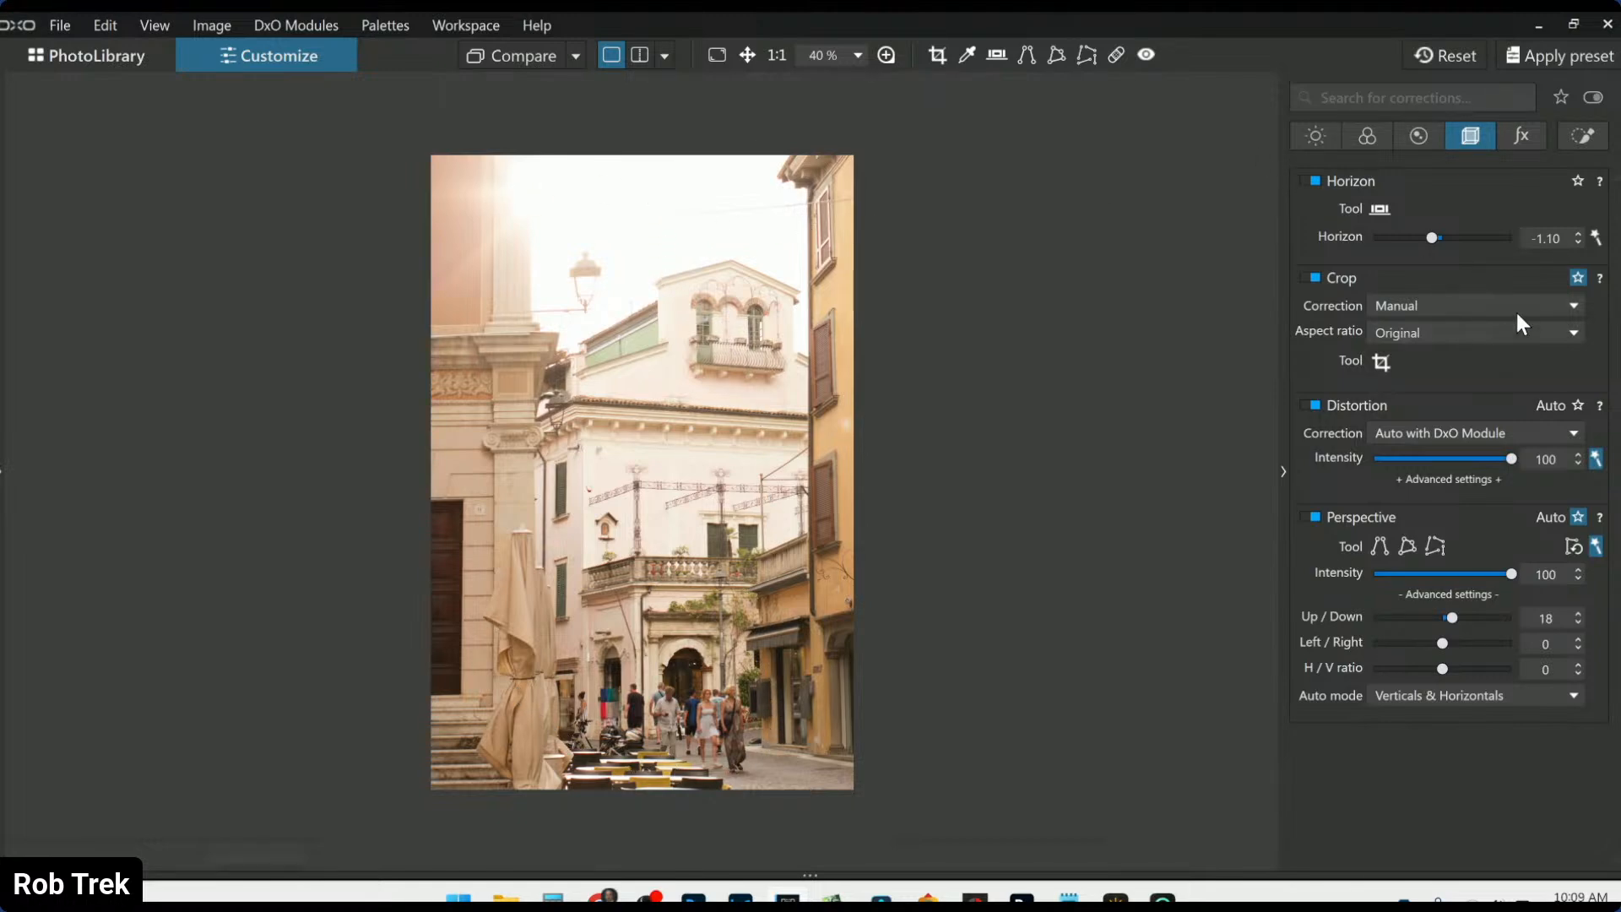
# Add a control line local adjustment starting in the sky and fading out at the building's doorway
pyautogui.click(1583, 136)
pyautogui.click(1384, 212)
pyautogui.moveTo(646, 251); pyautogui.dragTo(640, 647)
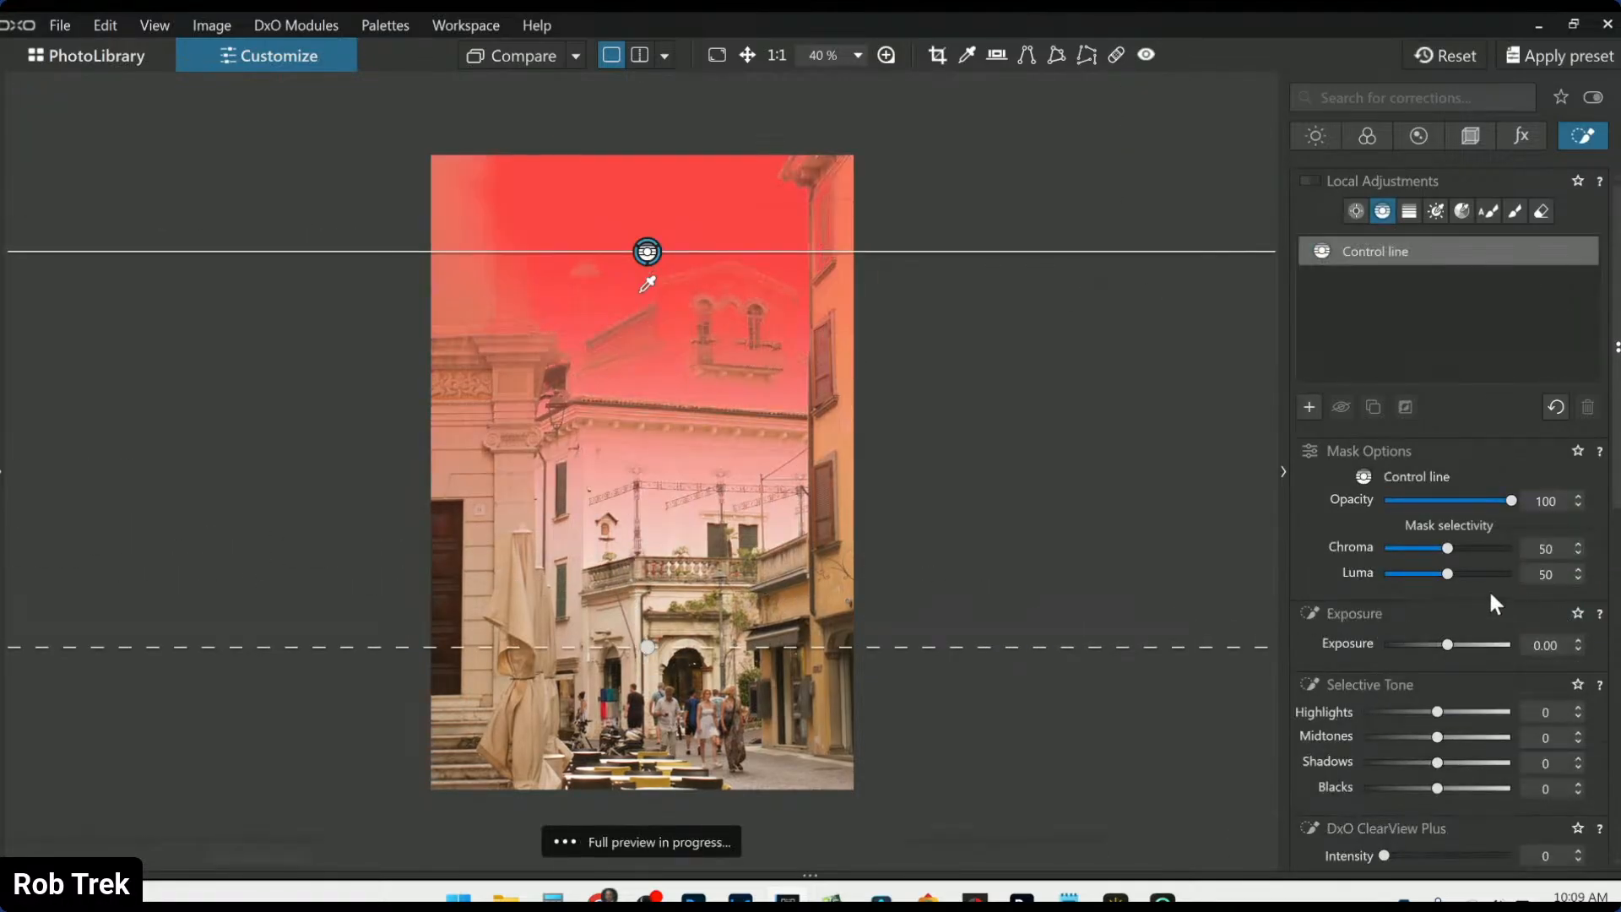
# Try an Exposure of -4.00 on the control line and reset it to 0.00
pyautogui.moveTo(1445, 650); pyautogui.dragTo(1379, 650)
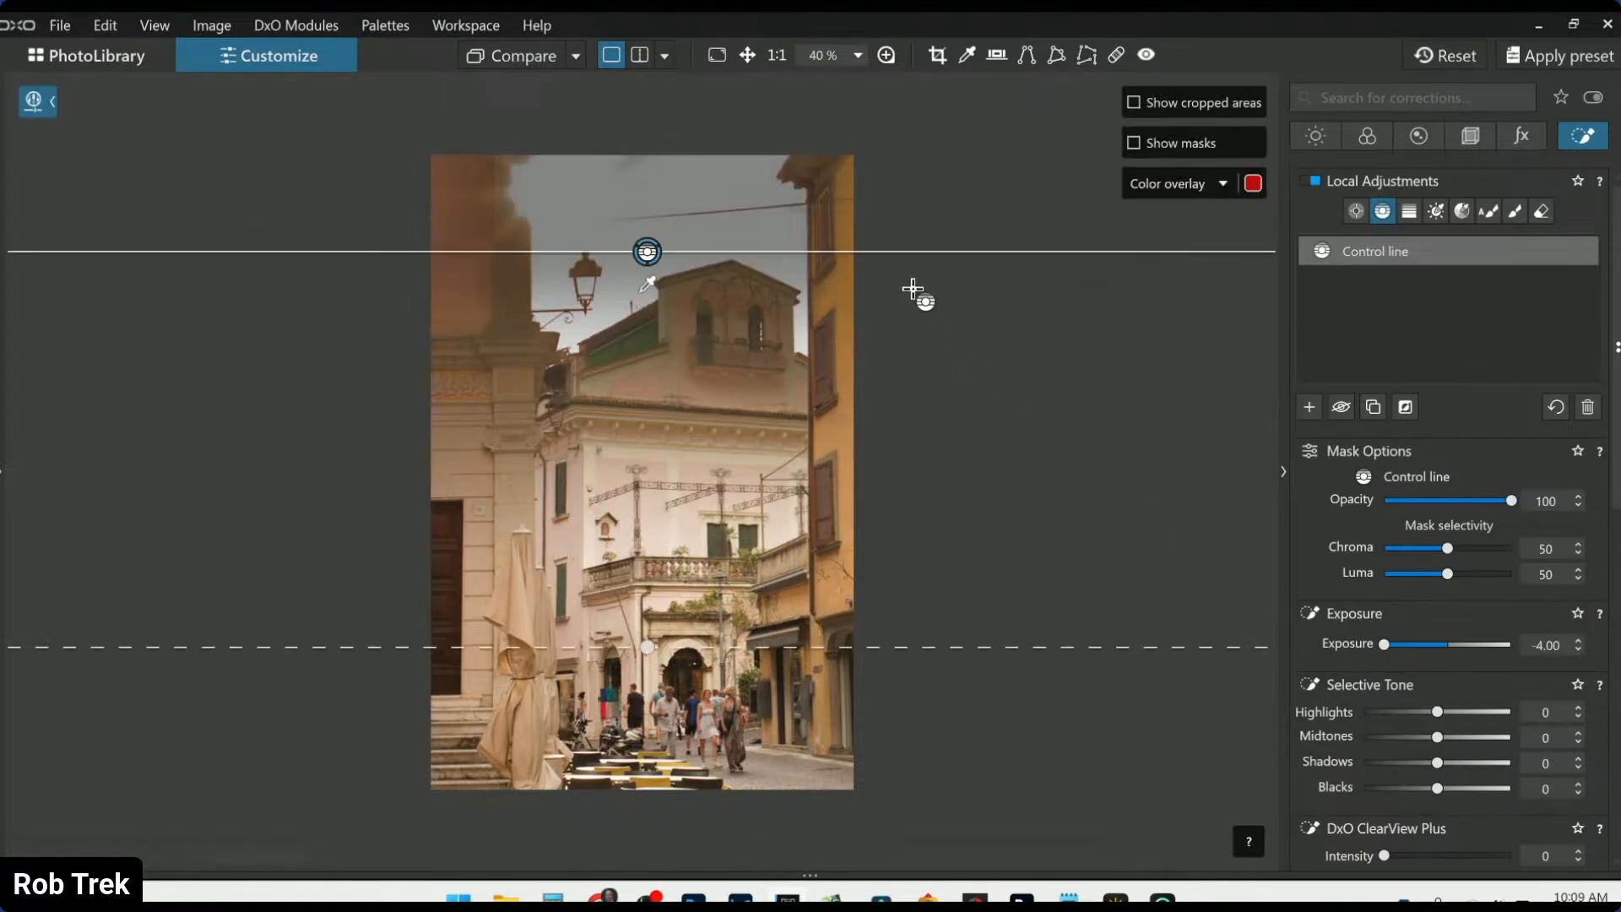
pyautogui.doubleClick(1389, 641)
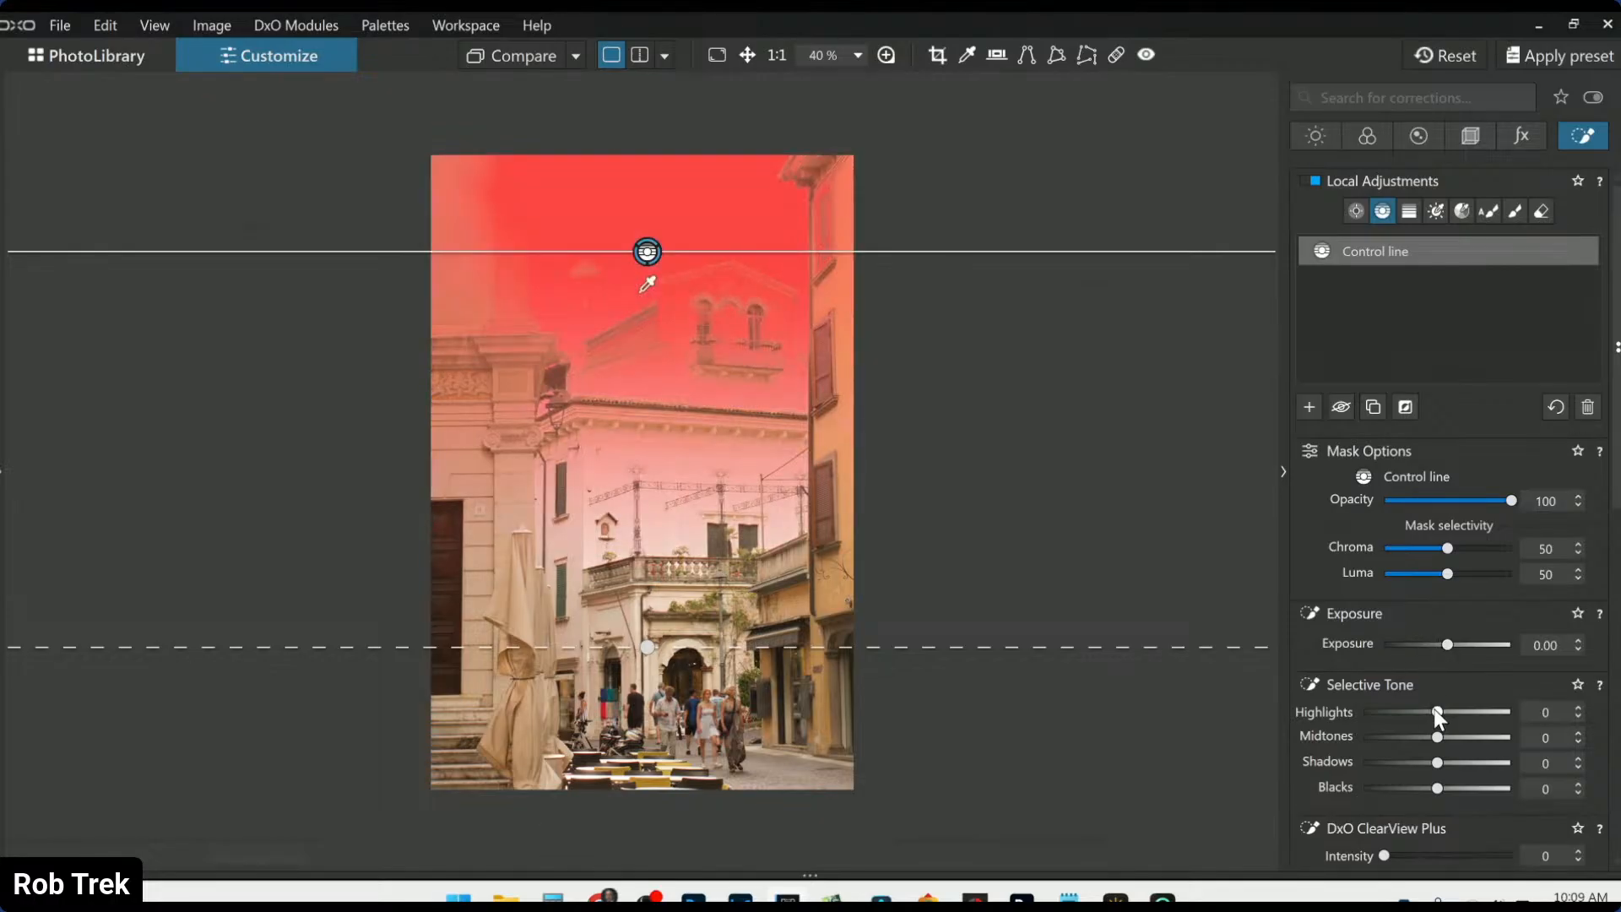
# Set the control line's Highlights to -35 and its Microcontrast to 20
pyautogui.moveTo(1437, 712); pyautogui.dragTo(1411, 712)
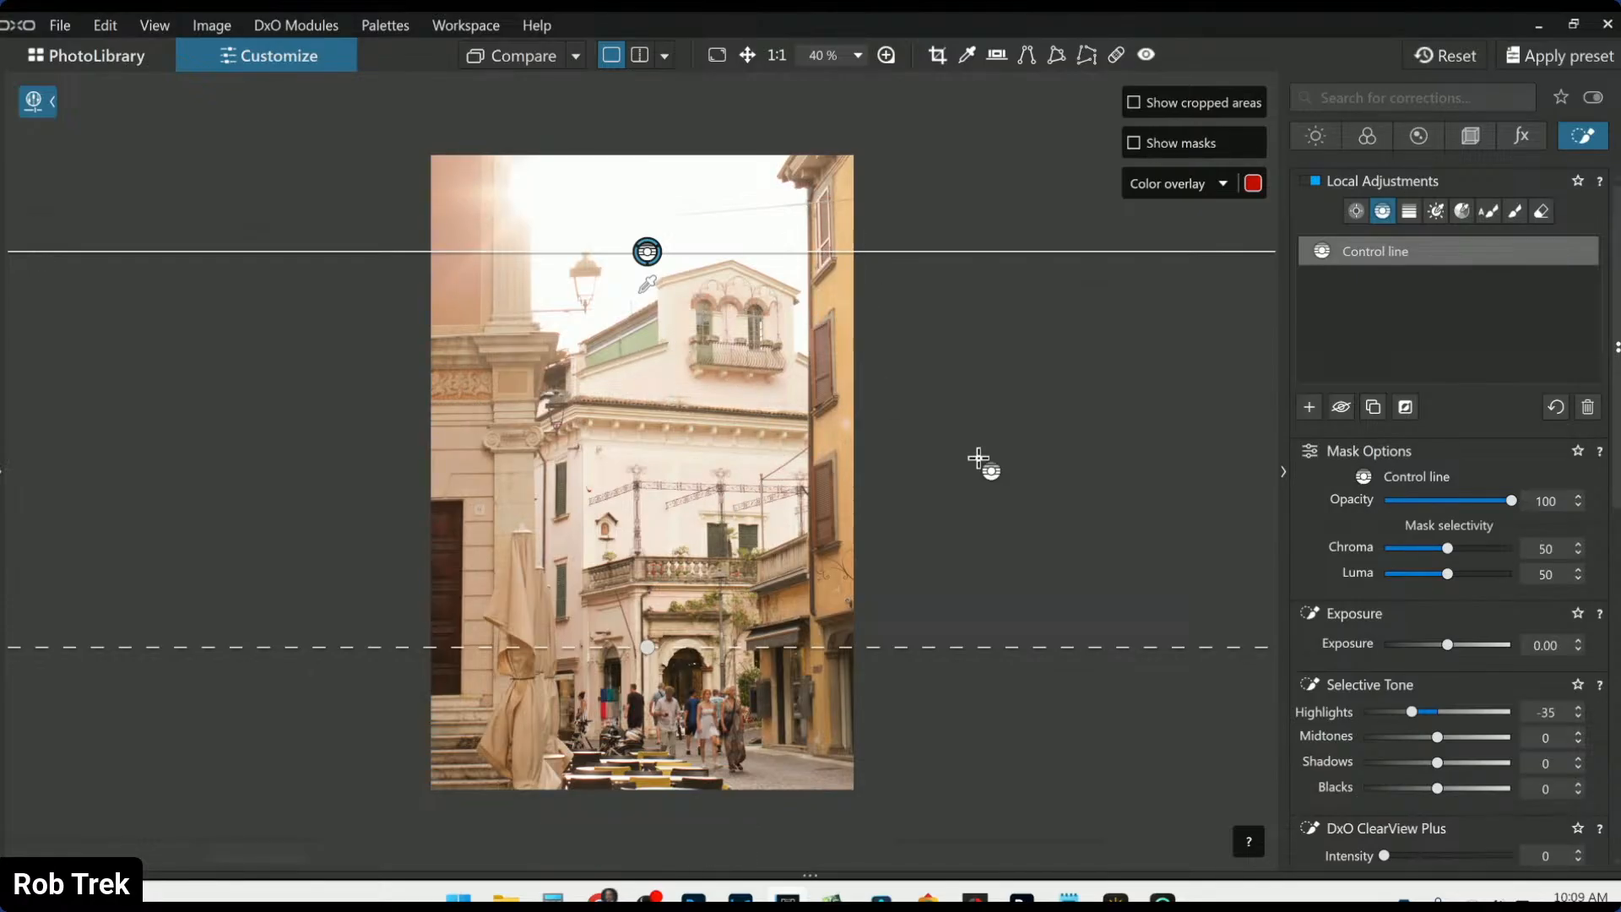
pyautogui.scroll(-2, 1491, 718)
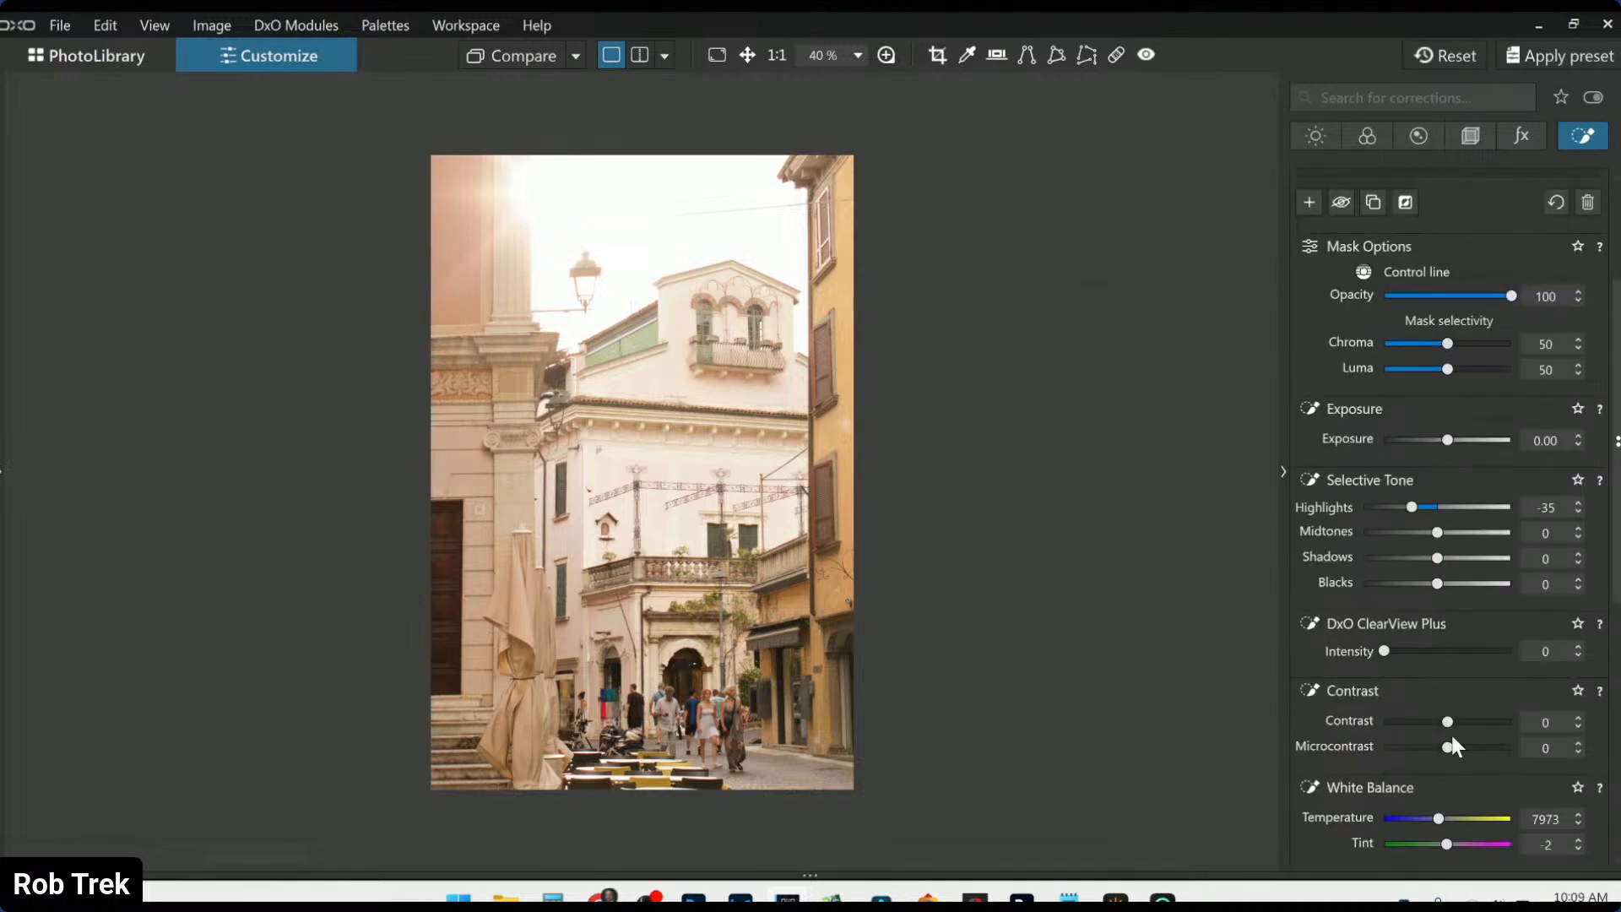
pyautogui.moveTo(1449, 747); pyautogui.dragTo(1459, 749)
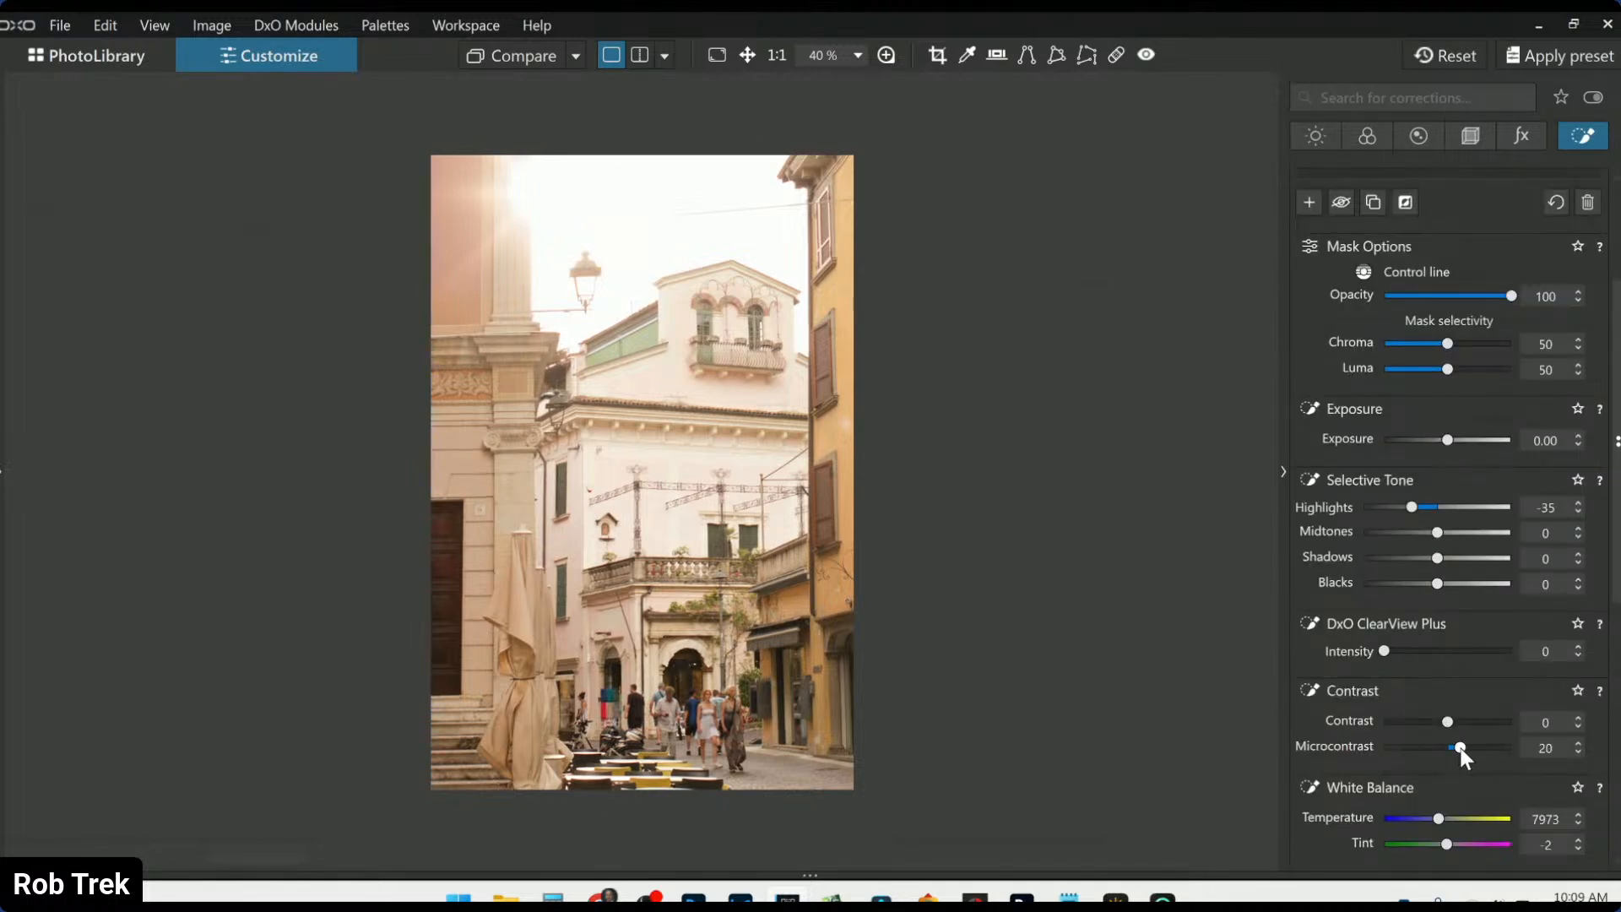
# Try DxO ClearView Plus on the control line at an intensity of 48 and return it to 0
pyautogui.moveTo(1386, 650); pyautogui.dragTo(1445, 651)
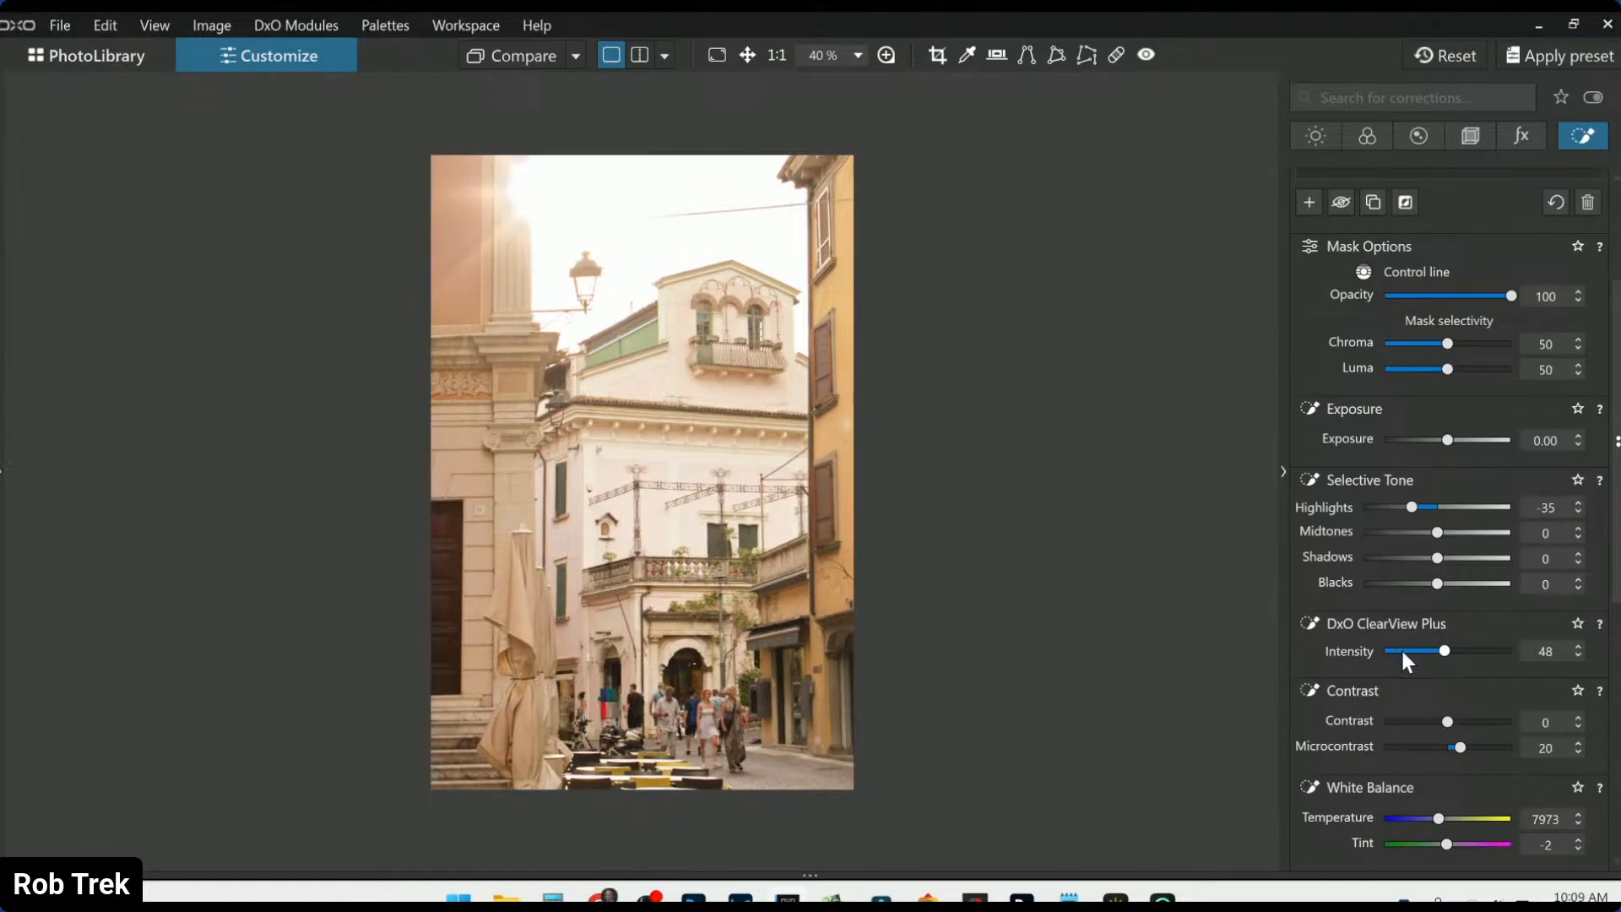
pyautogui.click(1403, 651)
pyautogui.moveTo(1404, 651); pyautogui.dragTo(1406, 651)
pyautogui.moveTo(1404, 650); pyautogui.dragTo(1391, 651)
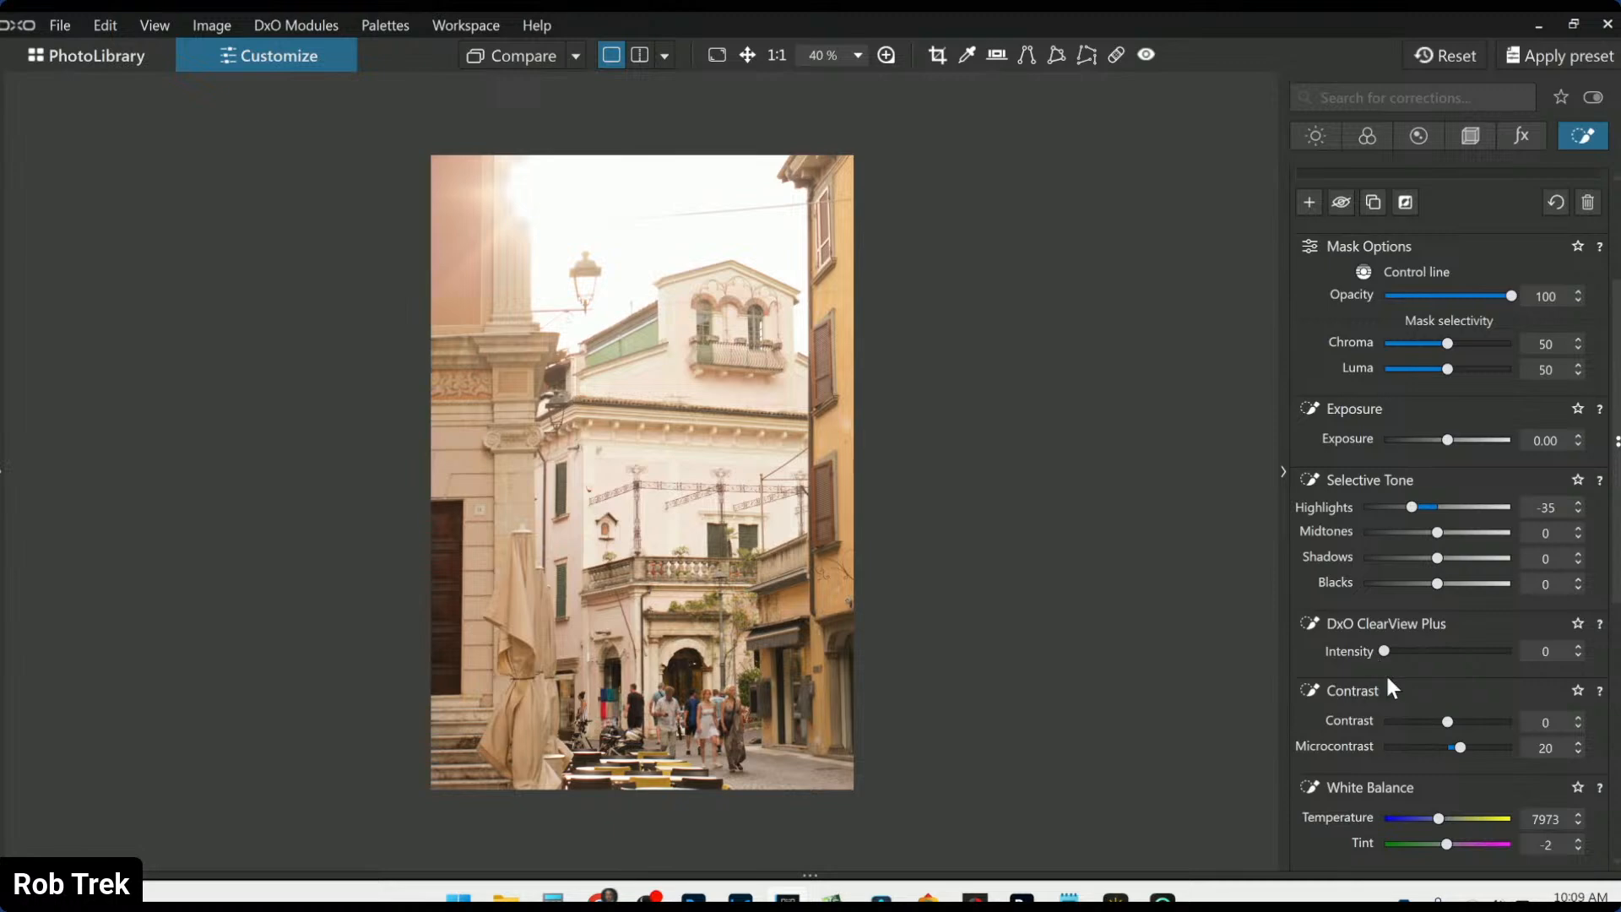
# Set the sky control line's Microcontrast to 35 and its Highlights to -17, and deselect the mask
pyautogui.moveTo(1461, 748); pyautogui.dragTo(1470, 747)
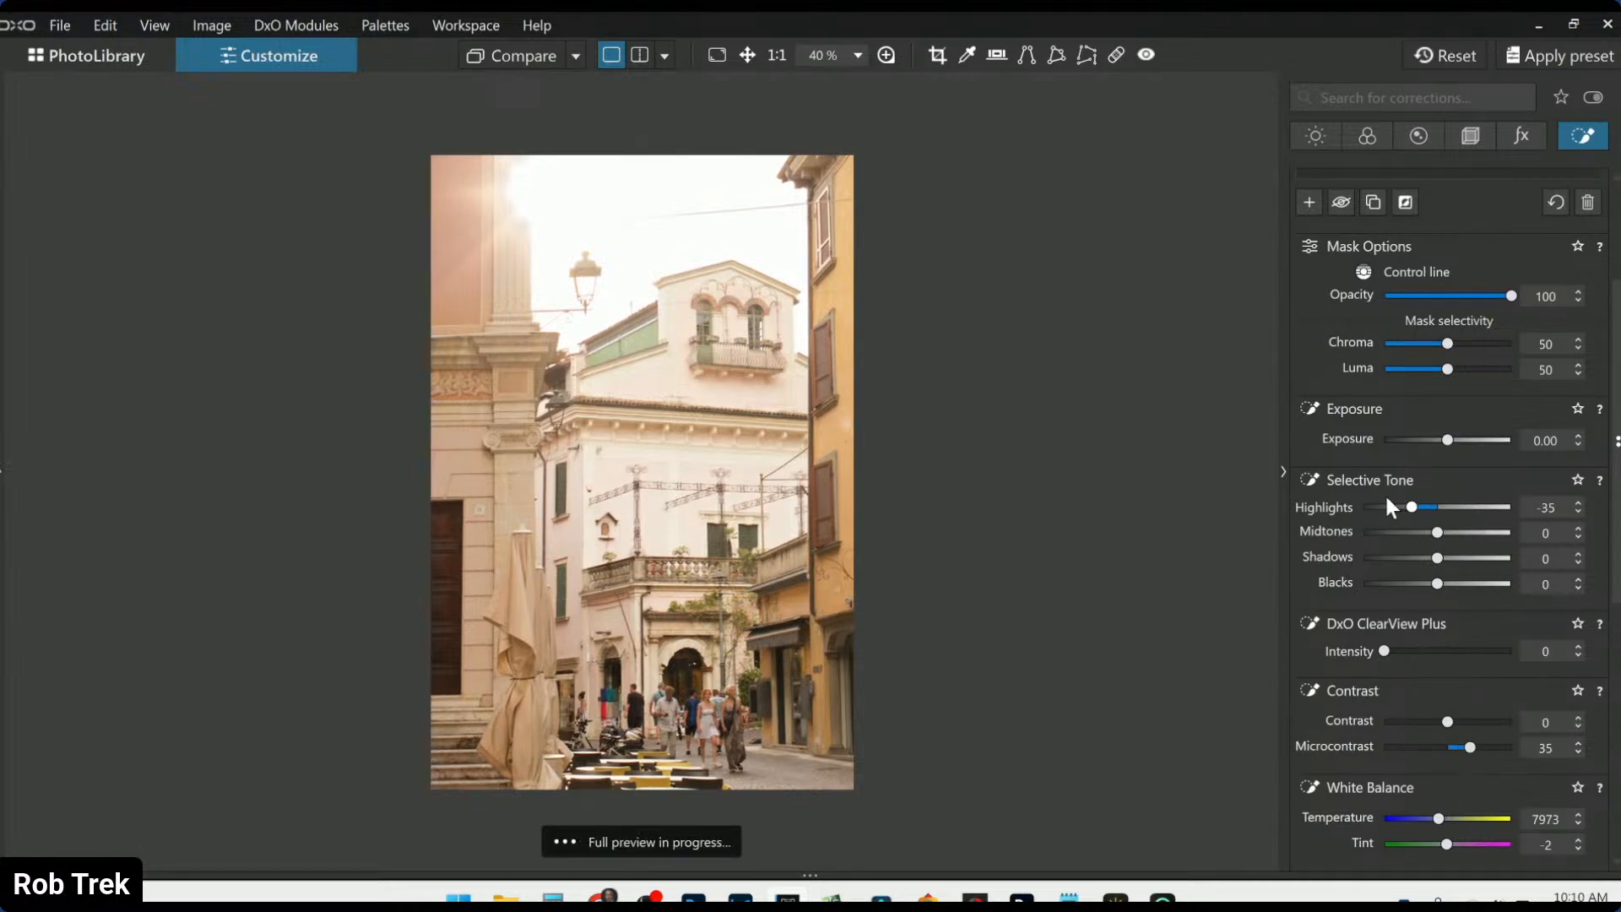
pyautogui.moveTo(1411, 508); pyautogui.dragTo(1427, 511)
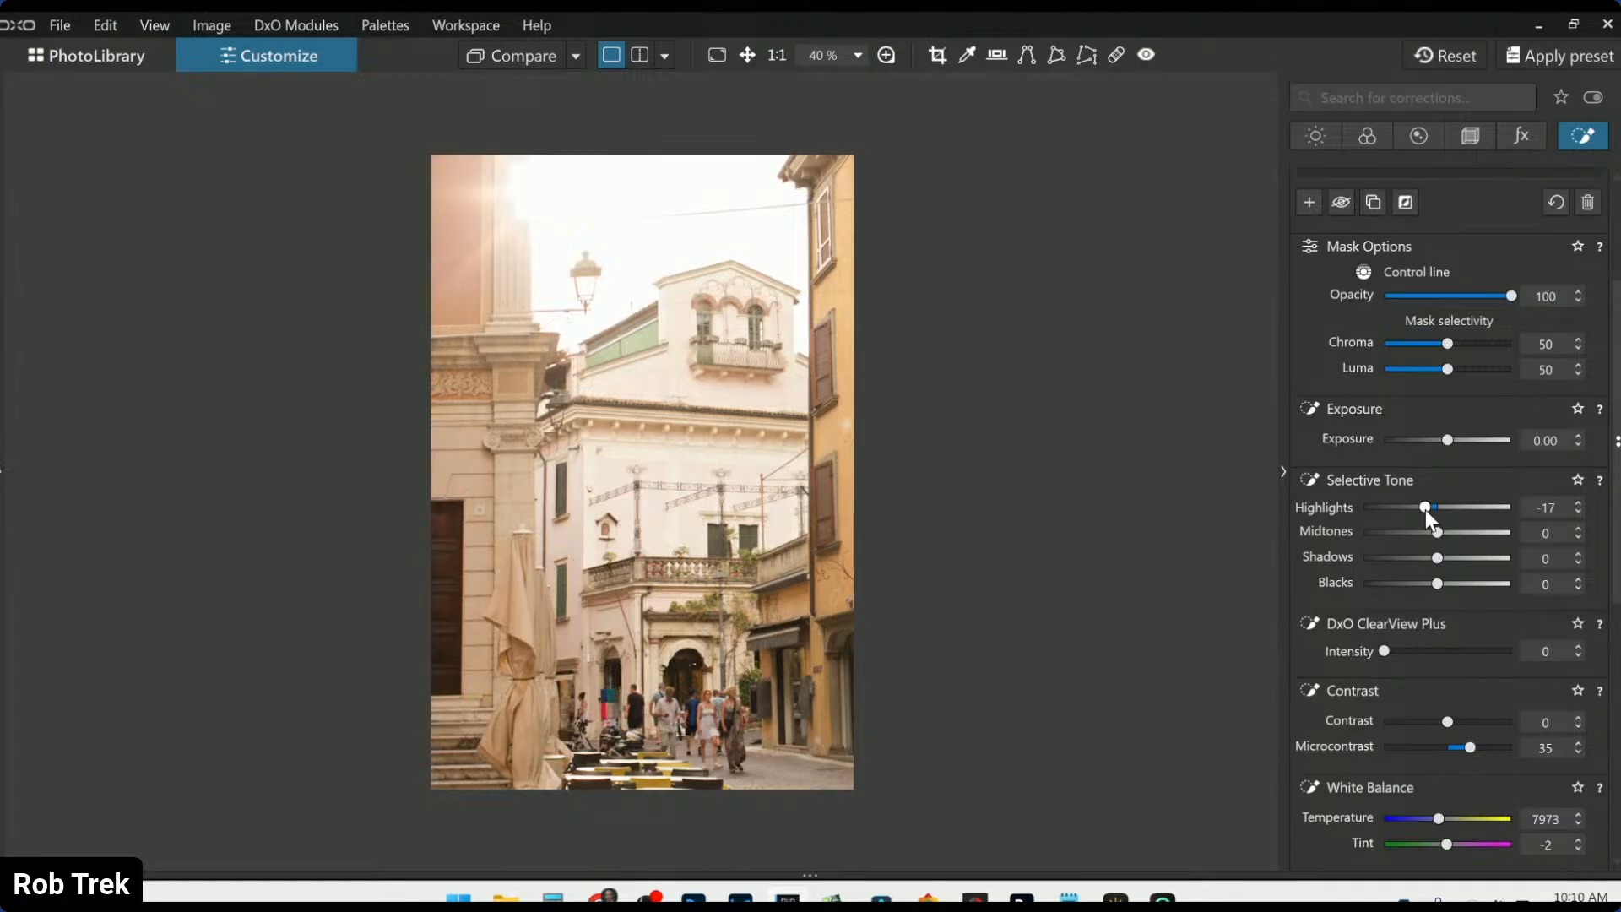
pyautogui.moveTo(1385, 651)
pyautogui.mouseDown()
pyautogui.moveTo(1413, 654)
pyautogui.moveTo(1390, 653)
pyautogui.mouseUp()
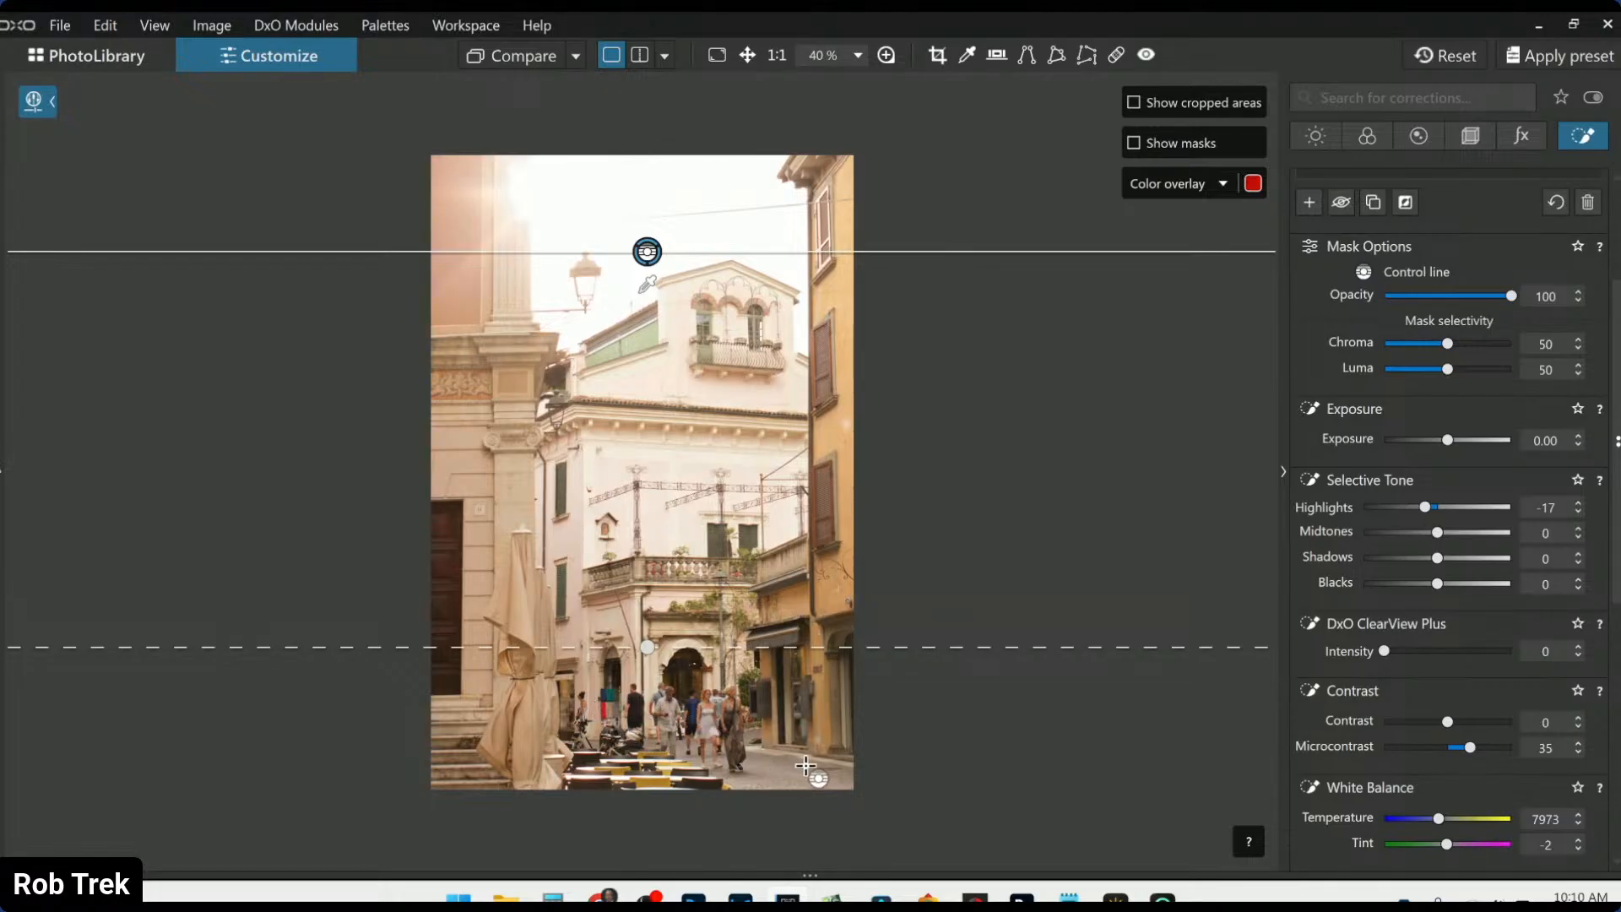
pyautogui.press('Escape')
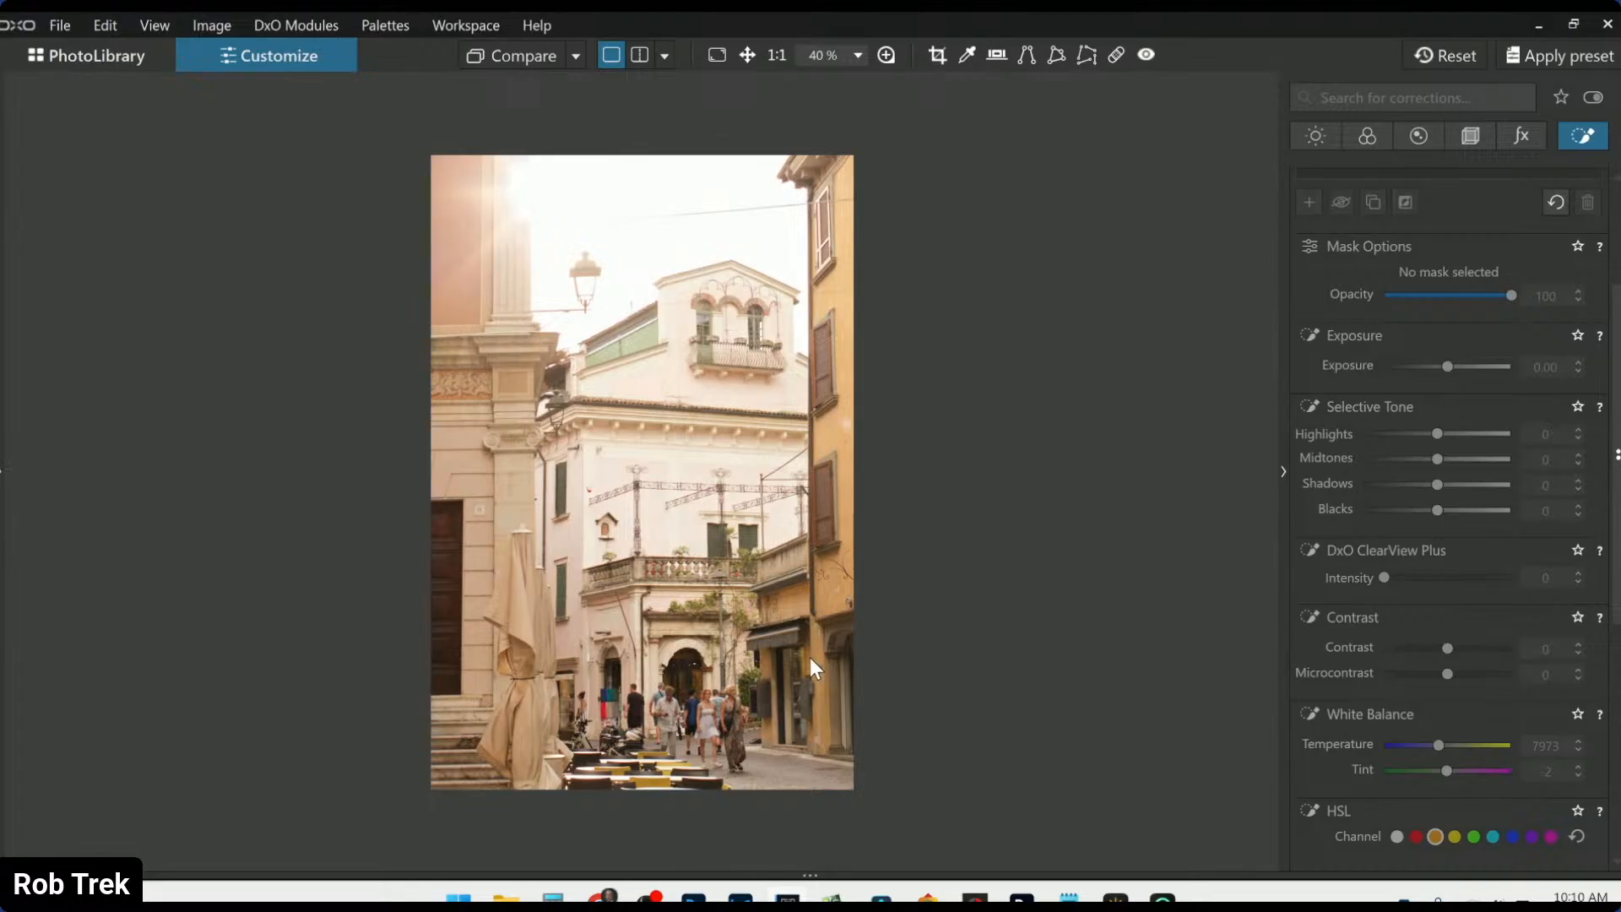
# Add a control point local adjustment on the pedestrians, with one point on the woman in the long dress and another on the man in front of the archway
pyautogui.scroll(1, 697, 796)
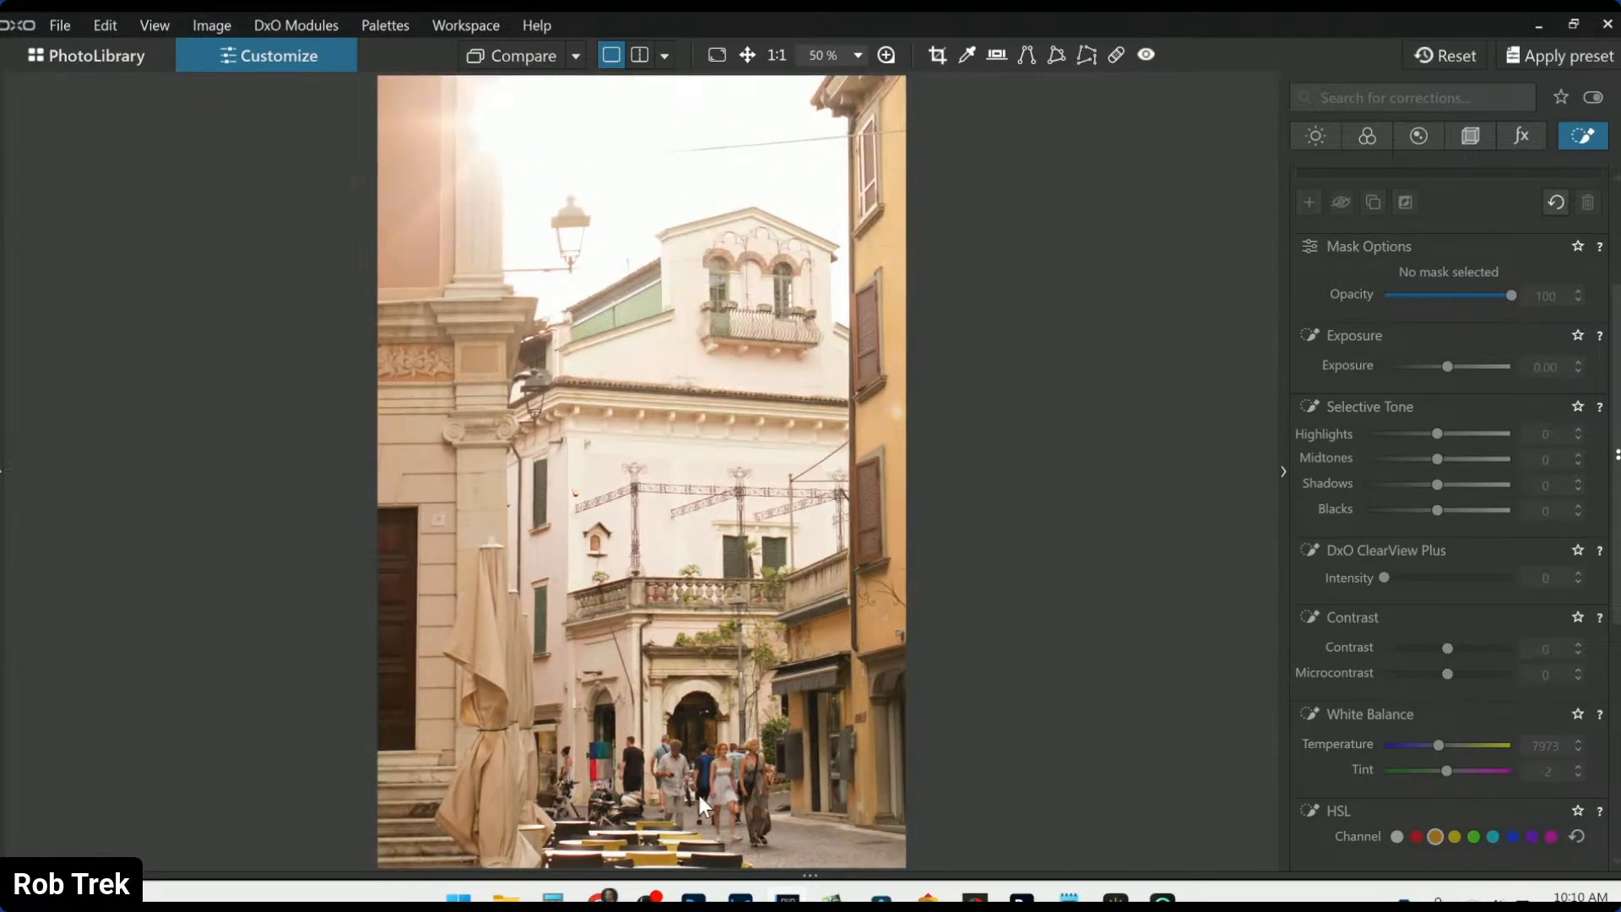
pyautogui.scroll(3, 1404, 403)
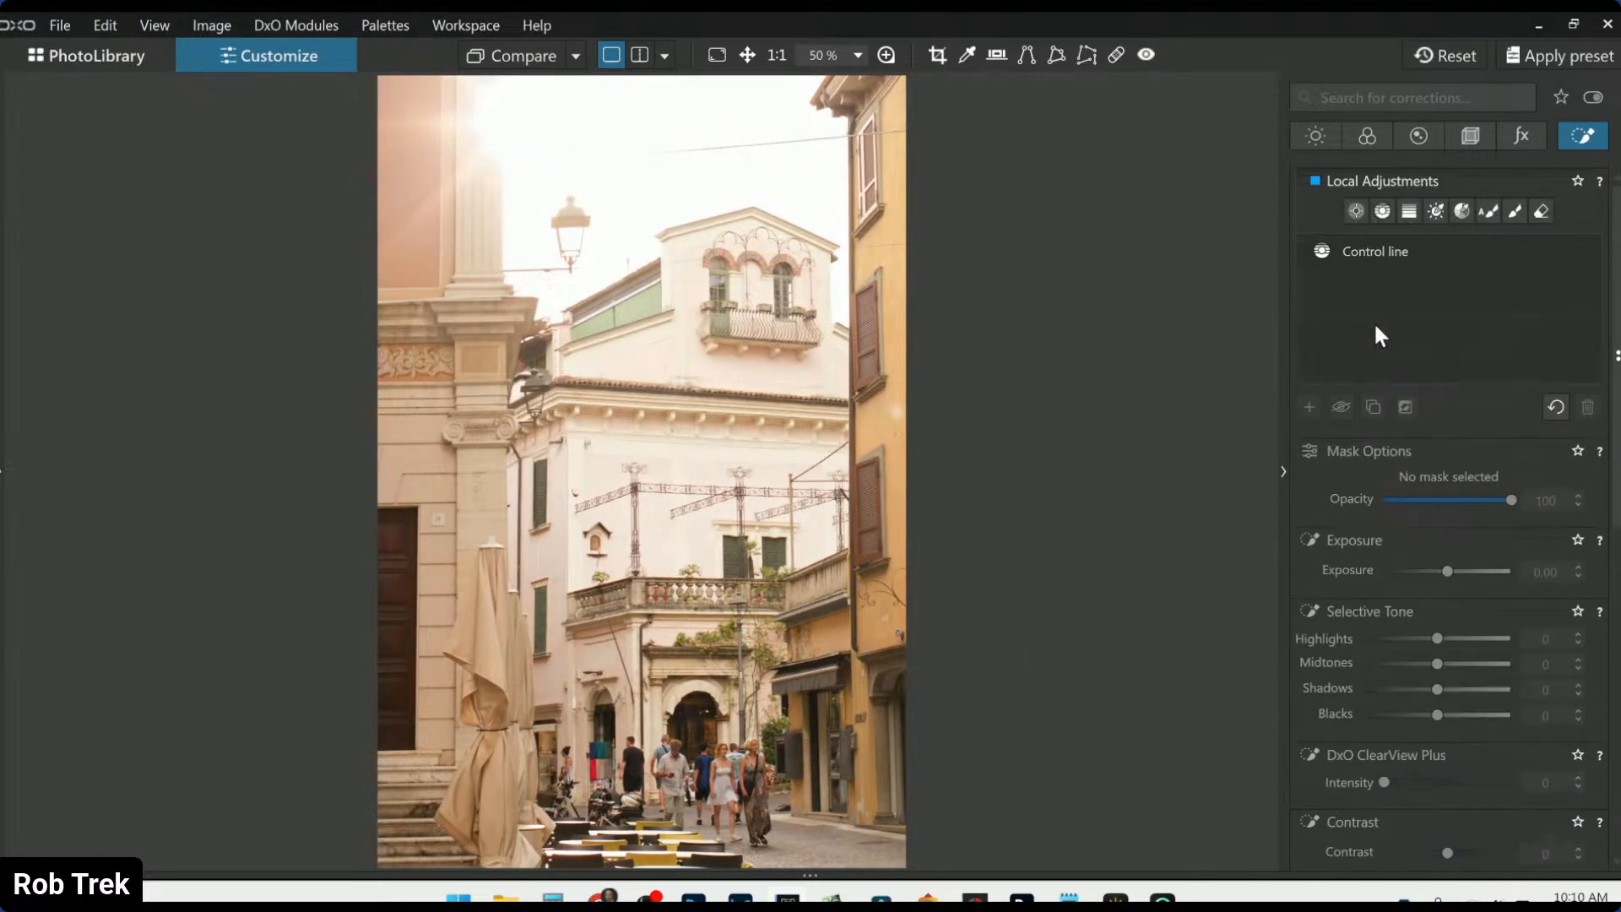
pyautogui.click(1357, 213)
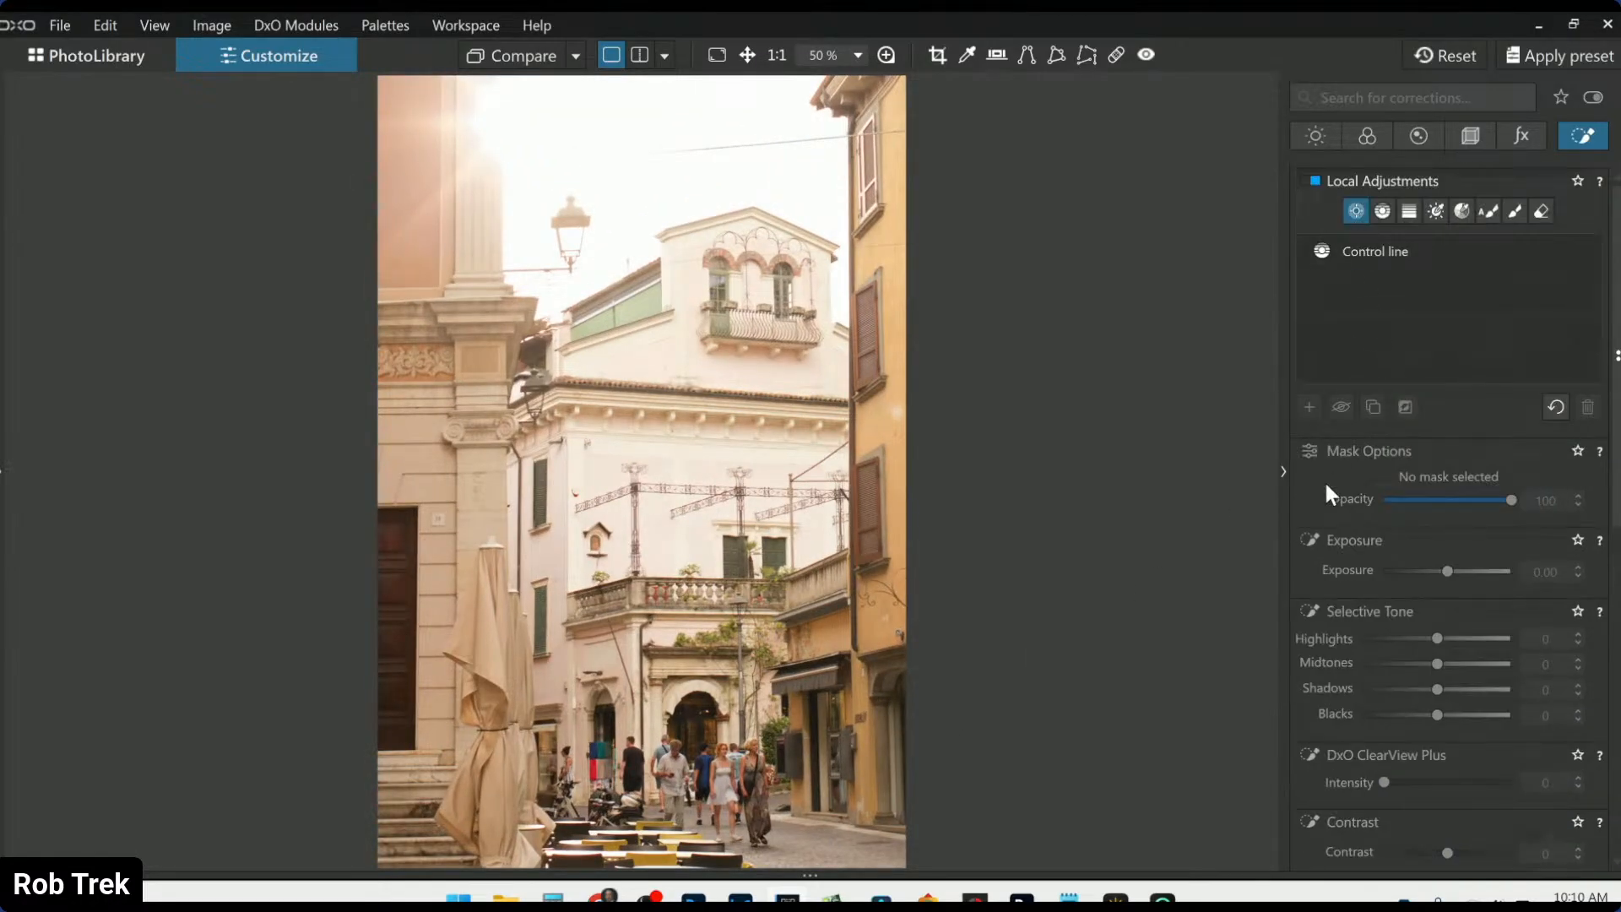
pyautogui.click(1310, 405)
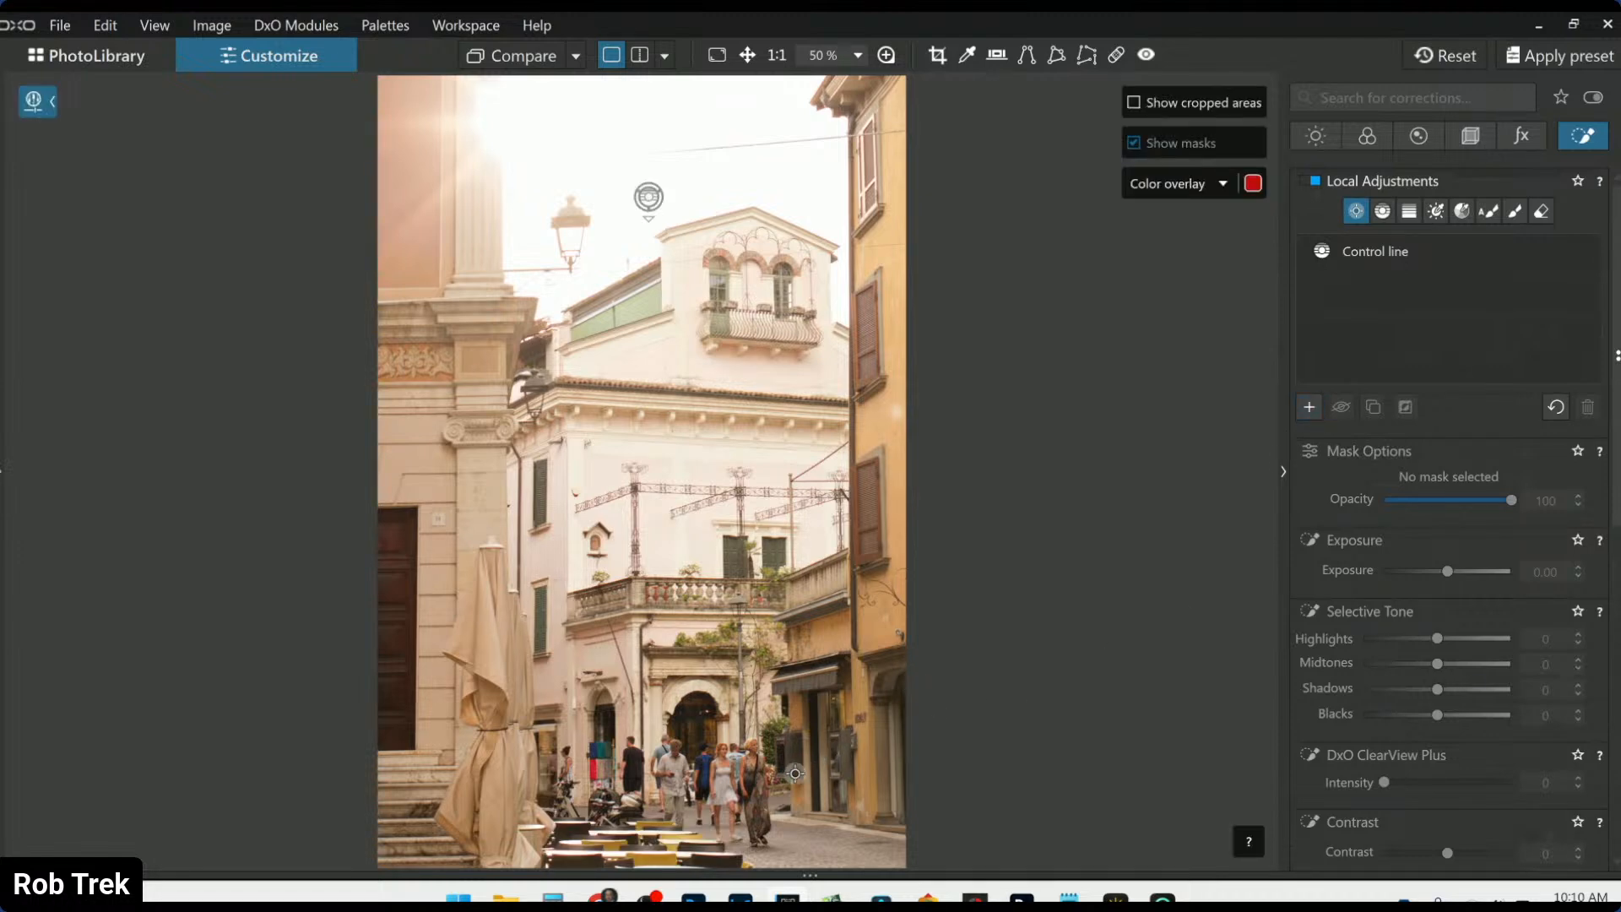
pyautogui.click(748, 778)
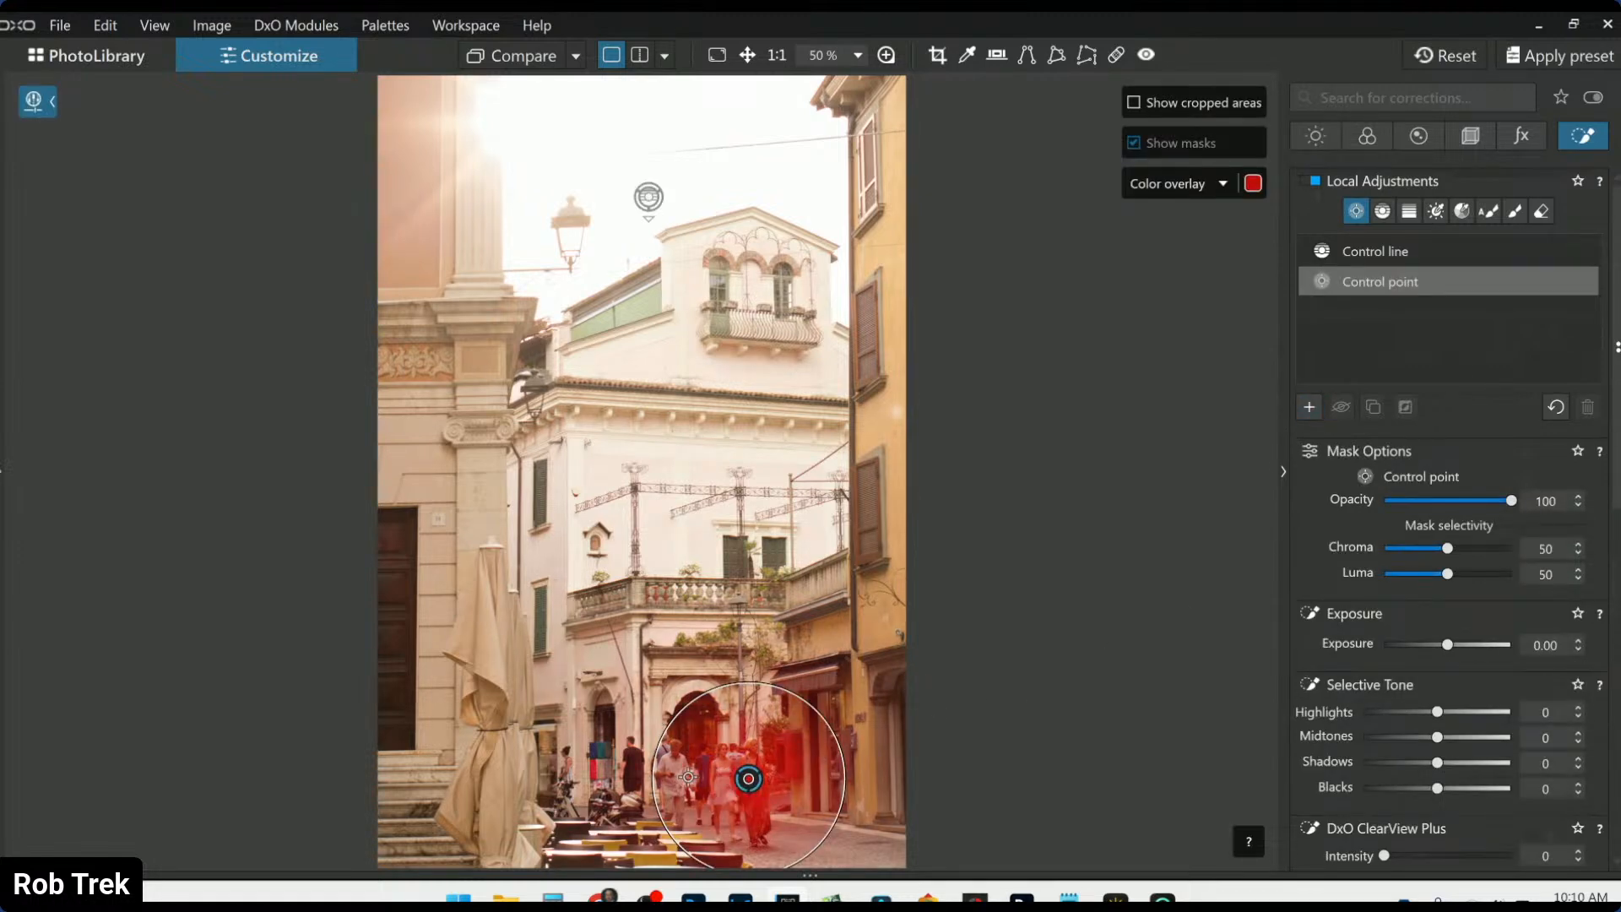
pyautogui.click(678, 777)
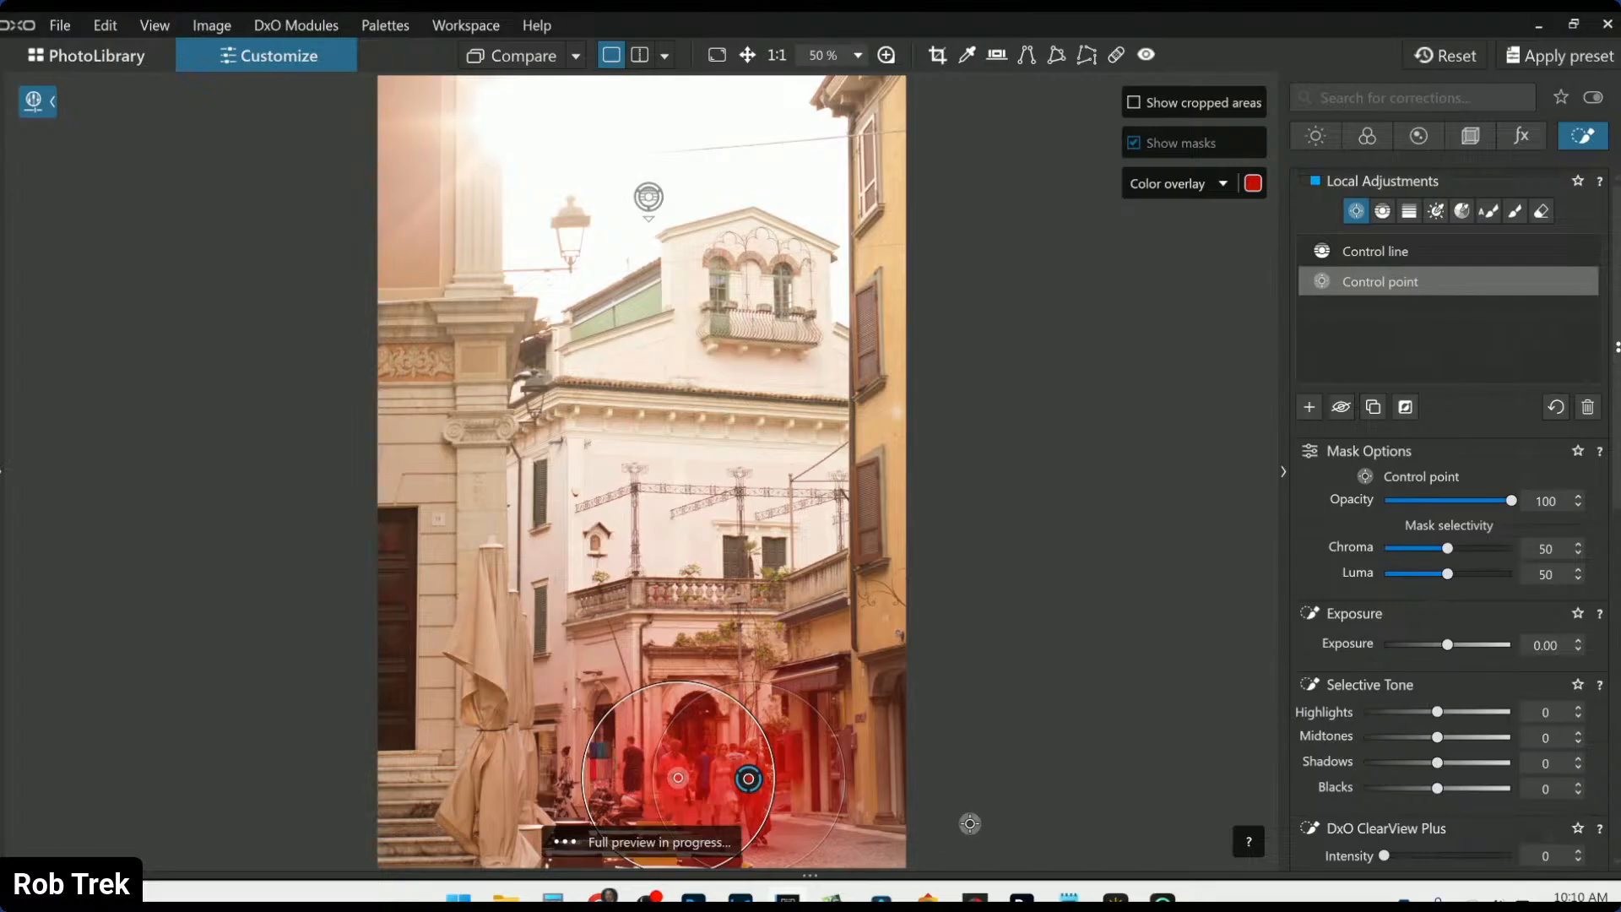
# Set the pedestrians' control point mask to an Exposure of 0.80 and a DxO ClearView Plus intensity of 5
pyautogui.scroll(-2, 1382, 747)
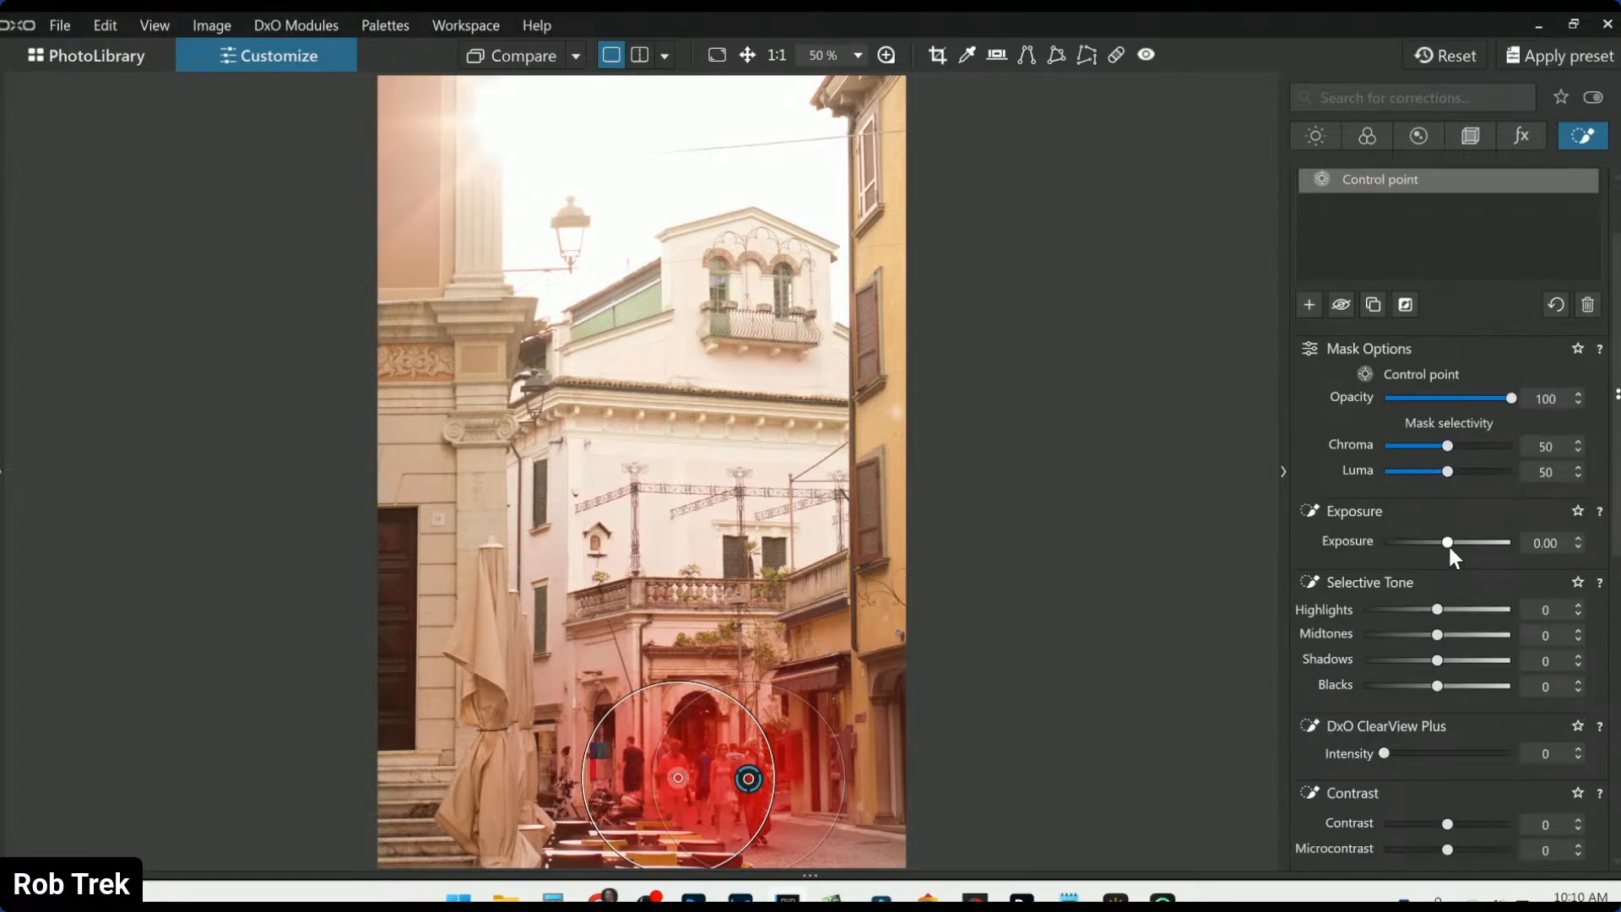
pyautogui.moveTo(1447, 544); pyautogui.dragTo(1448, 544)
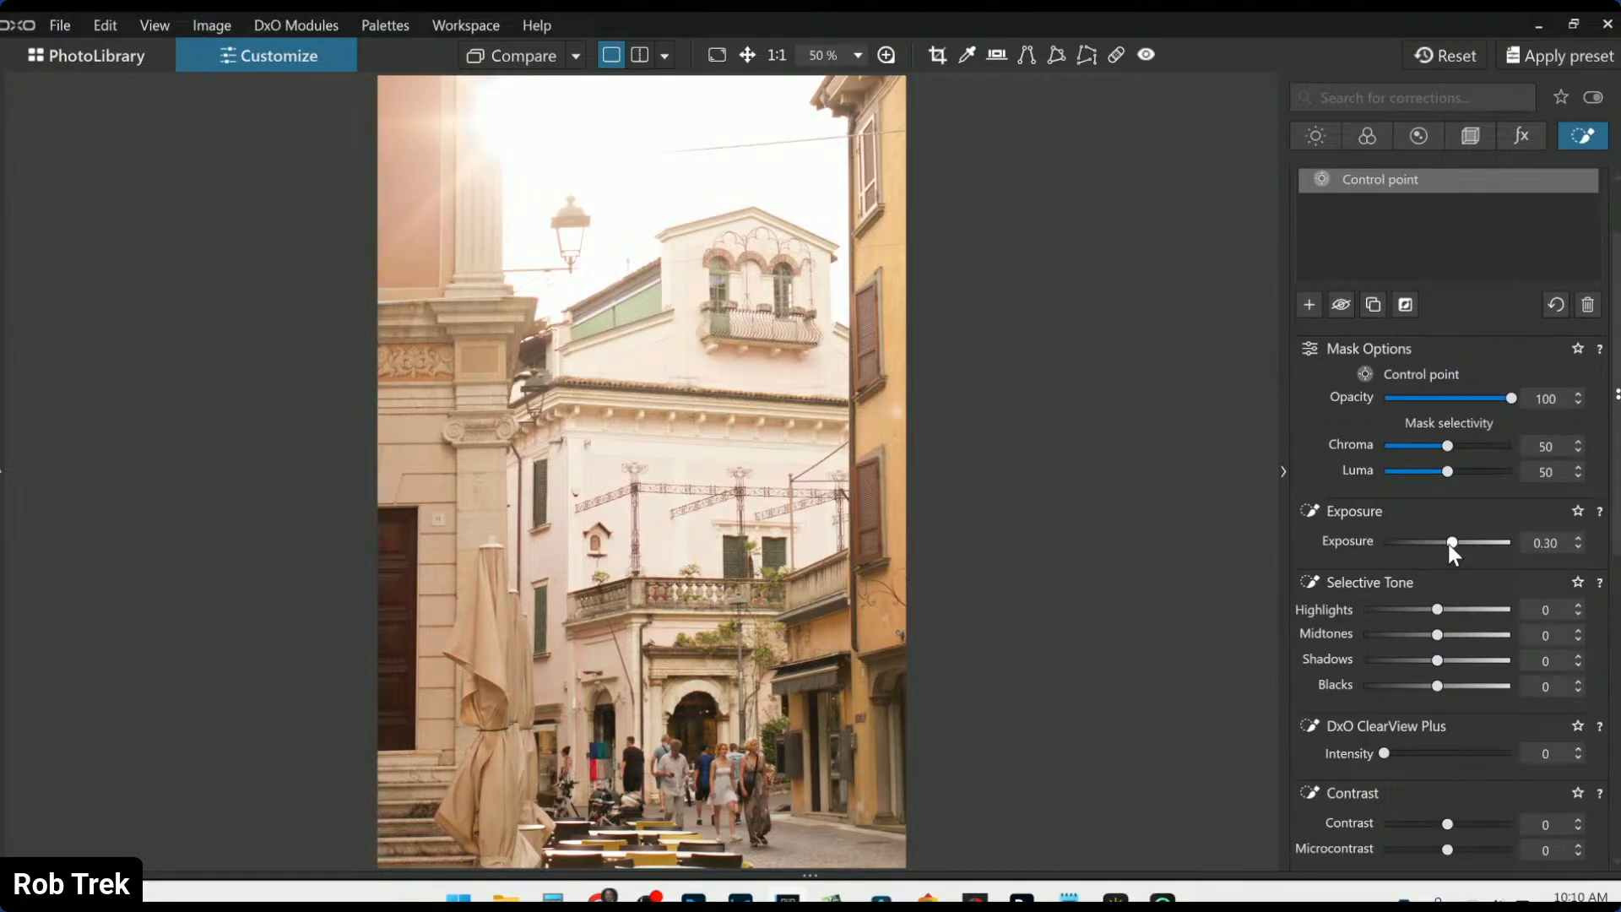
pyautogui.scroll(4, 1449, 547)
pyautogui.scroll(1, 1452, 550)
pyautogui.scroll(5, 1384, 751)
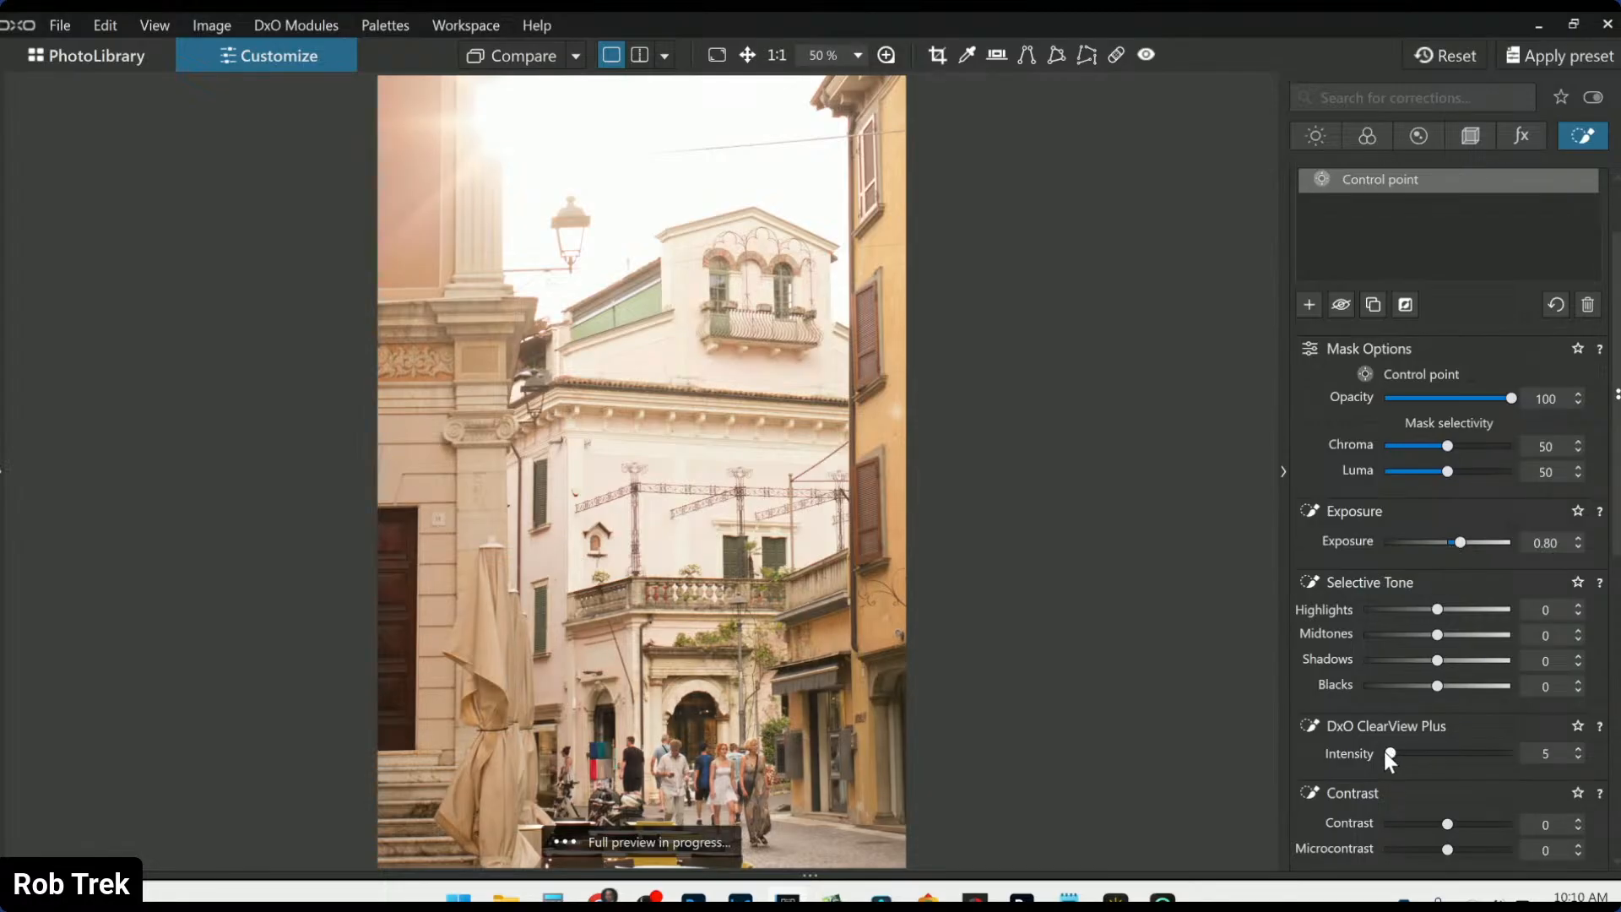
pyautogui.scroll(-2, 1319, 714)
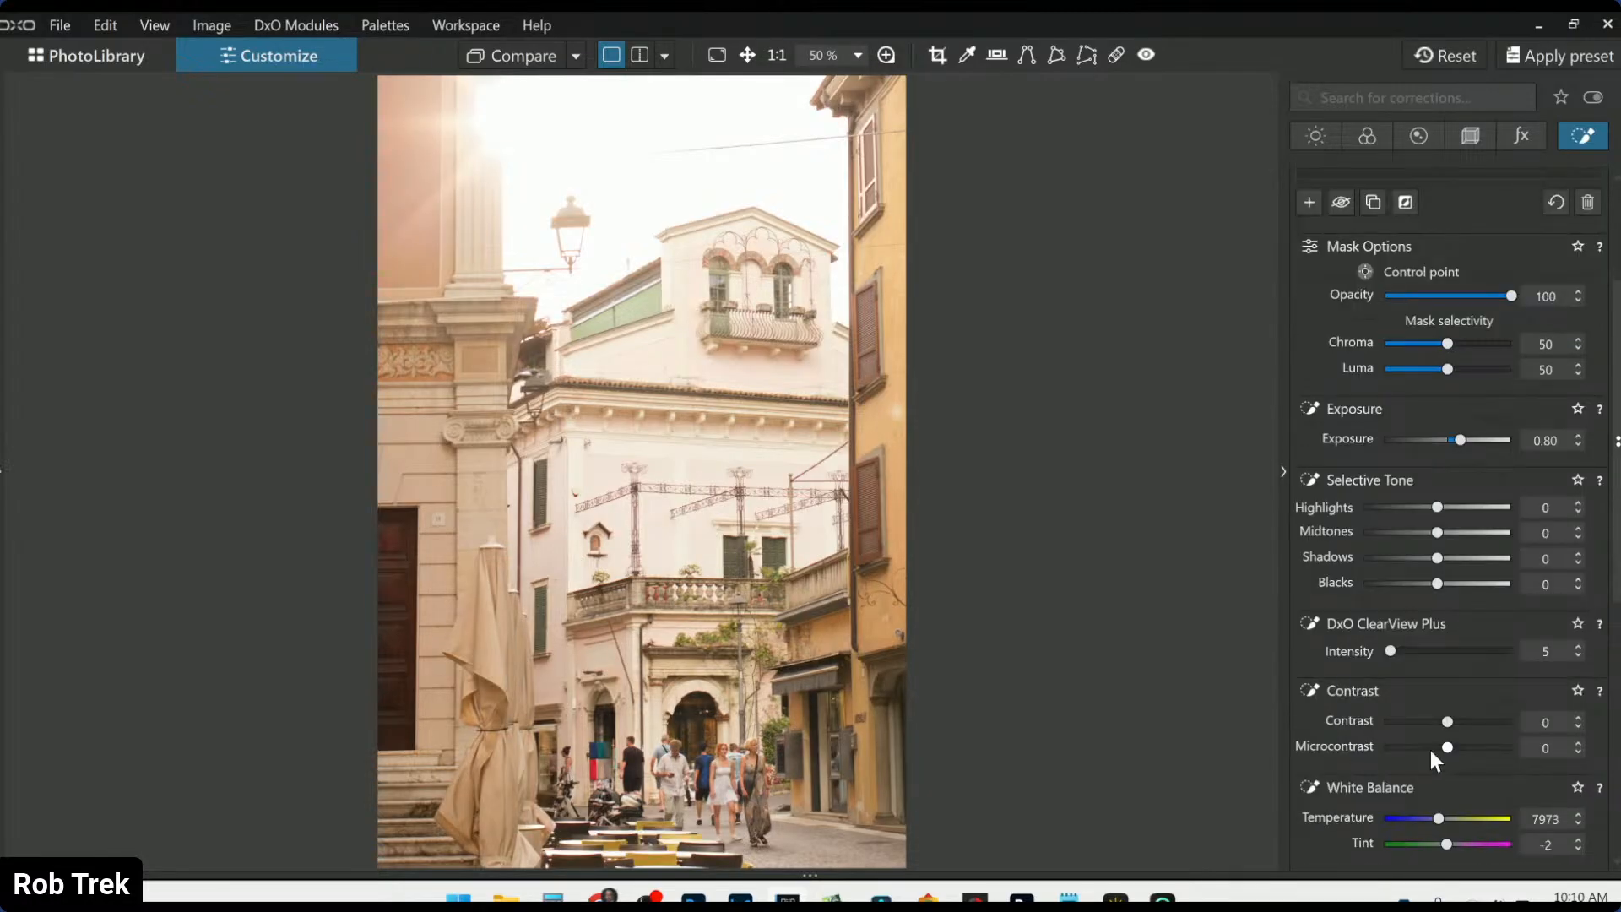
pyautogui.scroll(10, 1445, 744)
pyautogui.scroll(5, 1446, 745)
pyautogui.scroll(3, 1347, 515)
pyautogui.scroll(1, 1349, 384)
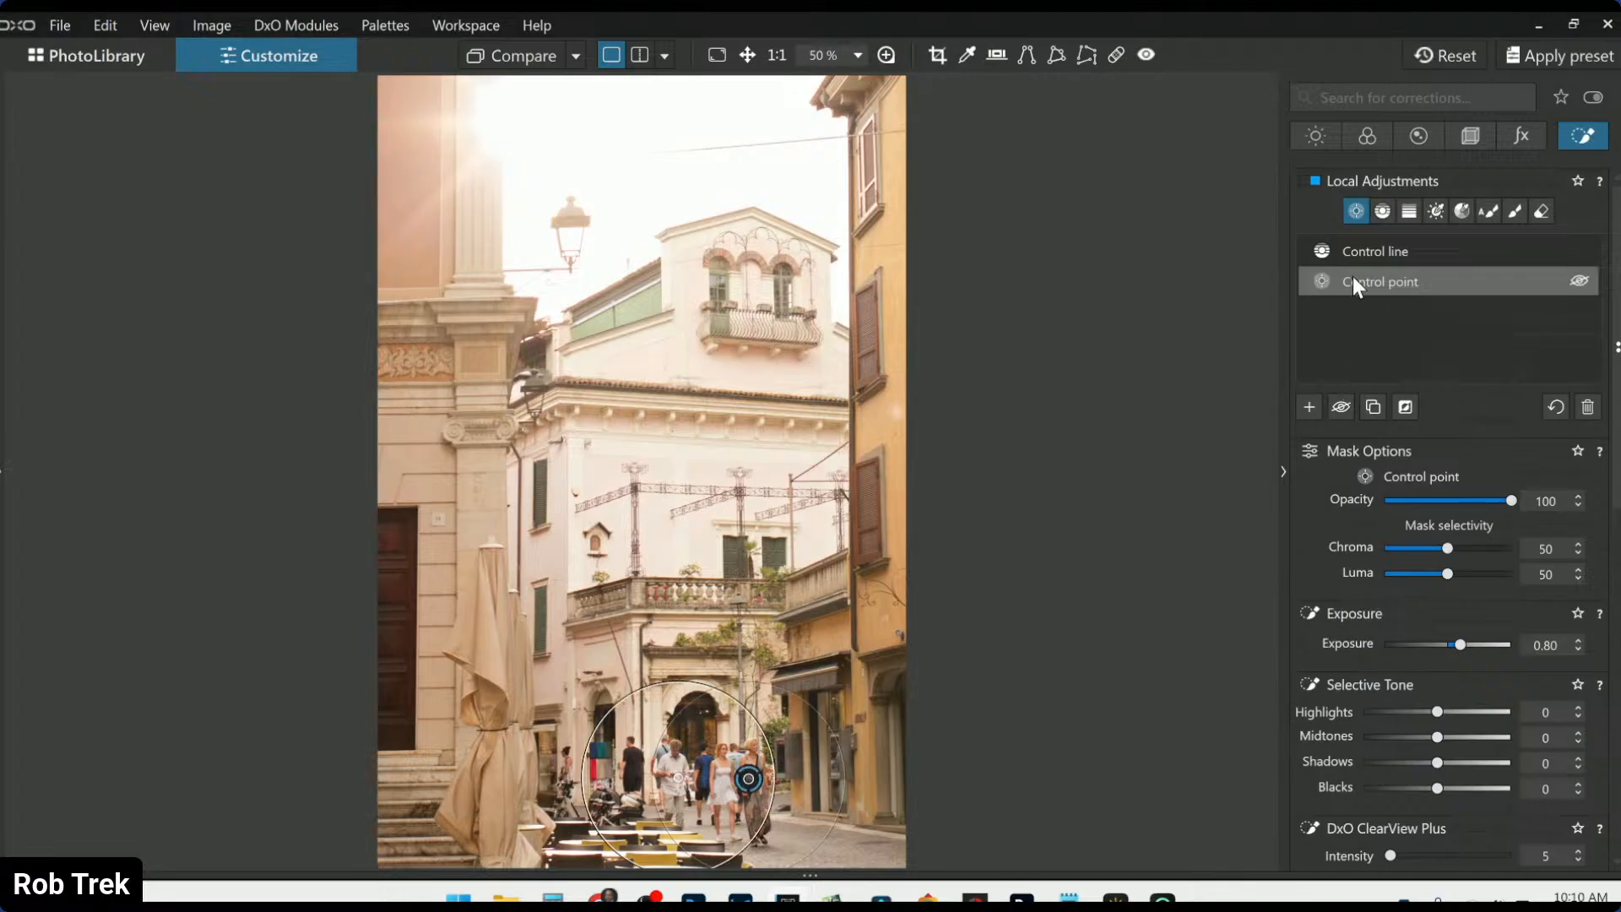
# Add a separate mask with three small control points on the archway and the opening beside the umbrellas, with Highlights at 82 and Midtones at 57
pyautogui.click(1309, 409)
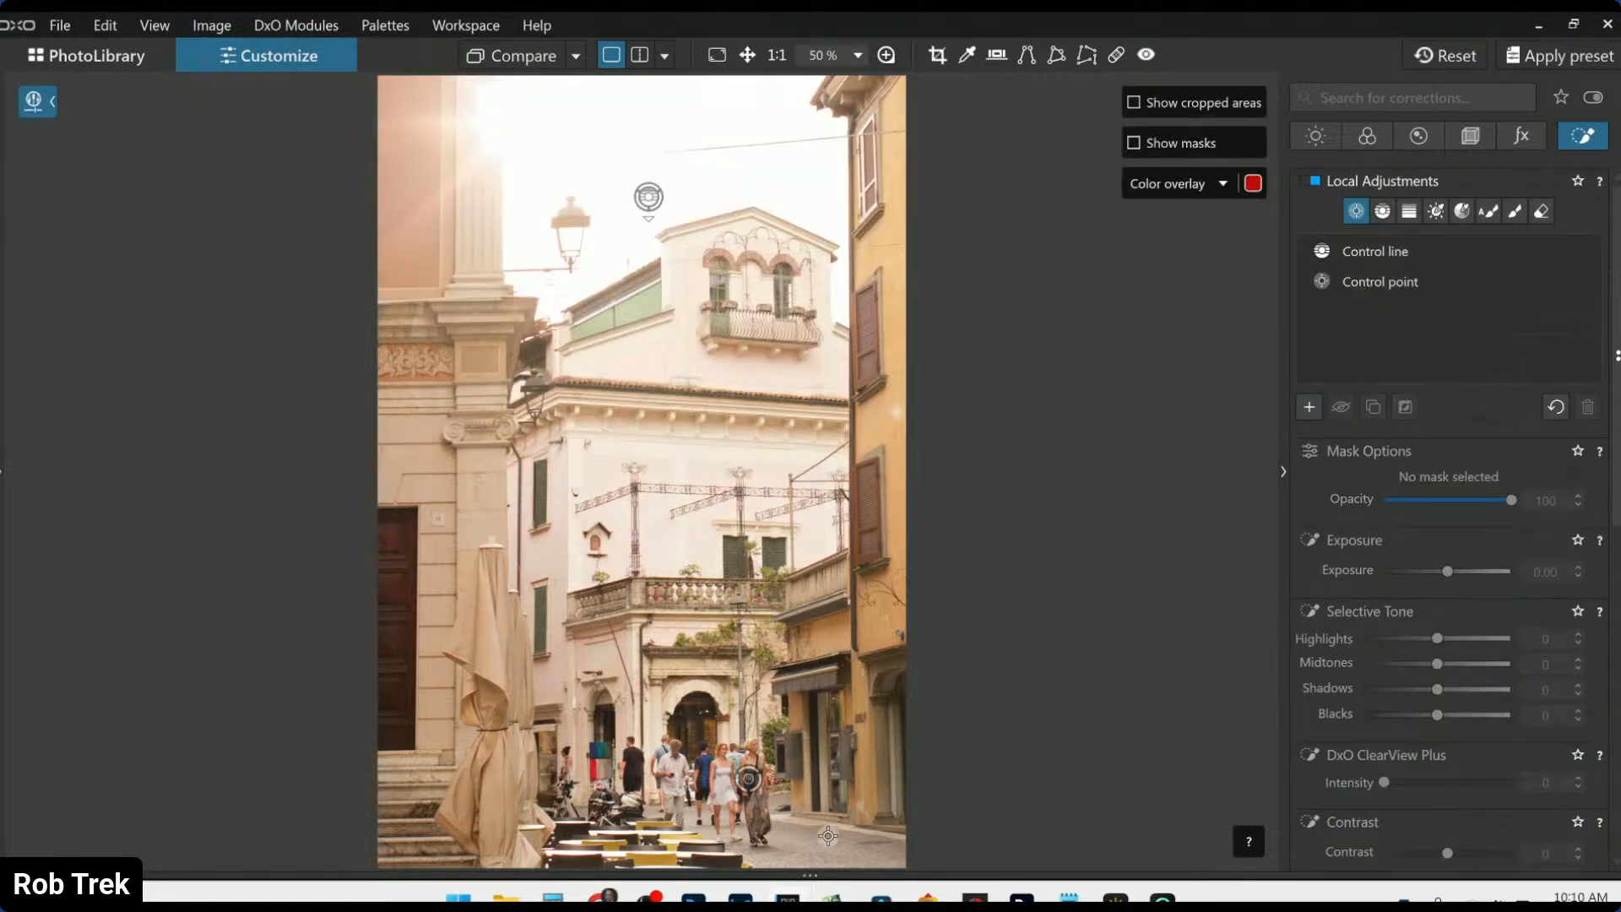
pyautogui.click(707, 735)
pyautogui.moveTo(771, 791); pyautogui.dragTo(727, 735)
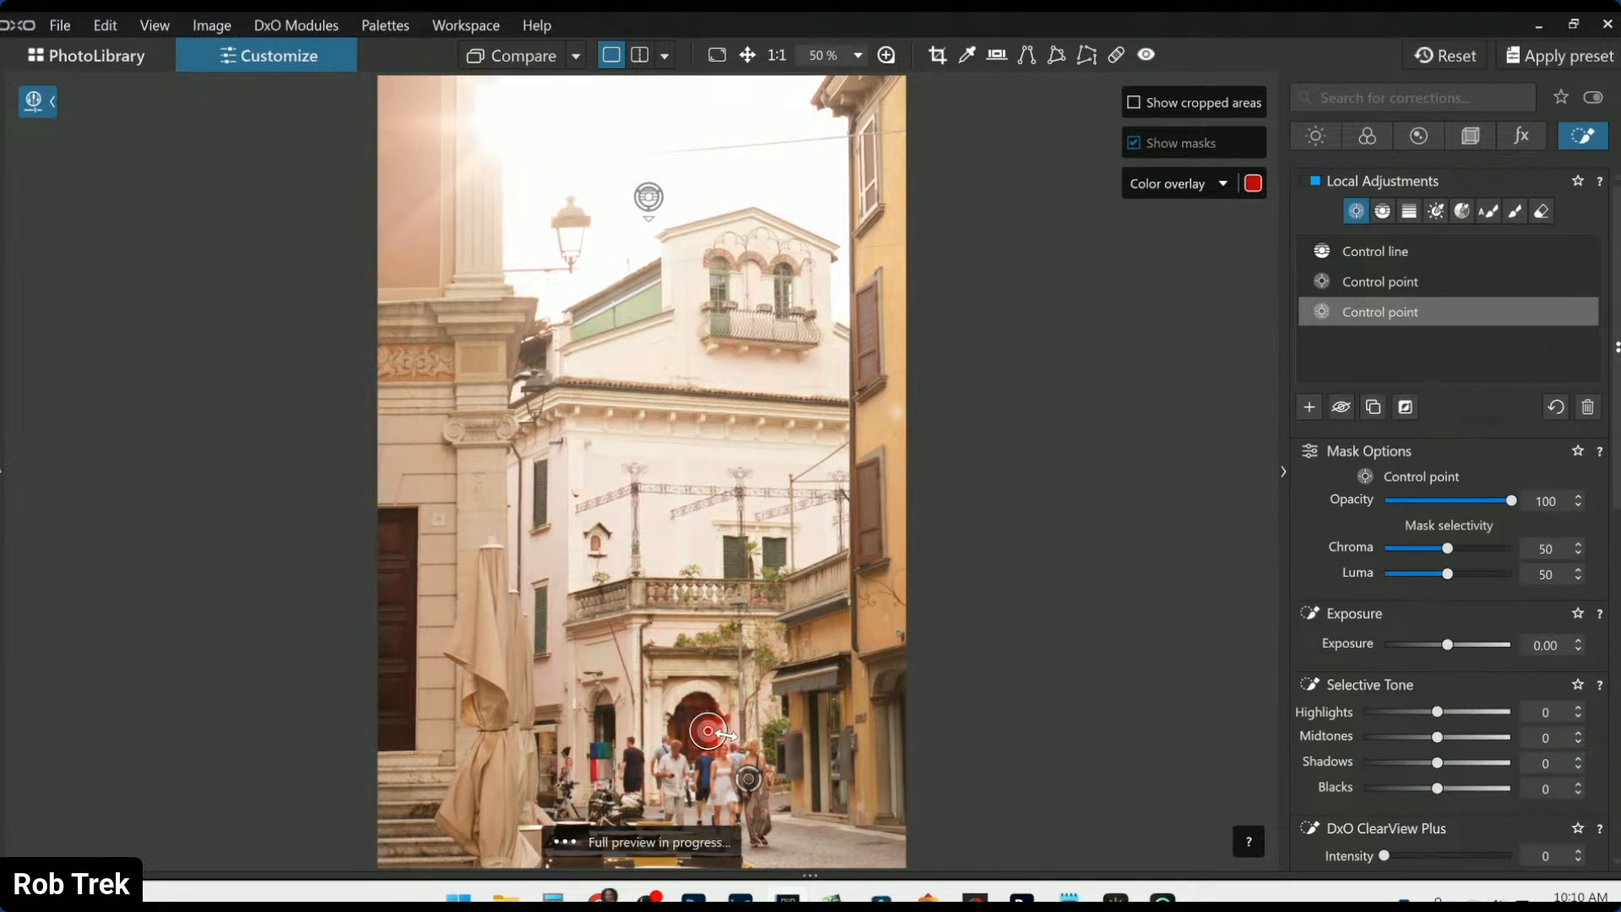
pyautogui.click(679, 727)
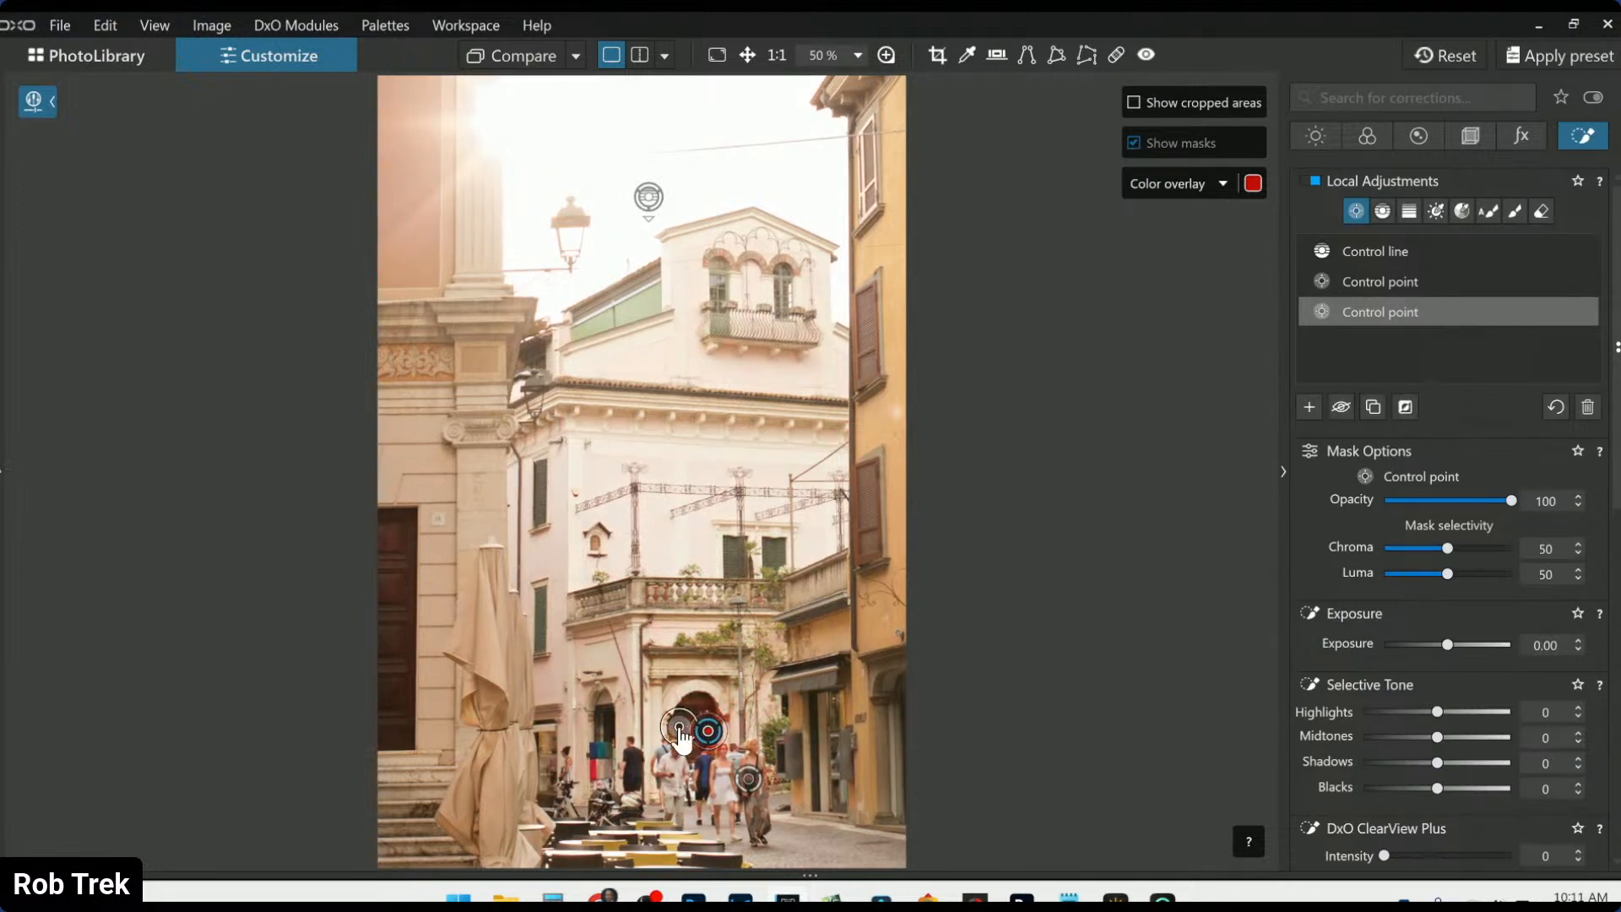
pyautogui.click(547, 743)
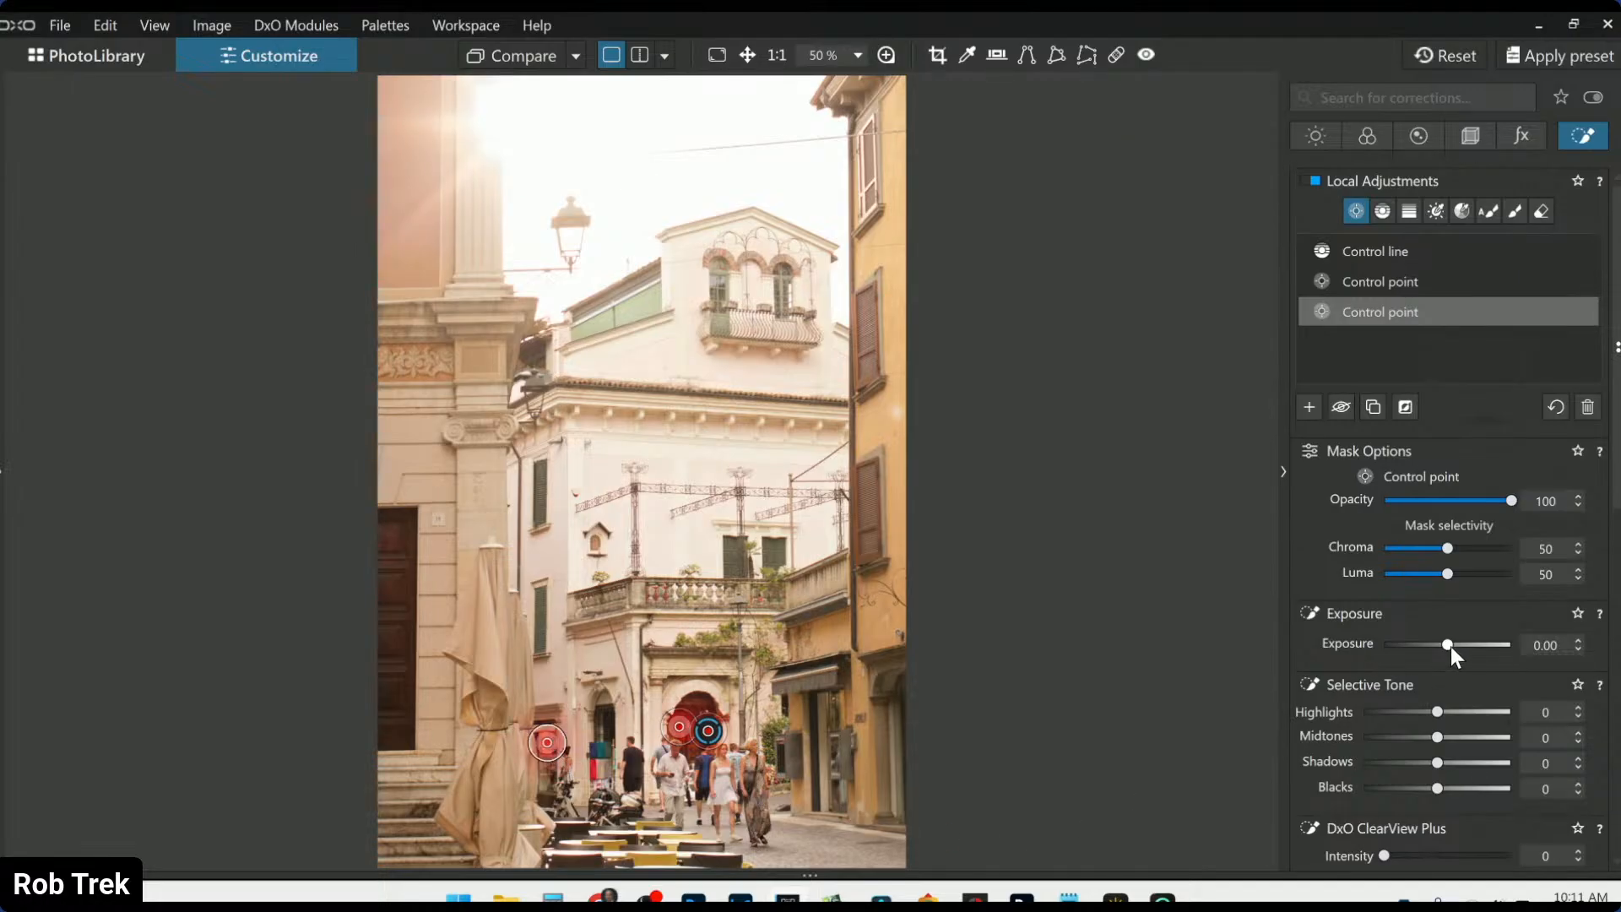
pyautogui.moveTo(1435, 707); pyautogui.dragTo(1480, 738)
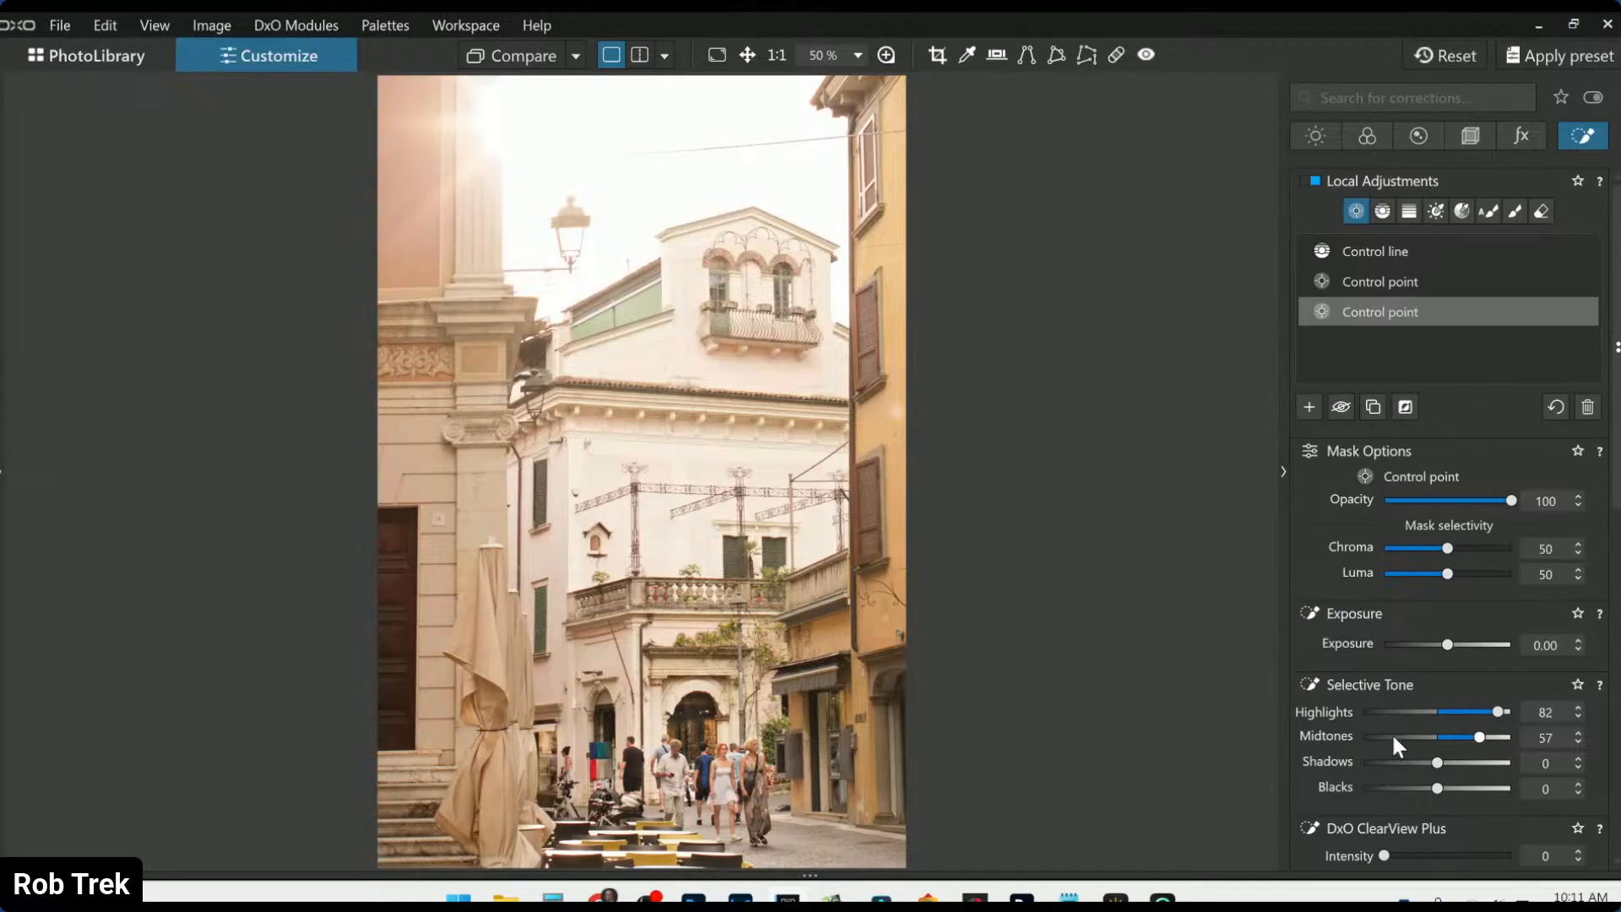
pyautogui.click(1217, 692)
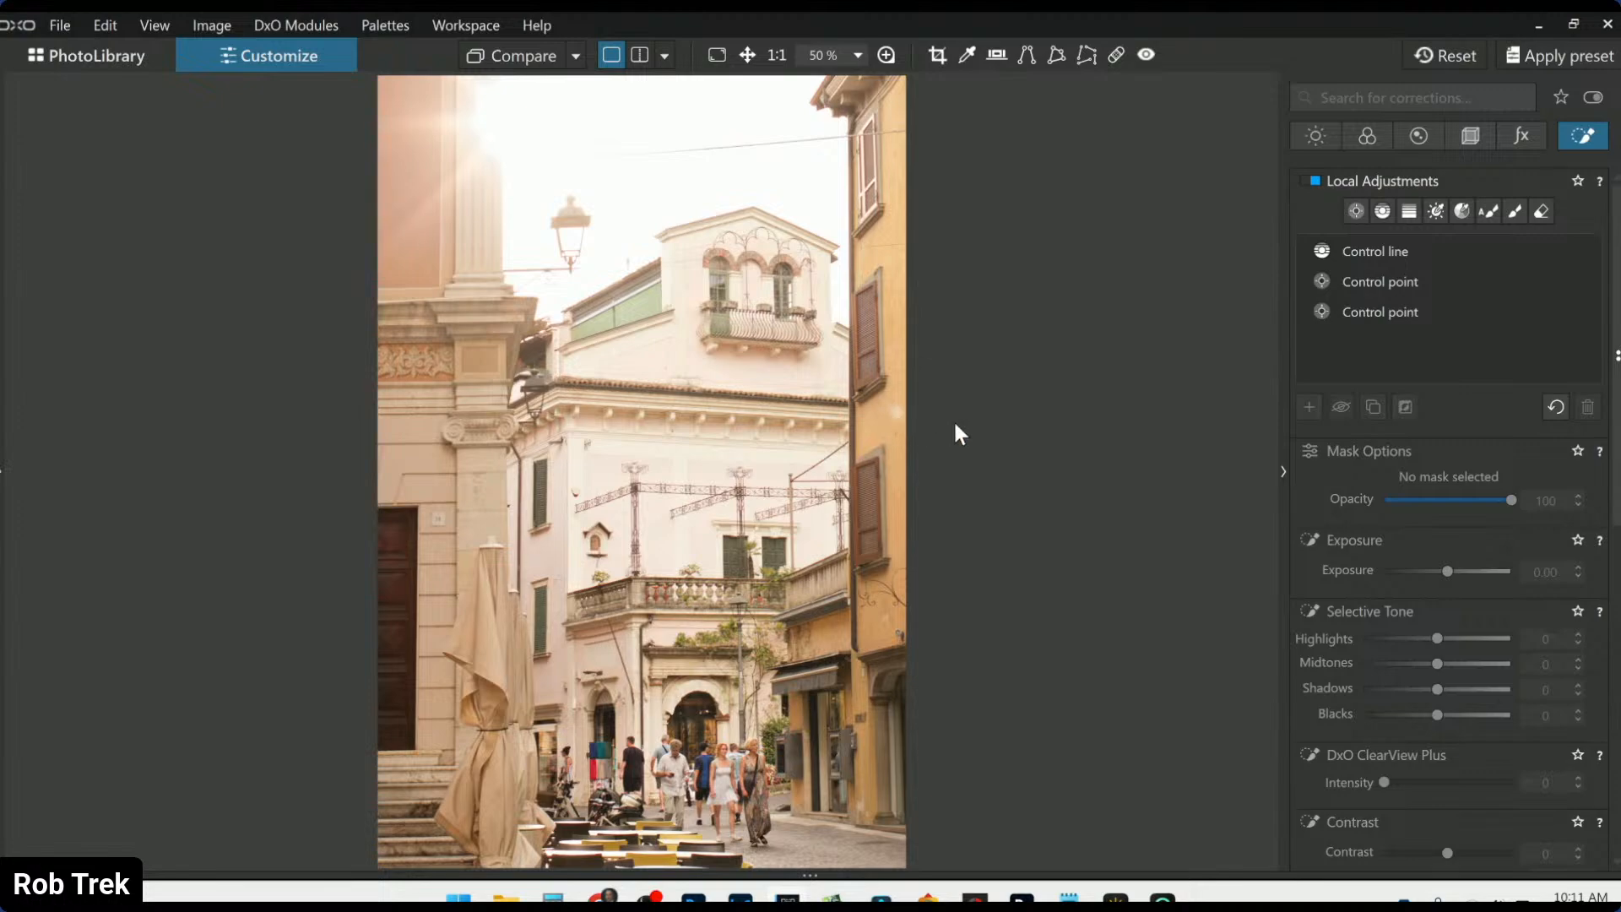
# Clone out the pale flare spot on the yellow wall using a 14 px brush, a source just above it, and 59% opacity
pyautogui.scroll(4, 959, 434)
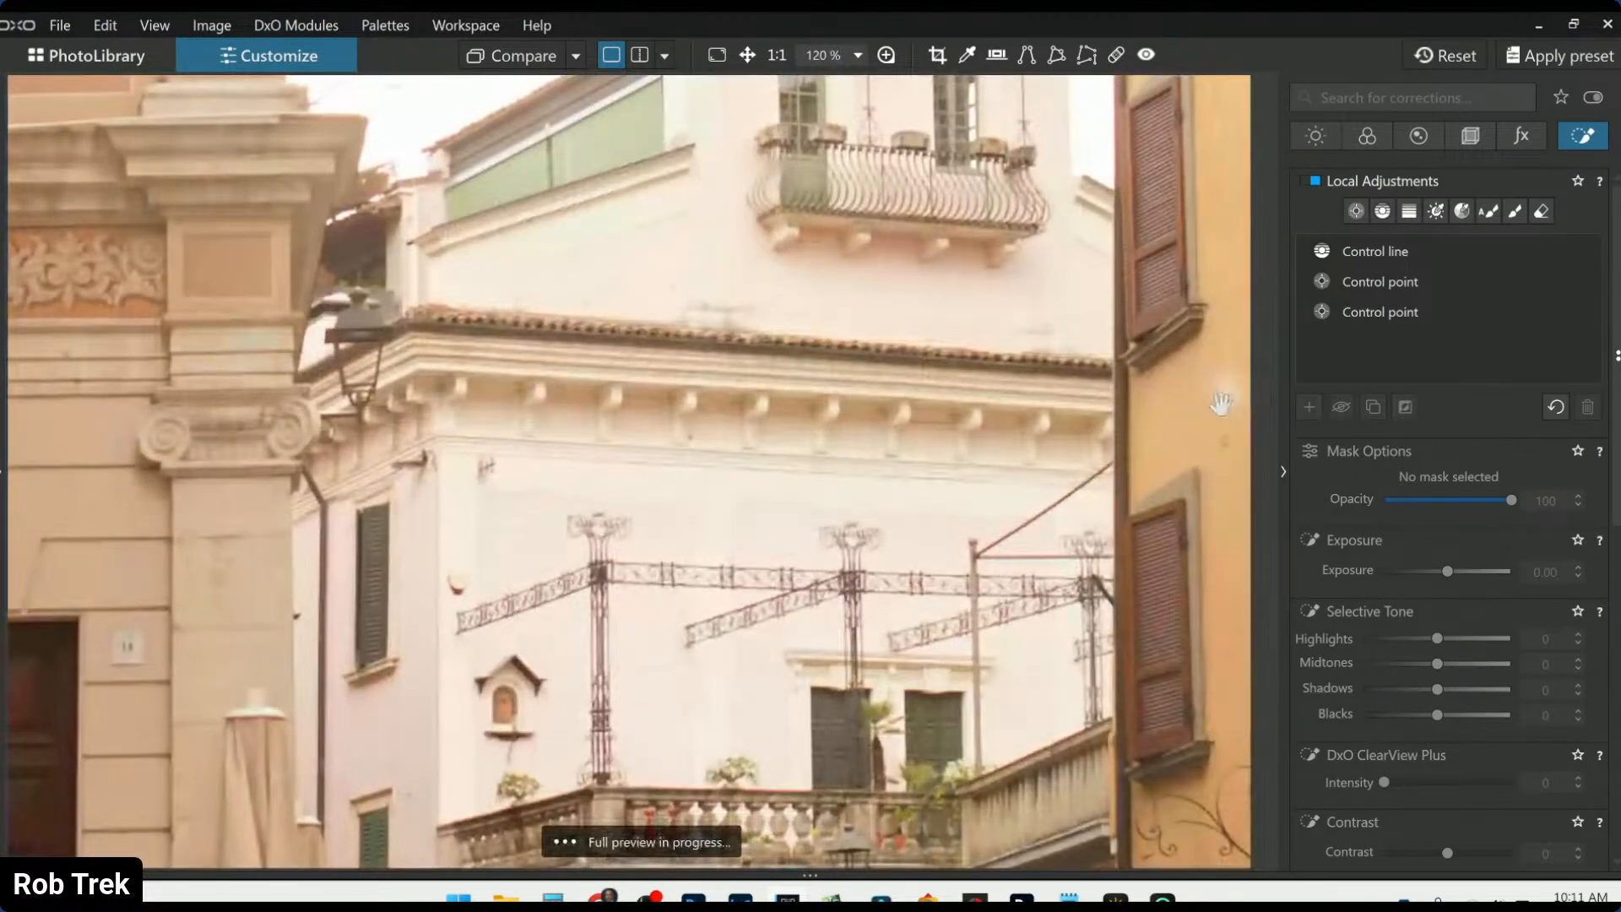
pyautogui.scroll(1, 1241, 434)
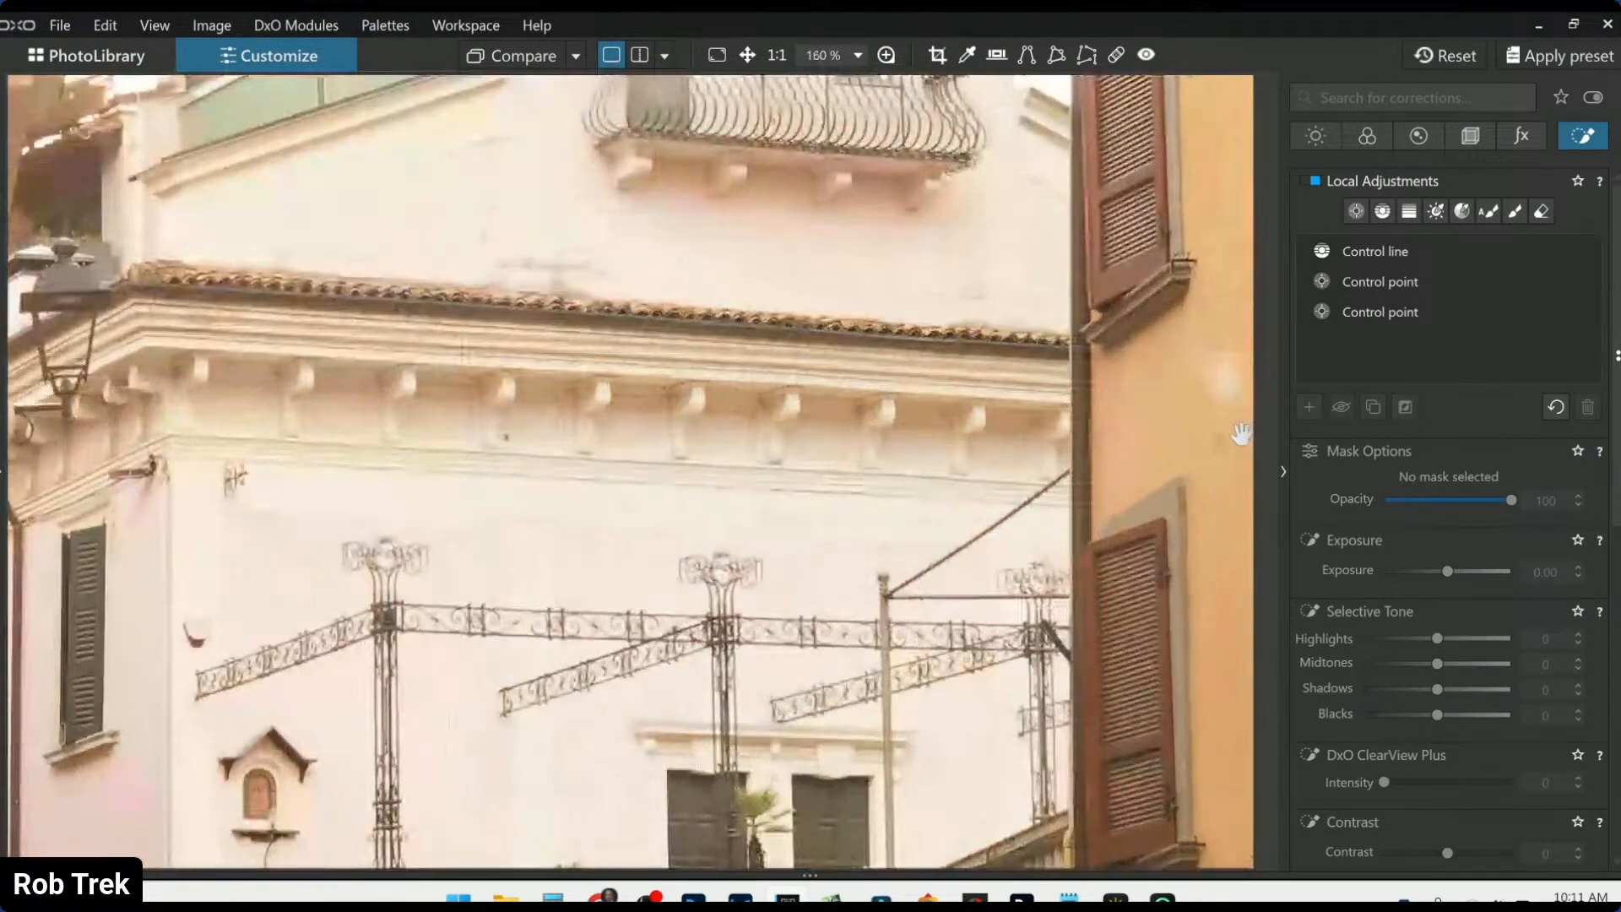
pyautogui.scroll(3, 1241, 433)
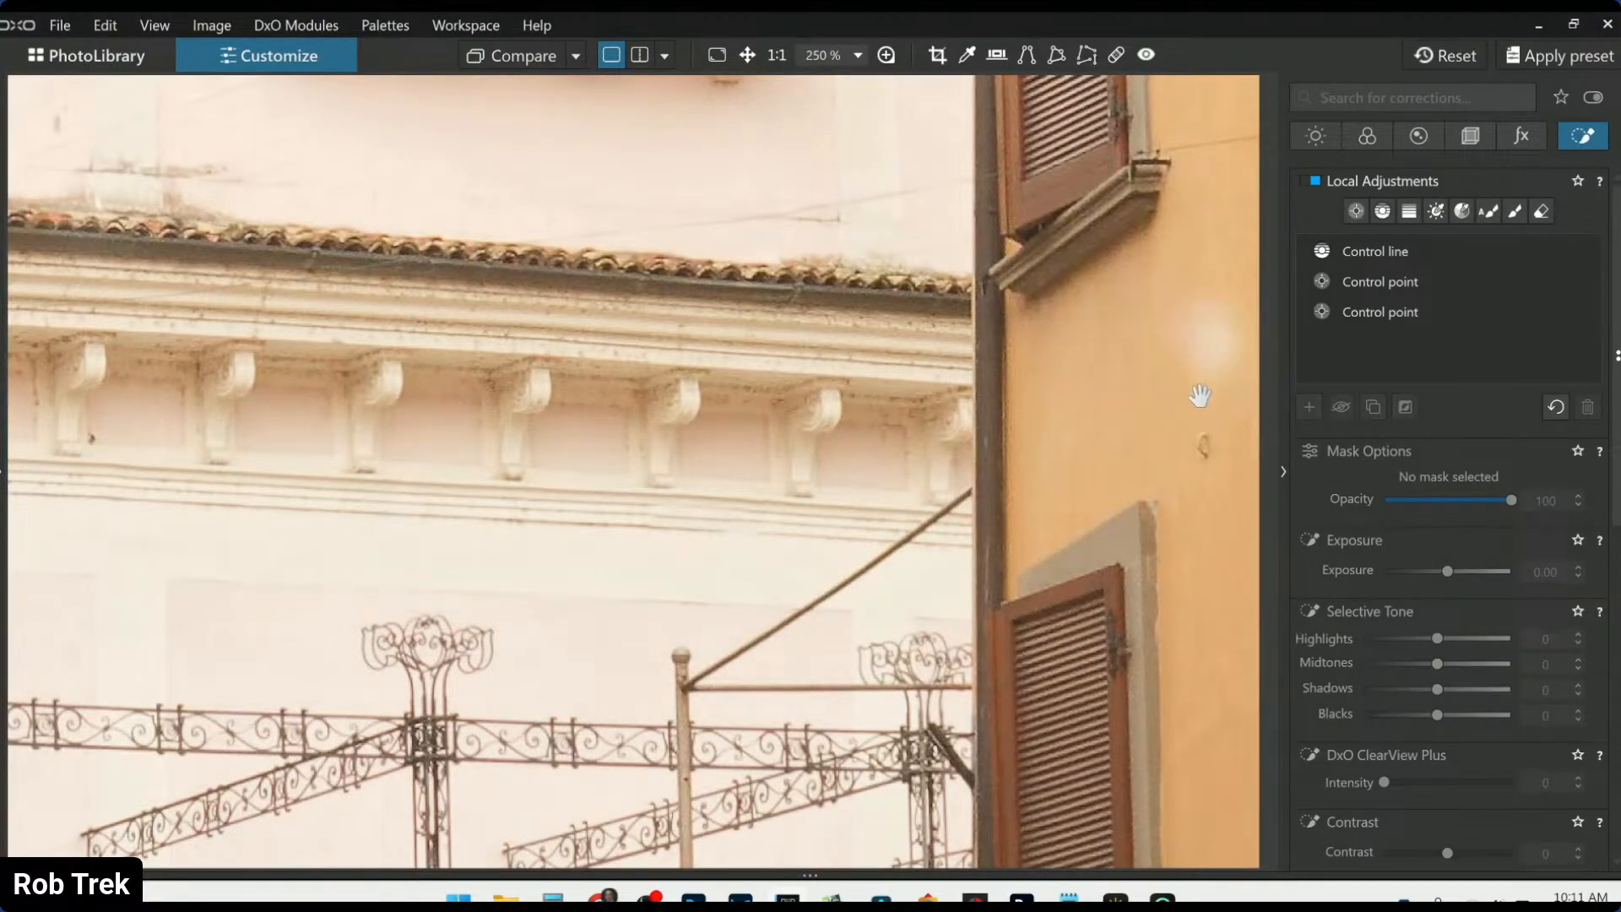
pyautogui.scroll(-5, 1199, 395)
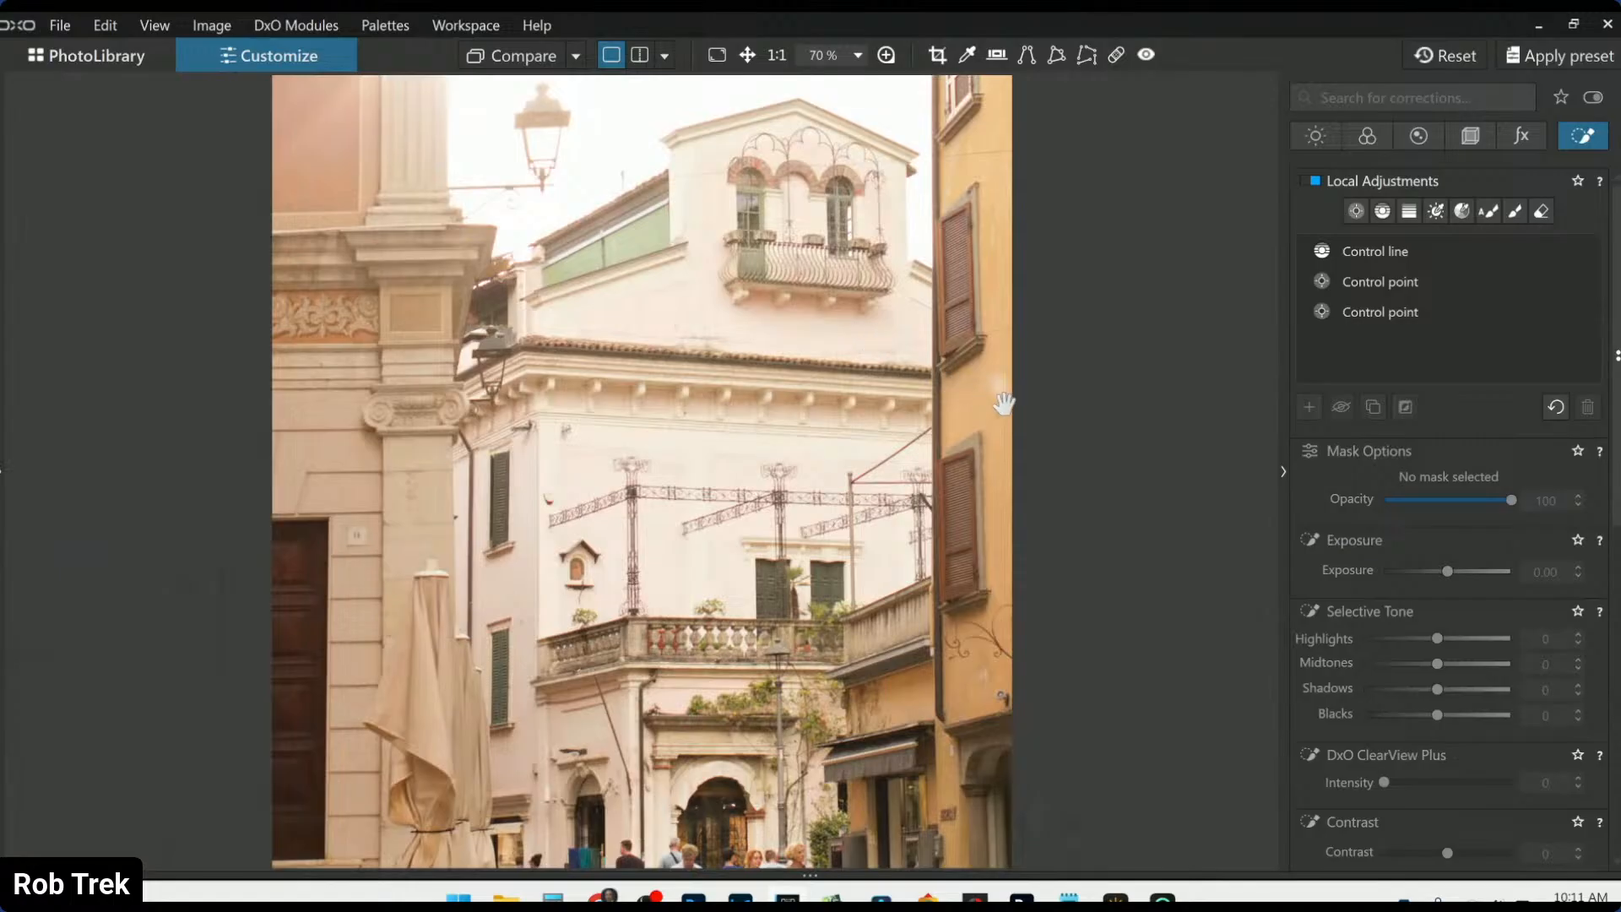
pyautogui.click(1116, 54)
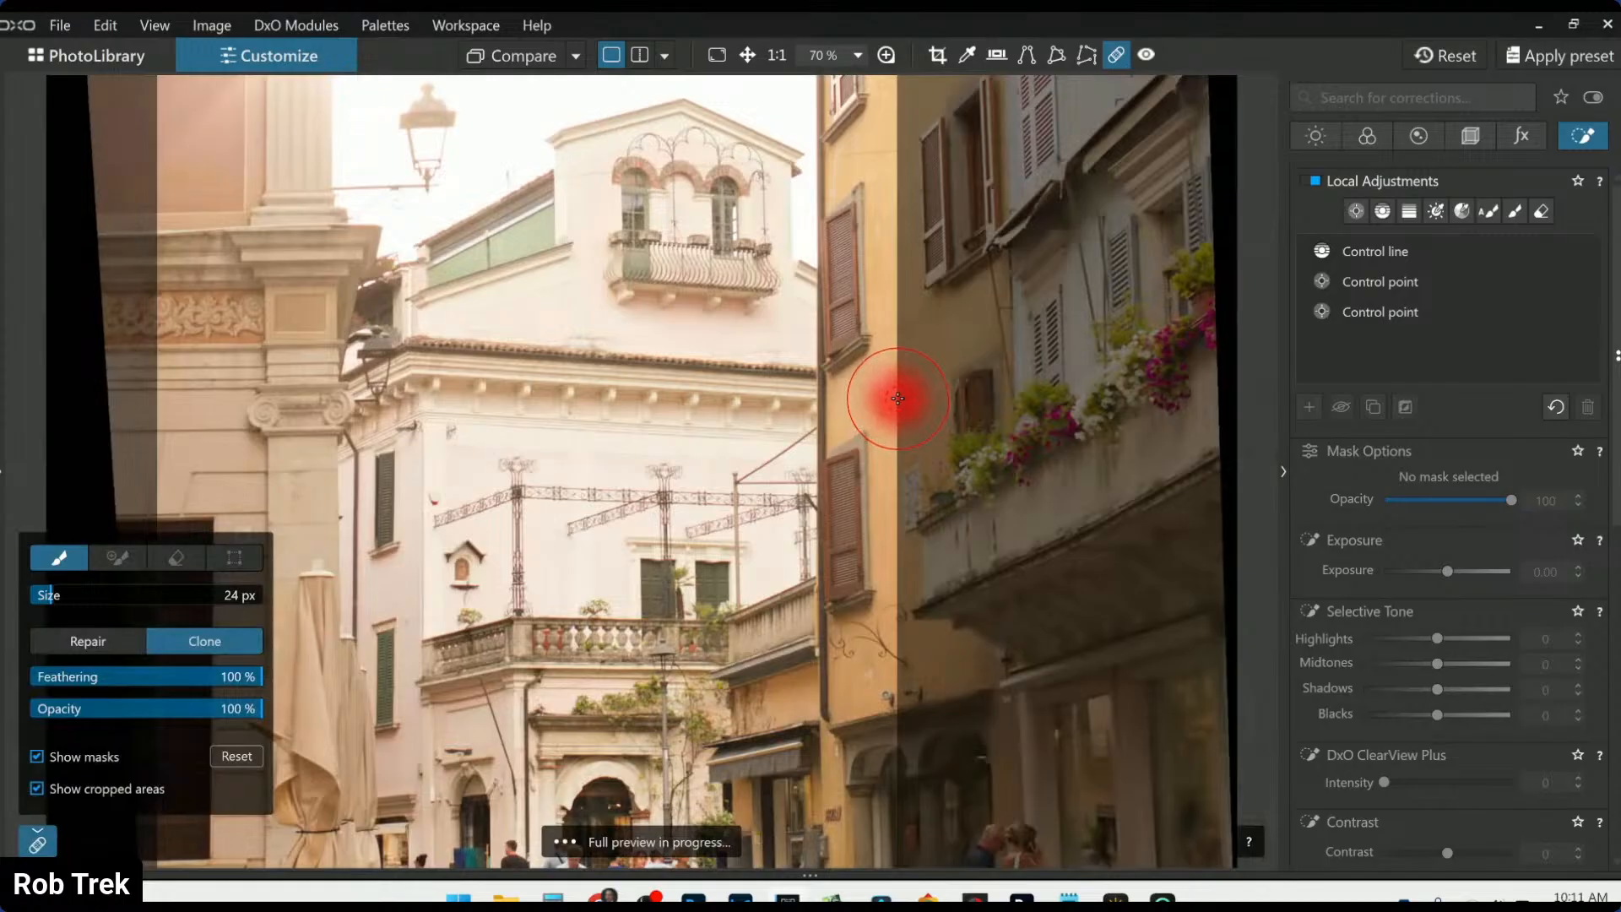
pyautogui.scroll(-5, 897, 399)
pyautogui.scroll(3, 886, 393)
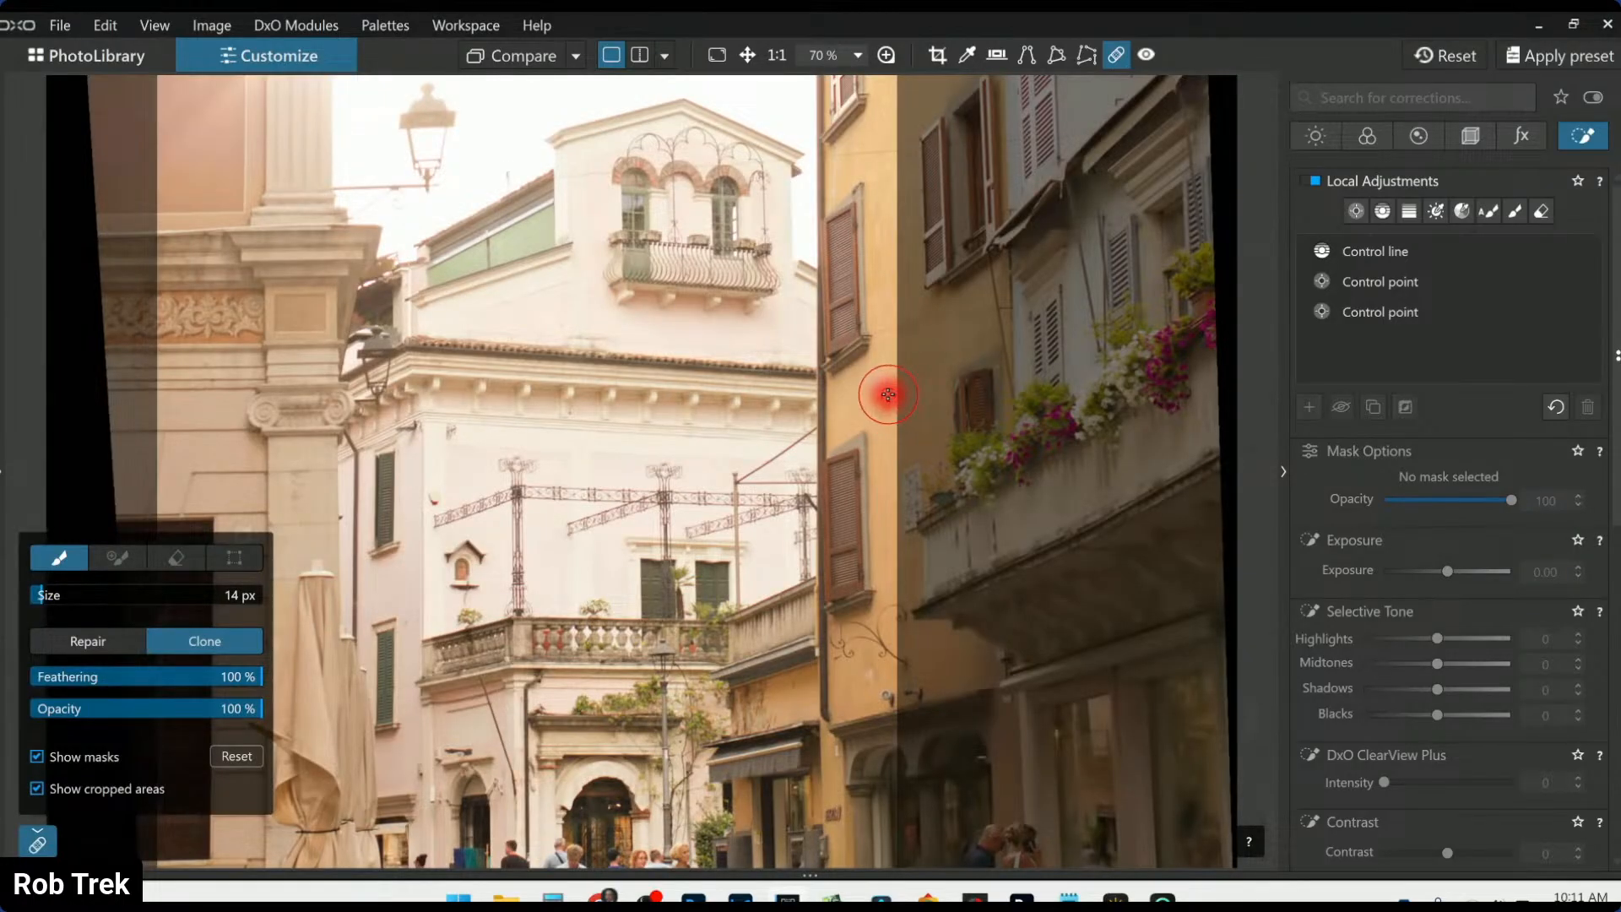
pyautogui.click(883, 388)
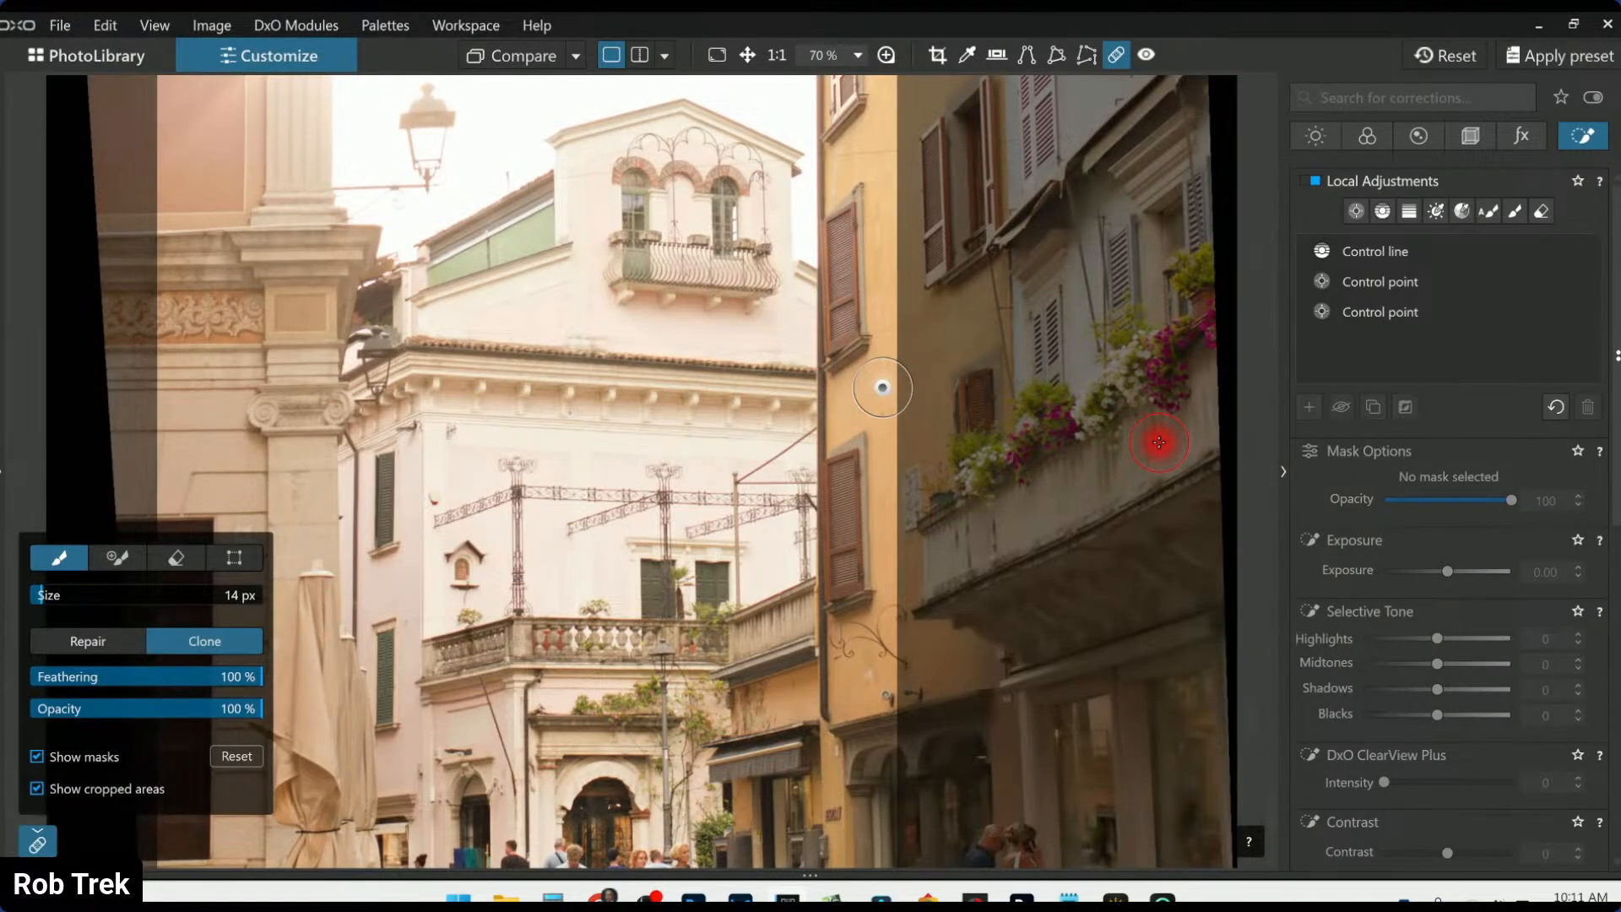
pyautogui.moveTo(900, 291)
pyautogui.mouseDown()
pyautogui.moveTo(886, 296)
pyautogui.moveTo(905, 320)
pyautogui.mouseUp()
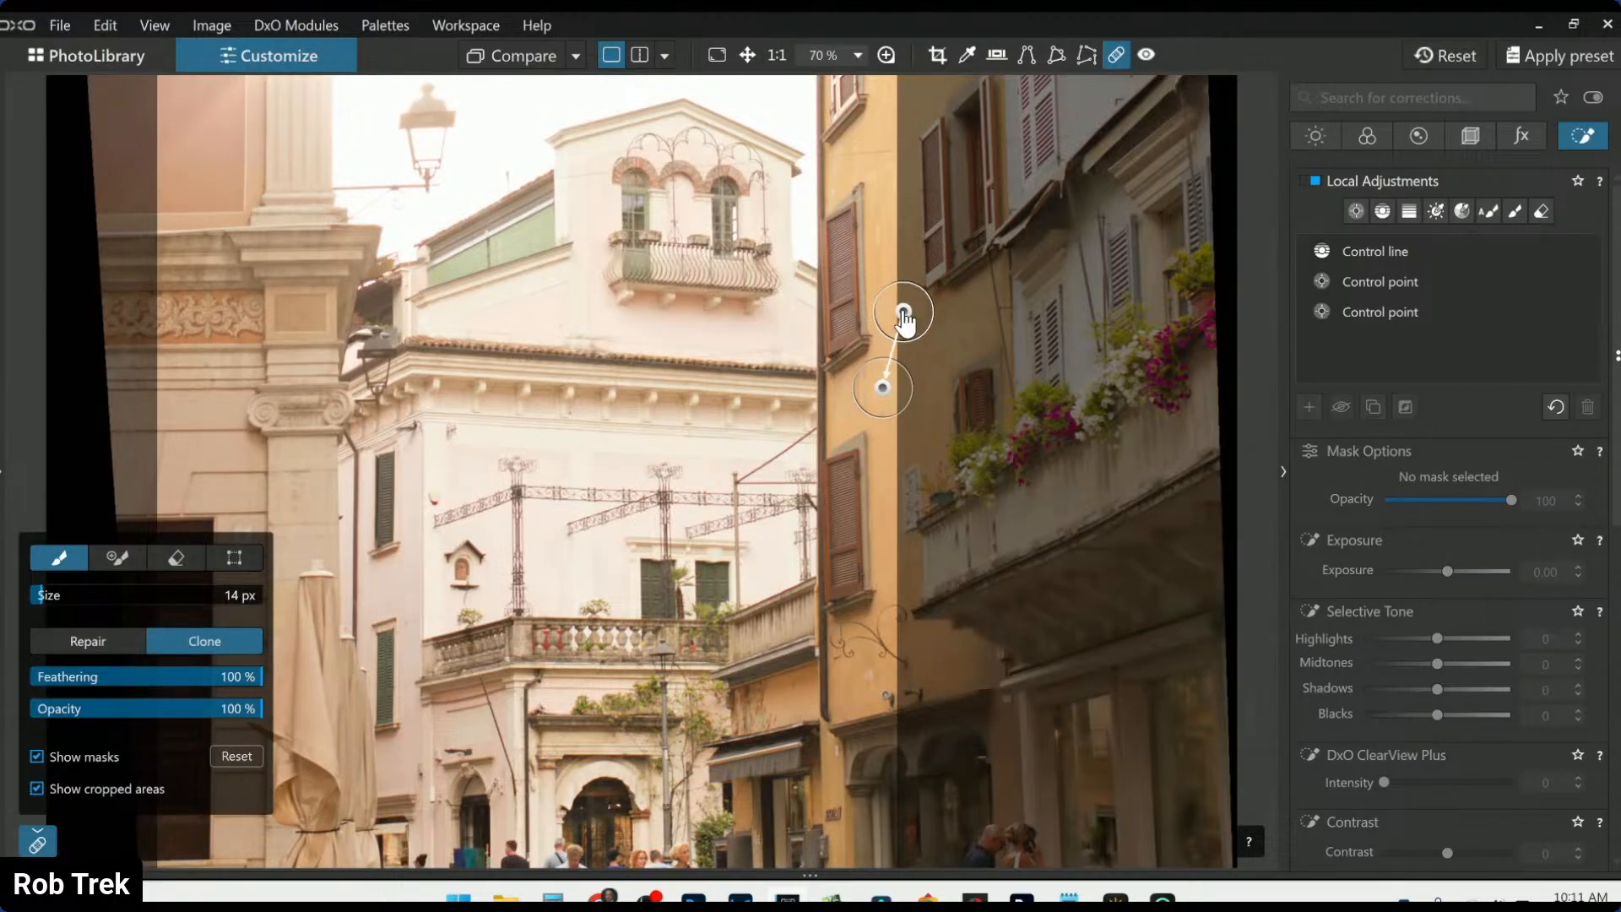
pyautogui.click(155, 708)
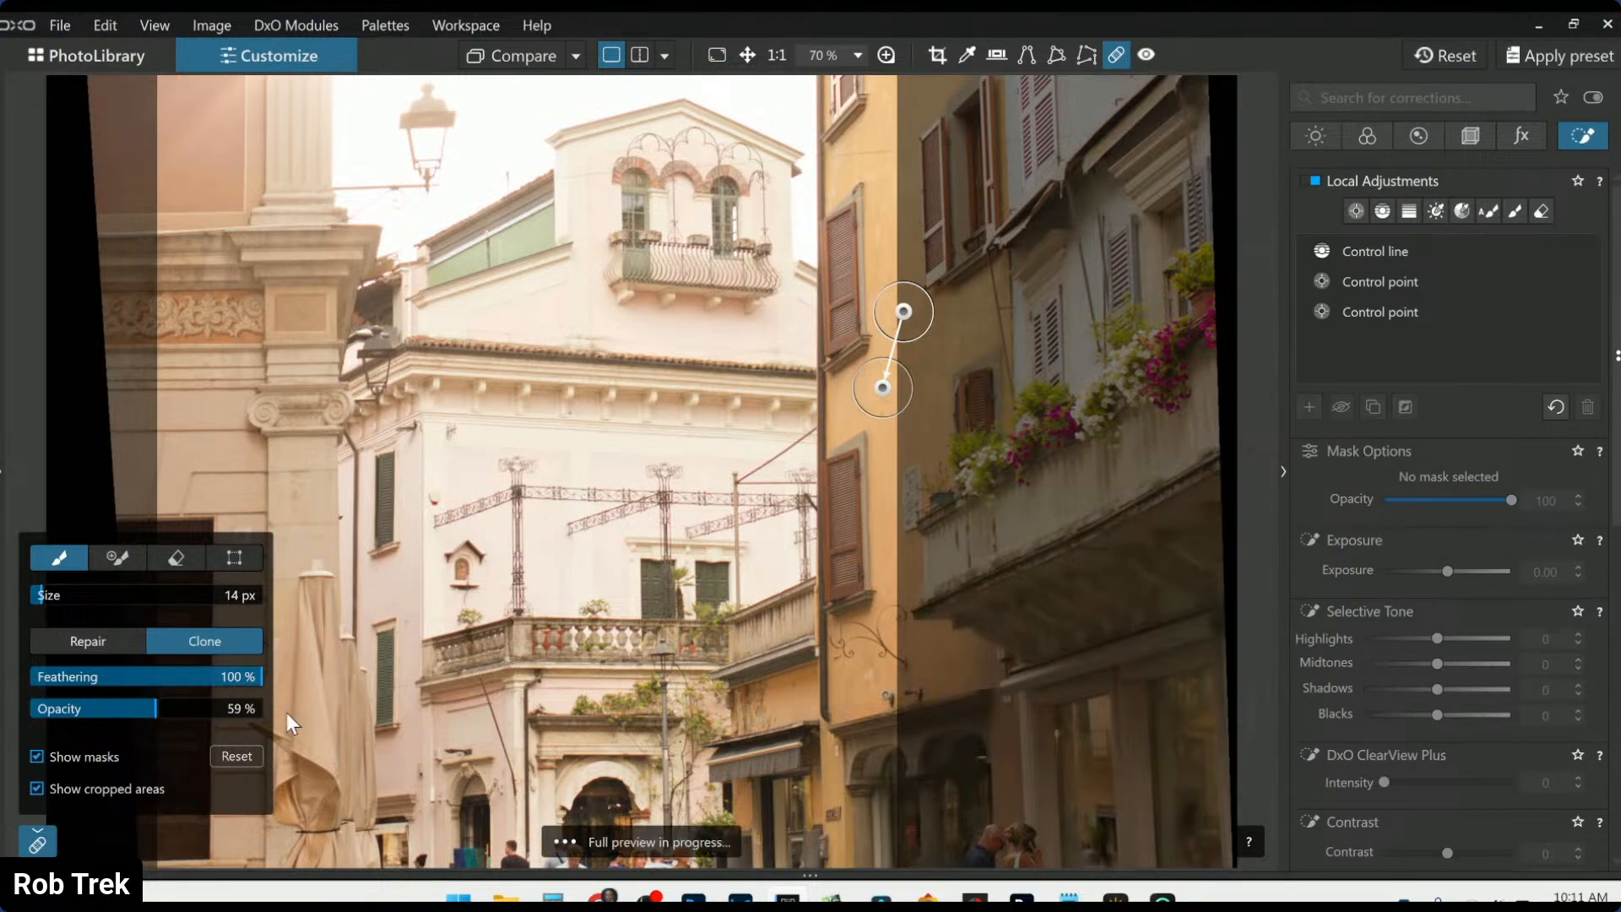
pyautogui.click(1445, 400)
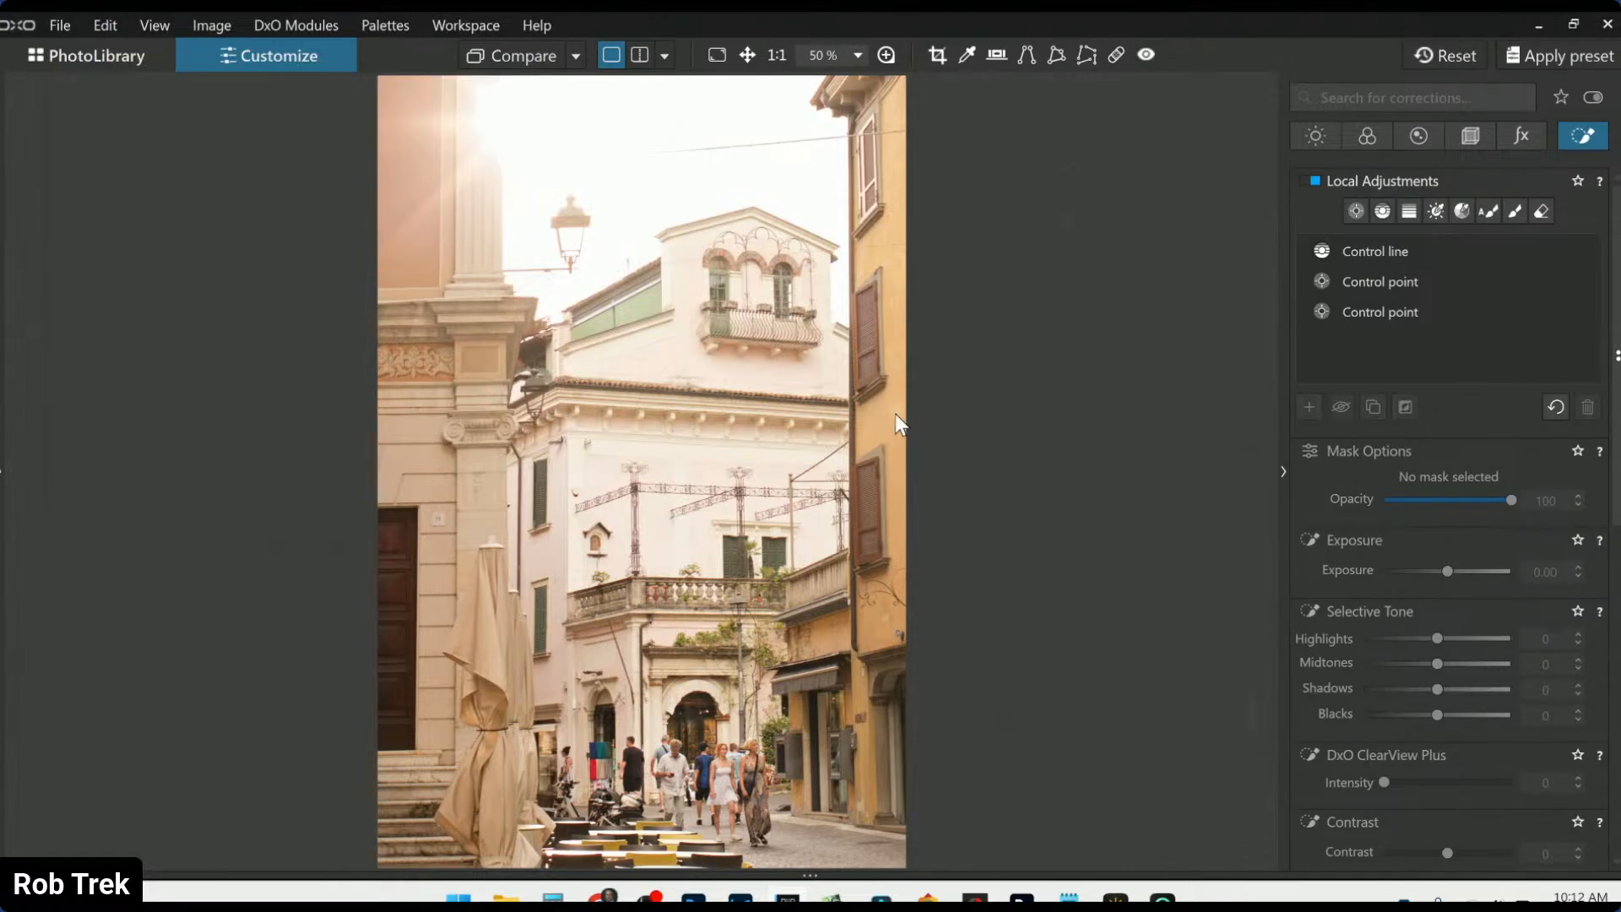
# Sample the pale wall above the balcony with the RAW white balance picker at a 7 px radius
pyautogui.scroll(-1, 824, 434)
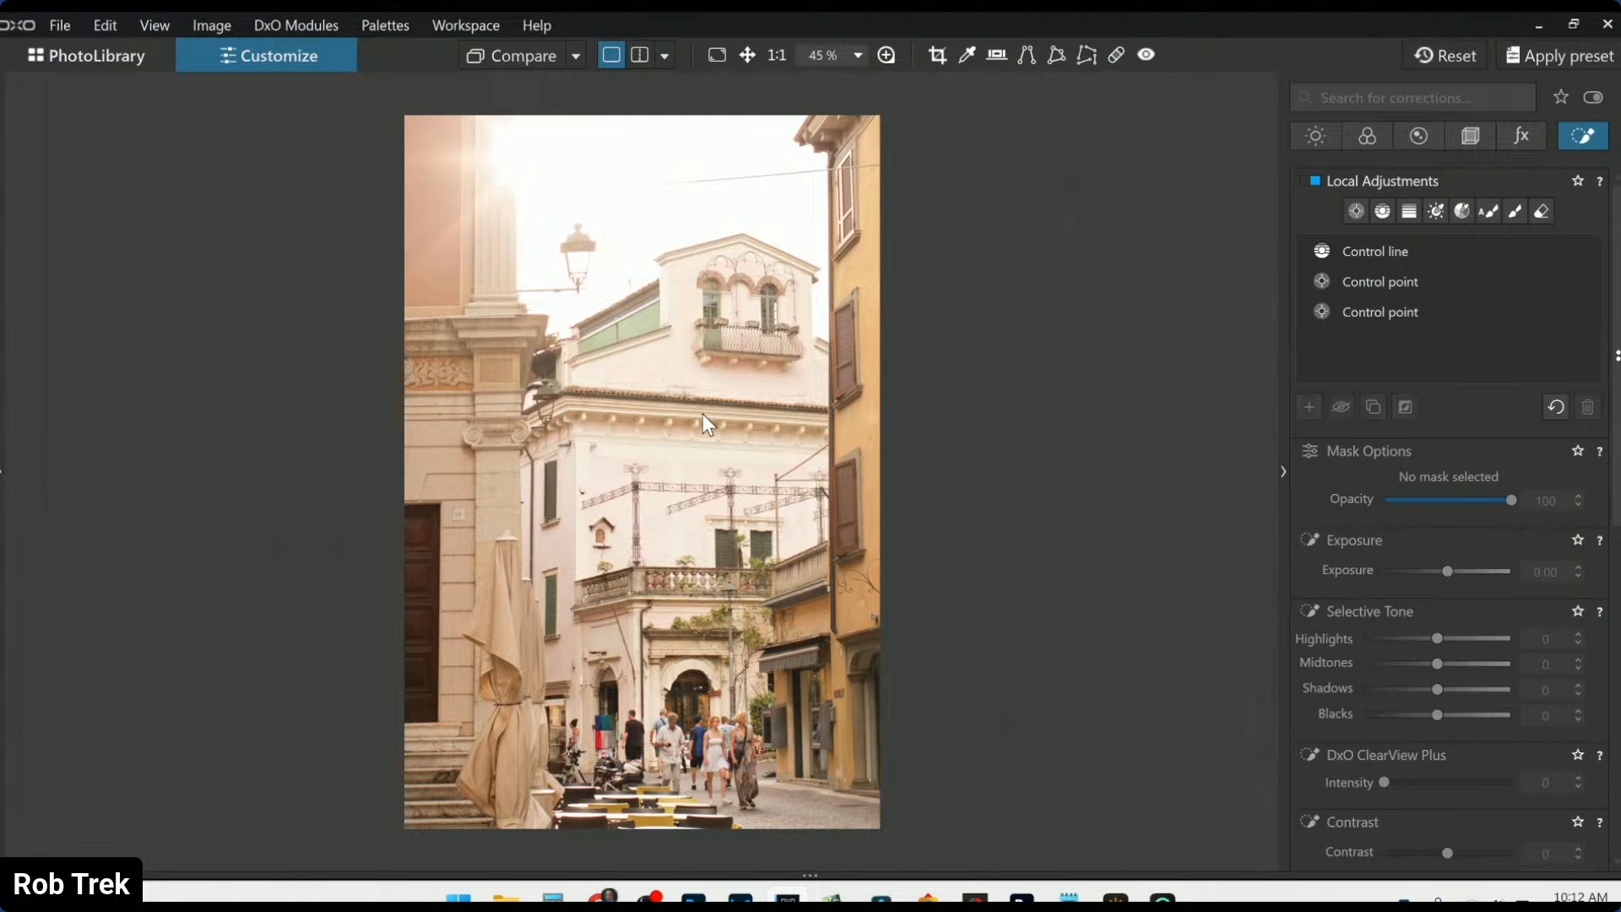
pyautogui.scroll(-1, 878, 463)
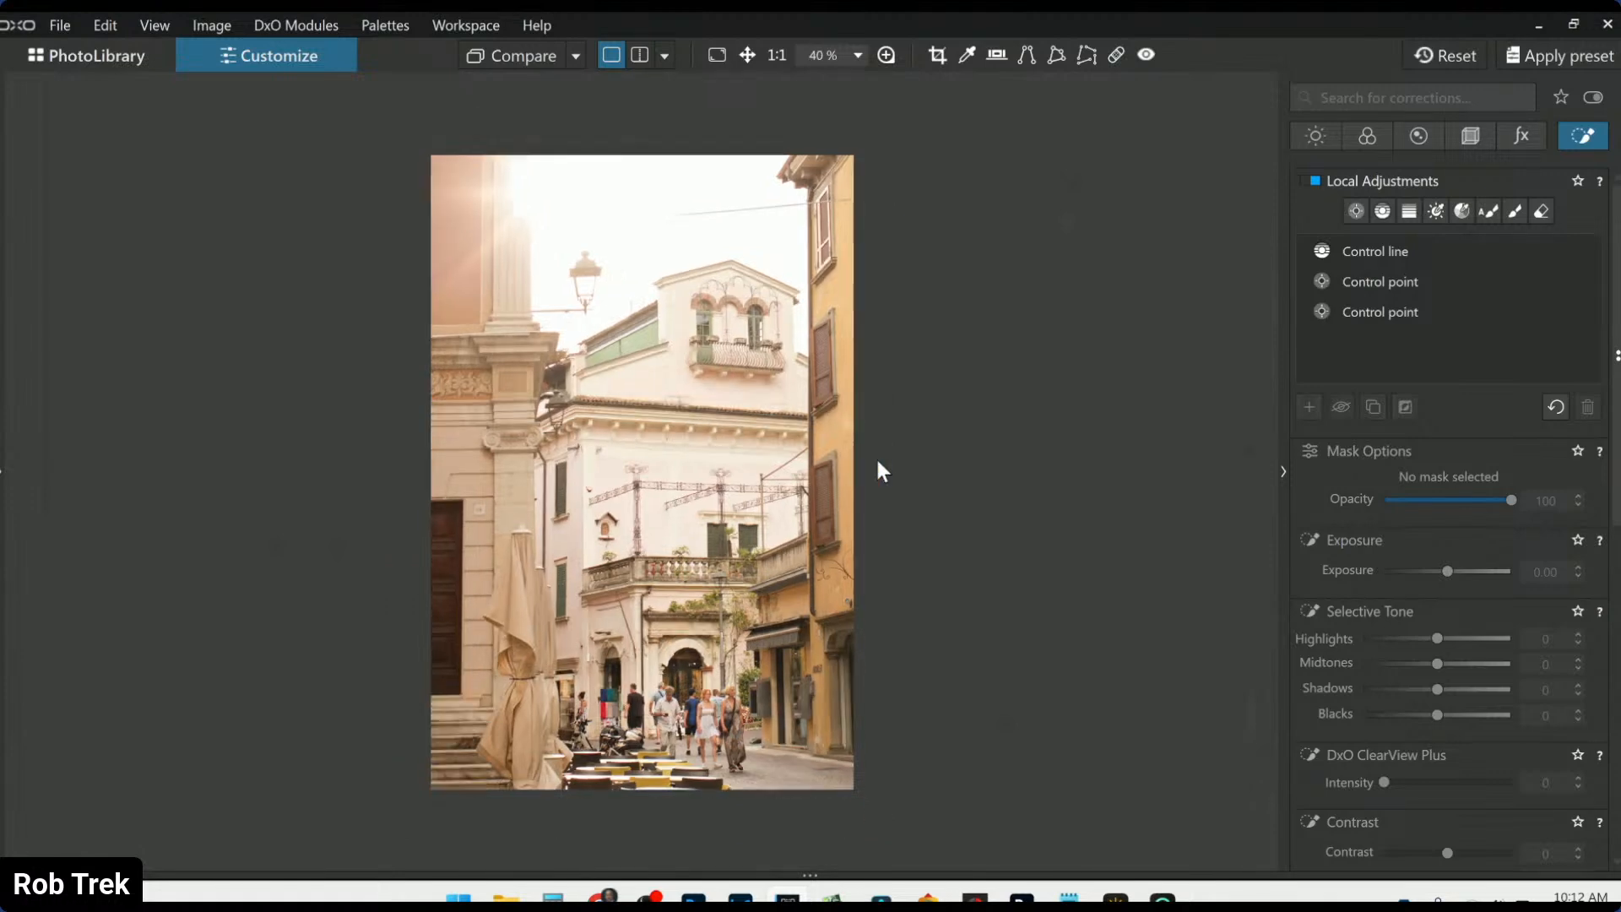
pyautogui.click(1370, 142)
pyautogui.click(1401, 306)
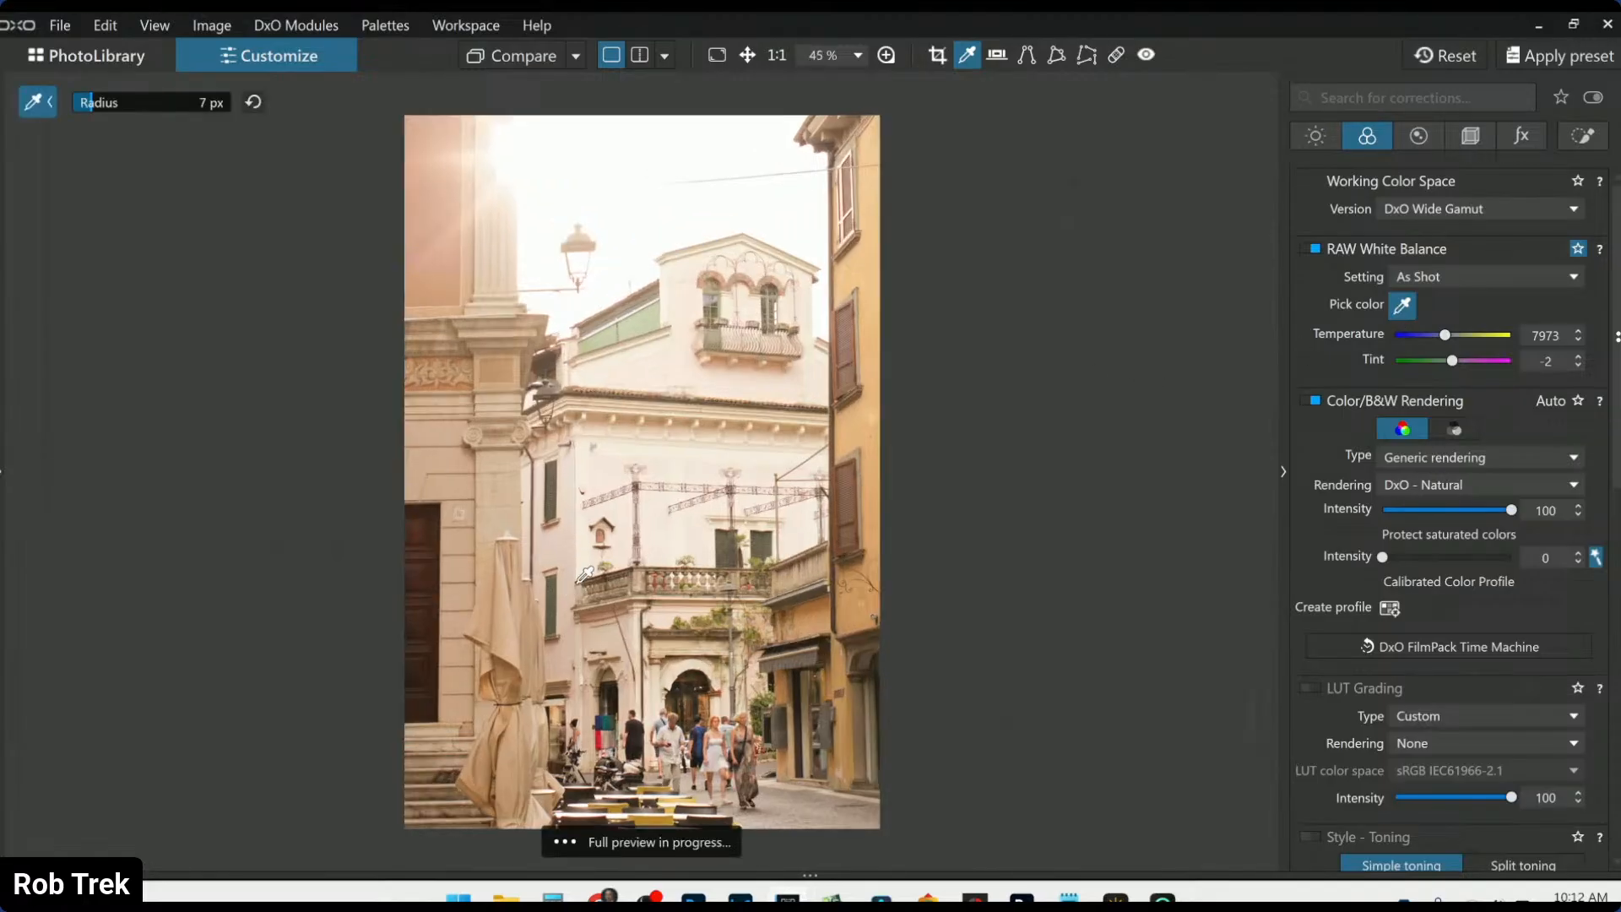
pyautogui.scroll(5, 675, 768)
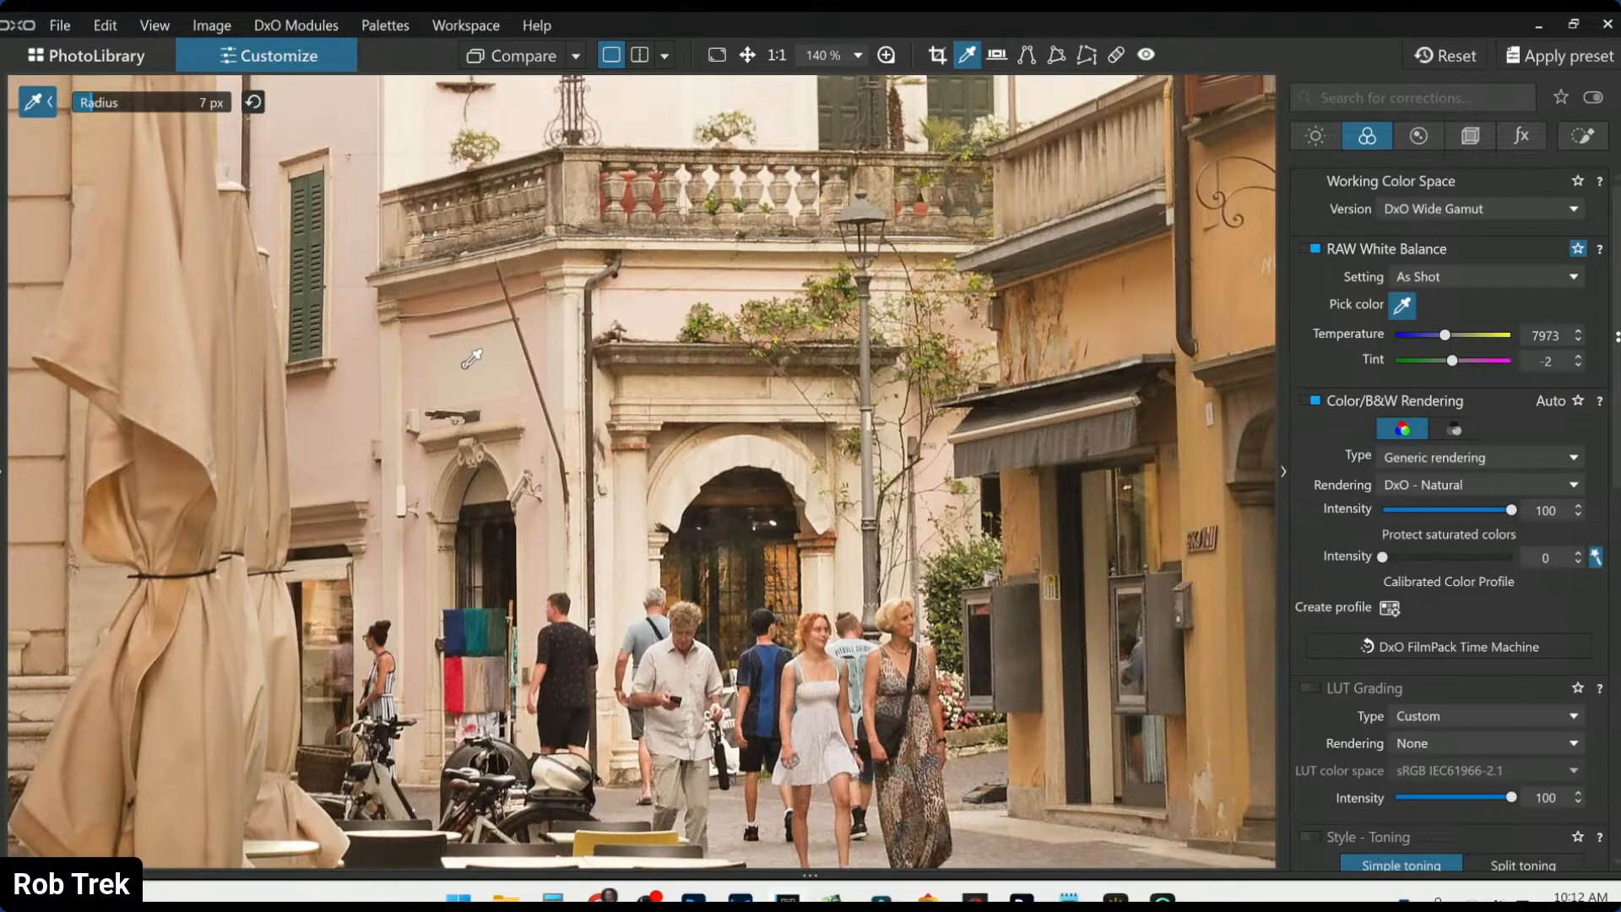
pyautogui.scroll(-2, 470, 359)
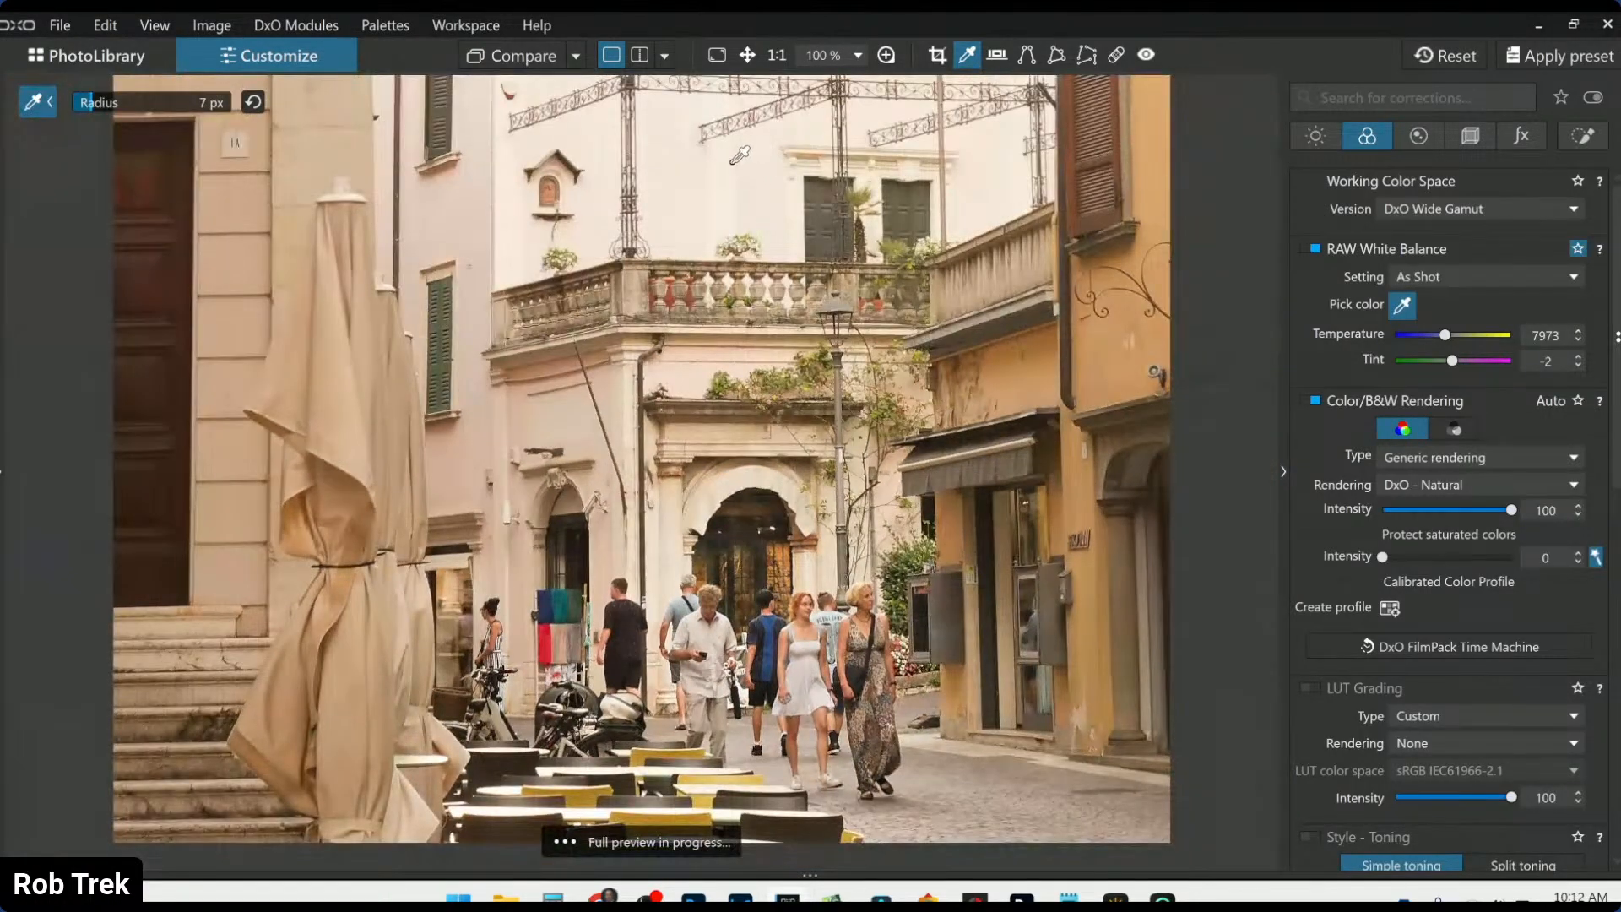
pyautogui.click(721, 161)
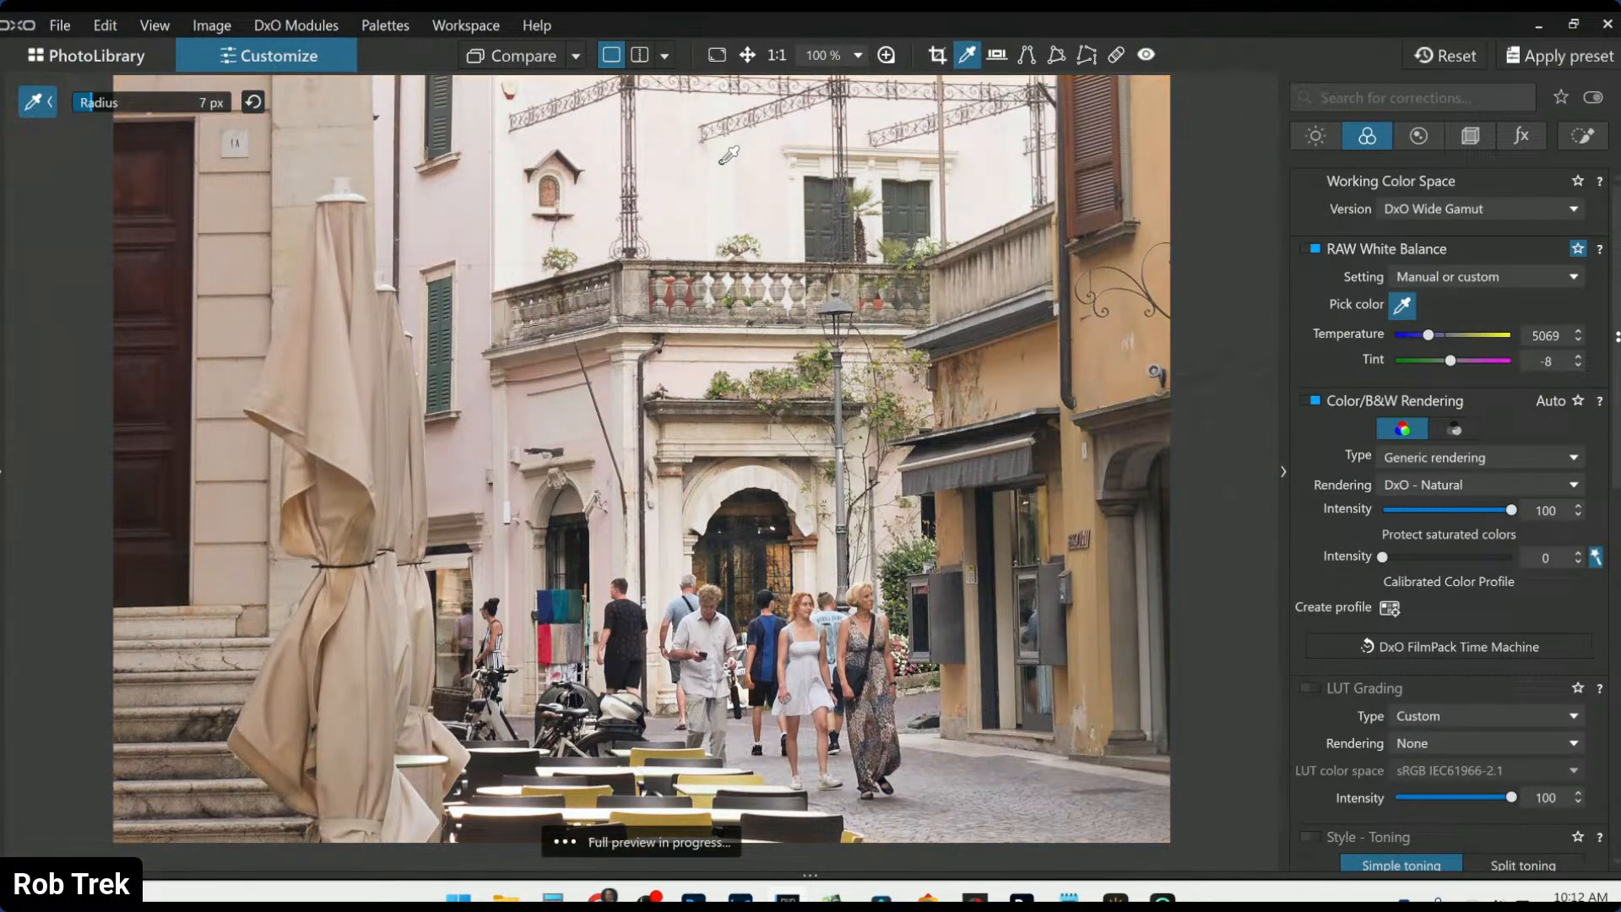
pyautogui.scroll(-5, 728, 154)
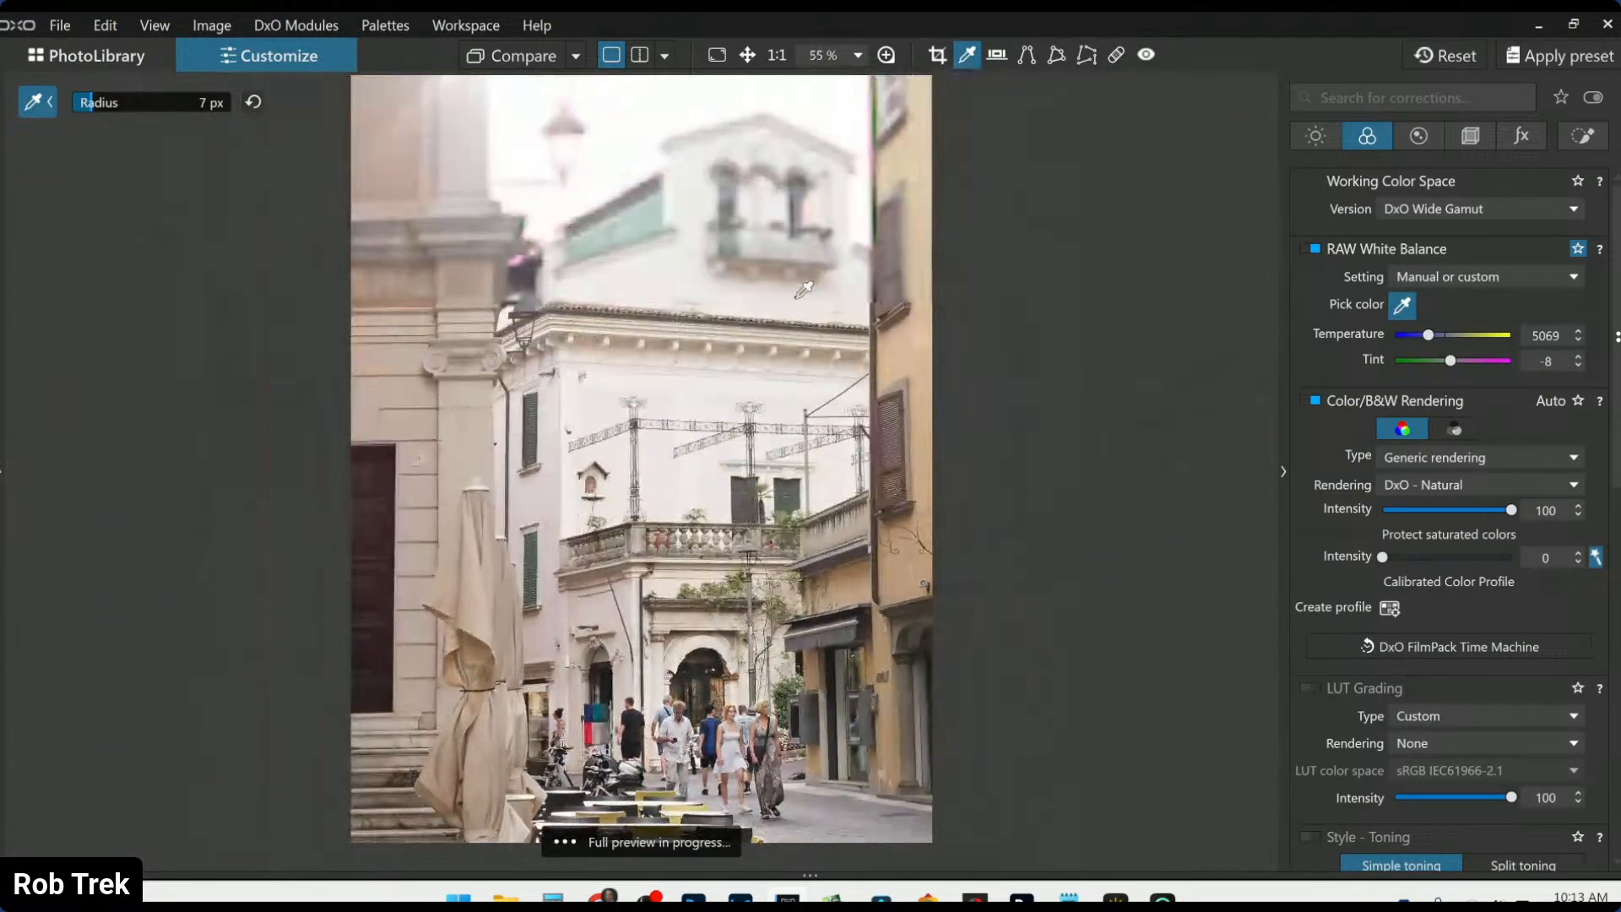
pyautogui.scroll(-1, 1102, 446)
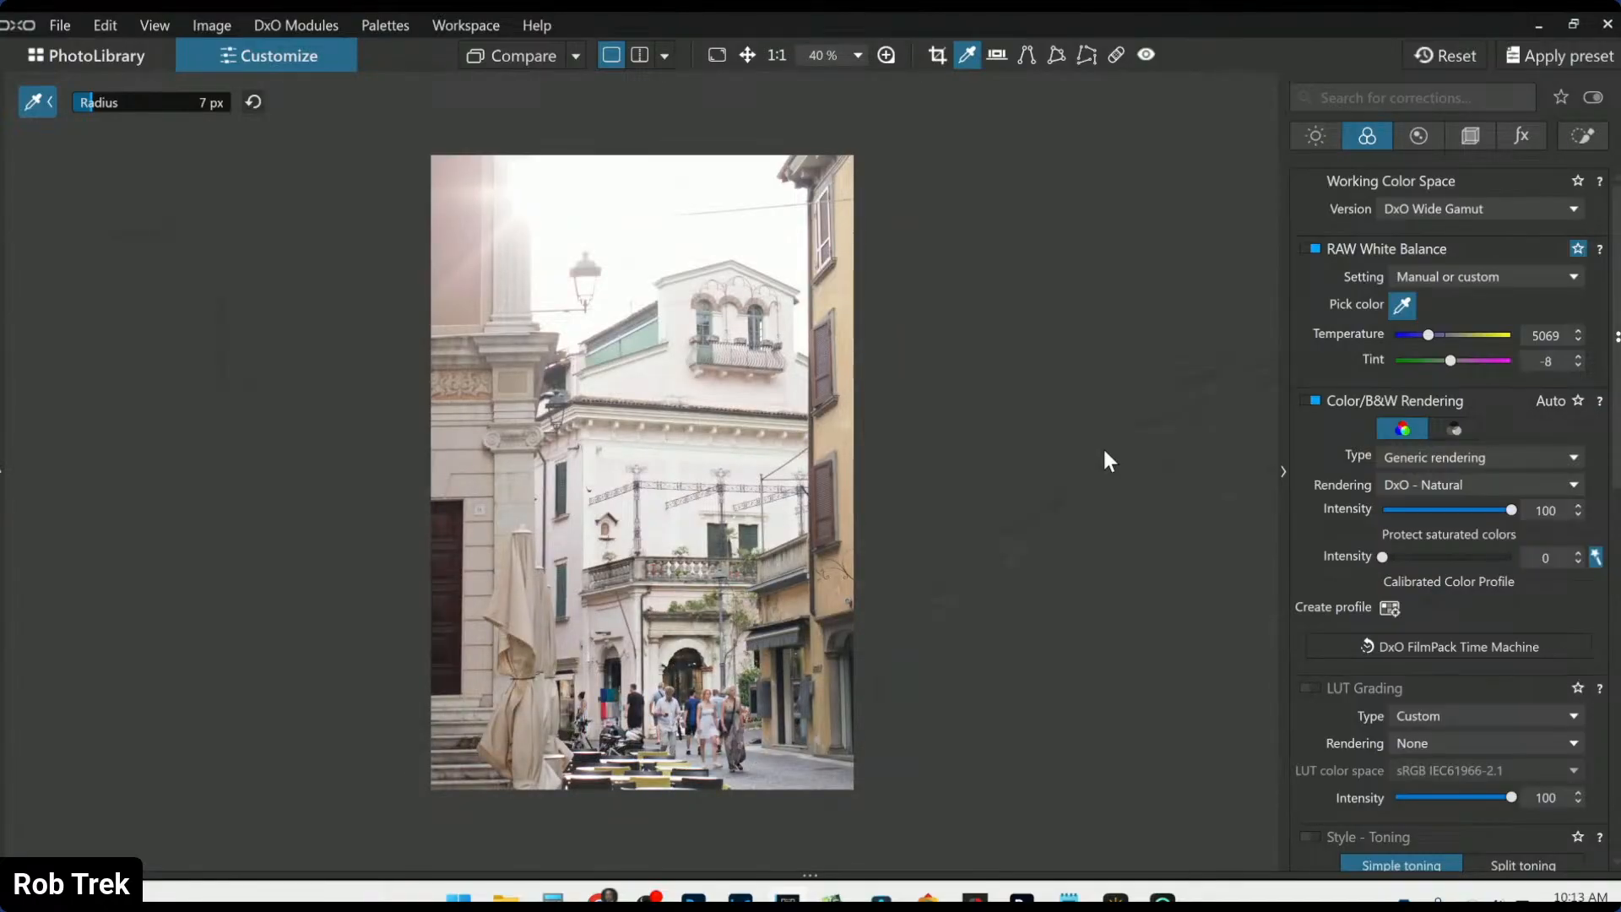
pyautogui.scroll(1, 1104, 454)
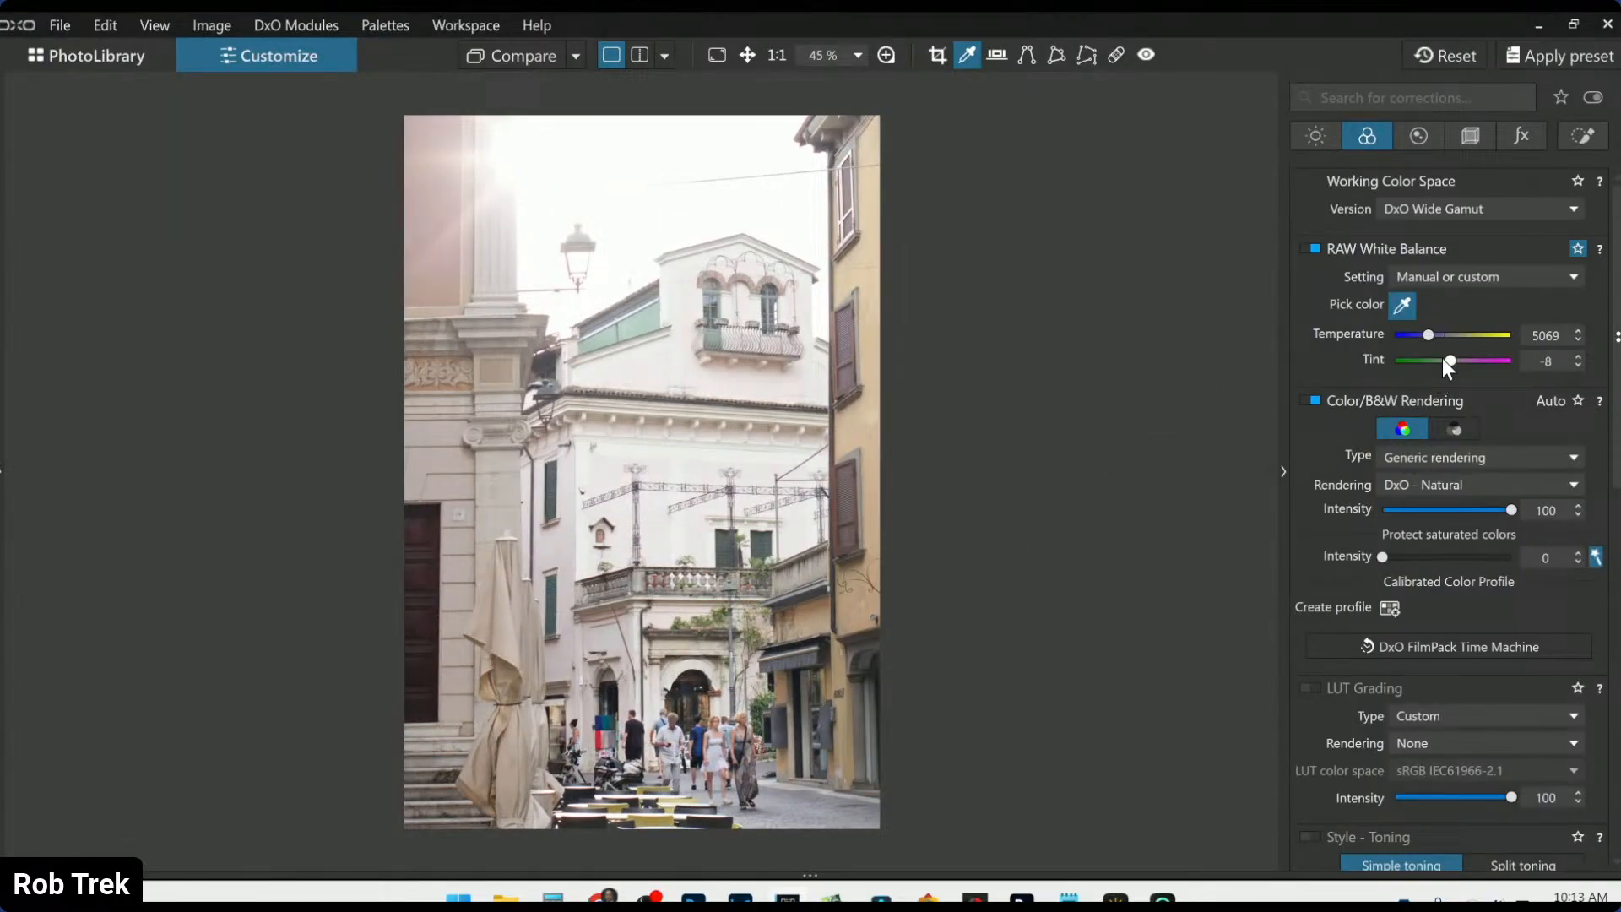
# Reset the RAW white balance temperature to its default and adjust it to 6373
pyautogui.doubleClick(1430, 336)
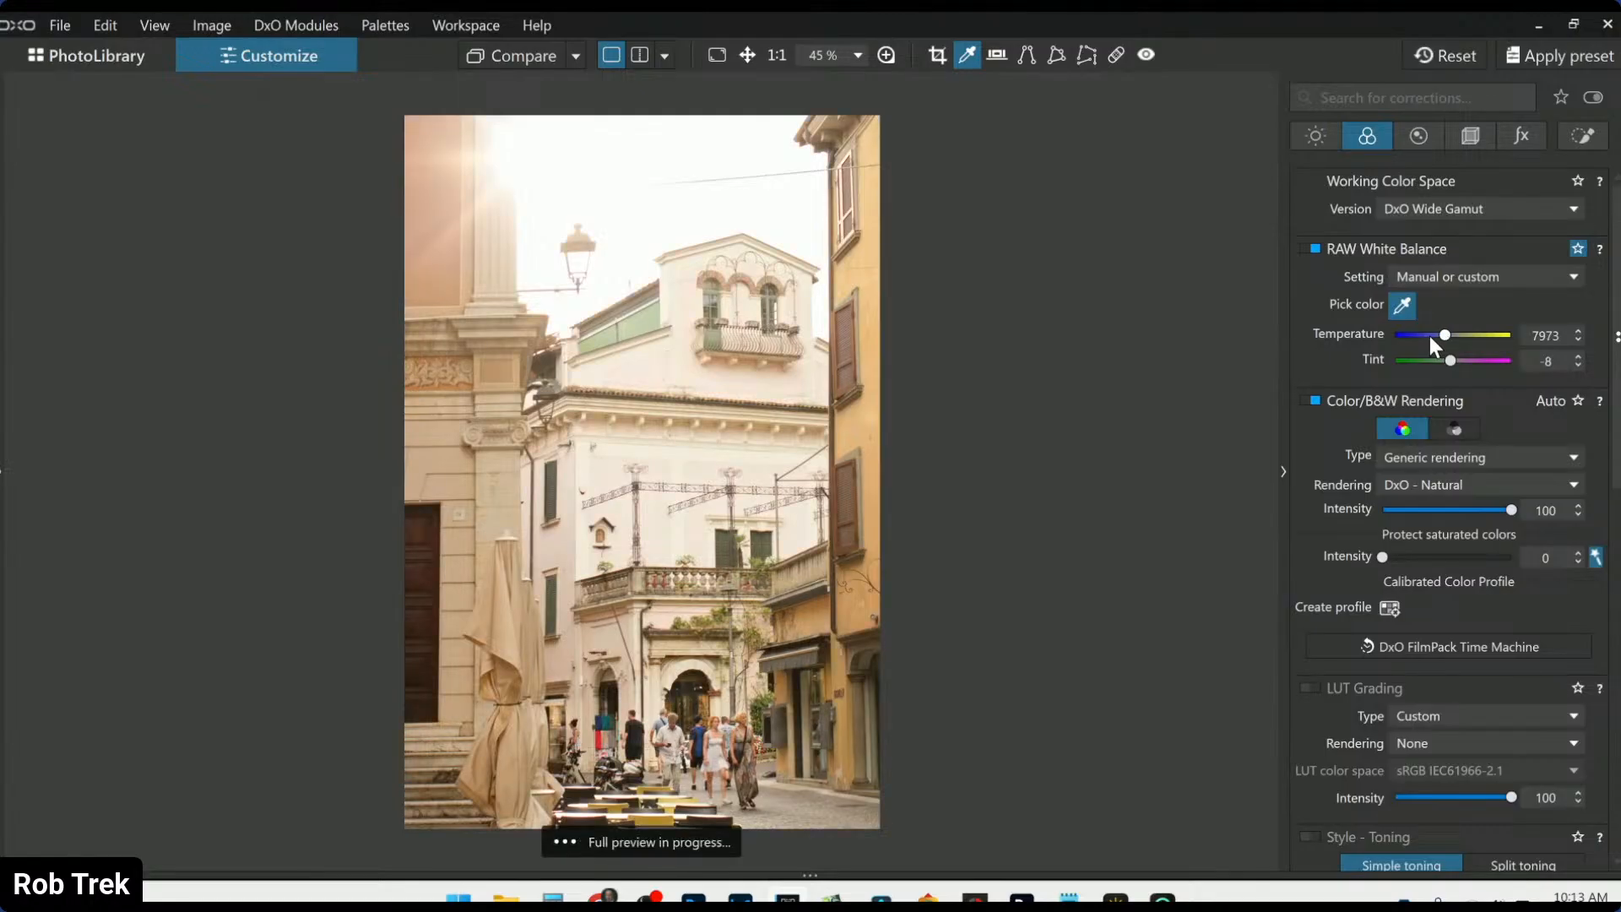
pyautogui.scroll(-2, 1430, 336)
pyautogui.scroll(-13, 1430, 336)
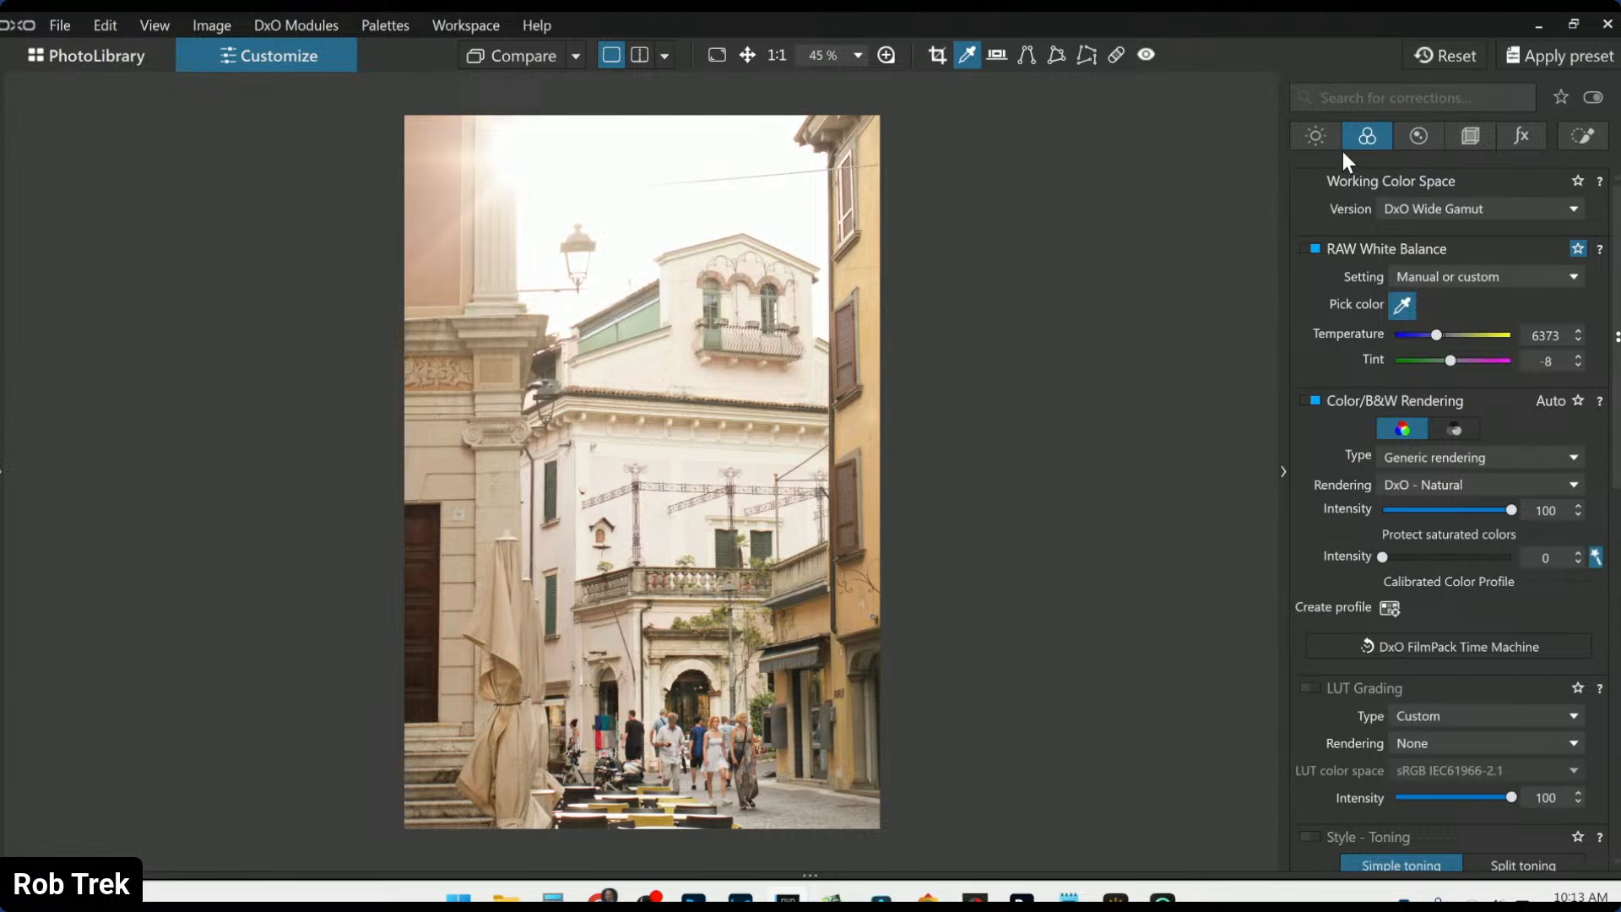
# Sample the brown door with the HSL color picker and set that orange range's Saturation to 24 and Luminance to 20
pyautogui.scroll(-1, 1330, 487)
pyautogui.scroll(-4, 1330, 486)
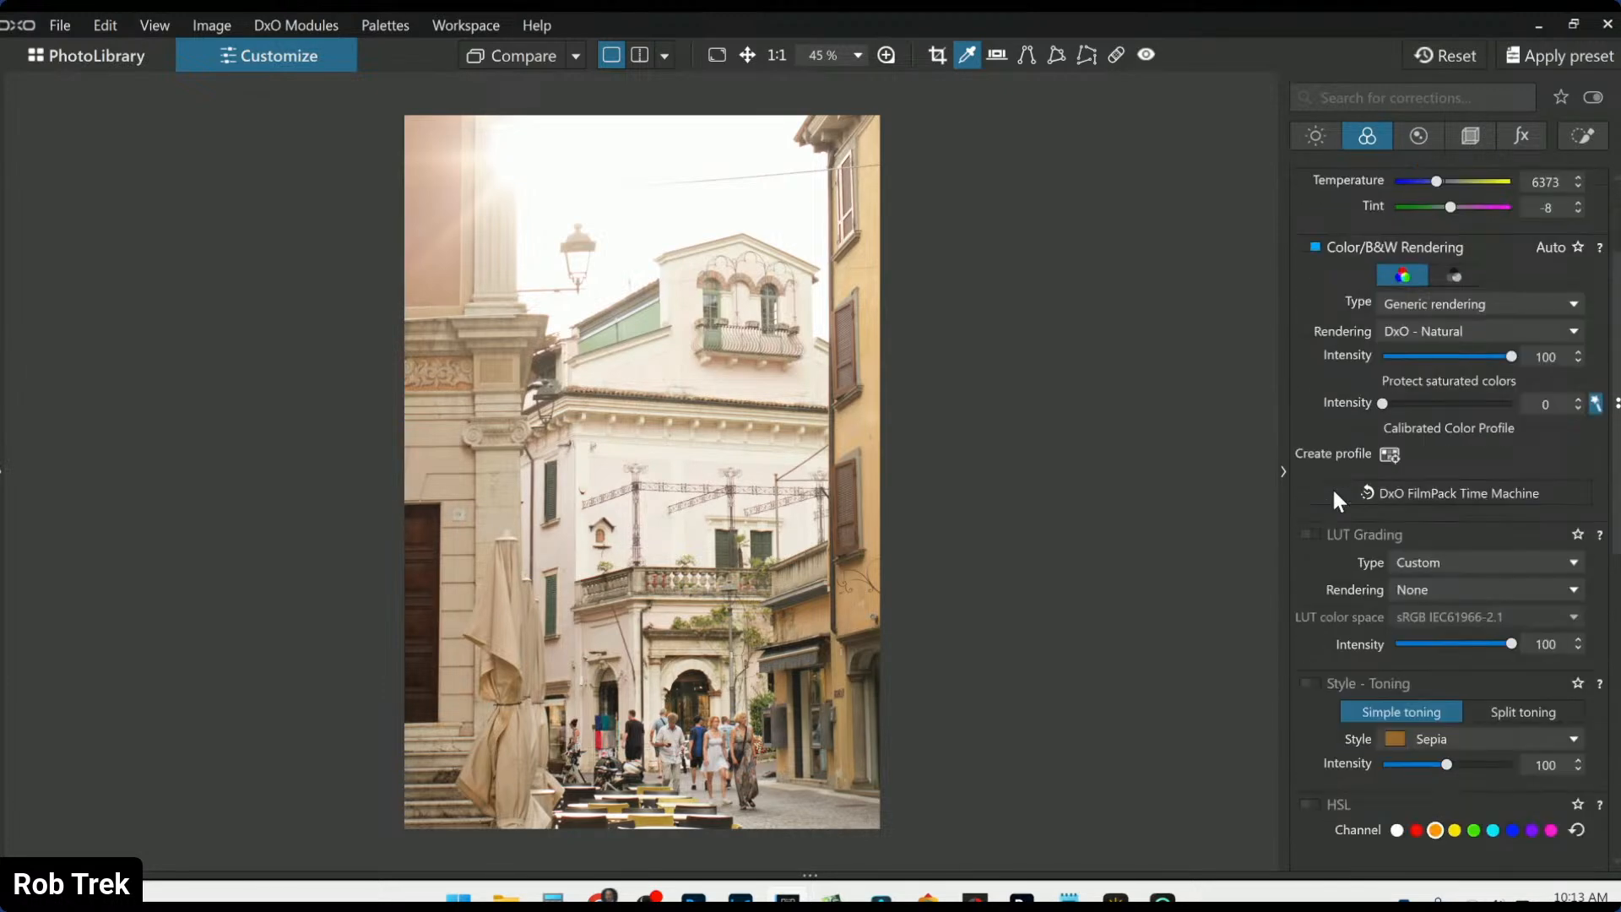
pyautogui.scroll(-7, 1330, 487)
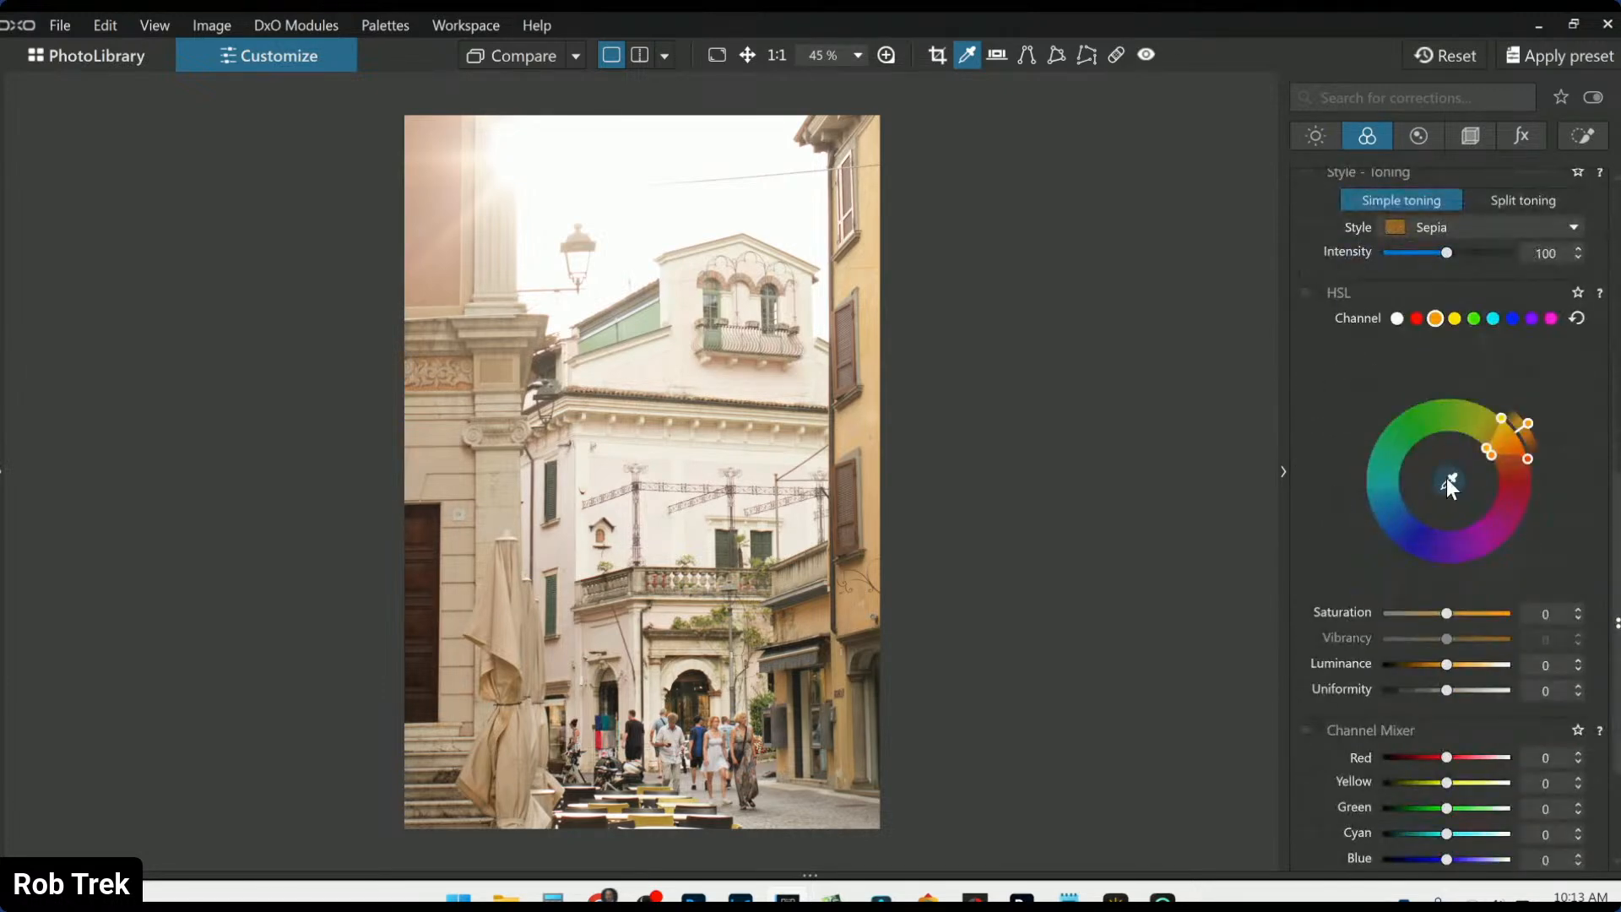
pyautogui.click(1448, 481)
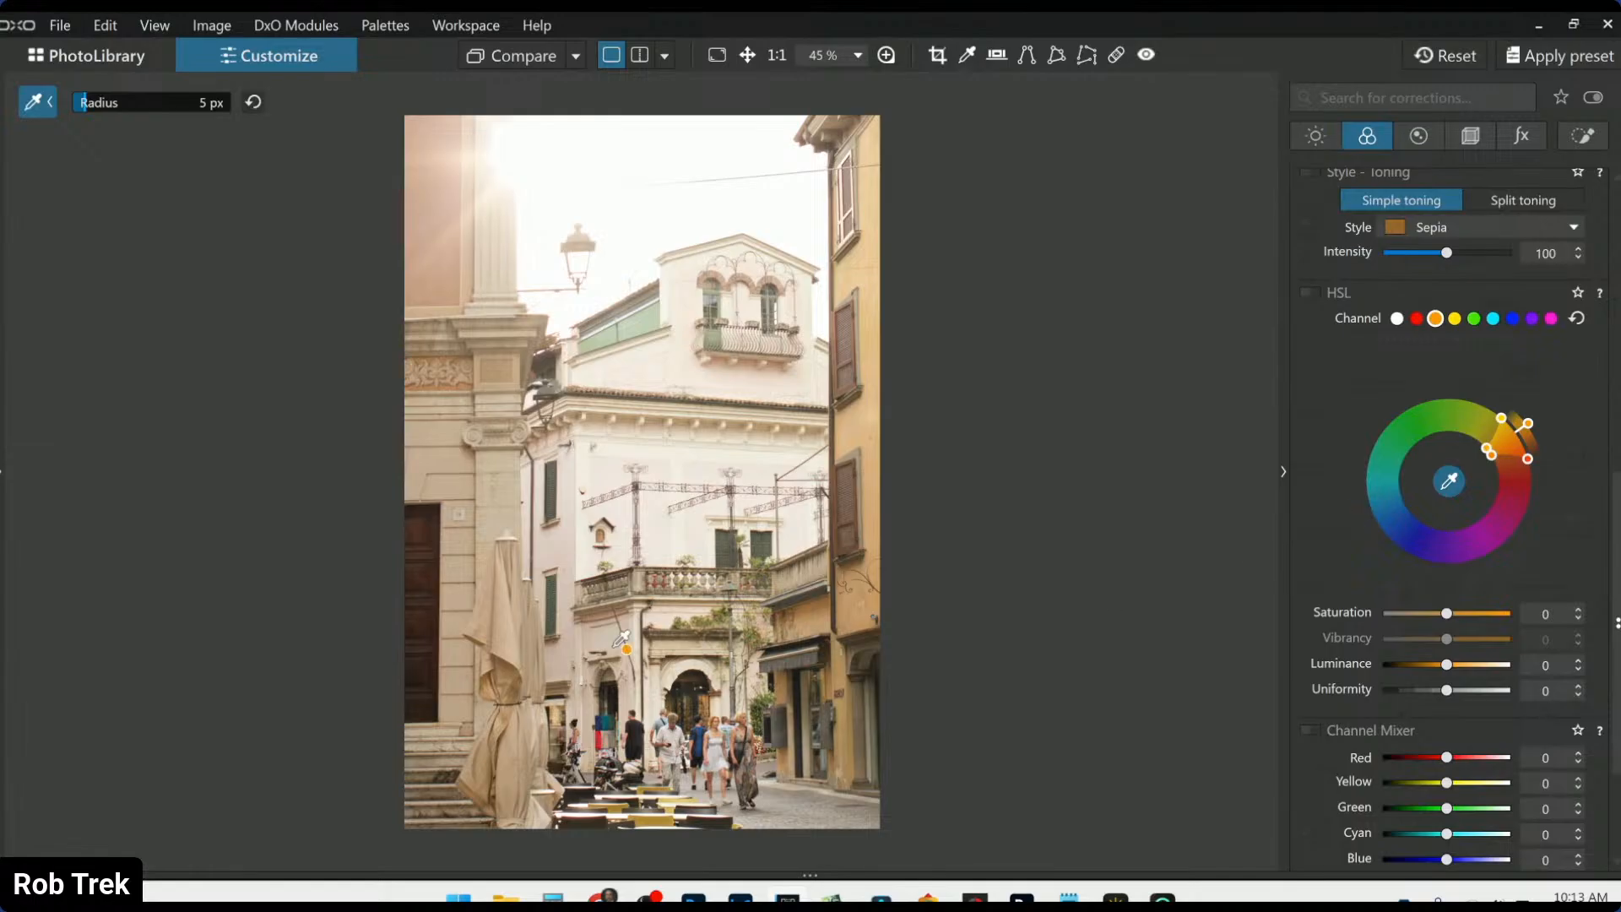
pyautogui.click(428, 529)
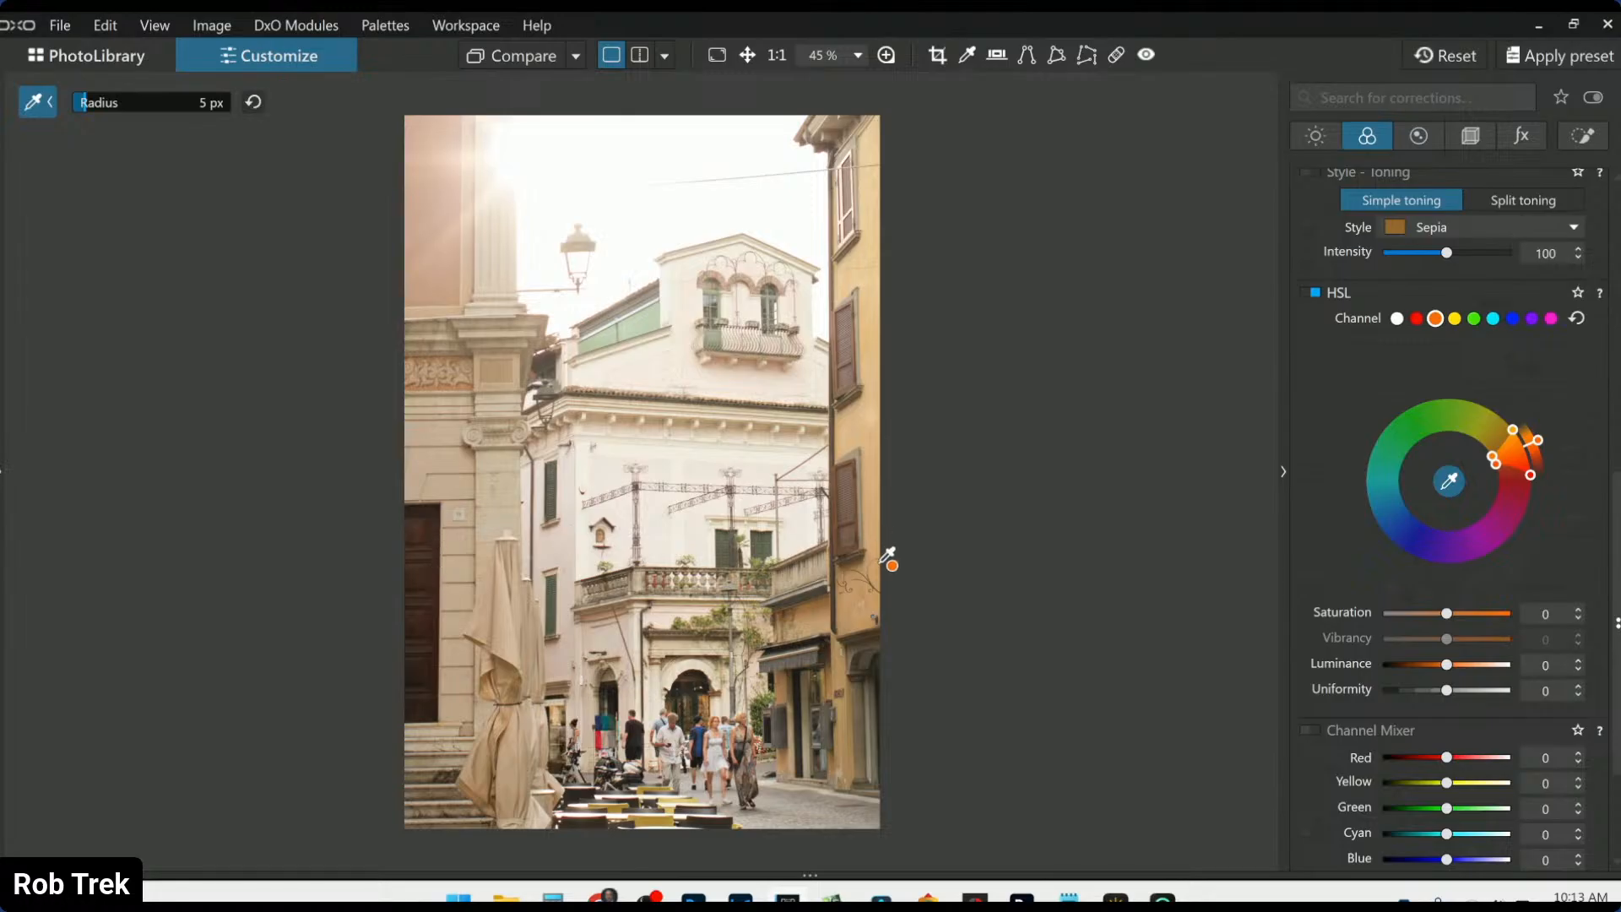
pyautogui.scroll(5, 1446, 621)
pyautogui.scroll(3, 1446, 616)
pyautogui.scroll(-4, 1446, 616)
pyautogui.scroll(-1, 1446, 625)
pyautogui.moveTo(1449, 665); pyautogui.dragTo(1451, 665)
pyautogui.moveTo(1449, 665); pyautogui.dragTo(1450, 665)
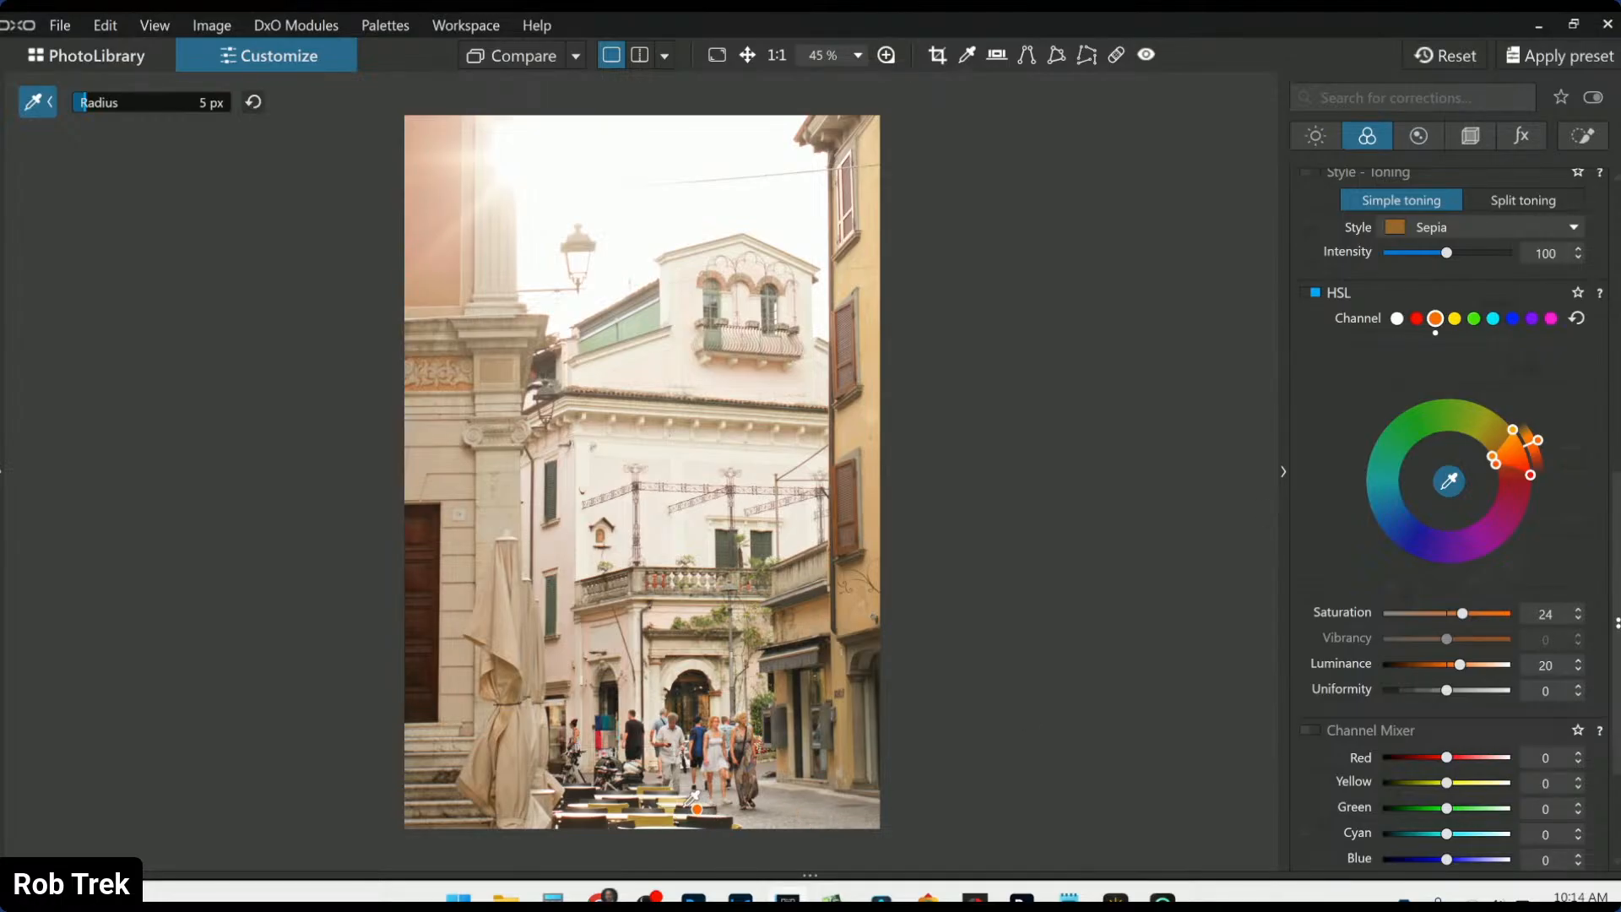
# Sample a yellow café chair with the HSL color picker, set the yellow Saturation to 34, and close the picker
pyautogui.scroll(1, 686, 807)
pyautogui.scroll(2, 686, 808)
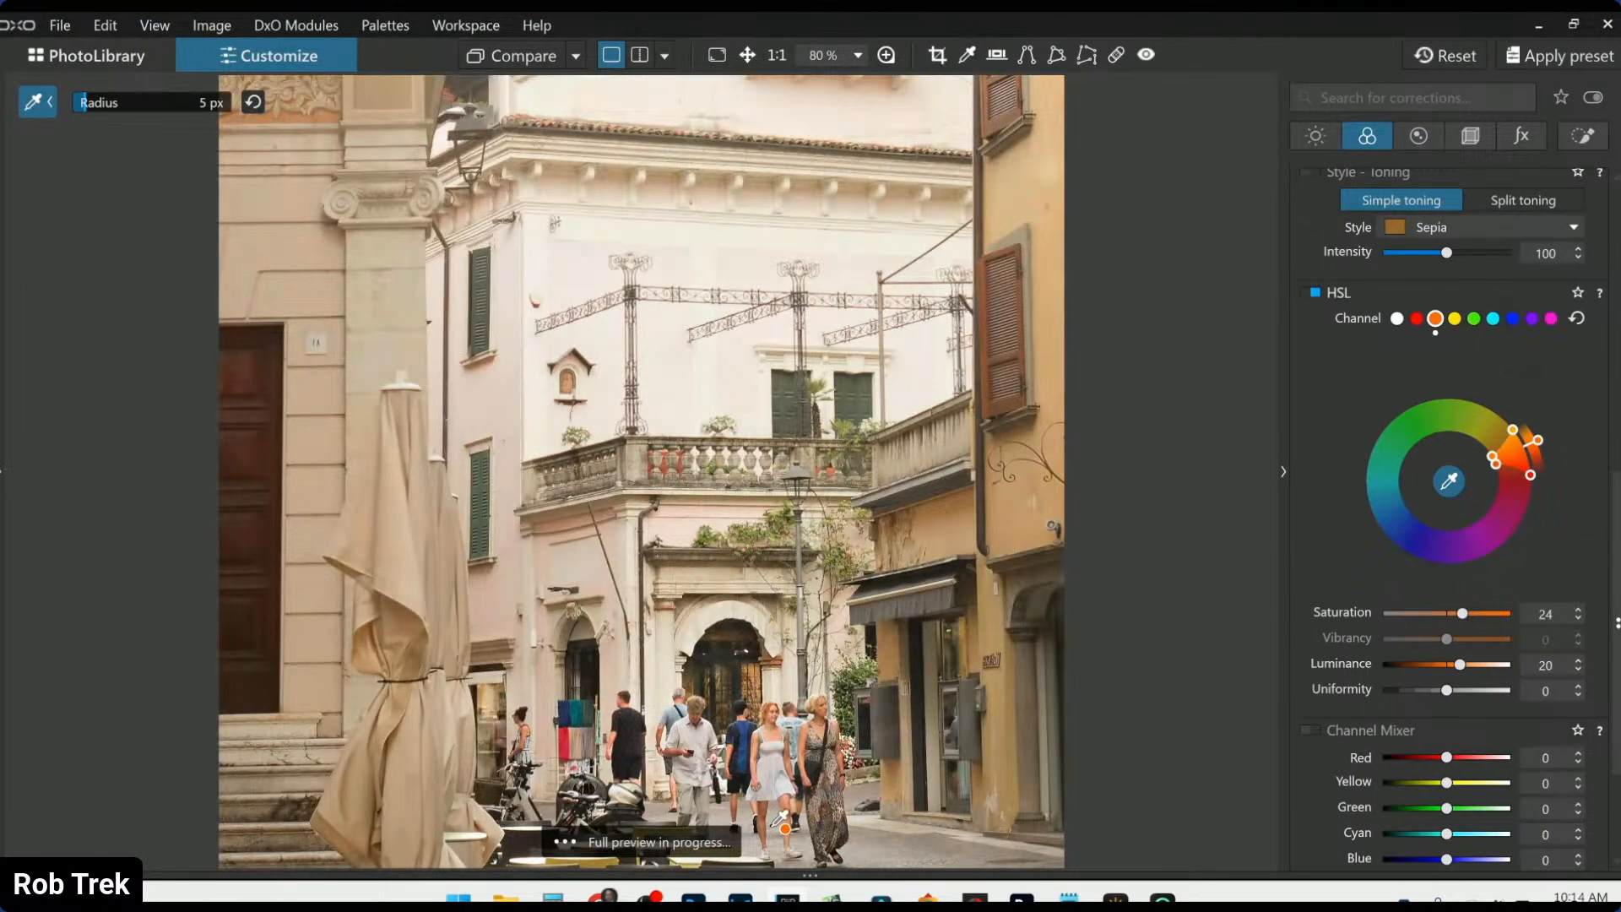
pyautogui.click(719, 845)
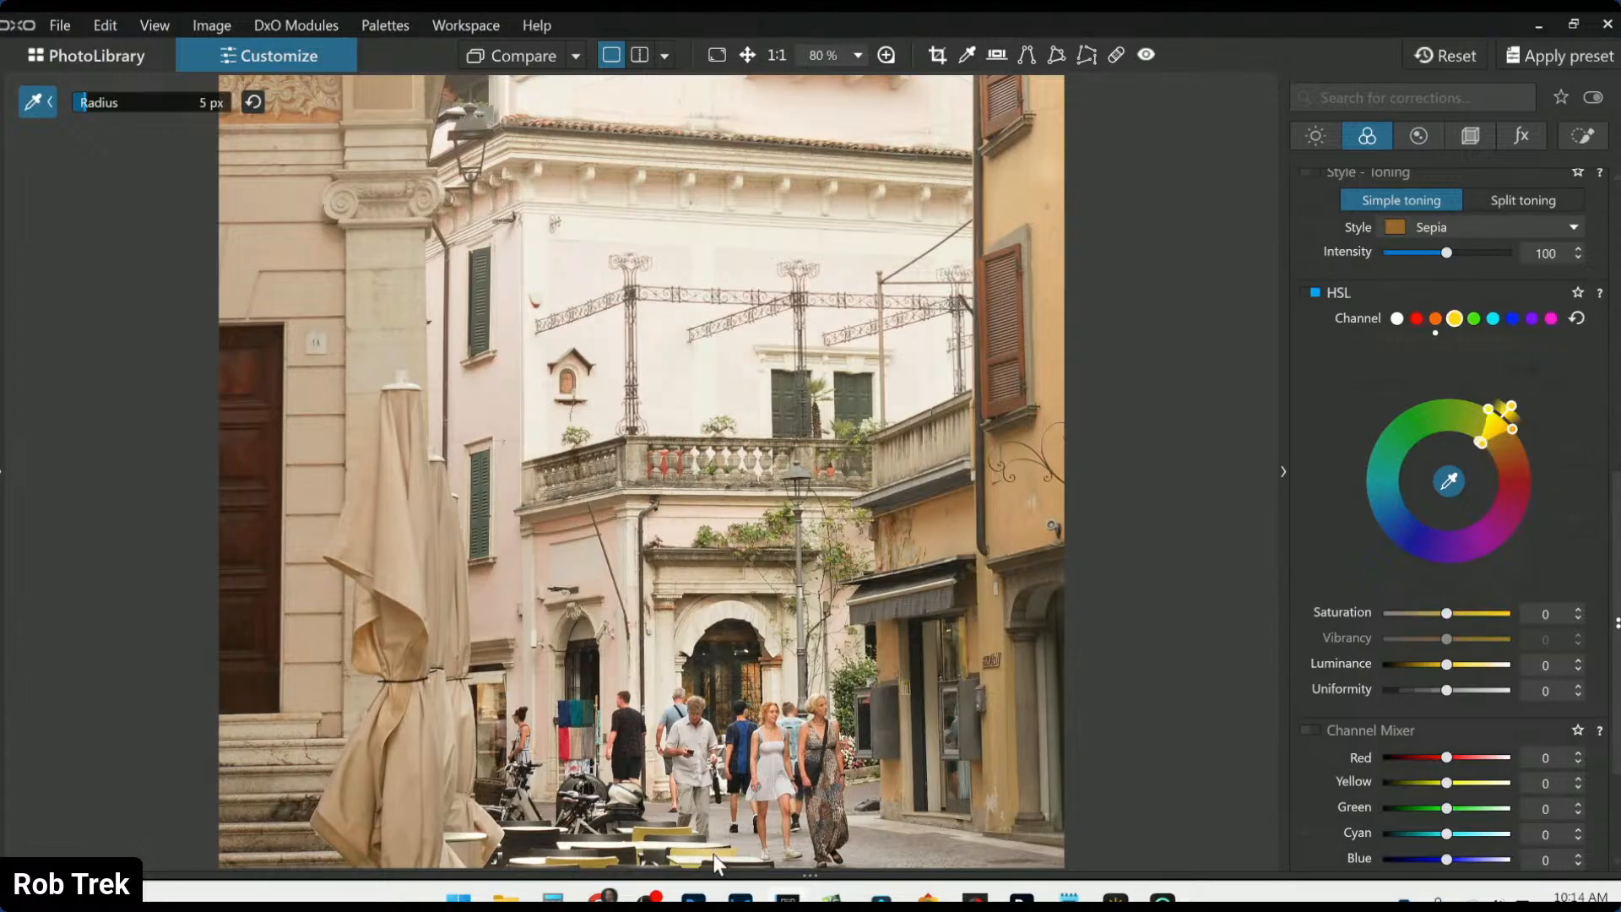
pyautogui.scroll(20, 1445, 614)
pyautogui.scroll(10, 1445, 615)
pyautogui.scroll(-3, 944, 569)
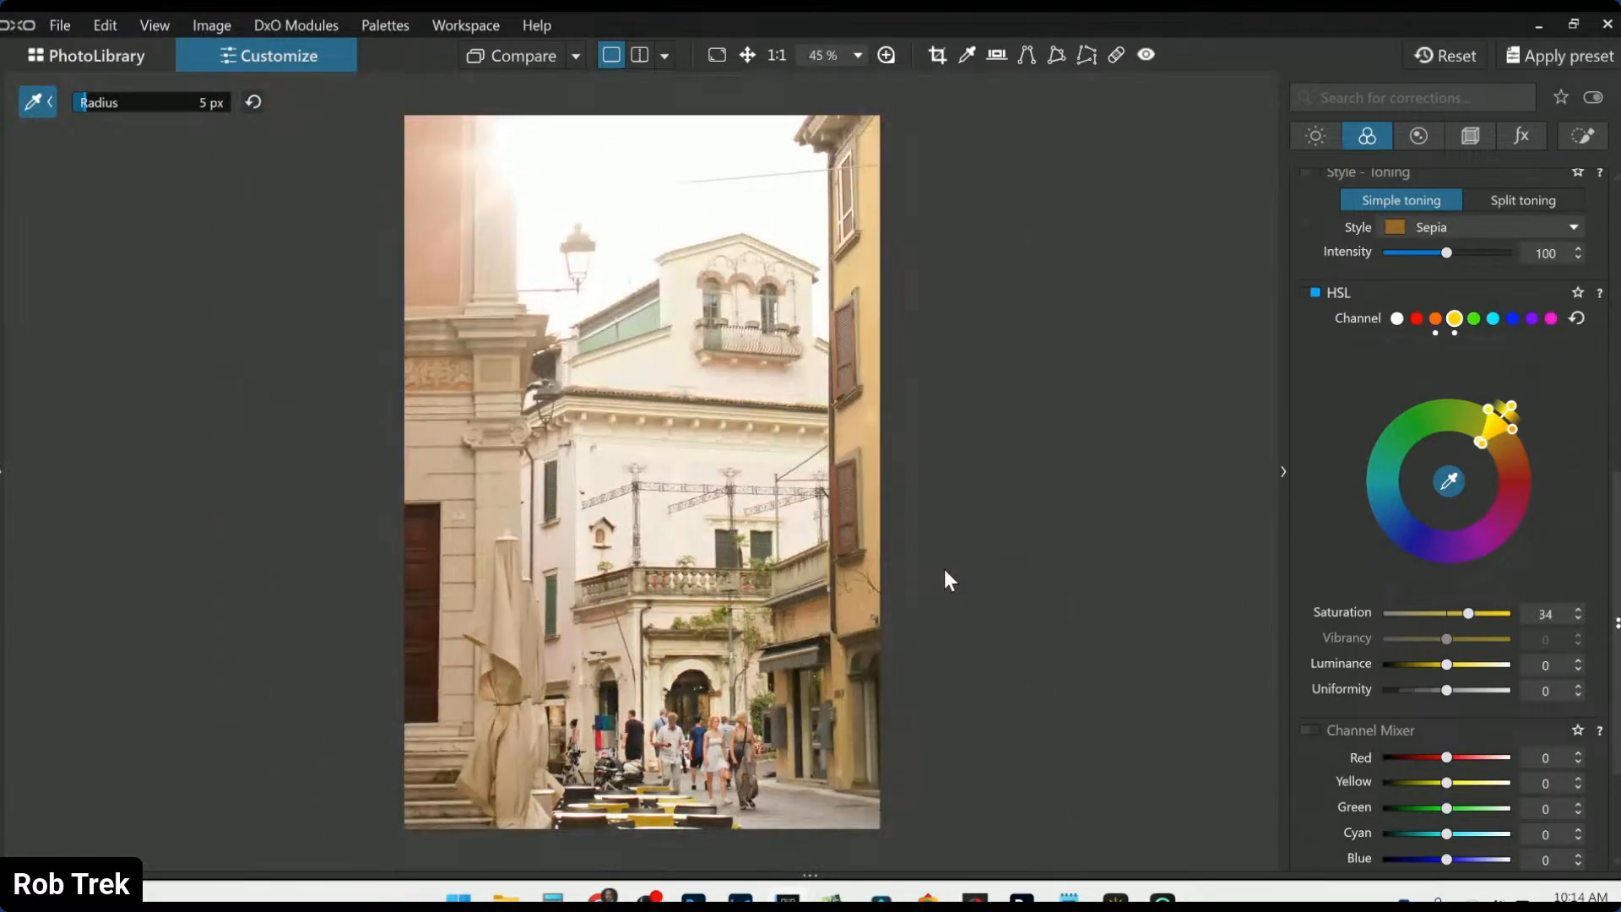
pyautogui.scroll(-1, 944, 580)
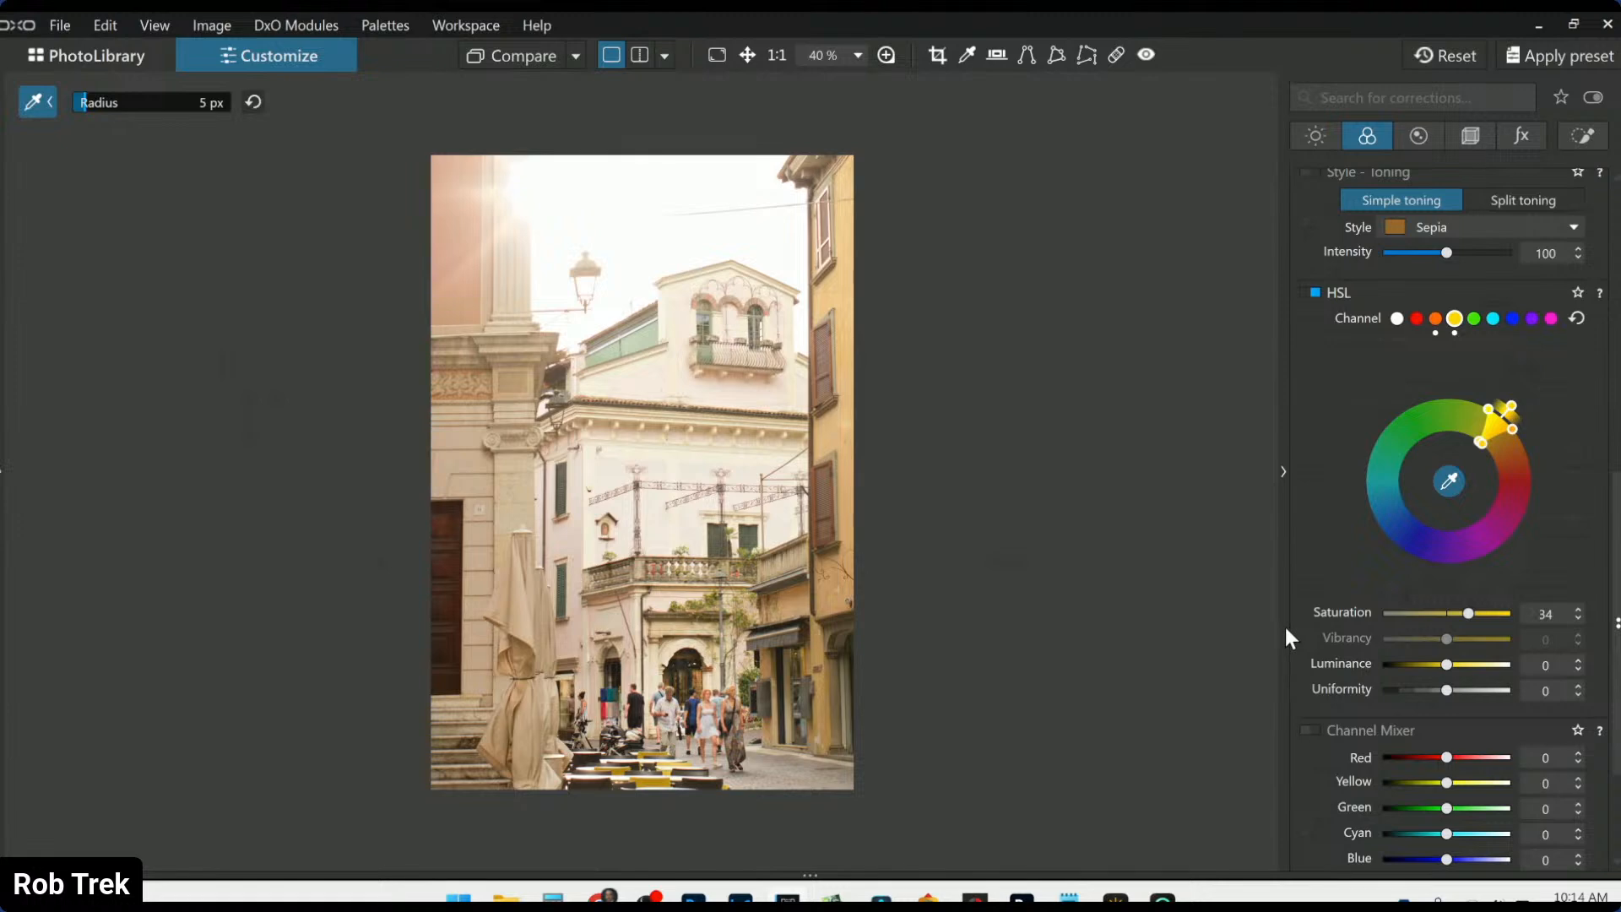
pyautogui.press('Escape')
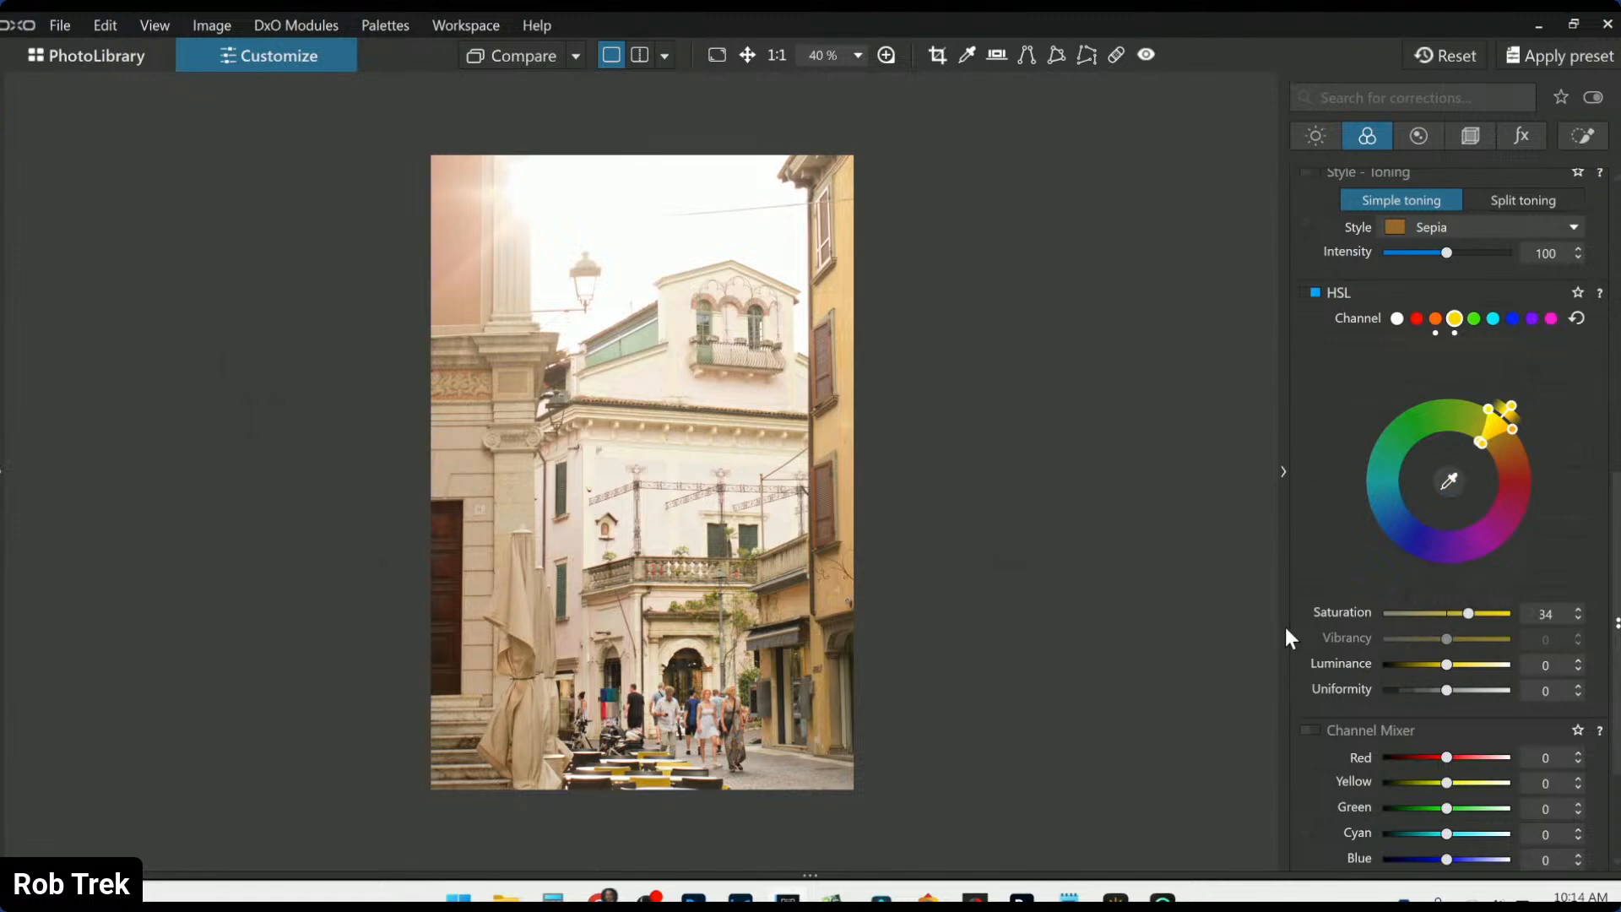
# Export the edited street photo to disk and reset all corrections on the raw file
pyautogui.rightClick(733, 472)
pyautogui.click(888, 33)
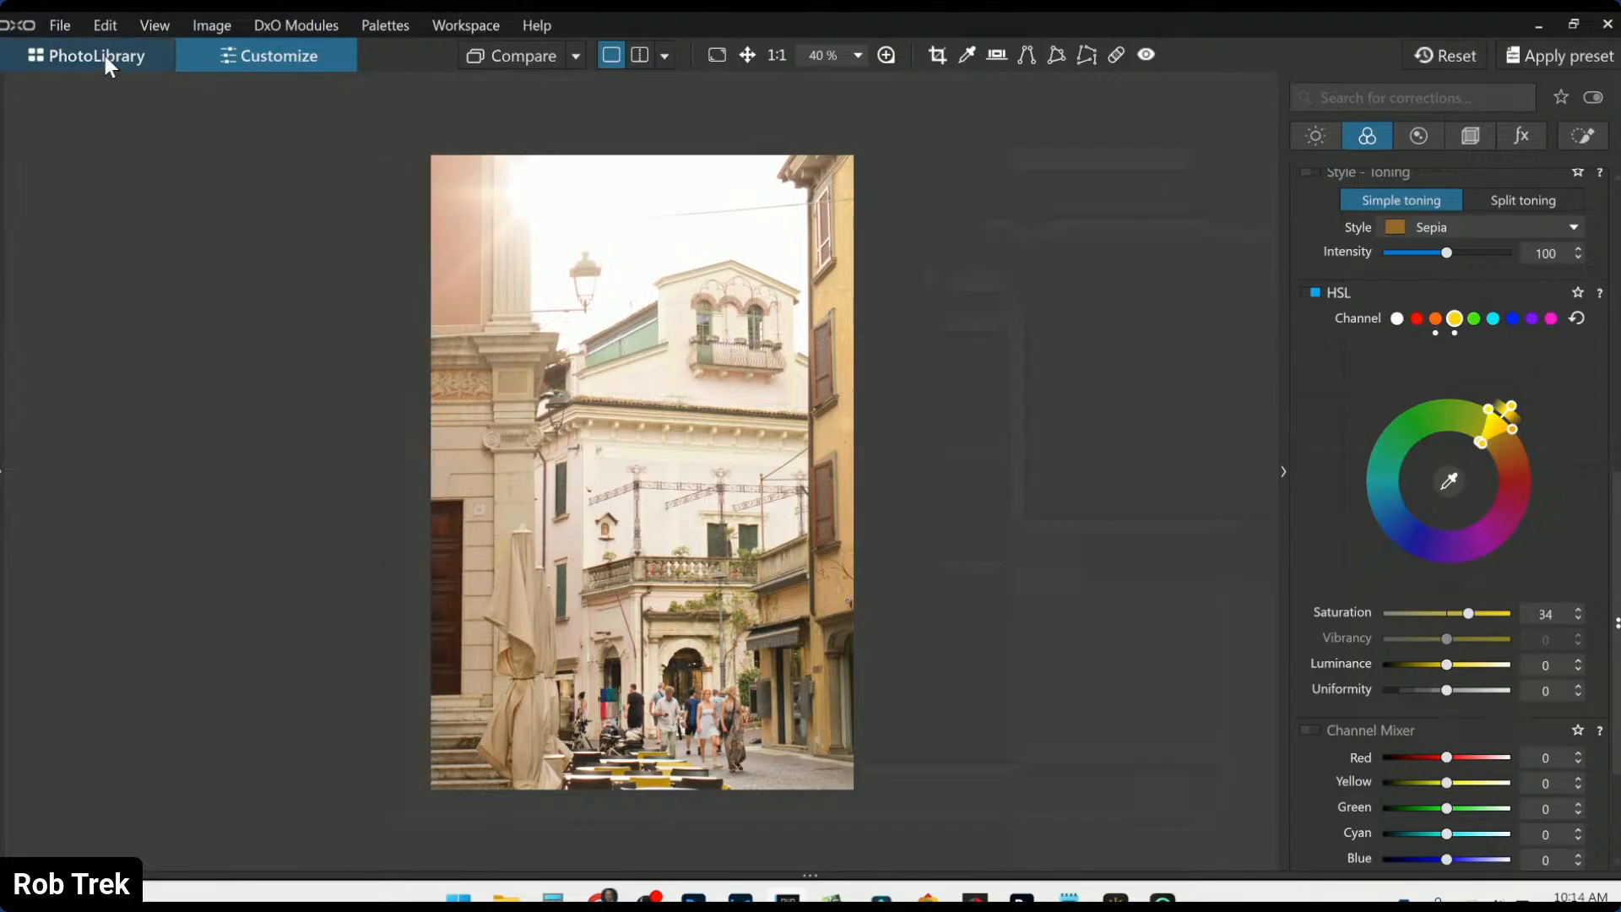
pyautogui.click(665, 56)
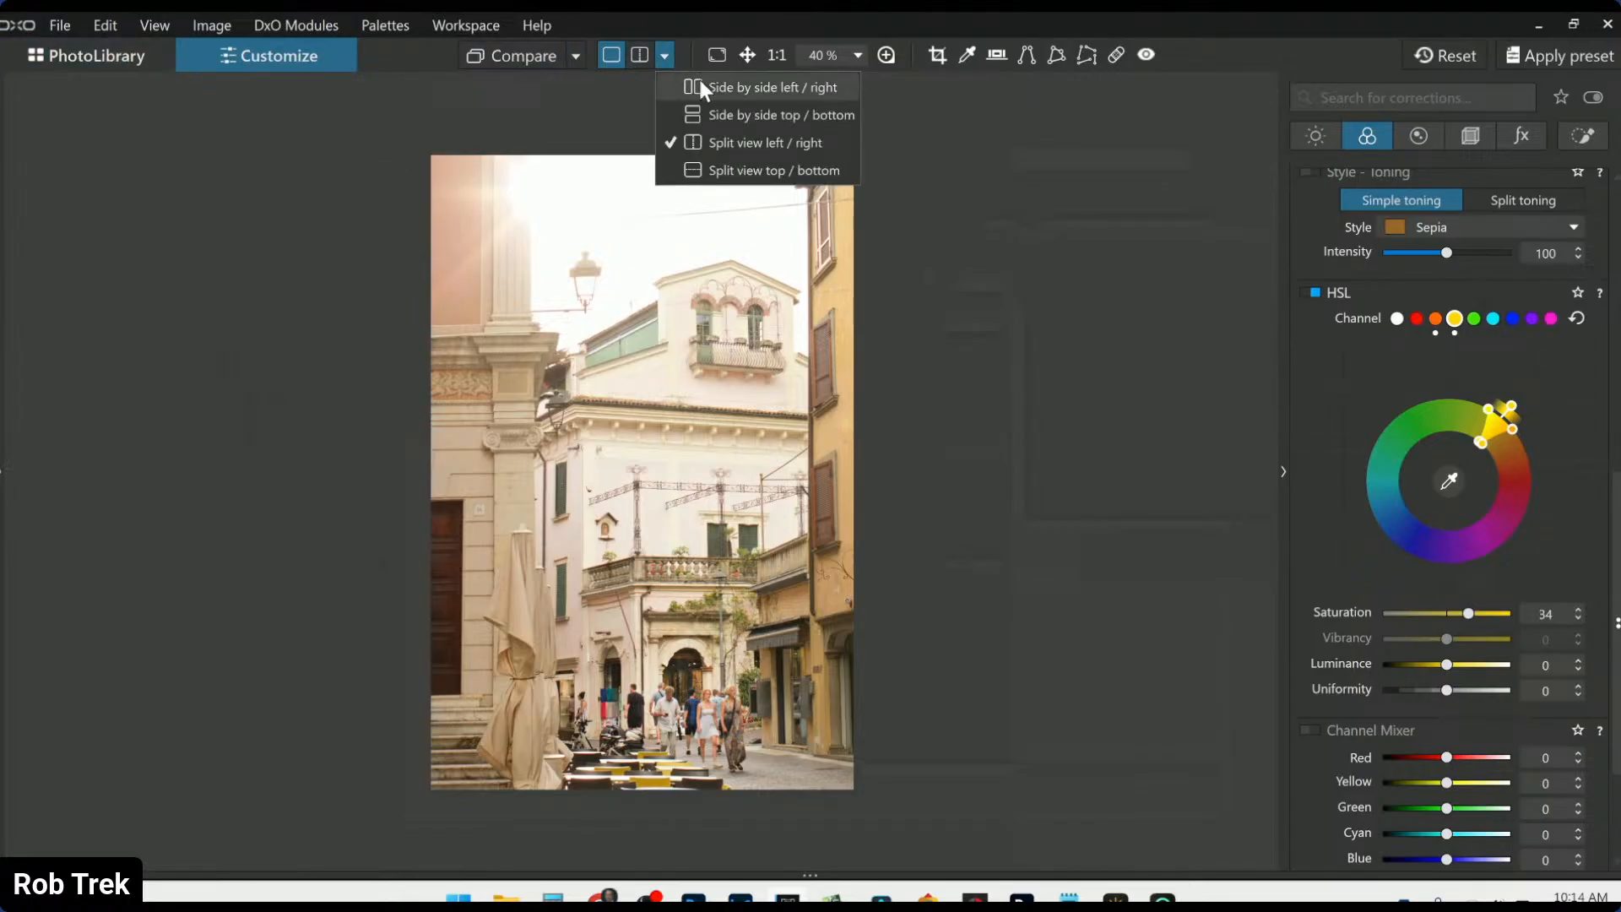
pyautogui.click(1436, 71)
# Use the exported IMG_0345 JPEG as the comparison reference and display it side by side left / right with the original
pyautogui.click(576, 56)
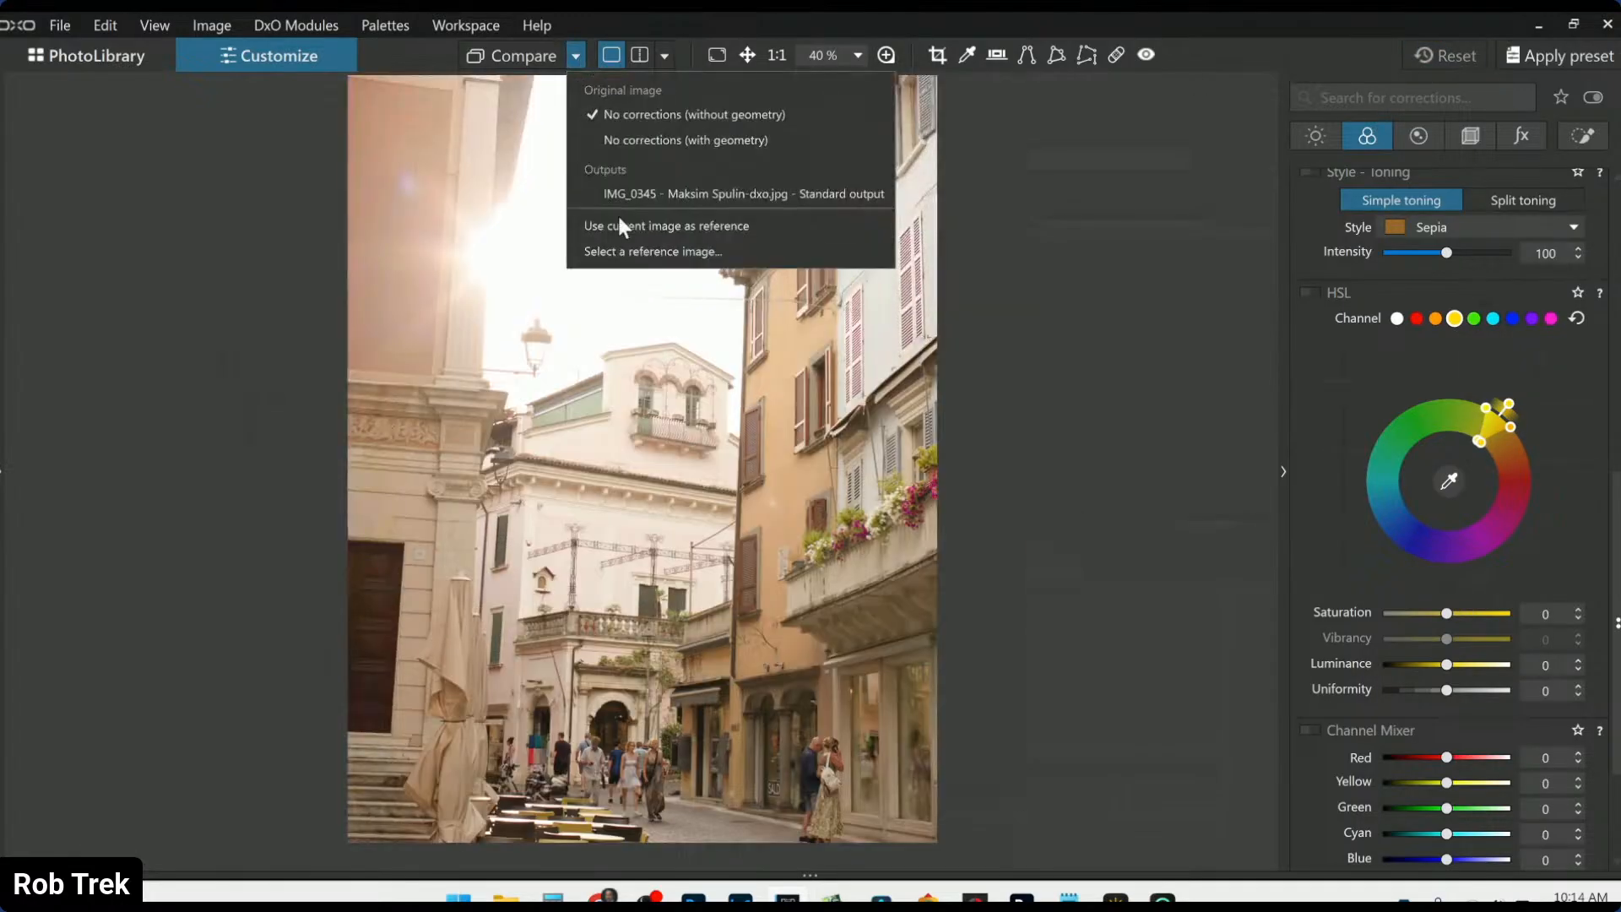
pyautogui.click(634, 197)
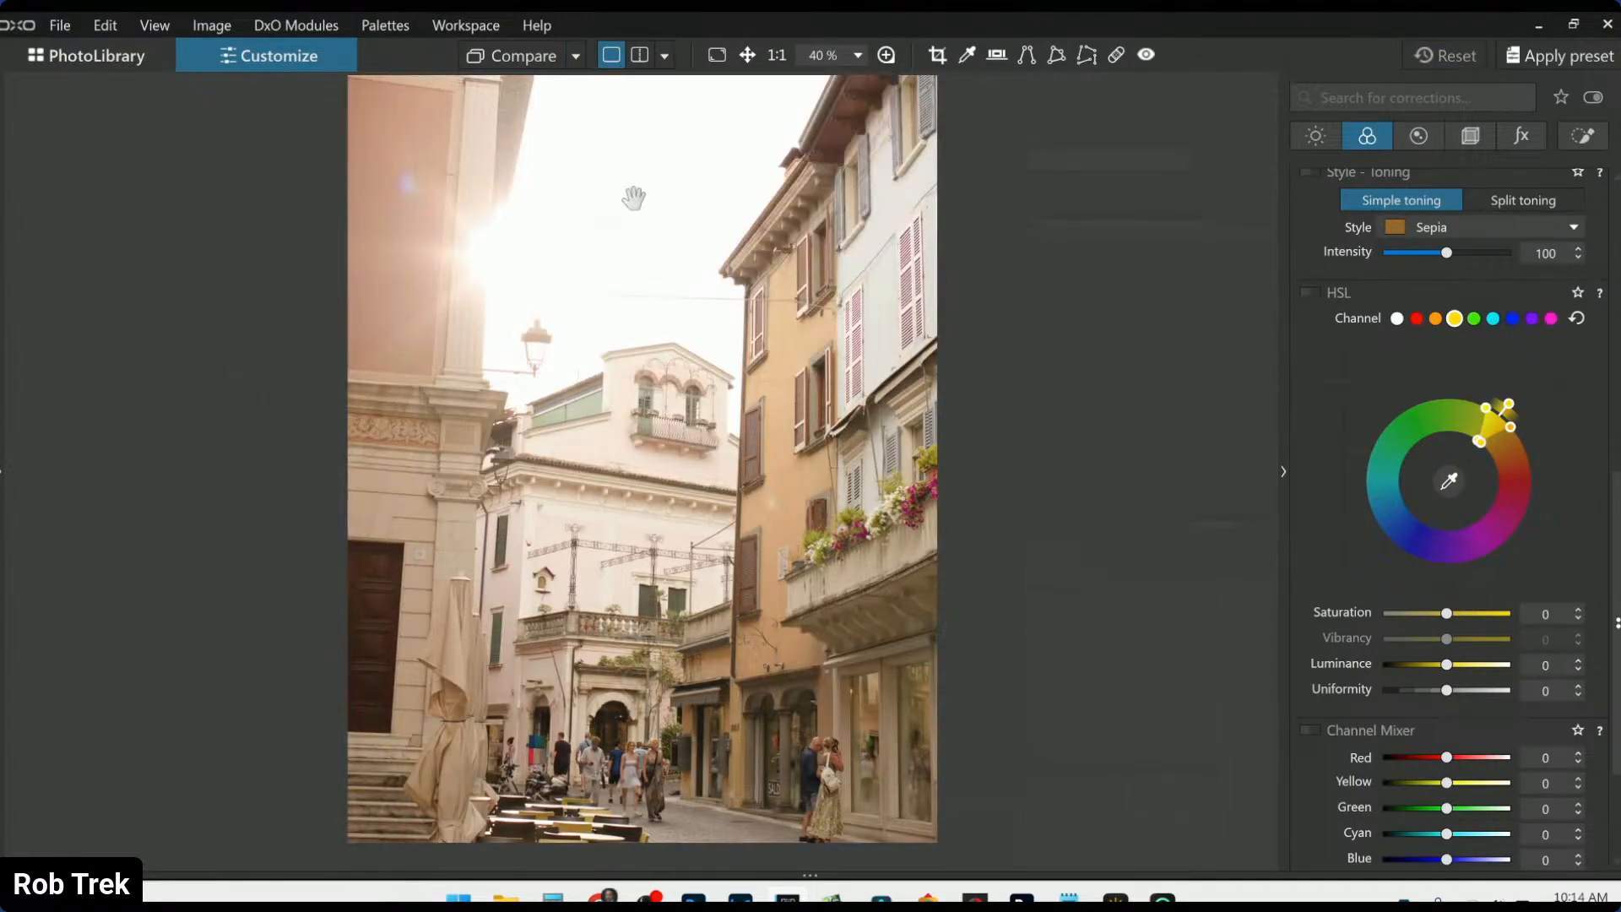
pyautogui.click(665, 56)
pyautogui.click(686, 88)
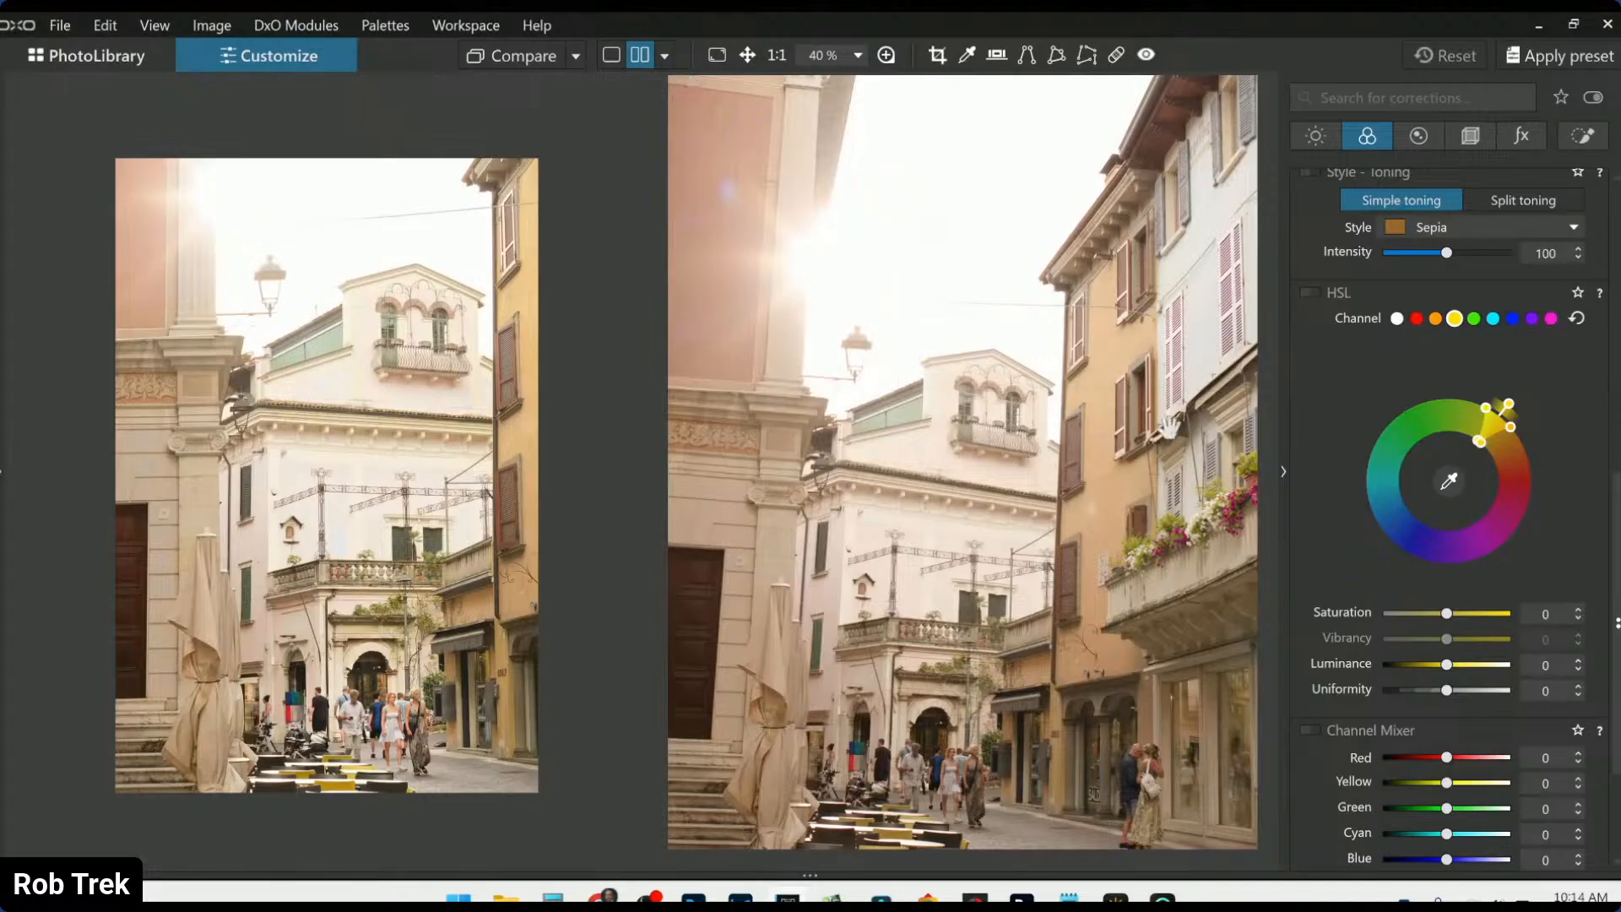
# Examine the edited and original street photos in an enlarged comparison area, including the original's pedestrians and flowered balcony
pyautogui.click(1282, 472)
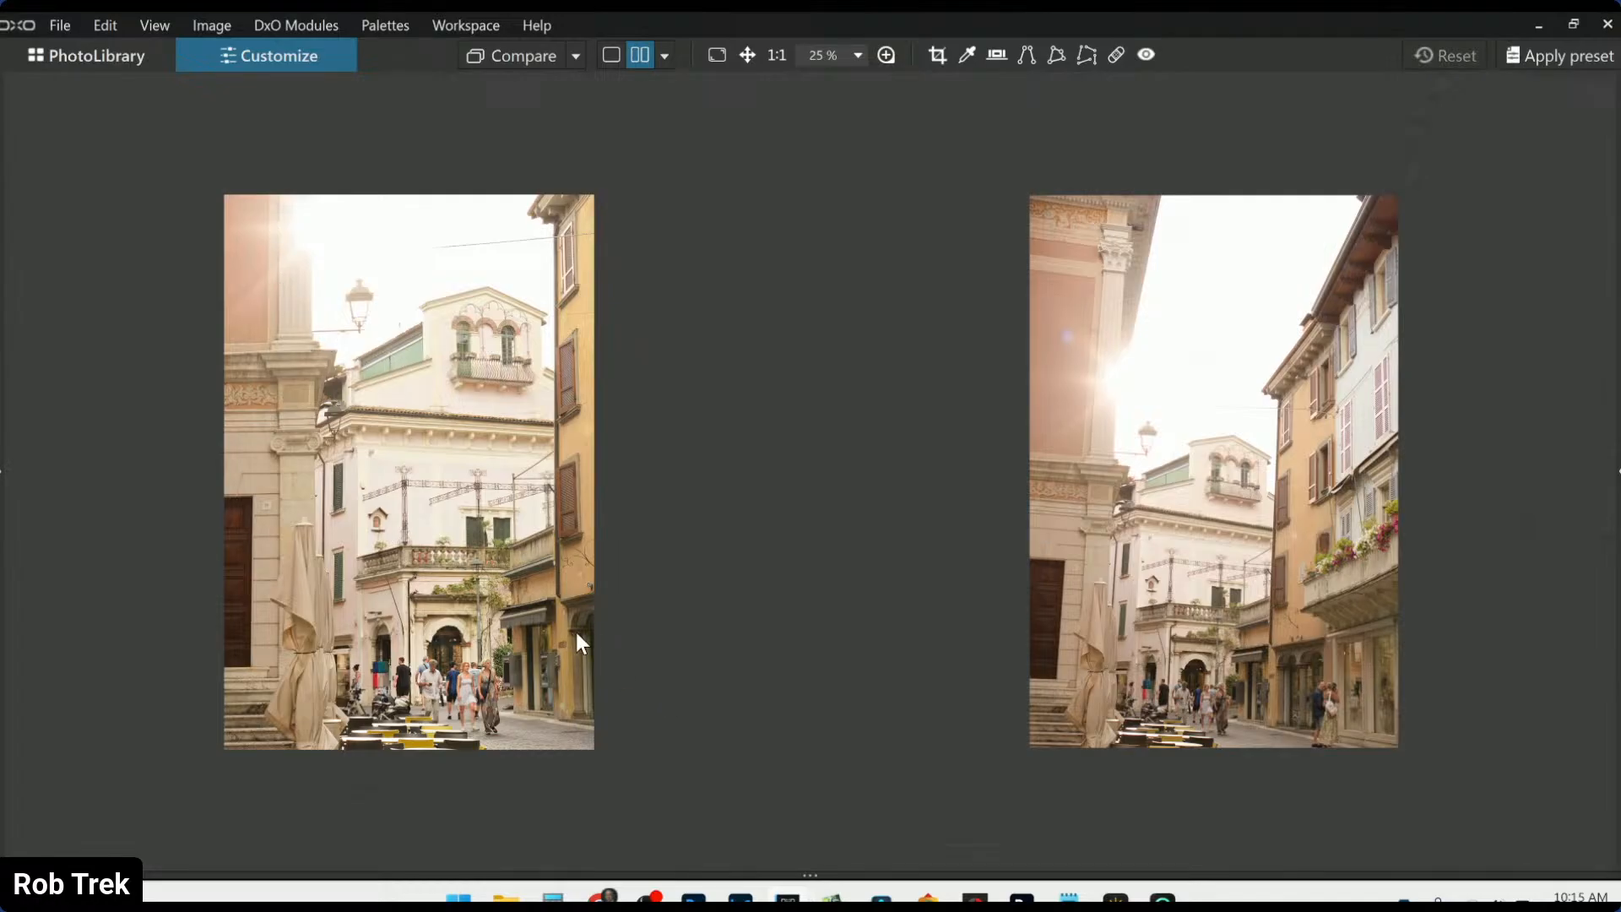
pyautogui.scroll(1, 1136, 606)
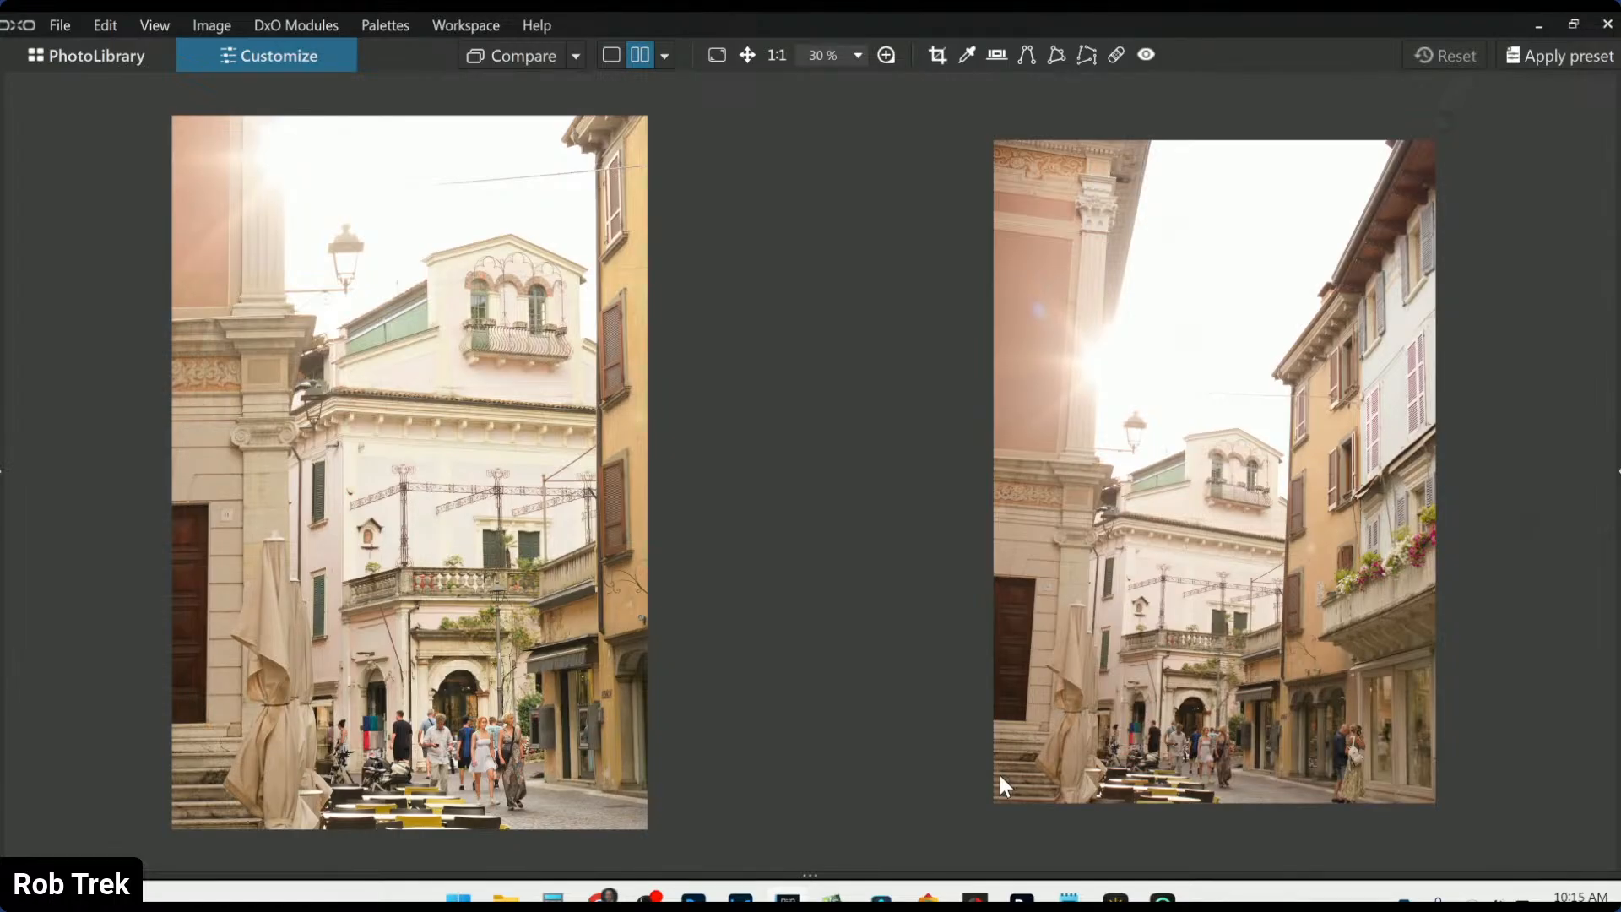
pyautogui.scroll(1, 1053, 768)
pyautogui.scroll(-1, 1054, 768)
pyautogui.scroll(5, 1390, 784)
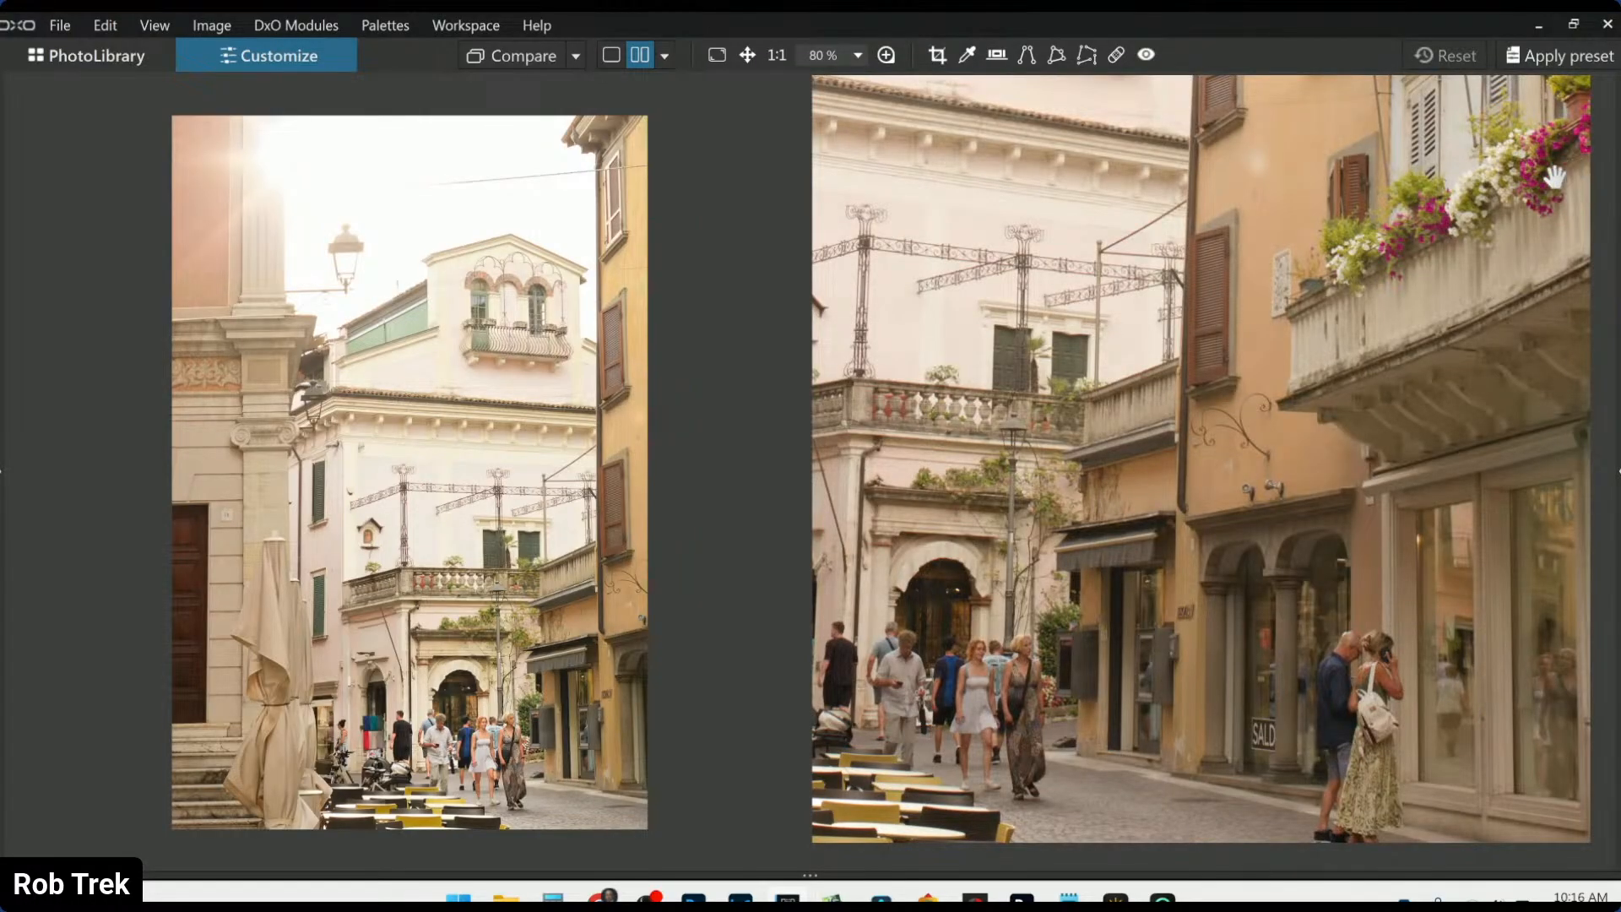
pyautogui.moveTo(1459, 350); pyautogui.dragTo(1231, 301)
pyautogui.scroll(-2, 1391, 547)
pyautogui.scroll(-3, 1392, 547)
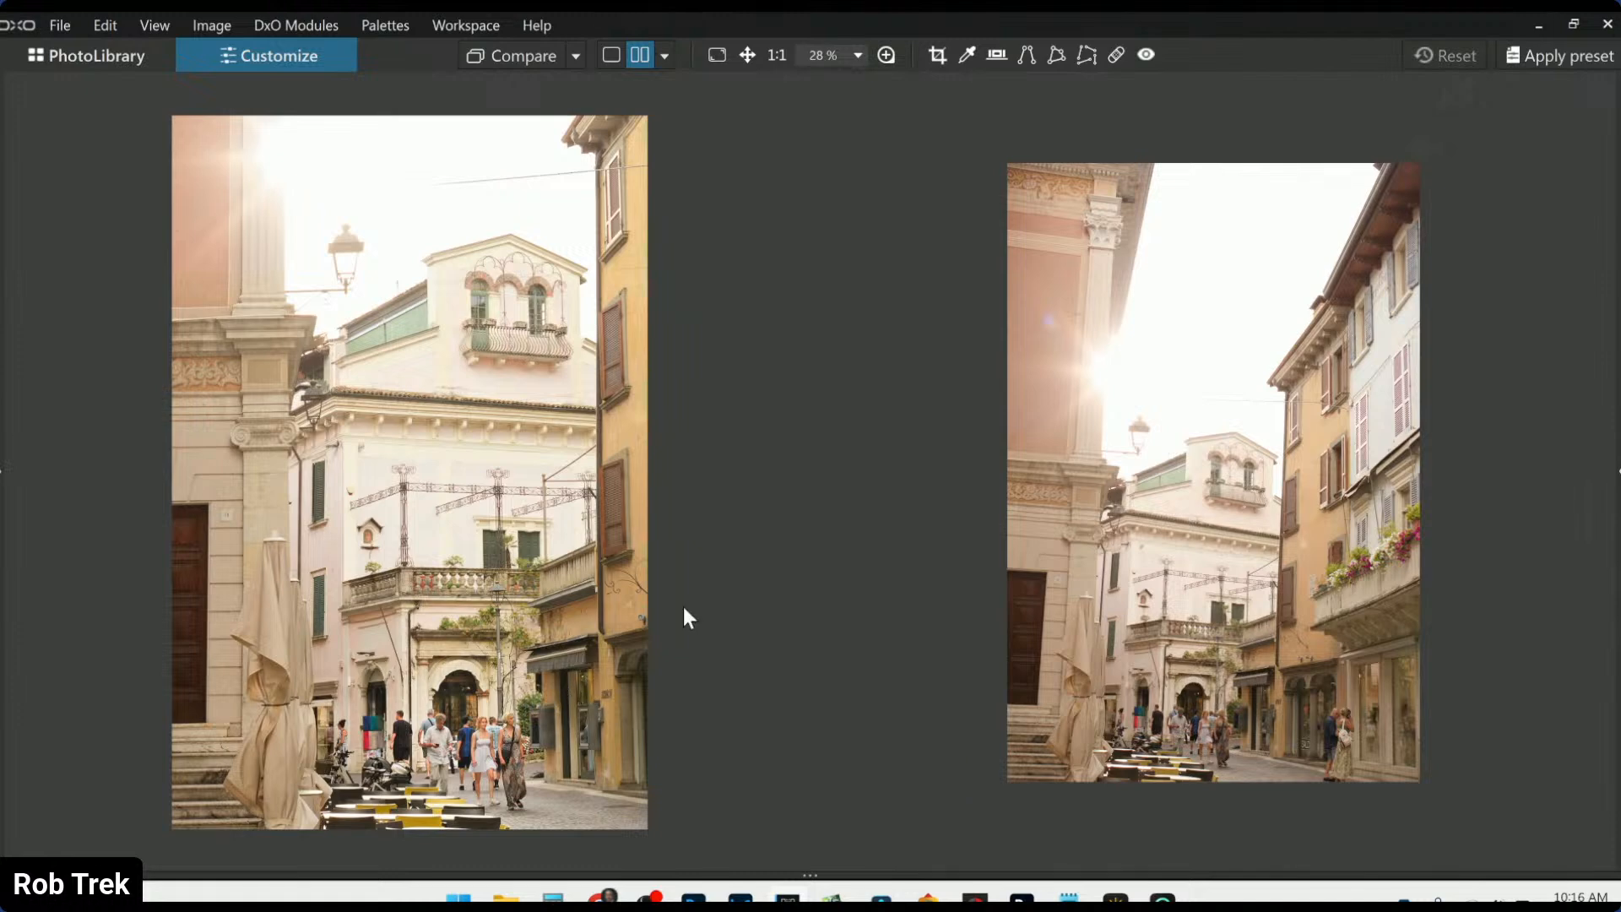
pyautogui.scroll(1, 1150, 559)
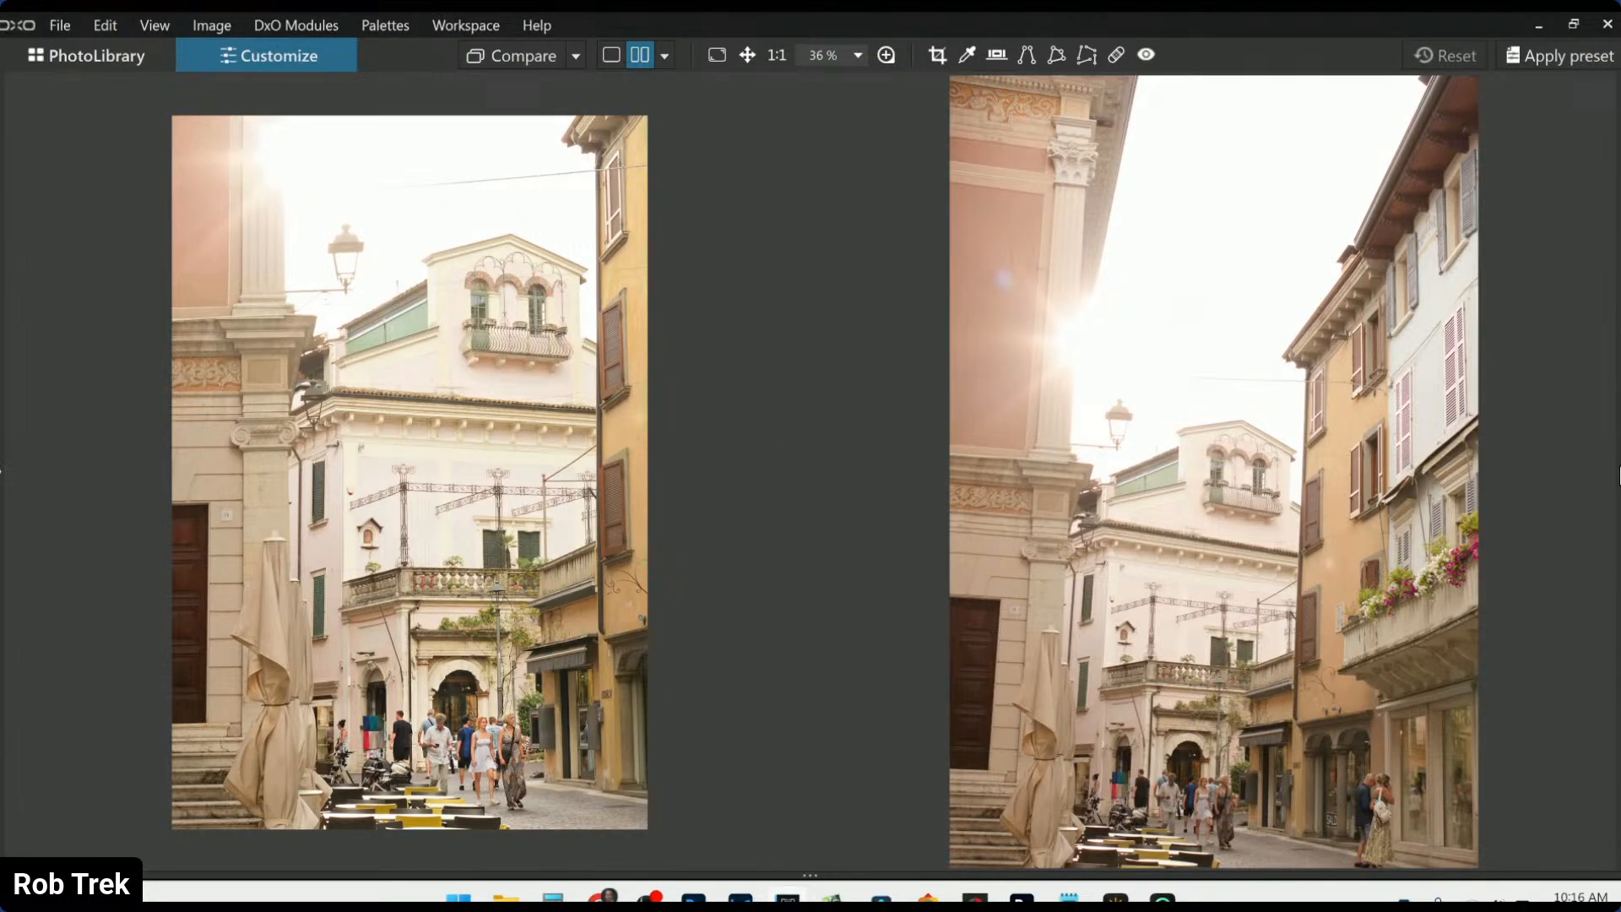
pyautogui.click(1618, 471)
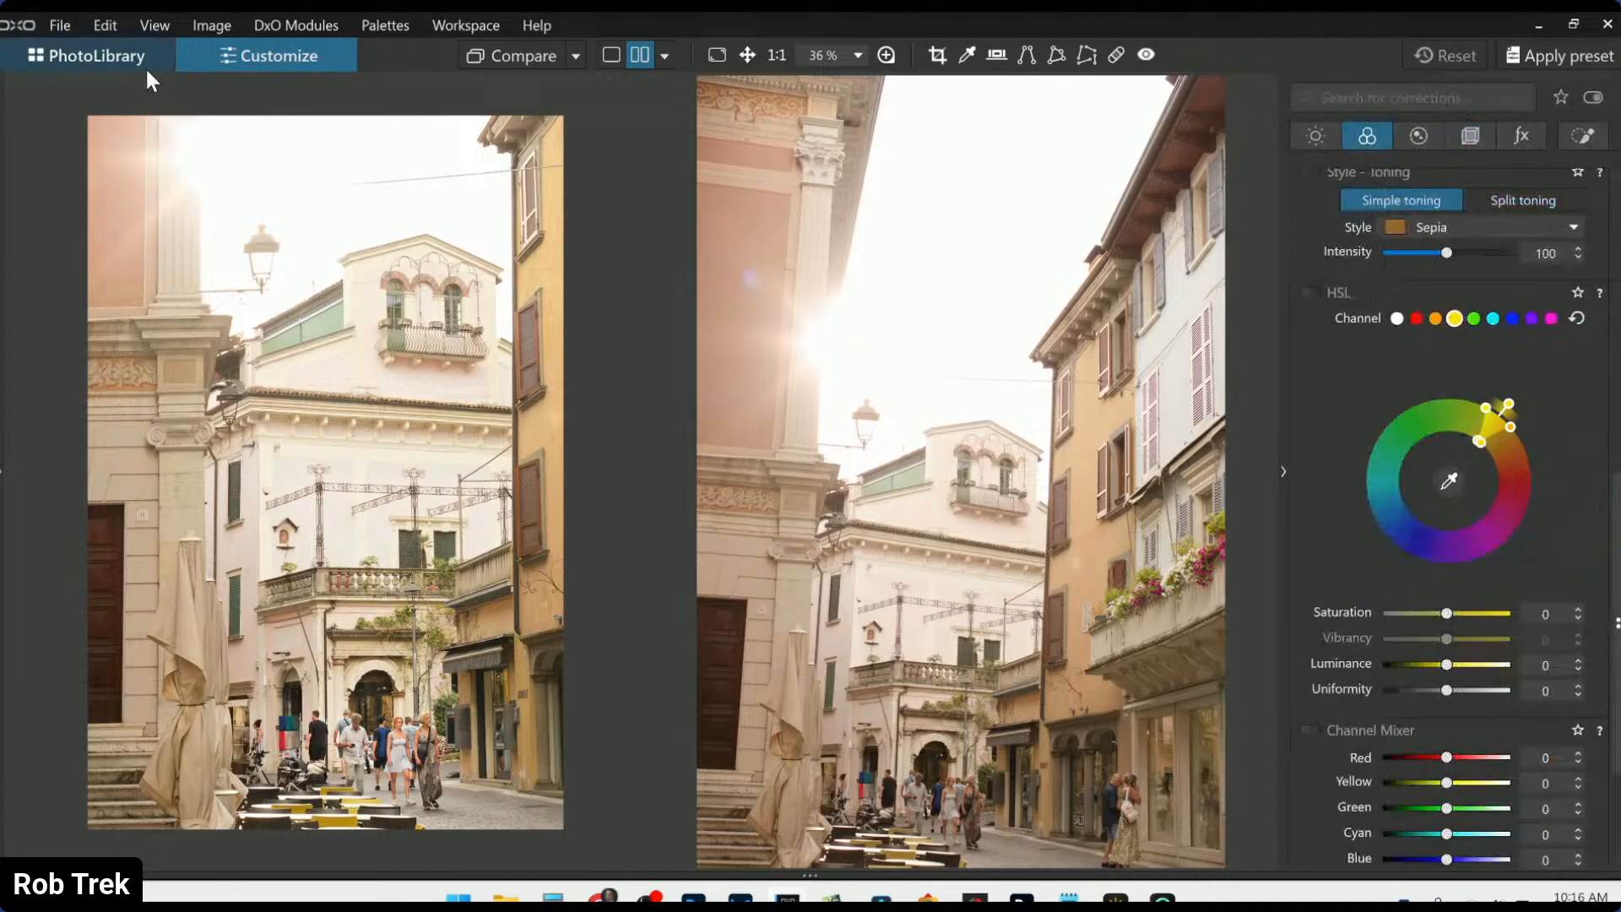
# Return to the photo library and show the red fishing boat photo P5103865 in single-image view
pyautogui.click(147, 67)
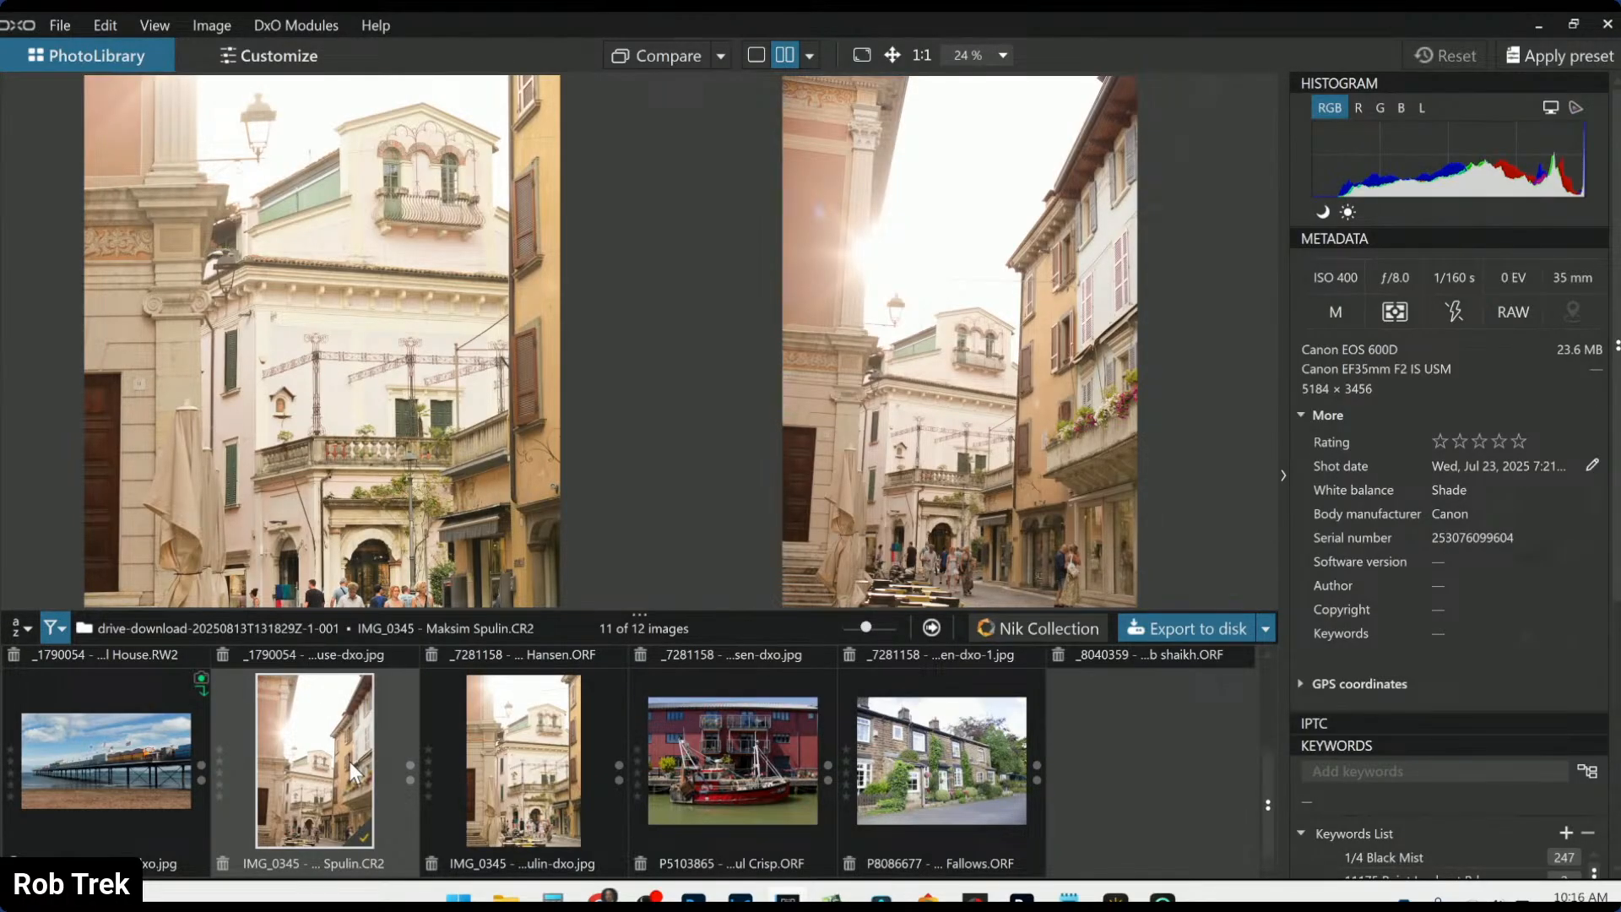
pyautogui.click(781, 819)
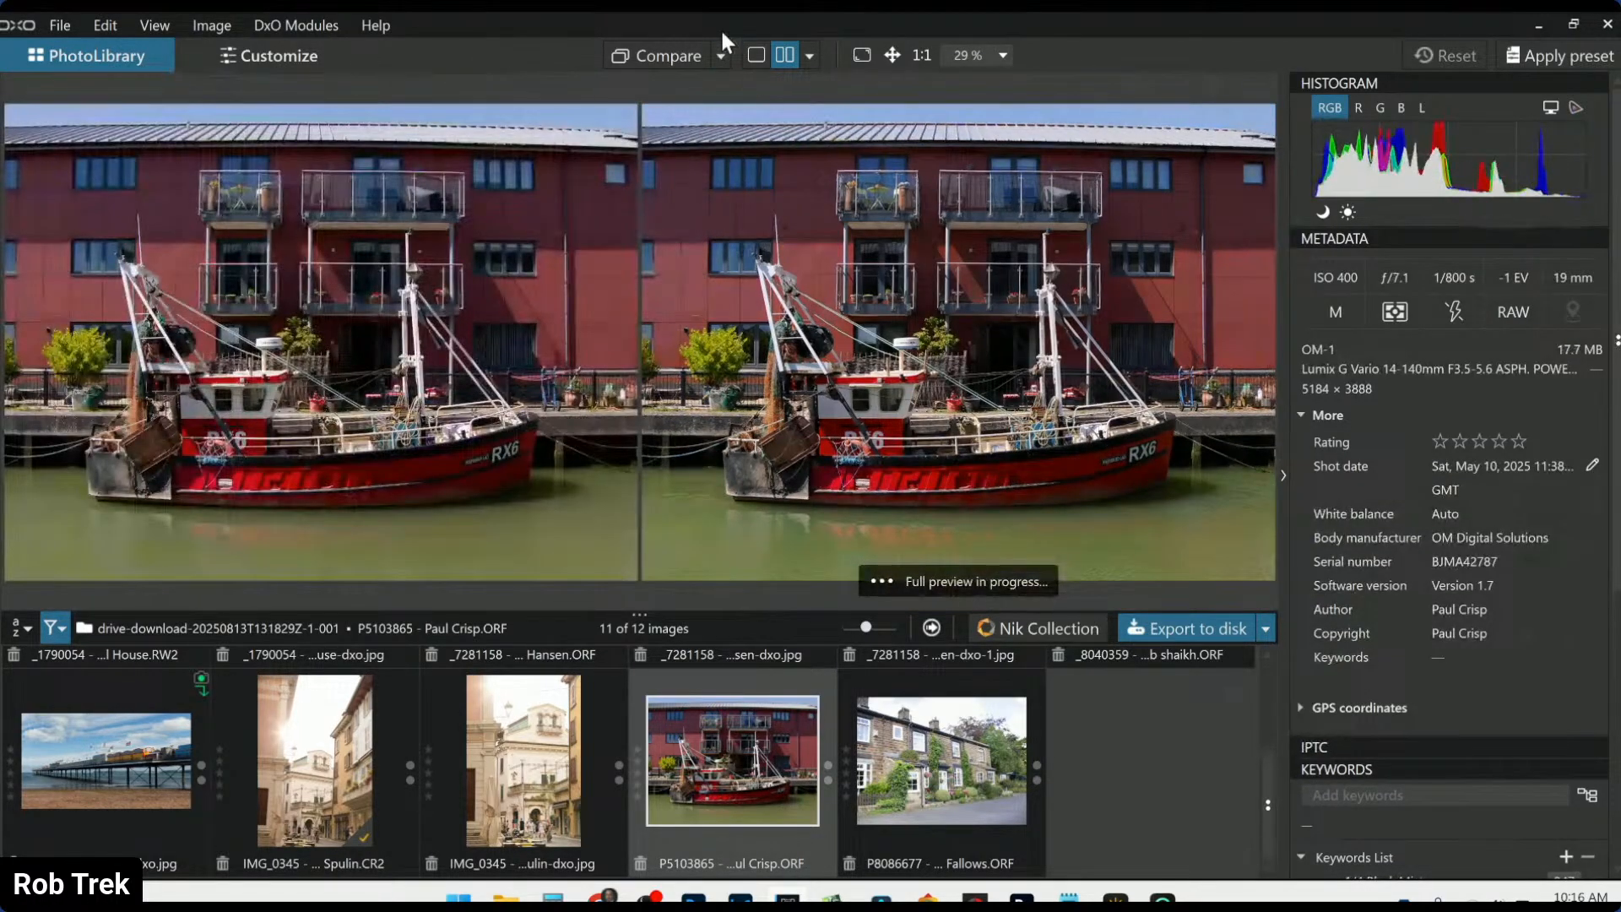
pyautogui.click(754, 54)
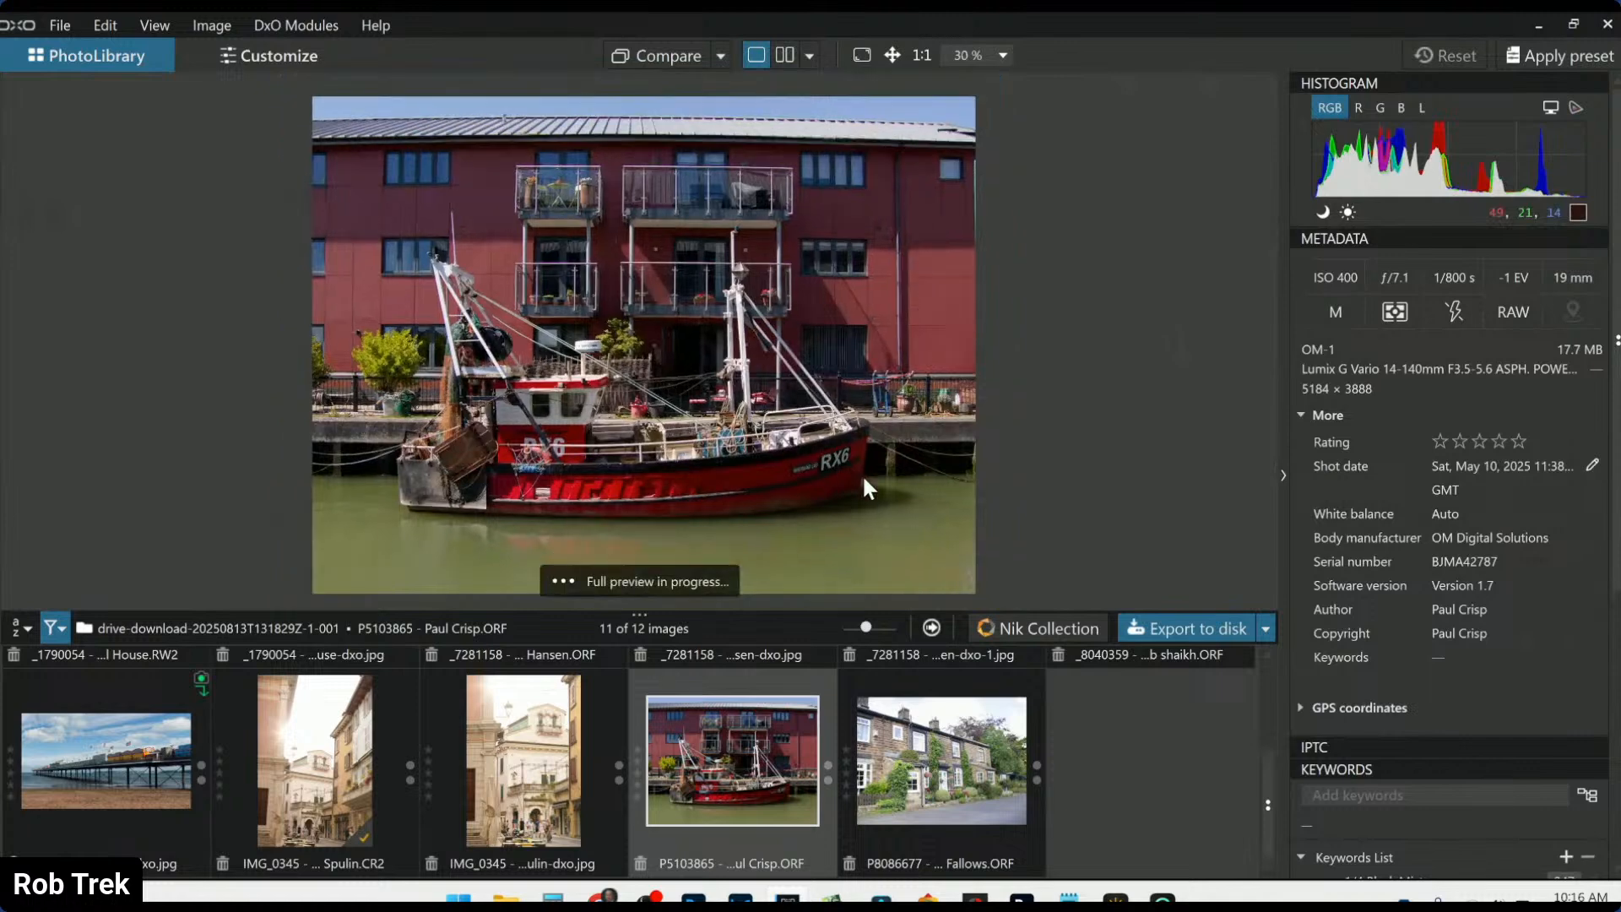
# Open the red fishing boat photo for customizing and apply the 0000 Rob Default preset
pyautogui.doubleClick(758, 736)
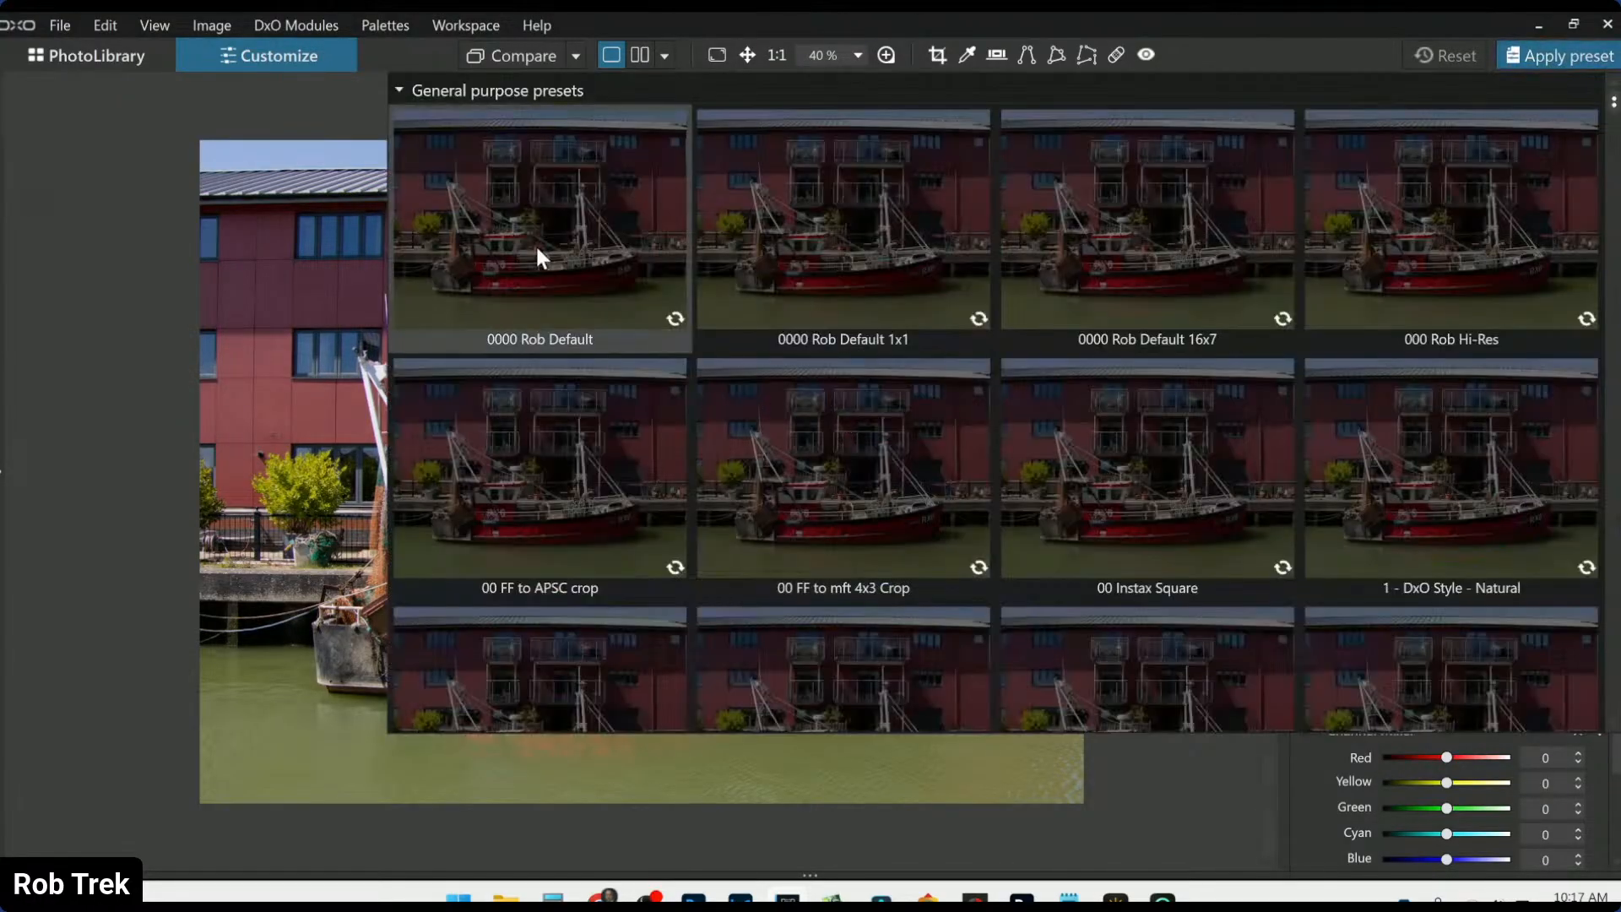
pyautogui.click(536, 247)
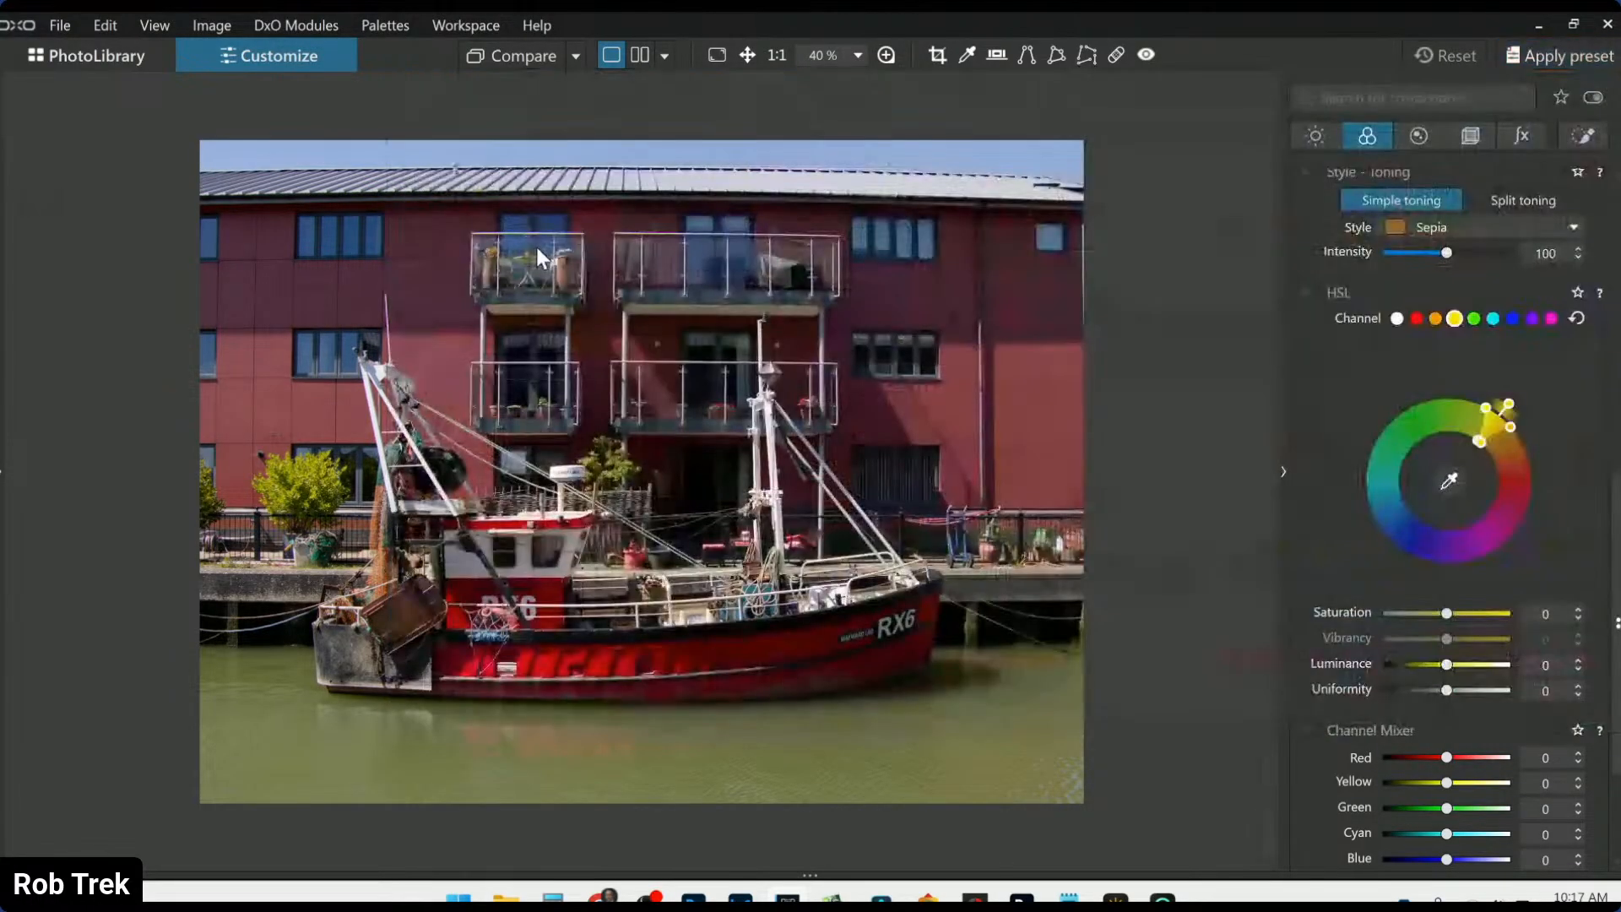
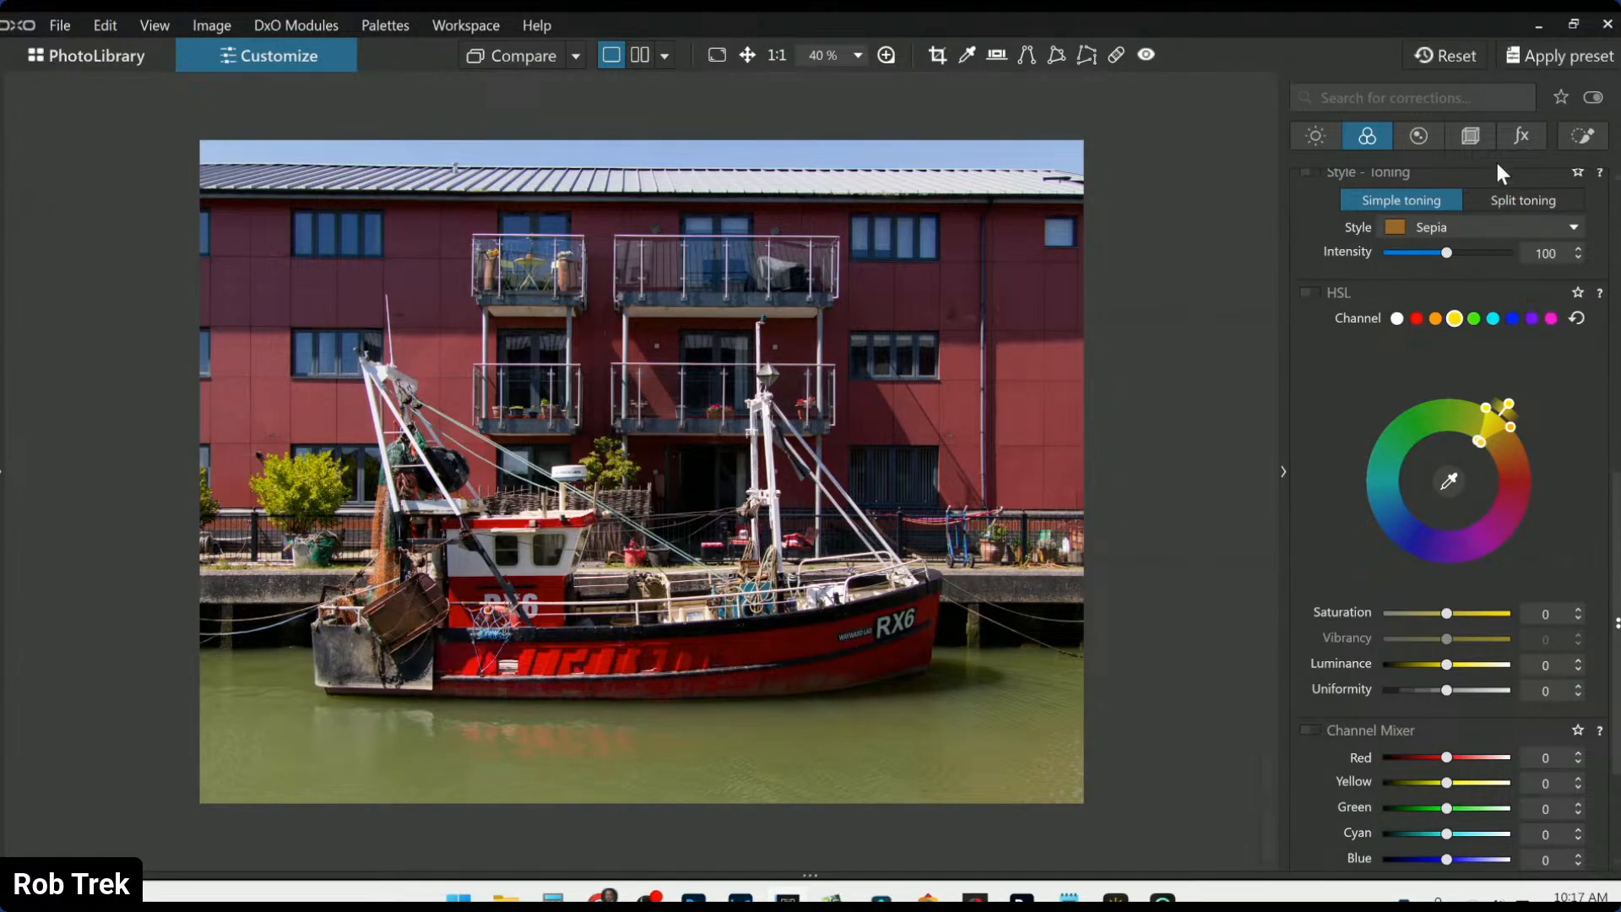
# Try a 16 × 7 crop on the boat photo, moving the frame up to take in more of the masts
pyautogui.click(1471, 135)
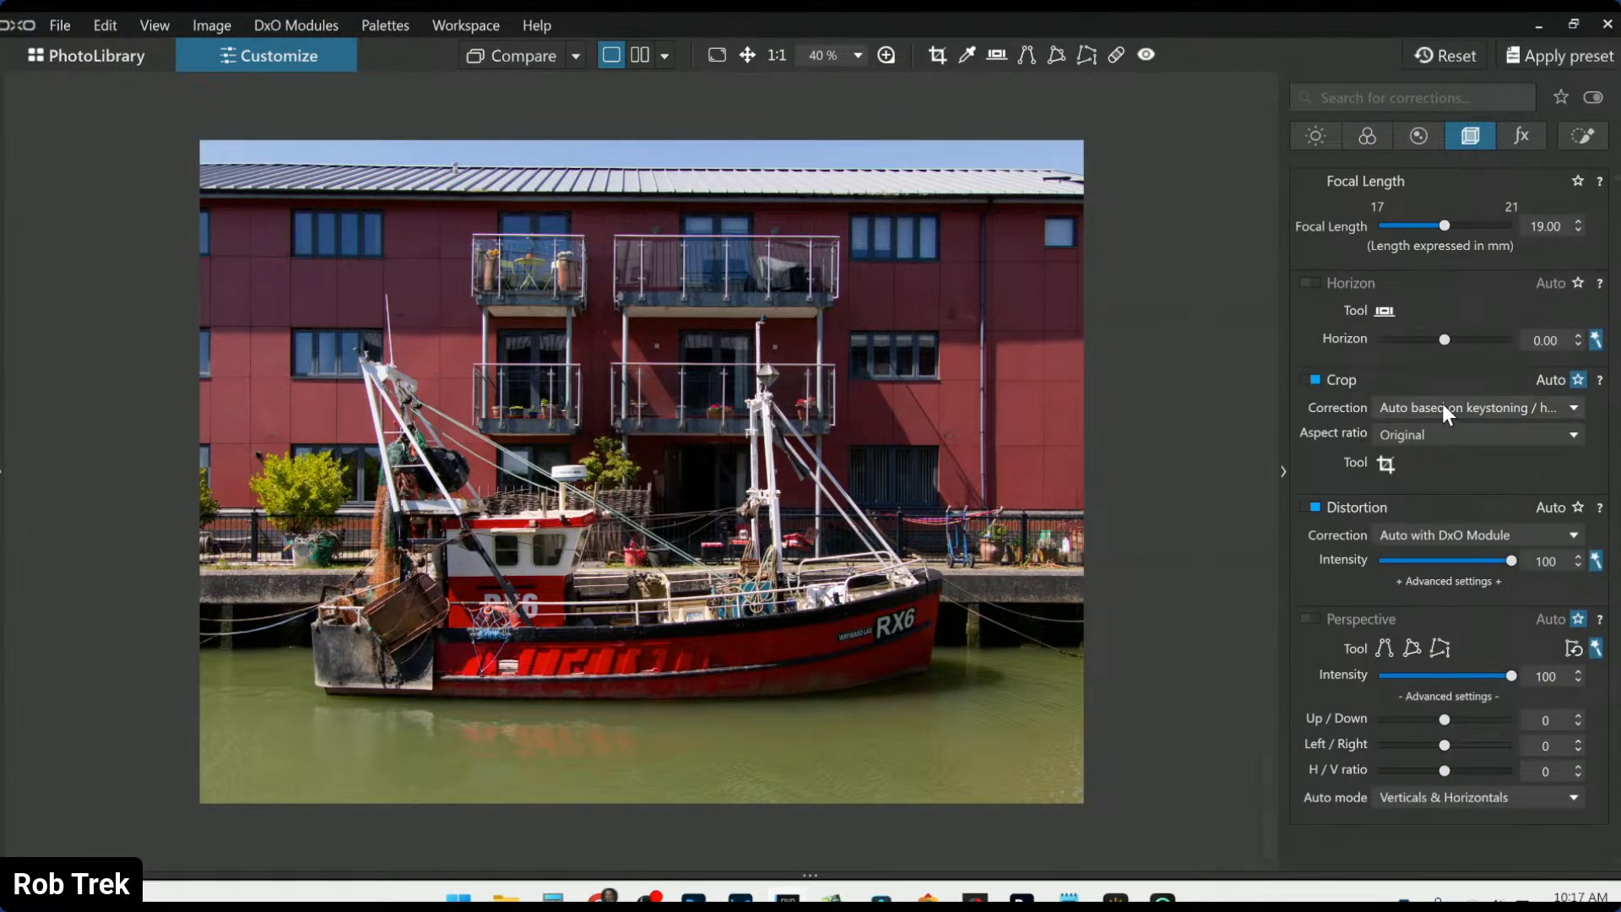
pyautogui.click(1437, 432)
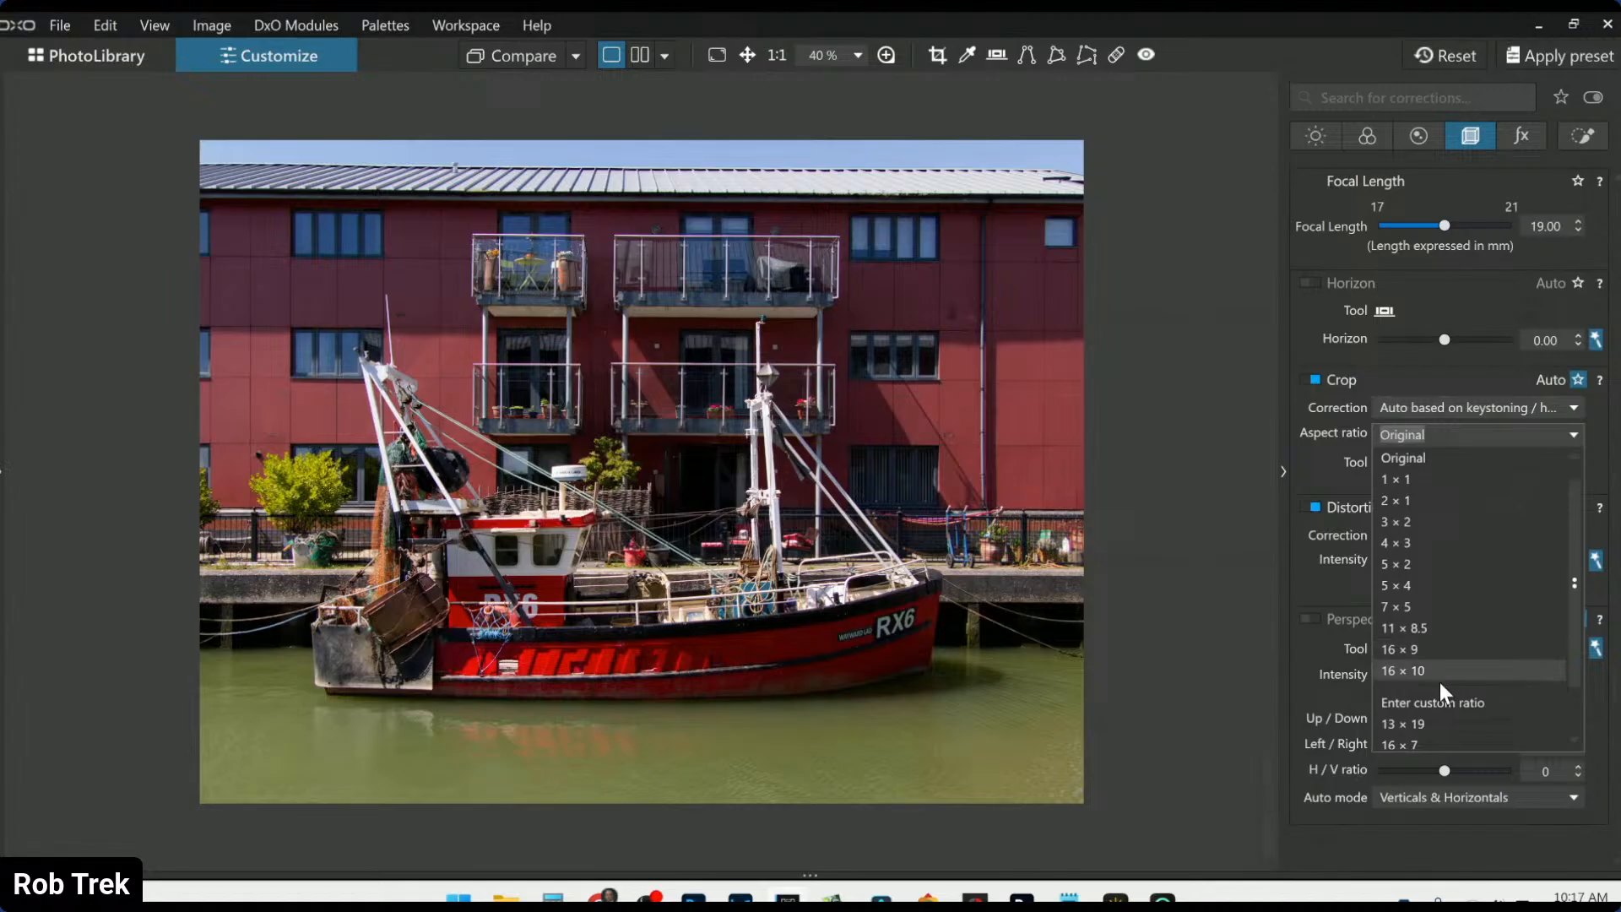
pyautogui.click(1427, 742)
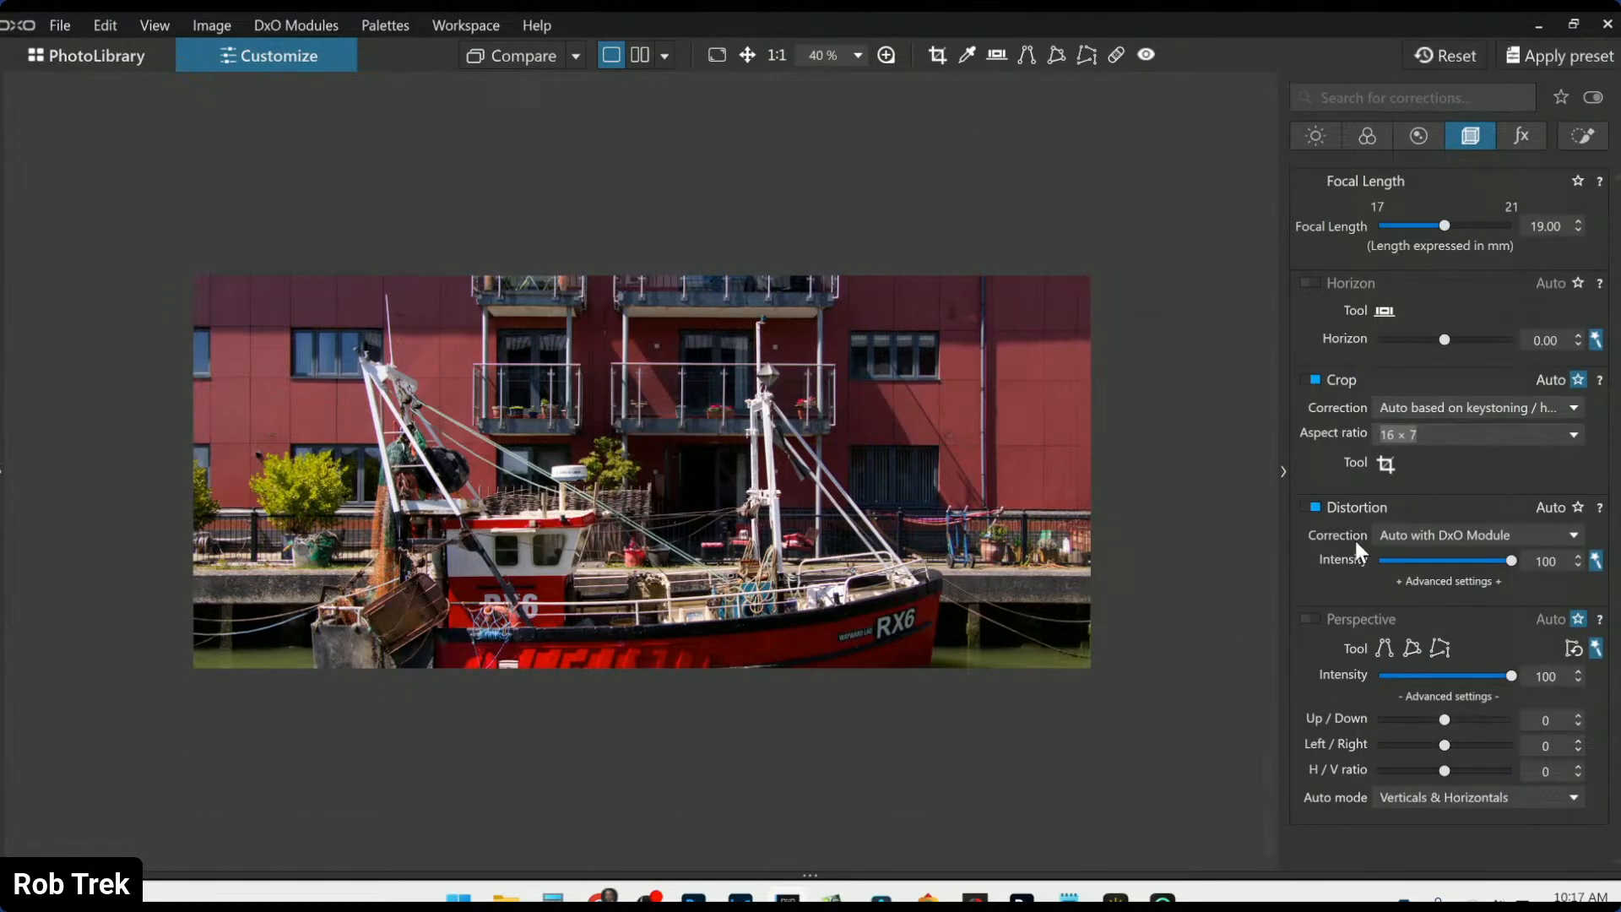
pyautogui.click(1387, 467)
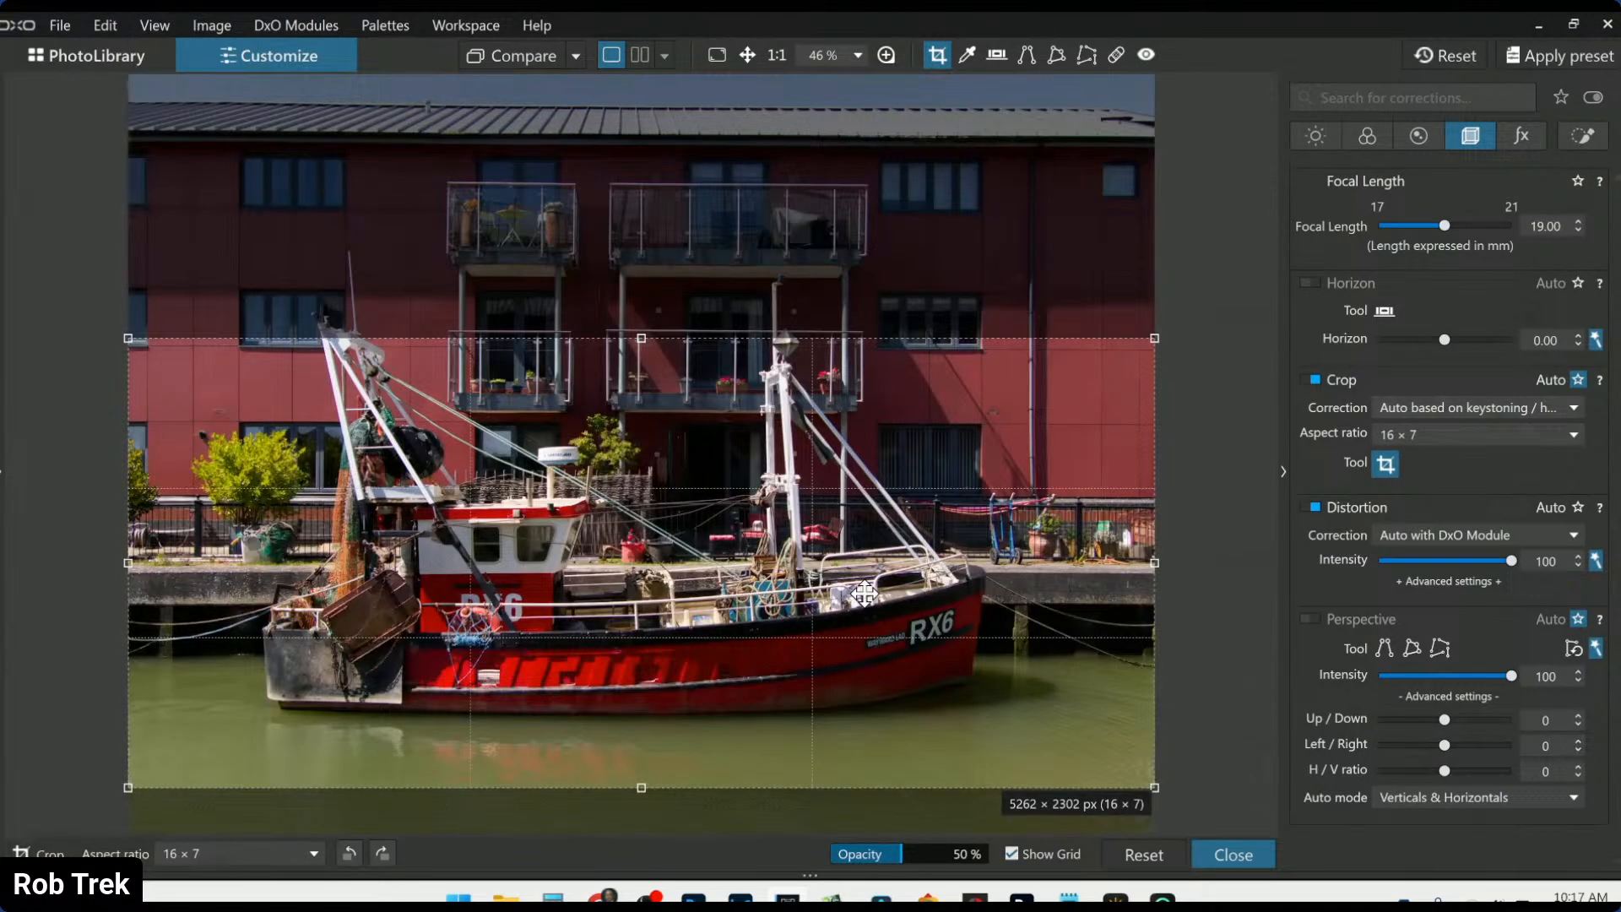
pyautogui.moveTo(864, 593); pyautogui.dragTo(860, 553)
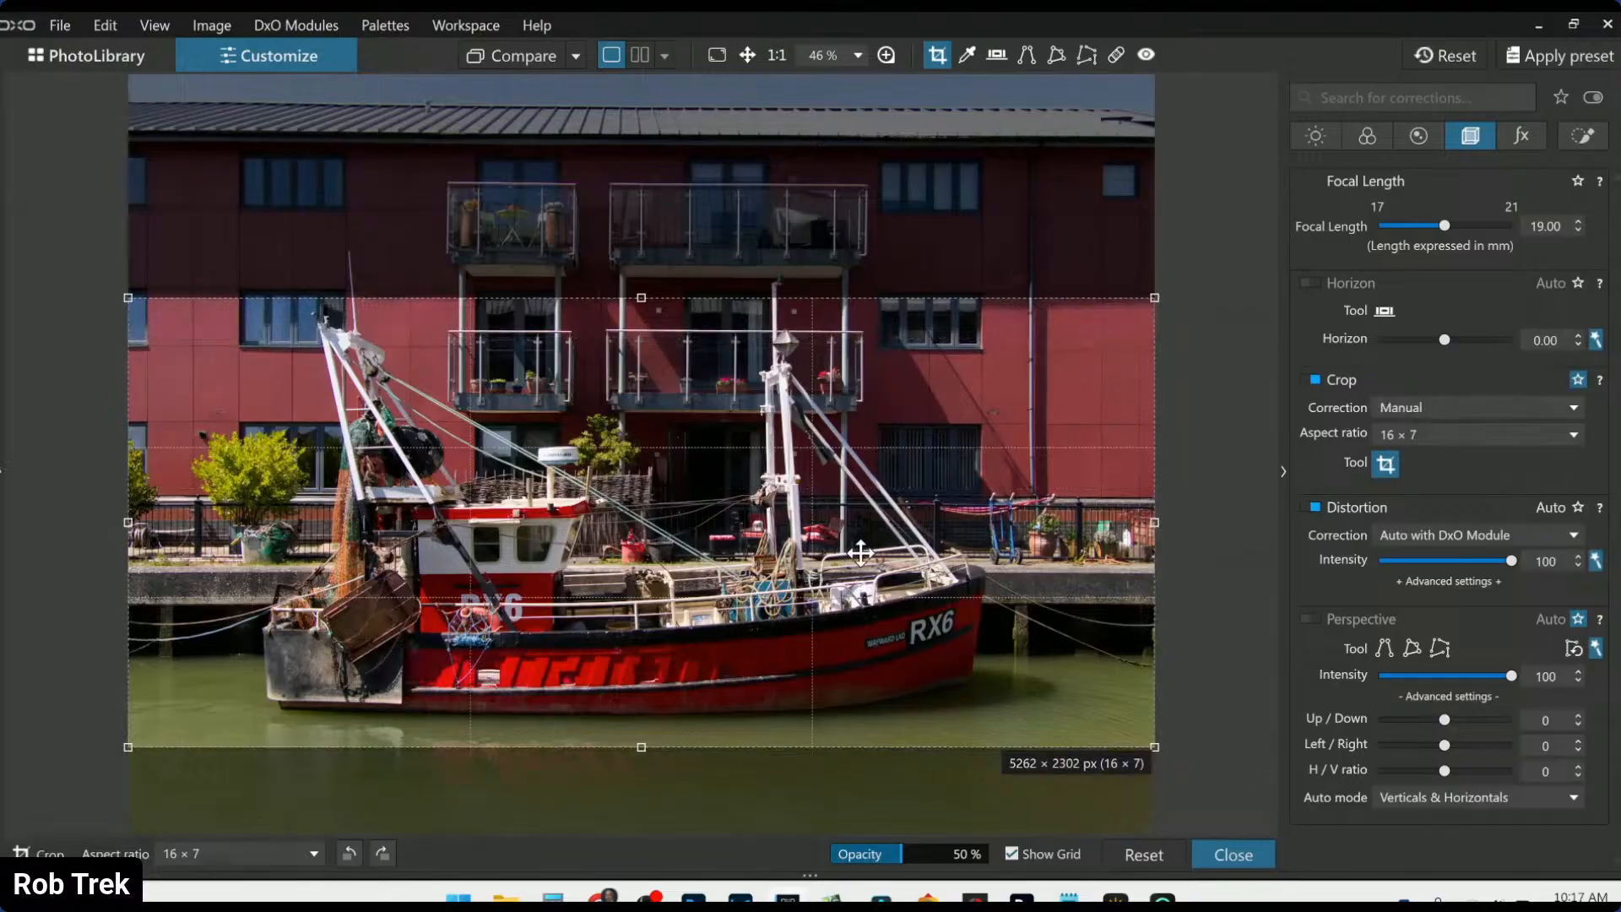
# Crop the boat photo at a 16 × 9 aspect ratio to about 5060 × 2846 px, trimming the roof and upper balconies
pyautogui.click(1412, 435)
pyautogui.click(1408, 583)
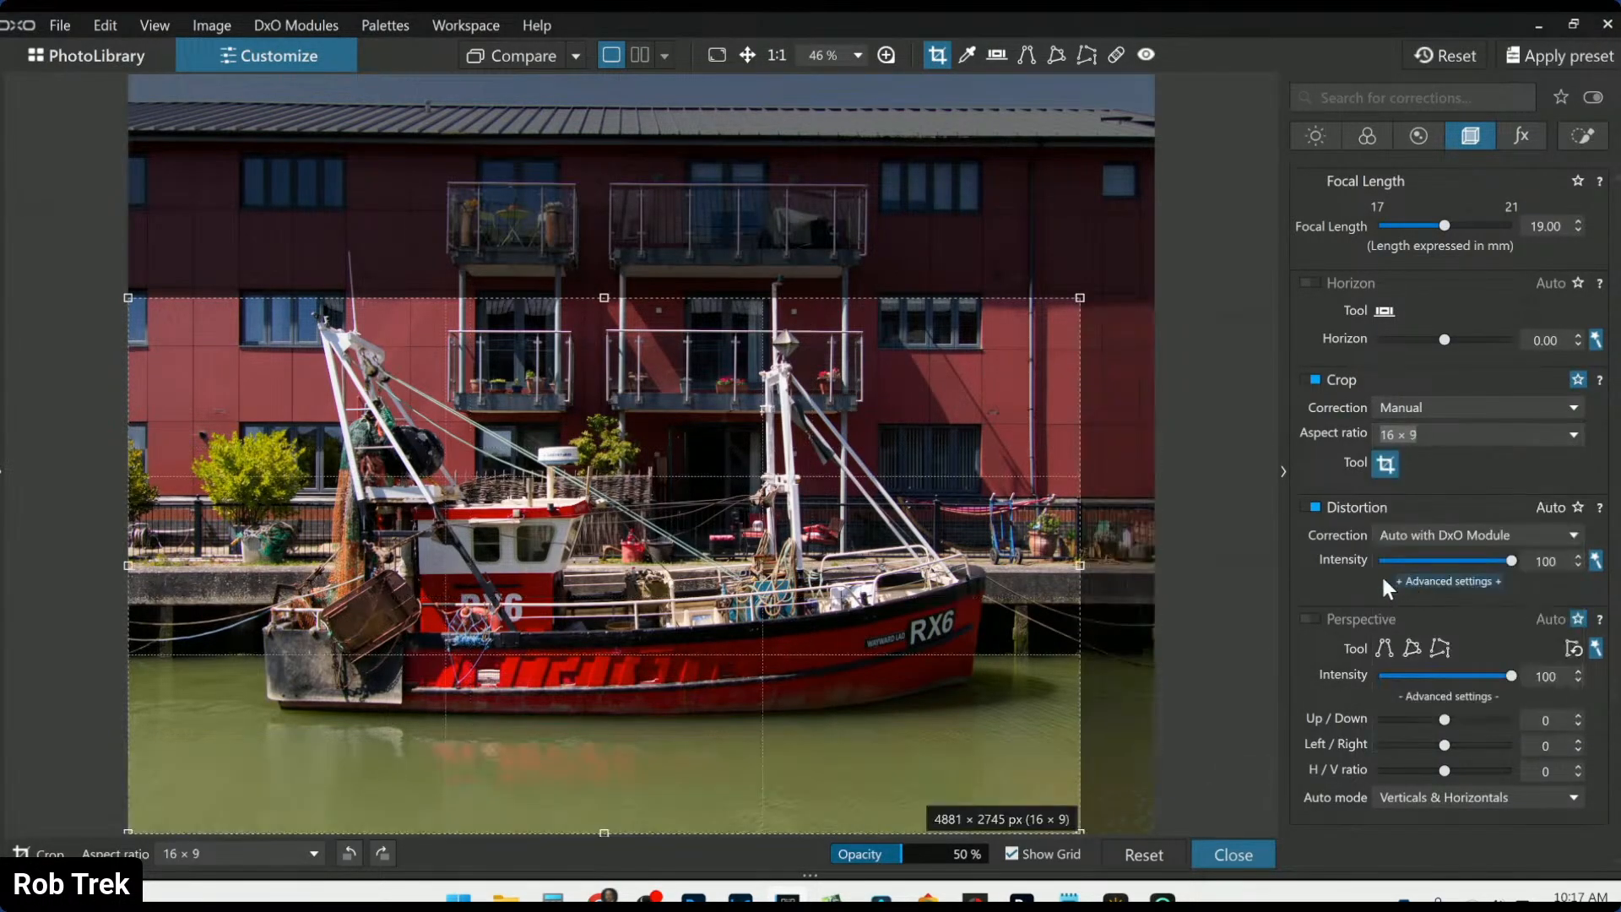
pyautogui.moveTo(1083, 293); pyautogui.dragTo(1198, 250)
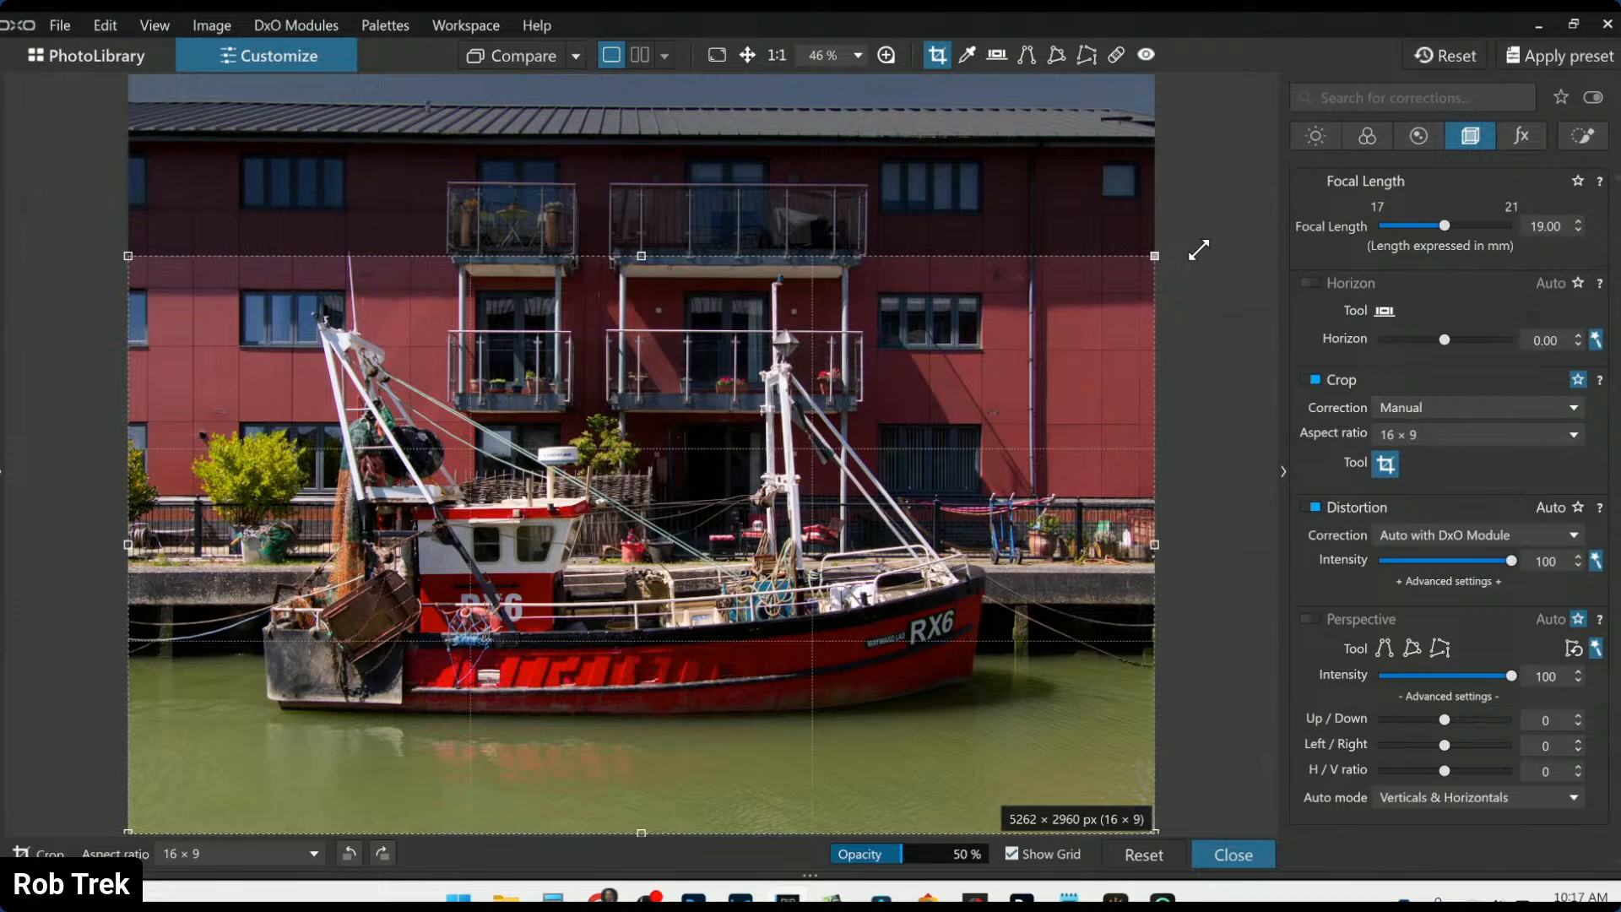
pyautogui.moveTo(641, 256); pyautogui.dragTo(636, 277)
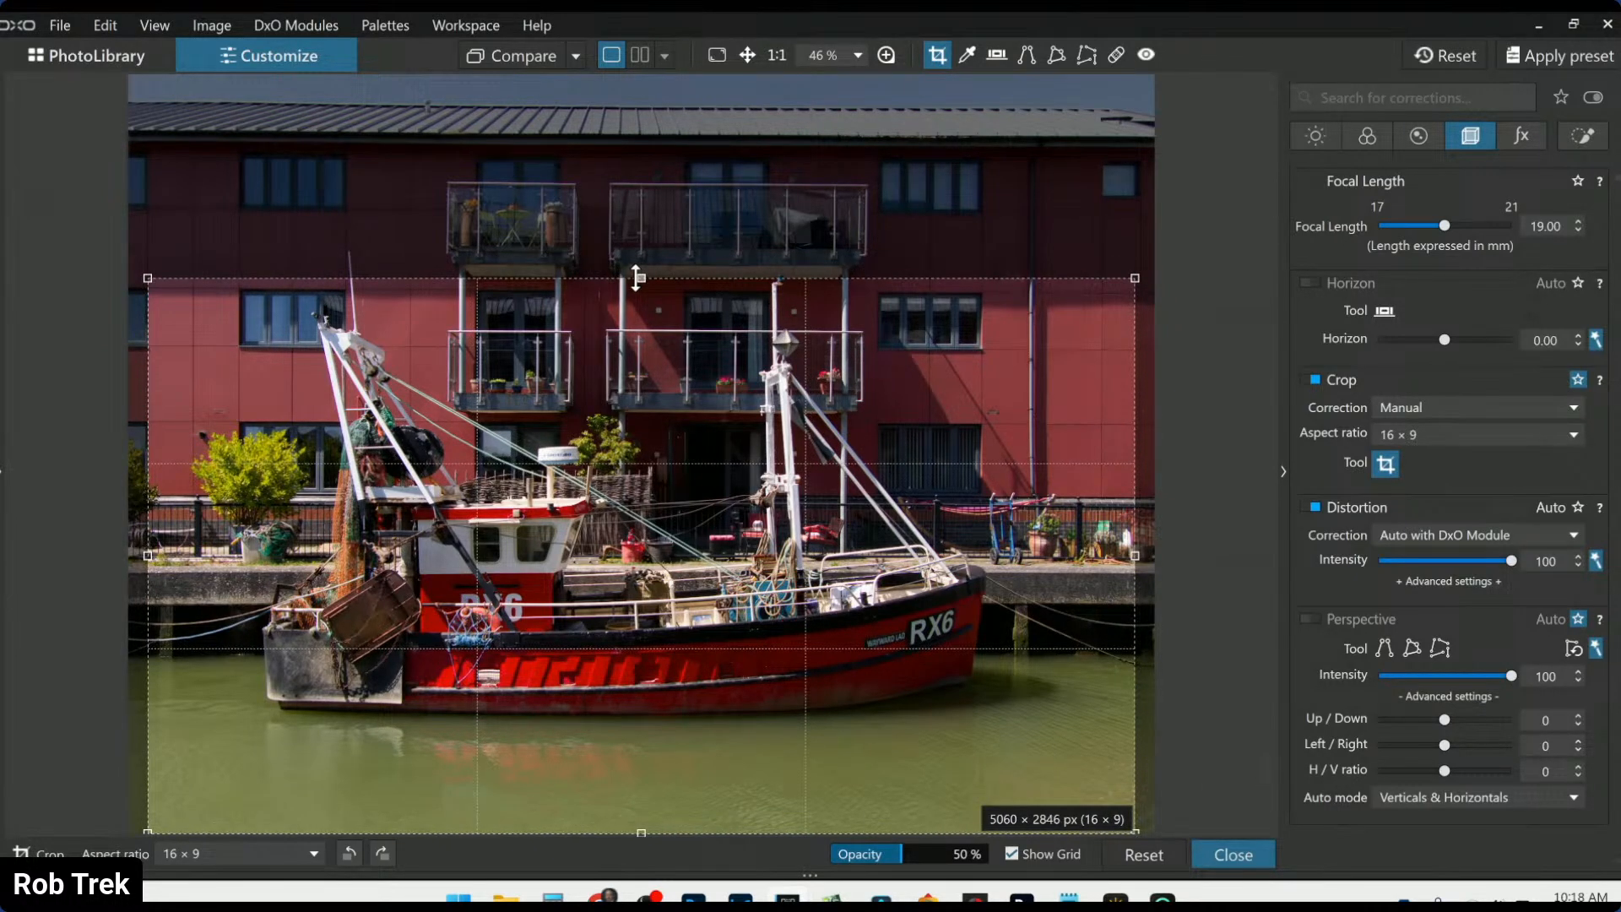
pyautogui.press('Return')
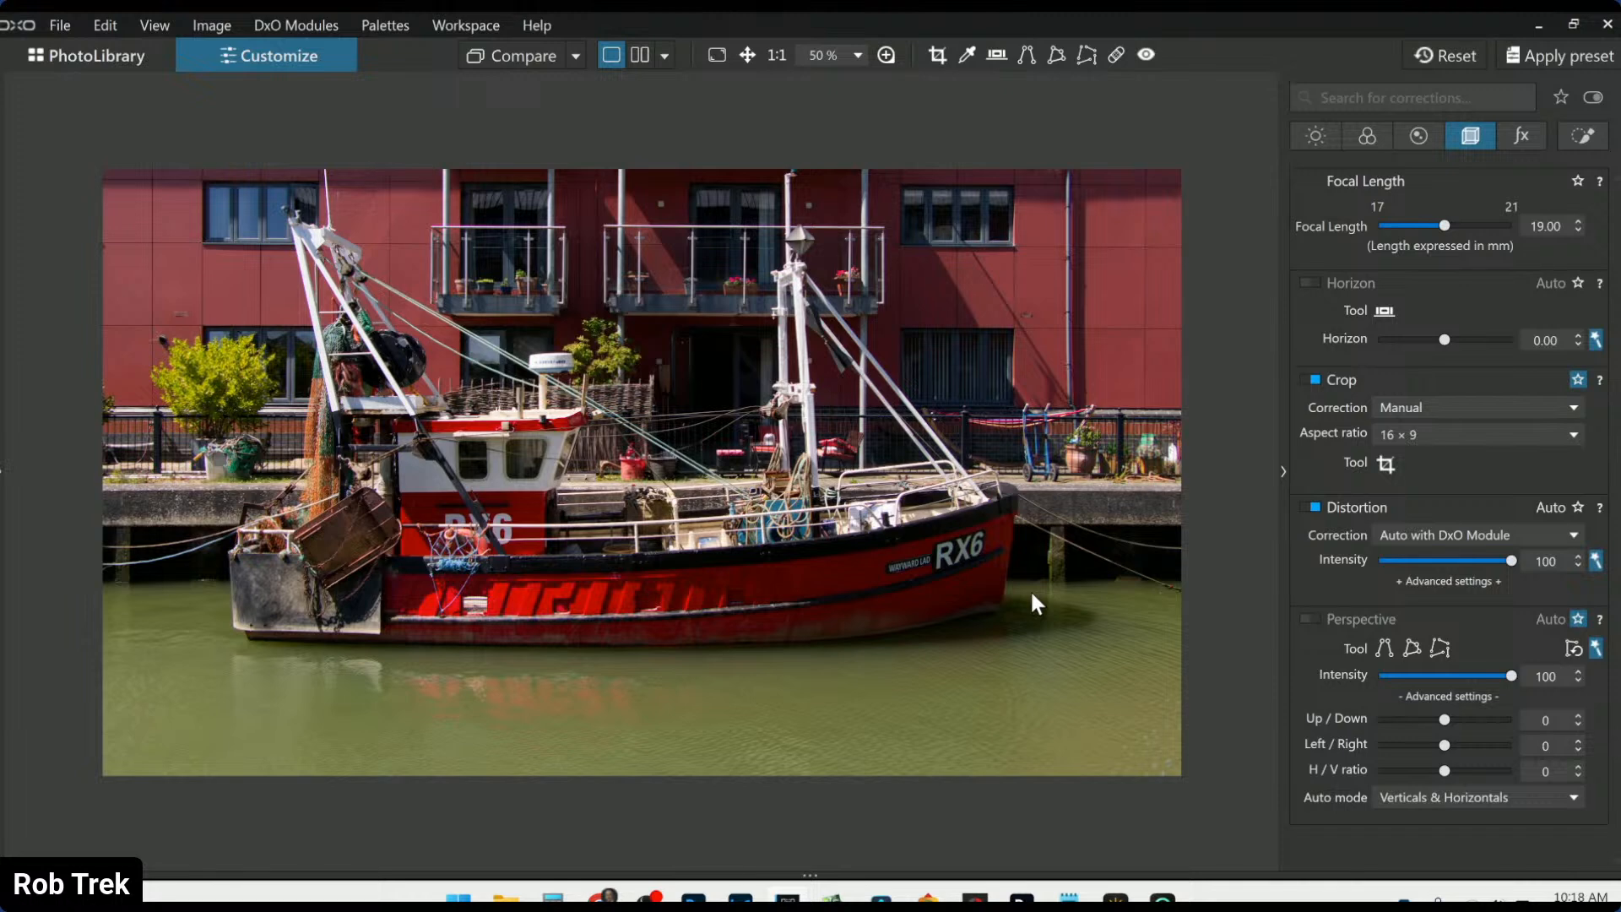
# Raise the global Shadows to 20 and enable the Contrast correction with automatic microcontrast
pyautogui.click(1310, 136)
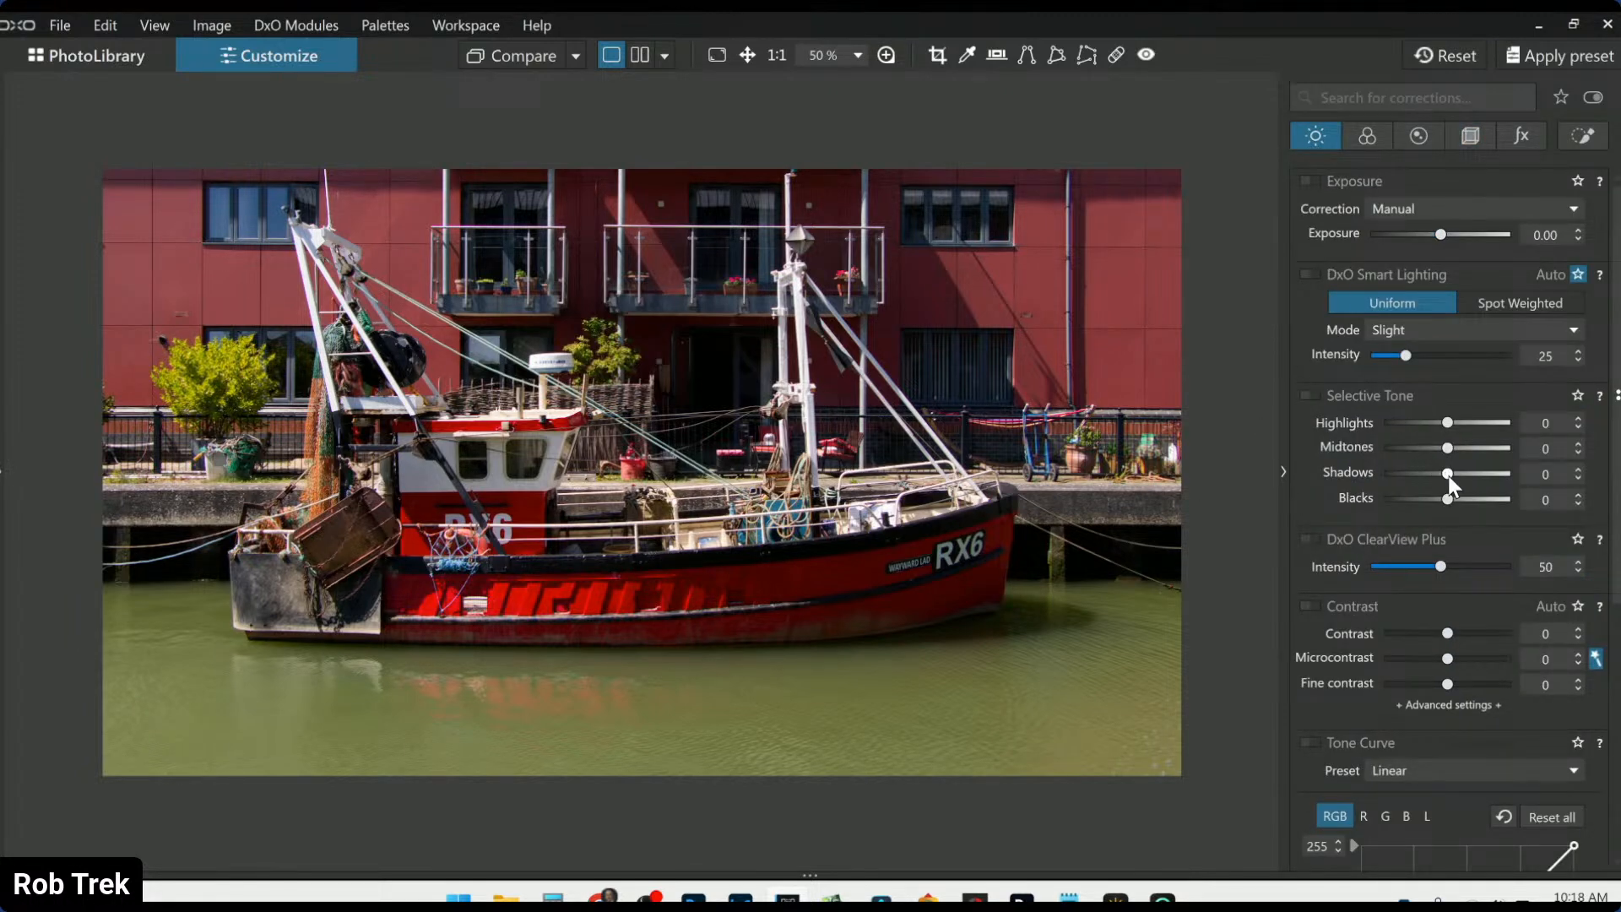
pyautogui.scroll(3, 1449, 477)
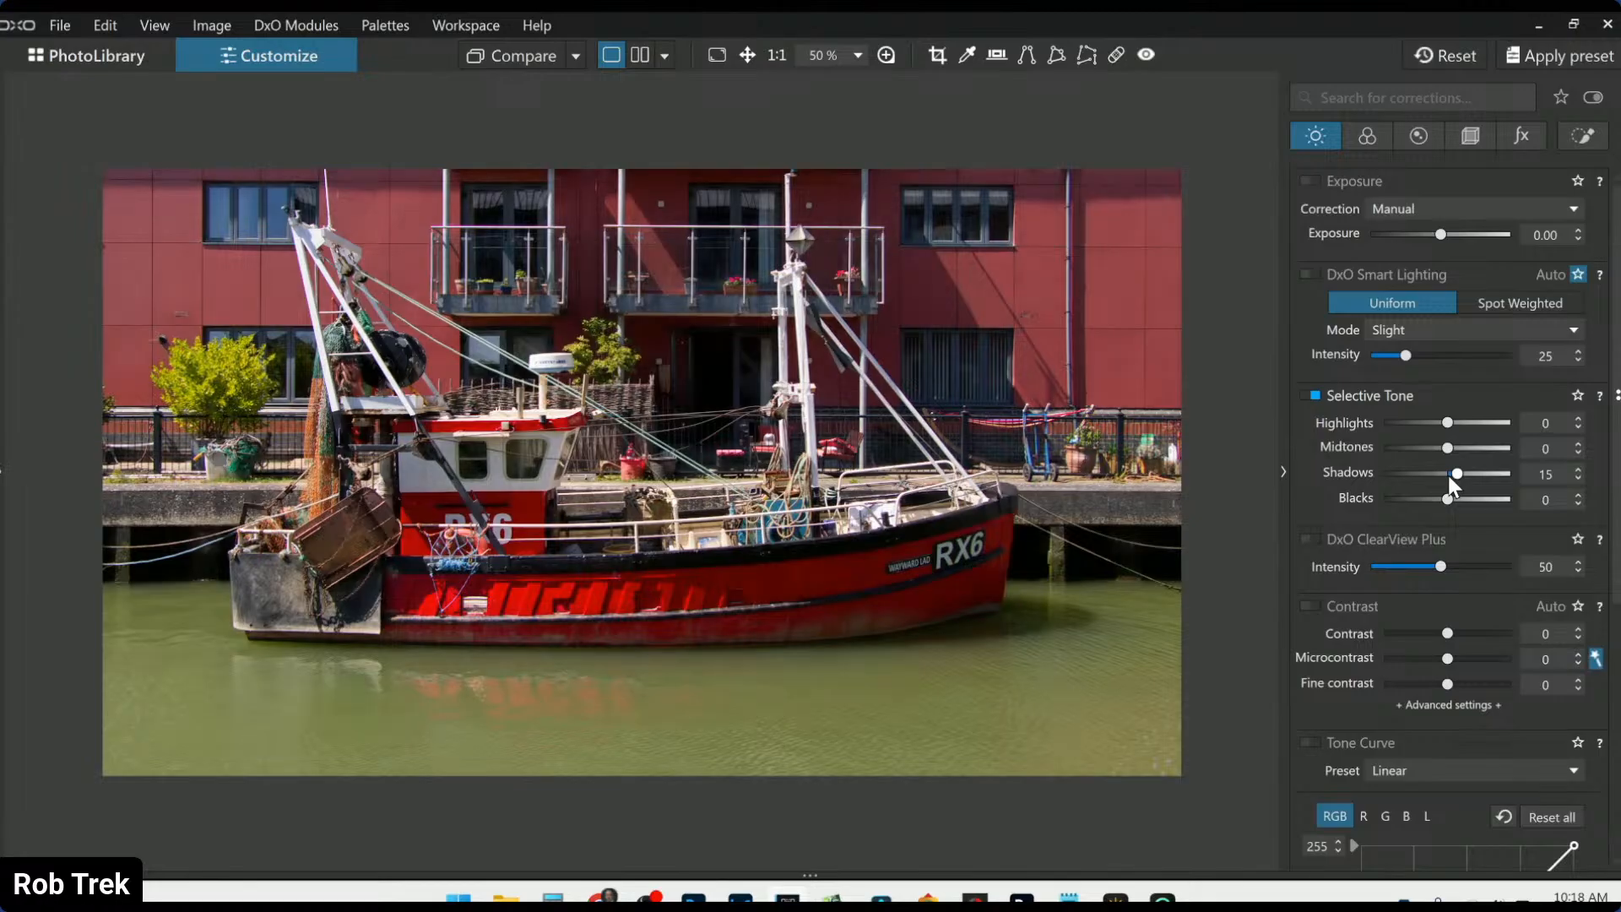
pyautogui.scroll(1, 1449, 477)
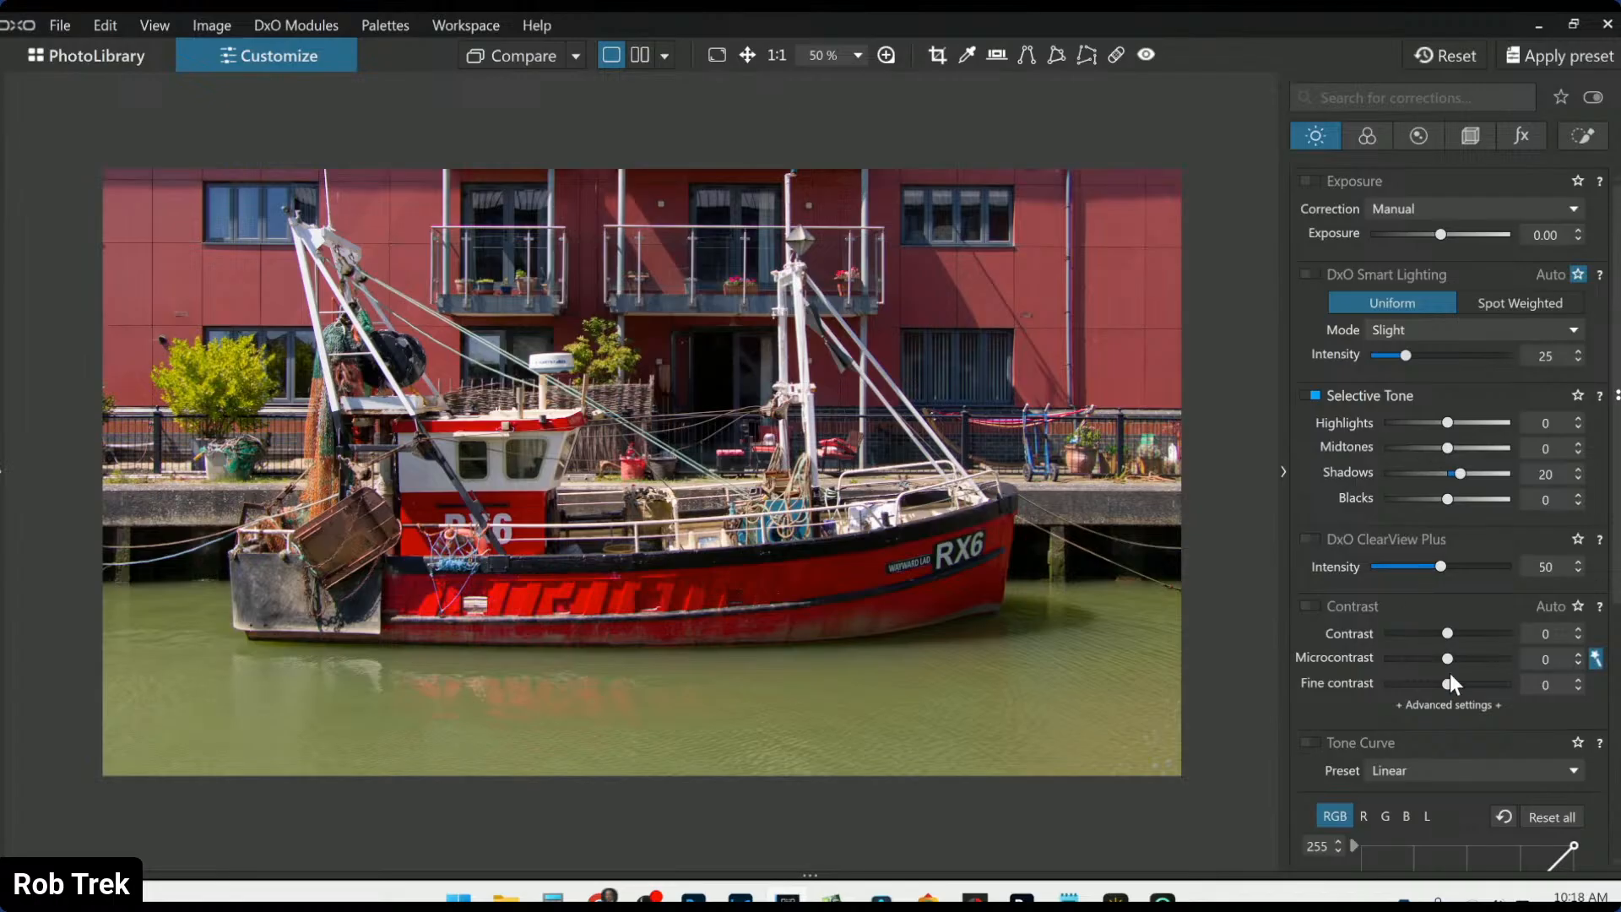
pyautogui.click(1311, 606)
# Add a control line mask over the water, fade it up past the quay, sample the water colour and set Chroma selectivity to 60
pyautogui.click(1584, 137)
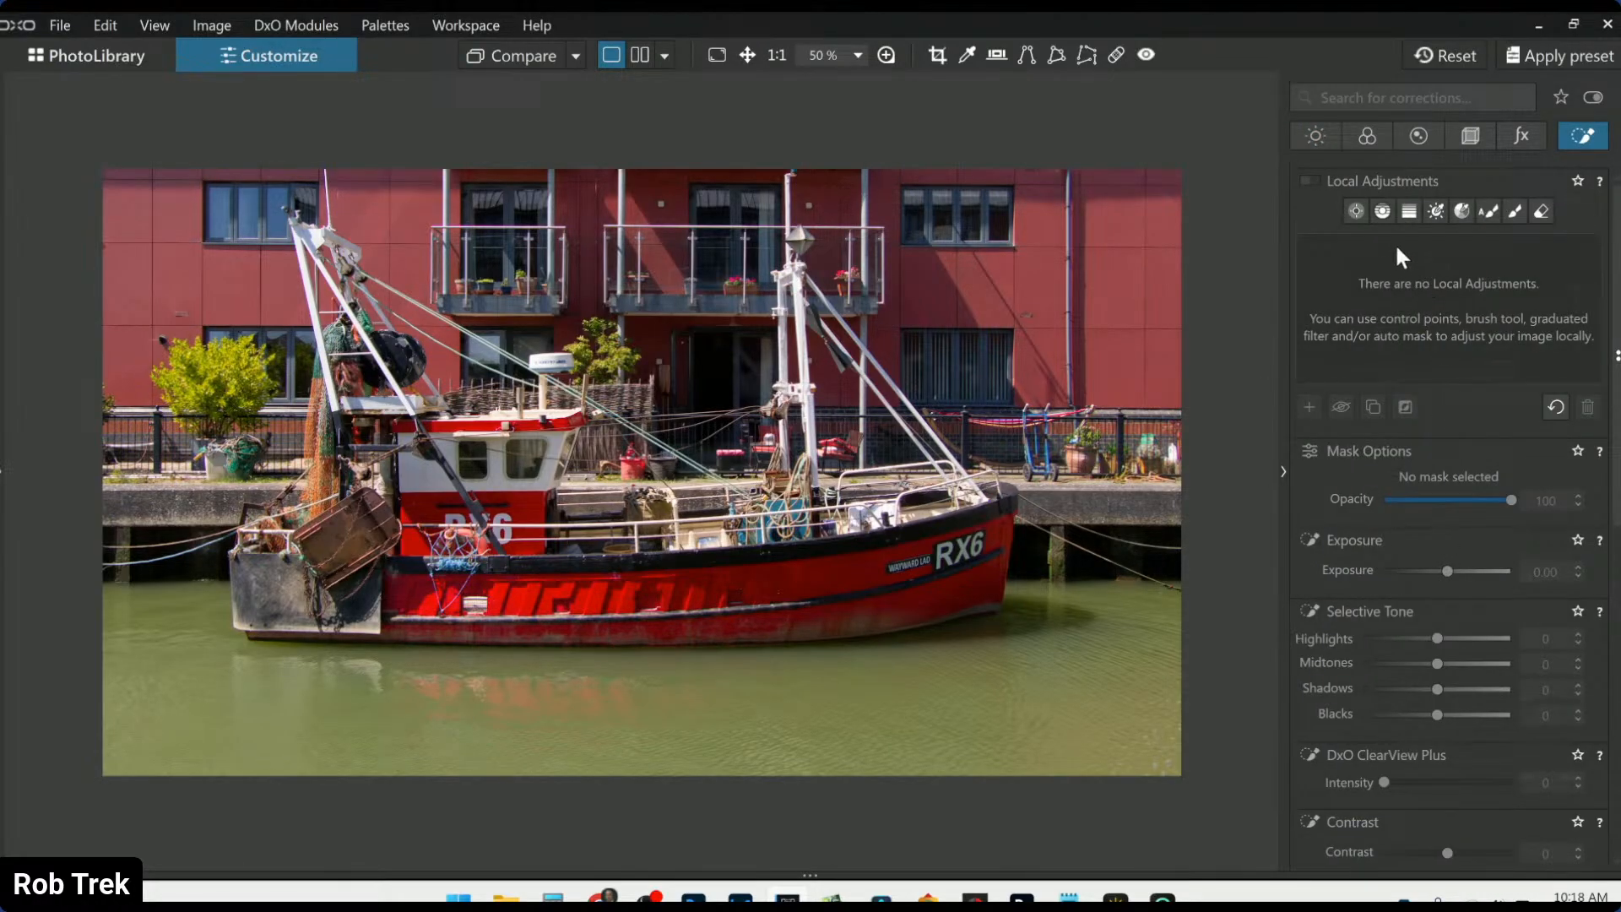
pyautogui.click(1382, 218)
pyautogui.moveTo(901, 680); pyautogui.dragTo(1133, 605)
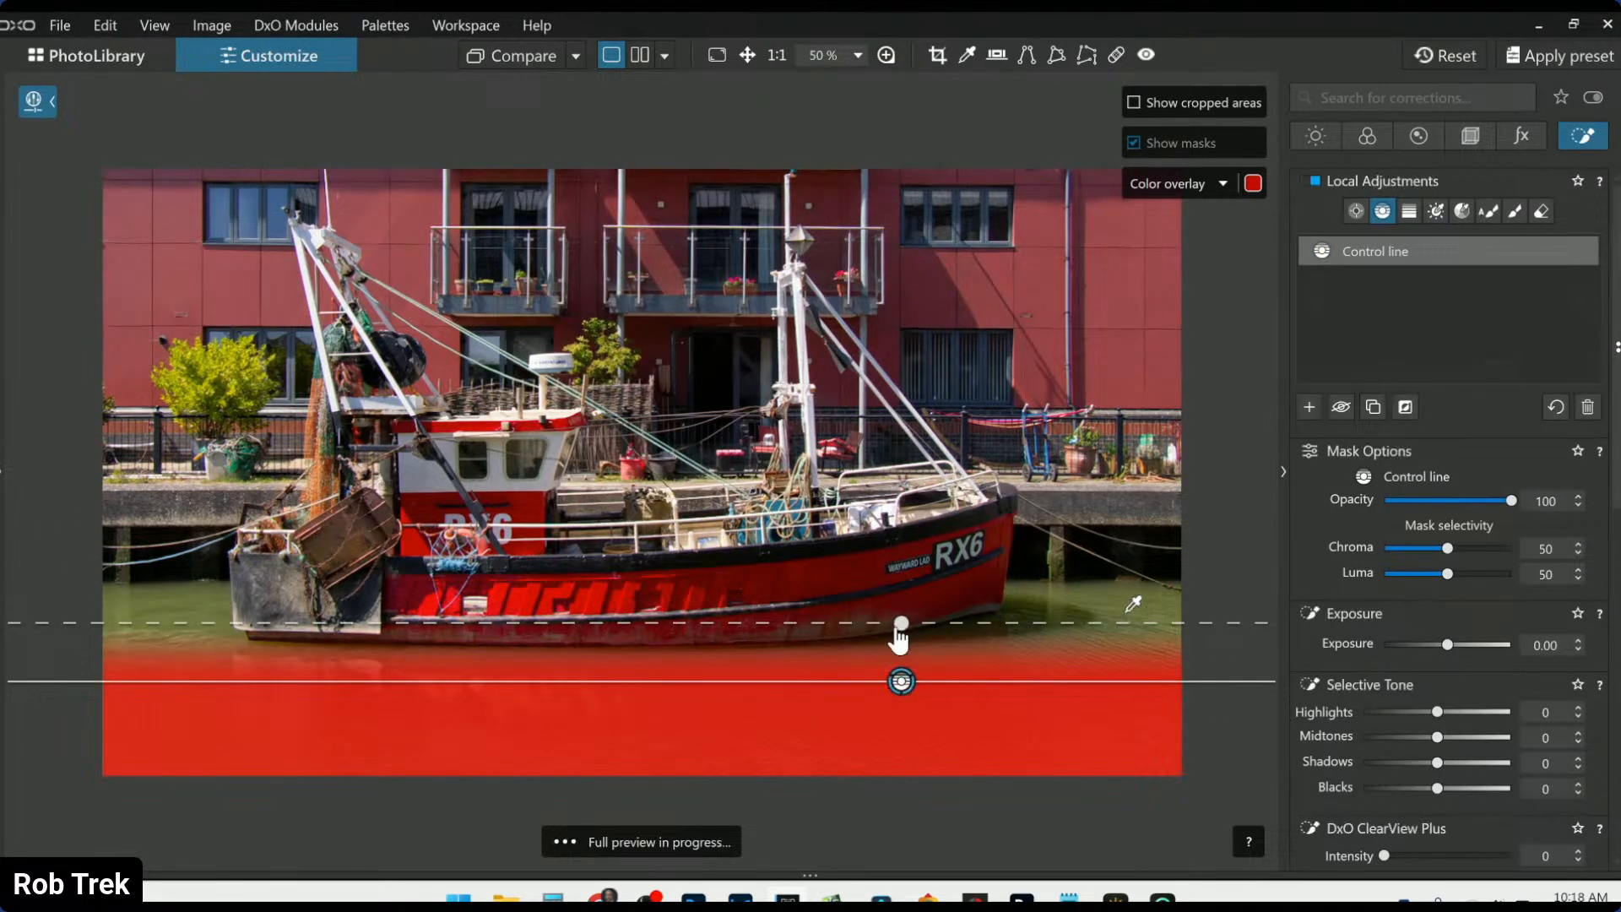
pyautogui.moveTo(903, 623); pyautogui.dragTo(901, 465)
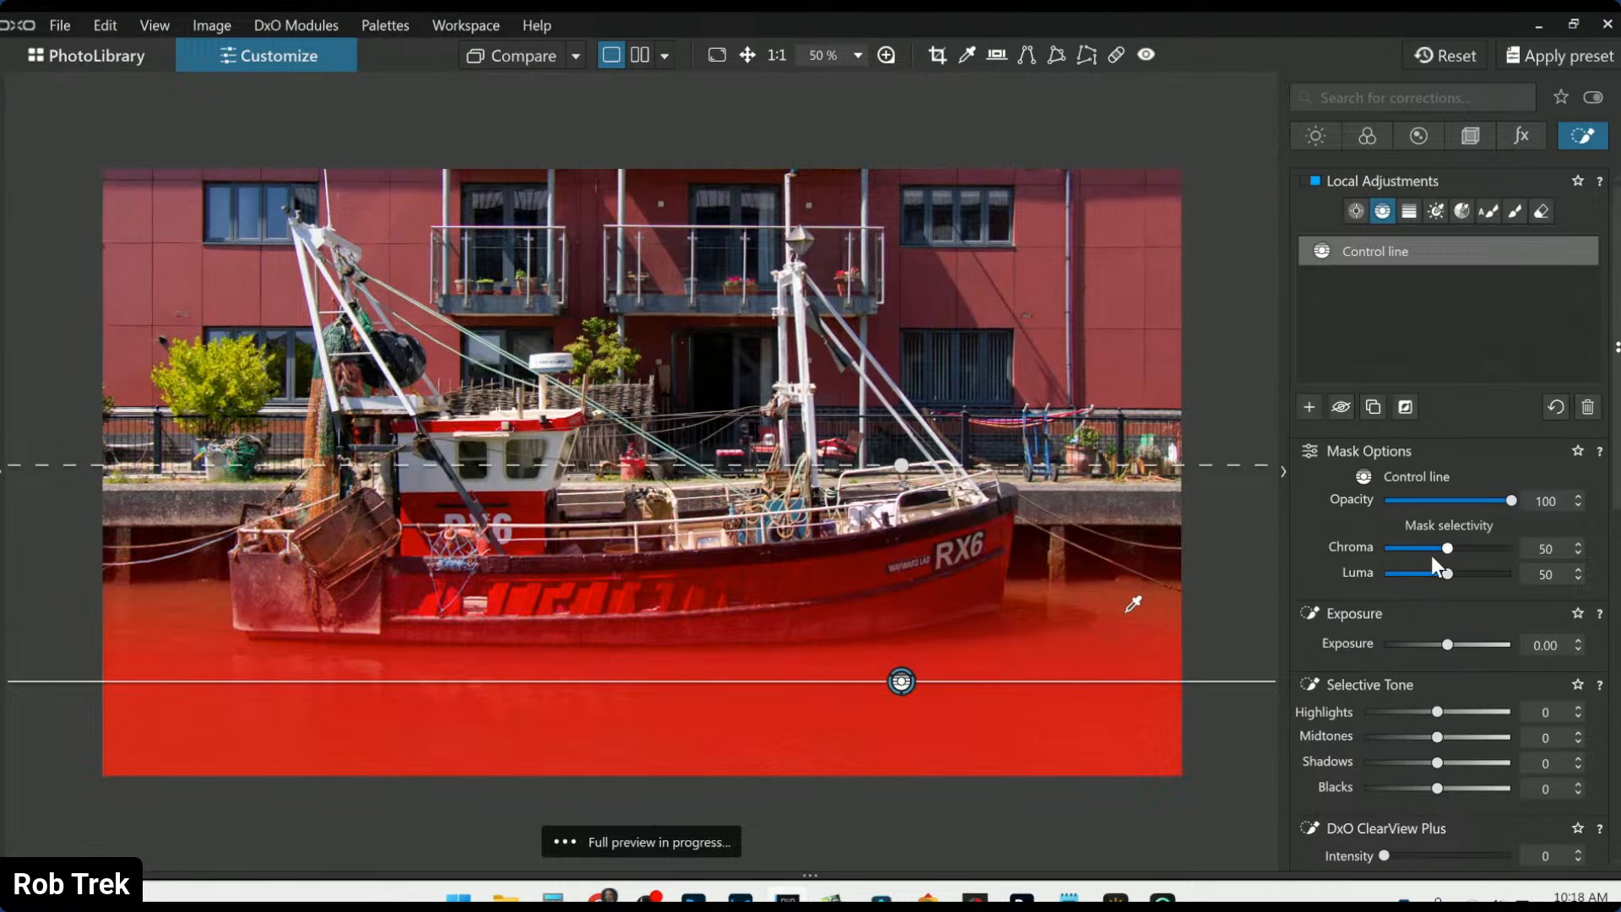
pyautogui.moveTo(1448, 550); pyautogui.dragTo(1452, 549)
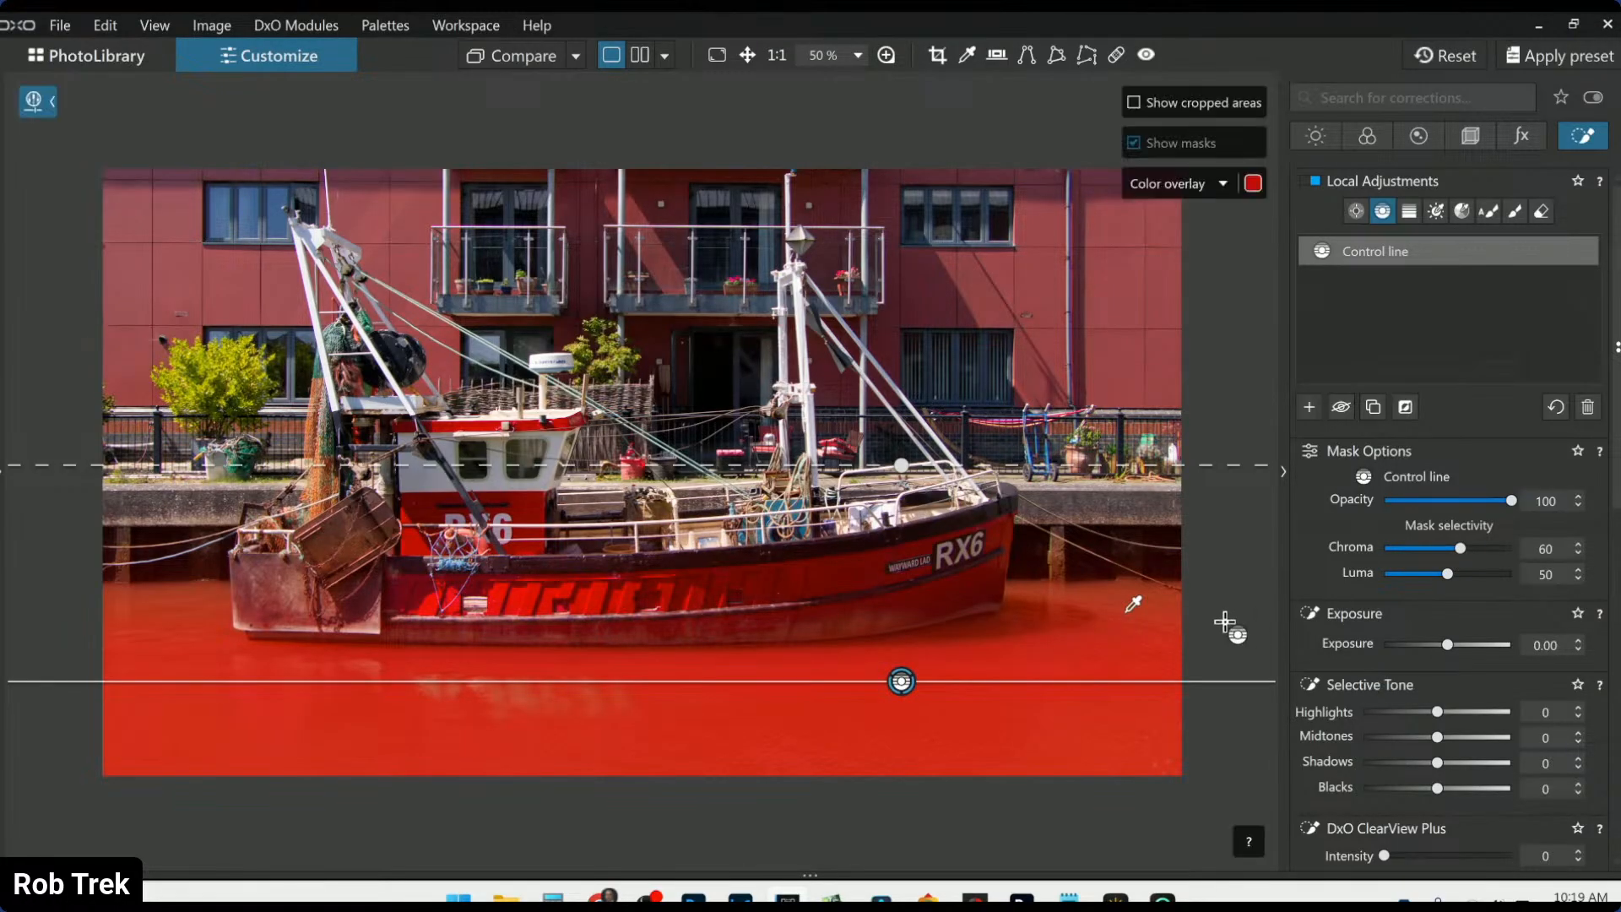
pyautogui.moveTo(1136, 607); pyautogui.dragTo(1140, 594)
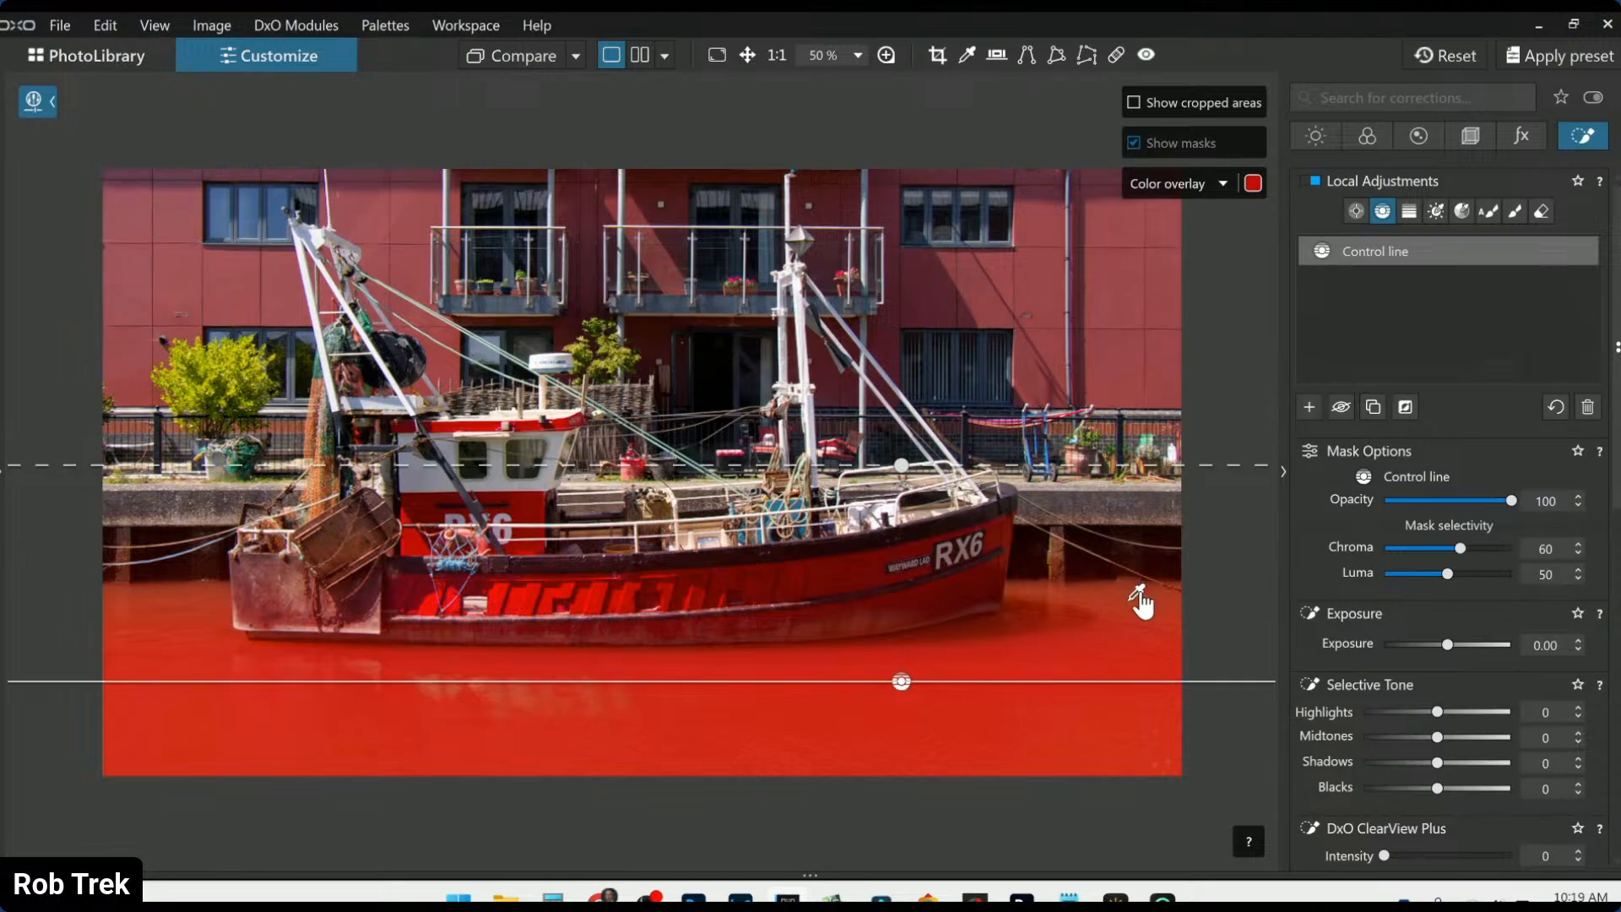
# Set the water mask's ClearView Plus intensity to 52 and Blacks to -59, and deselect the mask
pyautogui.scroll(-1, 1388, 726)
pyautogui.moveTo(1383, 753); pyautogui.dragTo(1450, 750)
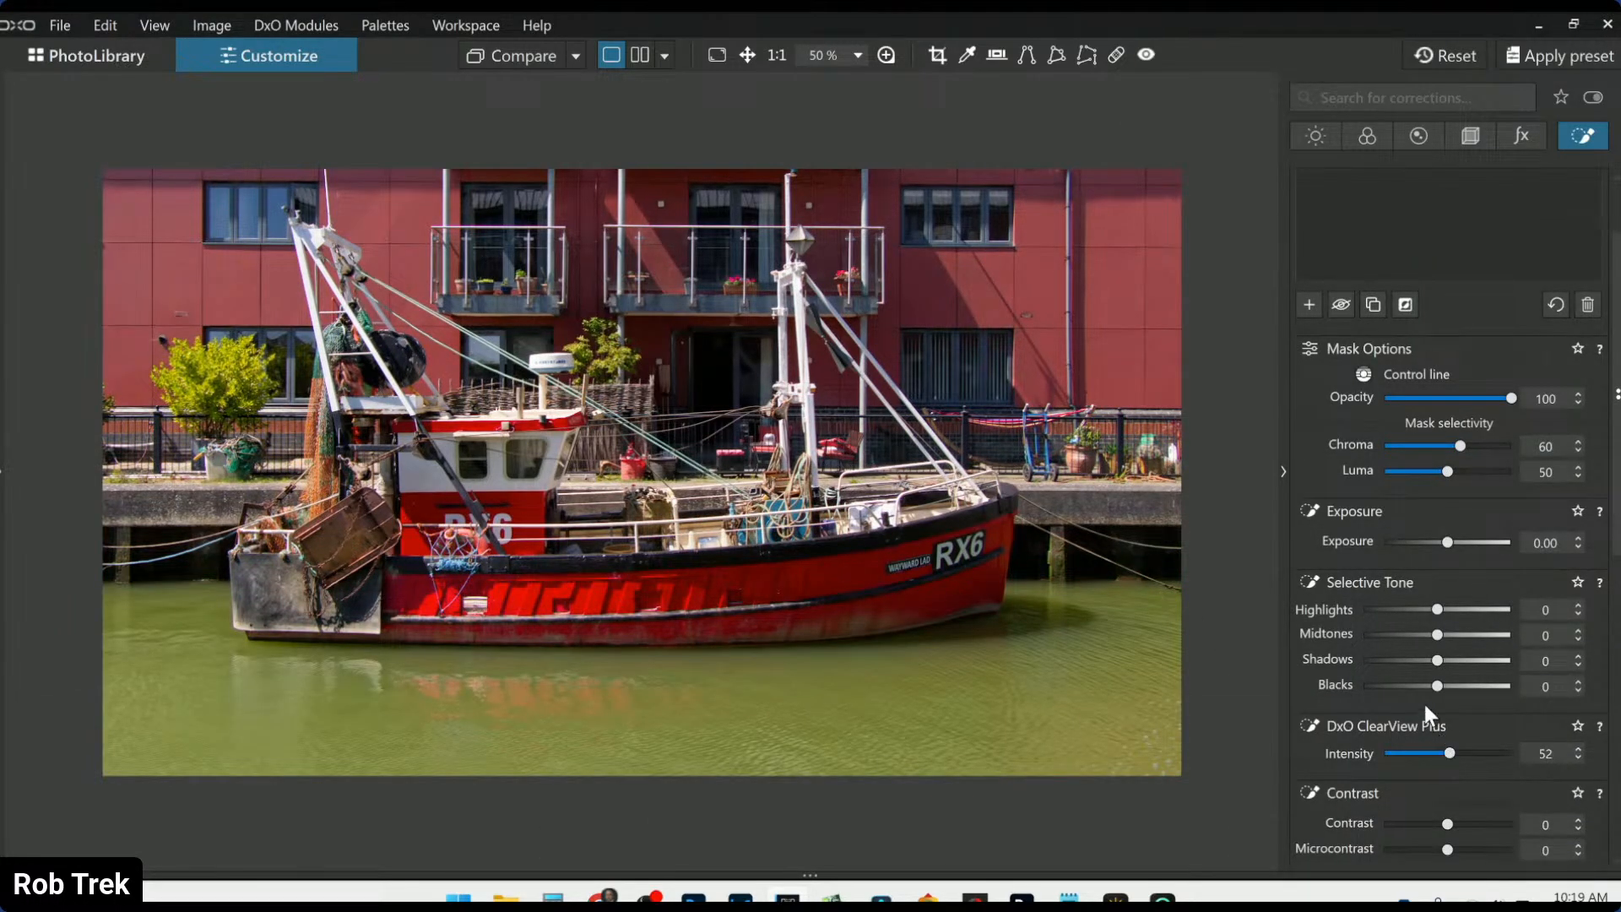
pyautogui.click(1400, 686)
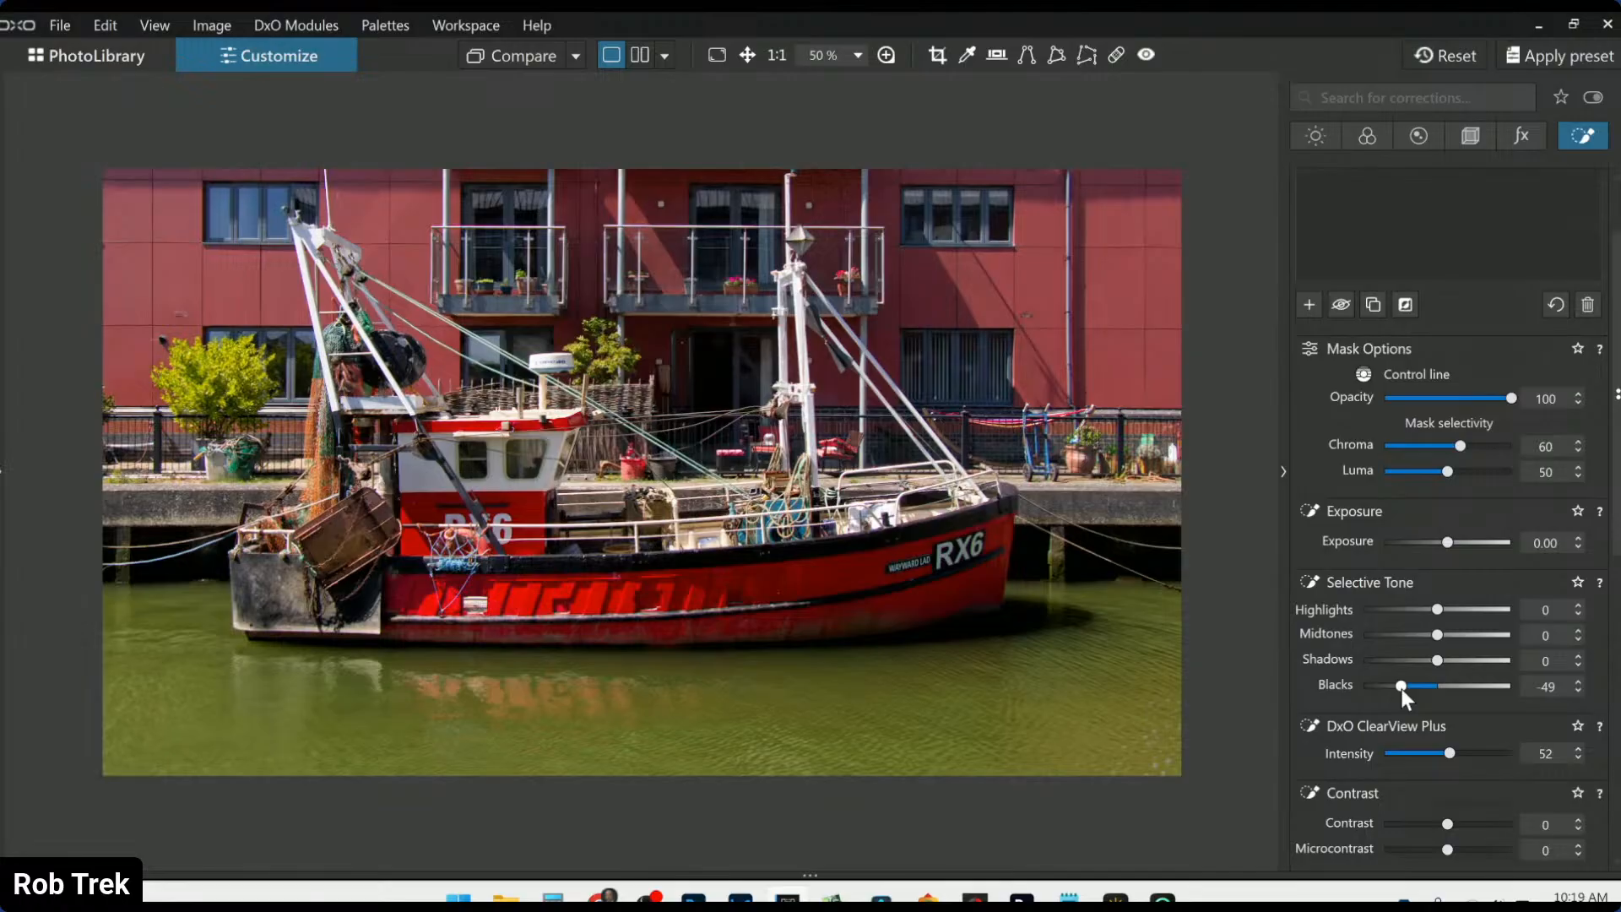
pyautogui.moveTo(1400, 687); pyautogui.dragTo(1391, 686)
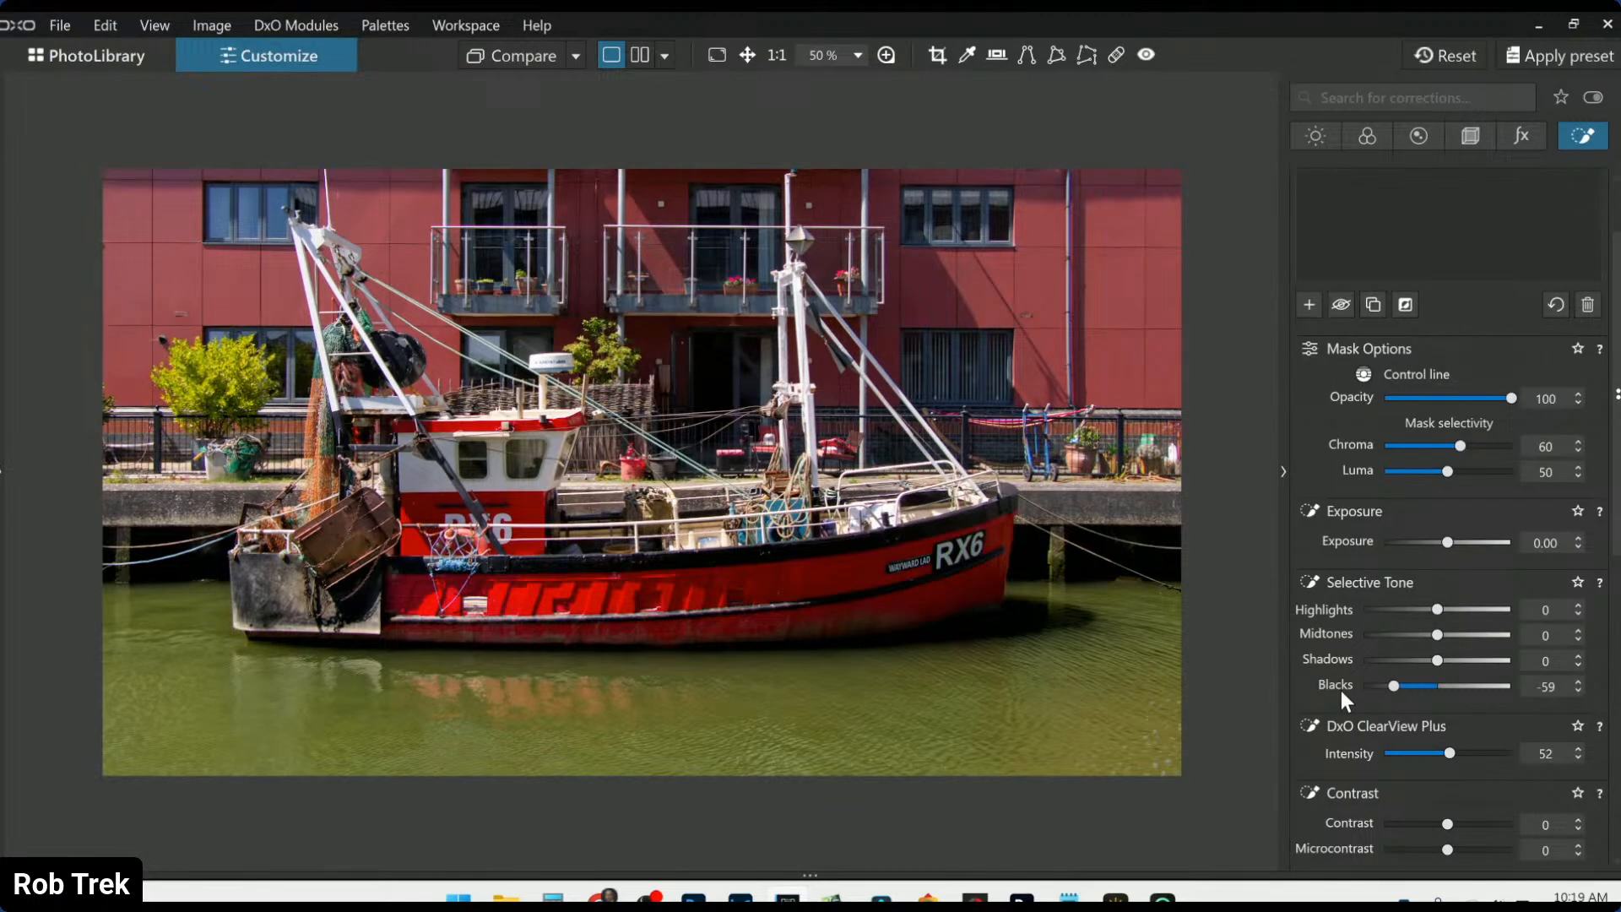
pyautogui.click(1563, 138)
pyautogui.click(1367, 276)
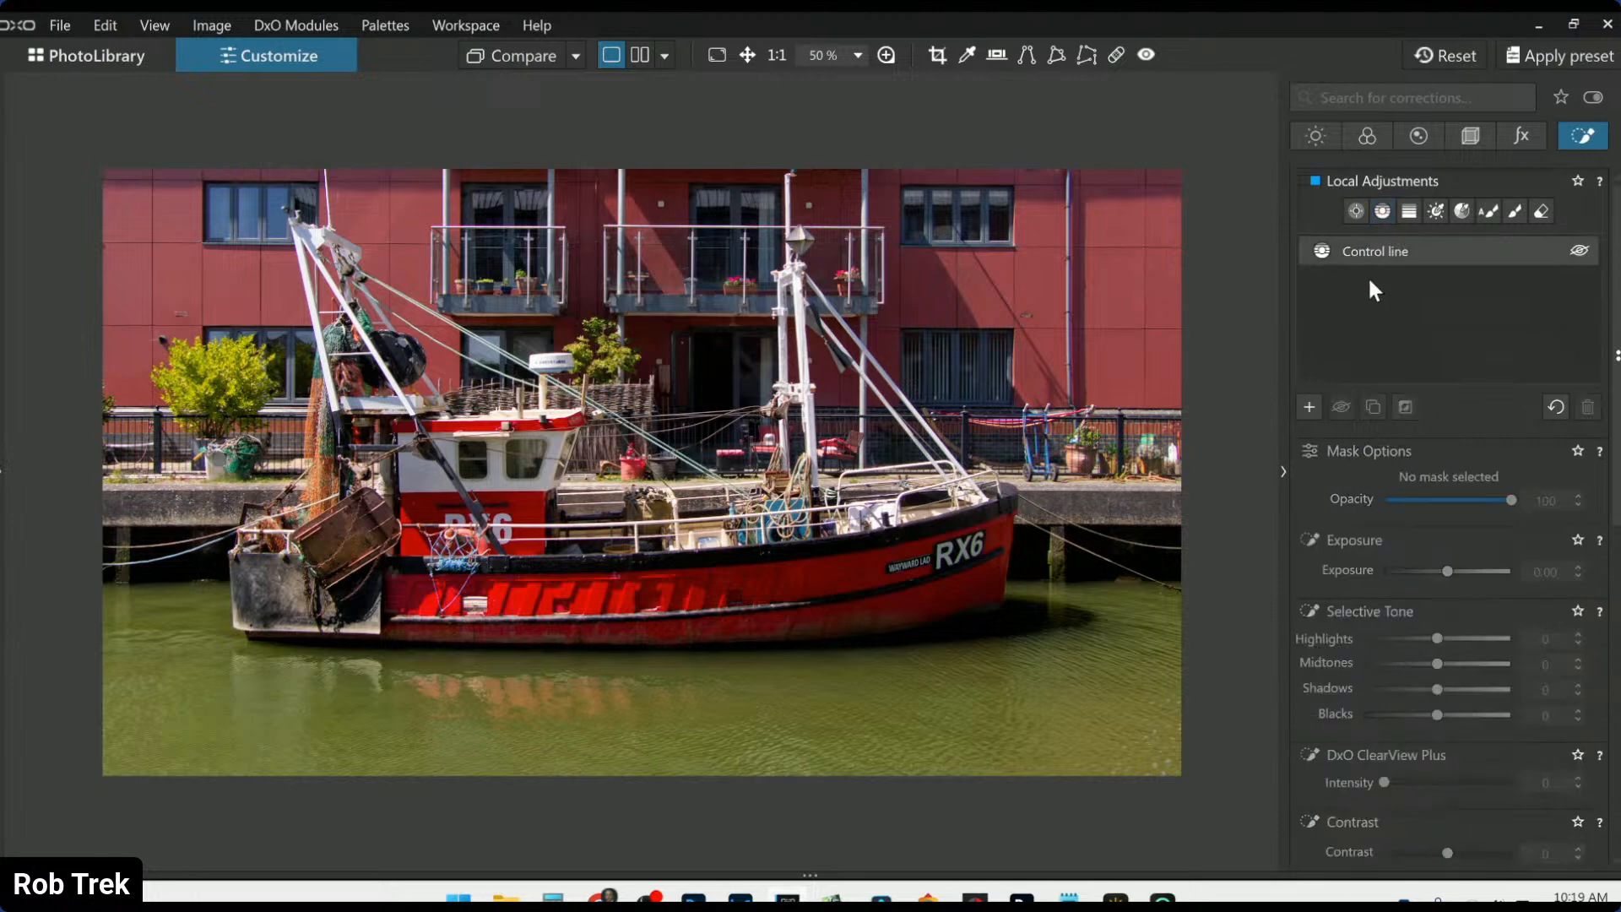
# Try a white balance sample from the red building wall, and reset the white balance to As Shot
pyautogui.click(1319, 142)
pyautogui.click(1366, 137)
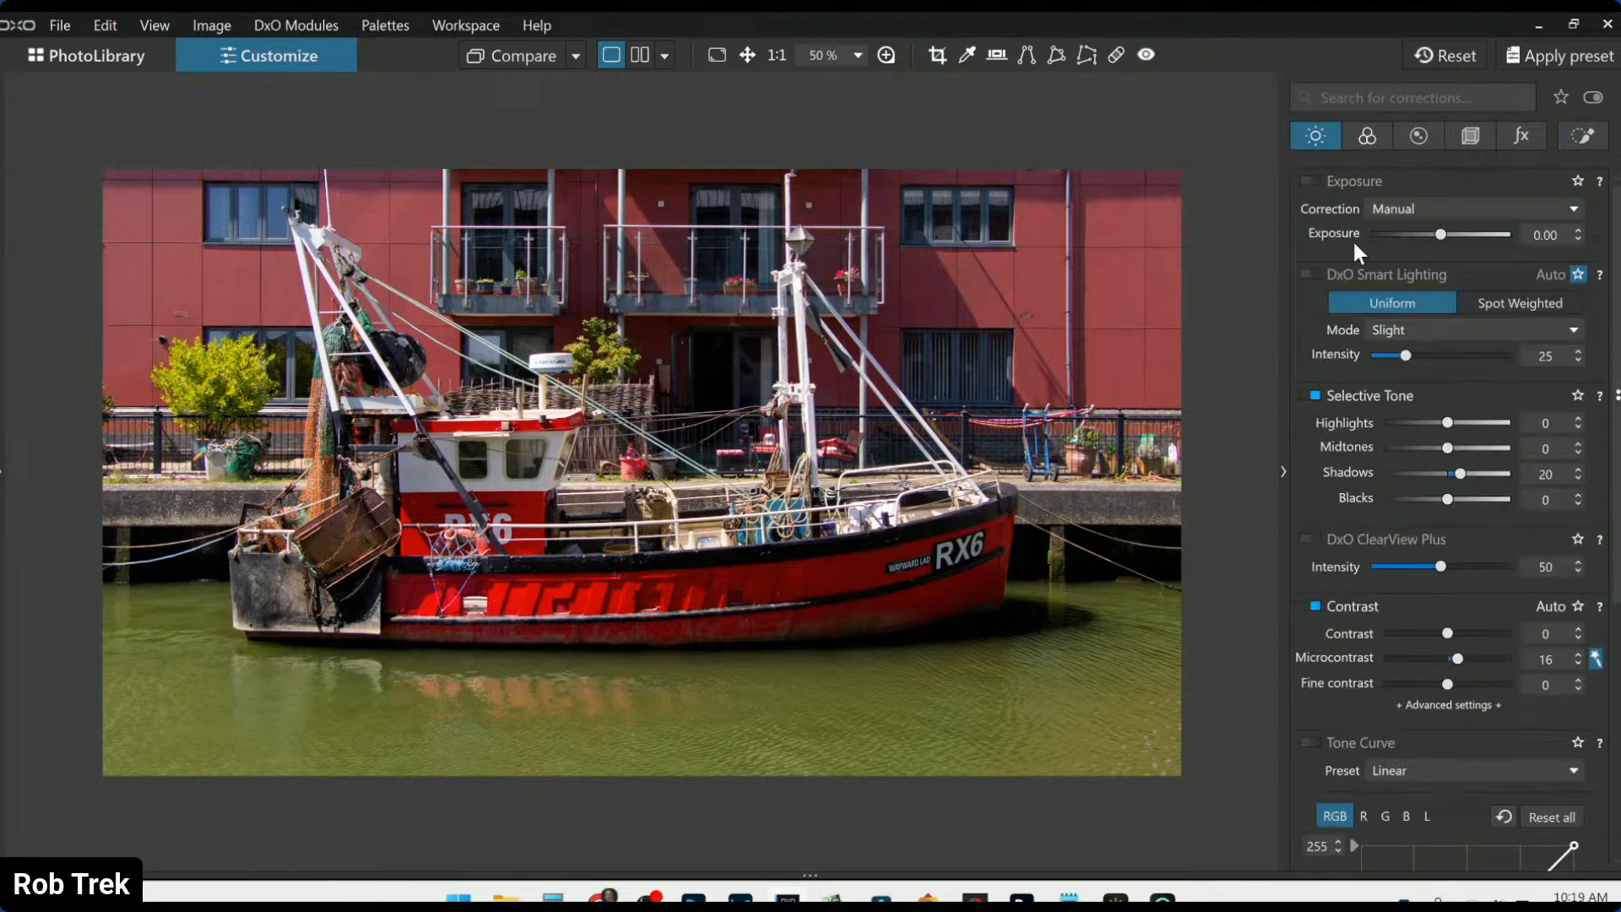
pyautogui.click(1401, 306)
pyautogui.click(1119, 282)
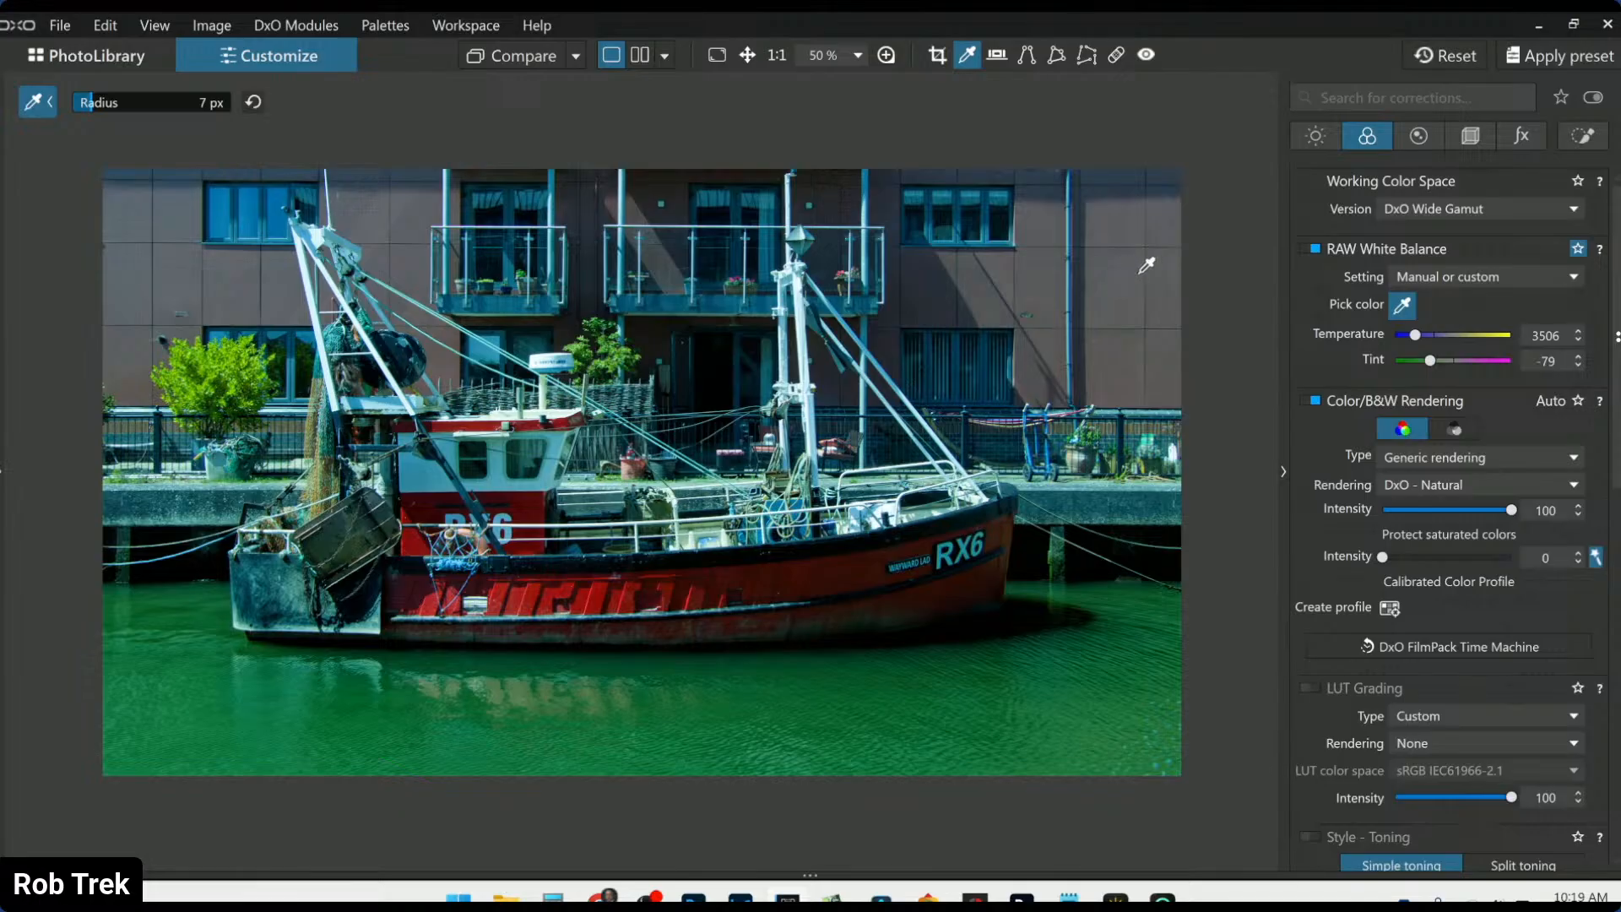
pyautogui.doubleClick(1424, 358)
# Sample the building wall and boat hull for the HSL red channel, and slightly lower its luminance
pyautogui.scroll(-6, 1393, 332)
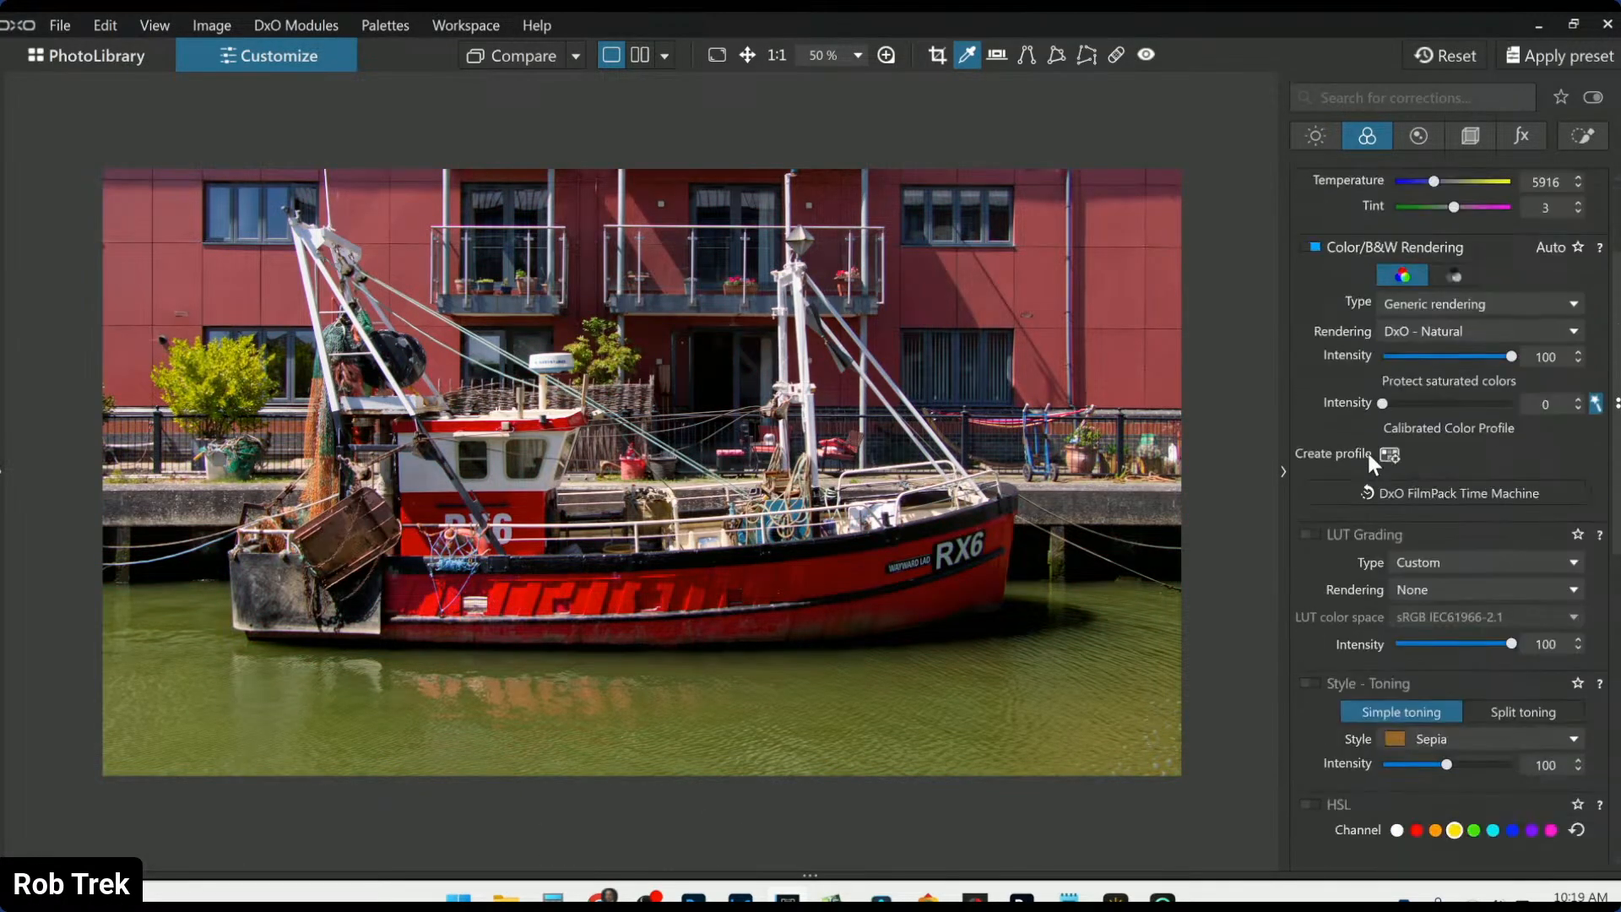
pyautogui.click(1452, 633)
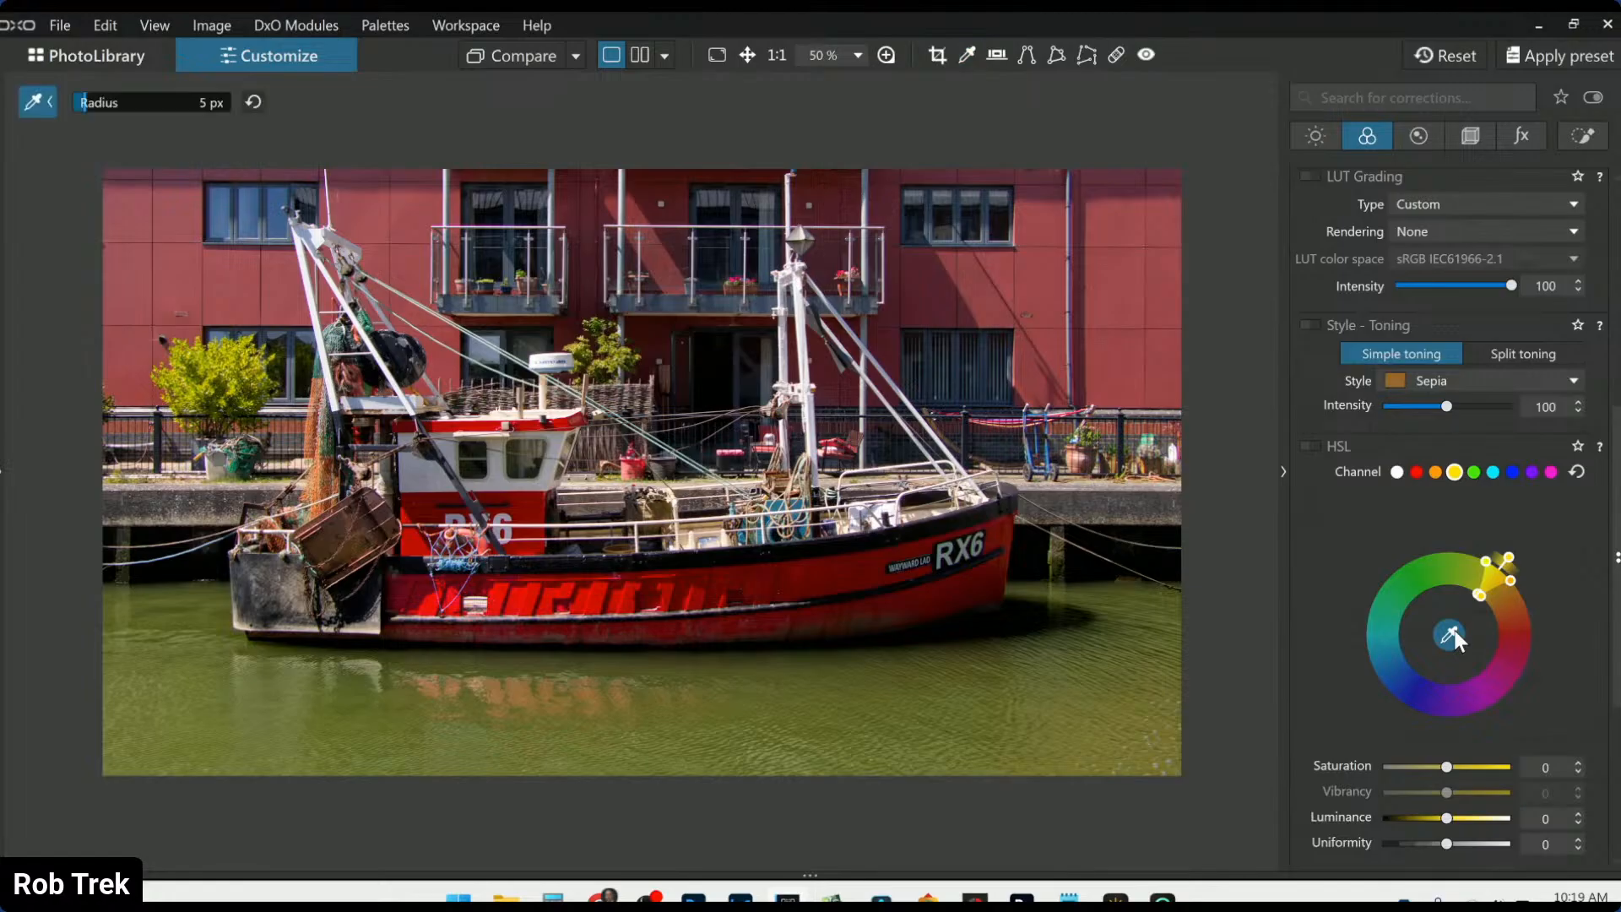
pyautogui.click(1114, 280)
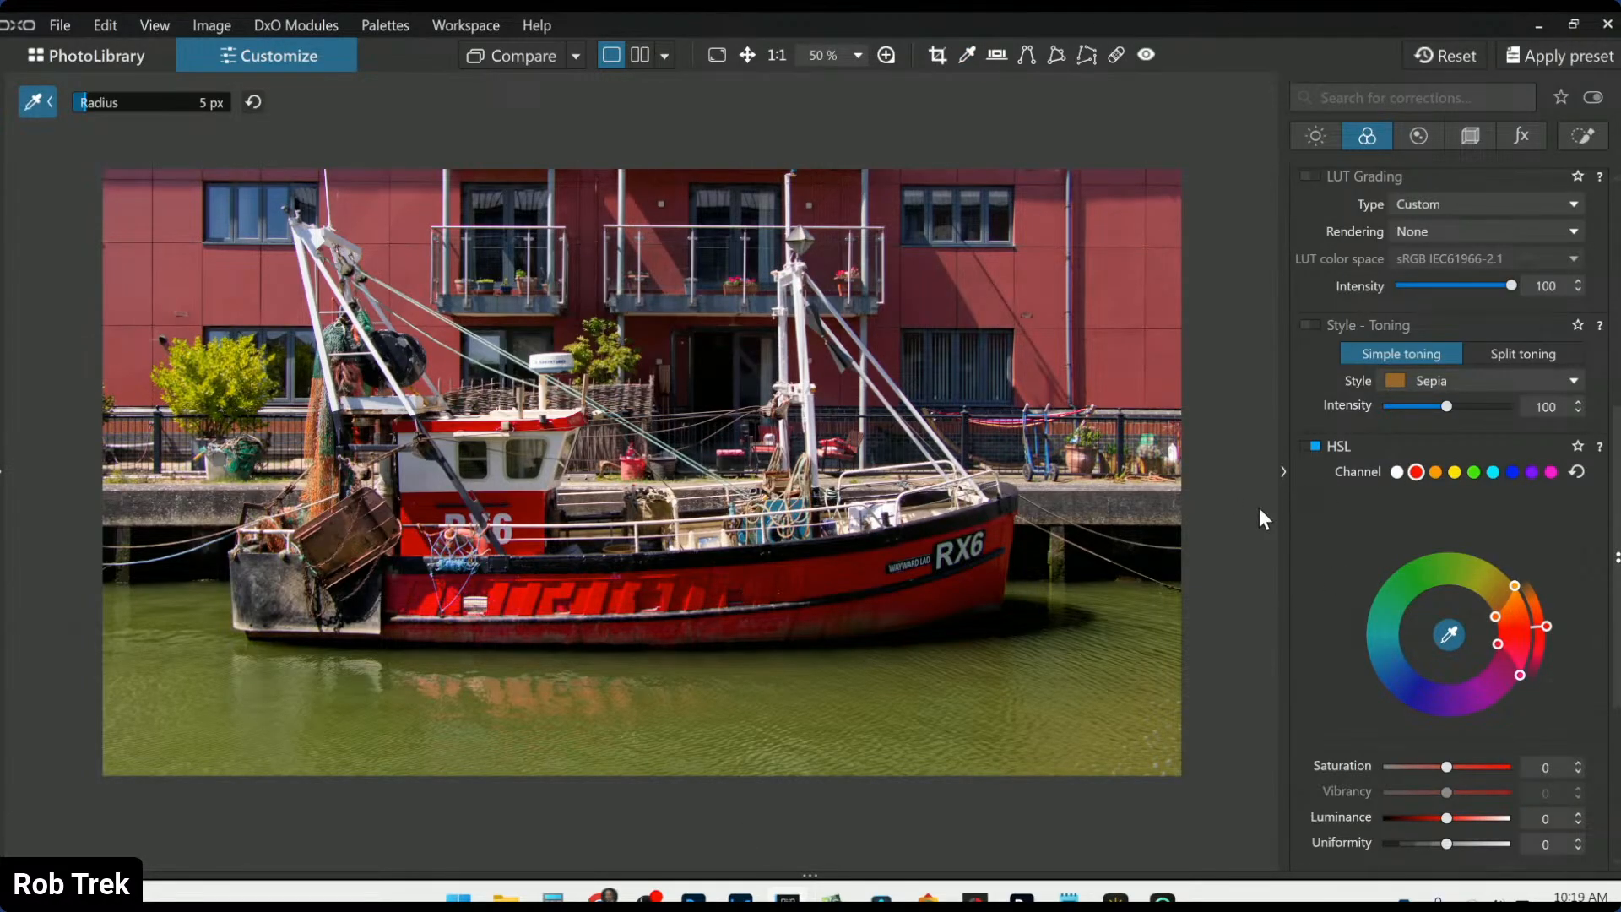
pyautogui.click(540, 598)
pyautogui.moveTo(1447, 818); pyautogui.dragTo(1440, 818)
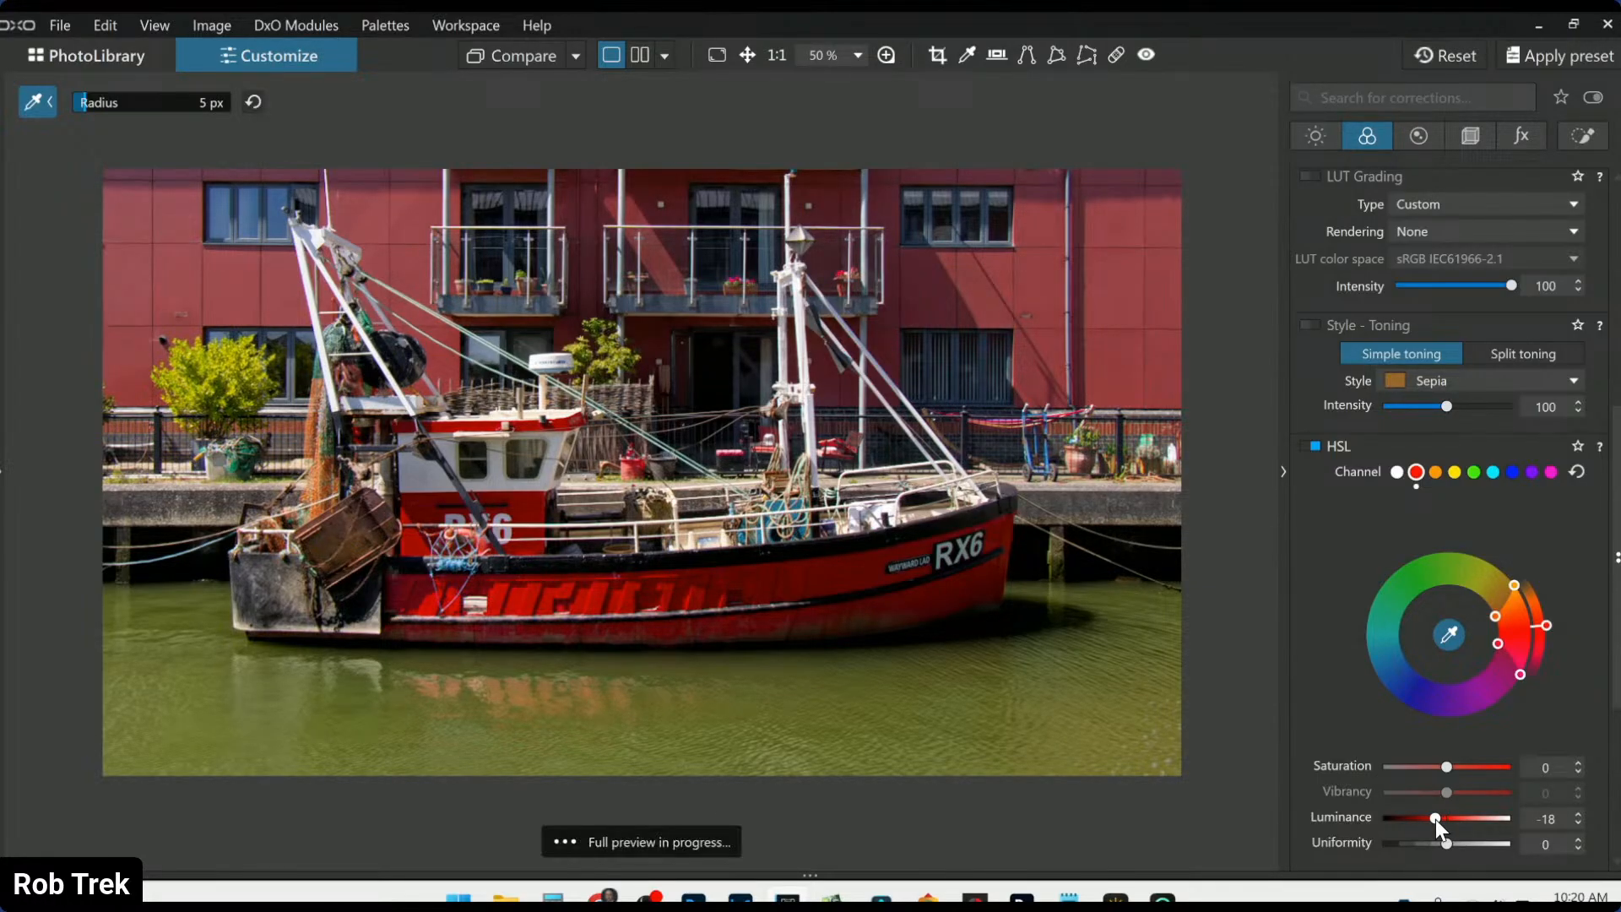
pyautogui.moveTo(1435, 819); pyautogui.dragTo(1442, 819)
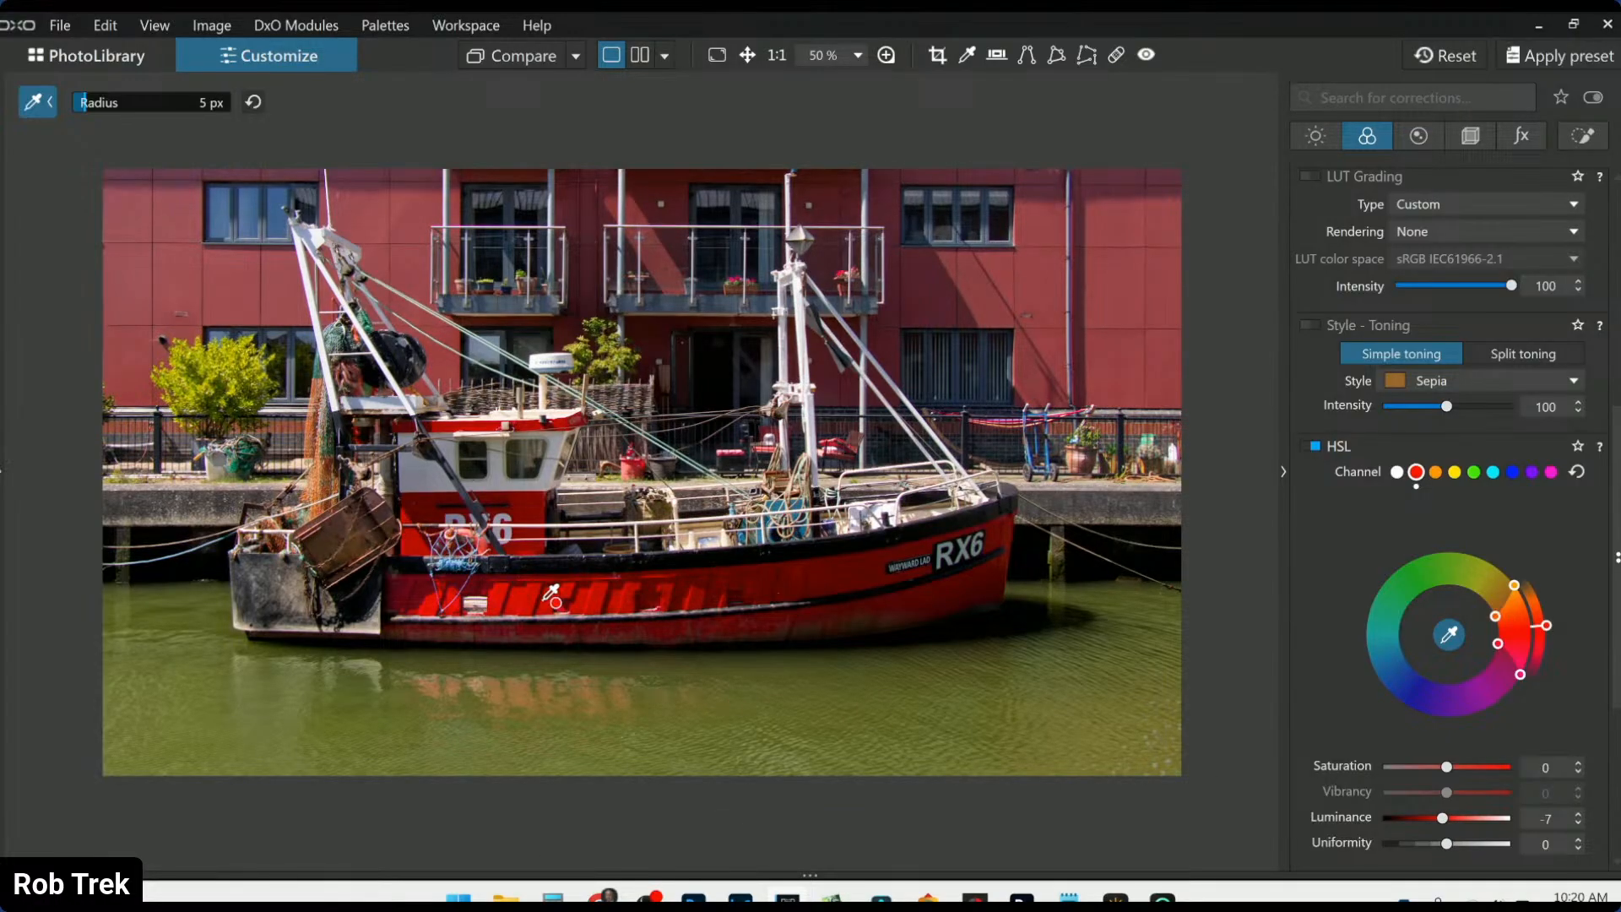
pyautogui.moveTo(1442, 819); pyautogui.dragTo(1437, 818)
# Raise the global Selective Tone Shadows to 25
pyautogui.scroll(6, 1351, 486)
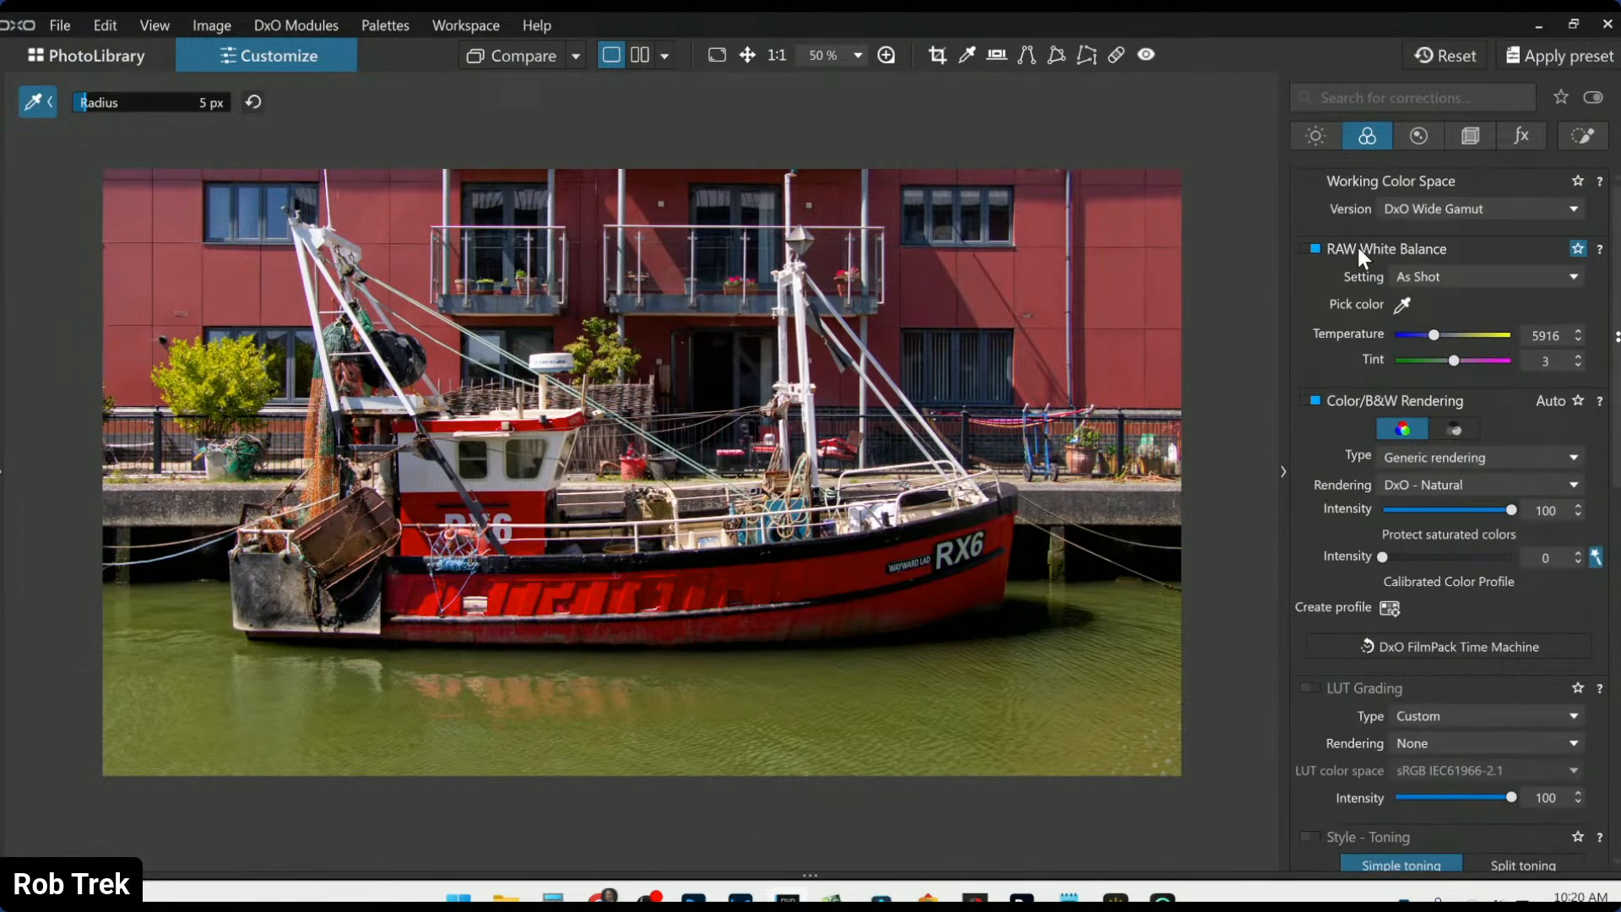
pyautogui.click(1319, 142)
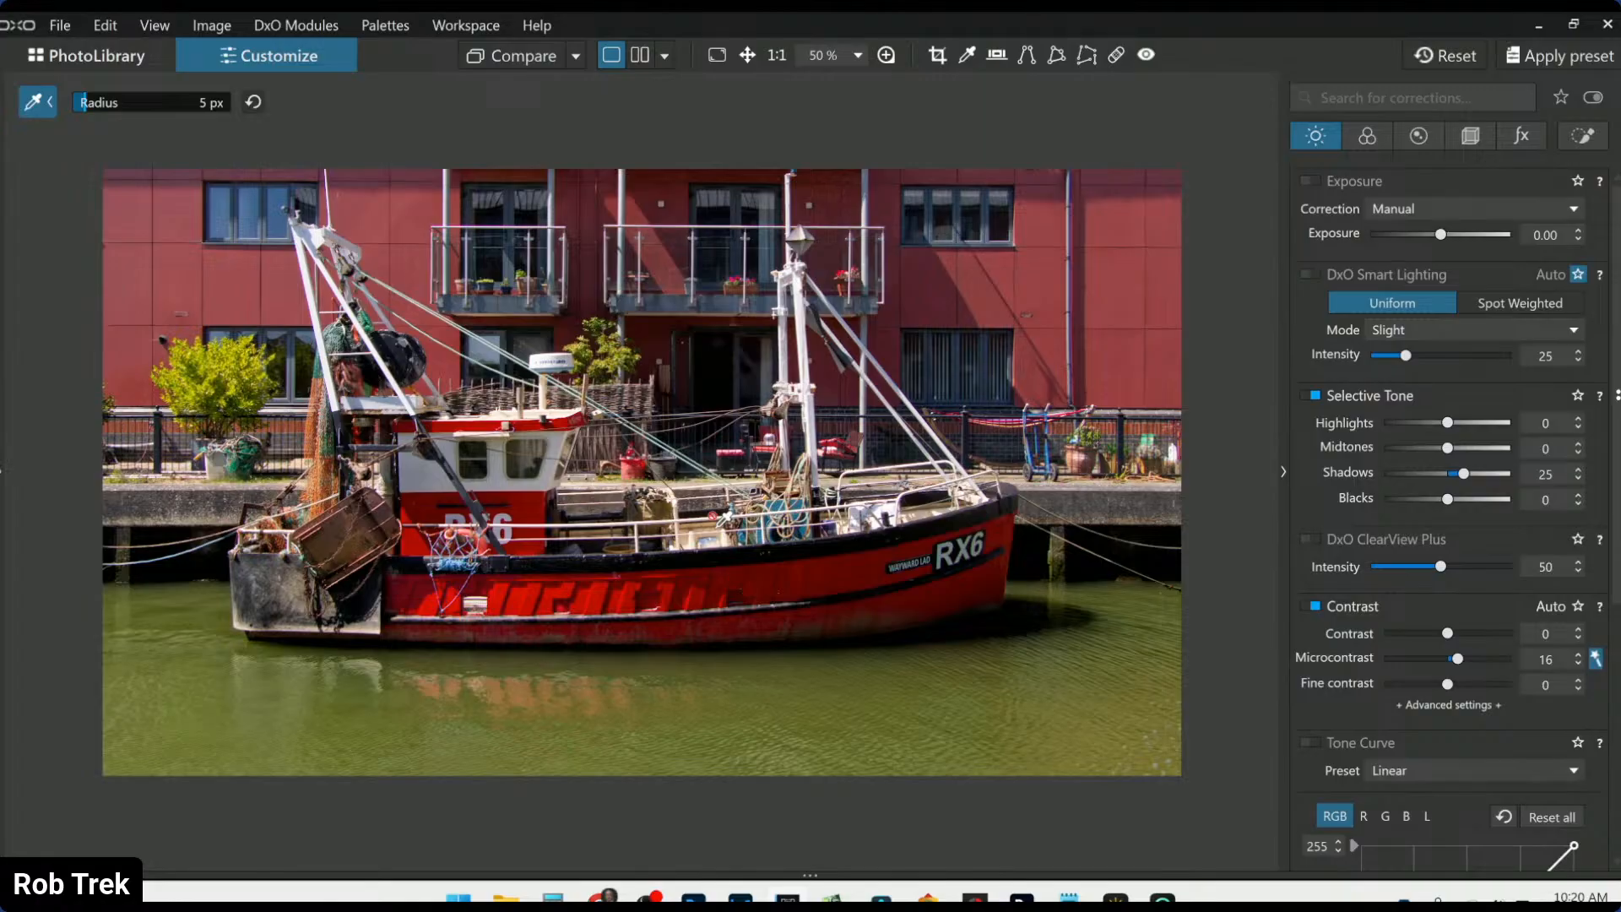
# Increase the HSL orange channel's saturation to 38 to enrich the reflection in the water
pyautogui.click(1367, 138)
pyautogui.scroll(-6, 1345, 565)
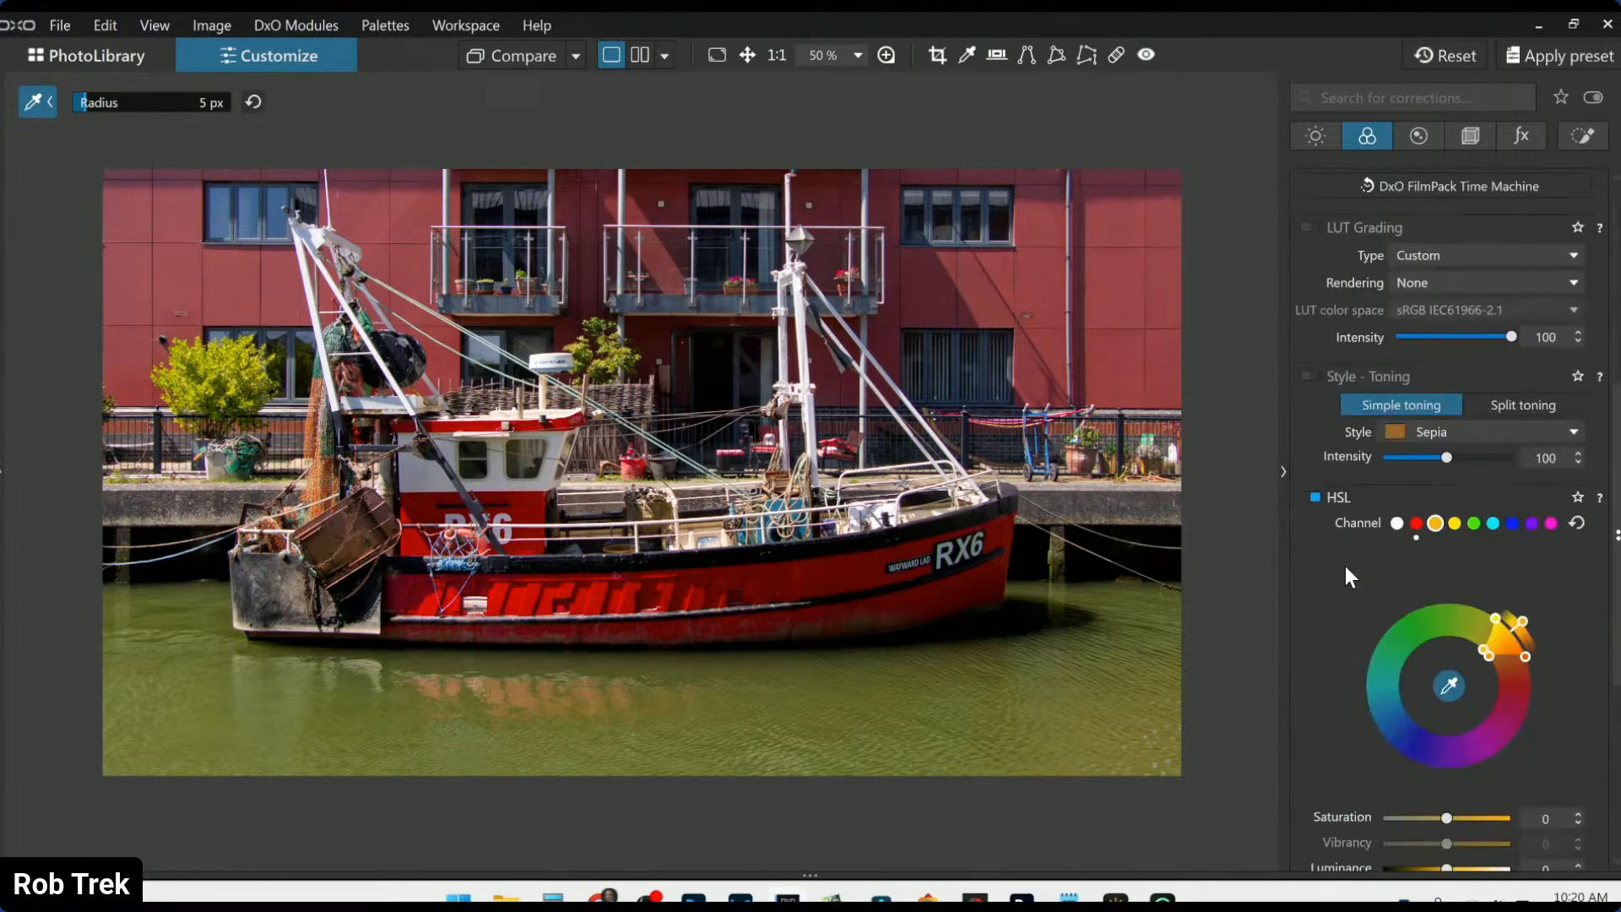
pyautogui.scroll(-4, 1345, 565)
pyautogui.moveTo(1445, 512); pyautogui.dragTo(1468, 511)
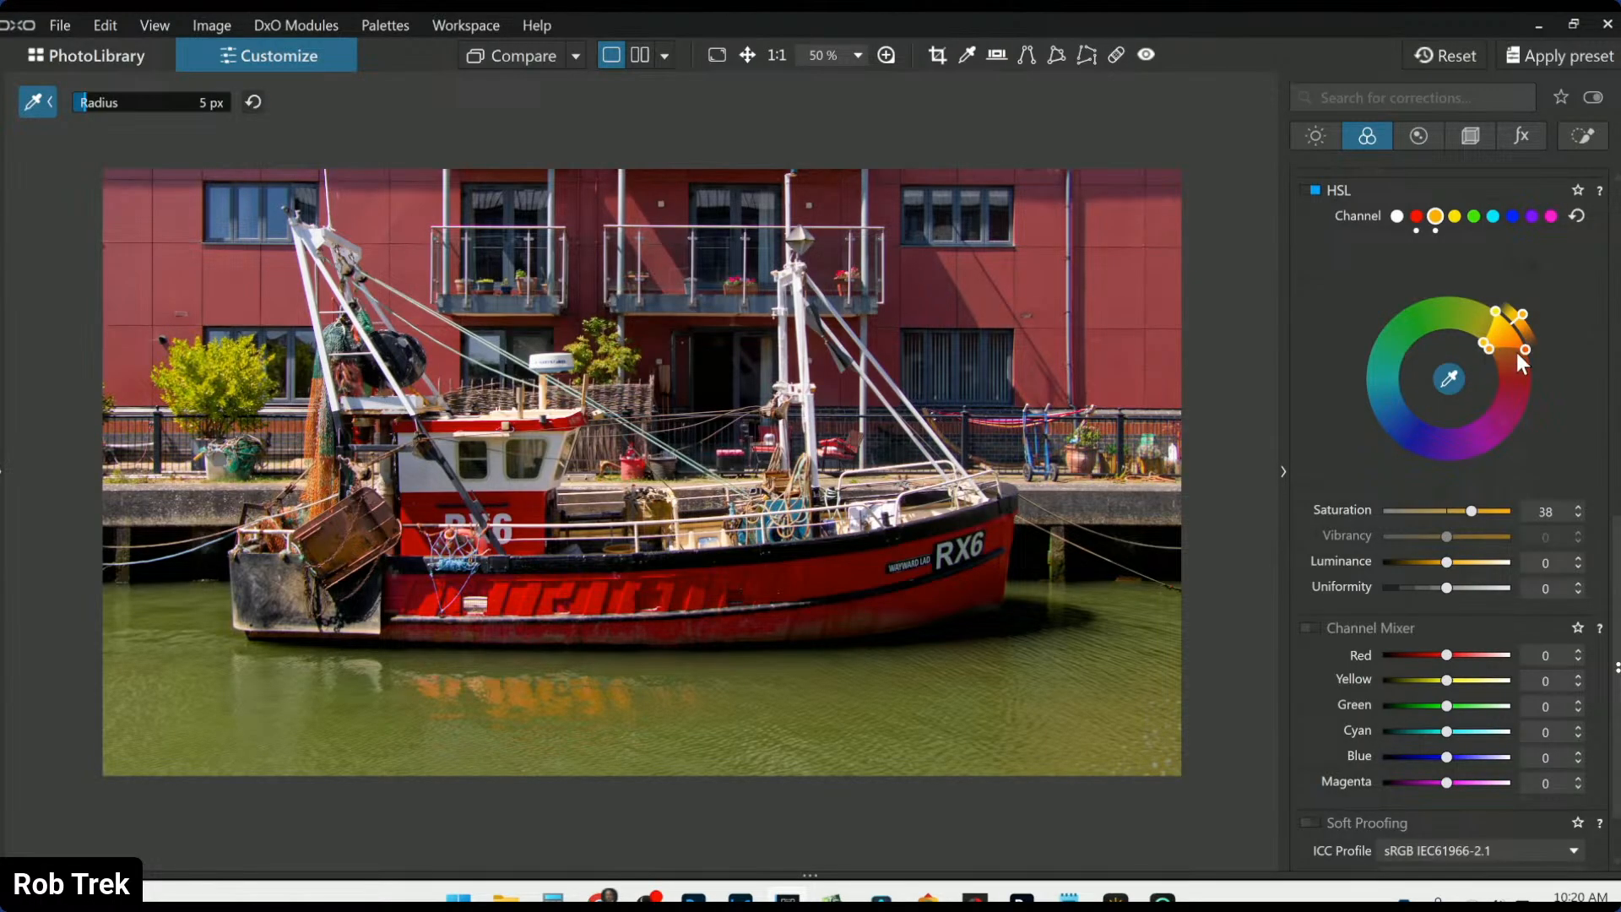
# Narrow the HSL orange channel's color range on its red side, and try luminance values between -5 and 15
pyautogui.moveTo(1525, 349); pyautogui.dragTo(1520, 341)
pyautogui.moveTo(1496, 331); pyautogui.dragTo(1502, 332)
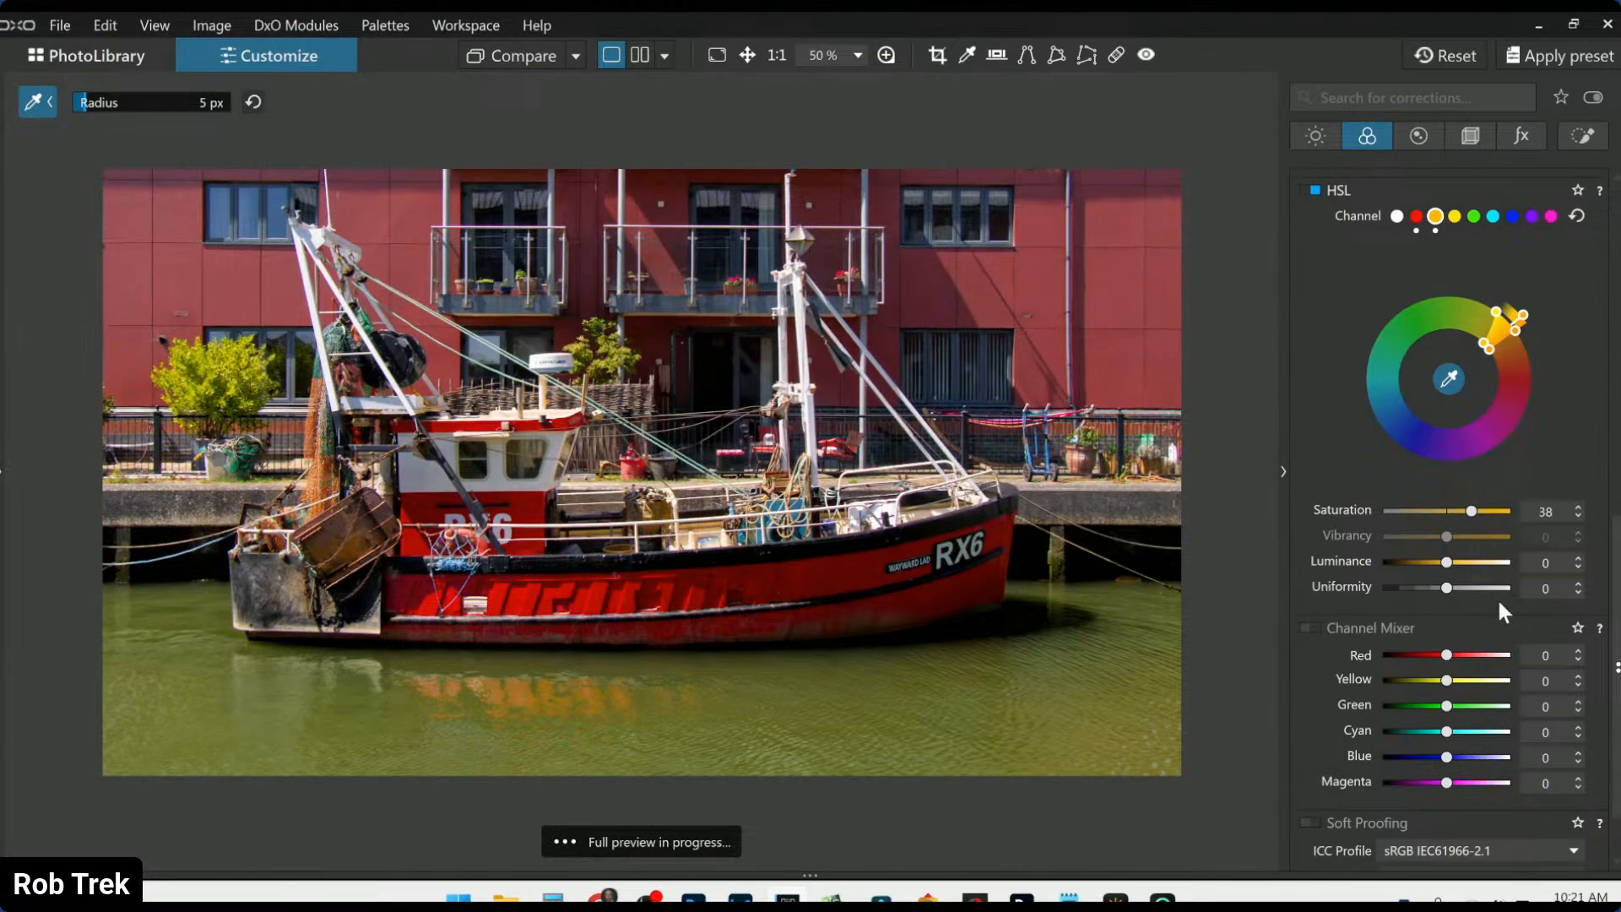
pyautogui.scroll(-5, 1448, 563)
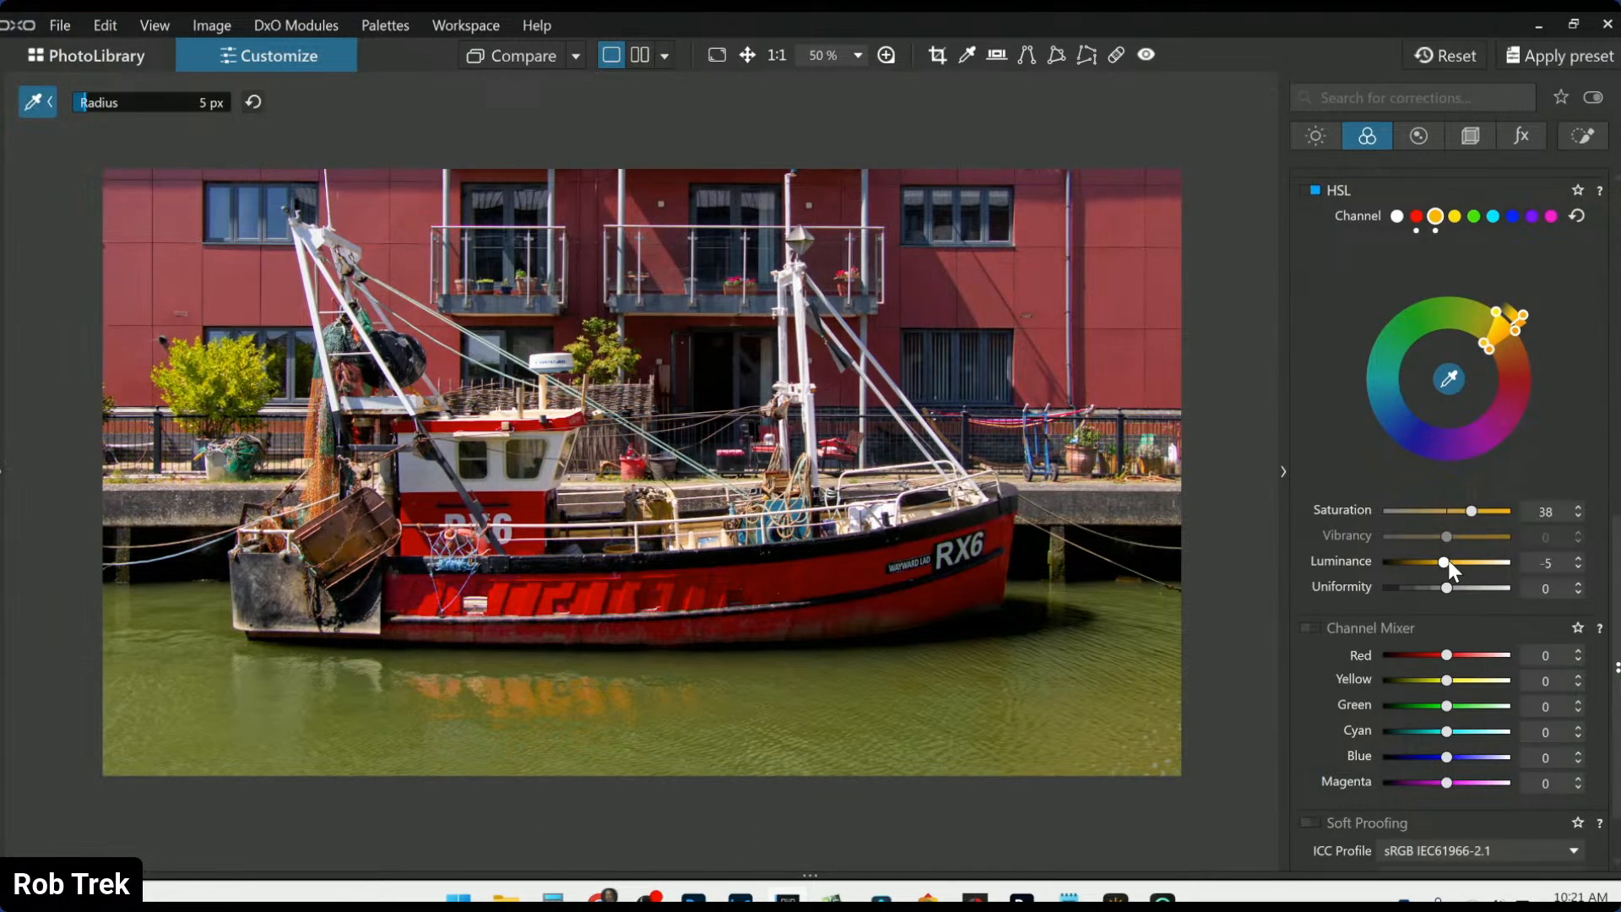
pyautogui.scroll(20, 1448, 561)
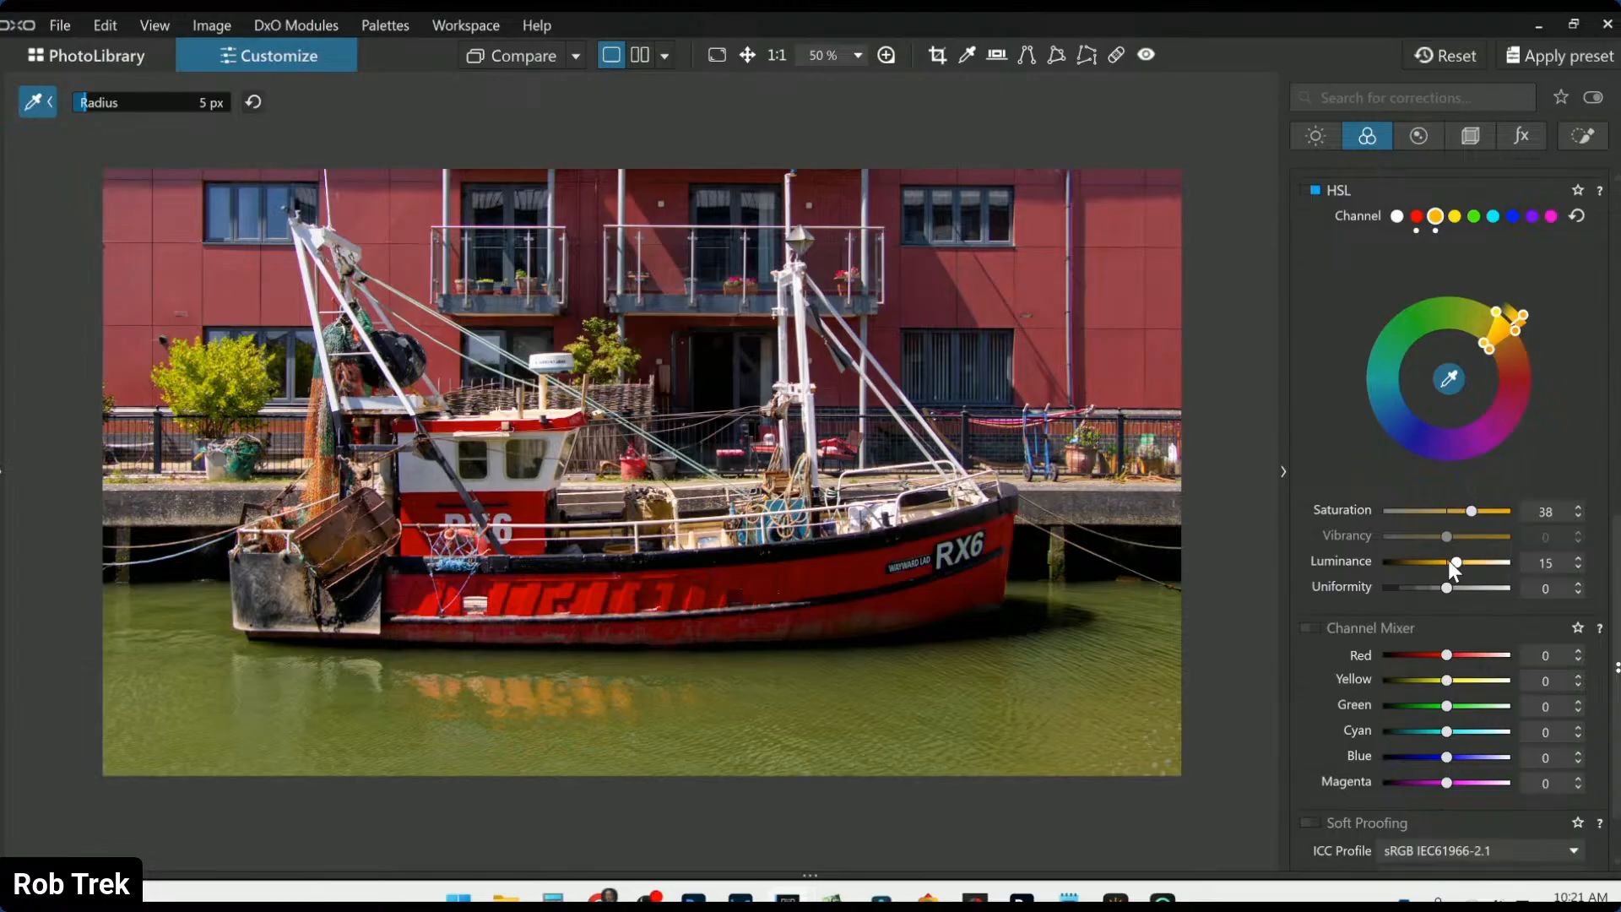
pyautogui.scroll(-20, 1449, 562)
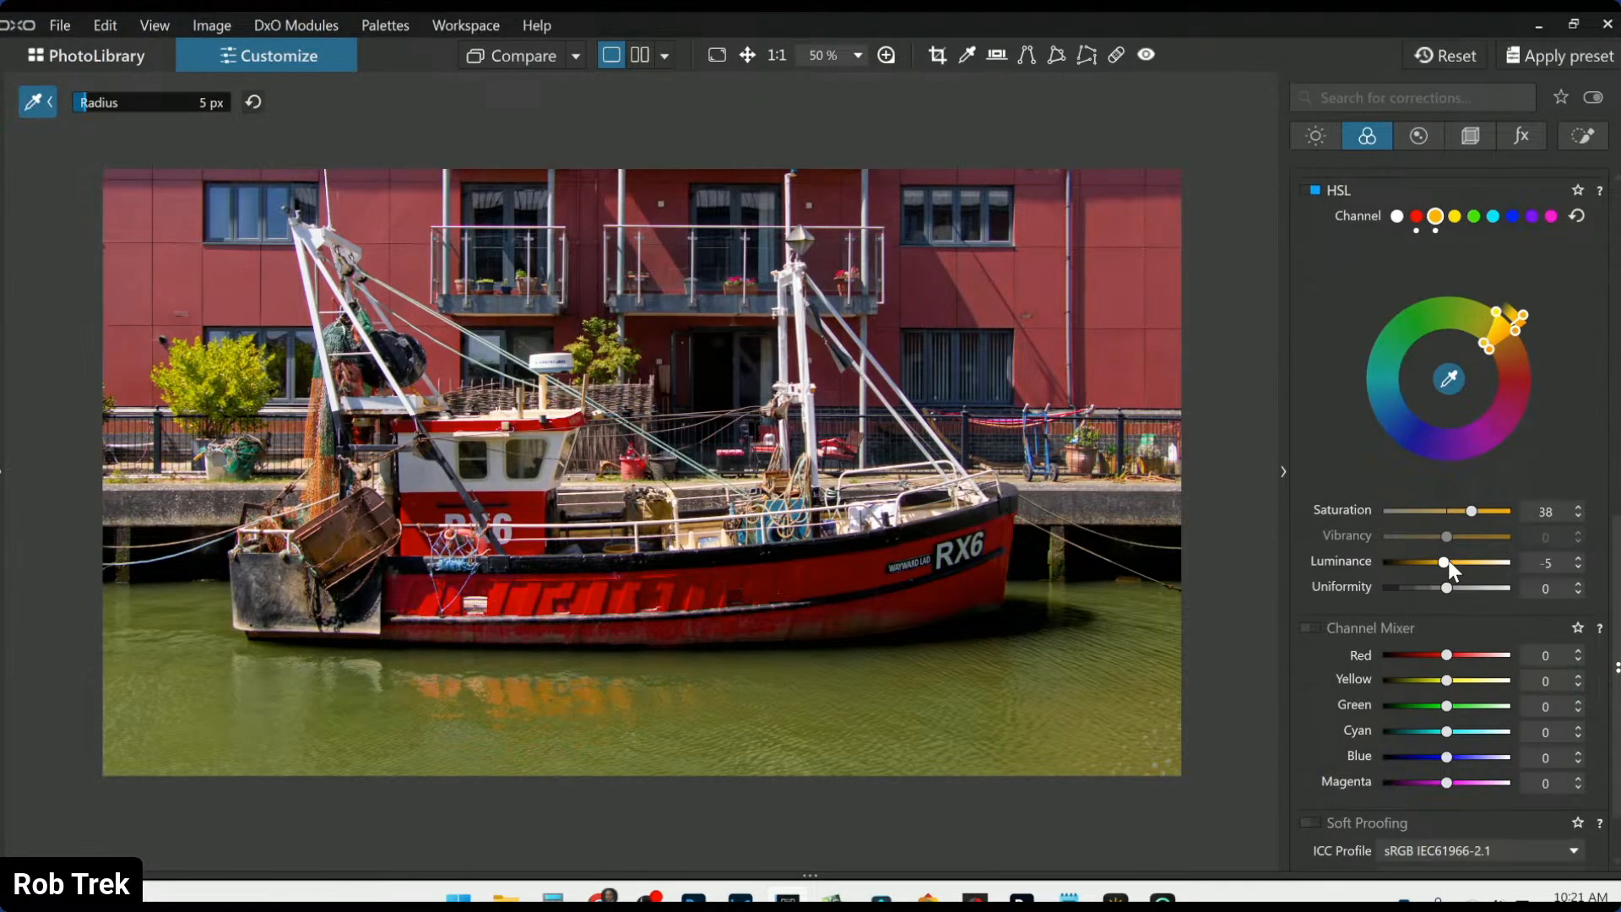
pyautogui.scroll(5, 1443, 564)
pyautogui.scroll(-5, 1443, 564)
pyautogui.scroll(5, 1443, 564)
# Sample the leafy bush beside the boat for the HSL yellow channel, and slightly raise its saturation
pyautogui.click(262, 370)
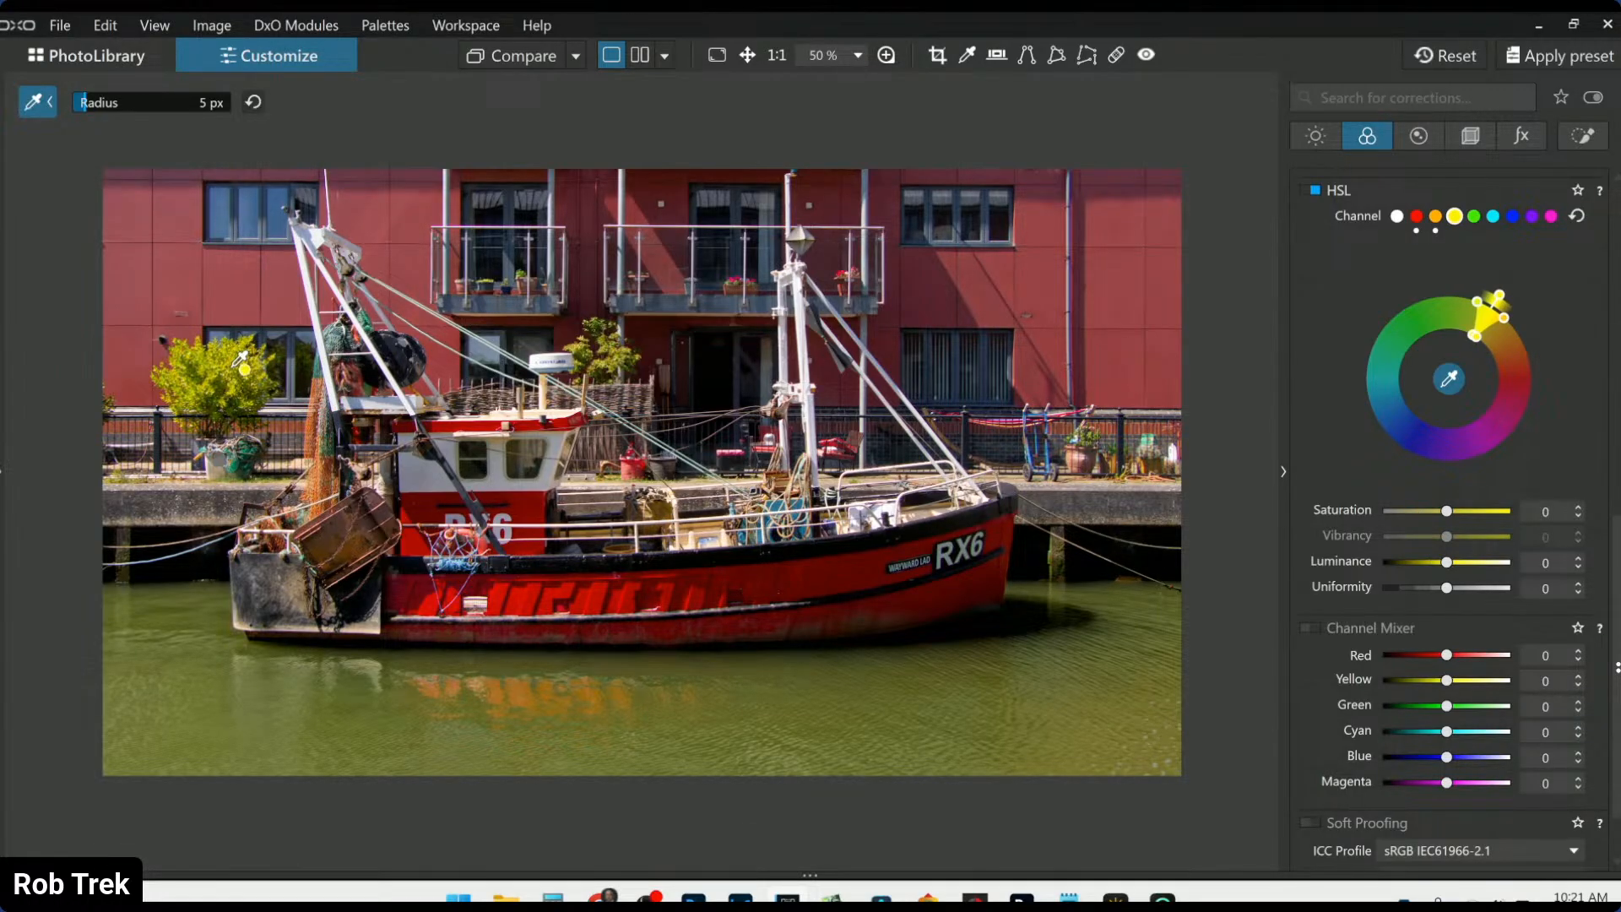
pyautogui.click(222, 379)
pyautogui.moveTo(1483, 317); pyautogui.dragTo(1479, 316)
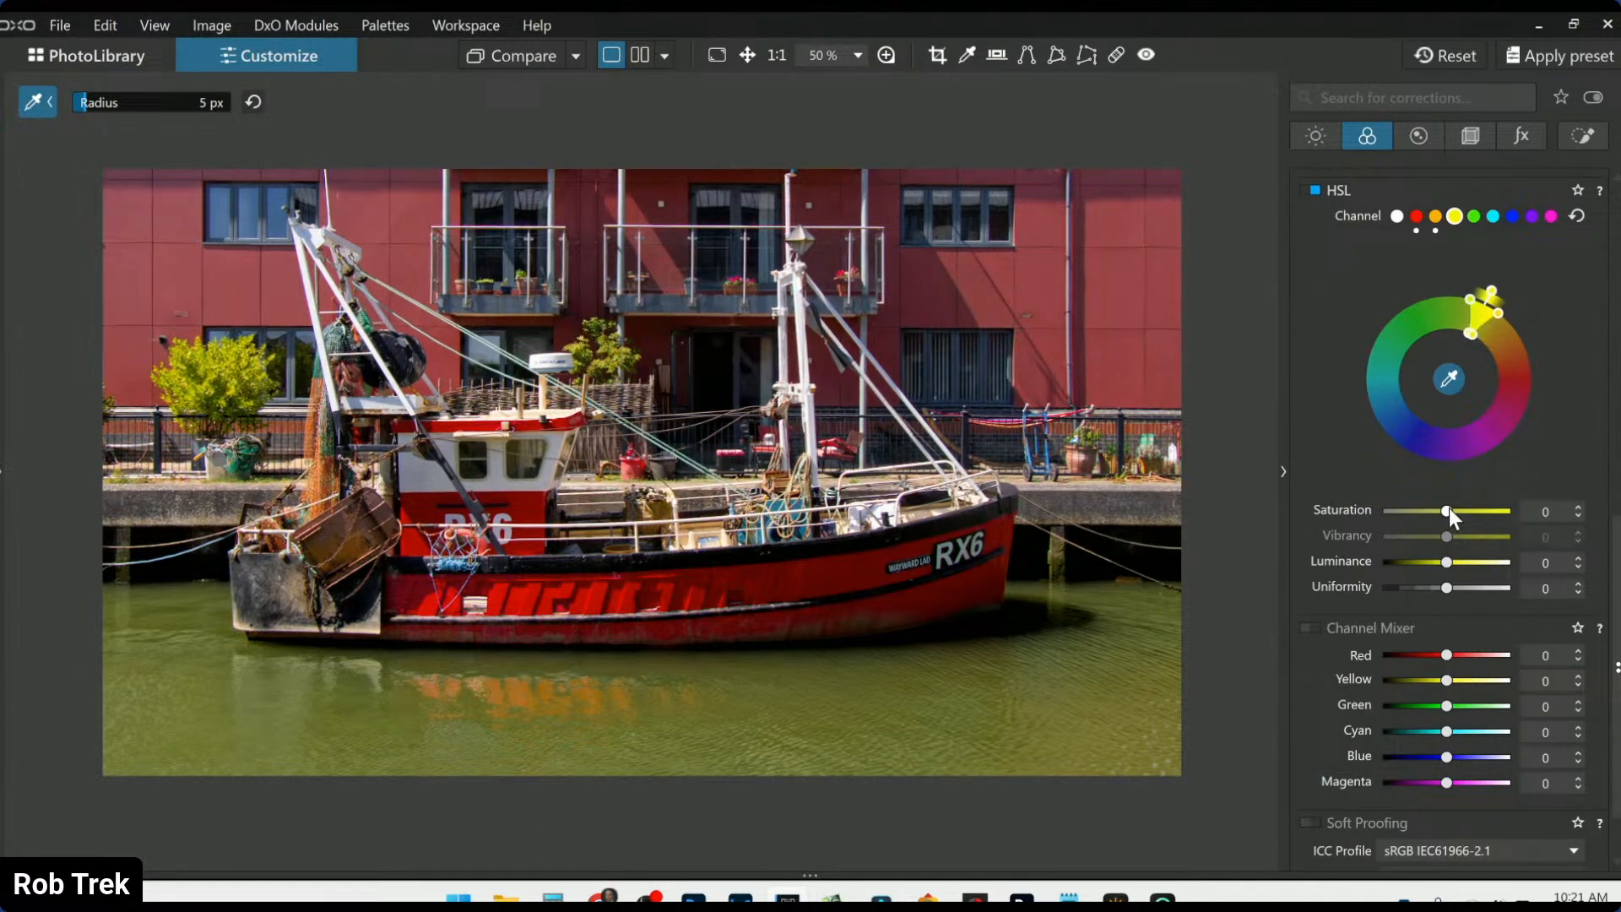
pyautogui.moveTo(1447, 511); pyautogui.dragTo(1459, 511)
# Sample the green water around the boat to retarget the HSL green channel, and exit the color picker
pyautogui.click(1089, 590)
pyautogui.click(1111, 651)
pyautogui.click(211, 720)
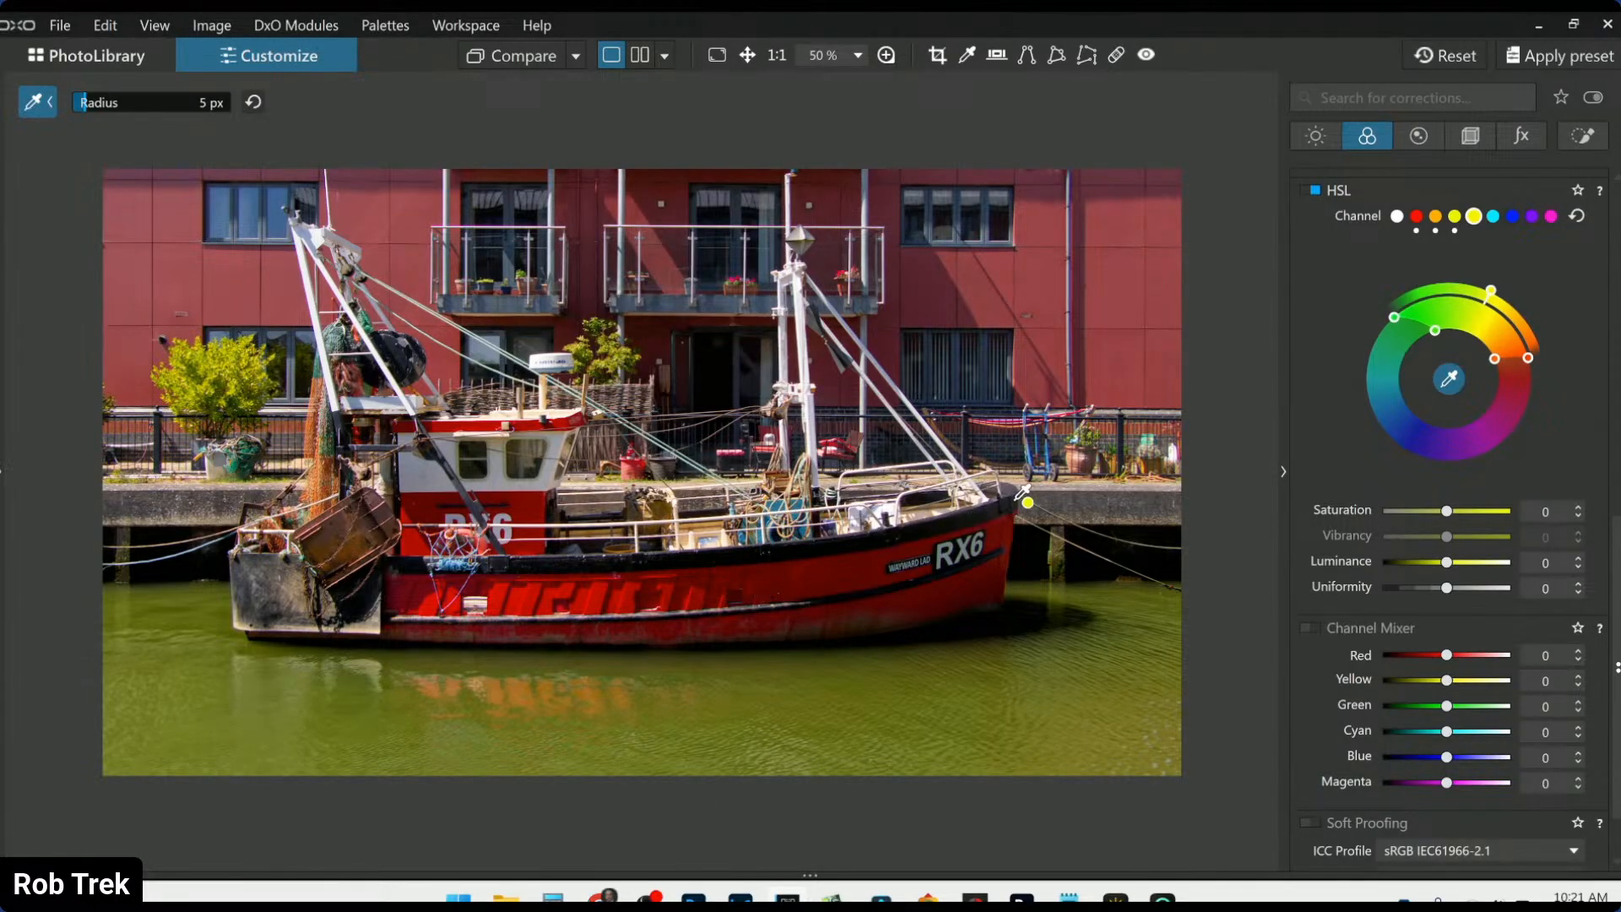
pyautogui.press('Escape')
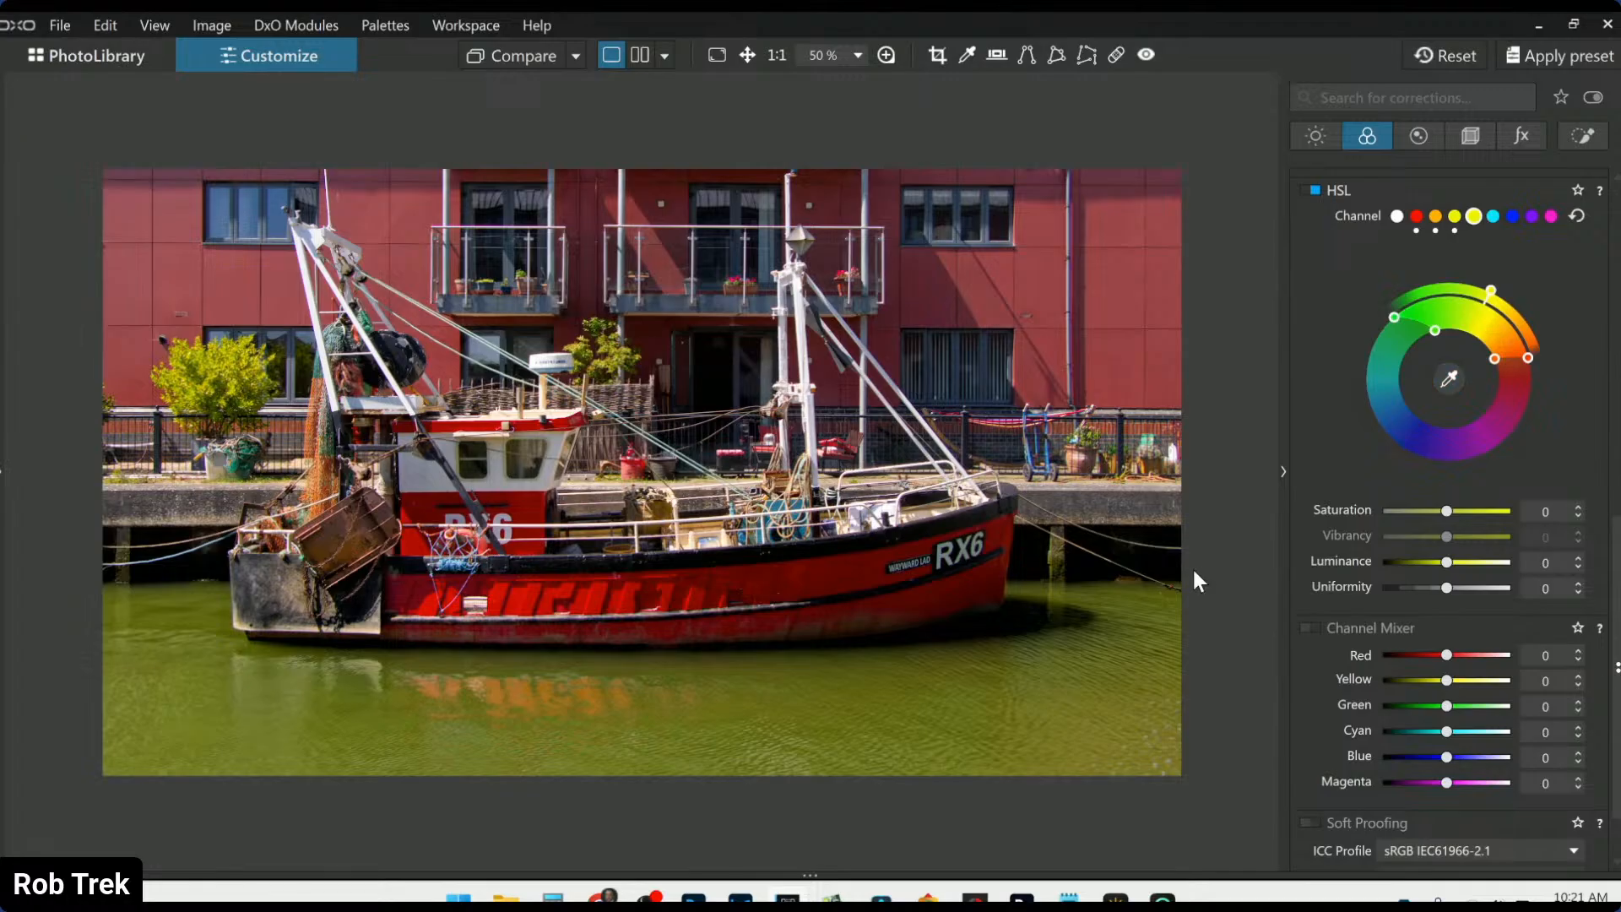
# Export the edited boat photo to disk as a JPEG with the Standard output option
pyautogui.rightClick(828, 360)
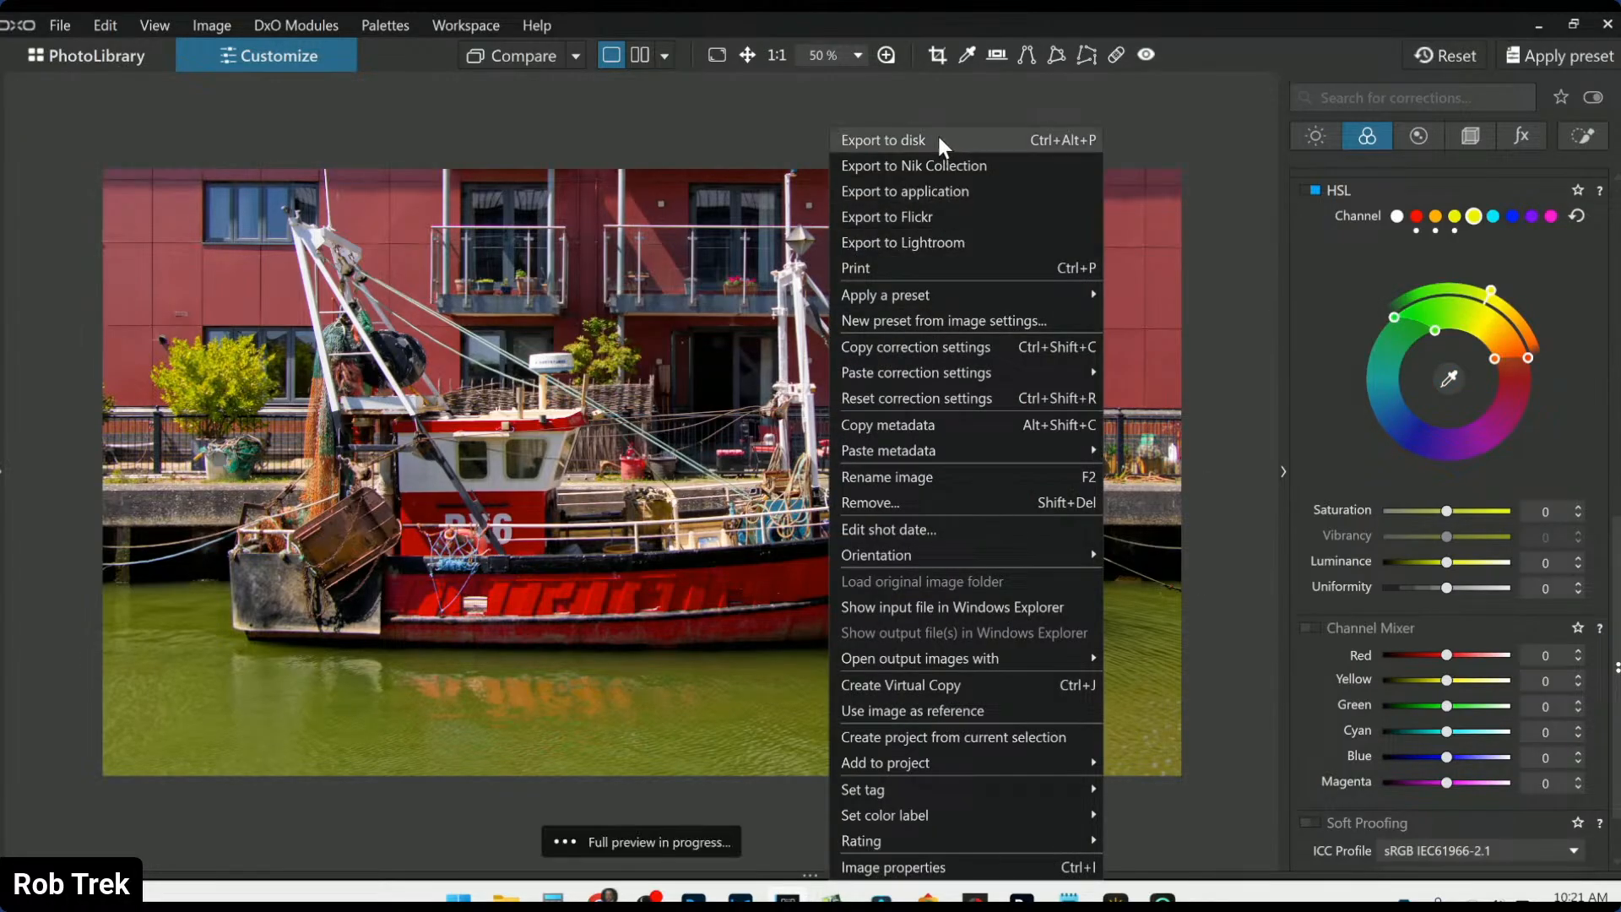
pyautogui.click(939, 136)
pyautogui.moveTo(895, 82)
pyautogui.mouseDown()
pyautogui.moveTo(1495, 216)
pyautogui.moveTo(1574, 215)
pyautogui.mouseUp()
pyautogui.press('Escape')
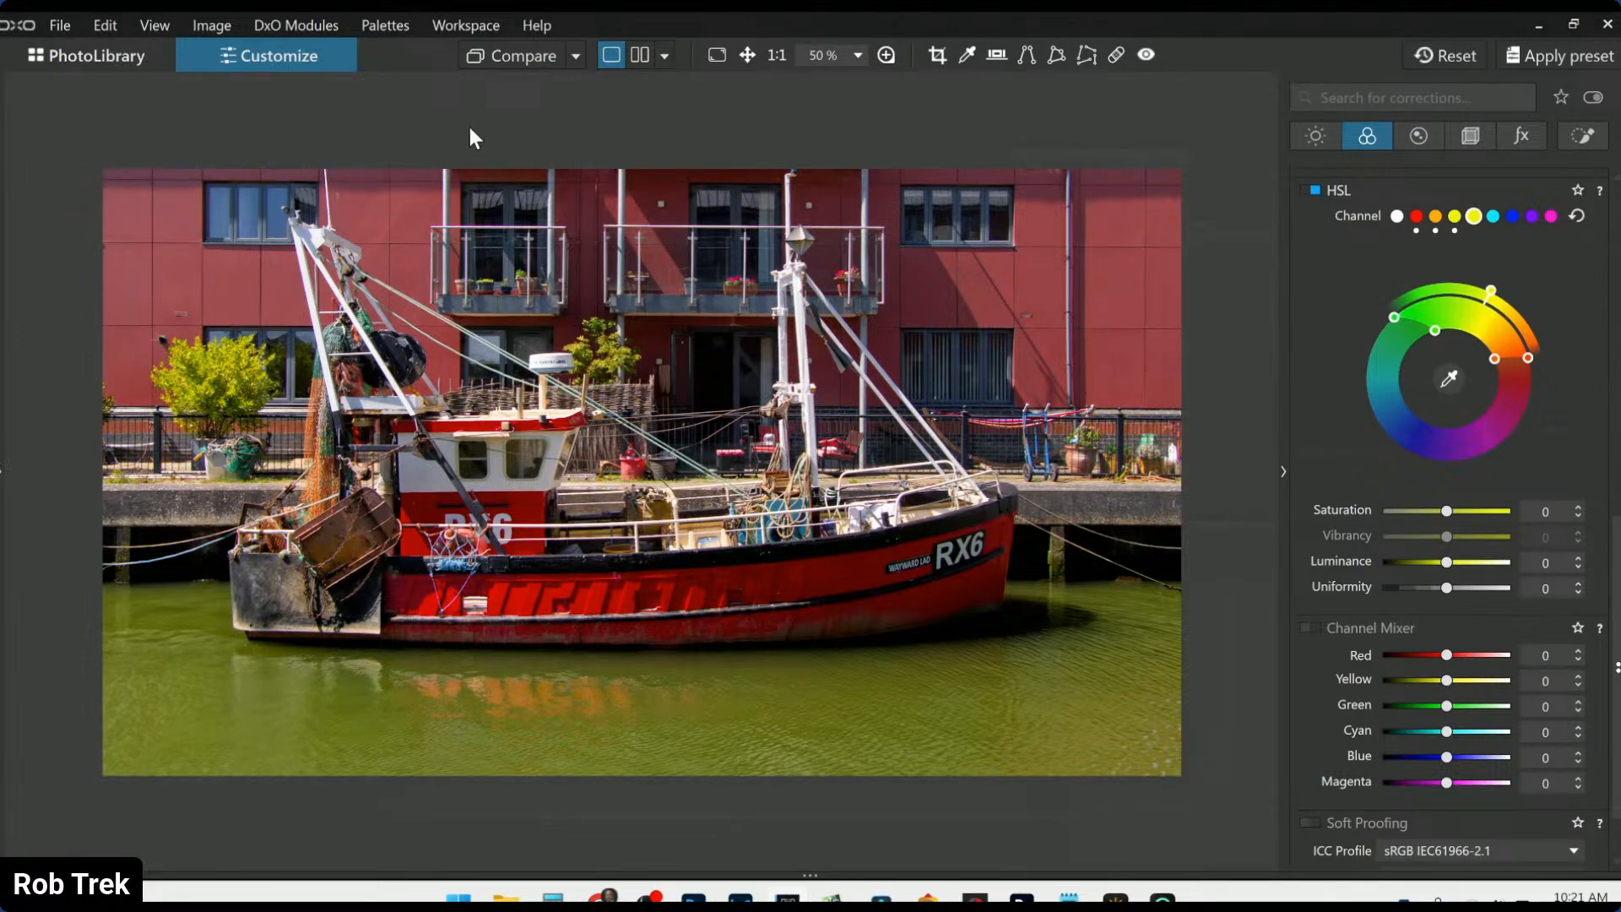
# Temporarily reset all corrections, and compare the uncorrected boat photo side by side with its exported Standard output
pyautogui.click(1461, 59)
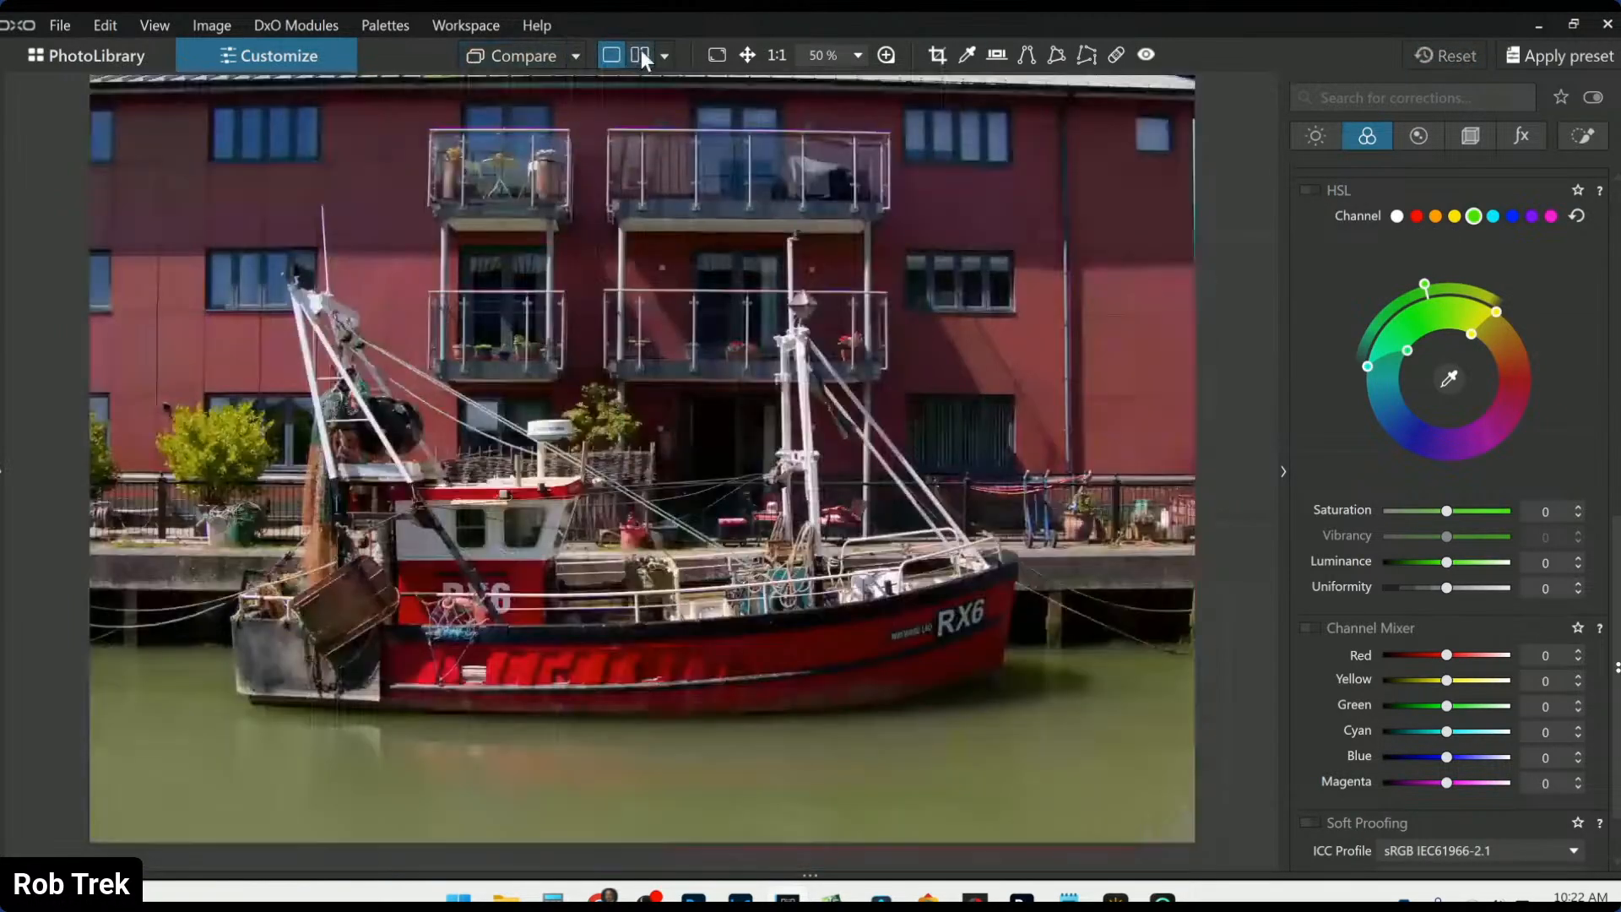
pyautogui.click(640, 57)
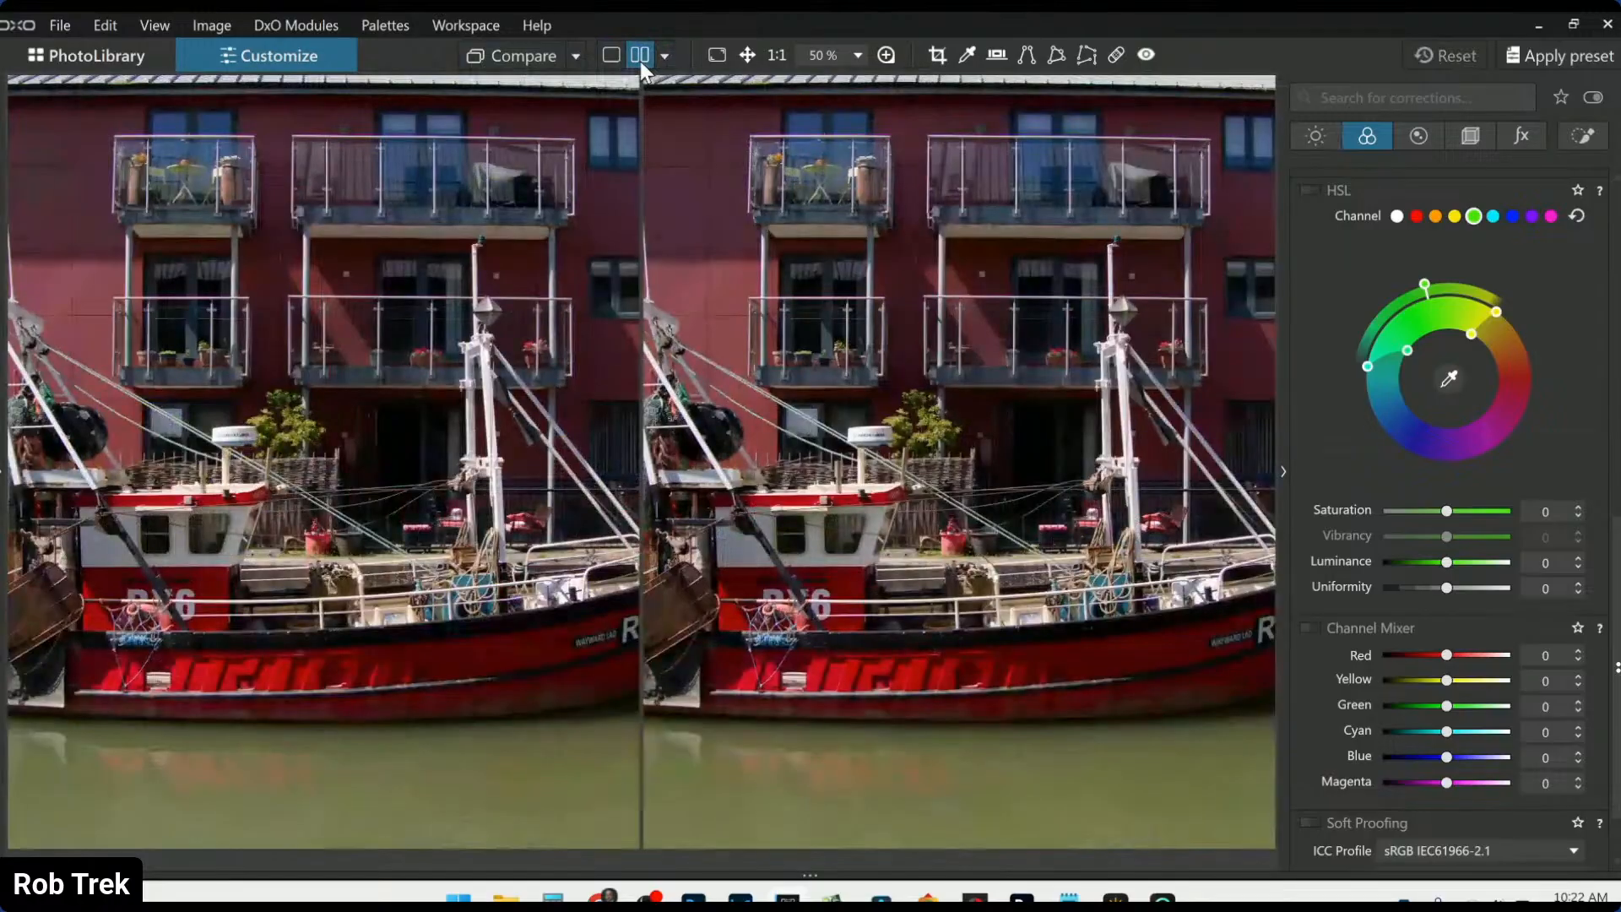
pyautogui.click(576, 56)
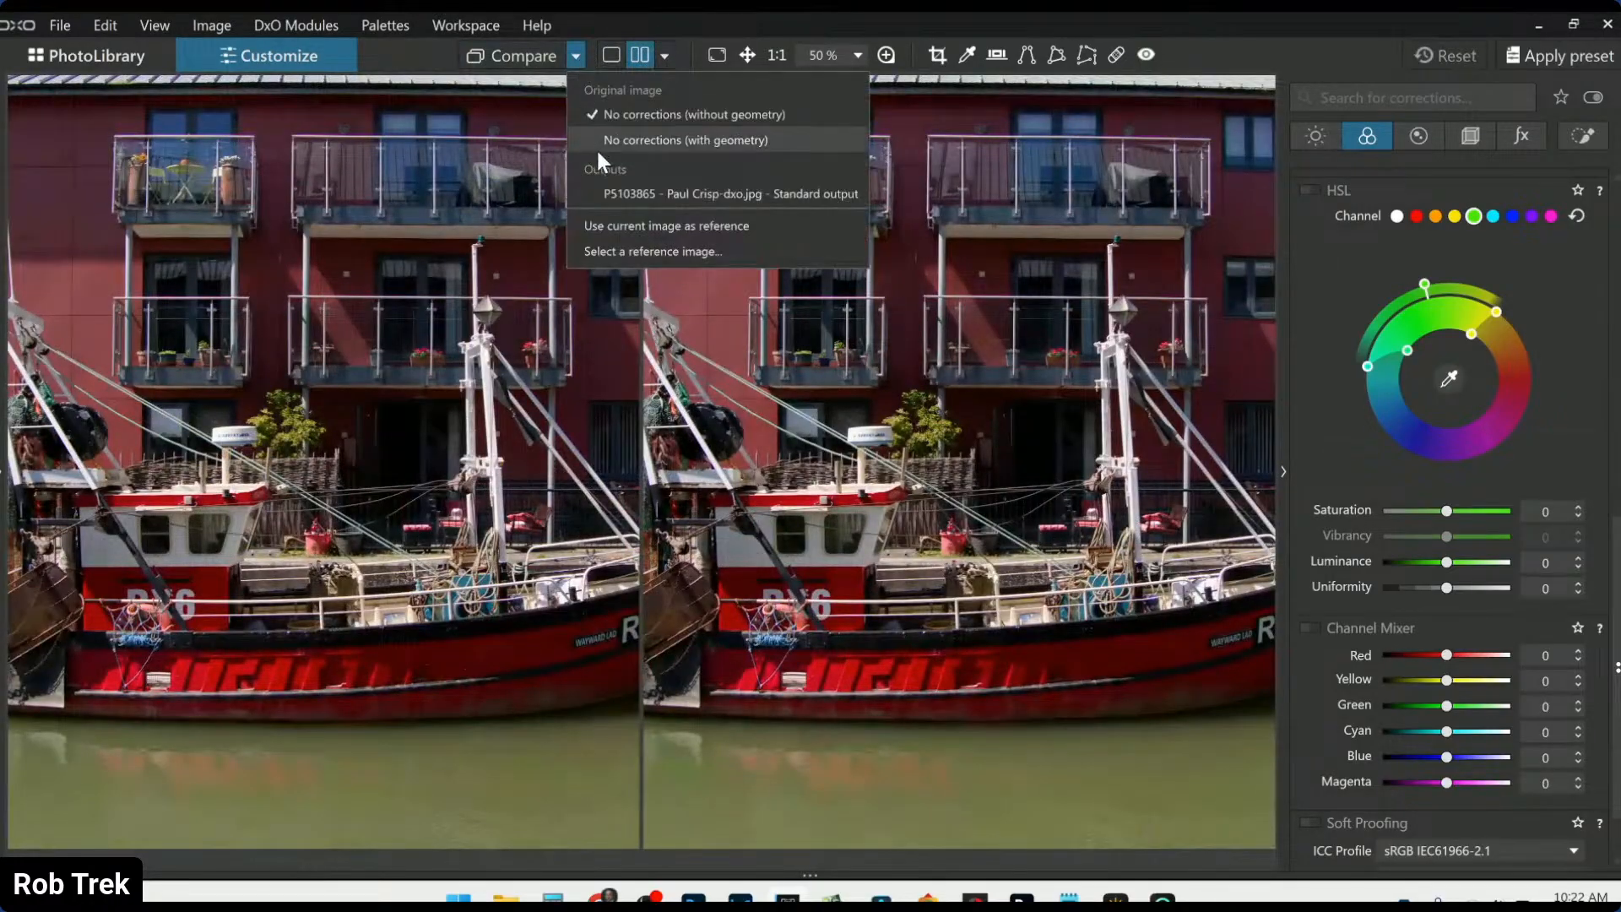
pyautogui.click(612, 190)
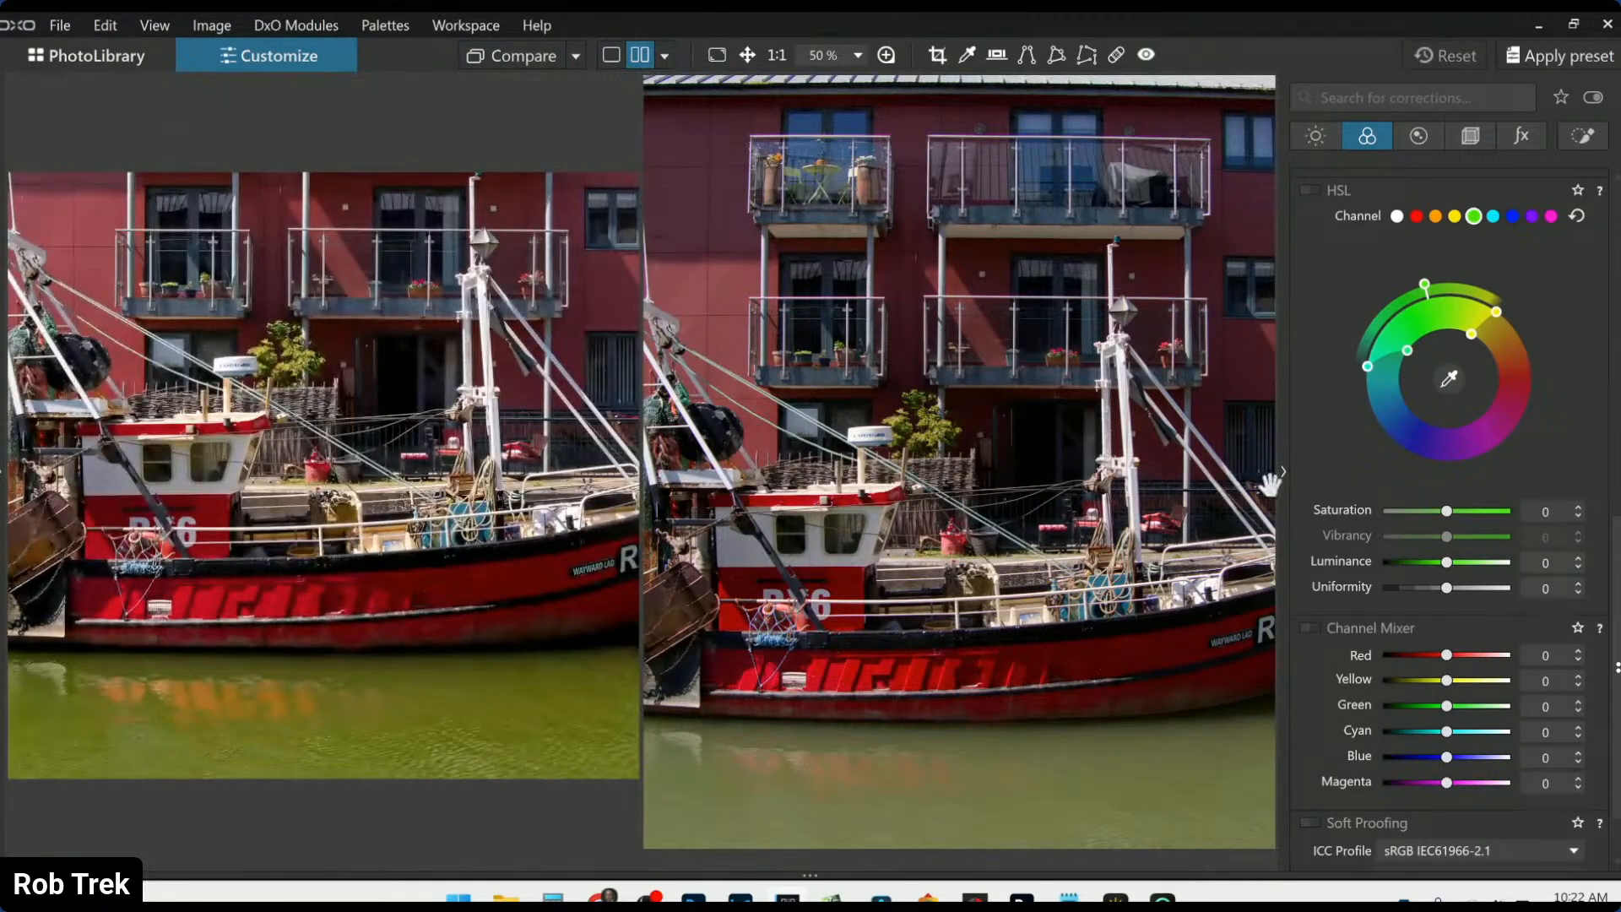
pyautogui.click(1283, 473)
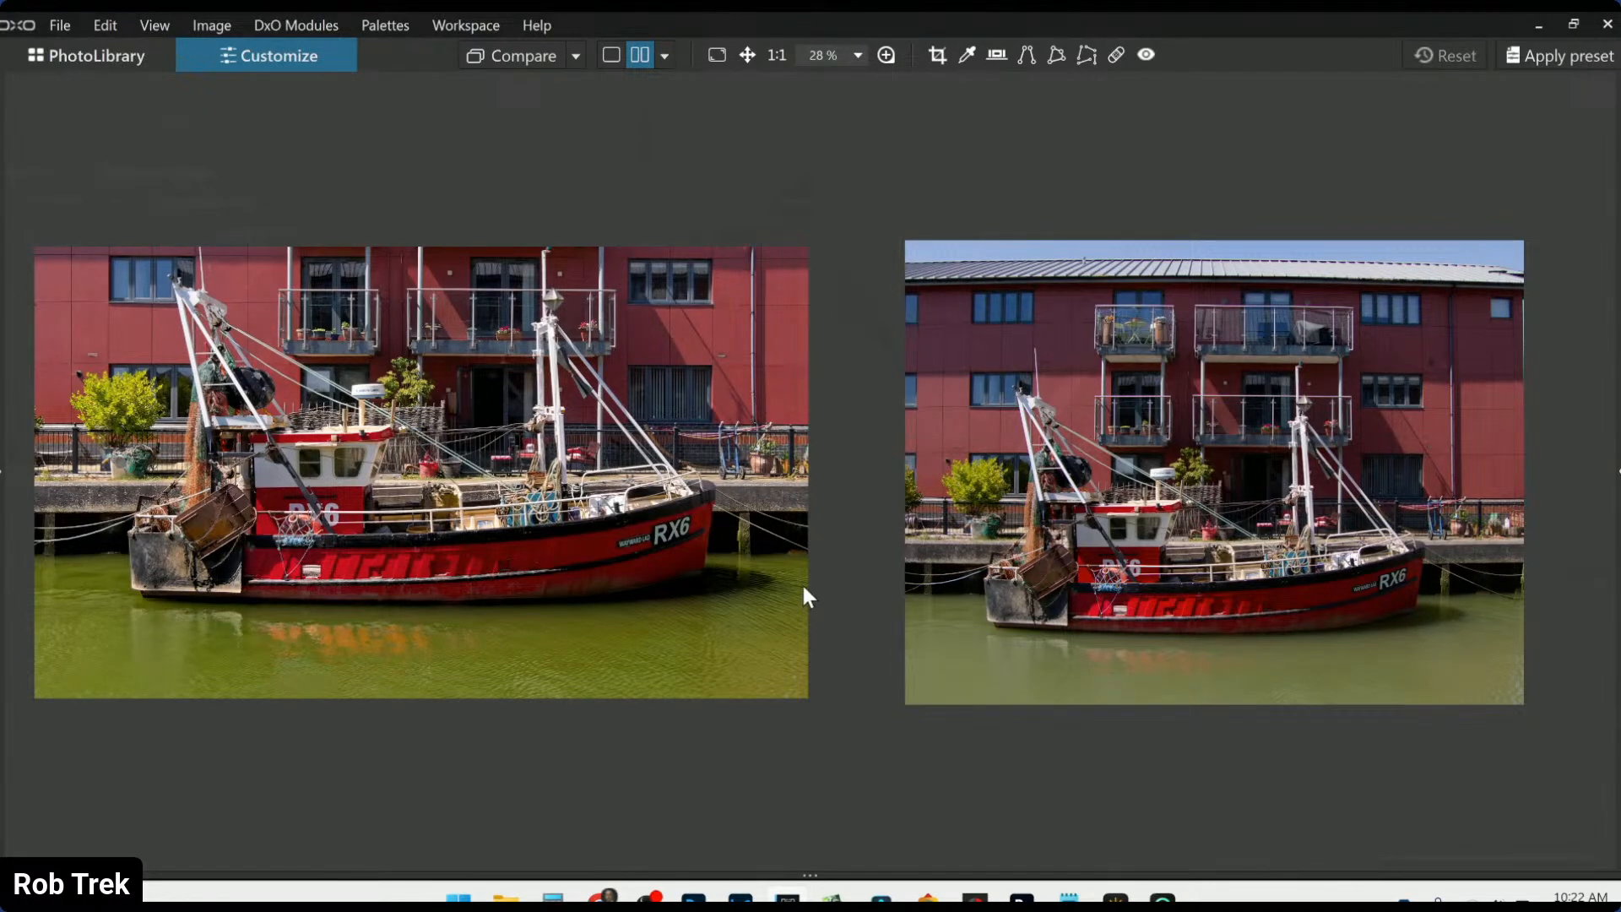
# Restore the corrections in single-image view, and reset the HSL yellow channel's saturation to 0
pyautogui.click(610, 55)
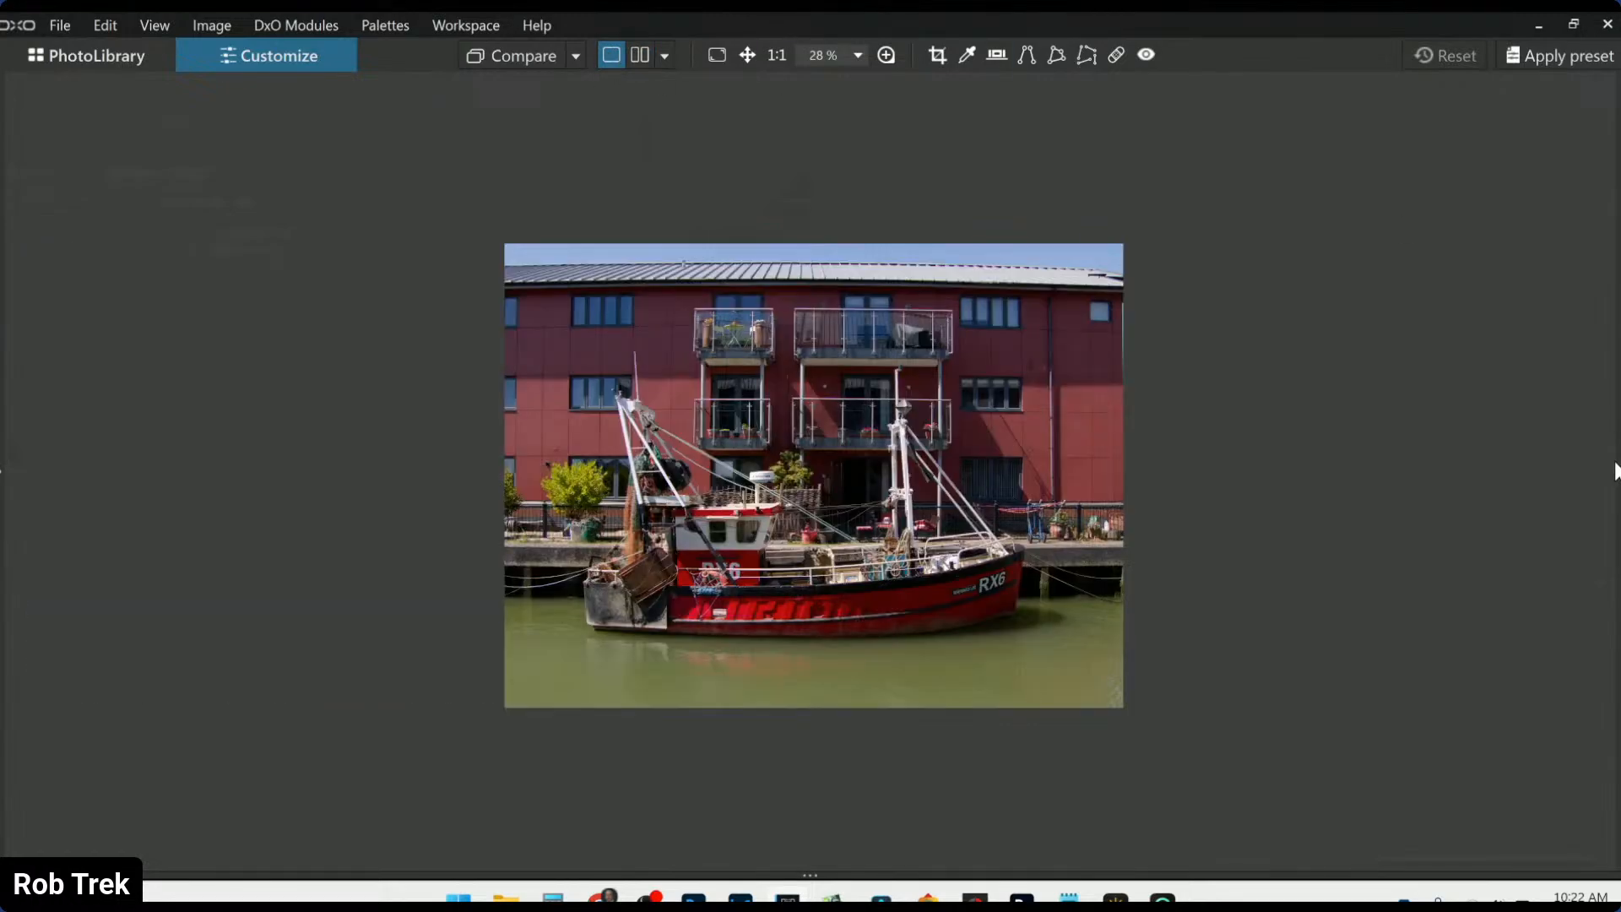
pyautogui.click(1616, 470)
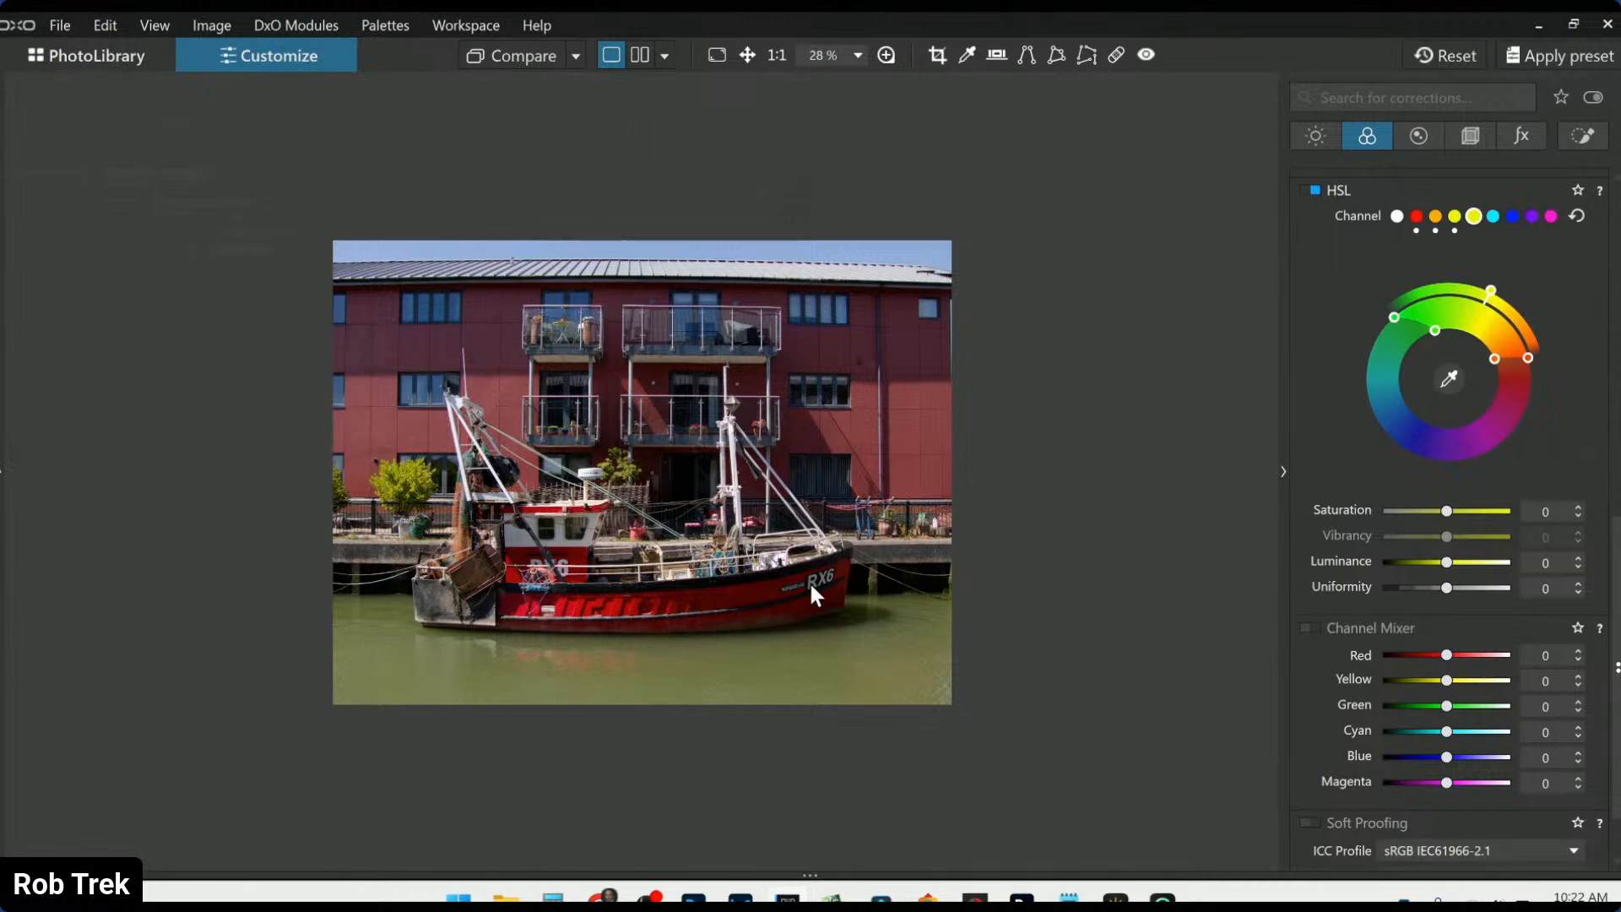
pyautogui.scroll(2, 809, 580)
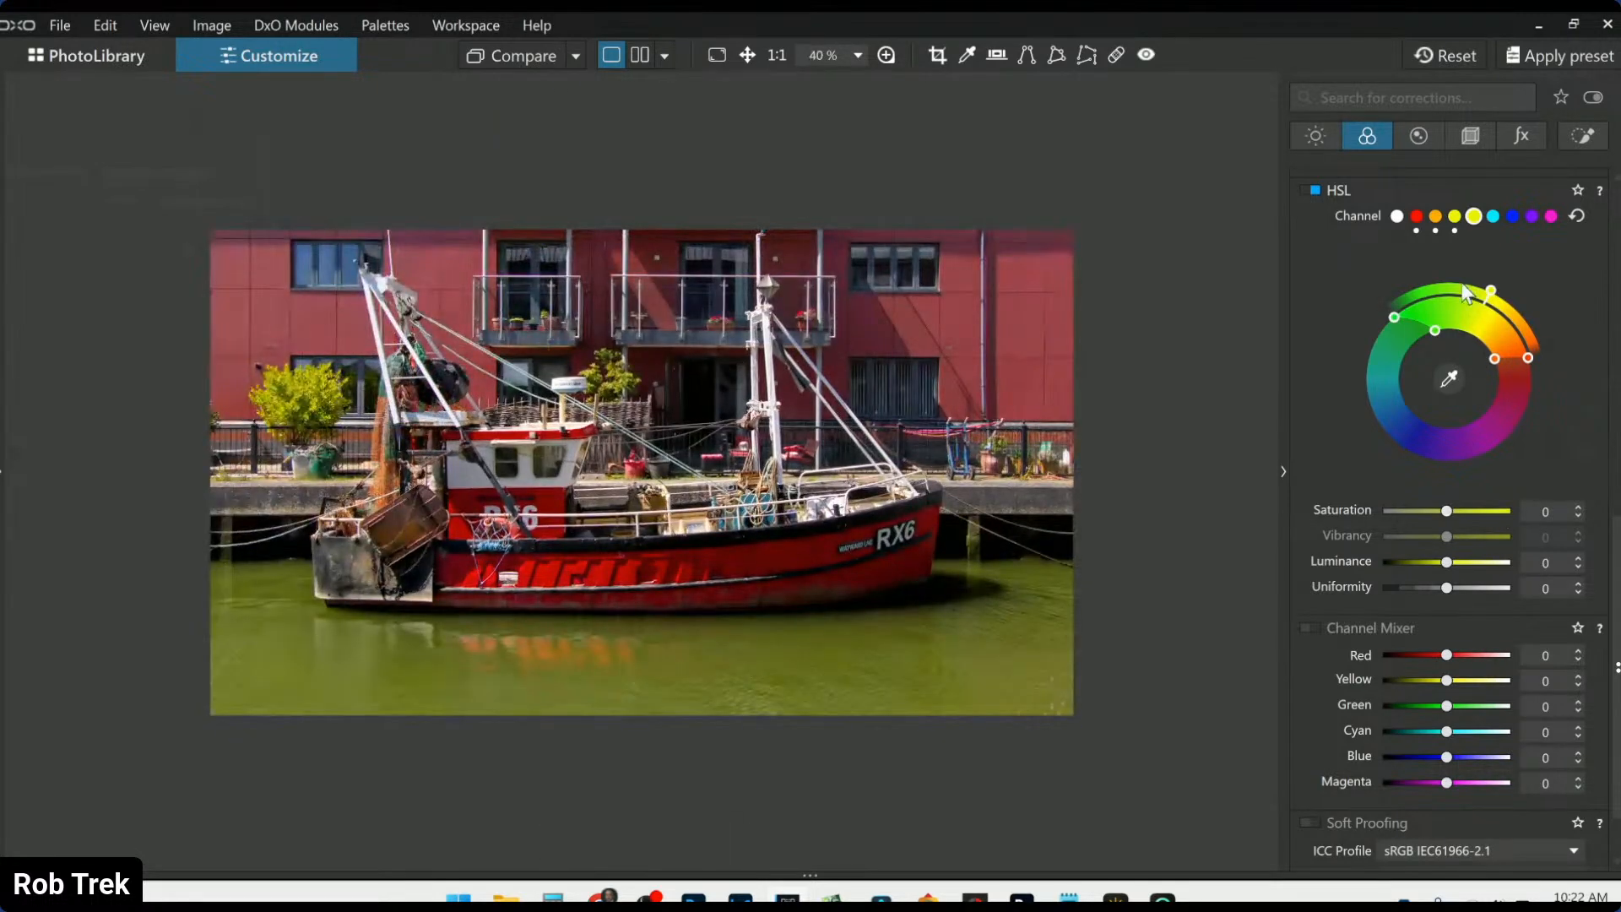
pyautogui.click(1454, 216)
pyautogui.doubleClick(1458, 511)
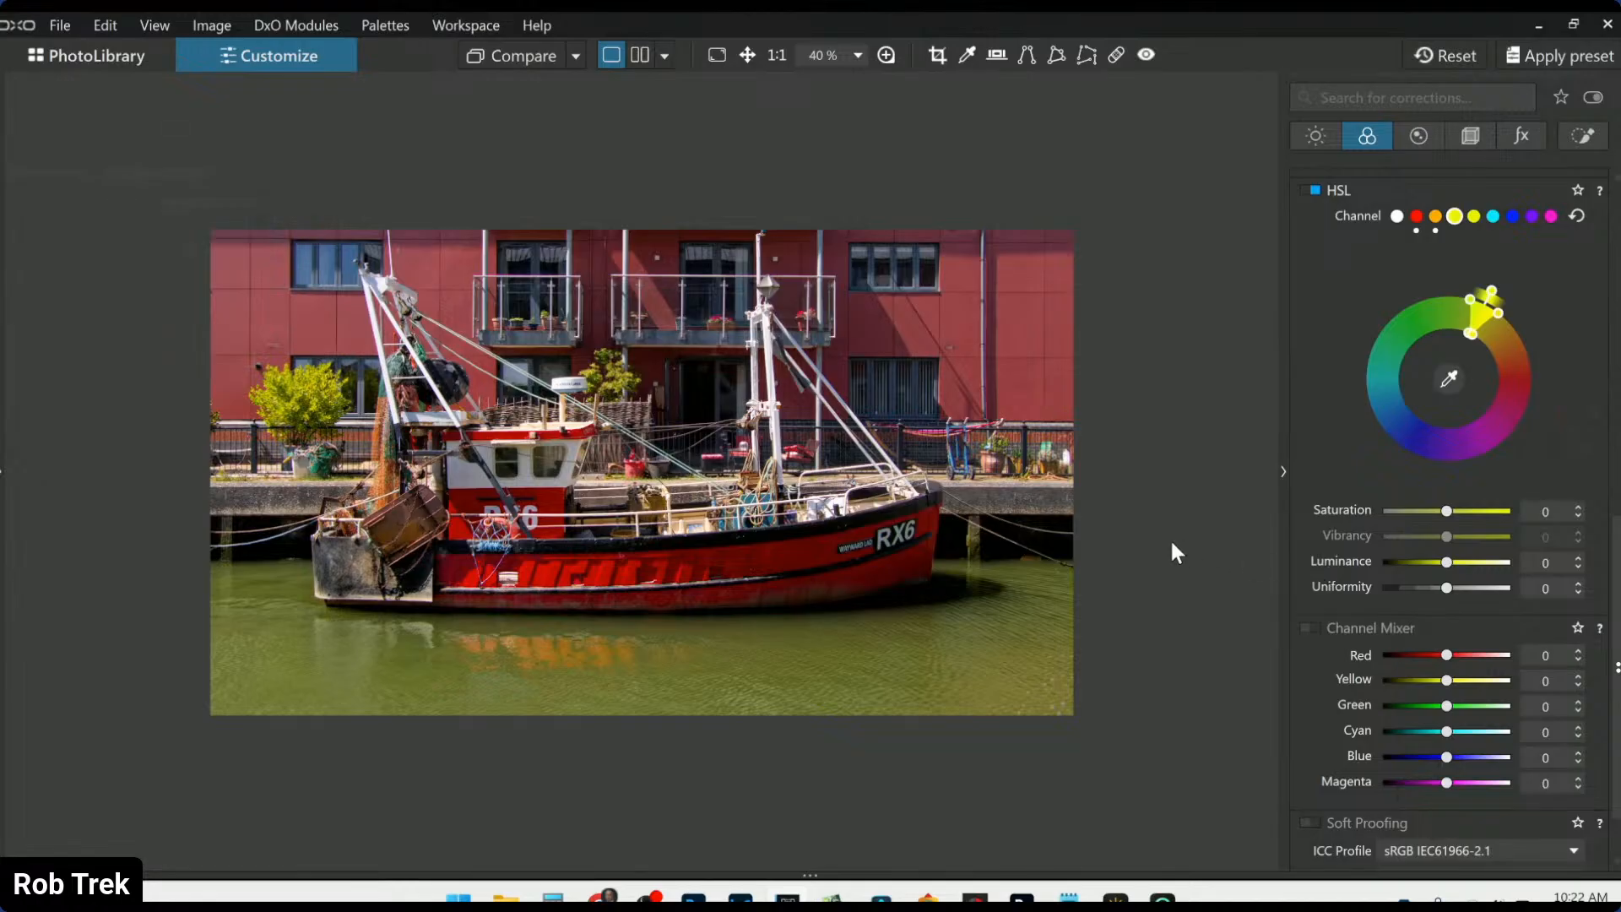
# Export the corrected boat photo to disk again, overwriting the existing P5103865 JPEG
pyautogui.rightClick(1171, 544)
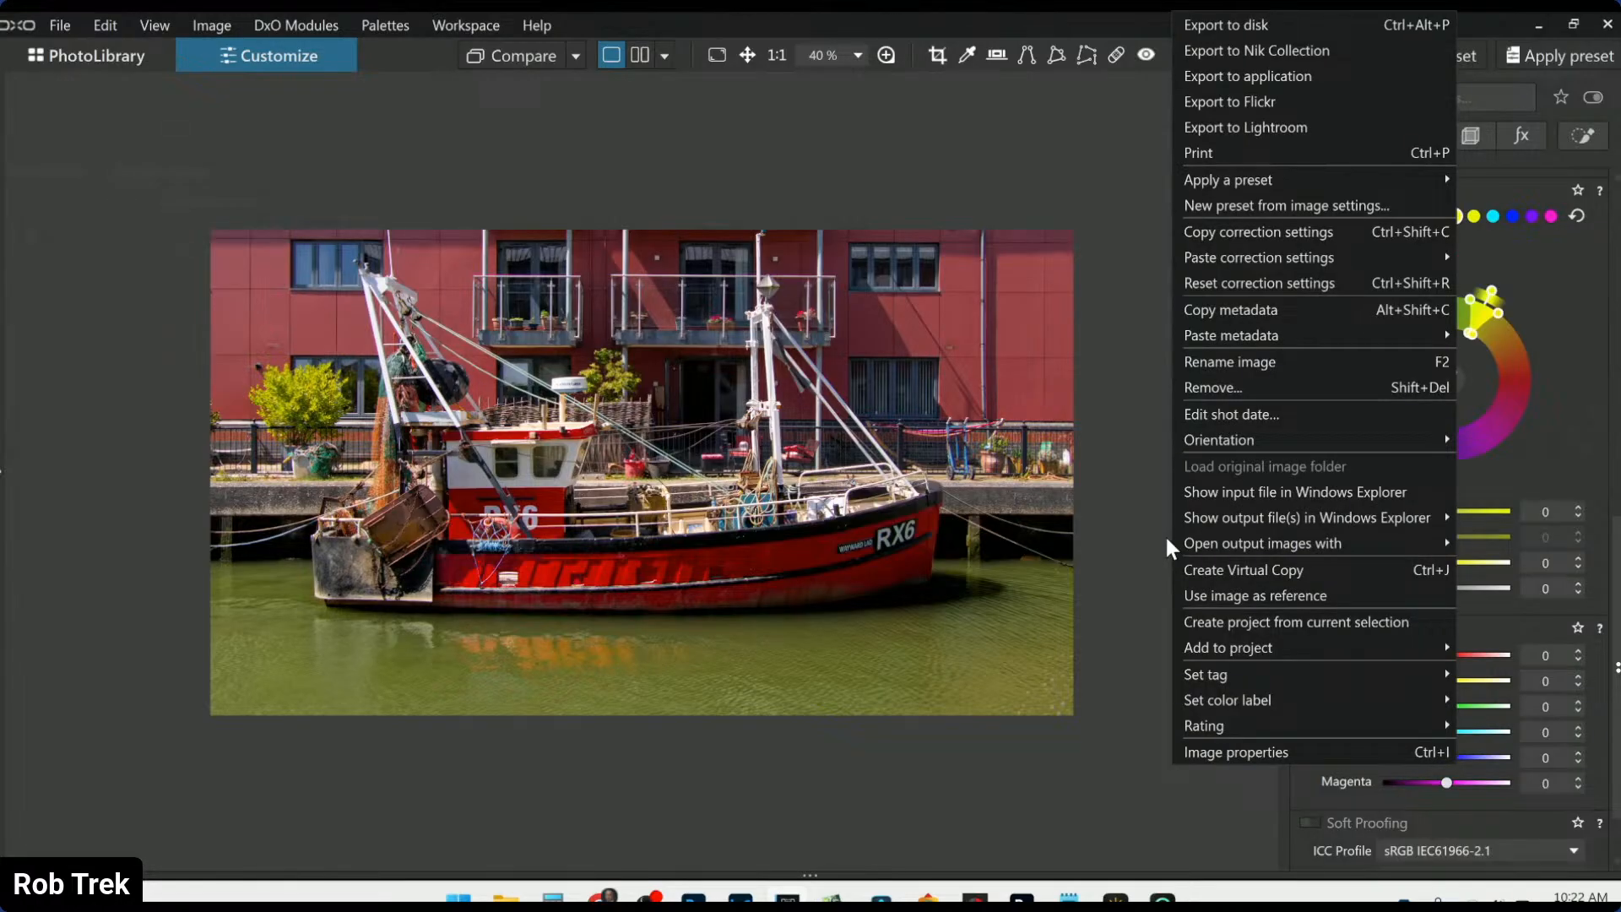
pyautogui.click(1278, 32)
pyautogui.press('Return')
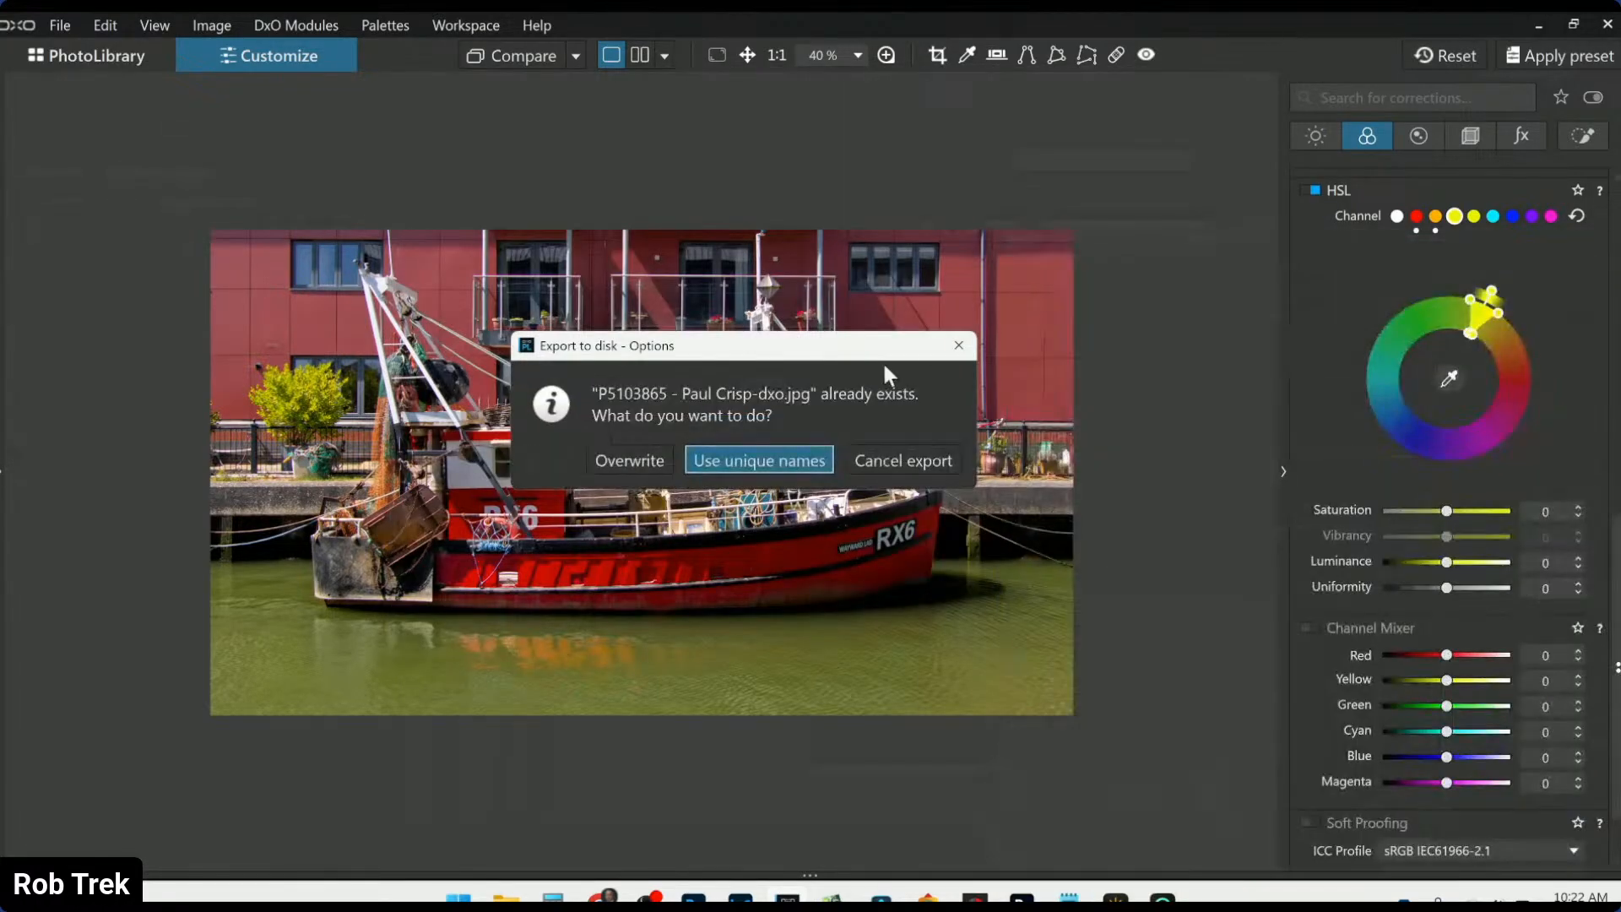
pyautogui.click(670, 472)
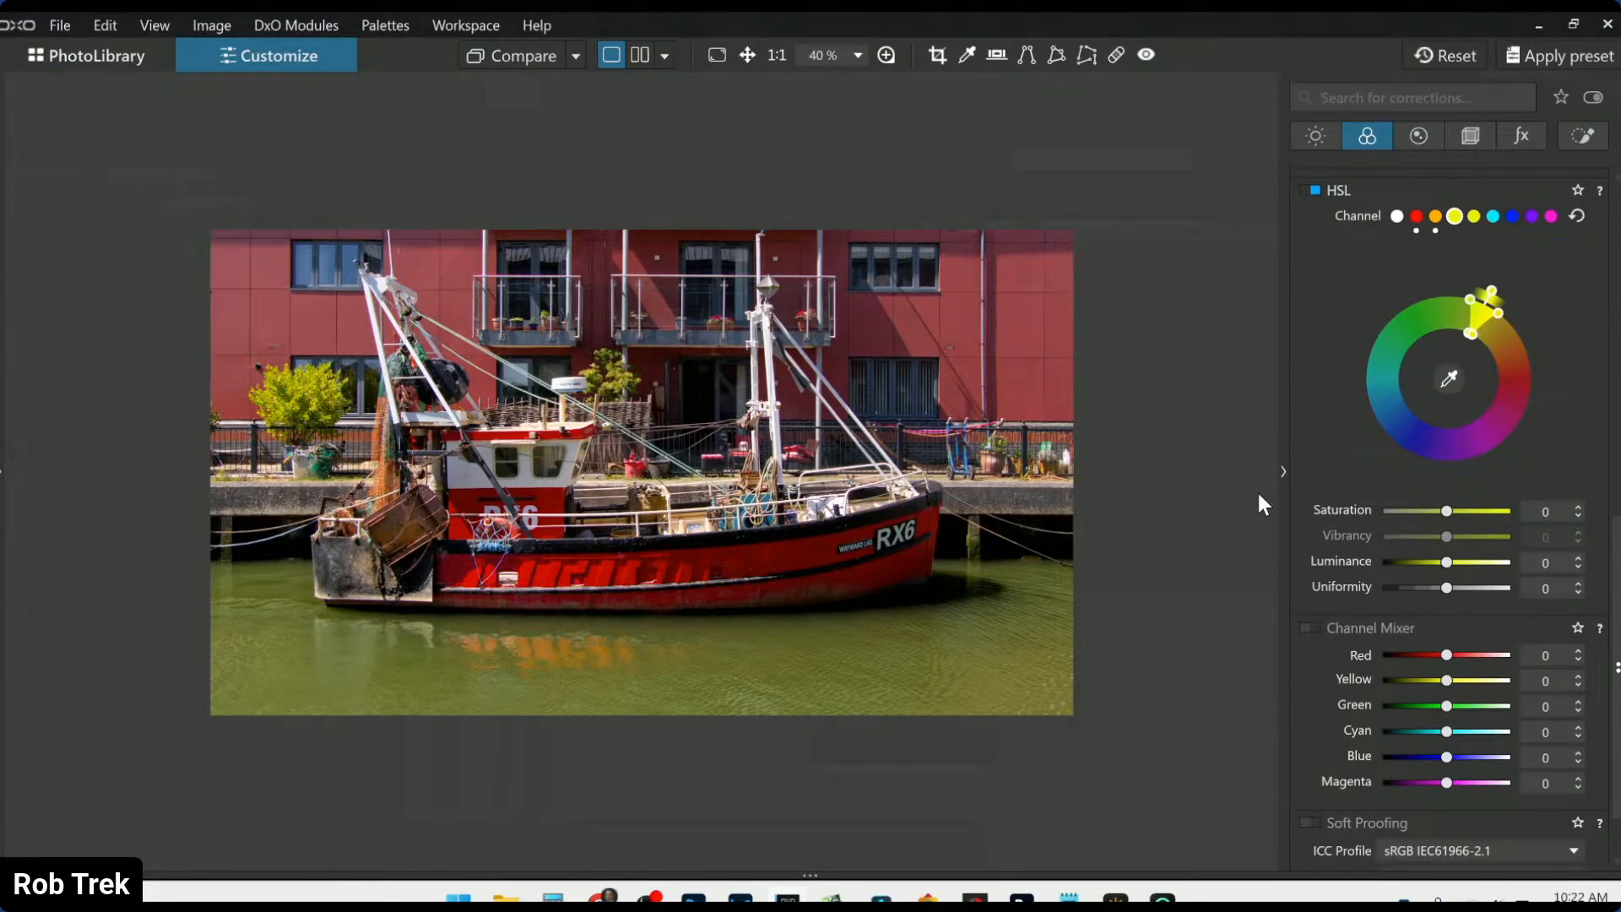
# Reset all corrections on the boat photo, and show it side by side with the exported Standard output
pyautogui.click(1283, 474)
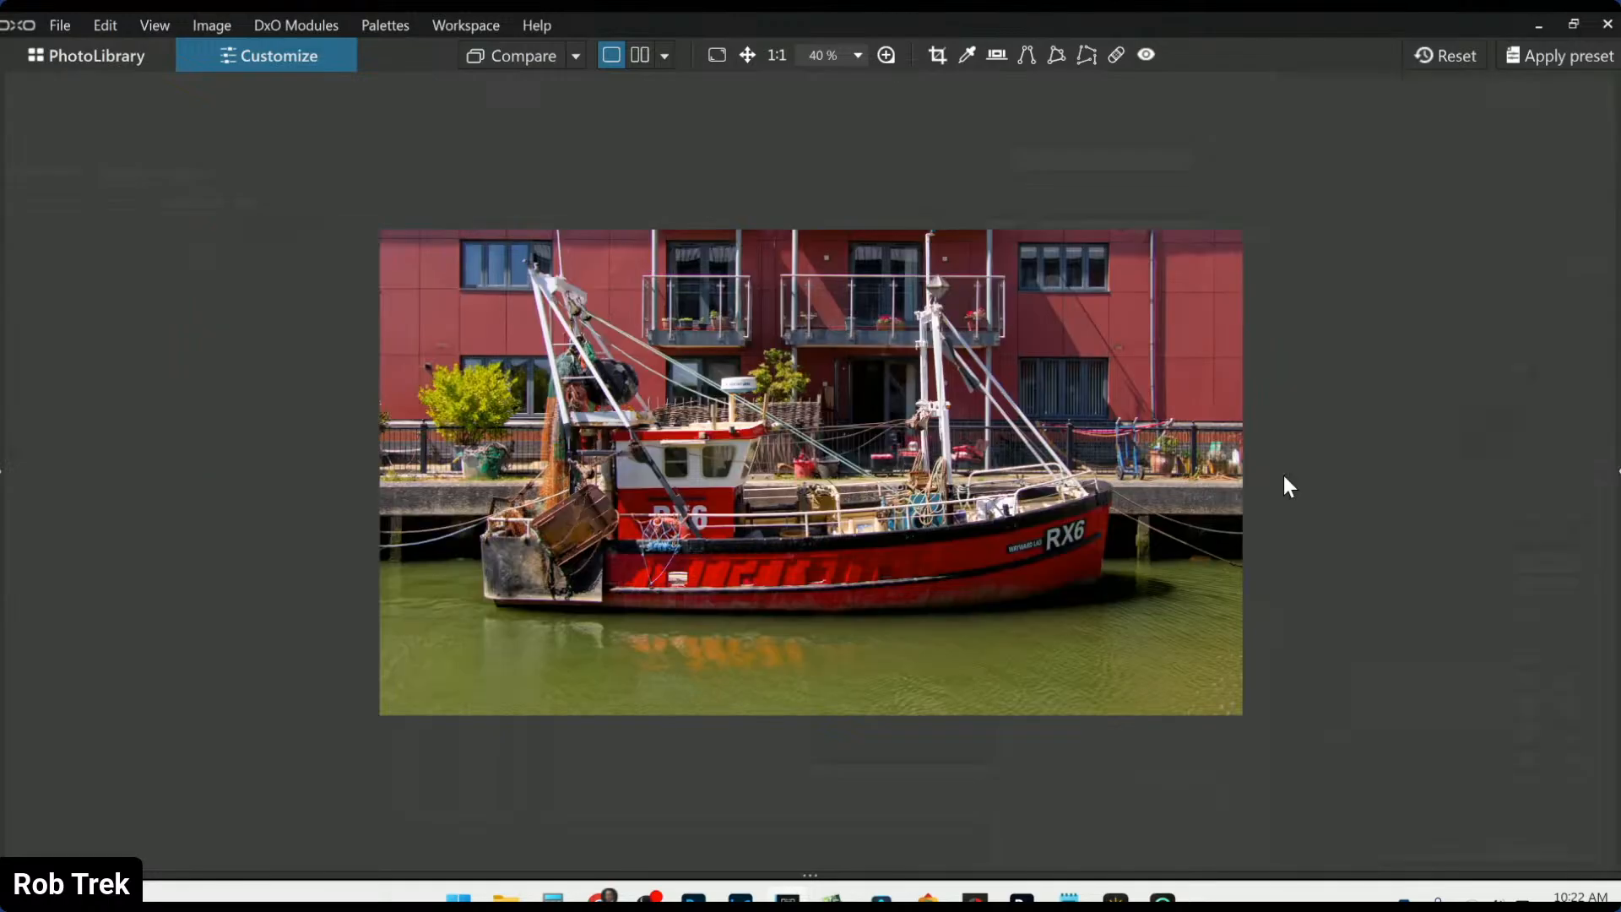
pyautogui.click(1446, 55)
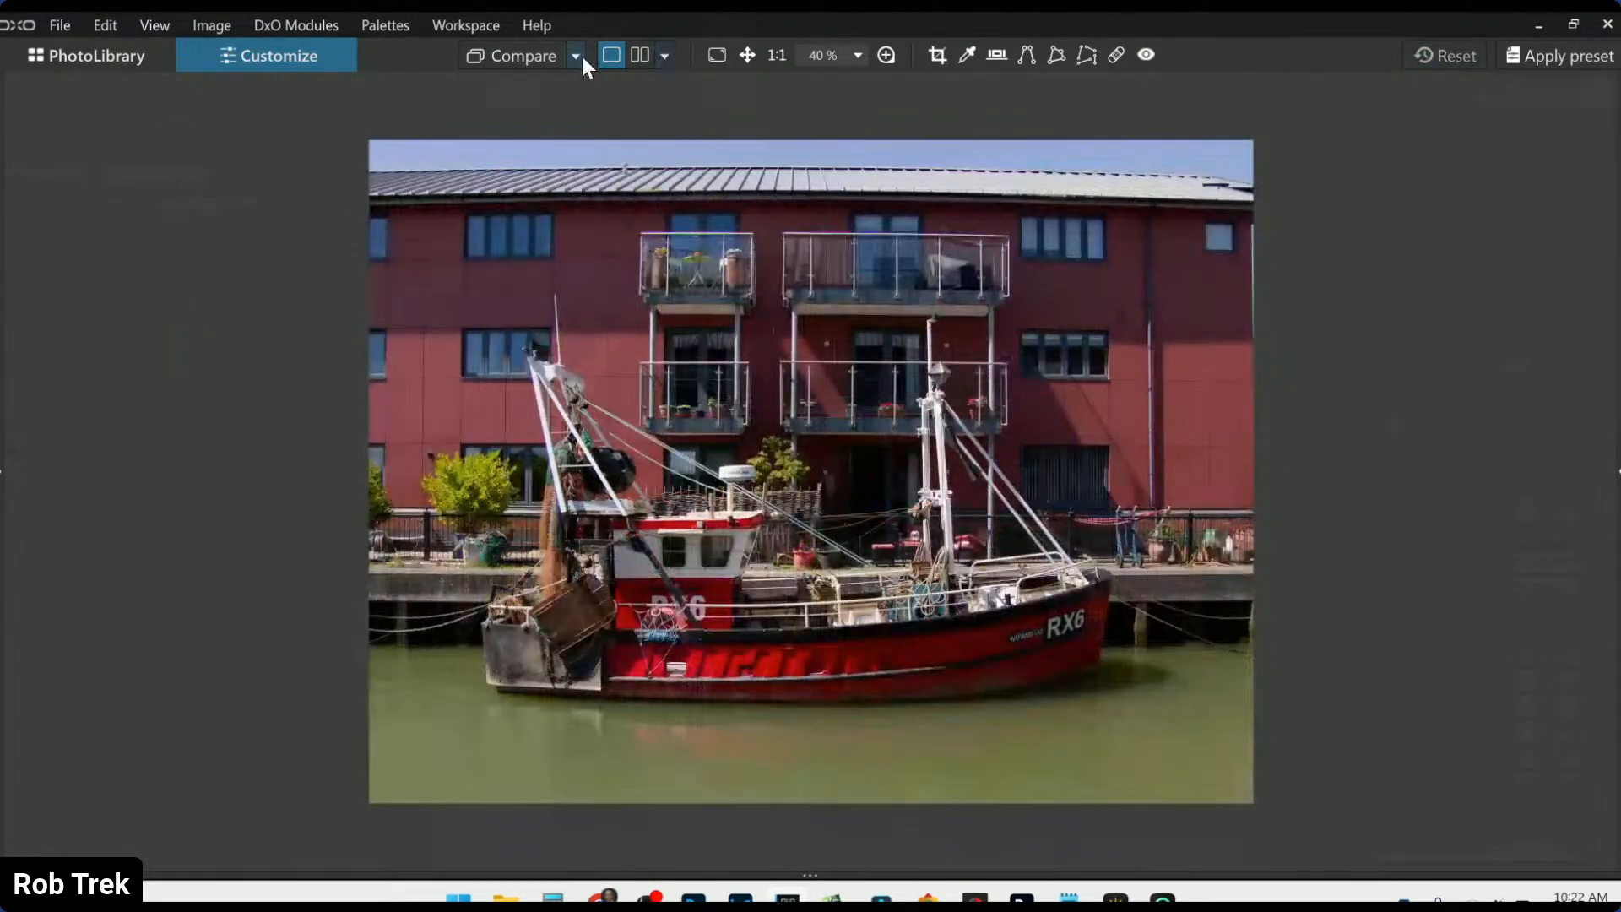
pyautogui.click(578, 56)
pyautogui.click(615, 190)
pyautogui.click(639, 55)
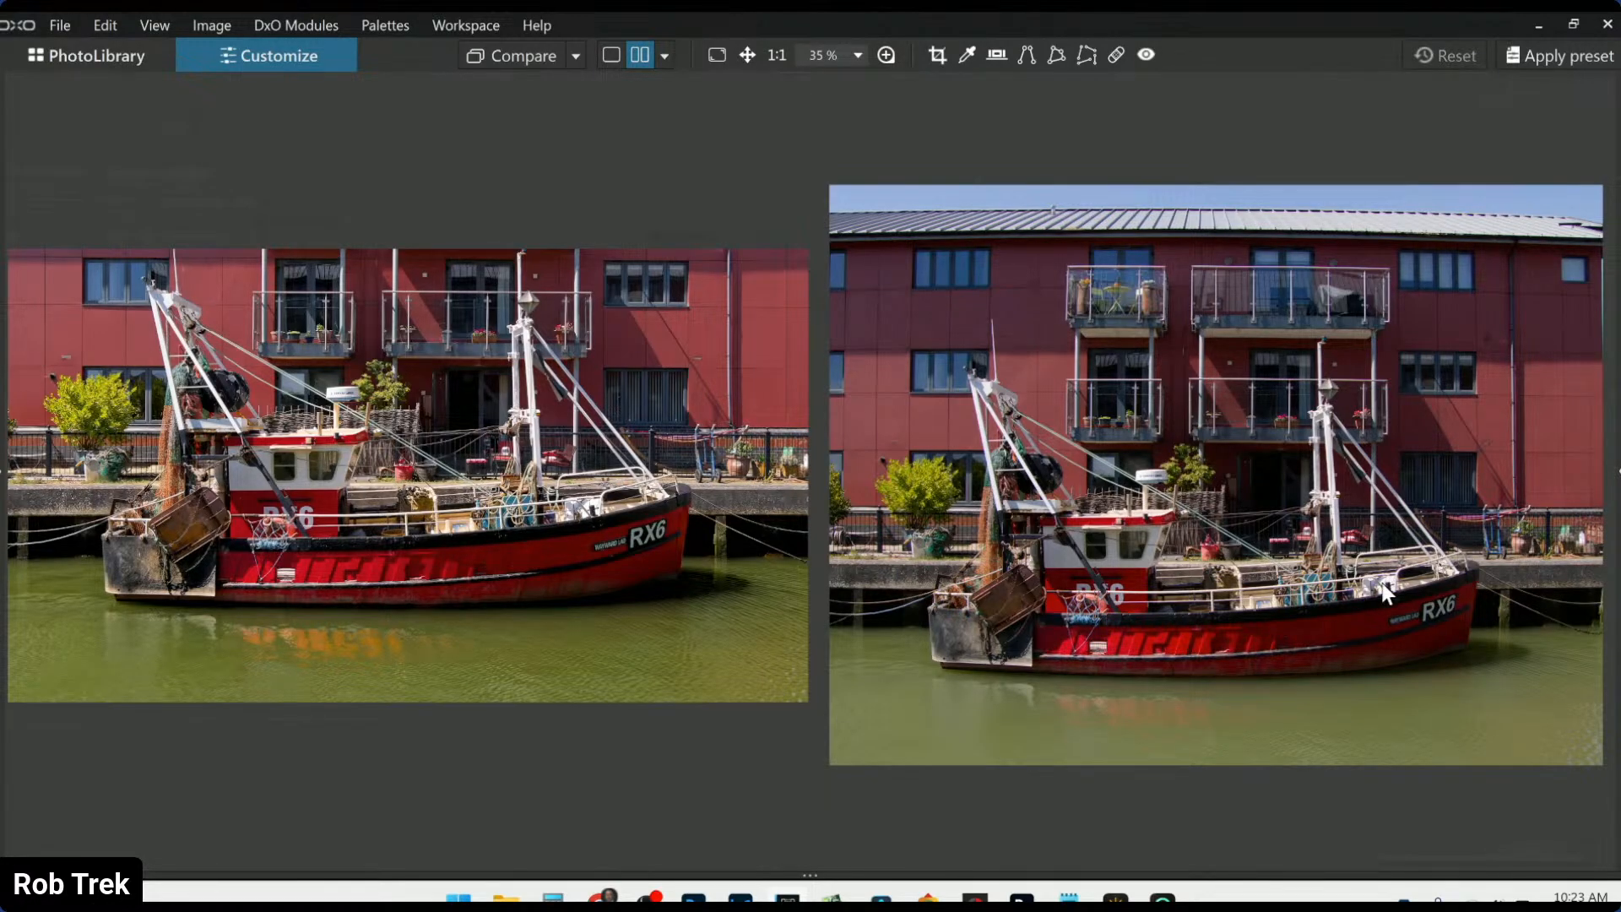
# Switch to the split comparison, and sweep the divider across the boat photo to examine the exported and uncorrected versions
pyautogui.click(664, 57)
pyautogui.click(693, 142)
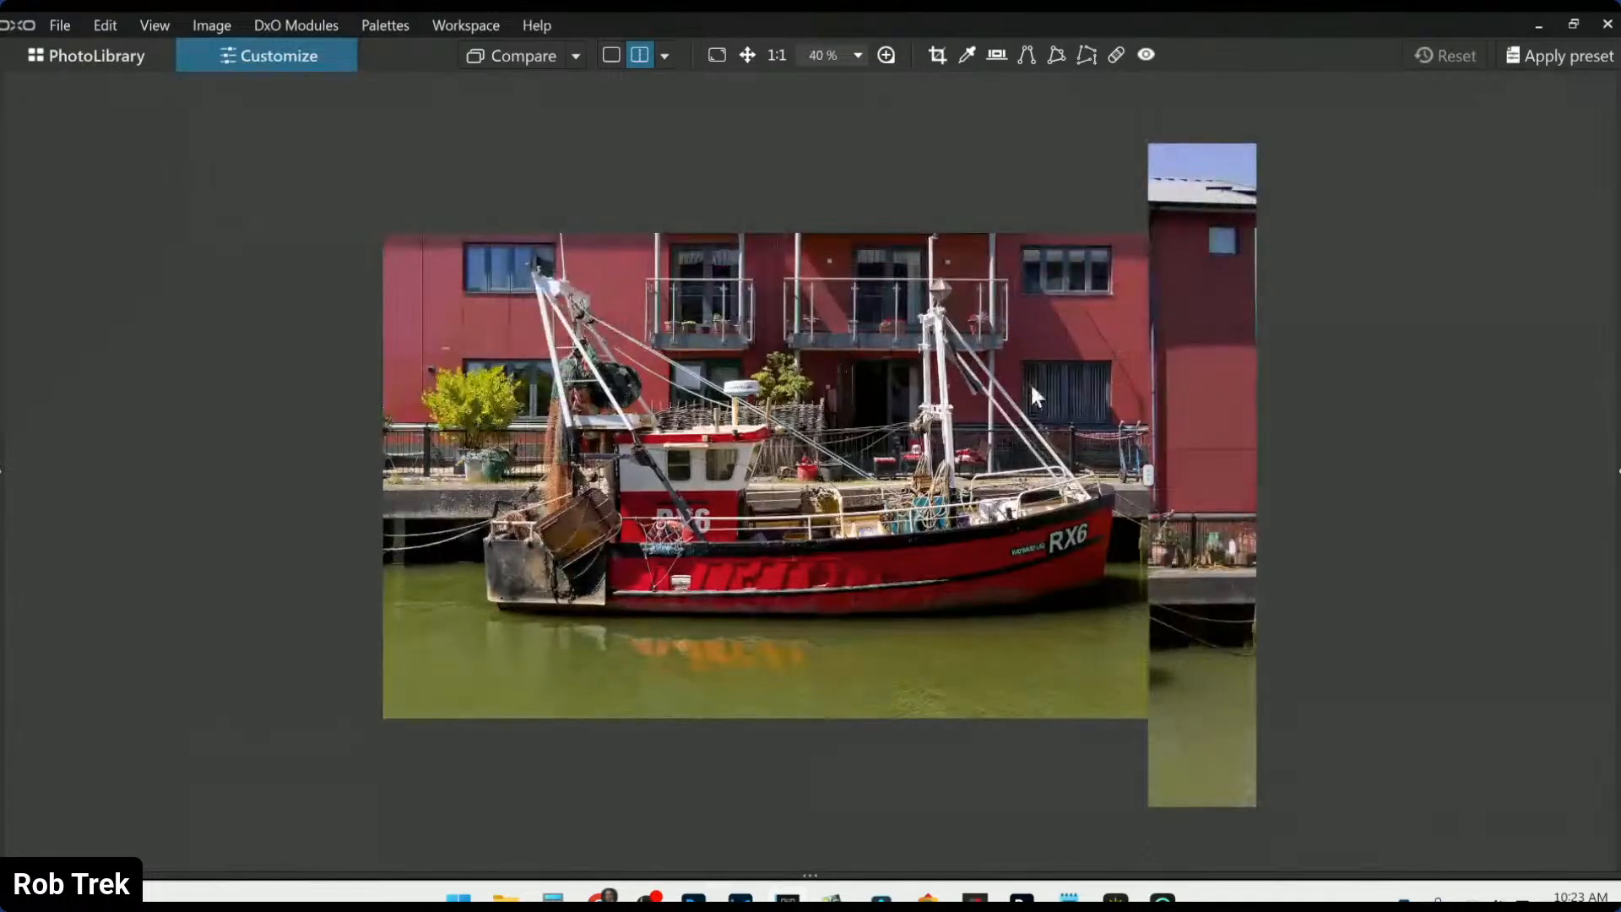
pyautogui.moveTo(1146, 463); pyautogui.dragTo(819, 417)
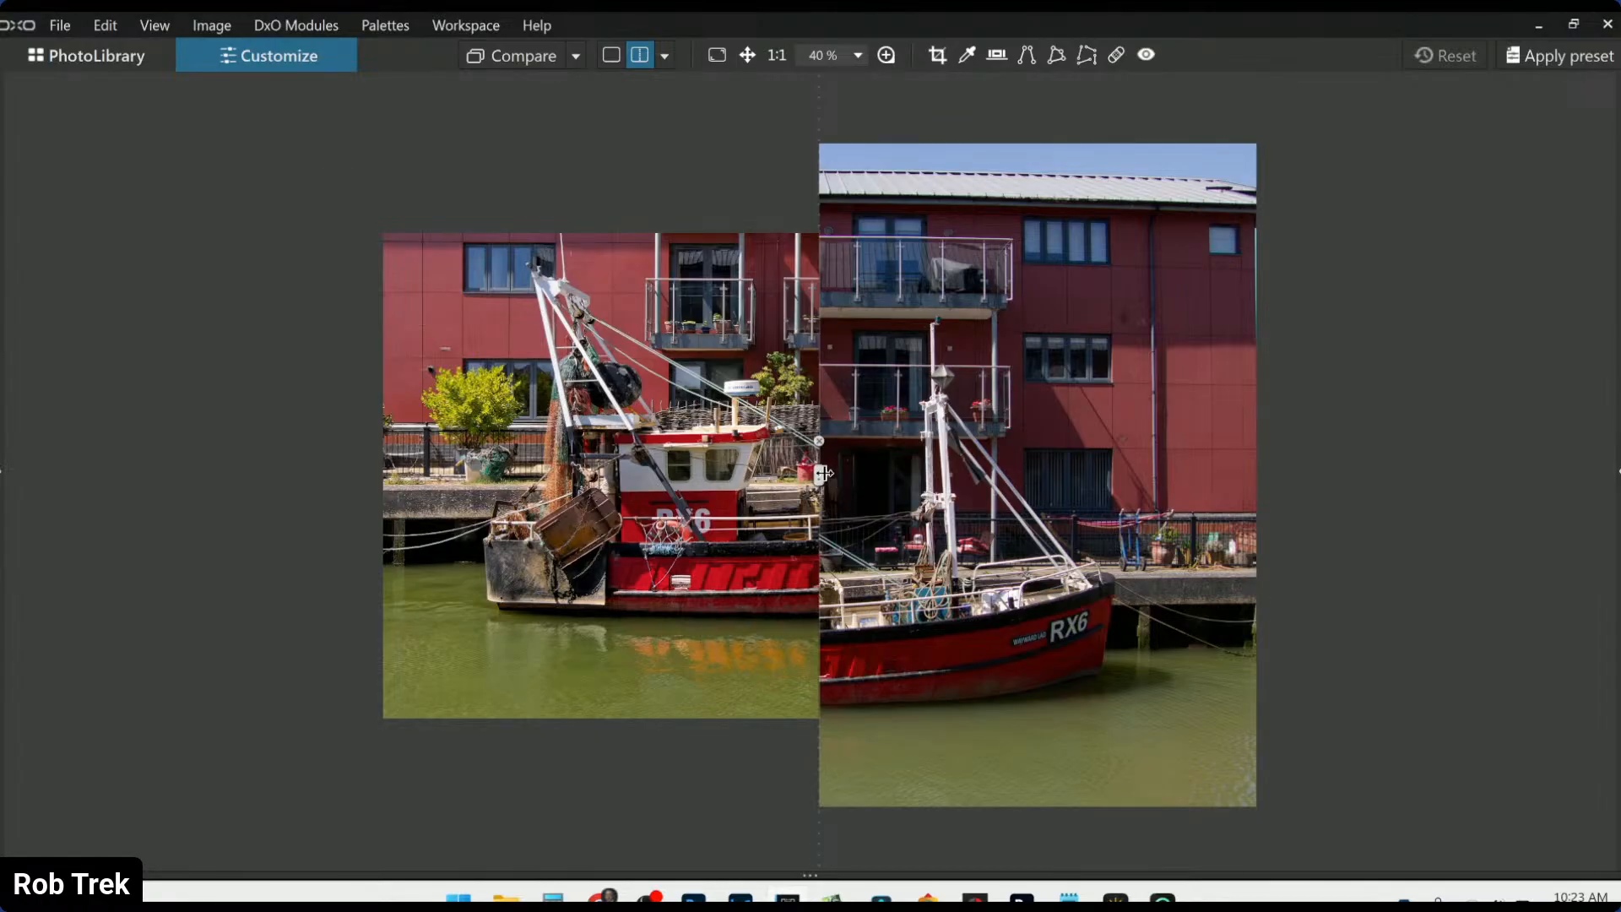
pyautogui.moveTo(824, 473); pyautogui.dragTo(871, 471)
pyautogui.moveTo(944, 471); pyautogui.dragTo(986, 473)
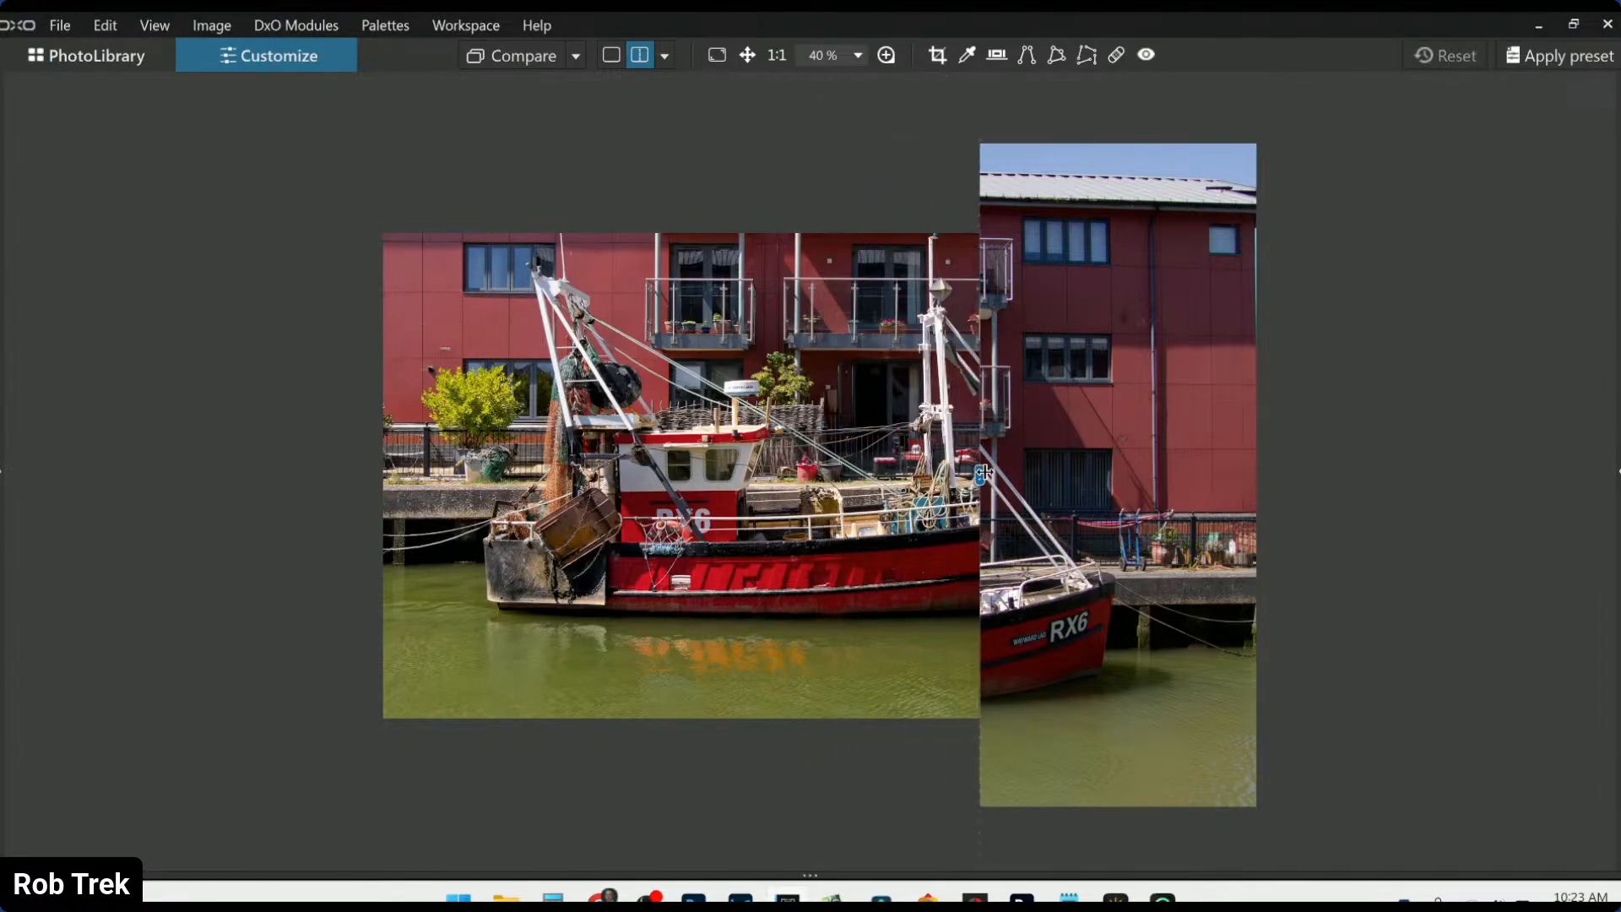
pyautogui.scroll(1, 828, 564)
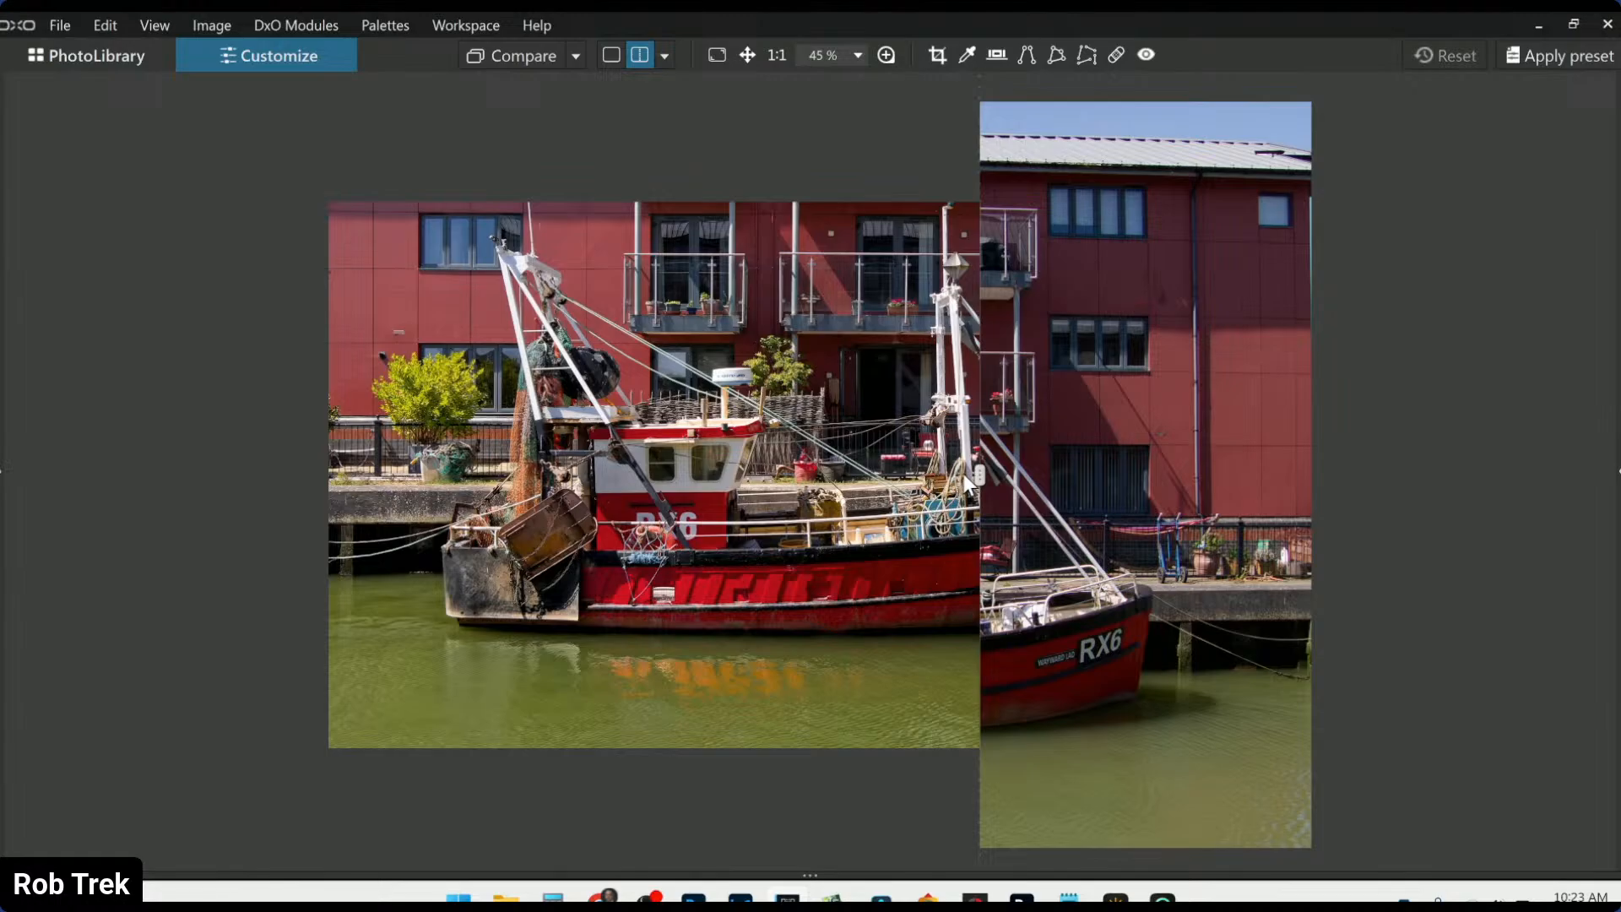
pyautogui.moveTo(977, 471); pyautogui.dragTo(760, 472)
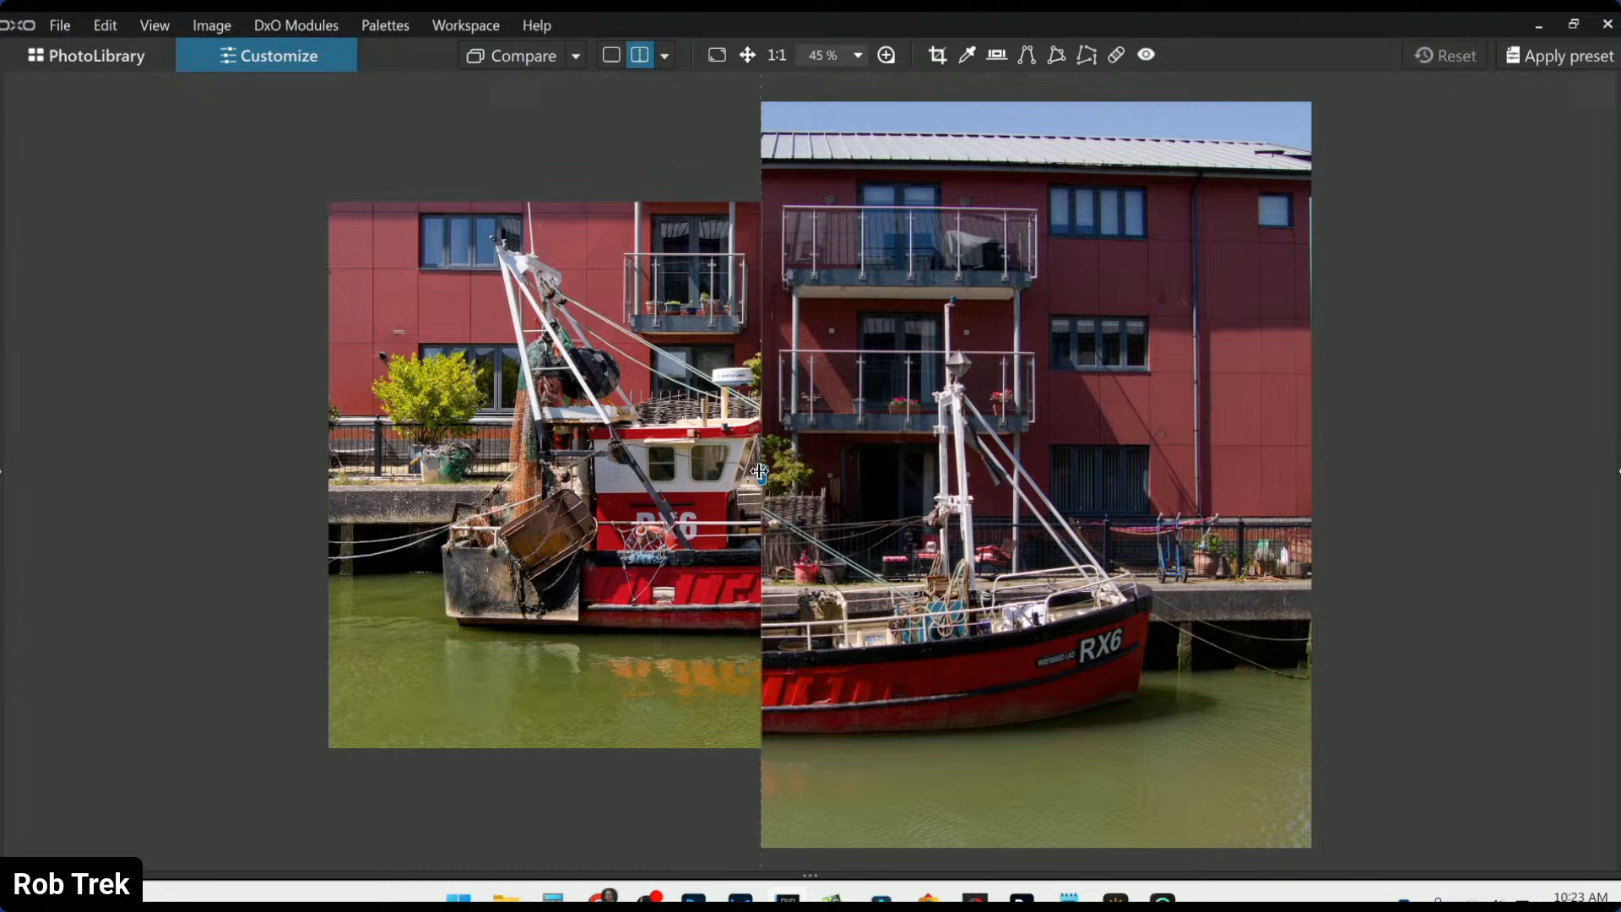
pyautogui.moveTo(759, 472); pyautogui.dragTo(1369, 489)
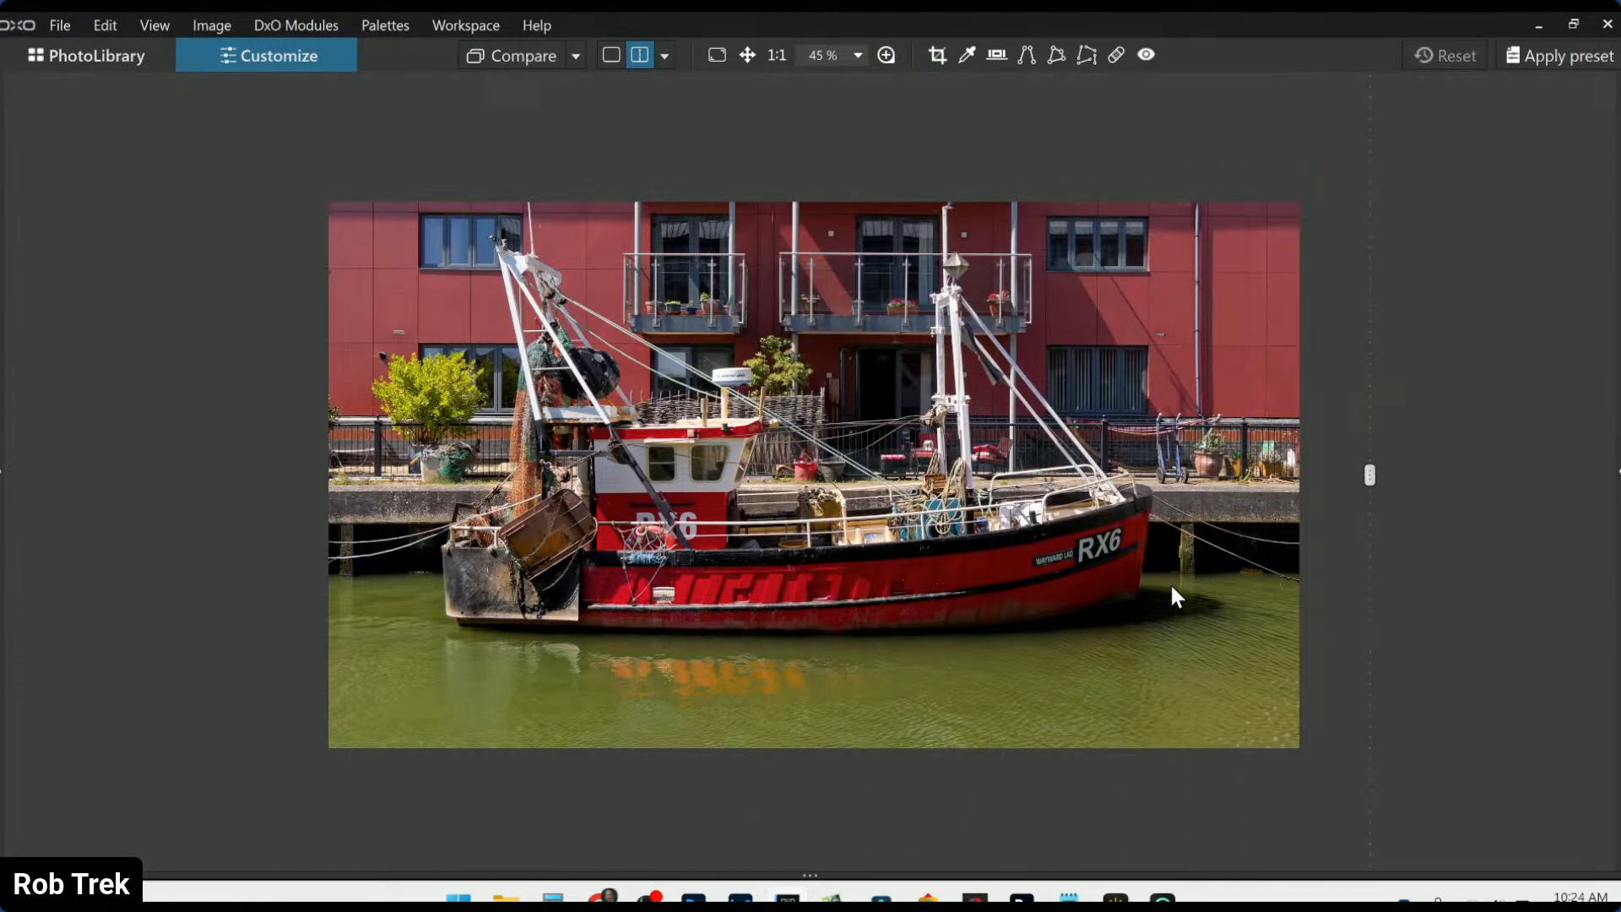
pyautogui.scroll(1, 1168, 580)
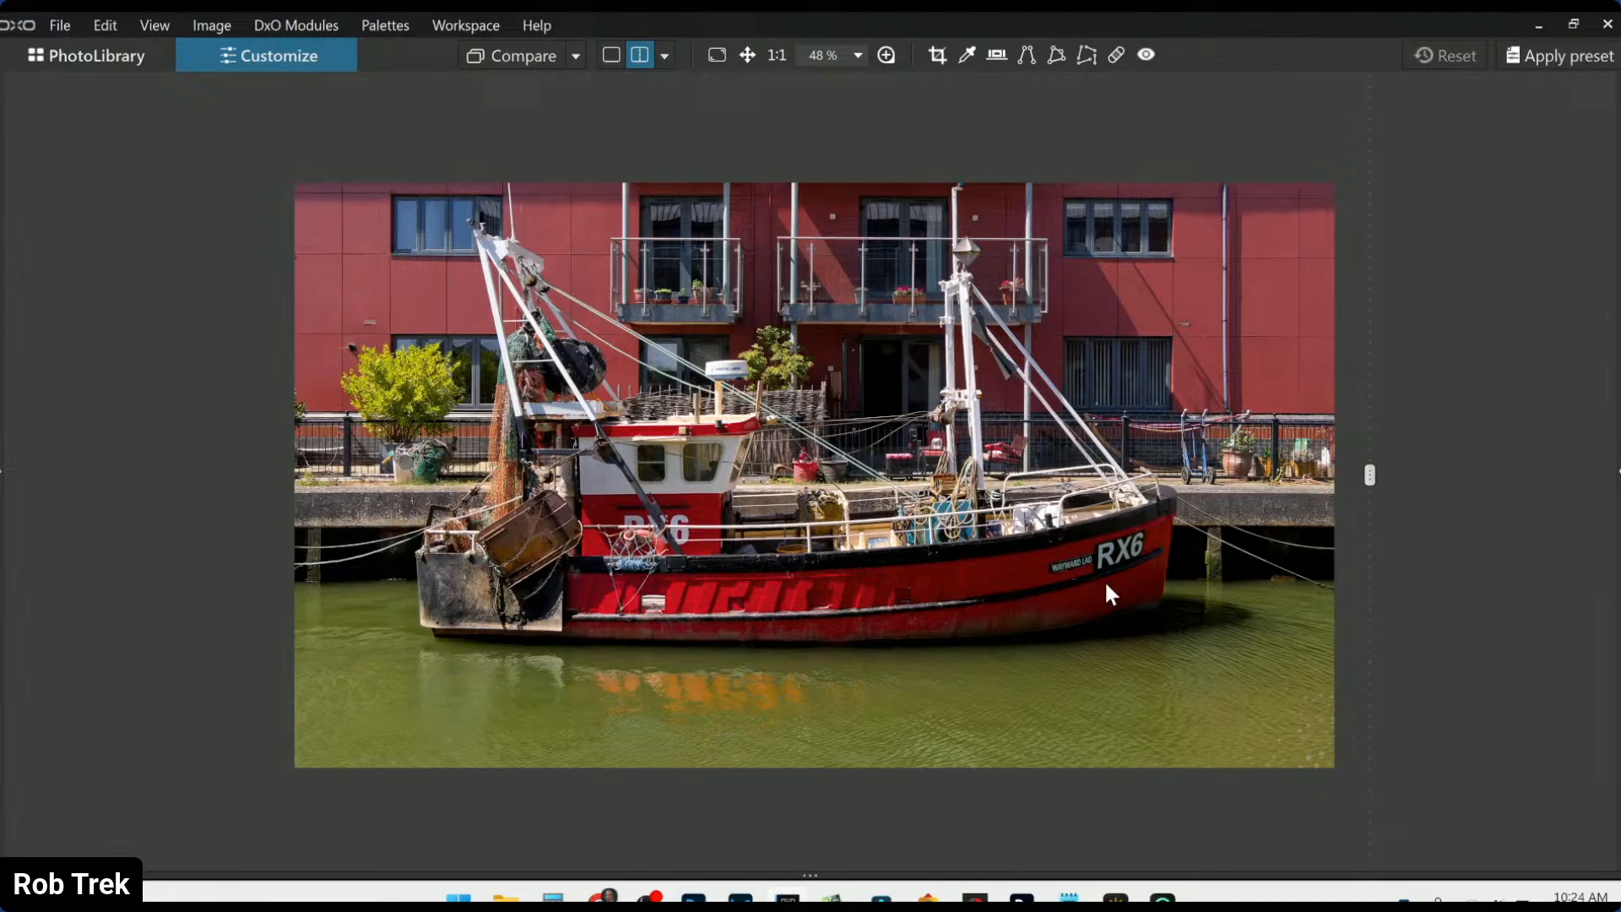
pyautogui.moveTo(1370, 475); pyautogui.dragTo(169, 476)
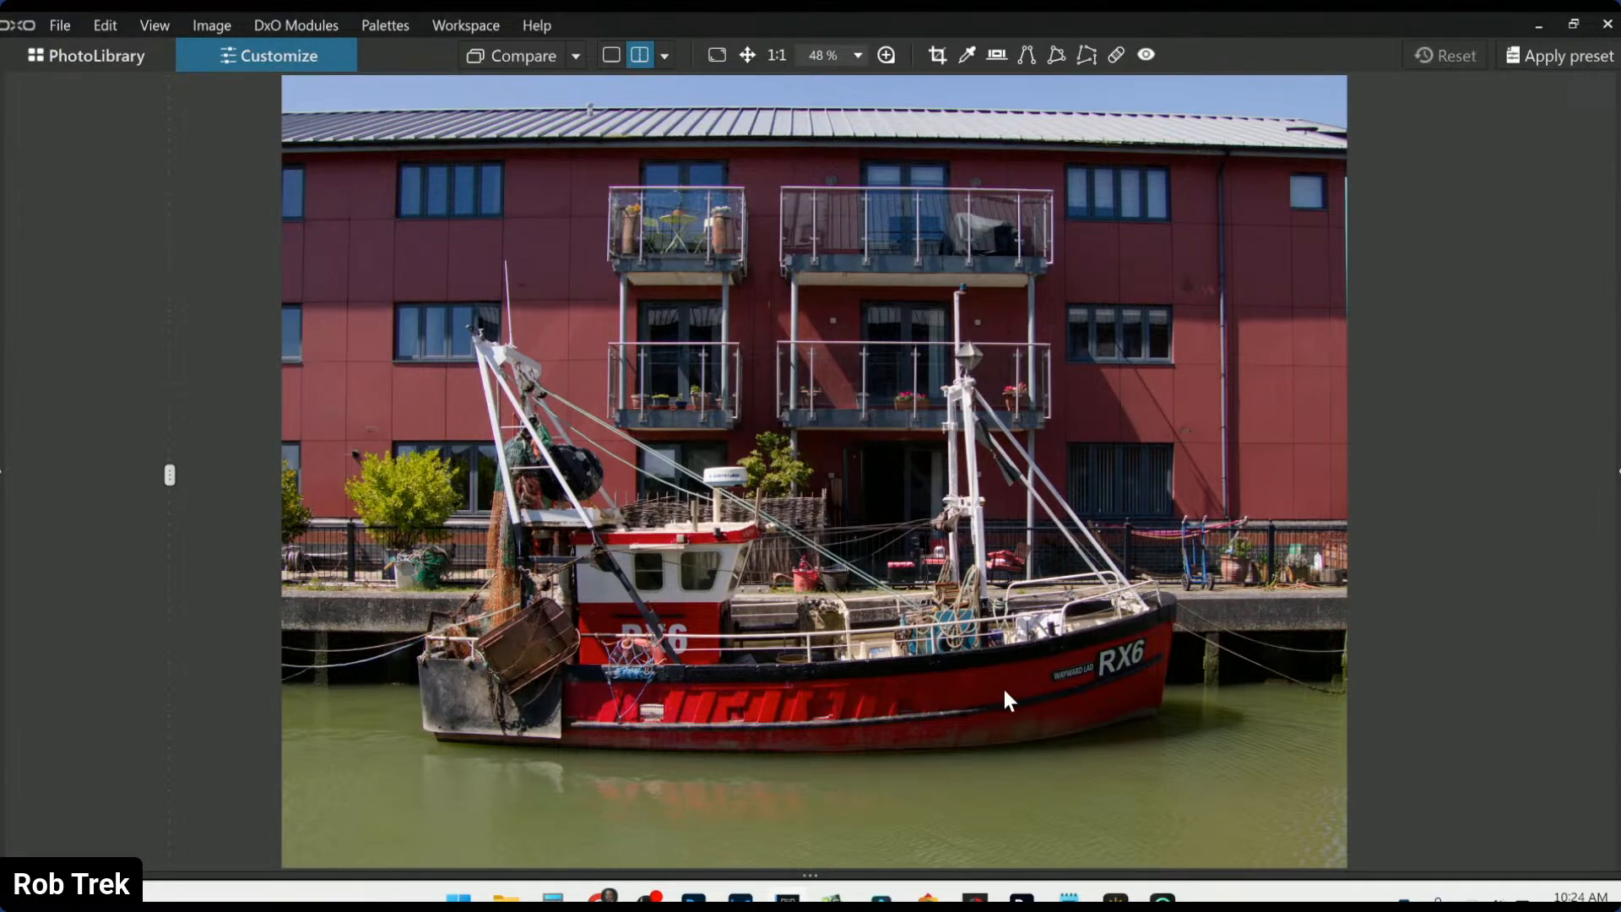
# Return to the PhotoLibrary and select the stone cottages photo P8086677
pyautogui.click(125, 66)
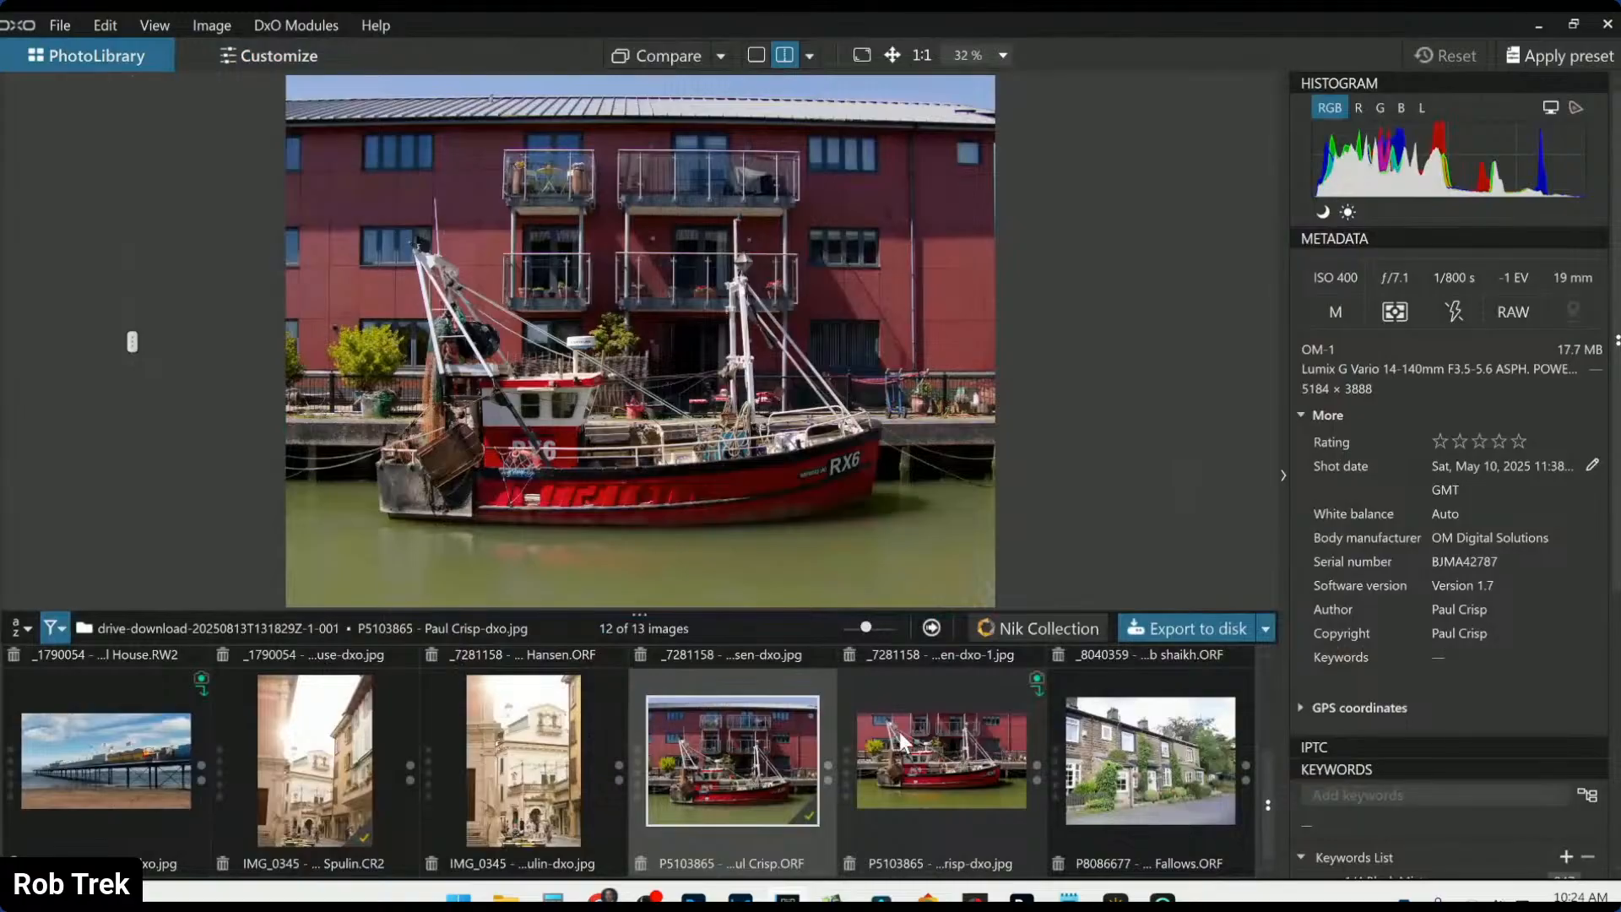
pyautogui.click(1152, 762)
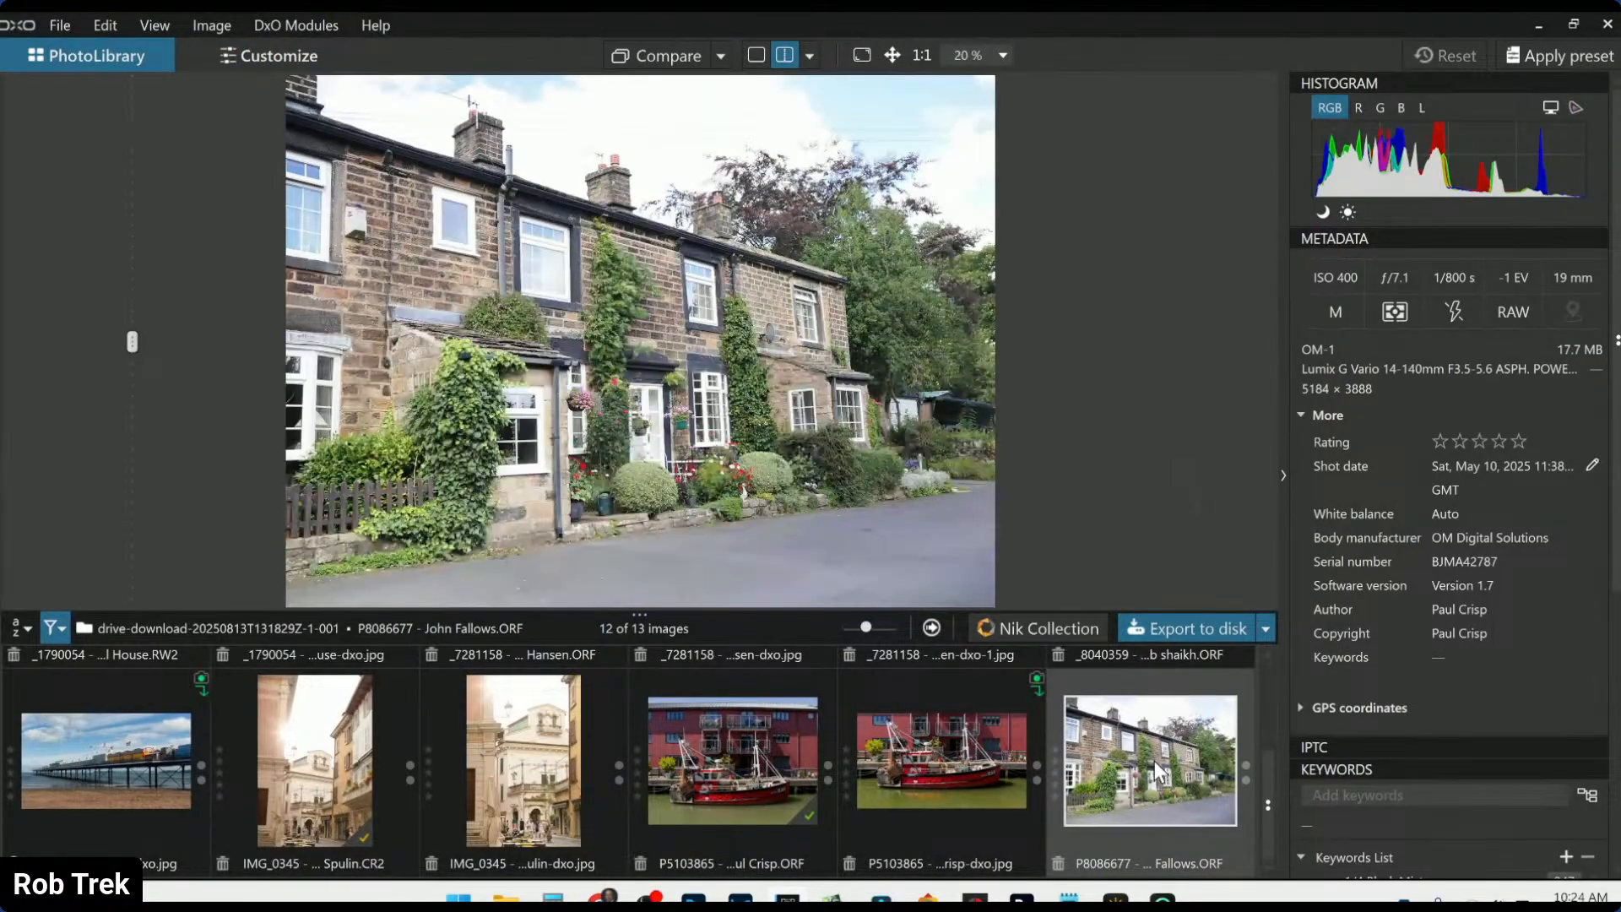
# Open the stone cottages photo for customizing, and apply the 0000 Rob Default preset
pyautogui.doubleClick(1153, 761)
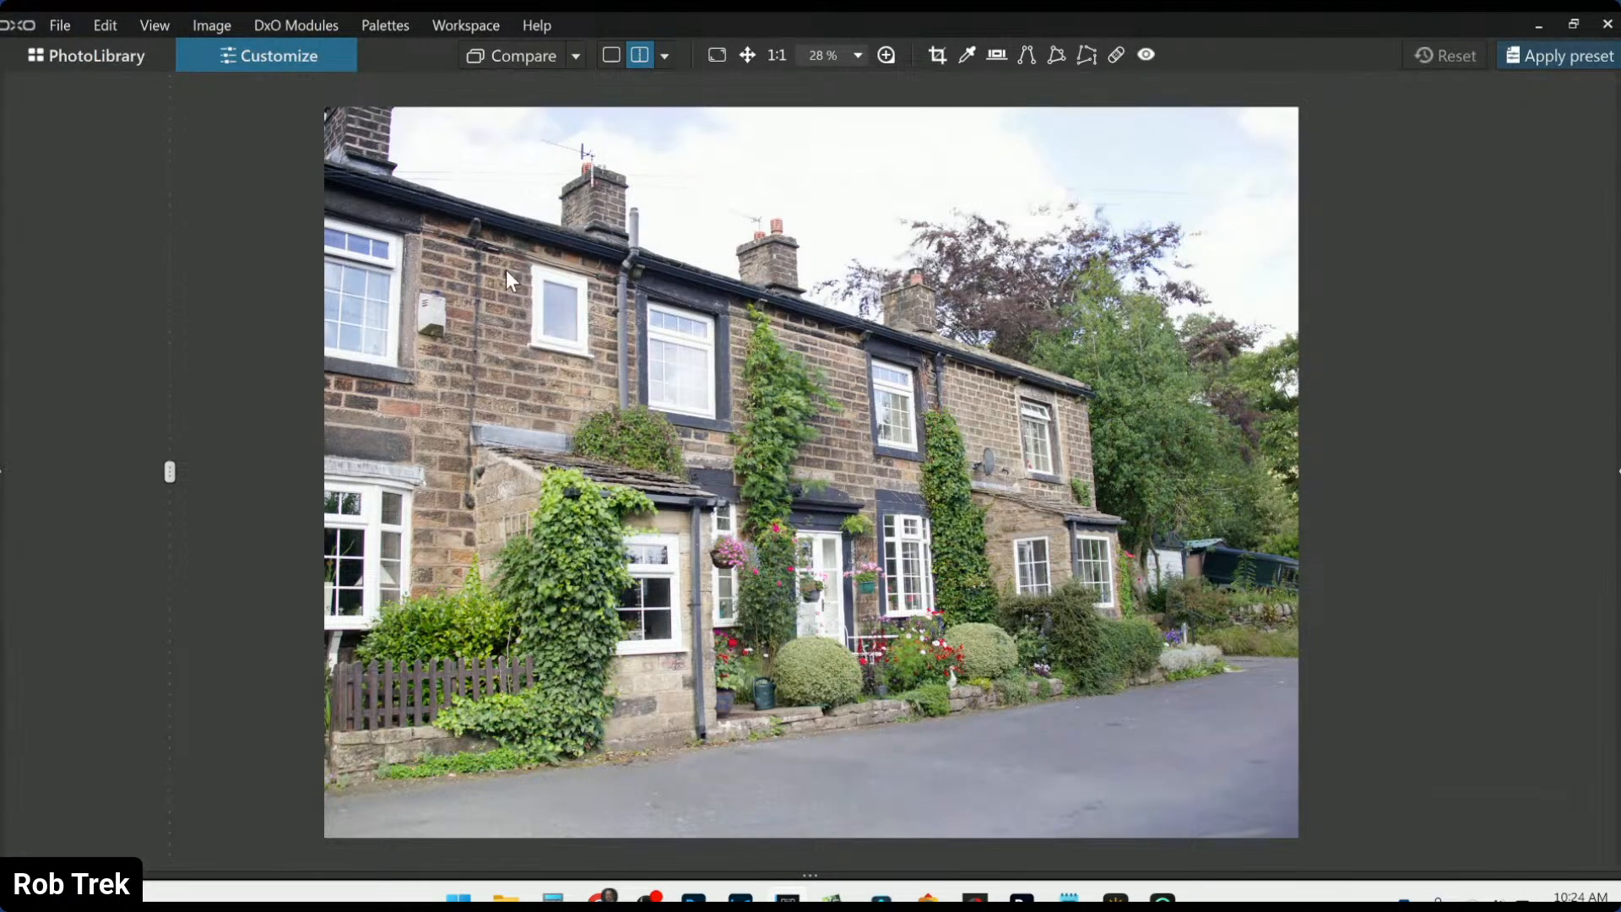
pyautogui.press('F11')
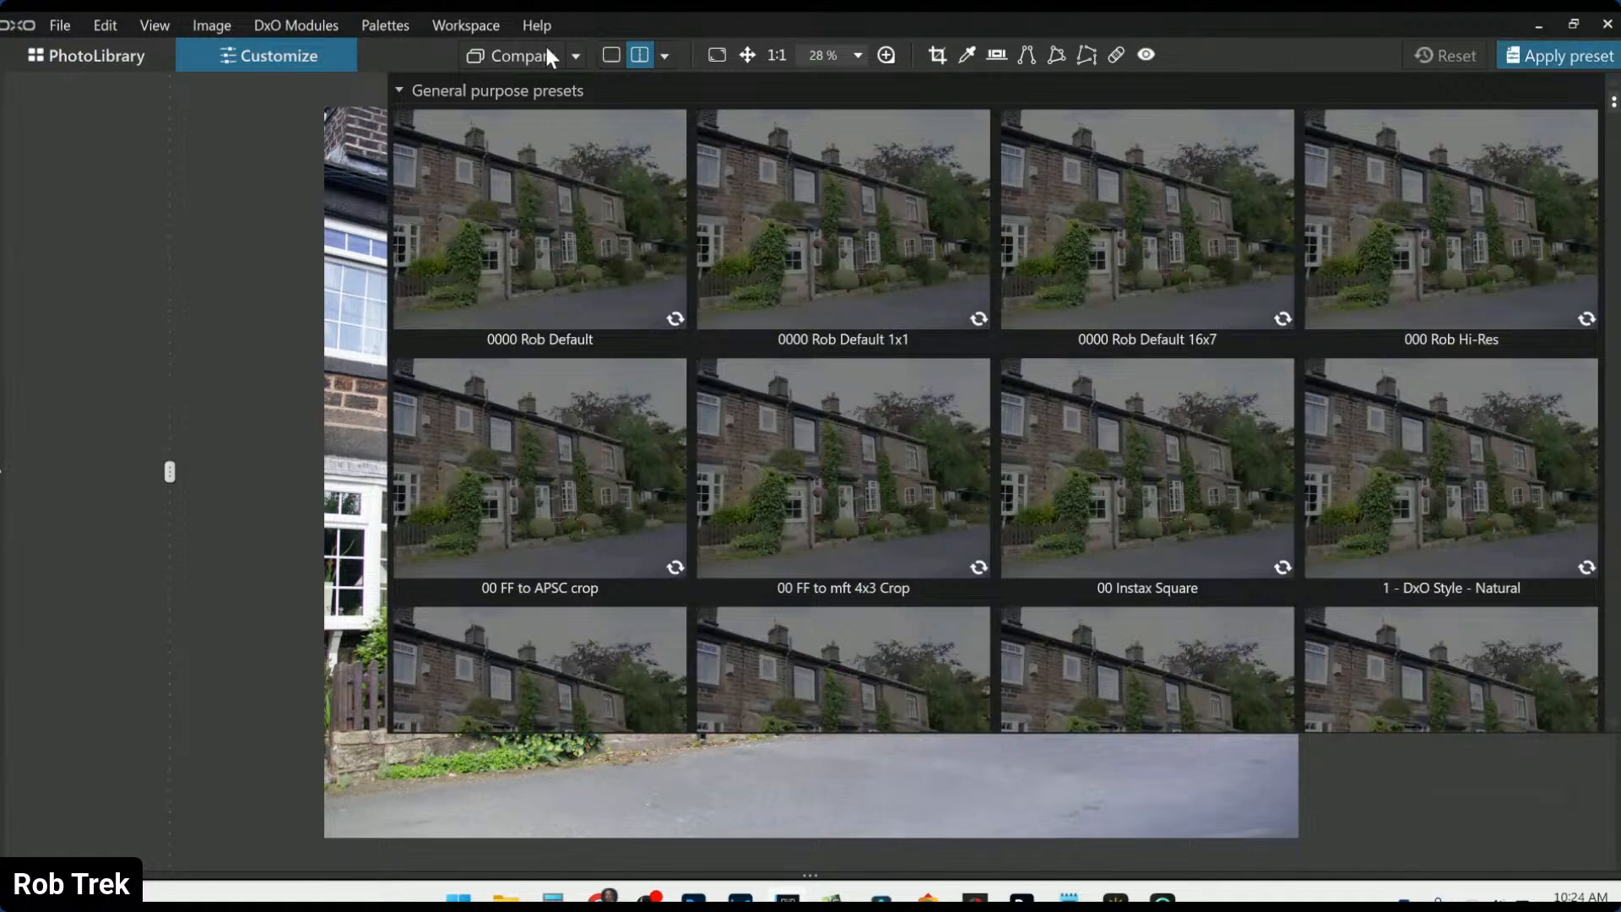
pyautogui.click(1576, 64)
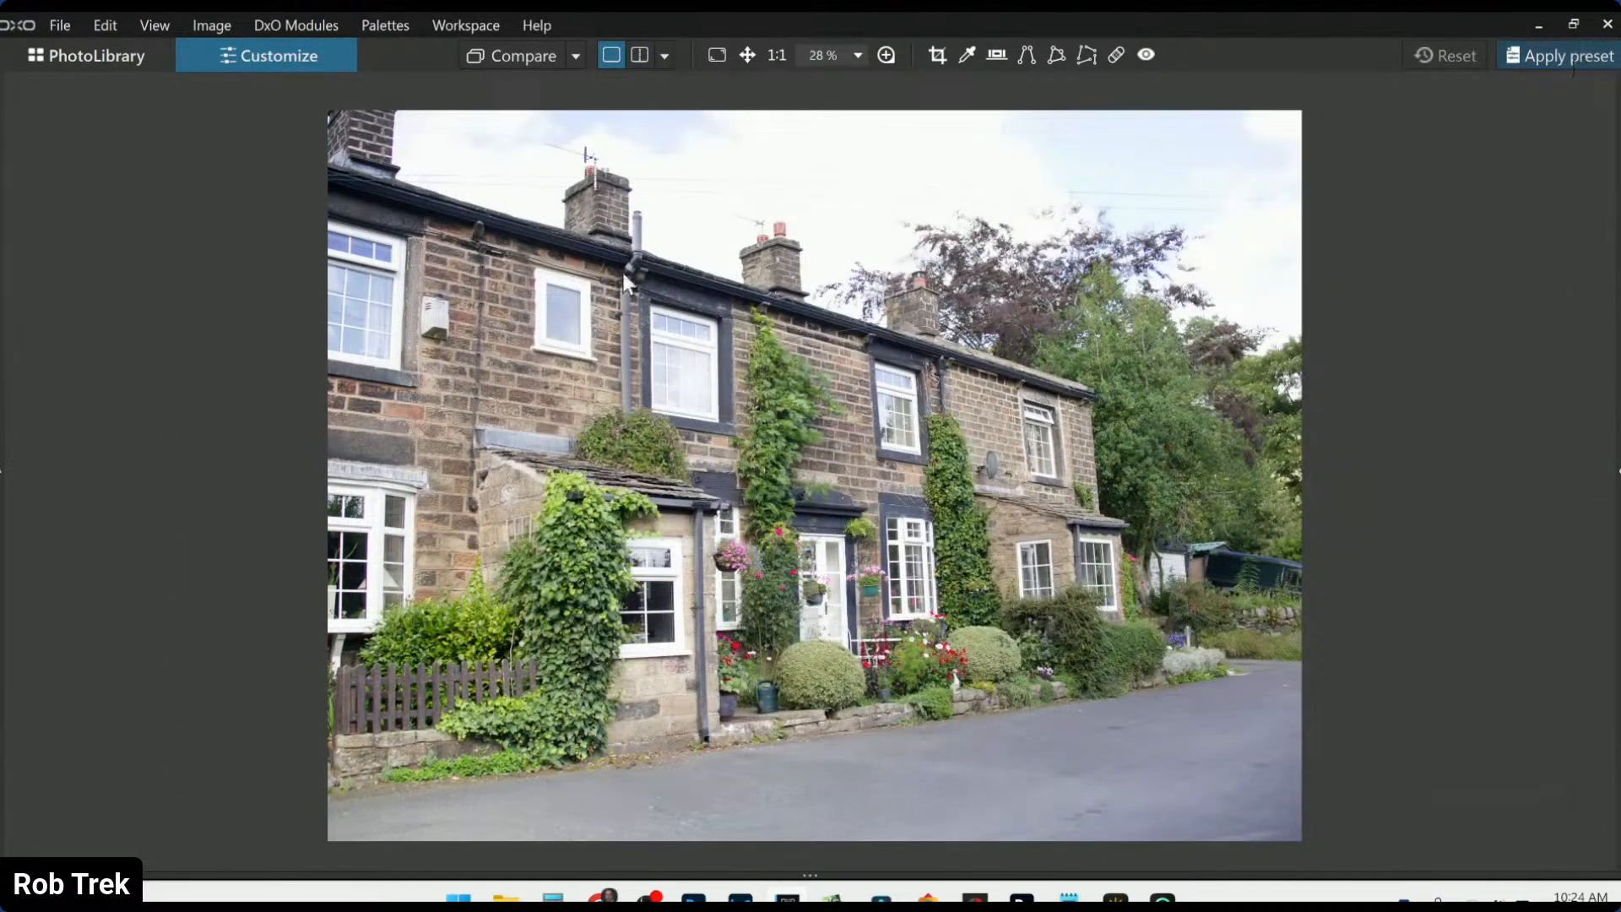
pyautogui.press('F11')
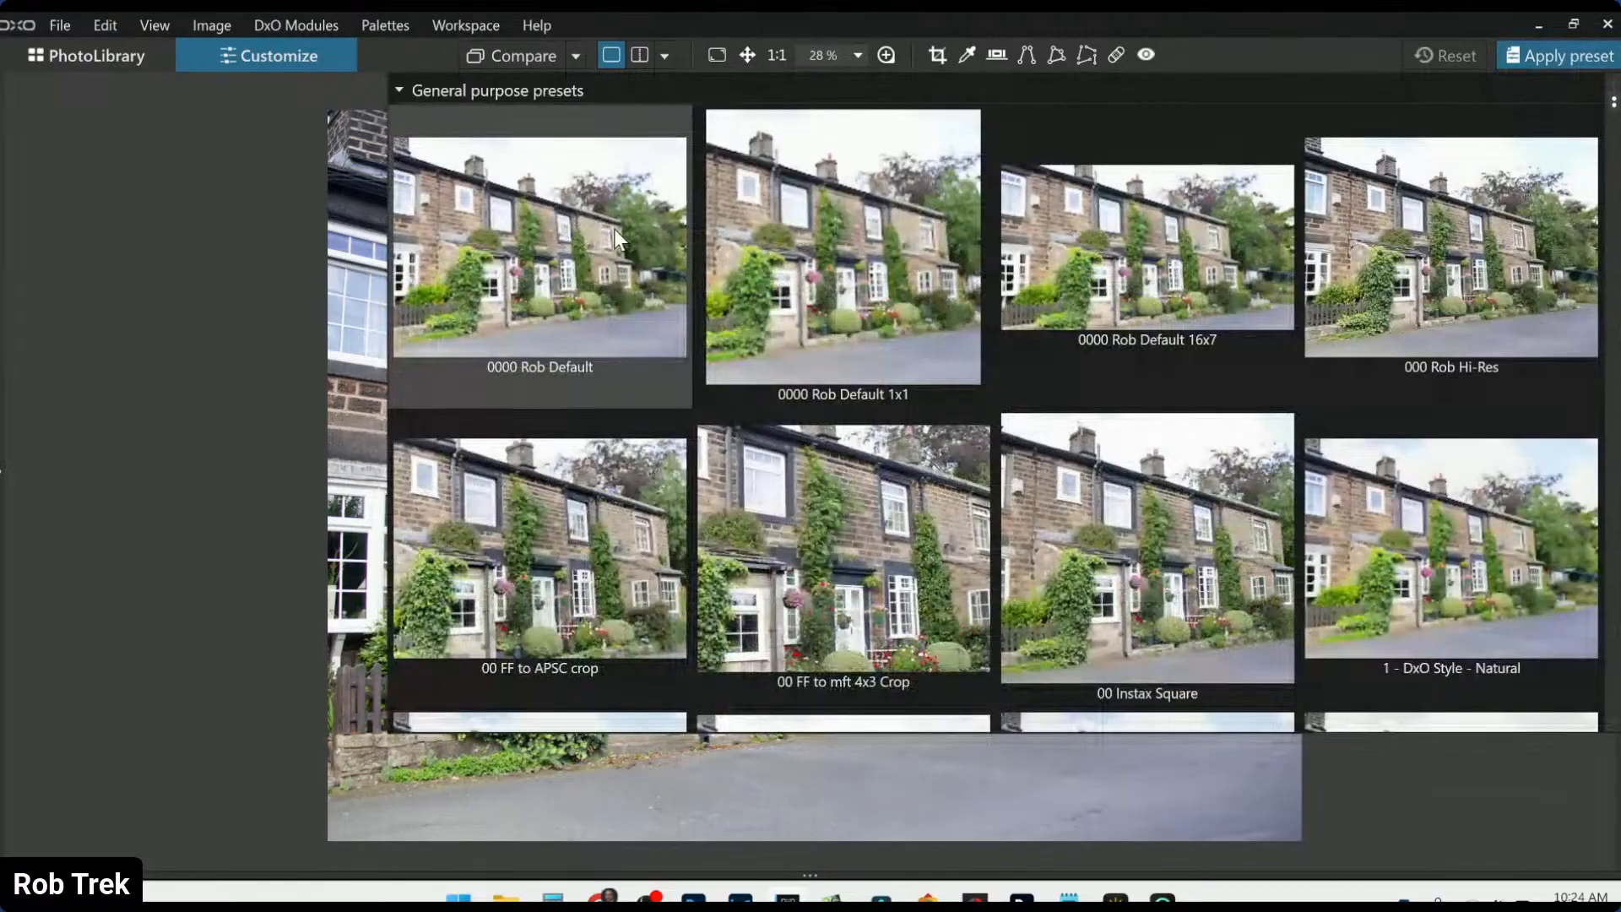
pyautogui.press('F11')
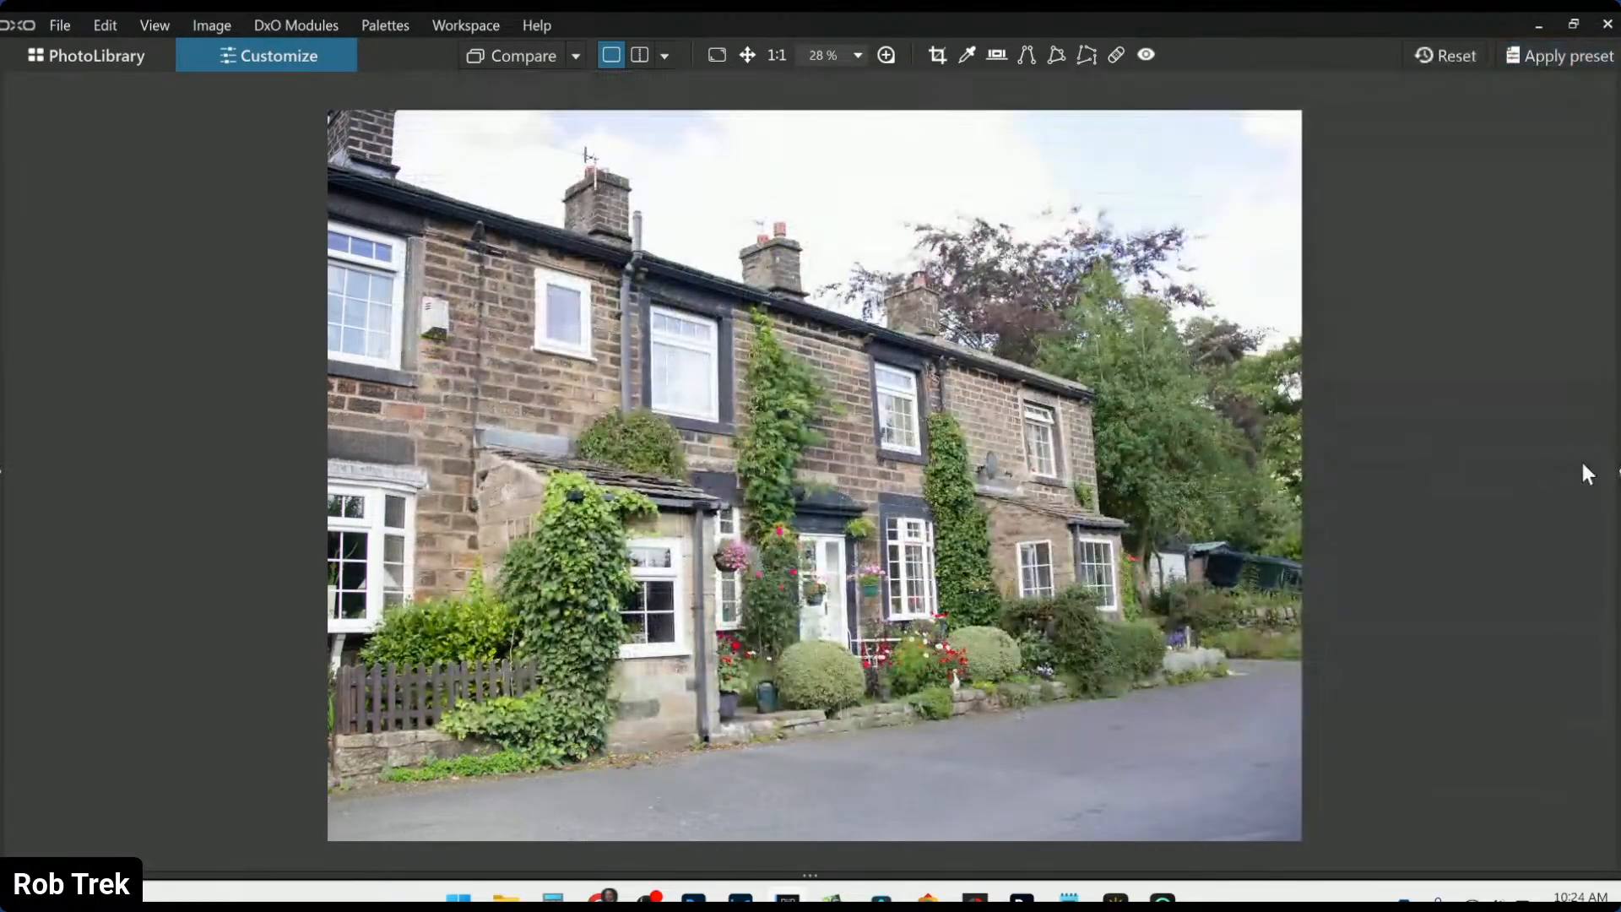
# Crop the cottage photo manually at its original aspect ratio to about 6789 × 5091 px, trimming the road, the upper sky and the trees
pyautogui.click(1618, 473)
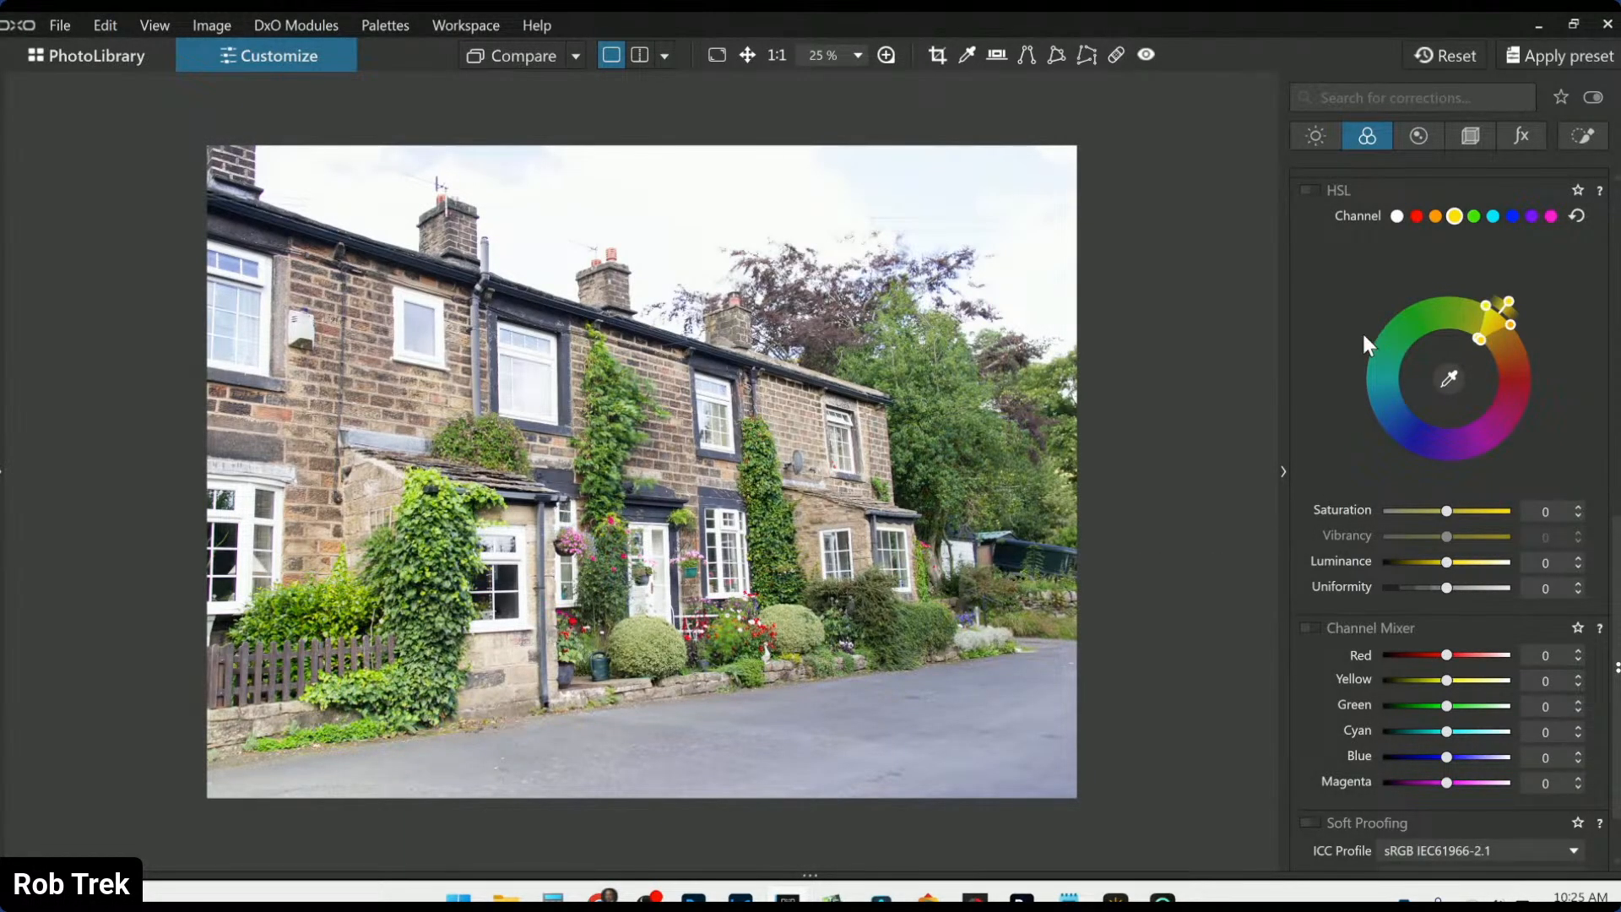
pyautogui.scroll(7, 1361, 334)
pyautogui.click(1456, 142)
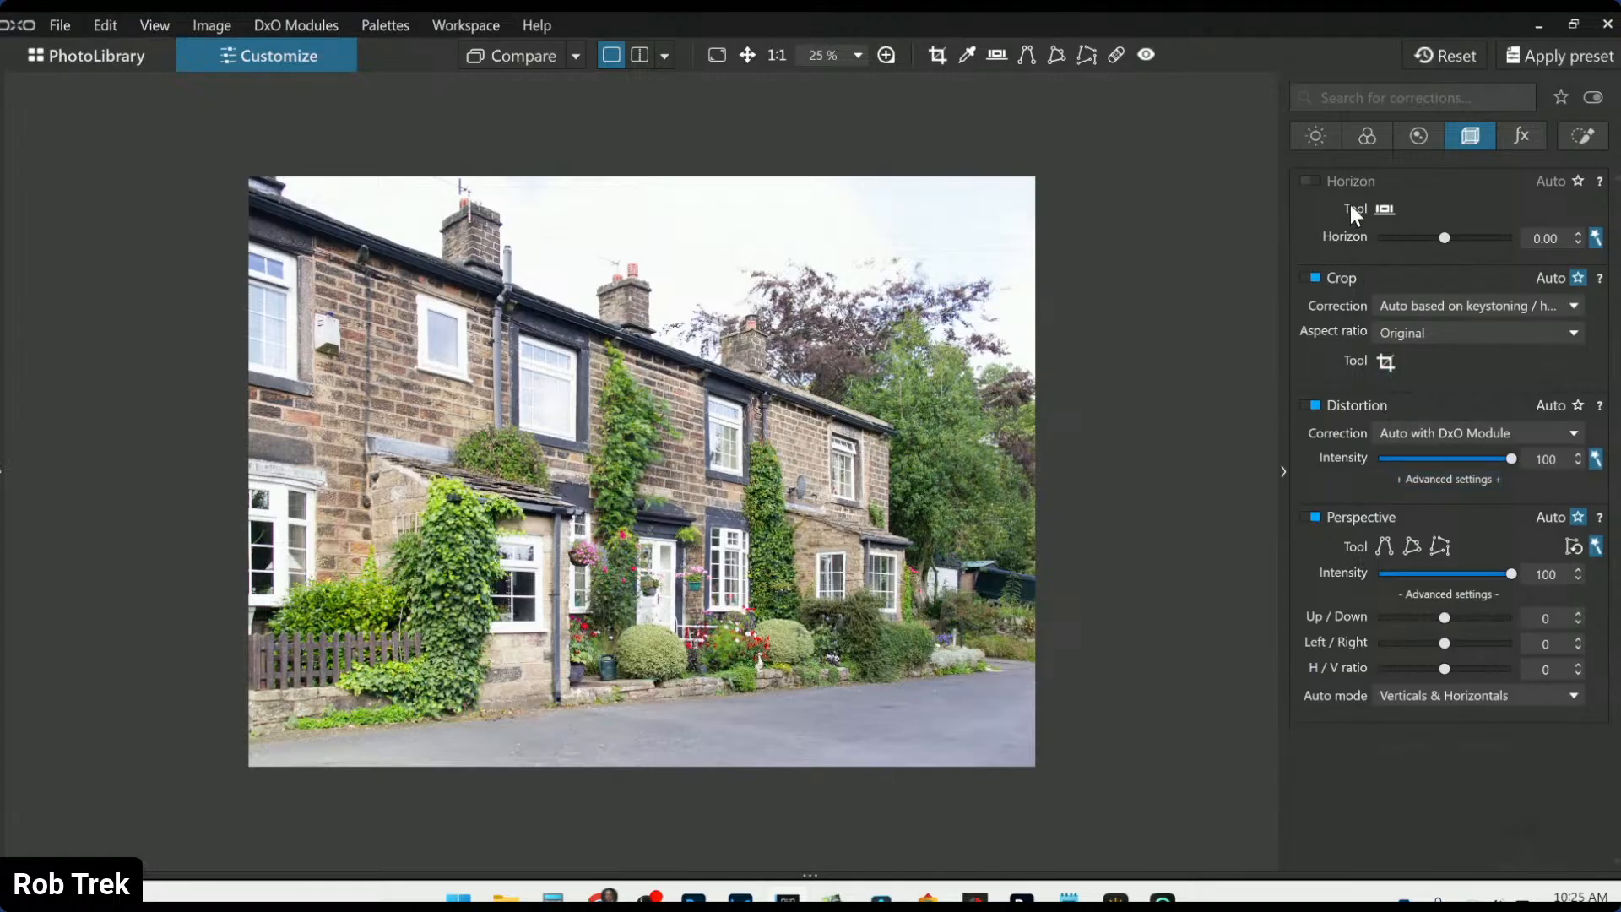
pyautogui.click(1385, 361)
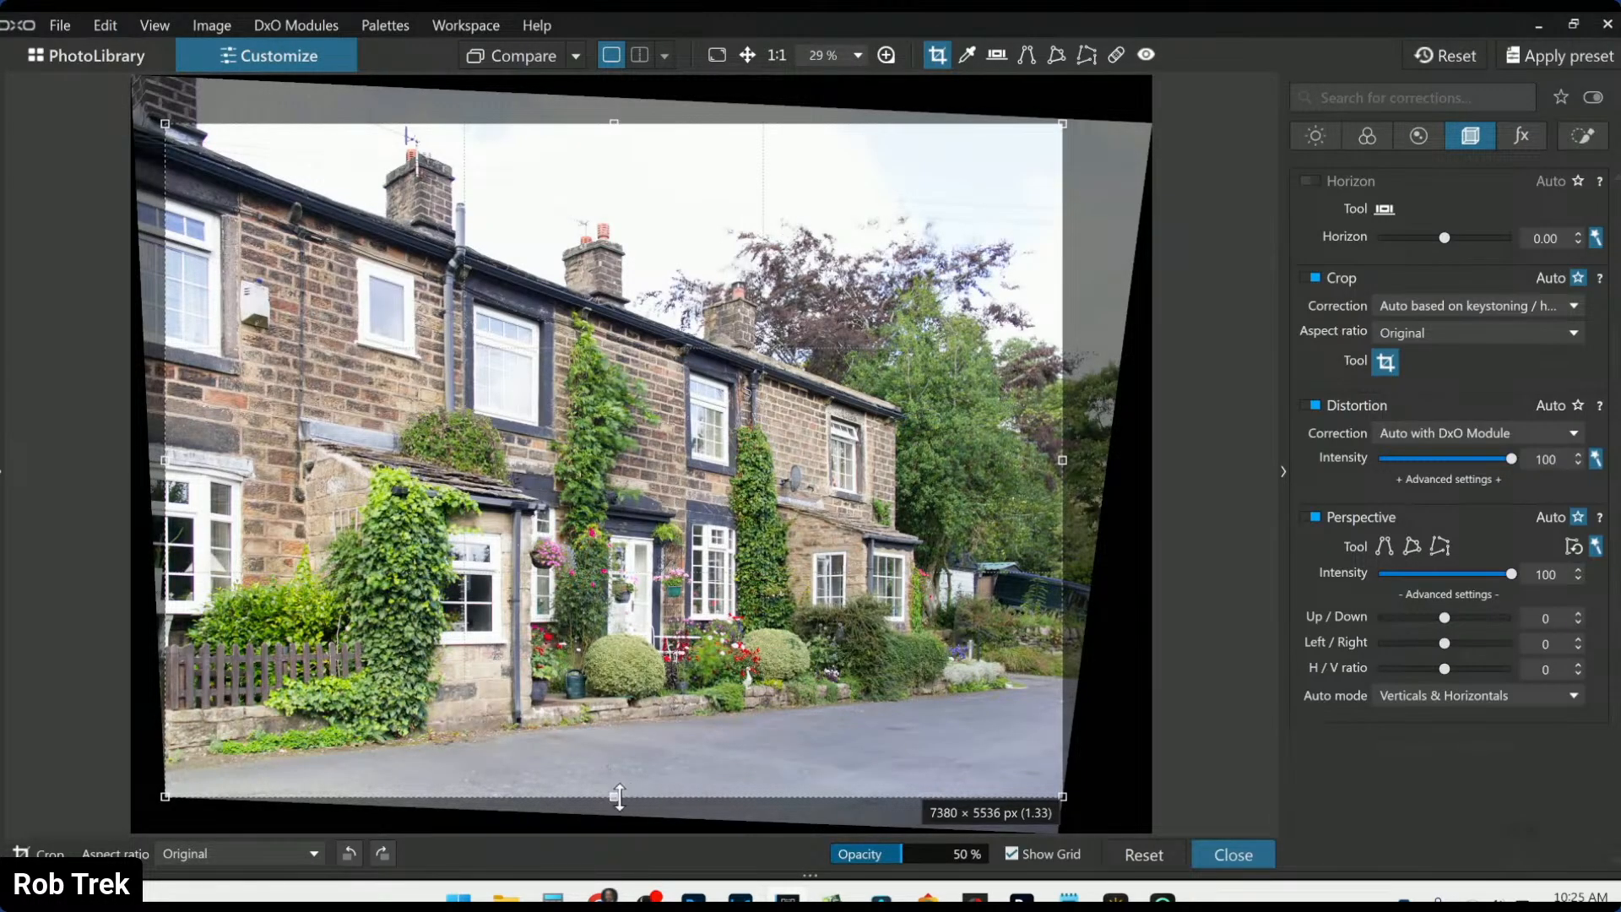
pyautogui.moveTo(617, 795); pyautogui.dragTo(610, 765)
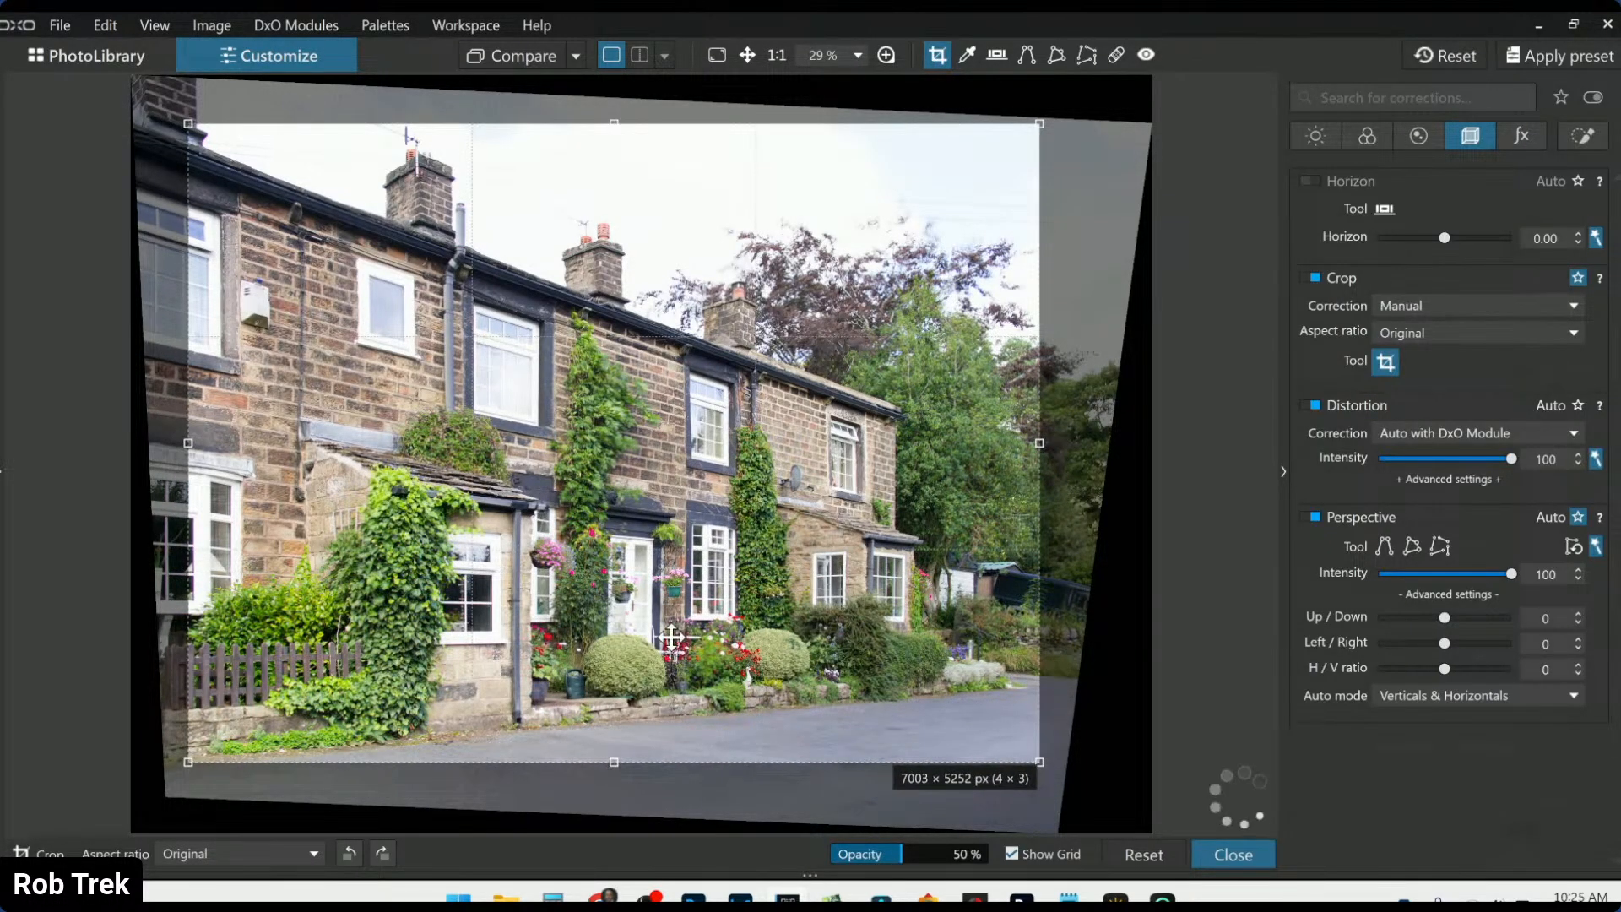
pyautogui.moveTo(659, 638); pyautogui.dragTo(664, 637)
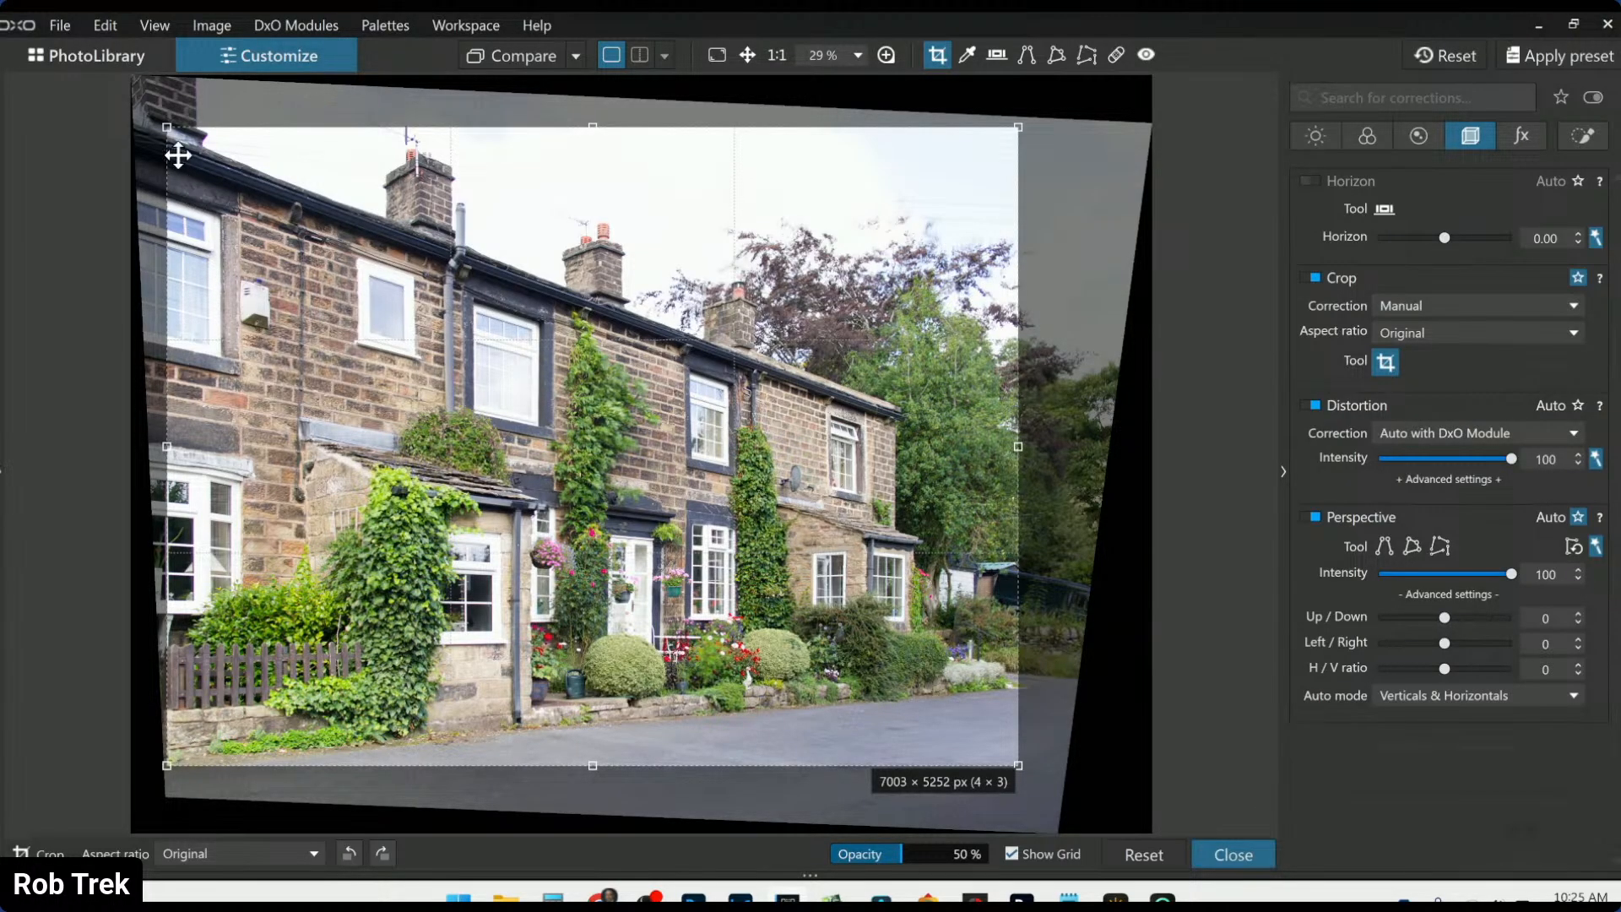
pyautogui.moveTo(167, 128); pyautogui.dragTo(193, 172)
pyautogui.moveTo(479, 293)
pyautogui.mouseDown()
pyautogui.moveTo(440, 292)
pyautogui.moveTo(463, 293)
pyautogui.mouseUp()
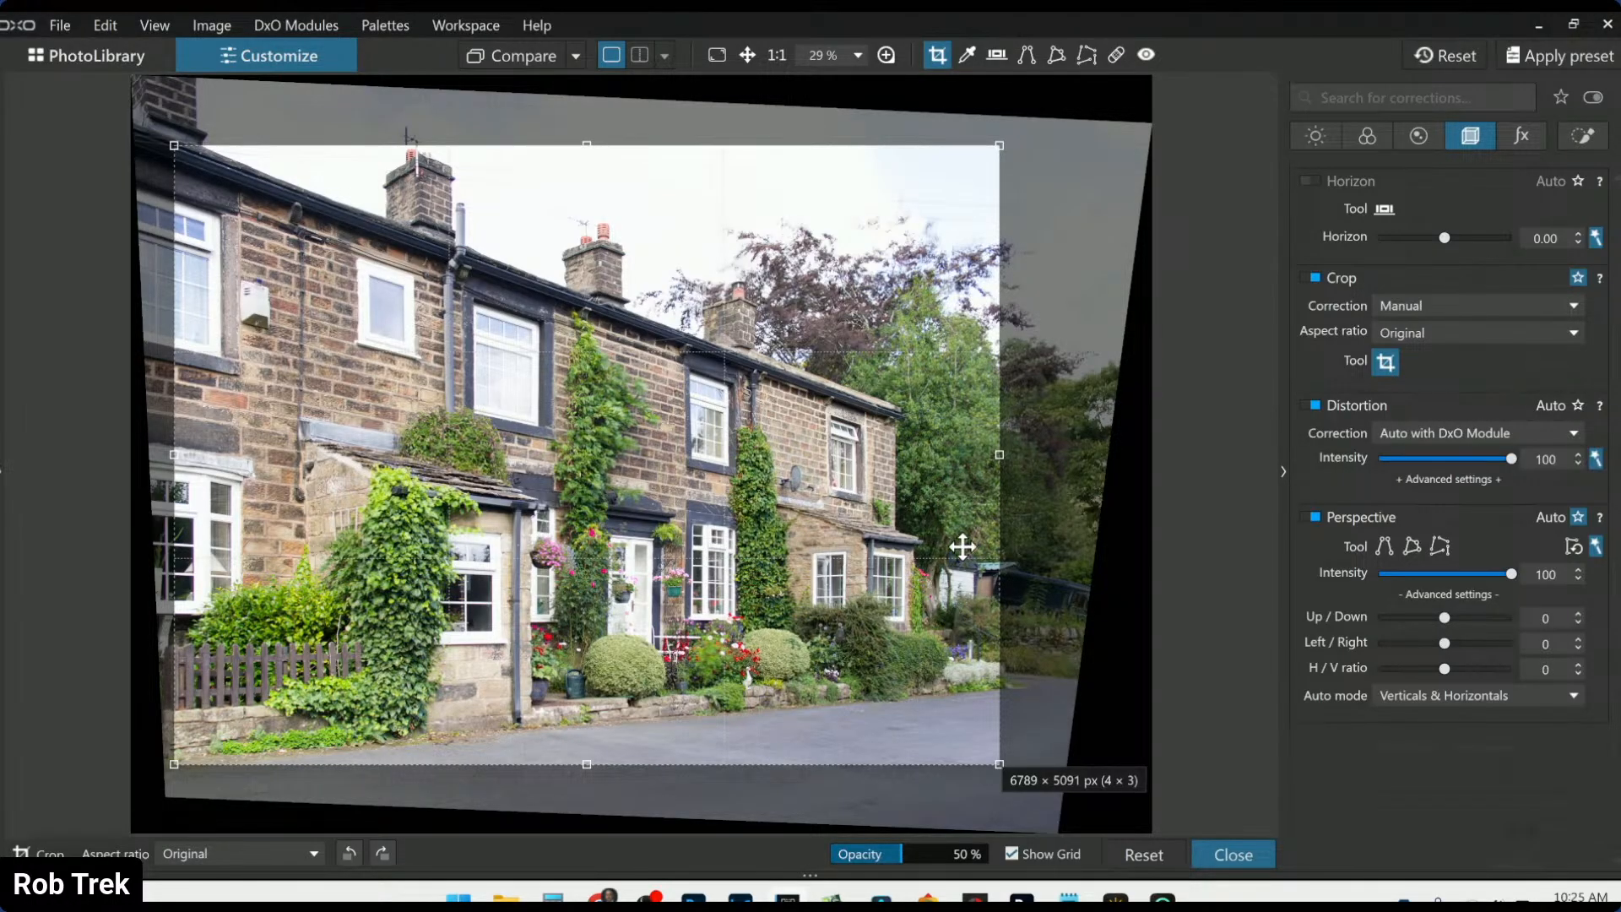
pyautogui.press('Return')
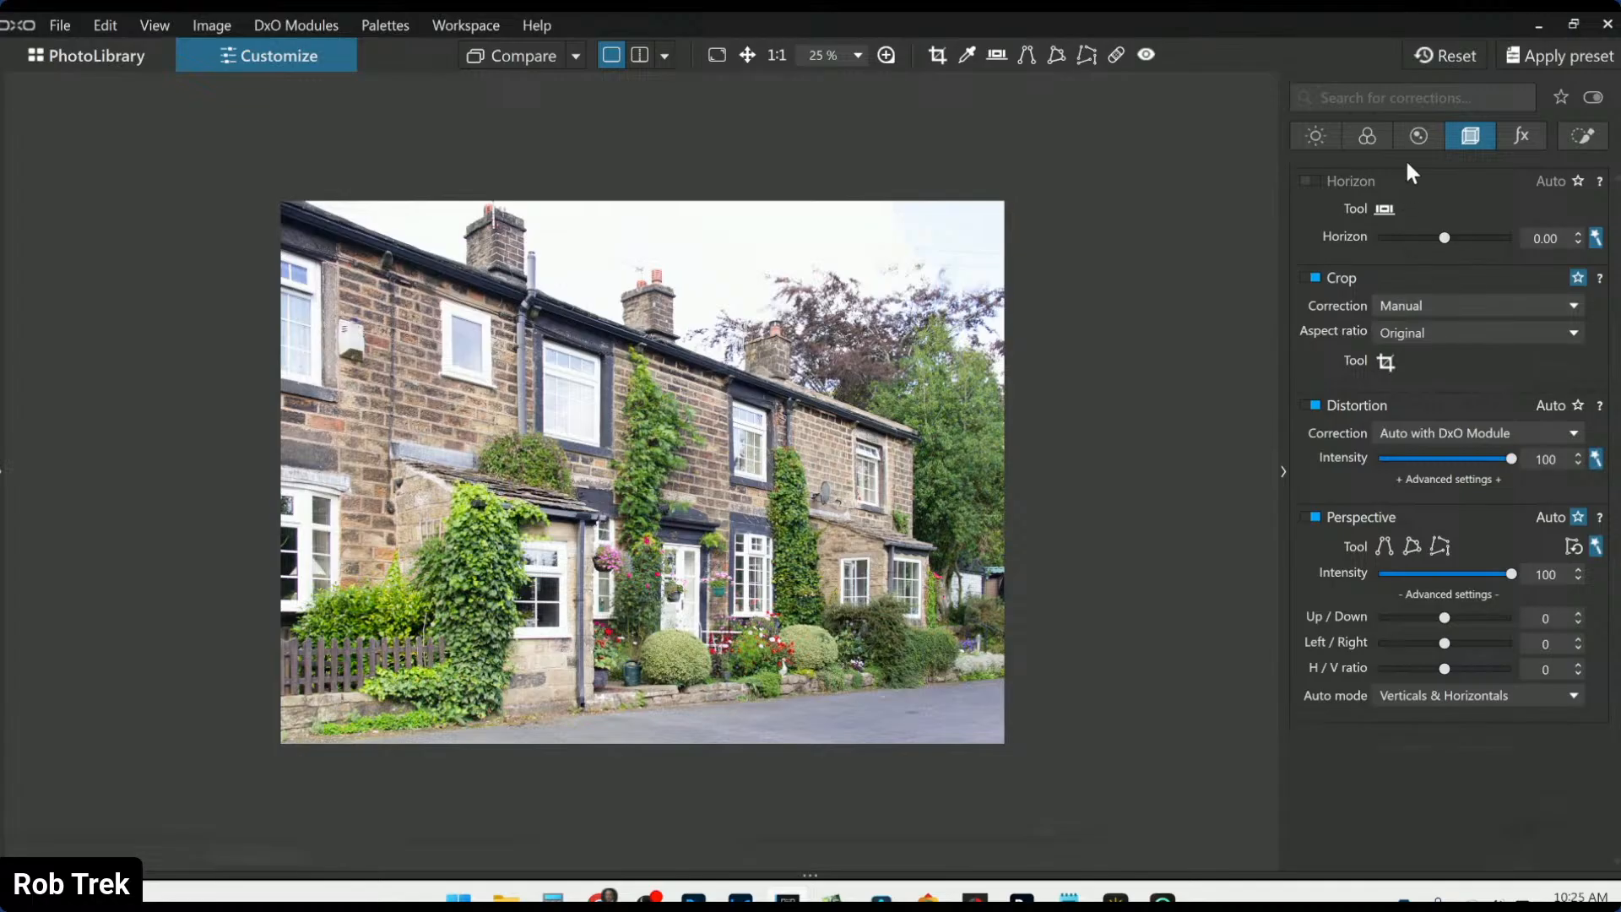
# Add a local control line across the sky just above the rooftops, sampling the bright clouds, with Luma selectivity 55
pyautogui.click(1583, 135)
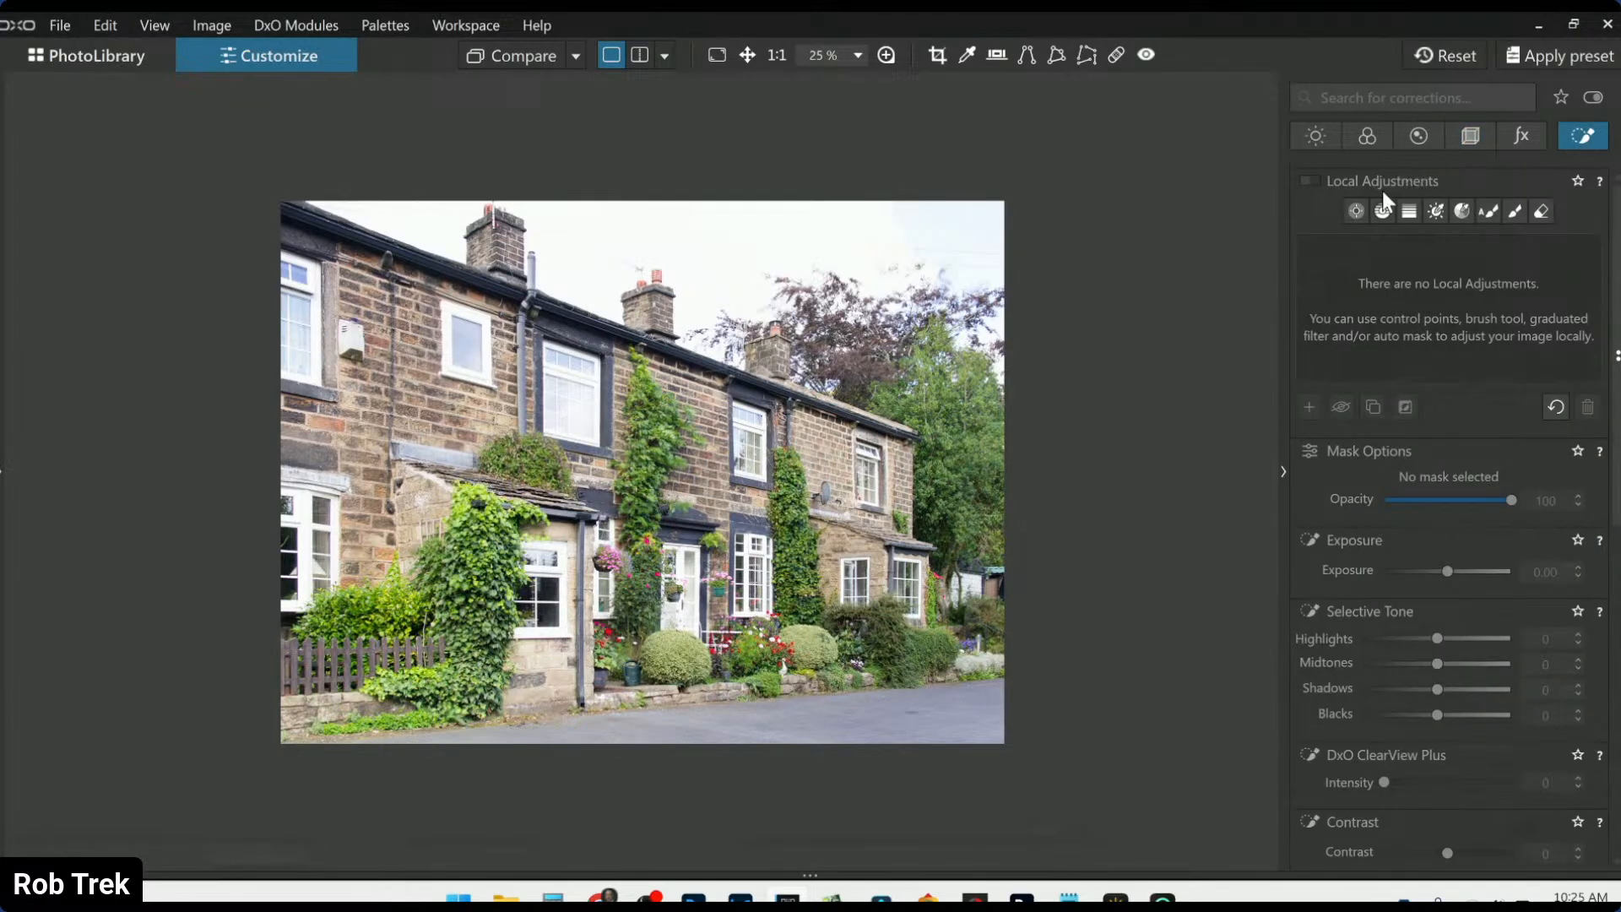
pyautogui.moveTo(716, 299); pyautogui.dragTo(700, 737)
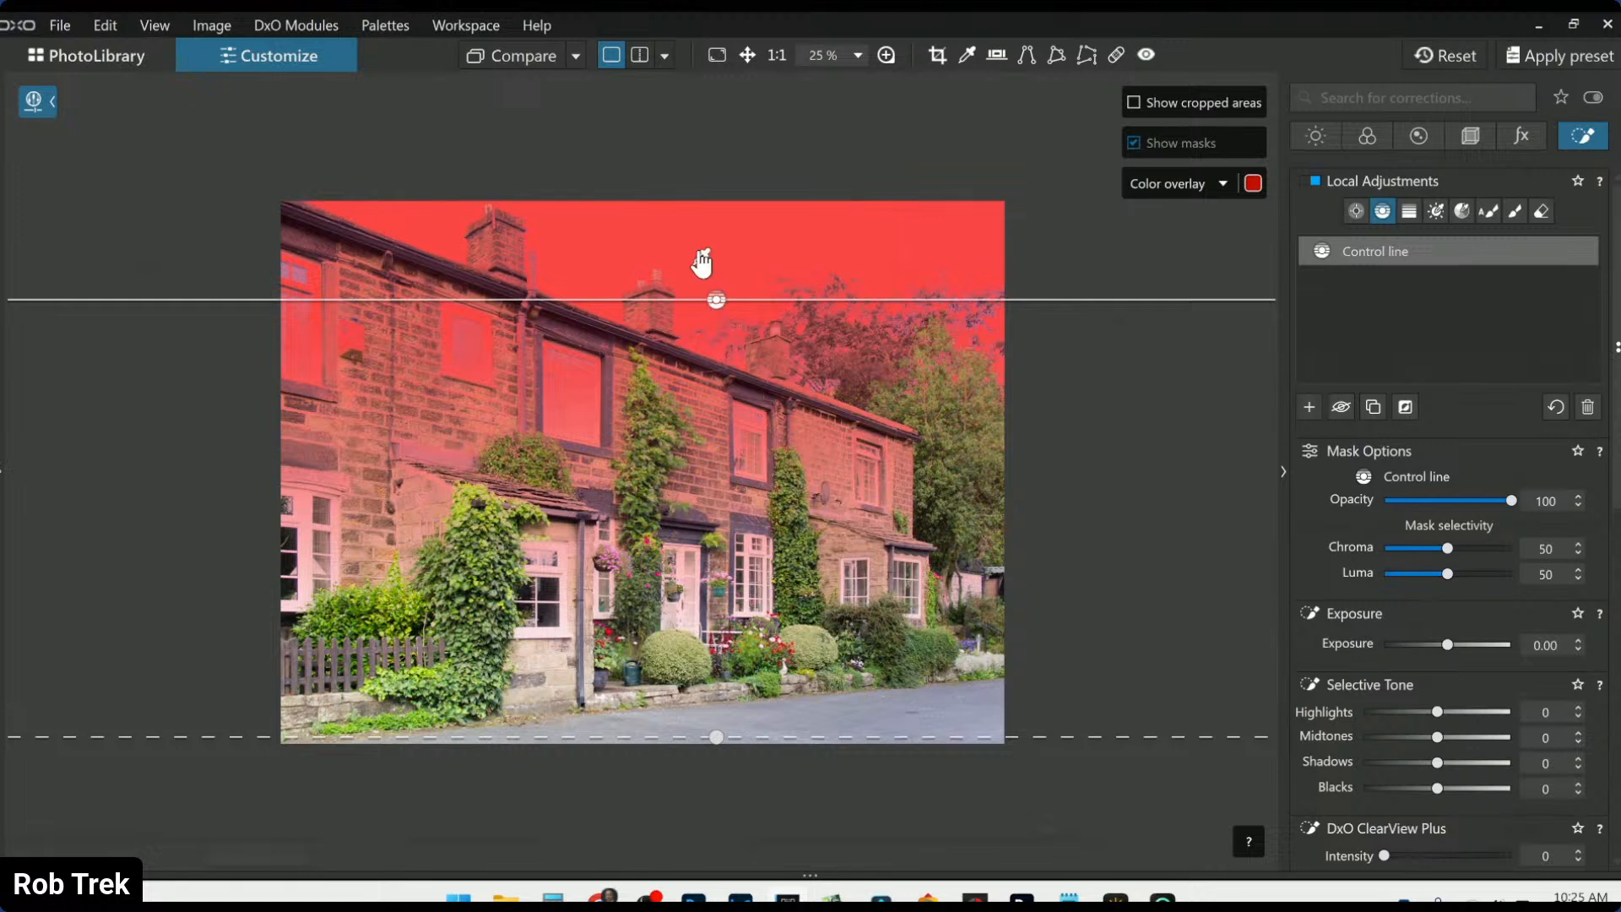
pyautogui.moveTo(717, 299); pyautogui.dragTo(716, 335)
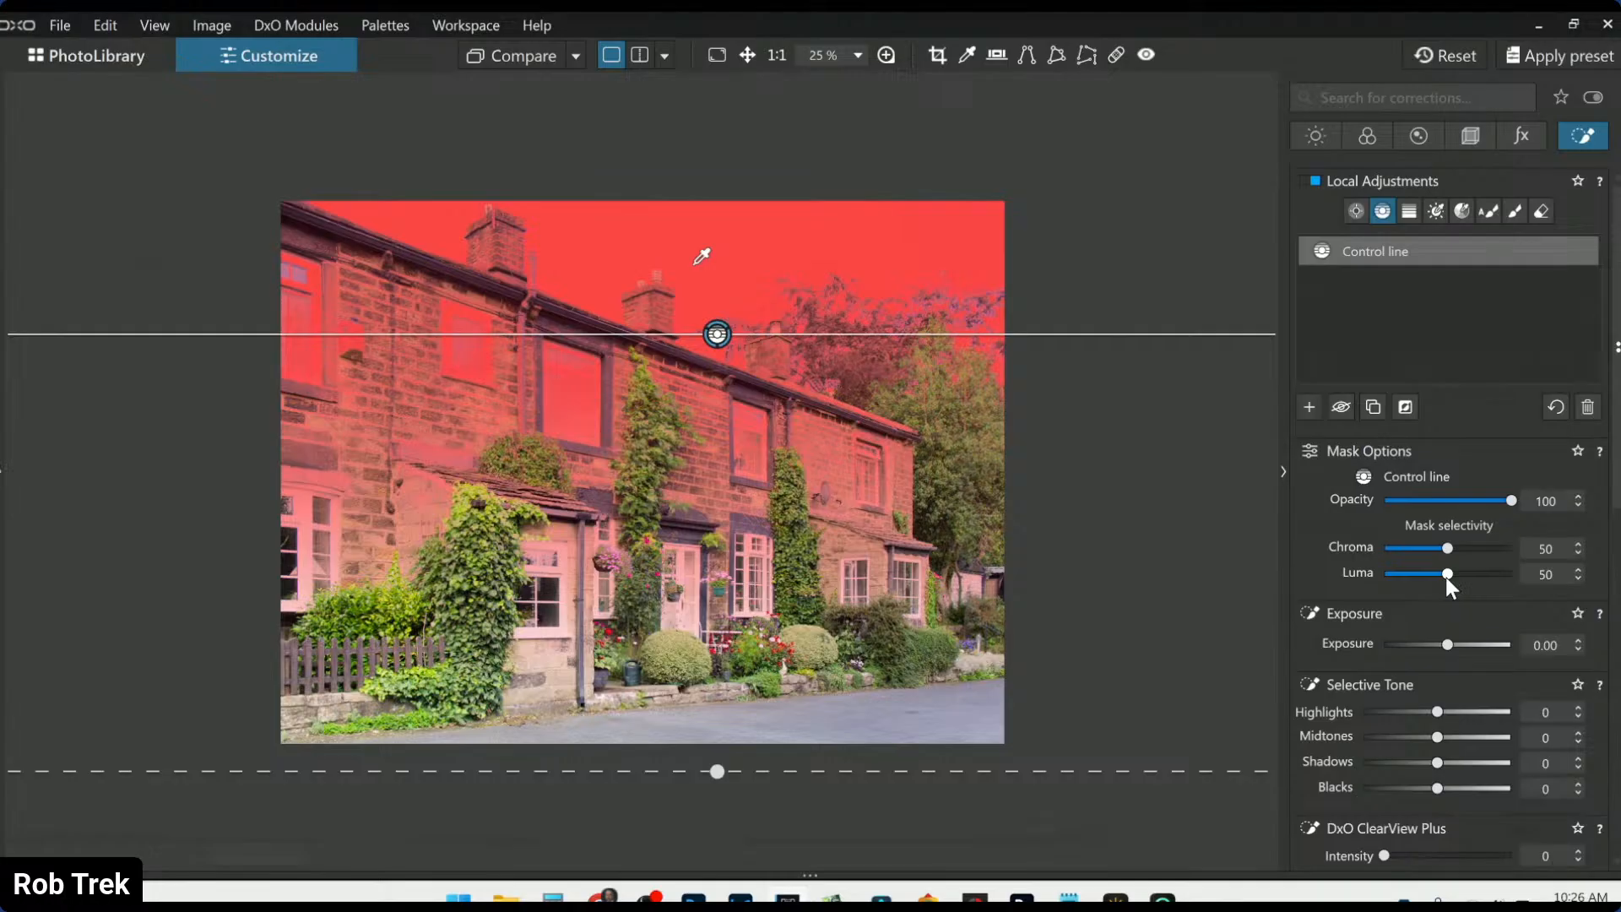
pyautogui.scroll(1, 1445, 576)
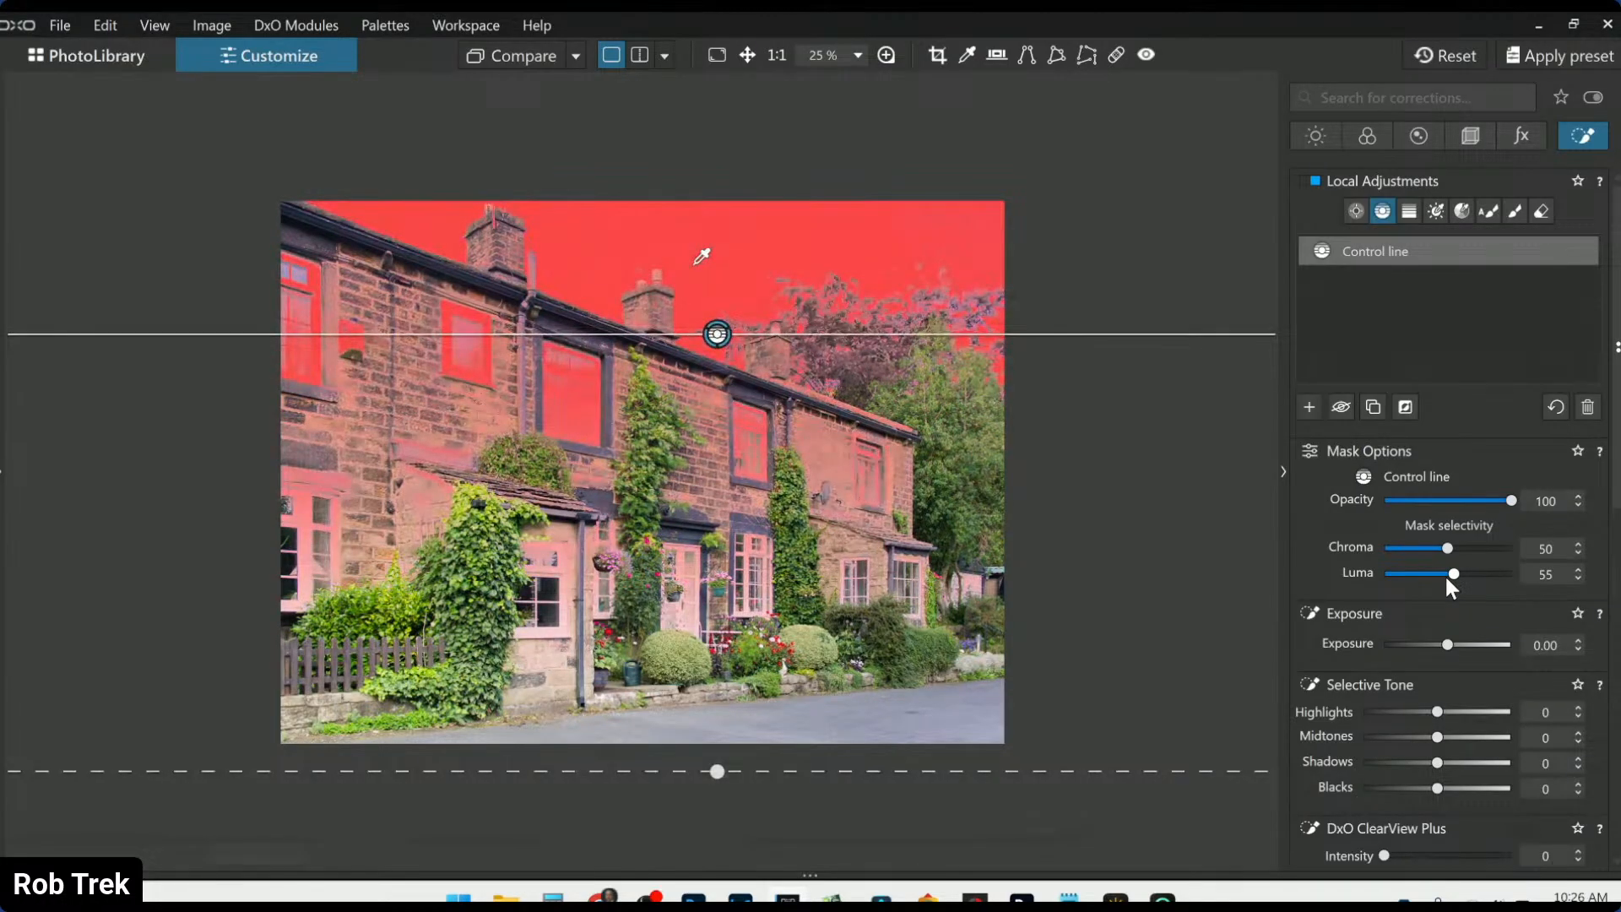
# Set the control line's Highlights to -99 and its DxO ClearView Plus intensity to 26
pyautogui.click(1397, 712)
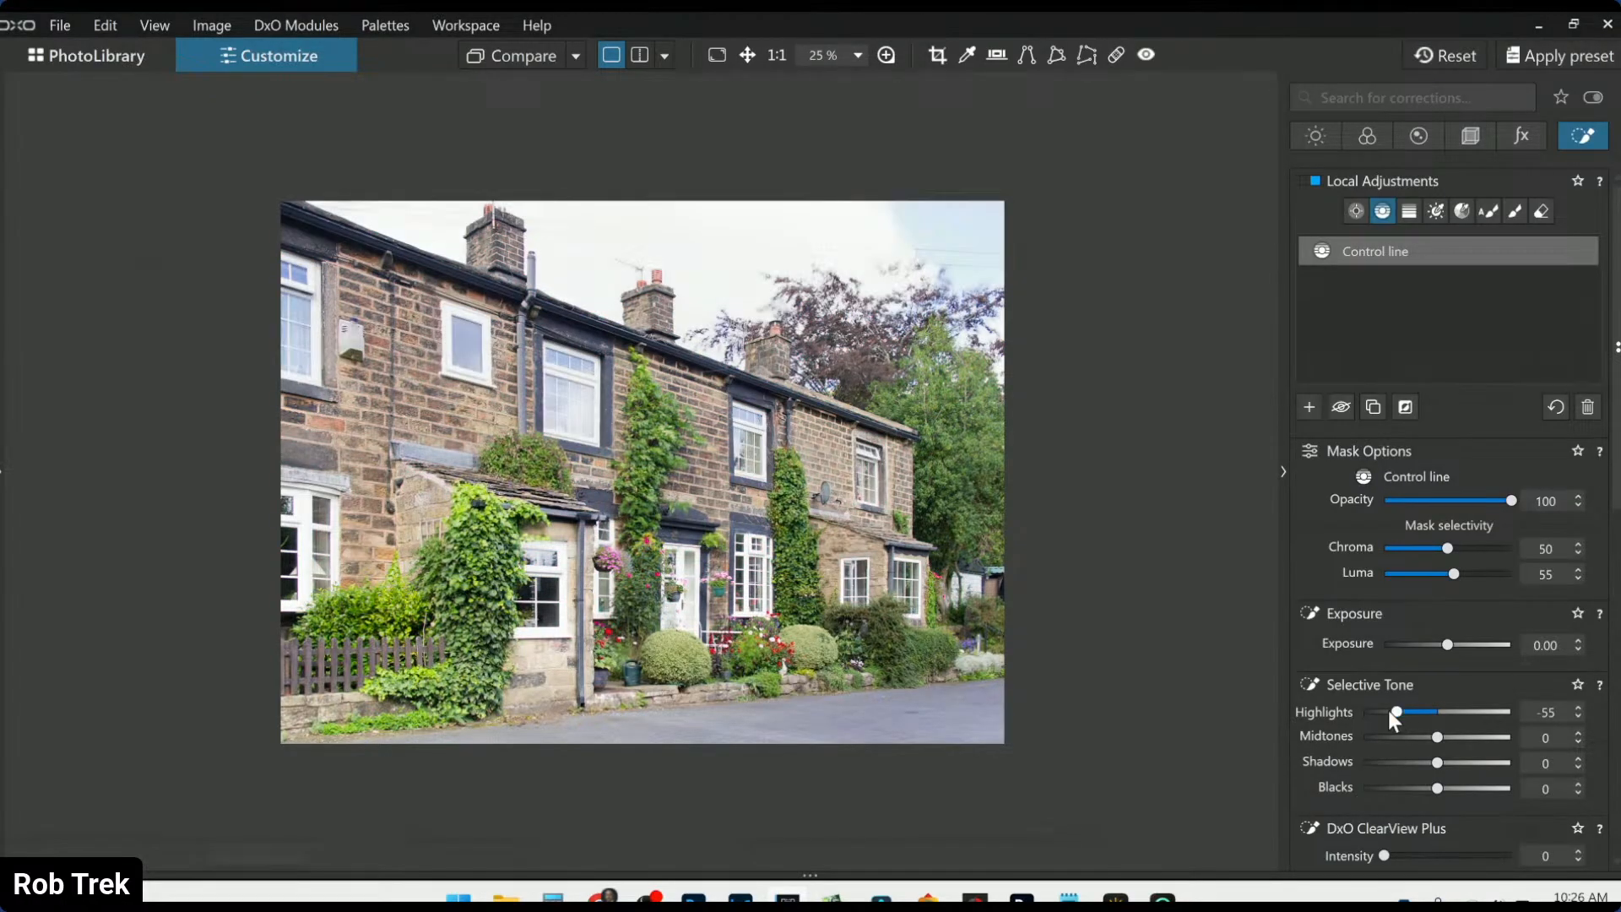
pyautogui.scroll(-1, 1384, 696)
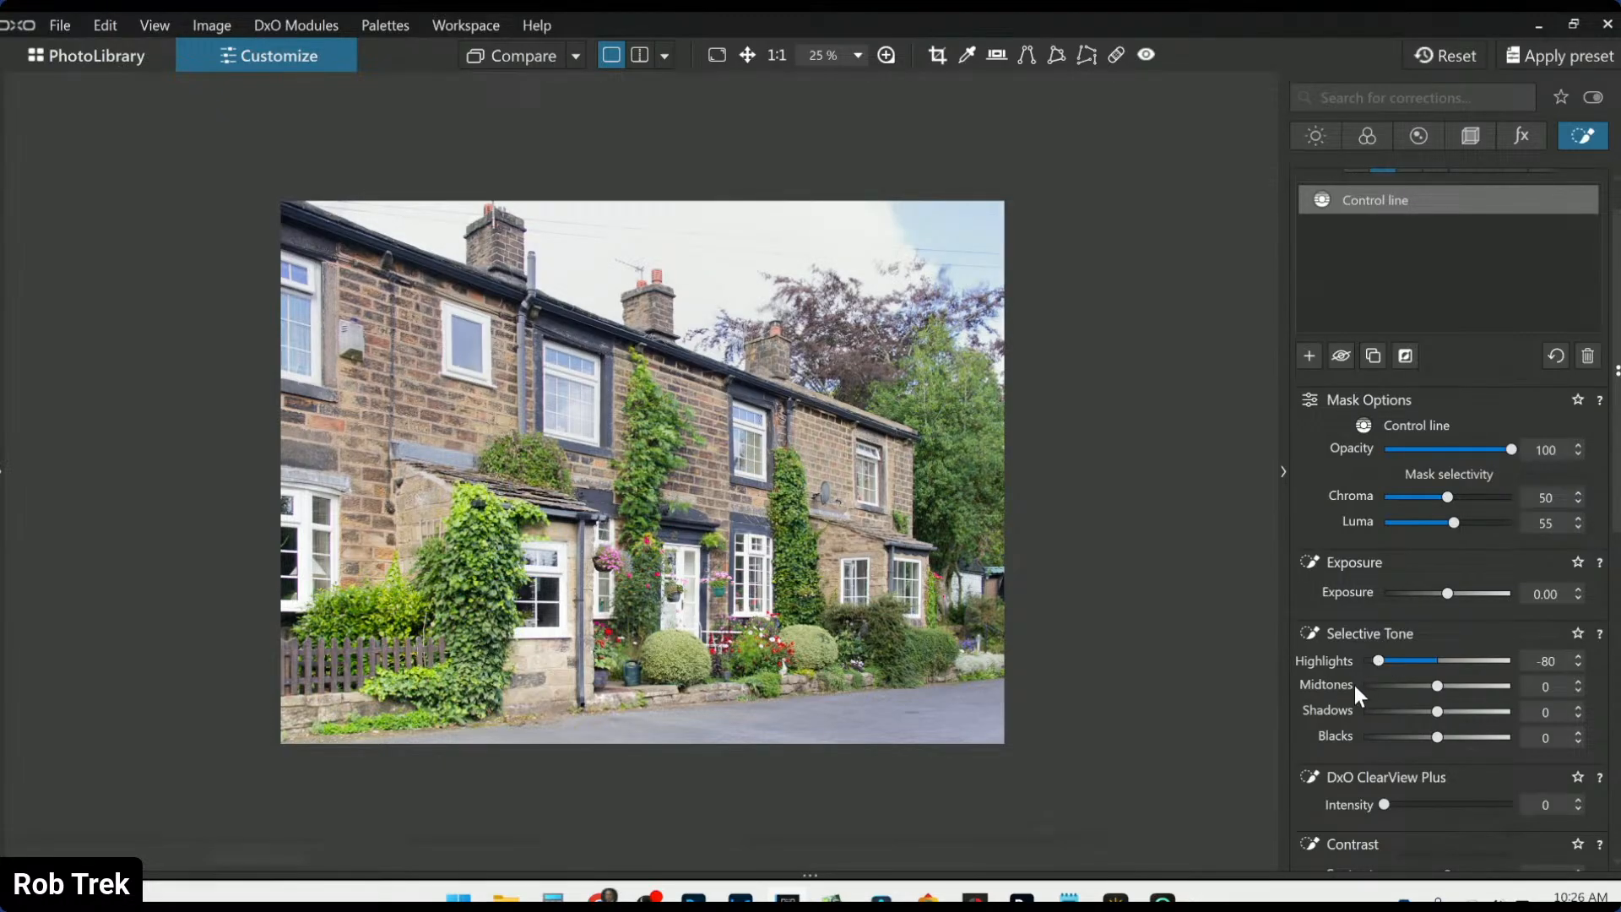
pyautogui.scroll(-1, 1343, 684)
pyautogui.moveTo(1385, 754); pyautogui.dragTo(1417, 758)
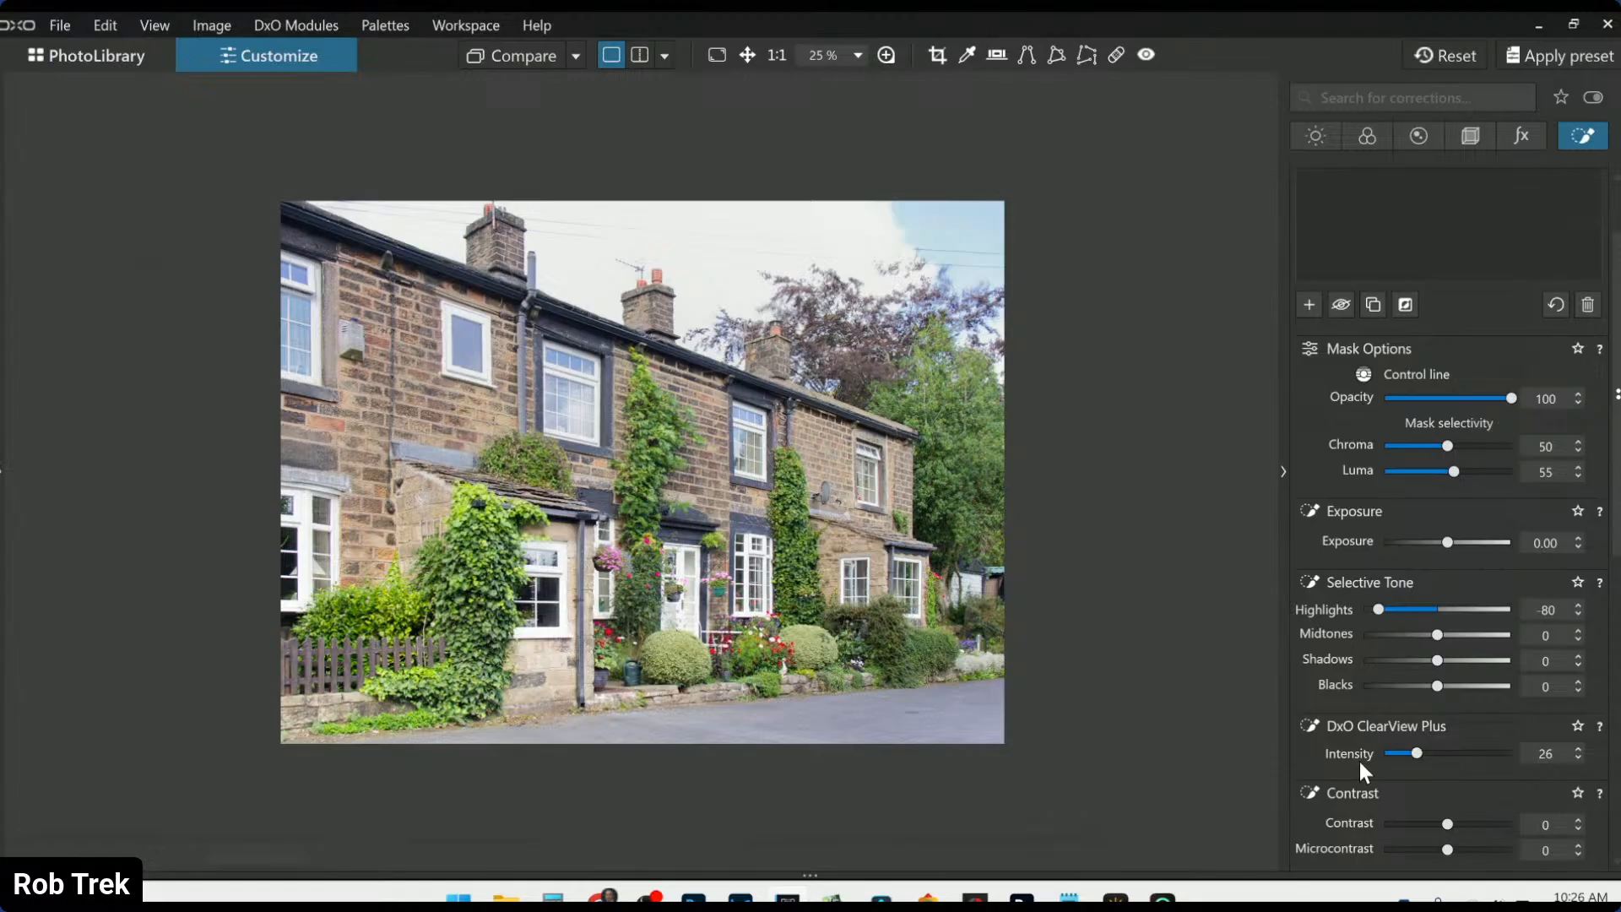
pyautogui.moveTo(1373, 610); pyautogui.dragTo(1355, 610)
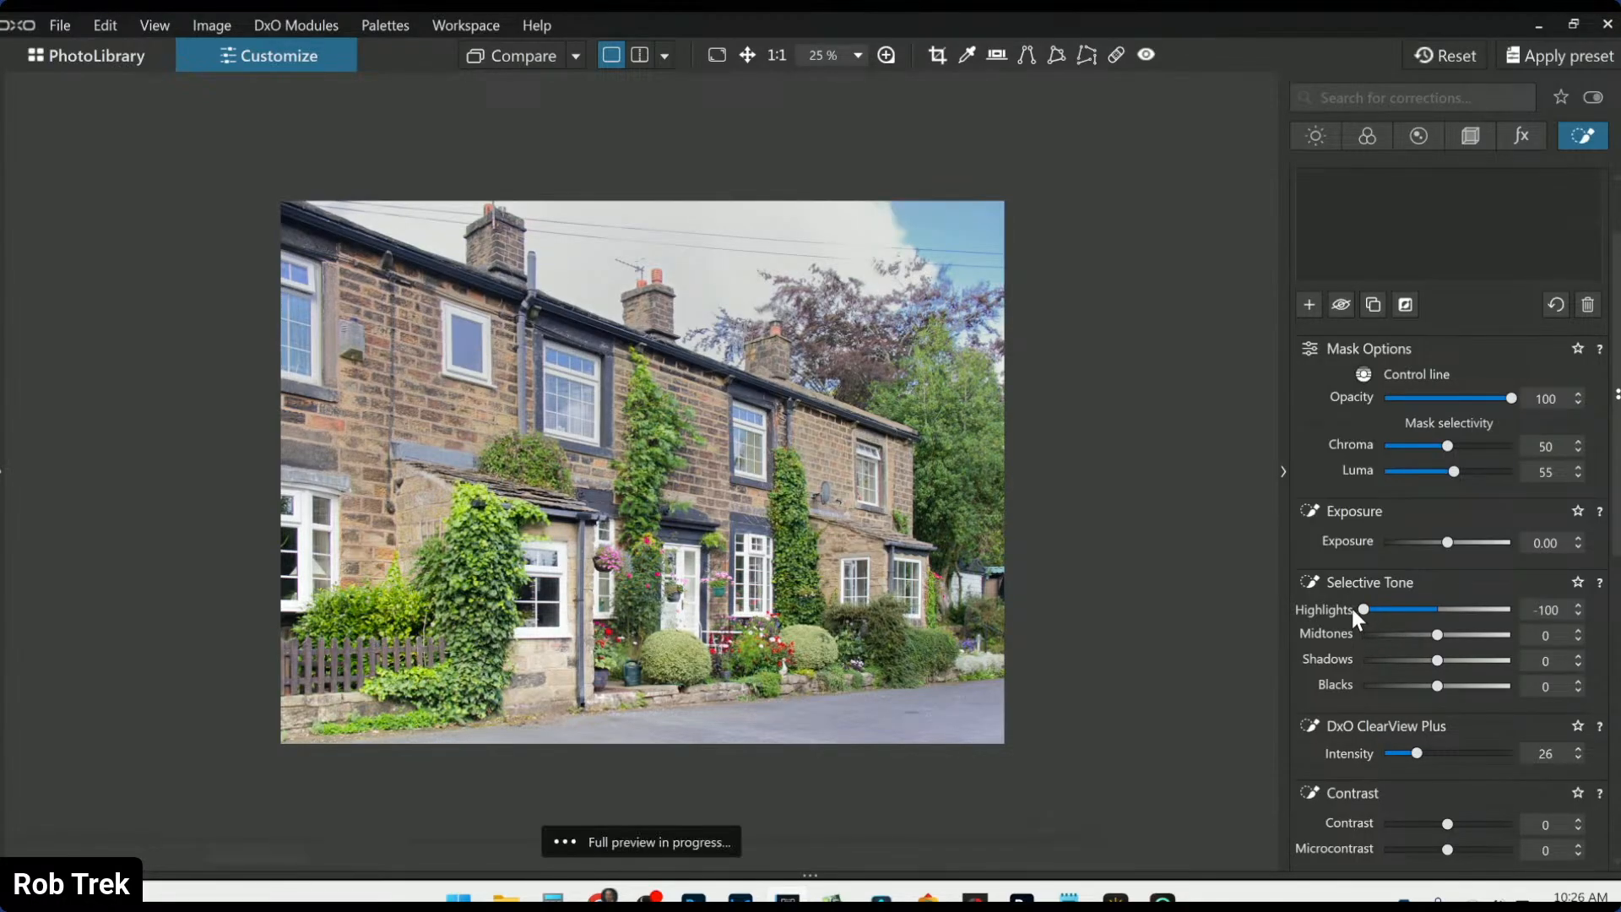
pyautogui.moveTo(1362, 610); pyautogui.dragTo(1365, 611)
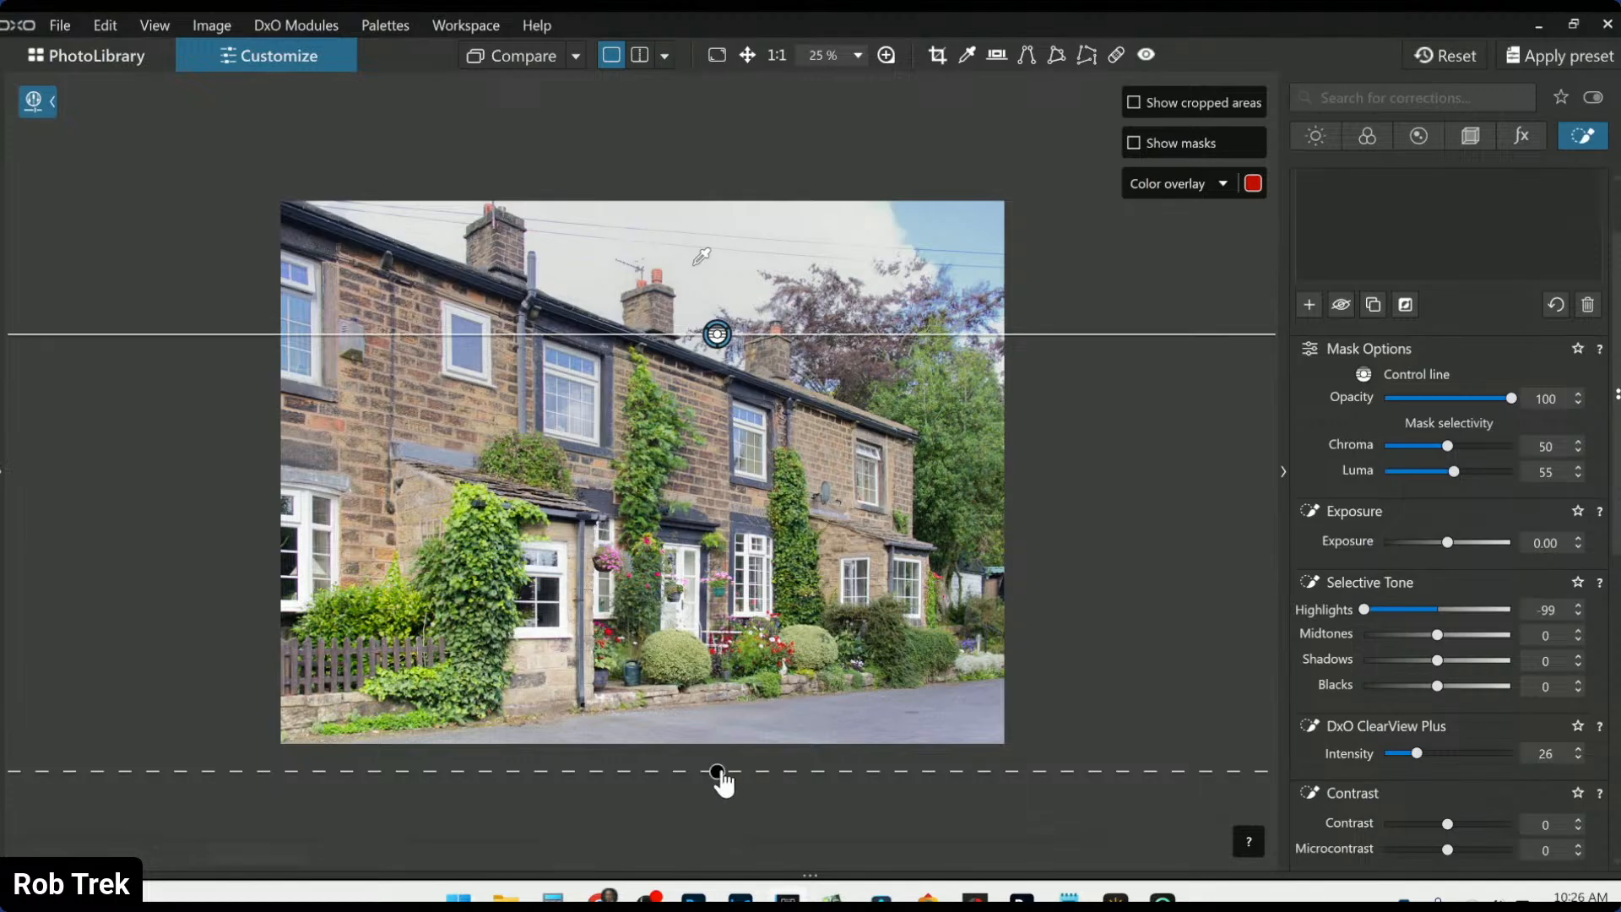
# Raise the sky control line slightly, and rotate it to follow the downward slope of the cottage roofline
pyautogui.moveTo(723, 775)
pyautogui.mouseDown()
pyautogui.moveTo(730, 688)
pyautogui.moveTo(722, 794)
pyautogui.mouseUp()
pyautogui.moveTo(716, 334); pyautogui.dragTo(717, 312)
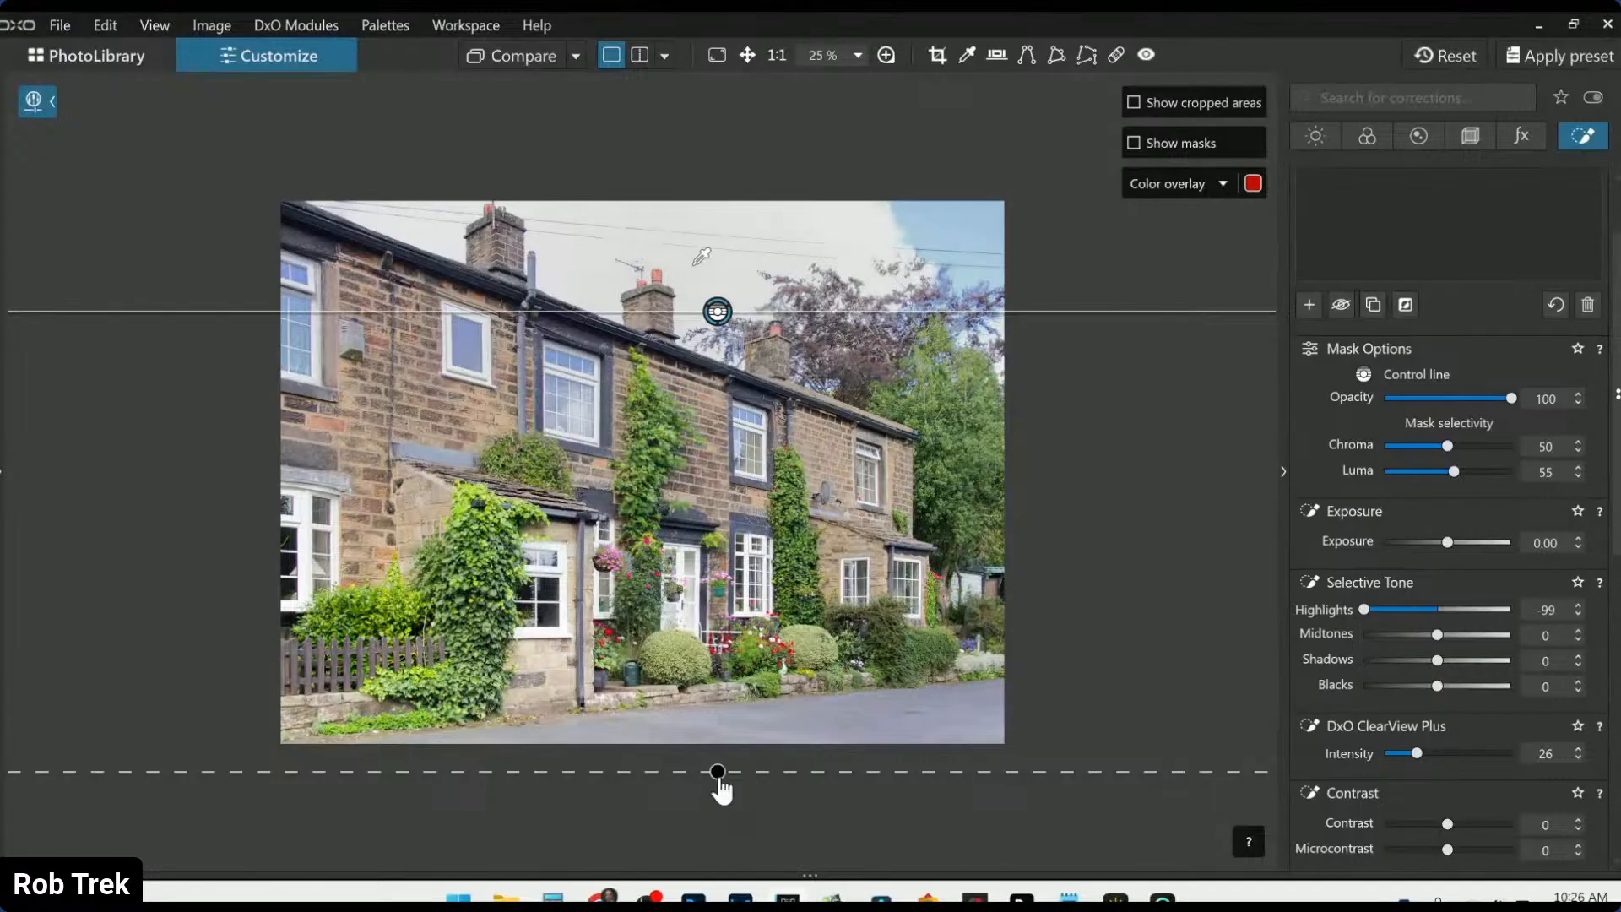
pyautogui.moveTo(719, 778); pyautogui.dragTo(701, 773)
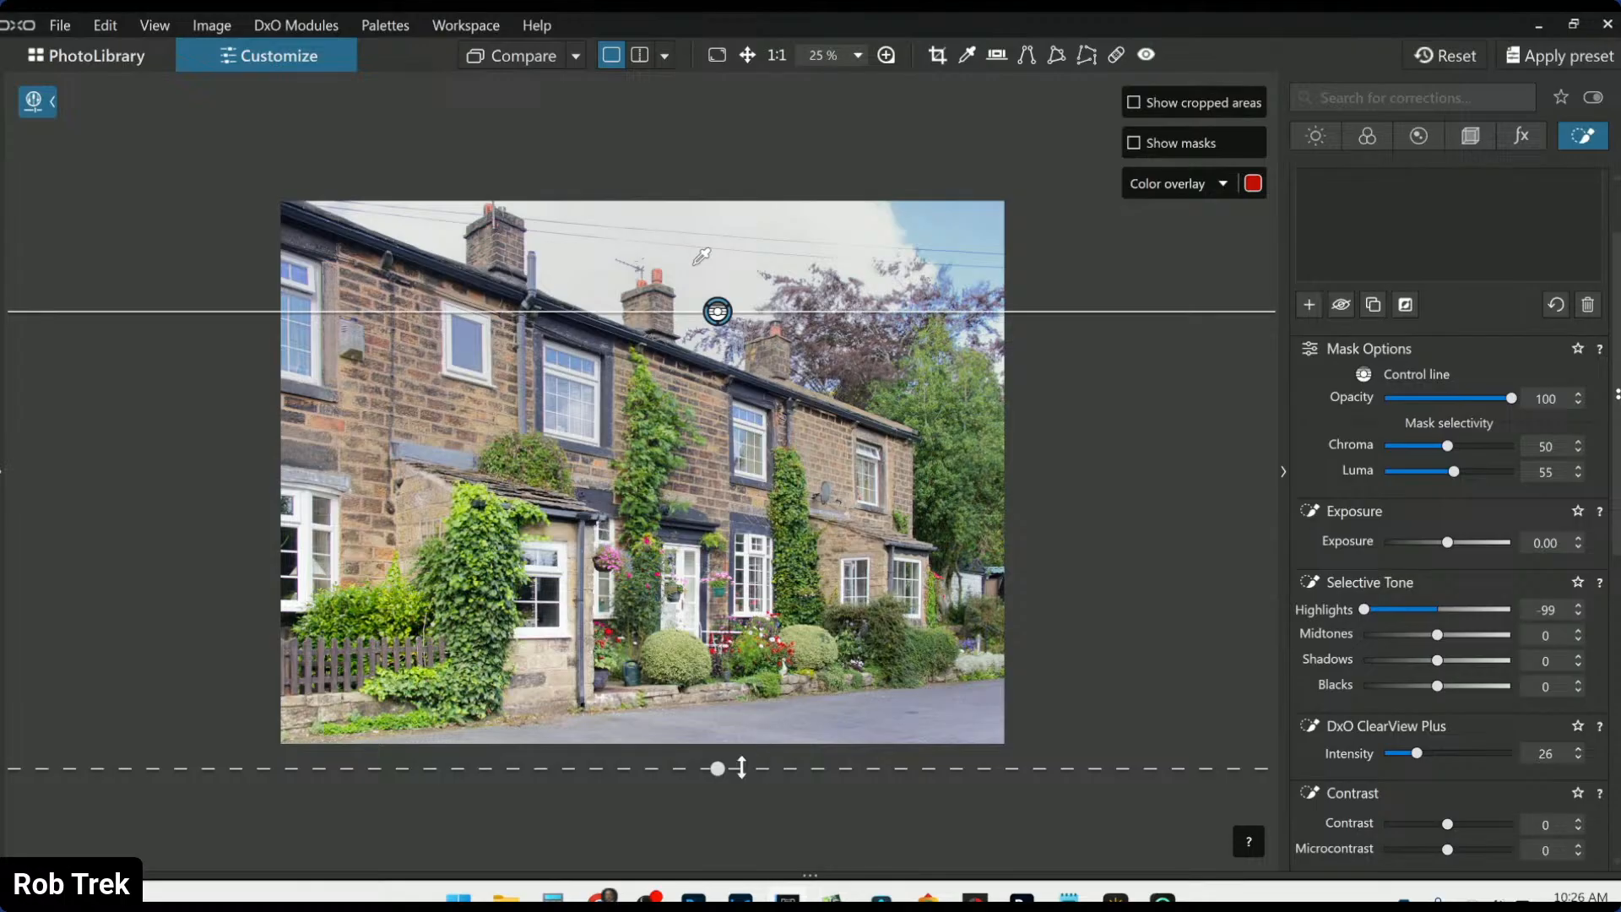
pyautogui.scroll(-2, 712, 791)
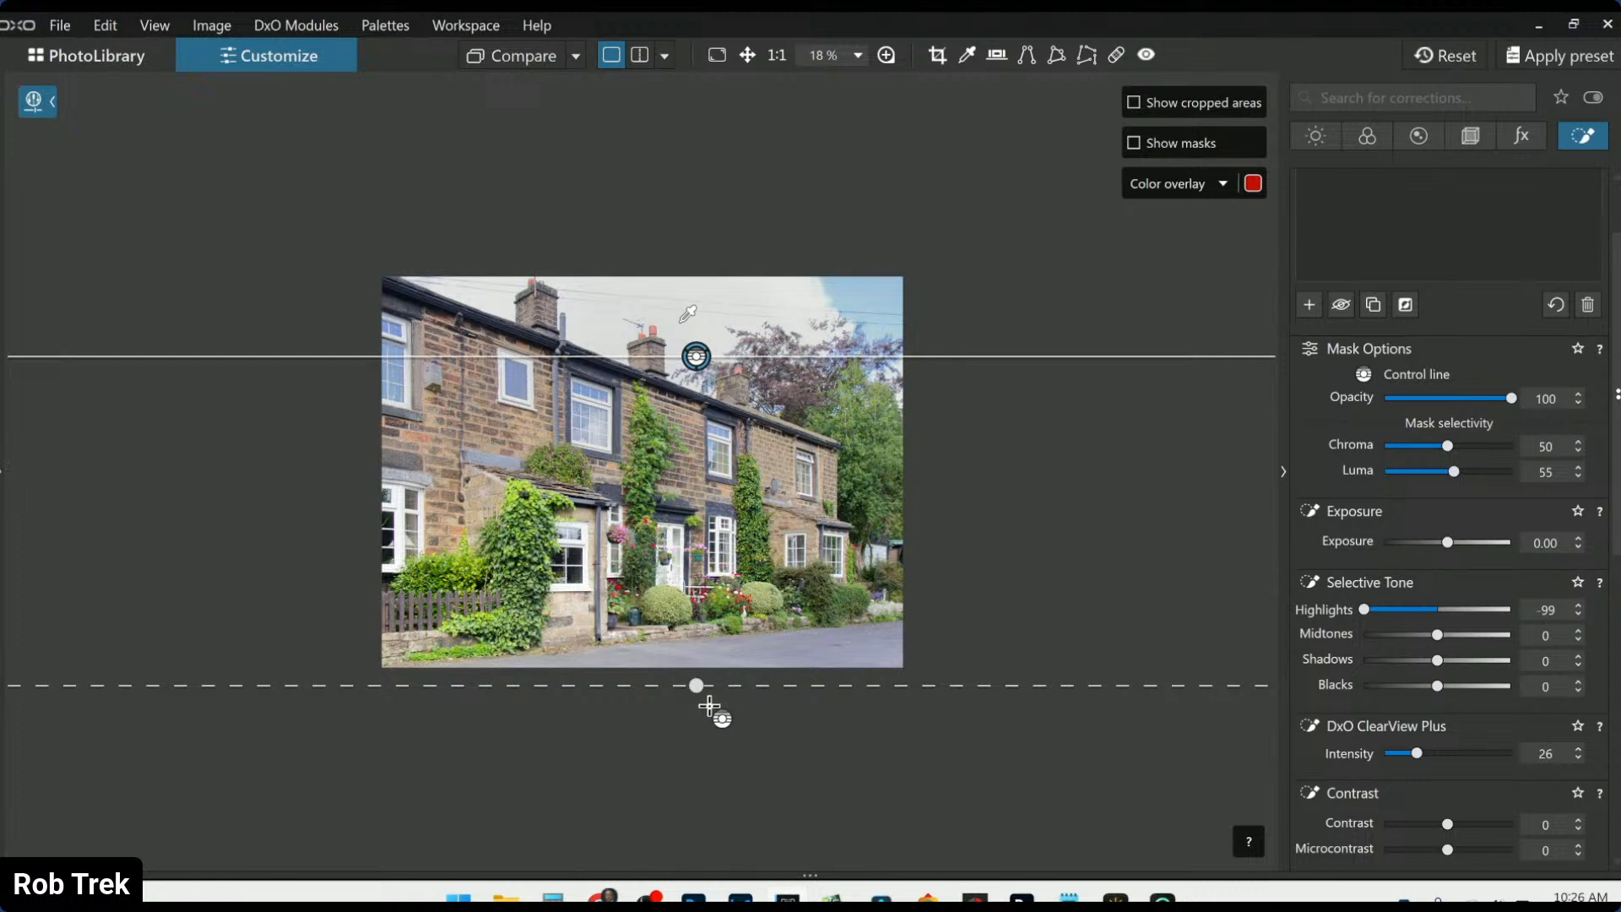
pyautogui.moveTo(697, 697); pyautogui.dragTo(629, 699)
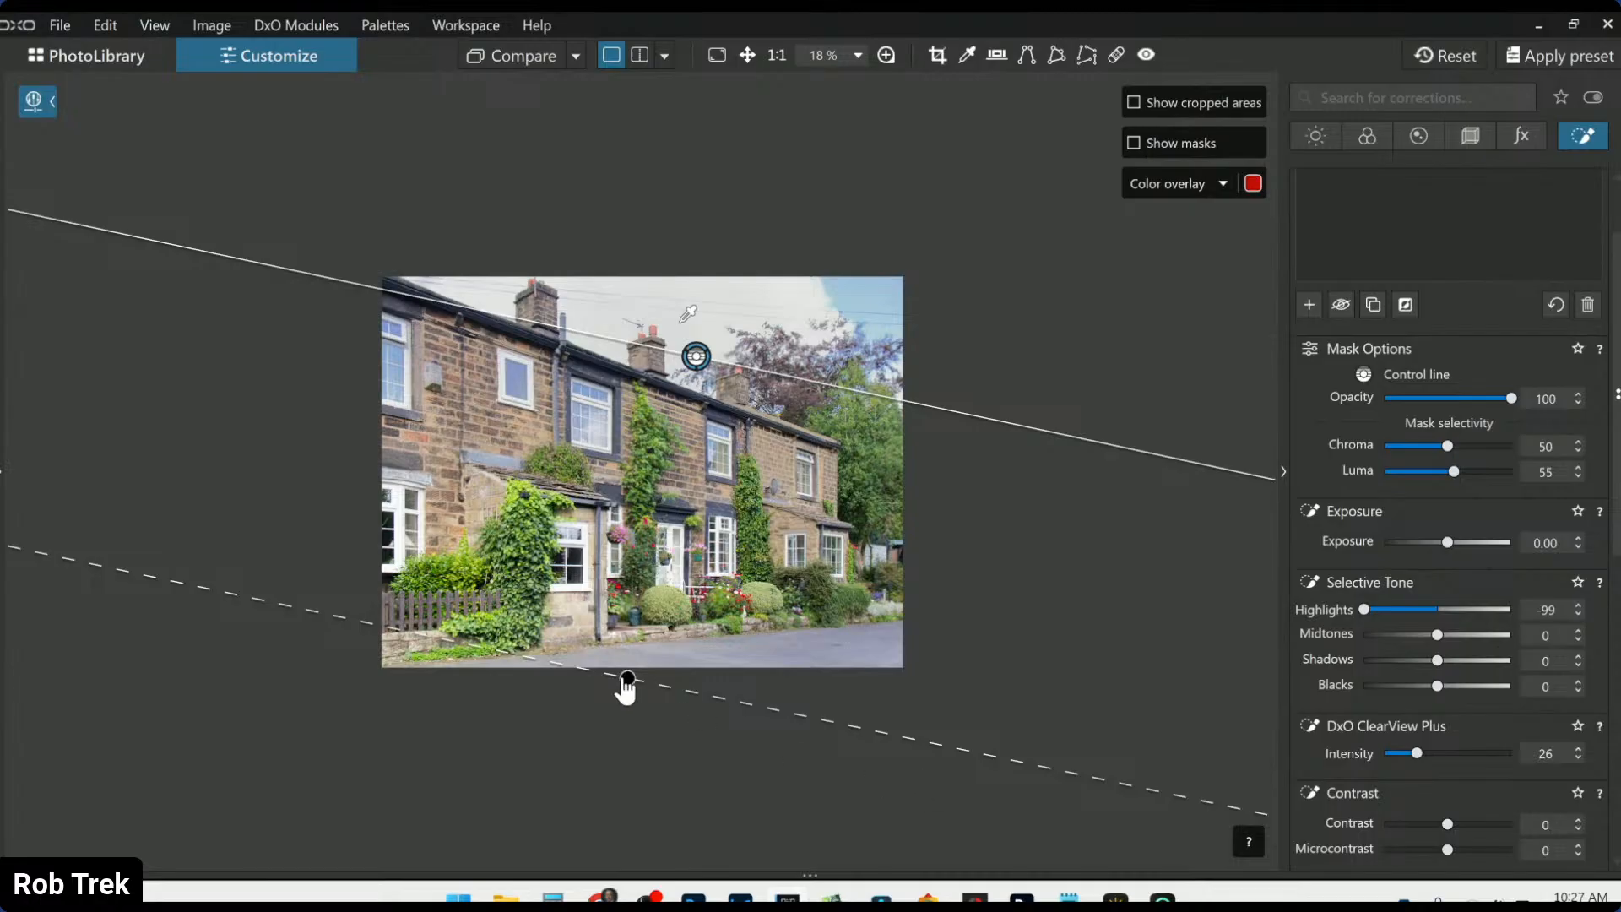
pyautogui.scroll(2, 626, 688)
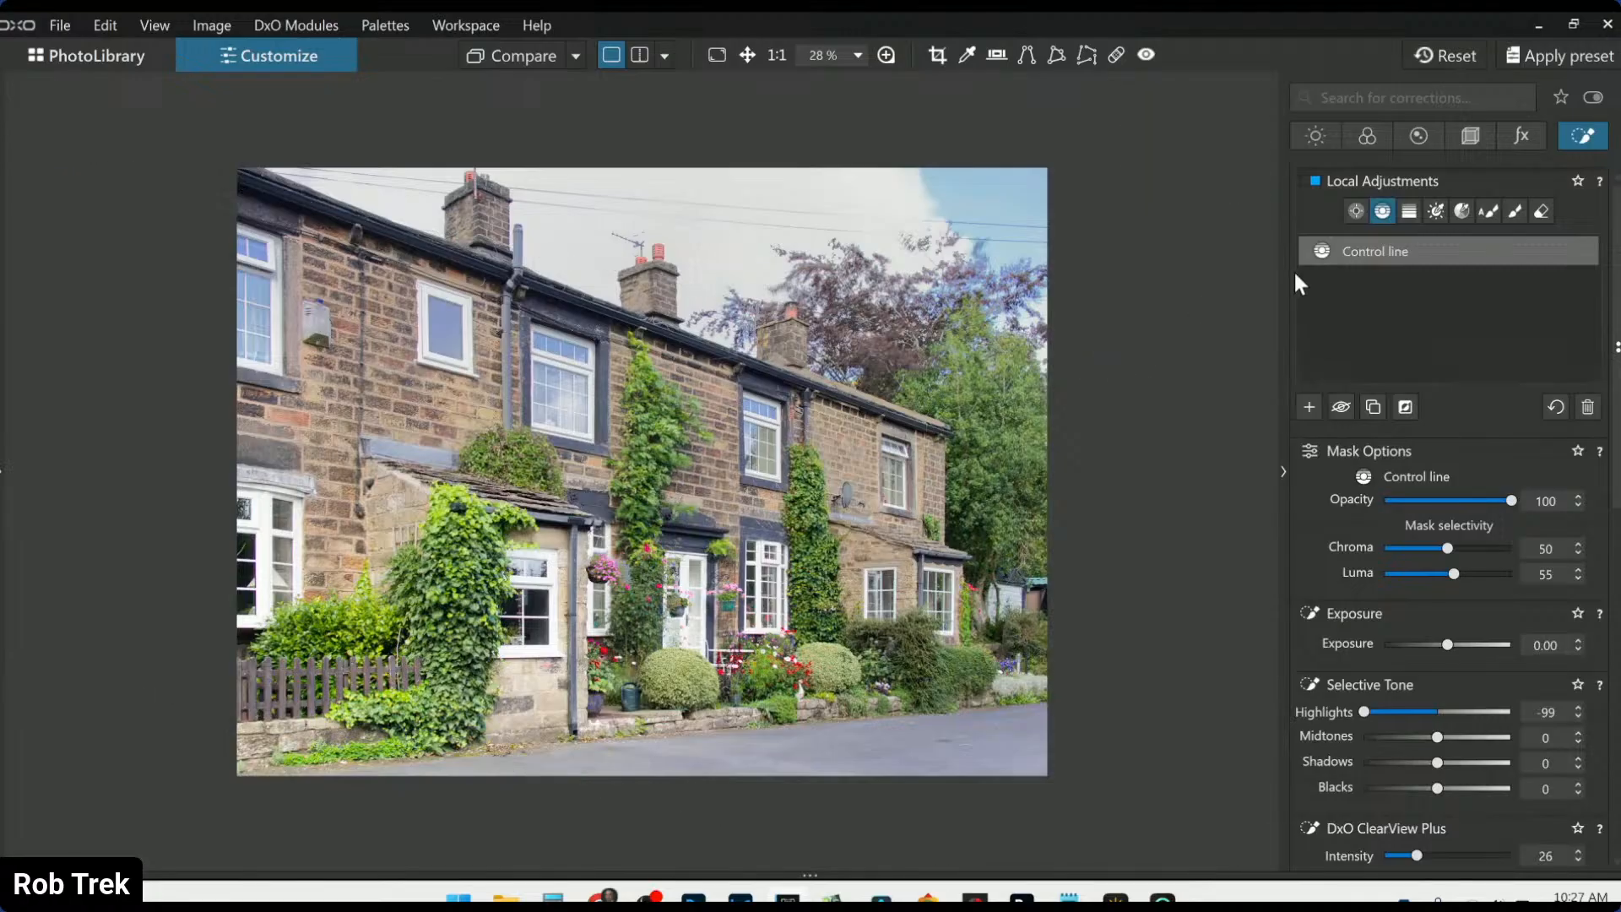
# Create a new control point mask on the pink hanging basket, with further points on the basket beside the door and the red flower bed
pyautogui.click(1310, 407)
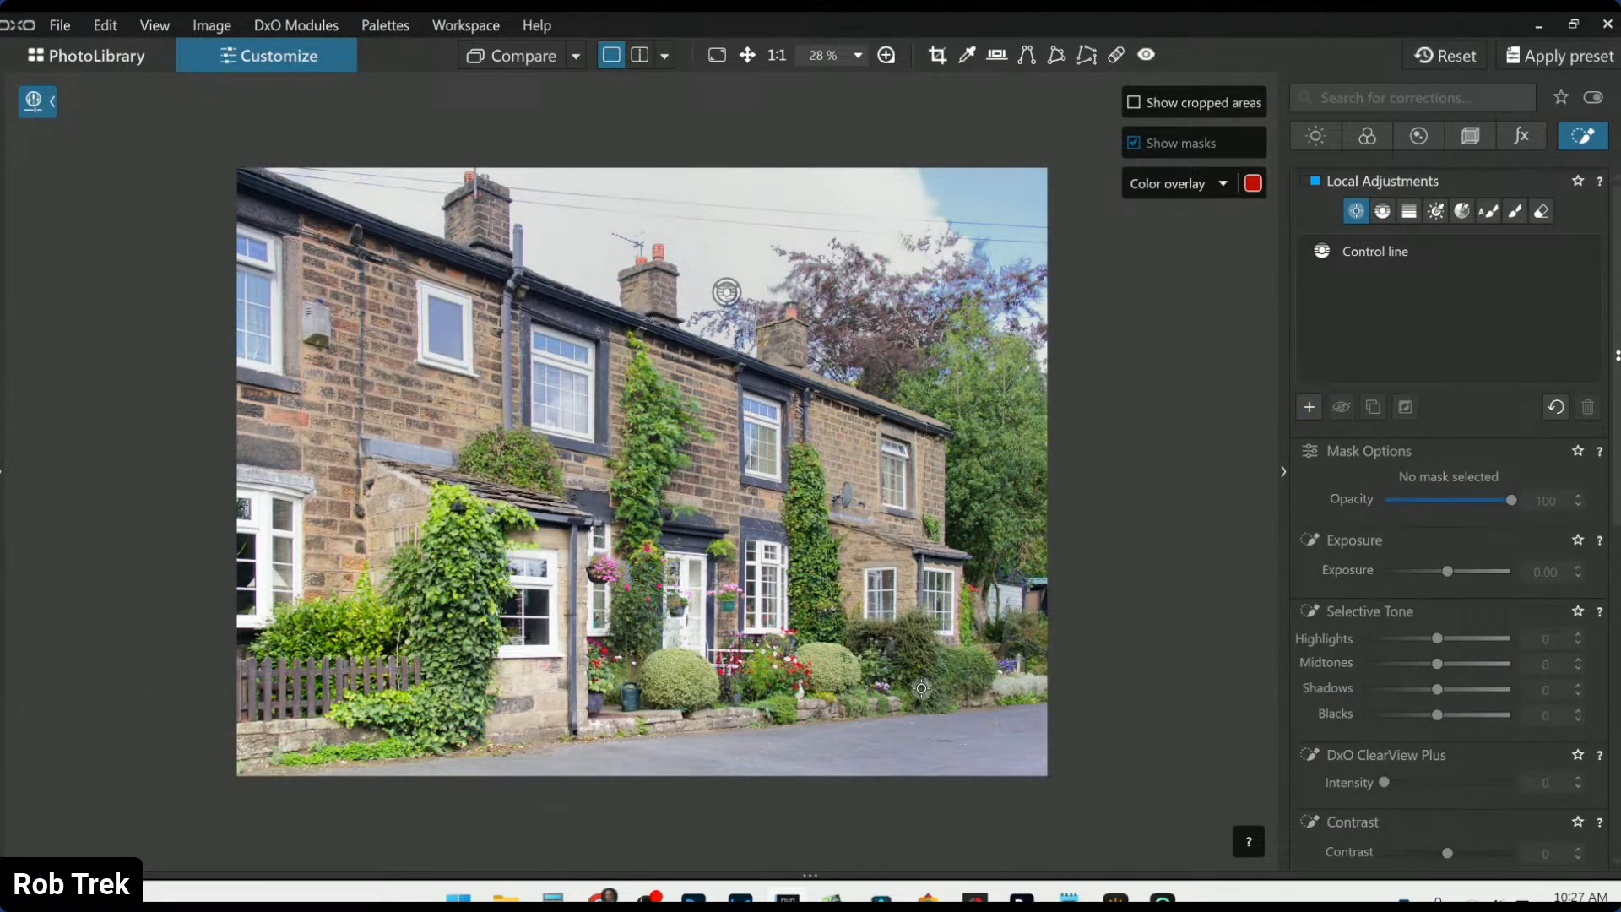
pyautogui.click(608, 572)
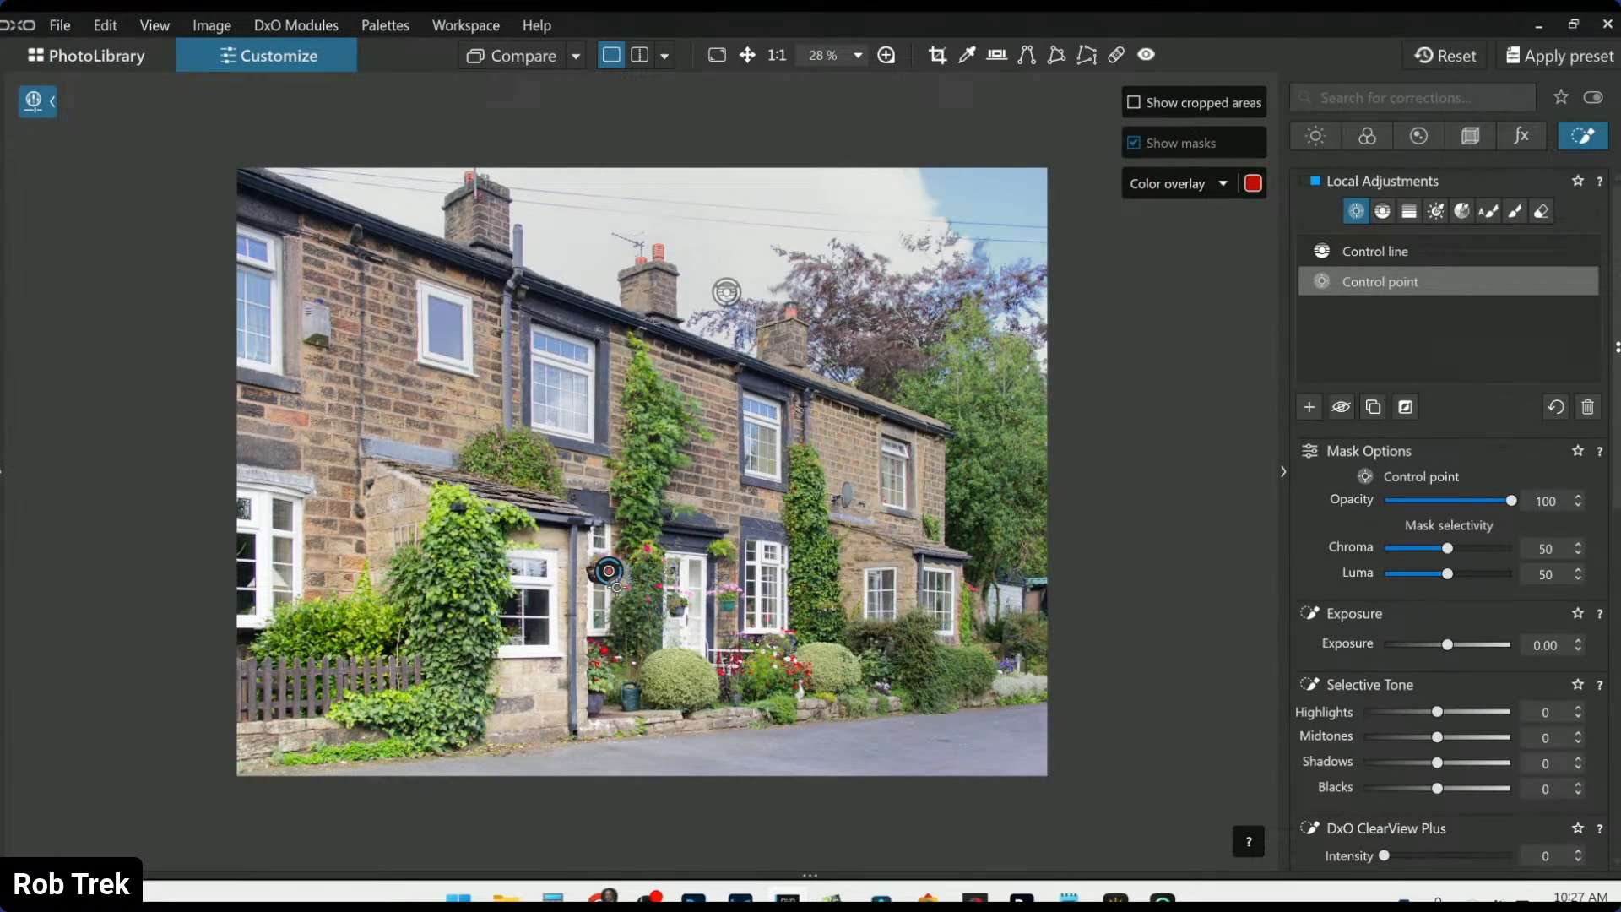
pyautogui.scroll(4, 609, 583)
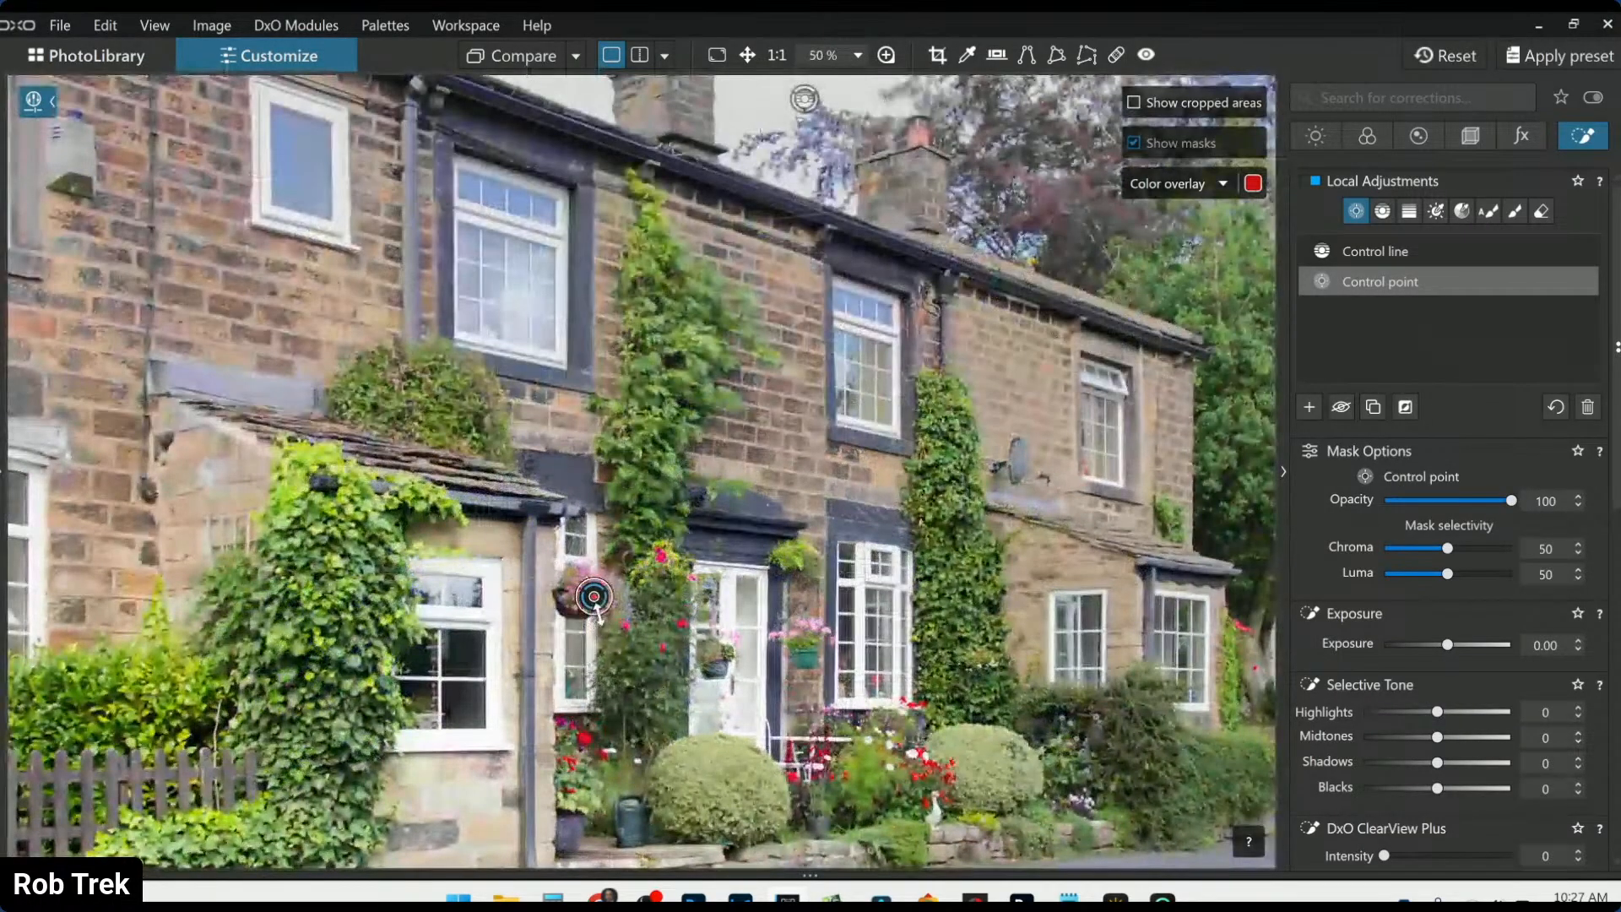
pyautogui.moveTo(658, 719); pyautogui.dragTo(672, 751)
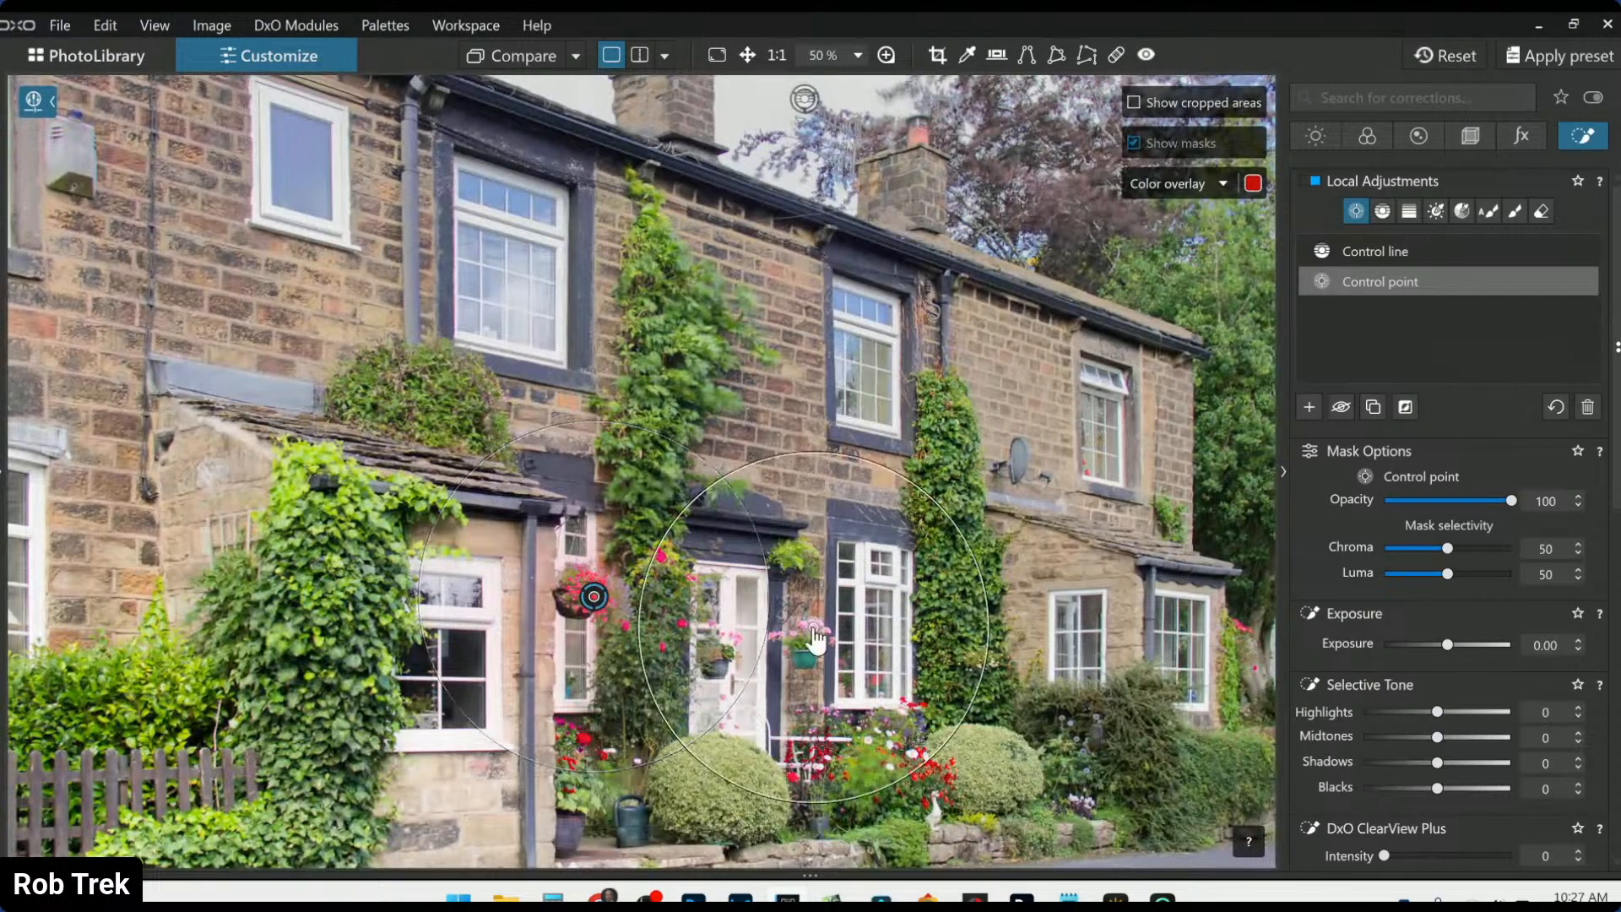
pyautogui.click(928, 770)
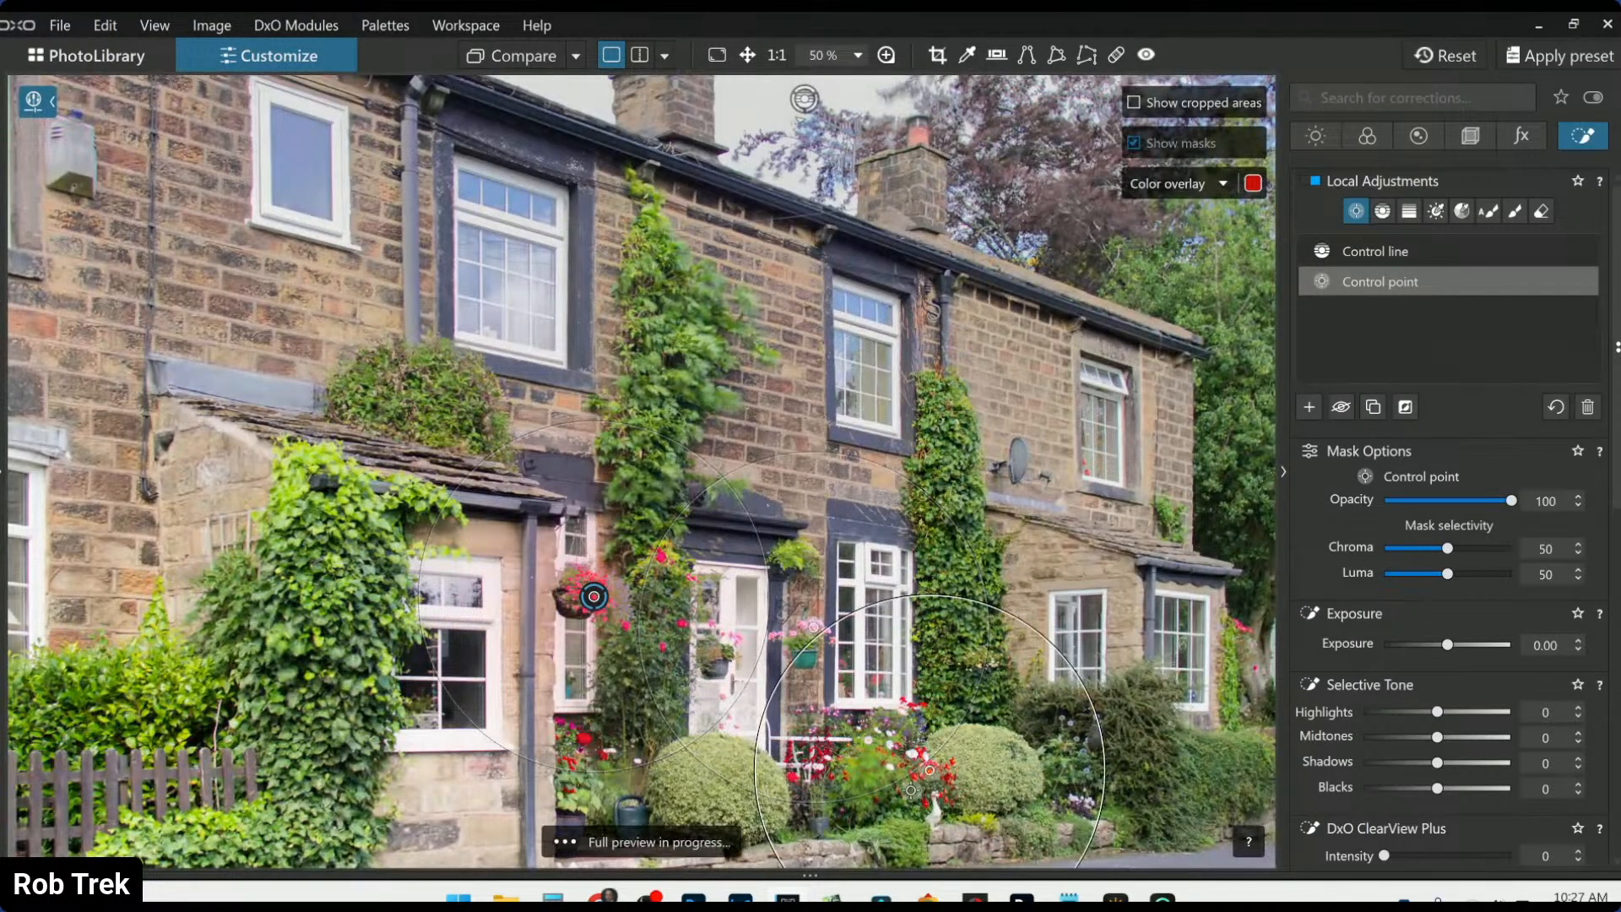
pyautogui.click(792, 777)
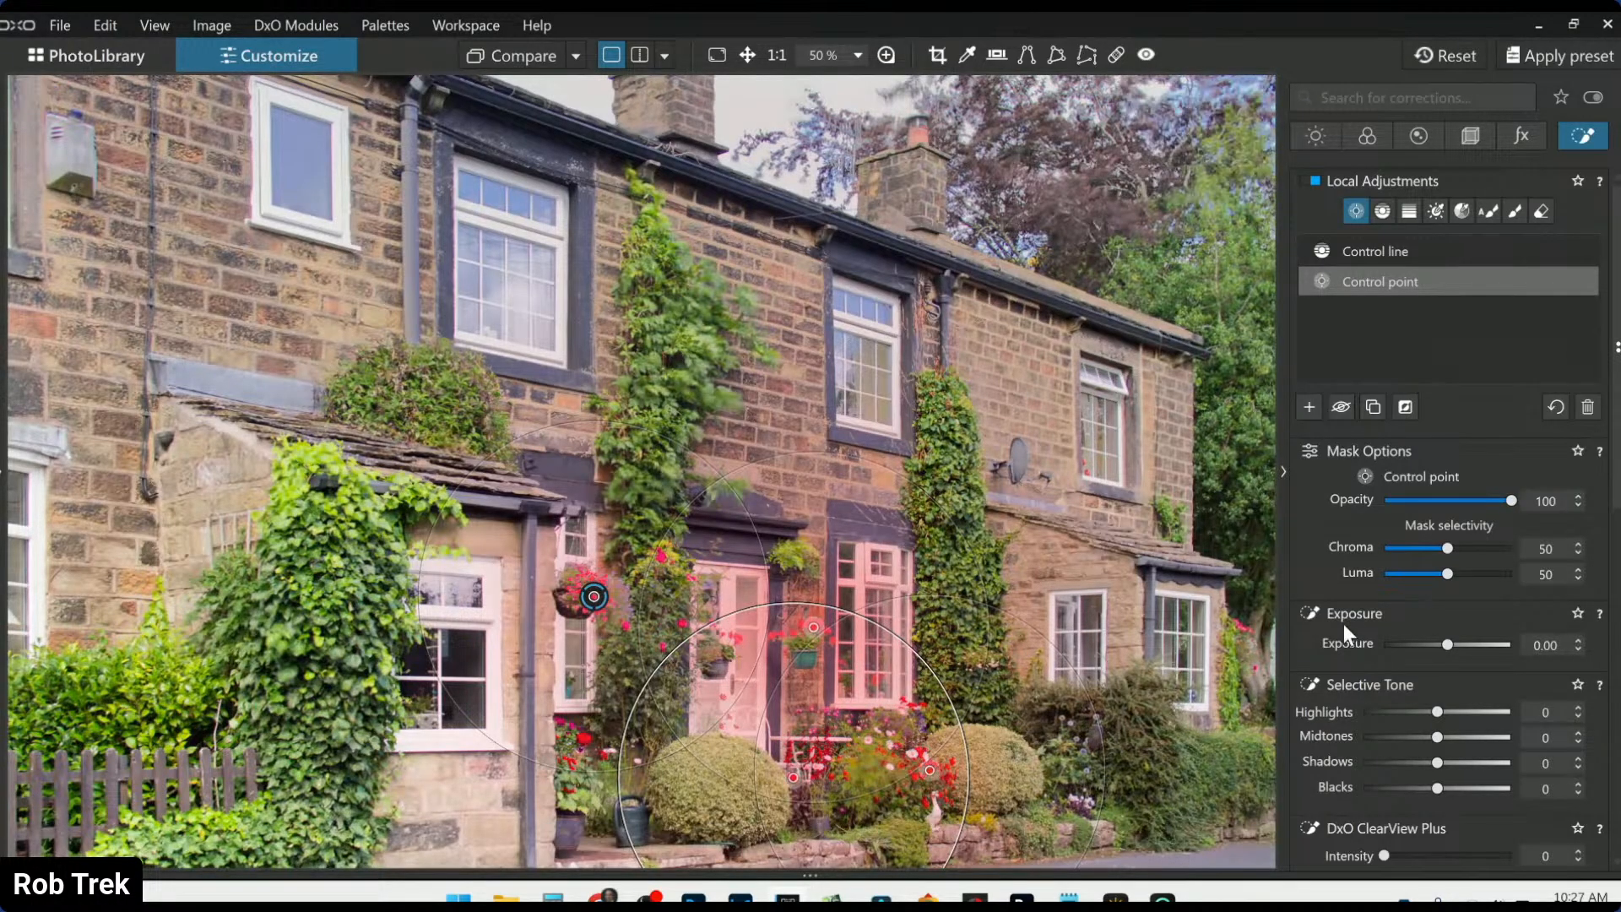
# Shift the flower mask's HSL red channel range towards magenta and set that channel's Saturation to 47
pyautogui.scroll(-10, 1344, 627)
pyautogui.scroll(-2, 1349, 635)
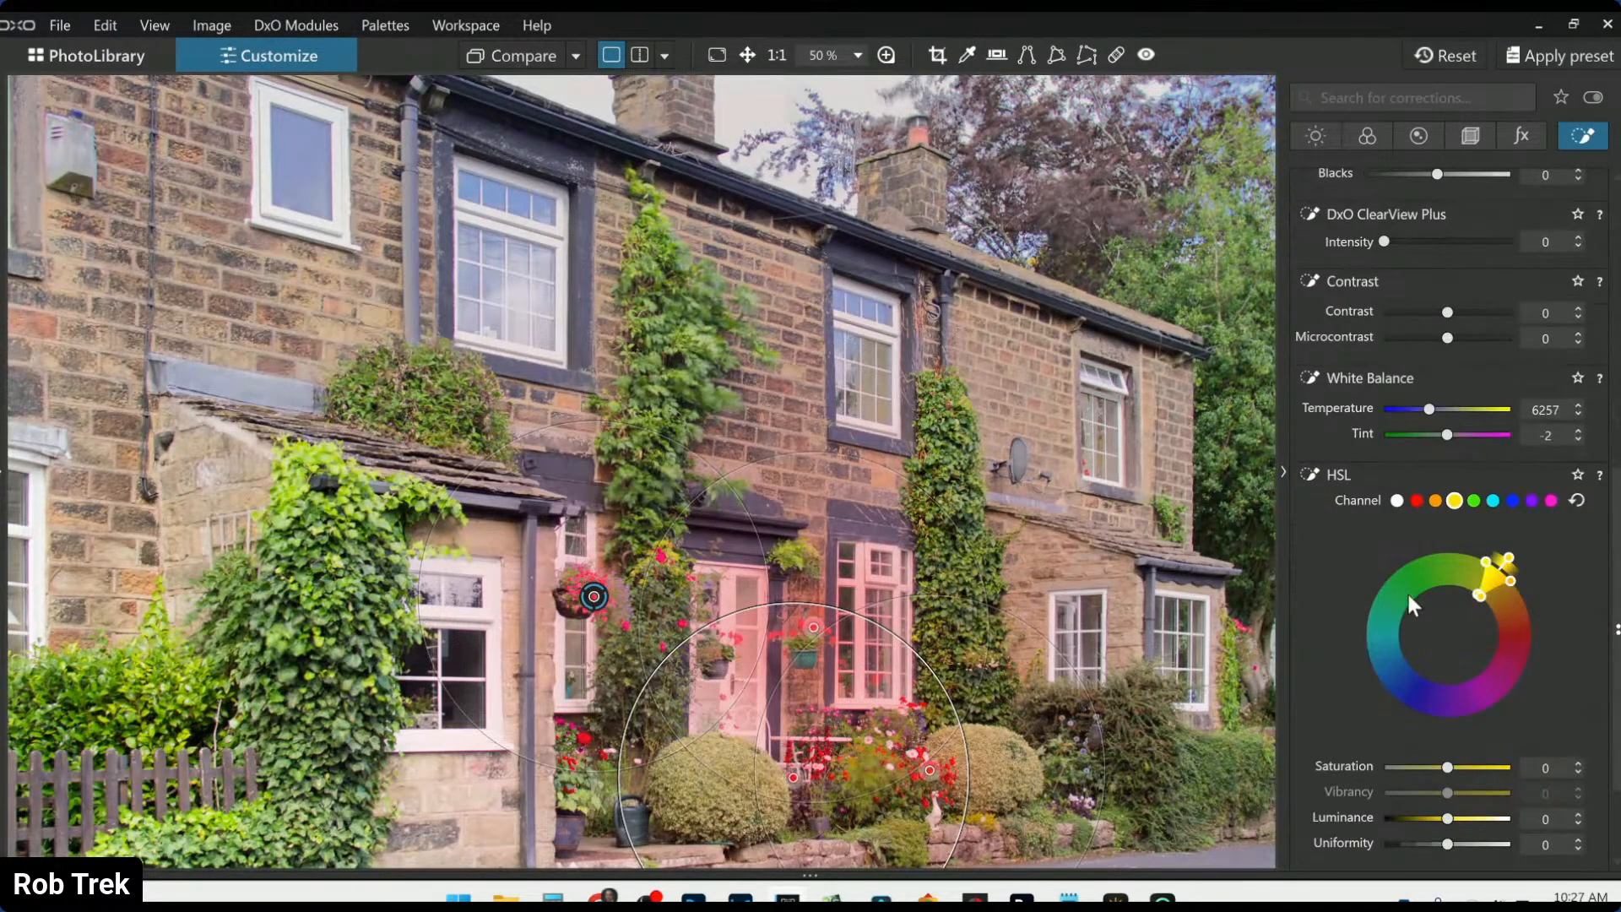
pyautogui.click(1416, 501)
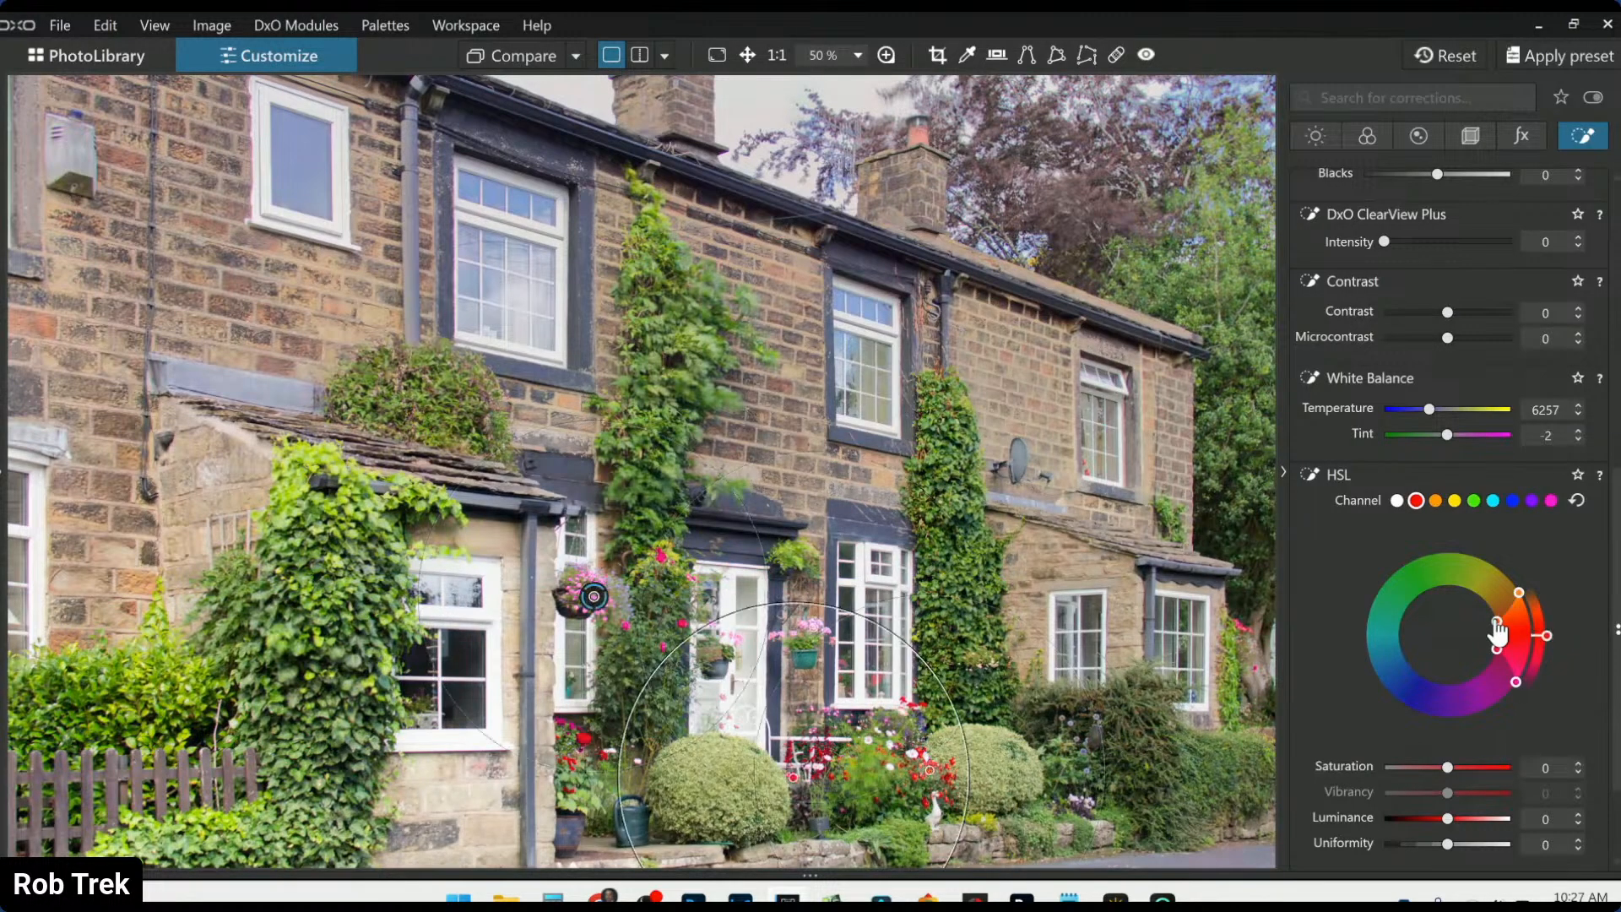
pyautogui.moveTo(1494, 665); pyautogui.dragTo(1475, 675)
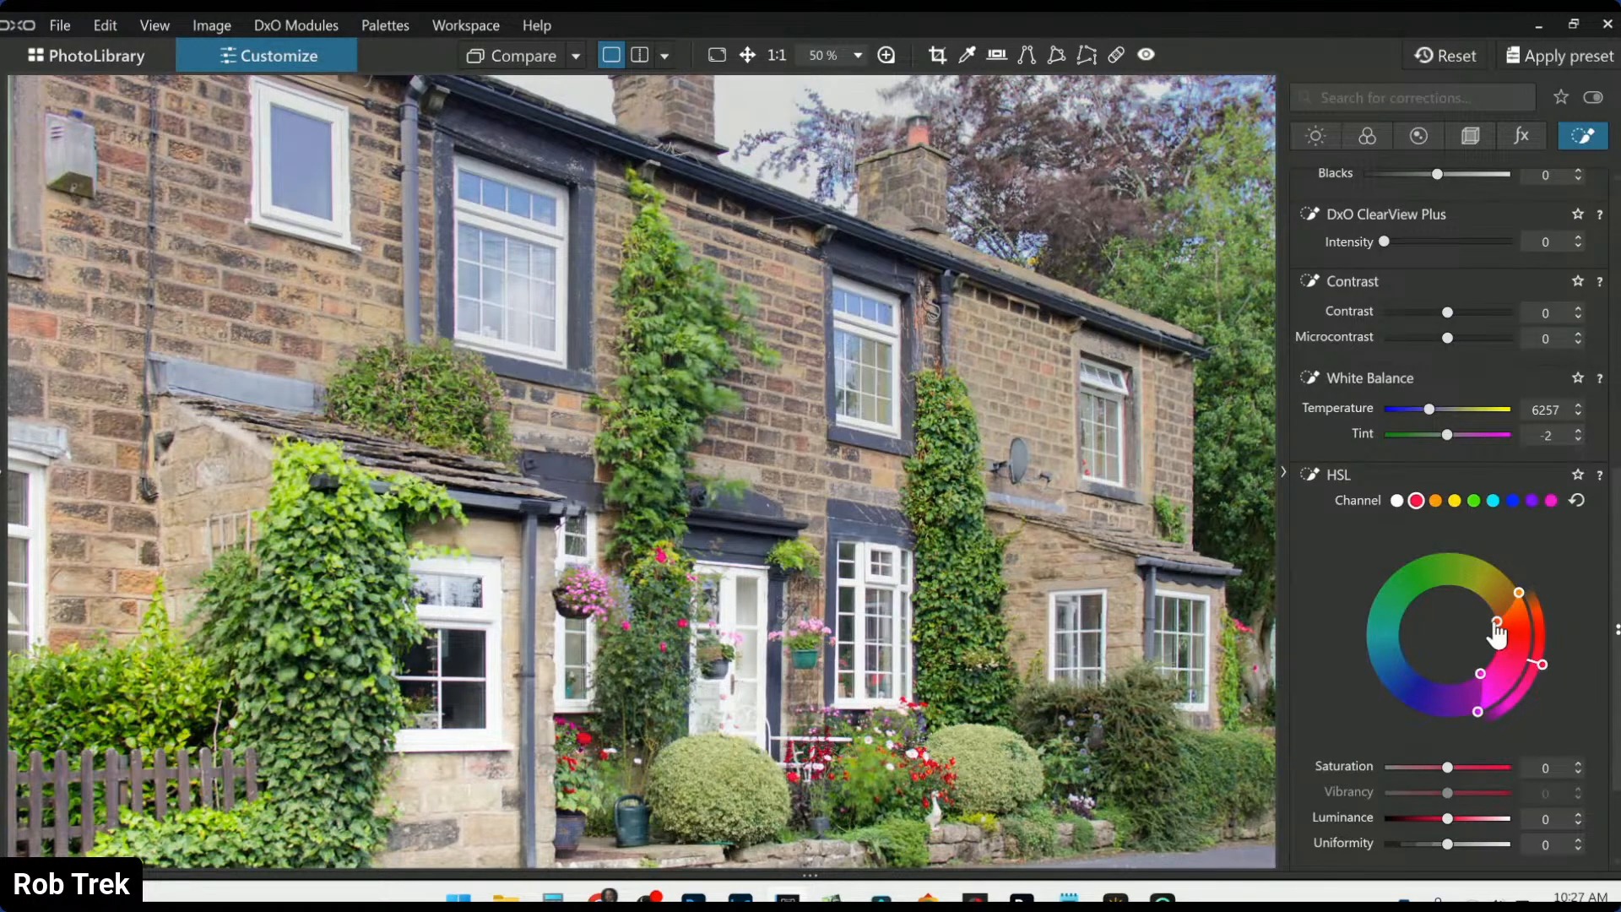
pyautogui.moveTo(1496, 633); pyautogui.dragTo(1499, 639)
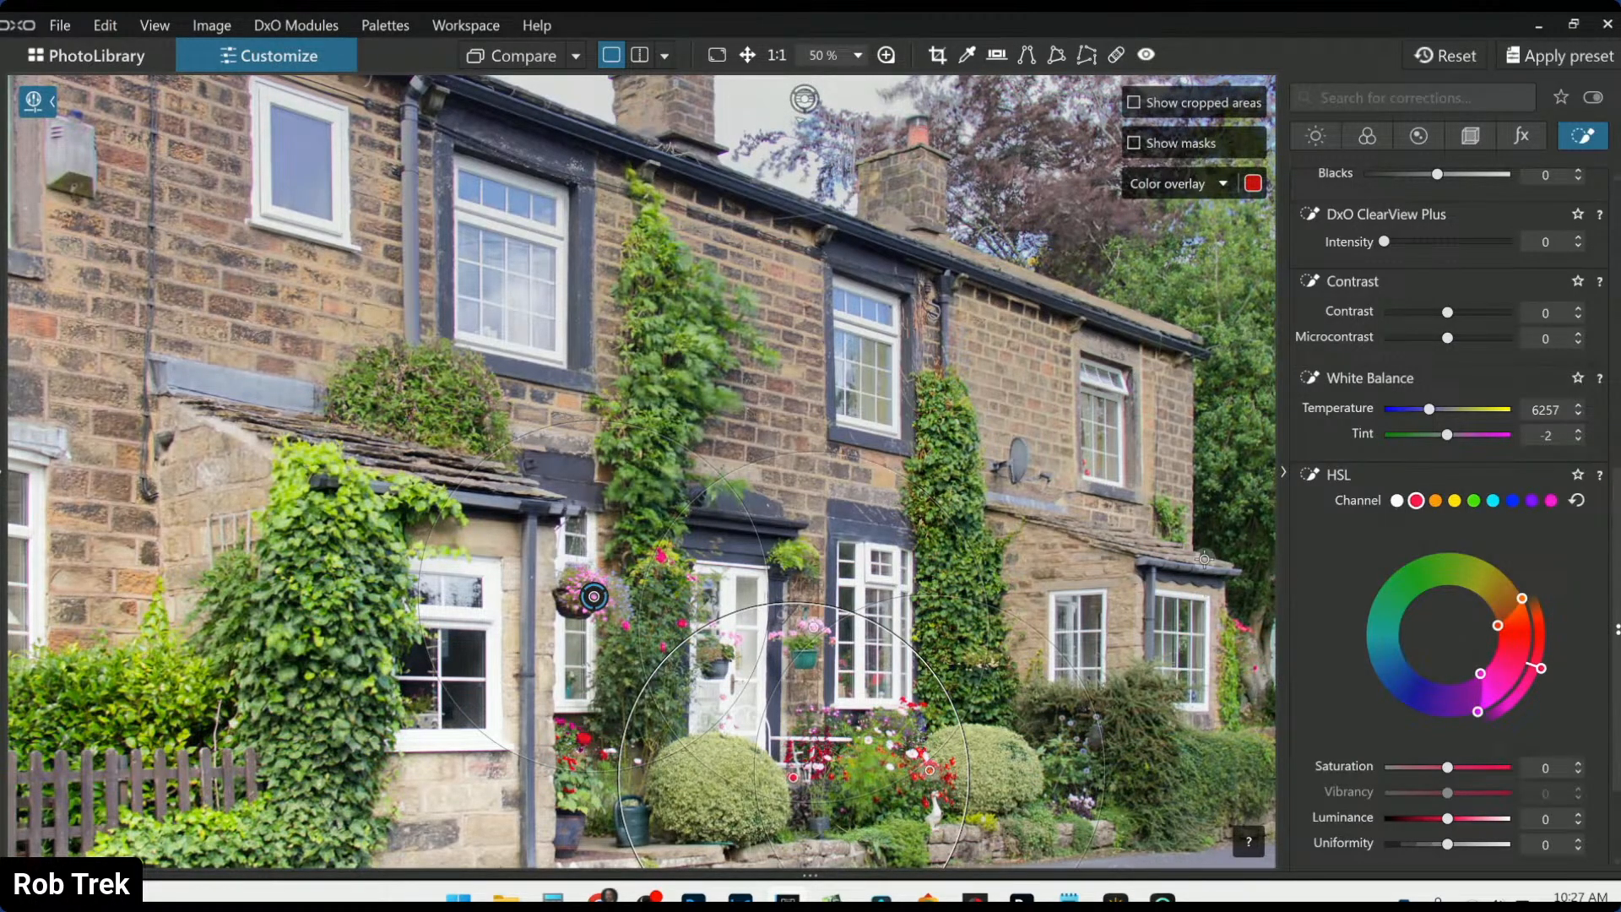
pyautogui.moveTo(1482, 688); pyautogui.dragTo(1475, 683)
pyautogui.moveTo(1497, 629); pyautogui.dragTo(1498, 630)
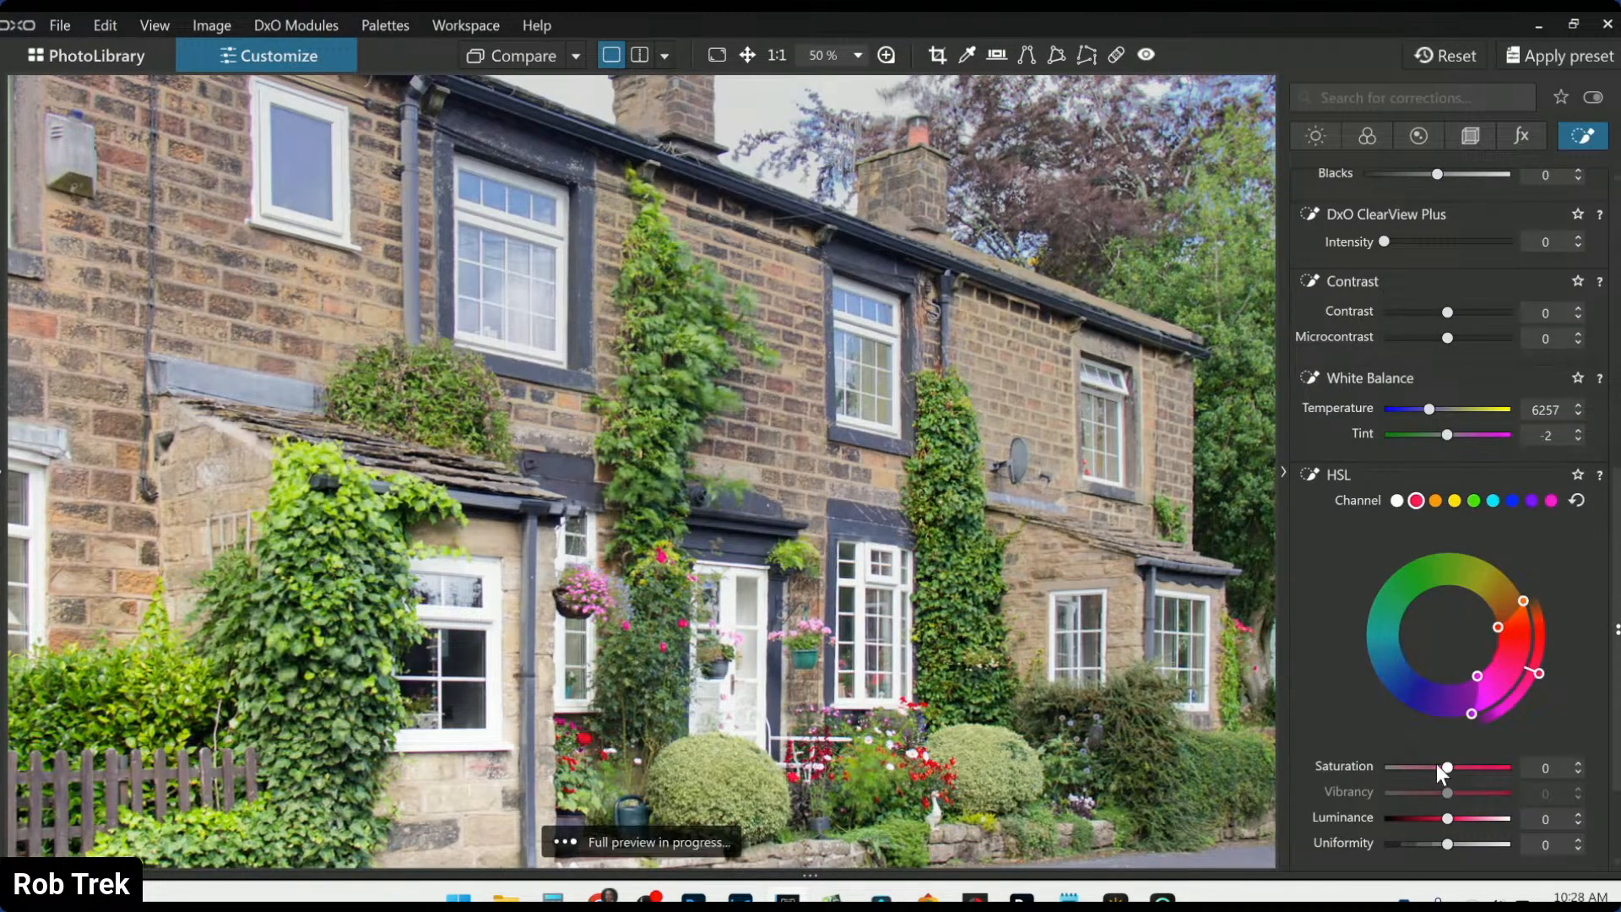
pyautogui.moveTo(1447, 766); pyautogui.dragTo(1476, 769)
# Add control points on the red flowers beside the far window, with a reduced radius, and on the lavender, and extend the HSL range towards purple
pyautogui.scroll(-3, 931, 703)
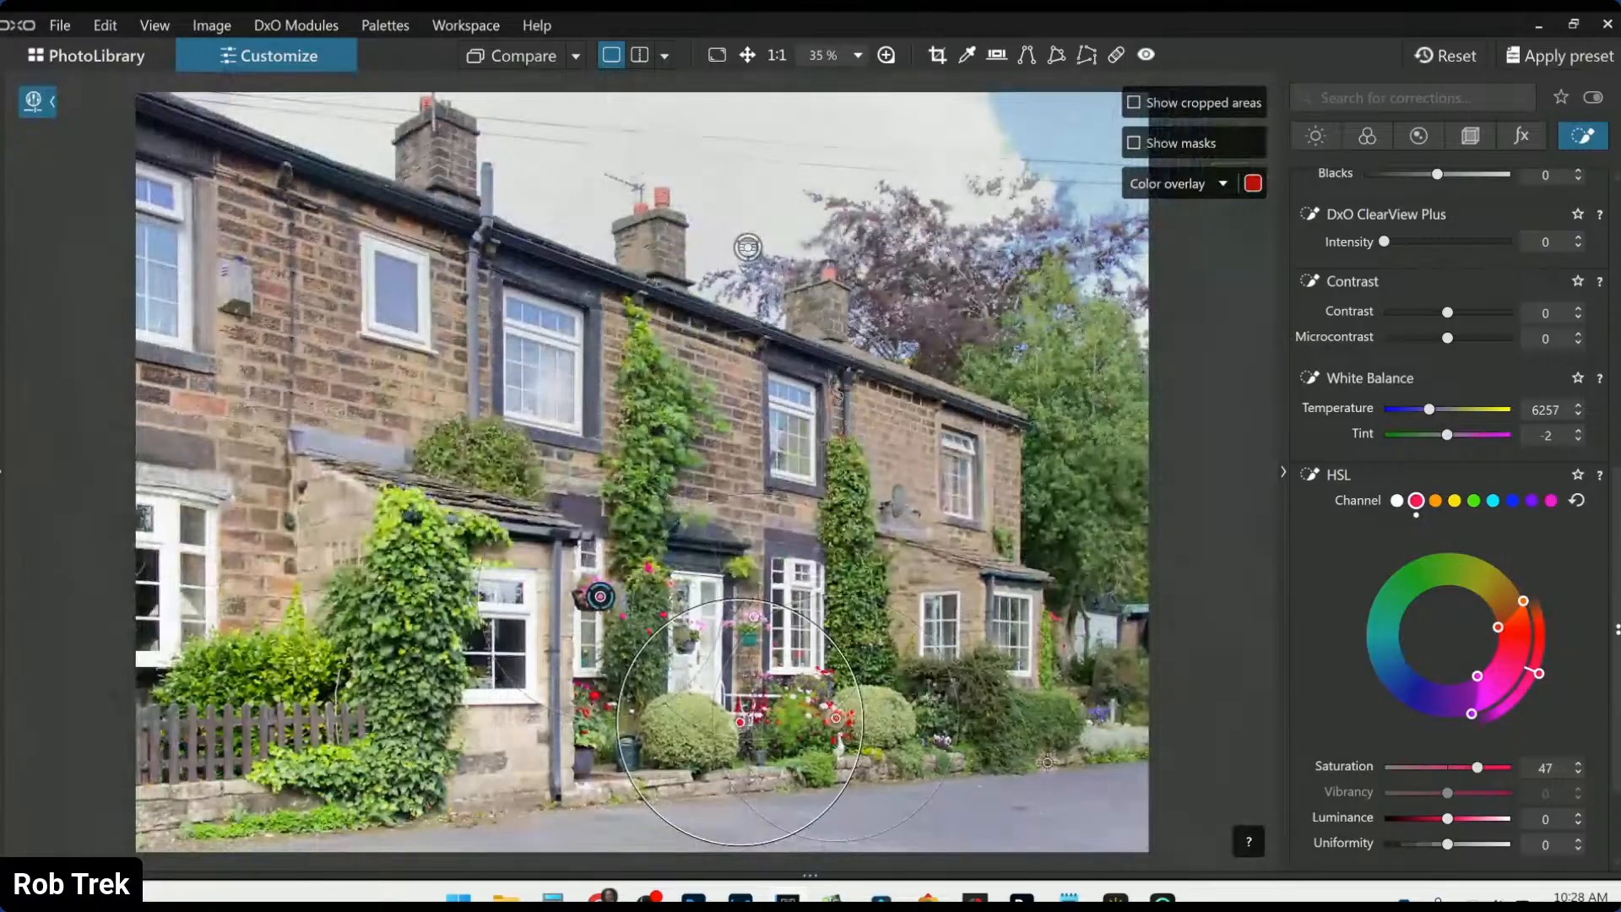
pyautogui.scroll(1, 1029, 778)
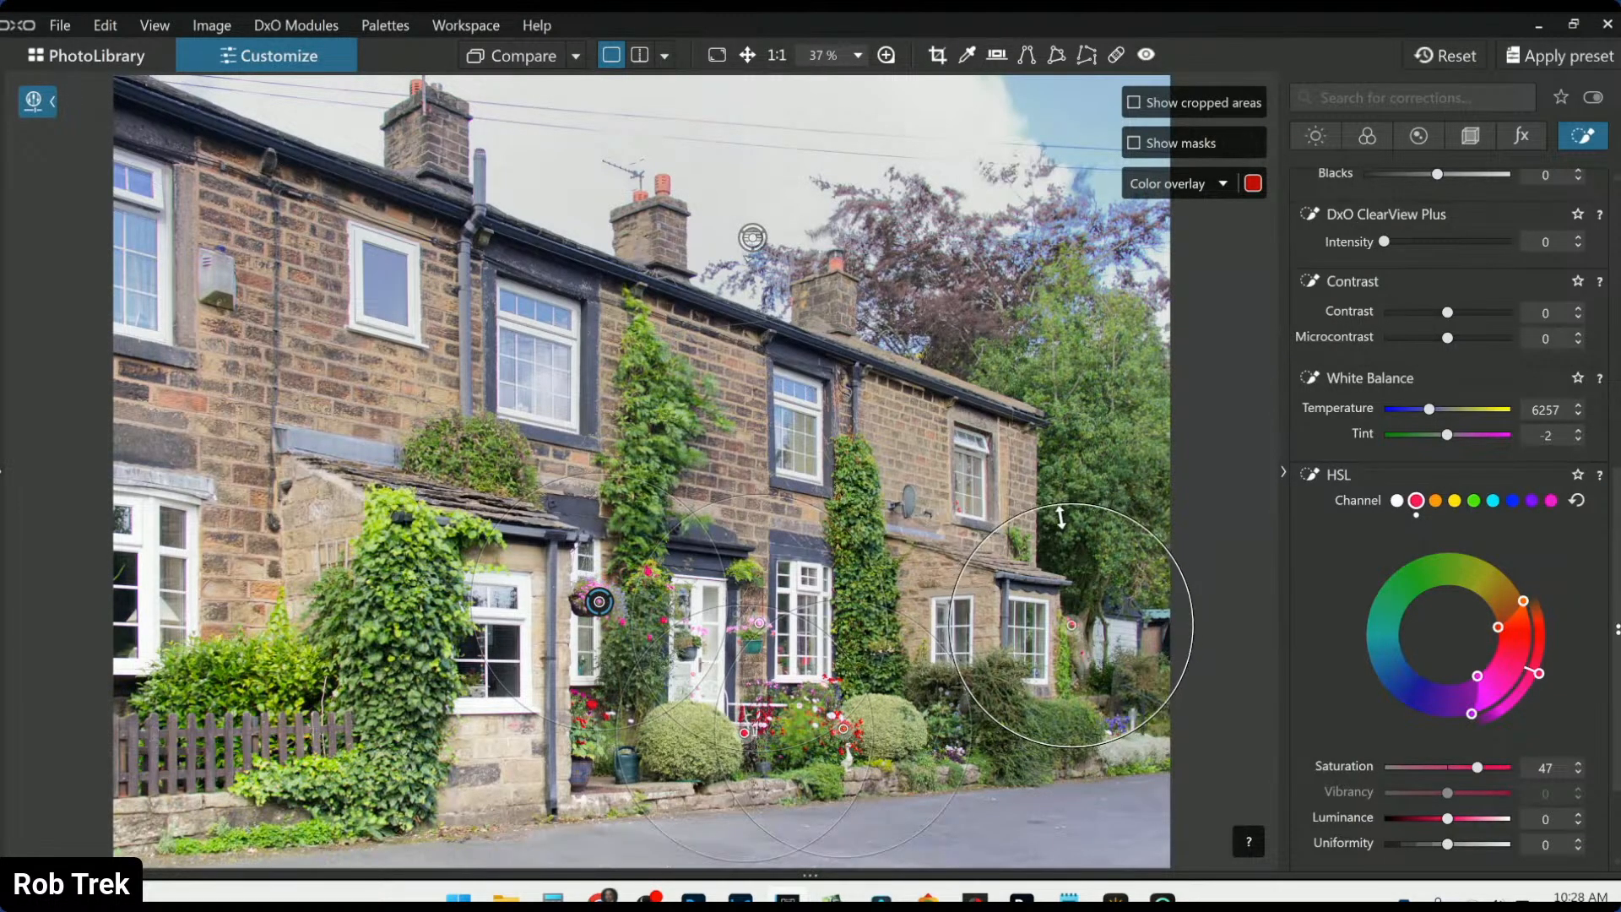
pyautogui.moveTo(1047, 498); pyautogui.dragTo(1072, 555)
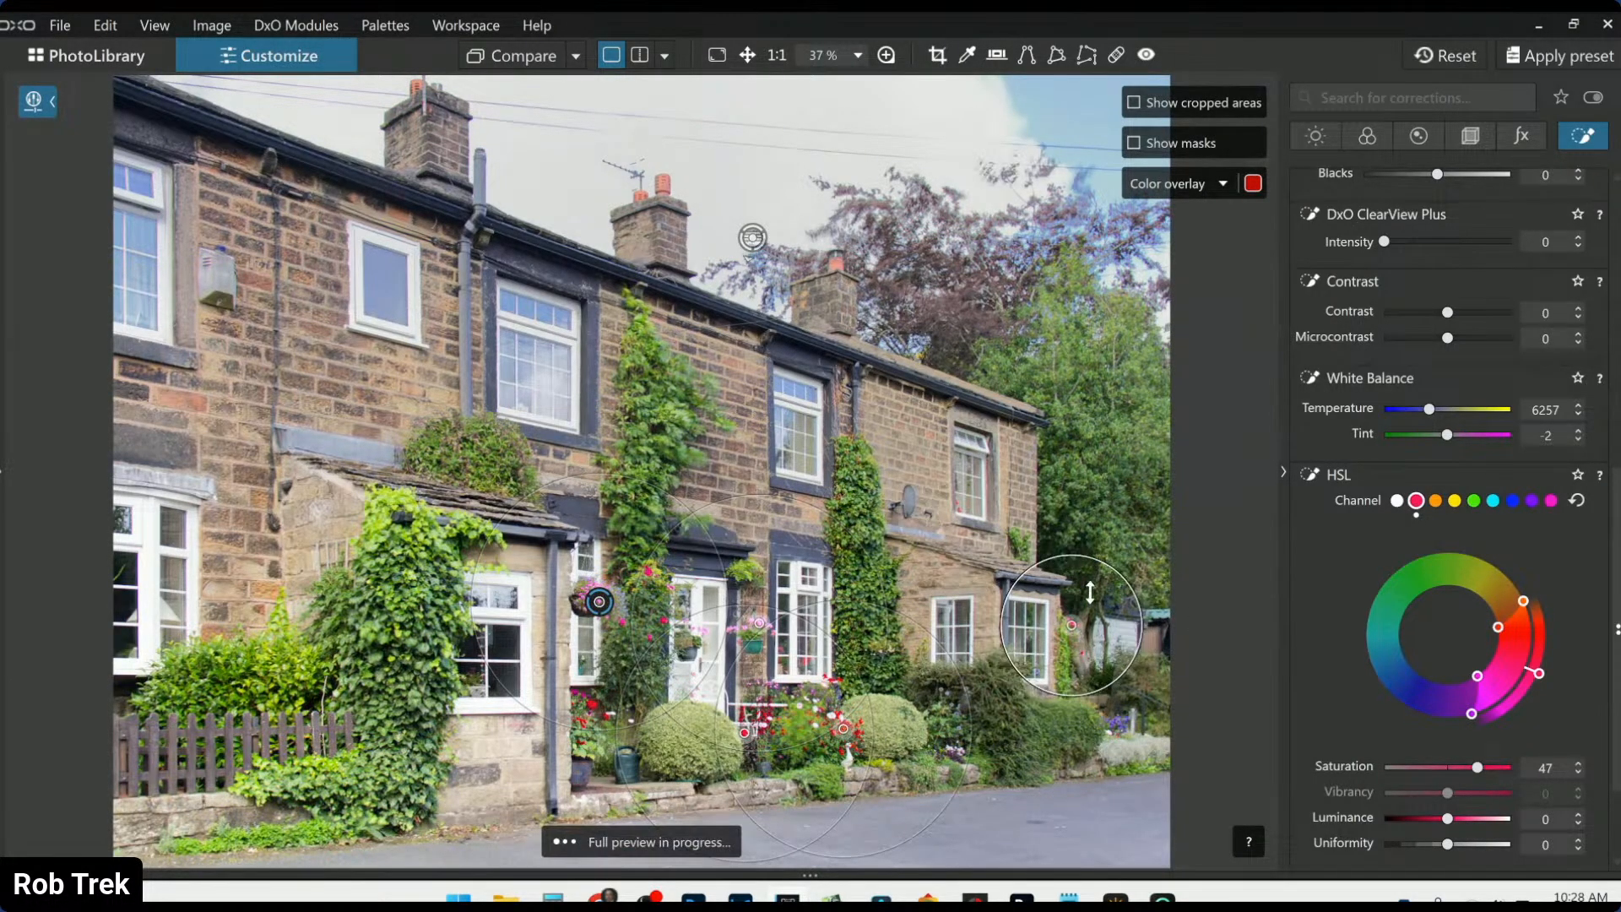
pyautogui.click(1121, 723)
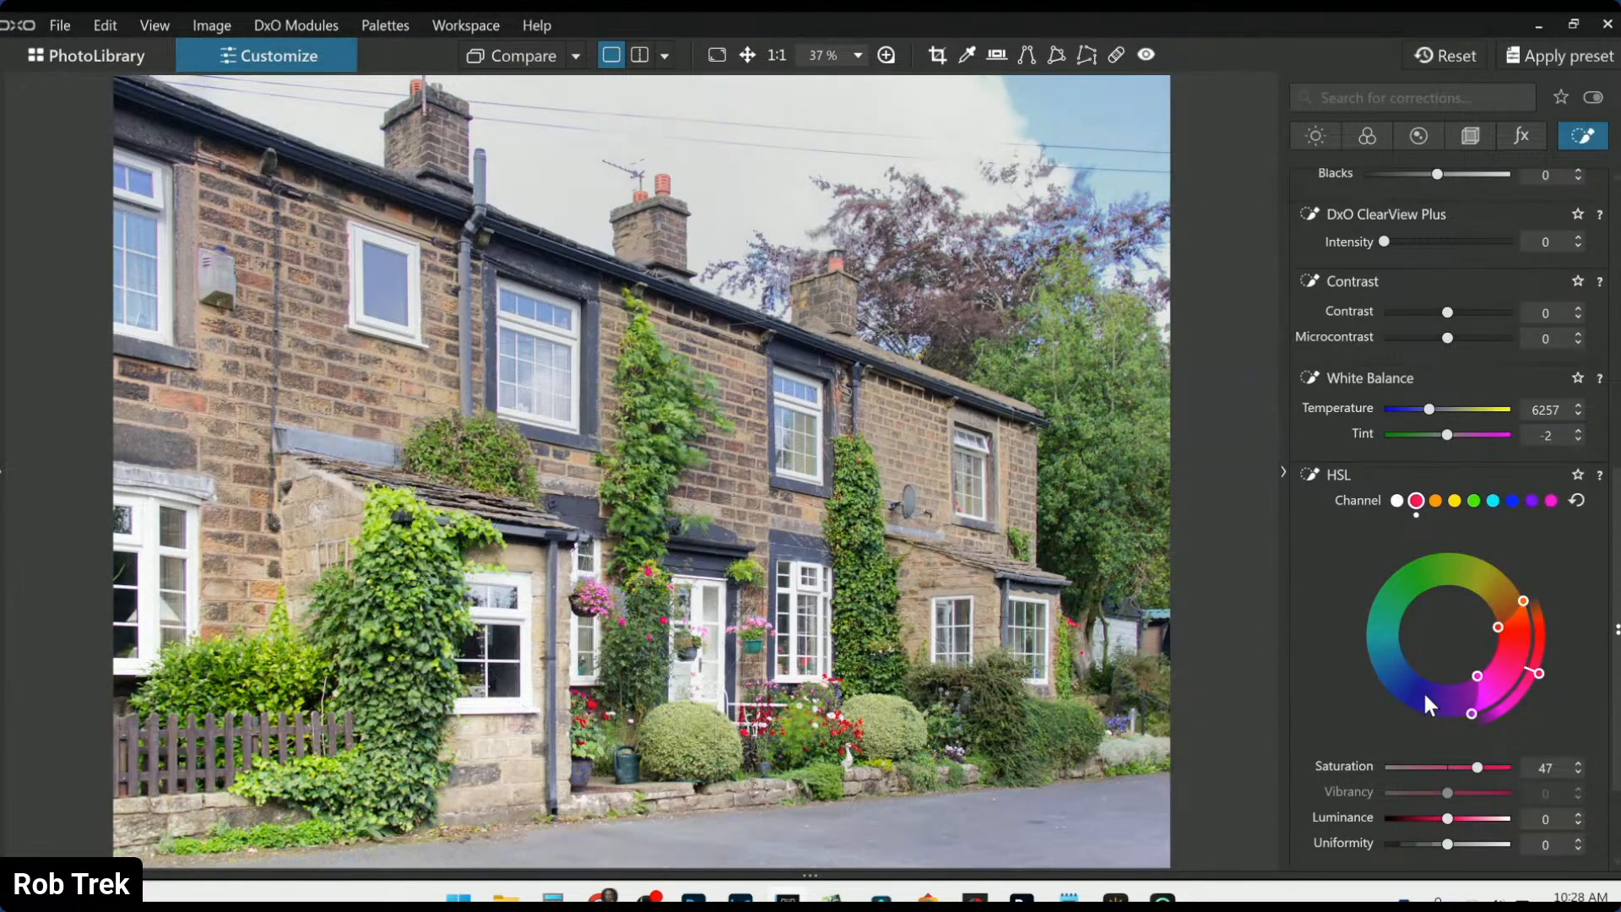
pyautogui.moveTo(1473, 678); pyautogui.dragTo(1449, 685)
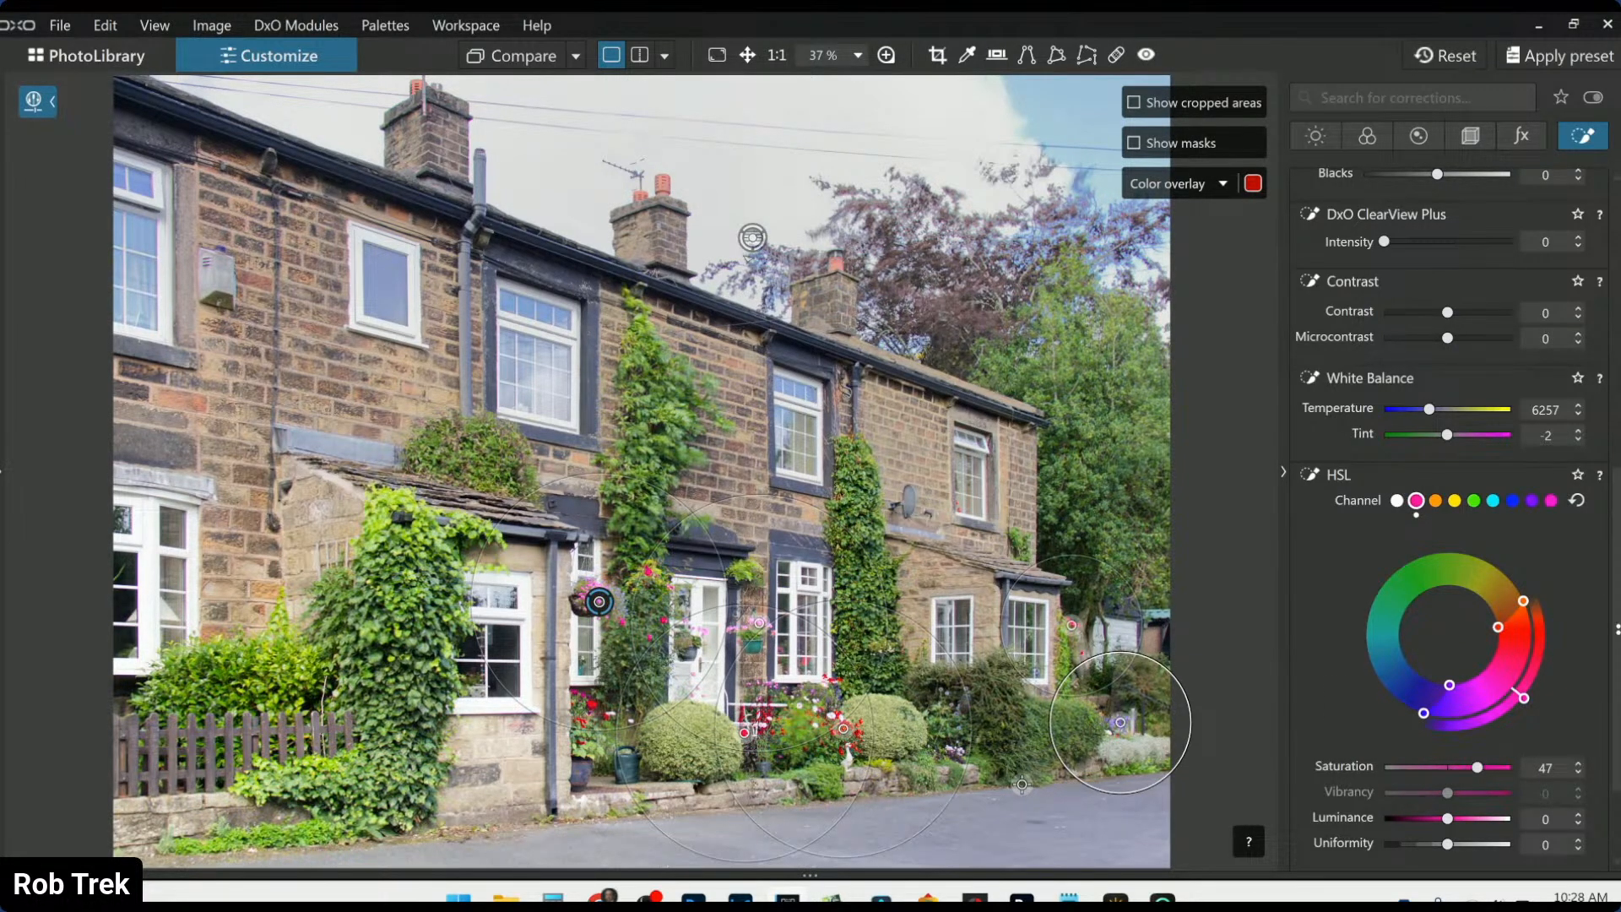
pyautogui.press('Escape')
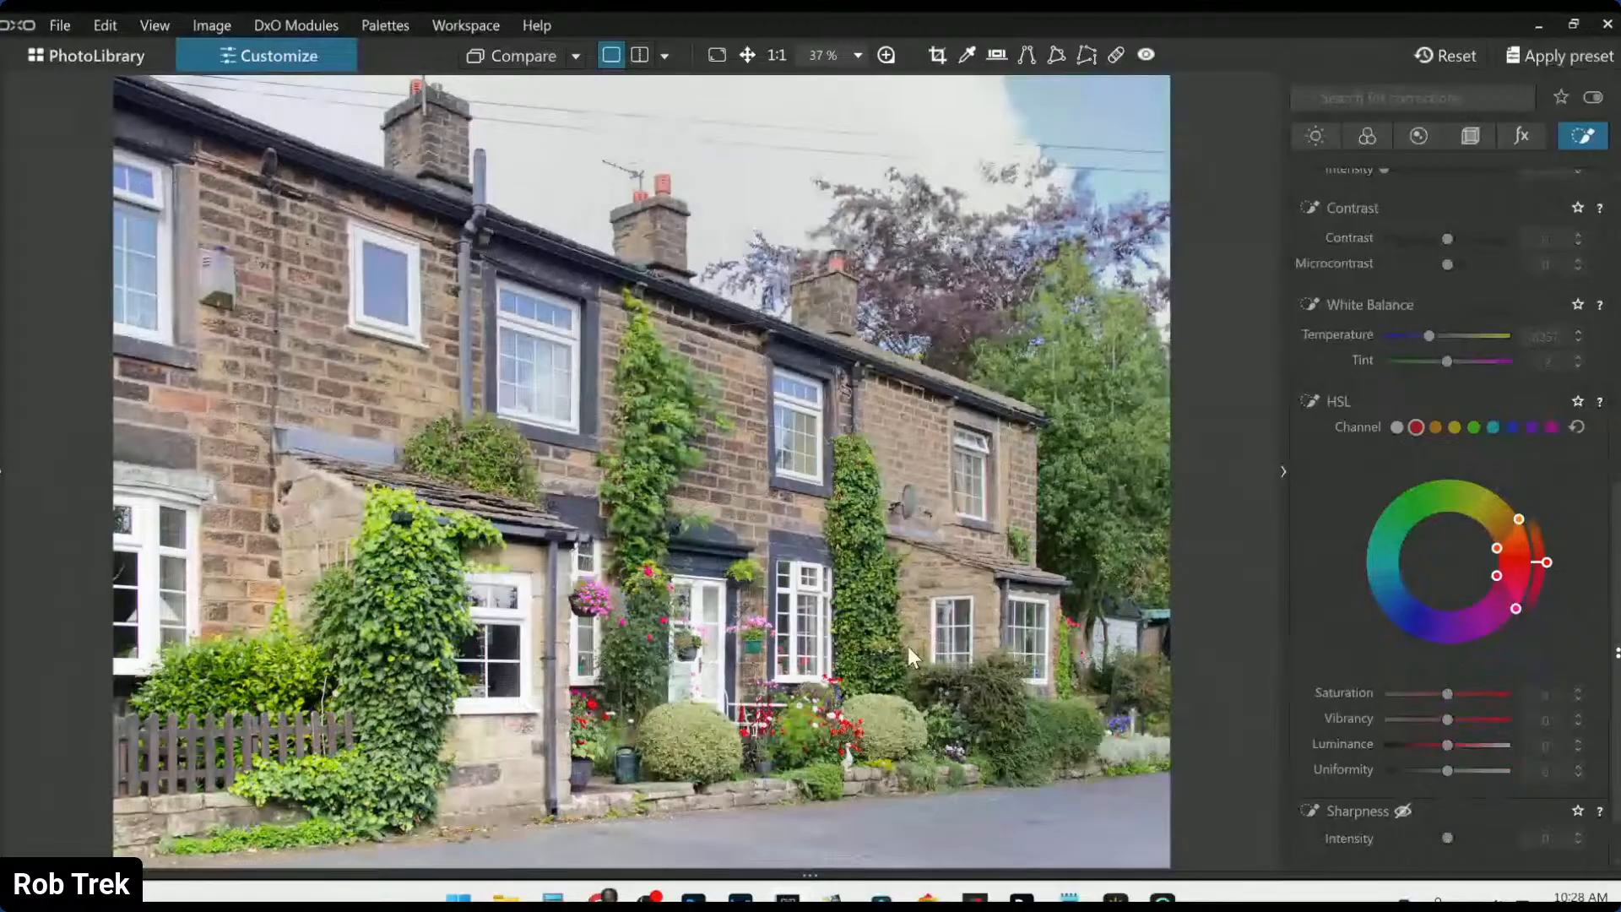
# Examine the brickwork, ivy and flowers up close and compare the edited photo with the uncorrected original
pyautogui.scroll(-1, 1009, 624)
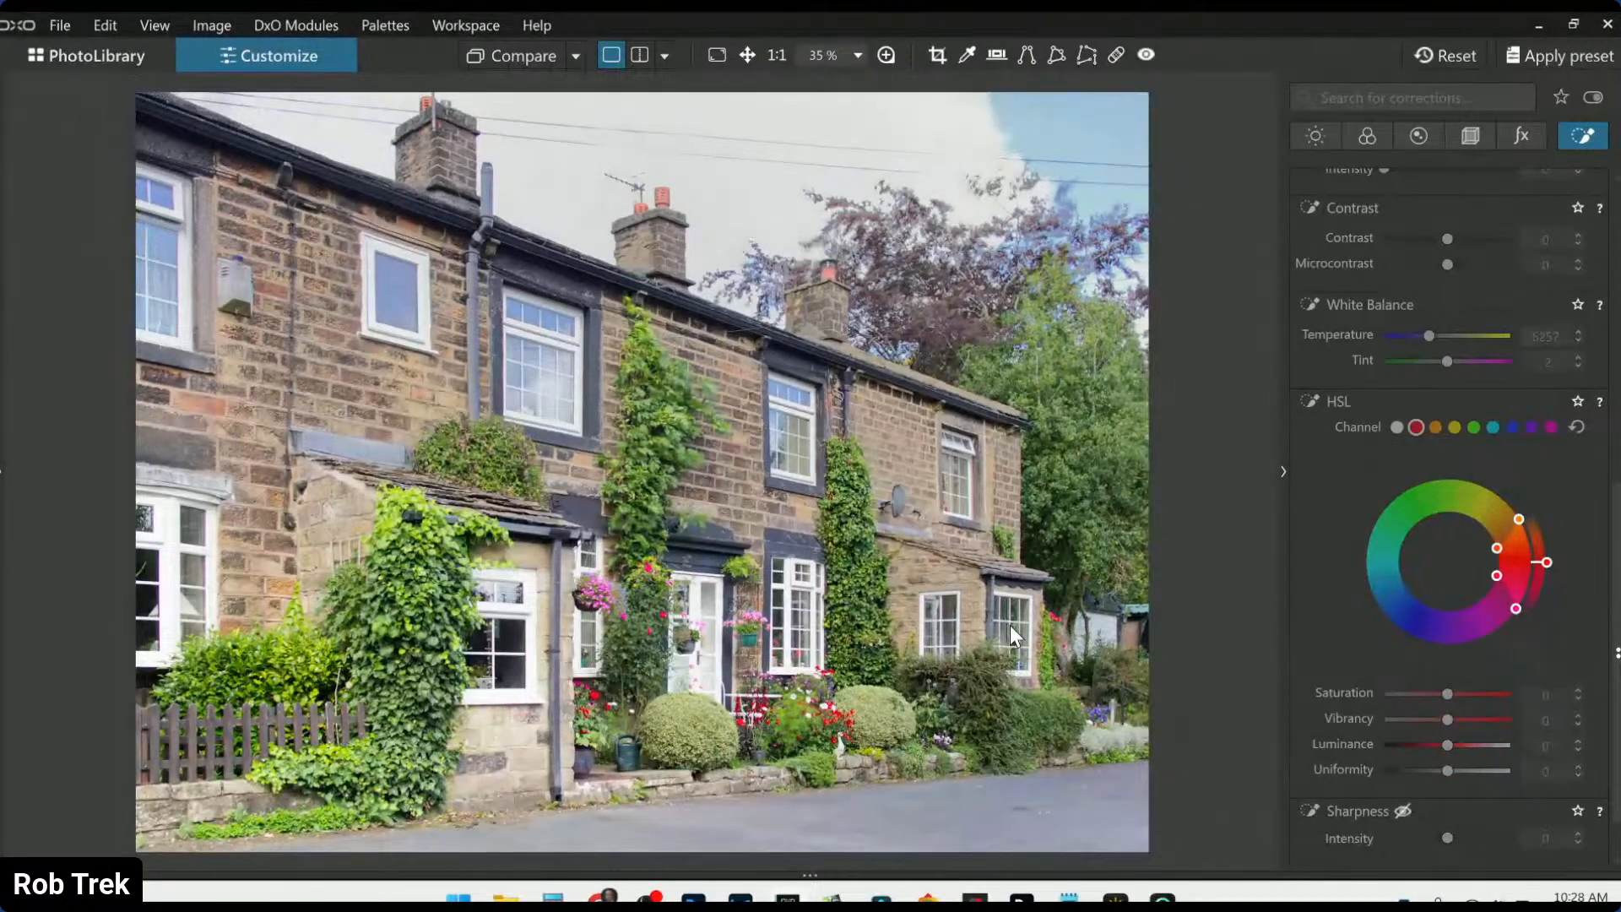
pyautogui.scroll(-1, 1010, 624)
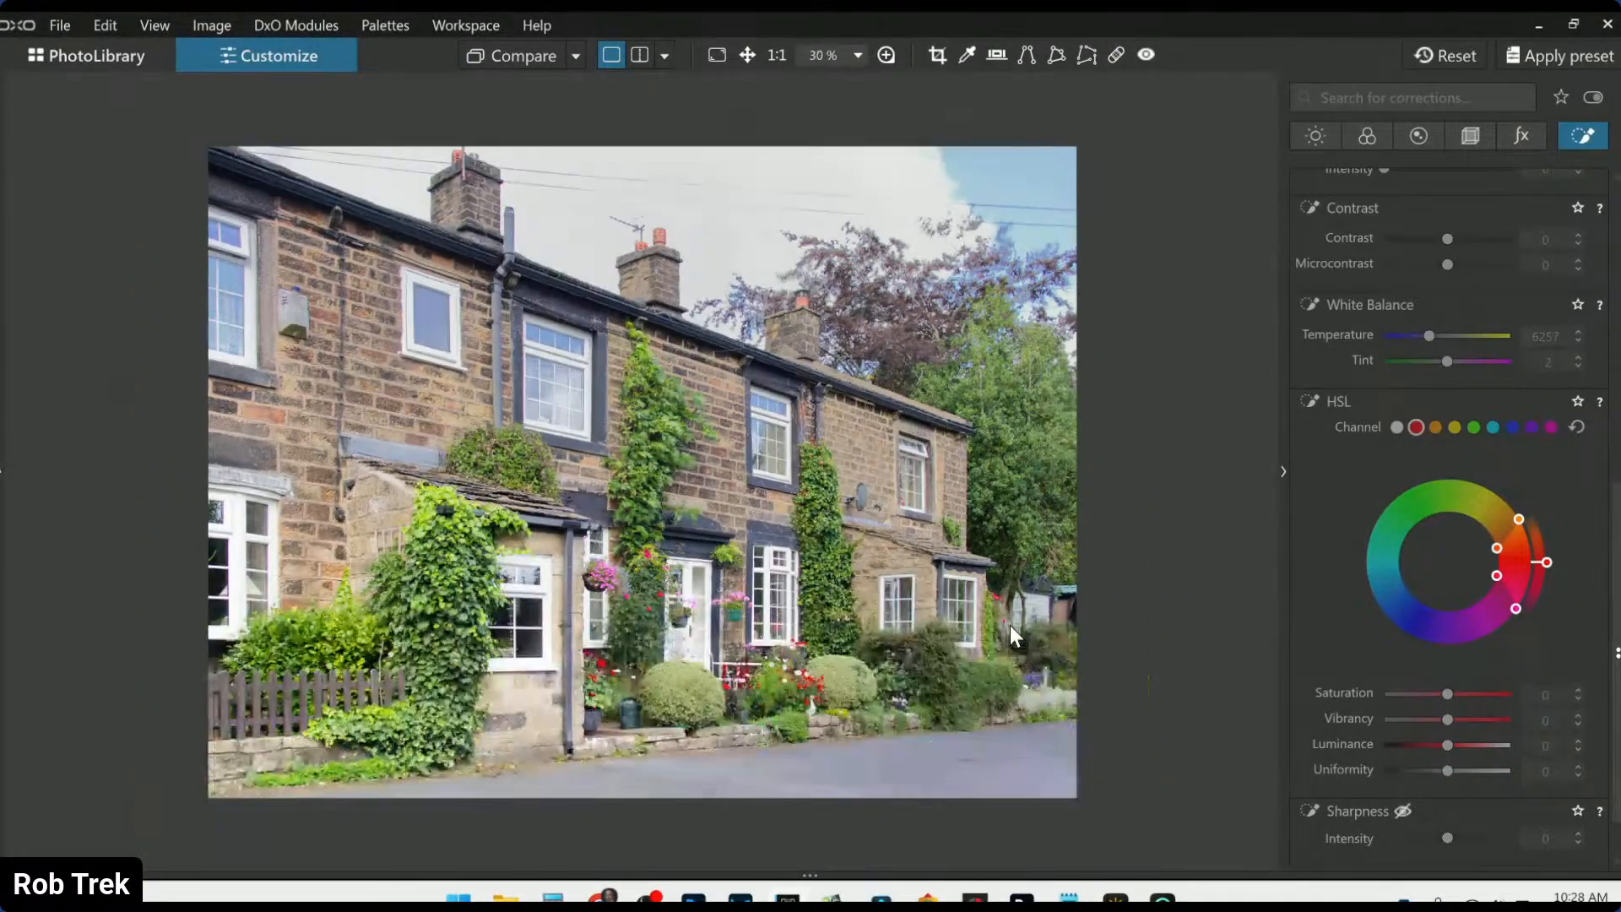
pyautogui.scroll(5, 874, 461)
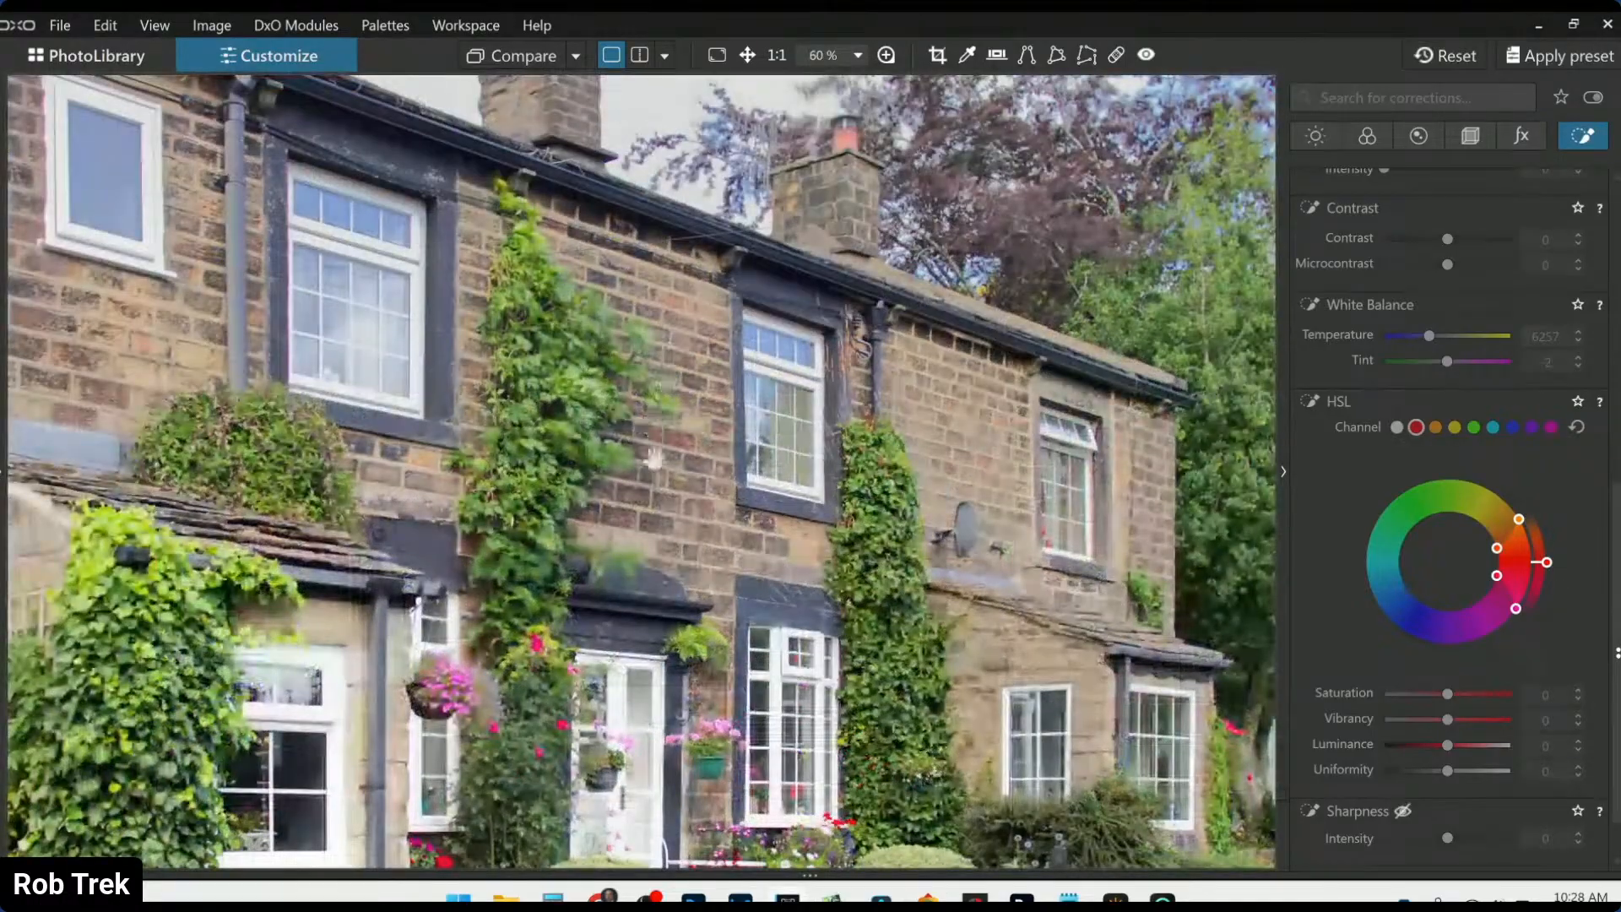
pyautogui.scroll(2, 982, 568)
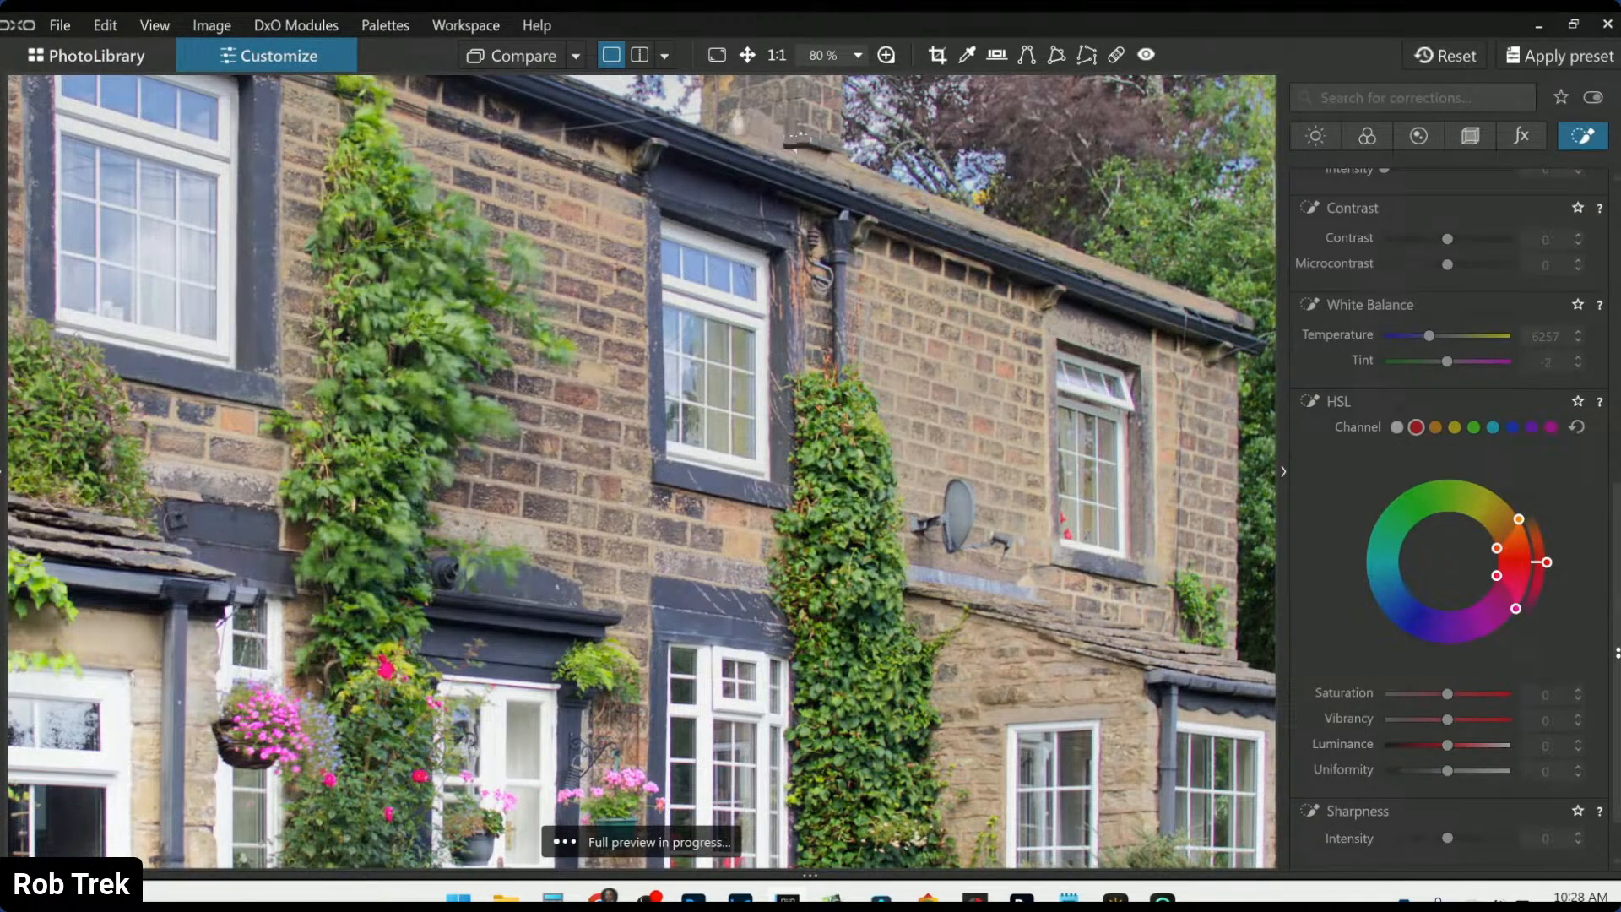
pyautogui.click(527, 65)
pyautogui.click(527, 62)
pyautogui.click(527, 62)
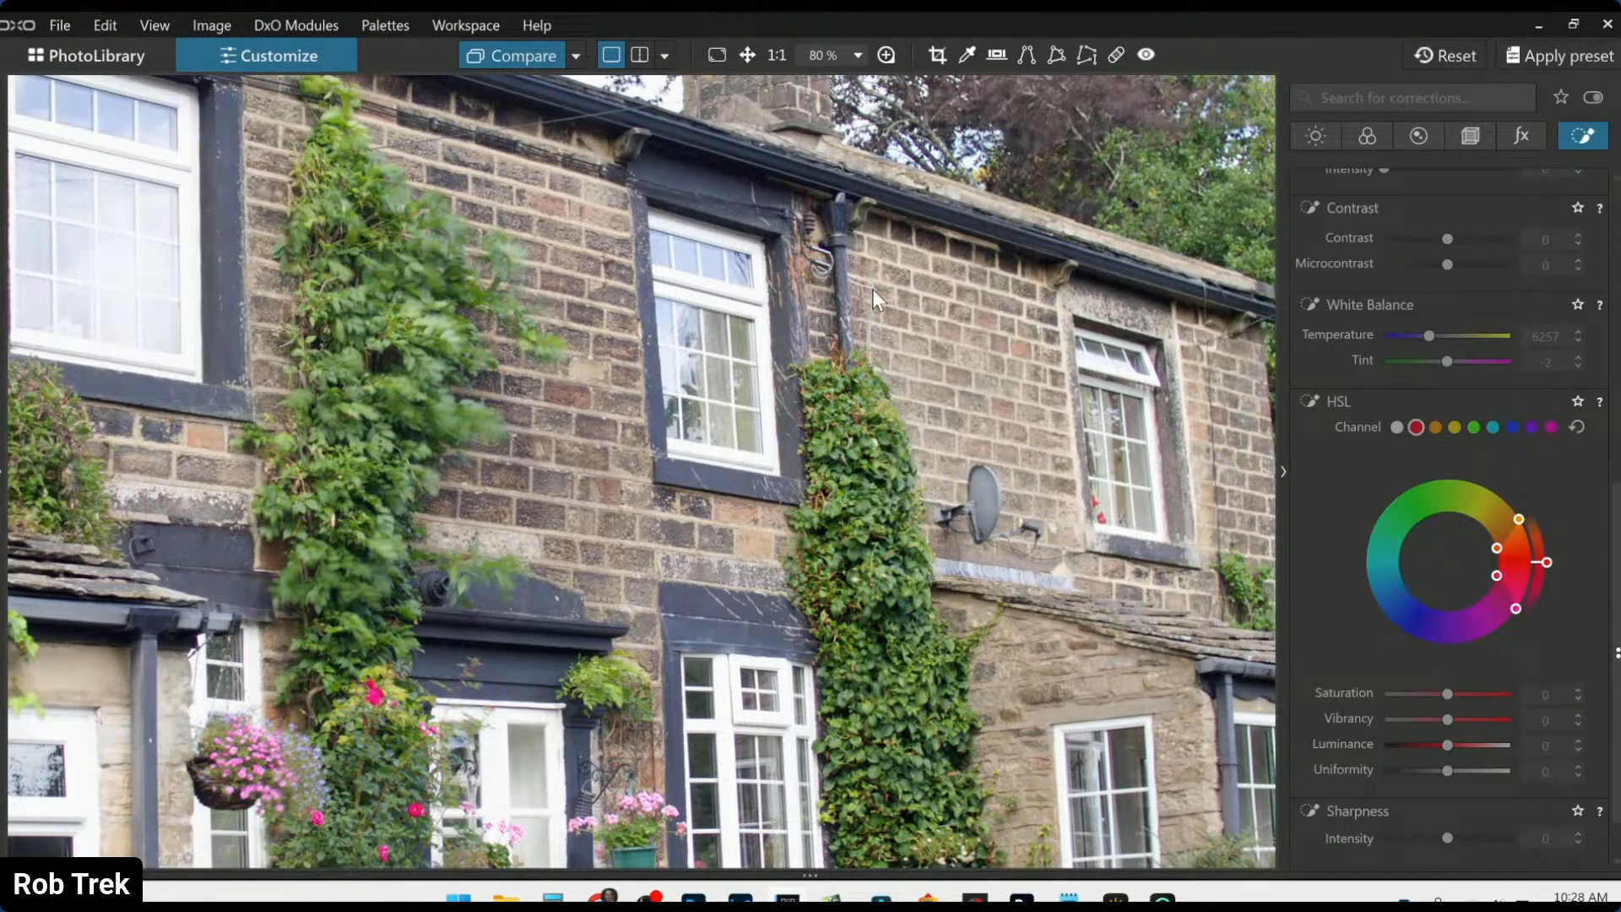
pyautogui.hotkey('ctrl', 'd')
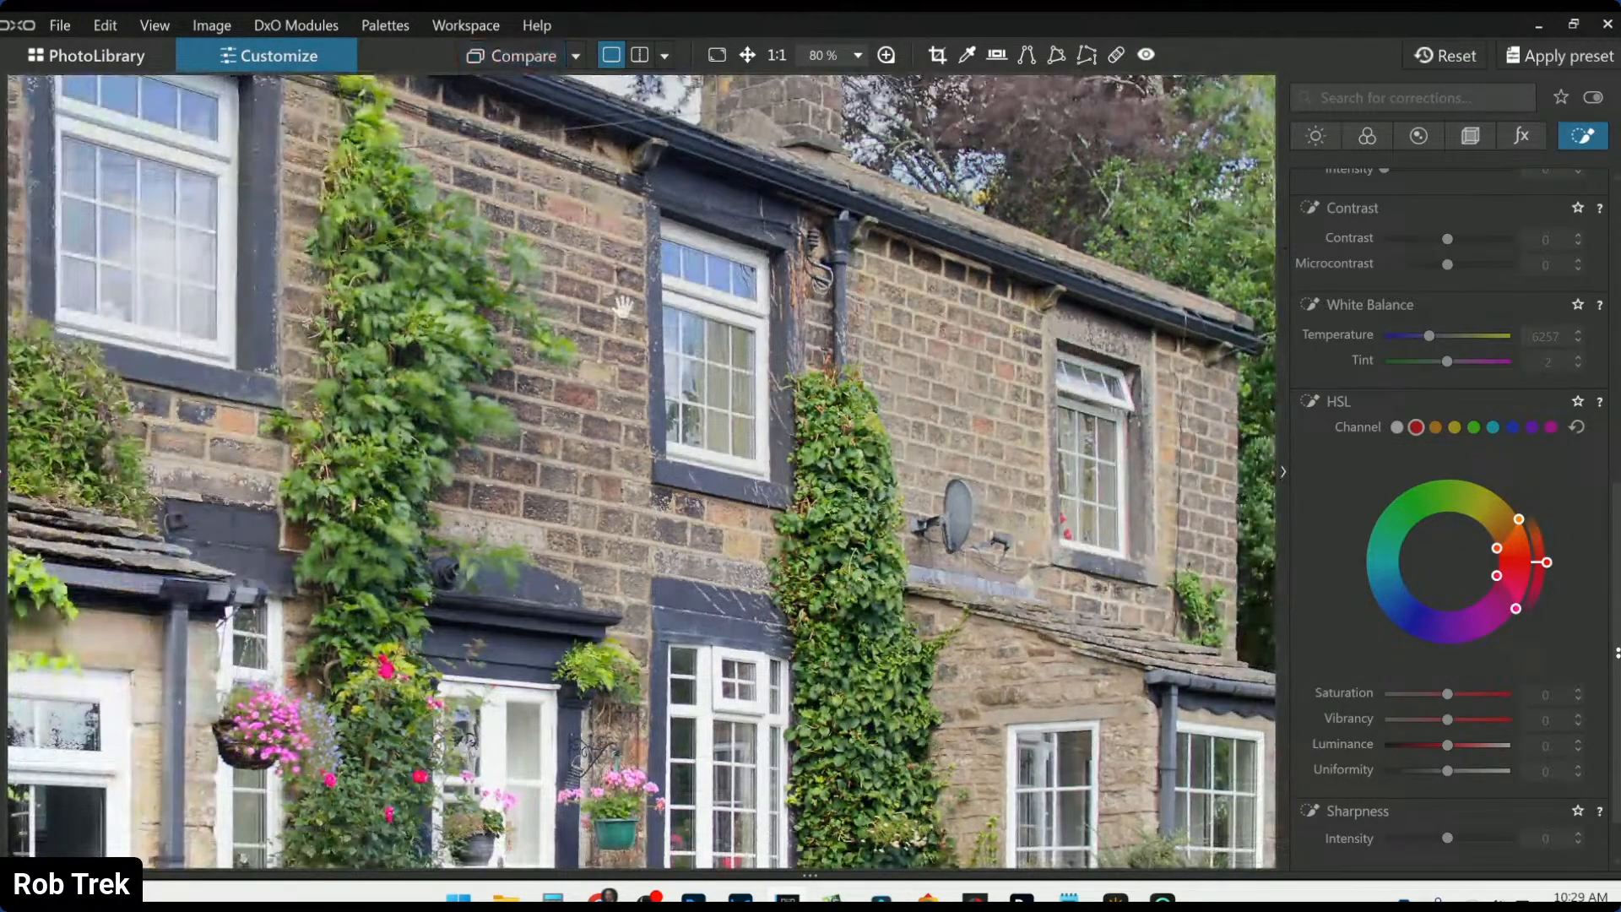
pyautogui.scroll(-3, 926, 474)
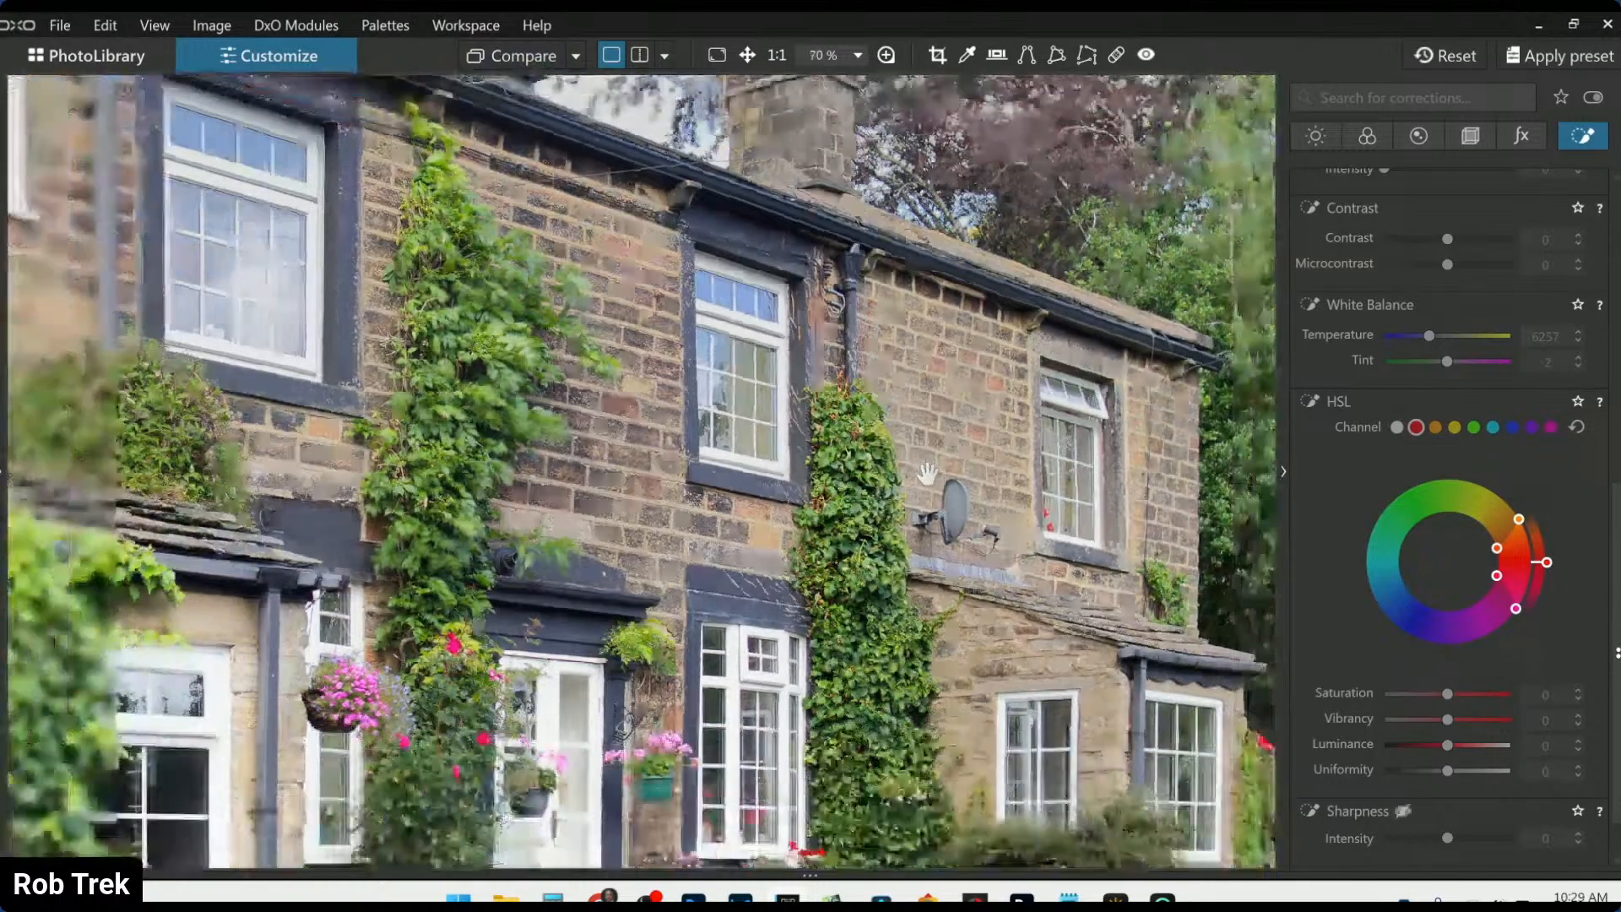
pyautogui.scroll(-3, 926, 473)
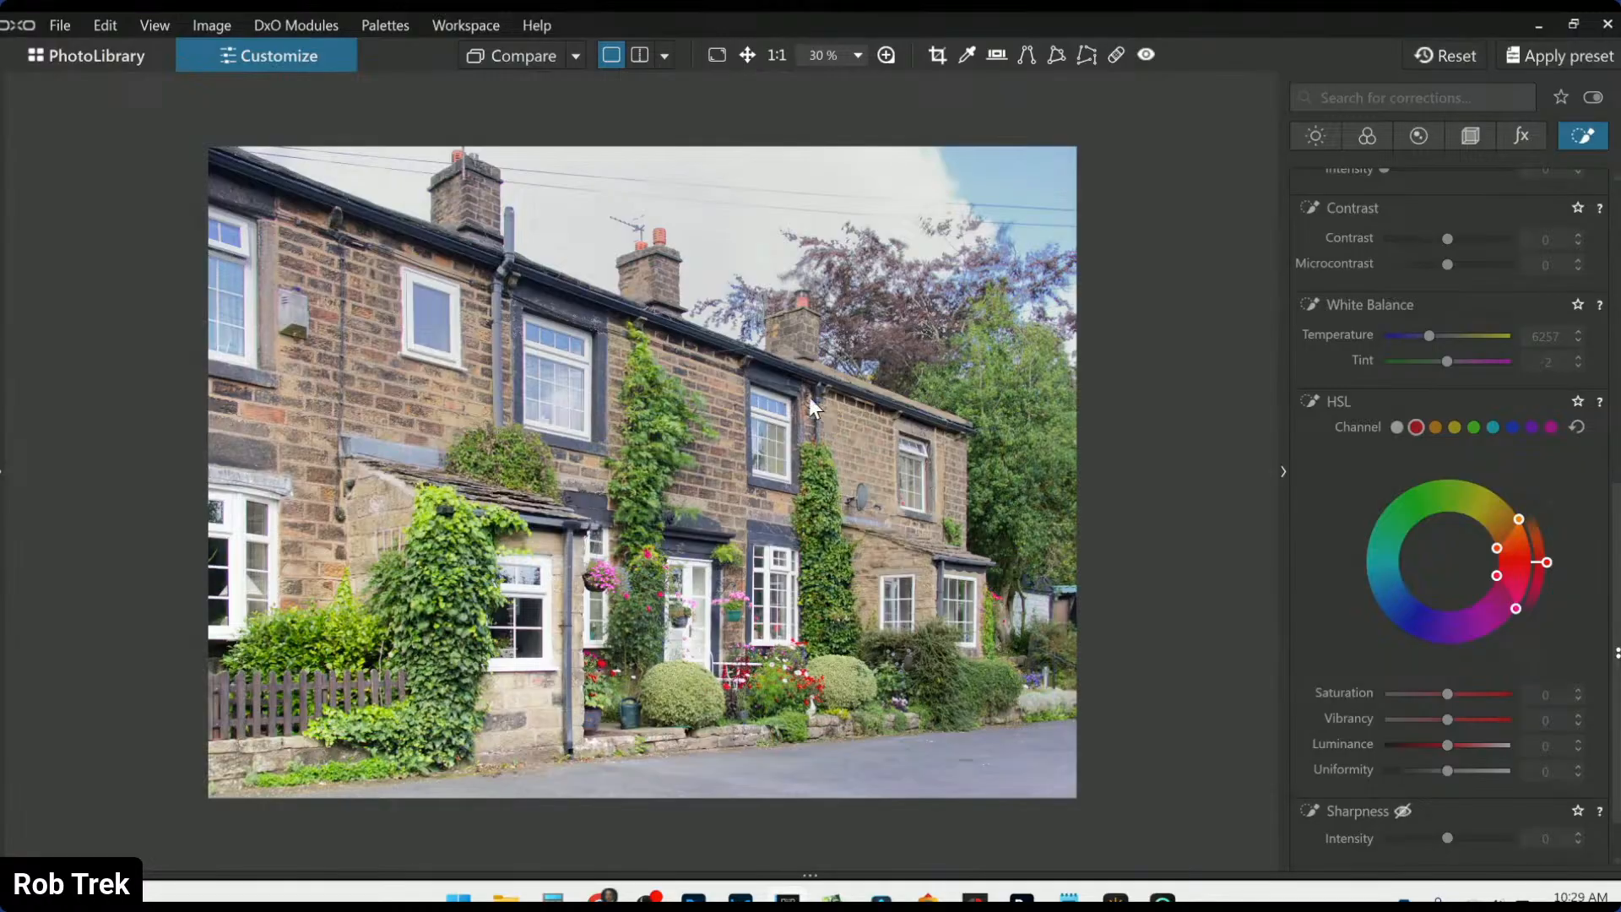
# Select the sky control line mask and compare the photo before and after corrections at 80% zoom
pyautogui.scroll(10, 1389, 443)
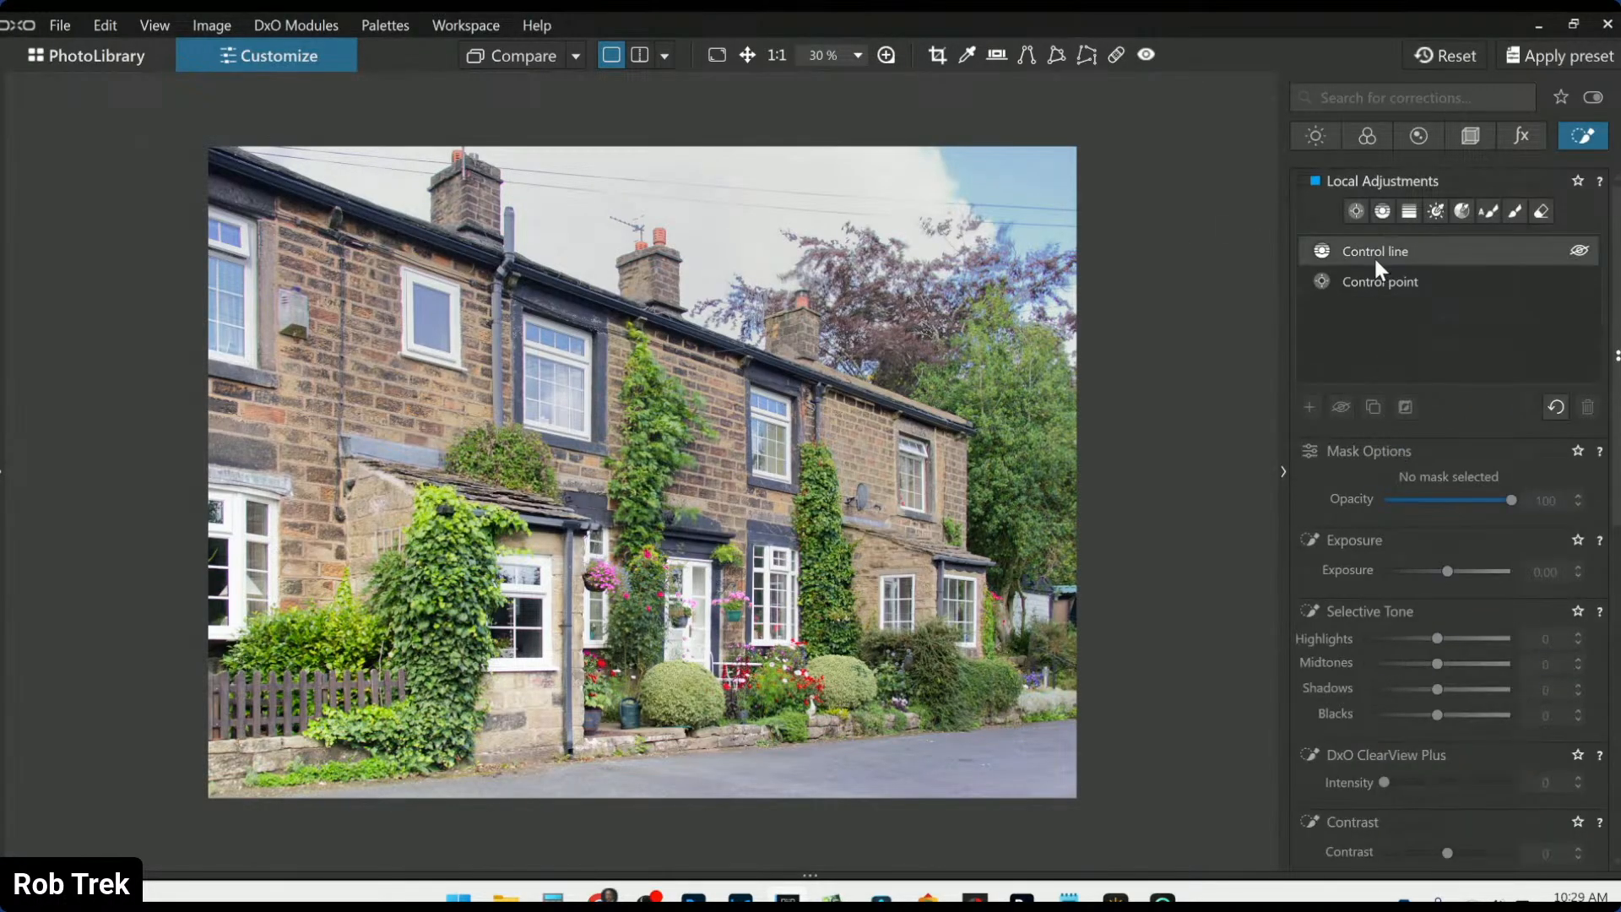
pyautogui.click(1375, 255)
pyautogui.click(730, 279)
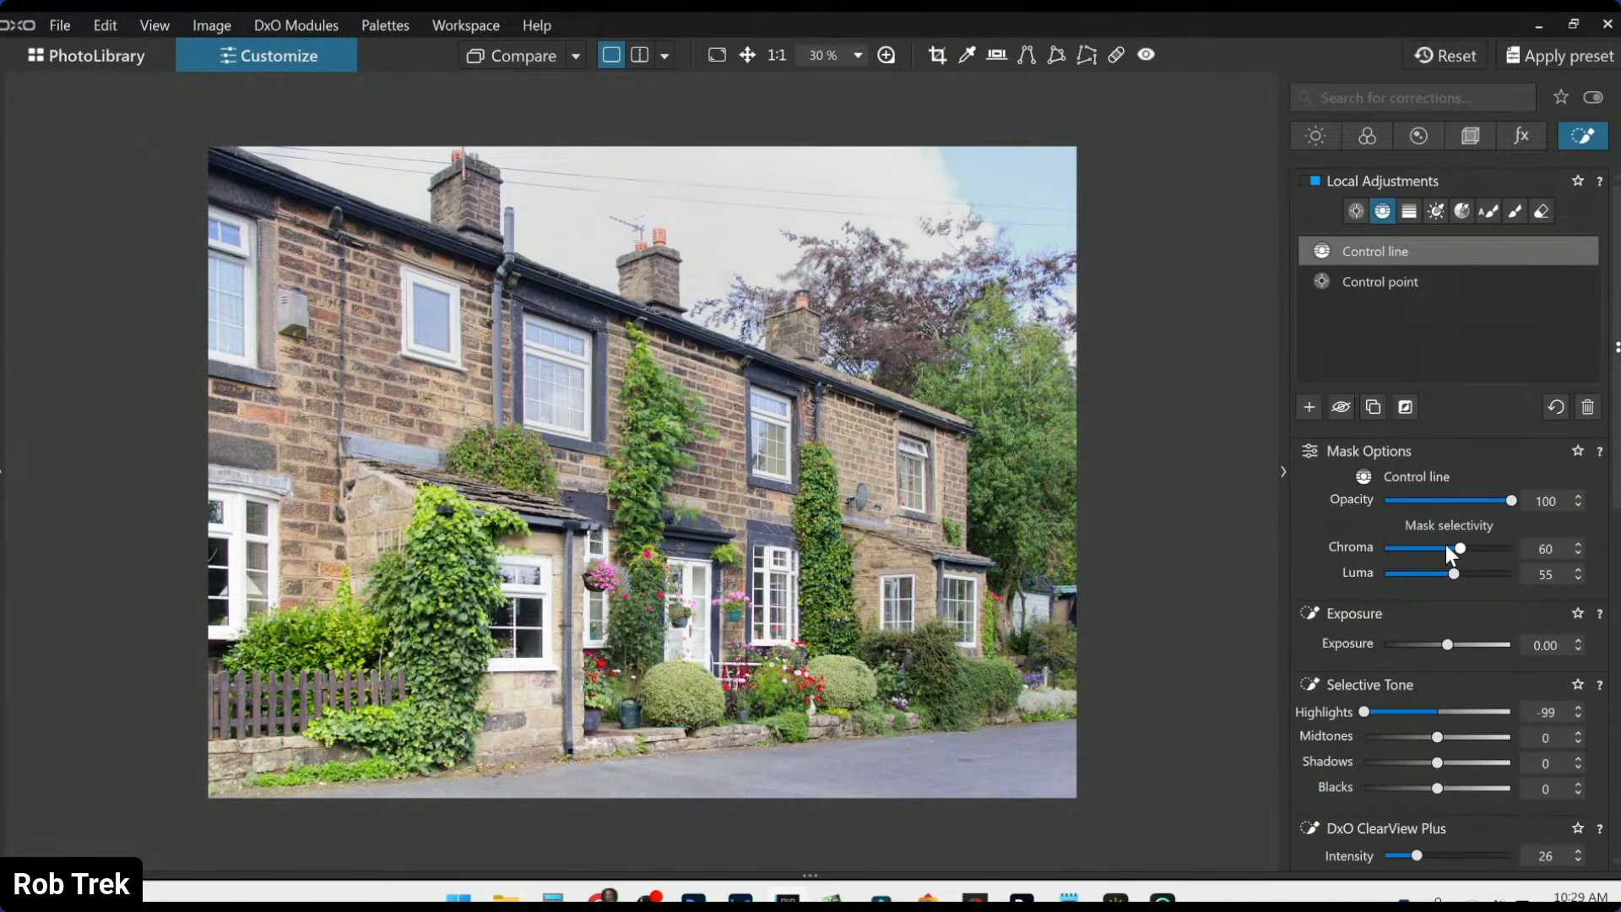
pyautogui.scroll(2, 743, 473)
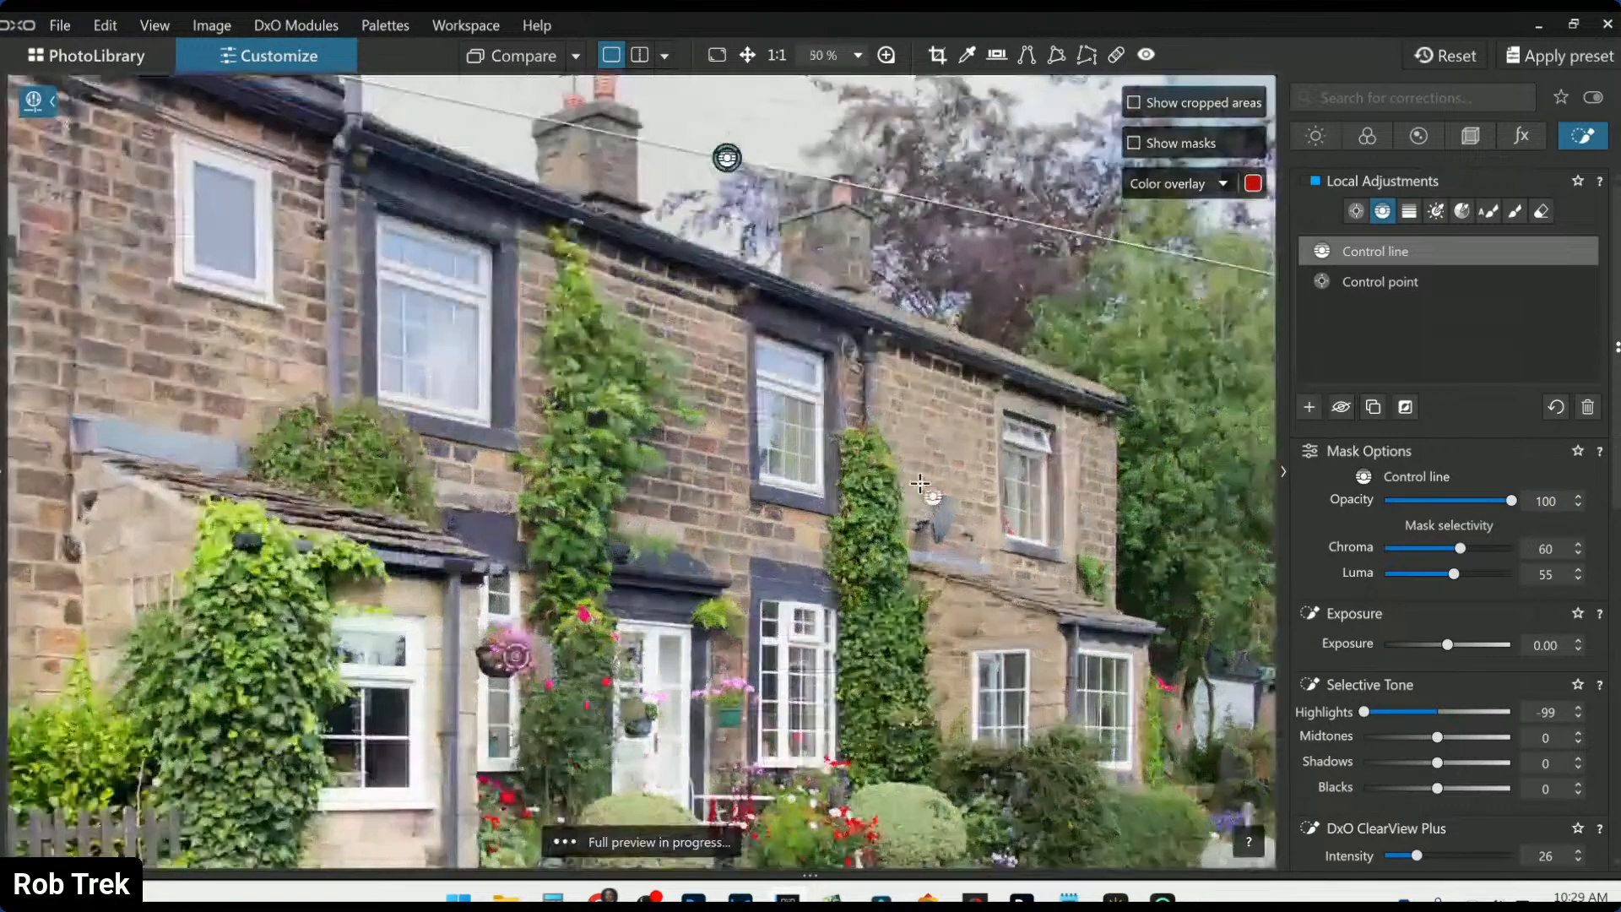
pyautogui.scroll(1, 945, 470)
pyautogui.scroll(1, 971, 458)
pyautogui.click(498, 58)
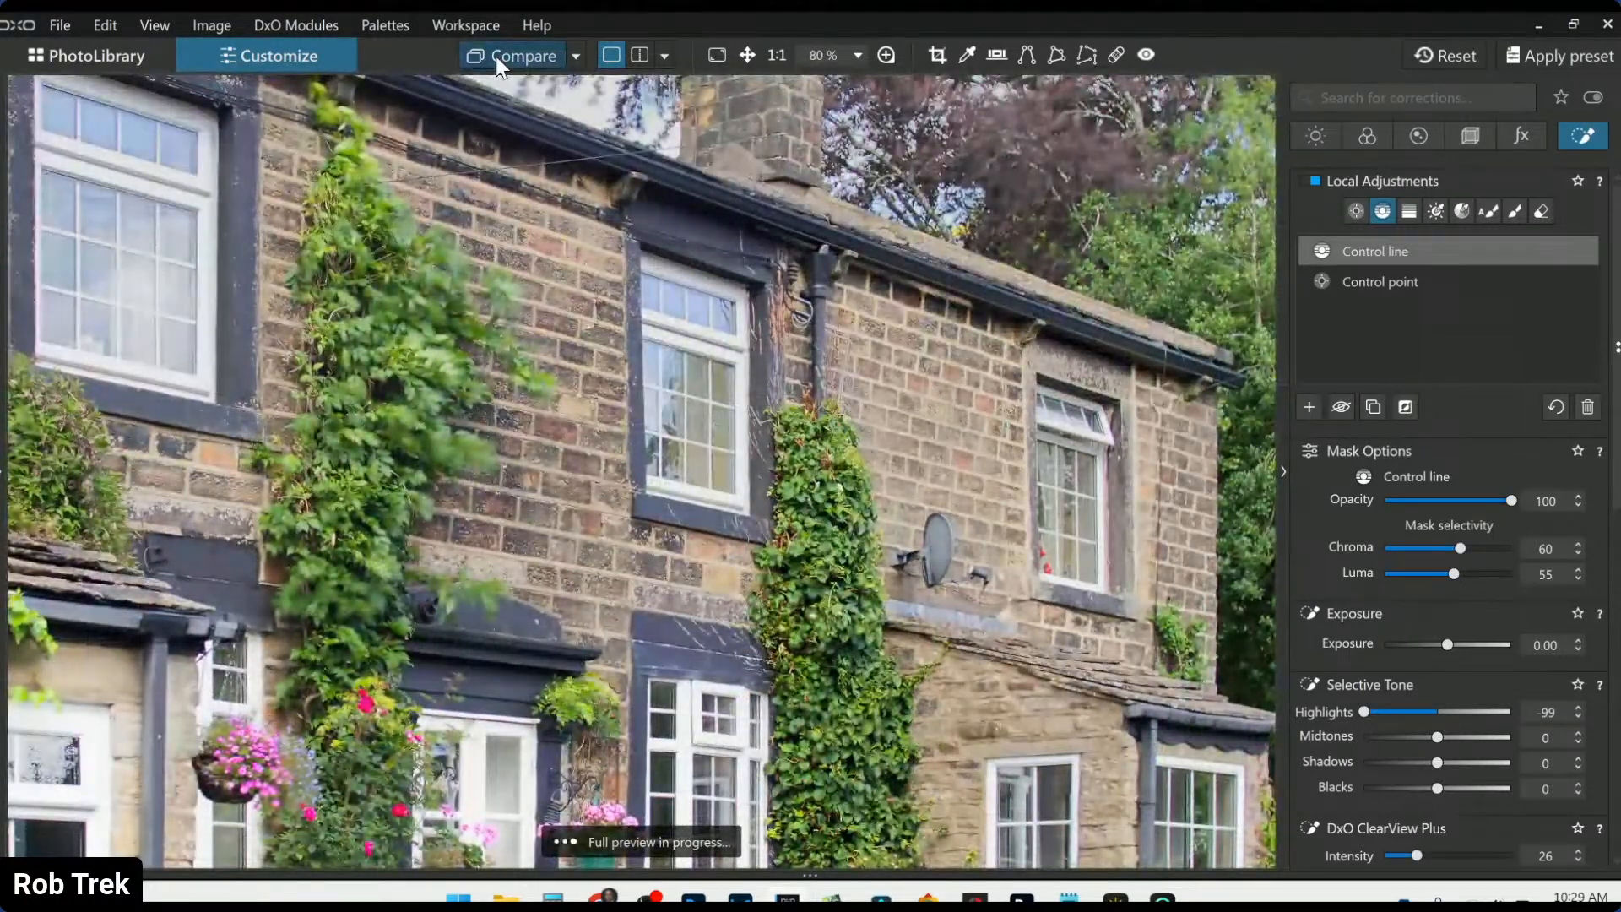
pyautogui.click(494, 57)
pyautogui.click(495, 58)
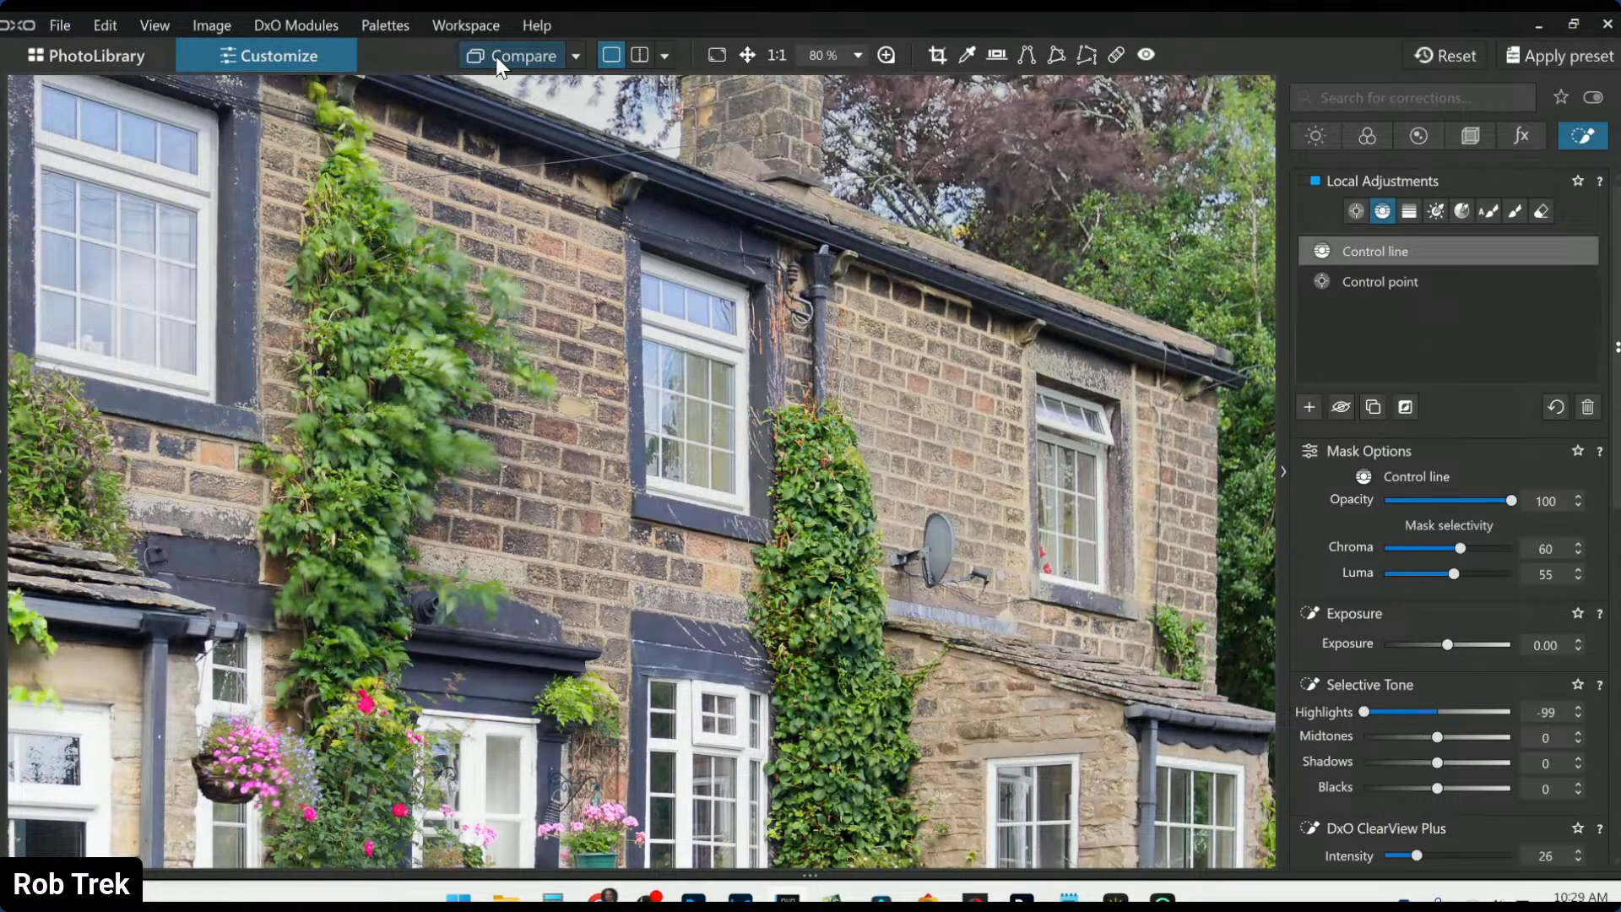
pyautogui.click(498, 67)
# Set the sky control line's Microcontrast to 35
pyautogui.scroll(-6, 1369, 504)
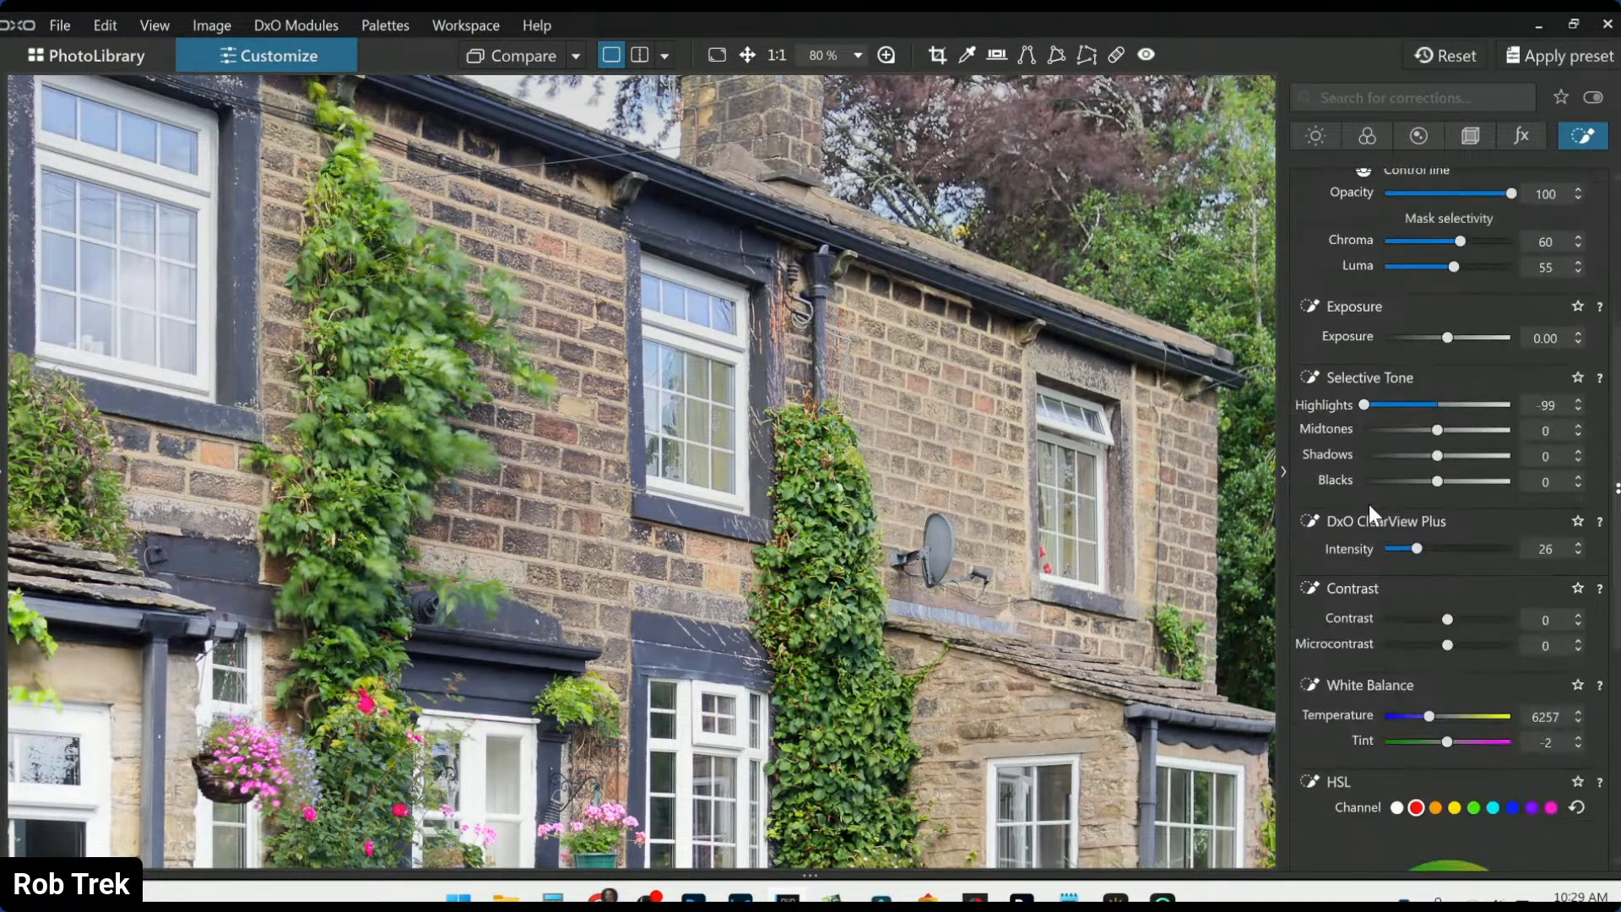
pyautogui.scroll(-1, 1376, 532)
pyautogui.moveTo(1447, 594); pyautogui.dragTo(1464, 594)
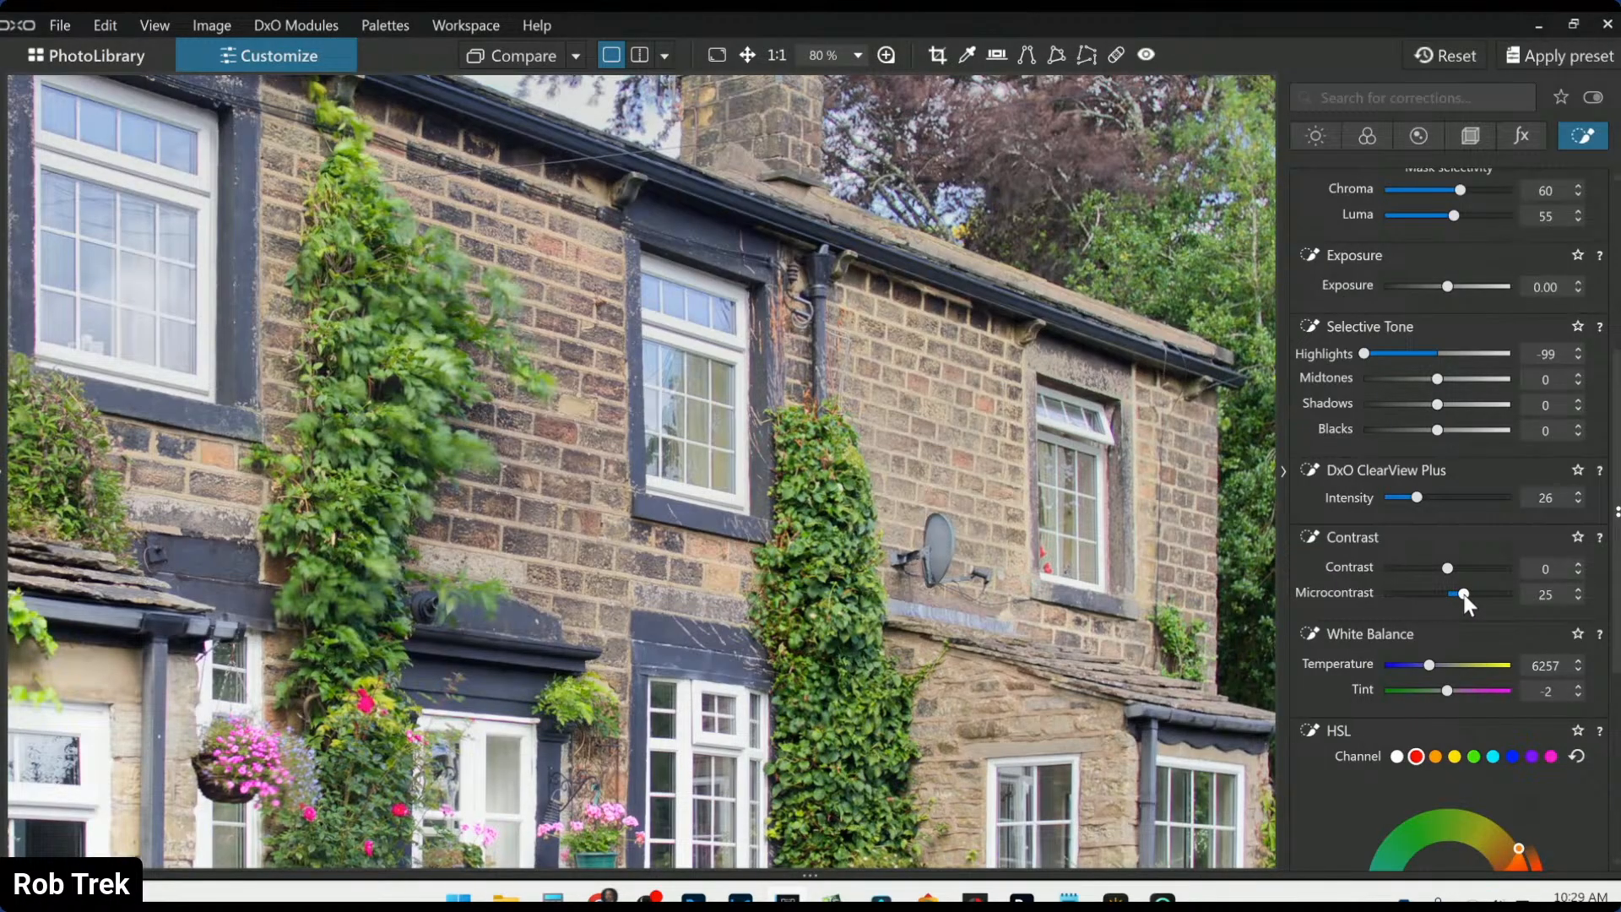
pyautogui.moveTo(1464, 595); pyautogui.dragTo(1470, 595)
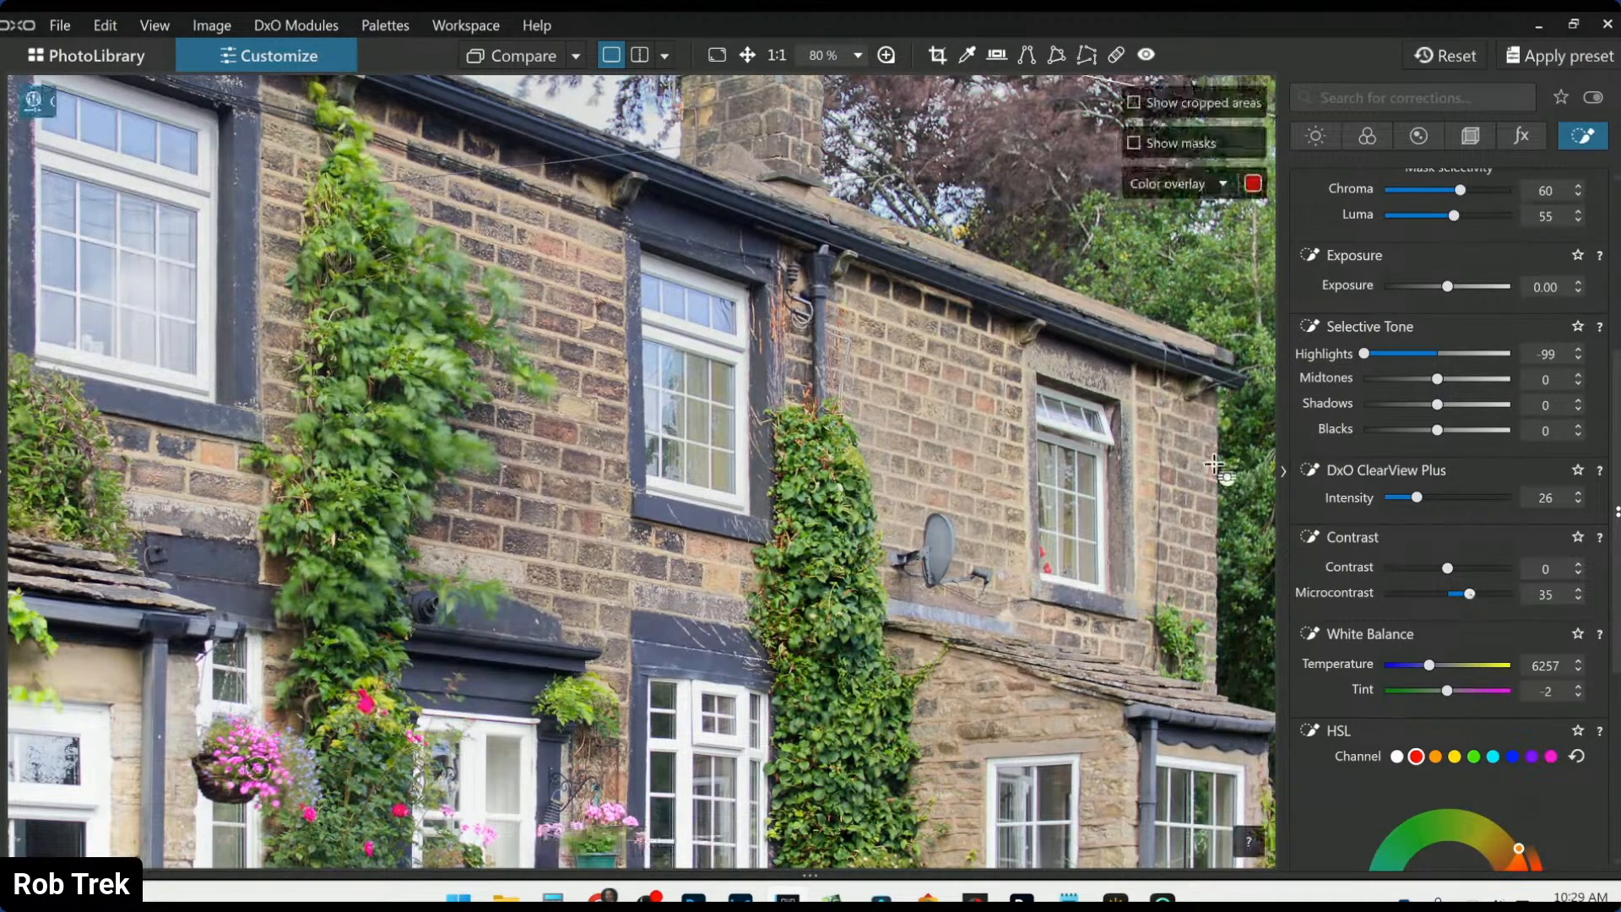
# Create a new control point mask on the brick wall beside the far upper window, with two smaller points on the bricks right of the central ivy
pyautogui.scroll(-1, 1200, 463)
pyautogui.scroll(-1, 1201, 463)
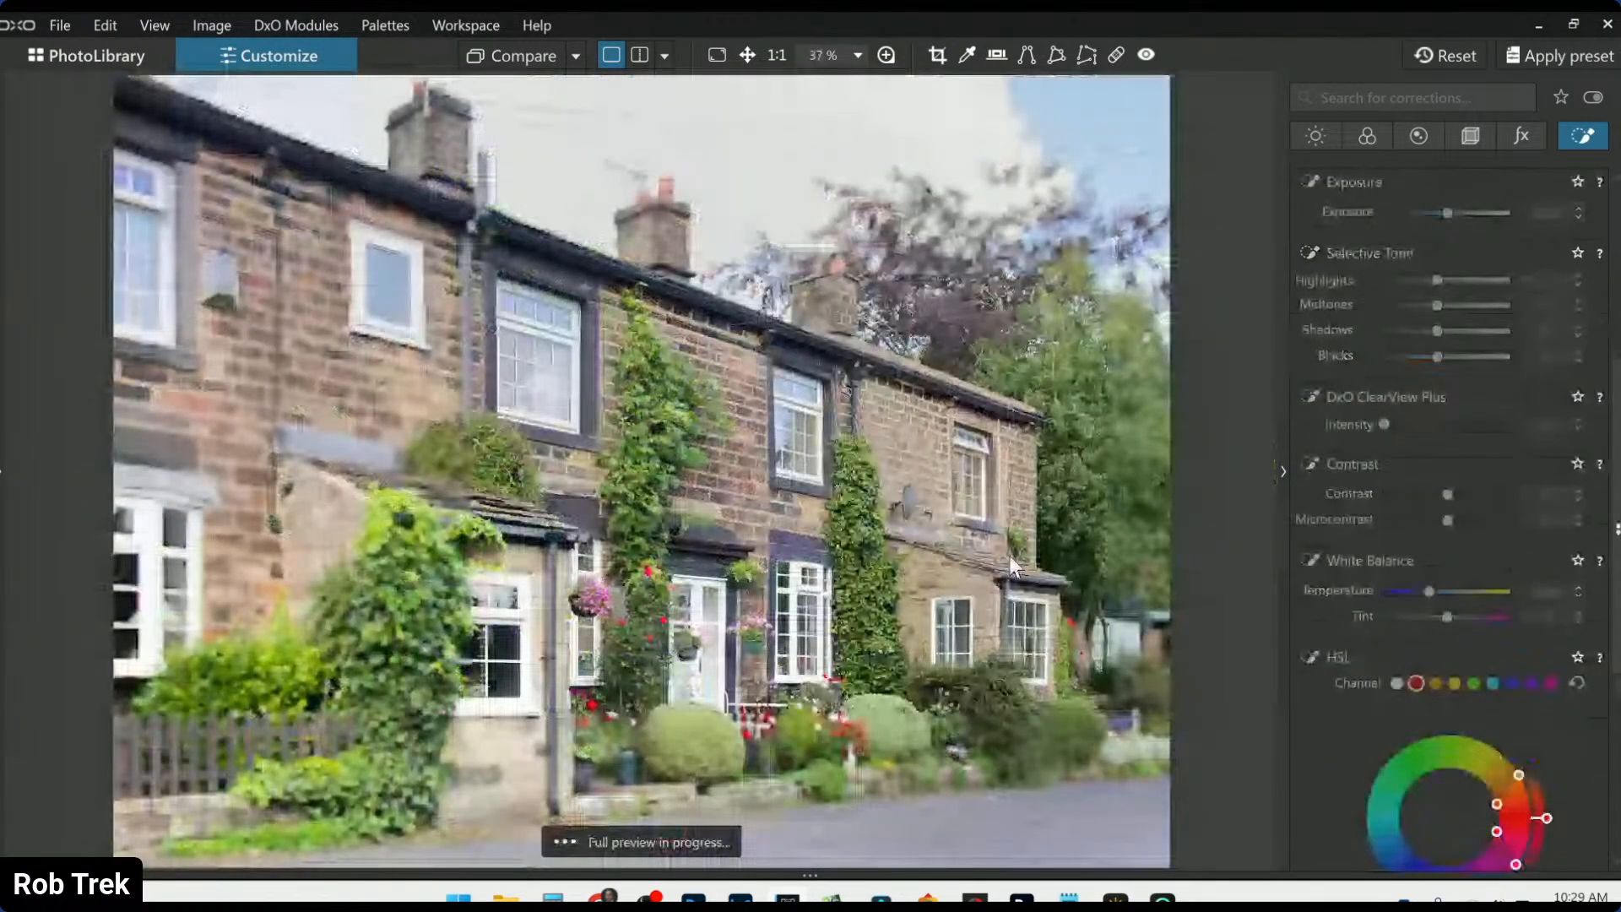
pyautogui.scroll(-2, 1010, 557)
pyautogui.scroll(4, 1376, 318)
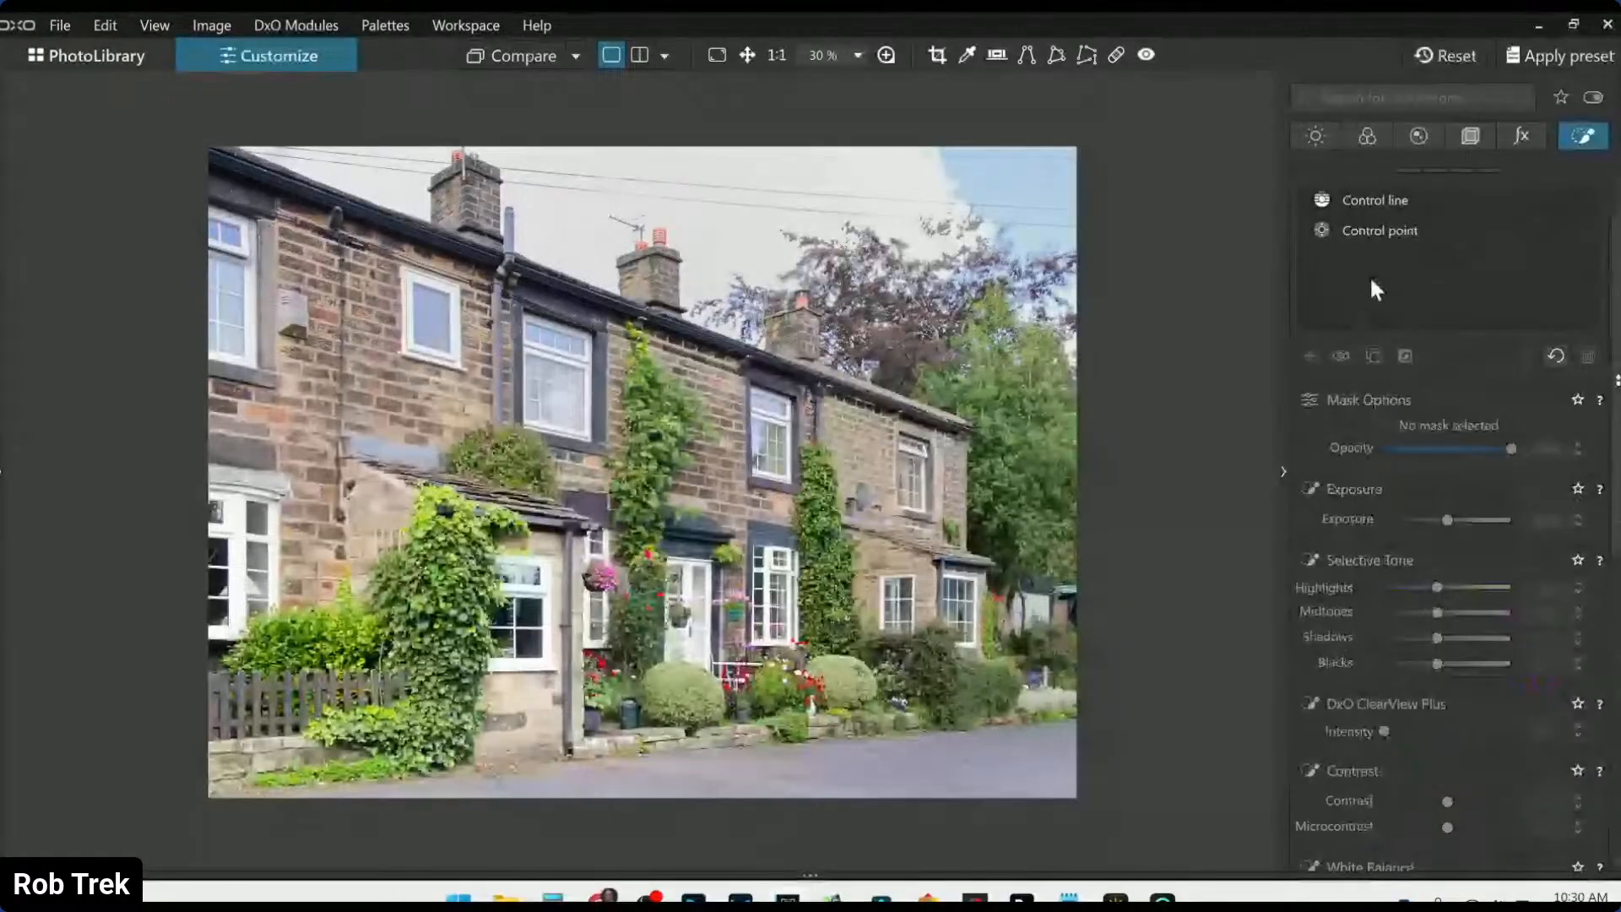
pyautogui.scroll(1, 1377, 210)
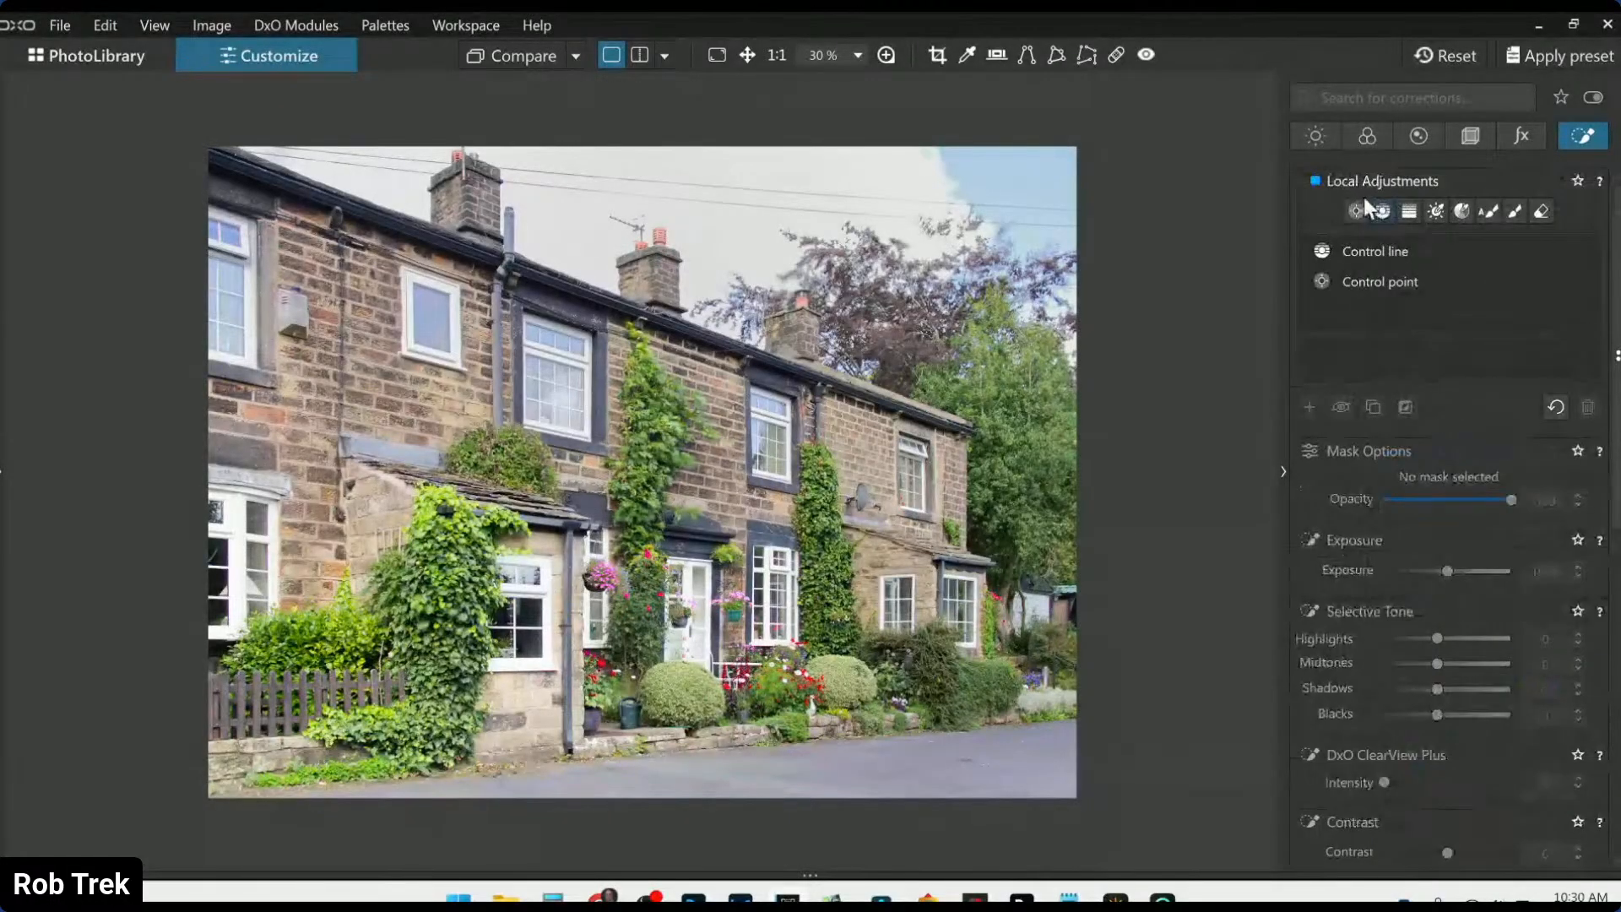
pyautogui.click(1309, 407)
pyautogui.click(862, 455)
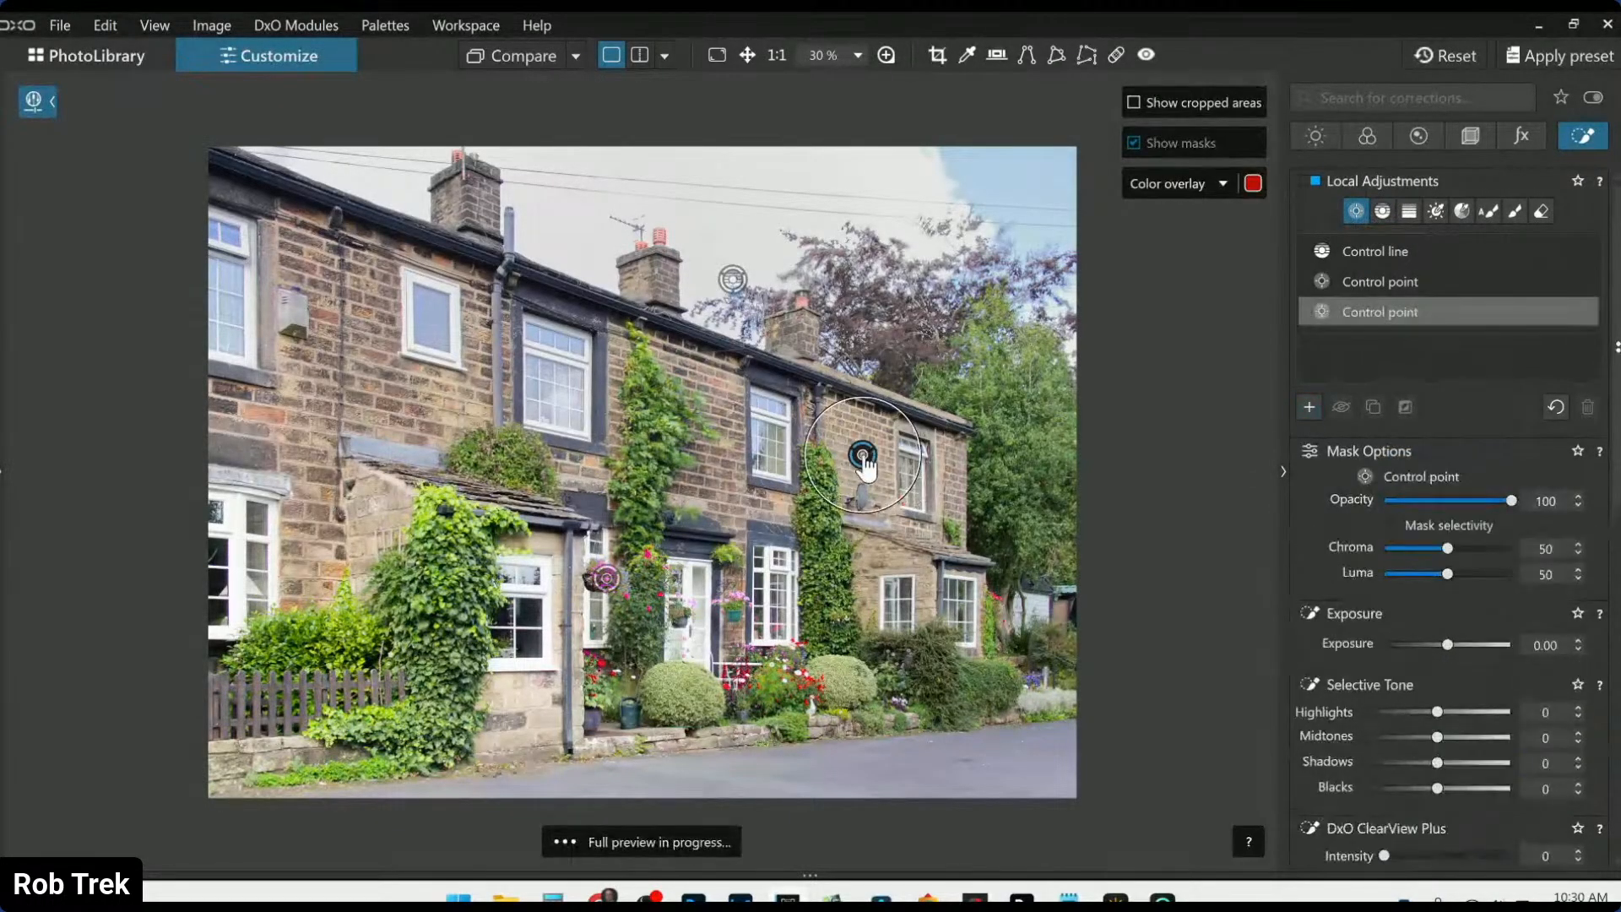
pyautogui.click(730, 429)
pyautogui.moveTo(778, 423); pyautogui.dragTo(715, 403)
pyautogui.click(709, 390)
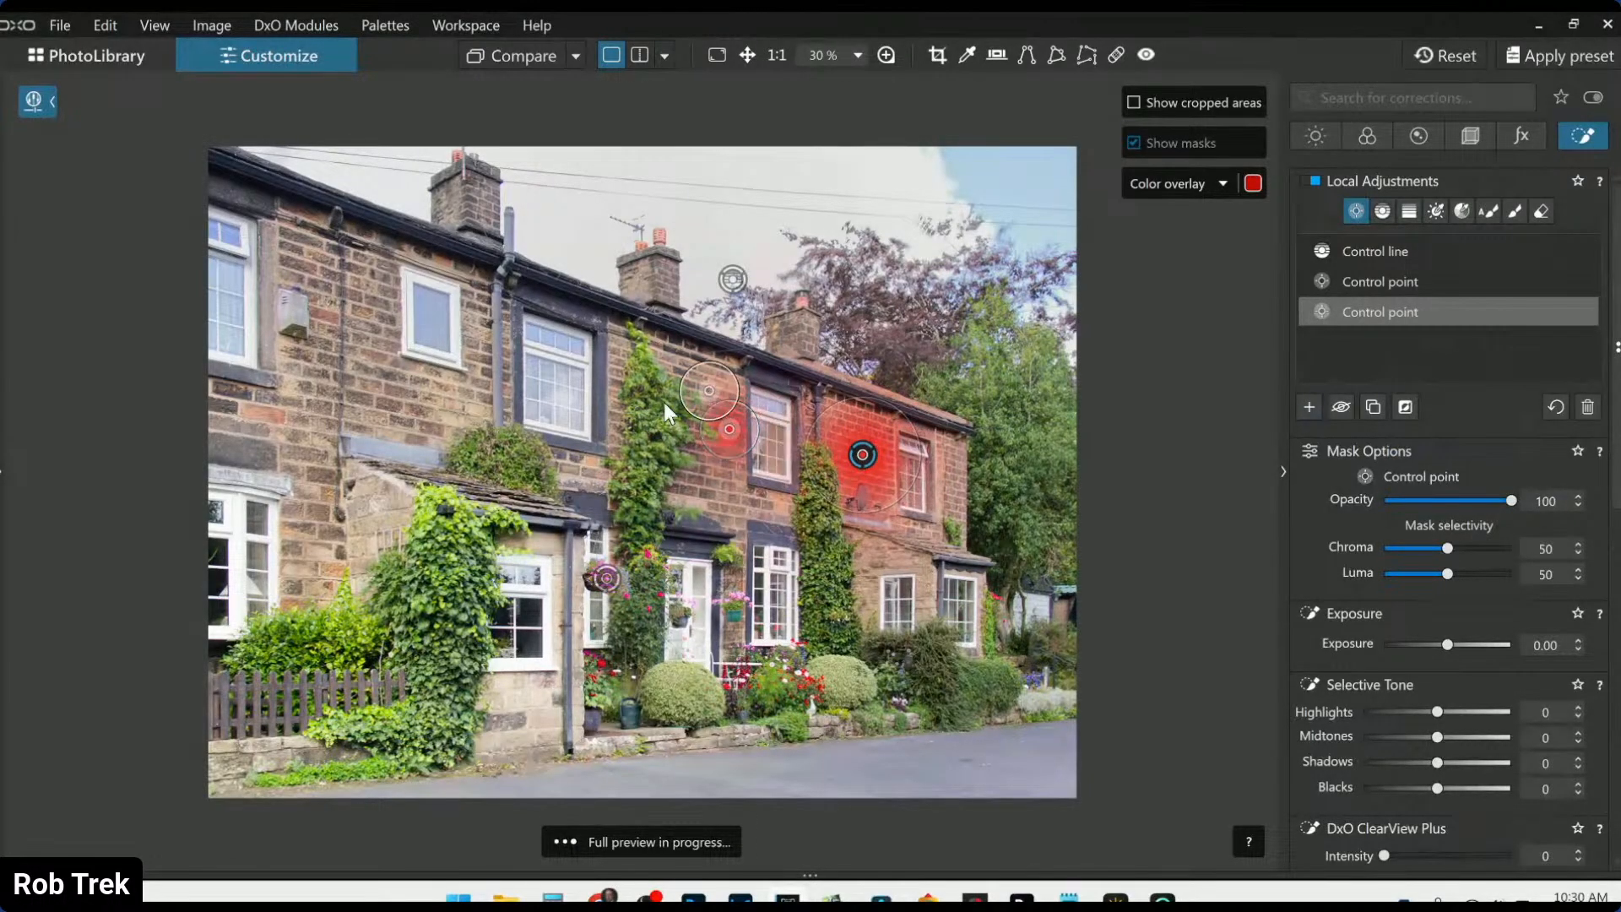
# Add further points to the brick mask around the small upper window, beside the porch roof, above the front door and on the far stone extension
pyautogui.click(441, 402)
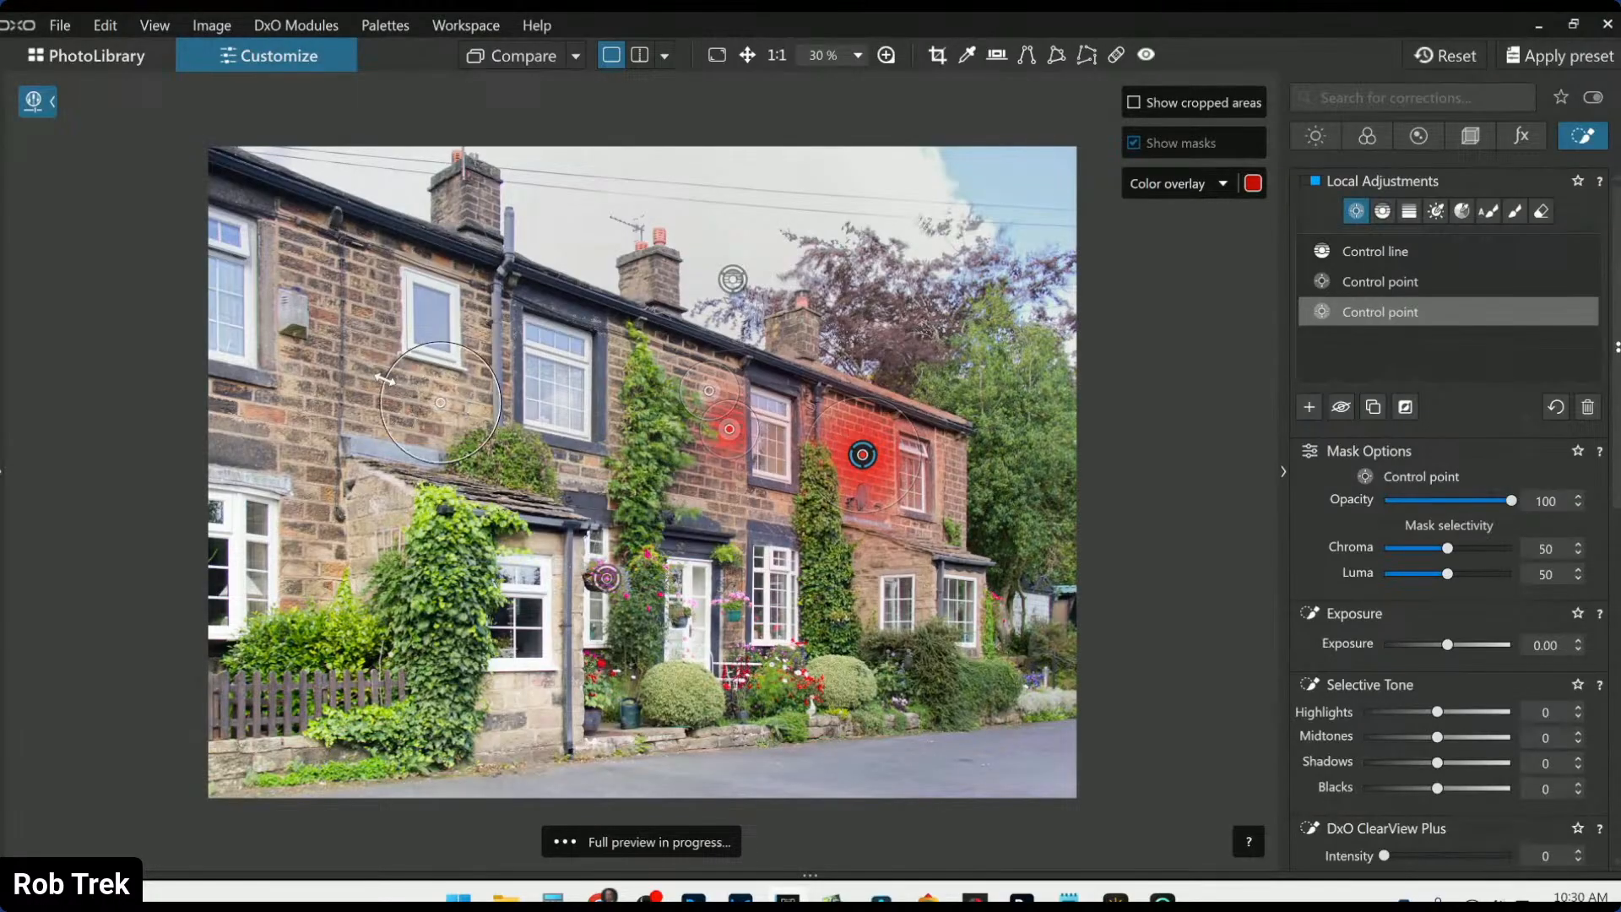
pyautogui.click(337, 370)
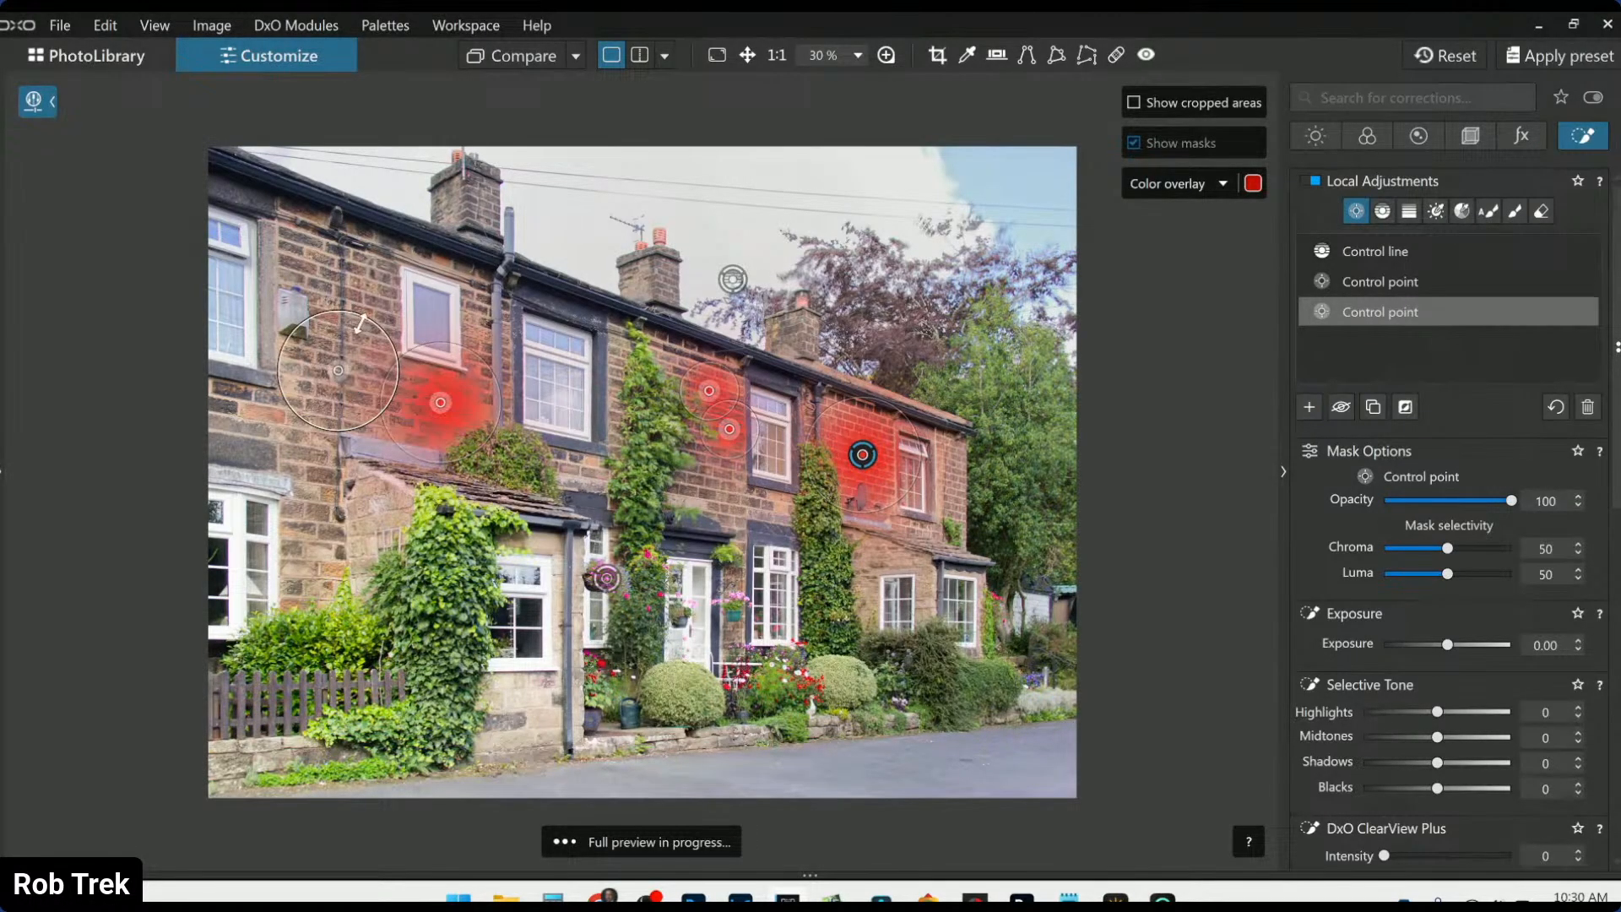
pyautogui.click(361, 290)
pyautogui.click(329, 516)
pyautogui.click(728, 491)
pyautogui.click(882, 556)
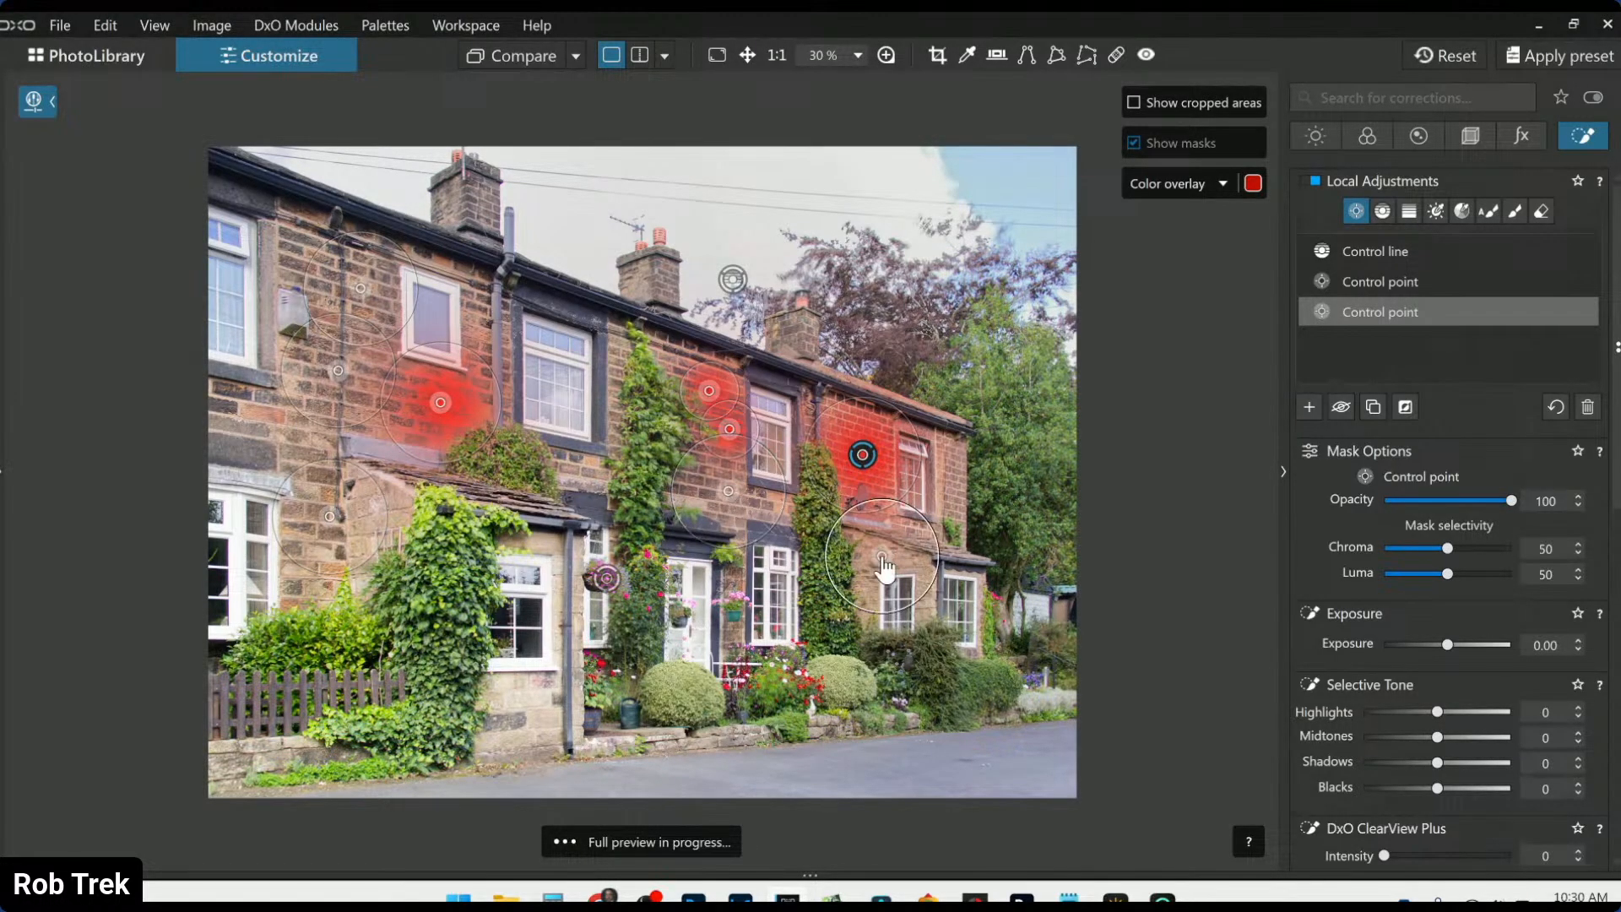
# Add points to the brick mask on the far end wall, beside the top of the central ivy and between the small upper window and drainpipe
pyautogui.click(953, 473)
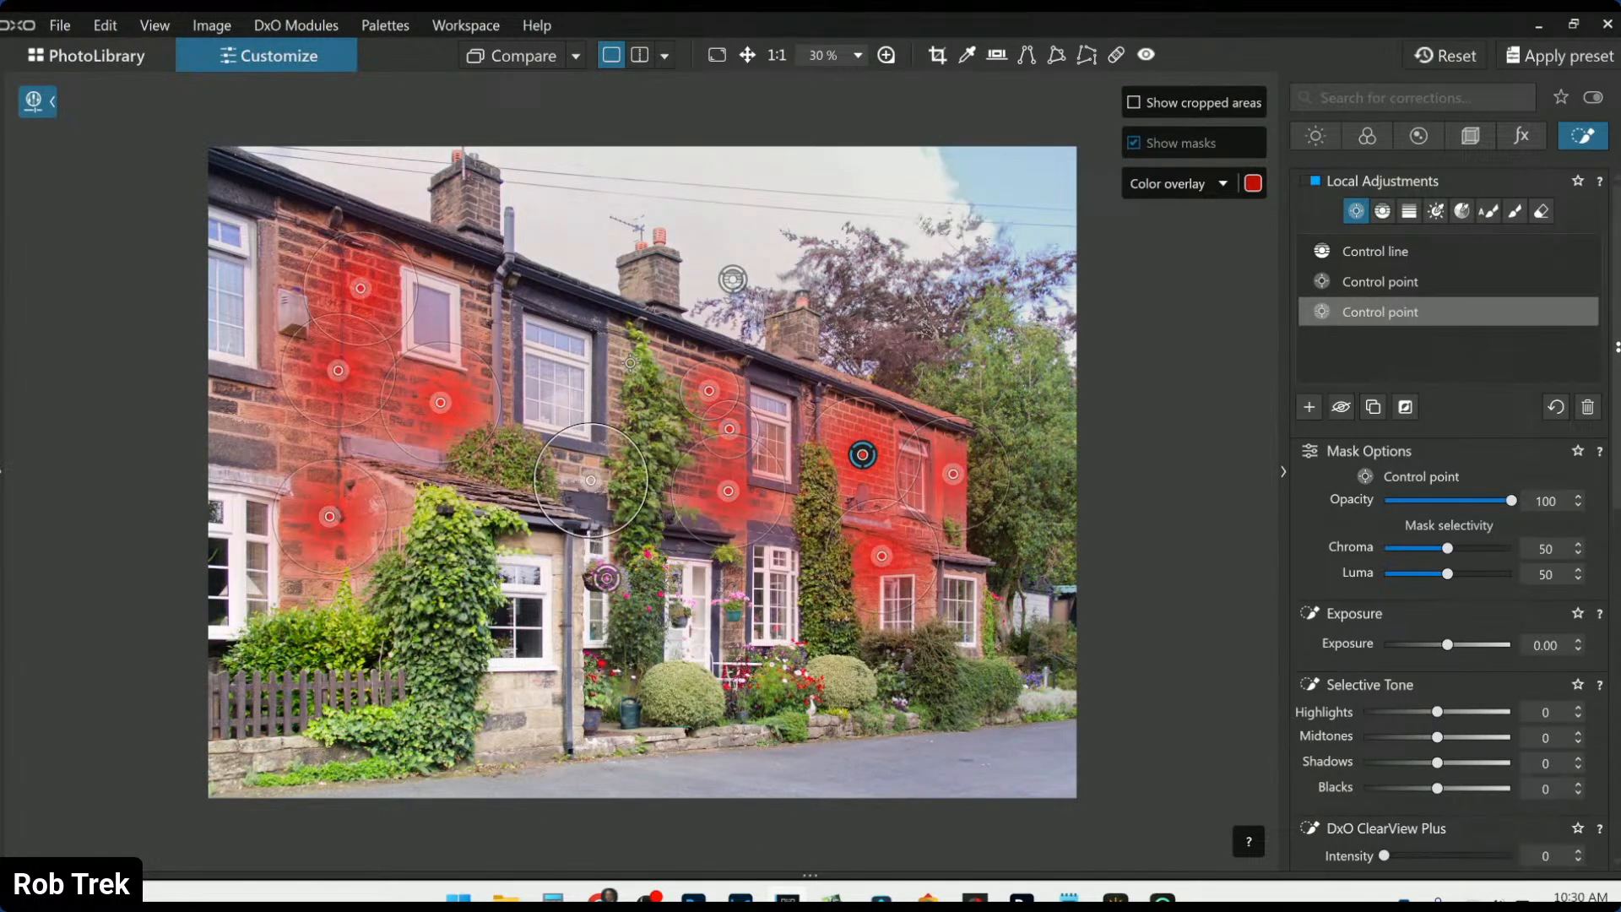
pyautogui.click(621, 343)
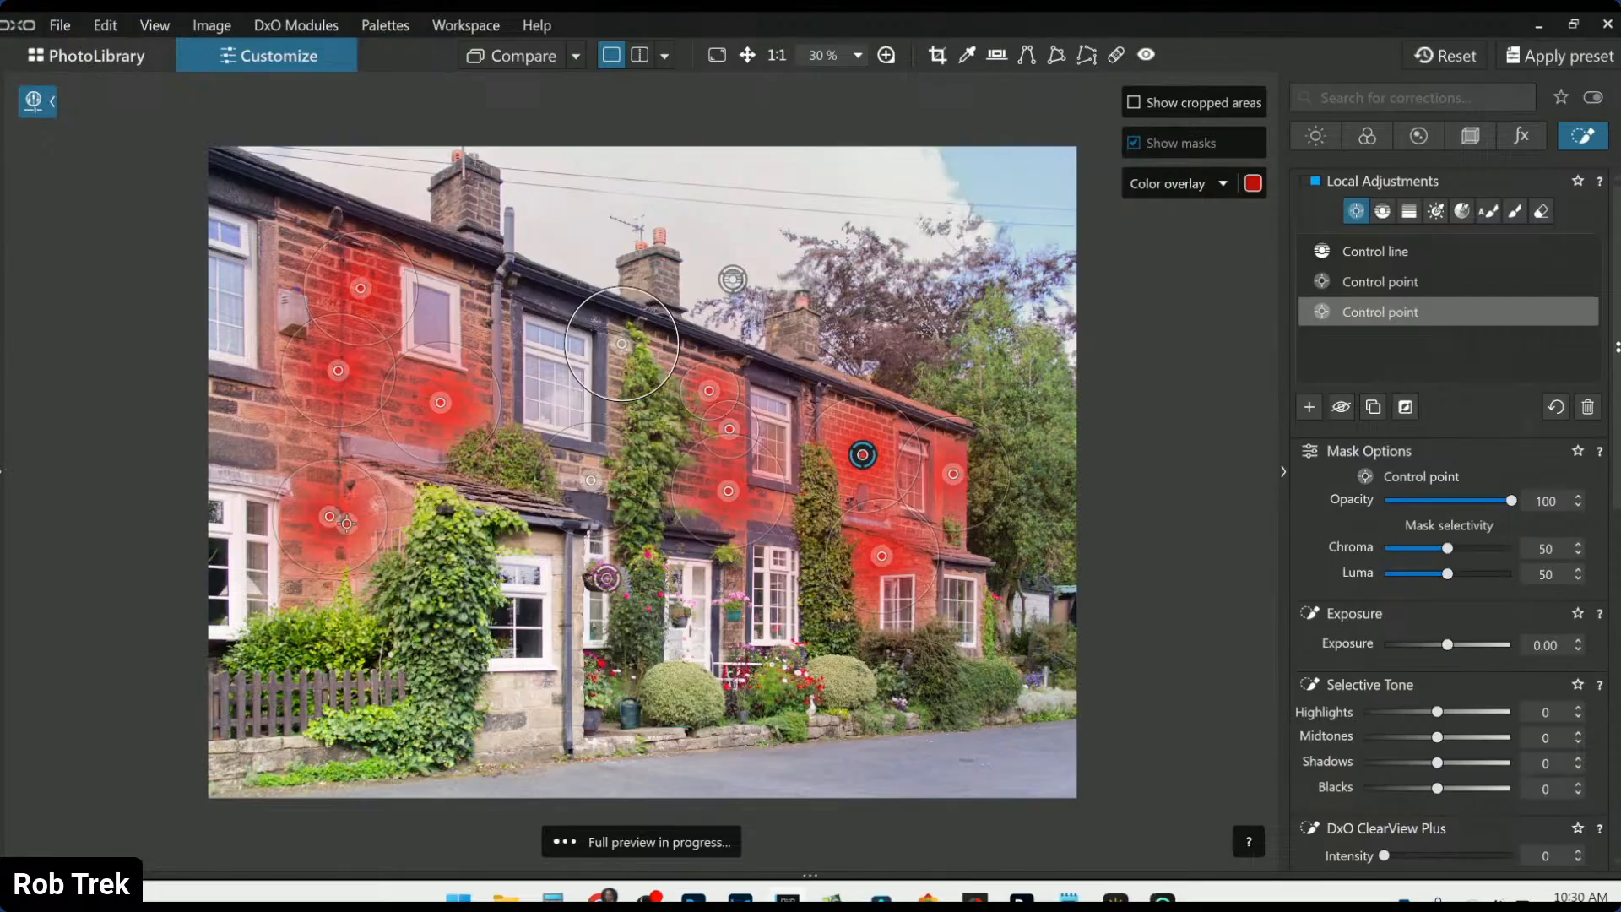
pyautogui.click(485, 300)
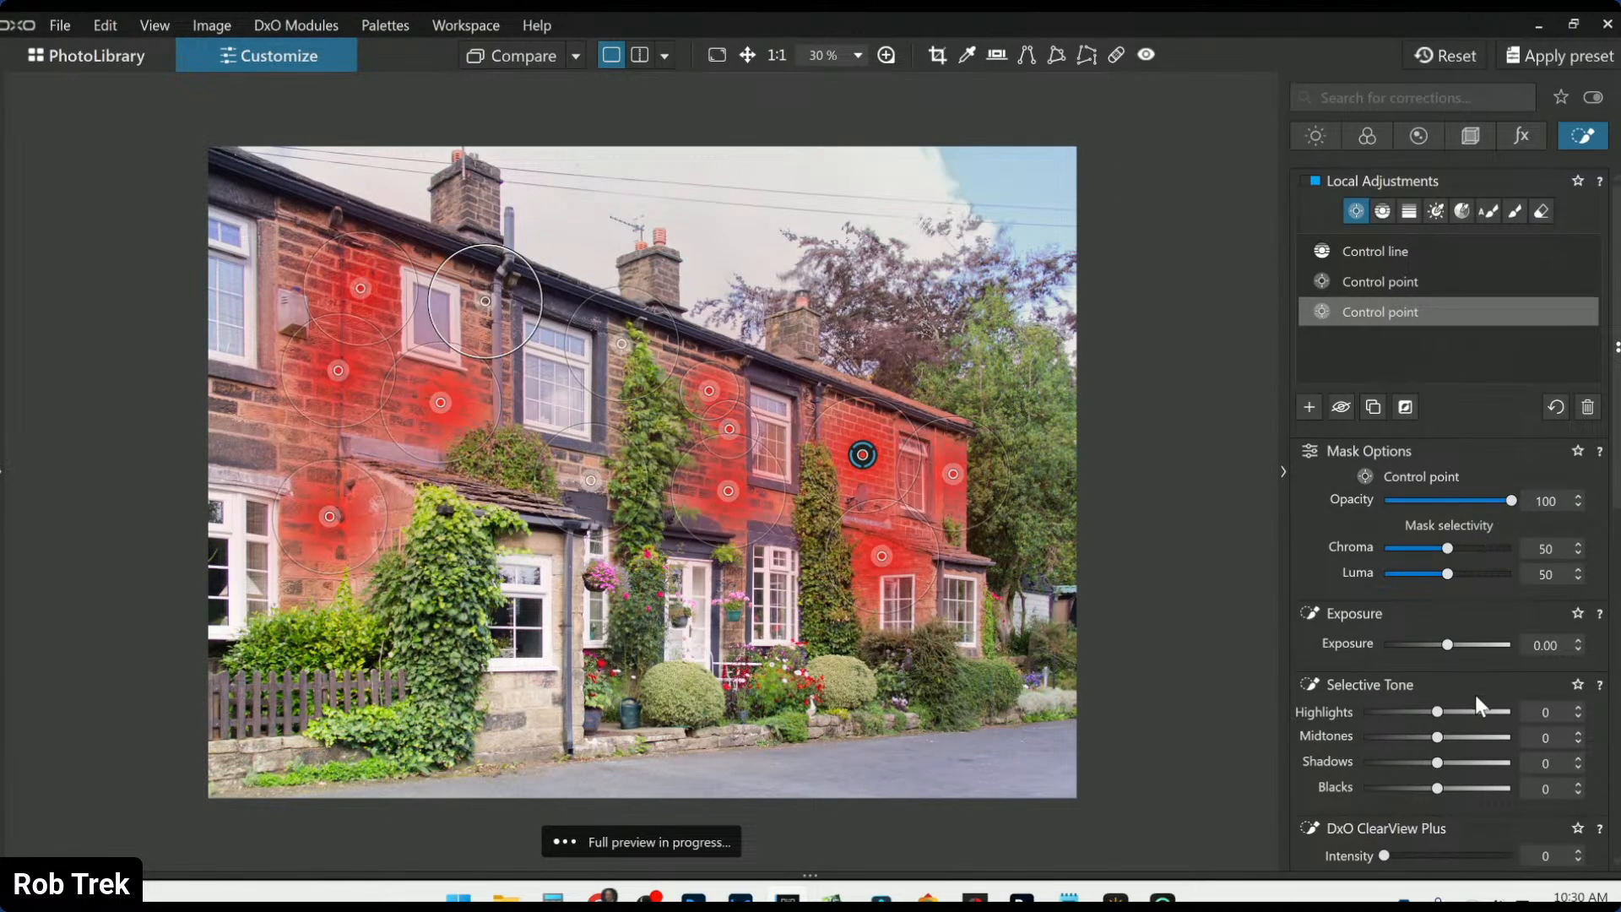
# Set the brick mask's Highlights to 20 and its DxO ClearView Plus Intensity to 55
pyautogui.click(1441, 713)
pyautogui.scroll(3, 1441, 712)
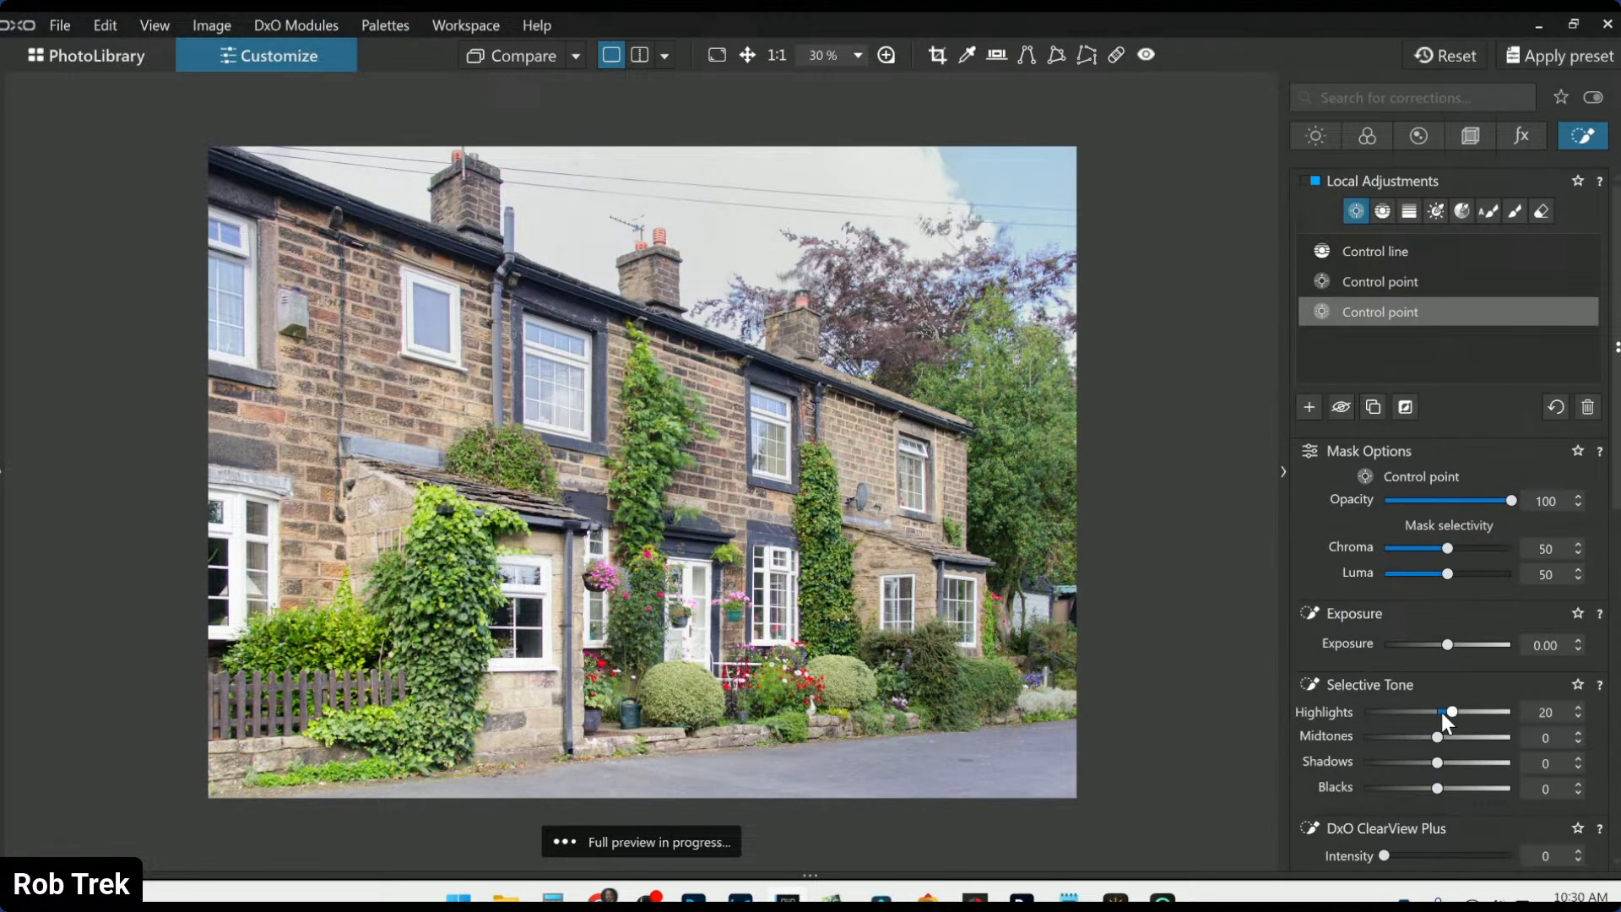
pyautogui.scroll(-1, 1369, 682)
pyautogui.scroll(-2, 1369, 682)
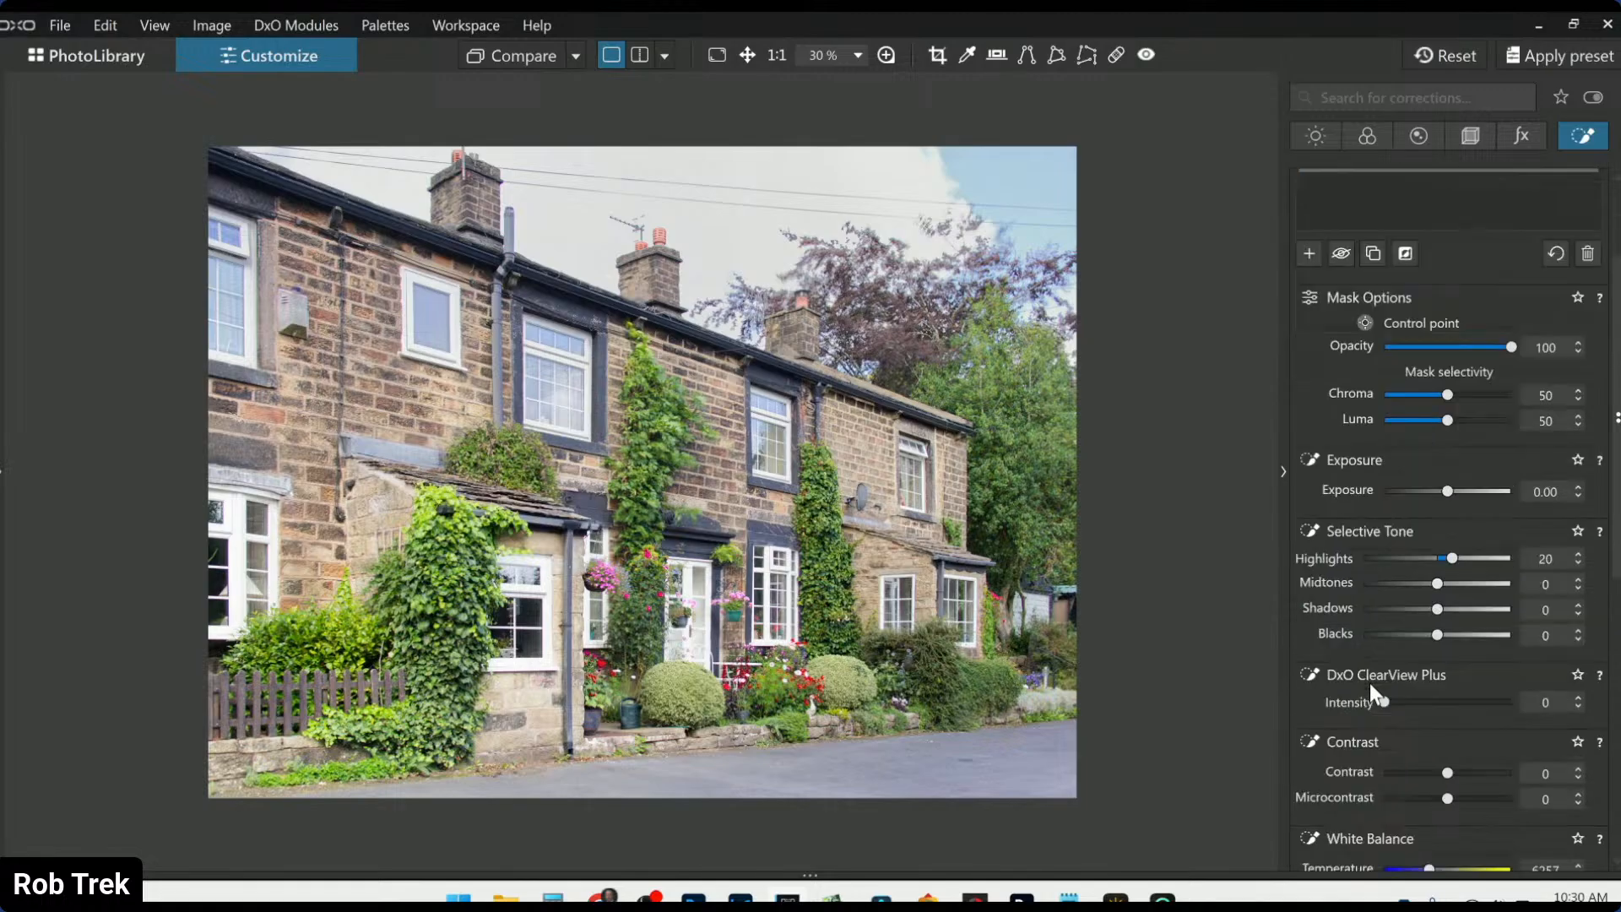
pyautogui.scroll(3, 1405, 709)
pyautogui.scroll(4, 1403, 706)
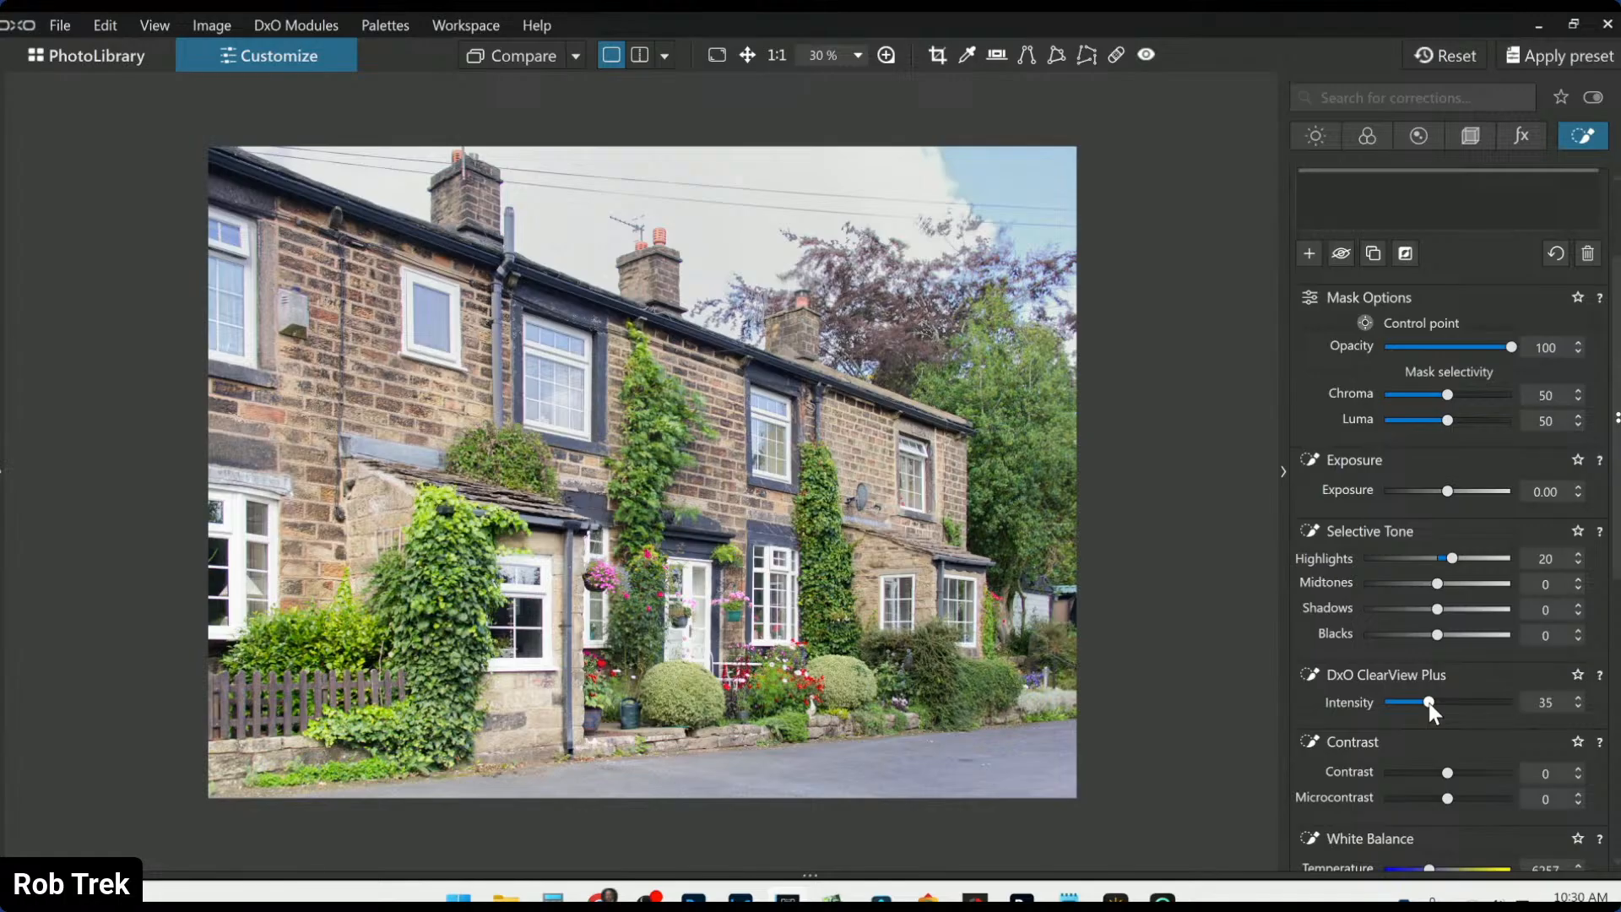
pyautogui.scroll(1, 1430, 705)
# Add brick mask points on the porch's lower wall, the low garden wall and the wall below the fence, plus two enlarged points on the road
pyautogui.moveTo(496, 735)
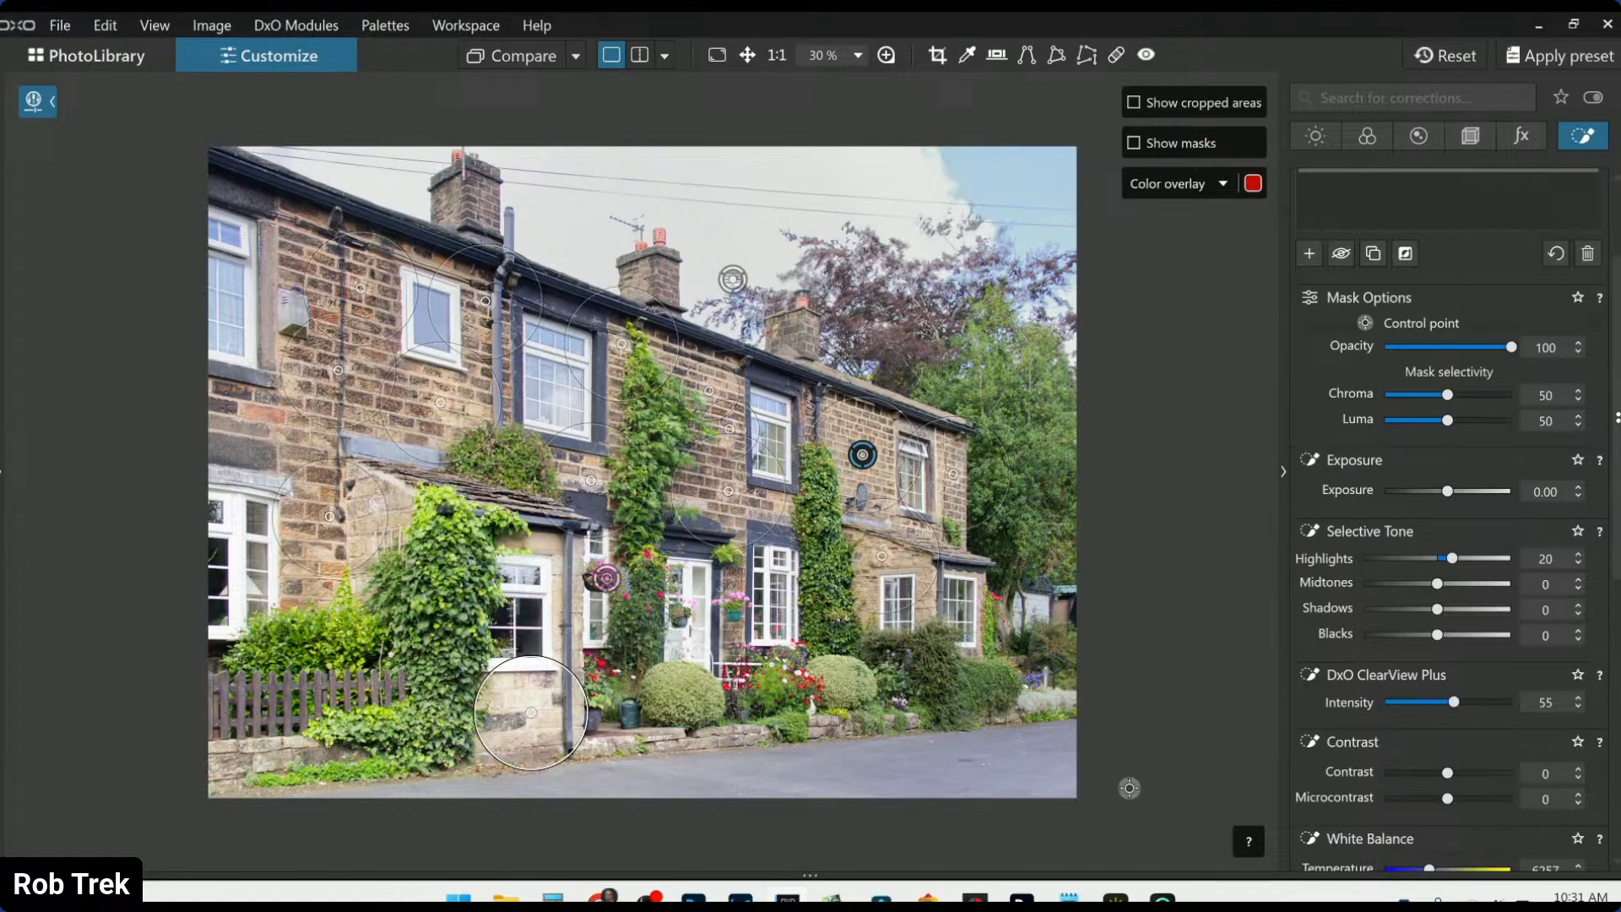
pyautogui.click(714, 736)
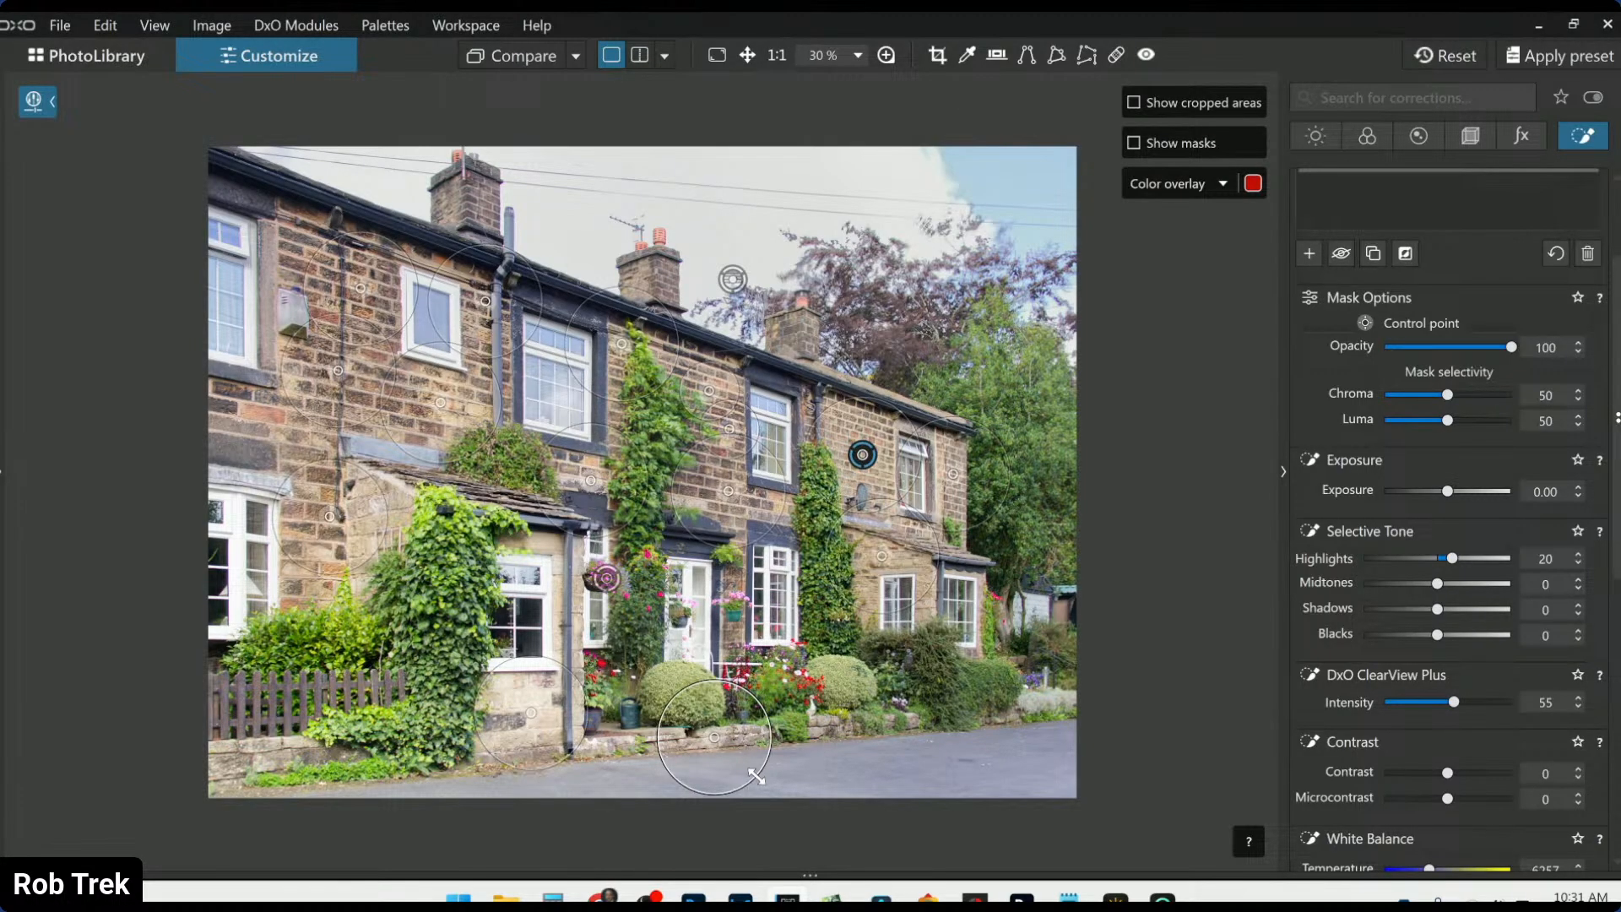
pyautogui.click(822, 728)
pyautogui.click(979, 764)
pyautogui.moveTo(1031, 759); pyautogui.dragTo(1117, 761)
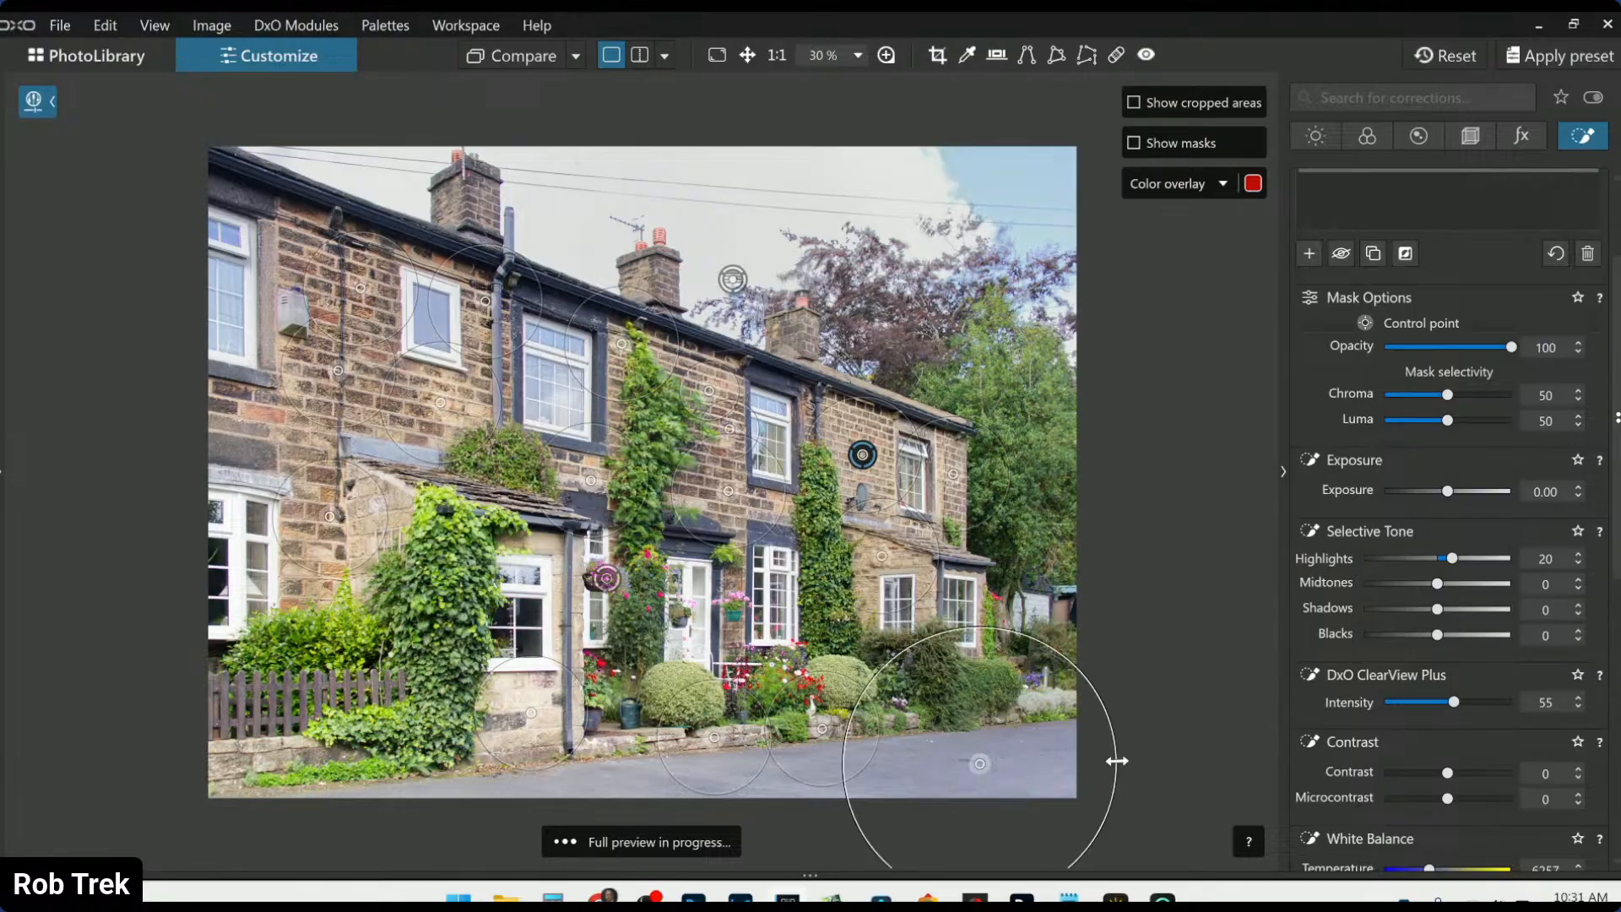
pyautogui.click(626, 783)
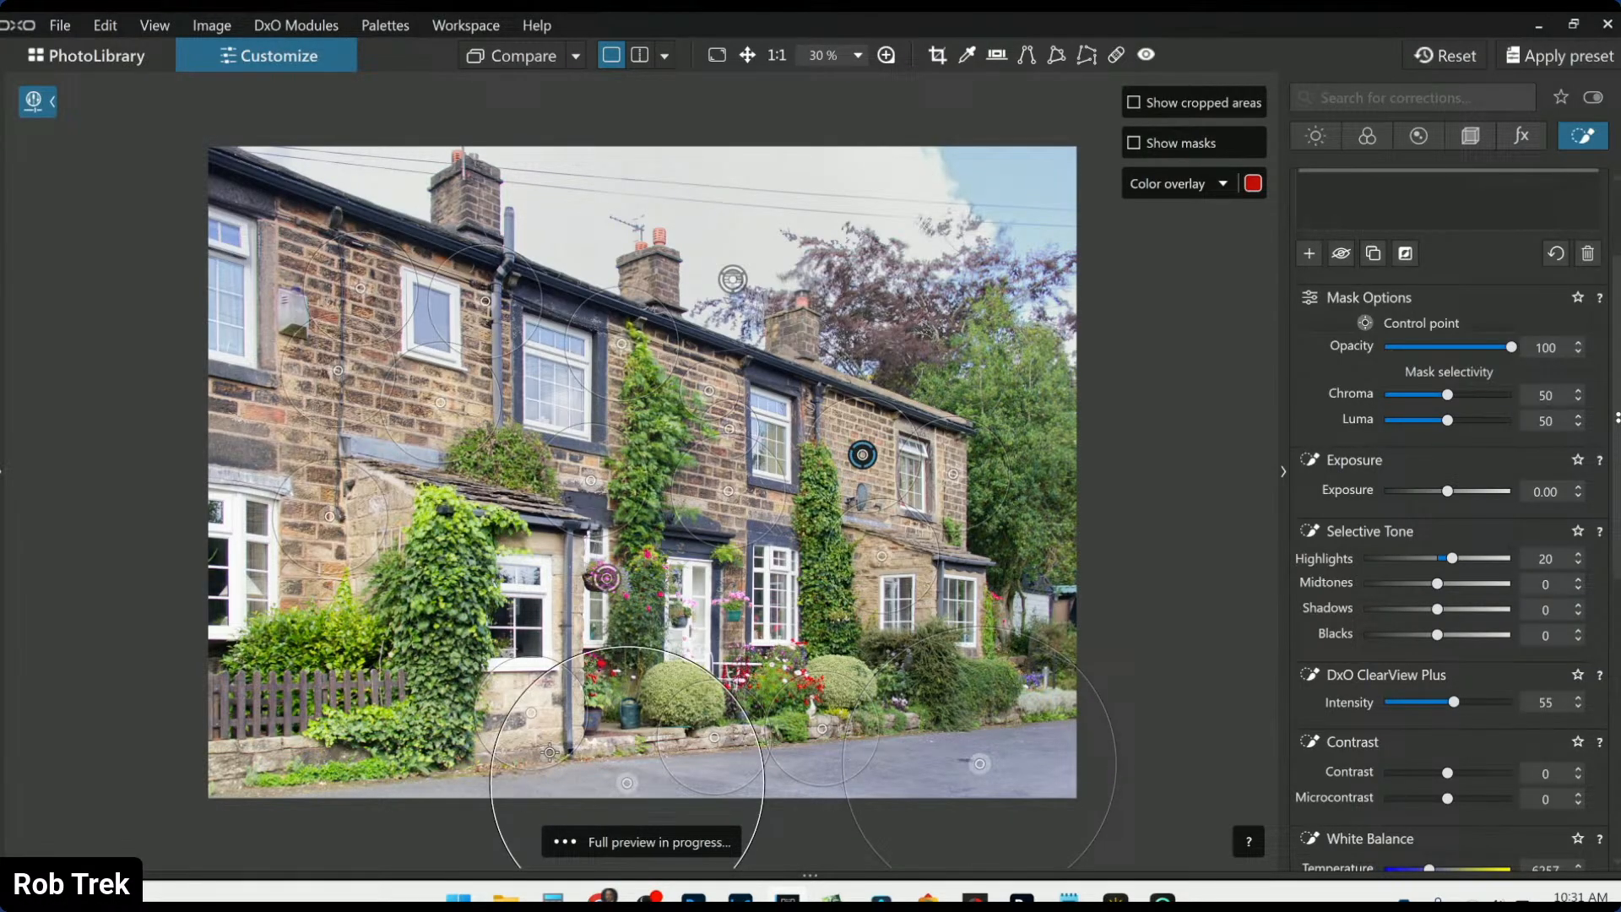
pyautogui.moveTo(531, 712); pyautogui.dragTo(535, 702)
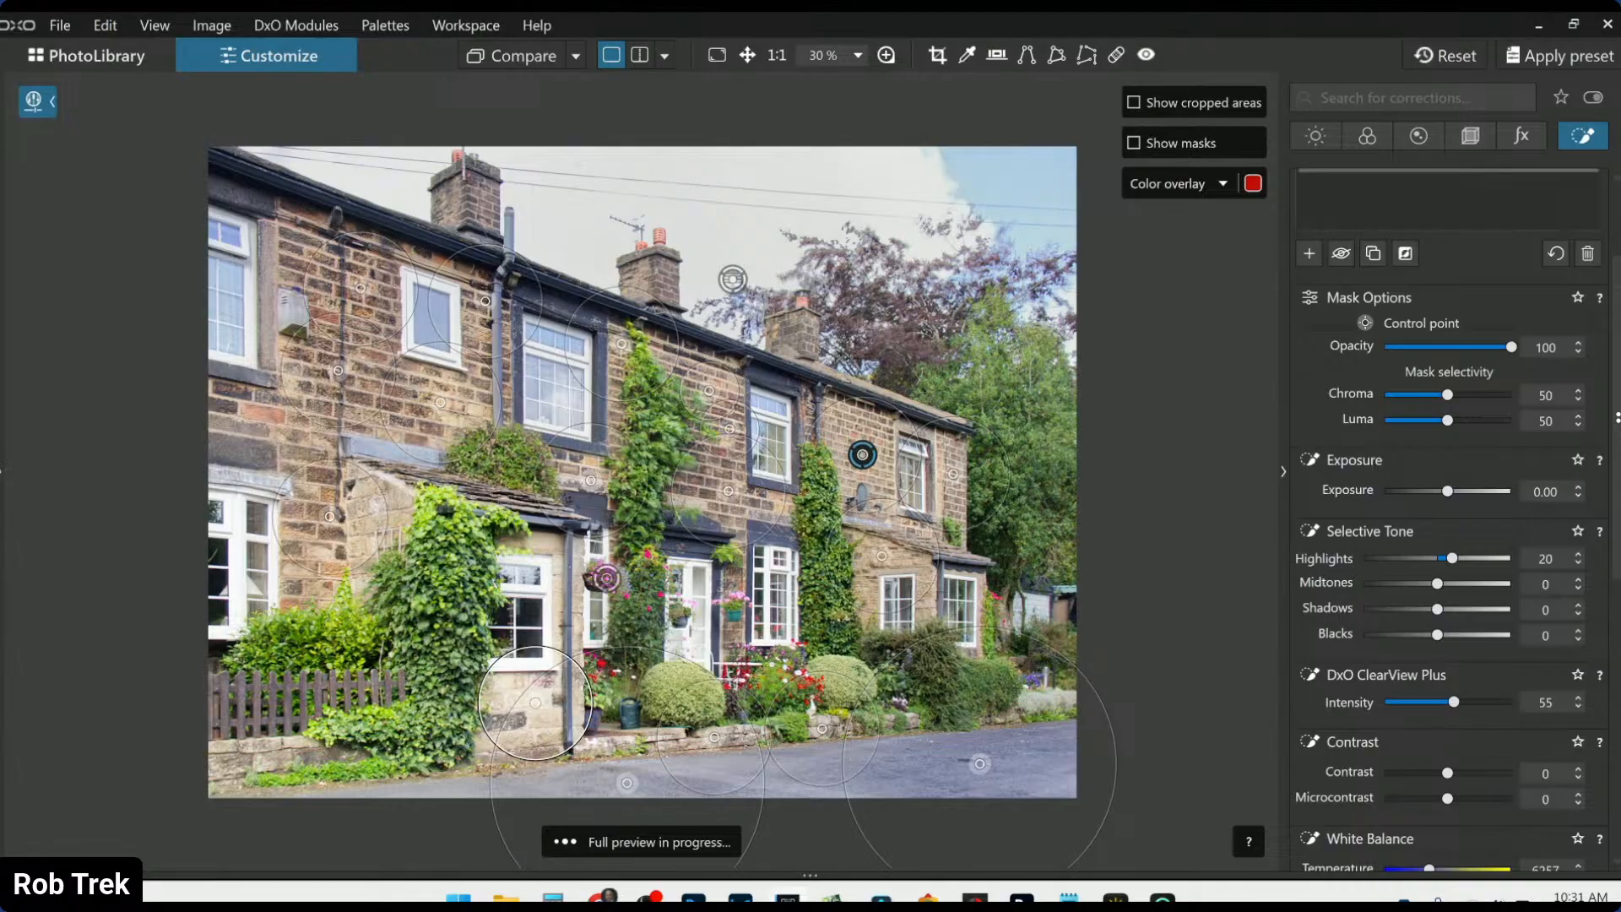
pyautogui.click(264, 762)
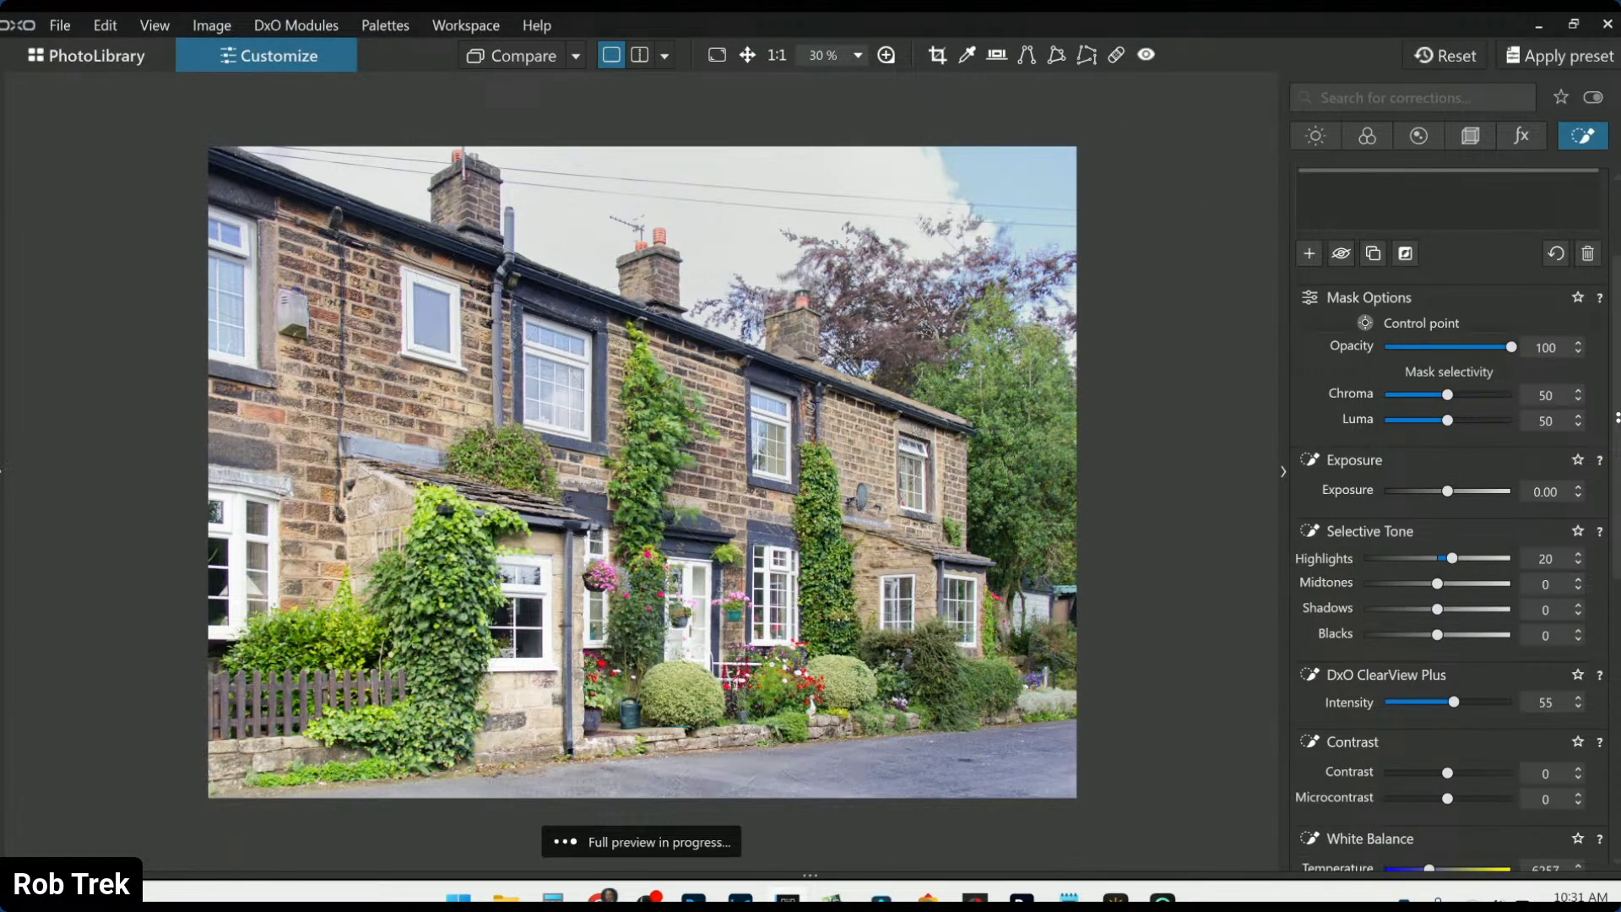
# Reselect the brick mask and add two small points on the nearest chimney
pyautogui.click(1576, 444)
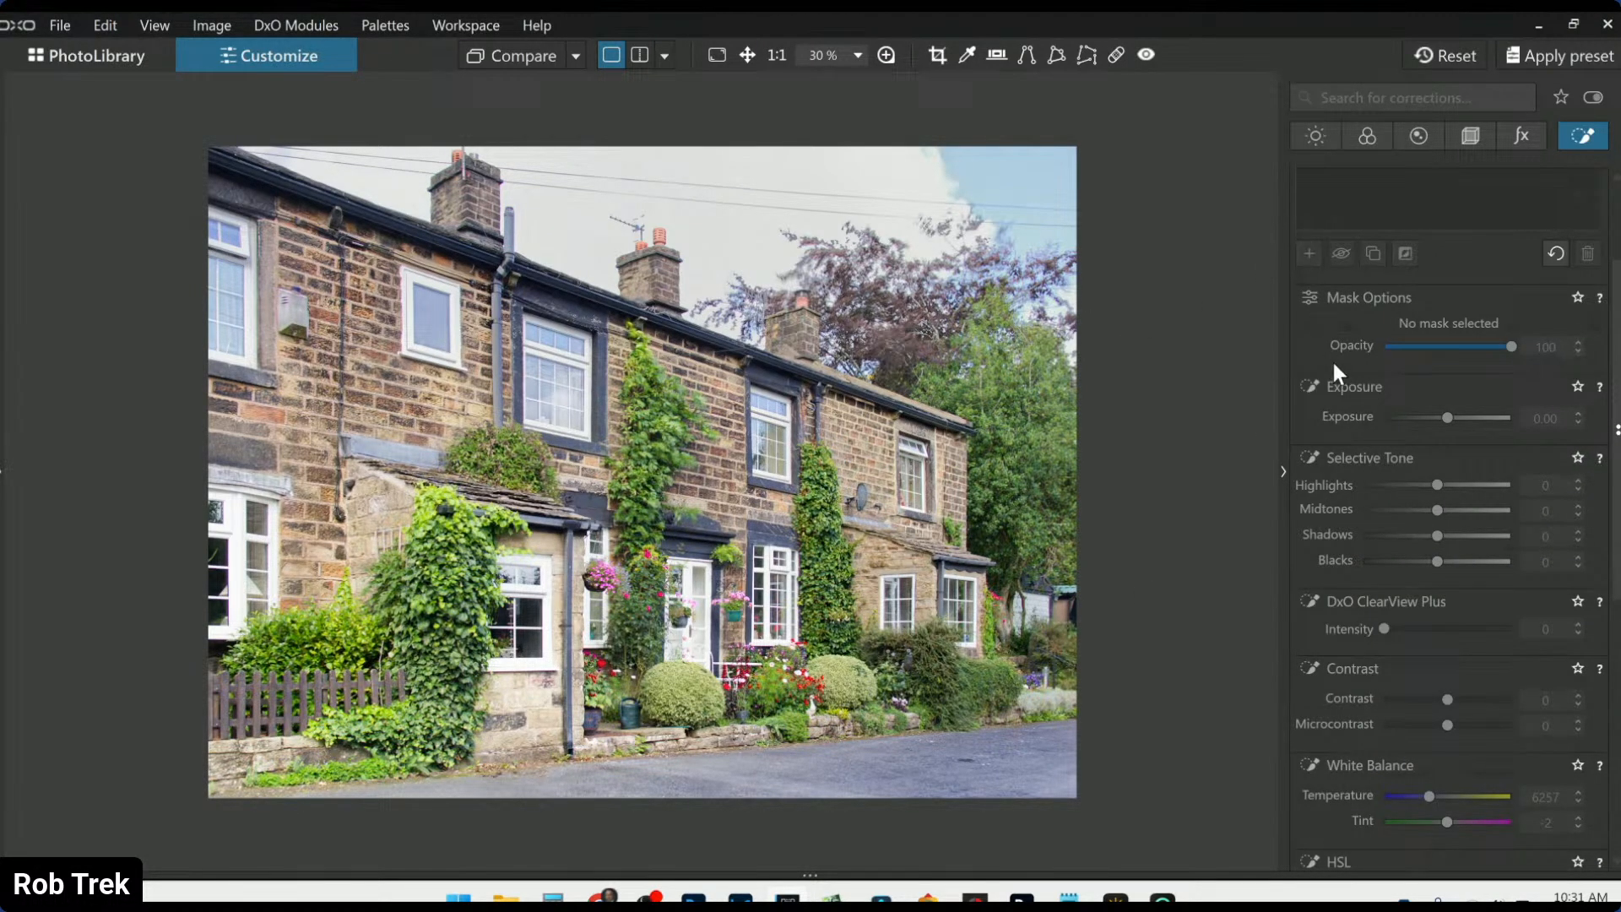
pyautogui.click(1349, 313)
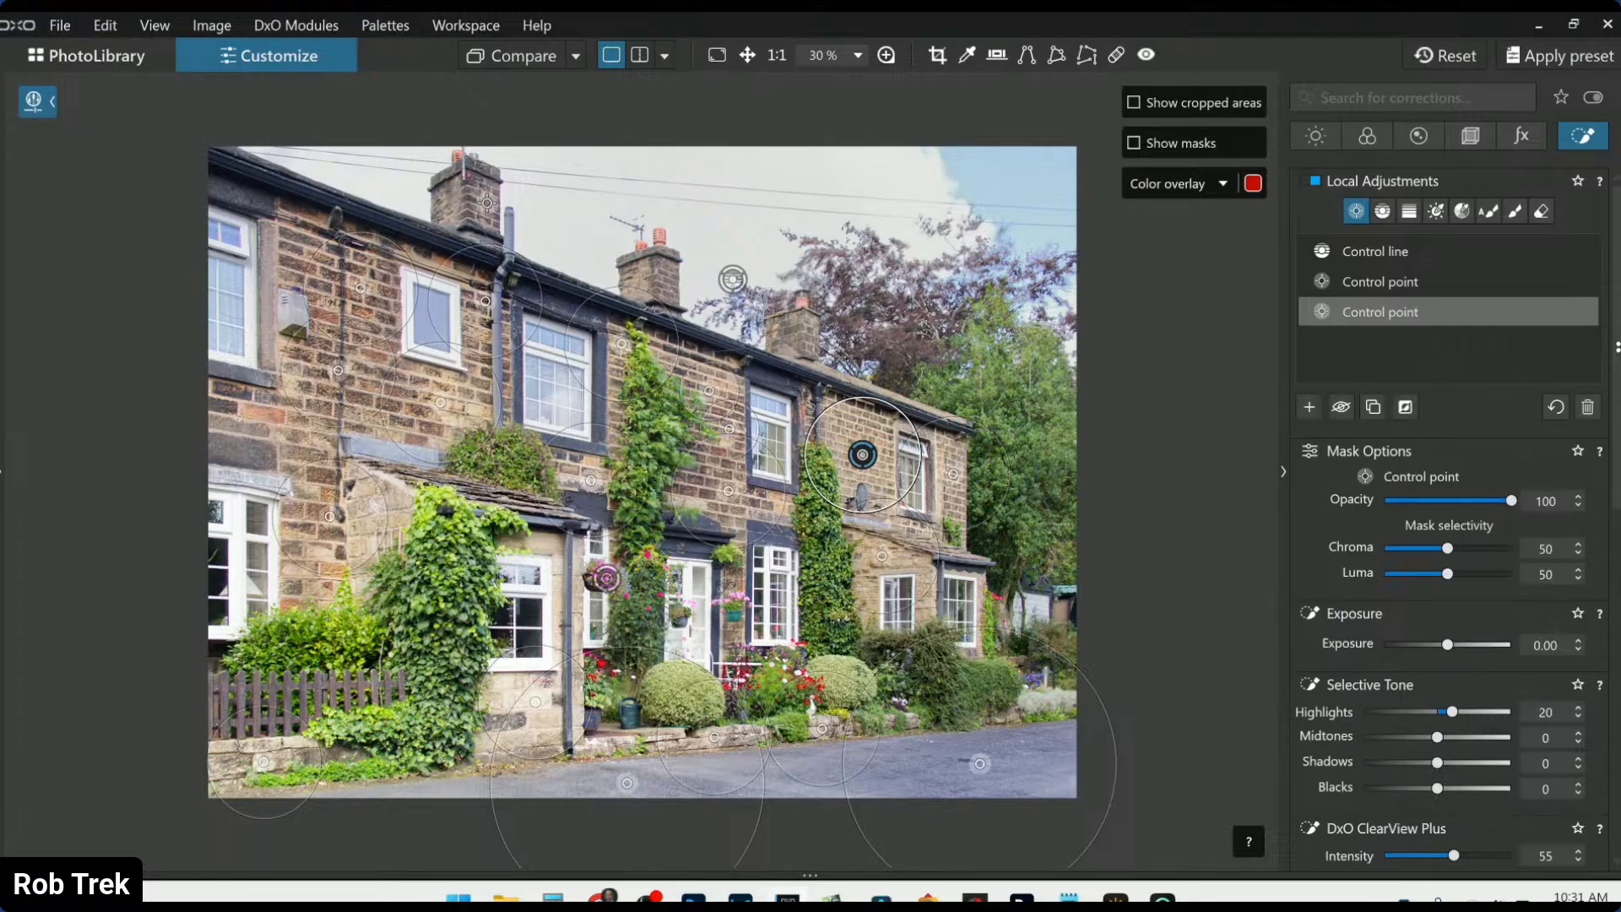
pyautogui.click(485, 203)
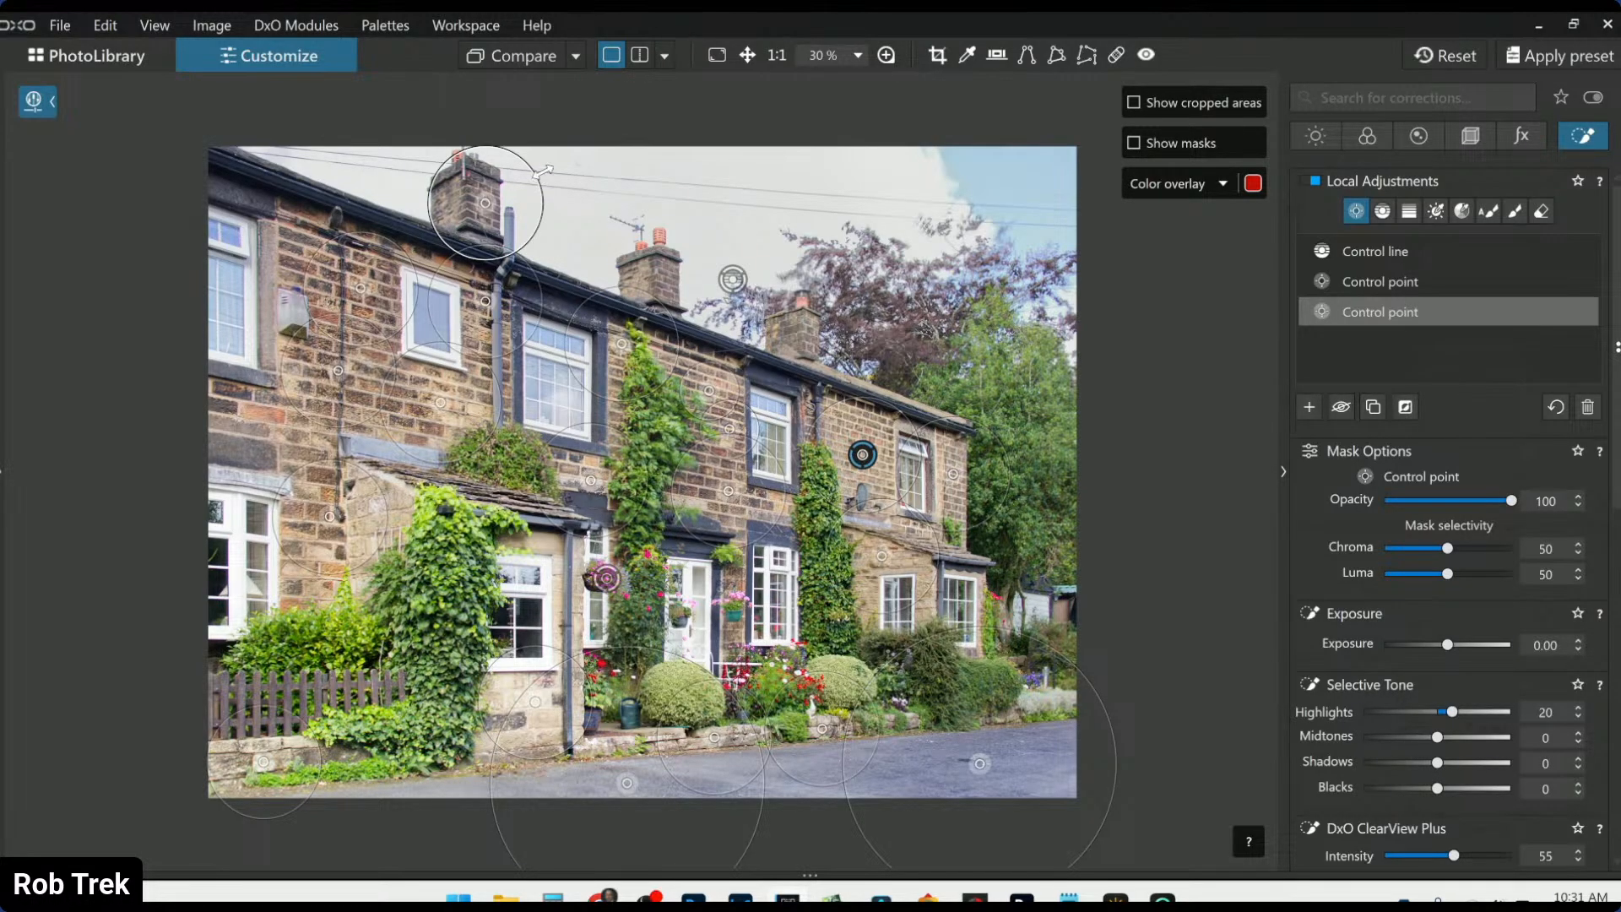
pyautogui.moveTo(524, 186); pyautogui.dragTo(515, 190)
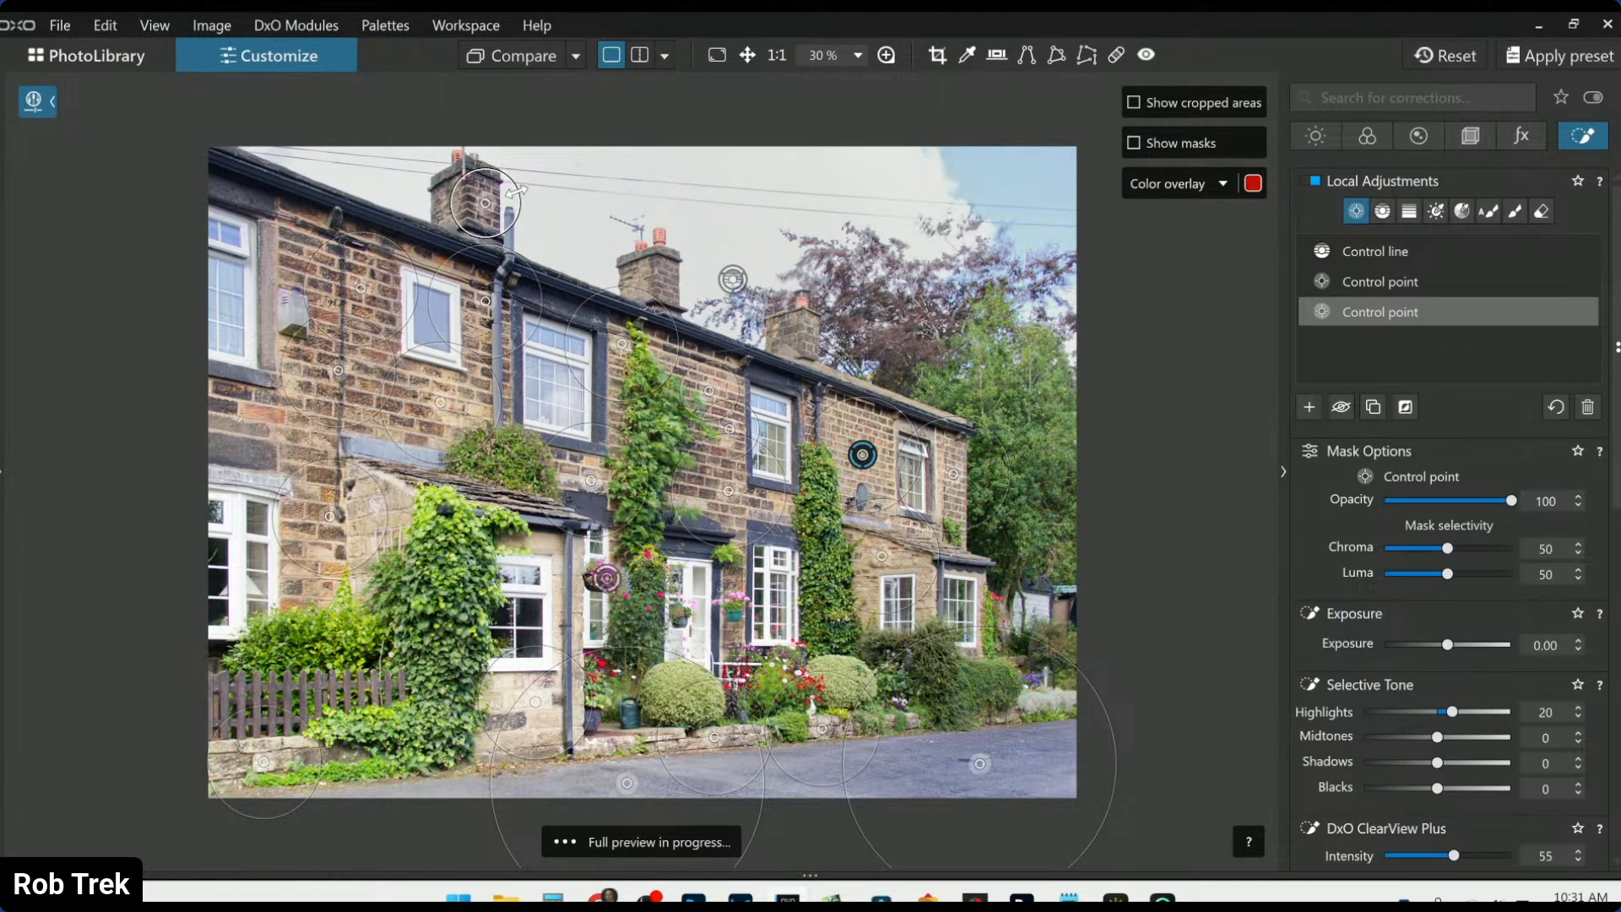
pyautogui.click(449, 207)
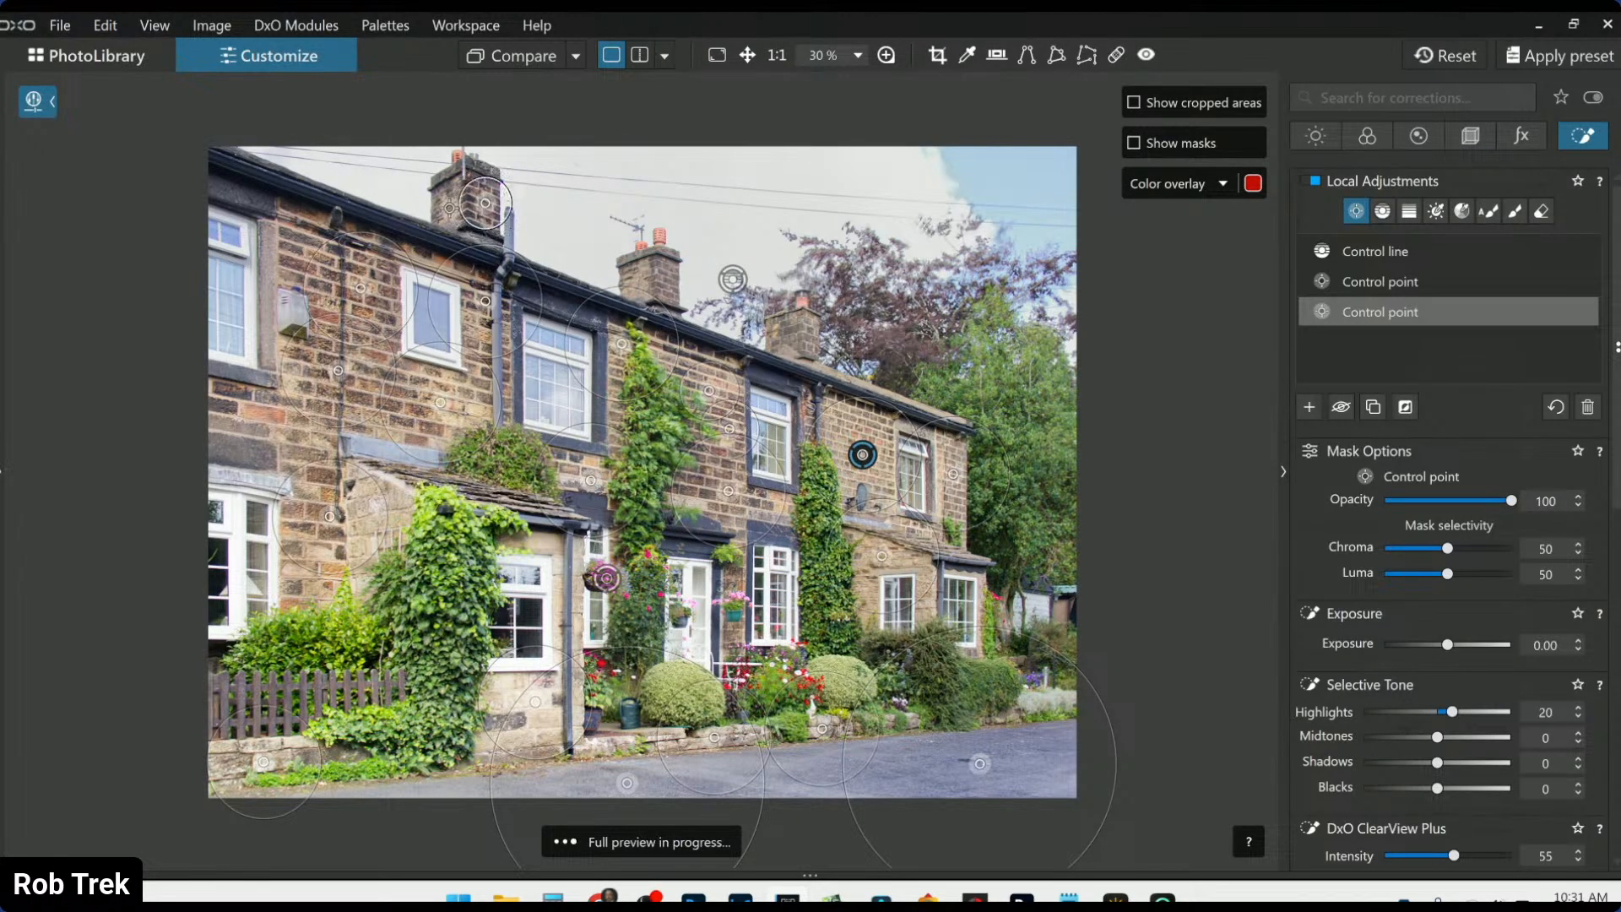
# Add small brick mask points on the middle and far chimneys and between the far stone extension's windows
pyautogui.click(639, 274)
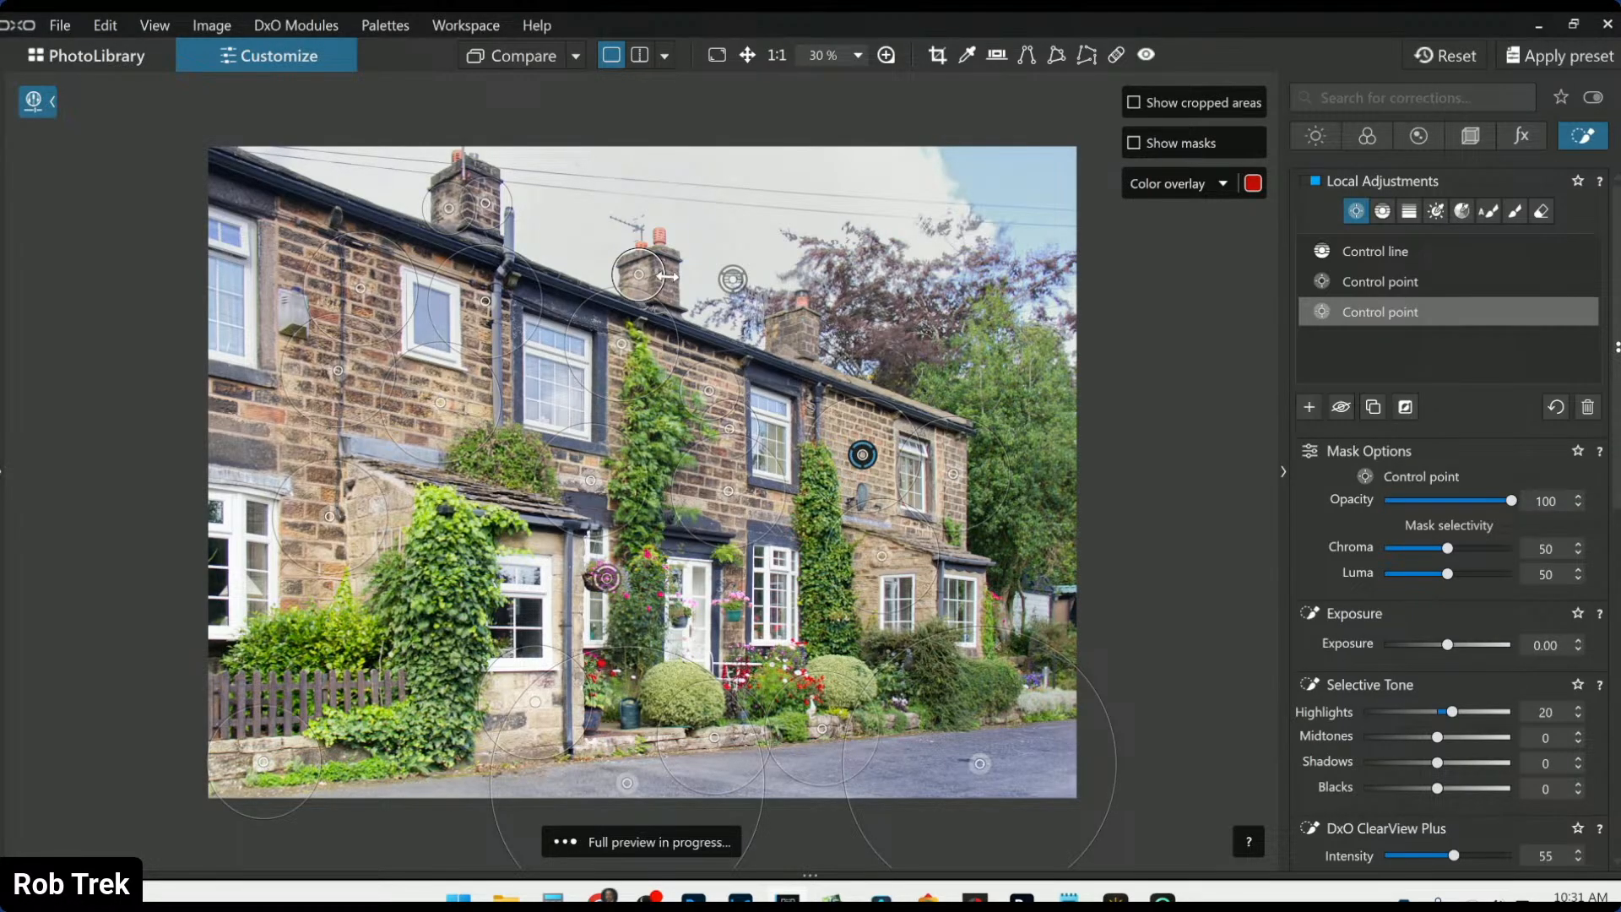
pyautogui.click(672, 295)
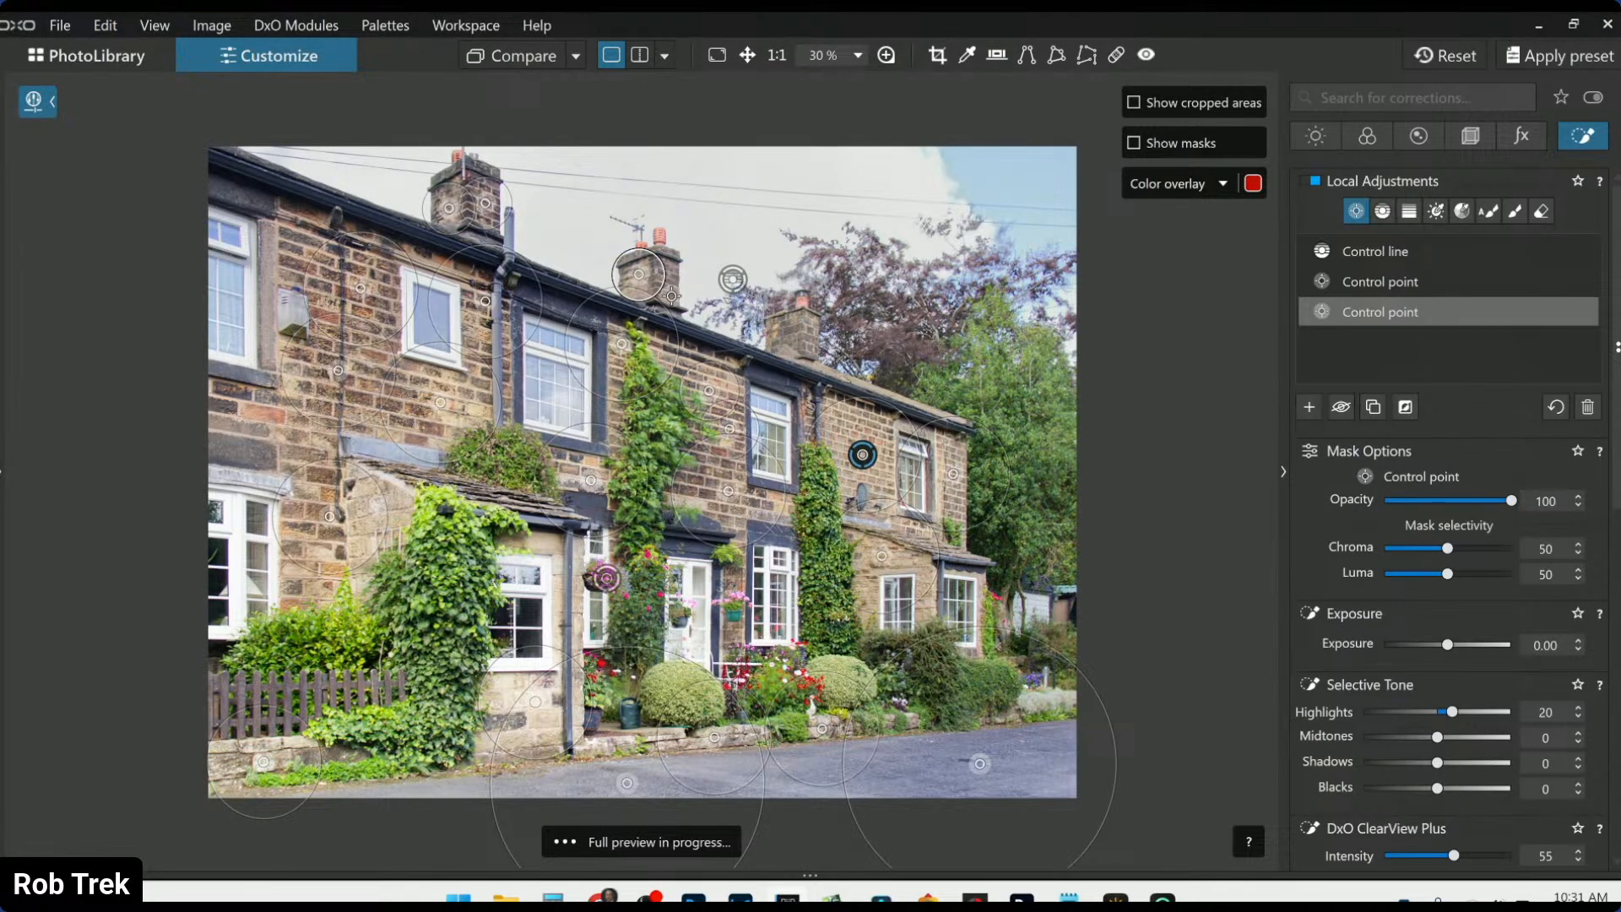
pyautogui.click(782, 331)
pyautogui.click(813, 346)
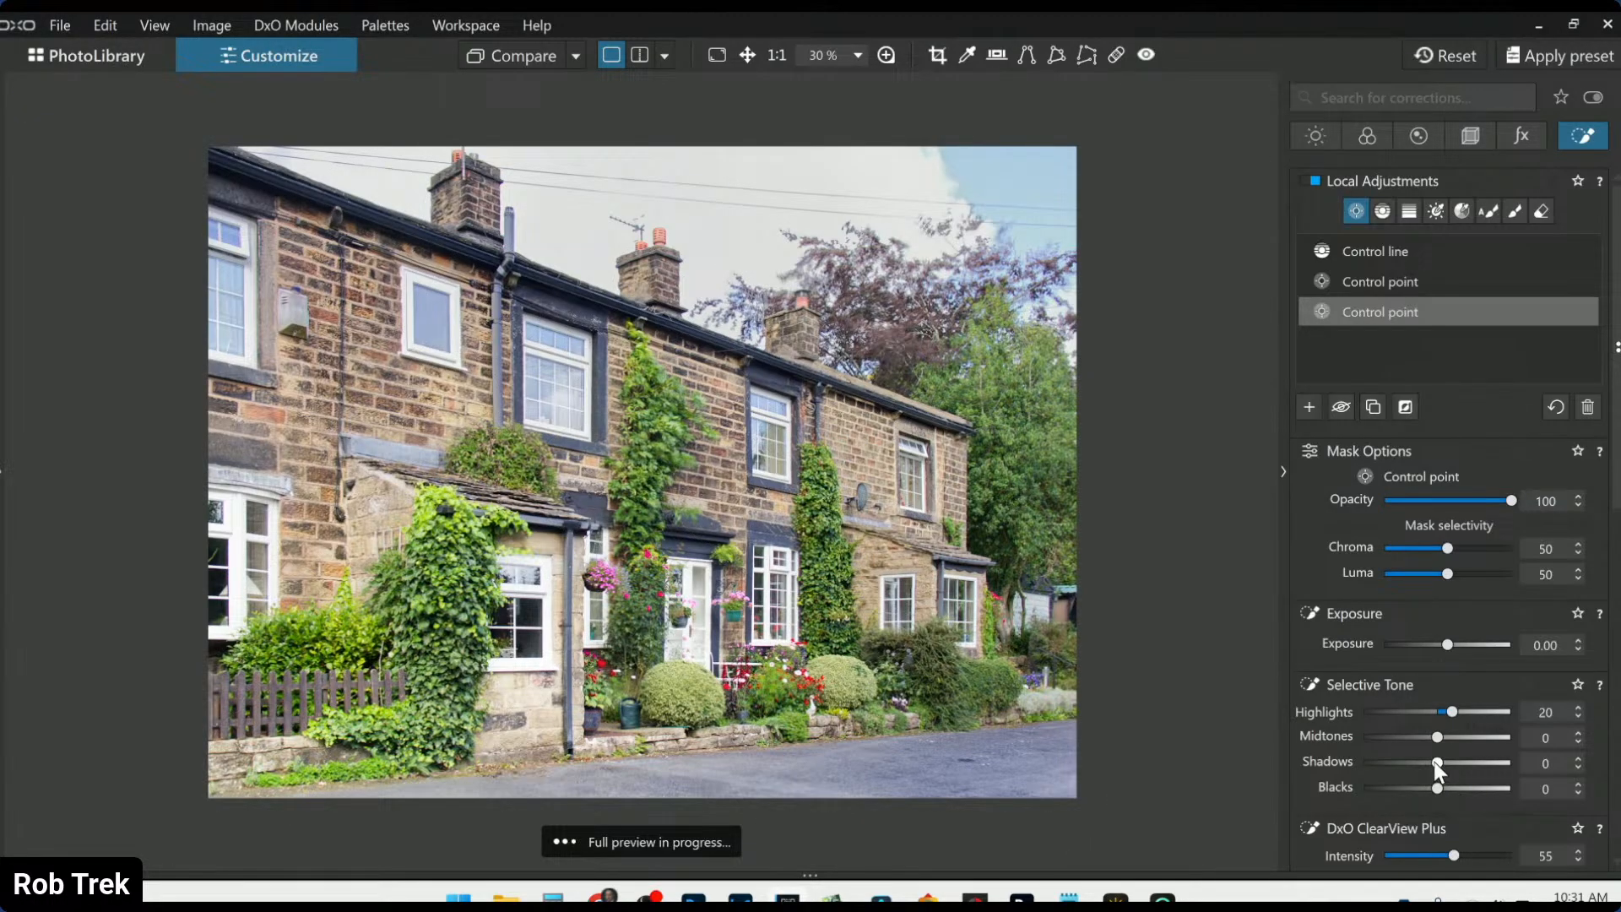
pyautogui.click(925, 607)
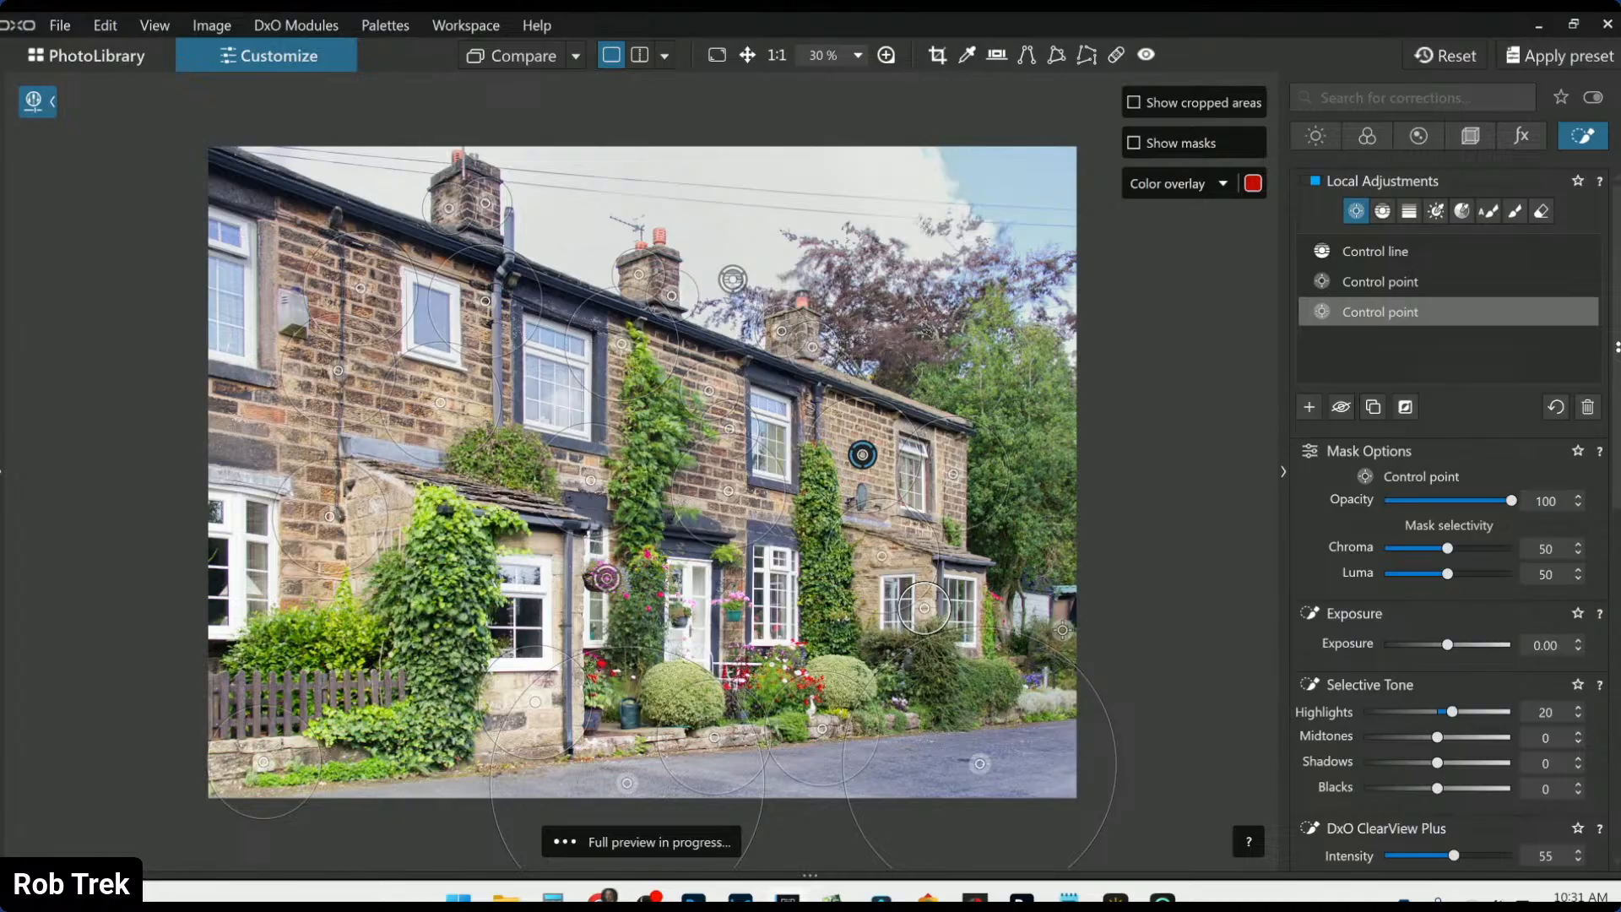
pyautogui.click(1198, 617)
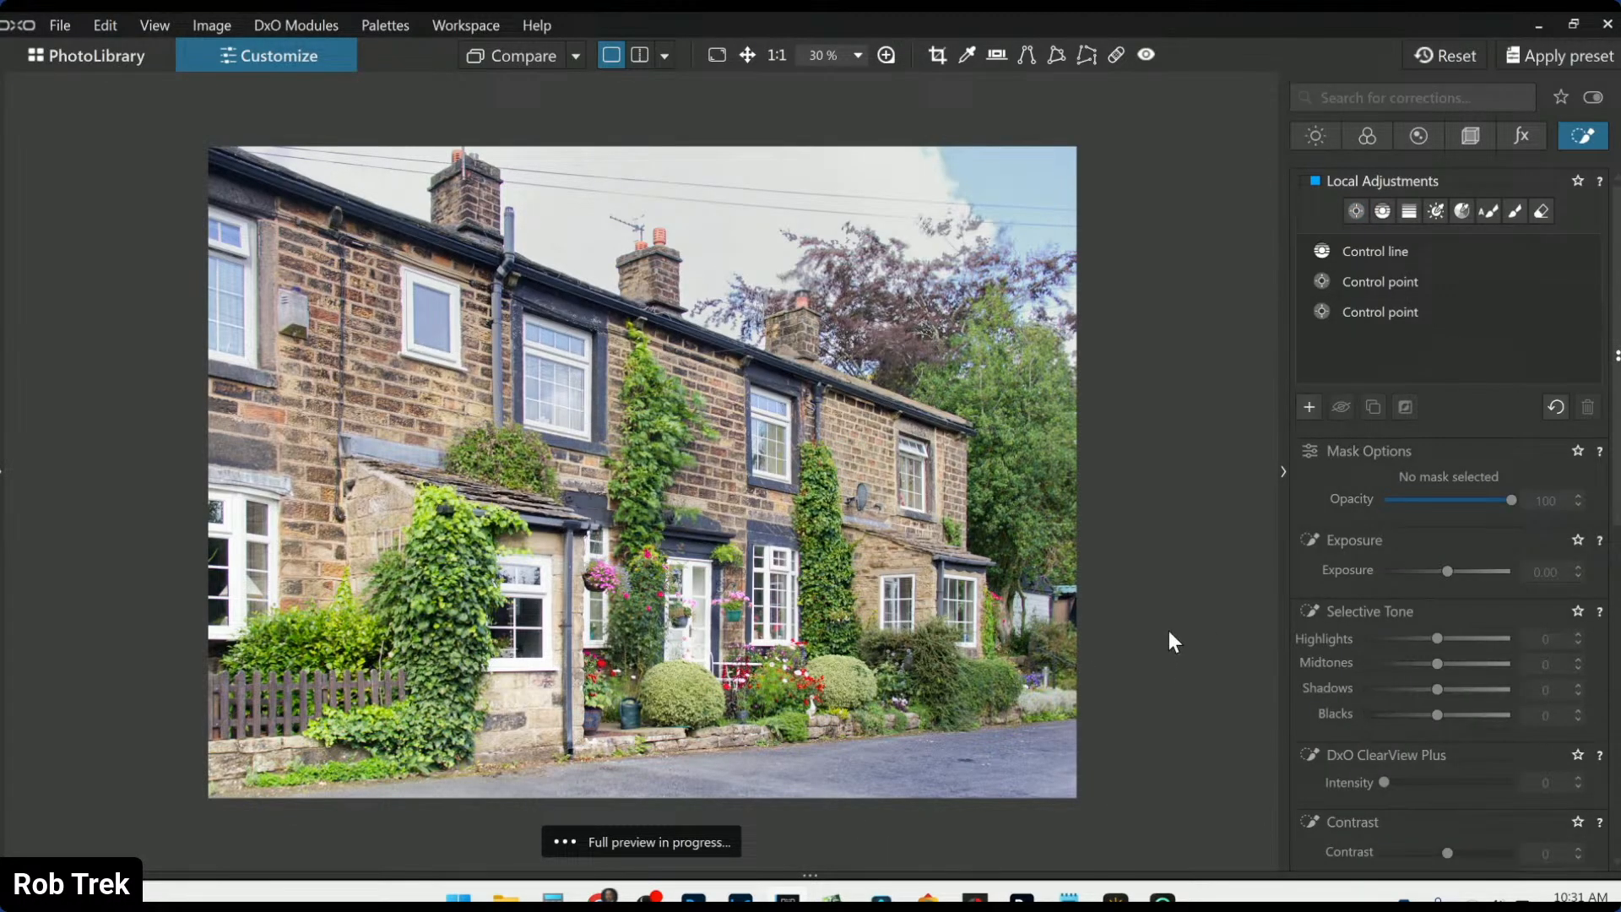
# Compare the photo before and after corrections to judge the brickwork adjustments
pyautogui.click(517, 61)
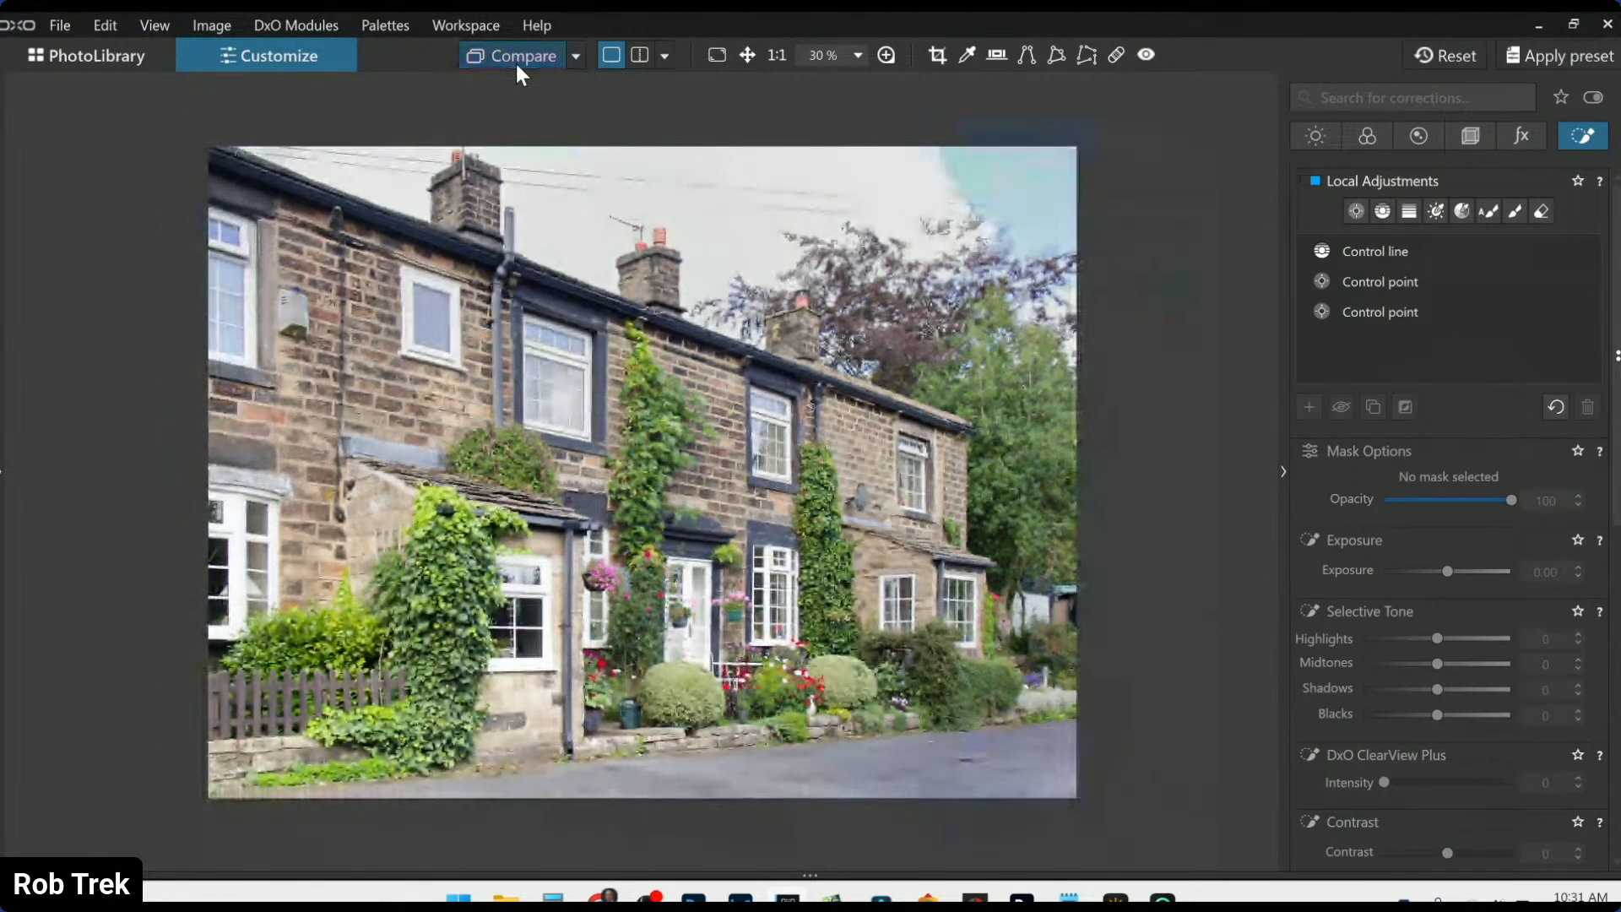
pyautogui.click(516, 61)
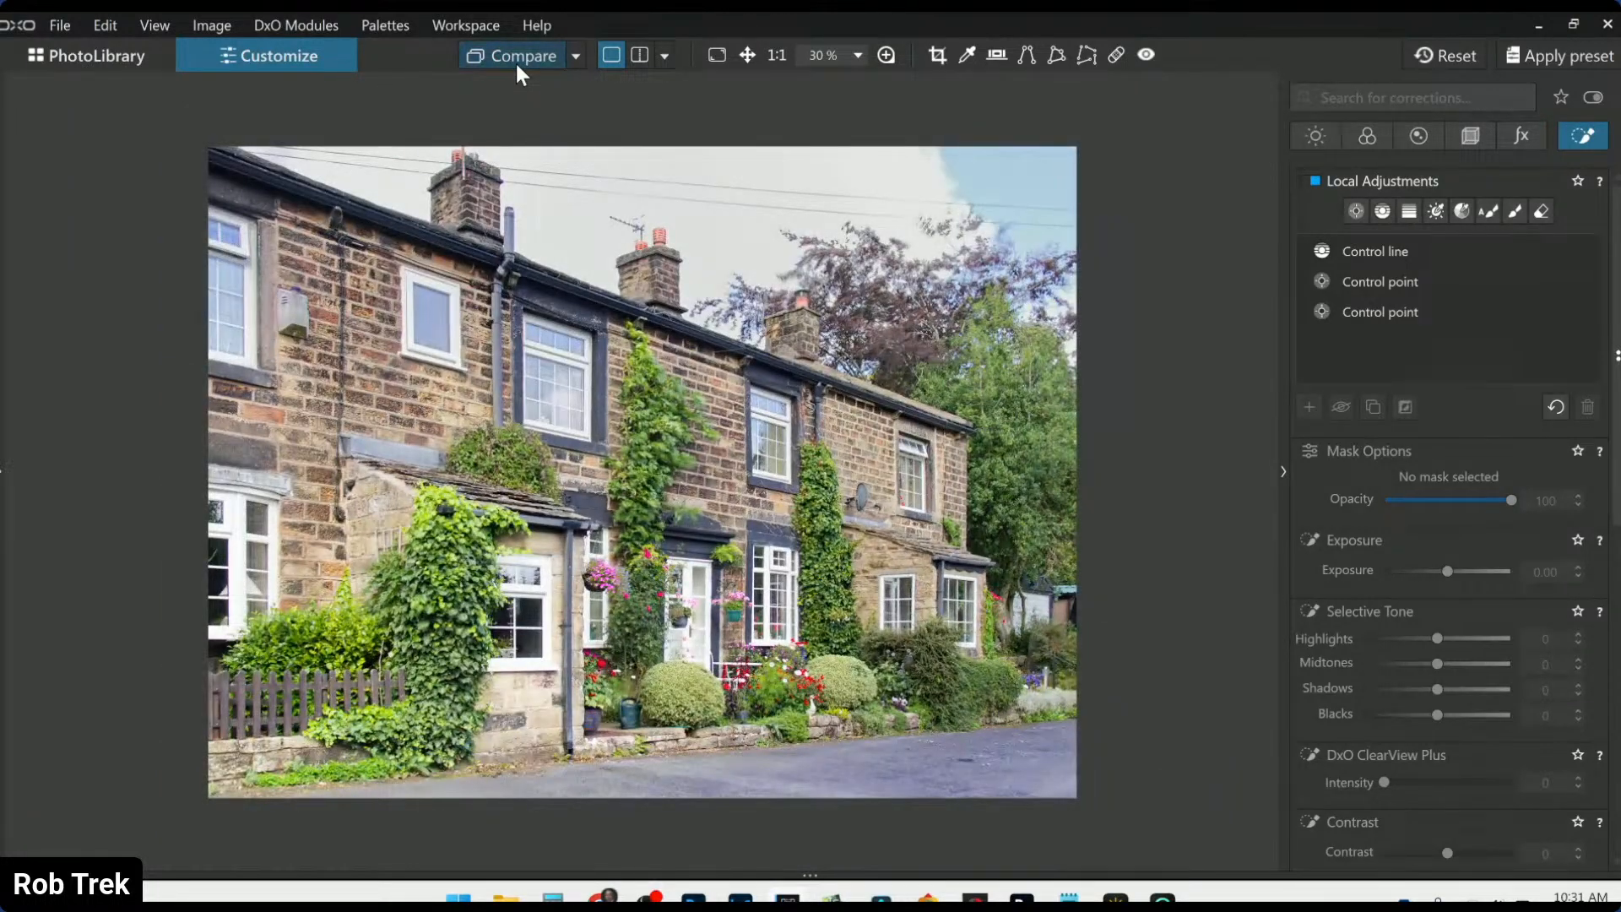
pyautogui.click(517, 63)
pyautogui.click(515, 64)
# In the HSL colour correction, narrow the green channel's range on its yellow side and set its Saturation to 24
pyautogui.click(1367, 136)
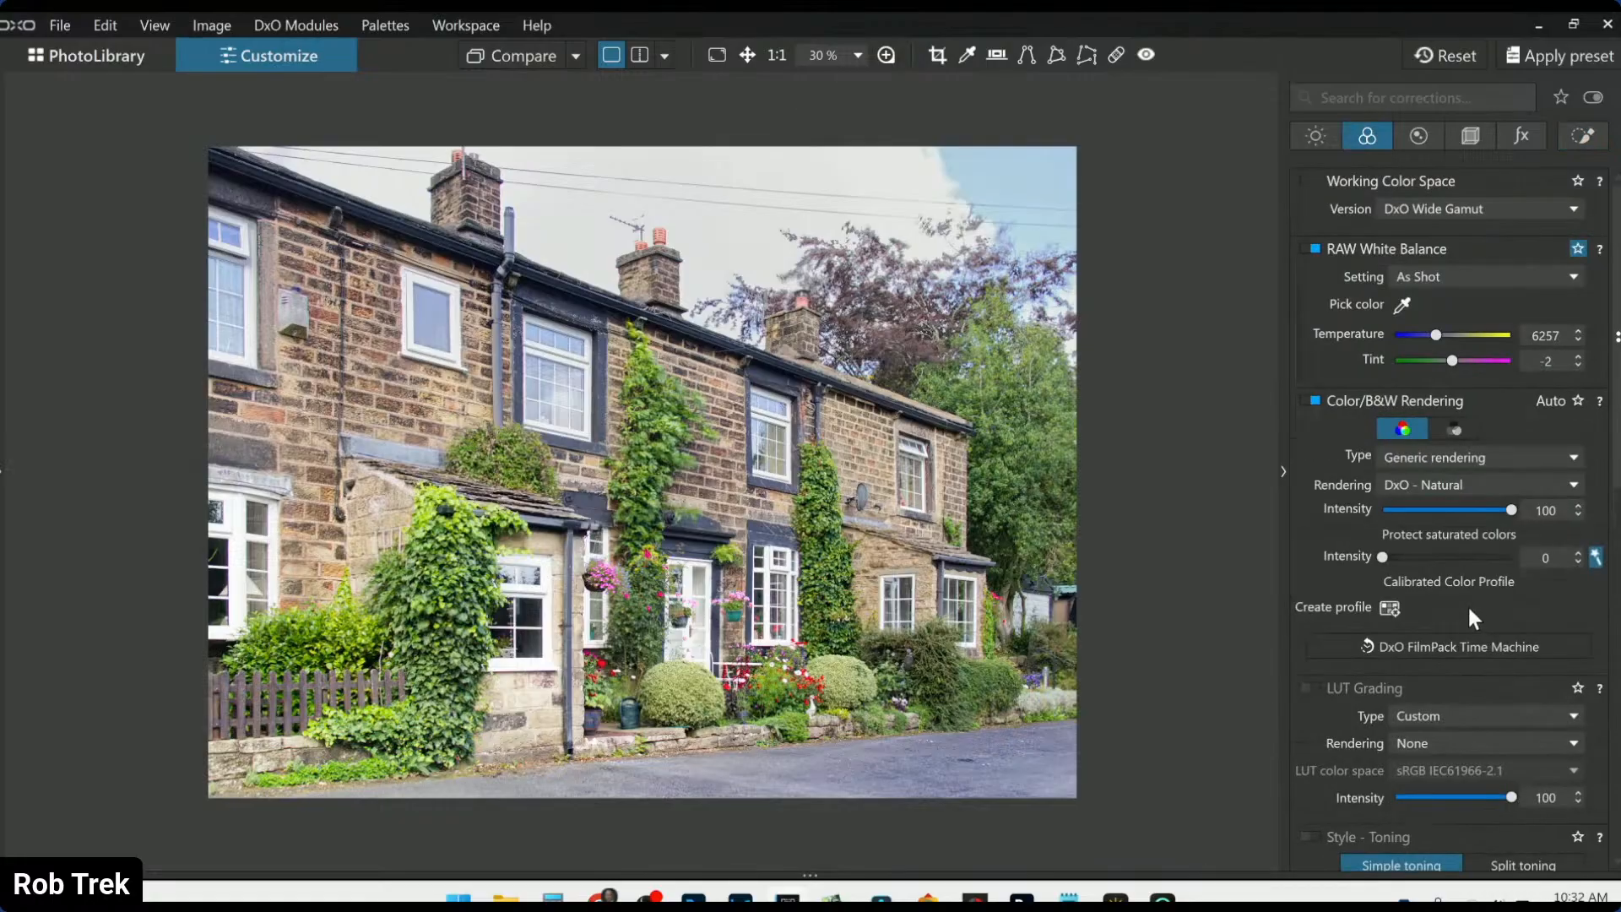
pyautogui.scroll(-8, 1467, 606)
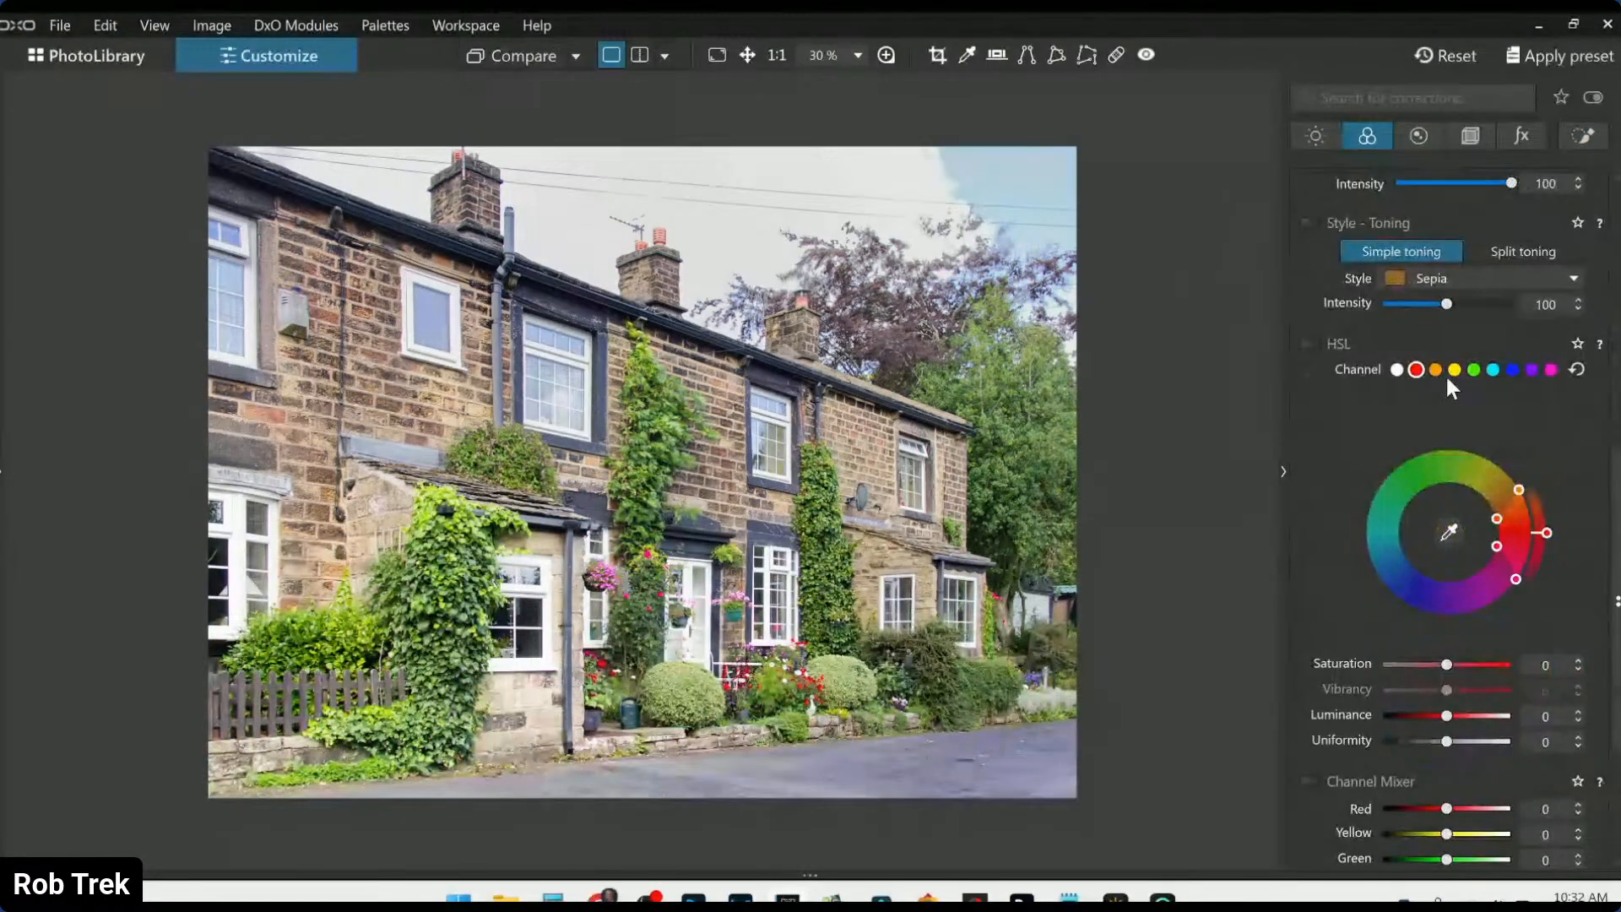
pyautogui.click(1474, 369)
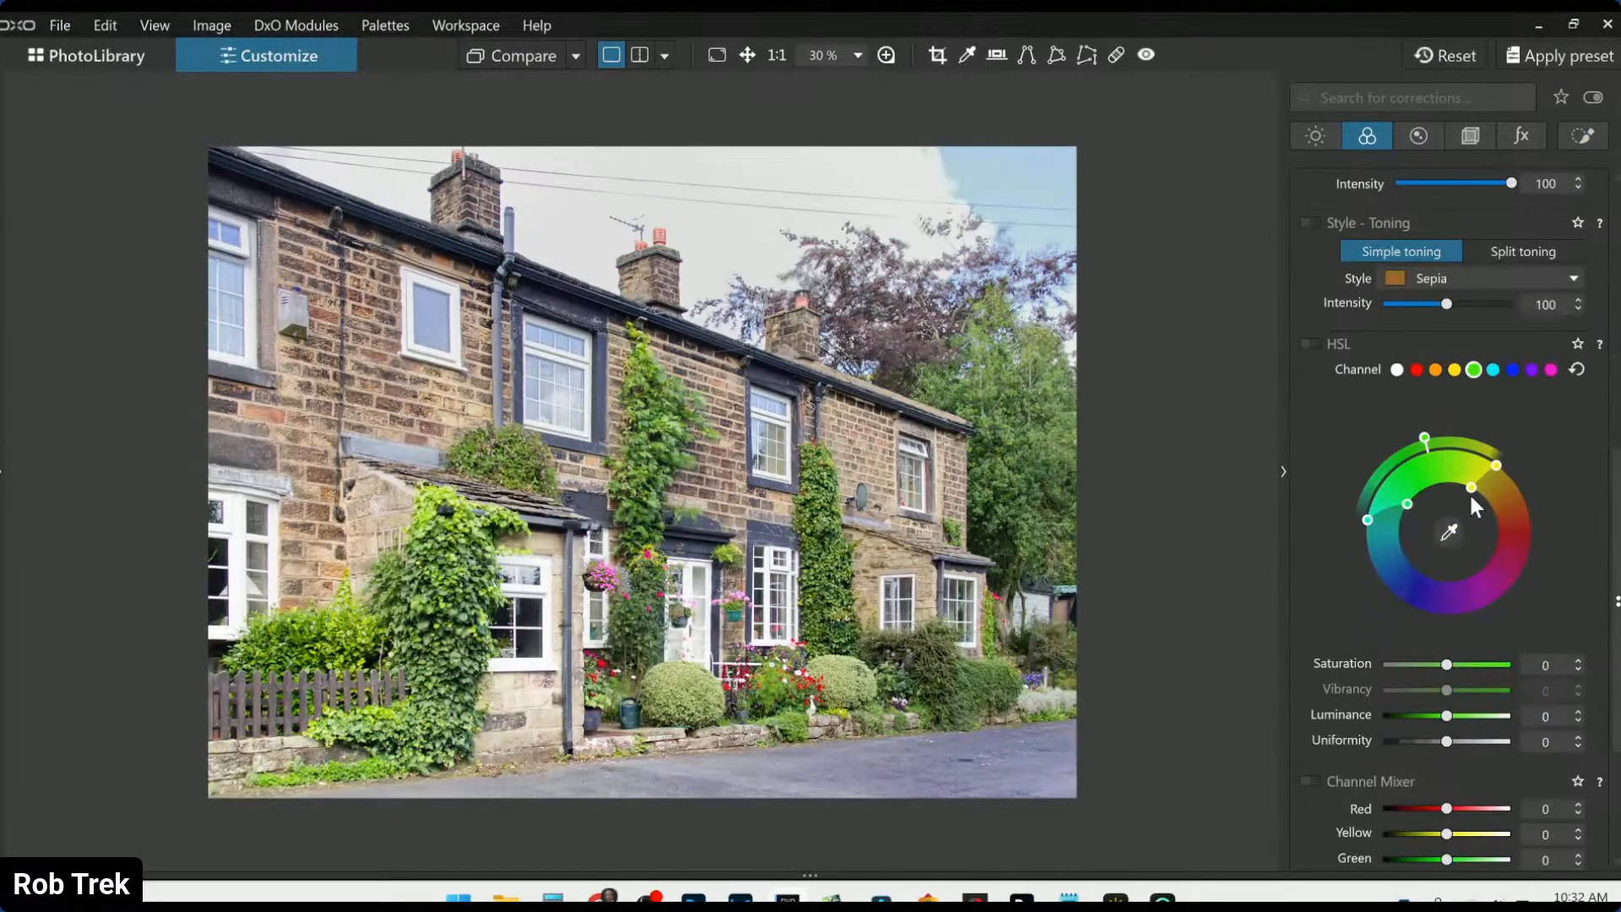
pyautogui.moveTo(1472, 496); pyautogui.dragTo(1463, 488)
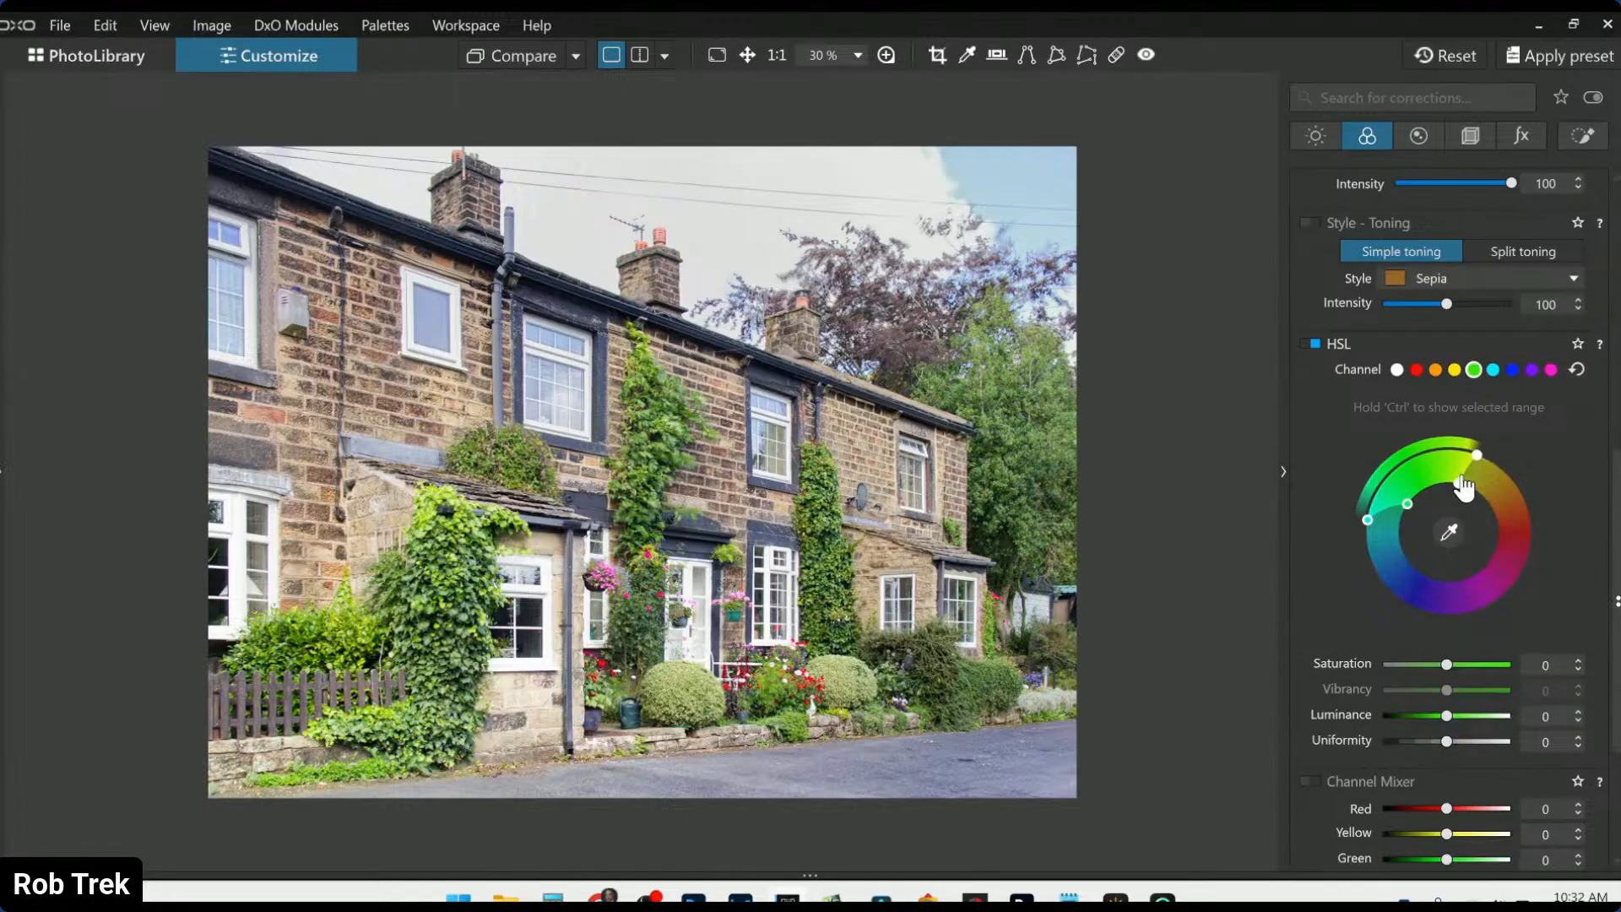
pyautogui.moveTo(1447, 666); pyautogui.dragTo(1461, 666)
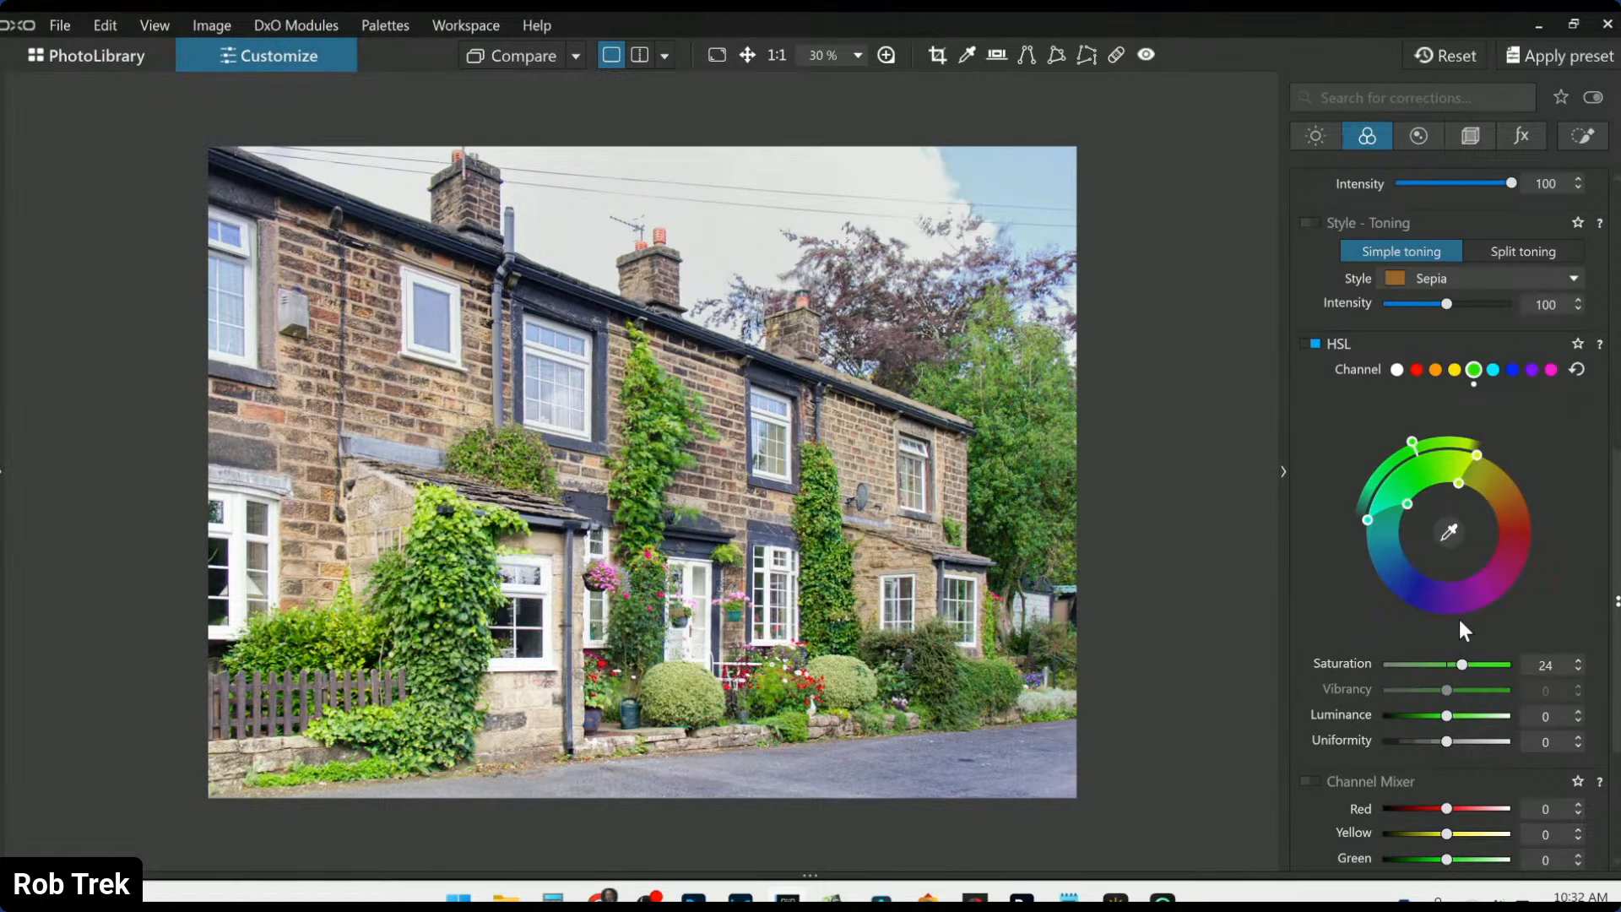
# Sample the ivy's green beside the porch for the HSL channel, trim the range's yellow side and set Saturation to 20
pyautogui.click(1450, 535)
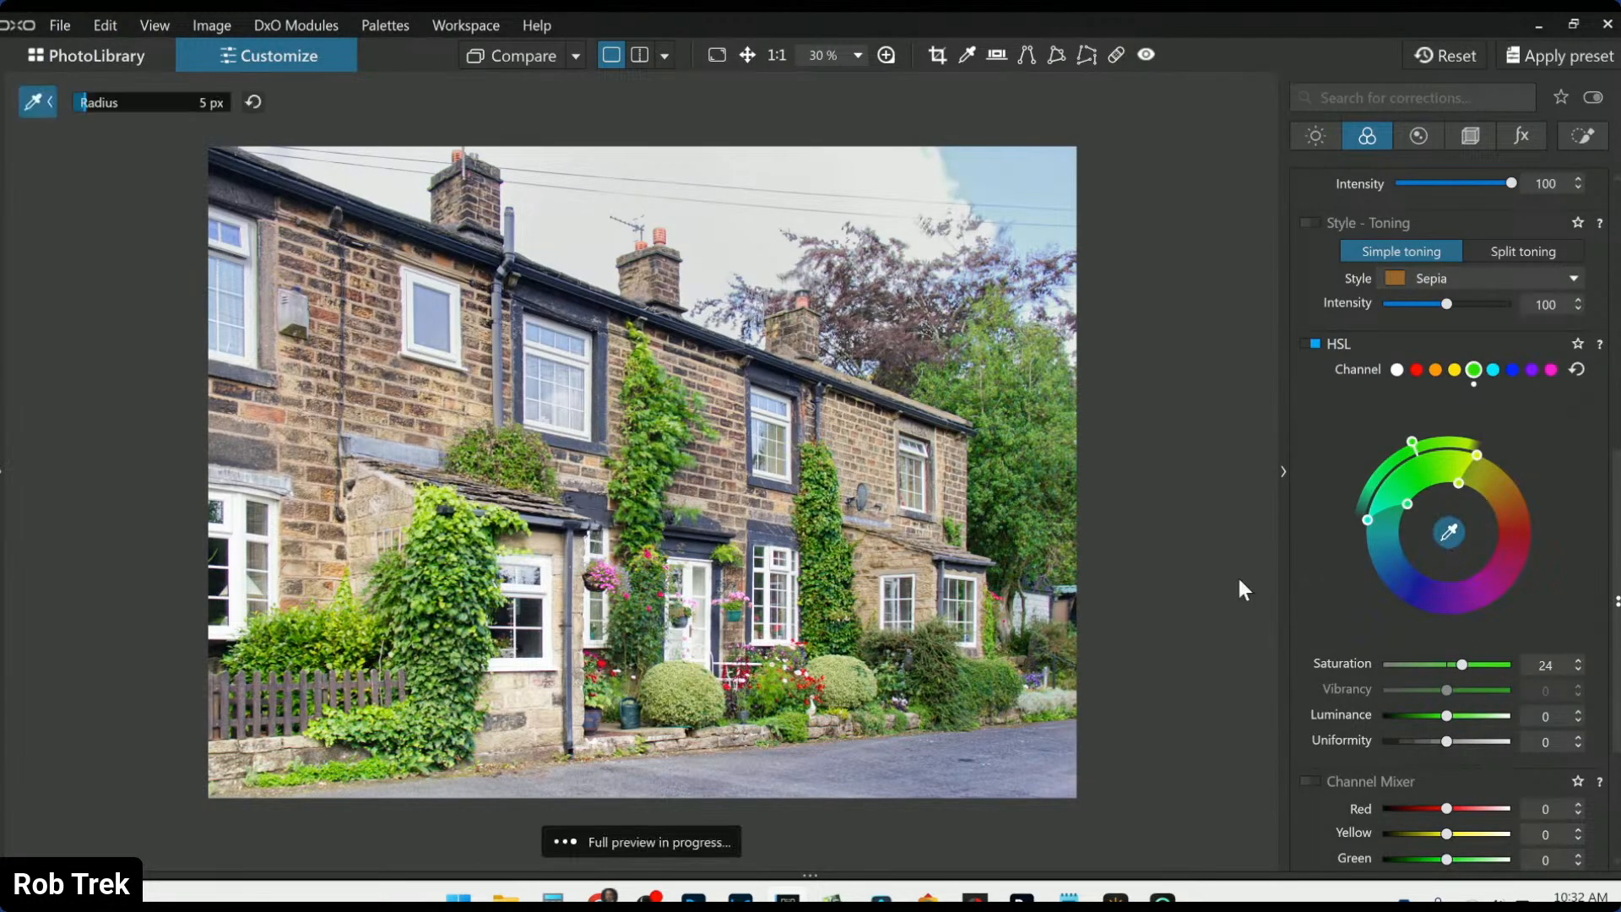
pyautogui.click(480, 587)
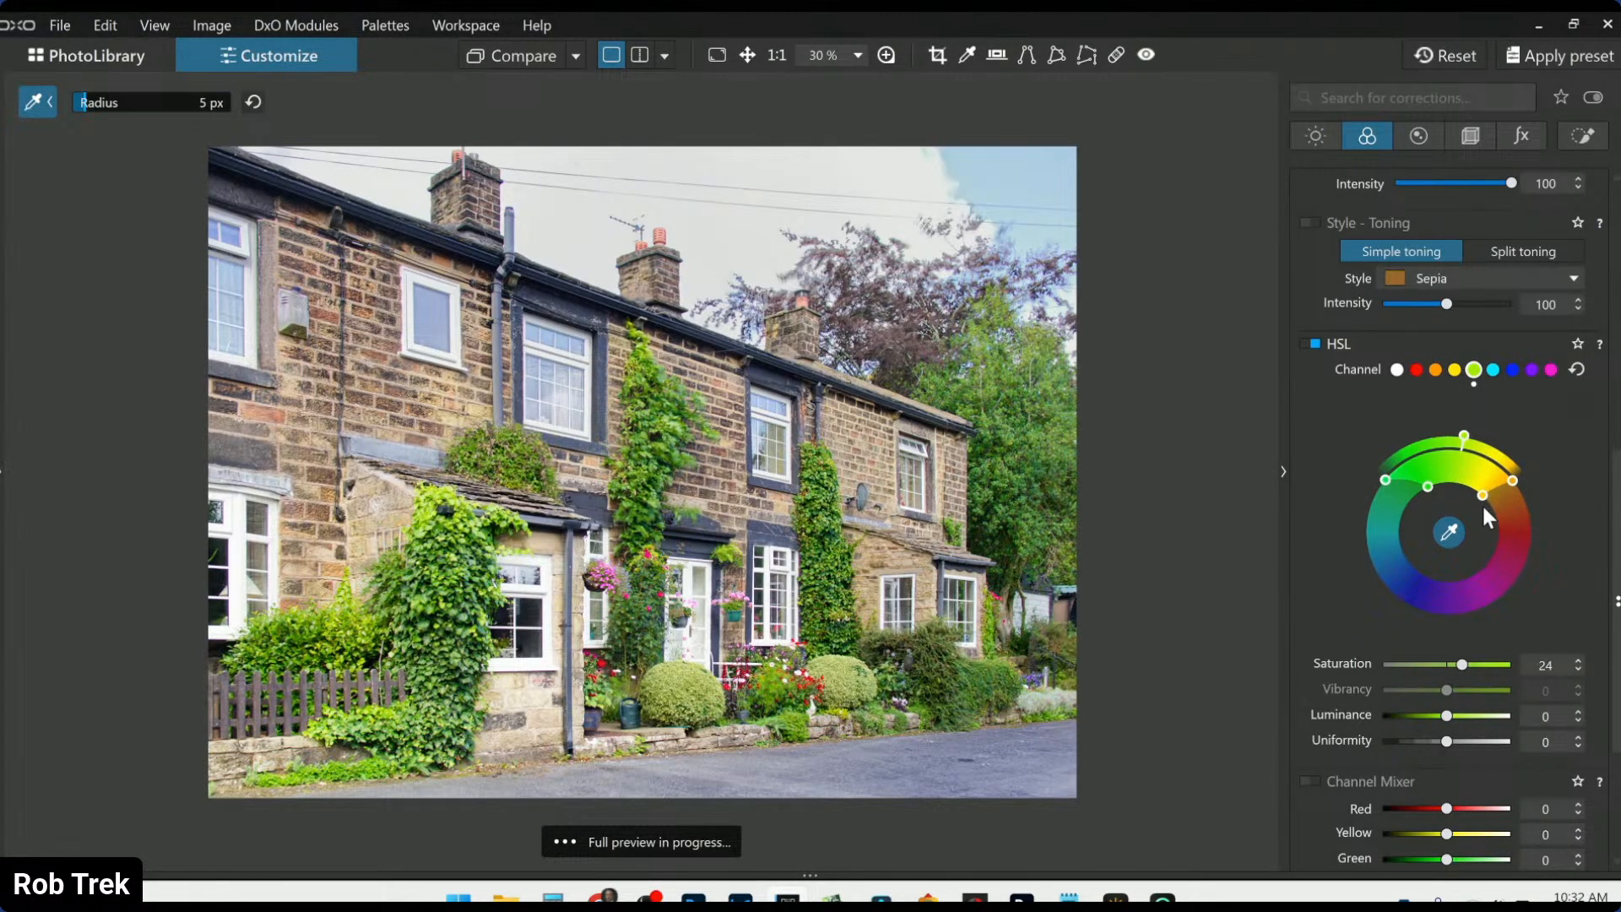
pyautogui.moveTo(1483, 506); pyautogui.dragTo(1478, 500)
pyautogui.doubleClick(1462, 667)
pyautogui.scroll(2, 1461, 667)
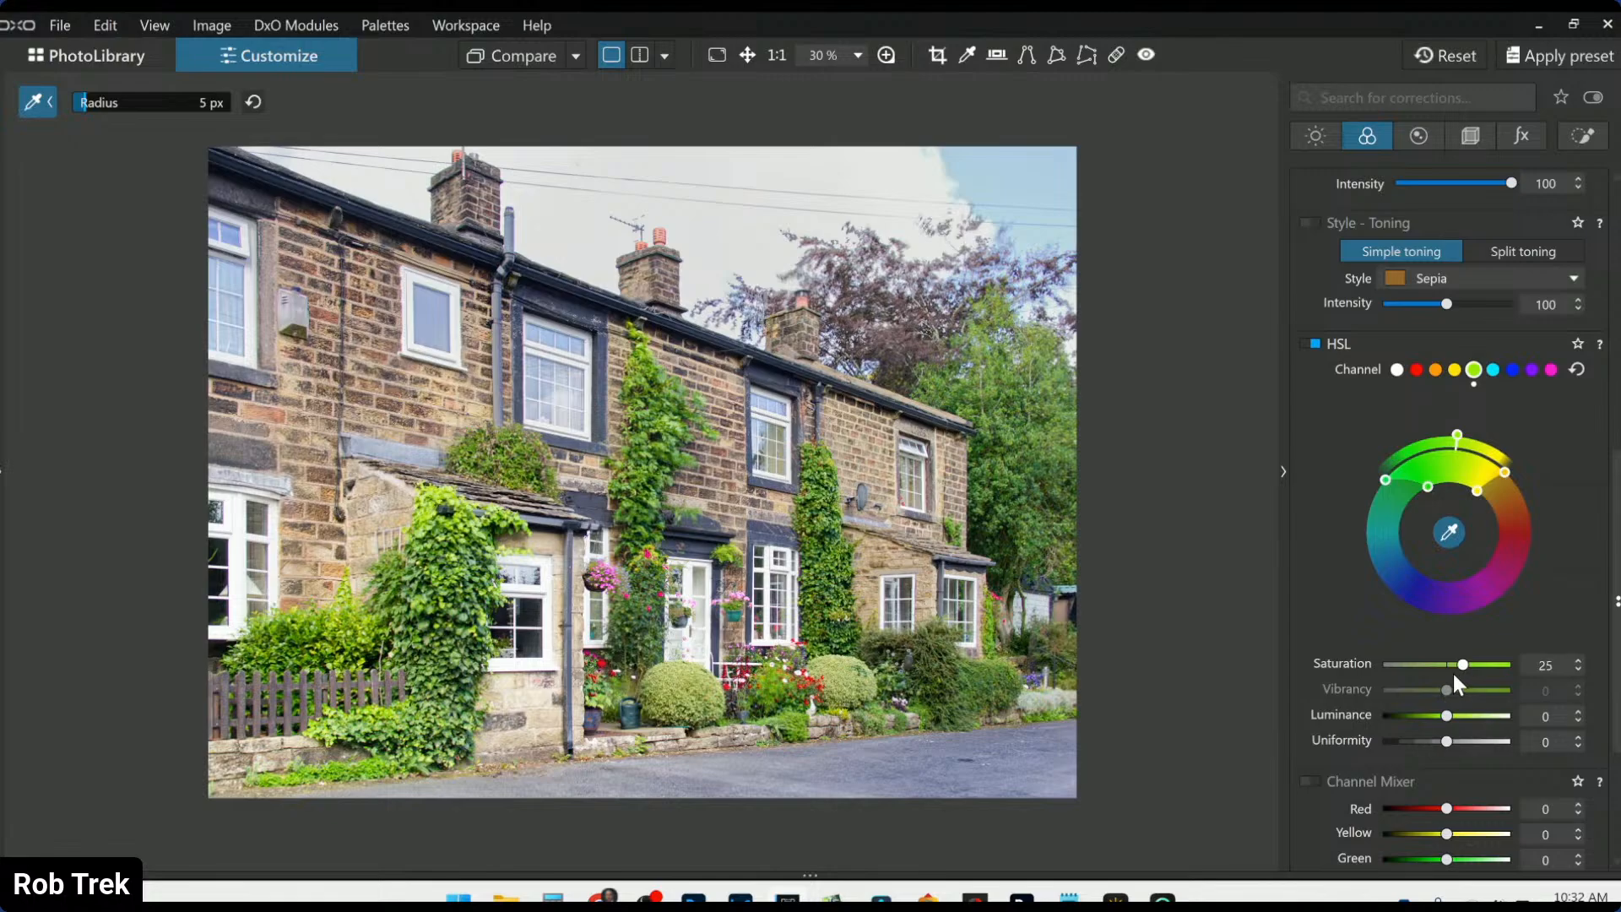
pyautogui.scroll(1, 1453, 676)
pyautogui.scroll(-2, 1453, 676)
pyautogui.press('Escape')
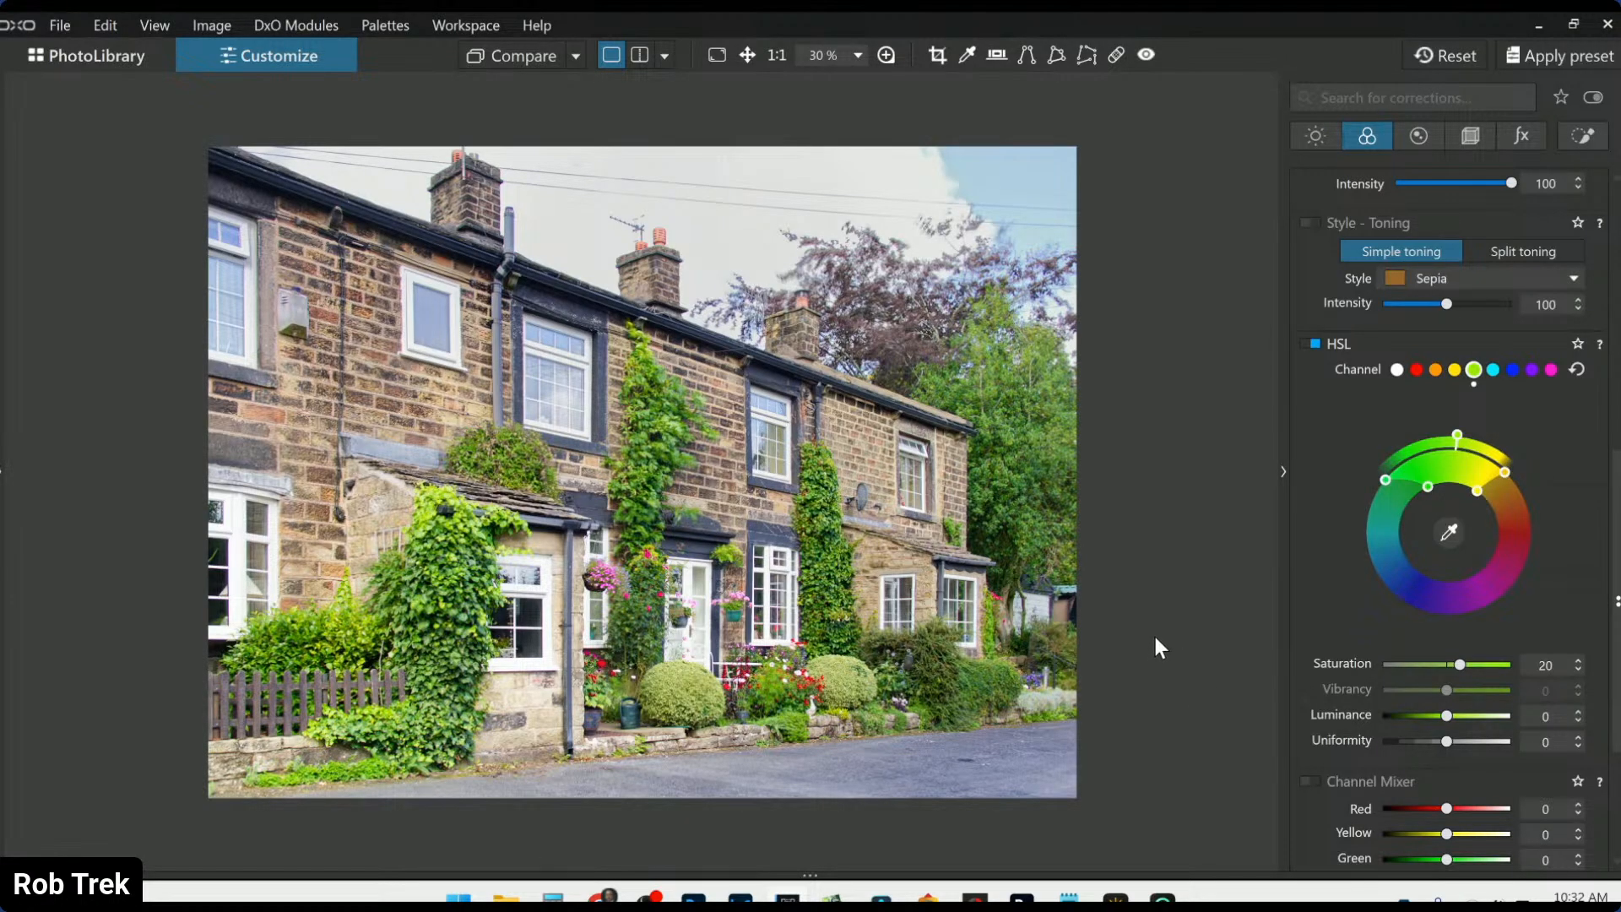
# Open the export-to-disk options for the photo and close them
pyautogui.rightClick(971, 549)
pyautogui.click(1079, 32)
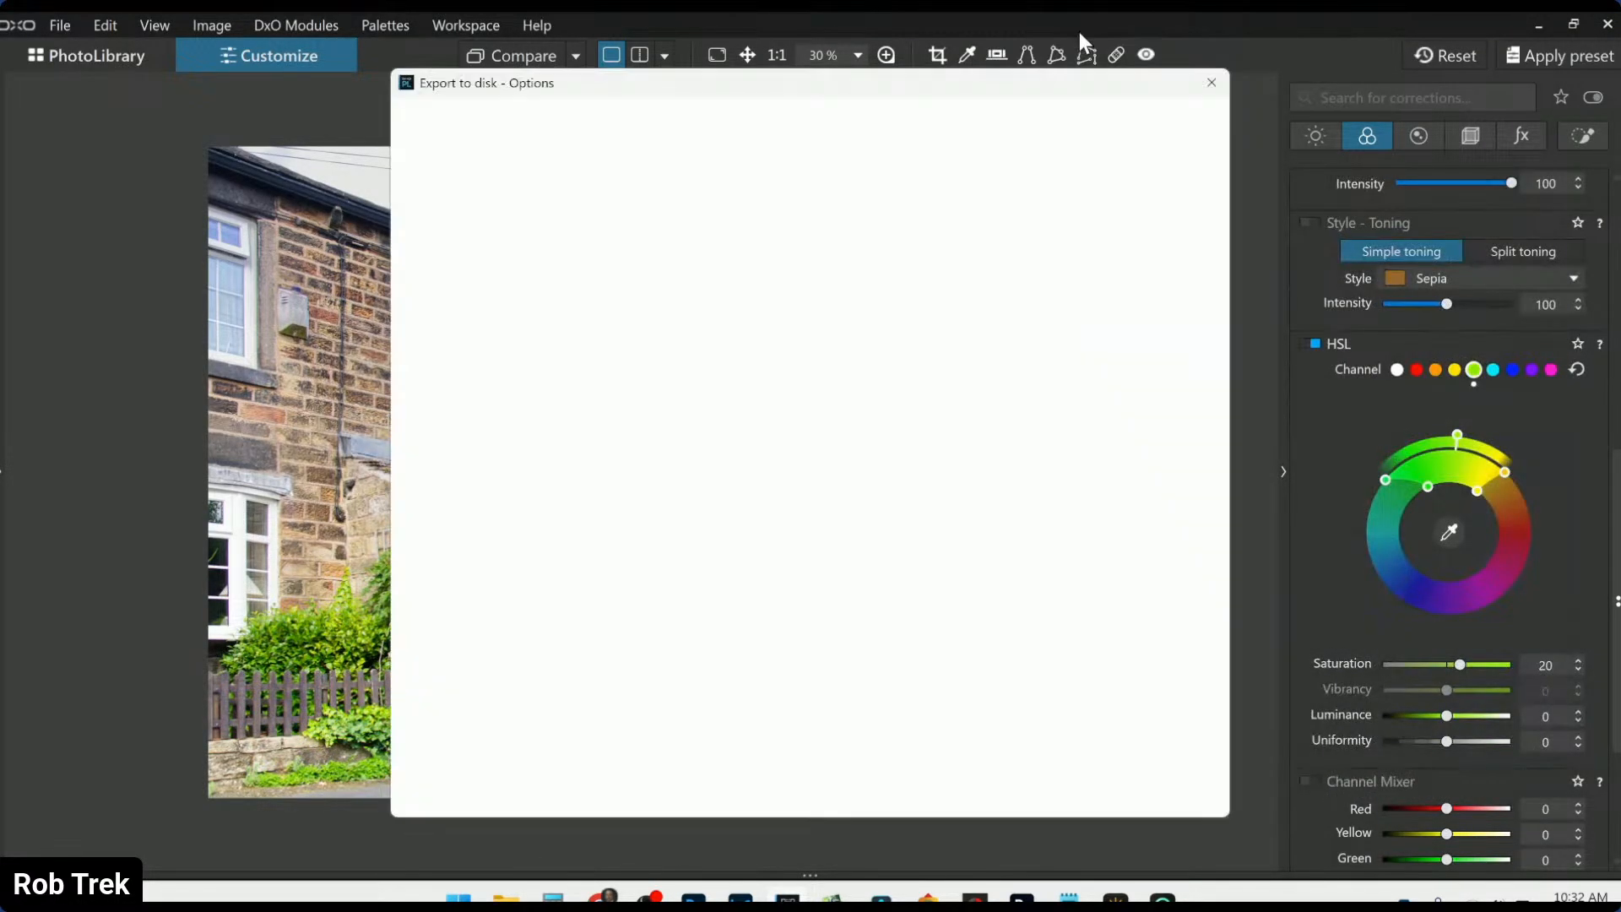
pyautogui.press('Escape')
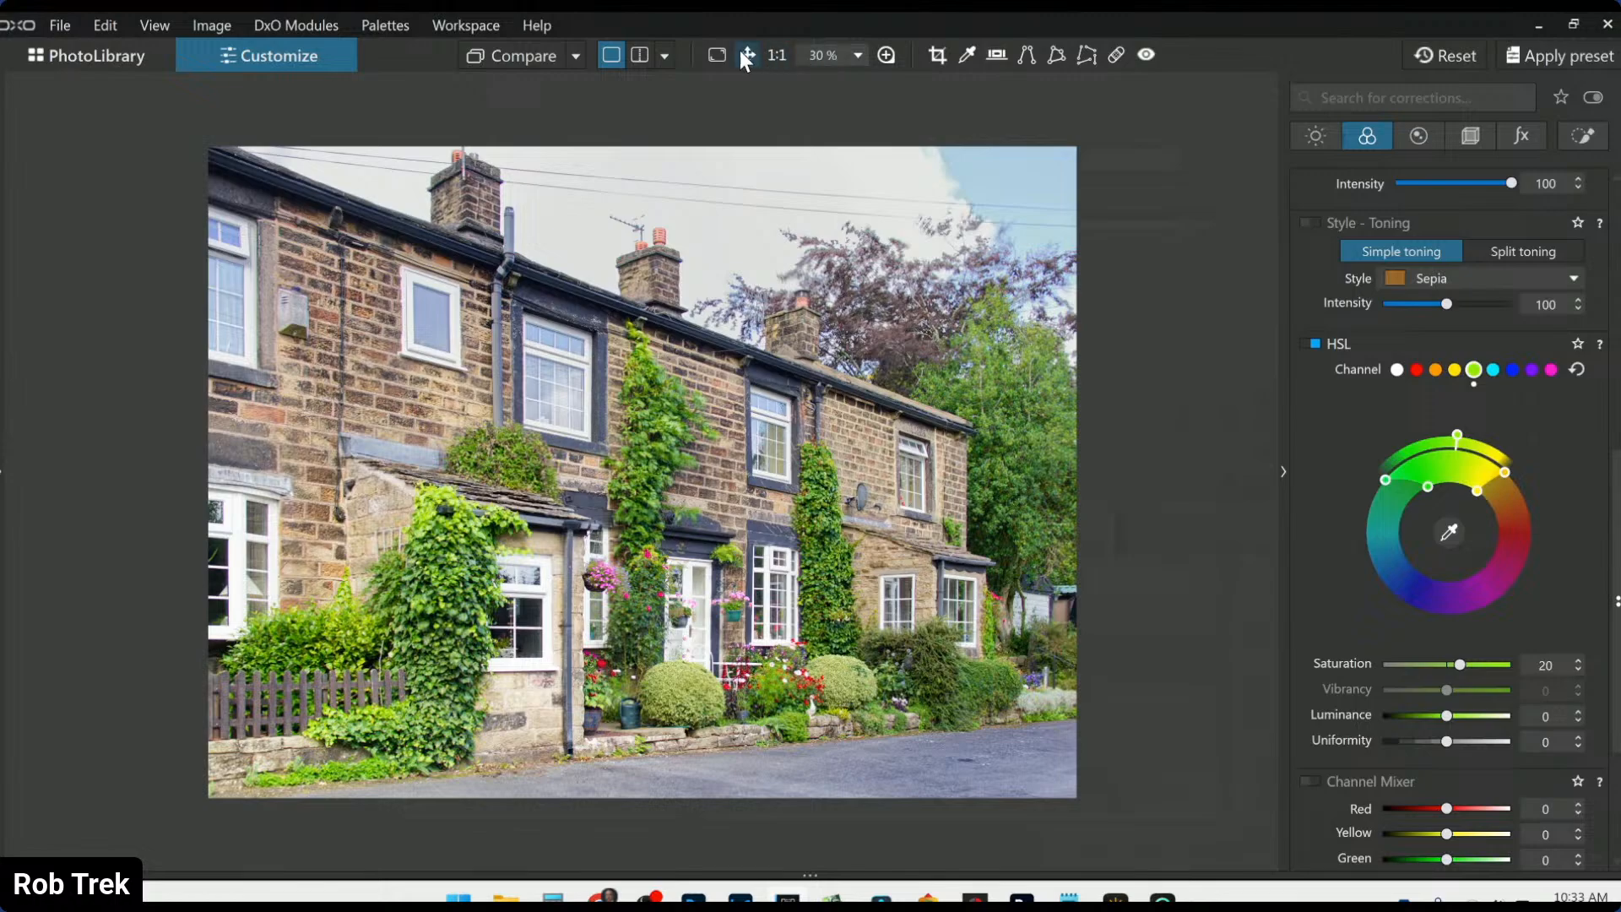
# Reset the cottage photo's corrections and show it side by side left/right with the original in an enlarged viewer
pyautogui.click(1429, 55)
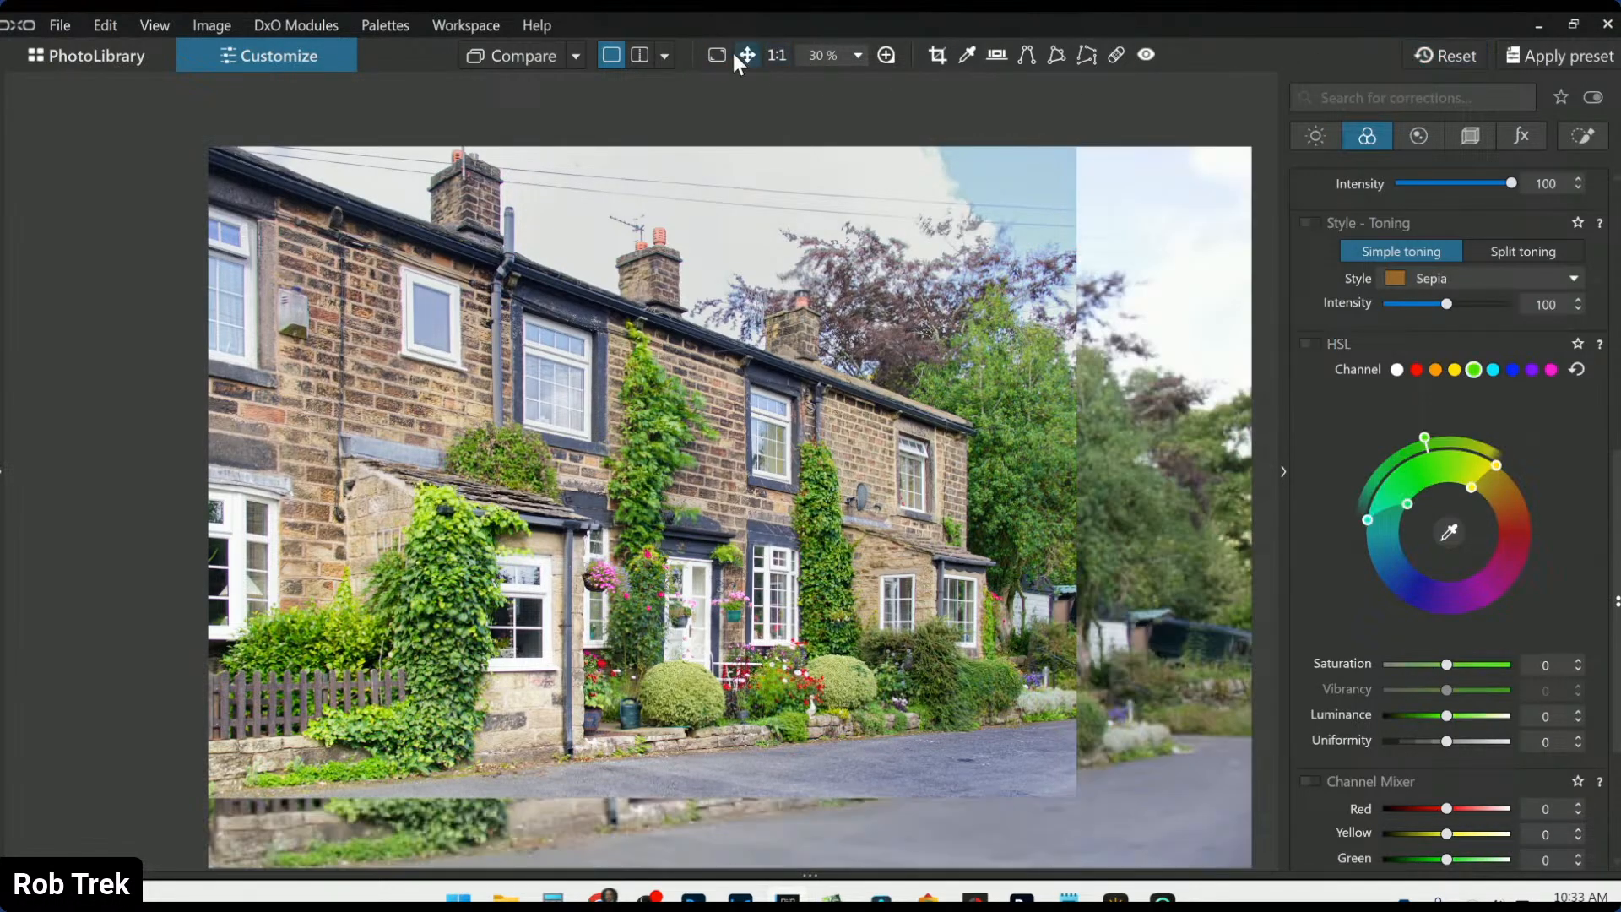
pyautogui.click(664, 55)
pyautogui.click(692, 85)
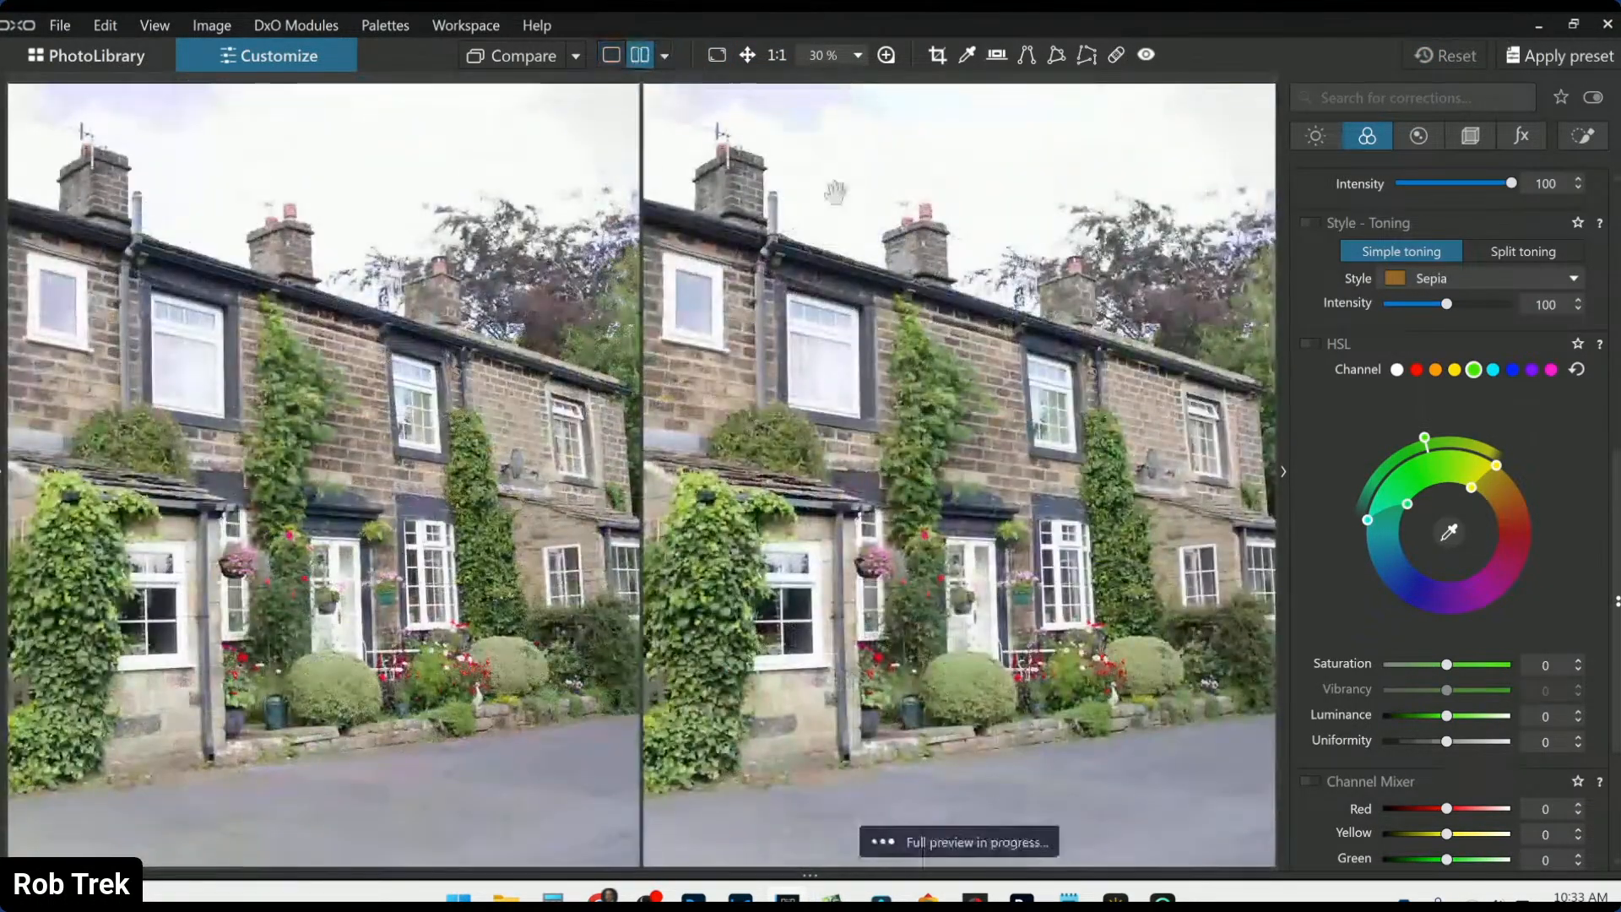
pyautogui.click(1281, 473)
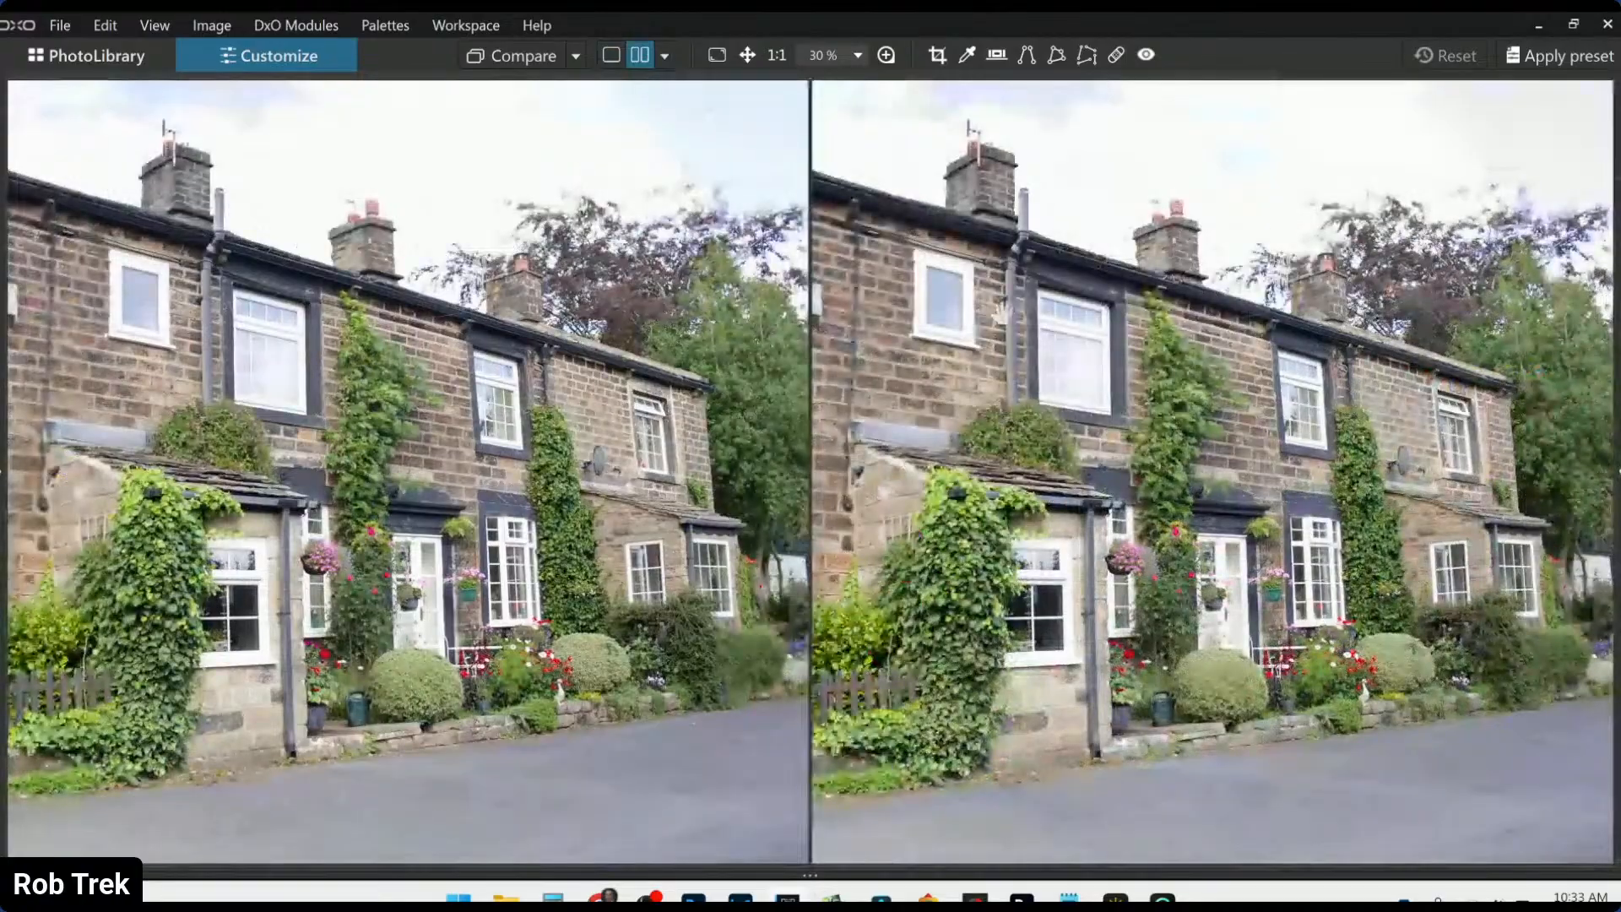
pyautogui.click(574, 56)
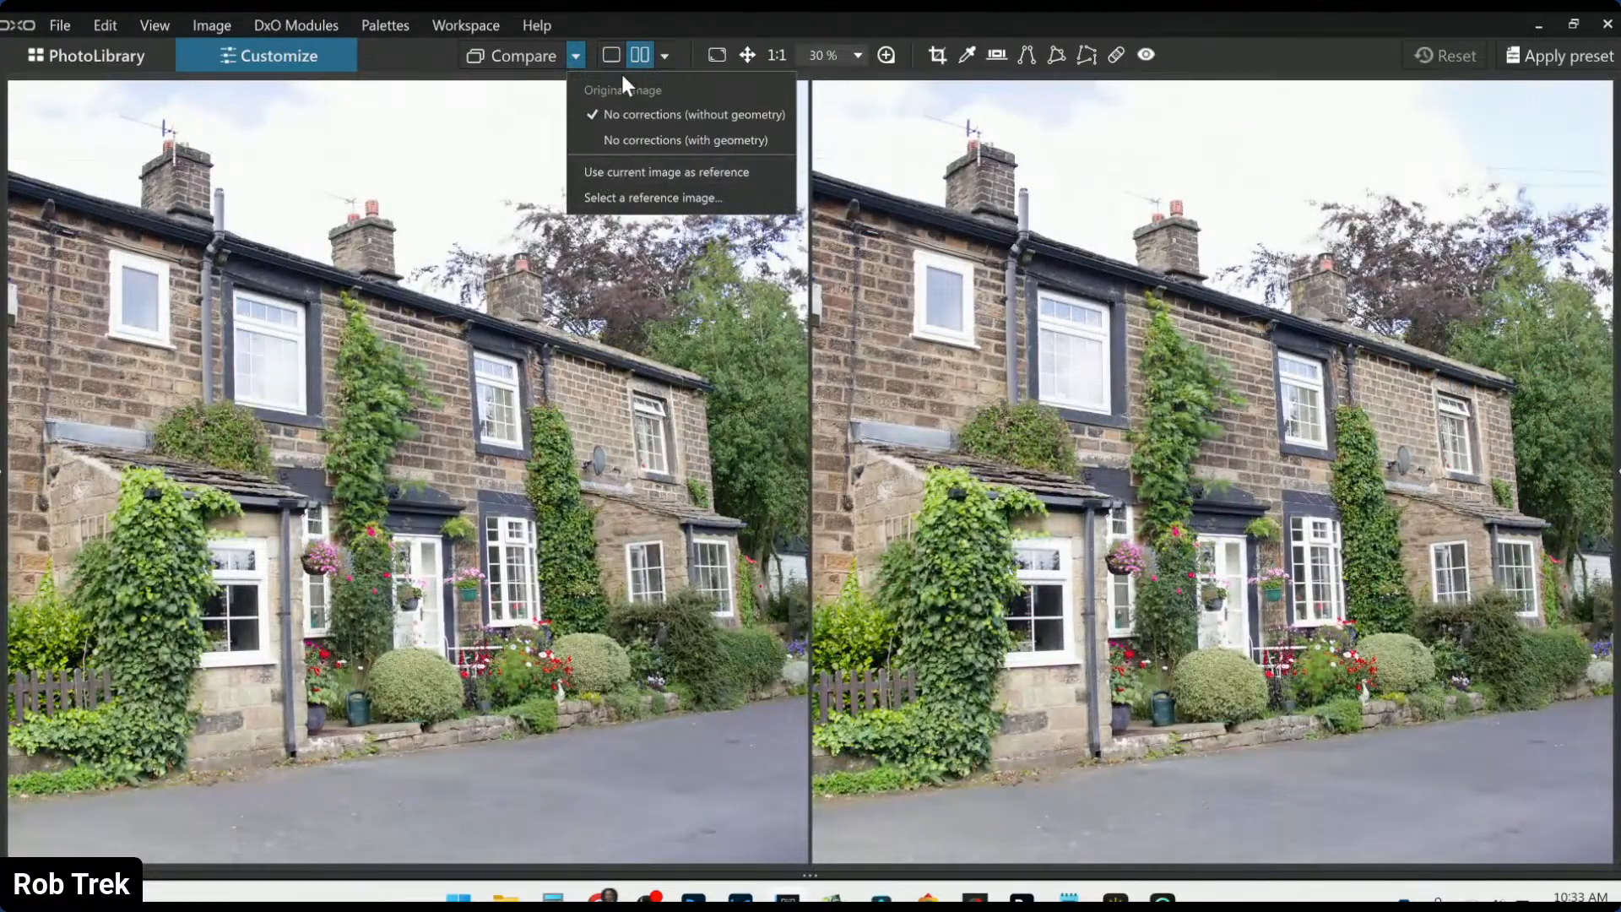
pyautogui.click(652, 49)
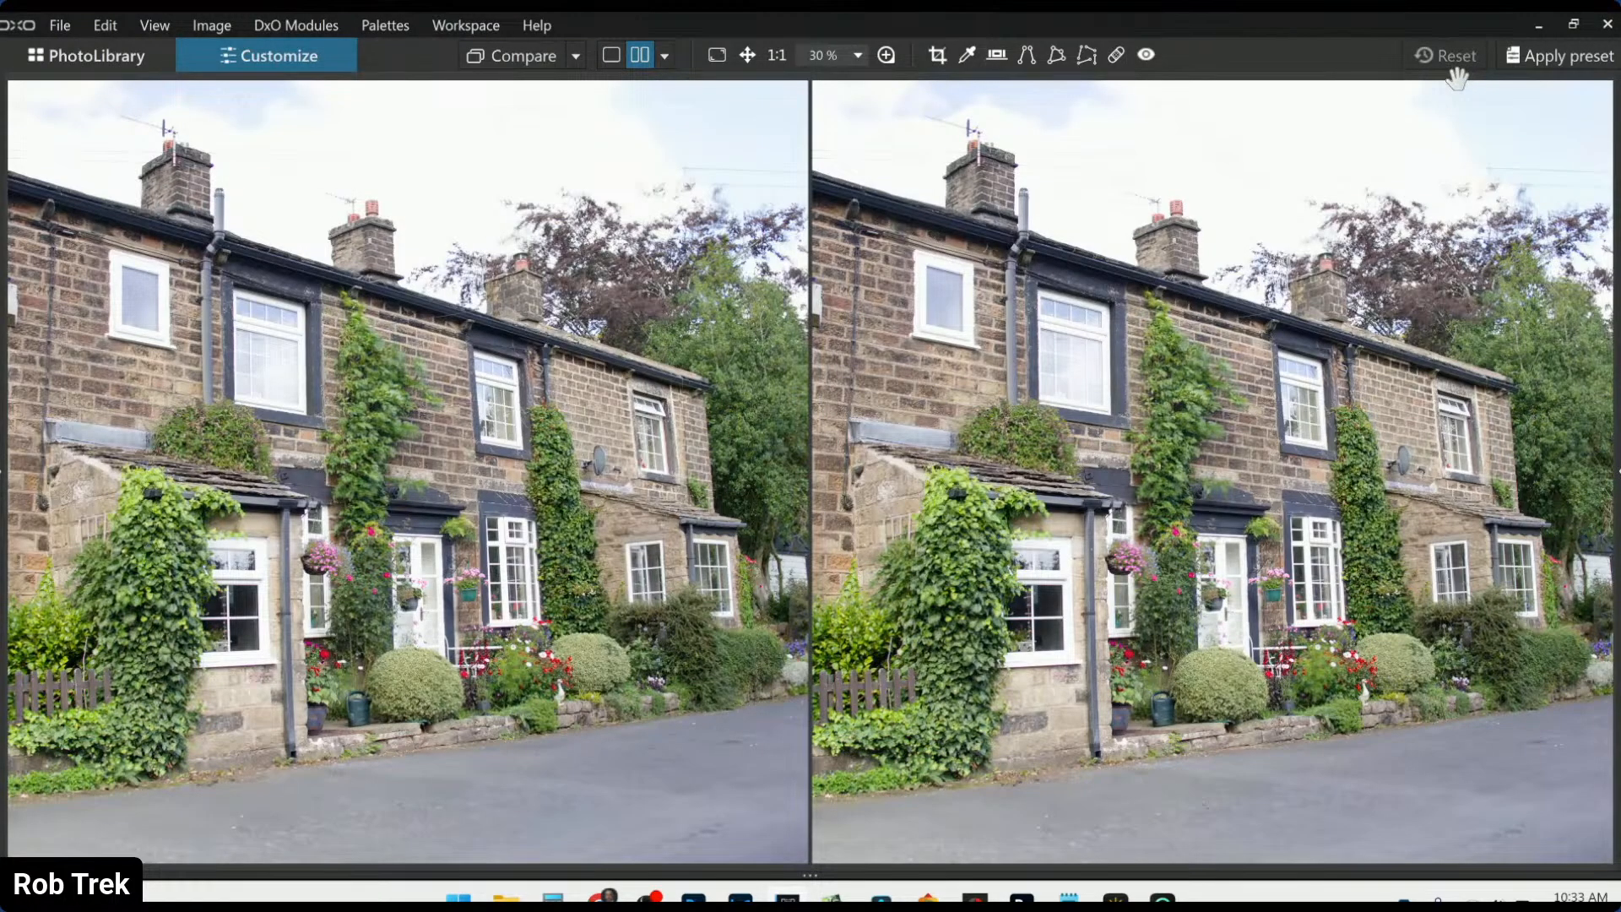
# Set the exported P8086677 Standard output JPG as the comparison reference and reset the cottage photo's corrections
pyautogui.click(584, 57)
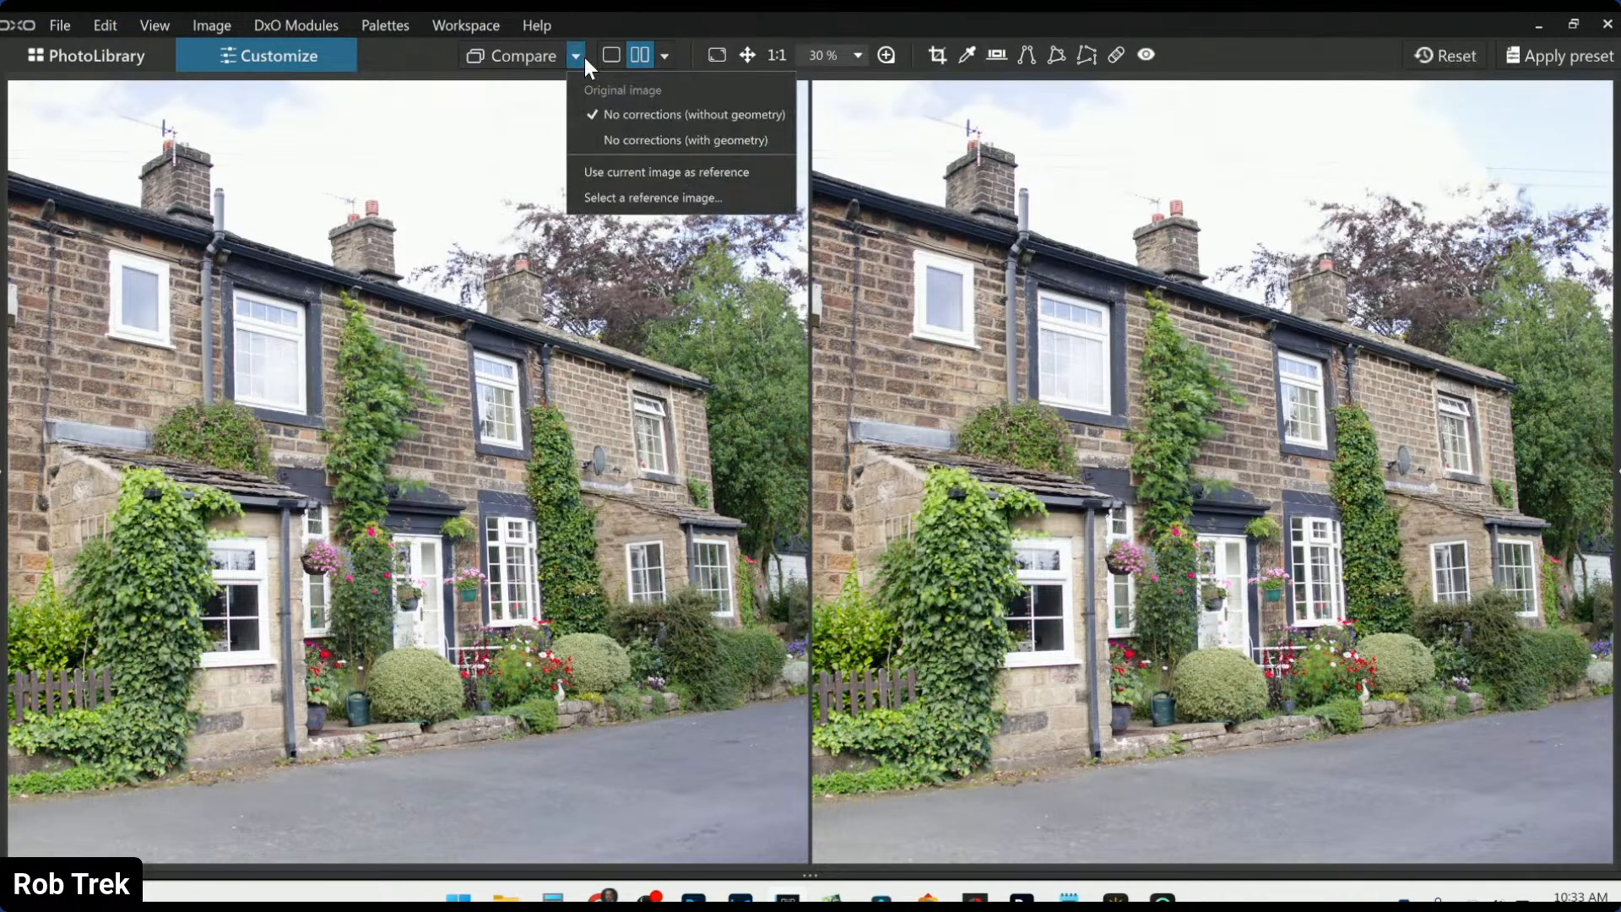
pyautogui.click(585, 58)
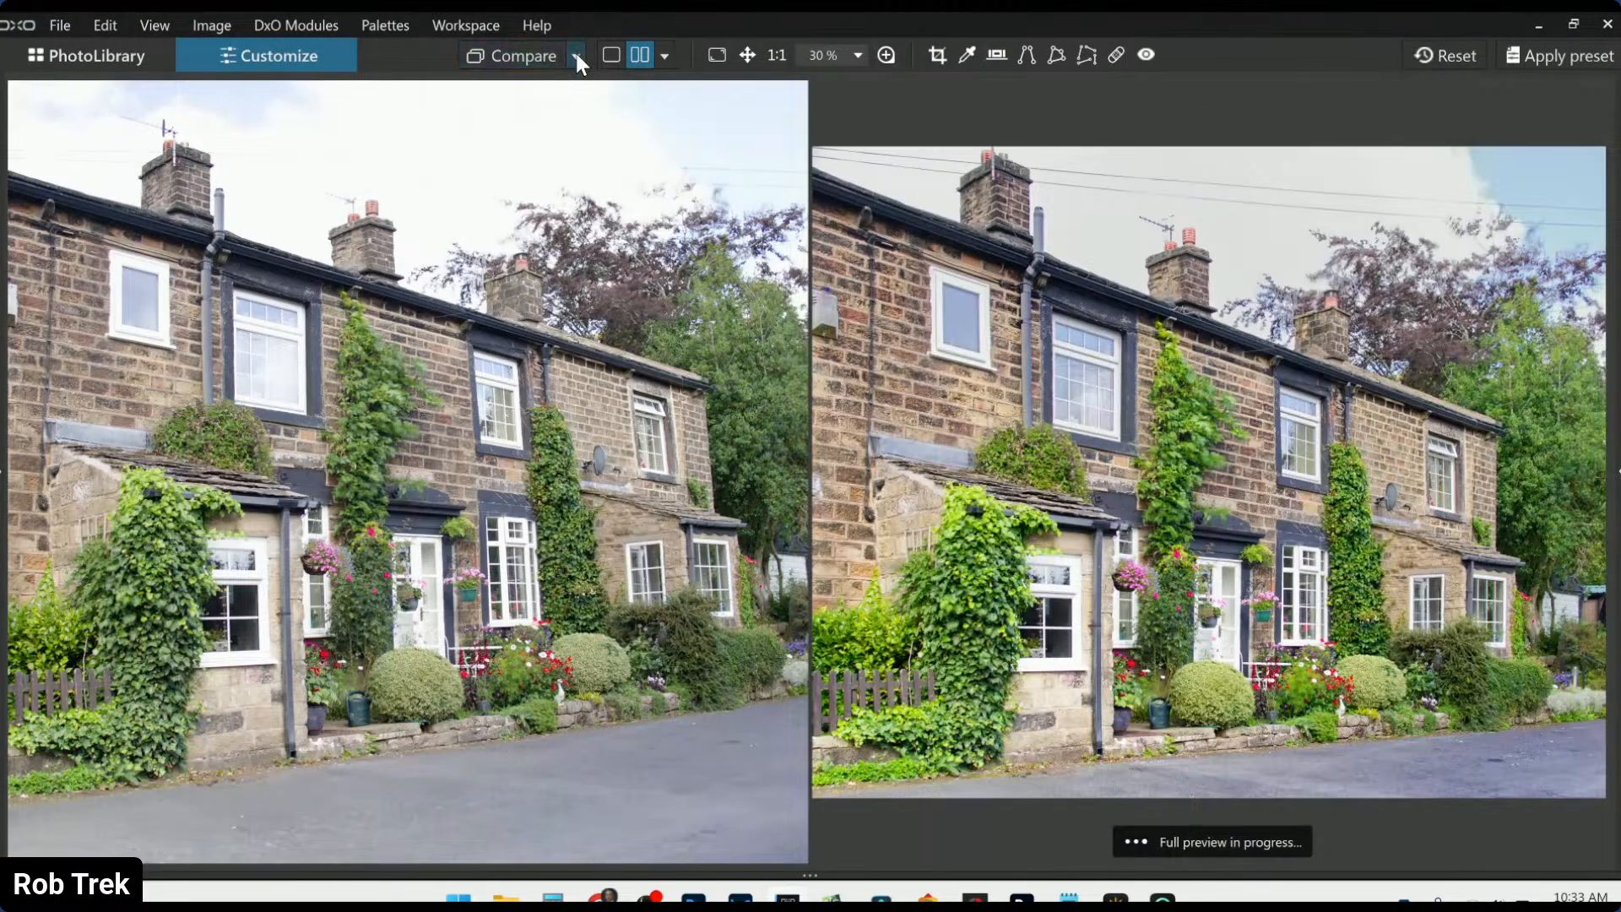
pyautogui.click(576, 56)
pyautogui.click(625, 193)
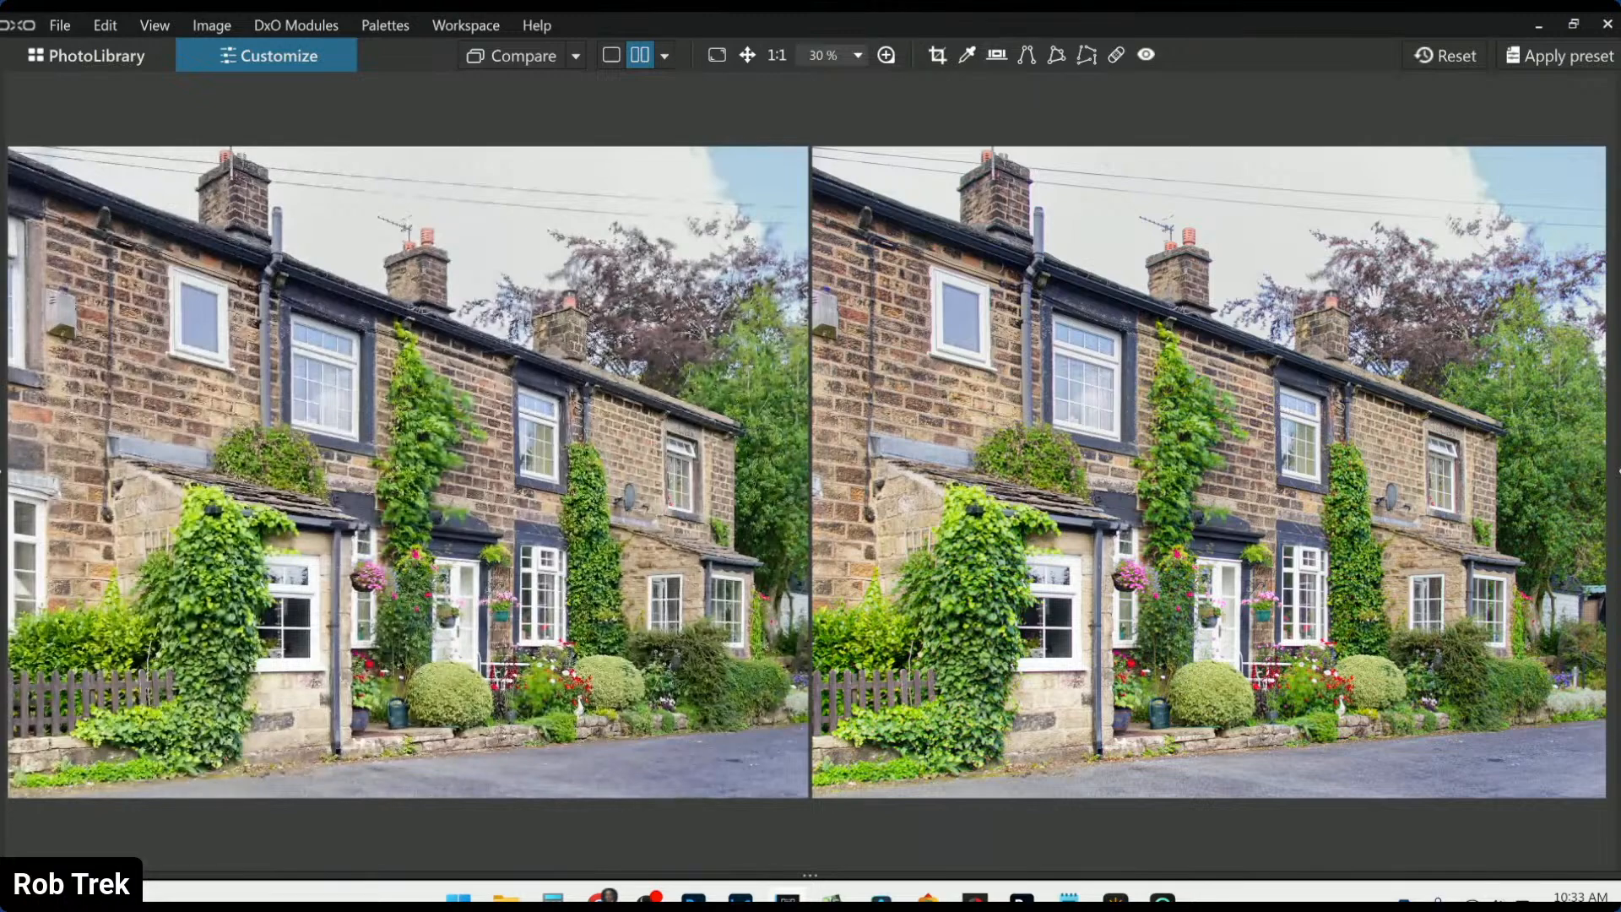
pyautogui.click(1467, 68)
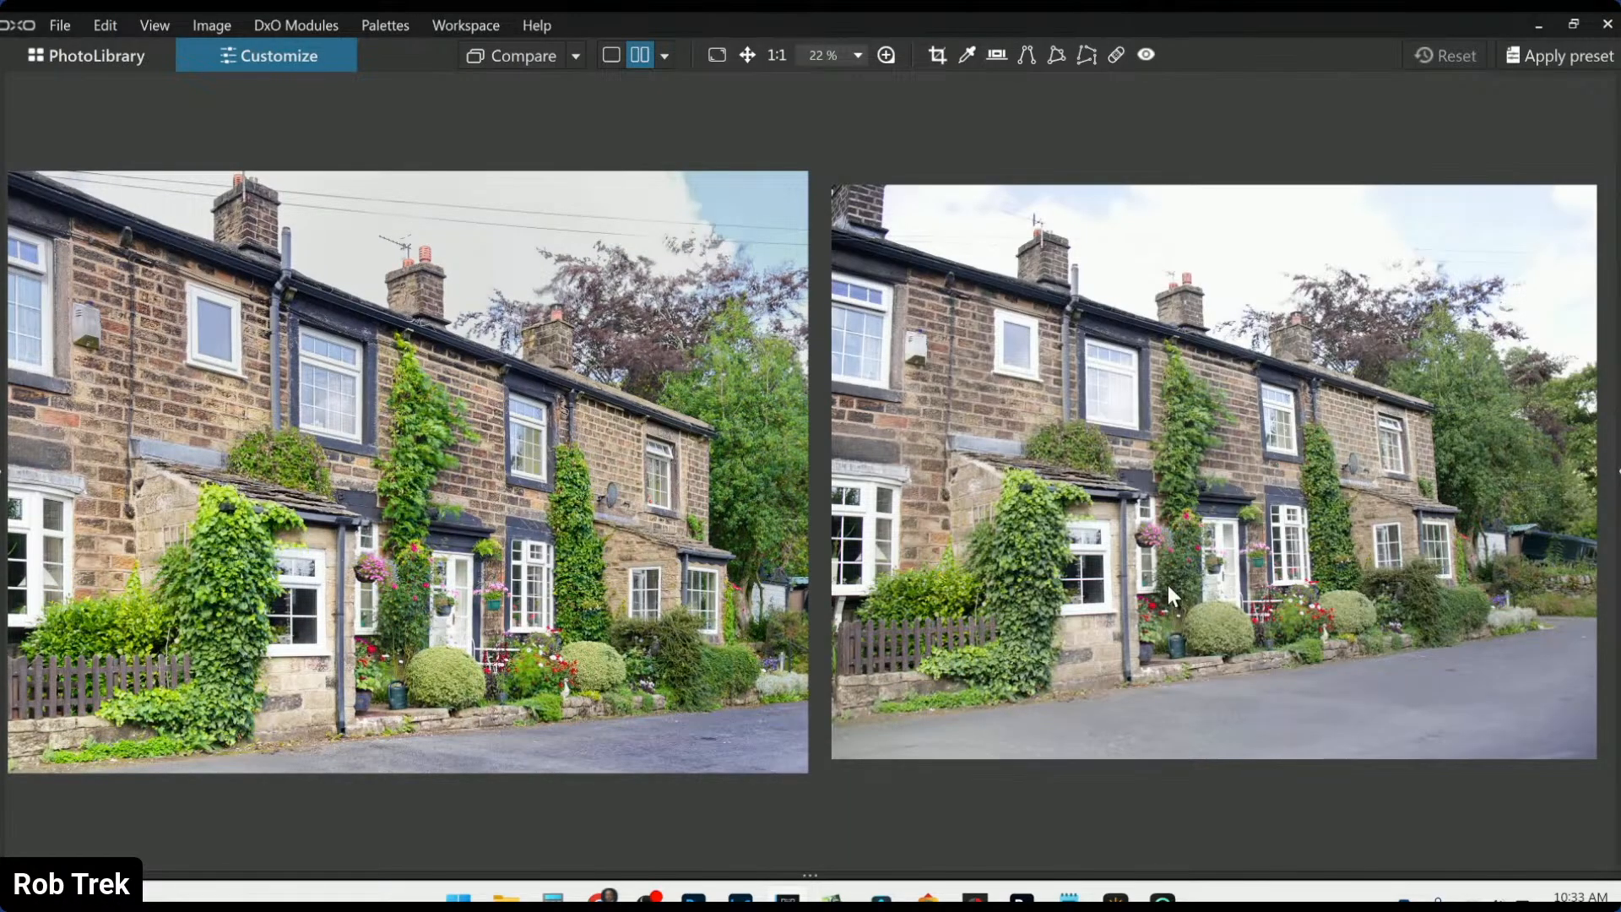
pyautogui.click(576, 55)
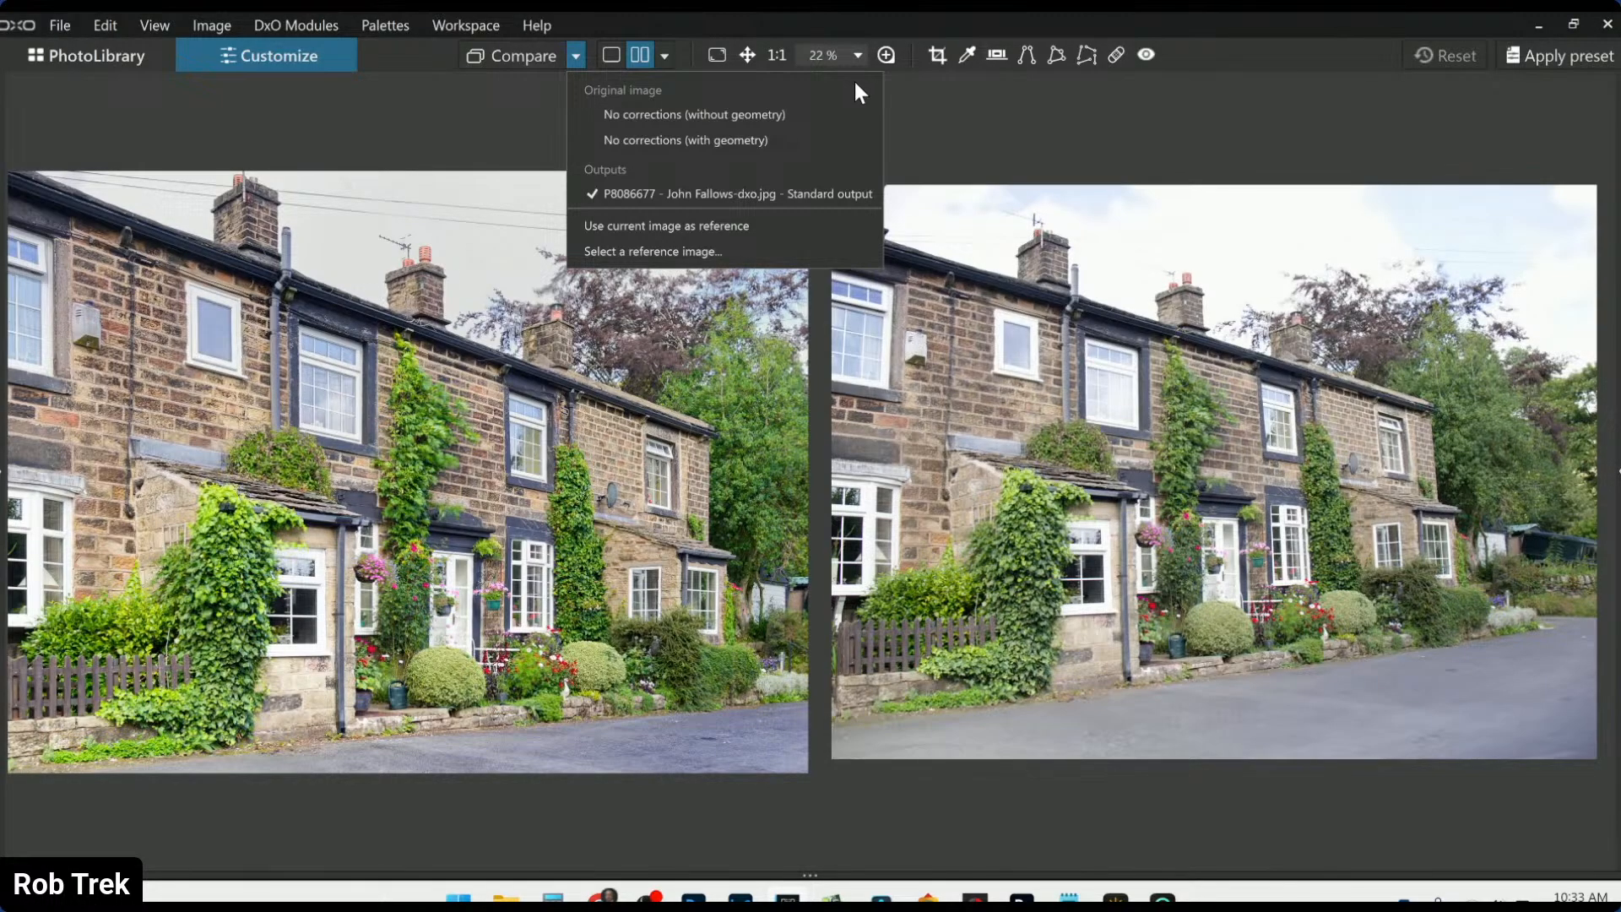
pyautogui.click(1258, 143)
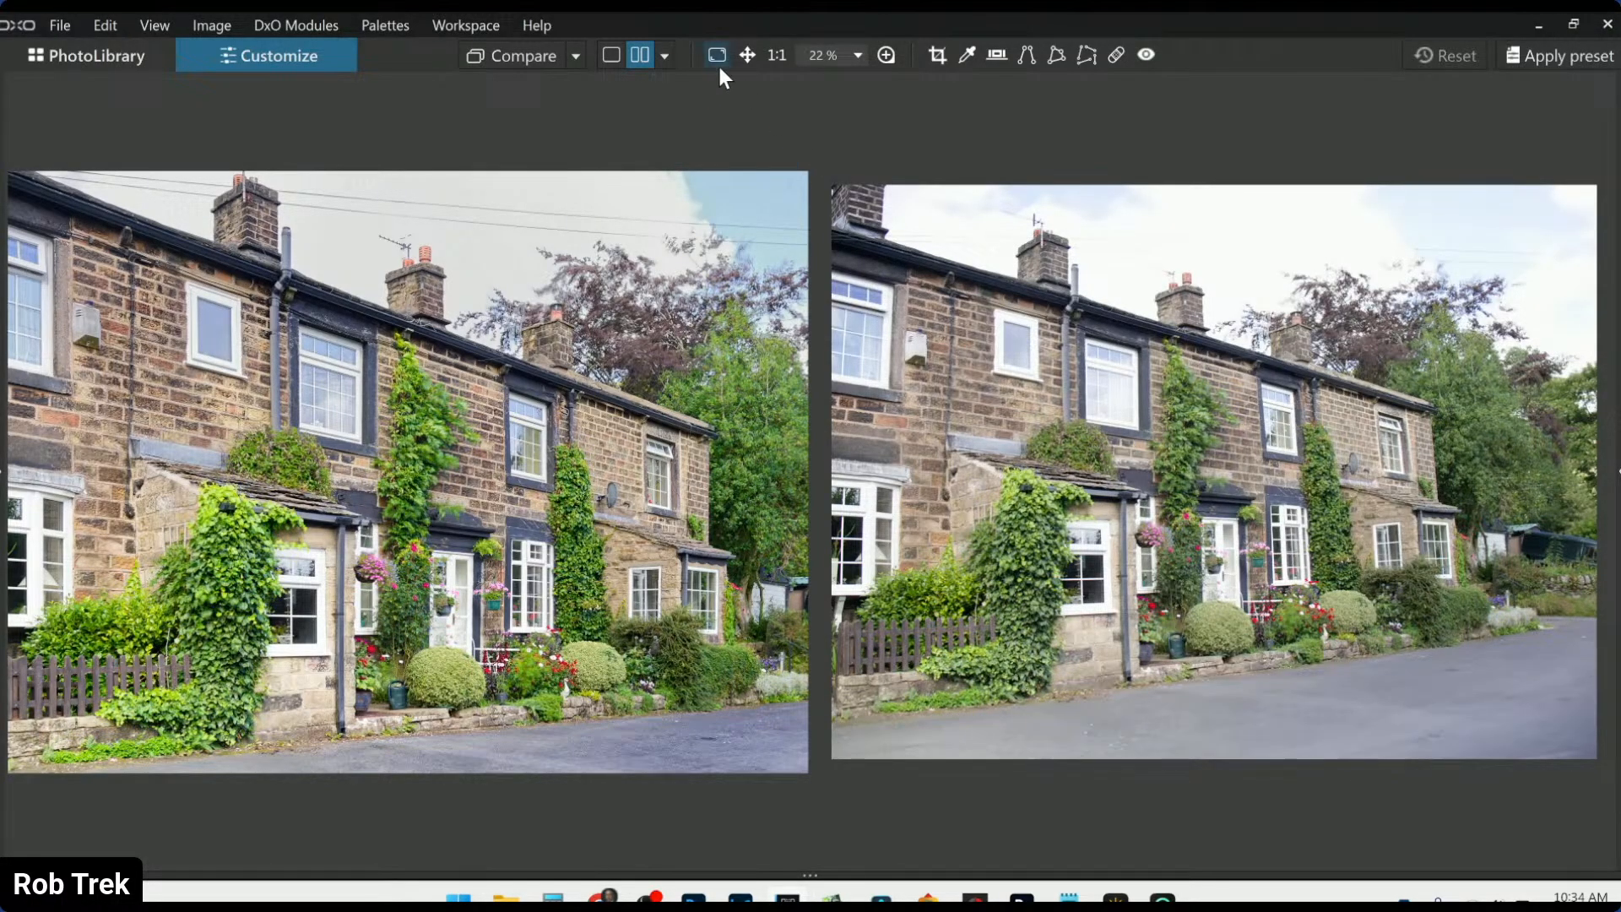
# Compare the exported cottage edit with the uncorrected photo in a left/right split view, sweeping the divider across the image
pyautogui.click(665, 56)
pyautogui.click(686, 136)
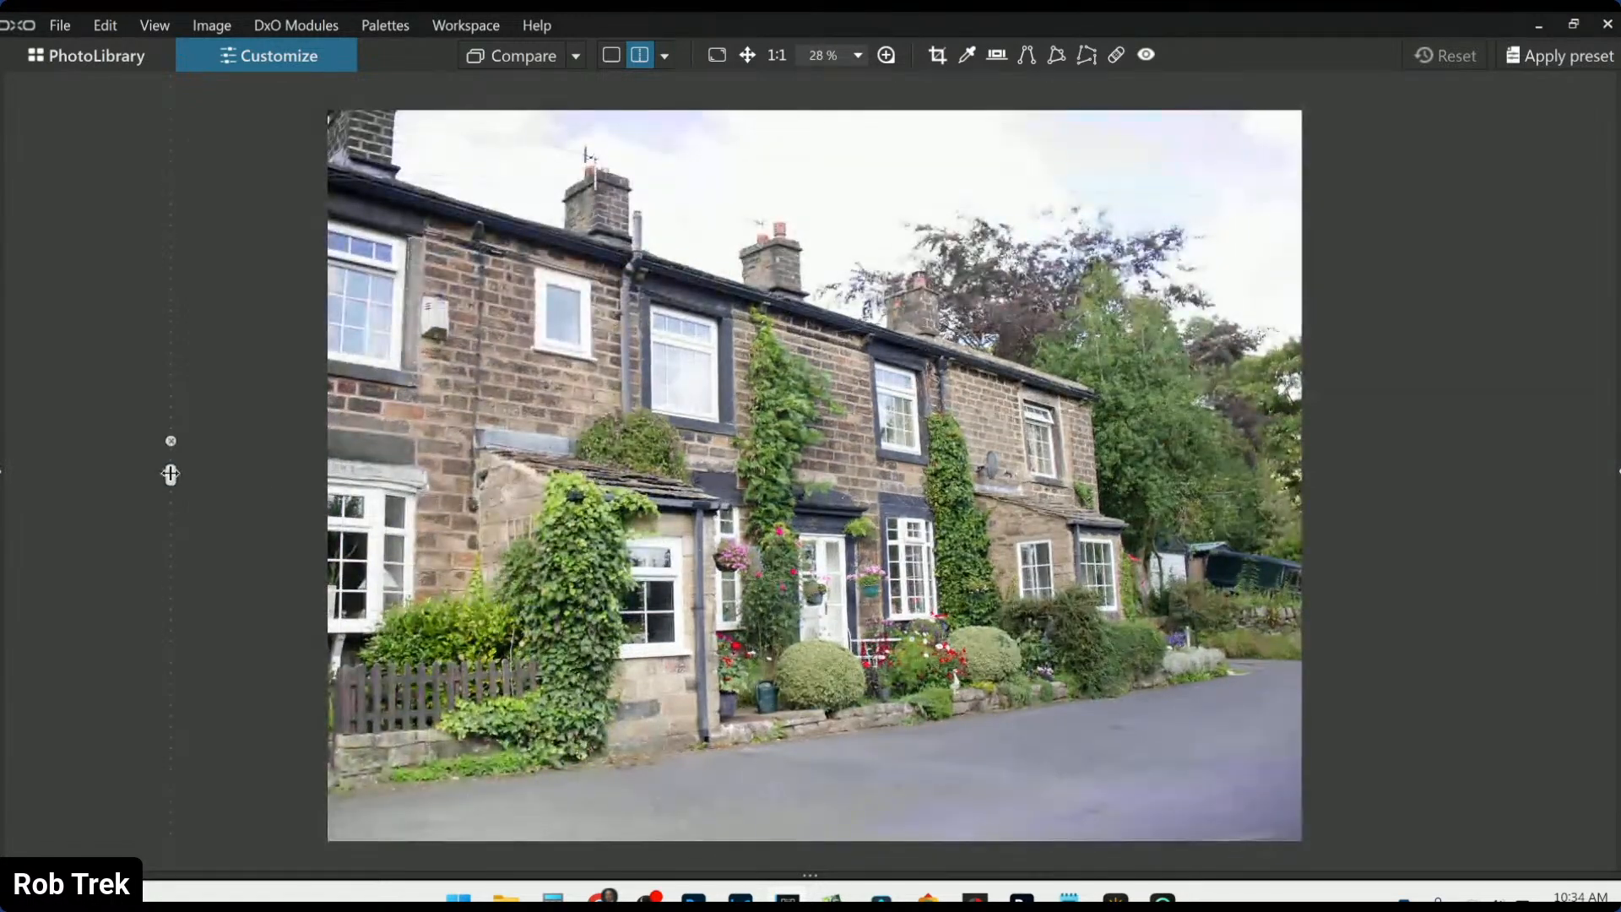
pyautogui.moveTo(171, 474); pyautogui.dragTo(814, 517)
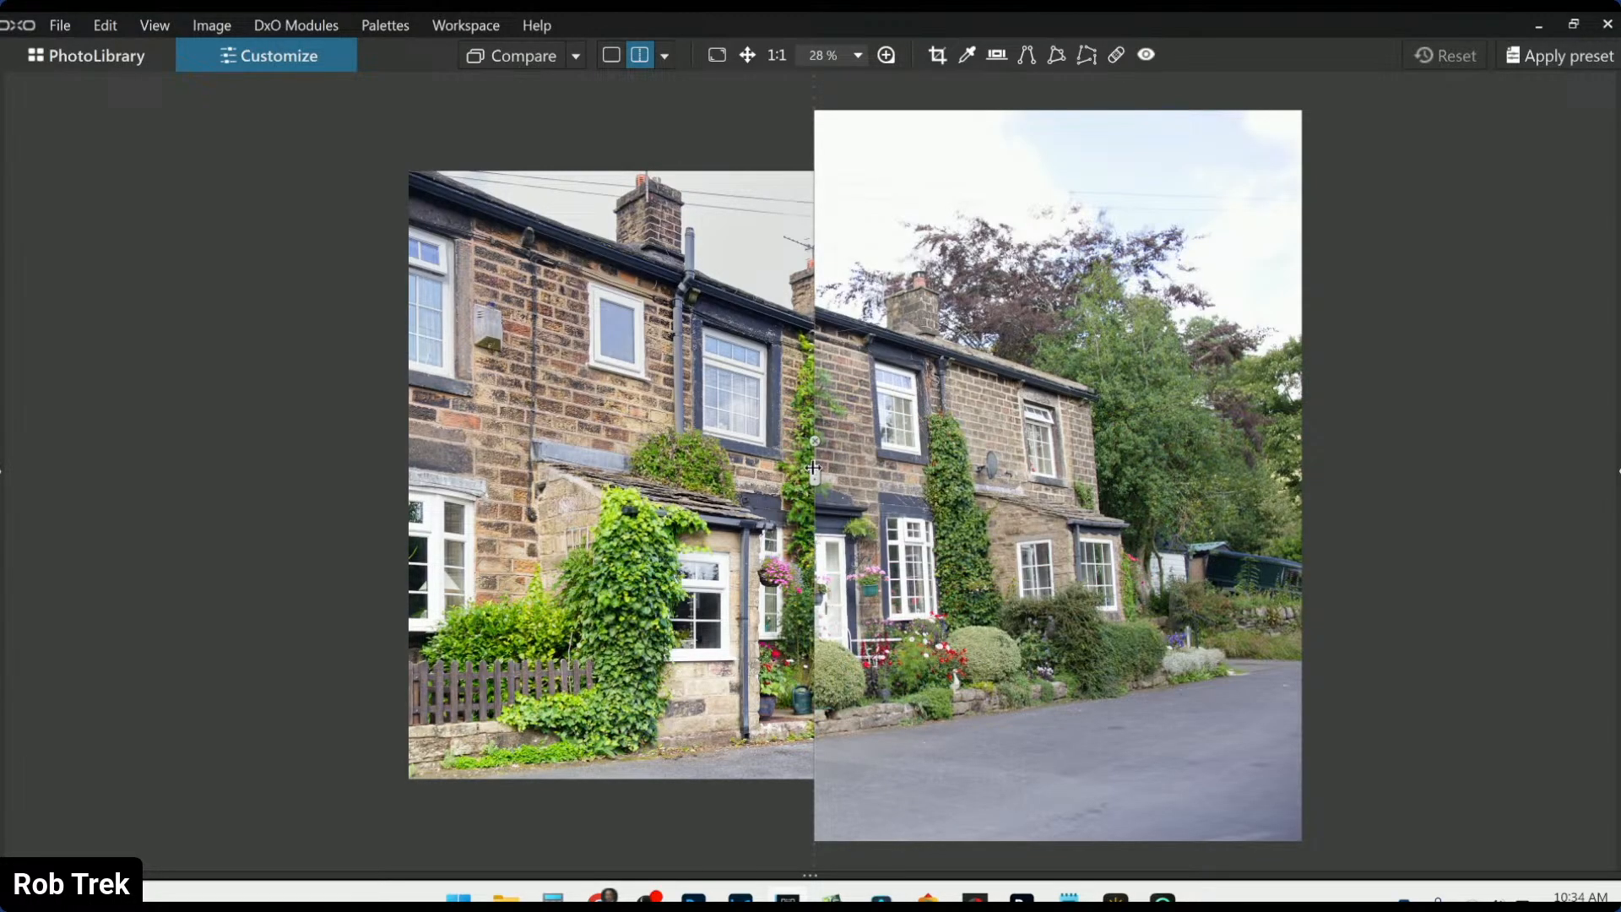
pyautogui.moveTo(815, 469); pyautogui.dragTo(1352, 513)
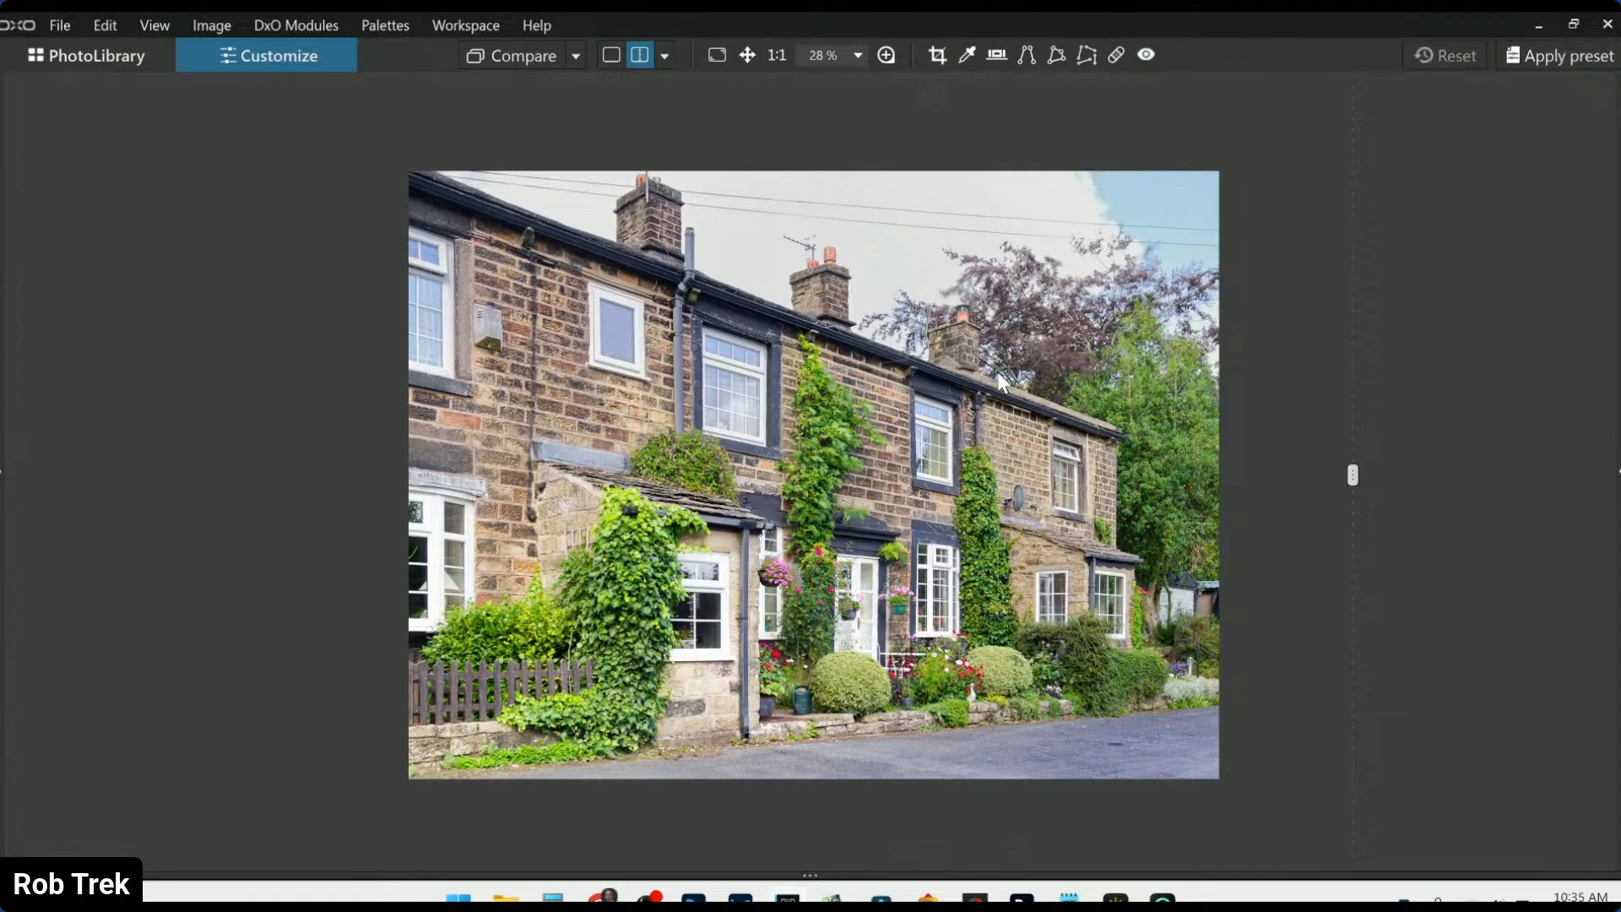
pyautogui.moveTo(1349, 471); pyautogui.dragTo(72, 475)
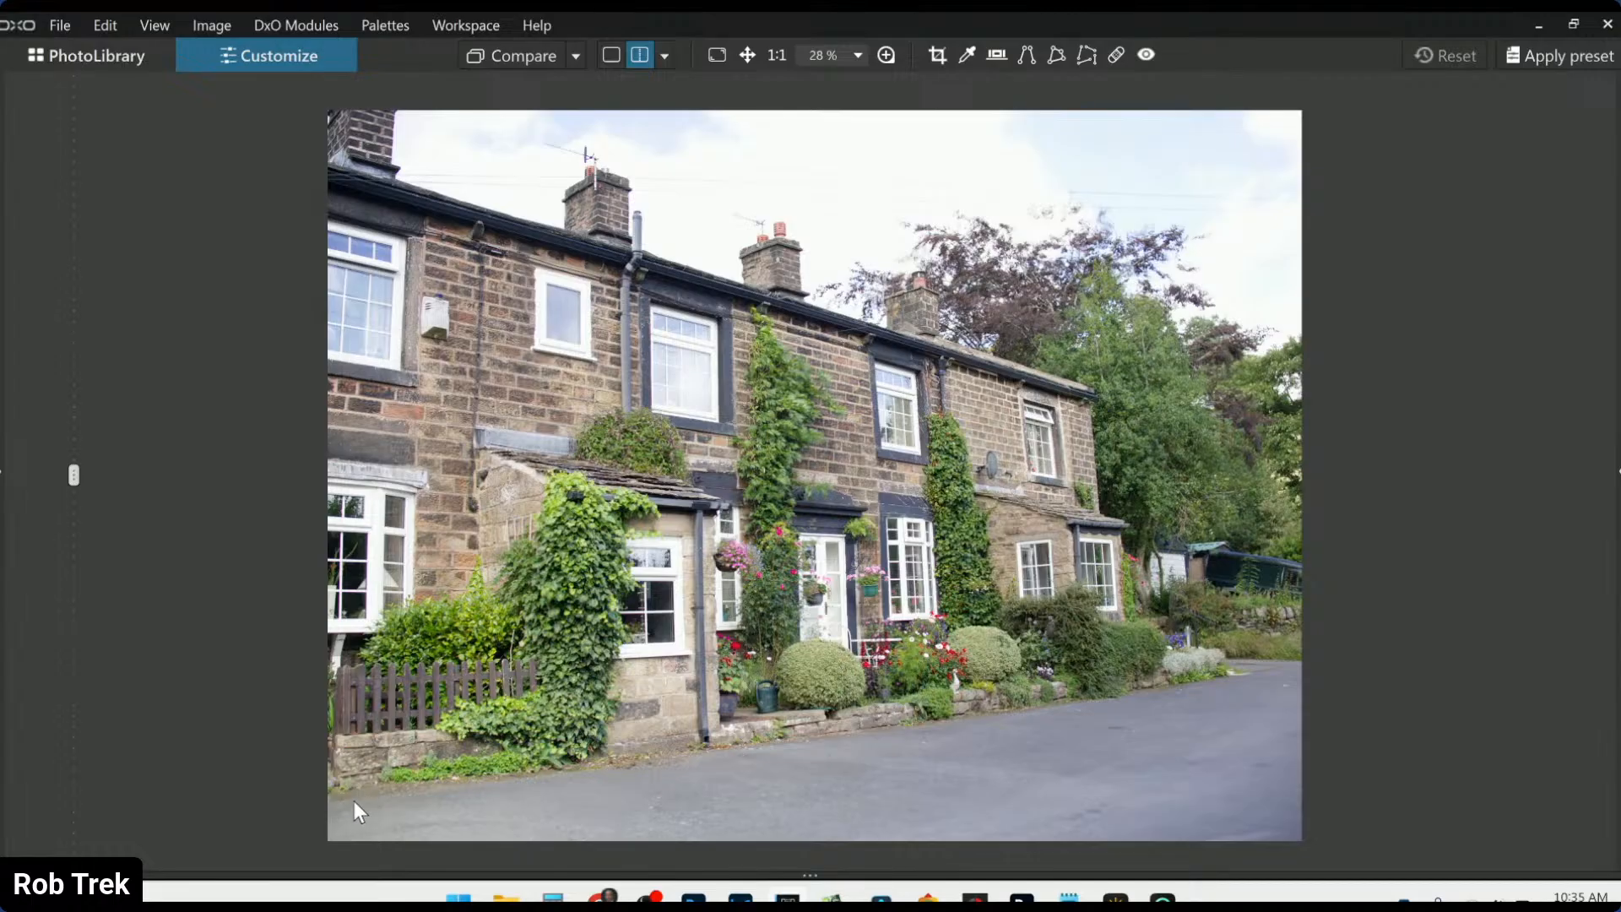
pyautogui.moveTo(69, 492)
pyautogui.moveTo(76, 477); pyautogui.dragTo(1271, 629)
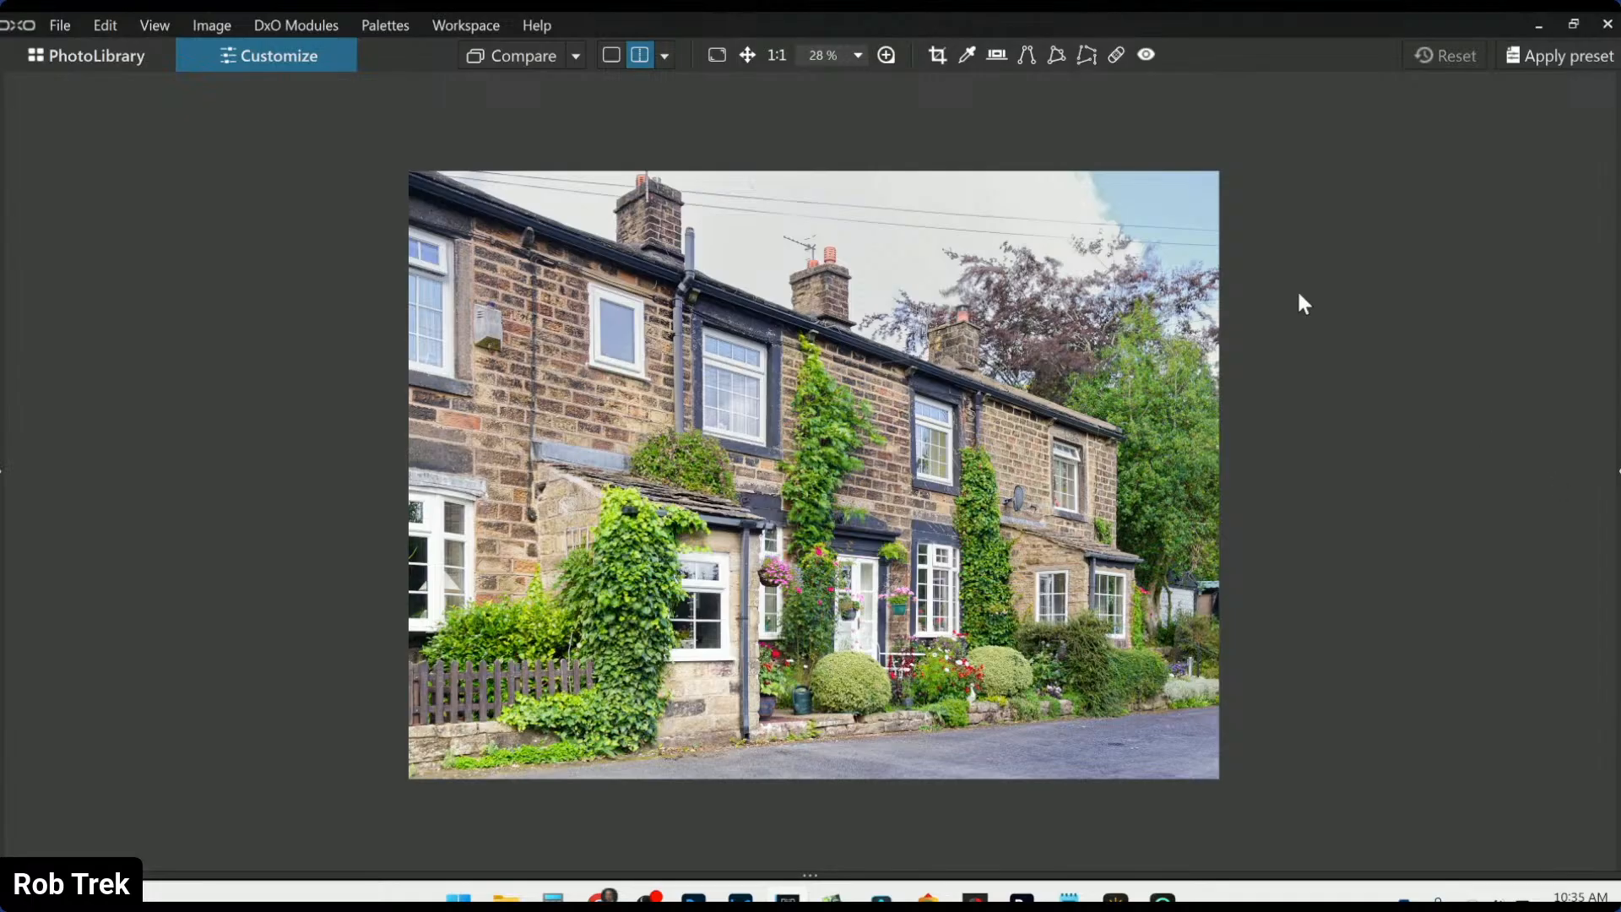
# Return to the photo library, clear the zero-star rating filter and browse the image strip to the pier photos
pyautogui.click(137, 52)
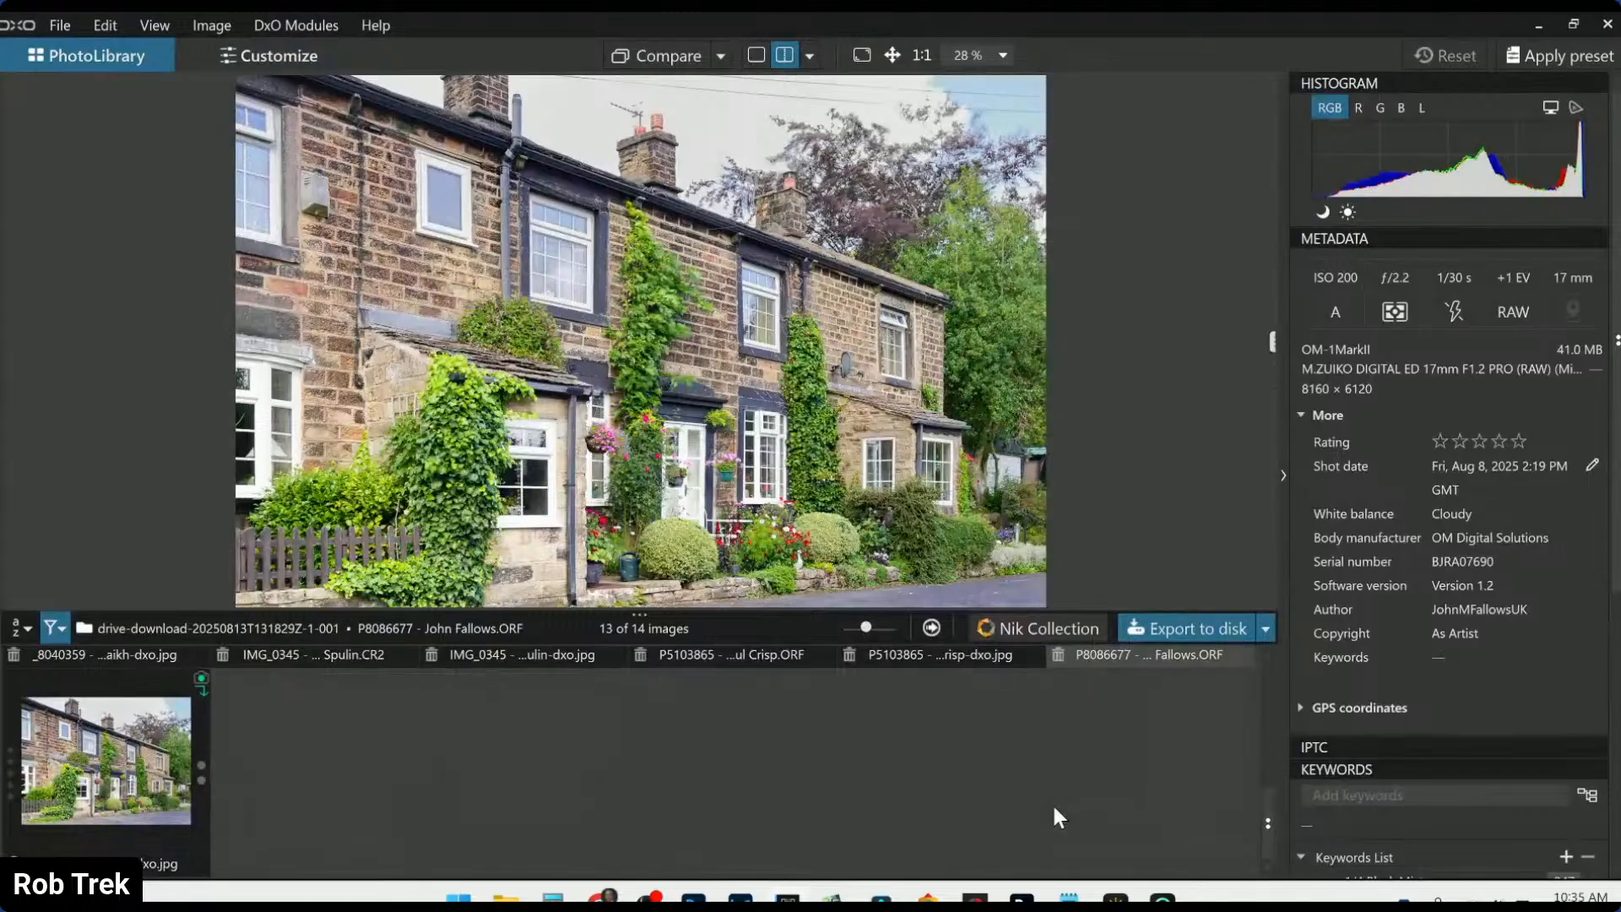
pyautogui.click(62, 629)
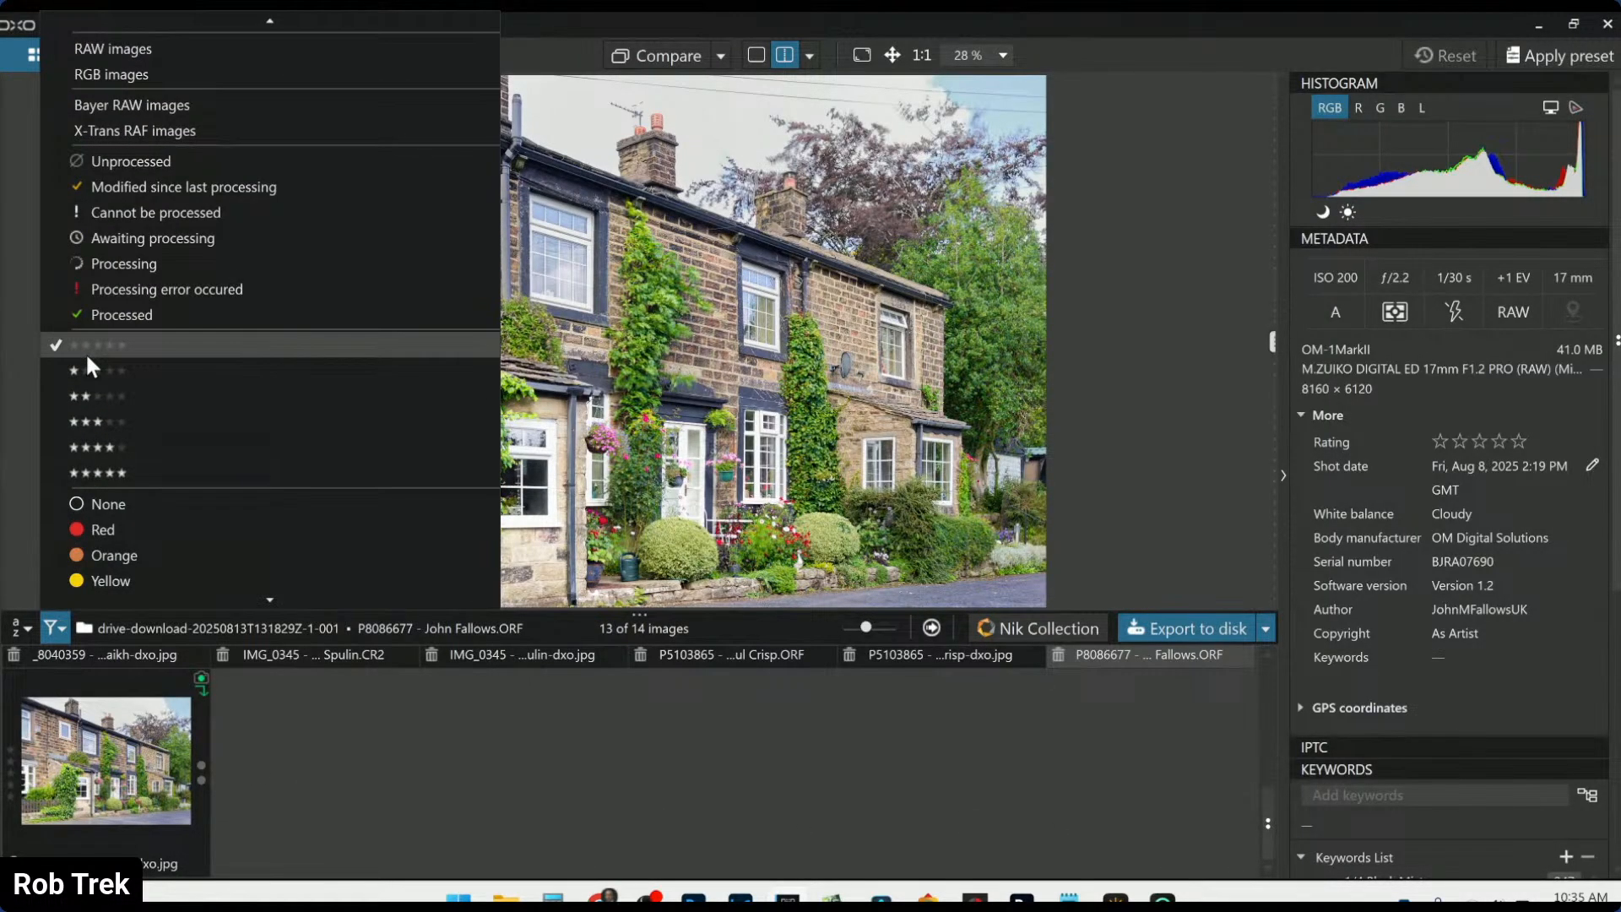
pyautogui.click(88, 352)
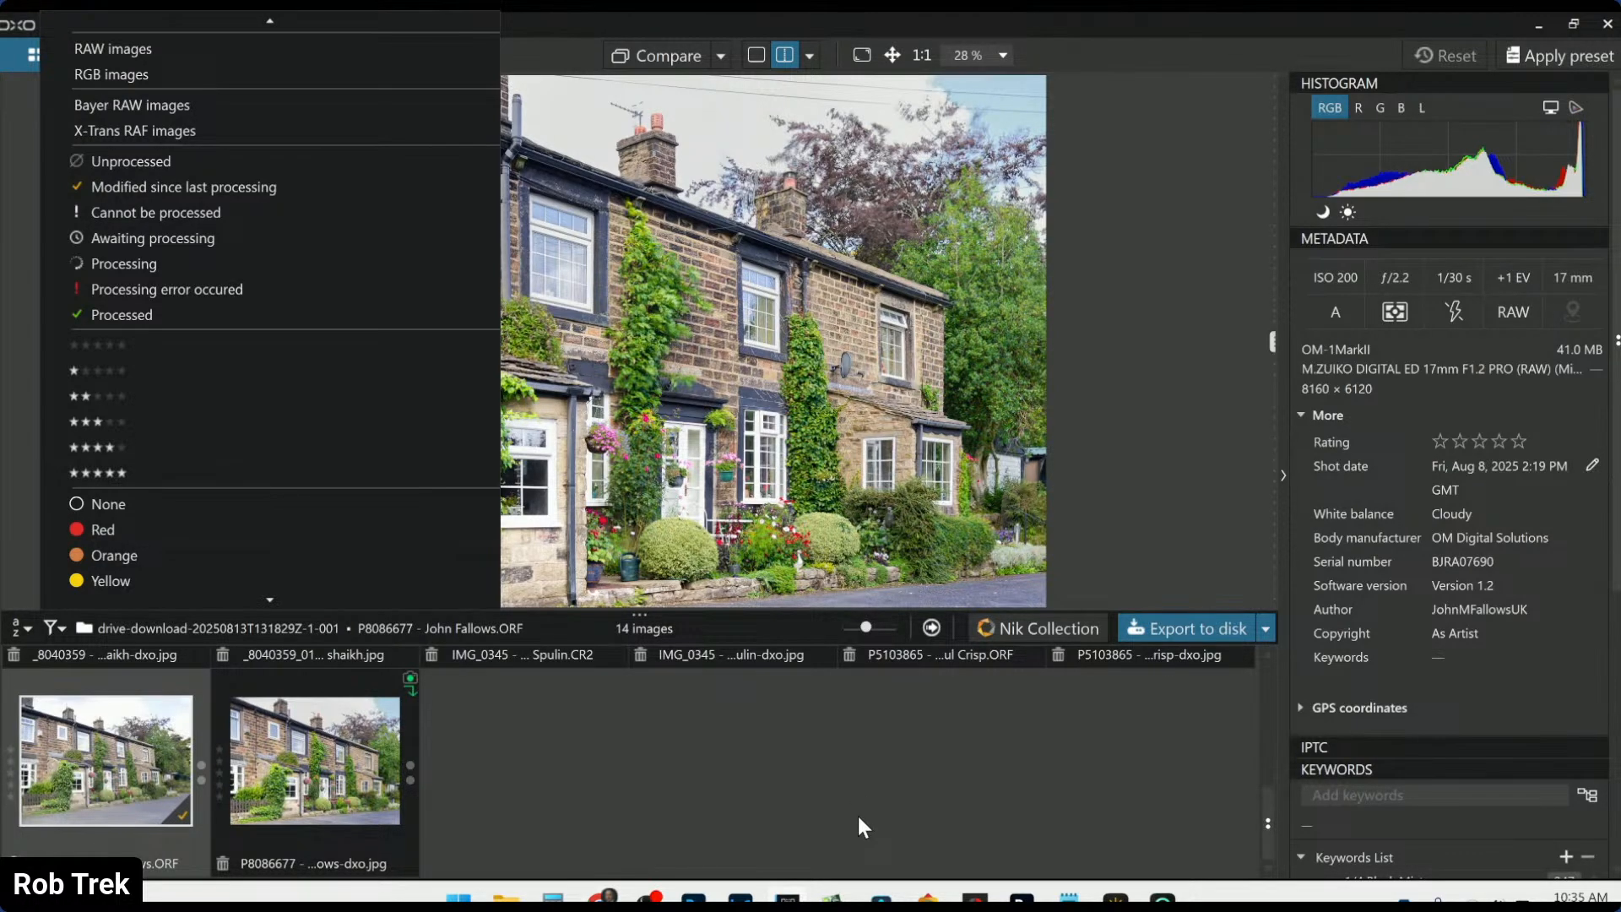
pyautogui.click(331, 797)
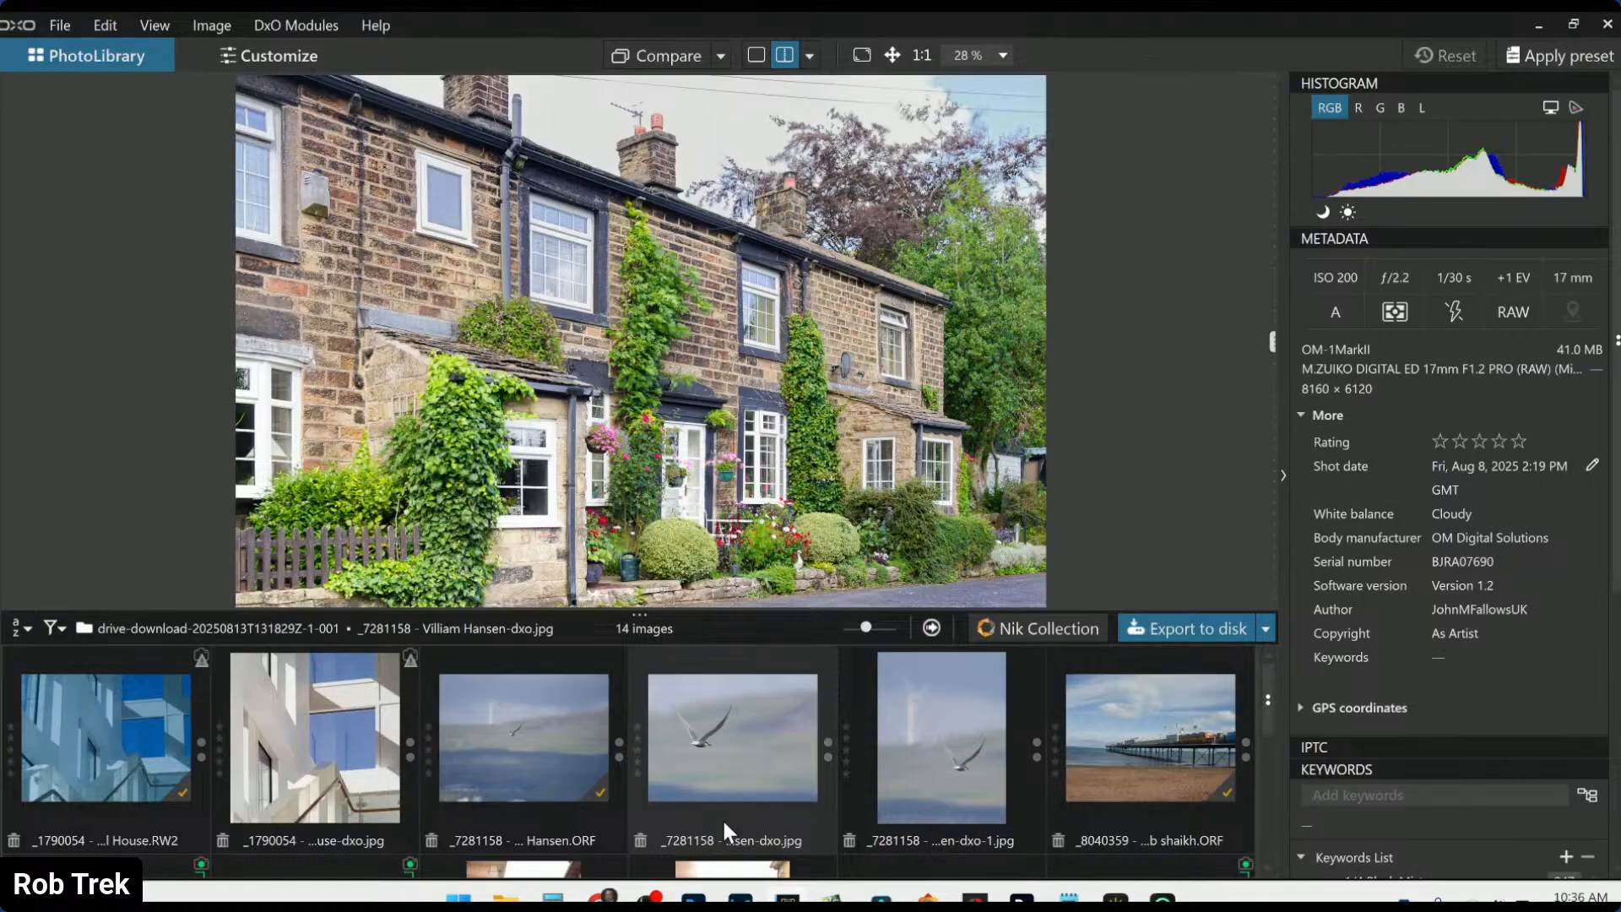
pyautogui.scroll(-2, 844, 814)
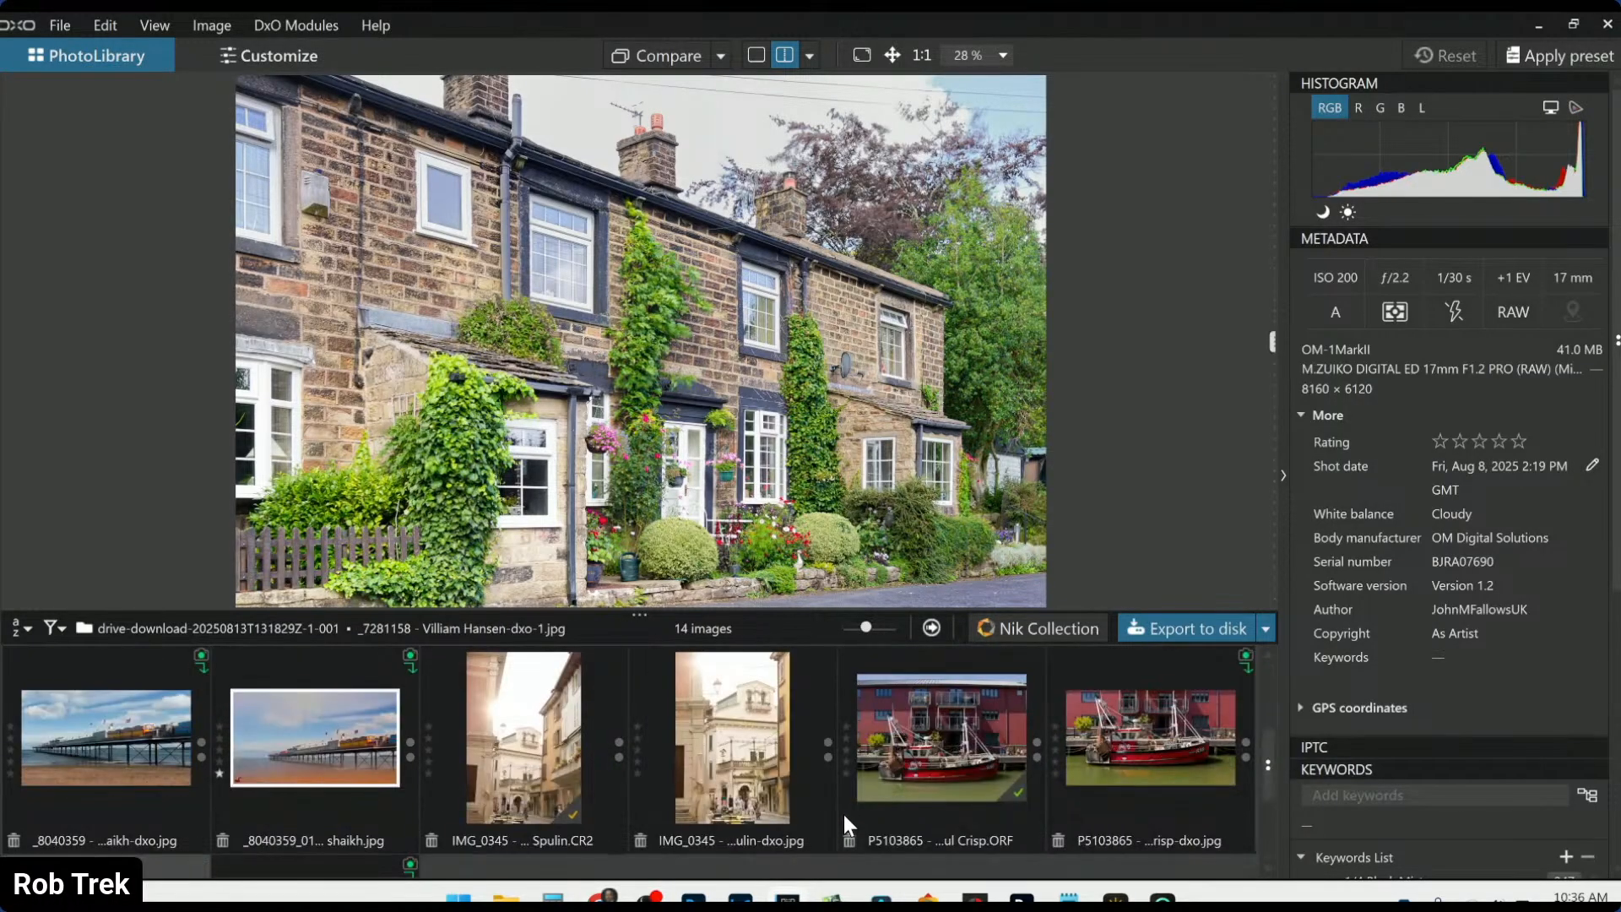
# Set the exported _8040359 dxo.jpg pier photo as the reference image and select the white-bordered _8040359_01 version
pyautogui.click(144, 785)
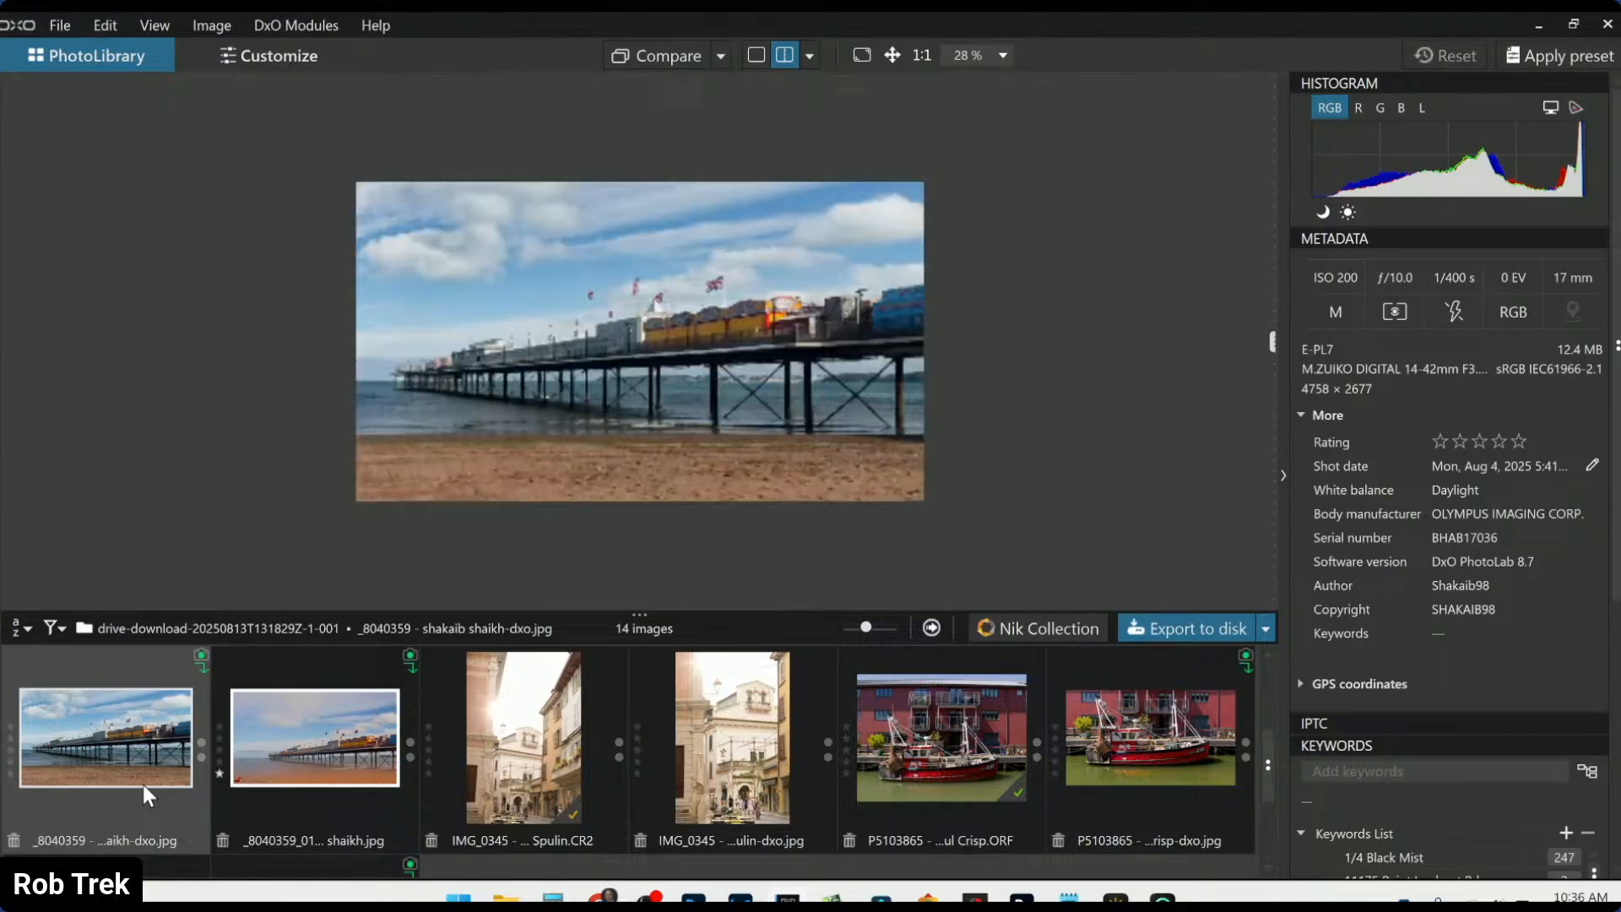
pyautogui.rightClick(144, 785)
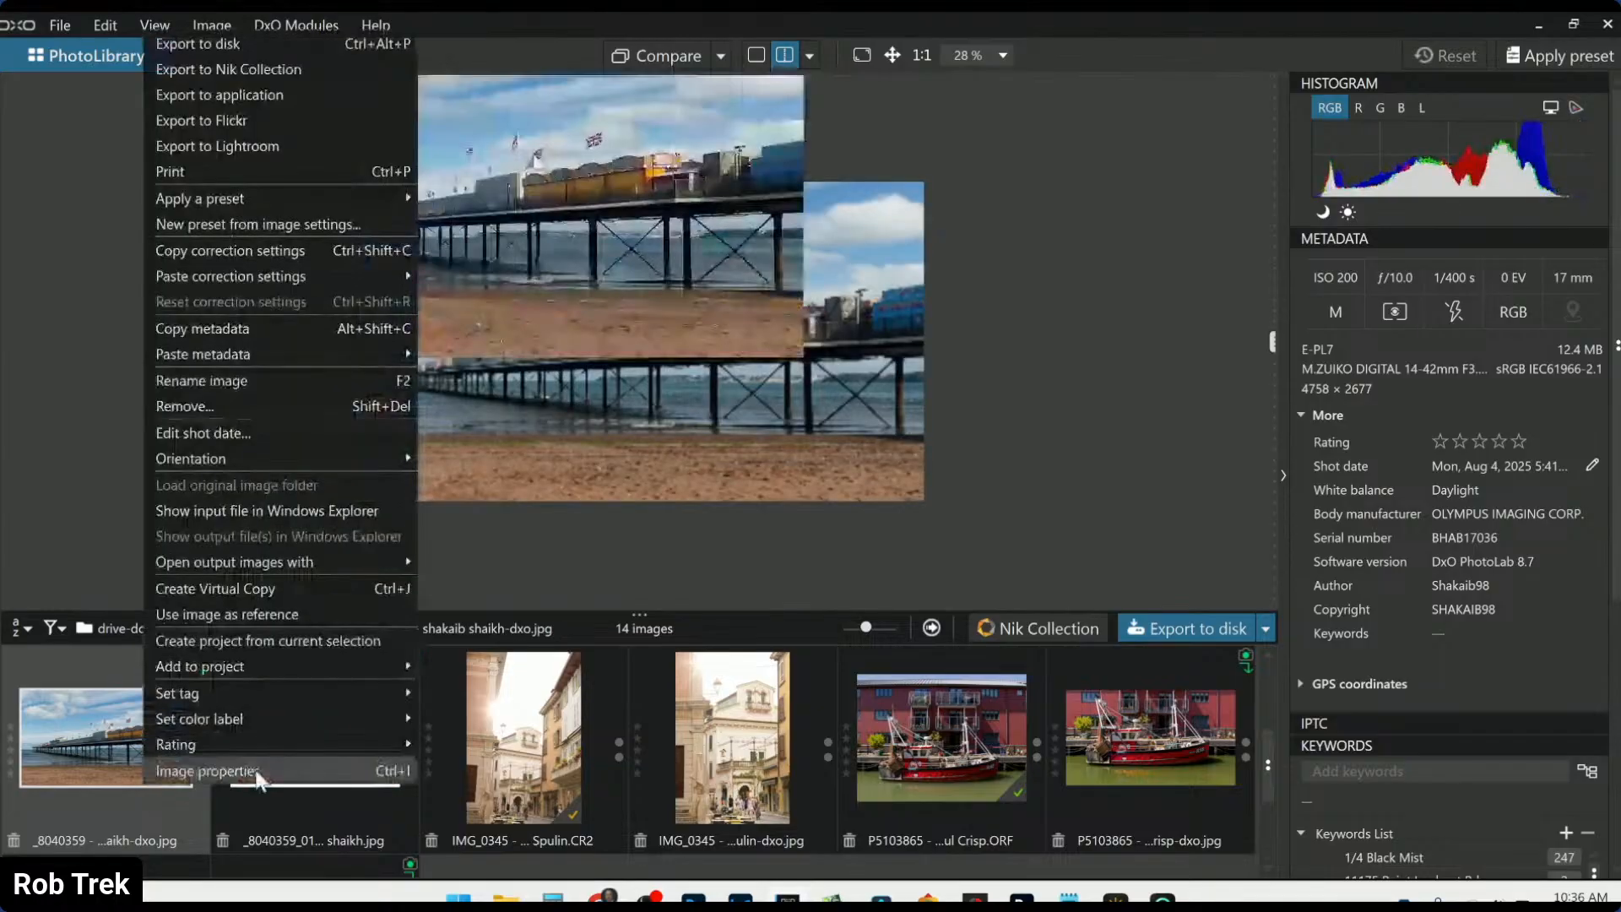
pyautogui.click(280, 616)
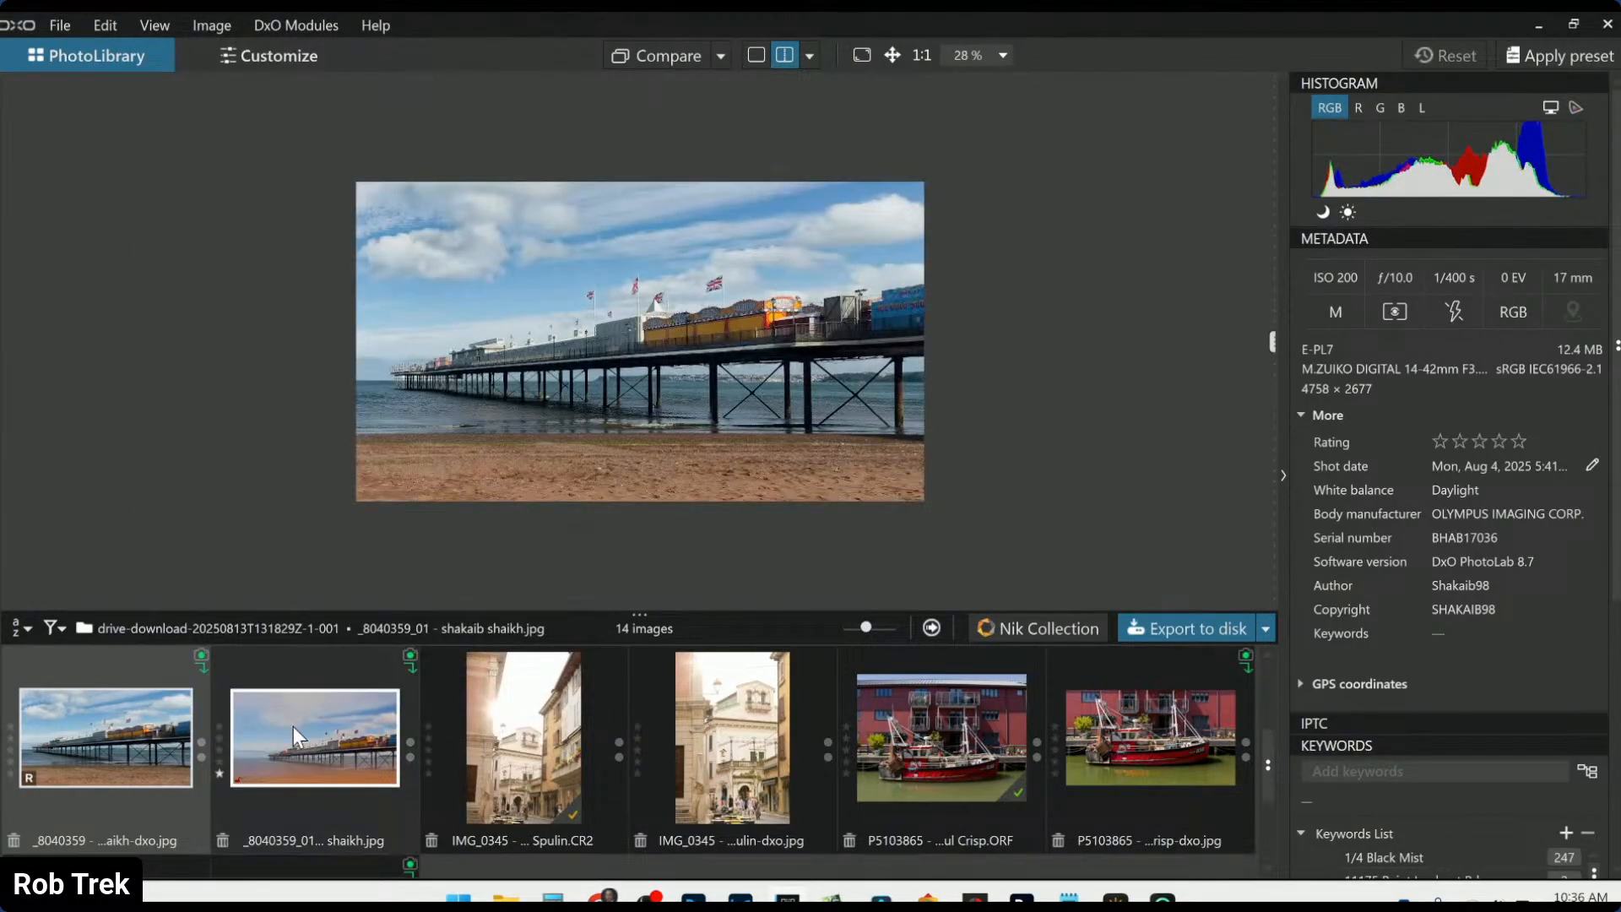
pyautogui.click(292, 726)
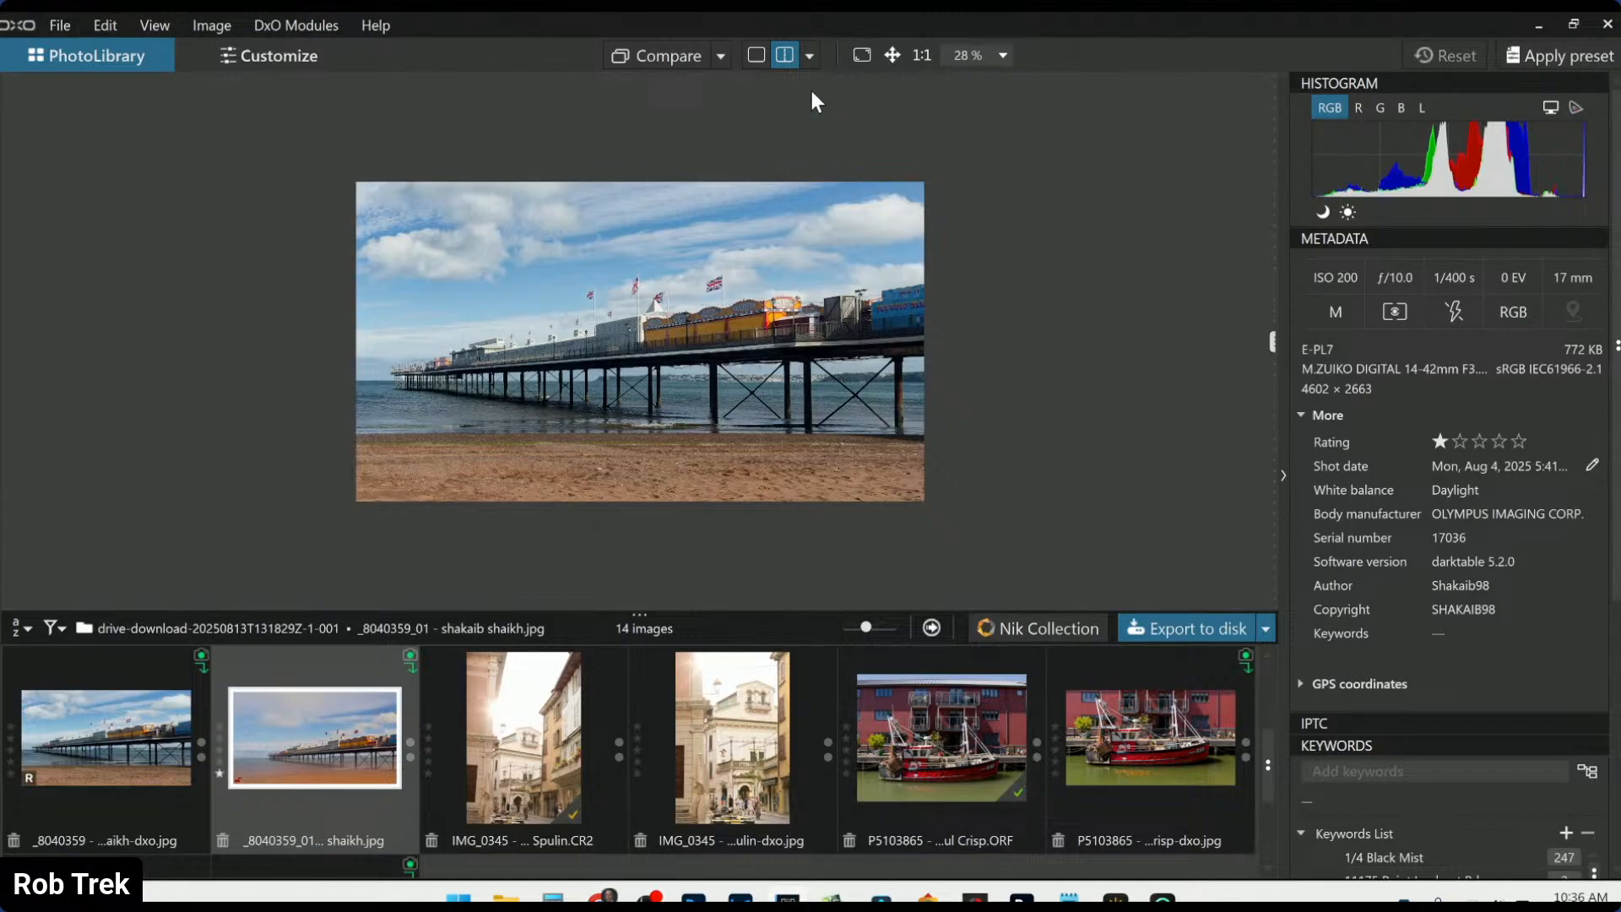
# Show the two pier versions side by side left/right and hide the metadata palettes and image strip to enlarge the viewer
pyautogui.click(808, 57)
pyautogui.click(808, 56)
pyautogui.click(808, 57)
pyautogui.click(832, 81)
pyautogui.click(1282, 476)
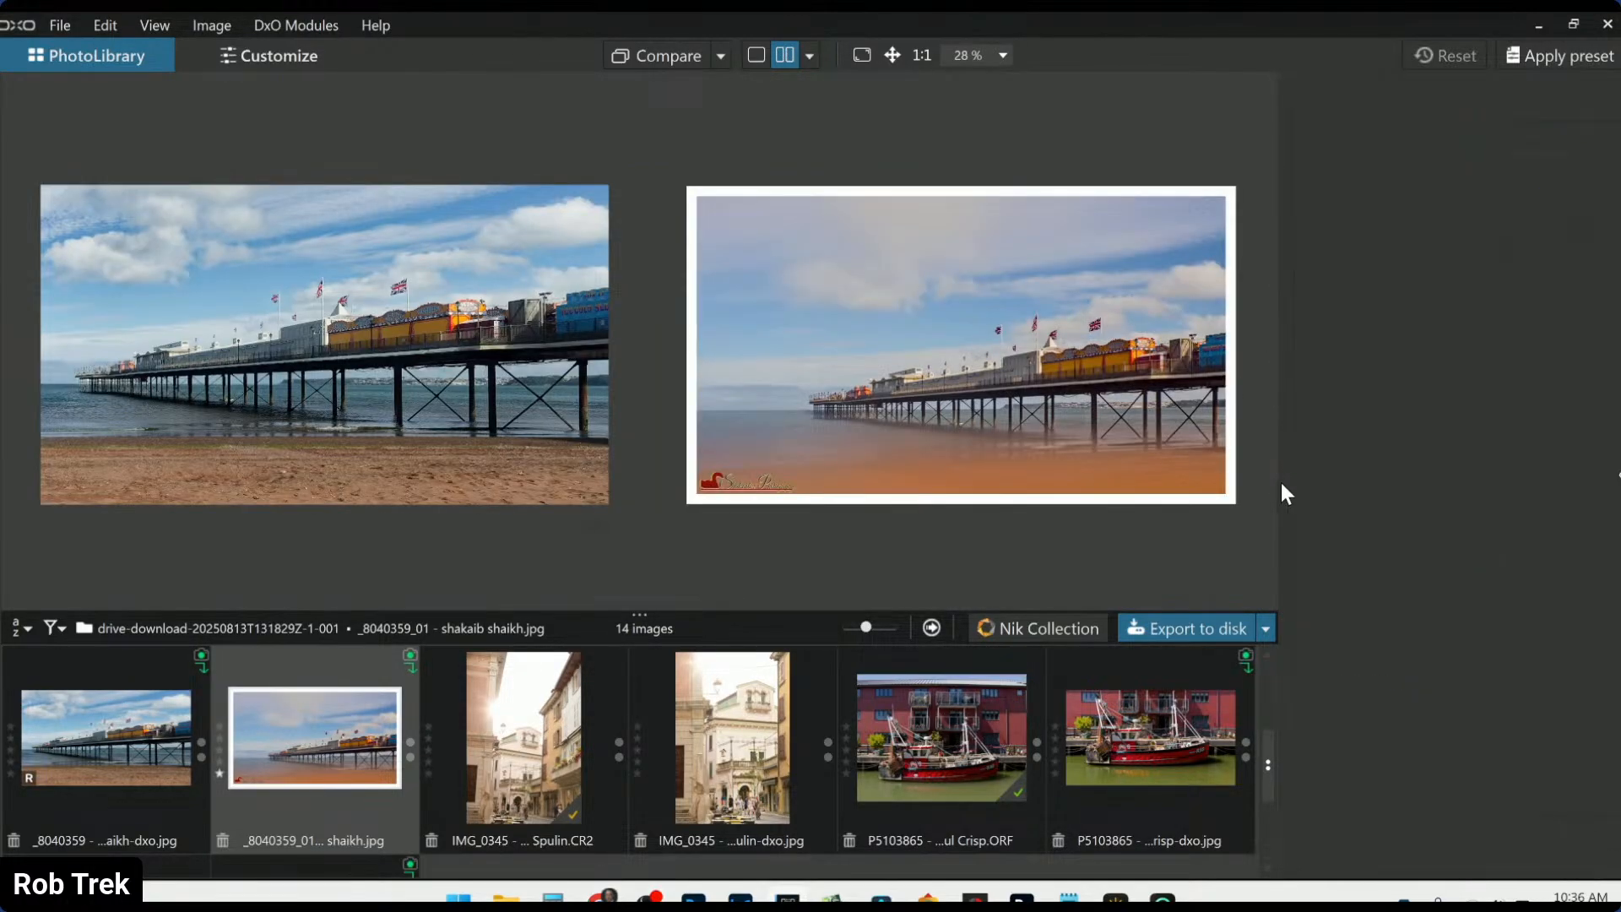
pyautogui.scroll(-2, 1027, 777)
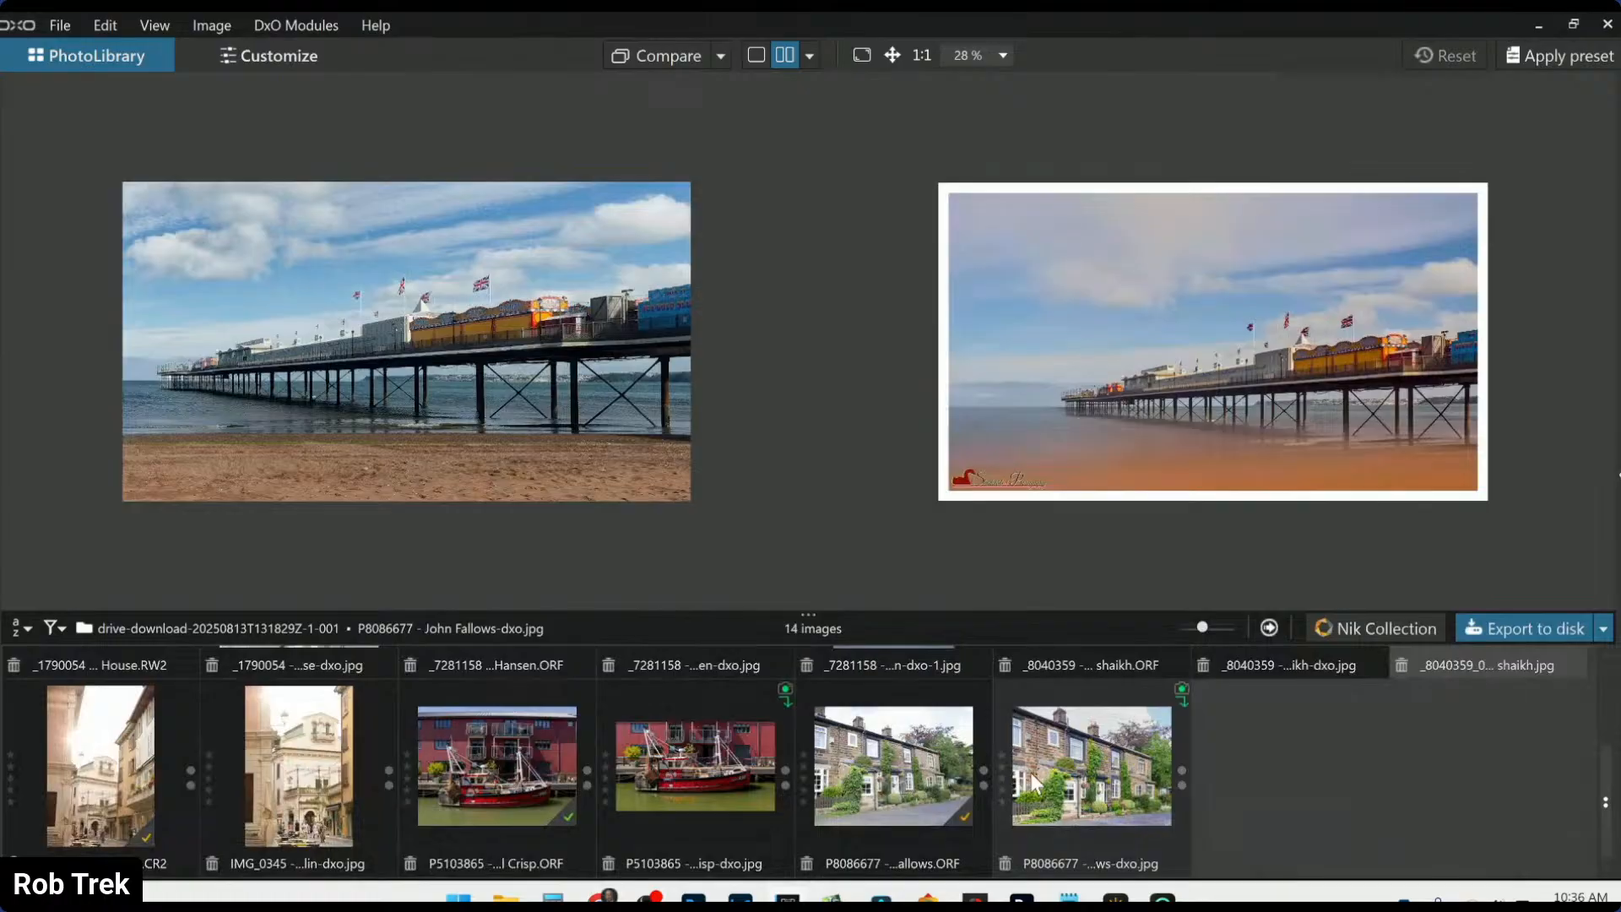
pyautogui.scroll(2, 560, 433)
pyautogui.scroll(3, 1315, 390)
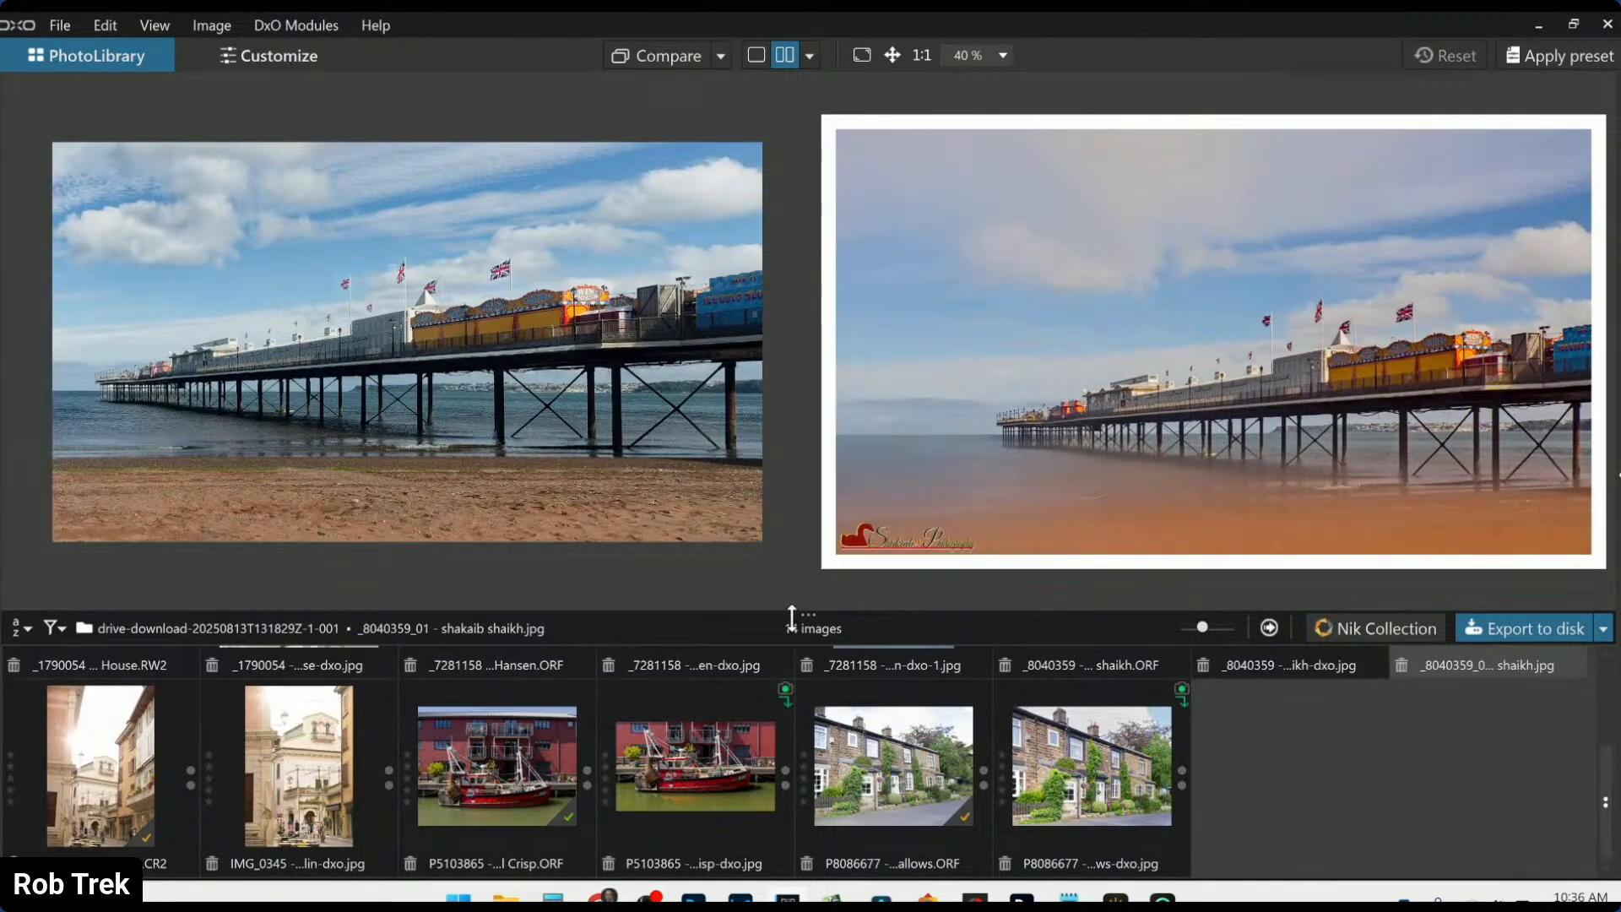
pyautogui.moveTo(802, 619); pyautogui.dragTo(820, 874)
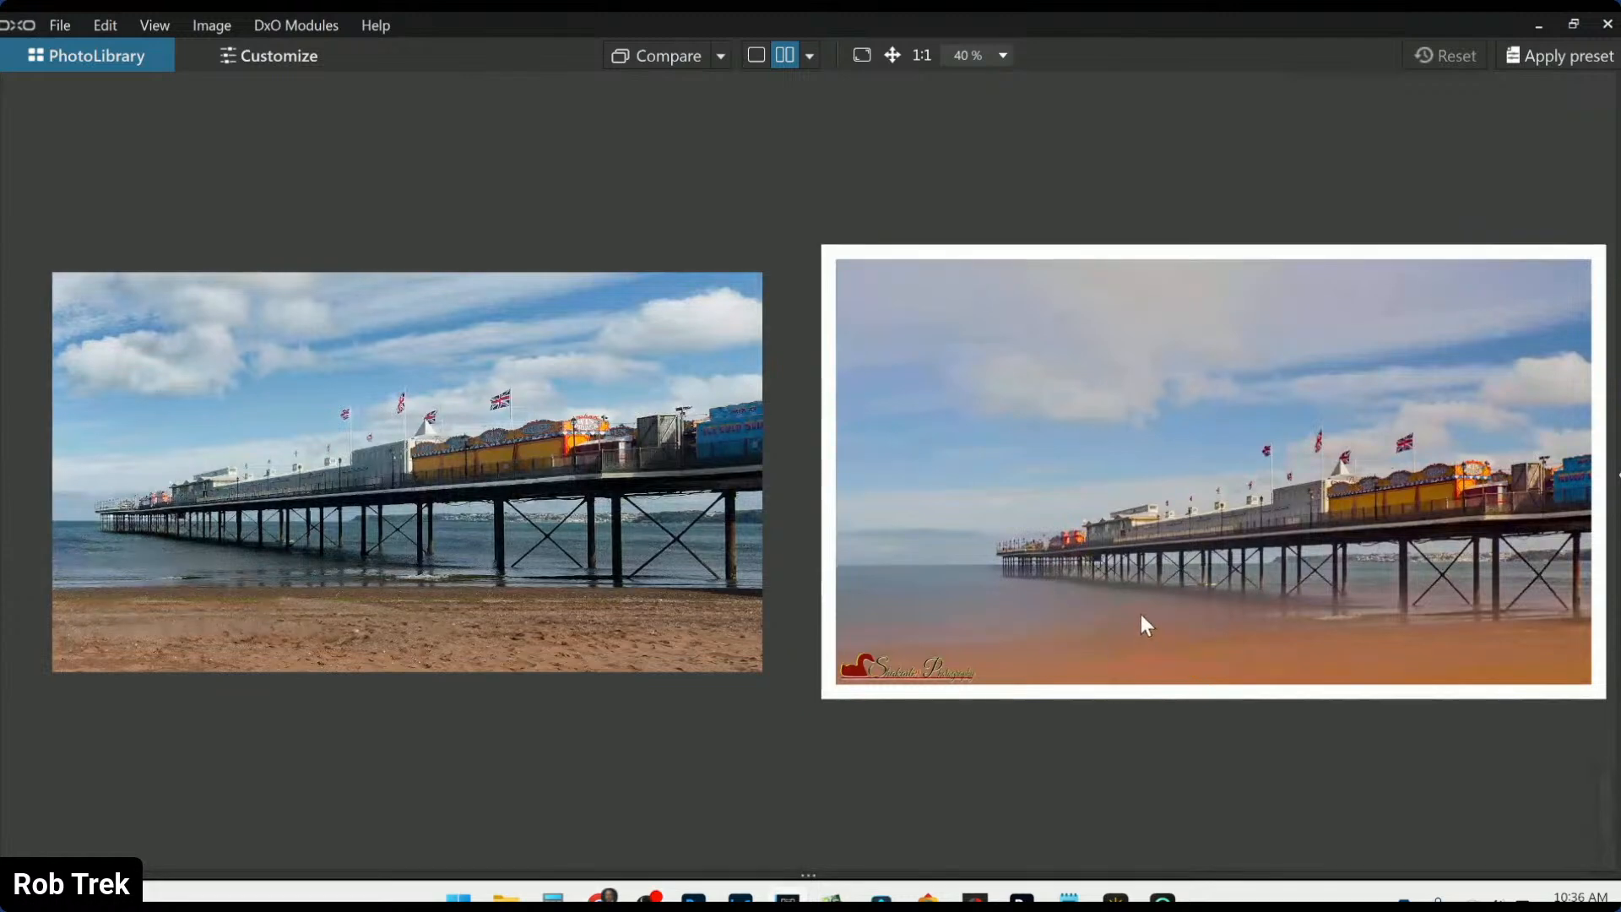
# Examine the white-bordered pier photo's water, sand and sky at closer zoom beside the reference version
pyautogui.scroll(-1, 1142, 613)
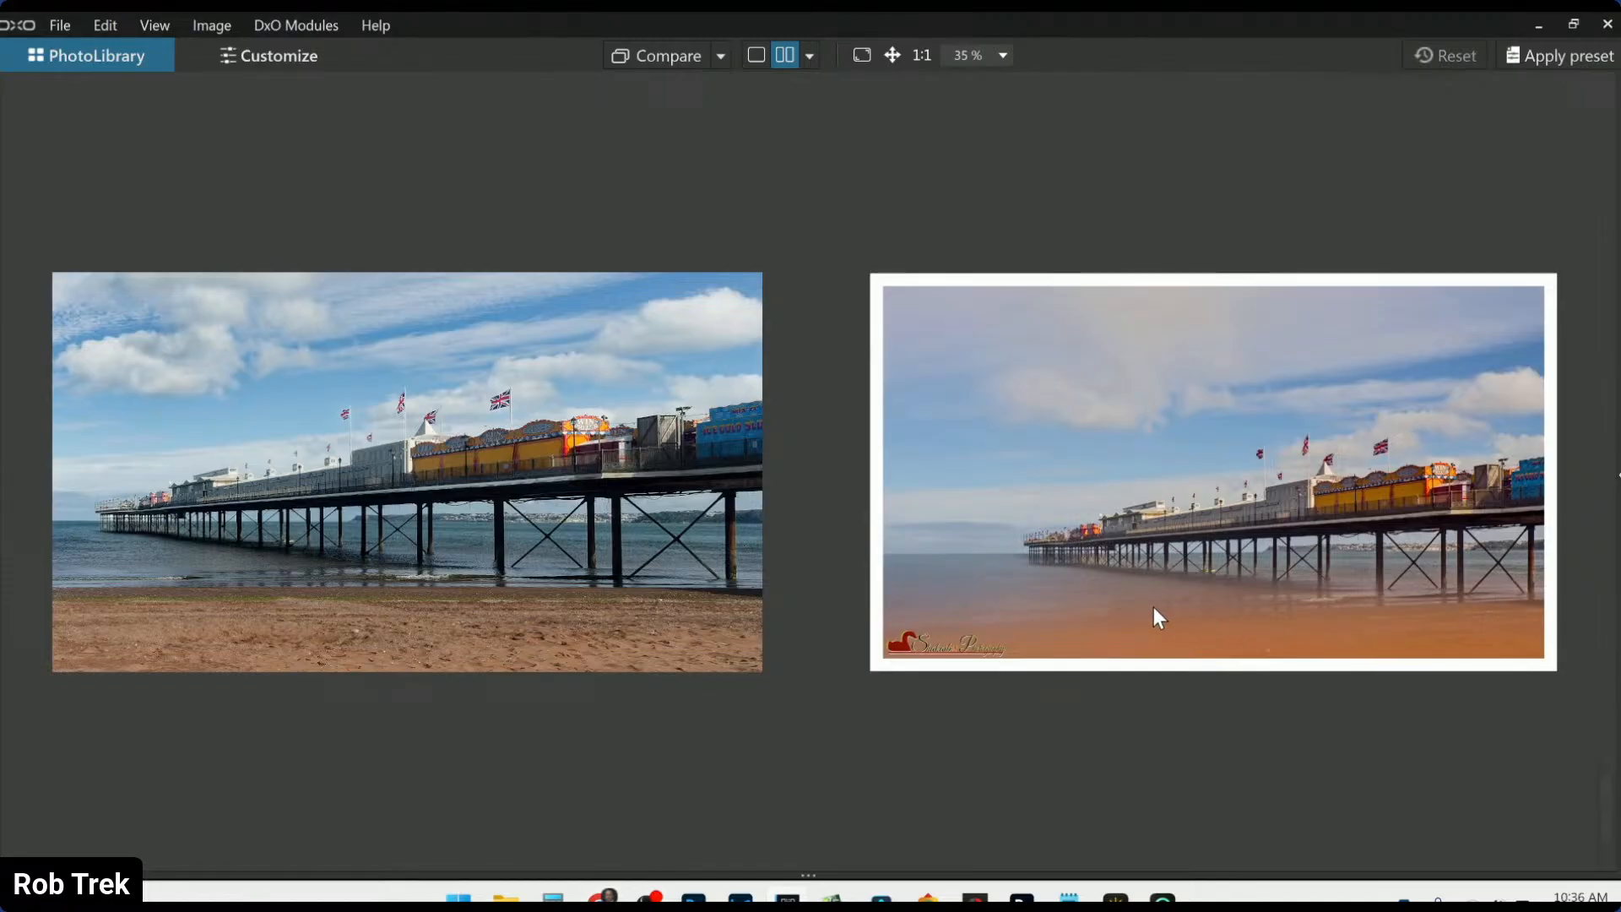
pyautogui.scroll(4, 1153, 606)
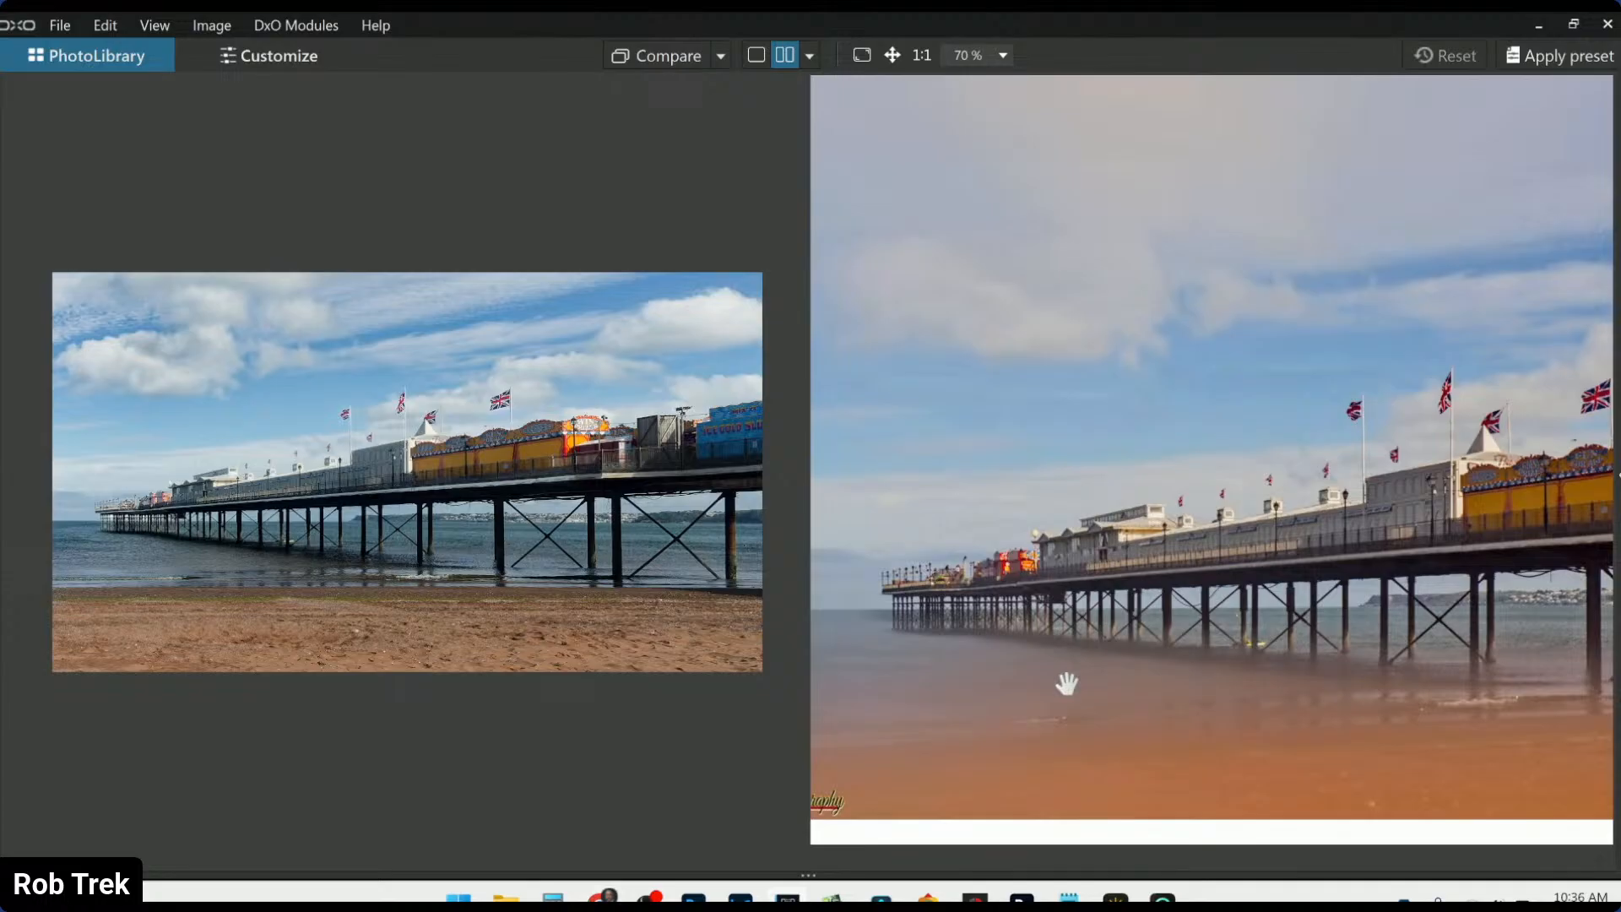
pyautogui.scroll(-1, 1066, 683)
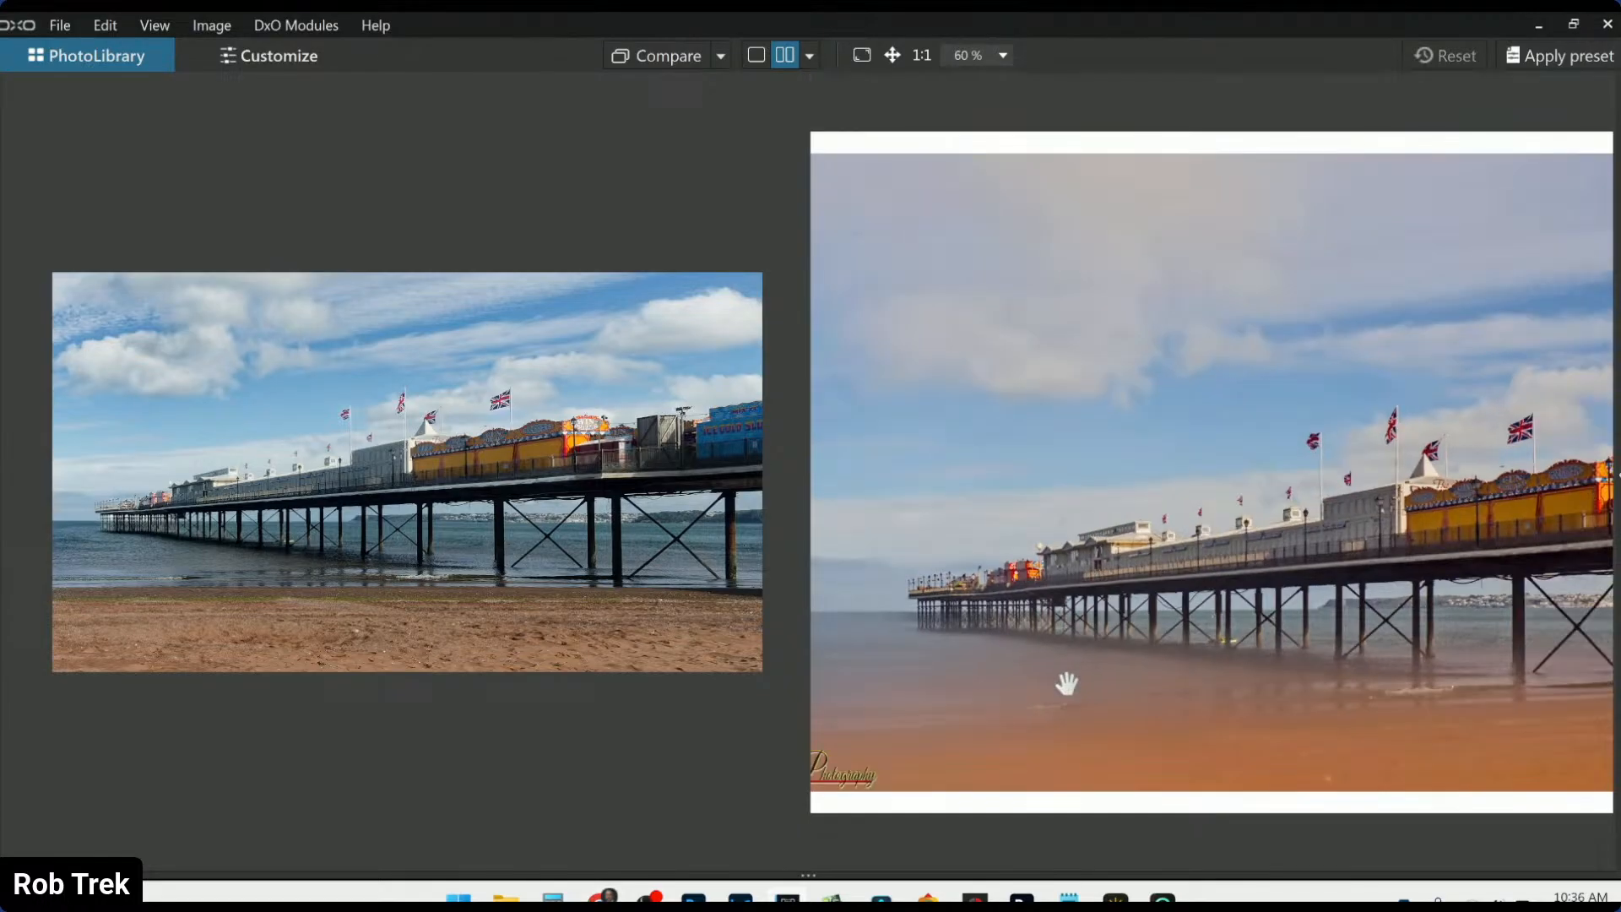
pyautogui.scroll(-1, 1067, 683)
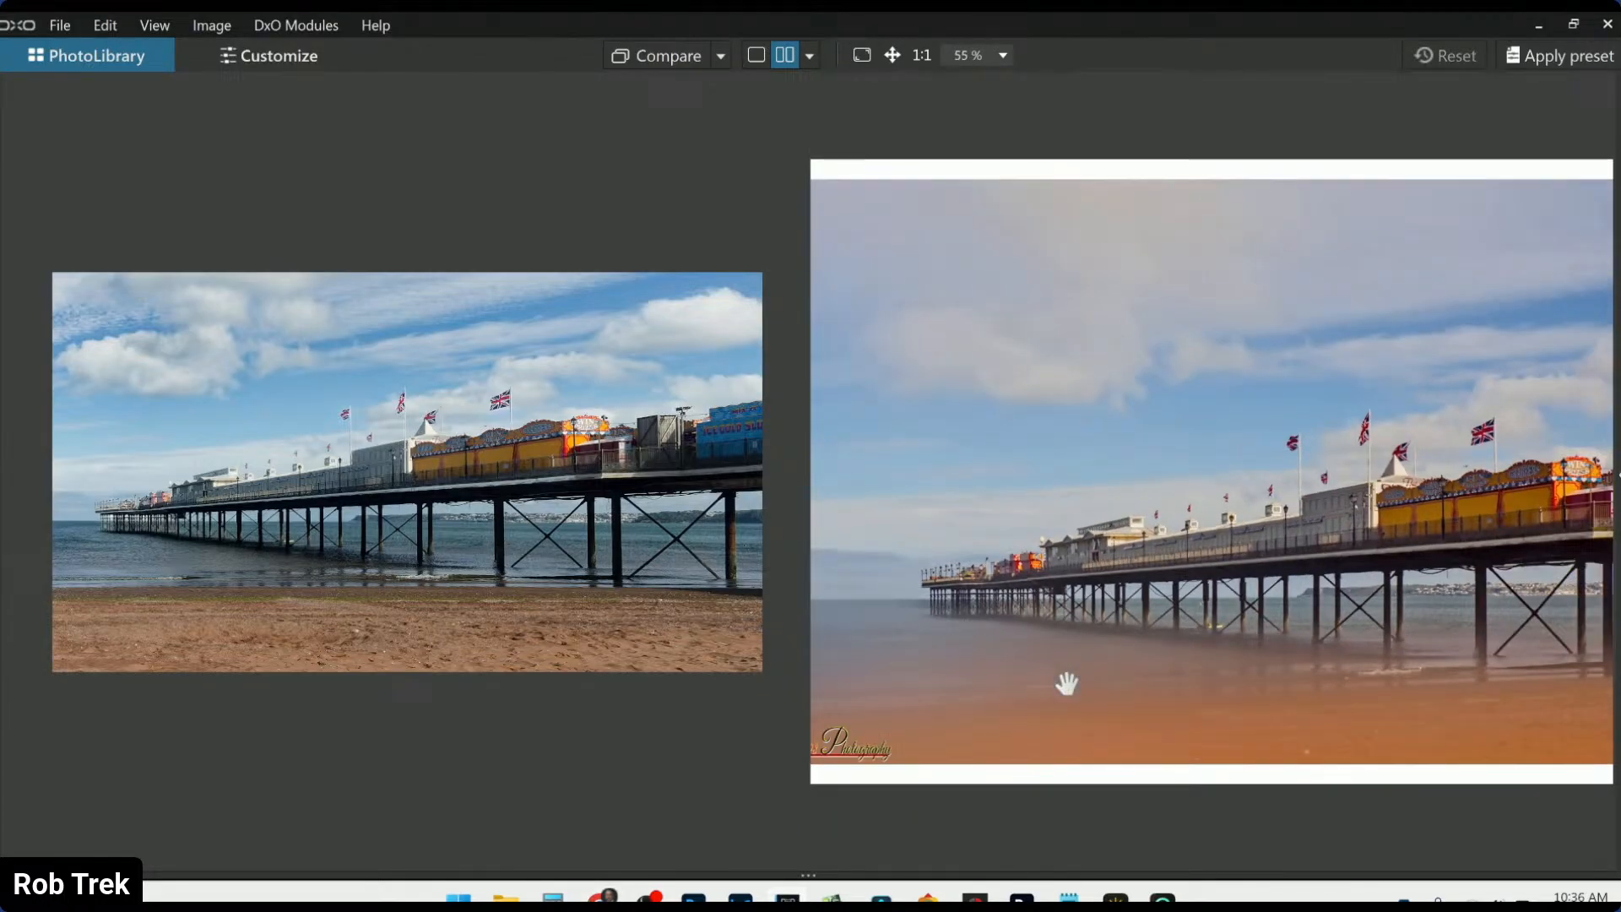
pyautogui.scroll(-2, 1066, 683)
pyautogui.scroll(-1, 1068, 688)
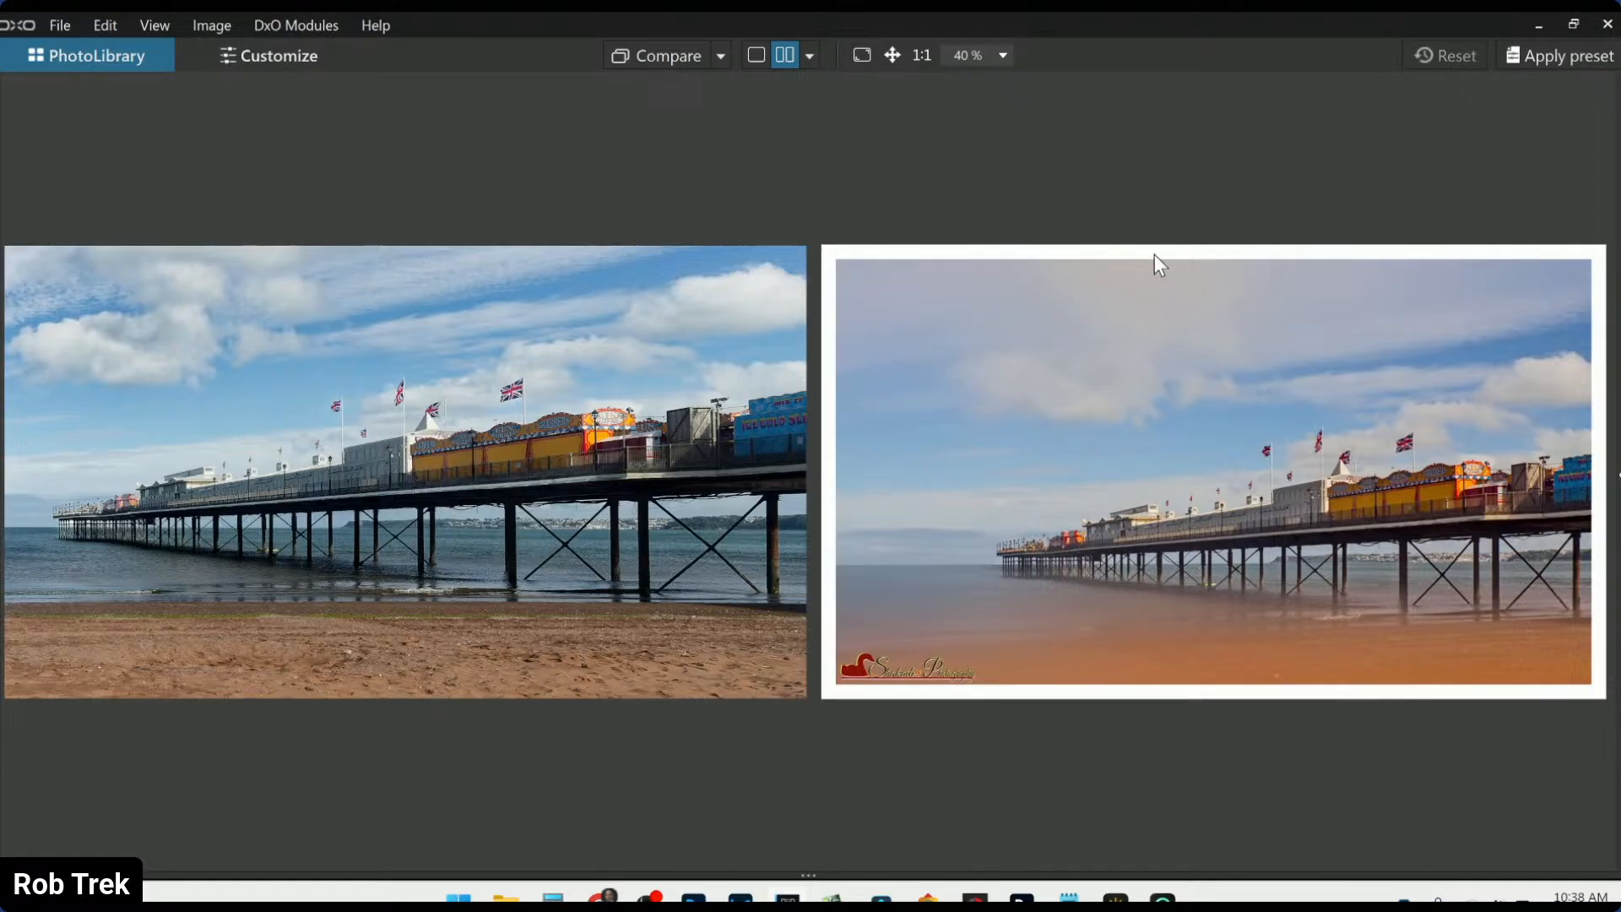
# Compare the two pier versions in a left/right split view by sweeping the divider, and return to the single image view
pyautogui.click(810, 55)
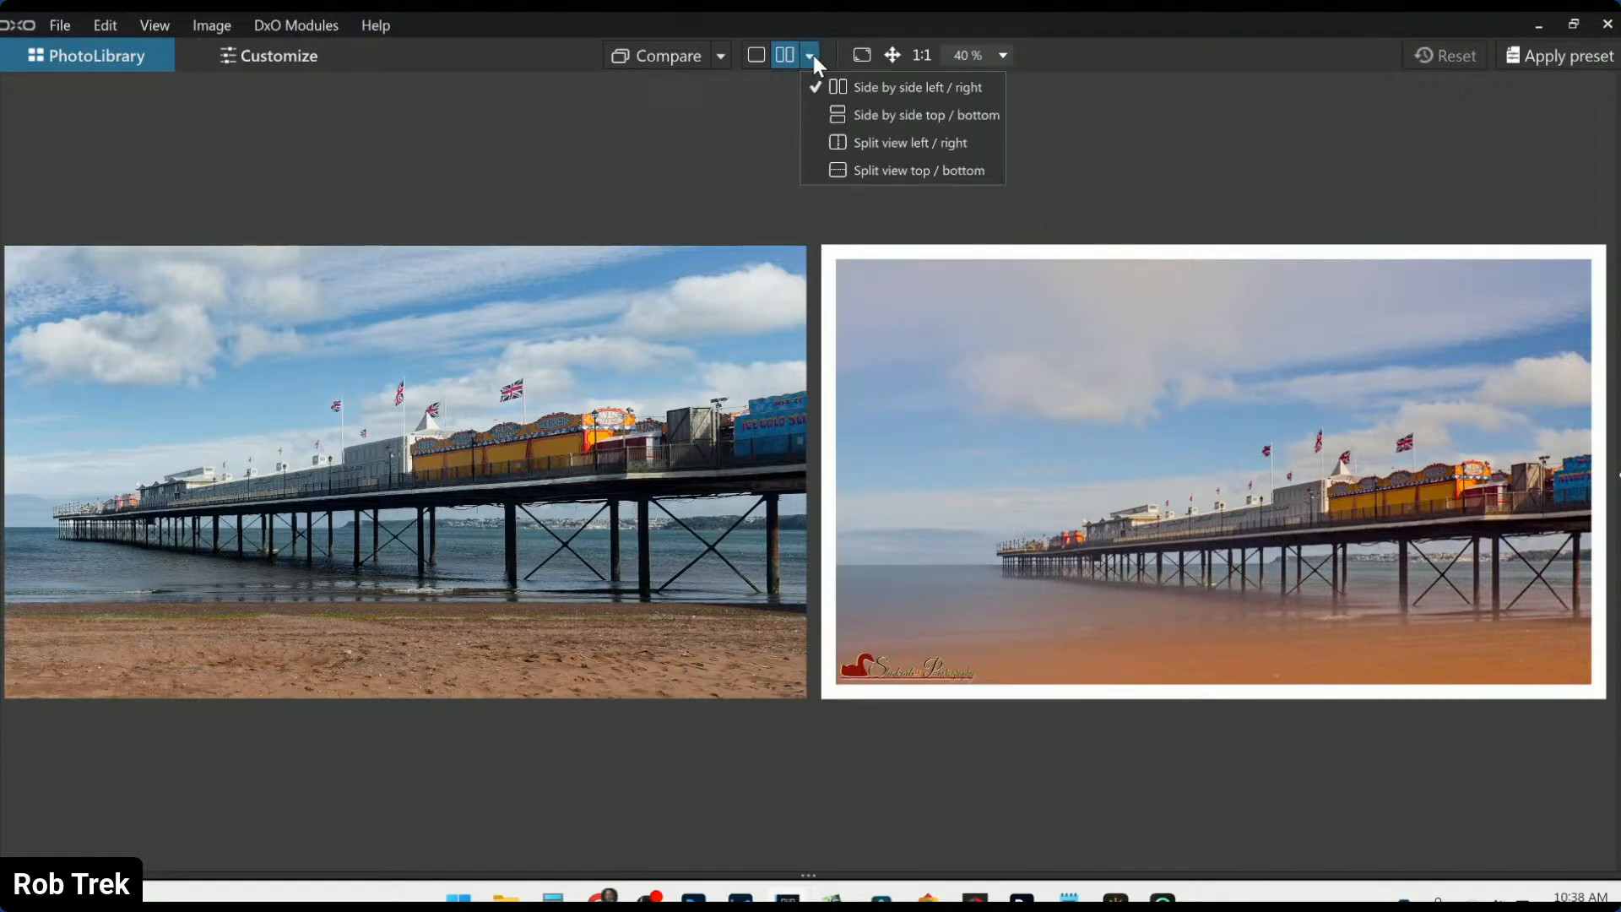
pyautogui.click(864, 145)
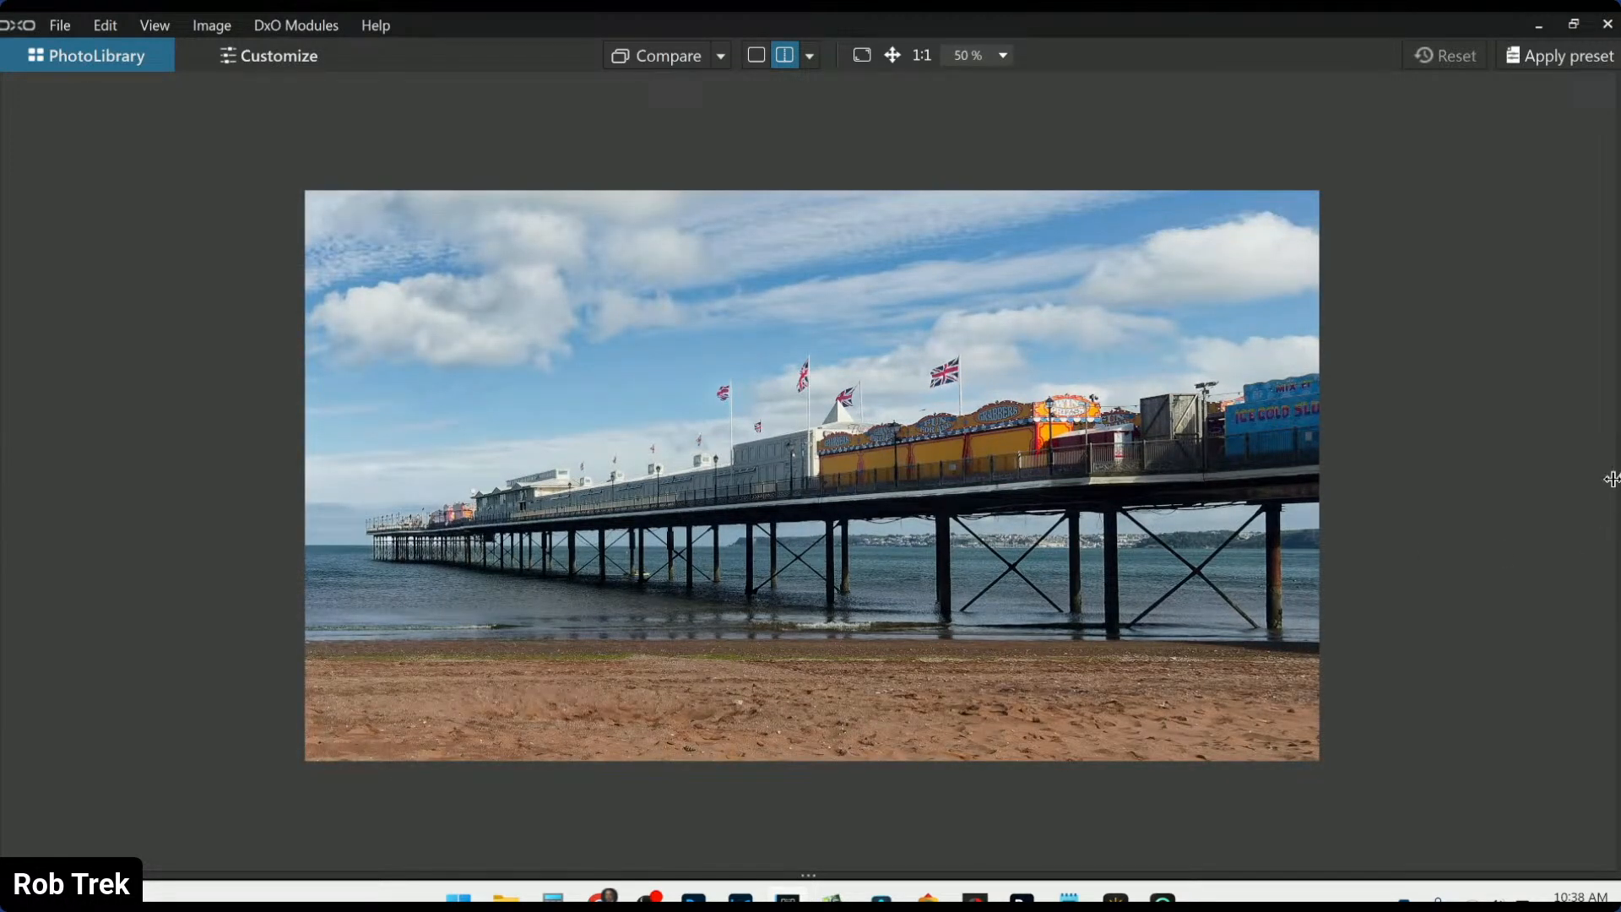
pyautogui.moveTo(1612, 479); pyautogui.dragTo(817, 515)
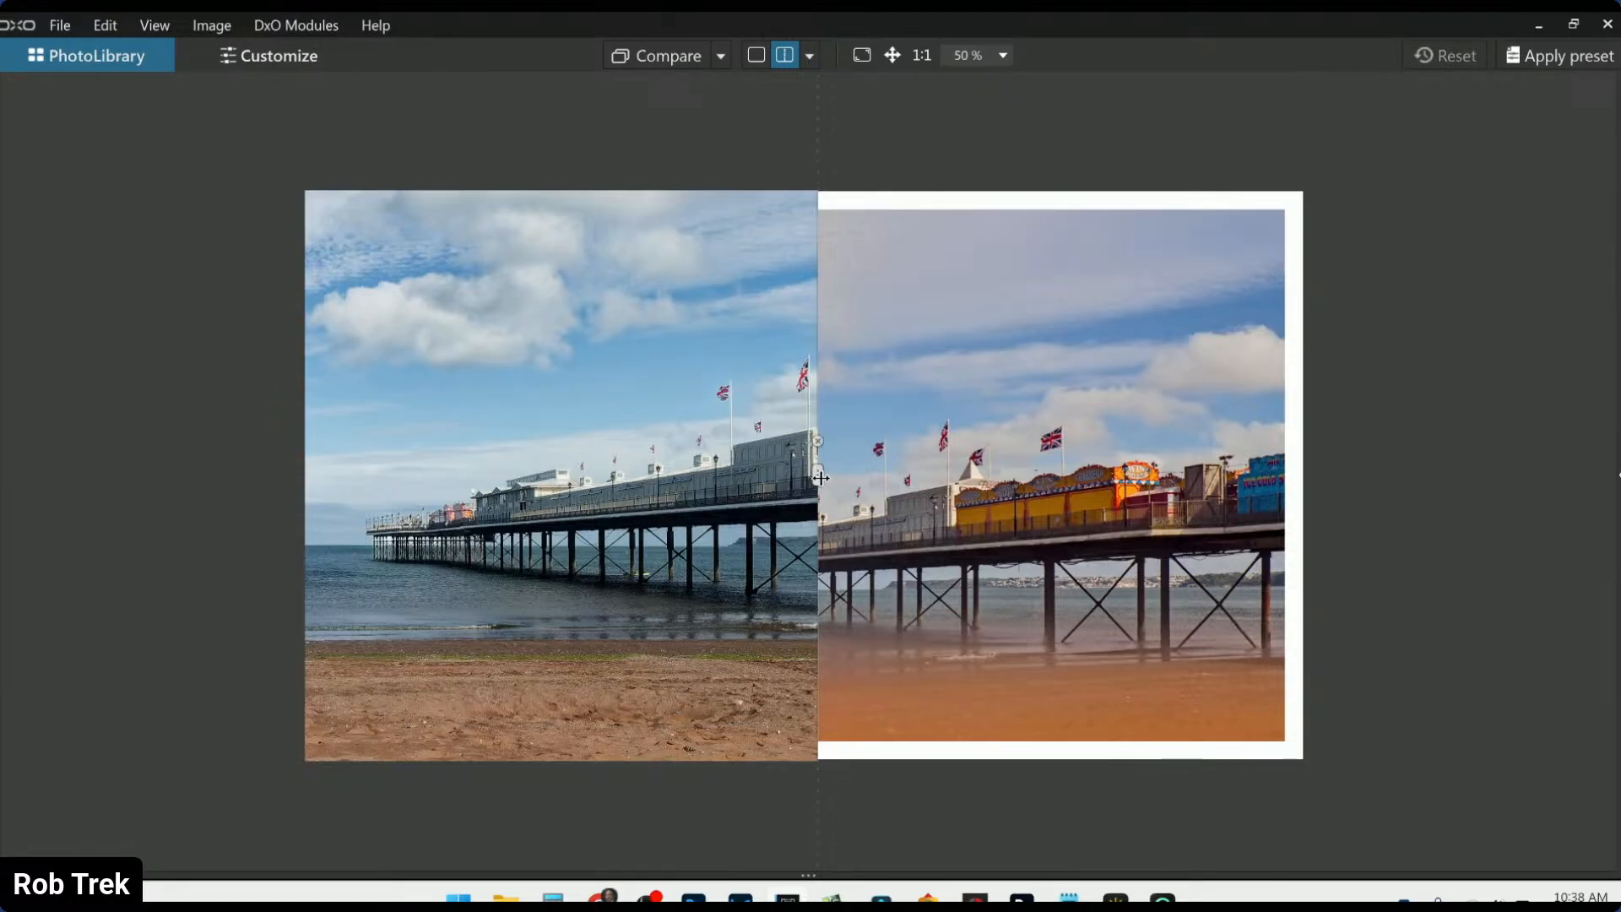
pyautogui.moveTo(817, 477)
pyautogui.mouseDown()
pyautogui.moveTo(319, 470)
pyautogui.moveTo(1345, 478)
pyautogui.moveTo(792, 475)
pyautogui.mouseUp()
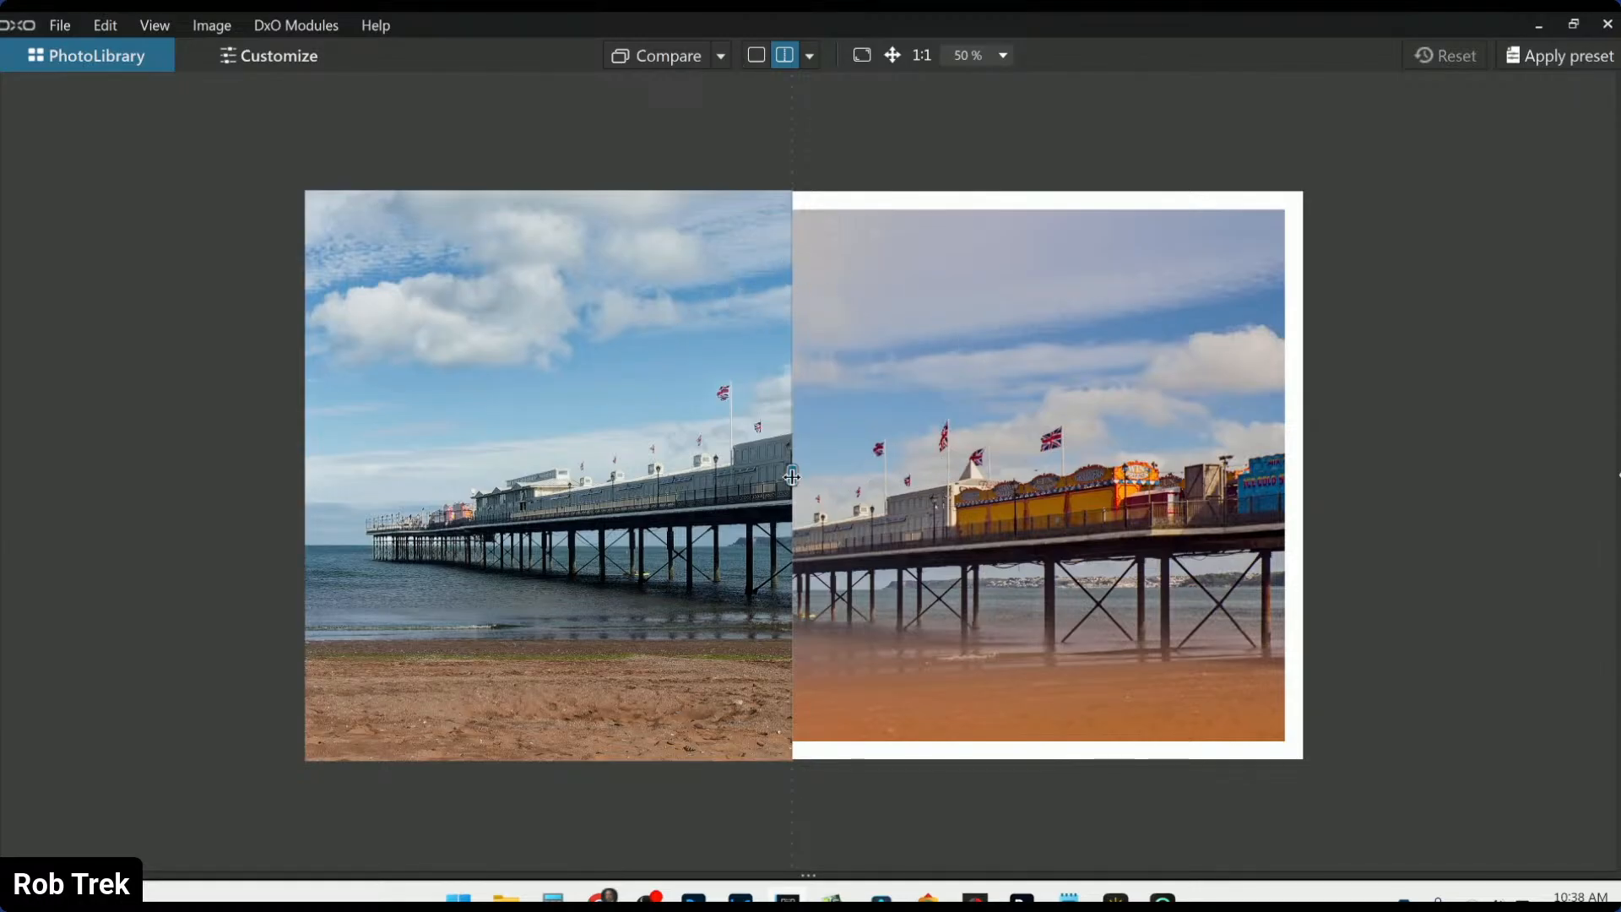
pyautogui.moveTo(792, 476); pyautogui.dragTo(1350, 473)
pyautogui.scroll(1, 967, 525)
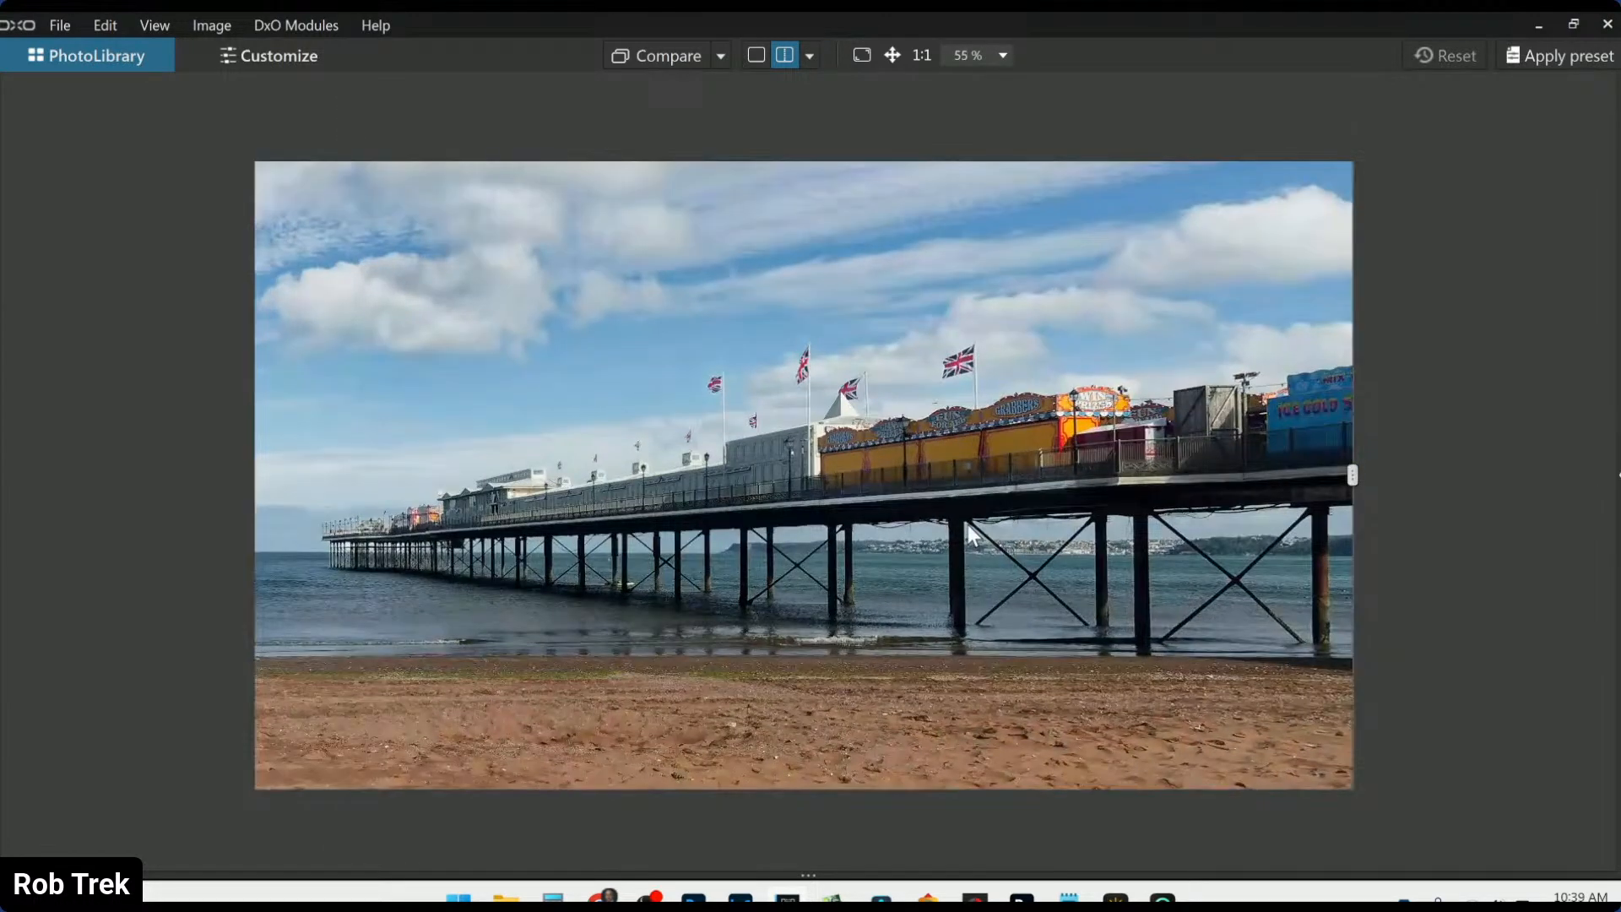
pyautogui.moveTo(1354, 475); pyautogui.dragTo(132, 474)
pyautogui.click(754, 56)
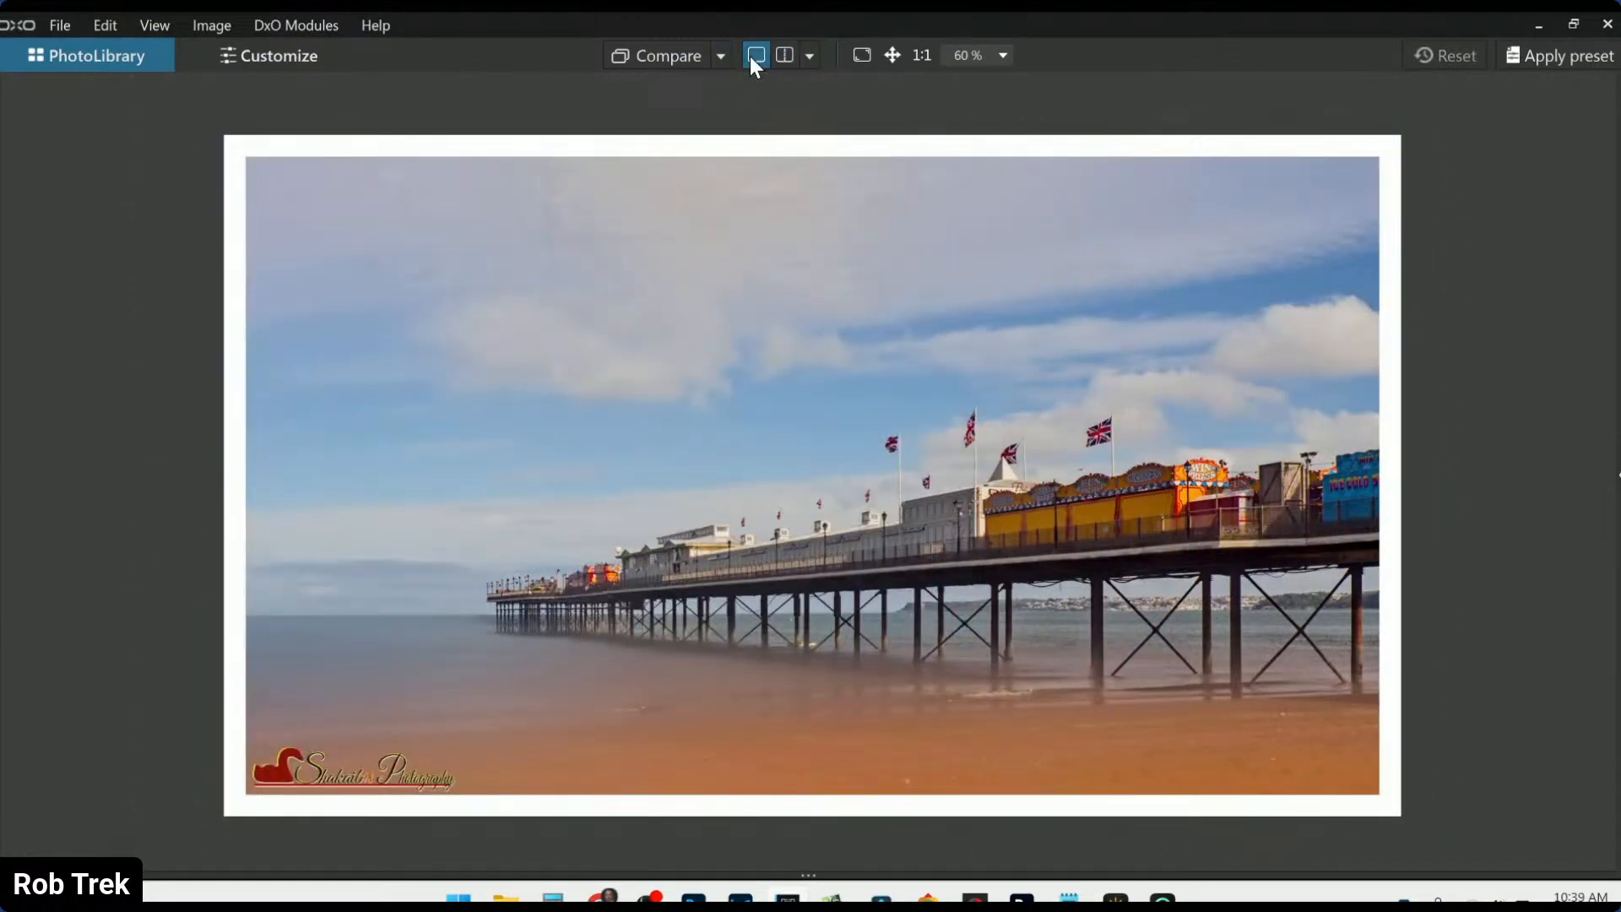